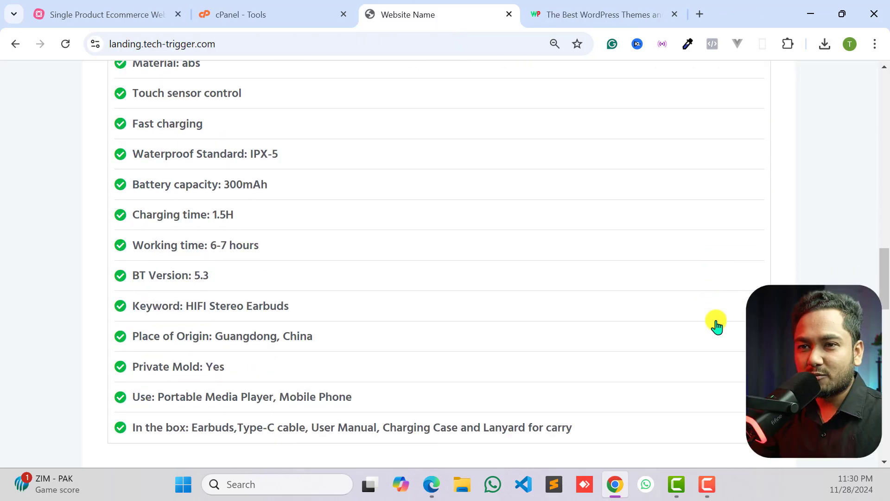
- Look through the earbuds landing page demo, covering the order form, product video, regular and discount prices, and product photos
scroll(716, 324, down, 5)
scroll(716, 325, down, 3)
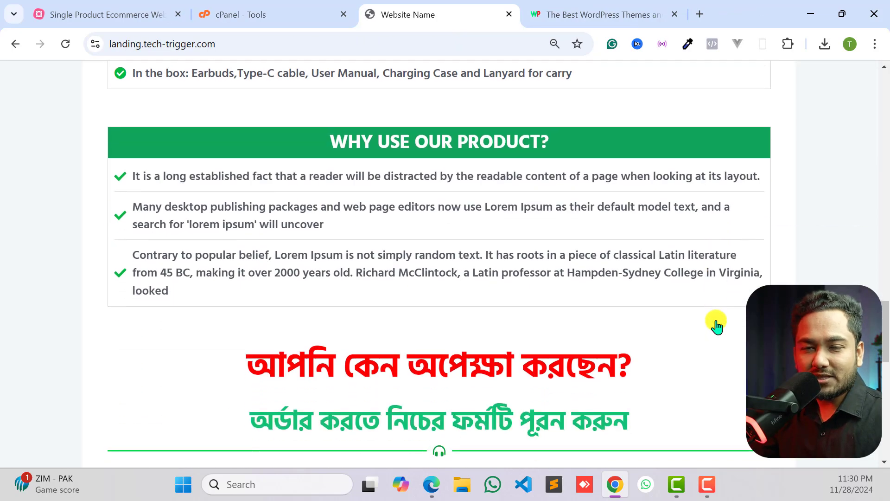
scroll(716, 325, down, 9)
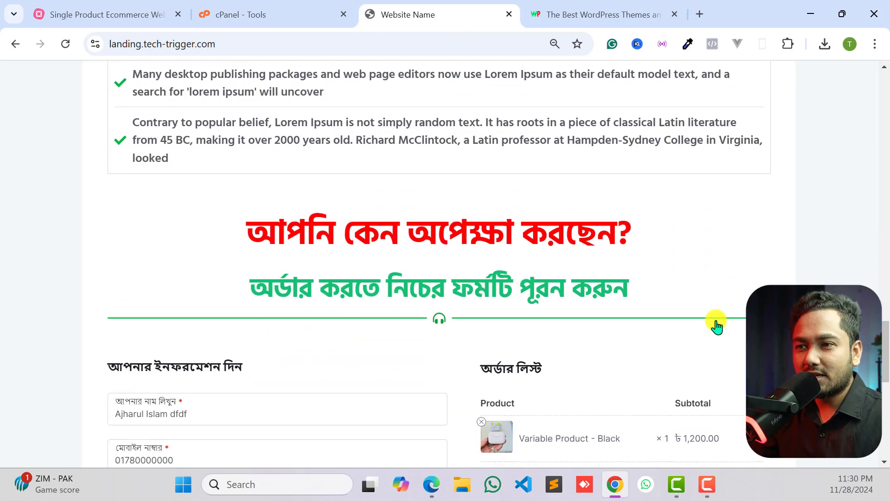
scroll(578, 323, down, 5)
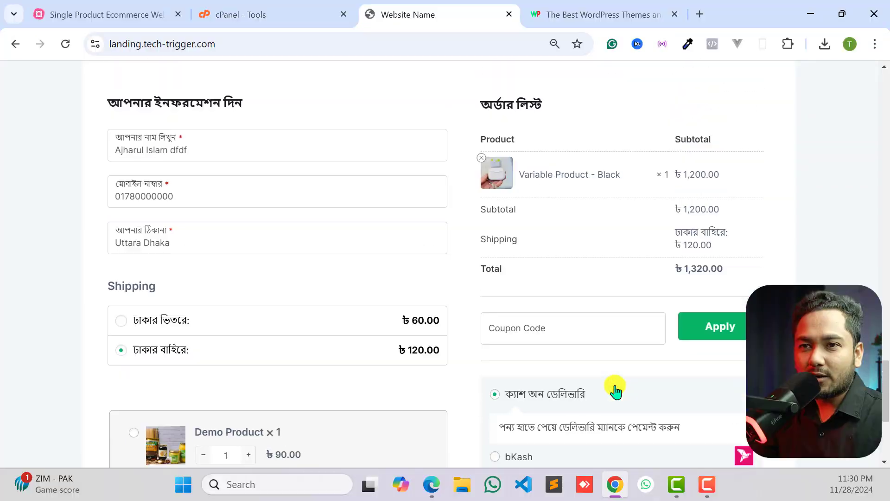
scroll(614, 390, up, 15)
scroll(615, 390, up, 10)
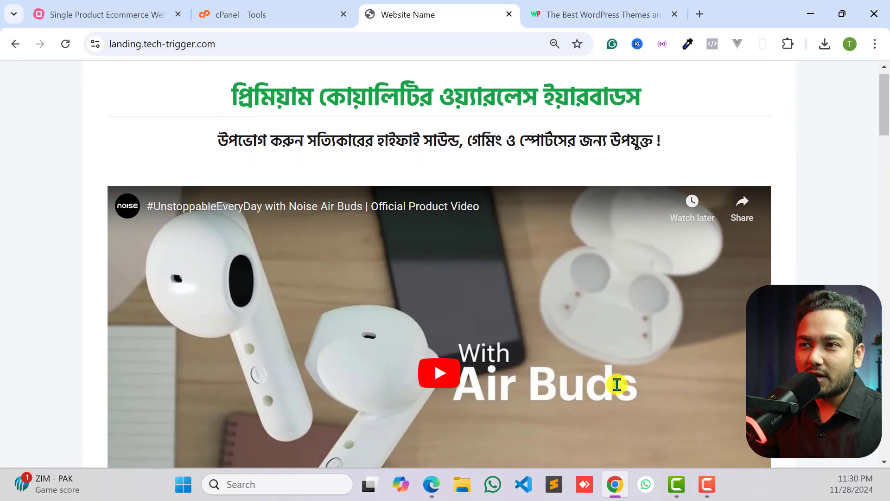
scroll(444, 262, down, 3)
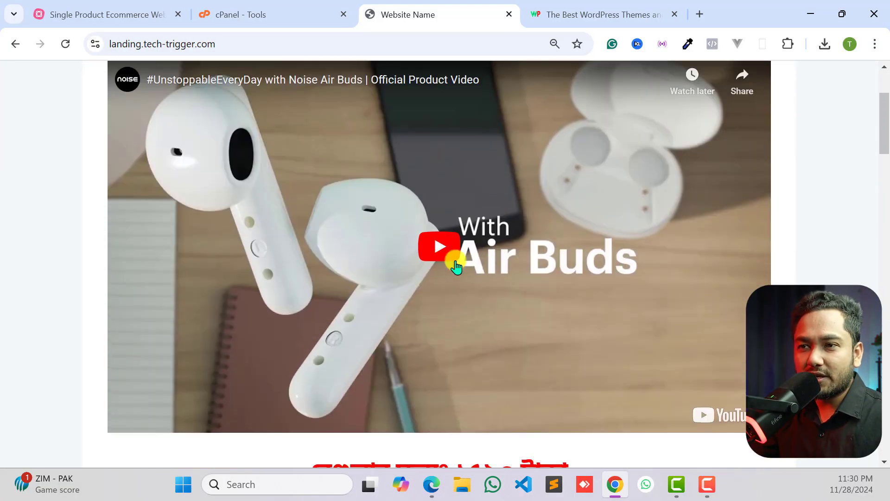
scroll(459, 262, down, 5)
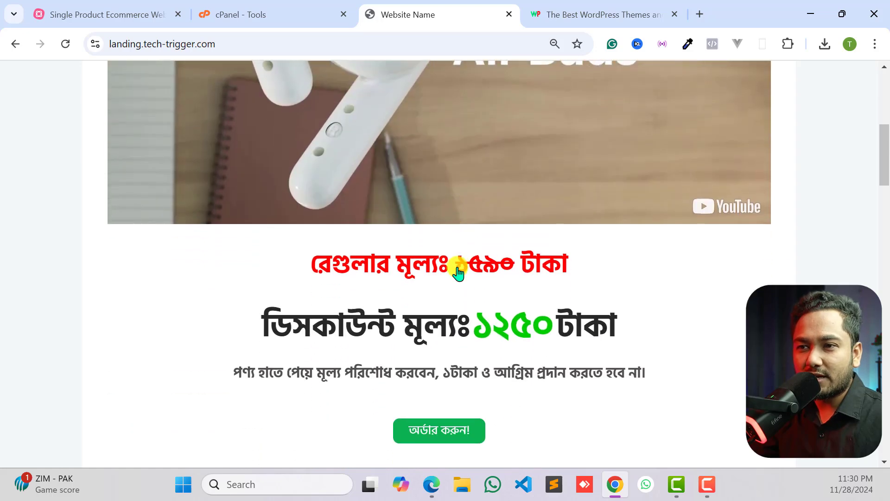
scroll(423, 290, down, 2)
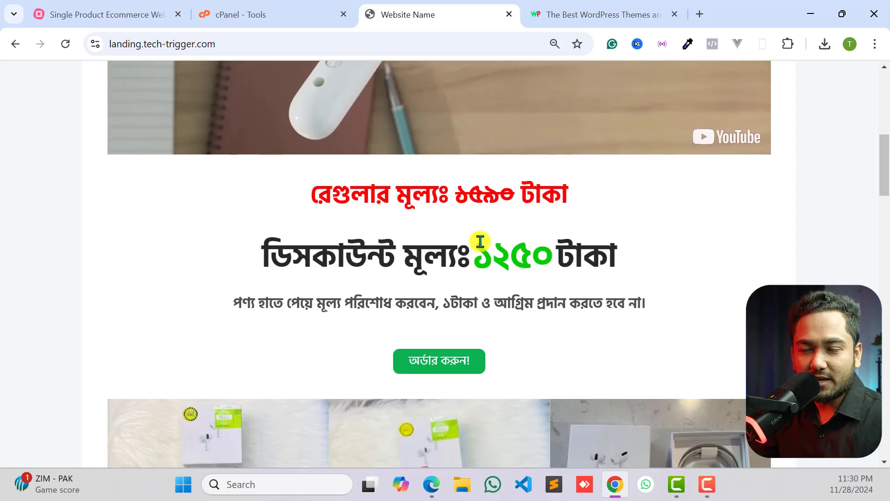
scroll(477, 250, down, 3)
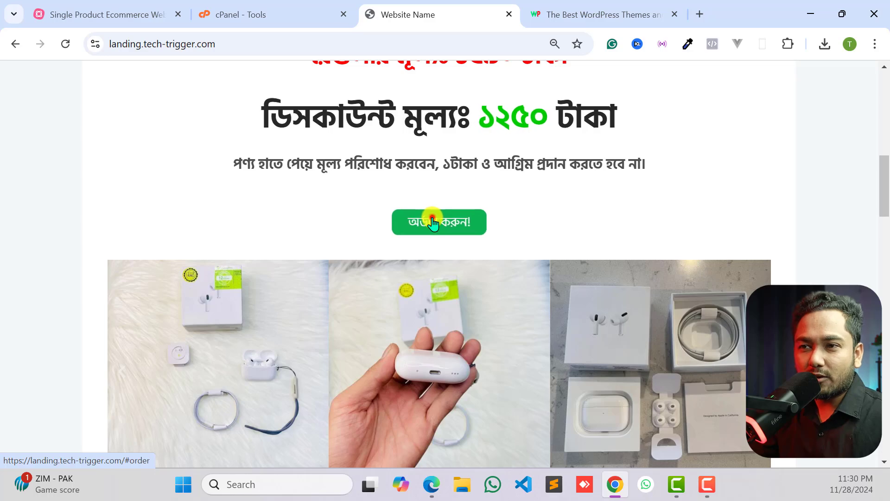
- Follow the landing page's order link to the order form and review its customer fields, shipping options and payment methods
click(432, 221)
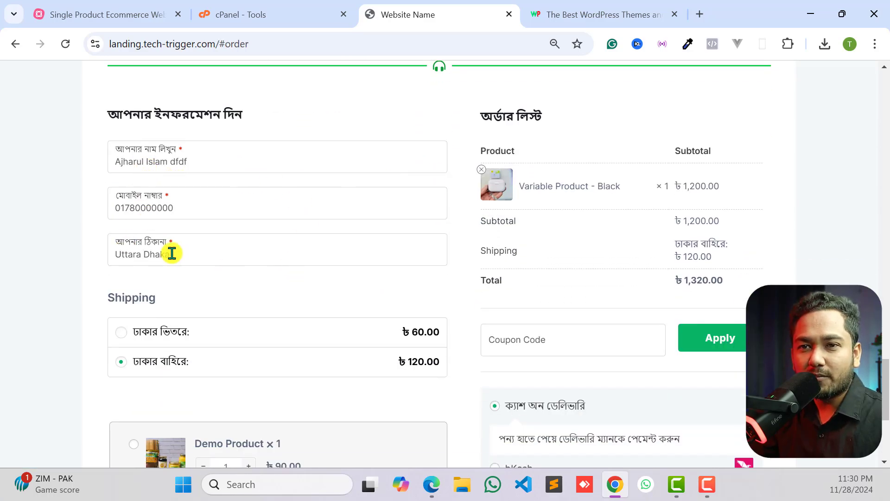
scroll(230, 320, down, 3)
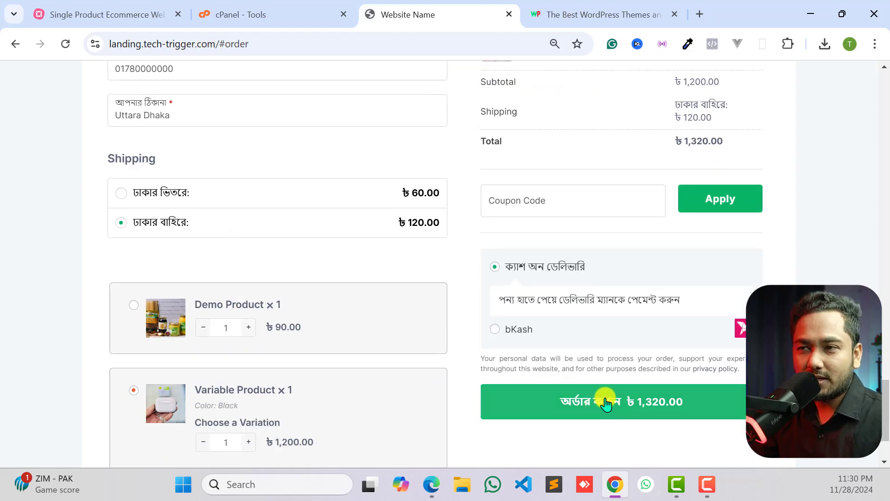
scroll(642, 364, up, 15)
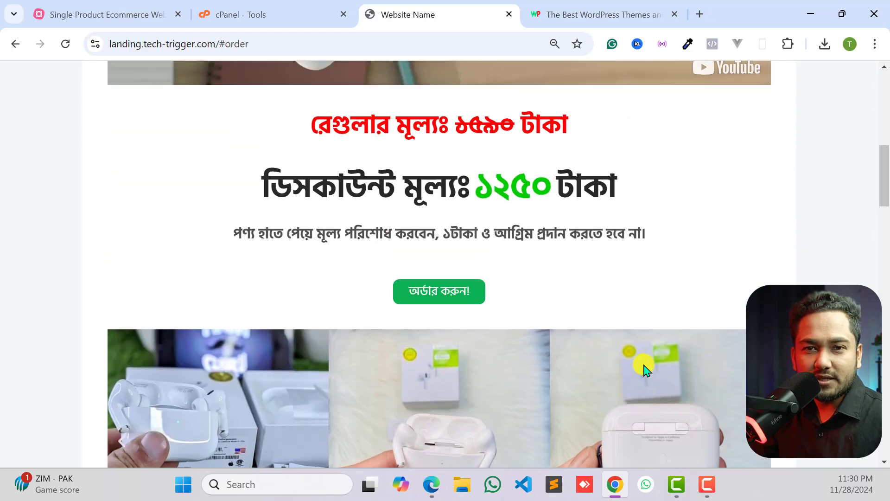
scroll(643, 366, up, 10)
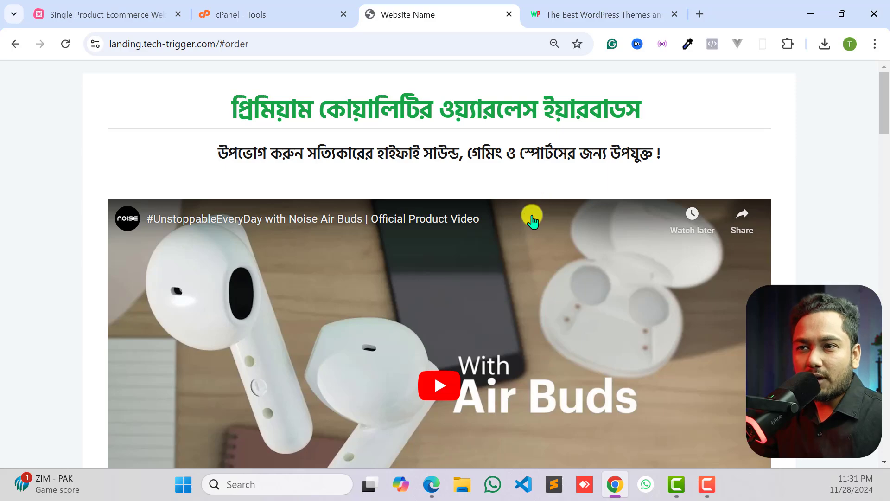
- Examine the product feature list and the order form, including the name and mobile number fields and the product choices
scroll(526, 233, down, 5)
scroll(526, 233, down, 20)
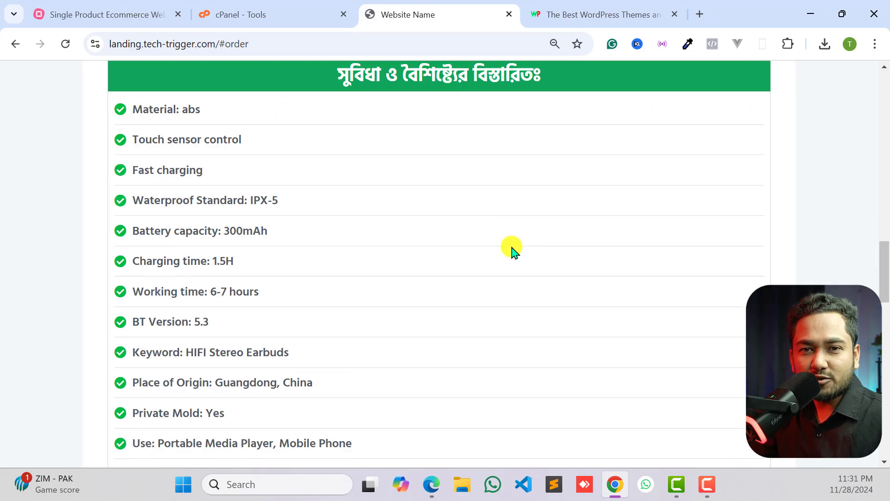
scroll(507, 254, down, 15)
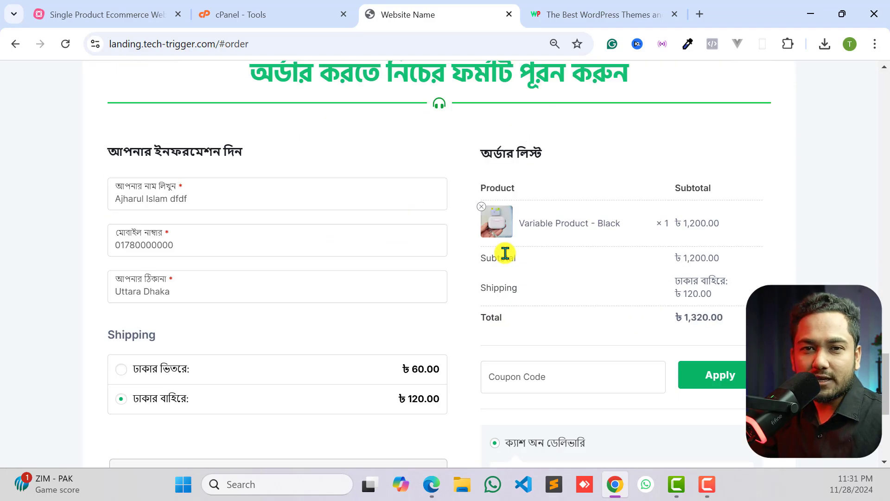
click(202, 198)
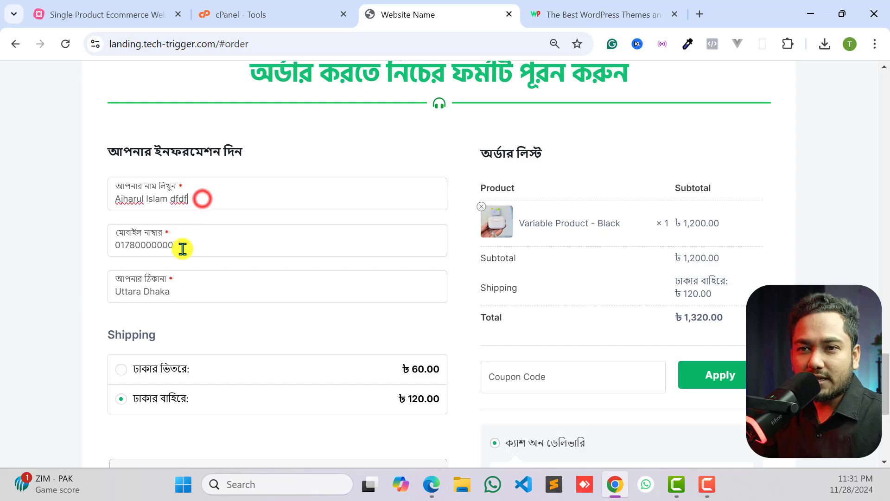
click(181, 250)
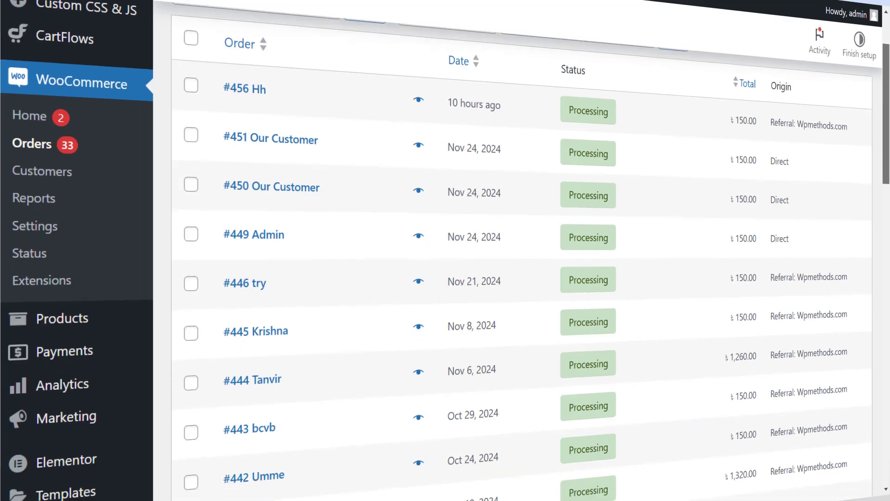
scroll(522, 260, down, 5)
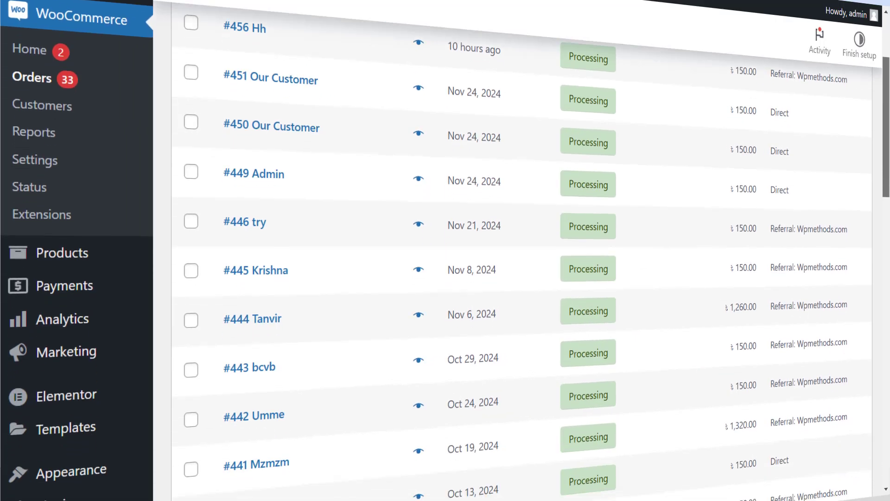
scroll(522, 260, down, 6)
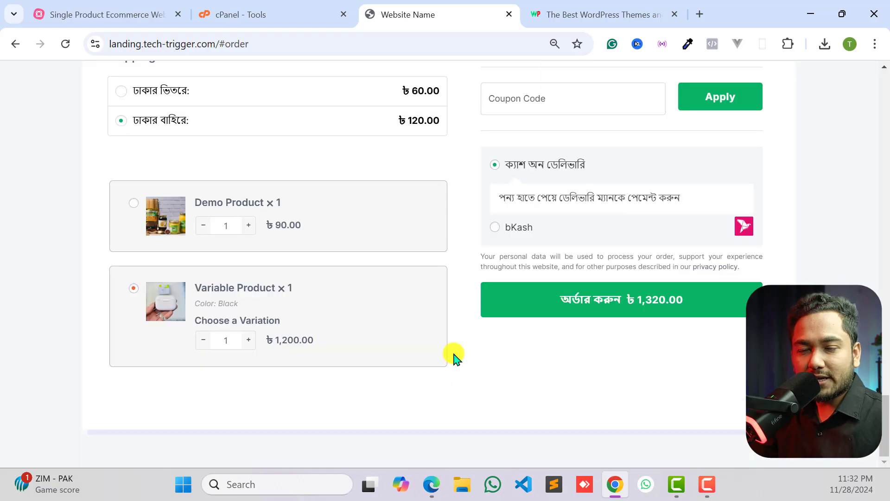
- Review the landing page from the order form back up to the headline, video and price section
scroll(454, 357, up, 15)
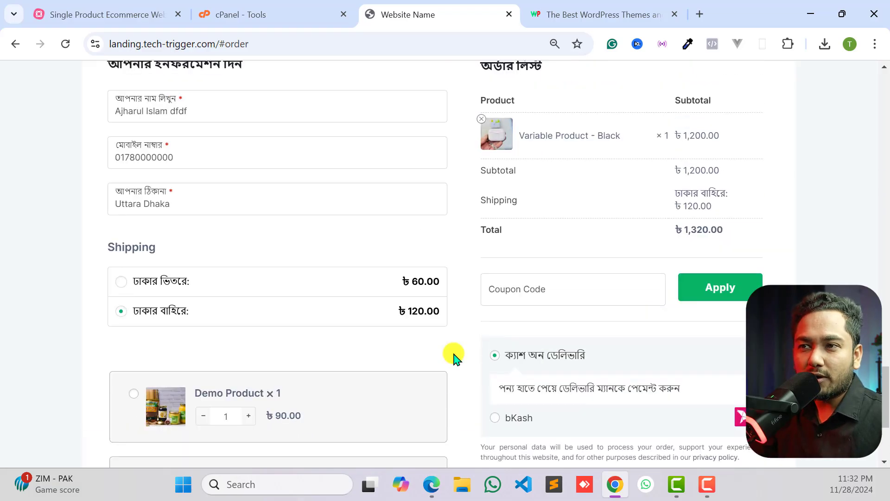
scroll(454, 355, up, 15)
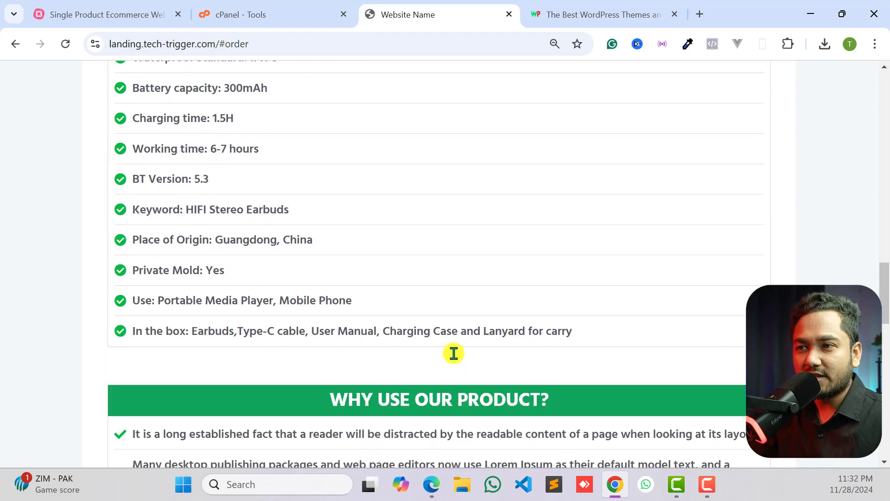
scroll(456, 348, up, 6)
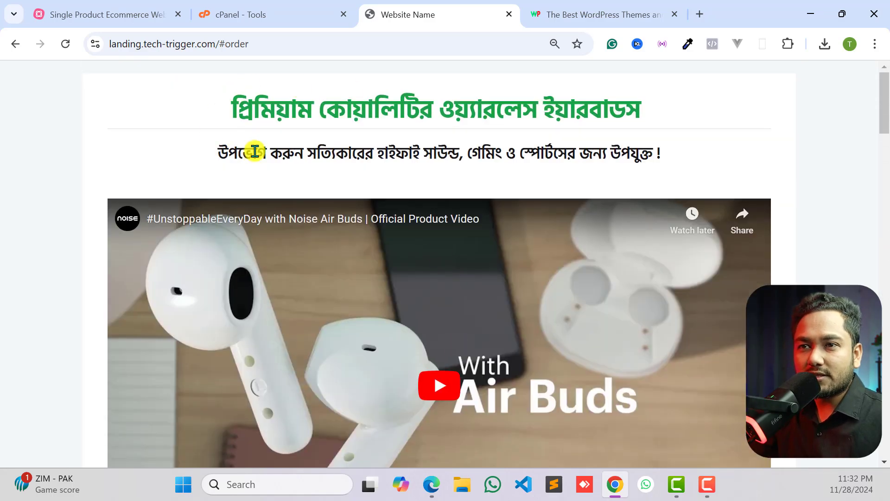
scroll(561, 259, down, 7)
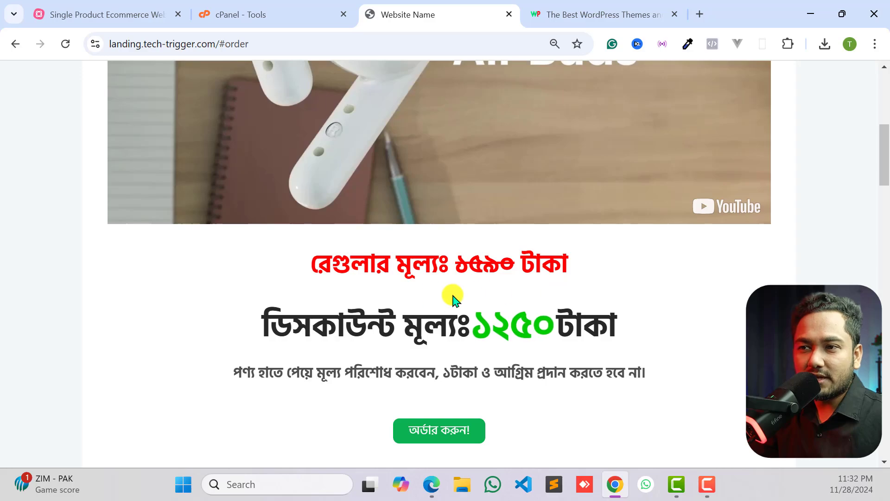
scroll(471, 236, up, 7)
scroll(389, 266, down, 20)
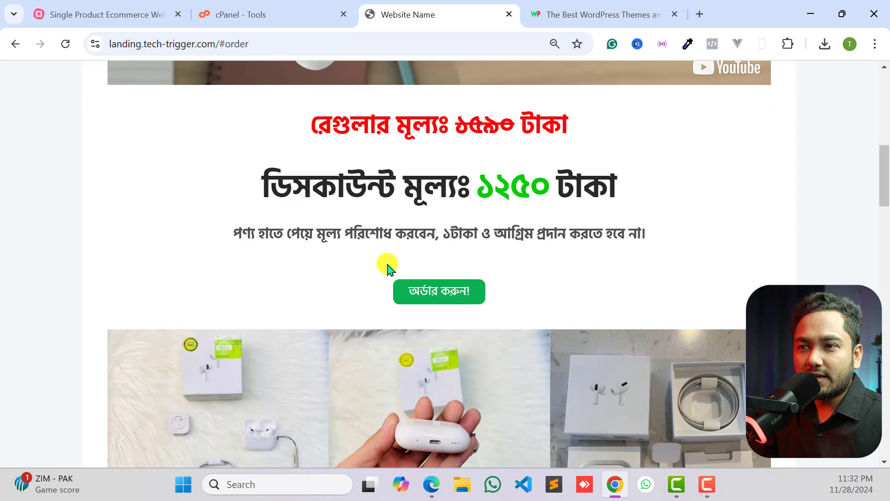
- Check the Single Product Landing Page listing on wpmethods.com, and return to the demo site to review its features and checkout form
click(566, 10)
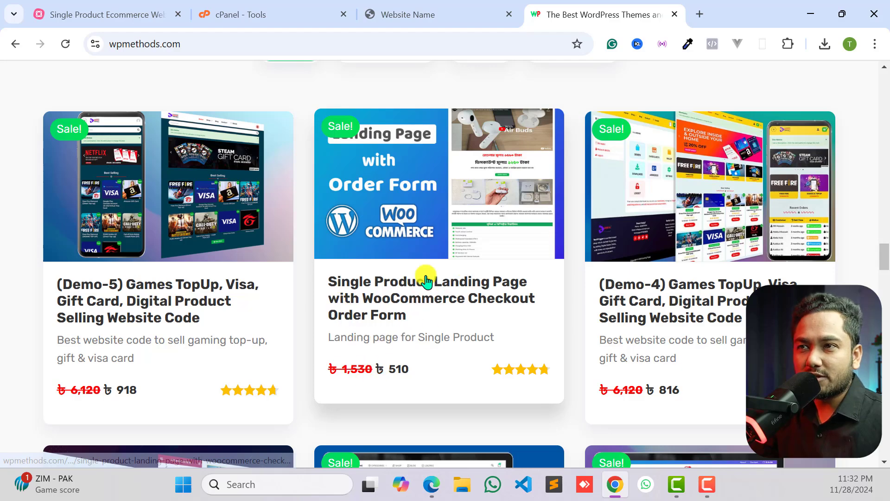
click(465, 6)
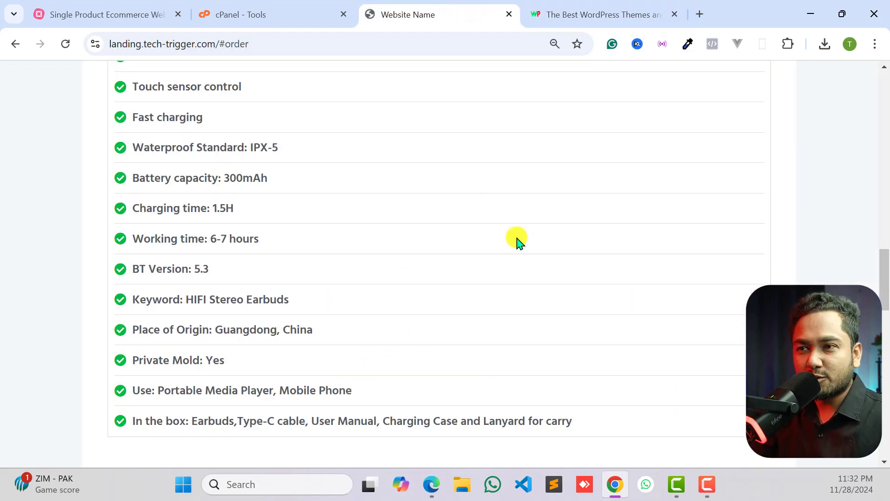
scroll(506, 260, down, 15)
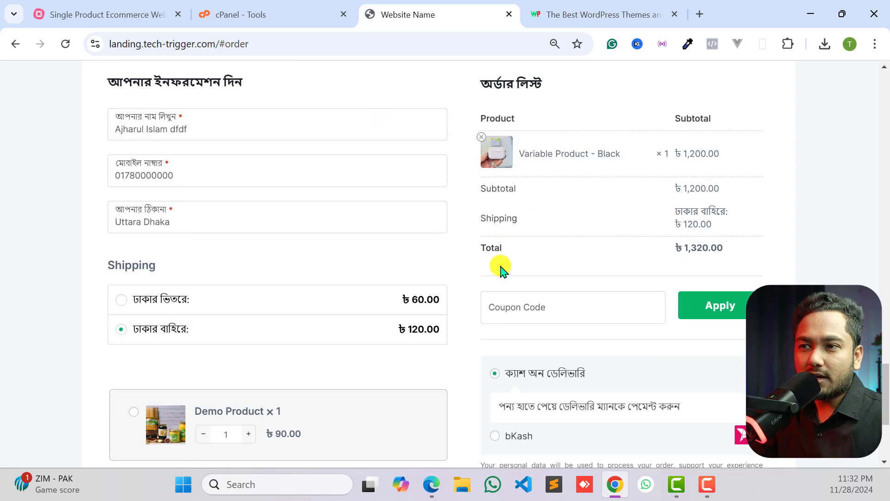
scroll(502, 268, down, 3)
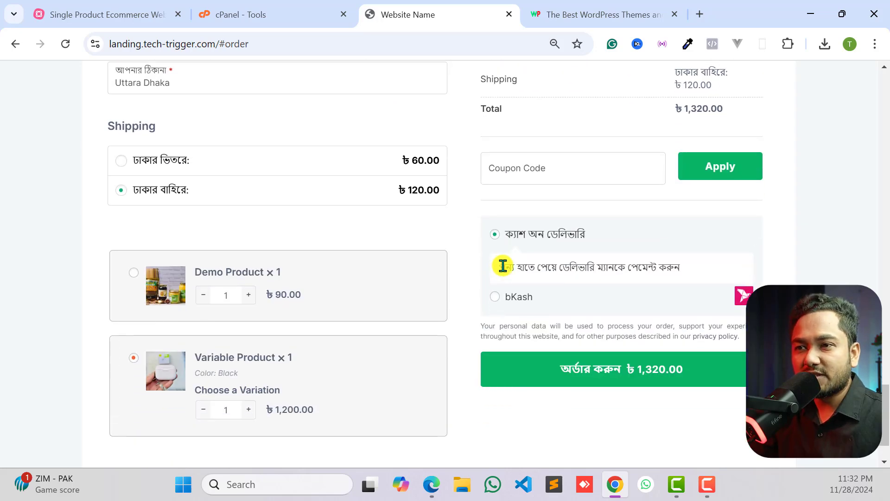
scroll(503, 265, down, 2)
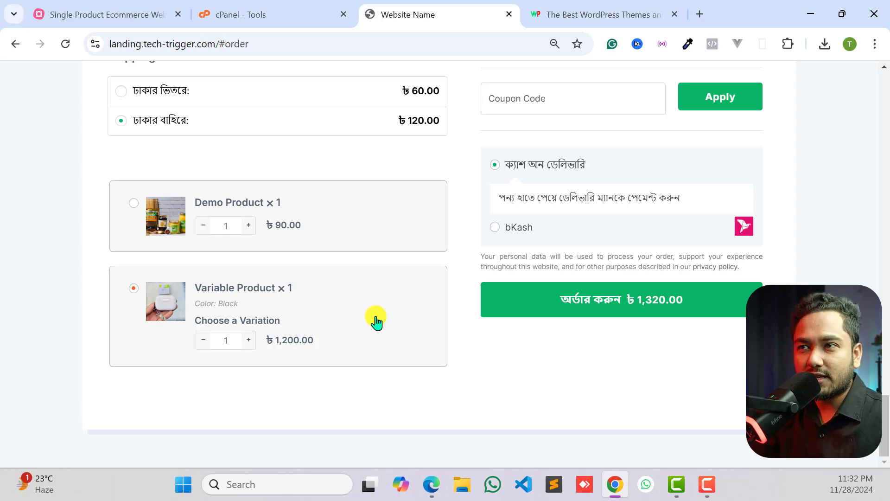
- Examine the Single Product Ecommerce Website mind map in MindMeister, glancing back at the finished landing page demo in between
click(111, 13)
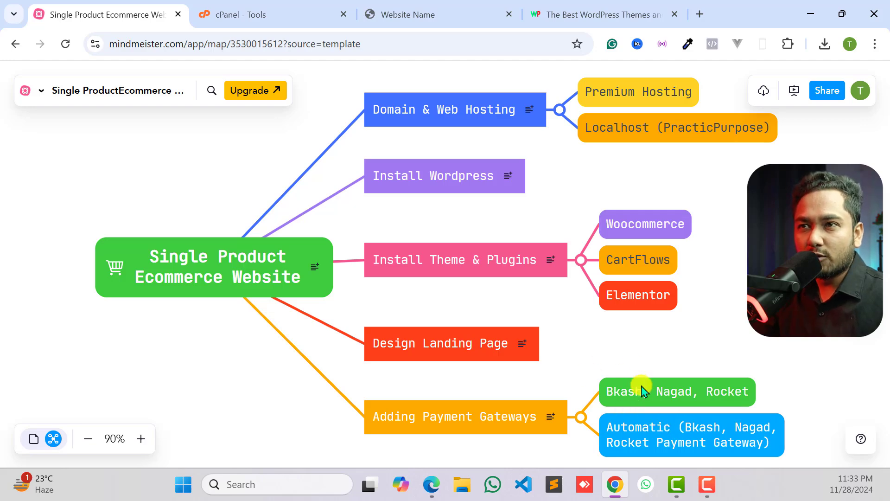
click(408, 14)
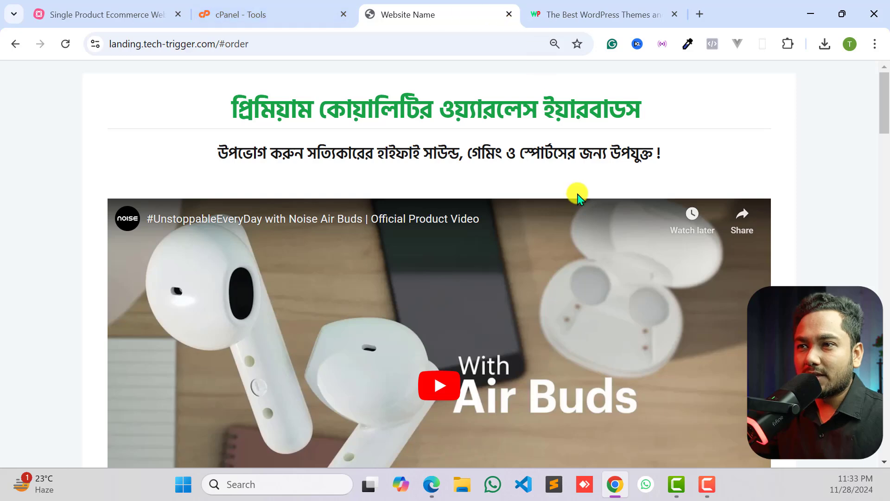
click(120, 10)
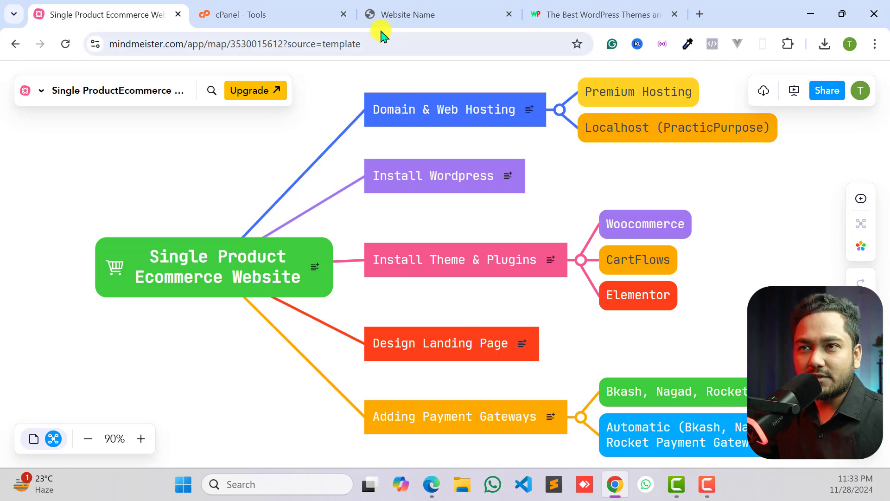
- Switch to the WP Methods website and highlight the domain wpmethods.com in its address
click(575, 6)
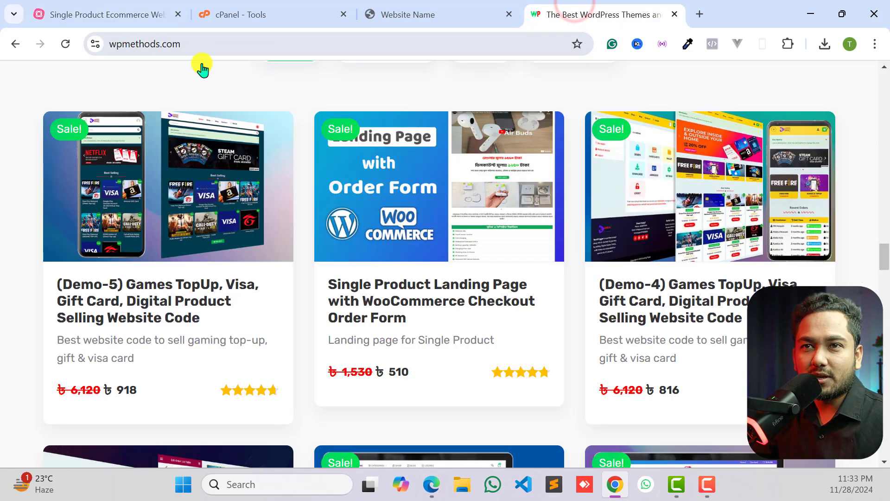
click(220, 45)
drag(220, 45, 146, 46)
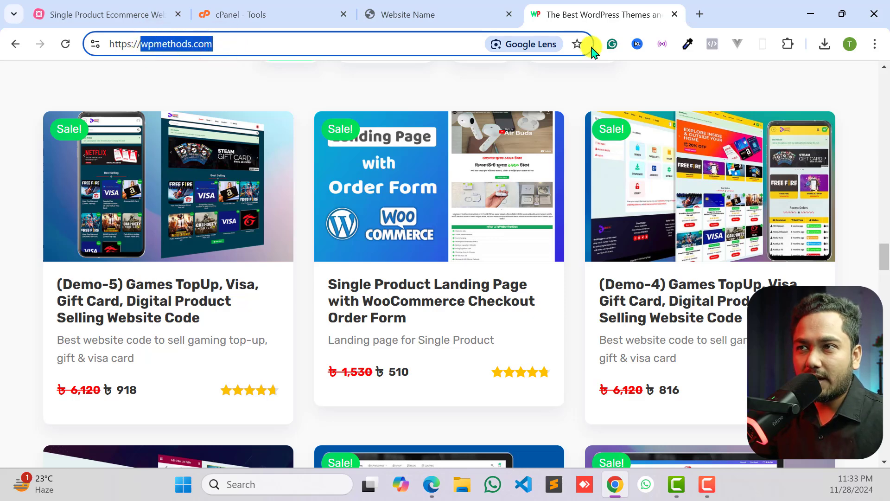
- Open youtube.com in a new browser tab and reload the page
click(700, 13)
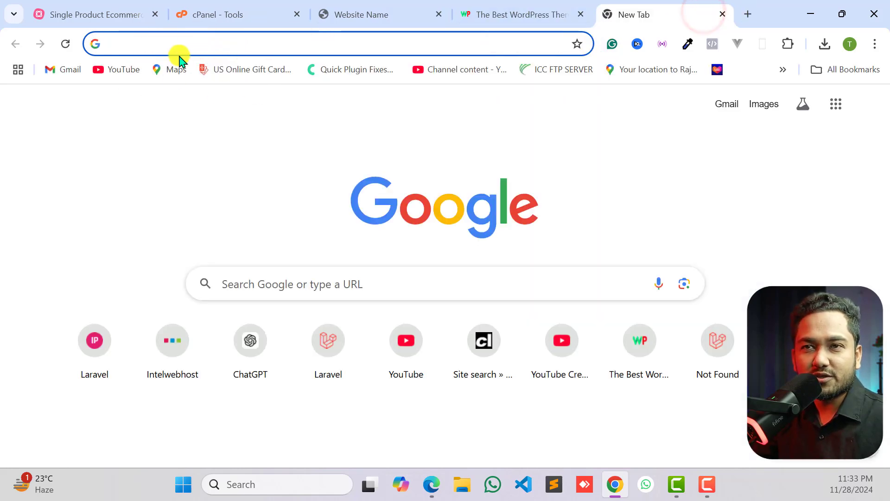
text(youtube.com)
key(Return)
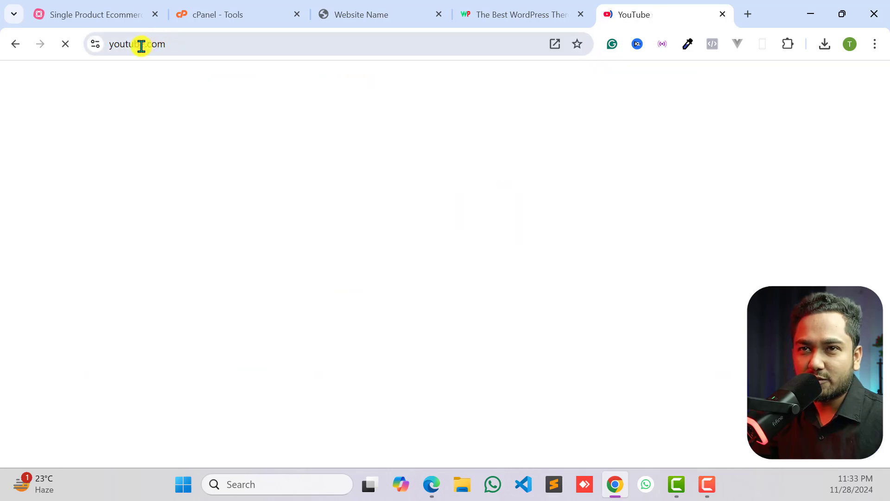
click(65, 43)
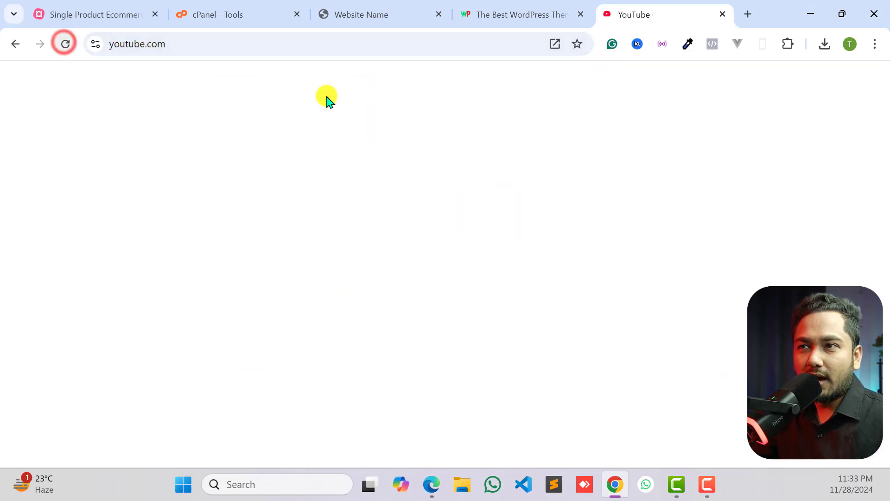
- Return to the WP Methods website and look over its homepage from the product listings up to the welcome banner
click(499, 15)
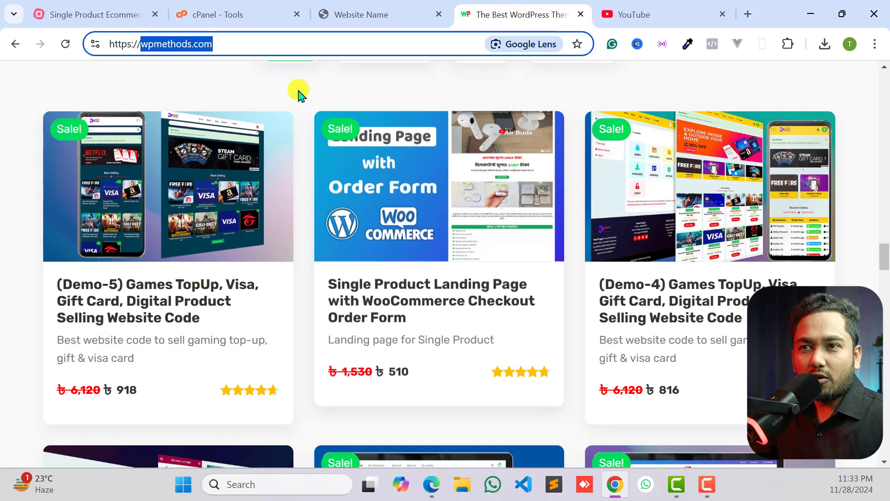
click(298, 90)
scroll(431, 151, up, 3)
scroll(432, 146, down, 2)
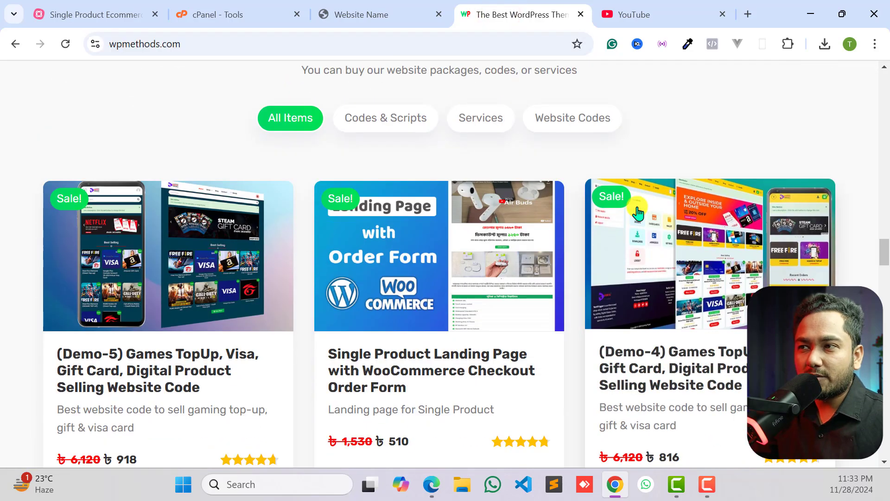
scroll(674, 150, up, 9)
scroll(674, 151, up, 15)
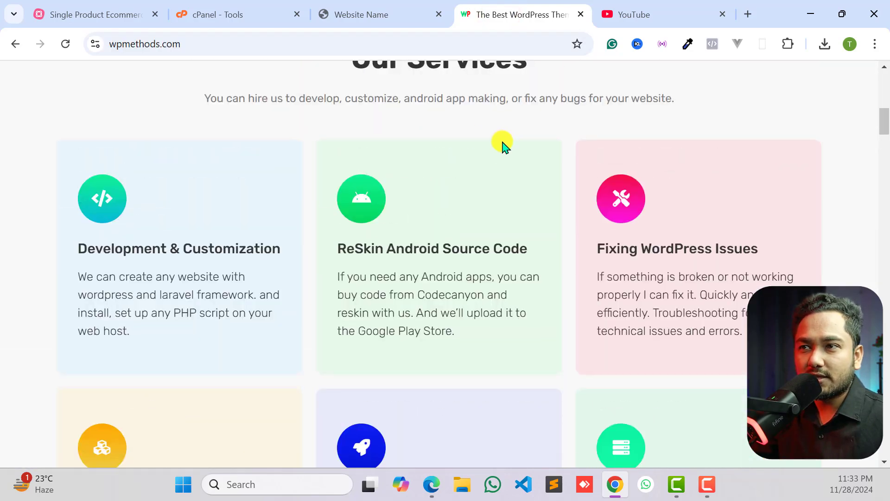
scroll(537, 200, up, 5)
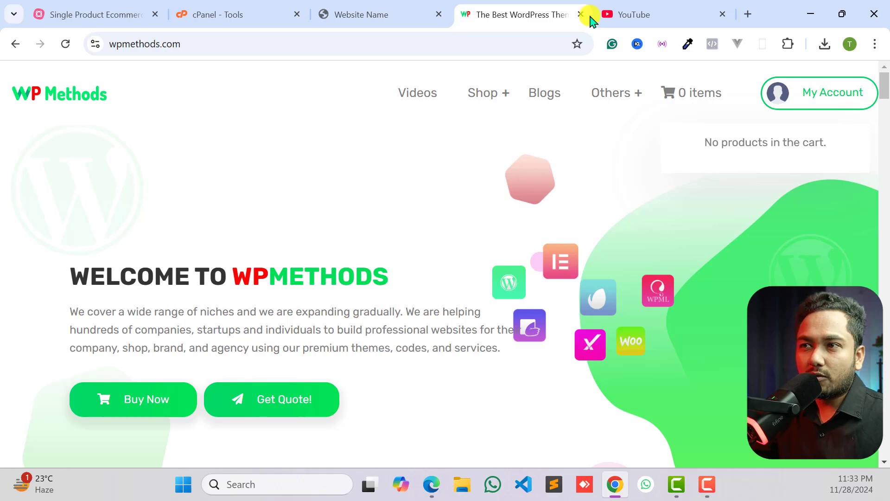
- Examine the services, pricing packages, products and video tutorials on the WP Methods homepage
scroll(546, 274, down, 5)
scroll(546, 273, down, 10)
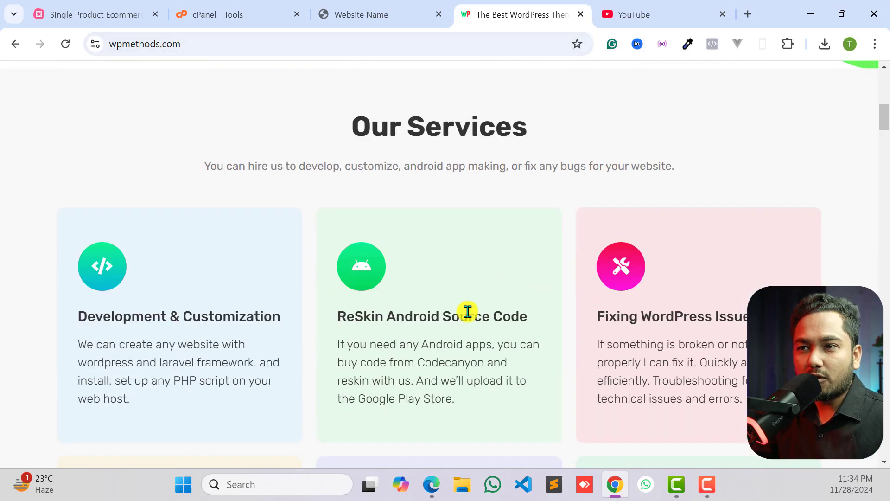
scroll(455, 318, down, 12)
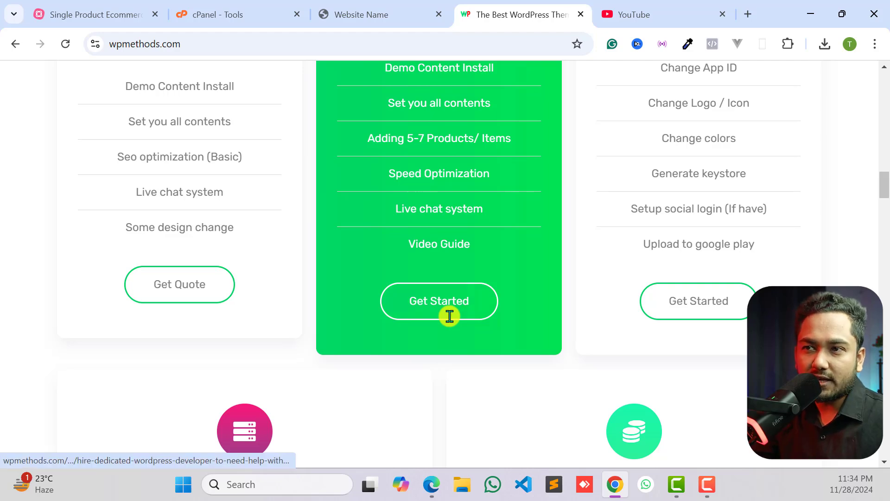
scroll(447, 318, down, 7)
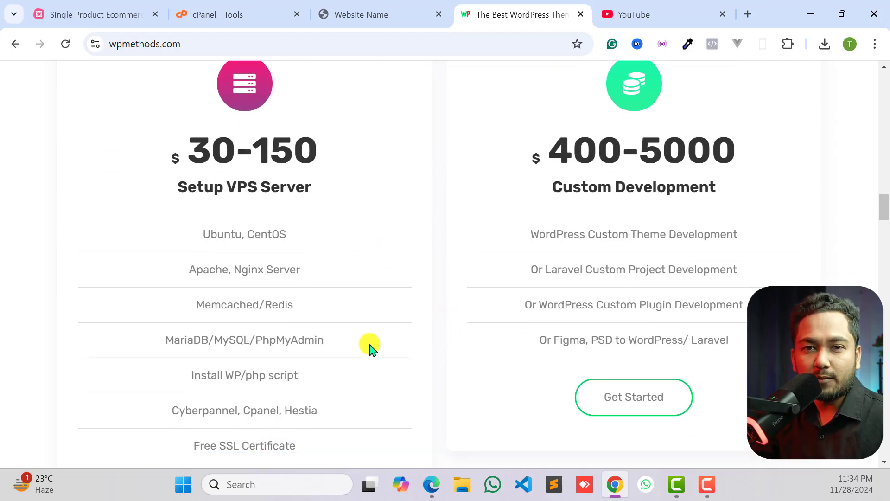
scroll(366, 347, down, 10)
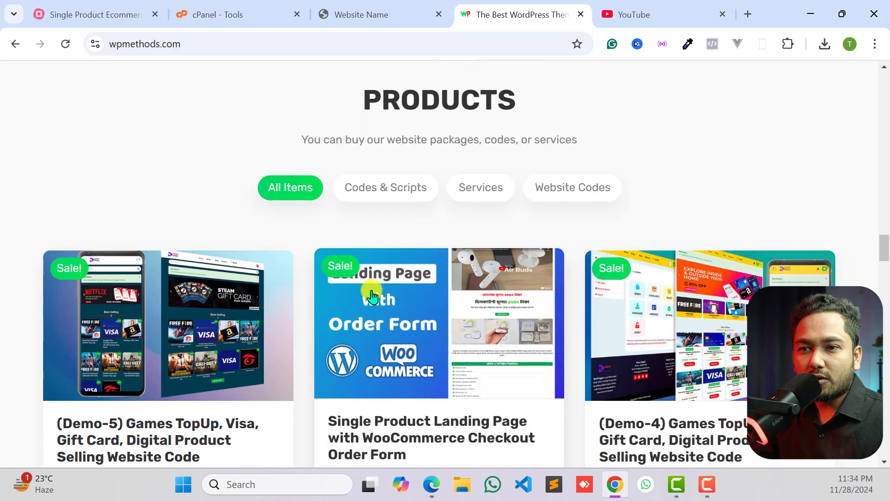
scroll(340, 341, down, 9)
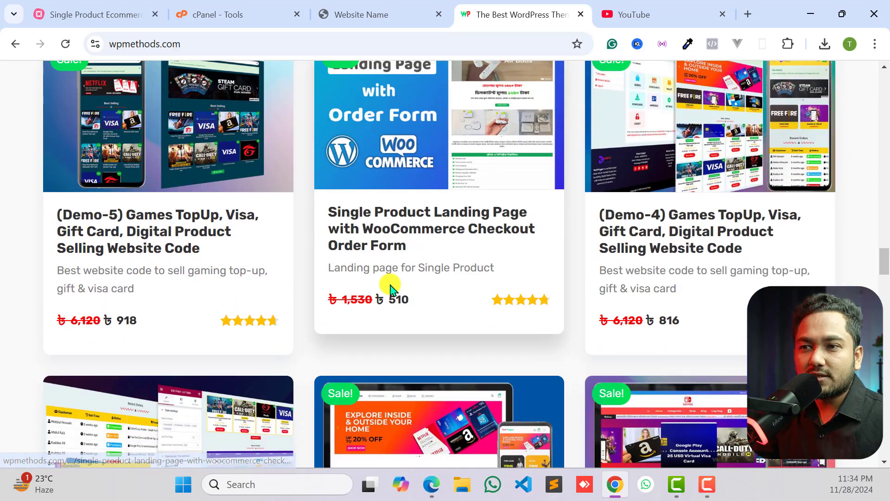
scroll(469, 246, down, 3)
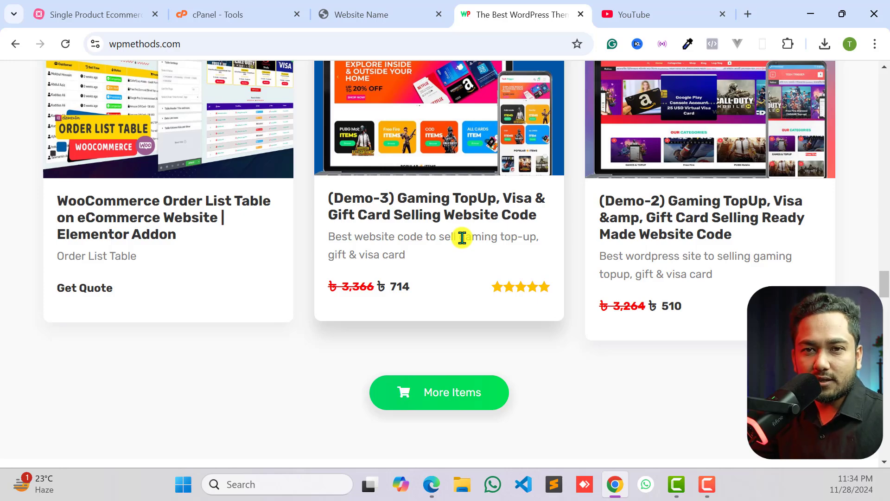
scroll(462, 237, down, 10)
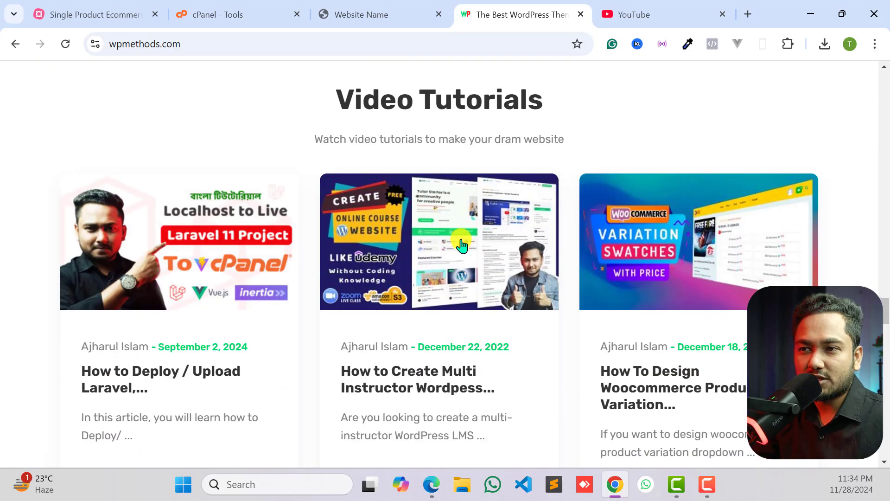
scroll(456, 338, up, 8)
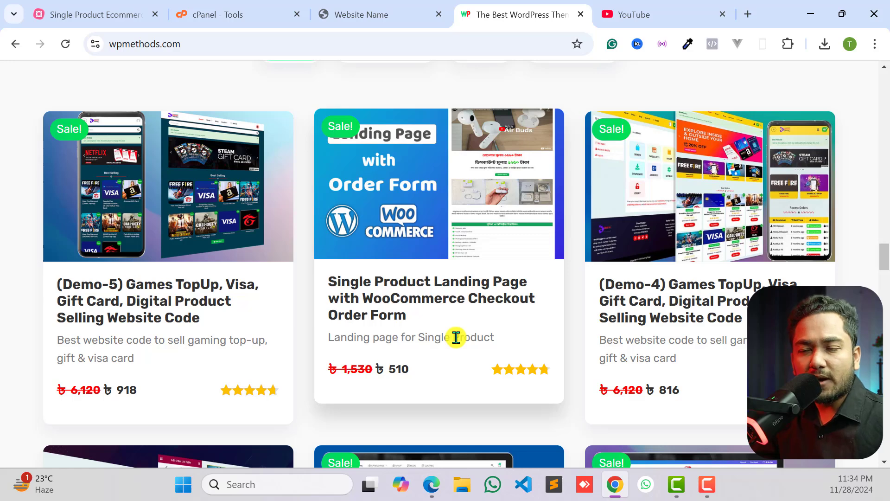
scroll(455, 337, down, 6)
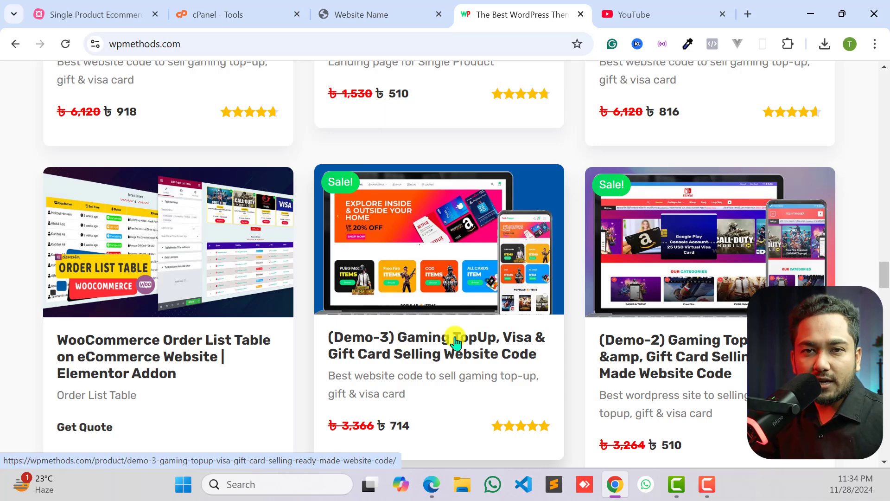
scroll(509, 348, up, 6)
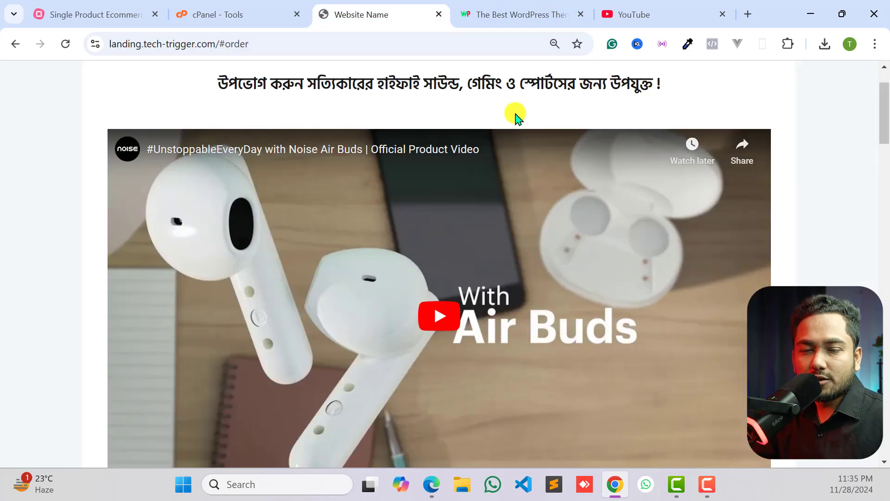
scroll(517, 118, up, 1)
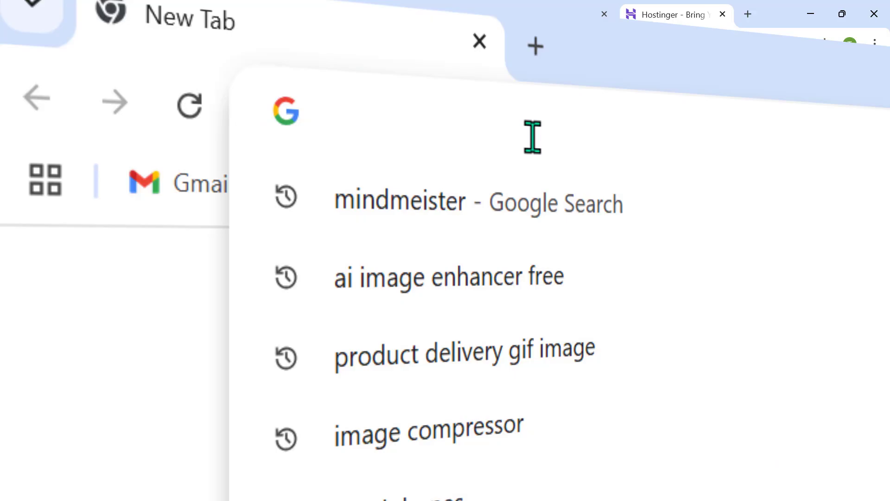
- Open wpmethods.com/hosting in a new browser tab and check the WordPress hosting options offered on the Hostinger site
text(wpmethods.com/hosting)
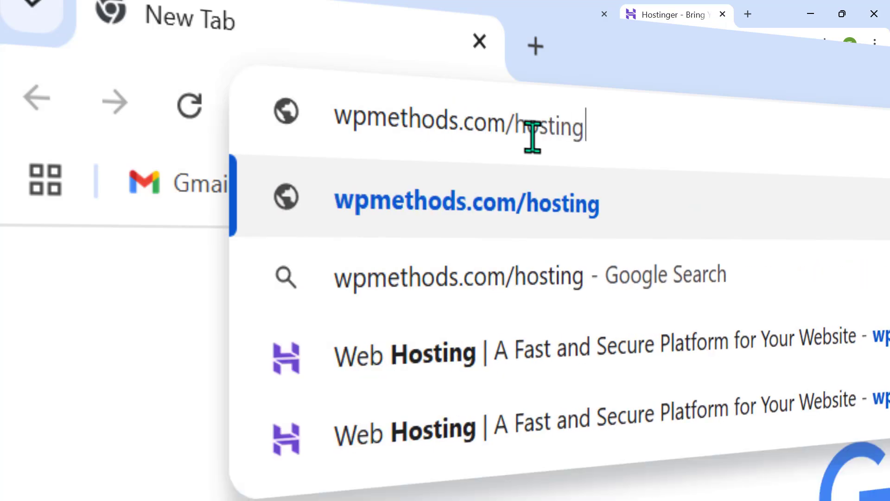
key(Return)
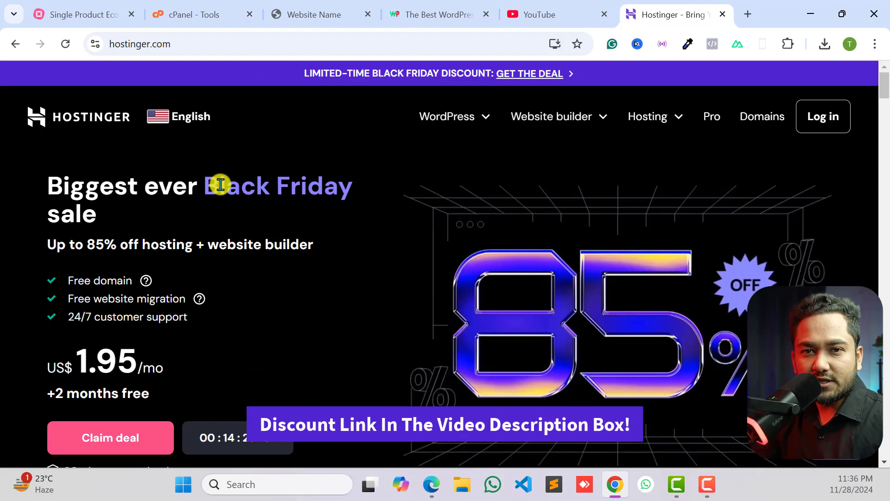
click(438, 119)
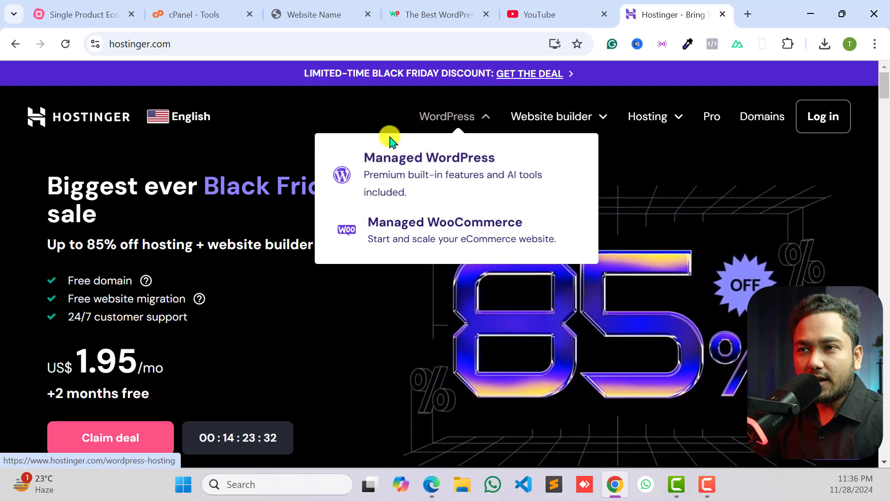
click(283, 147)
- Examine the prices and included features of Hostinger's Premium, Business and Cloud Startup plans, including the free email details
scroll(290, 221, down, 3)
scroll(290, 222, down, 5)
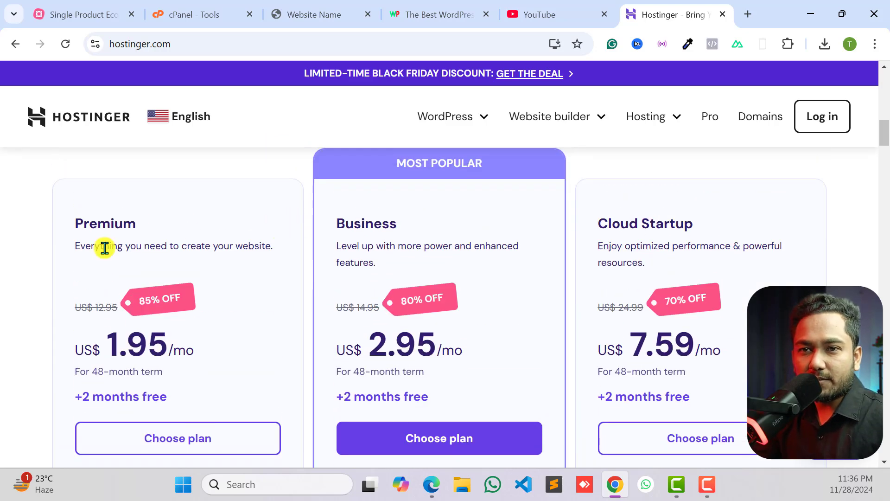
scroll(298, 298, down, 3)
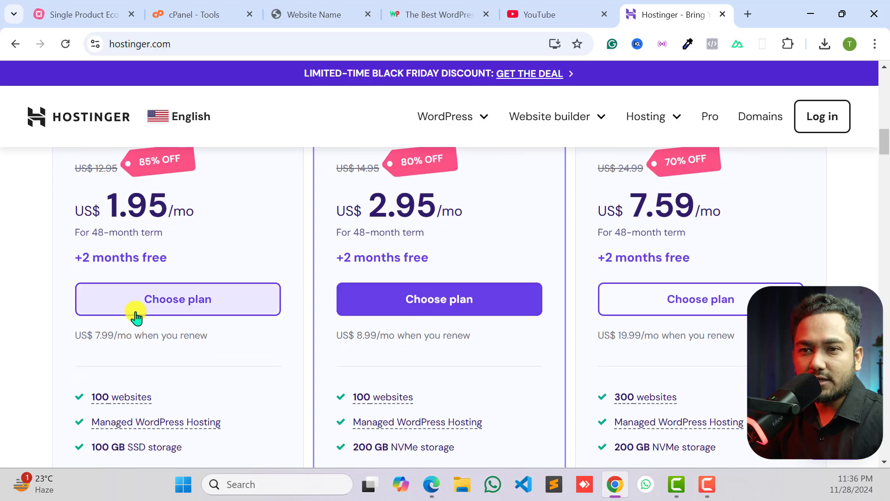
scroll(136, 317, up, 3)
scroll(200, 357, down, 2)
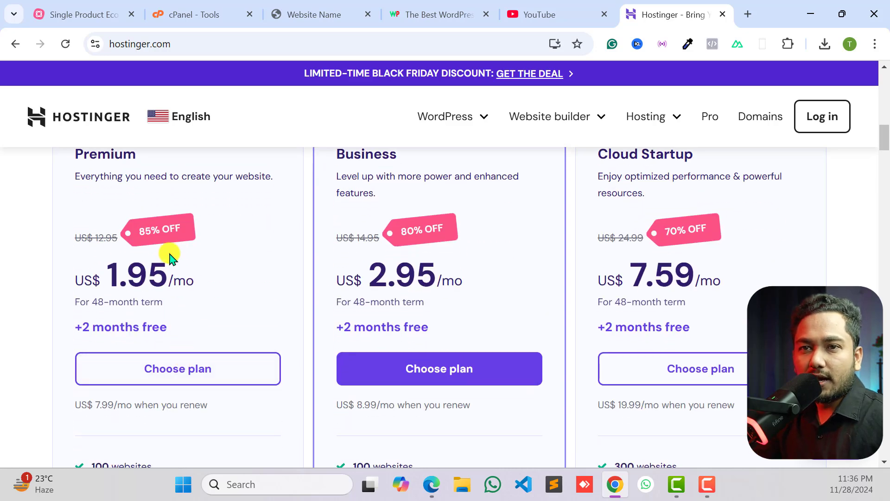
scroll(171, 256, up, 2)
scroll(137, 318, down, 7)
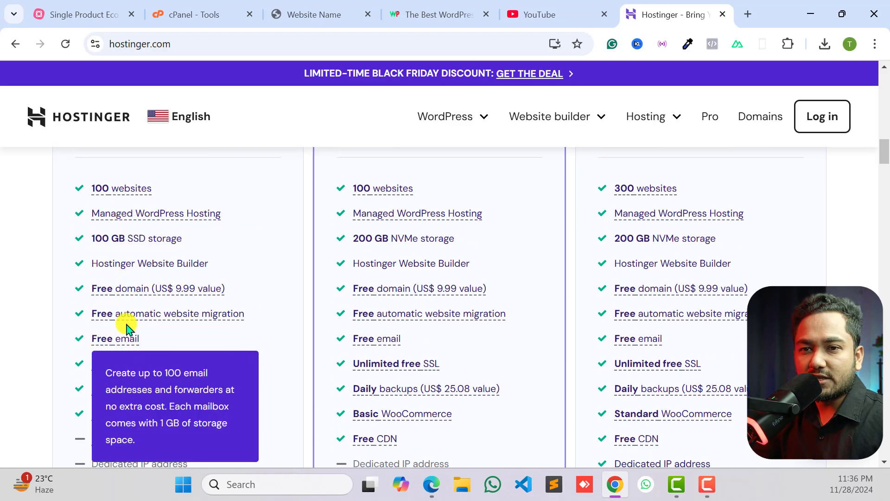
scroll(124, 233, up, 1)
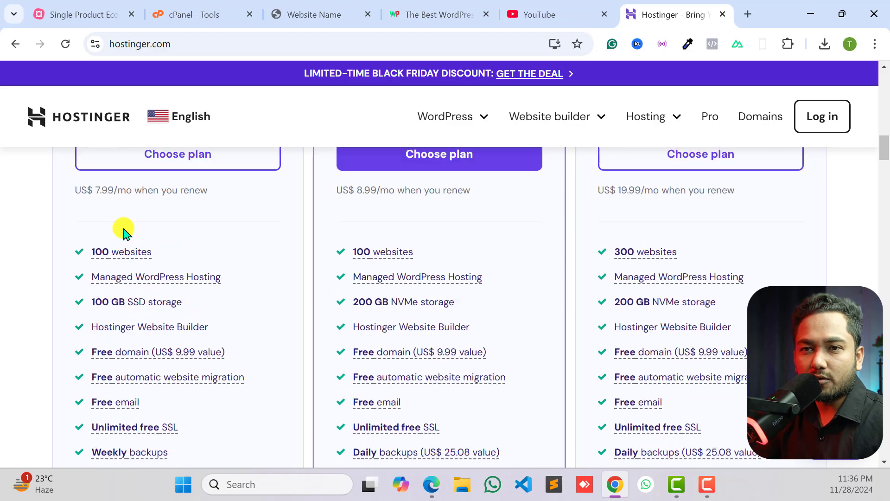
scroll(129, 335, down, 1)
scroll(130, 338, down, 2)
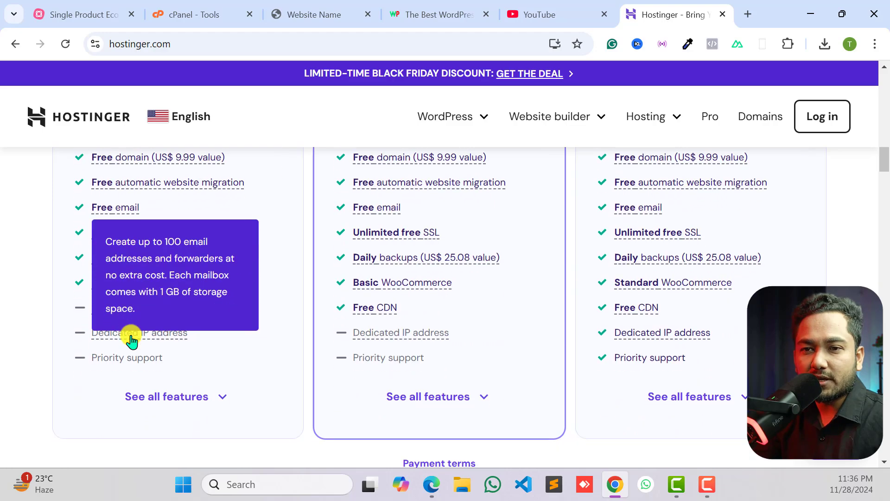
scroll(119, 342, up, 2)
mouse_move(115, 222)
scroll(229, 286, up, 4)
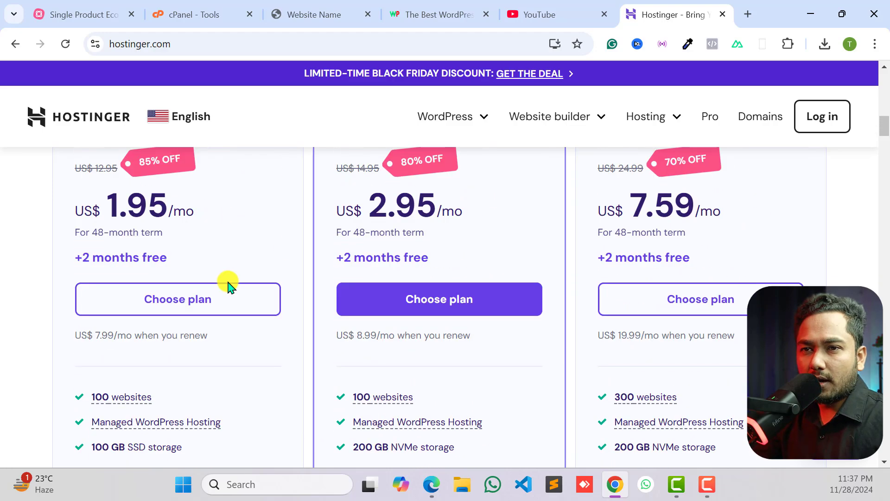
- Expand the plans' full feature lists and compare the monthly visit allowances of Premium and Business under Technical details
scroll(322, 293, down, 15)
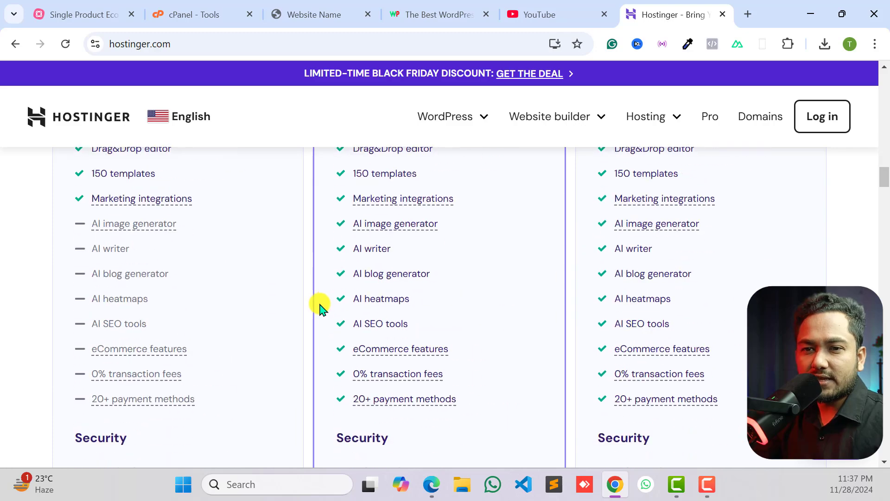
scroll(286, 315, down, 1)
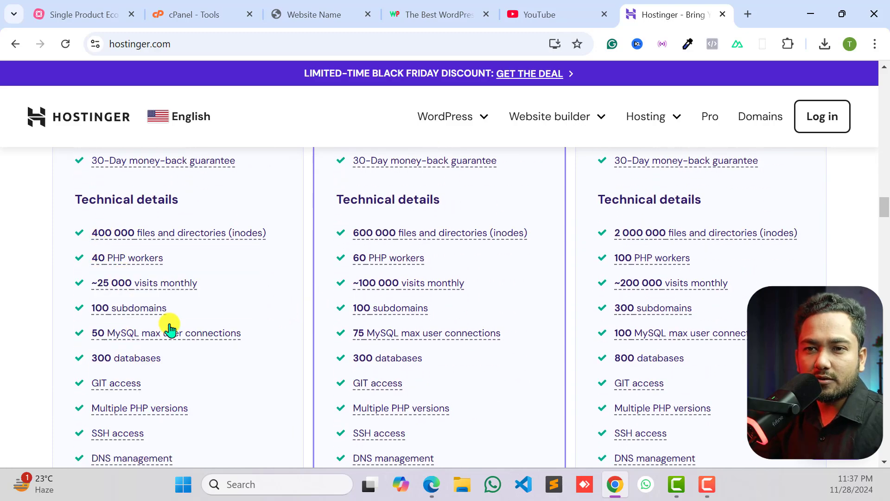
mouse_move(113, 284)
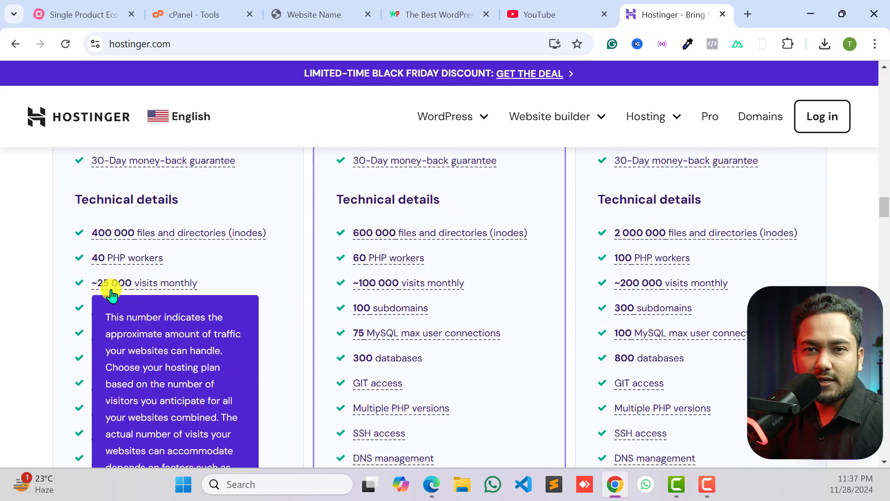
mouse_move(411, 291)
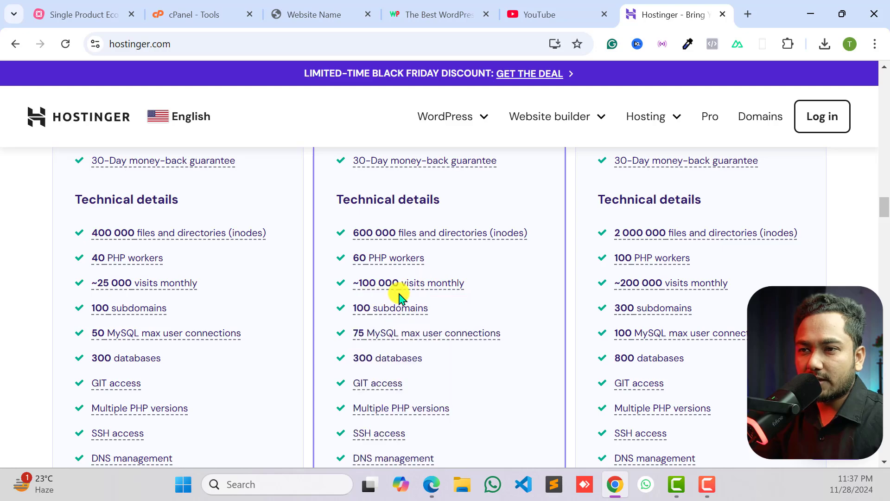
mouse_move(378, 291)
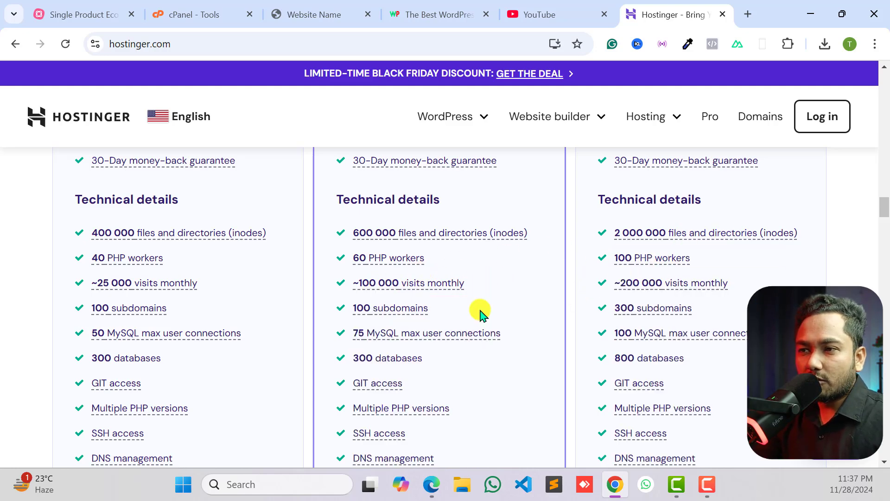
- Return to the plan prices and choose the Premium hosting plan
scroll(175, 314, up, 15)
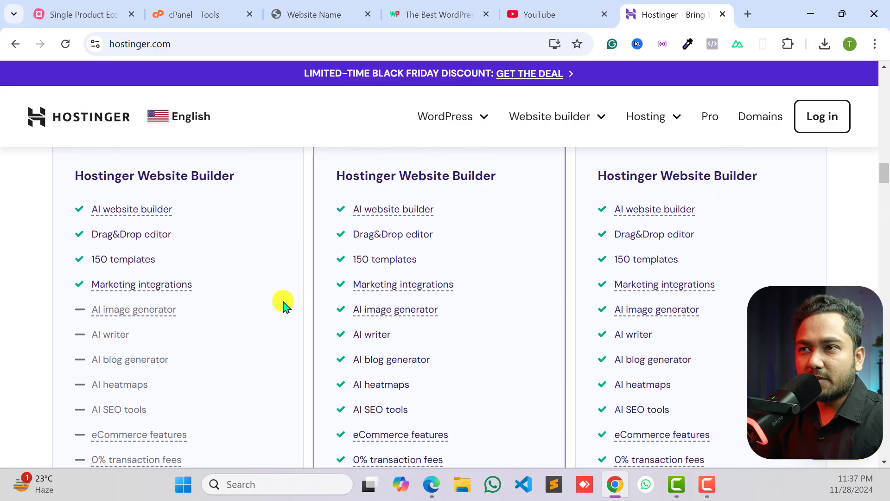
scroll(393, 209, up, 20)
scroll(377, 272, down, 8)
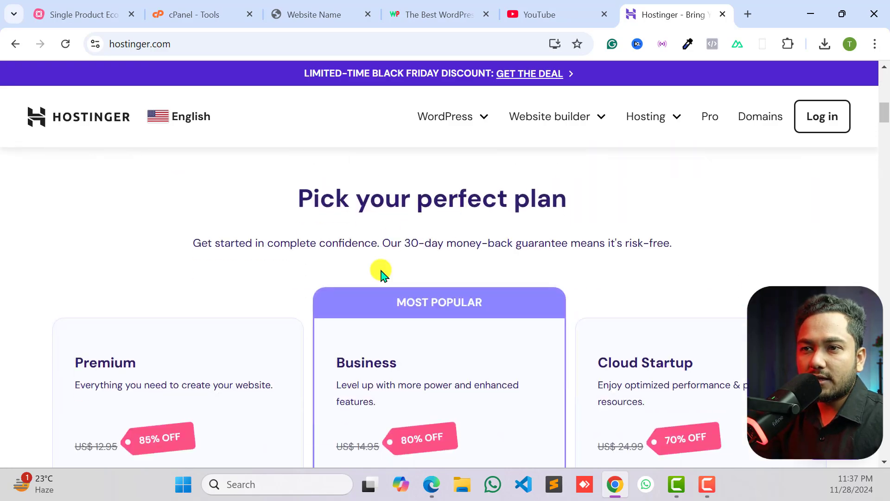
scroll(377, 279, up, 2)
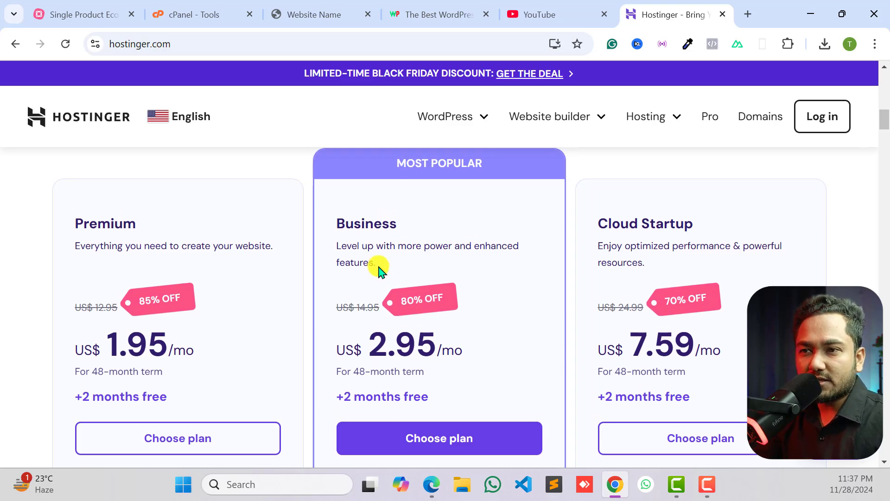
scroll(378, 273, down, 2)
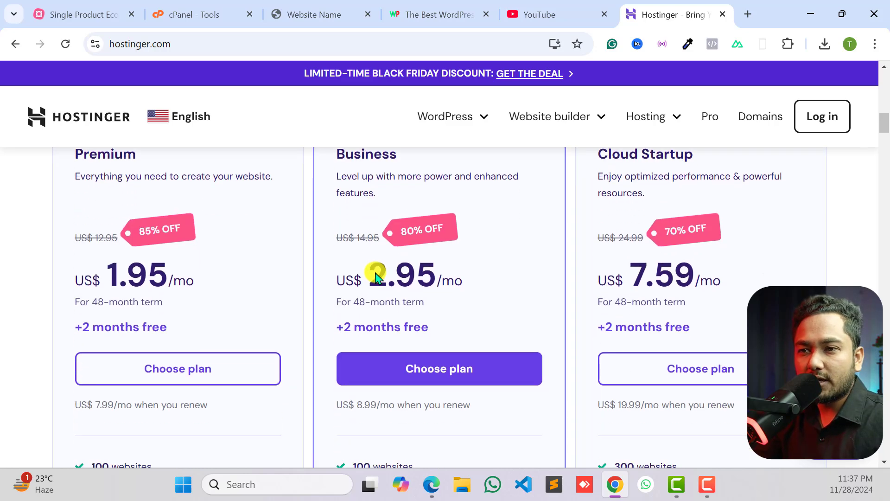
click(176, 370)
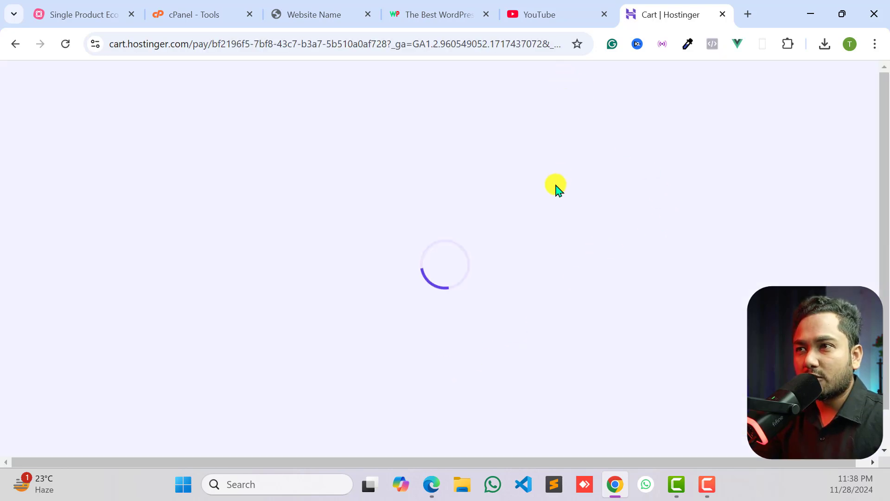
- Set the Premium Web Hosting period to 12 months and continue from the cart to account creation
scroll(544, 277, down, 3)
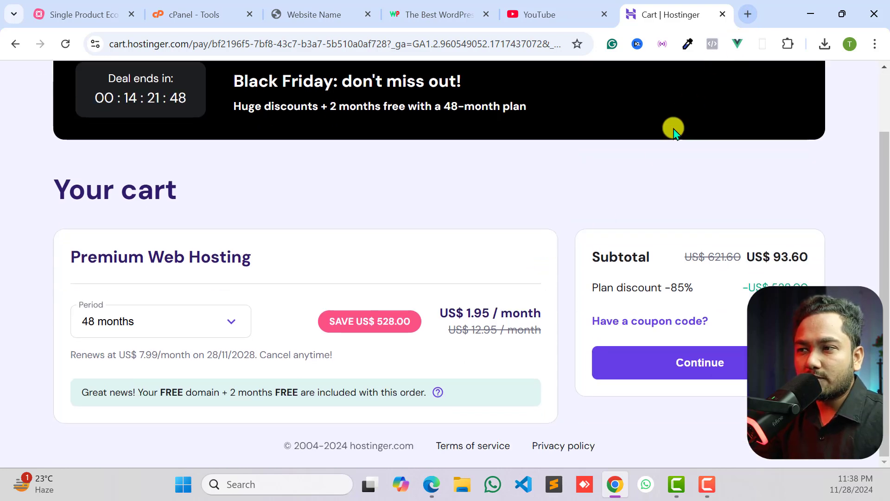
scroll(566, 260, down, 1)
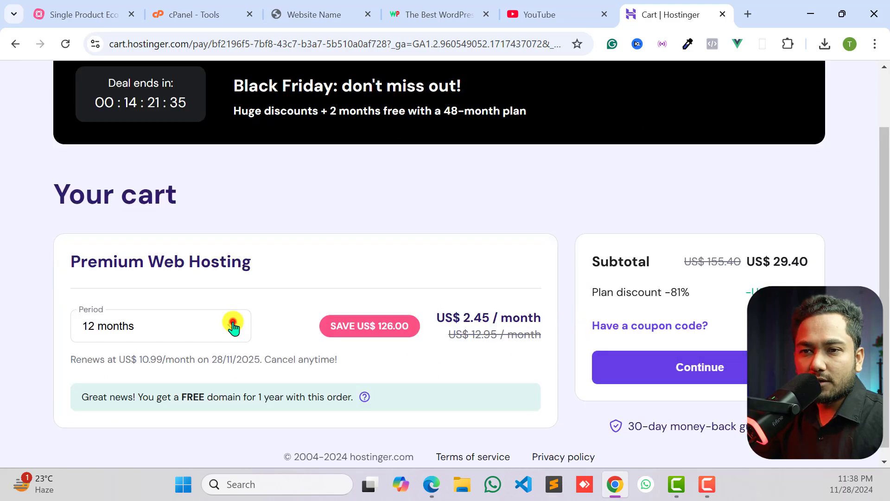
click(232, 326)
click(95, 390)
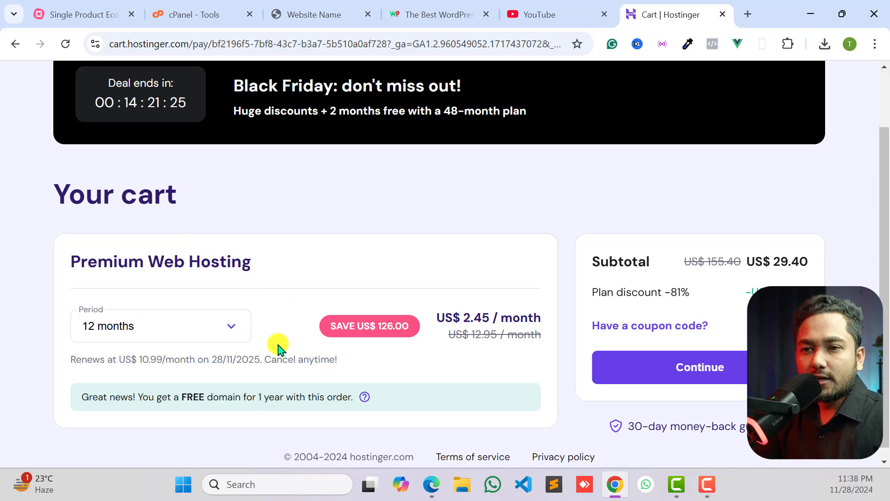
click(236, 332)
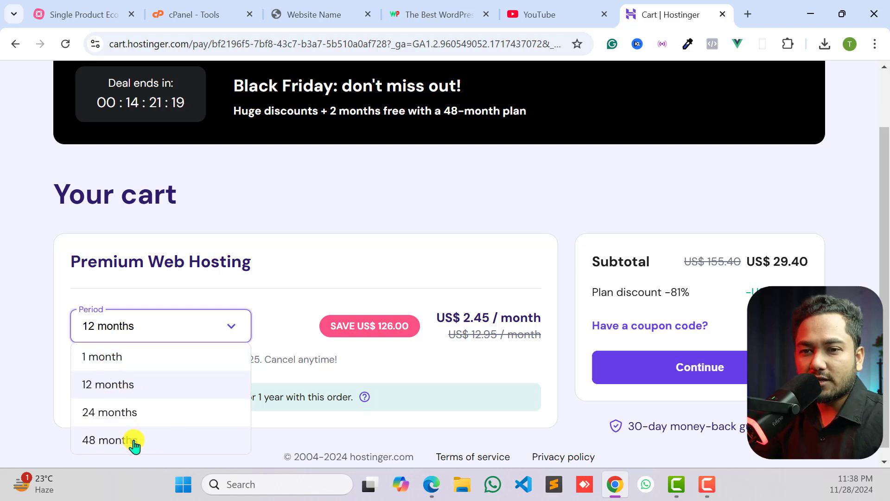
click(293, 301)
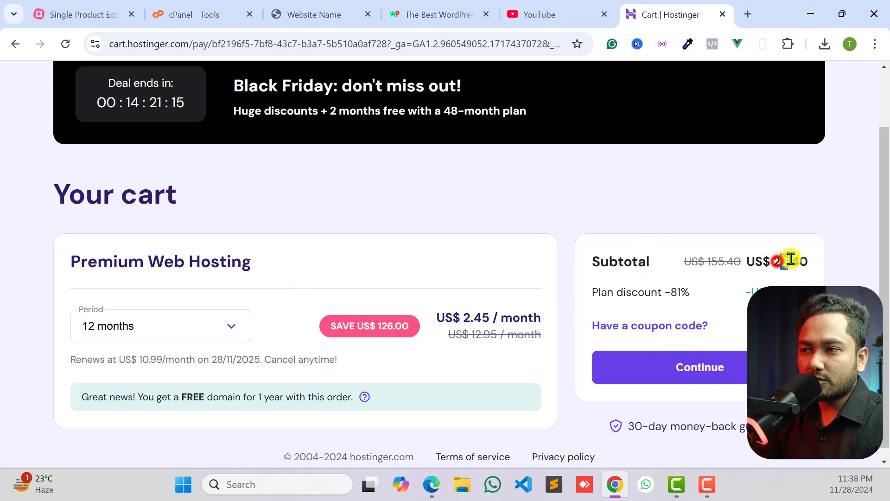
click(805, 260)
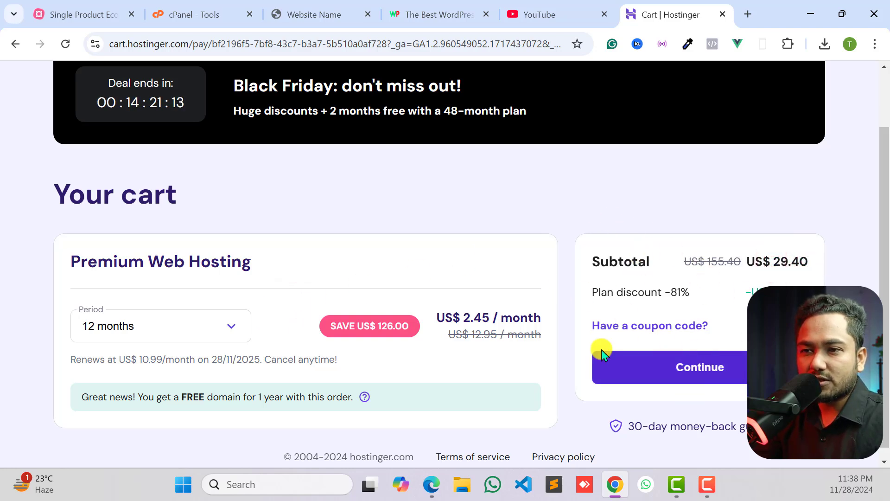
click(710, 364)
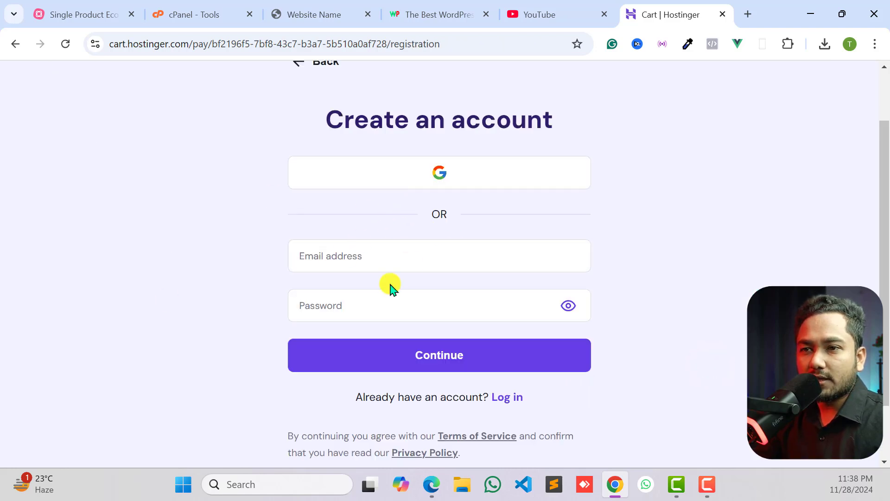
- Register for the hosting order by signing in with the channel's Google account
scroll(418, 269, up, 2)
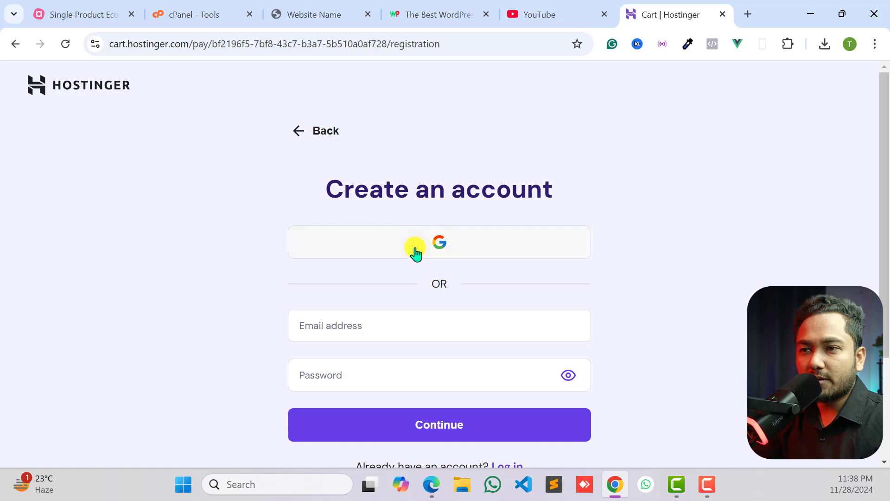
scroll(428, 274, down, 2)
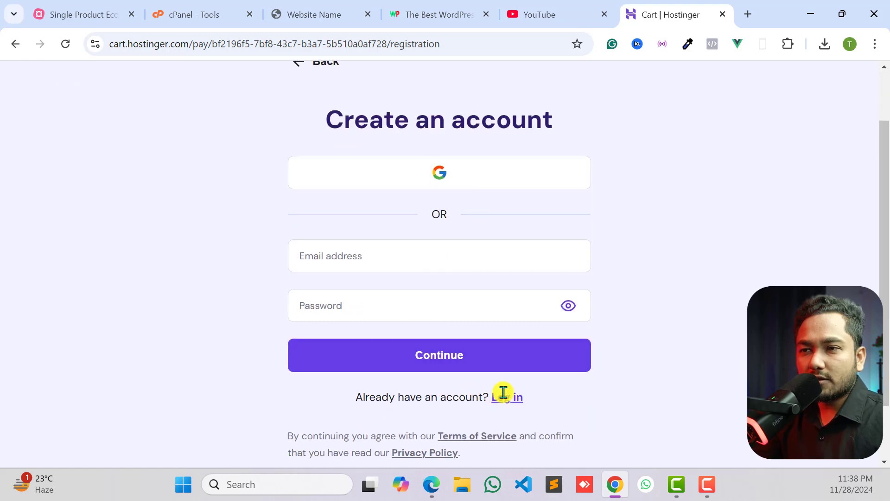
click(441, 162)
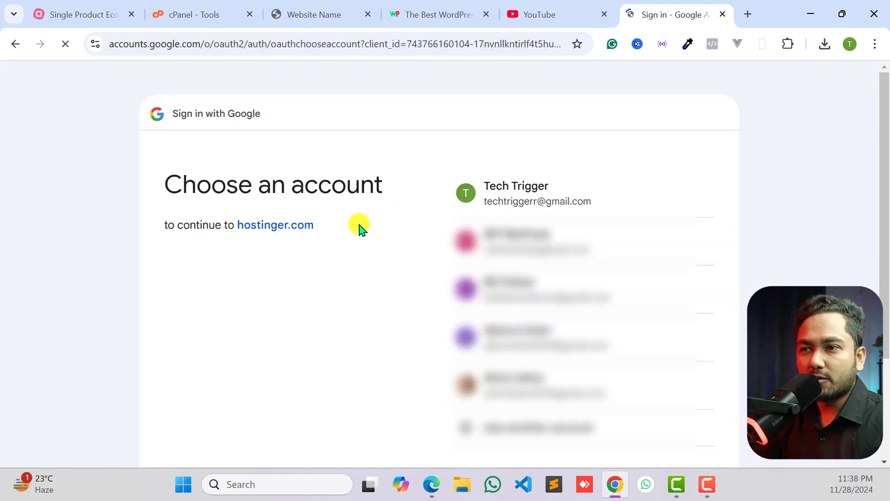
click(530, 201)
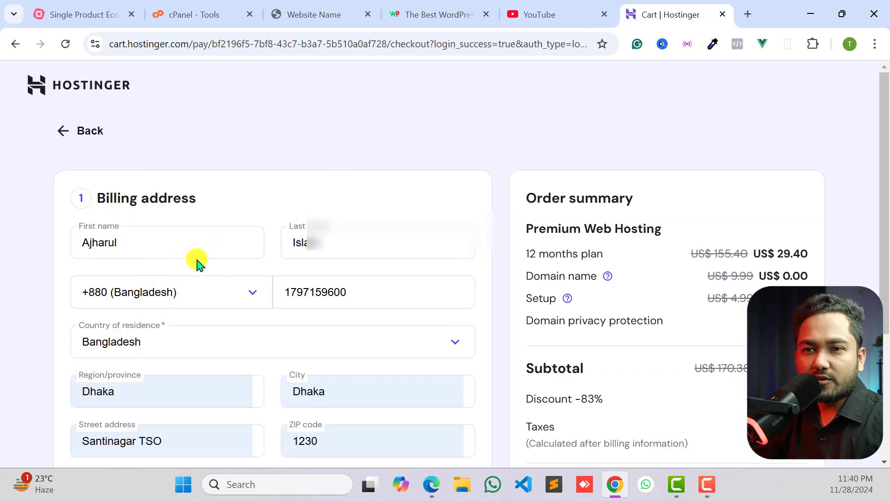
- Submit the filled-in billing address and choose Card as the payment method for the order
scroll(101, 338, down, 1)
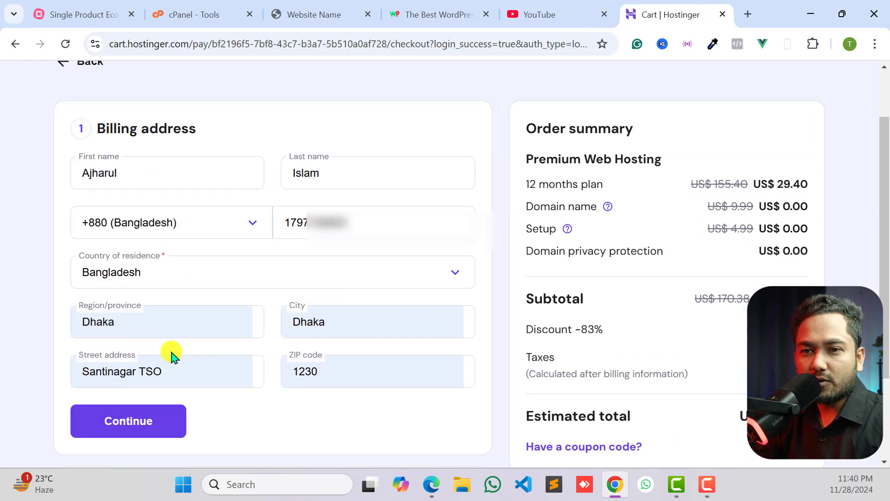
click(124, 419)
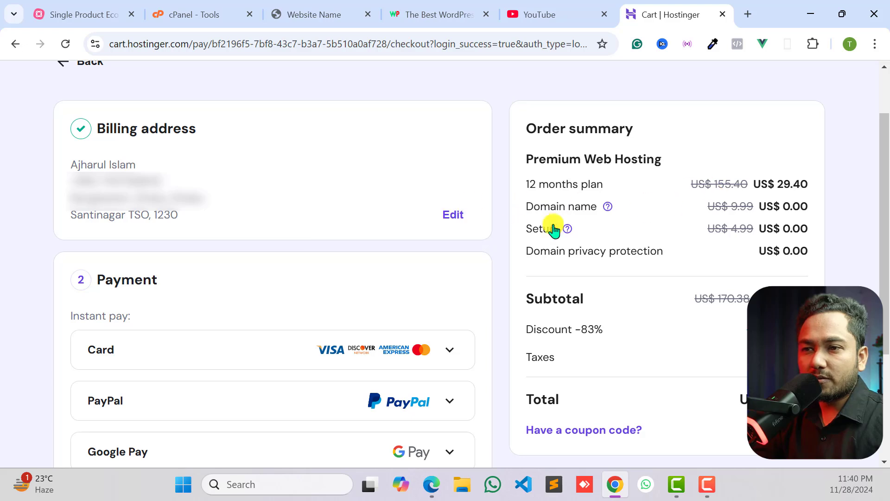
scroll(202, 322, down, 3)
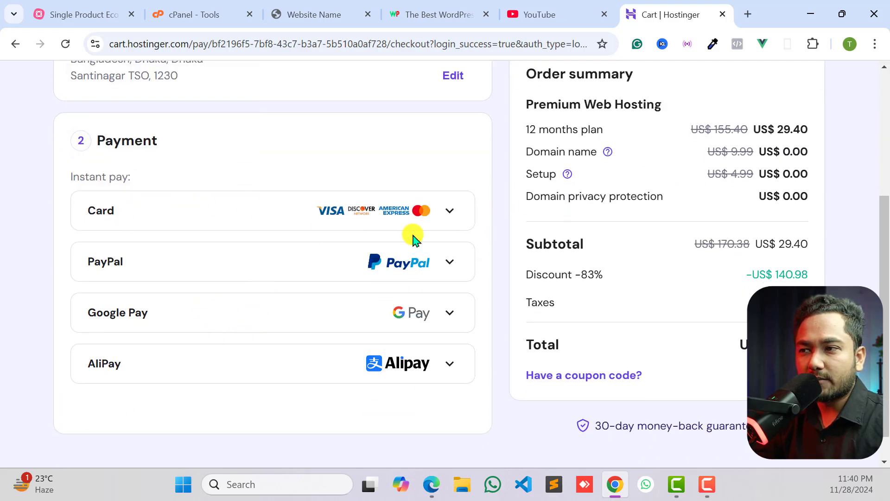
click(248, 217)
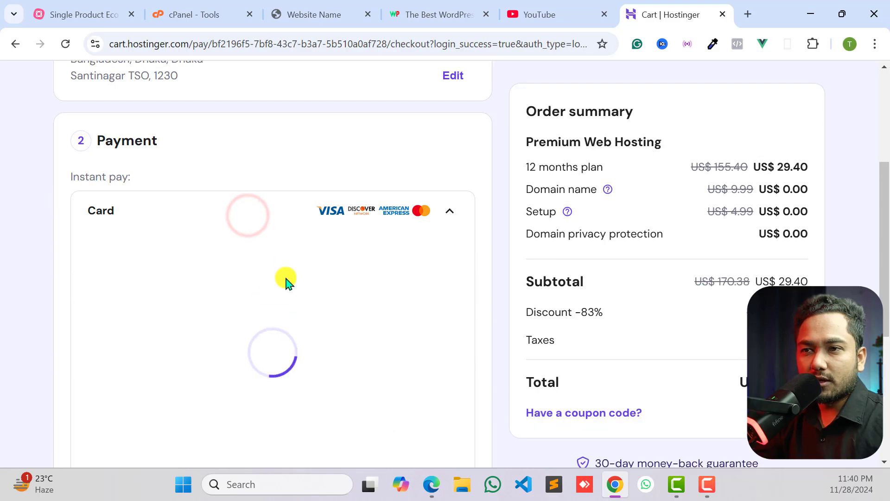
scroll(227, 200, up, 1)
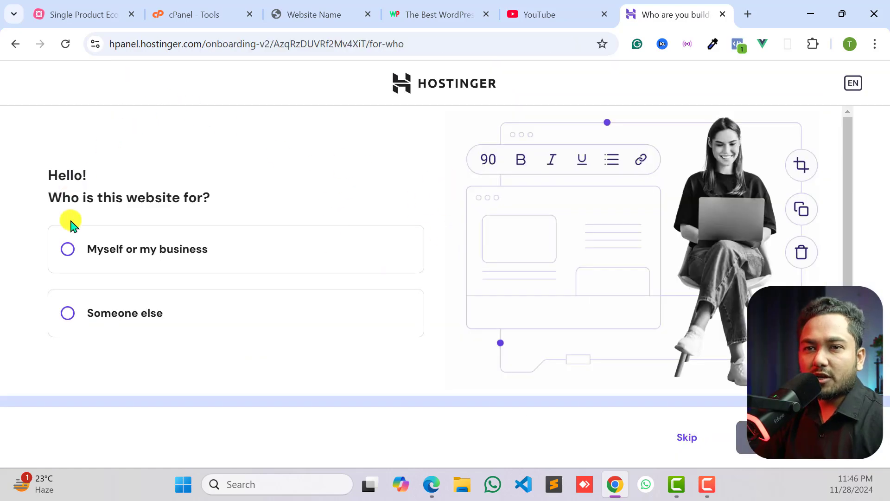
- Answer that the website is for Myself or my business and proceed in the hosting setup
scroll(301, 302, down, 1)
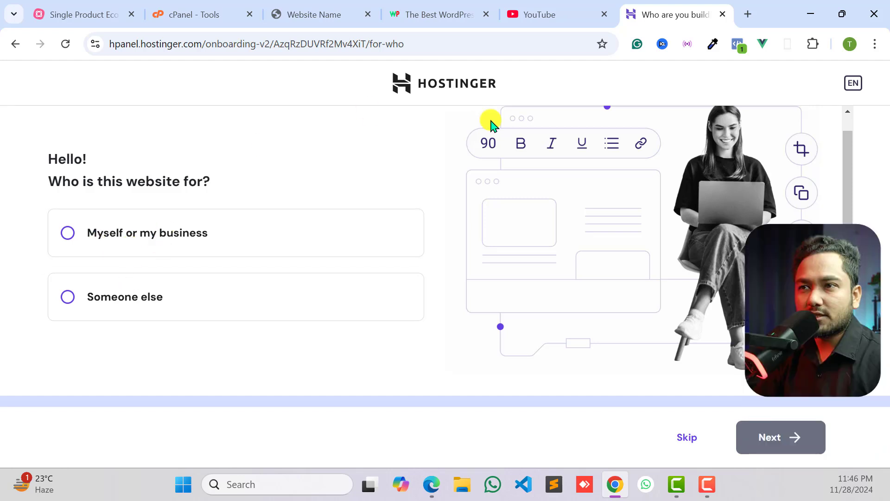
scroll(598, 124, up, 1)
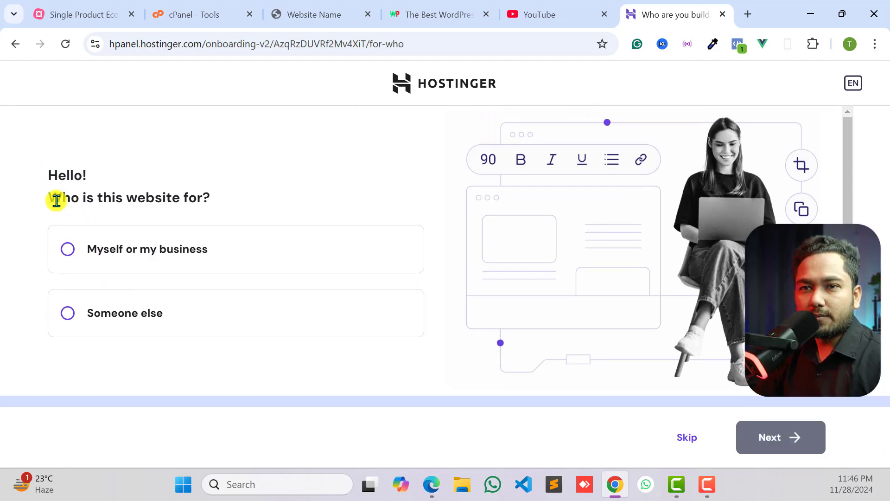
drag(56, 200, 224, 189)
click(225, 189)
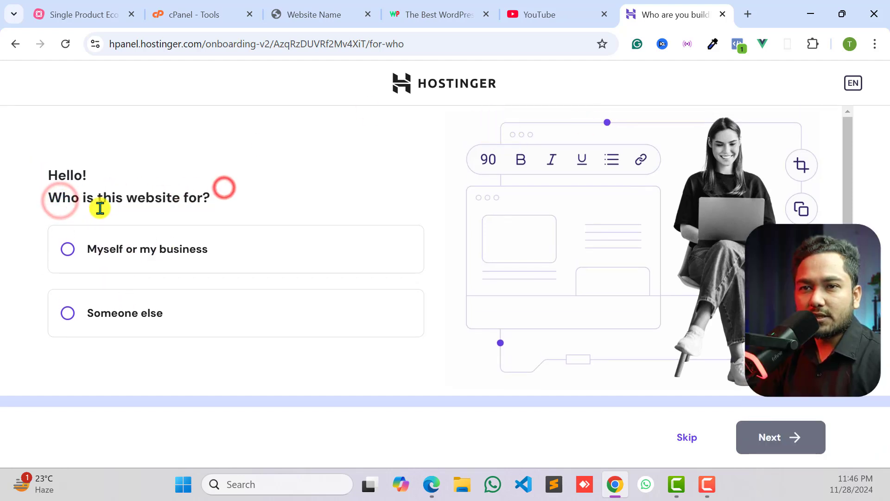
click(123, 319)
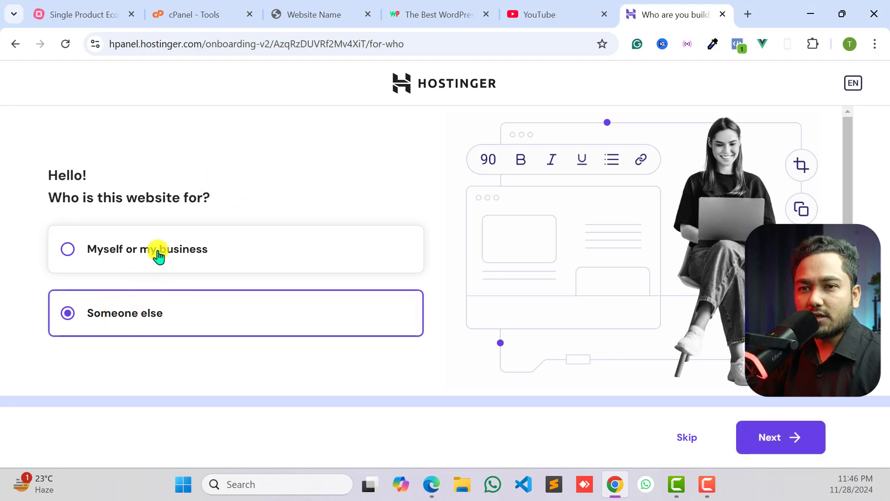
click(129, 258)
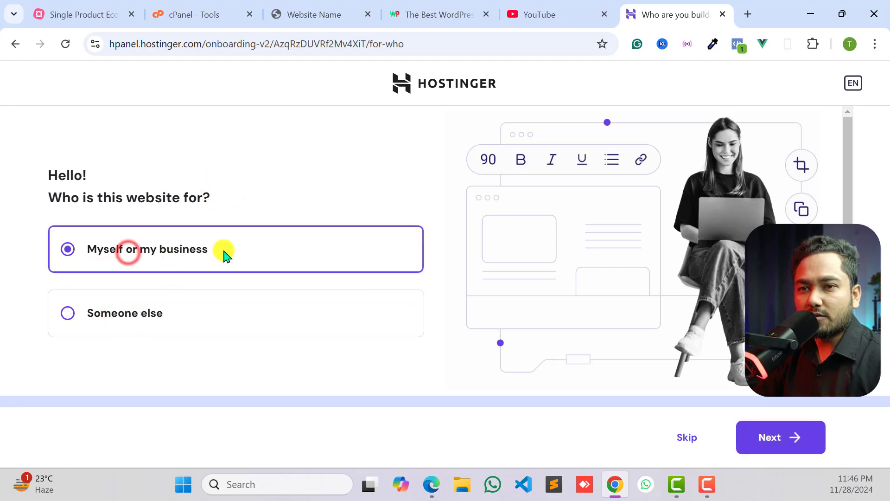
click(790, 437)
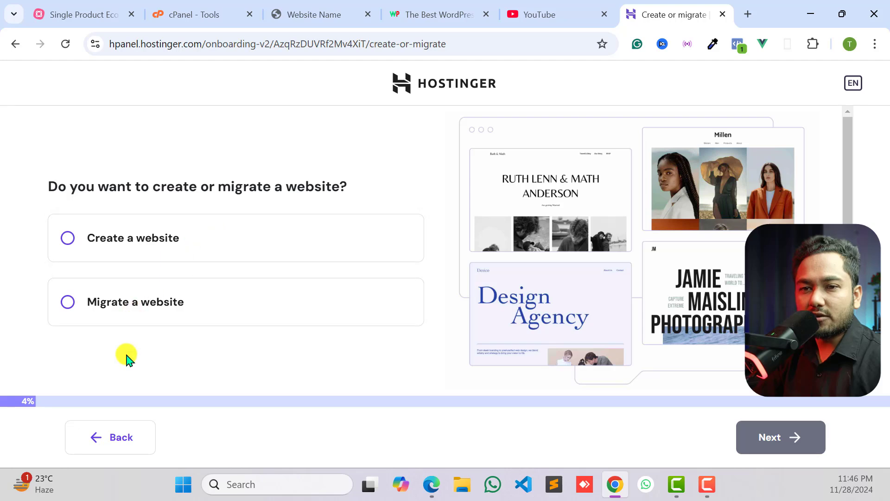
- Choose to create a website and set it up as an Empty PHP/HTML website
click(154, 240)
click(789, 433)
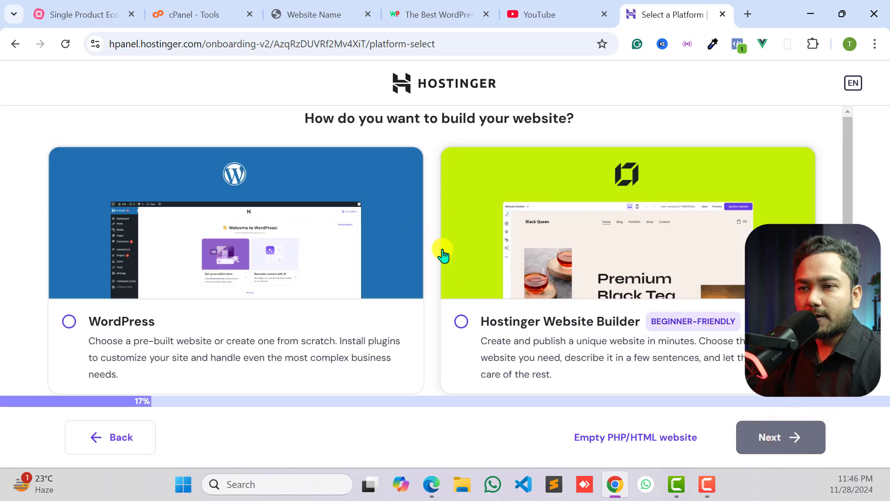
scroll(441, 252, down, 1)
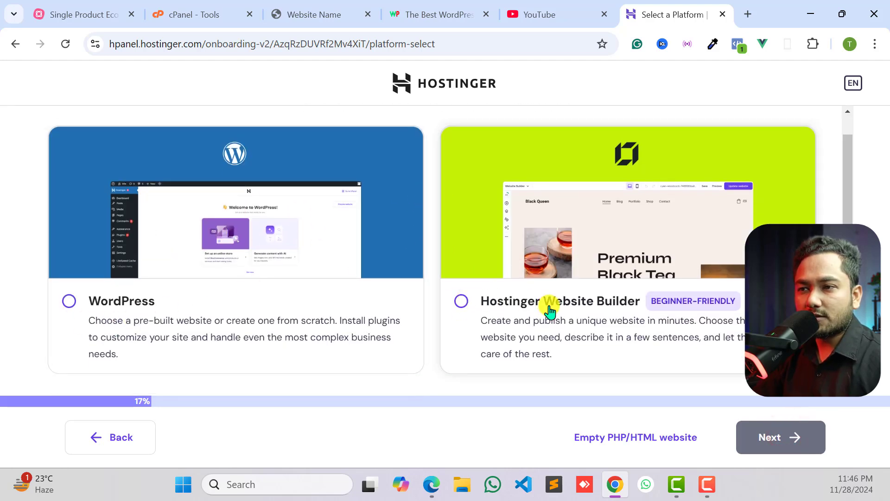
click(129, 305)
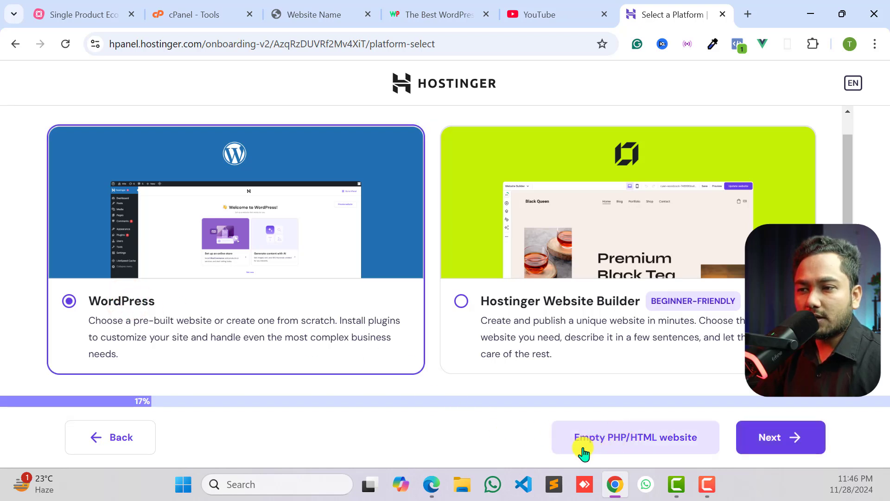
click(646, 438)
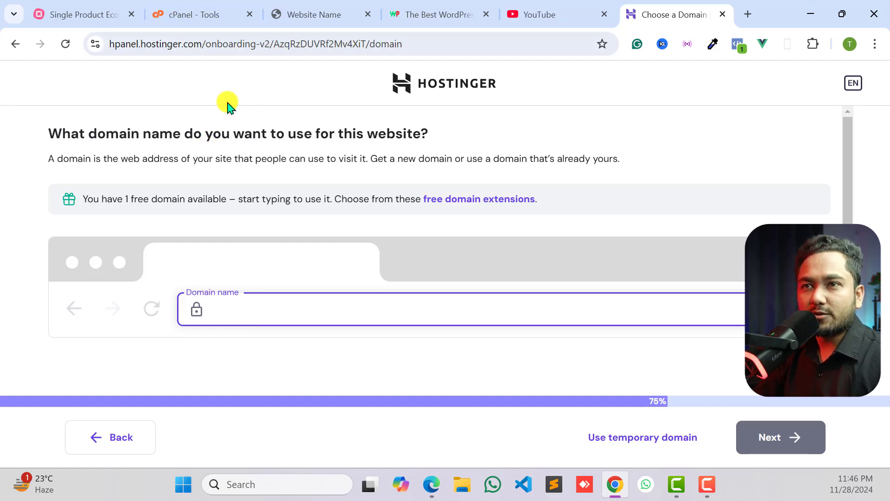
- Look at the wpmethods.com and youtube.com addresses as domain name examples, and return to the domain selection page
click(434, 7)
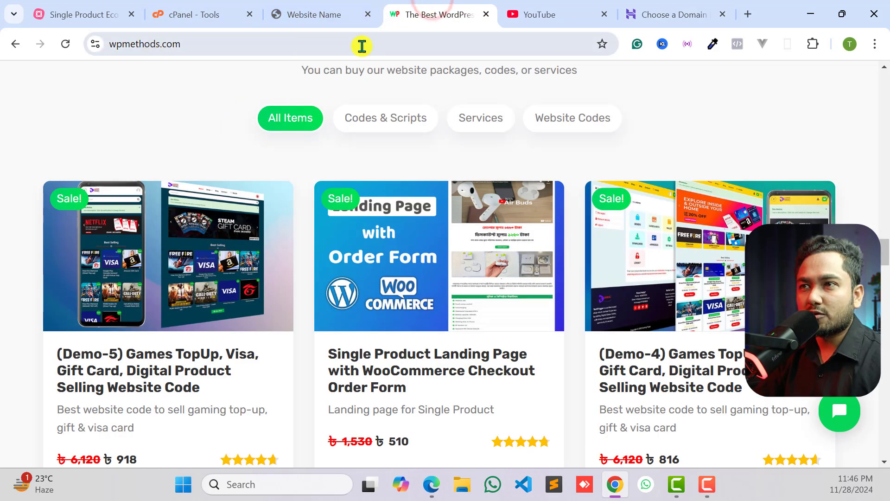
click(533, 10)
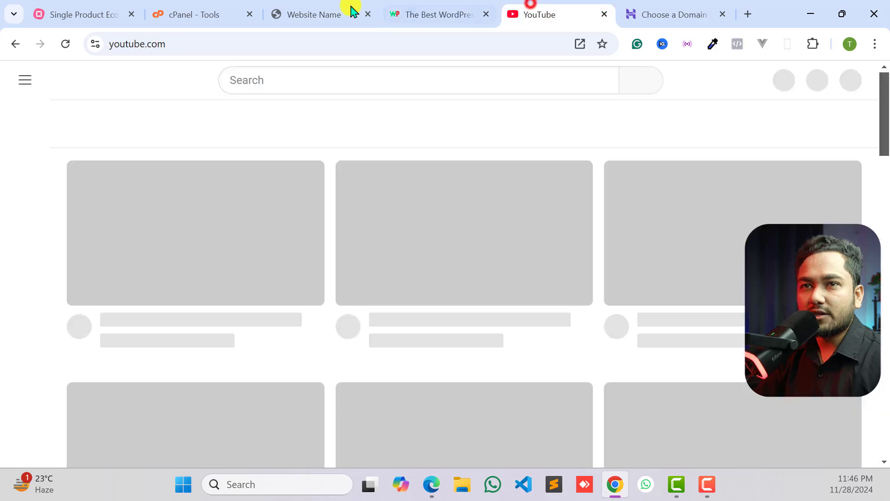
click(673, 6)
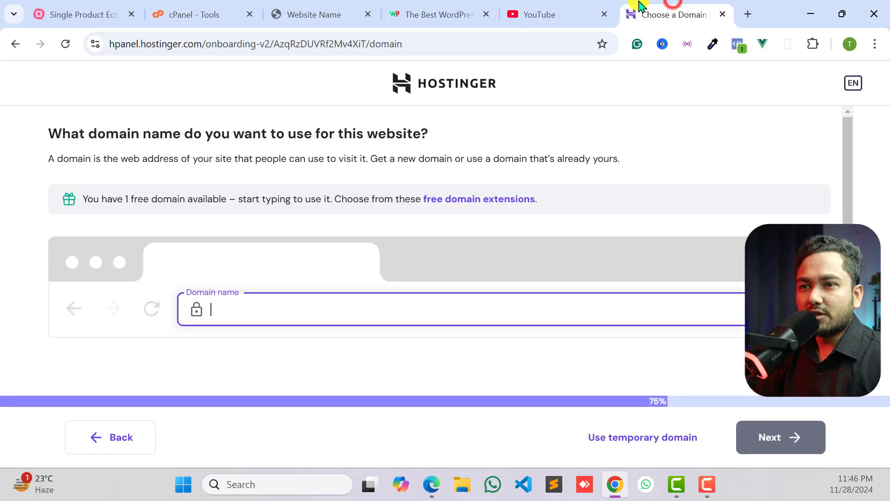
- Enter tech-trigger-tutorial.com as the website's domain name and select the matching free domain offer
click(240, 320)
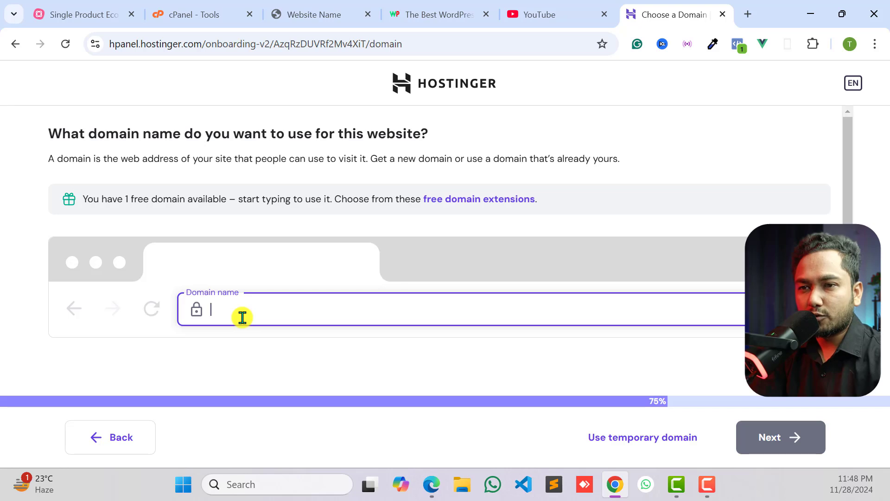
text(tech-trigger-tutorial.com)
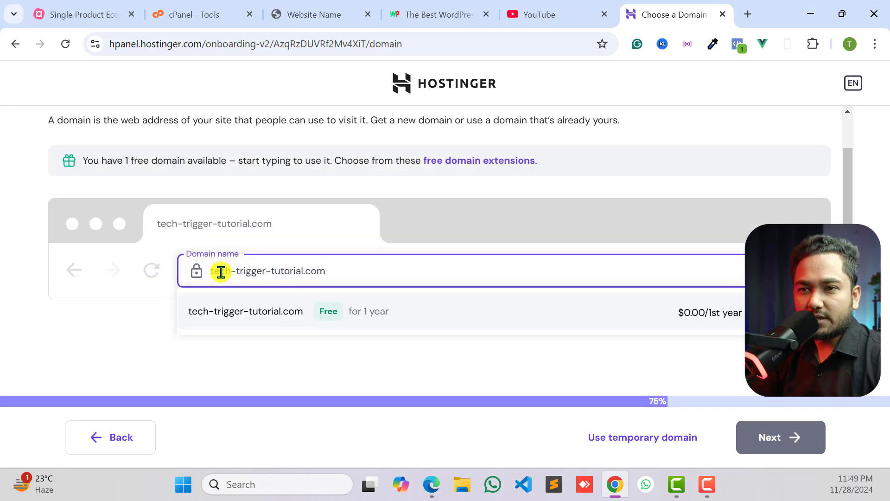
click(271, 271)
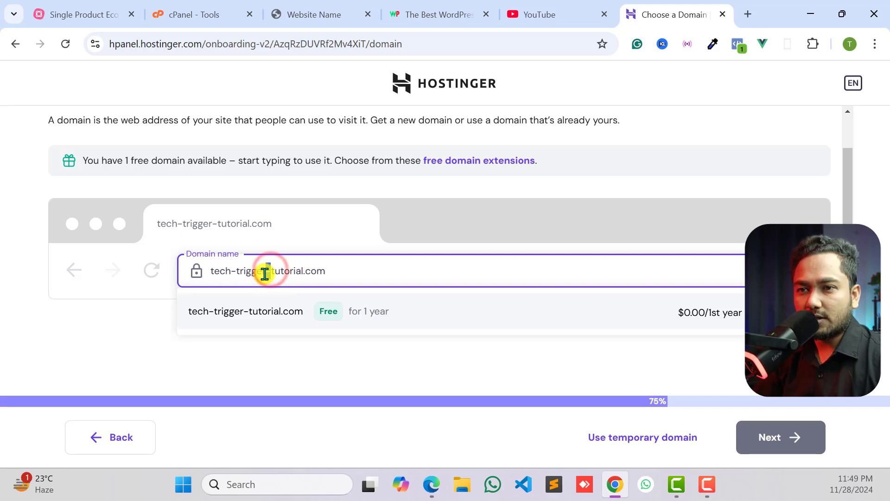
click(224, 272)
click(293, 270)
drag(349, 273, 210, 273)
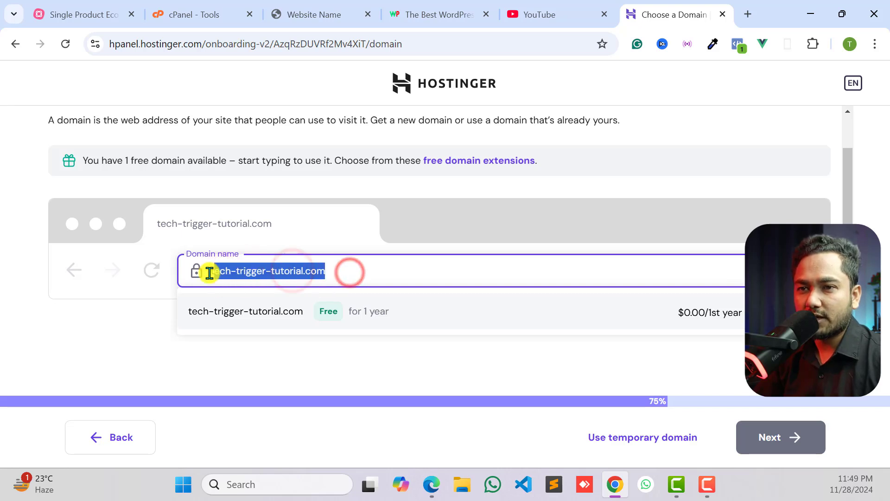
click(261, 271)
drag(324, 272, 209, 271)
click(256, 271)
drag(332, 272, 209, 270)
click(235, 269)
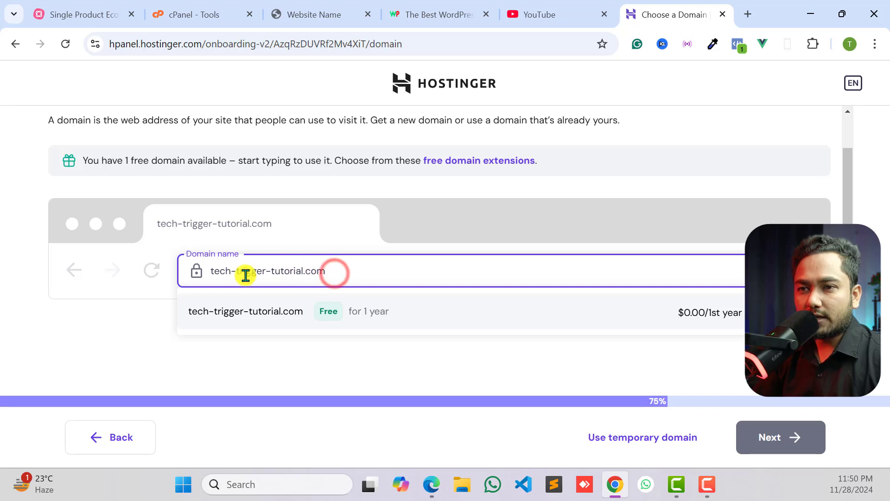
click(263, 312)
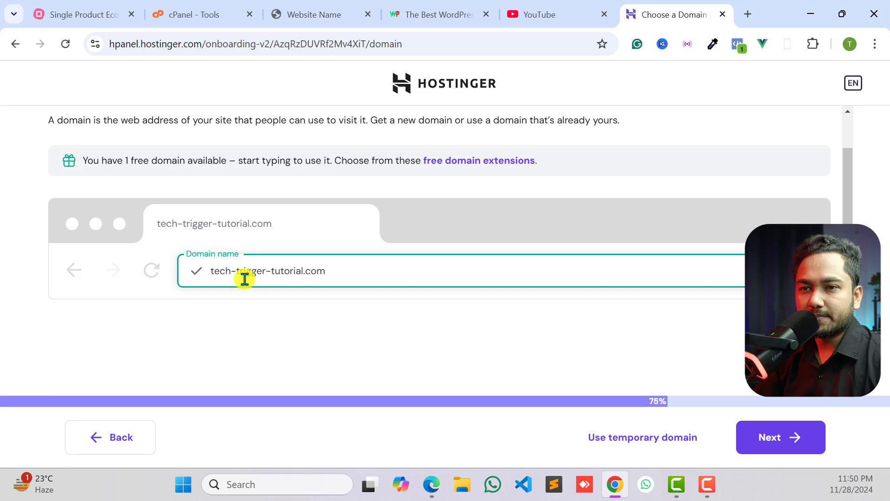
- Proceed with the chosen domain, accept Bangladesh and Personal as its primary registration information, and review the prefilled contact details
key(Return)
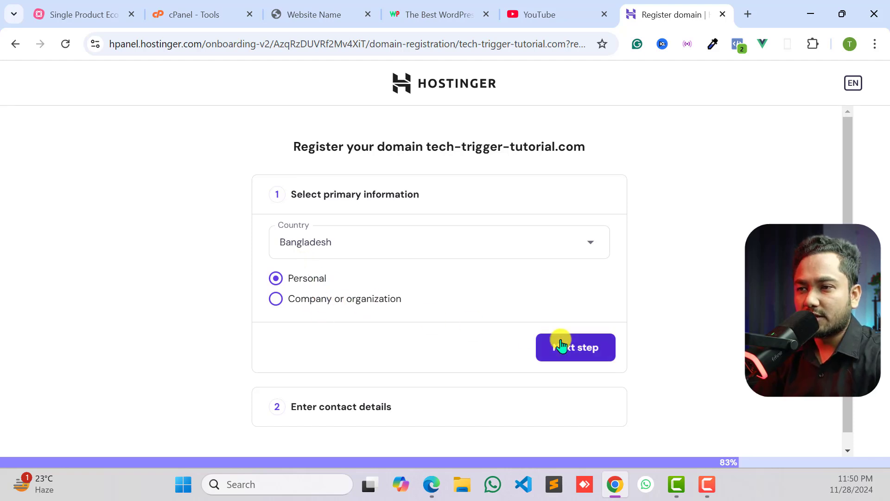
click(574, 361)
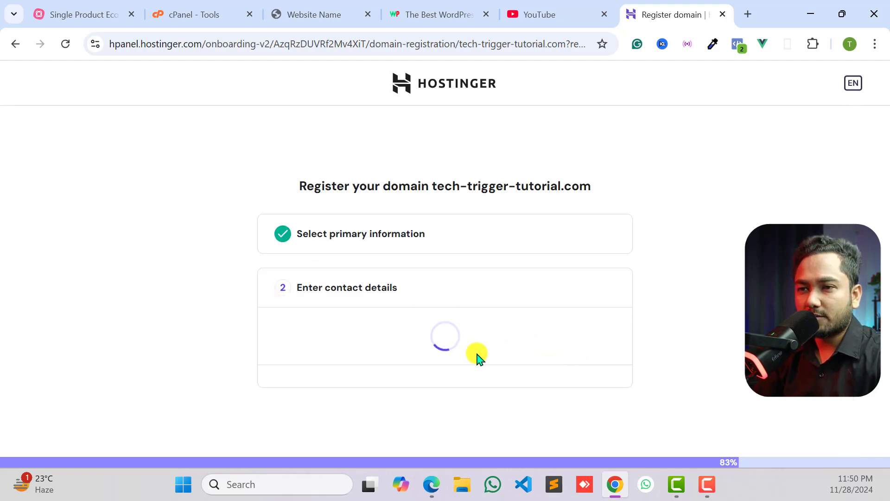
scroll(411, 348, down, 2)
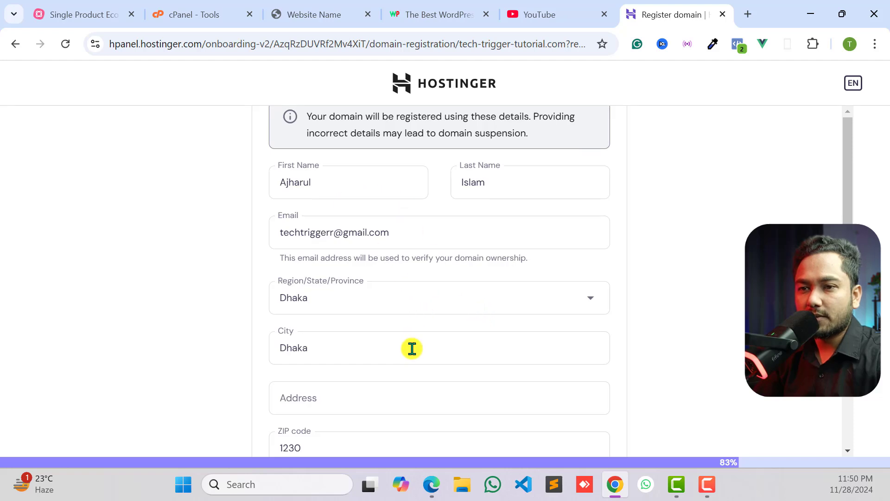
scroll(386, 312, down, 4)
scroll(417, 319, up, 6)
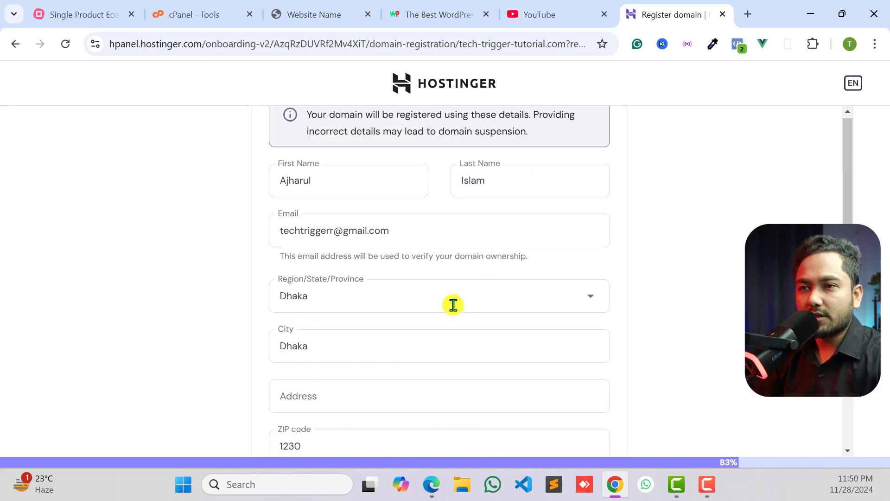
scroll(410, 271, down, 3)
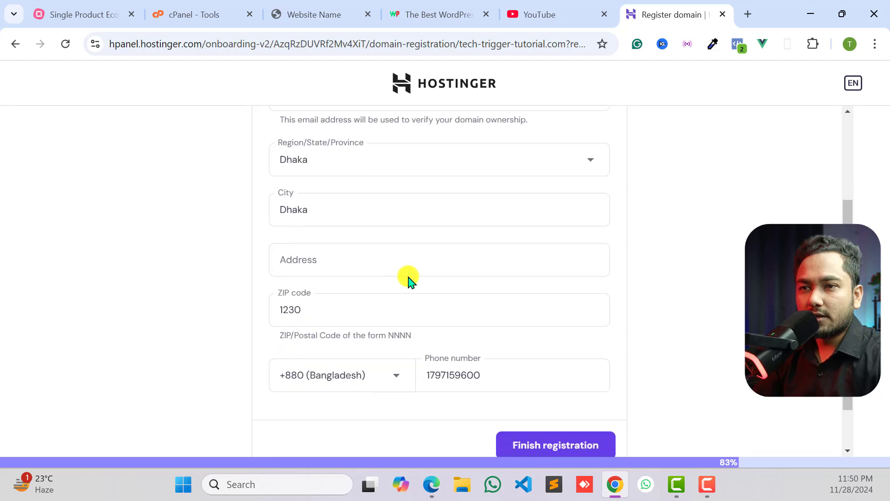
- Fill in the missing street address in the domain's contact details and finish the registration
click(508, 441)
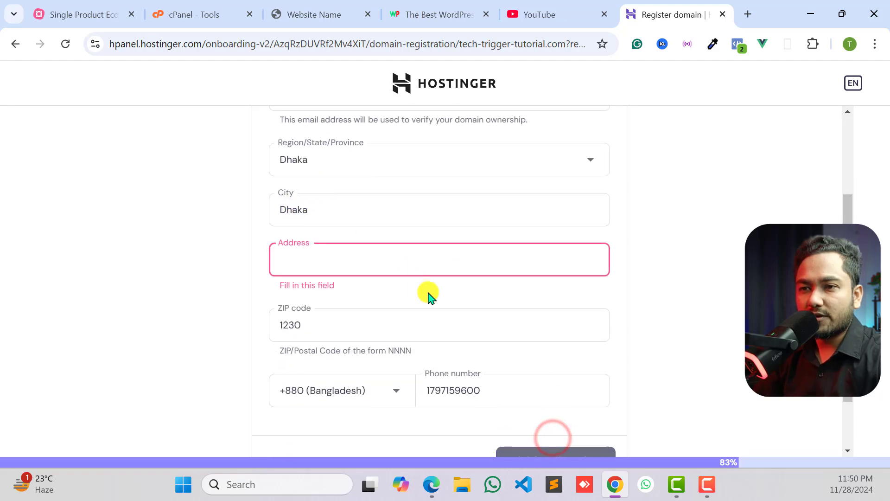
click(305, 266)
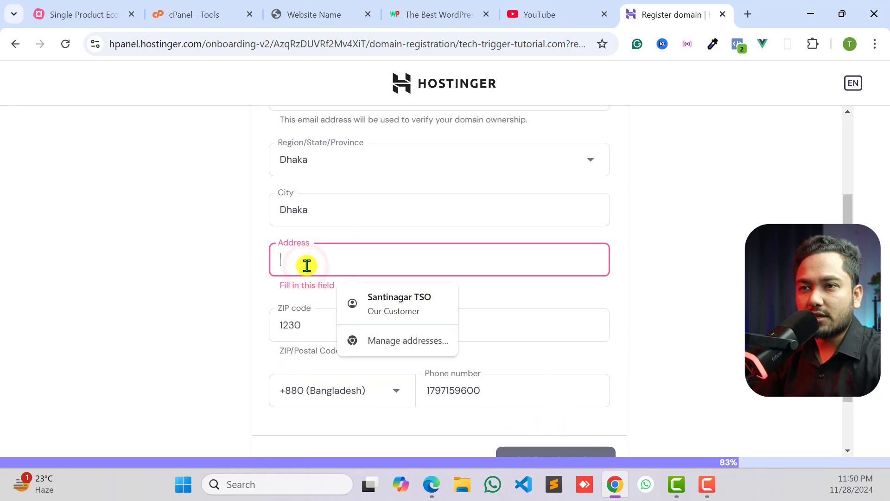
scroll(306, 264, up, 2)
click(244, 288)
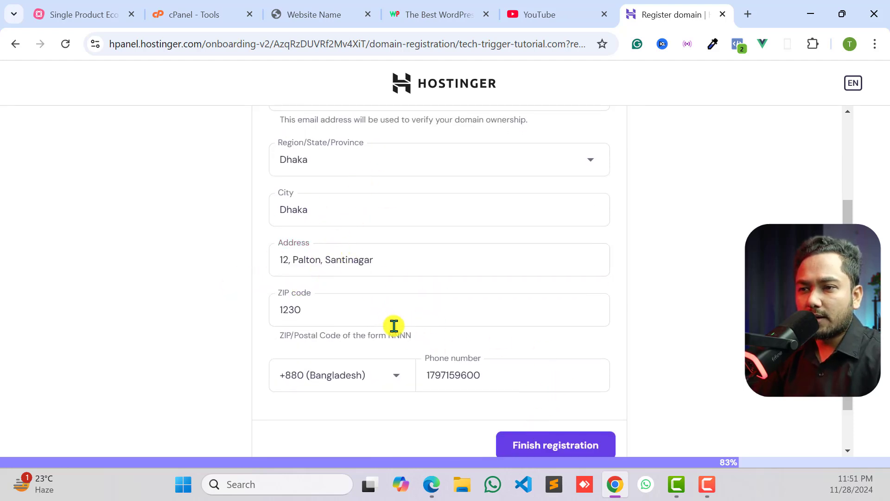
scroll(554, 445, down, 1)
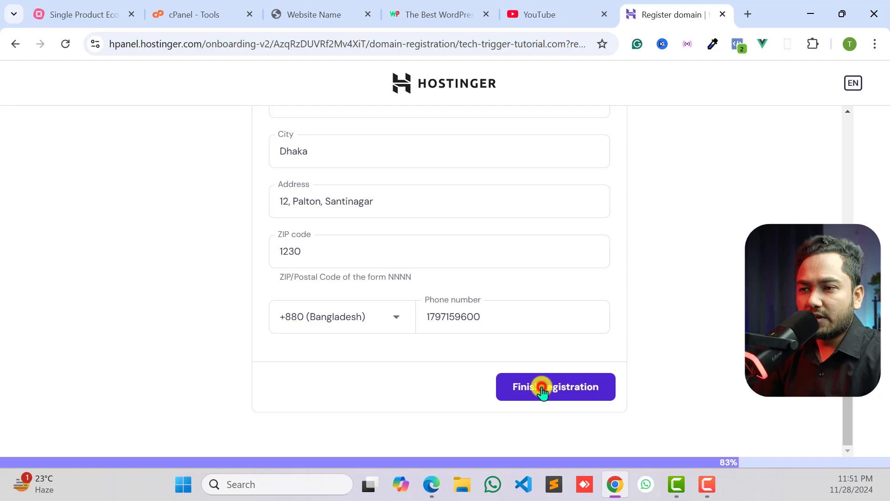
click(543, 388)
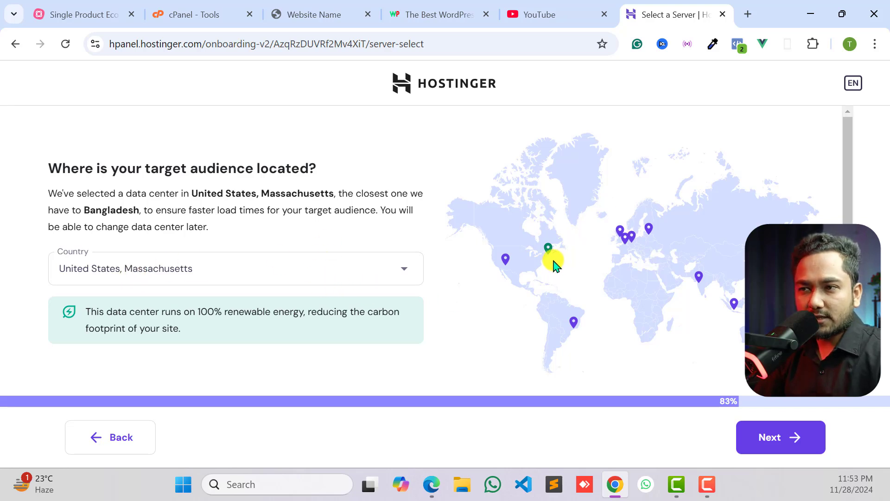
- Set the target audience's data center location to India and proceed to the dashboard preparation
click(306, 273)
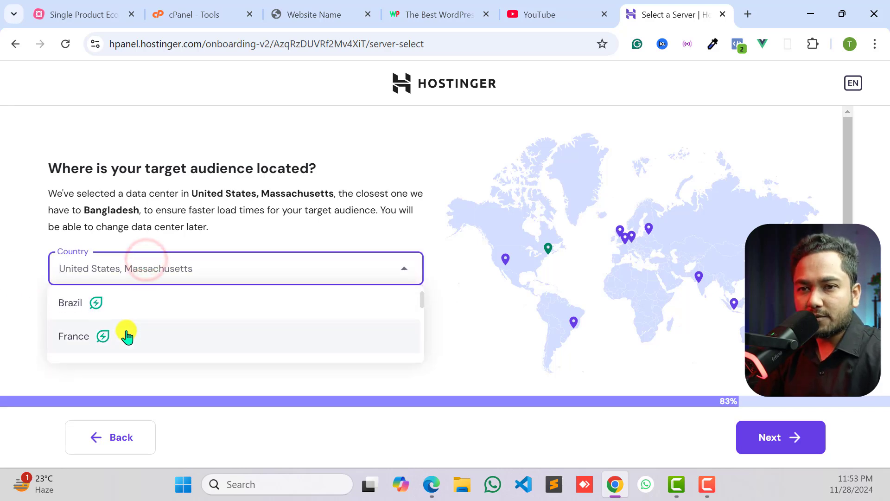
scroll(126, 331, down, 6)
scroll(111, 336, up, 4)
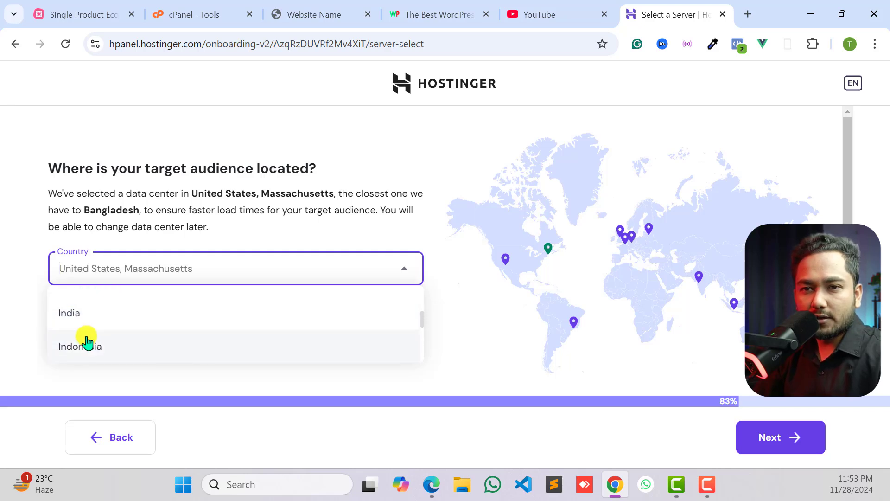
scroll(89, 339, up, 2)
scroll(90, 339, down, 2)
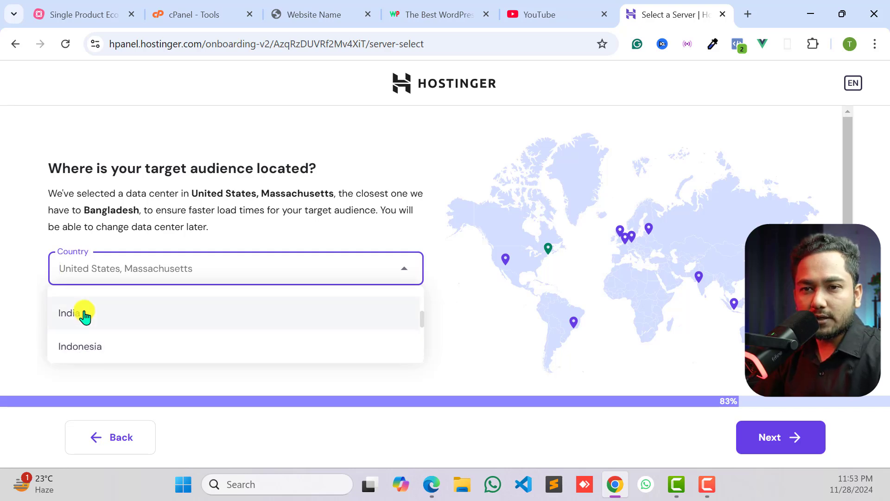
click(81, 313)
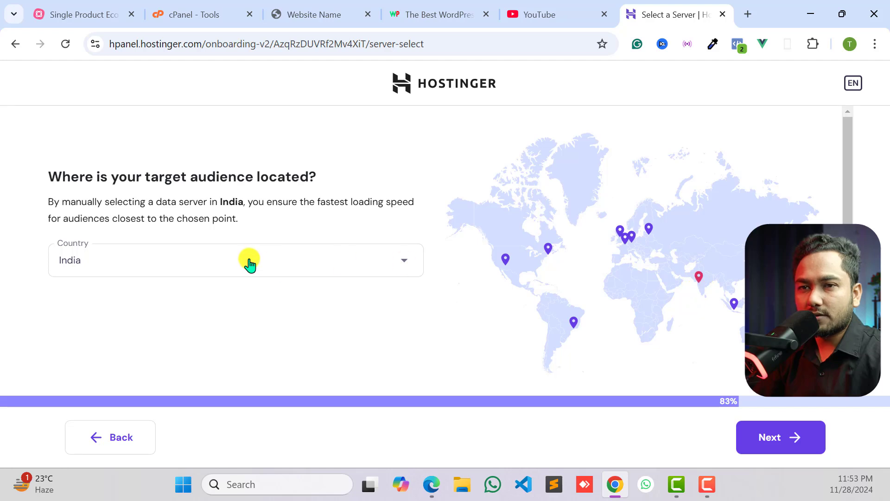
click(788, 440)
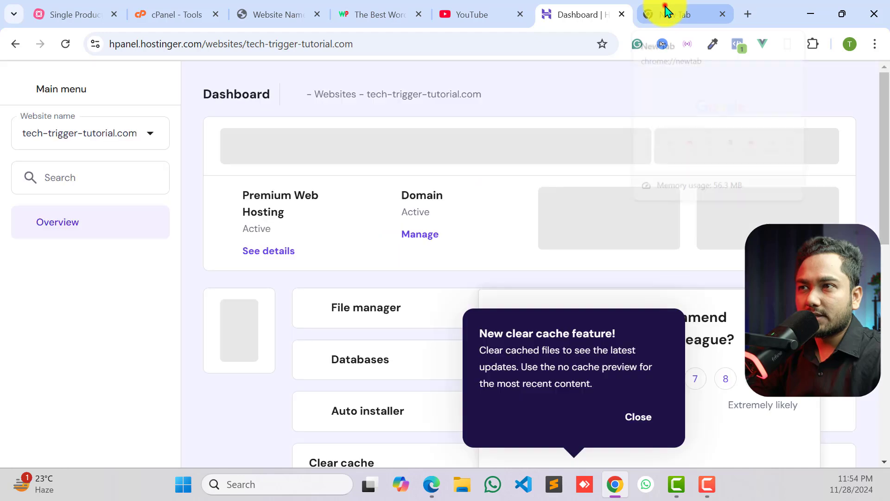
- Open the ExonHost website in the new browser tab through wpmethods.com/exonhost
click(665, 10)
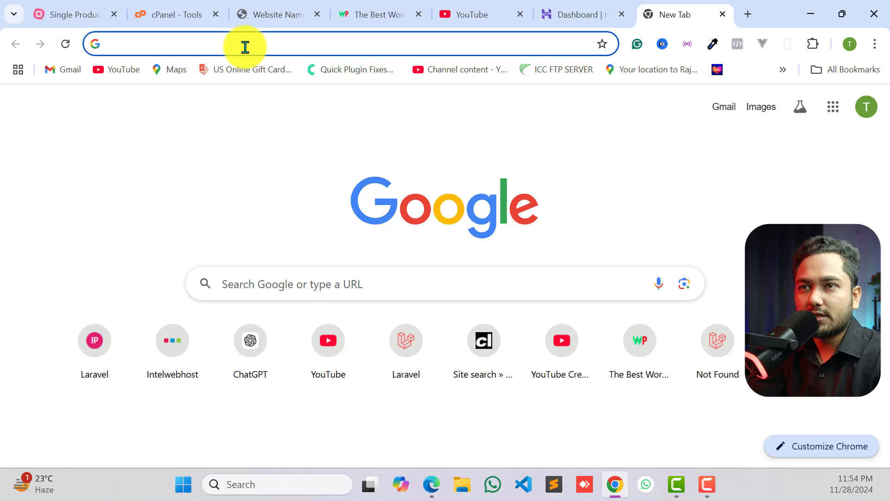
text(wpmethod)
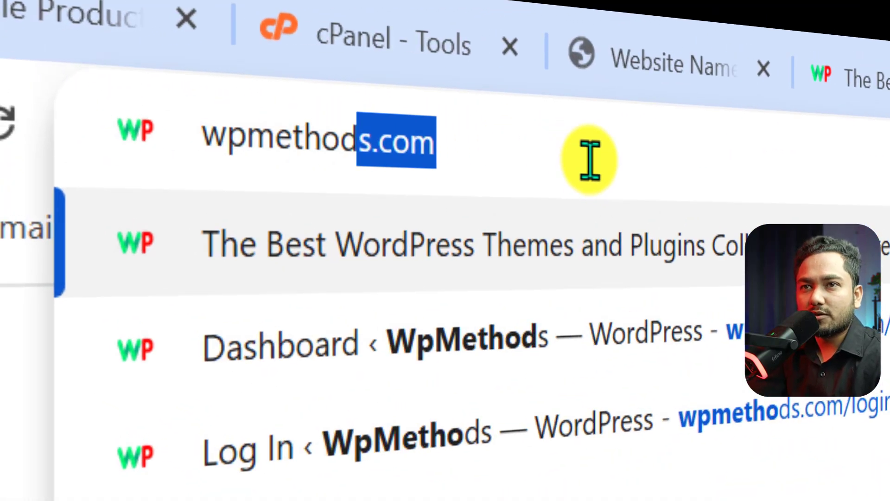
text(s.com)
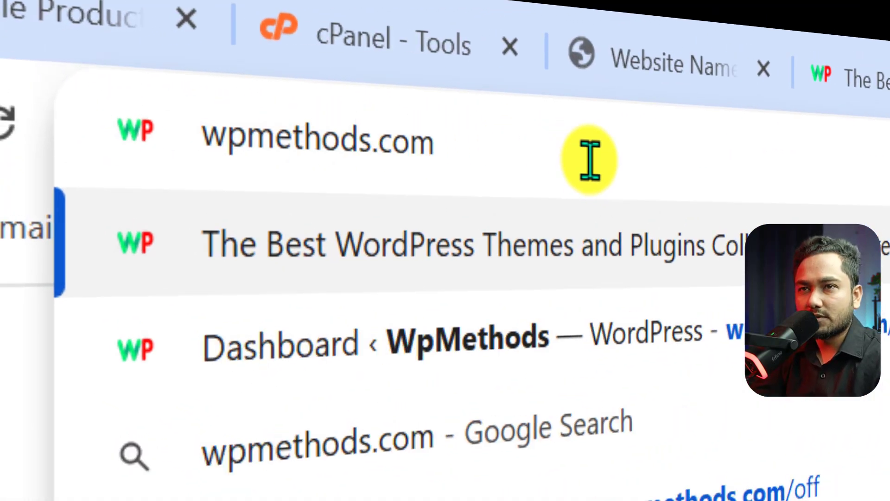
text(/exonhost)
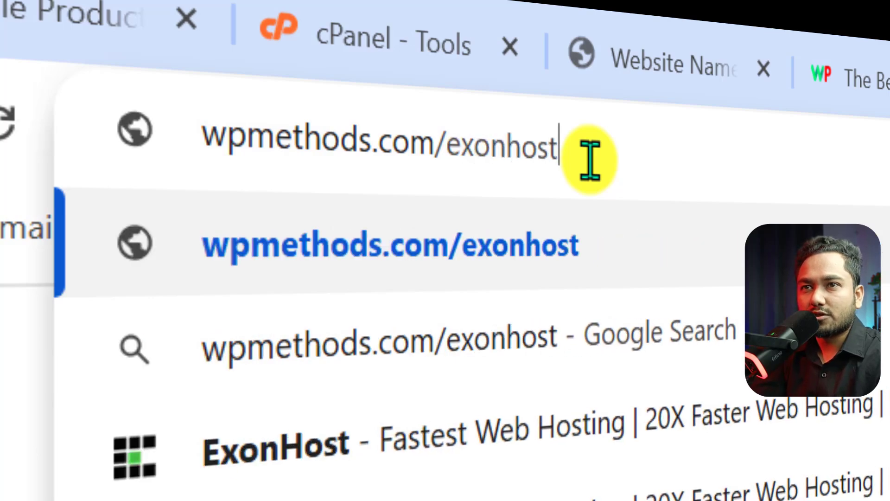
key(Return)
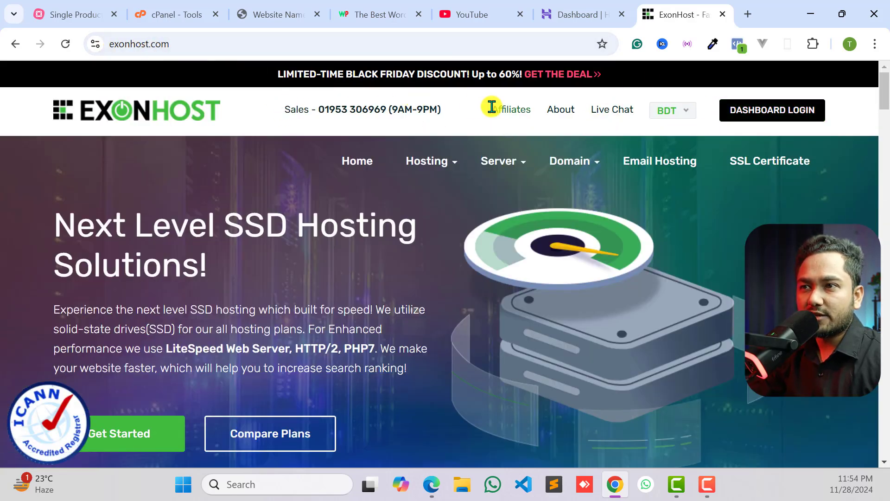
- Examine ExonHost's home page for domain prices, domain services, hosting types and control panel features
scroll(338, 268, down, 10)
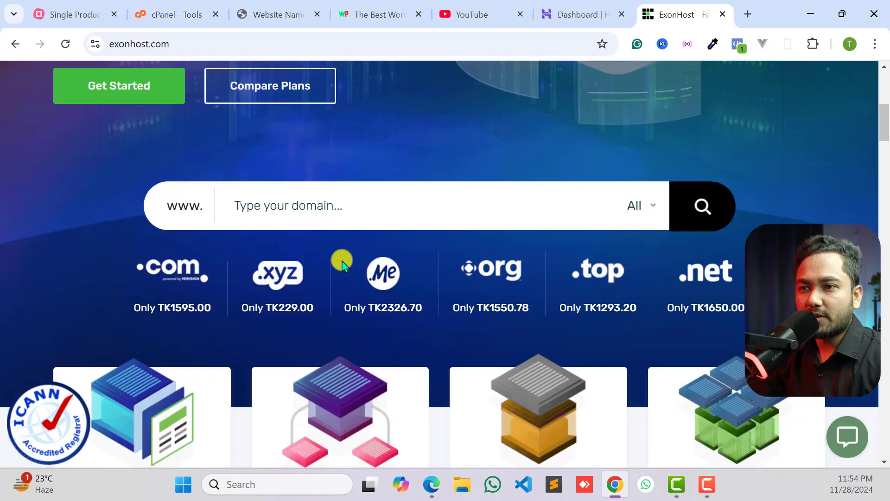
scroll(342, 267, down, 9)
scroll(103, 213, up, 4)
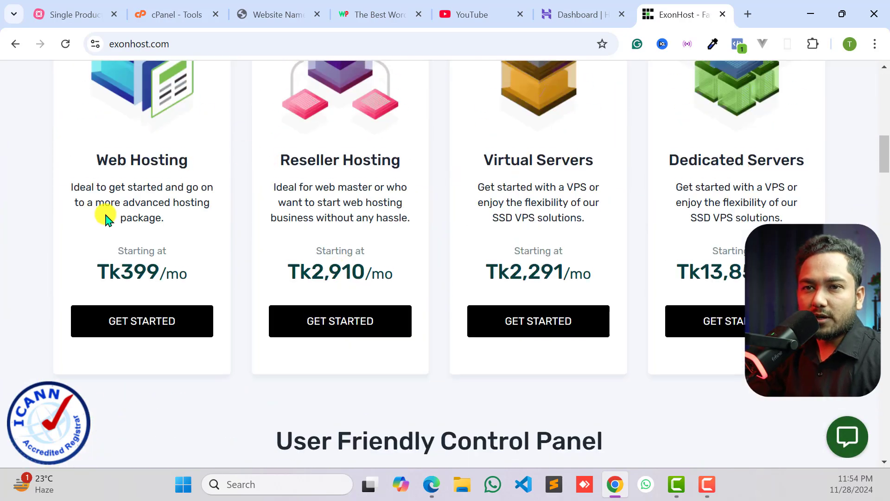
scroll(107, 224, up, 2)
scroll(328, 248, up, 2)
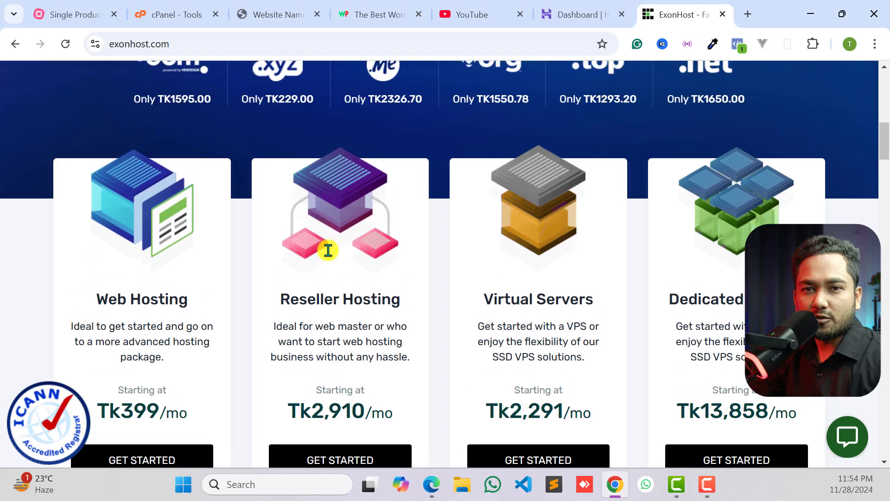
scroll(376, 248, up, 10)
mouse_move(576, 168)
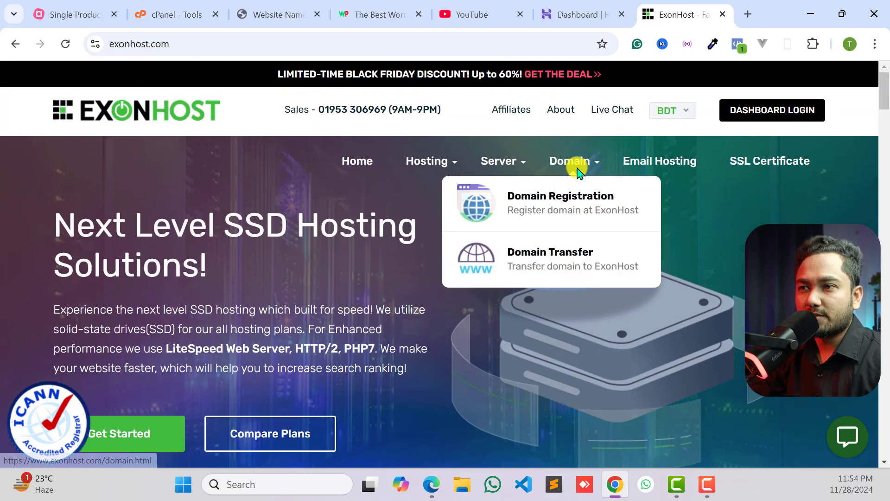
scroll(557, 189, down, 20)
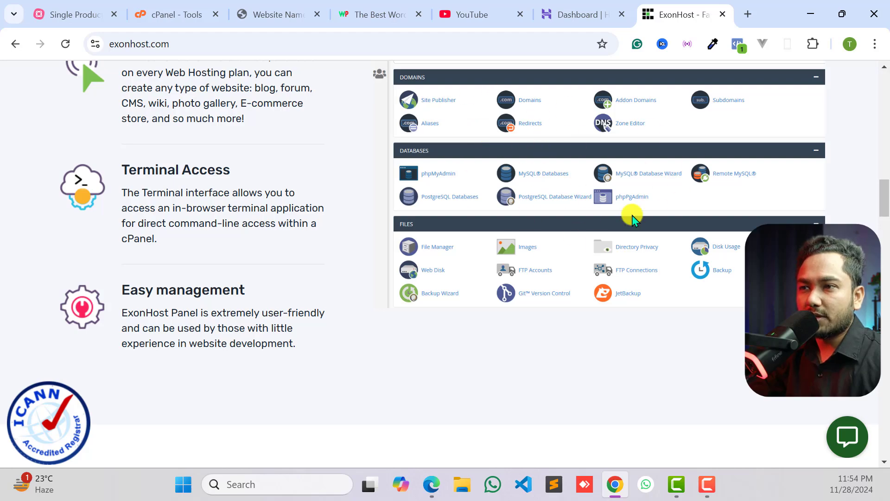
scroll(602, 237, up, 6)
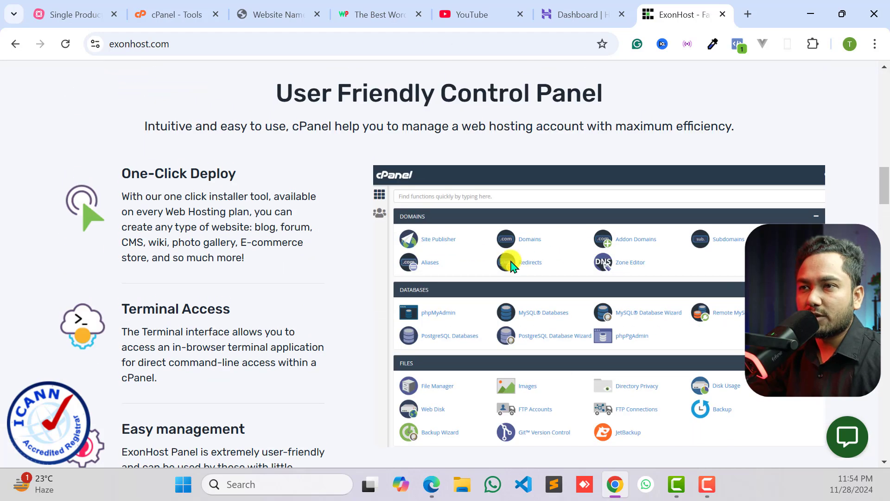
scroll(469, 250, up, 10)
scroll(139, 241, down, 6)
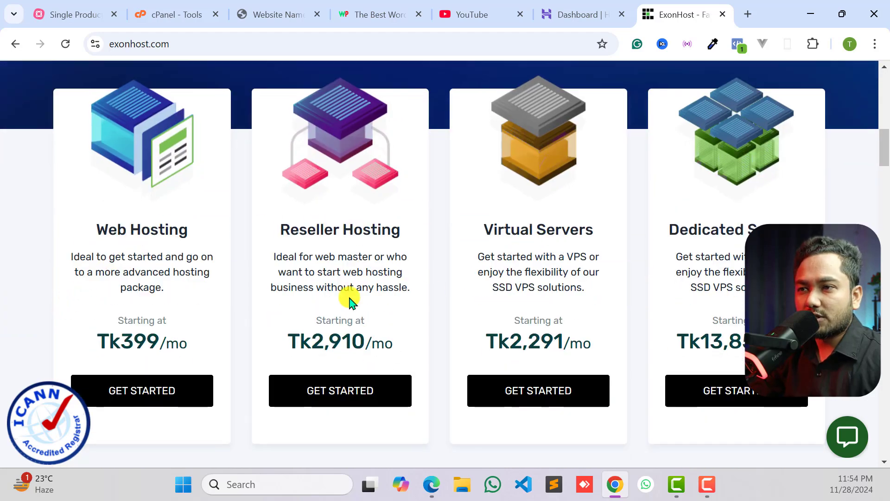
scroll(139, 380, down, 3)
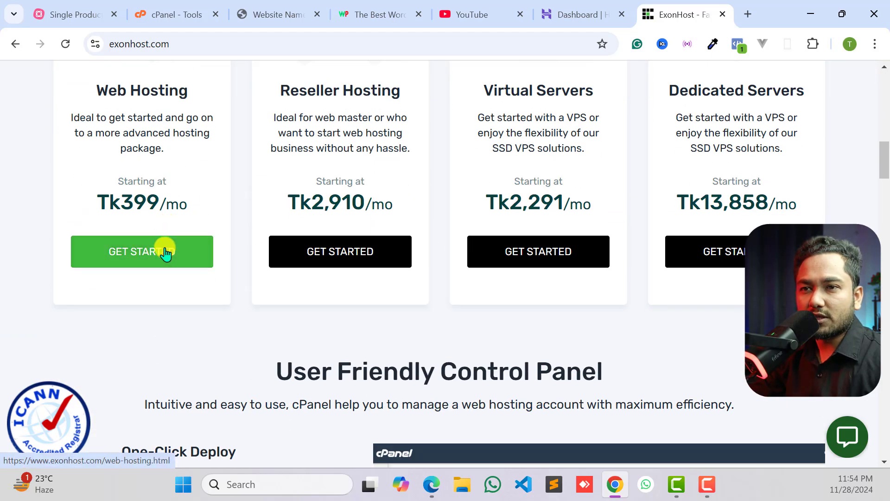
- Open ExonHost's Web Hosting offer and look over the available server and hosting categories
scroll(165, 250, up, 1)
scroll(165, 245, up, 2)
click(135, 390)
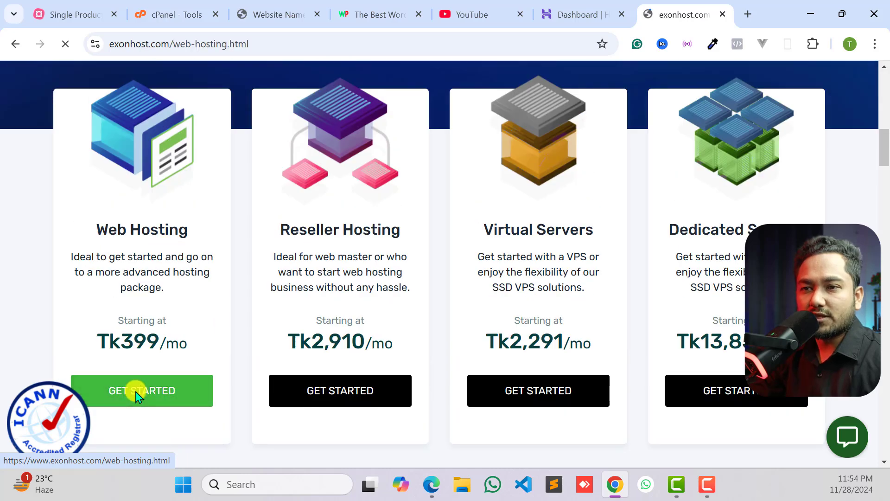
mouse_move(516, 170)
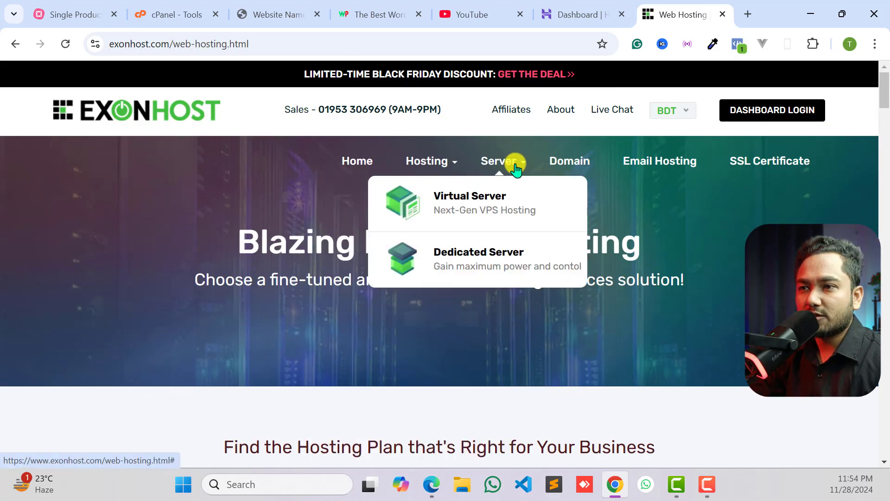
mouse_move(444, 165)
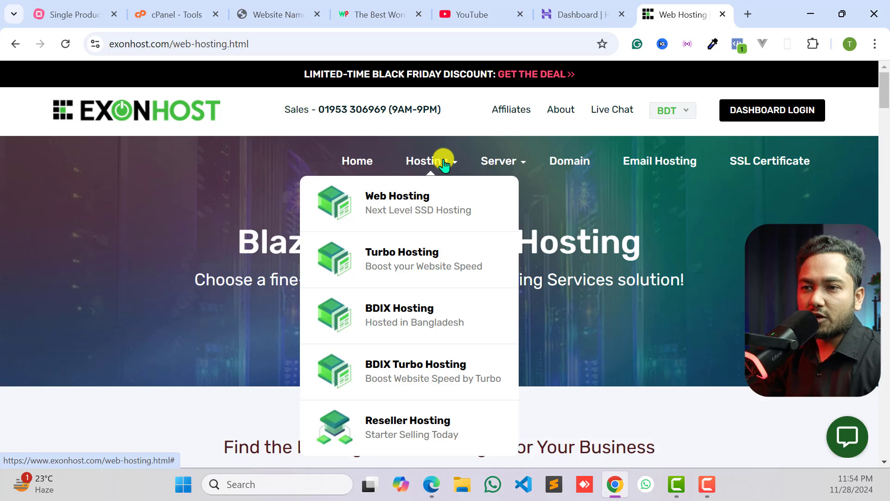
scroll(411, 235, down, 3)
scroll(413, 272, up, 3)
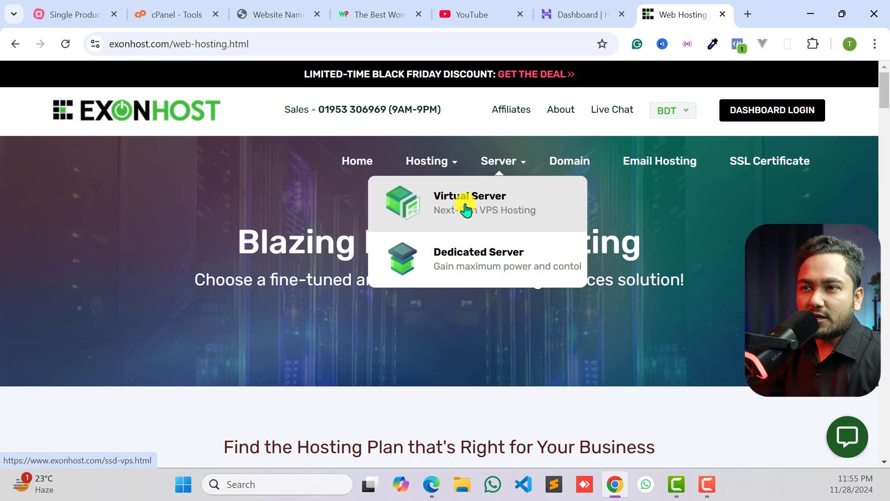
- Reopen the Web Hosting page from the hosting categories and examine its plans, prices and included resources
mouse_move(425, 172)
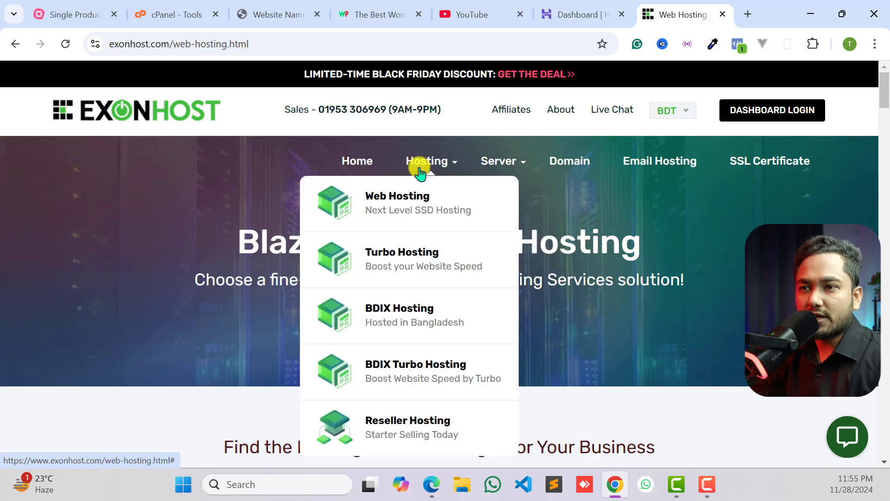
click(405, 203)
scroll(406, 302, down, 7)
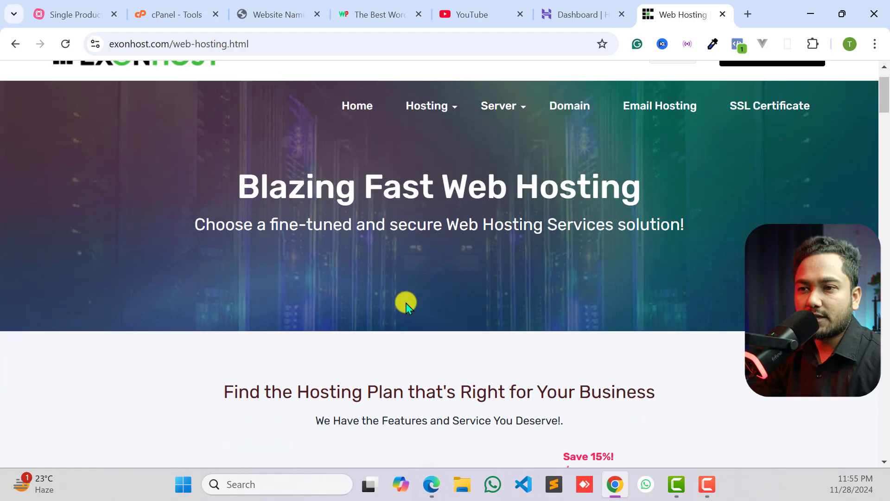
scroll(424, 290, down, 3)
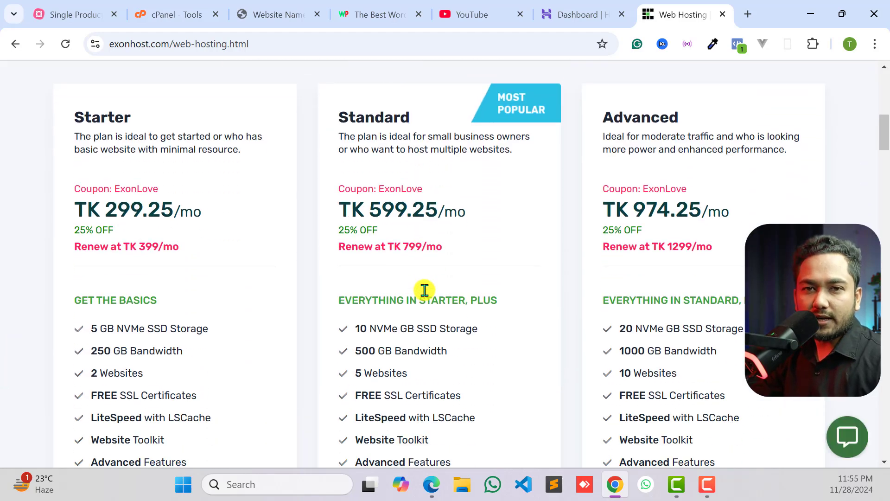
- Examine ExonHost's Web Hosting plans, concentrating on the Starter plan's monthly price
scroll(424, 291, up, 3)
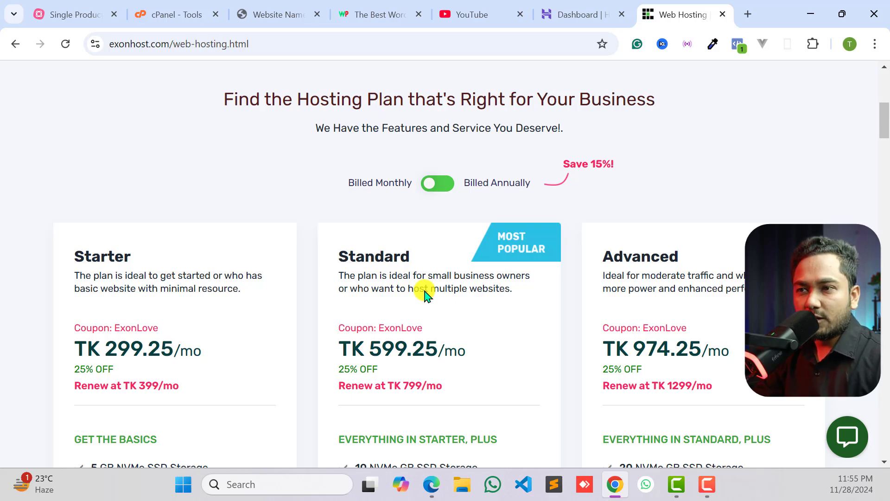
scroll(415, 287, up, 7)
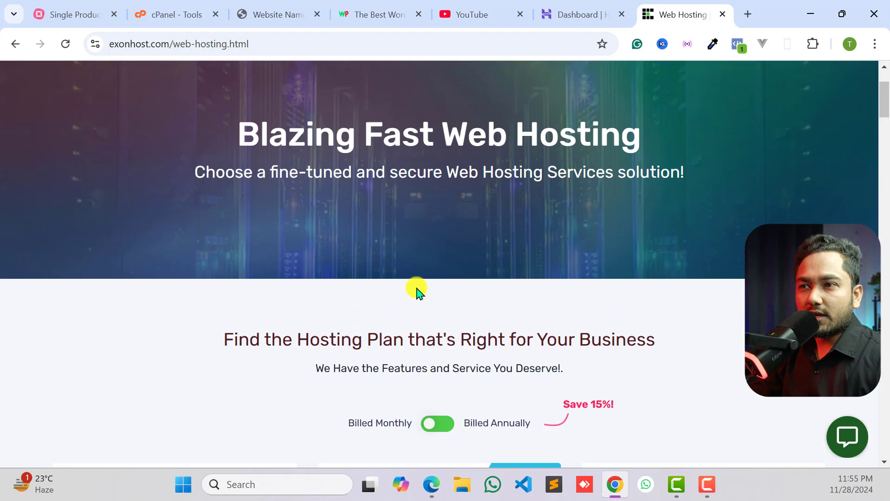
scroll(346, 234, down, 6)
scroll(113, 258, down, 4)
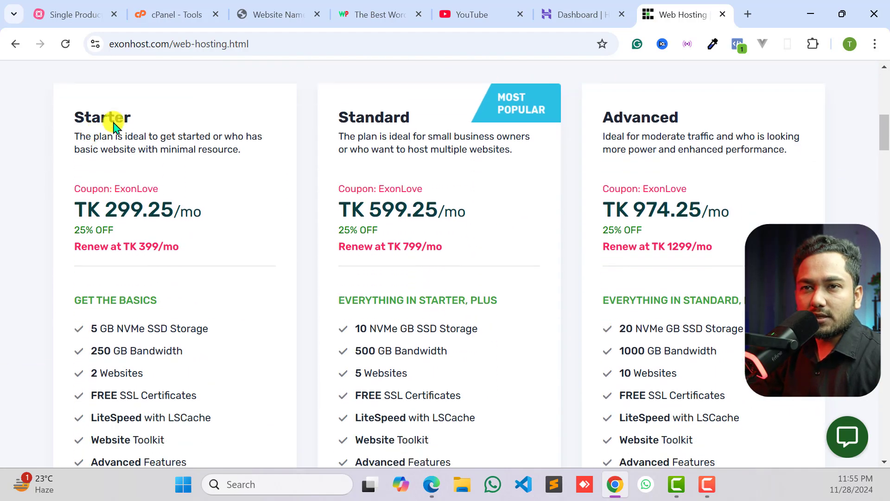
drag(105, 210, 158, 210)
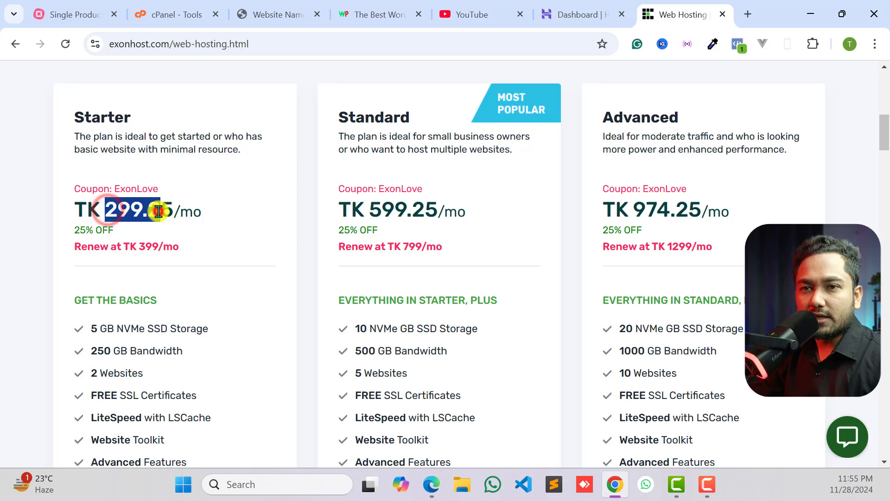
click(158, 211)
click(194, 212)
scroll(464, 123, up, 2)
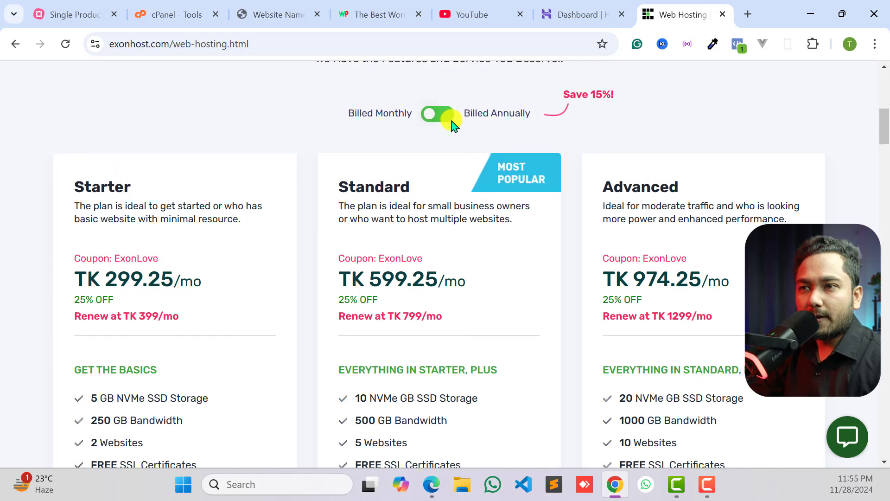
- Switch the plan prices to annual billing and examine the Starter plan's yearly resources and the plans' included features
click(443, 116)
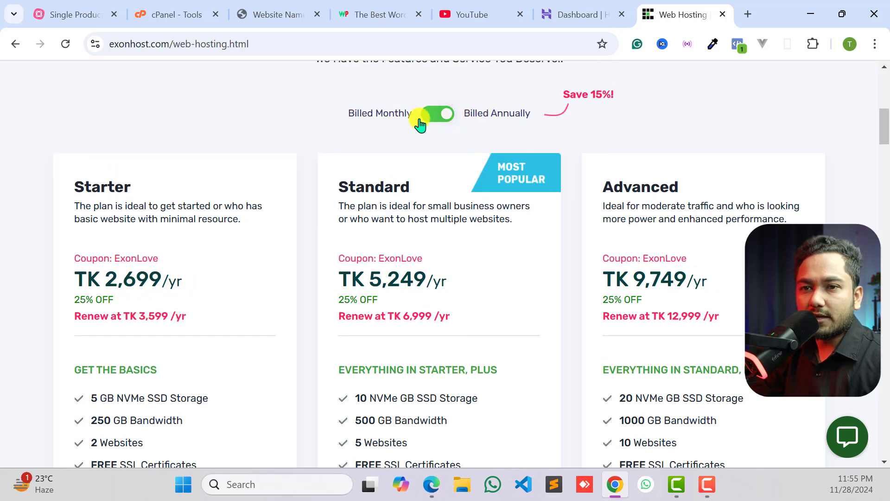
scroll(139, 287, down, 4)
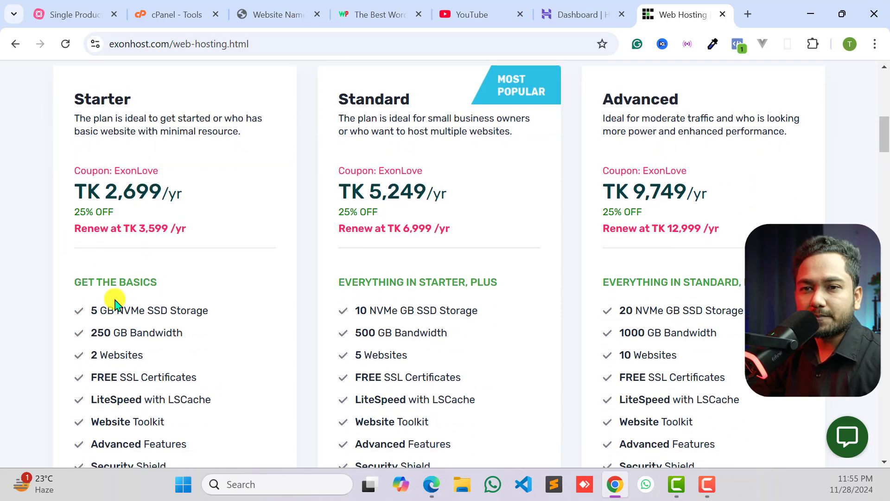
drag(98, 187, 173, 187)
click(173, 185)
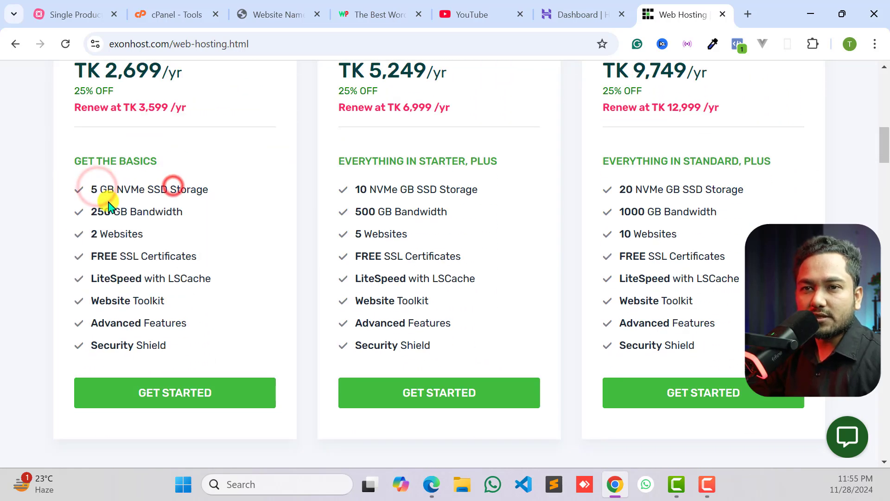
drag(93, 208, 152, 217)
click(93, 204)
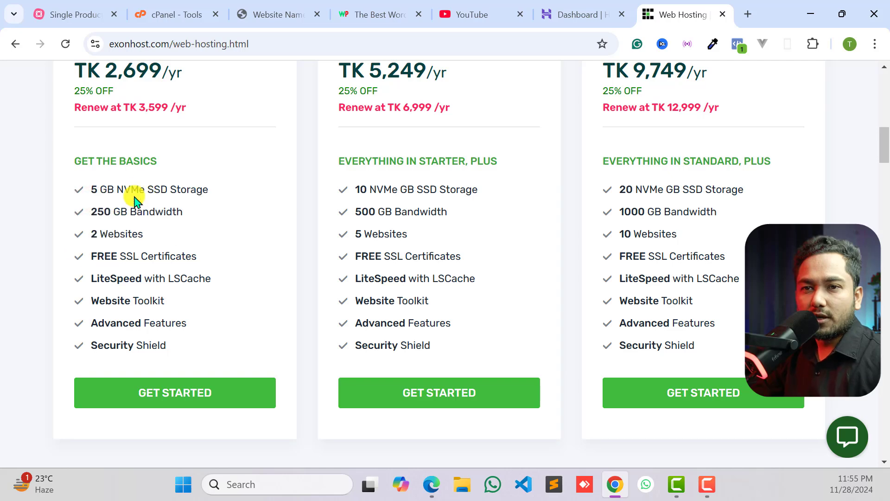
mouse_move(95, 261)
drag(96, 257, 165, 254)
click(165, 253)
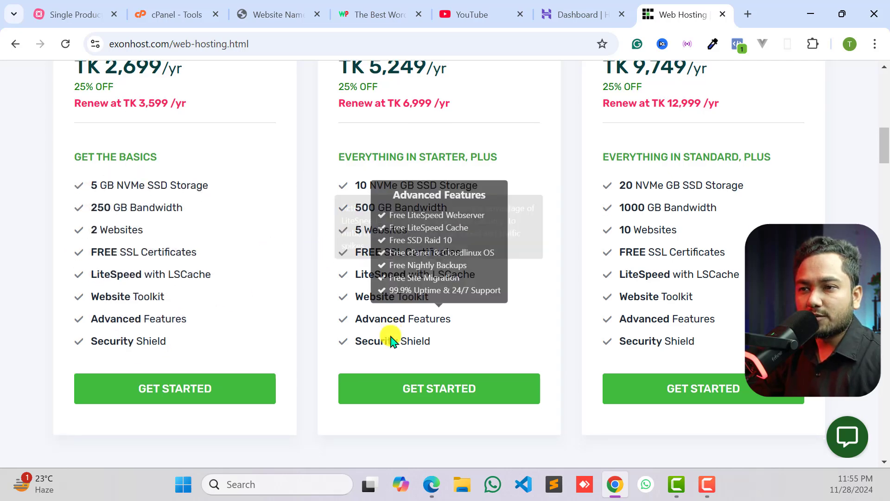
scroll(390, 338, down, 1)
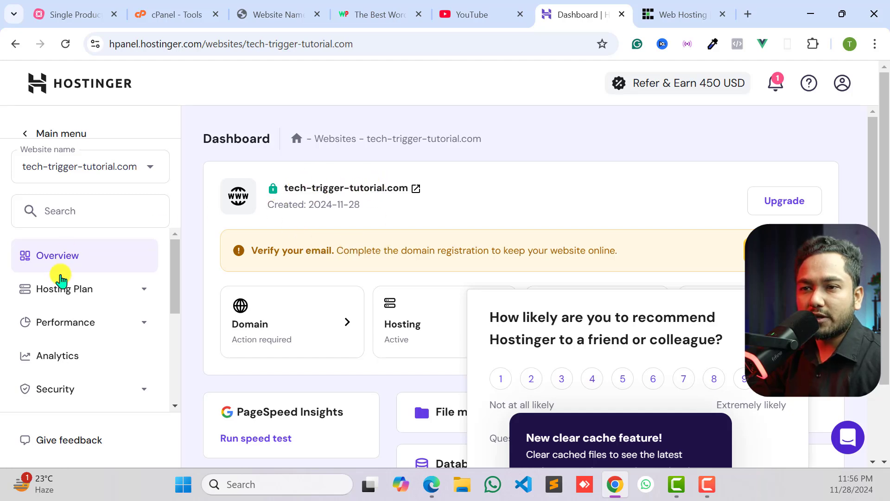
- On the Hostinger dashboard, dismiss the clear cache notice and open the live site tech-trigger-tutorial.com
scroll(59, 276, down, 2)
scroll(495, 312, down, 2)
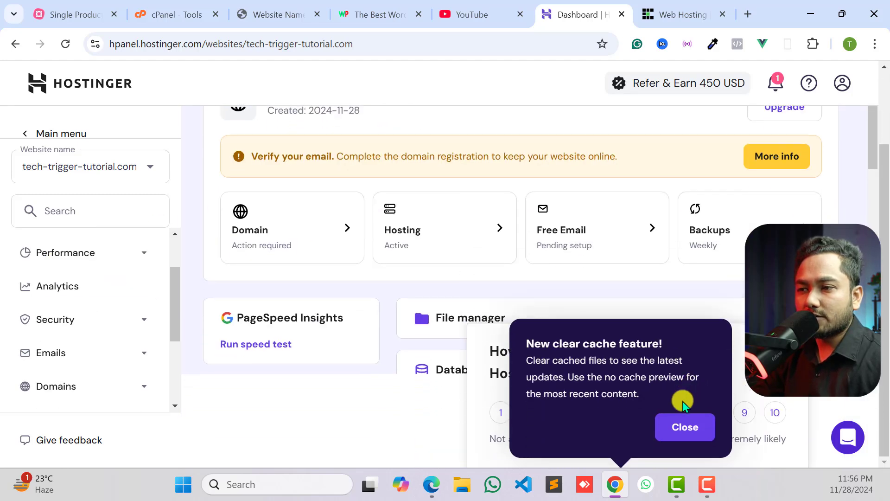
click(681, 423)
scroll(513, 238, up, 2)
click(360, 191)
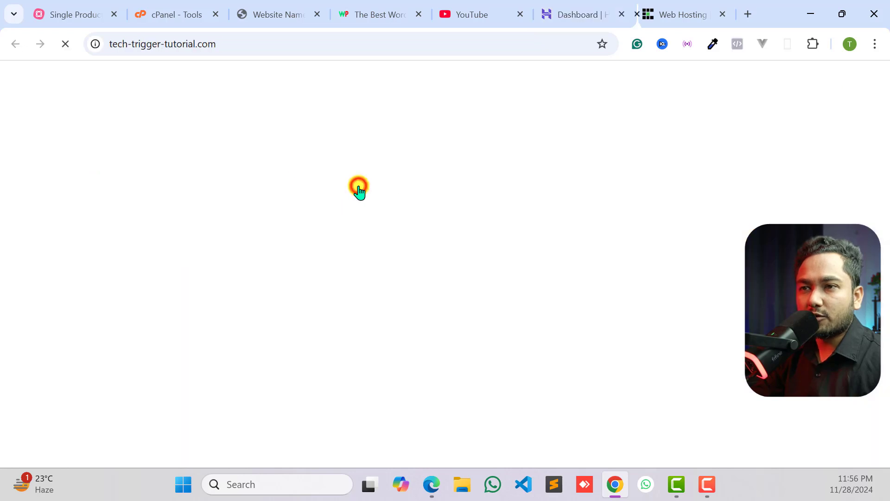
scroll(427, 294, down, 2)
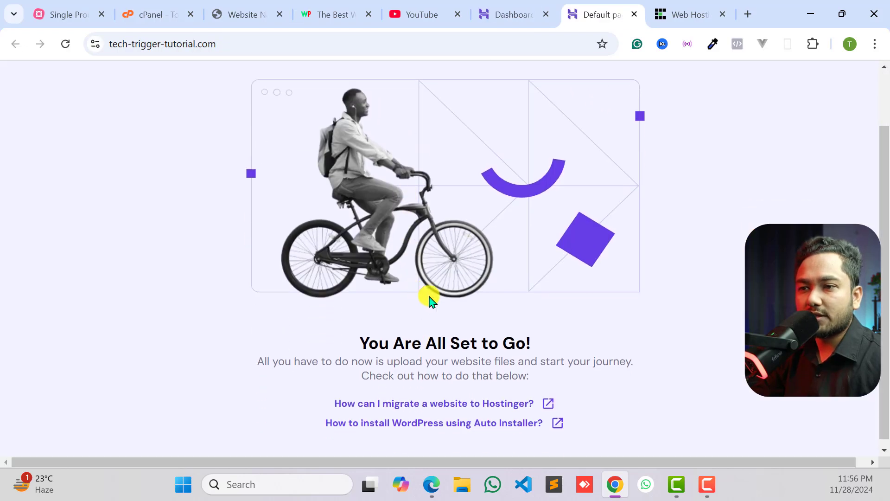
scroll(463, 294, up, 2)
- Check the connection security and certificate of tech-trigger-tutorial.com, and look over its default page
click(94, 45)
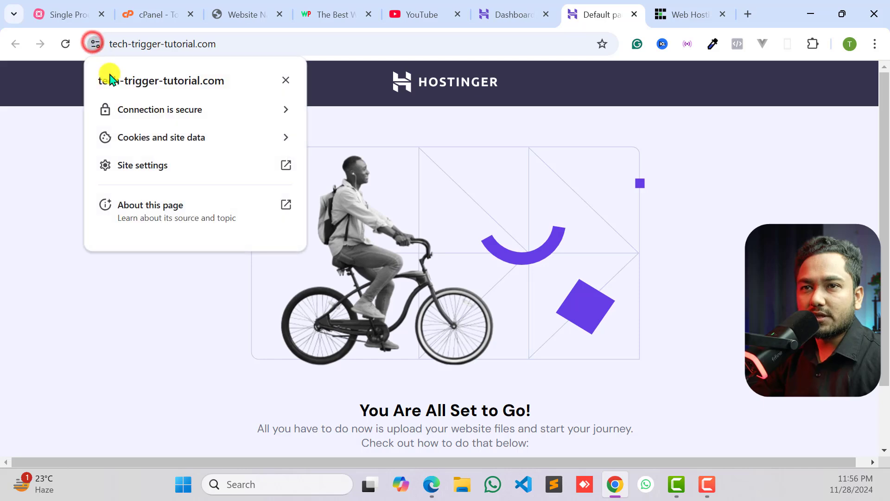
click(175, 113)
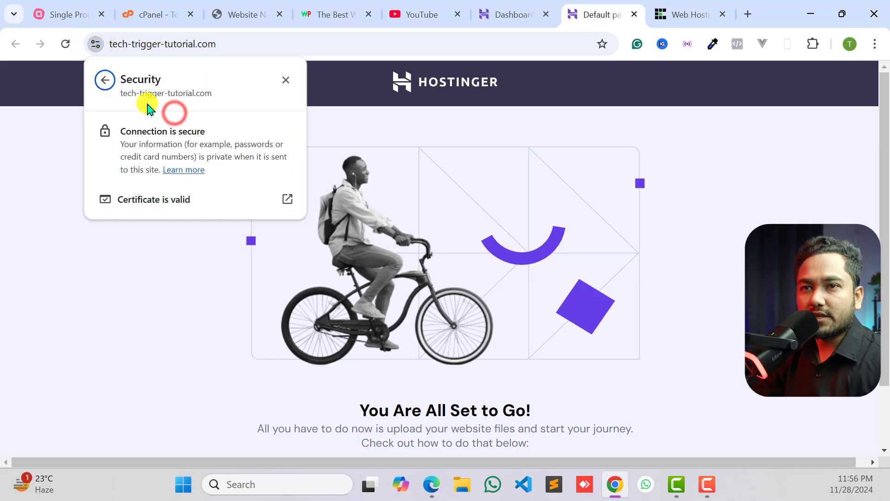
click(54, 165)
click(175, 46)
click(209, 149)
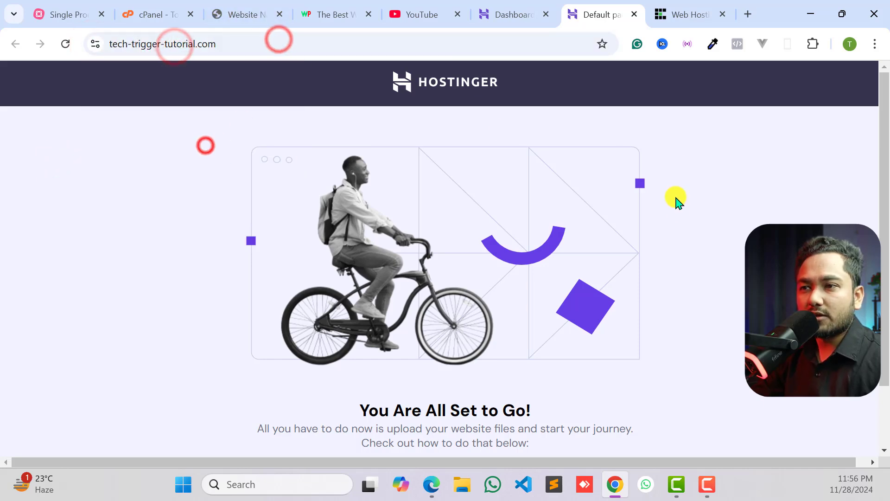
scroll(483, 305, down, 2)
scroll(462, 185, up, 2)
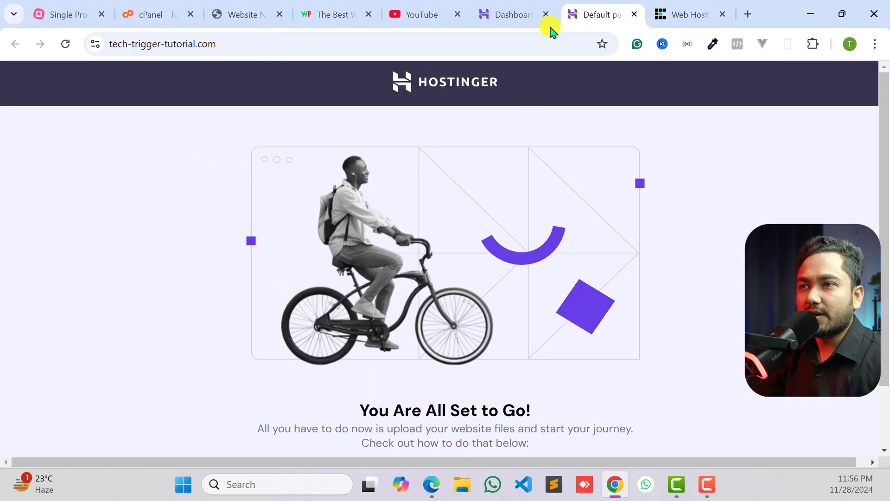
- Open the file manager for tech-trigger-tutorial.com from the Hostinger dashboard, comparing with the live default page while it loads
click(512, 10)
scroll(80, 284, down, 3)
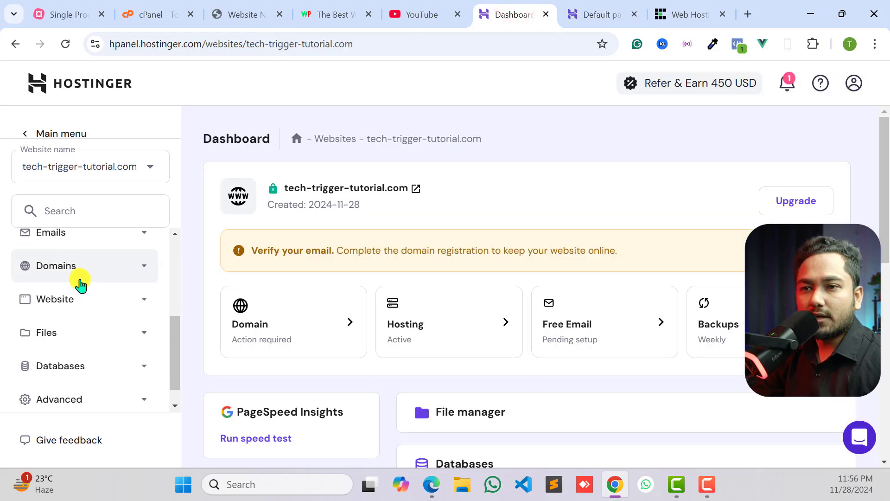
scroll(461, 332, down, 3)
scroll(457, 339, up, 2)
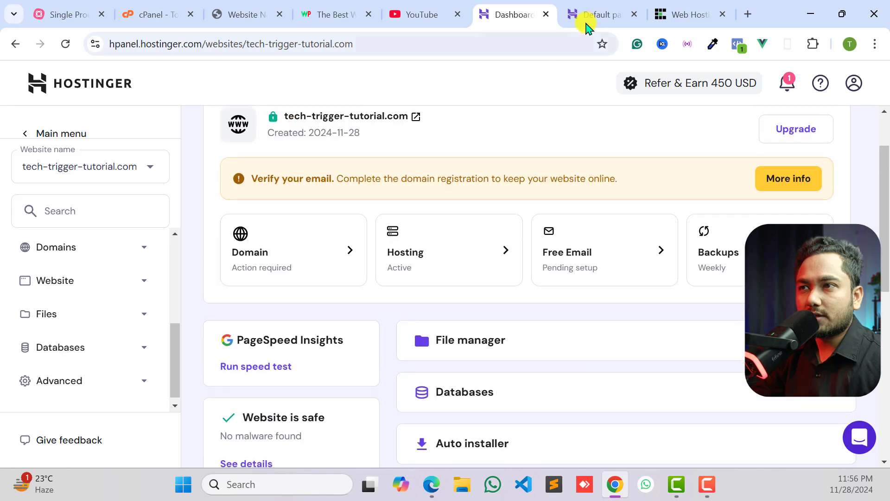
click(486, 343)
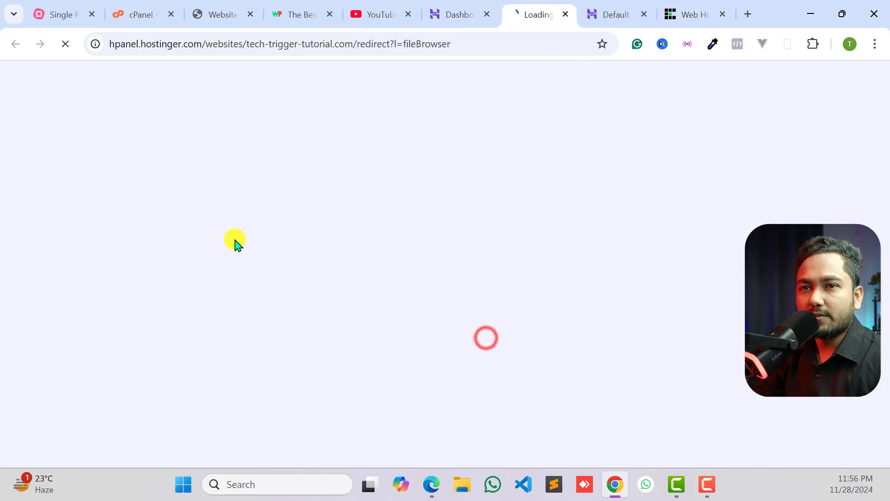
click(594, 14)
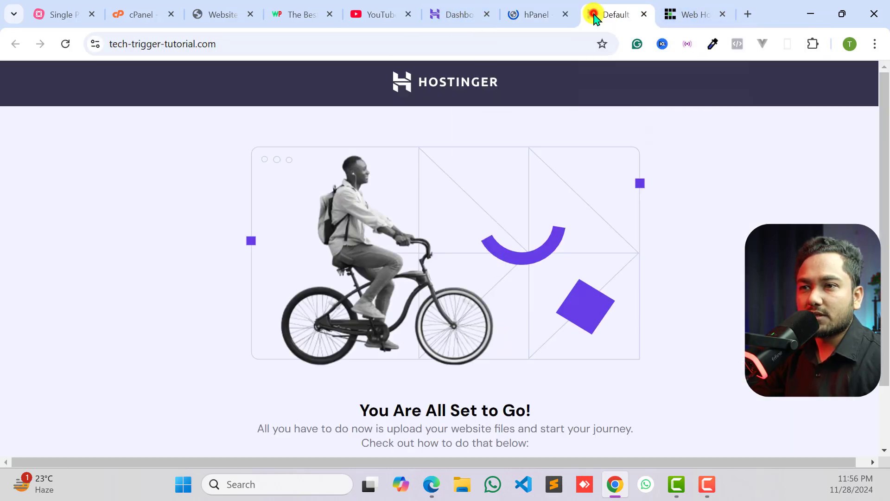
click(515, 10)
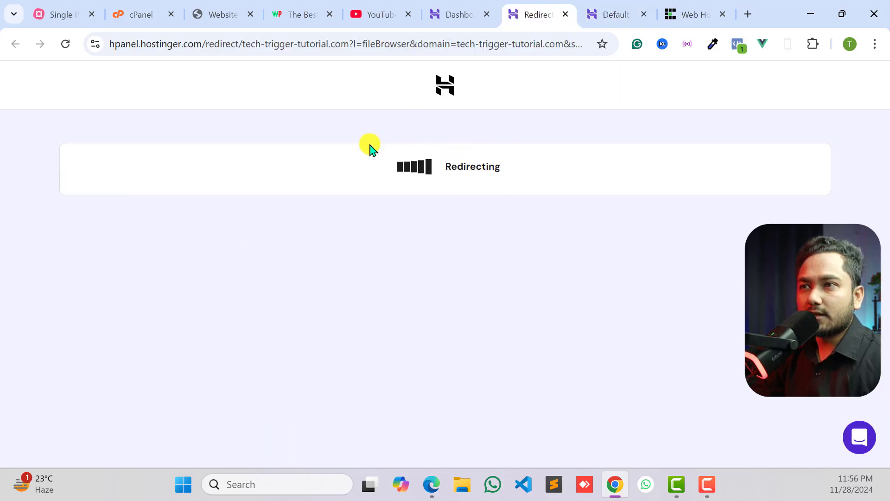
click(601, 14)
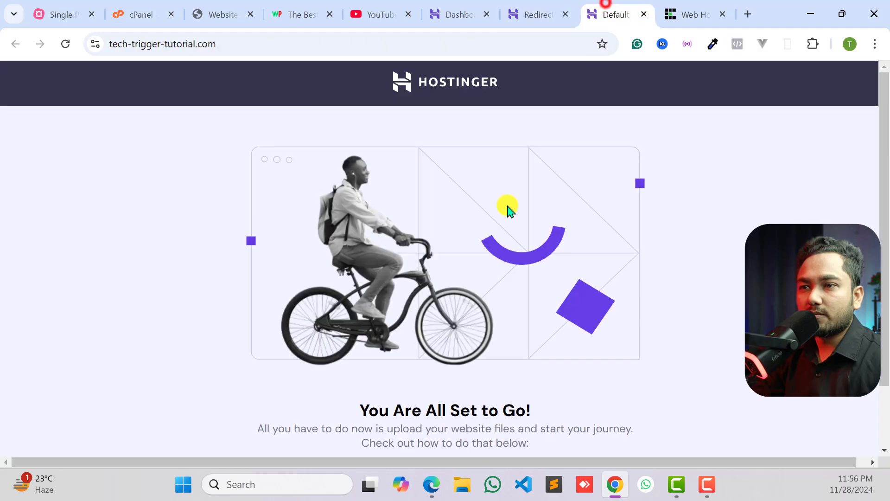
click(533, 10)
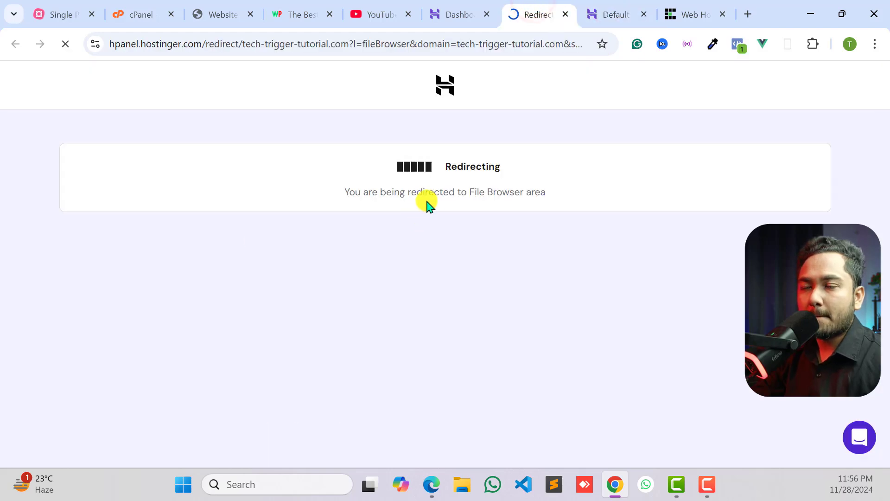
- Open the public_html folder and delete default.php, skipping the trash bin
double_click(239, 184)
click(281, 188)
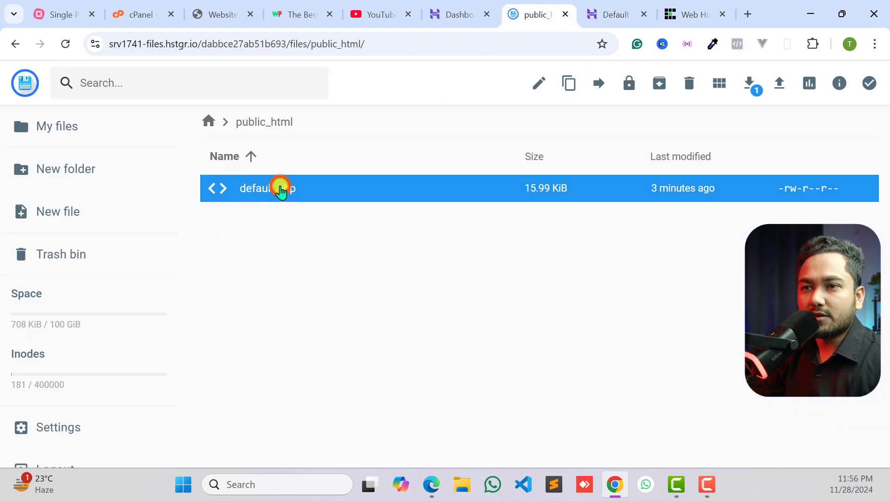
right_click(280, 187)
click(322, 441)
click(542, 294)
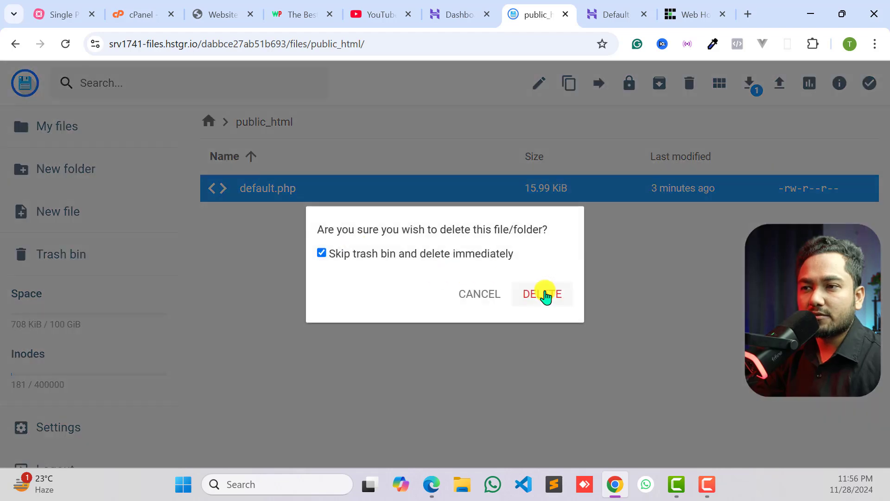
- Reload the live tech-trigger-tutorial.com page to check it without the default file
click(618, 5)
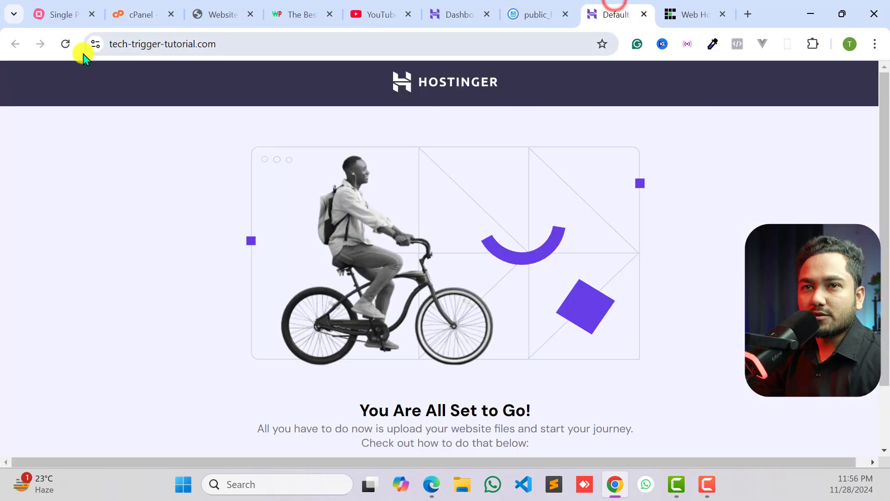
click(66, 44)
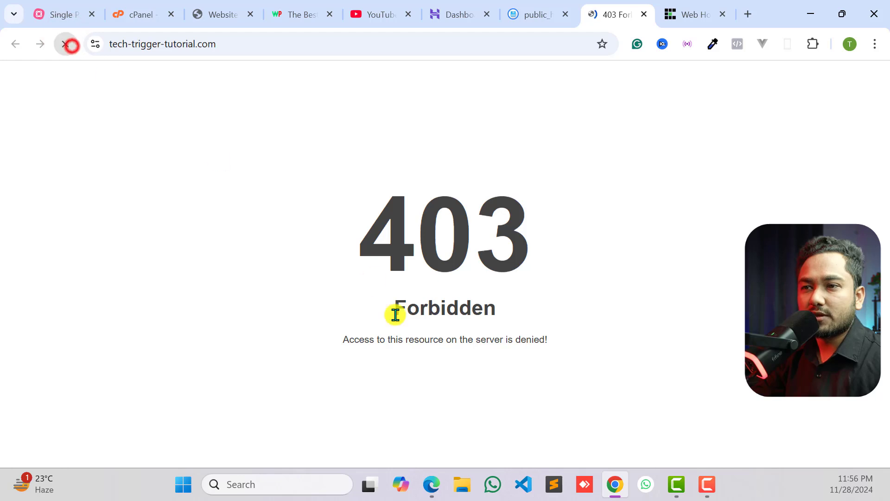
drag(374, 230, 563, 242)
click(563, 242)
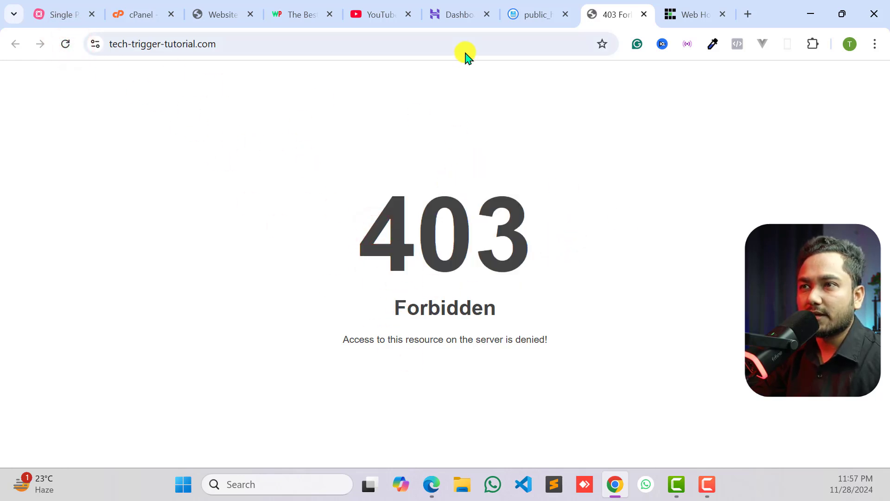
- Check the public_html folder, return to the website's Hostinger dashboard and look over its management options
click(549, 6)
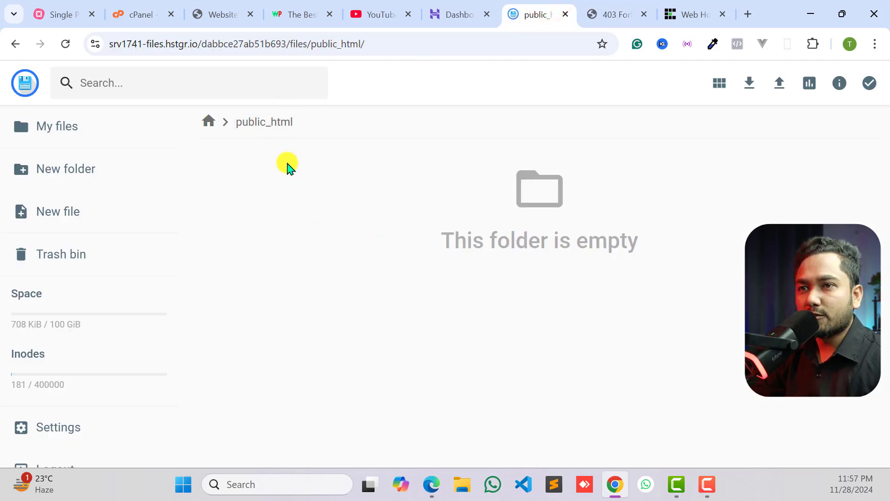
click(441, 3)
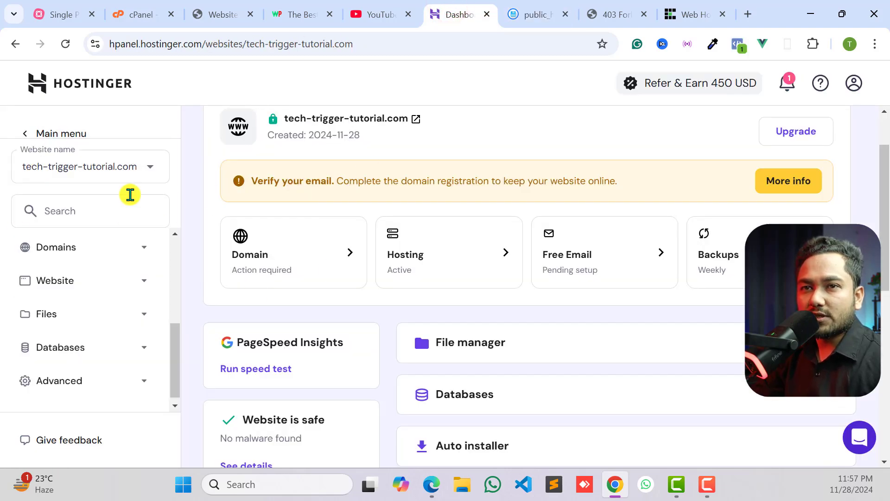
scroll(255, 171, up, 2)
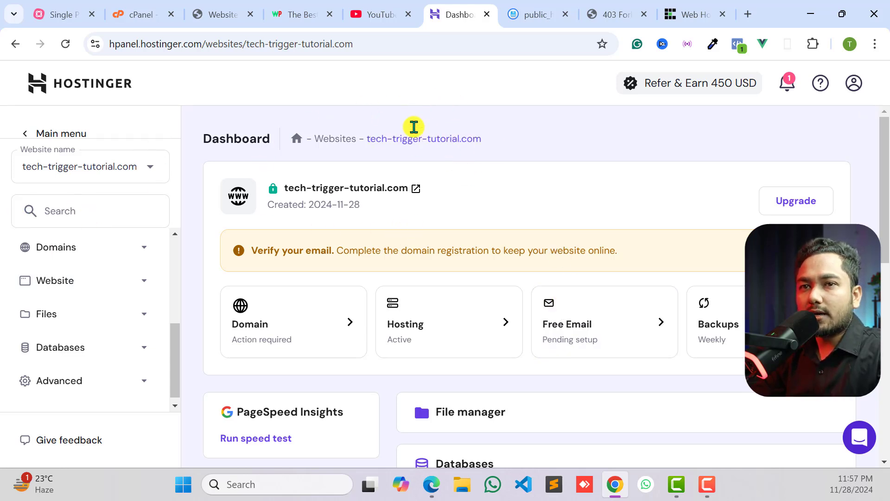
scroll(82, 267, down, 1)
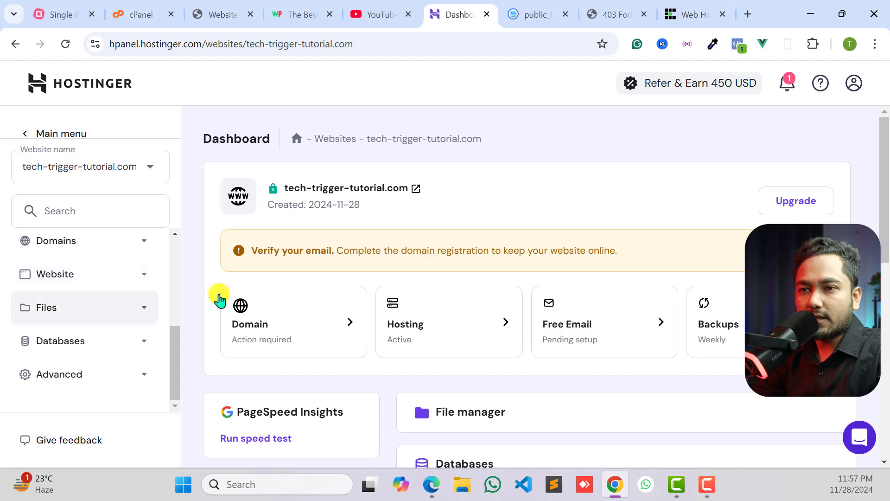
scroll(370, 324, down, 2)
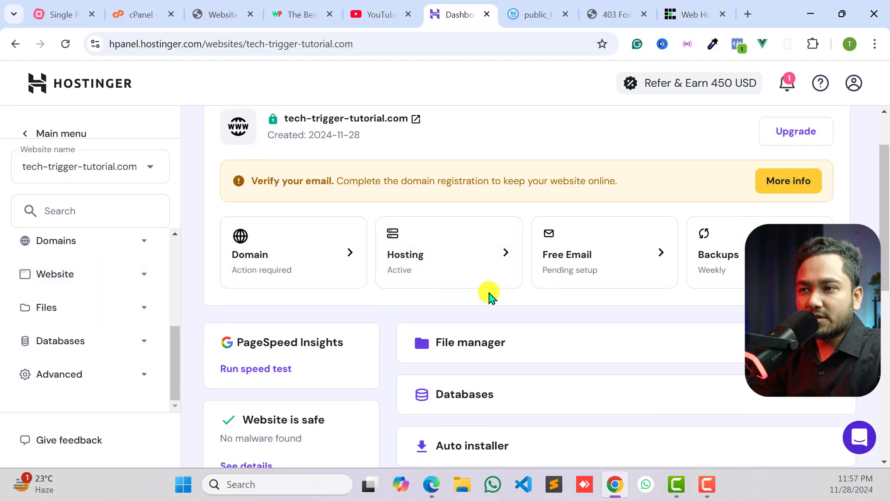
- Open the domain overview of tech-trigger-tutorial.com from its email verification notice and review the registration status
scroll(56, 315, up, 4)
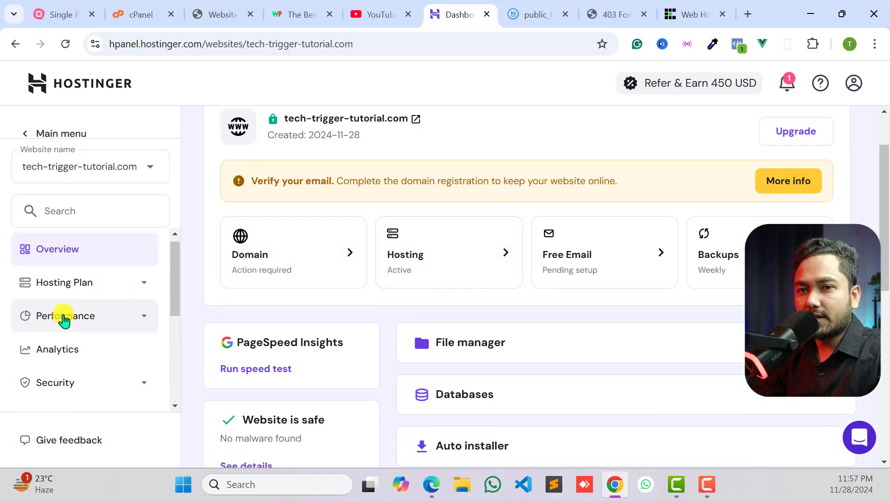
scroll(318, 129, up, 2)
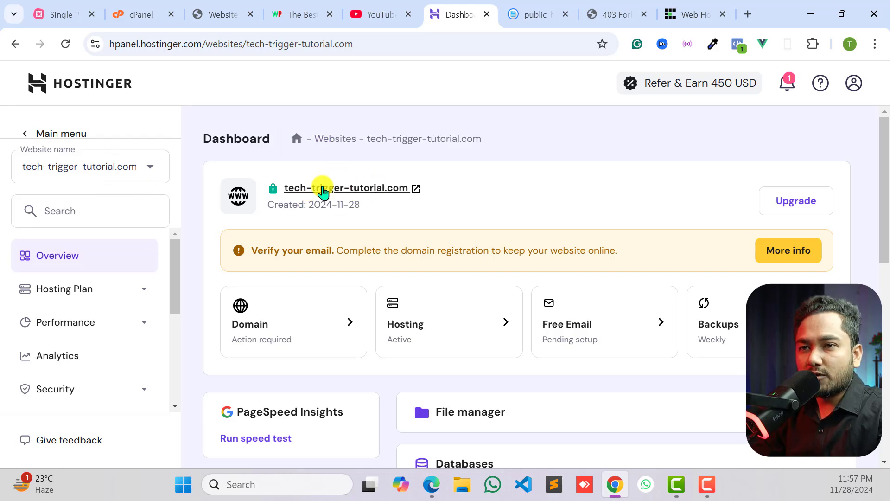
drag(245, 250, 331, 251)
click(777, 250)
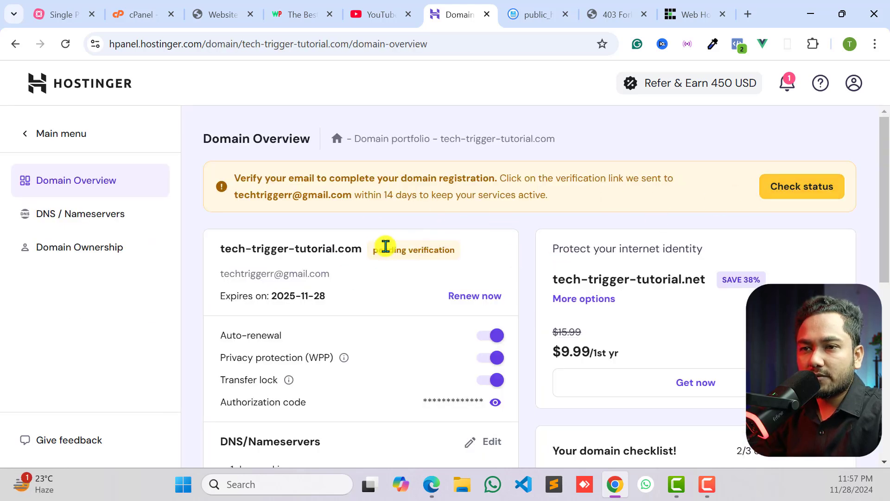
drag(372, 250, 461, 252)
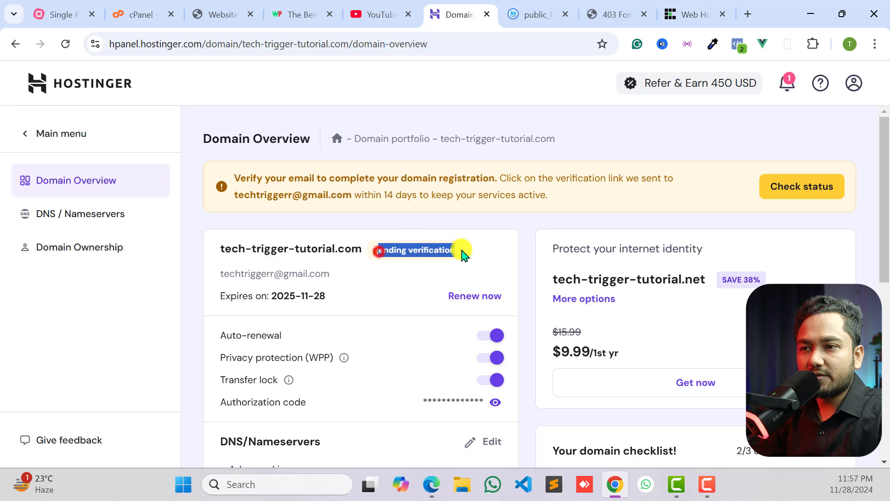
click(313, 289)
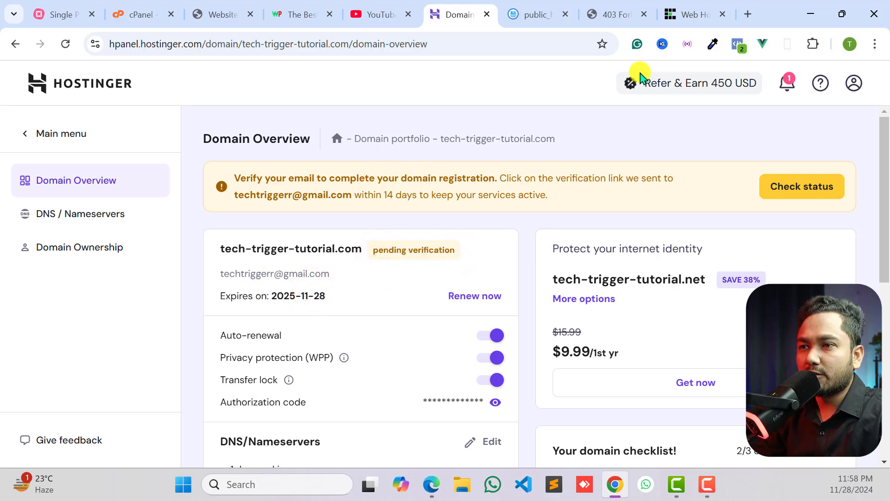
- Request a status check of the domain's email verification and read the response
click(787, 194)
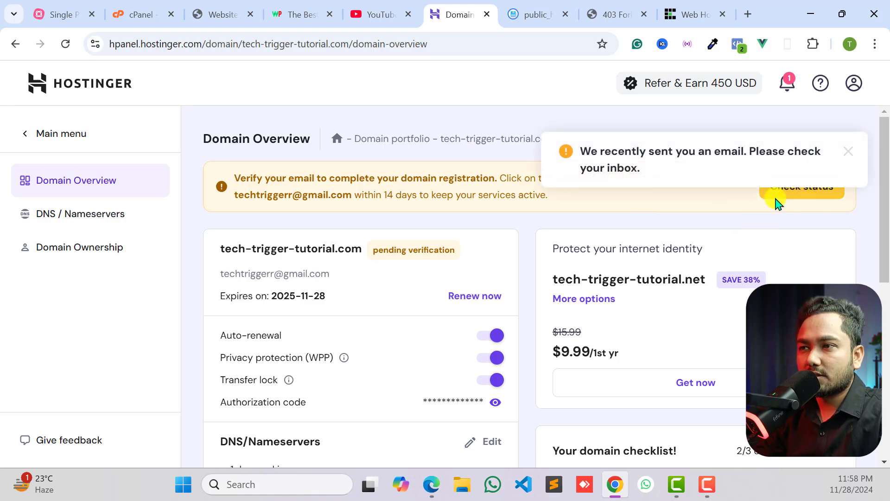
drag(582, 158, 747, 149)
click(750, 150)
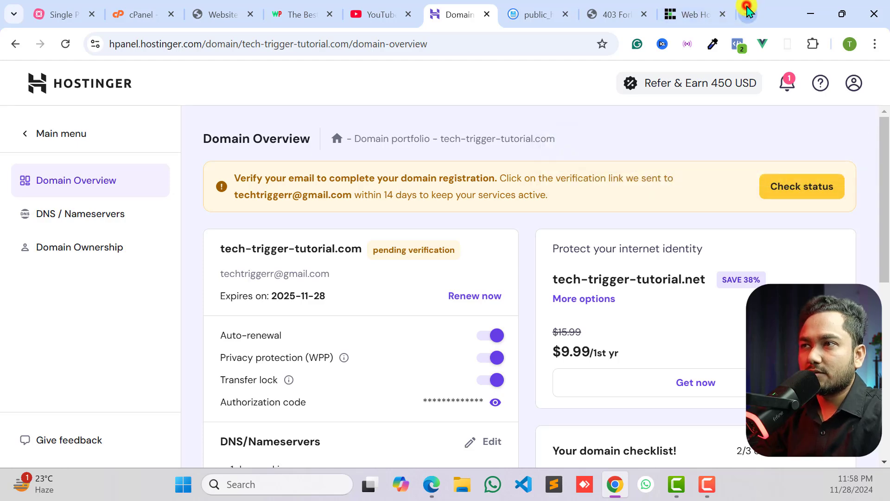
- Switch to Gmail, open Hostinger's domain verification email, verify the email address and close the confirmation page
click(747, 11)
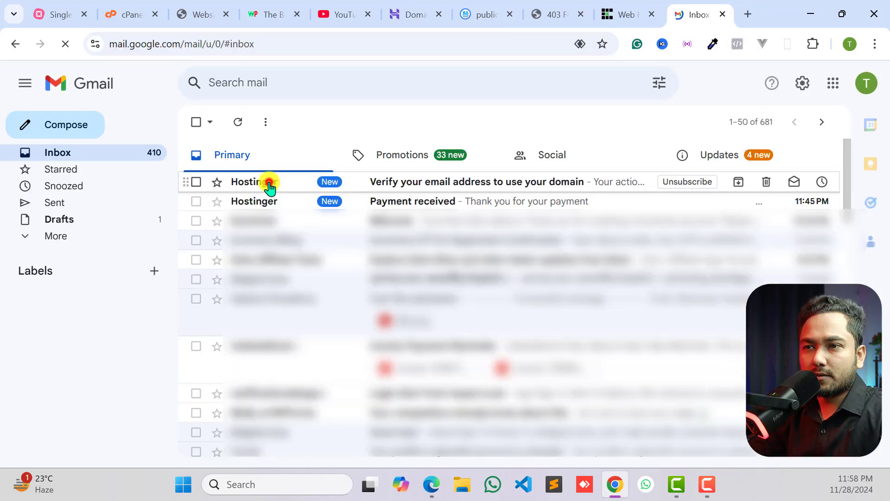
click(270, 187)
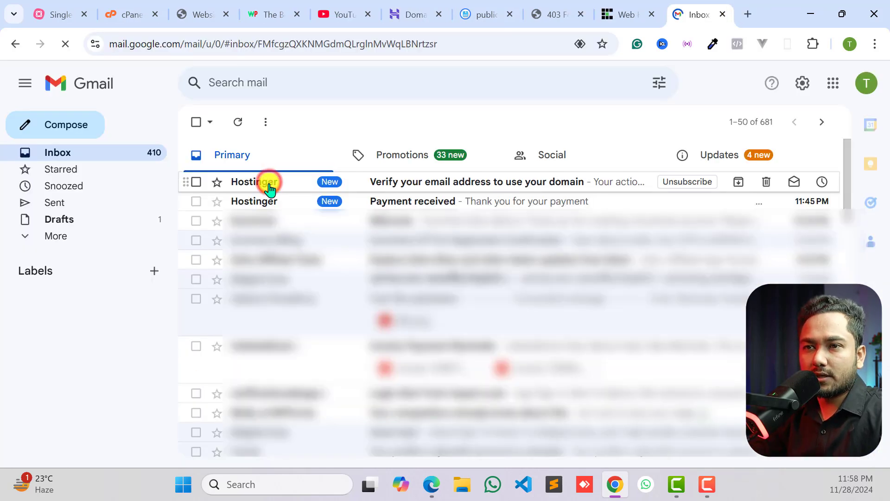
scroll(578, 318, down, 5)
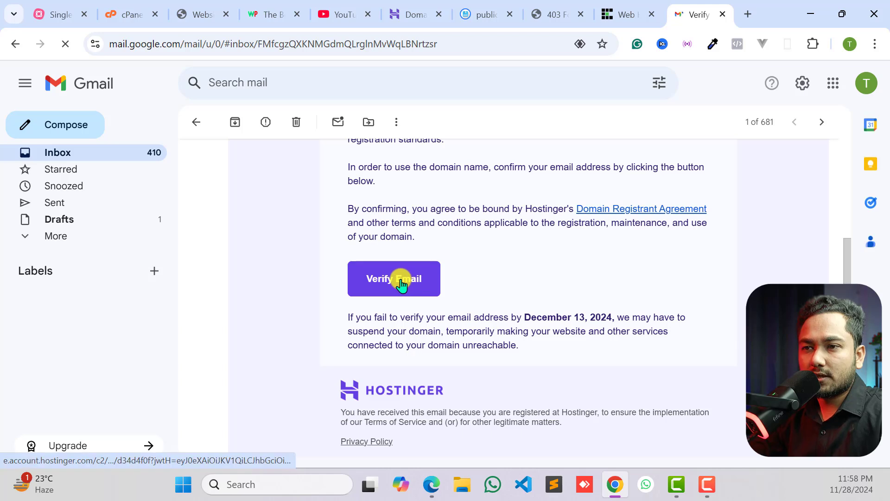
click(413, 282)
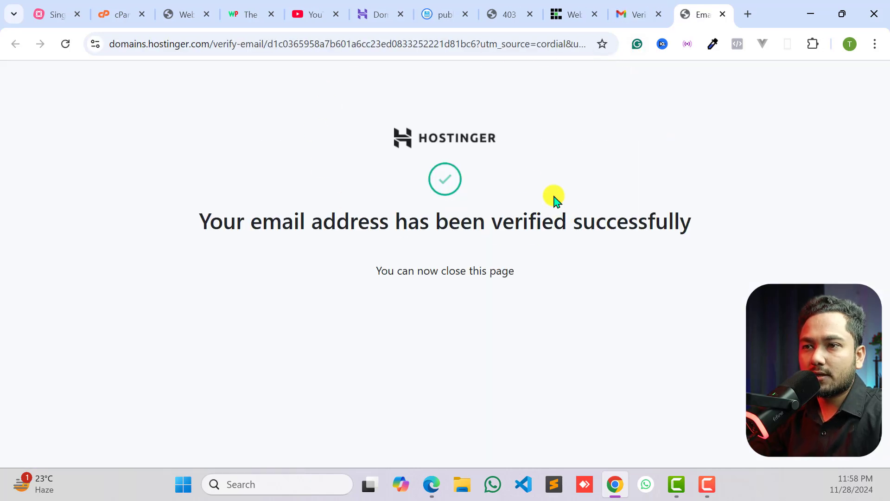
click(724, 16)
click(627, 11)
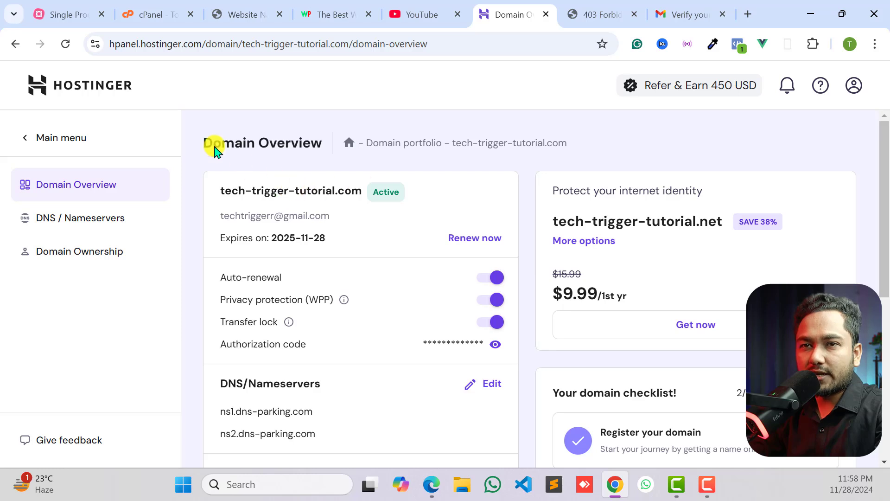
- Return to the Hostinger websites list and check whether tech-trigger-tutorial.com still carries the email verification notice
click(83, 138)
click(50, 203)
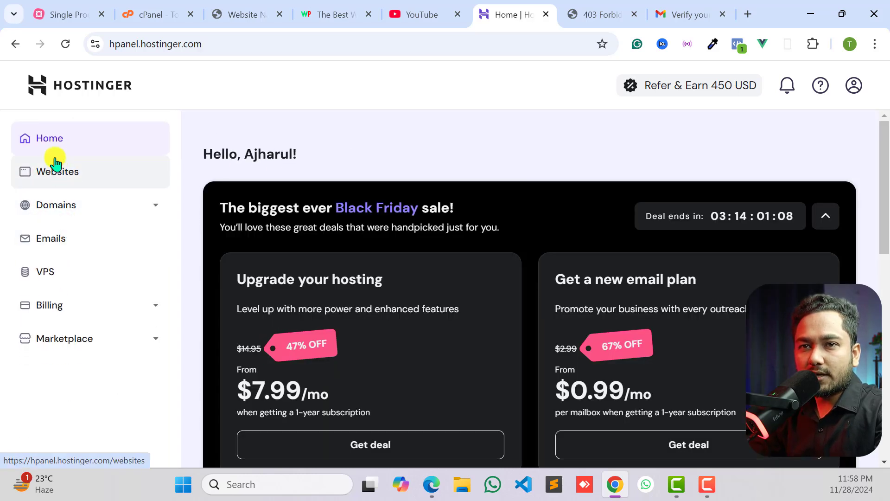
click(55, 166)
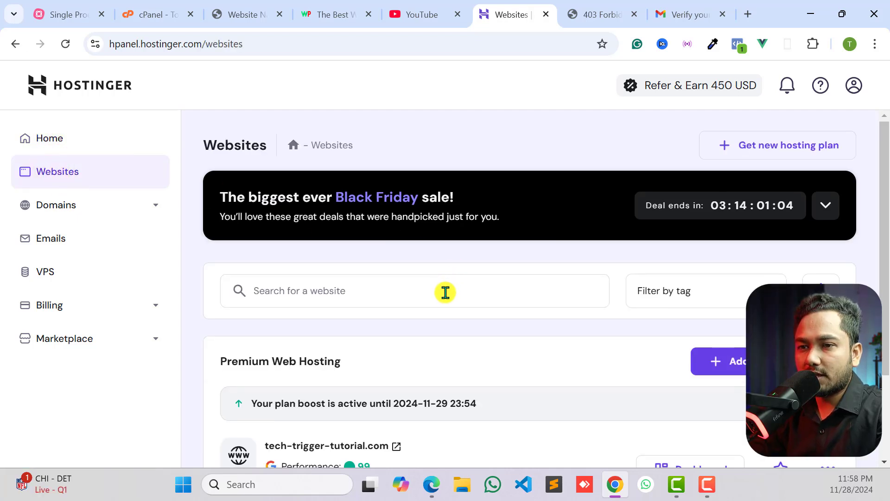
scroll(440, 290, down, 3)
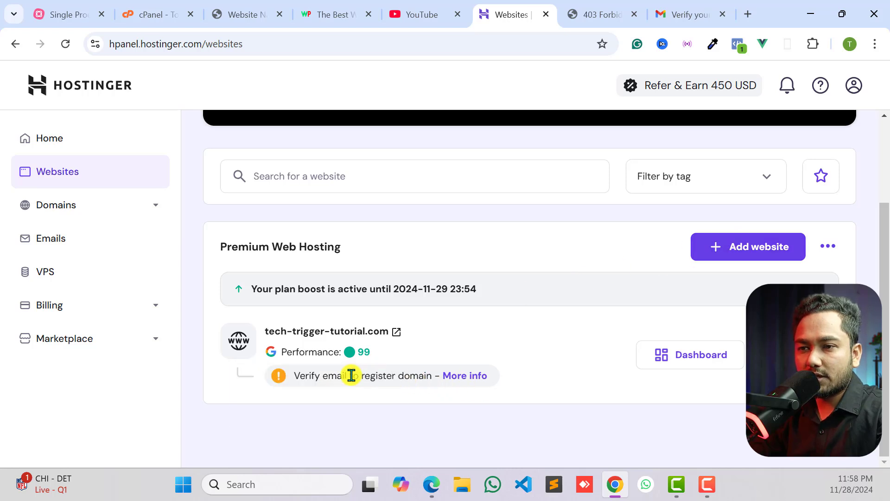
click(54, 174)
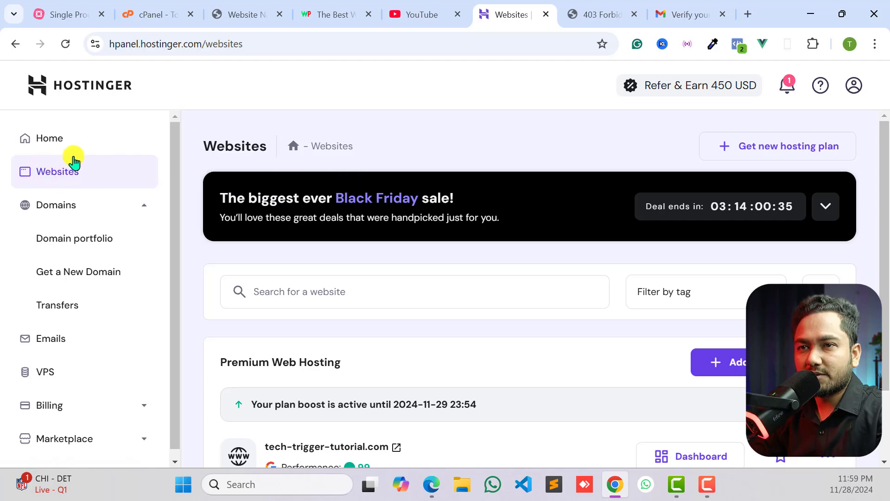
- Check the live tech-trigger-tutorial.com page and start adding a WordPress website under the Premium Web Hosting plan
click(599, 8)
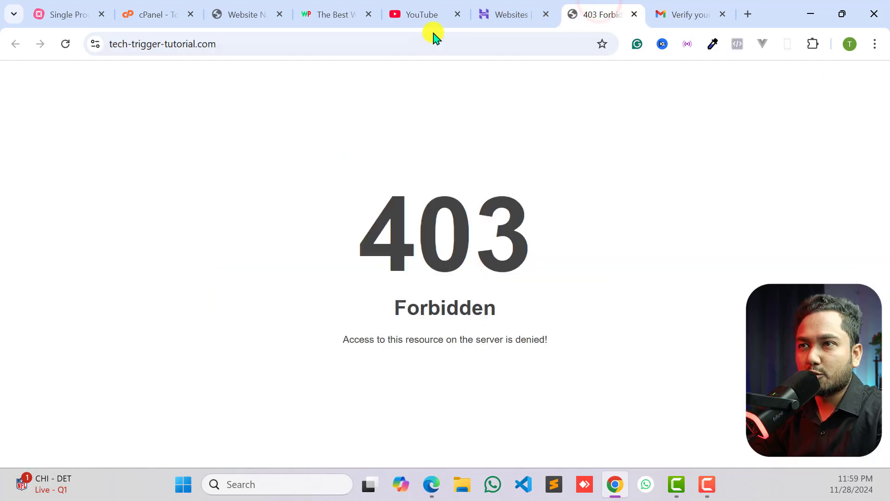
click(516, 4)
scroll(597, 321, down, 2)
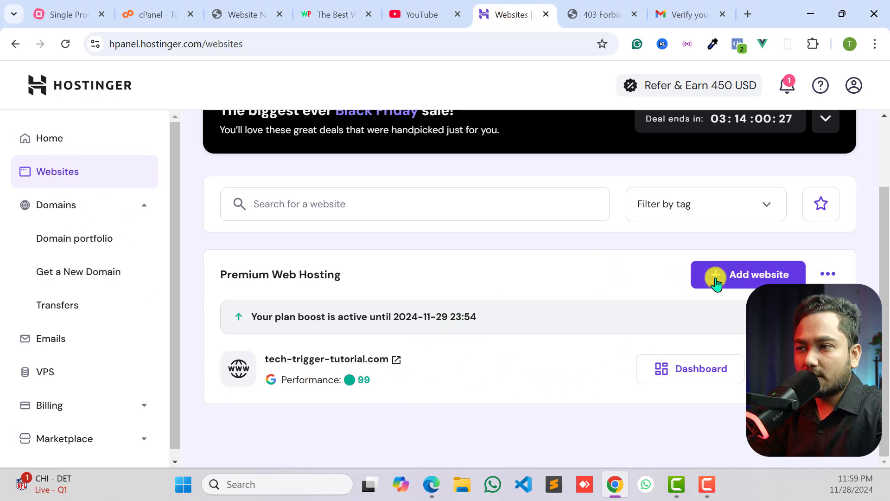
click(741, 277)
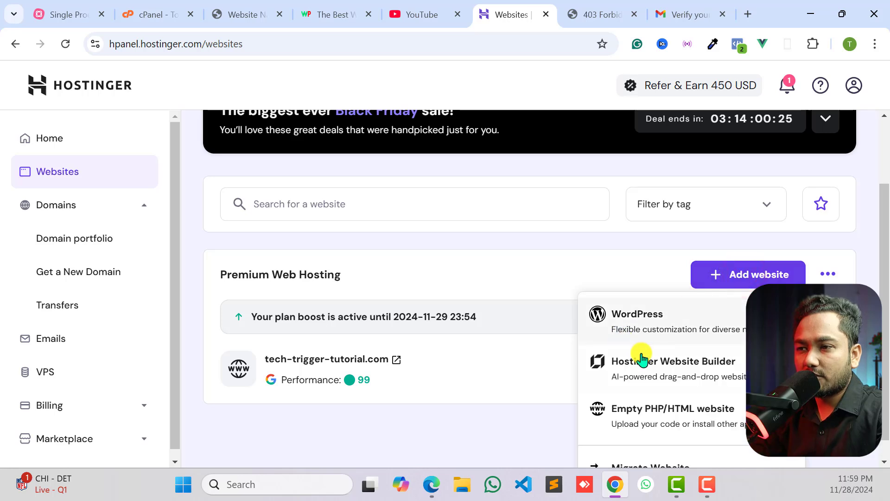
scroll(653, 369, down, 1)
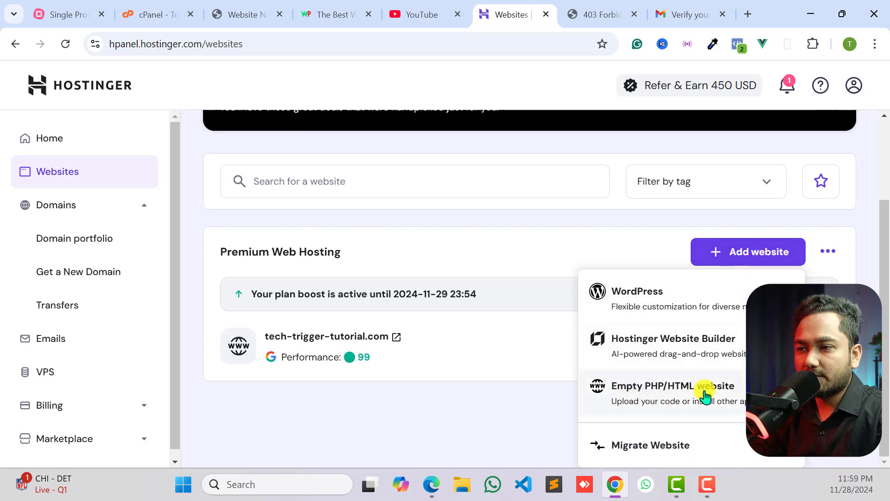
click(661, 301)
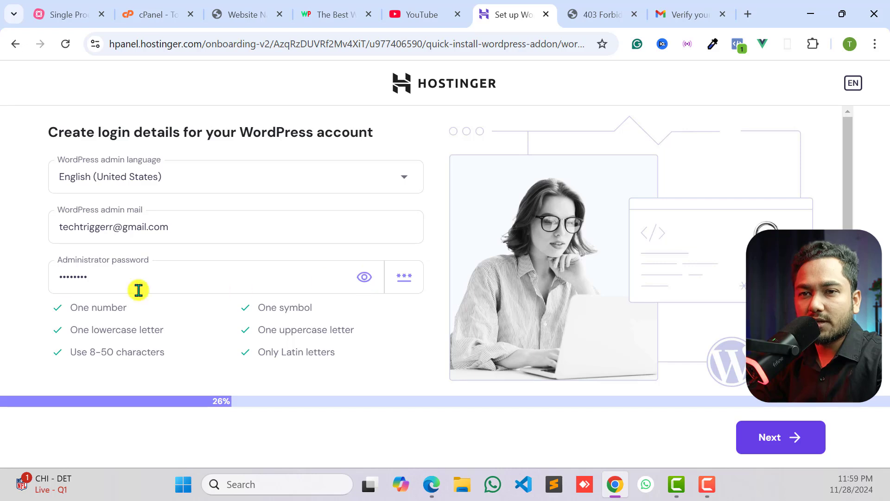
- Set a new WordPress administrator password and choose Online store as the type of website to build
drag(128, 288, 30, 287)
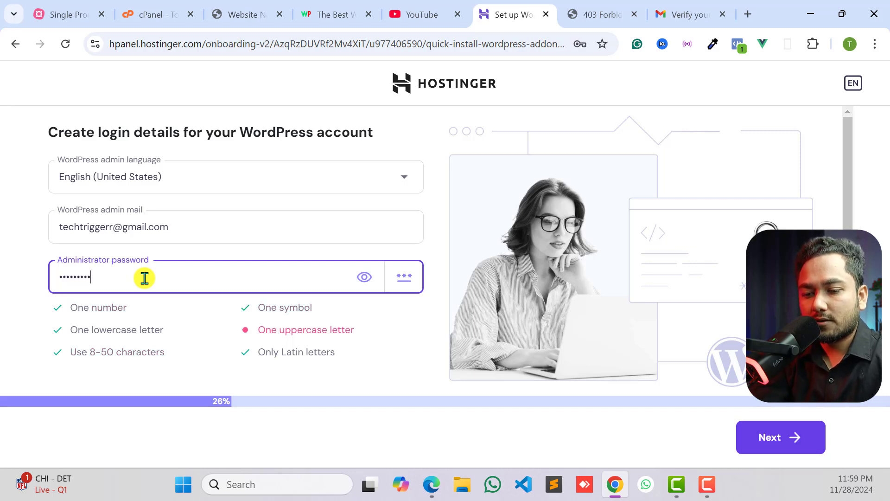
click(30, 284)
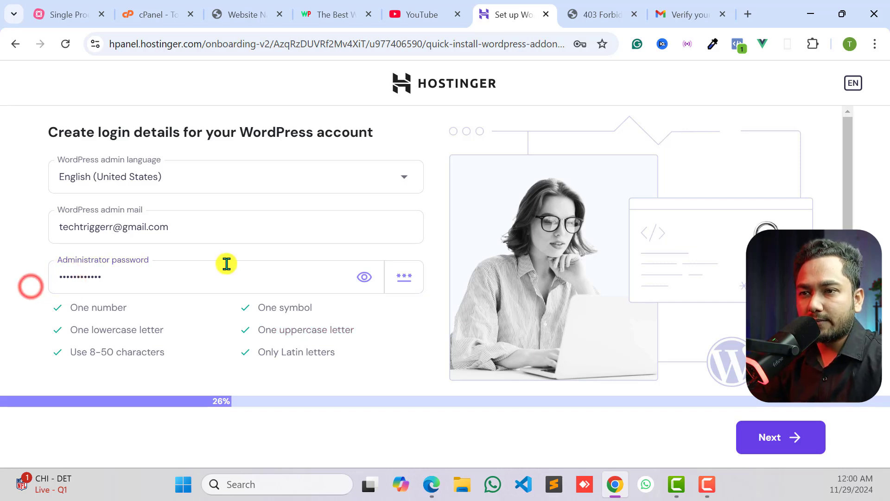
click(784, 437)
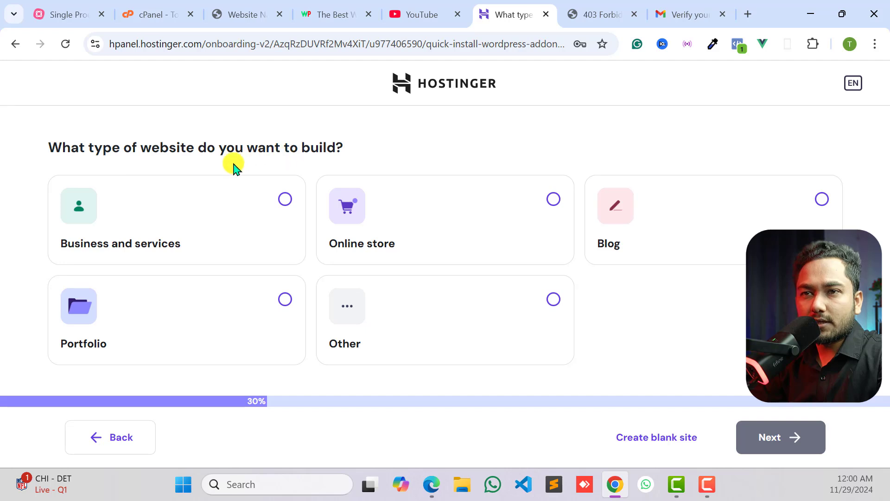
click(541, 202)
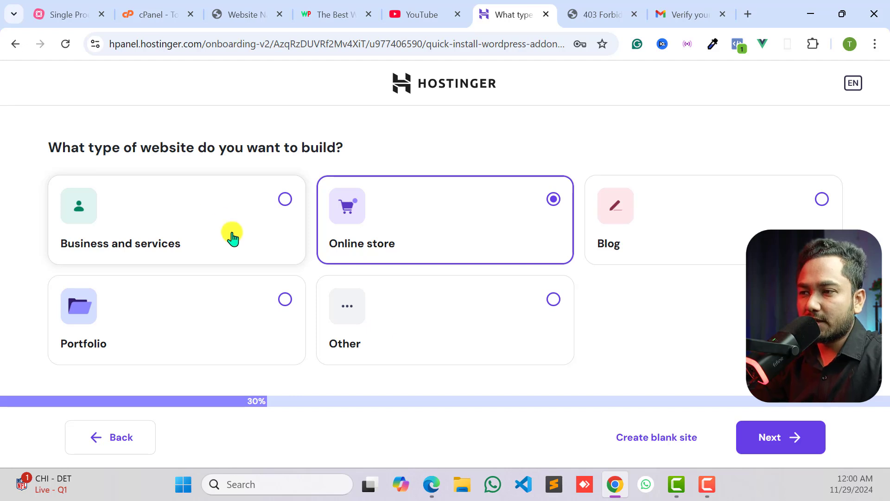
click(749, 435)
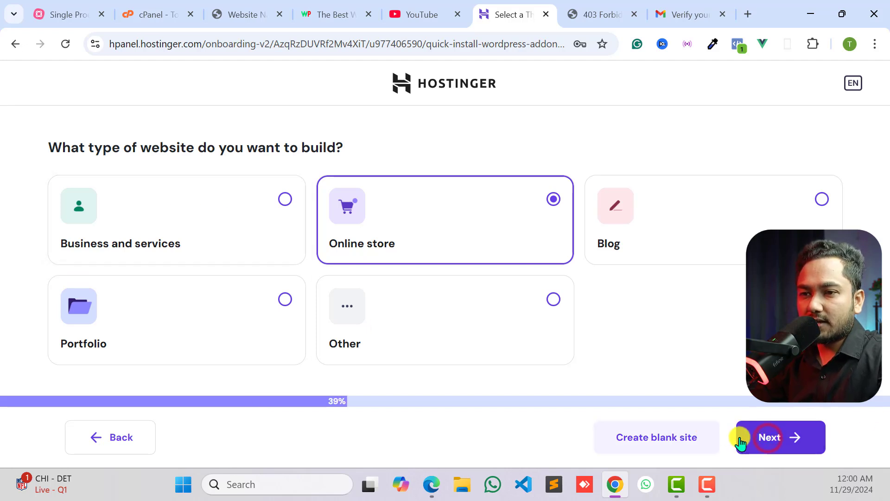
- Look through the pre-built online store templates and choose to build from scratch with a blank site instead
mouse_move(377, 214)
scroll(375, 301, down, 3)
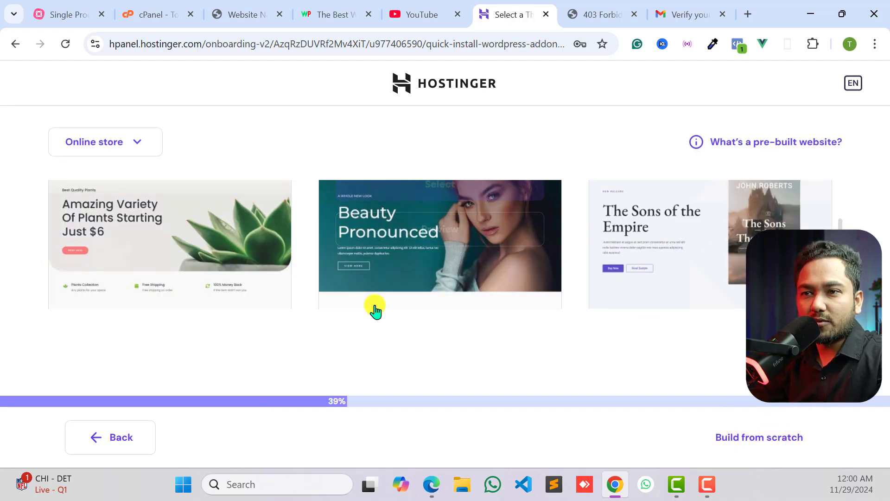
scroll(374, 304, up, 2)
scroll(278, 246, up, 2)
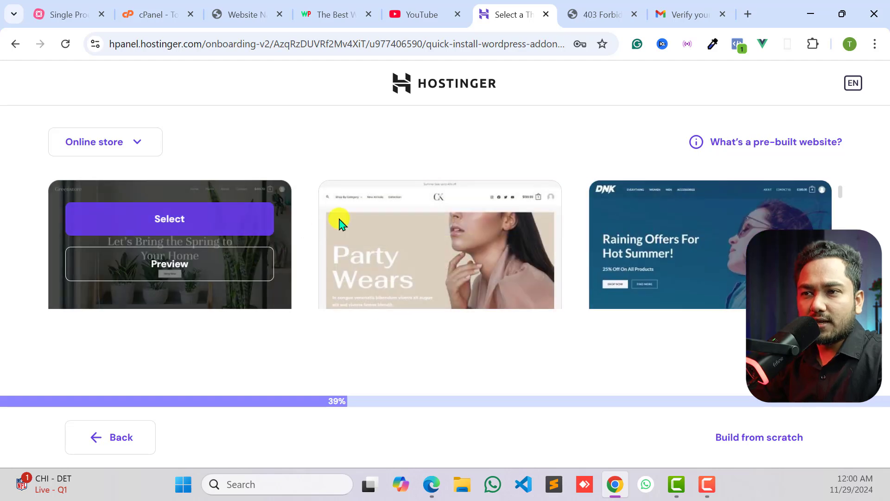
scroll(649, 234, down, 2)
scroll(685, 238, down, 6)
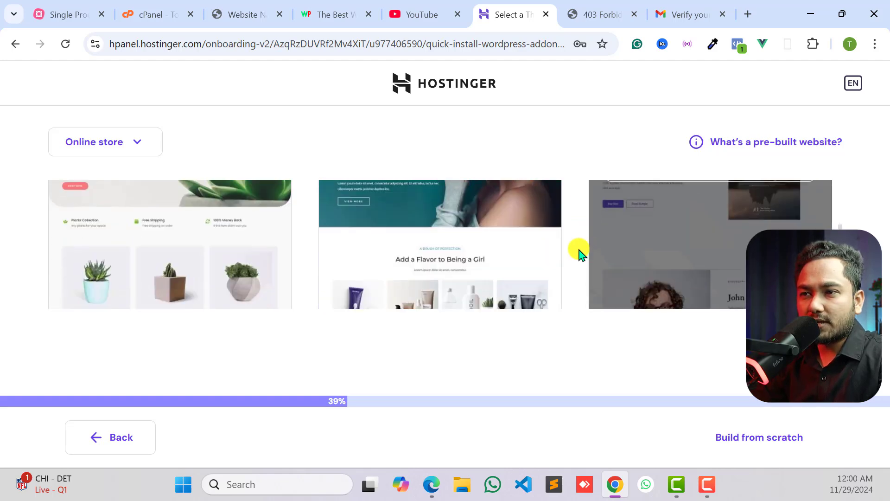
scroll(519, 239, down, 5)
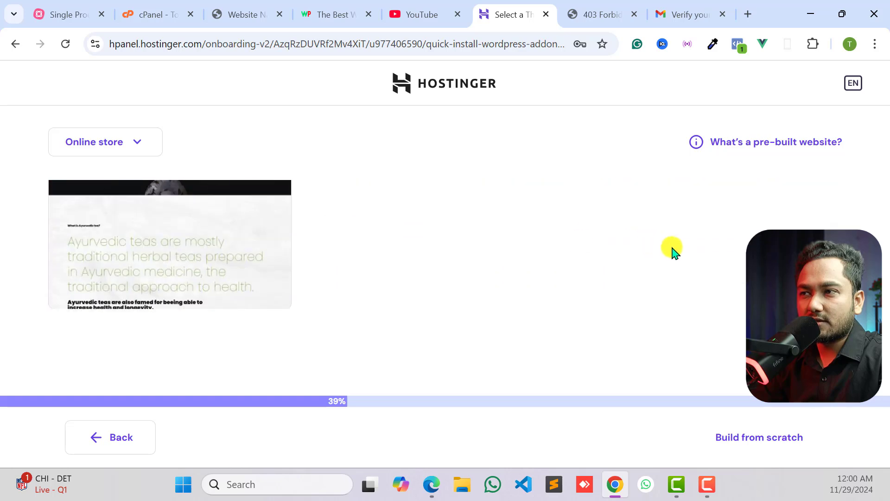
scroll(510, 248, up, 8)
scroll(404, 248, up, 2)
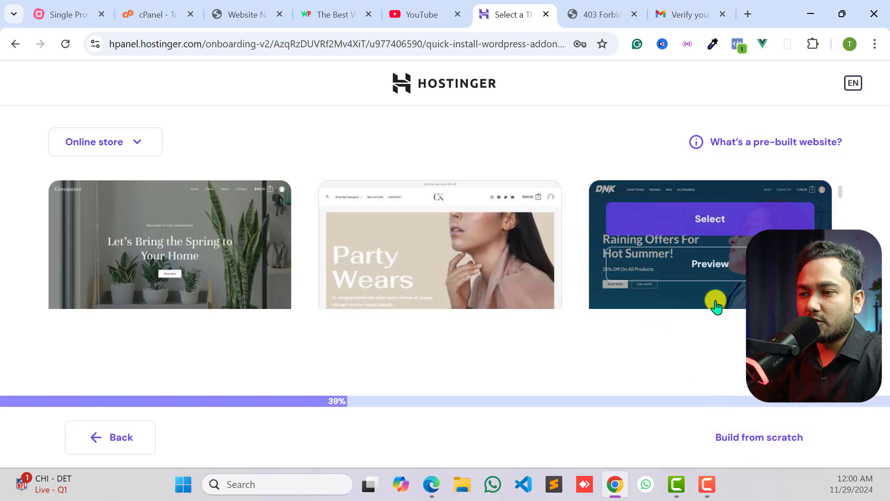
click(747, 436)
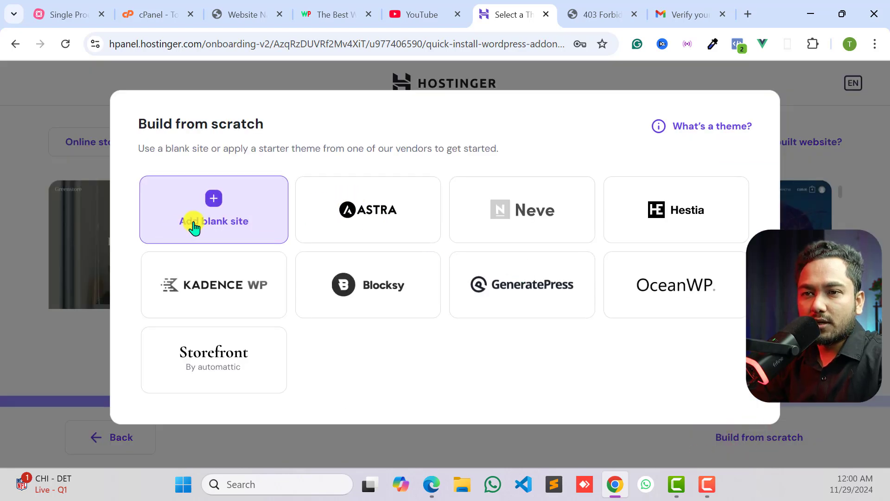
click(225, 224)
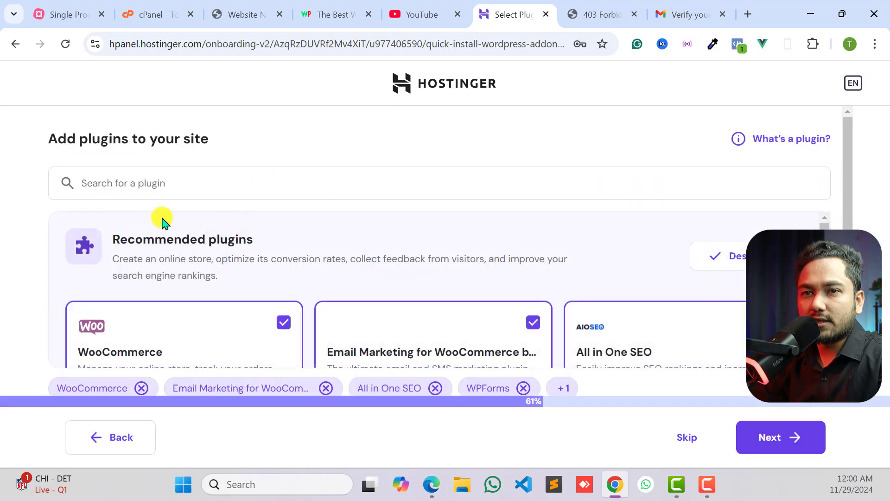
- Deselect all recommended plugins for the site and look over the plugin list
scroll(420, 292, down, 3)
scroll(418, 288, up, 3)
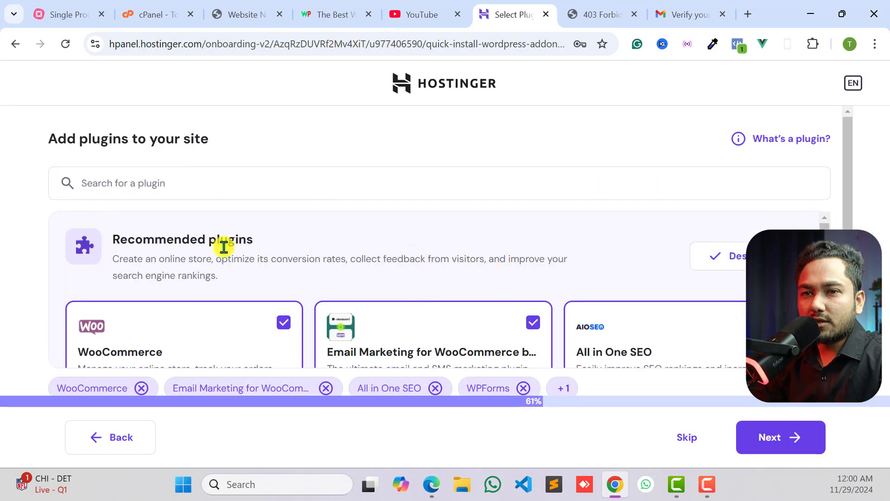
click(704, 270)
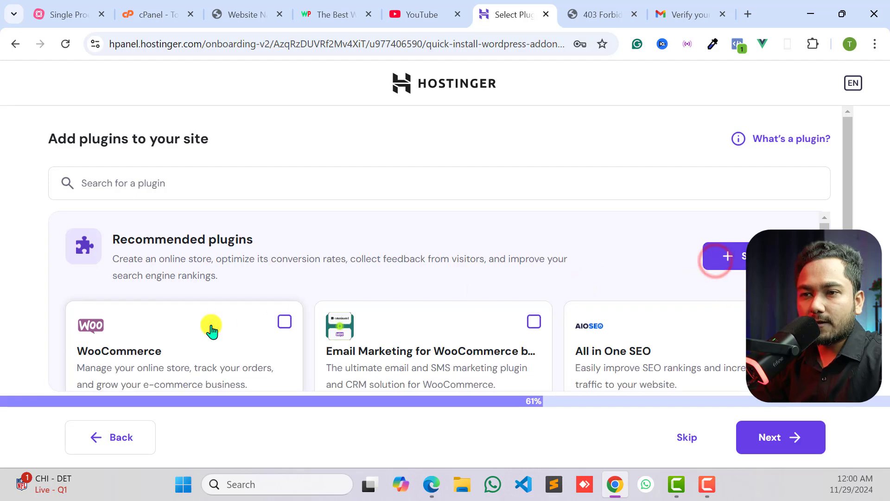
scroll(479, 276, down, 5)
scroll(479, 276, up, 5)
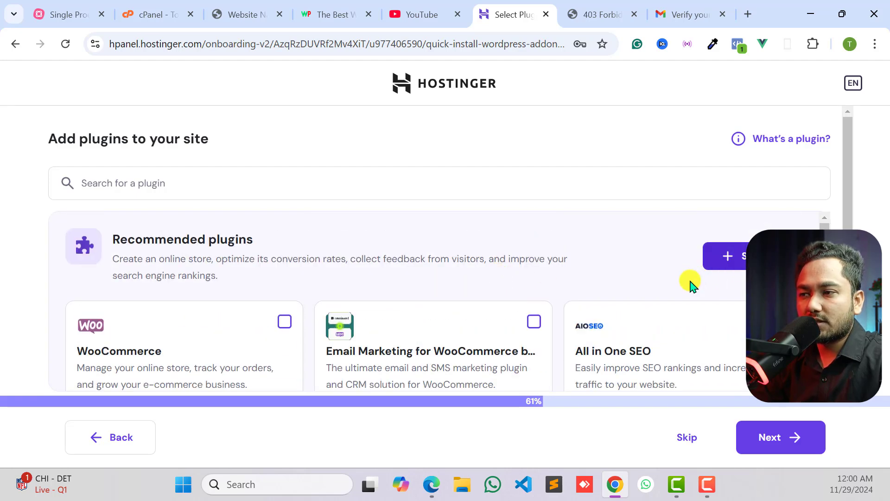
- Continue the setup without adding any plugins and choose tech-trigger-tutorial.com as the site's domain
scroll(726, 298, down, 5)
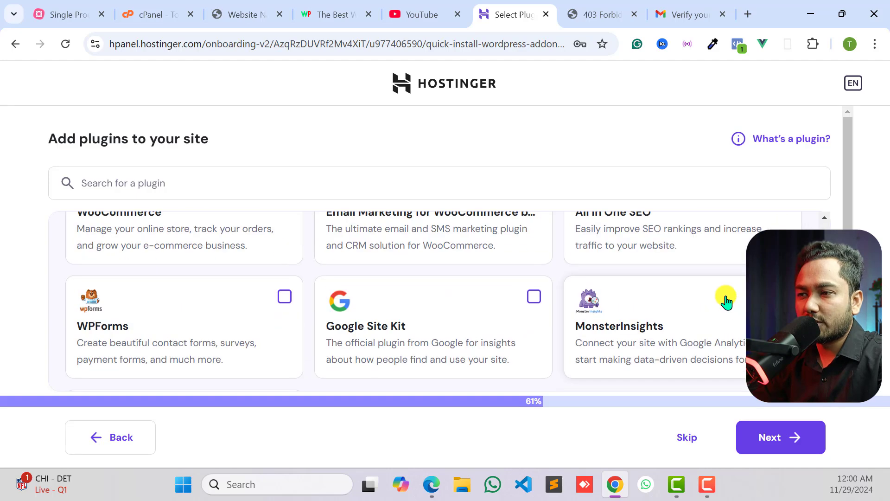
click(778, 438)
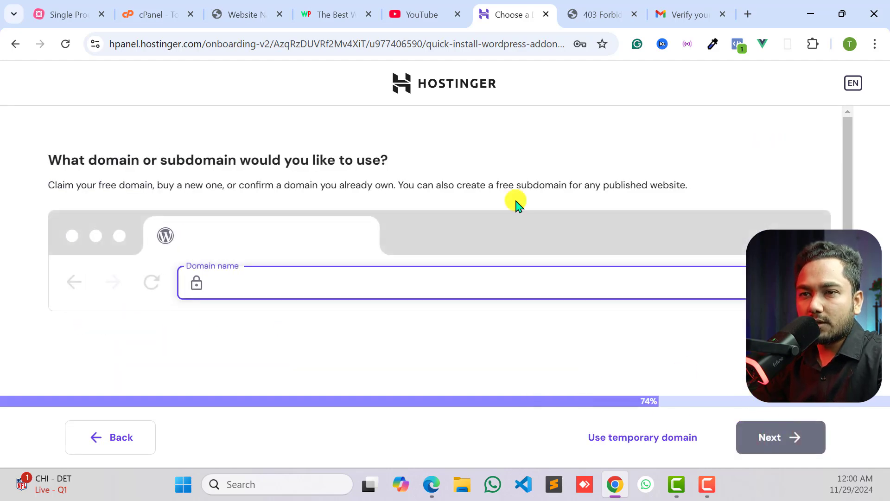
click(227, 283)
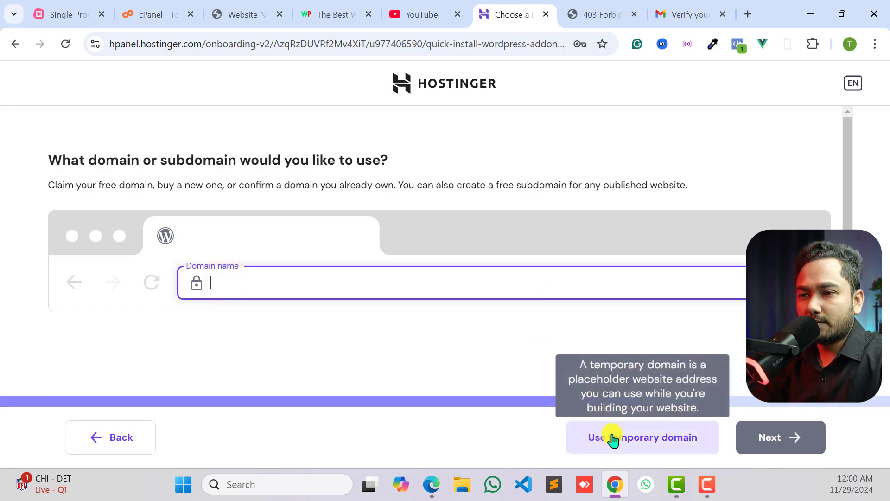
click(316, 281)
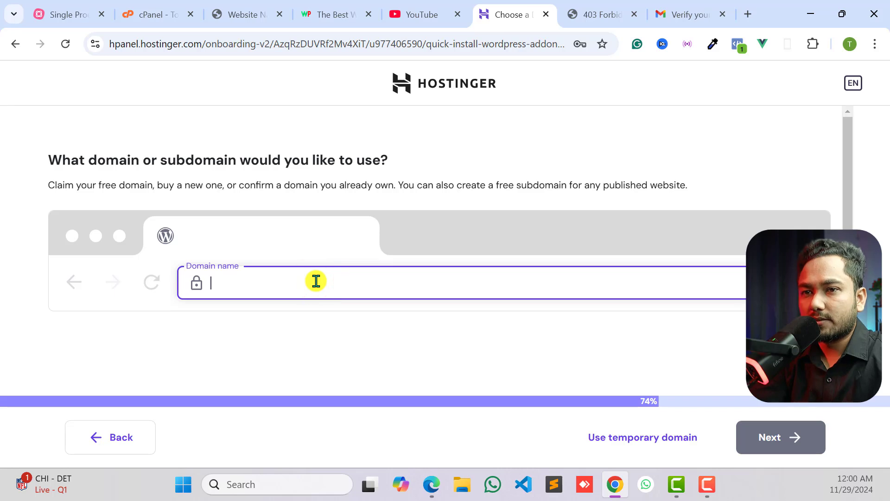
text(tech)
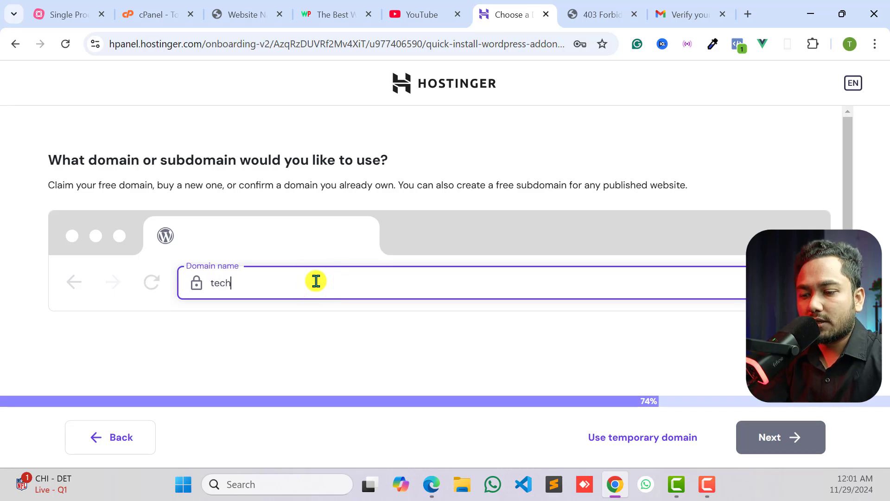
text(-trigger-tutorial.com)
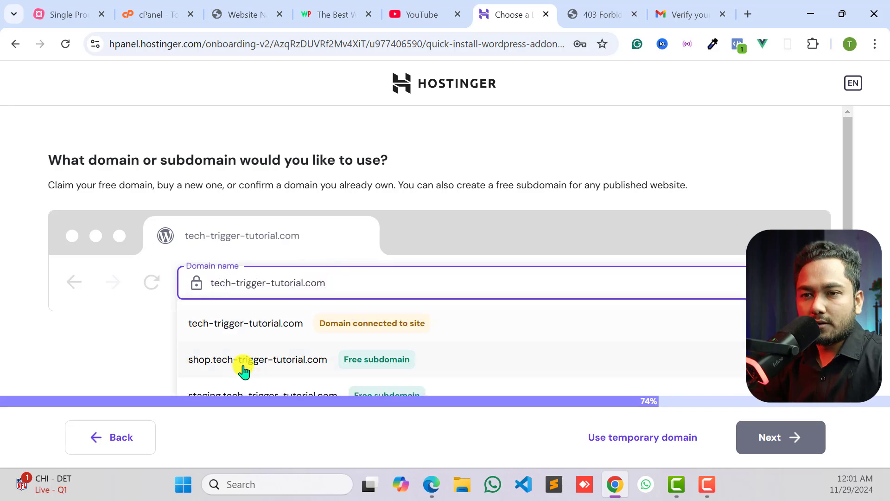
click(268, 323)
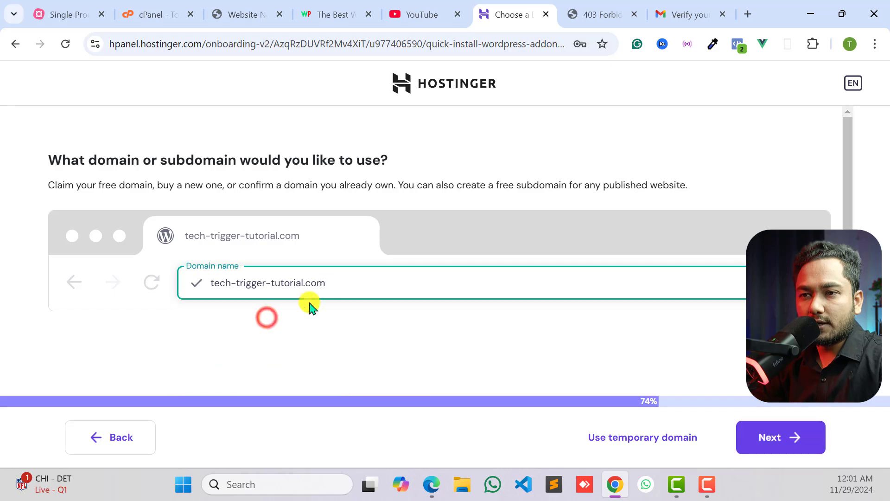
- Connect the chosen domain to the new site, accepting the loss of its related email data, and continue
click(778, 435)
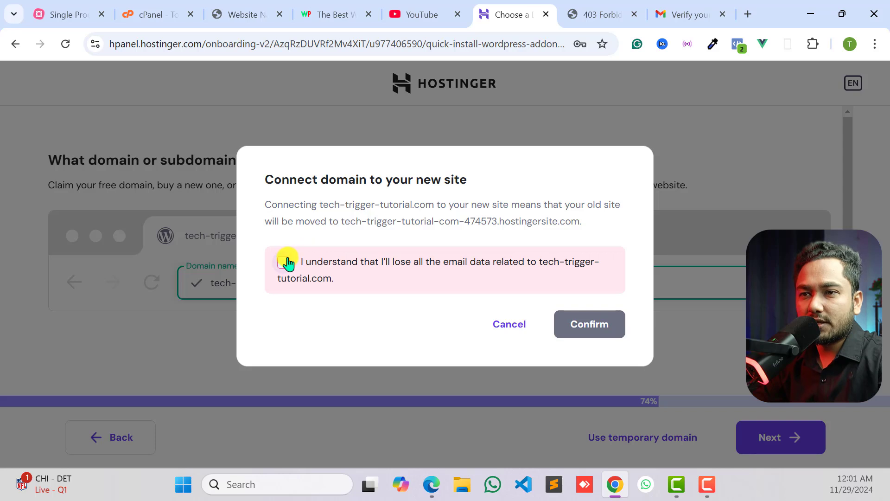
click(282, 265)
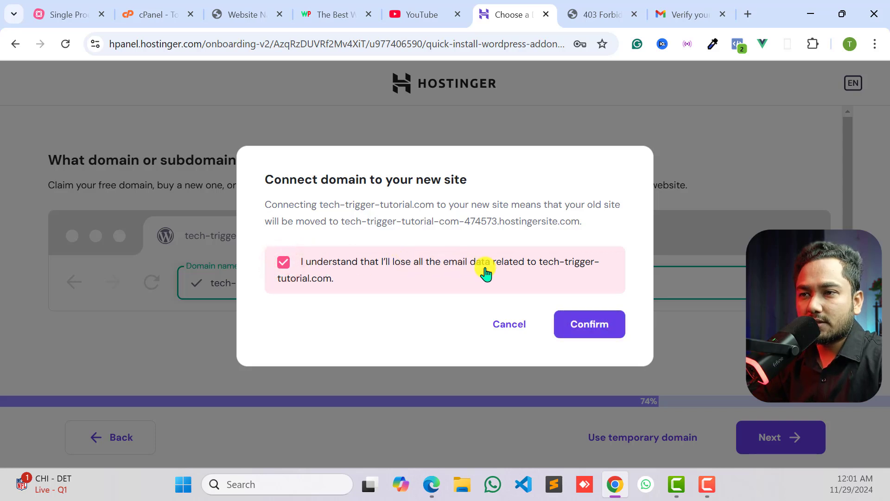
click(576, 320)
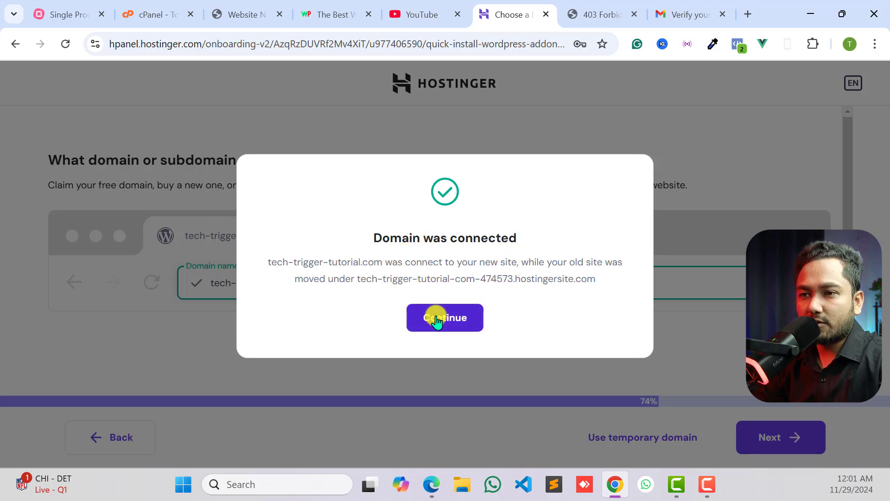
click(438, 320)
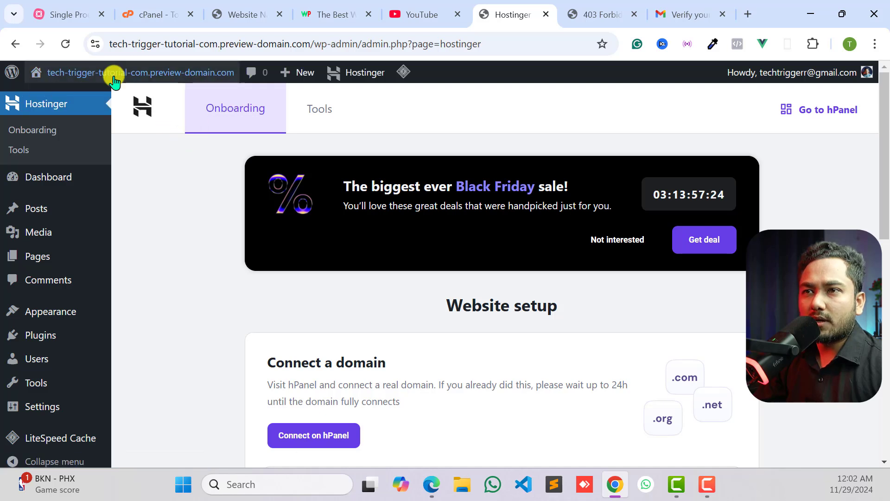
- Reload the live tech-trigger-tutorial.com page until the site loads and look over its blog page
click(582, 6)
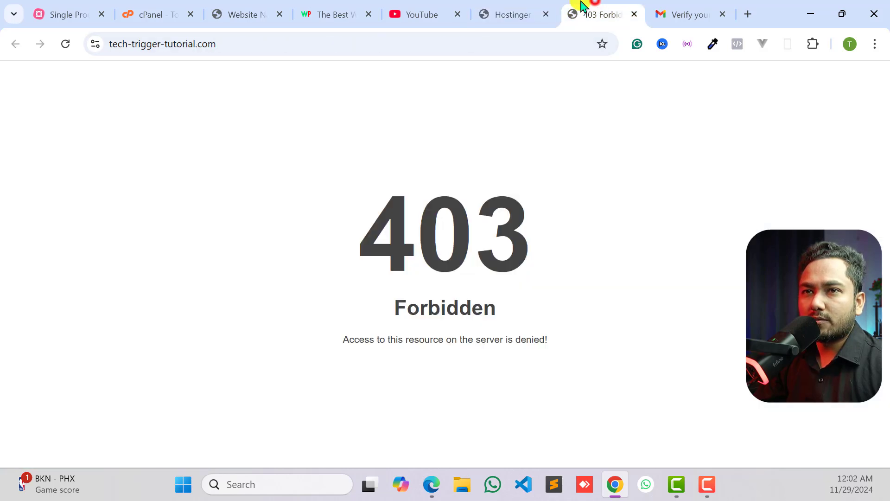
click(66, 44)
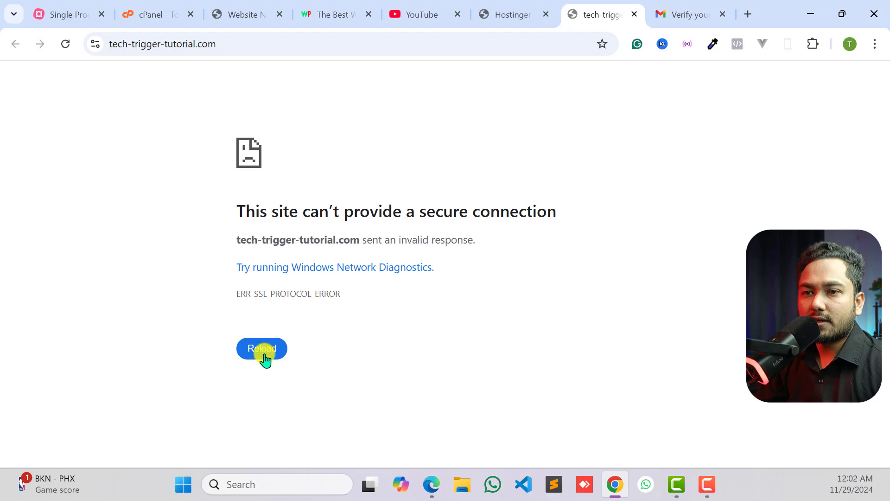
click(264, 354)
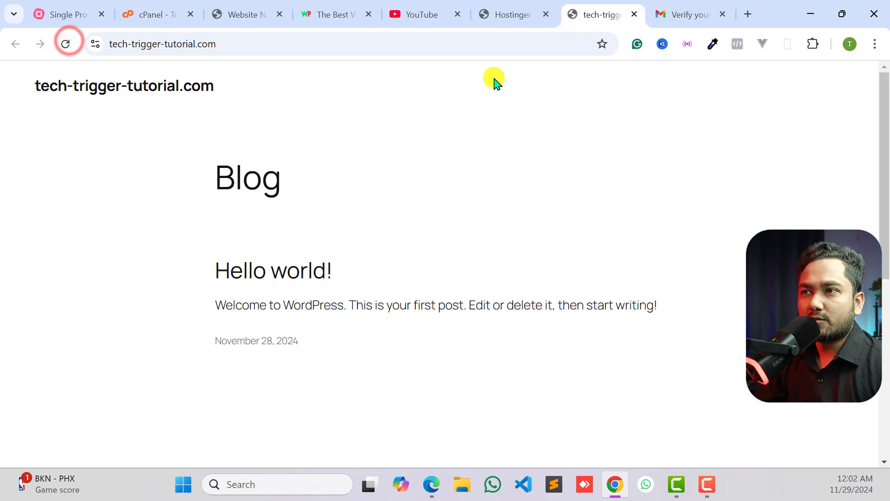
scroll(268, 195, down, 5)
scroll(276, 240, up, 5)
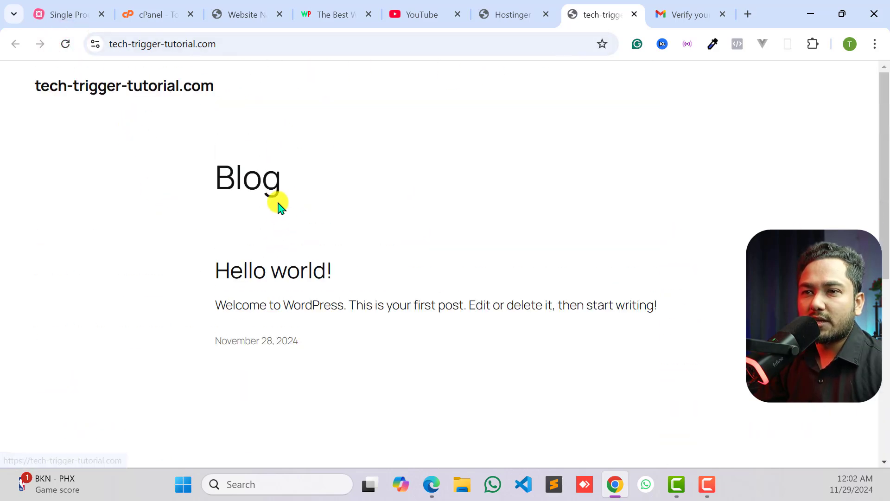
scroll(296, 250, down, 5)
scroll(501, 292, up, 5)
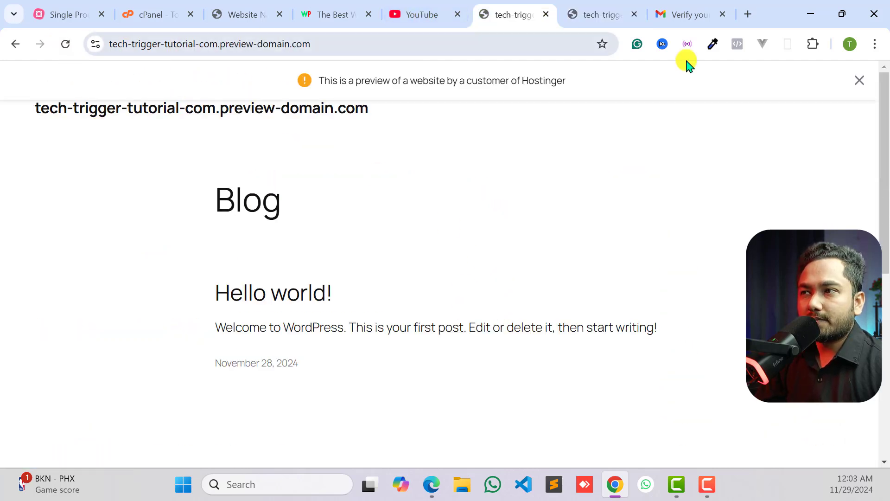
- Leave the preview domain site, exit the setup wizard, and open the Websites list in Hostinger's hPanel
click(862, 81)
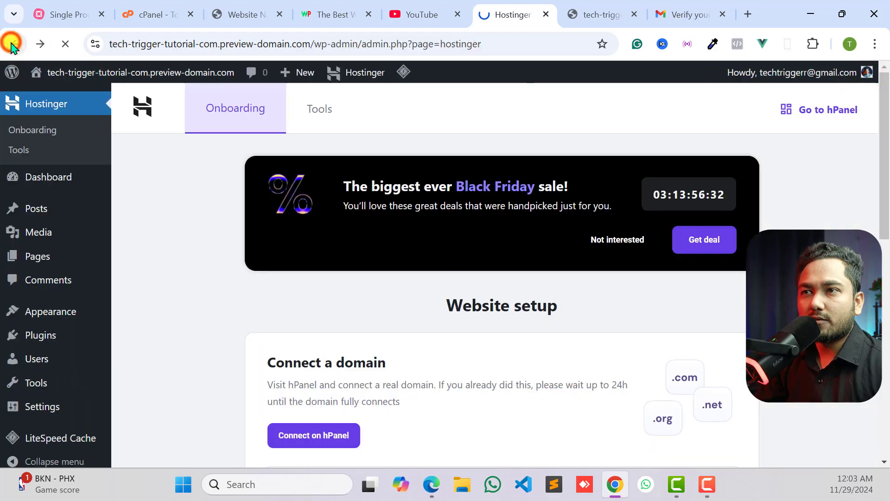
click(11, 44)
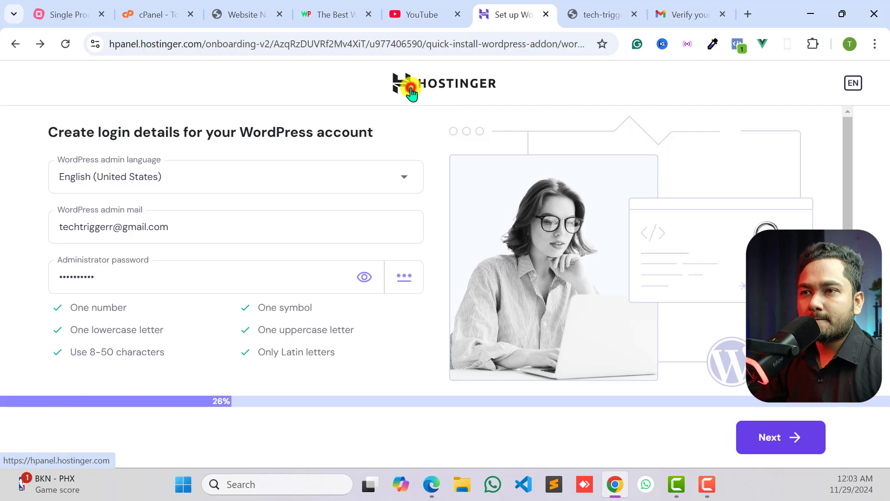
click(411, 91)
click(579, 281)
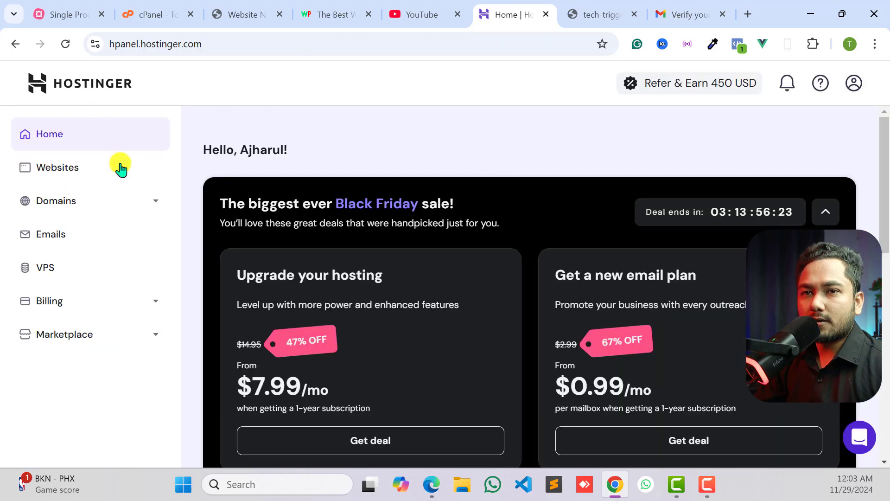
click(65, 171)
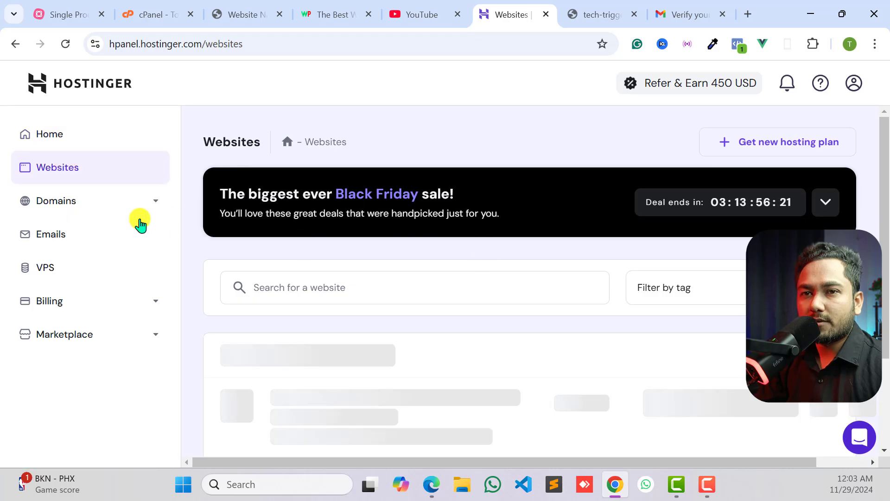
scroll(390, 248, down, 3)
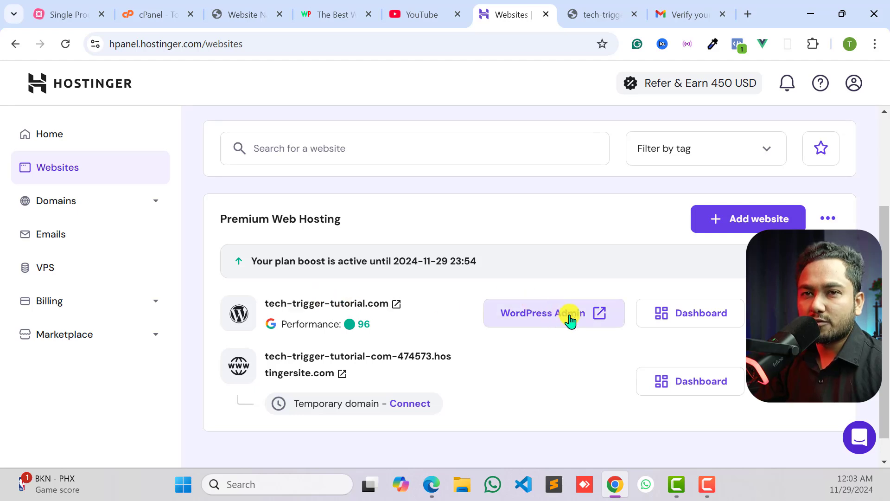
scroll(540, 301, down, 1)
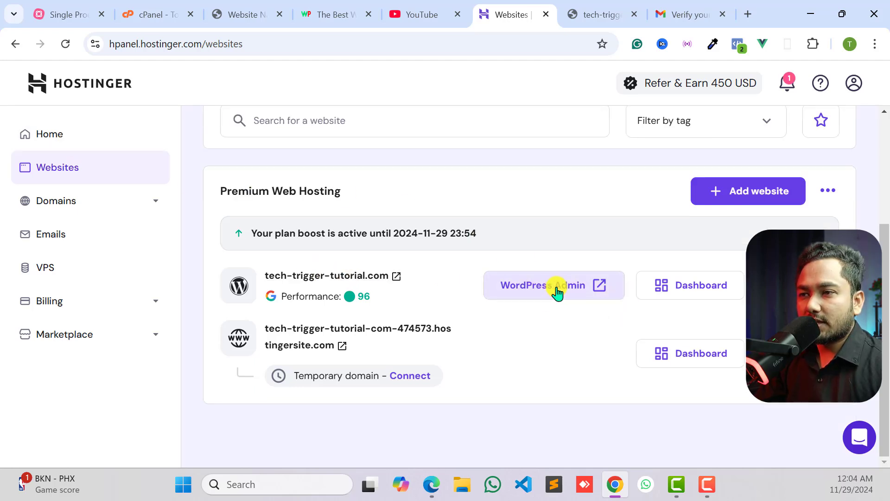
- Open the WordPress admin of tech-trigger-tutorial.com from the hosting site list and look over its dashboard
click(576, 7)
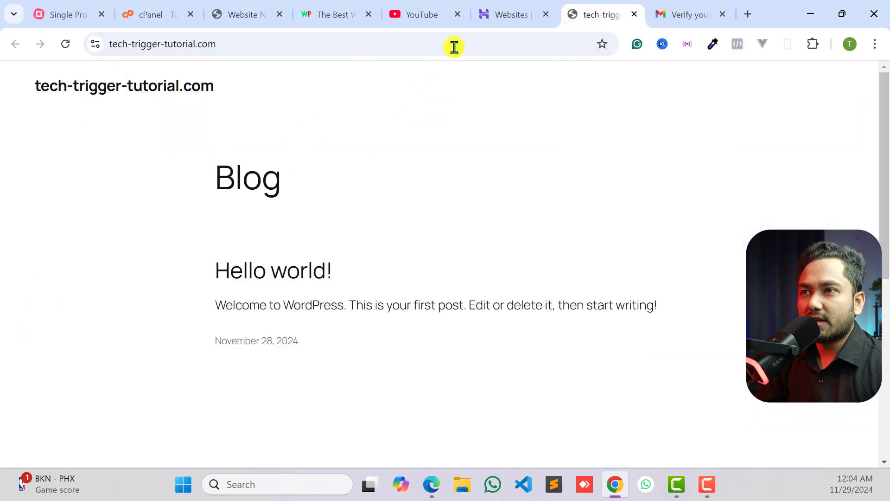
click(511, 7)
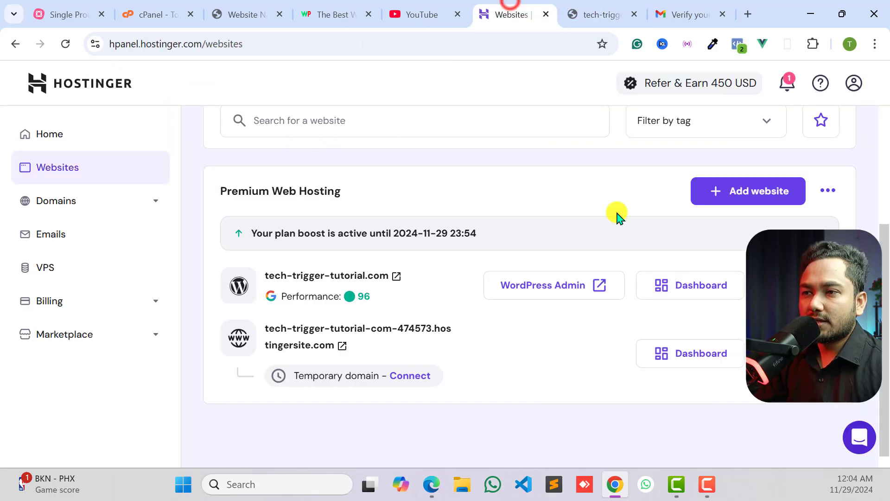
click(545, 287)
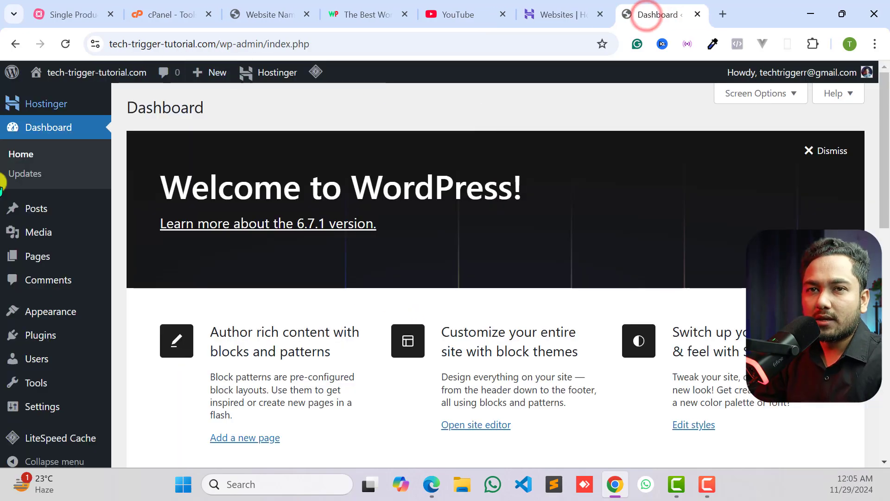
scroll(278, 272, down, 10)
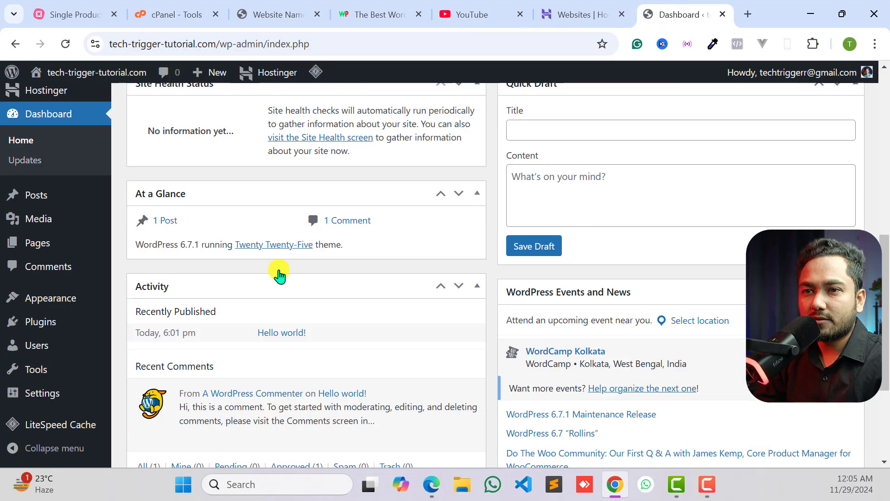
scroll(151, 232, up, 8)
scroll(151, 232, up, 5)
mouse_move(73, 96)
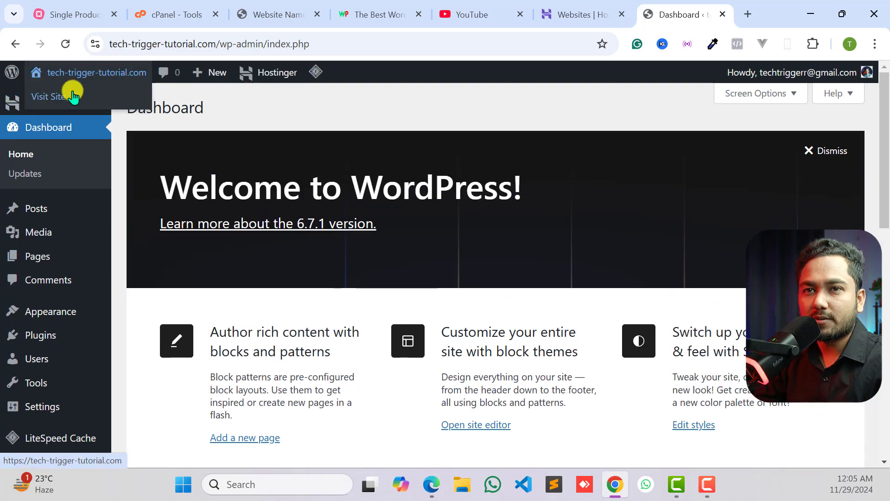
scroll(26, 273, down, 5)
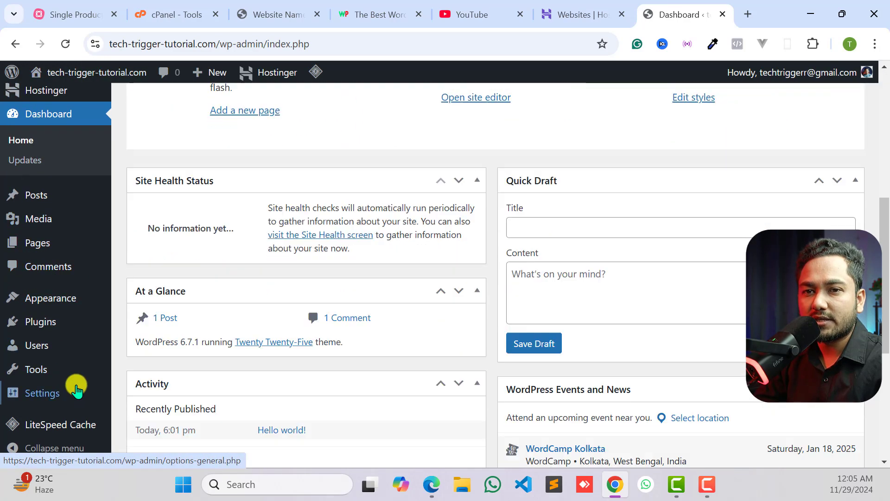
scroll(56, 283, up, 4)
scroll(56, 283, up, 2)
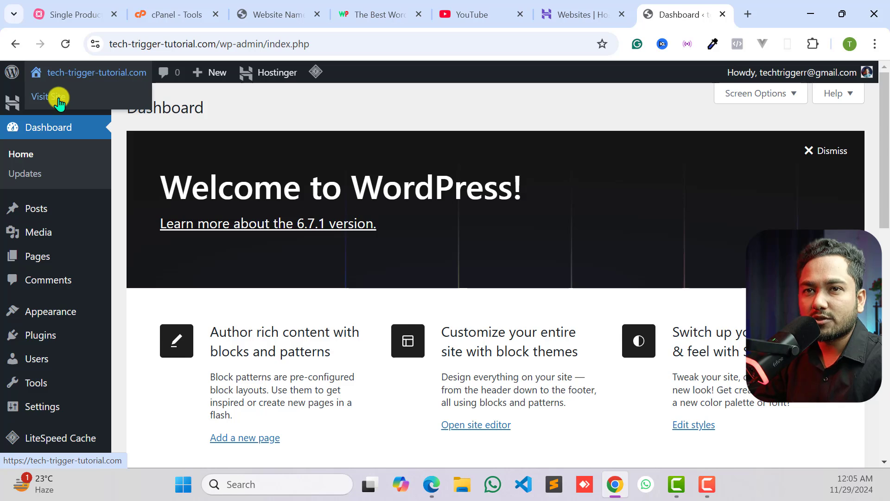
- Open the live site from the WordPress admin in a new tab and look over the default blog page
right_click(59, 98)
click(99, 117)
click(685, 12)
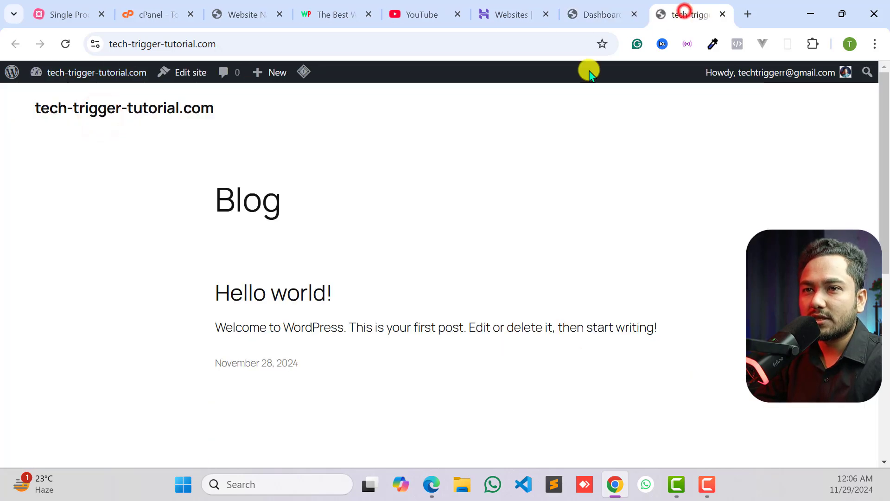
scroll(324, 241, down, 5)
scroll(297, 241, up, 5)
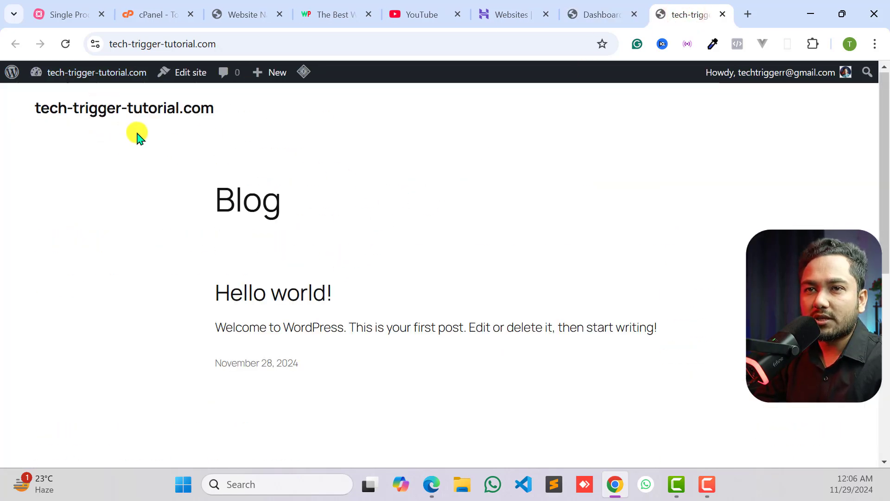
- Review the earbuds landing page at landing.tech-trigger.com as the design reference and return to the WordPress dashboard
click(566, 20)
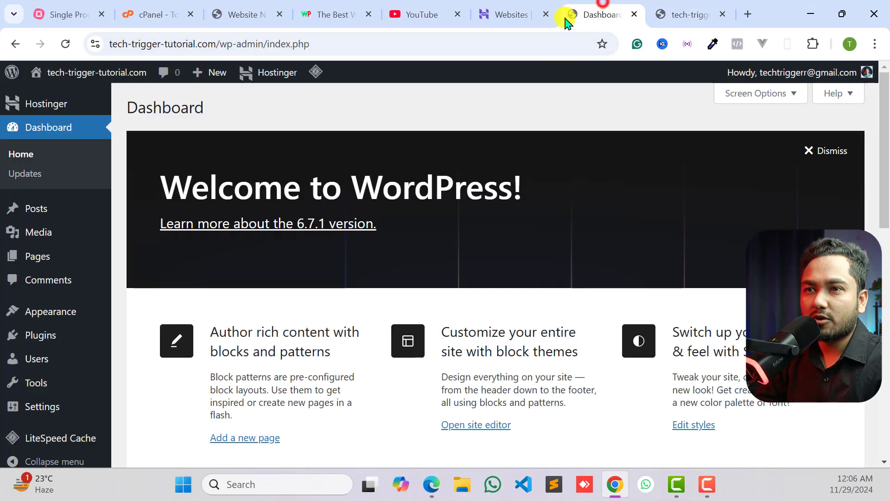
click(251, 15)
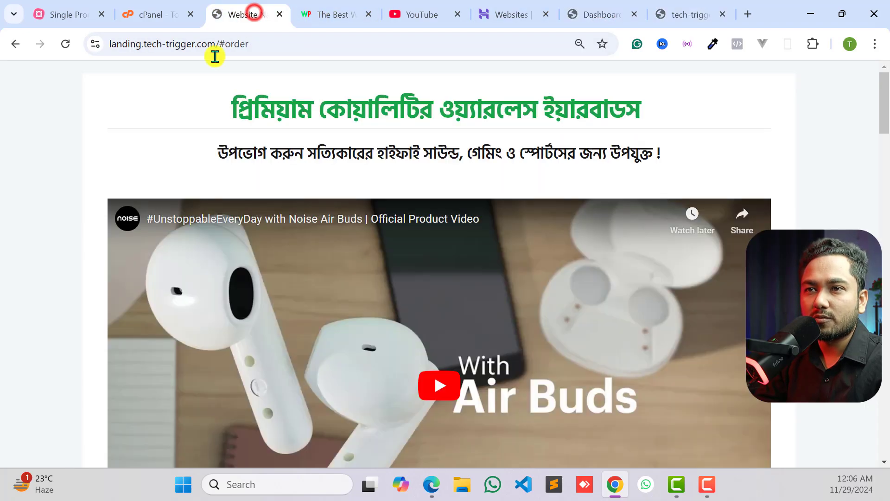
scroll(323, 173, down, 5)
scroll(361, 210, up, 7)
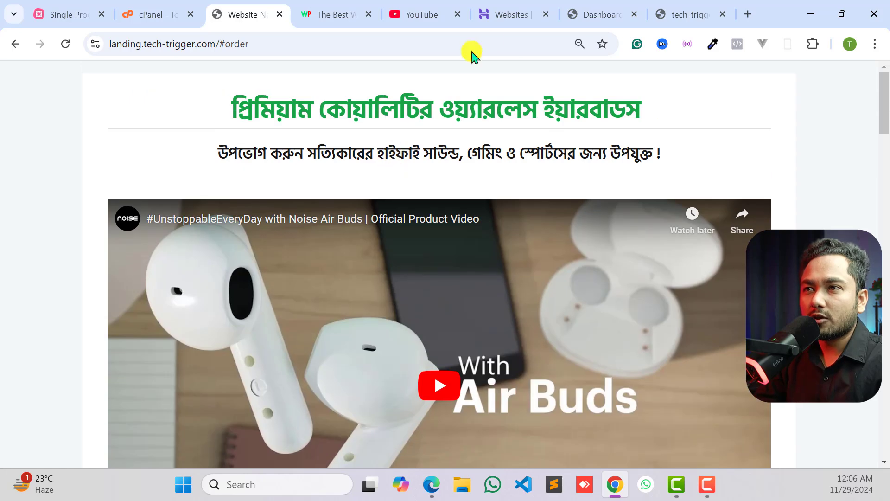
click(603, 14)
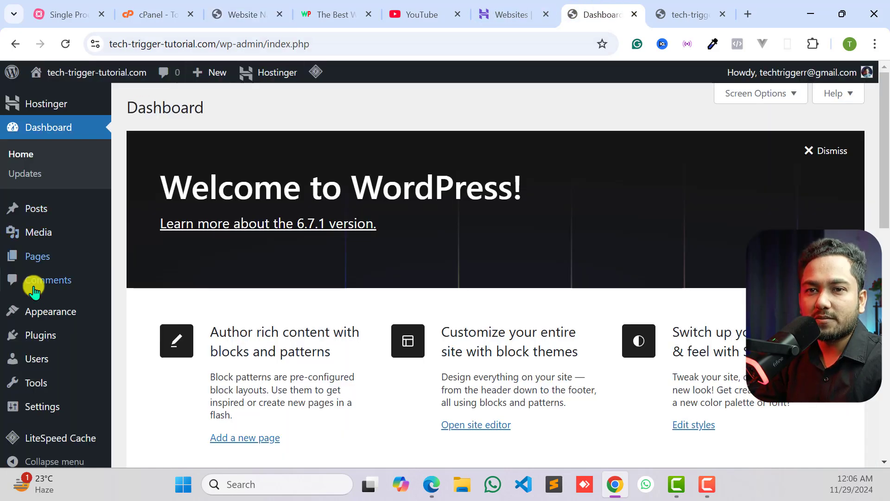
- Look over the dashboard's Appearance and Plugins options, the Hostinger website list and the live site's blog page
scroll(33, 290, down, 3)
mouse_move(113, 300)
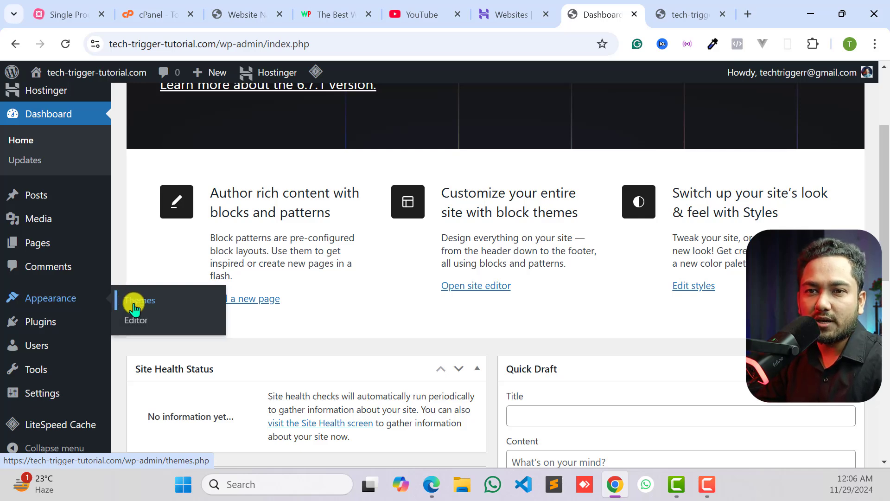
mouse_move(26, 332)
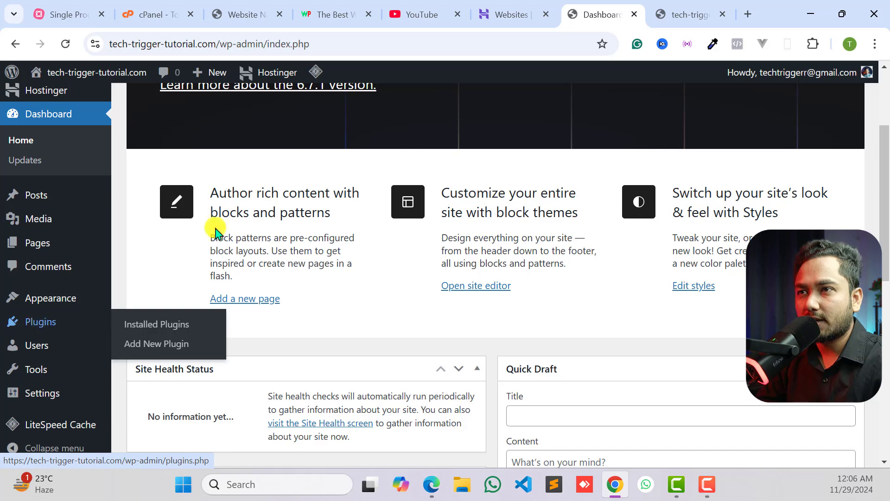
click(503, 9)
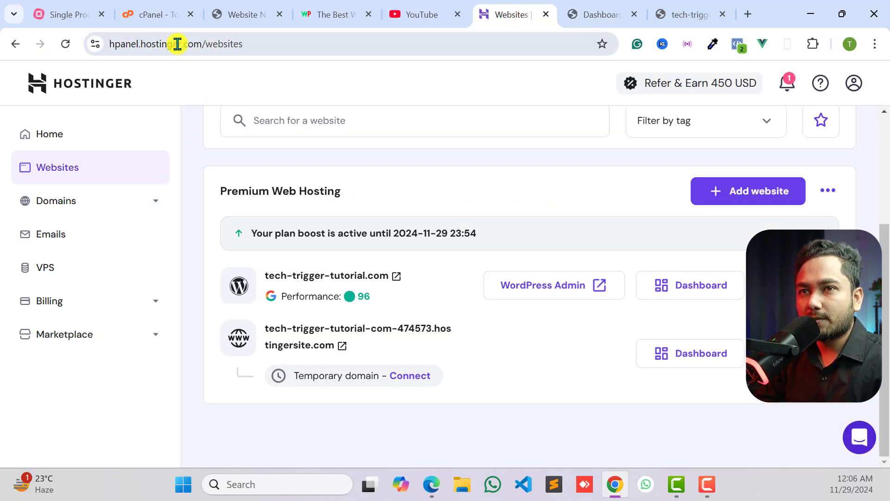
click(599, 10)
click(698, 13)
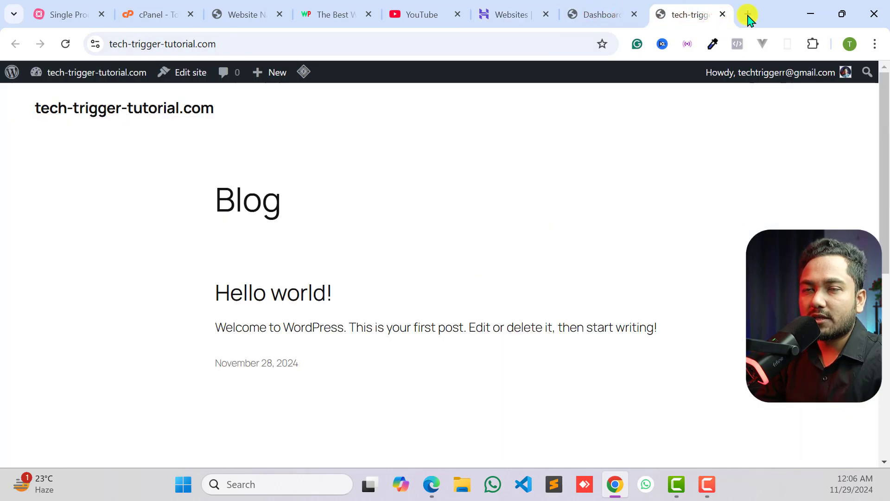
- Switch to cPanel and open the Softaculous Apps Installer from its Software section
click(153, 14)
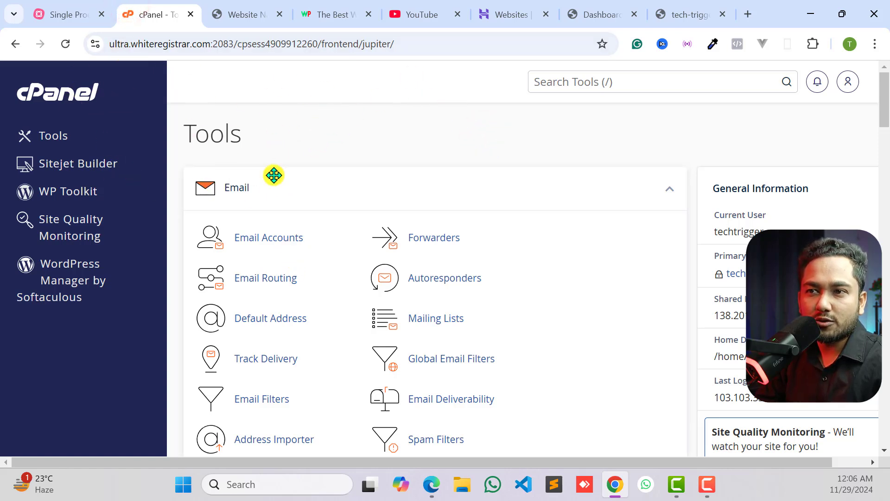
scroll(272, 233, down, 12)
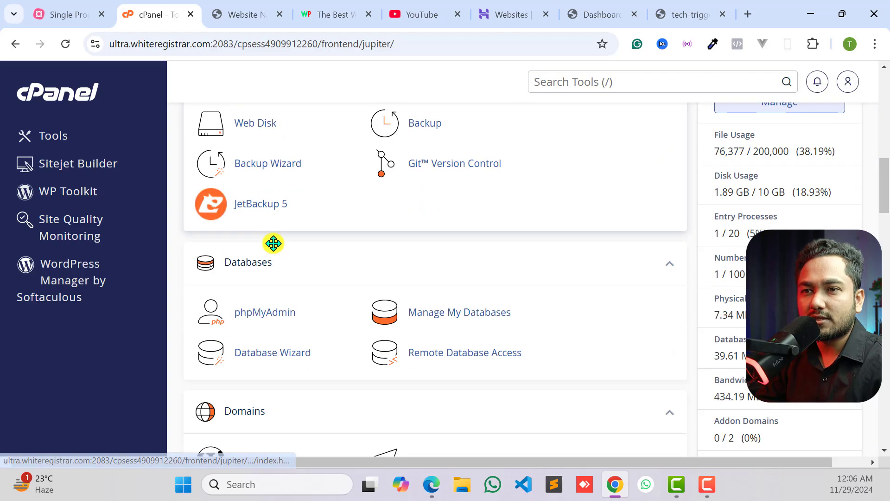
scroll(273, 243, up, 3)
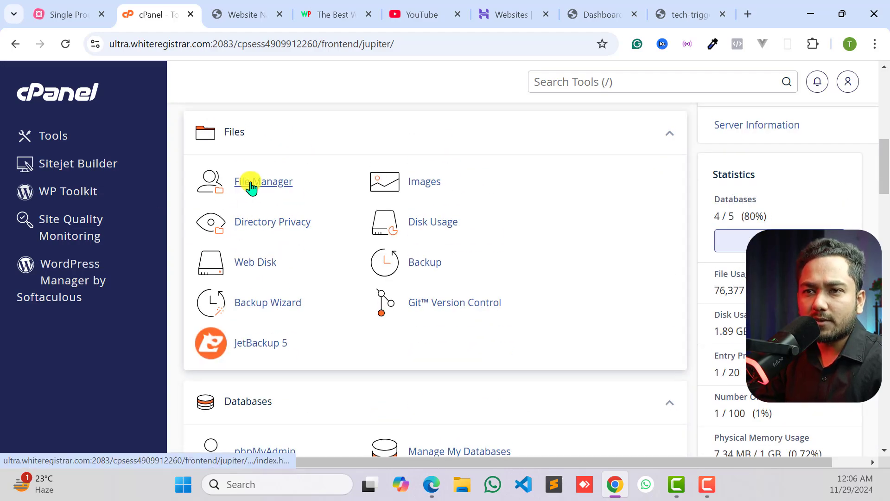
scroll(250, 186, down, 15)
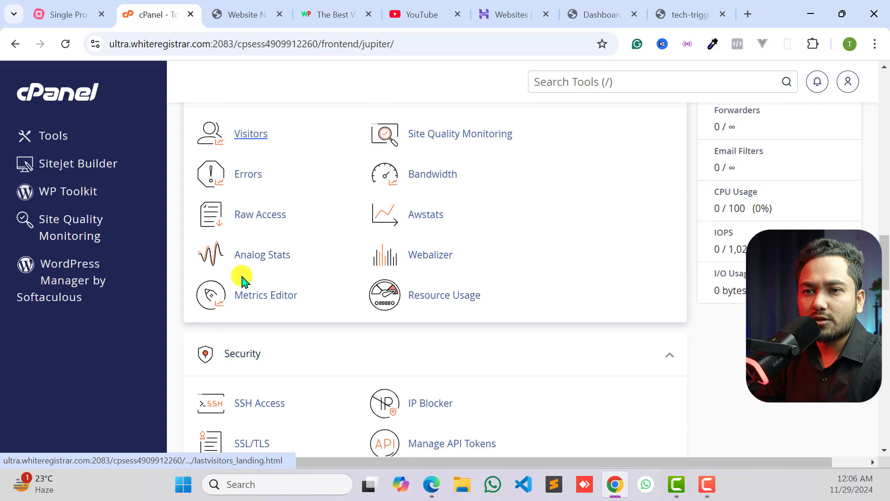
scroll(242, 278, down, 9)
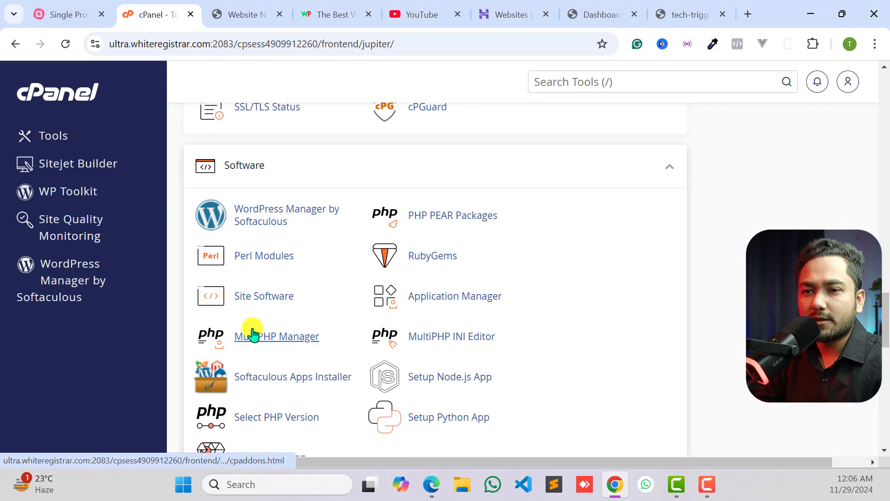
click(255, 377)
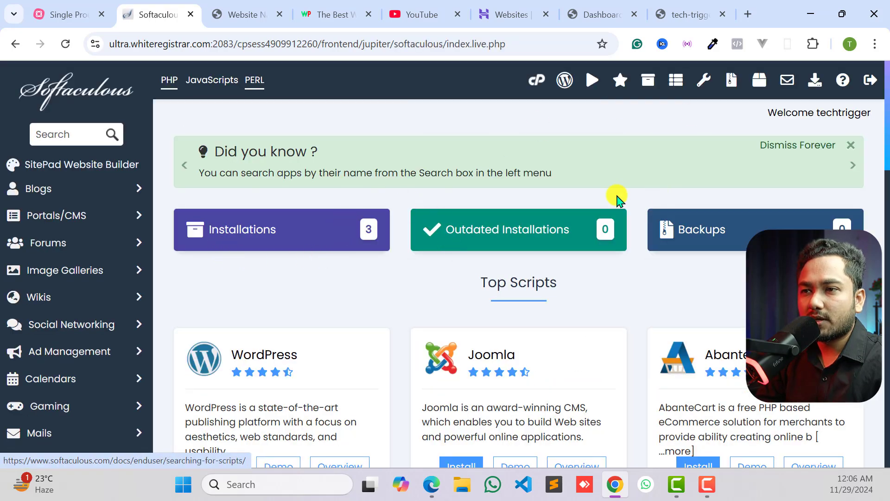
- Open the WordPress installation form in Softaculous and keep tech-trigger.com as the installation domain
scroll(268, 291, down, 4)
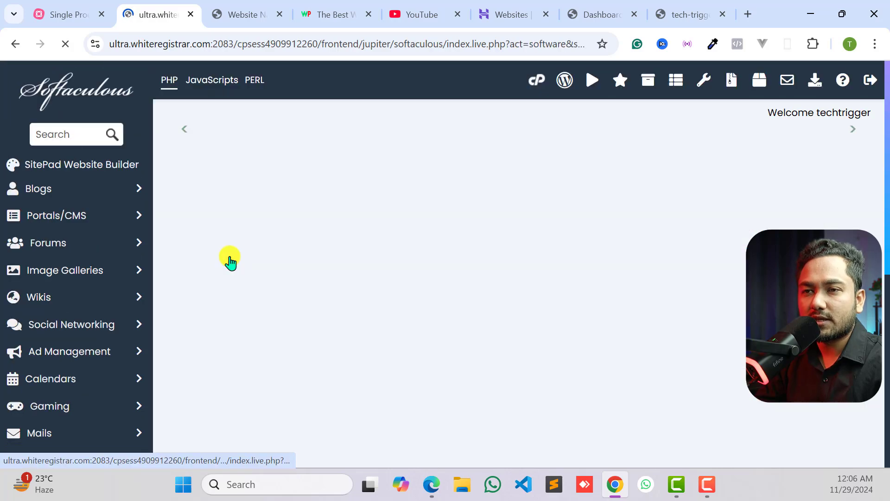
scroll(340, 263, down, 4)
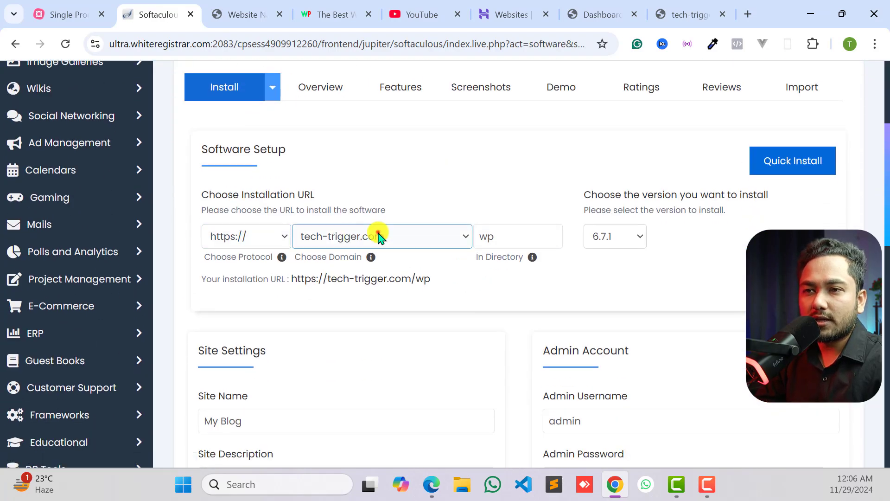
click(363, 245)
click(363, 252)
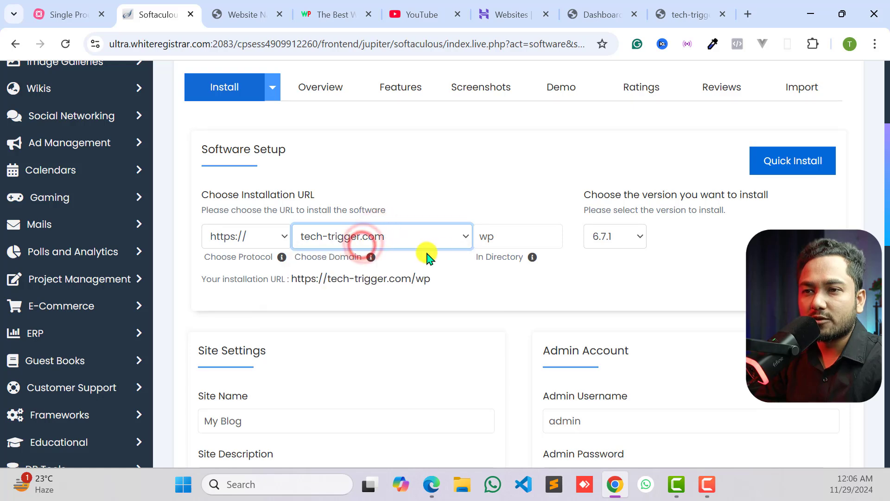
- Review the site settings and admin account fields, and install WordPress in the wp directory with the default settings
scroll(453, 255, down, 3)
click(271, 290)
scroll(273, 292, up, 1)
scroll(513, 260, down, 3)
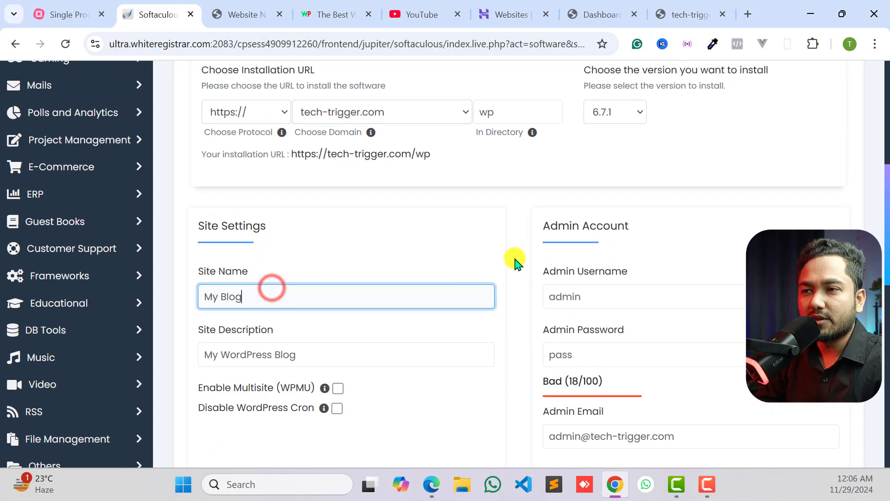
click(599, 162)
click(591, 219)
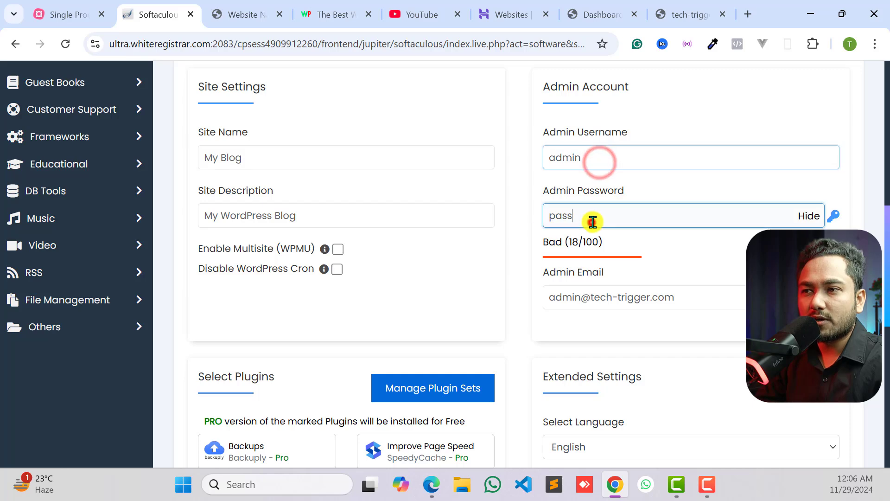
scroll(571, 186, up, 1)
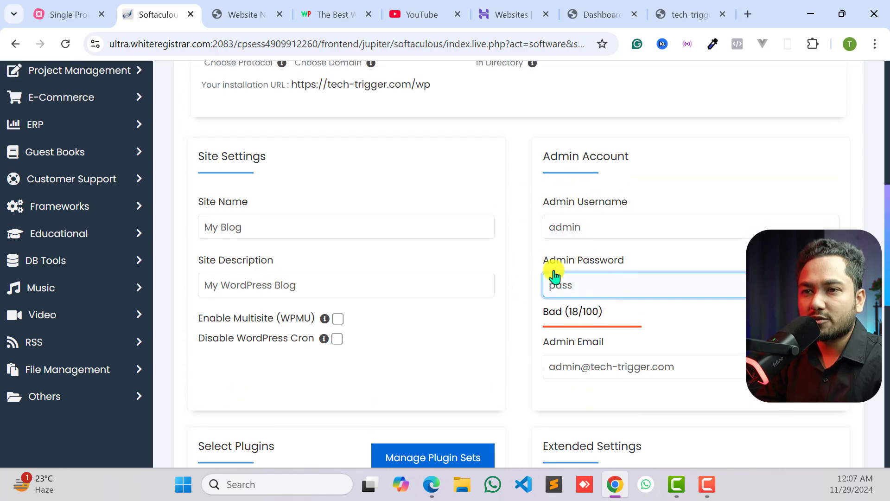
scroll(437, 213, down, 9)
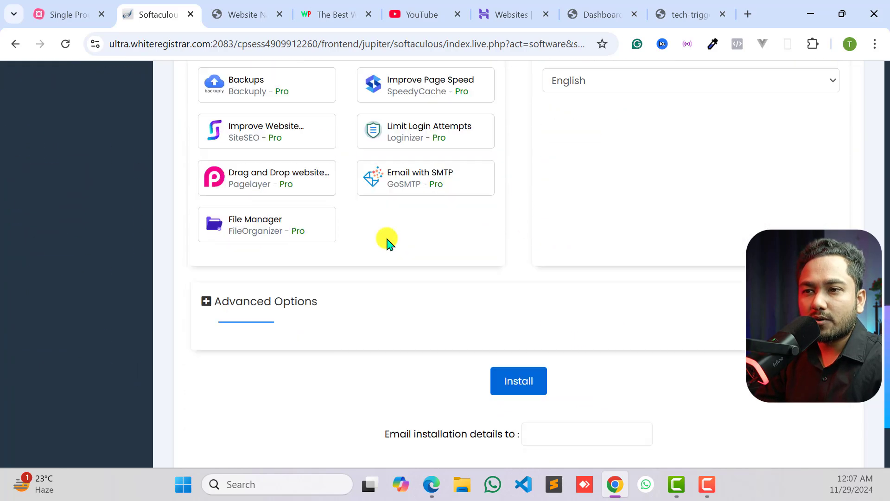
click(518, 269)
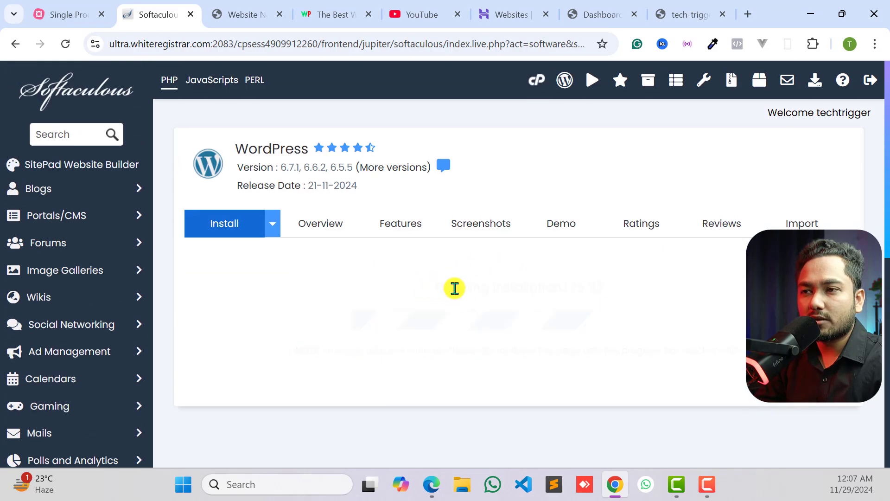
- Review the new installation's site and admin links and the list of installations in WordPress Manager
scroll(522, 276, down, 3)
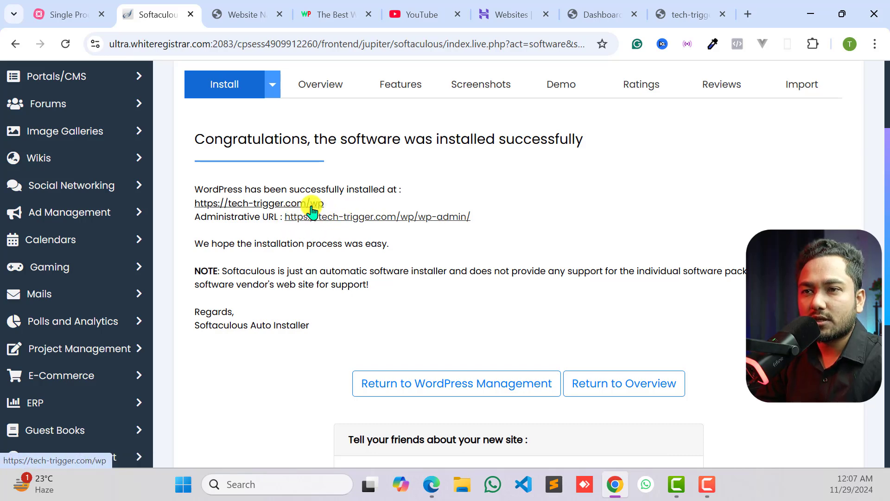
scroll(362, 207, up, 3)
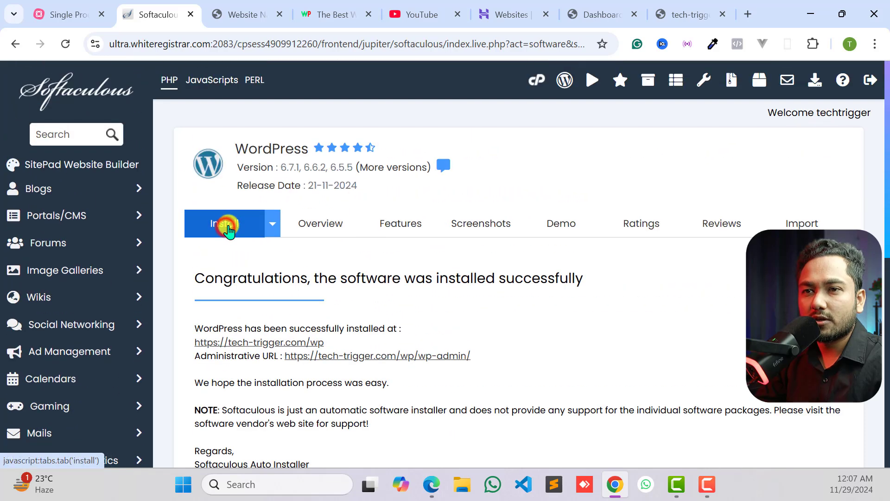
click(225, 225)
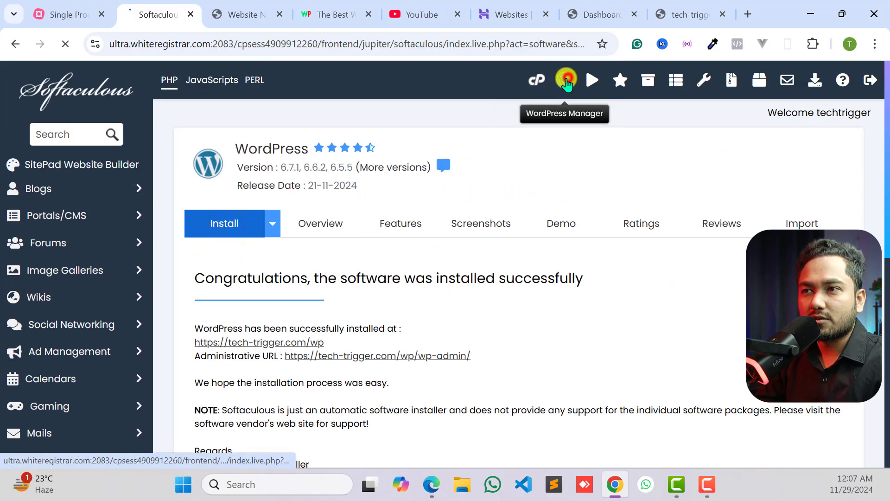
click(564, 80)
scroll(364, 290, down, 6)
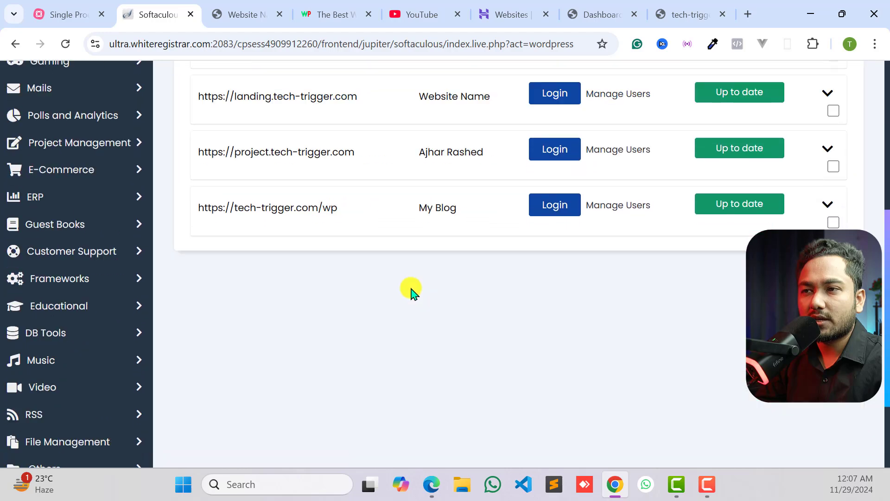
scroll(417, 278, up, 5)
scroll(434, 264, up, 2)
- Start another WordPress installation for tech-trigger.com and clear its directory field to target the root domain
click(282, 309)
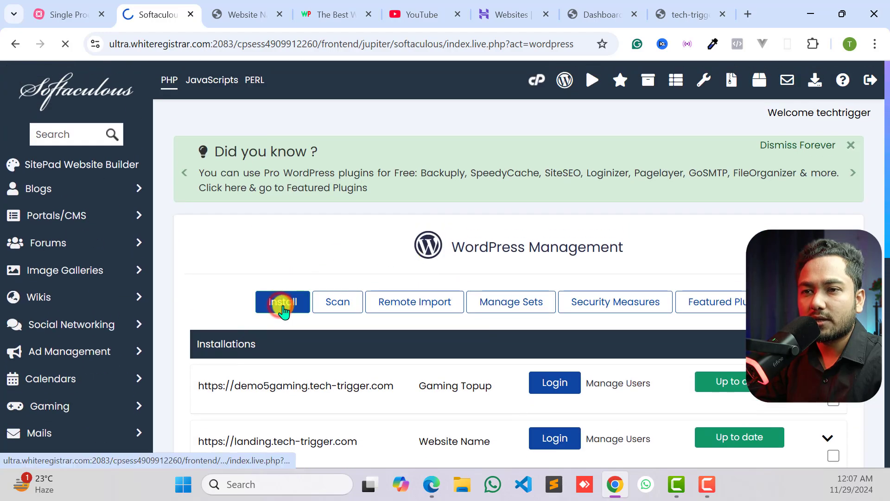
scroll(282, 307, down, 5)
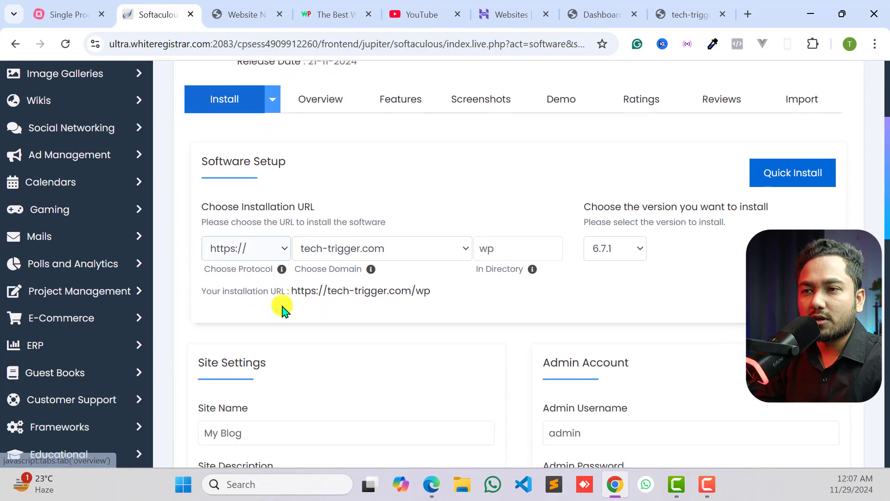
click(514, 235)
double_click(481, 241)
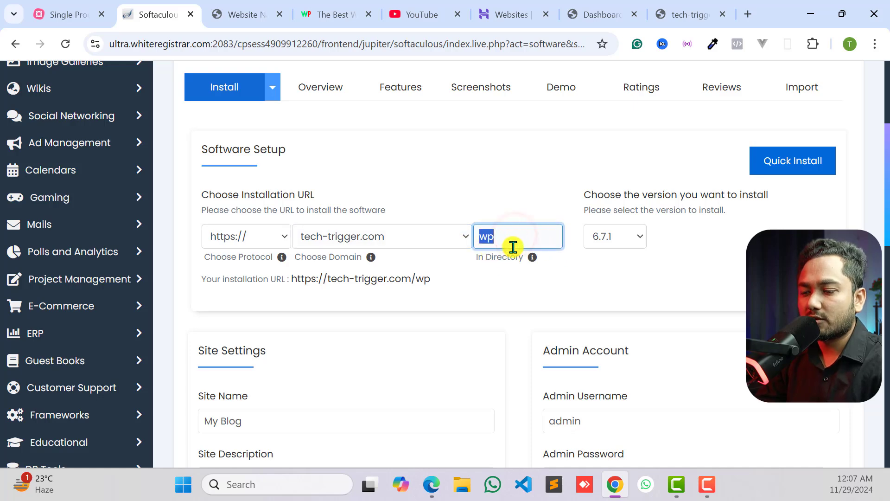
click(488, 163)
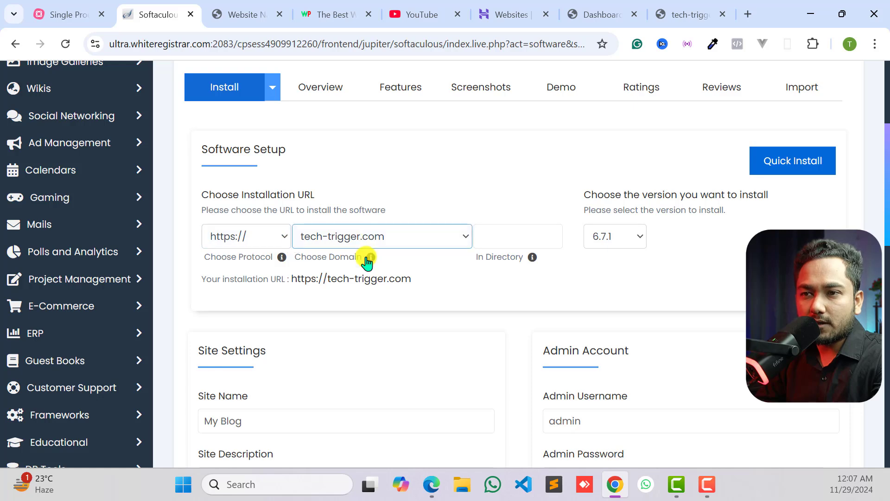
key(Tab)
drag(292, 278, 413, 285)
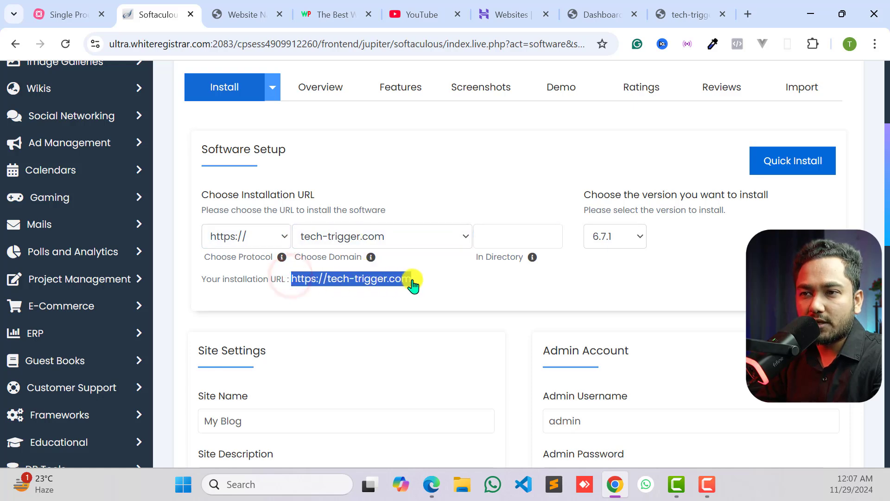
click(515, 238)
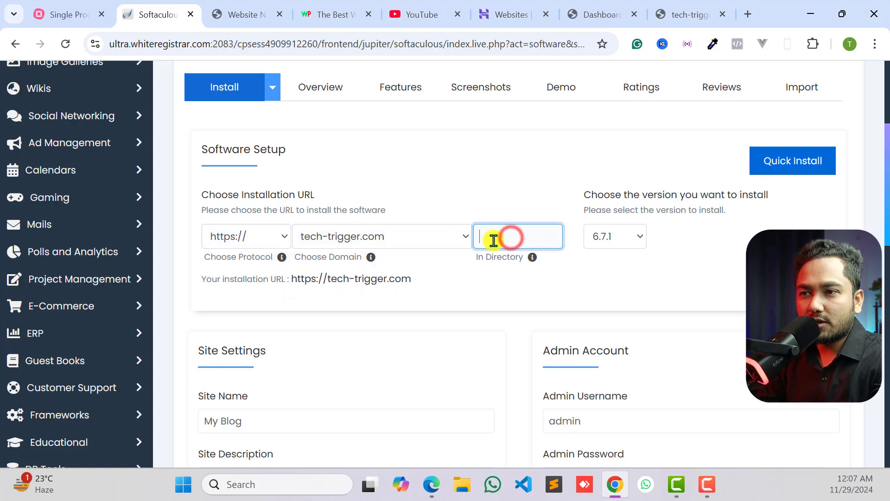
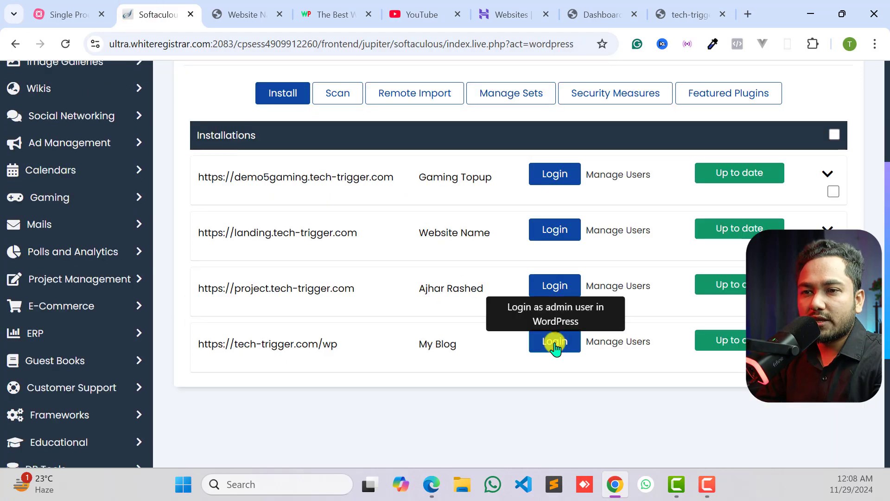
- Close the Softaculous page and view the tech-trigger-tutorial.com dashboard and front page
click(190, 14)
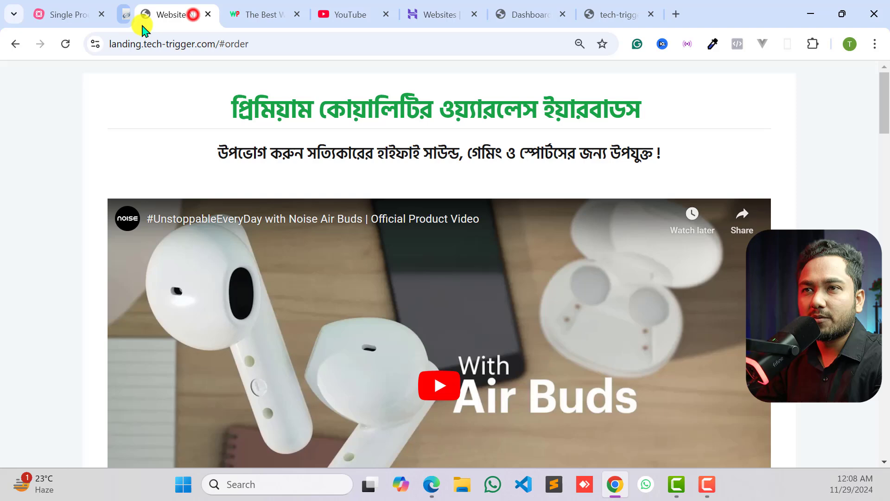
click(594, 14)
click(501, 12)
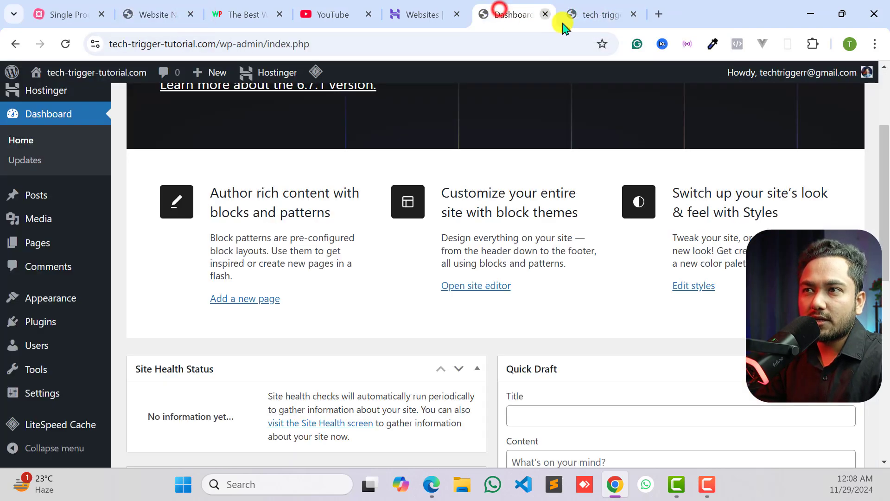
click(597, 15)
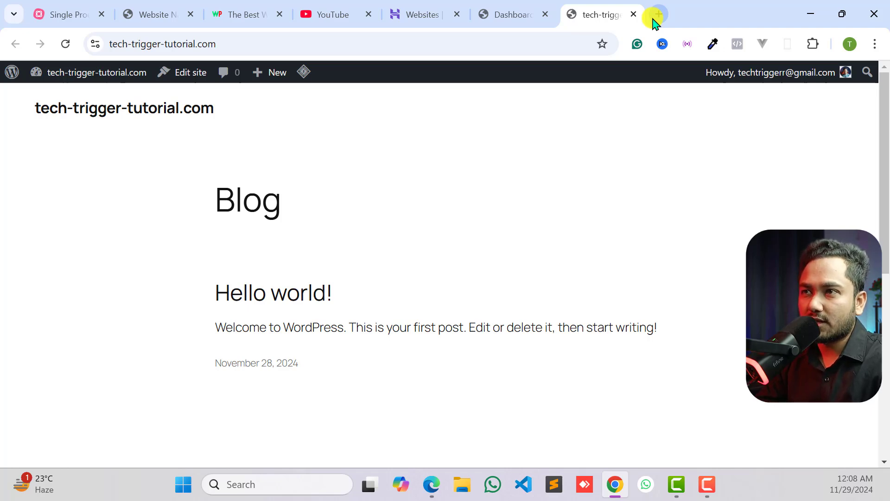
- Search the web for "wp local" on a new page and open the Local website at localwp.com
click(654, 19)
text(w)
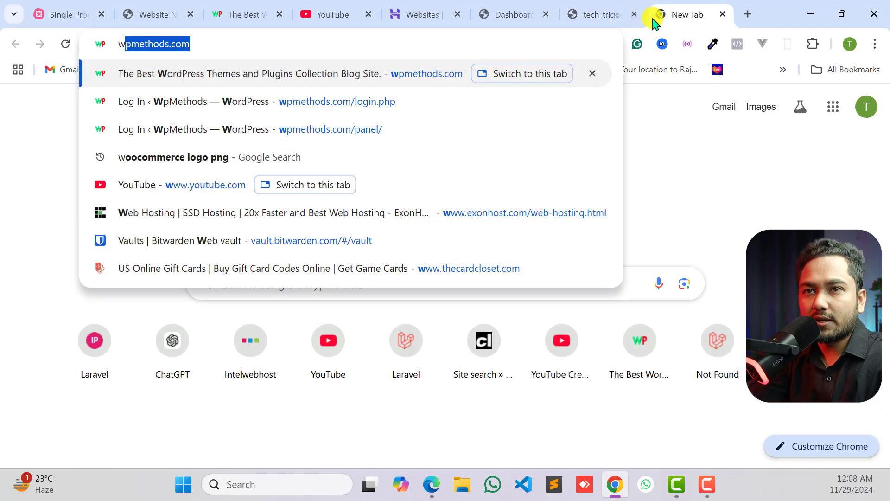
text(p local)
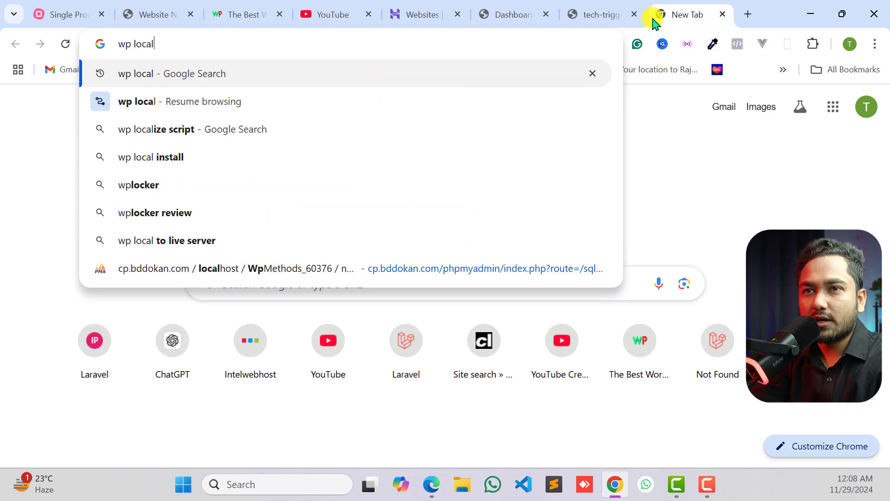
key(Return)
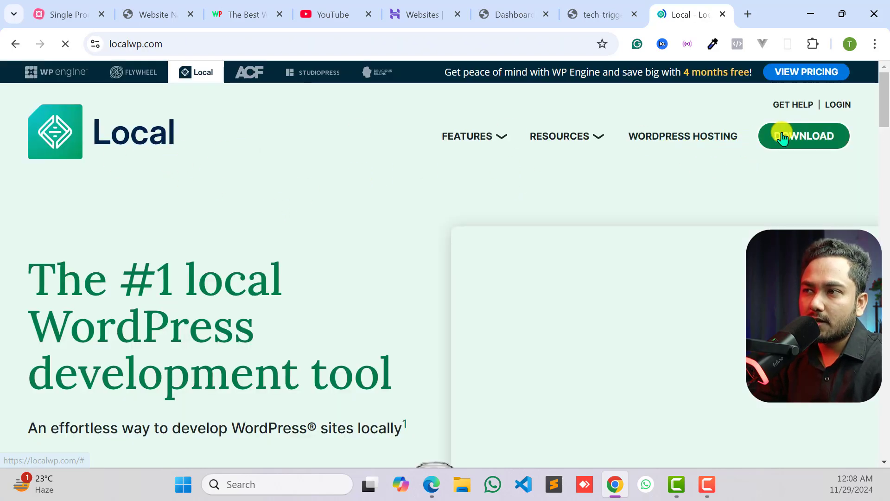
- Open the Local download form, choose Windows as the platform, and fill in the saved name and Independent Freelancer/Consultant organization type
click(807, 137)
scroll(482, 262, down, 3)
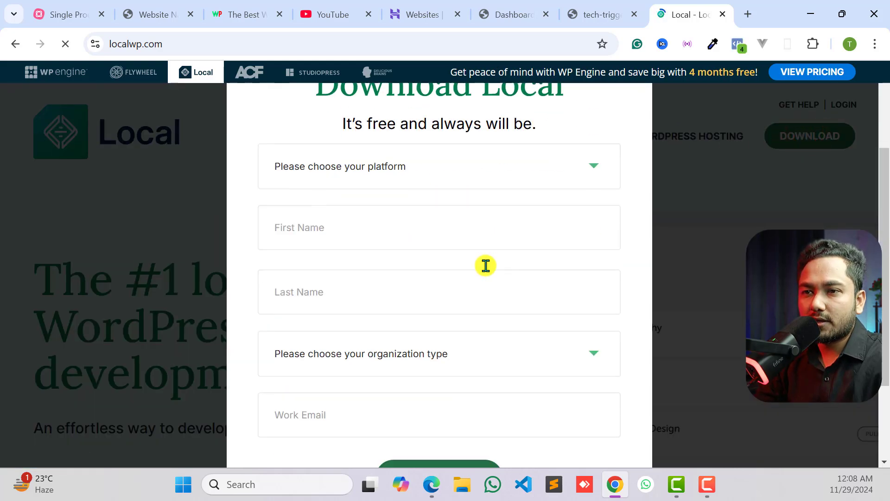
click(365, 175)
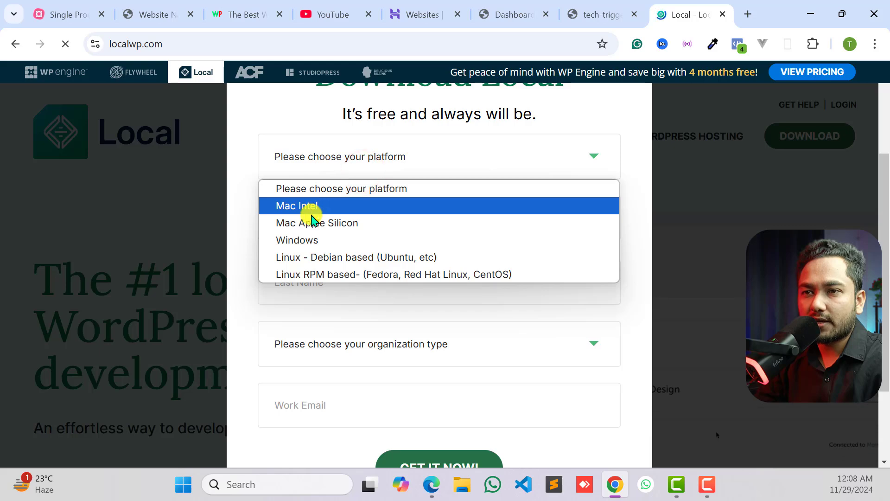
click(306, 240)
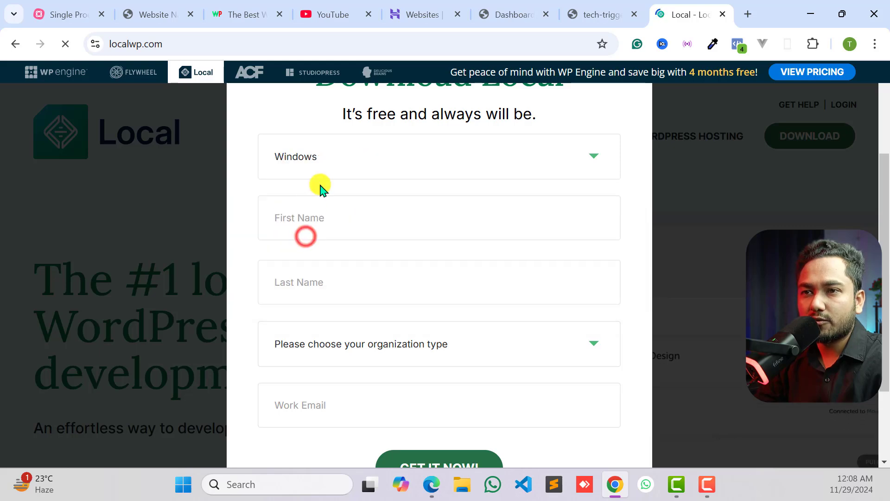
scroll(306, 211, down, 1)
click(325, 143)
click(366, 195)
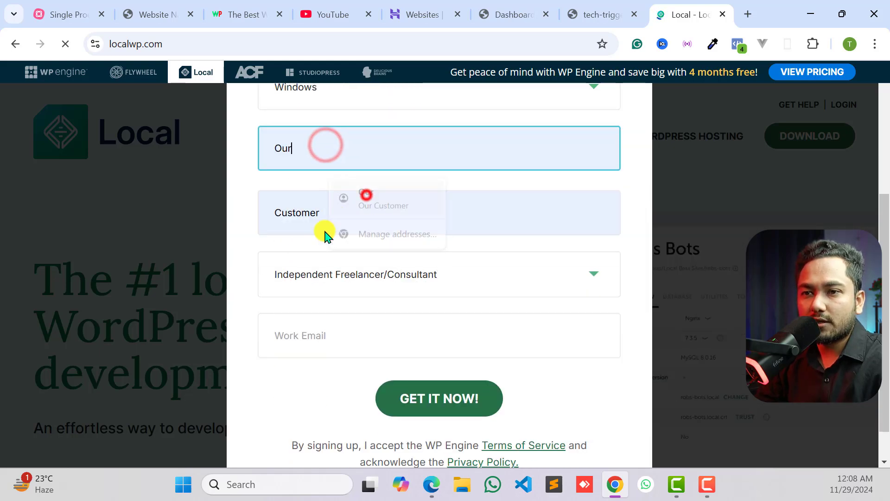
- Fill in the work email and submit the form to download Local, and launch the downloaded installer
scroll(335, 244, down, 1)
click(351, 290)
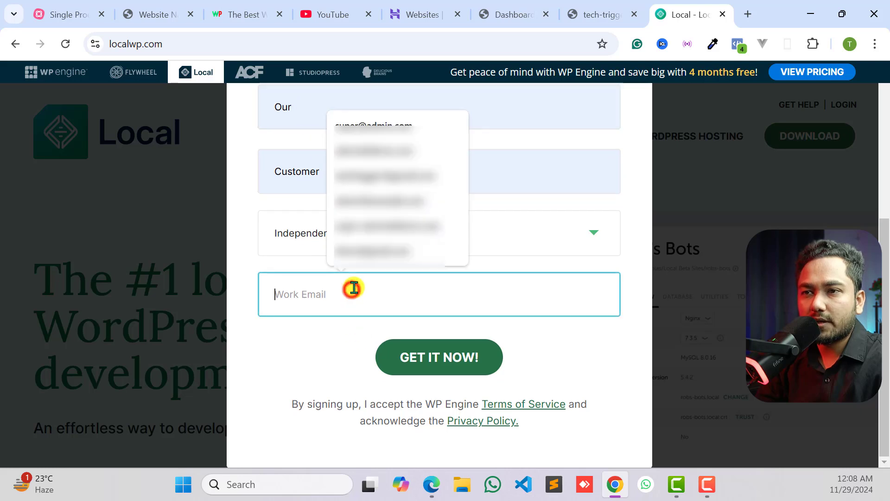
click(370, 176)
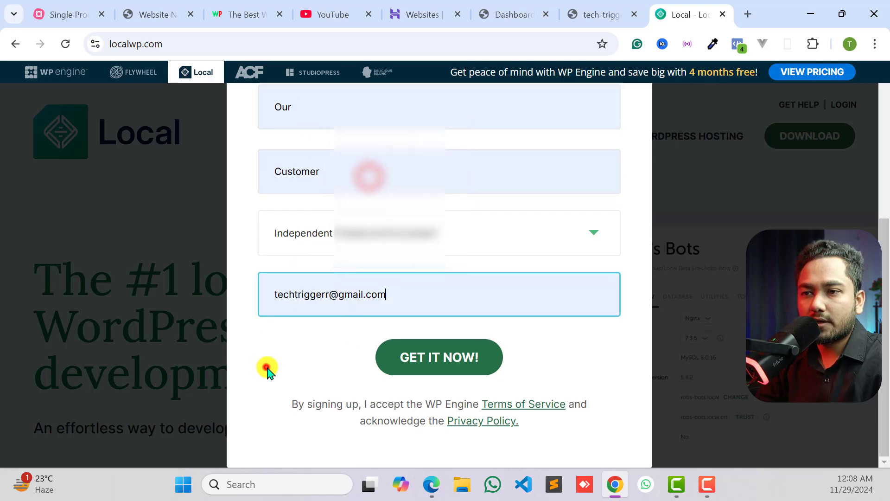
click(264, 368)
click(441, 359)
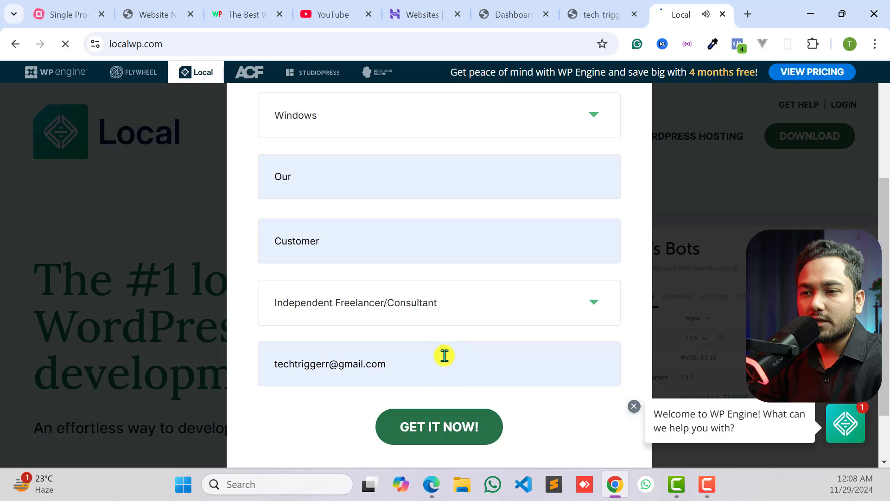
click(439, 427)
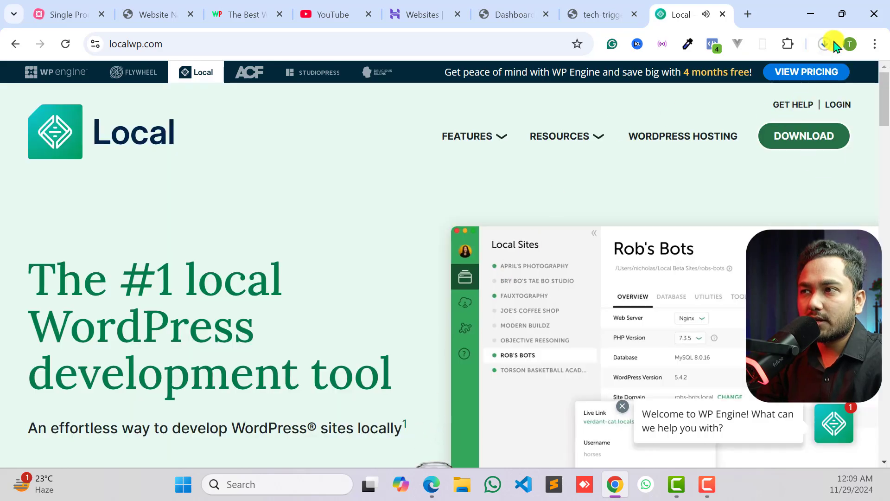
click(833, 43)
click(688, 121)
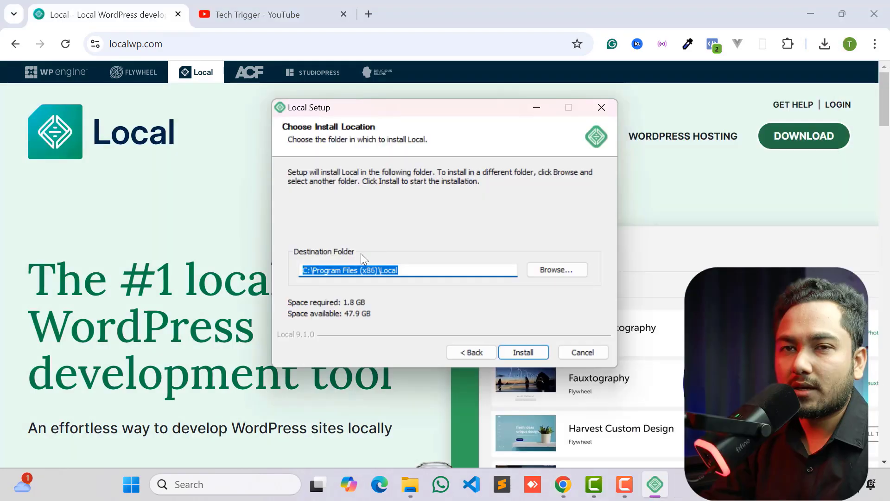
- Create a "wp local" folder on the Storage (D:) drive and set it as Local's destination folder
click(306, 270)
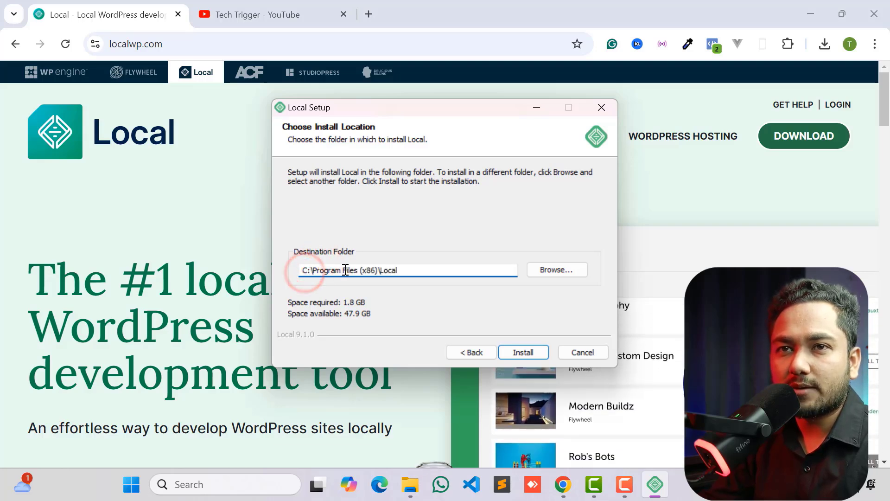
click(554, 272)
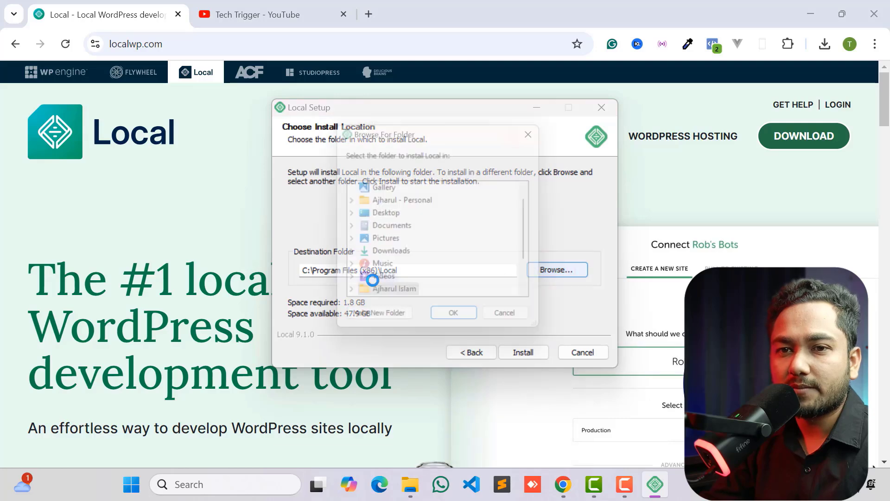
scroll(398, 250, down, 2)
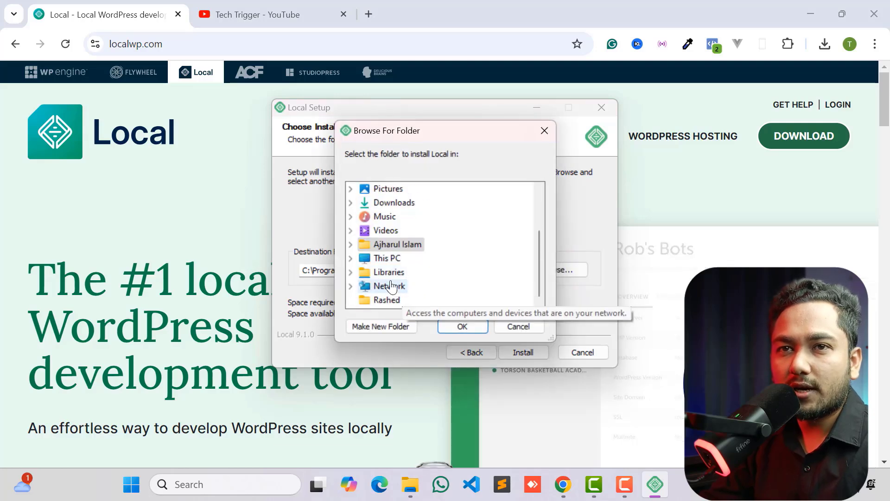
click(351, 260)
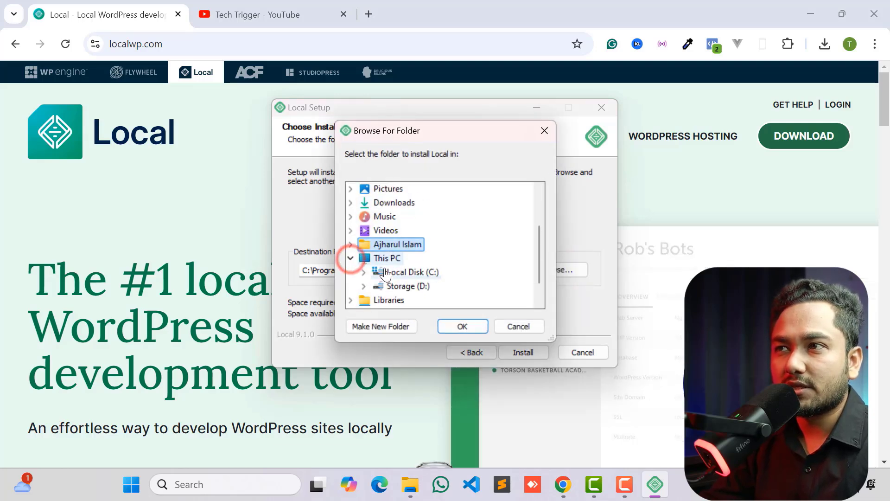
scroll(371, 269, down, 1)
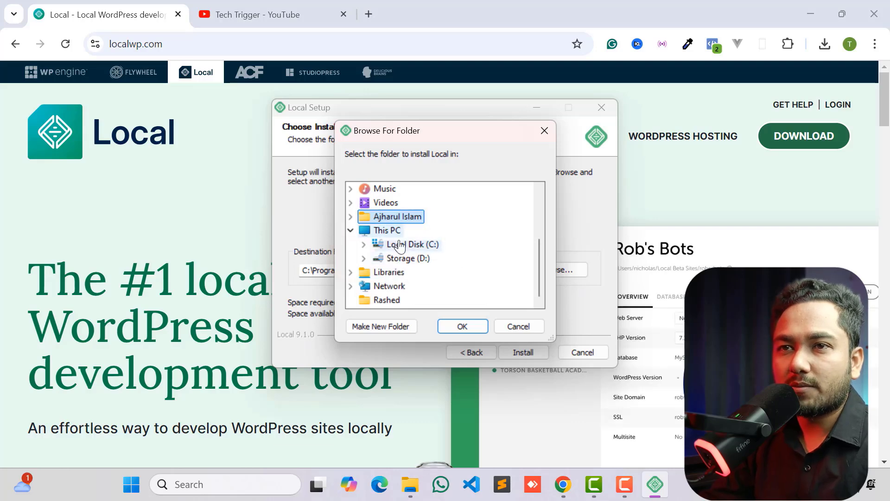
double_click(398, 259)
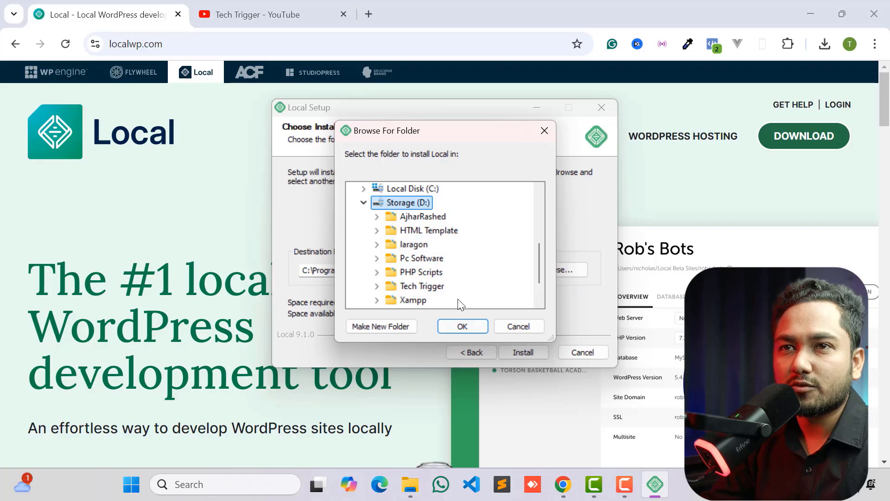
click(372, 326)
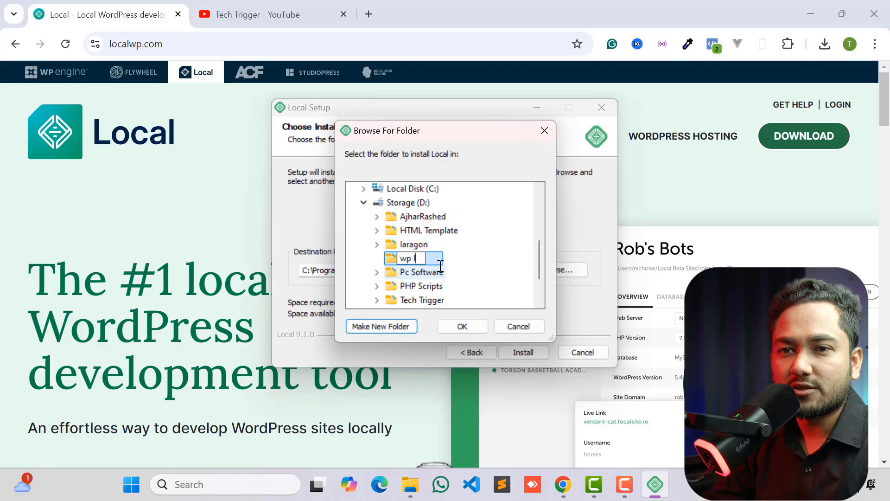
key(Return)
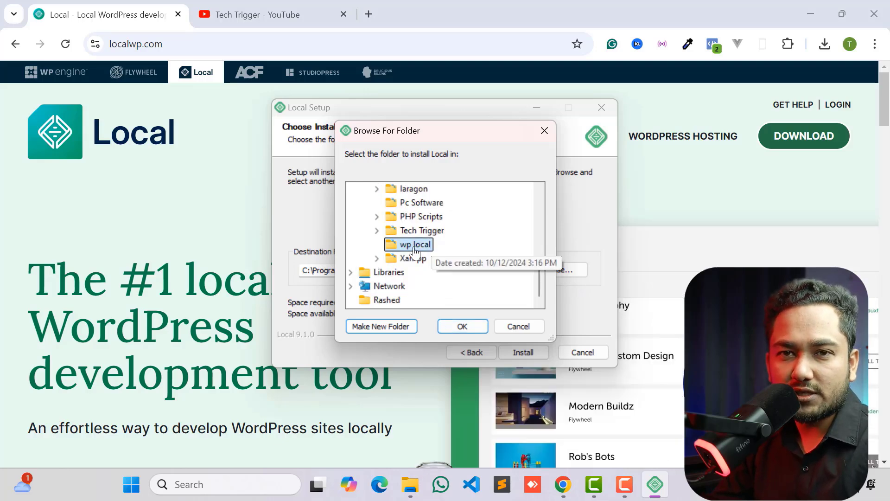
click(459, 325)
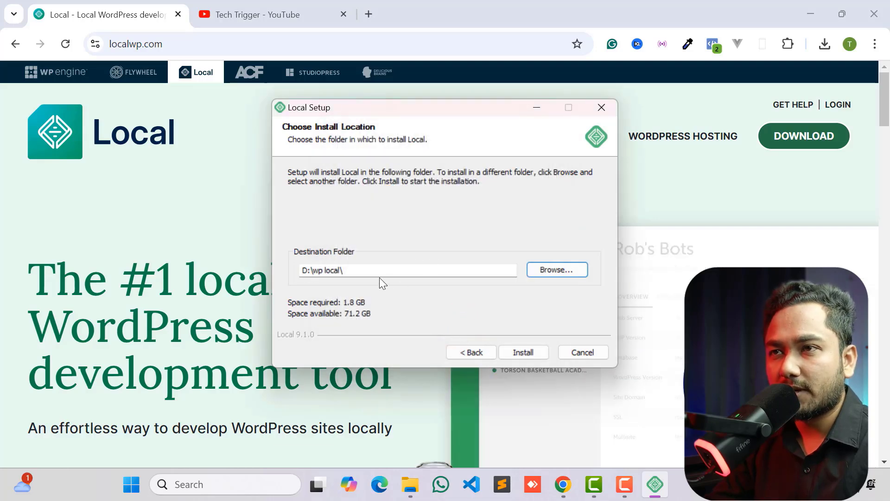
- Install Local in the chosen folder and finish the setup with Run Local turned off
click(519, 353)
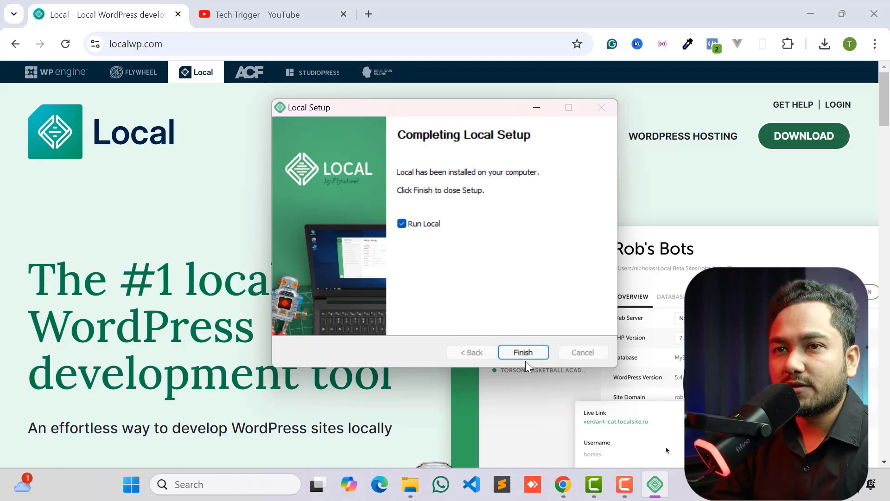
click(415, 228)
click(524, 353)
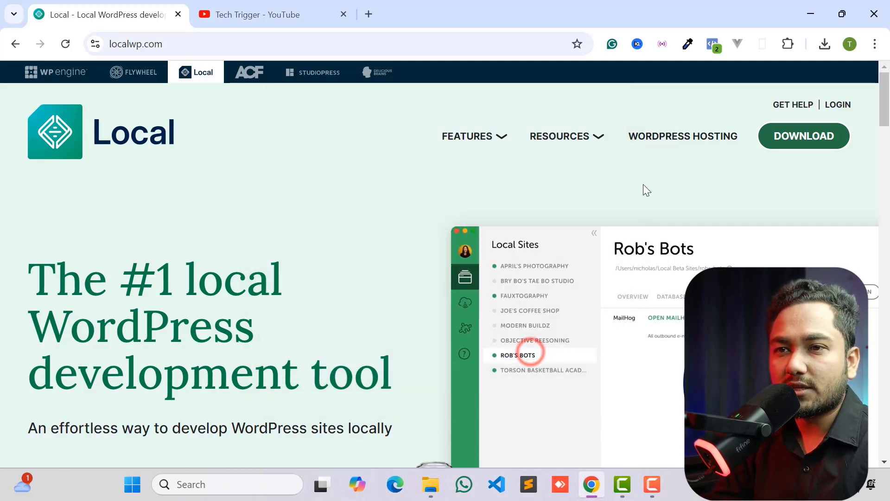
- Minimize the browser, open the D:\wp local folder in File Explorer, and launch the Local application
double_click(806, 4)
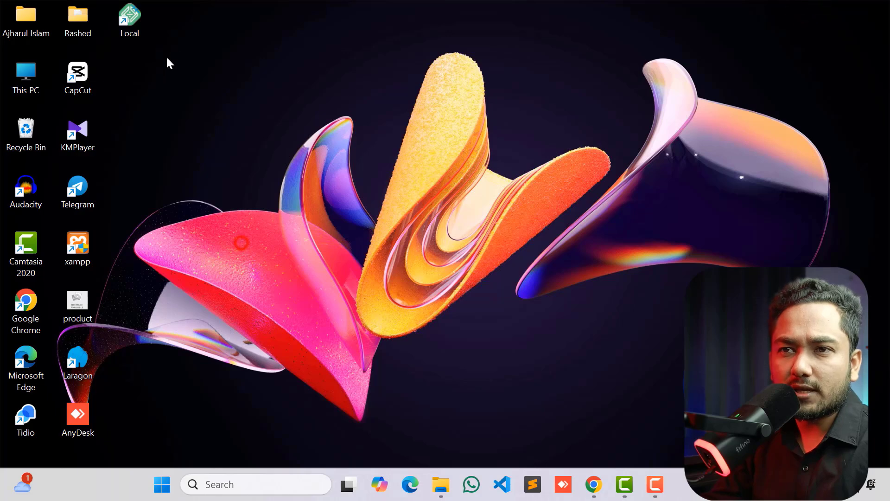
double_click(16, 82)
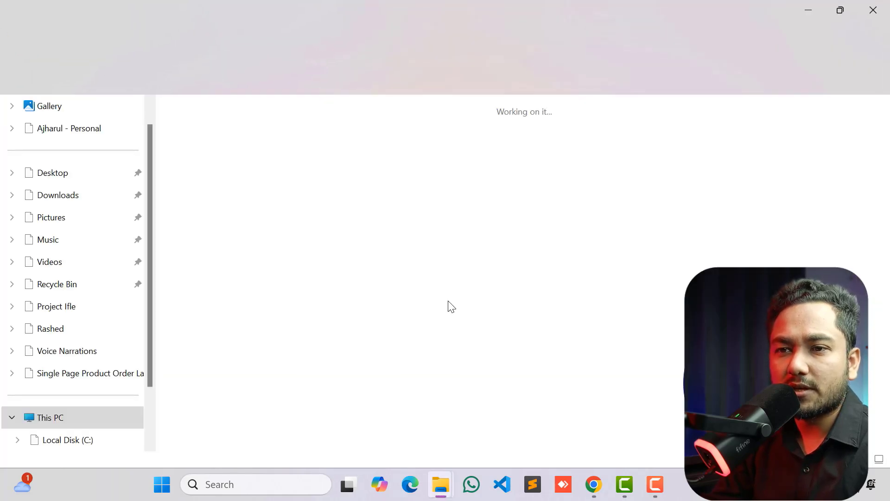
double_click(419, 132)
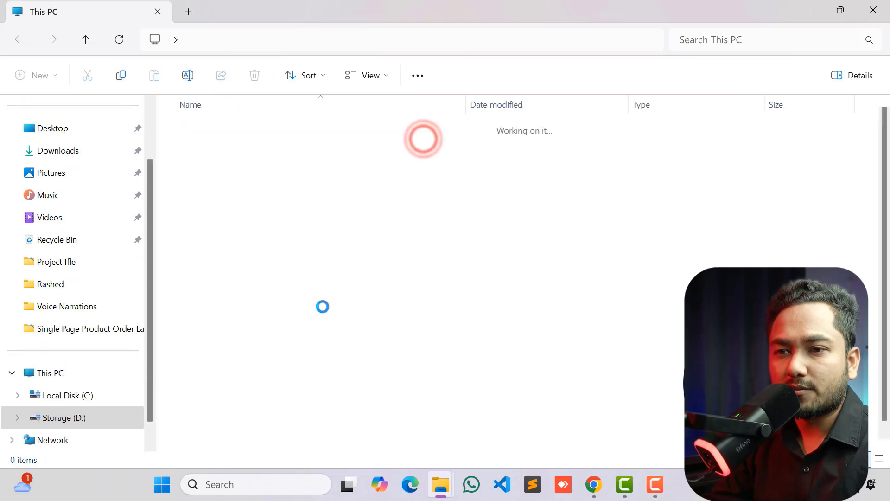
double_click(190, 247)
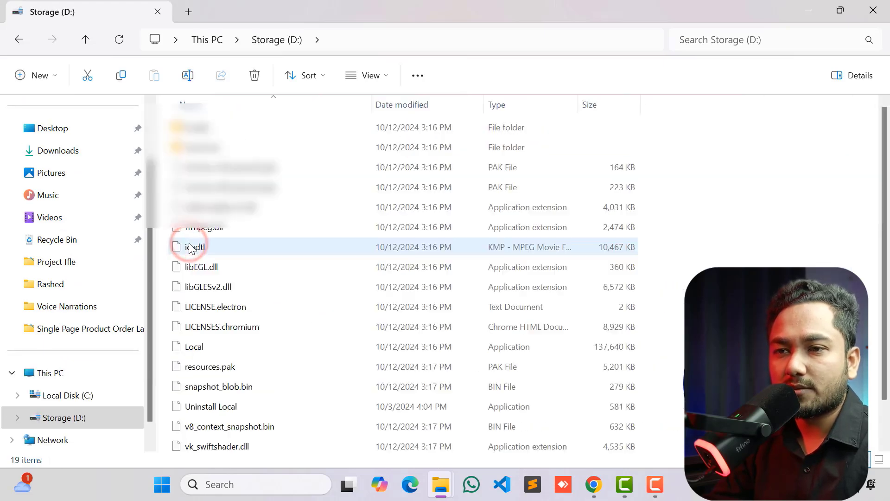
scroll(204, 232, down, 1)
click(201, 303)
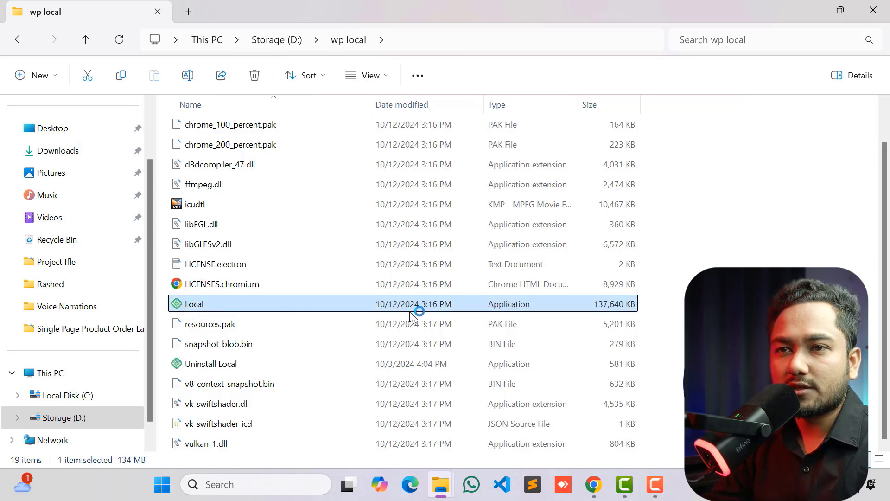
scroll(412, 313, up, 1)
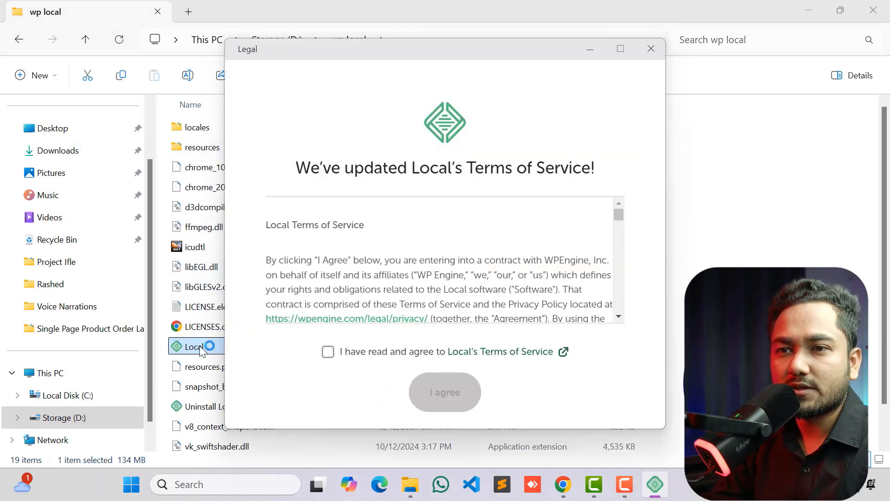
- Agree to Local's Terms of Service and continue to its welcome screen
click(329, 352)
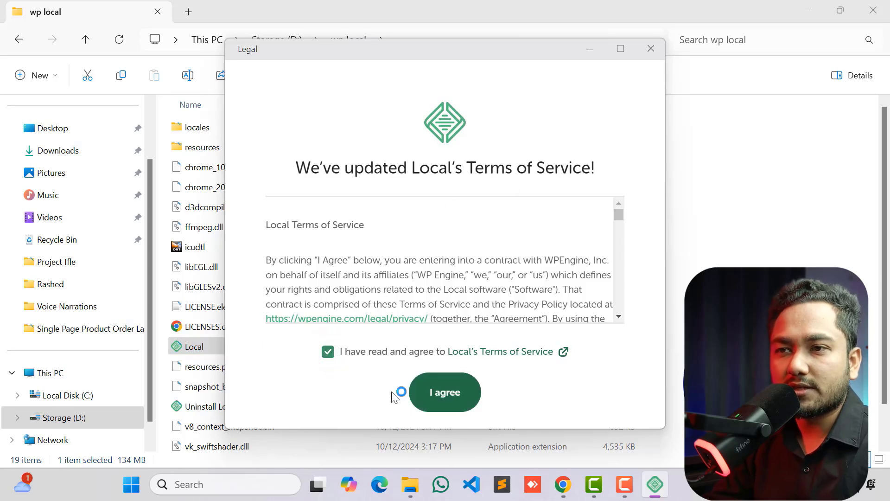
click(451, 392)
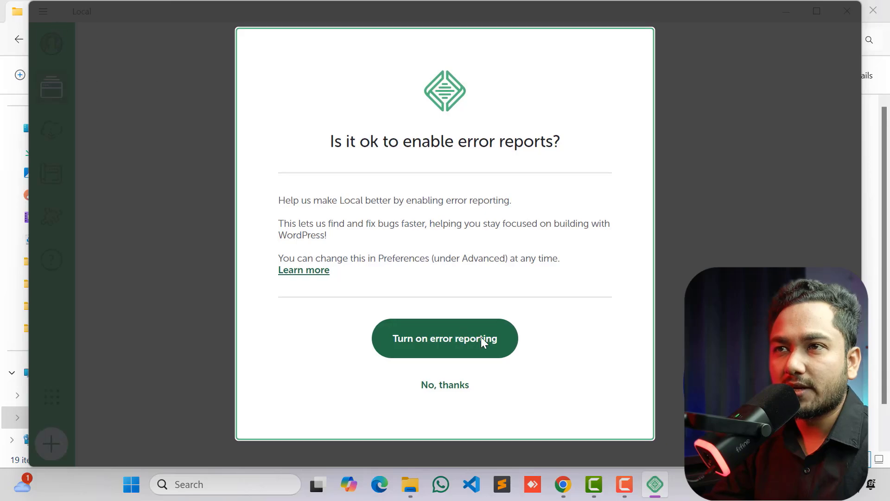
click(480, 337)
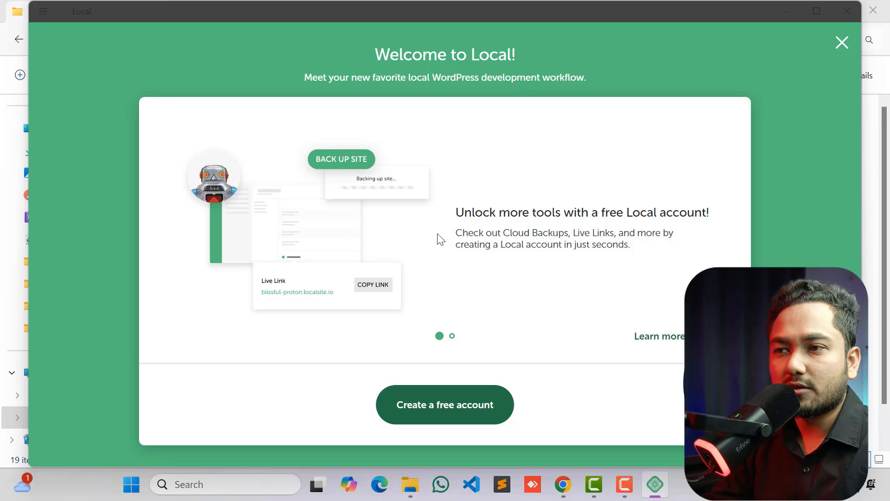
- Create a free Local account in the browser by continuing with Google and approving the sign-in for the existing Google account
click(420, 406)
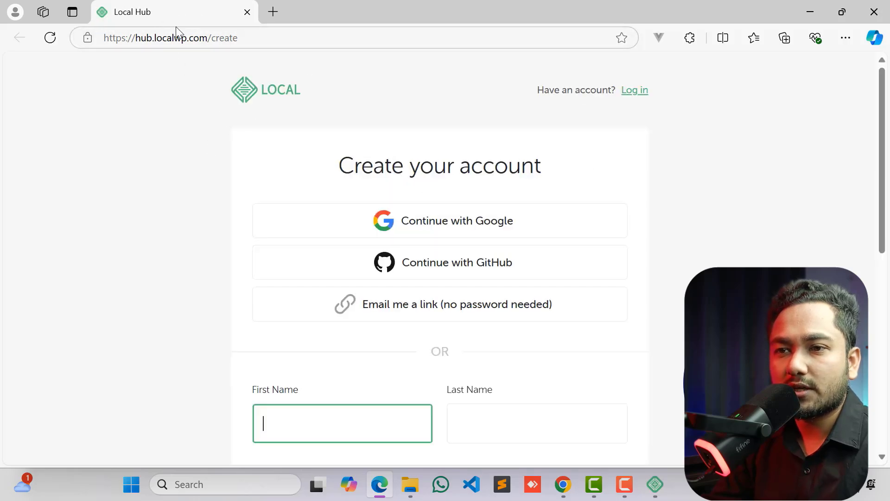
scroll(373, 256, down, 6)
scroll(373, 254, up, 3)
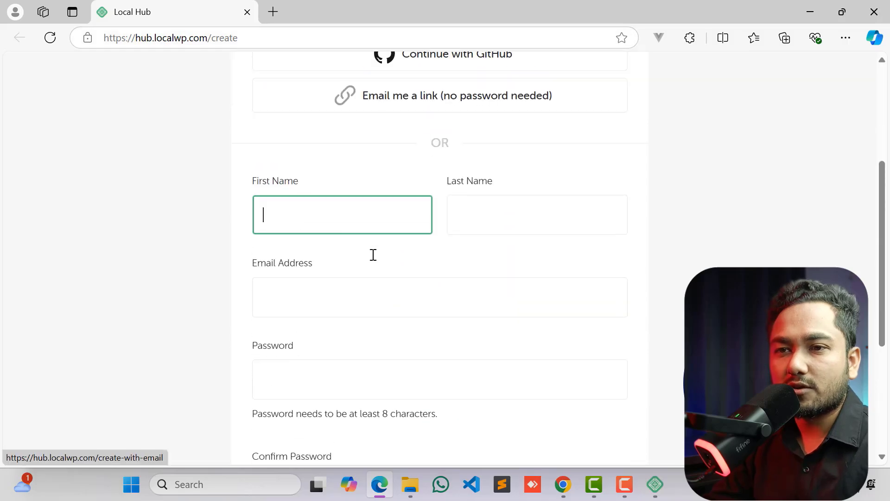
scroll(440, 254, up, 5)
click(422, 222)
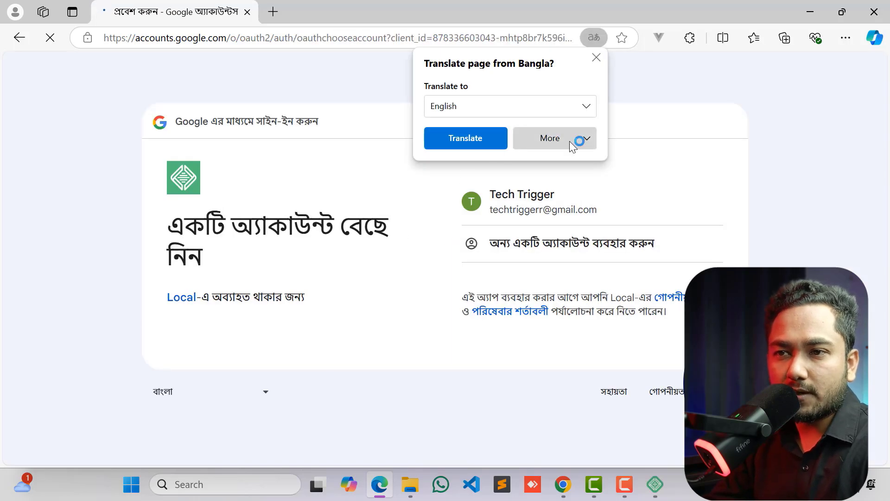
click(596, 57)
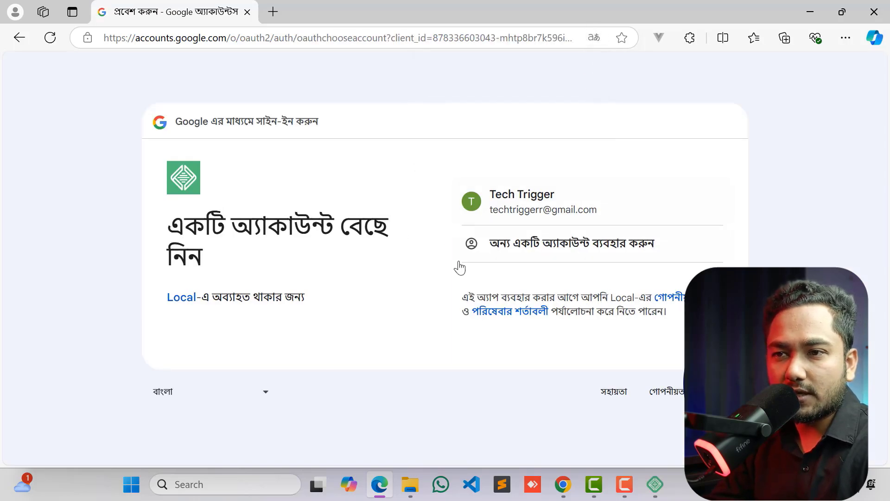
click(527, 194)
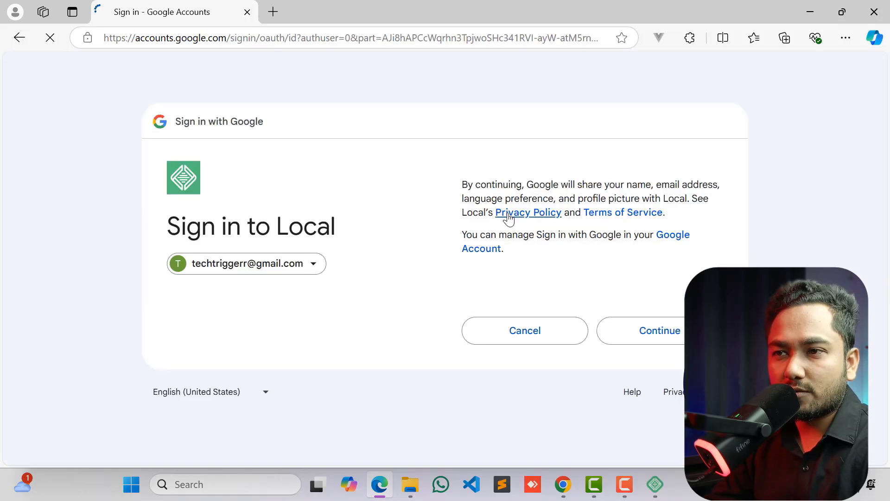
click(641, 331)
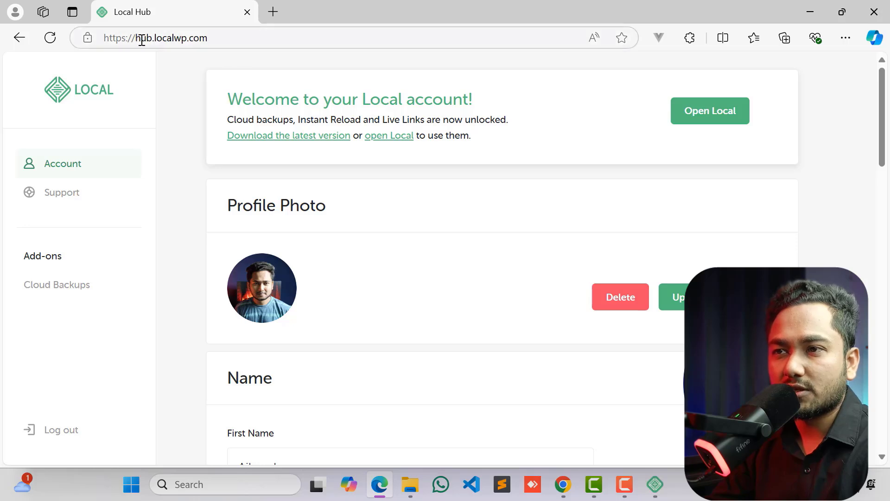
- Open Local from the account page and decline both error reporting and usage reporting
click(709, 112)
click(503, 147)
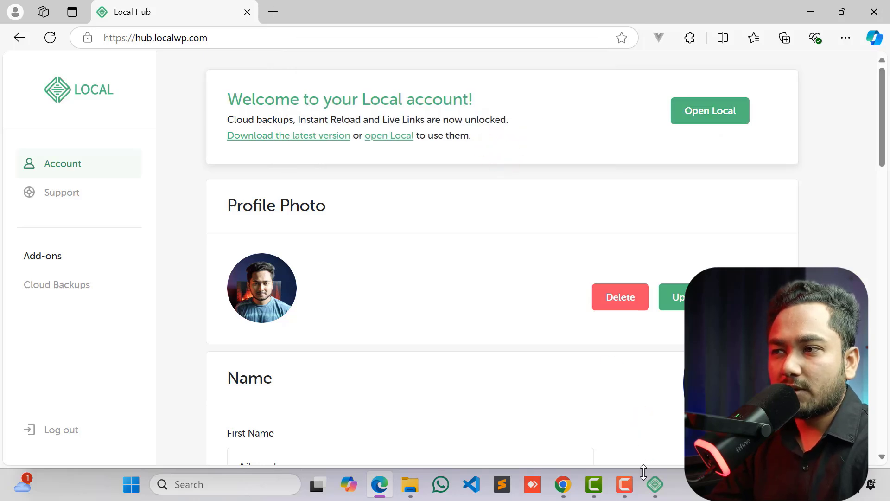
scroll(441, 314, down, 5)
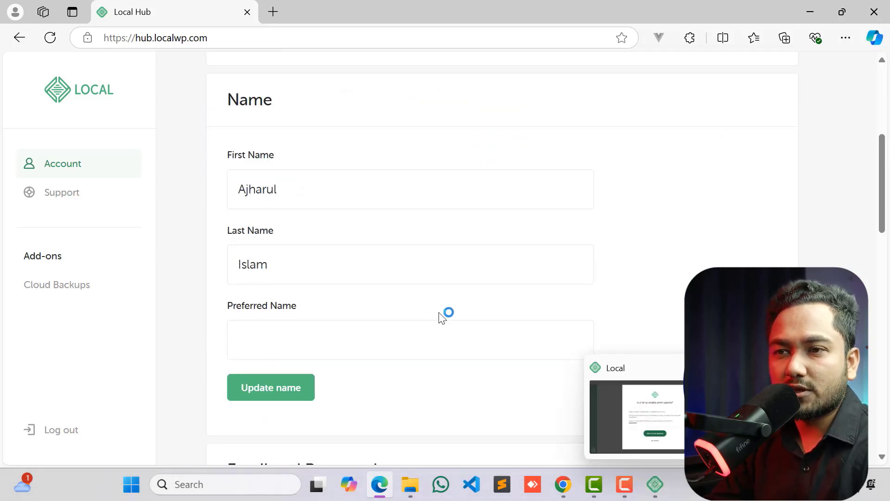
scroll(396, 250, up, 1)
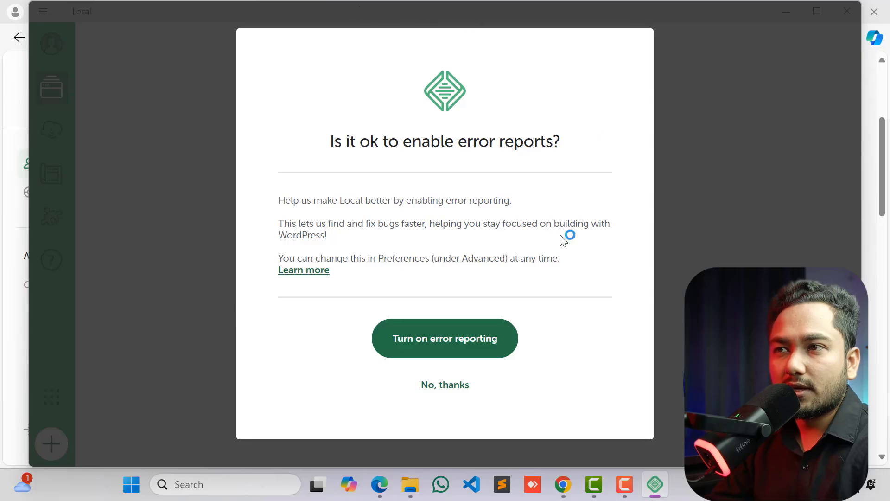
click(436, 391)
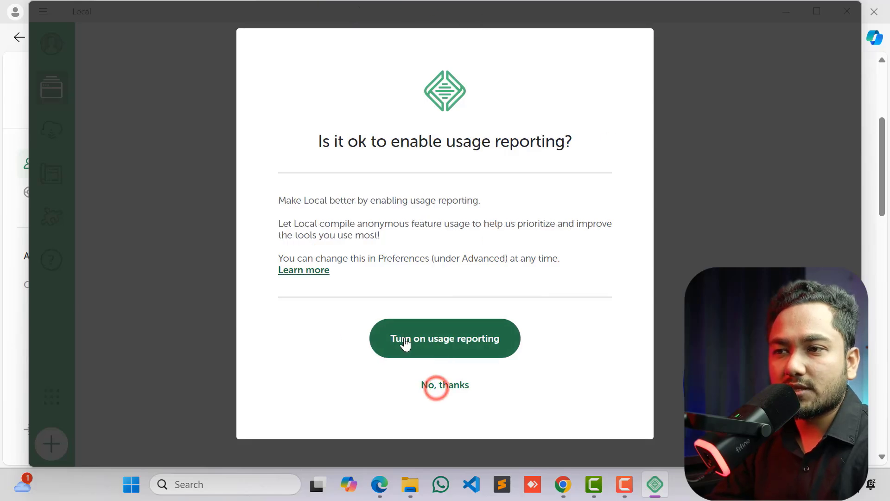
click(444, 387)
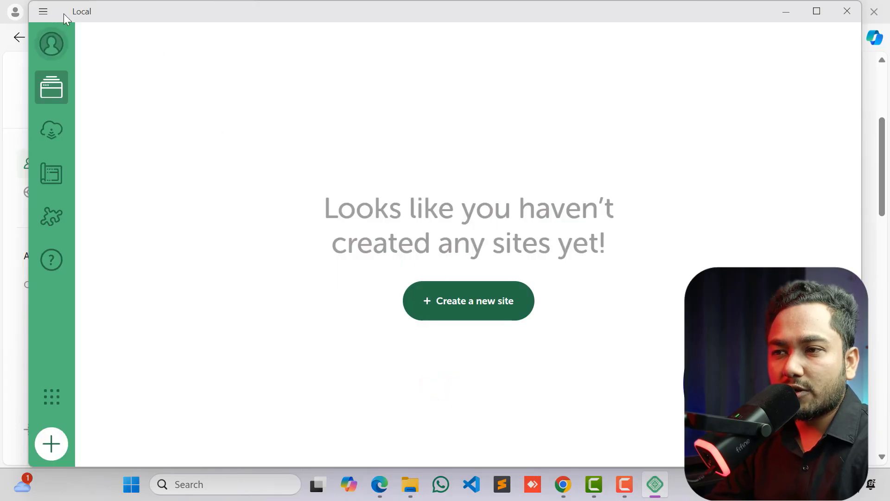
- Log in to Local from the app's account options through the browser and return to the Local app
click(42, 45)
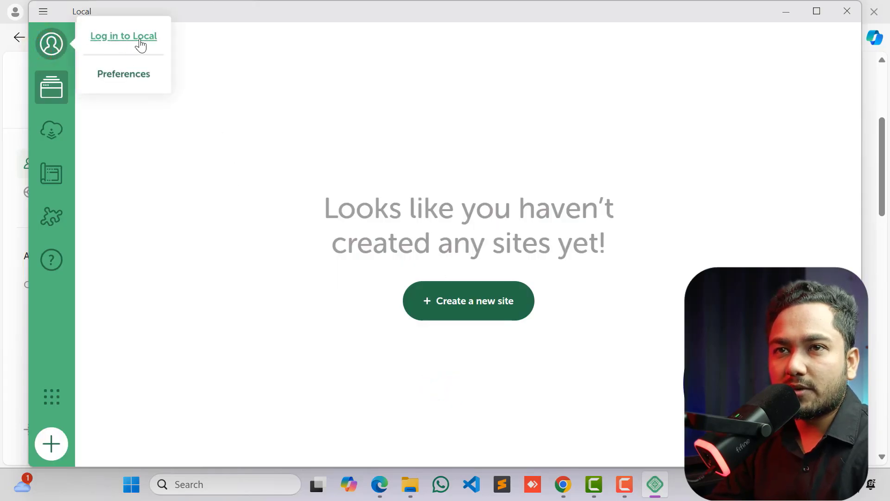
click(123, 37)
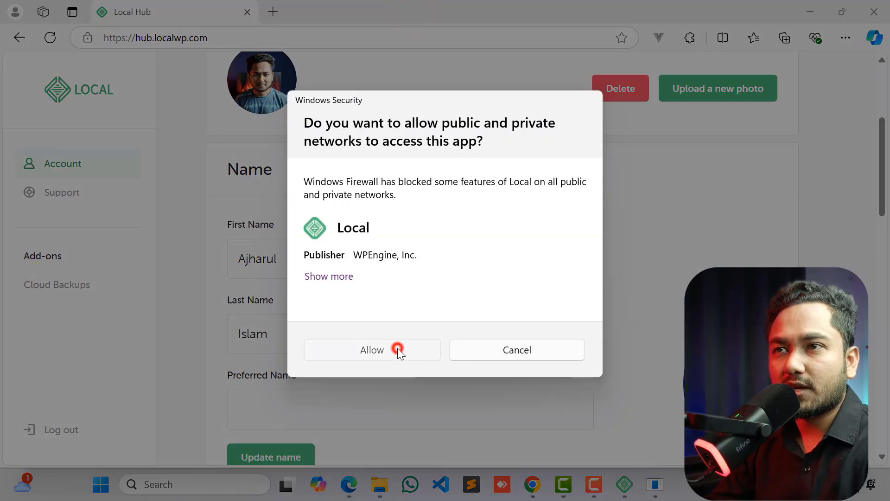
click(398, 351)
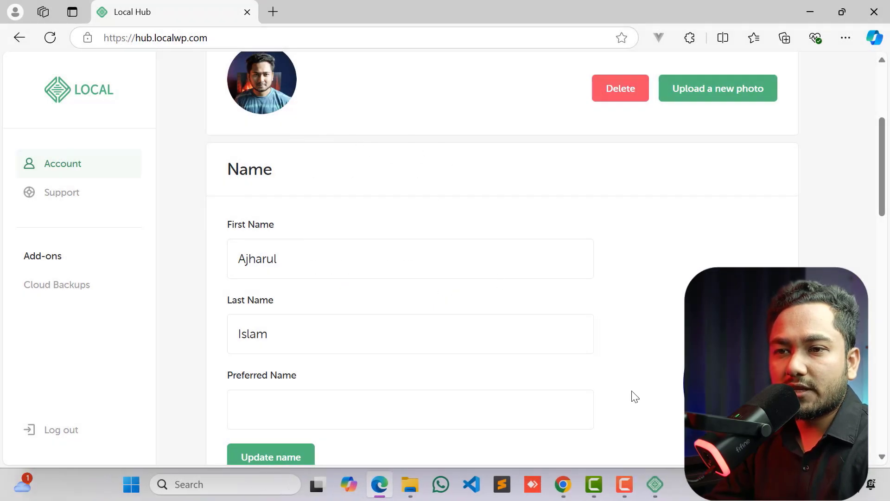
click(644, 481)
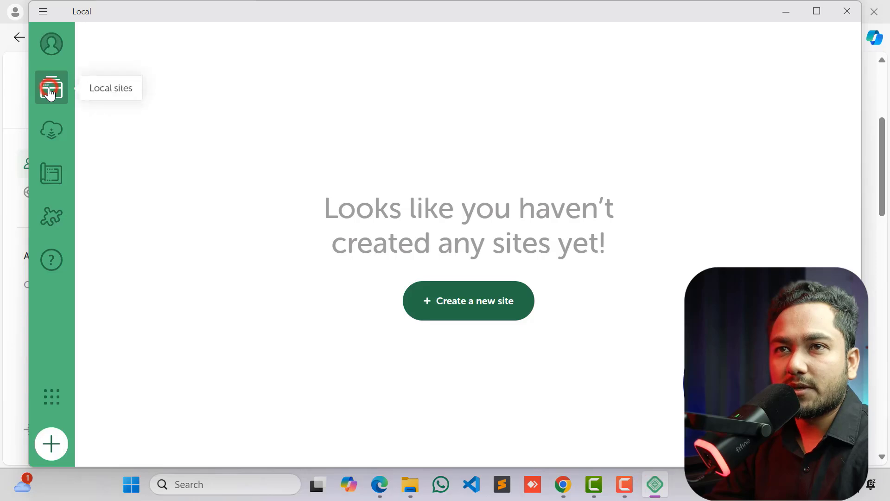
- Start creating a new site in Local and name it "Tech Trigger"
click(453, 300)
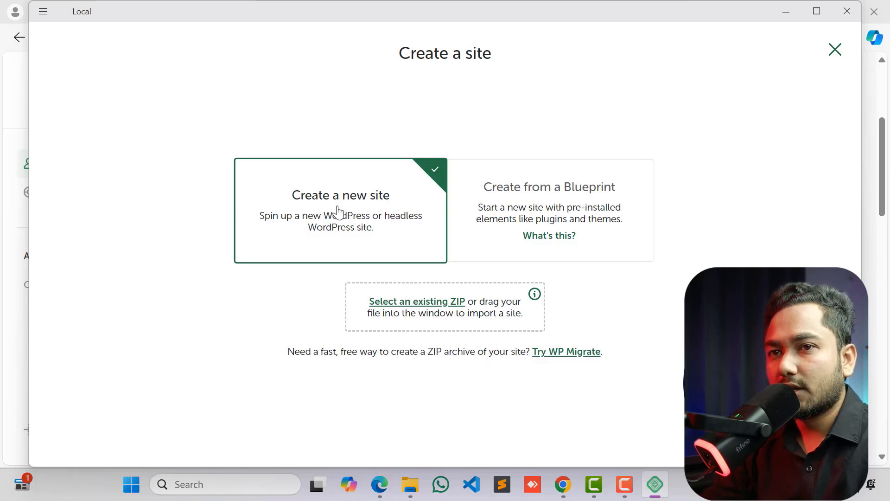
click(318, 193)
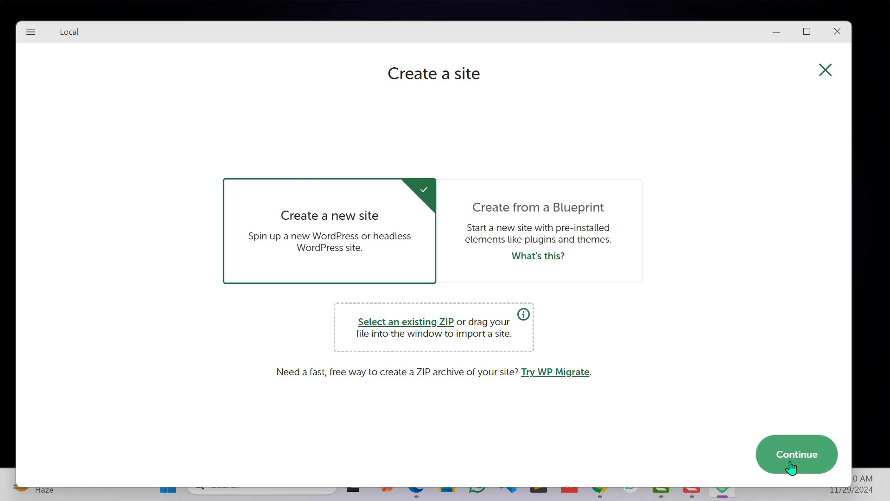
click(792, 457)
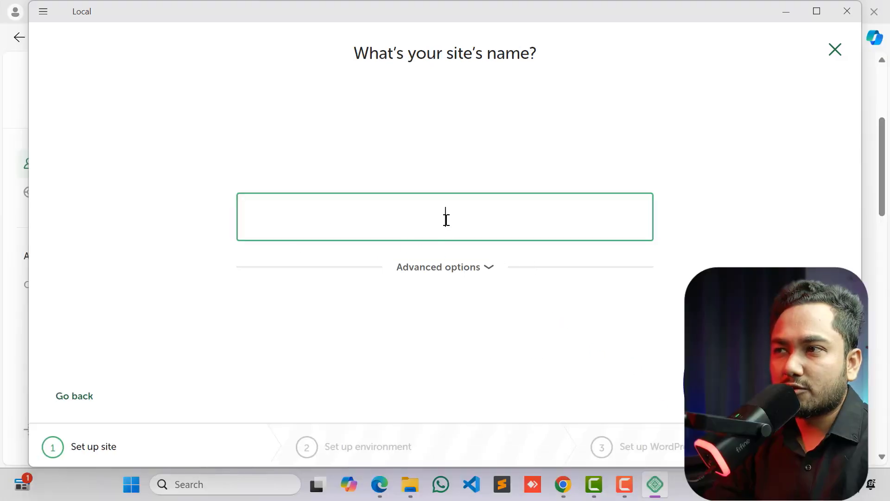
click(443, 222)
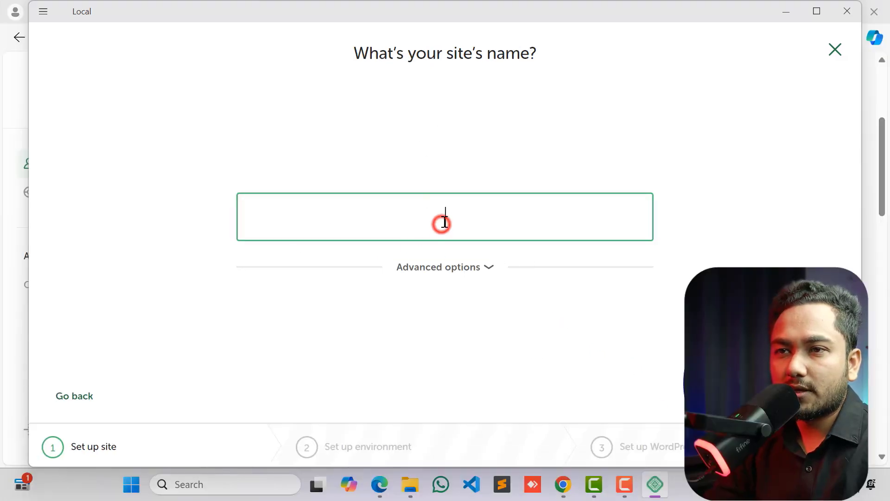
text(Tech Trigger)
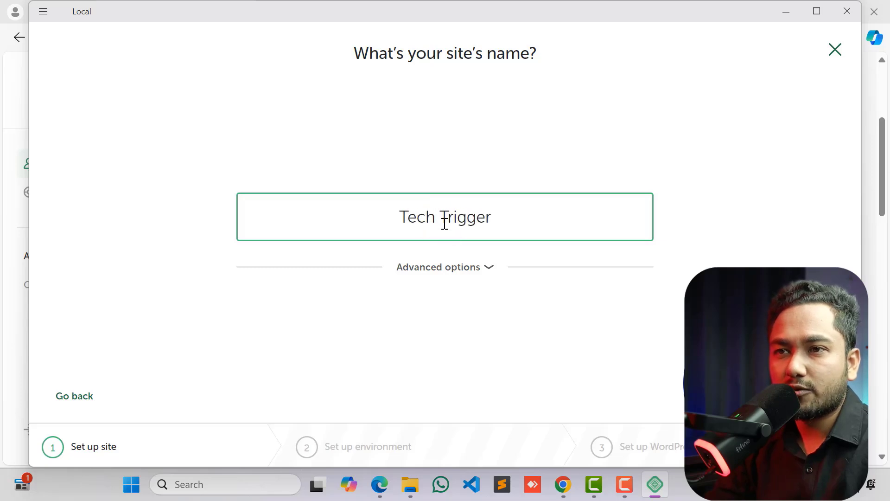
- Expand the advanced site options, keep the tech-trigger.local domain and default path, and continue with the Preferred environment
click(476, 266)
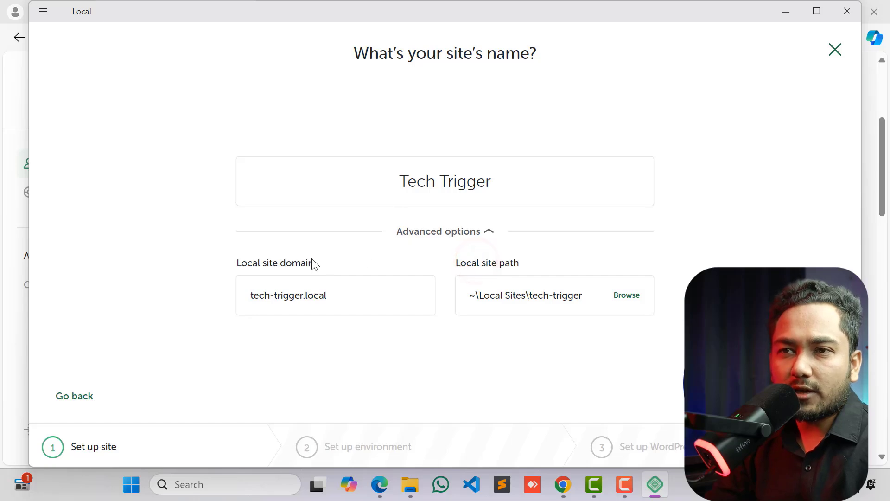
click(348, 294)
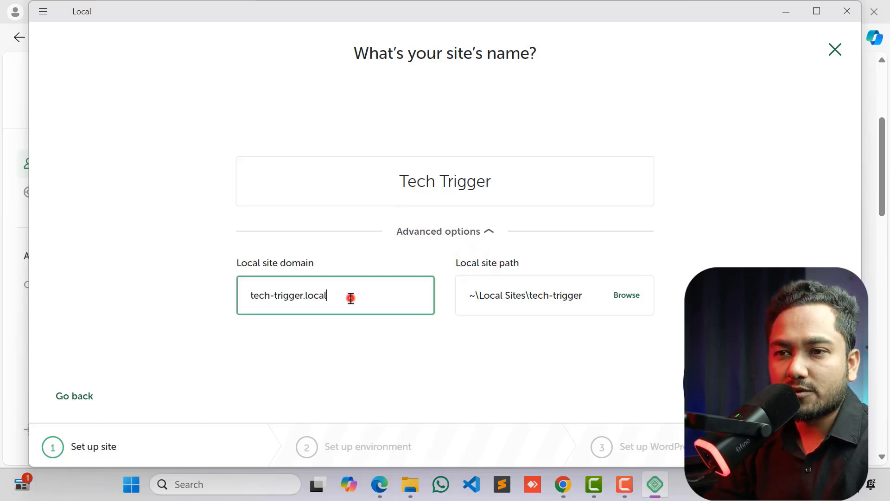
double_click(349, 296)
click(370, 288)
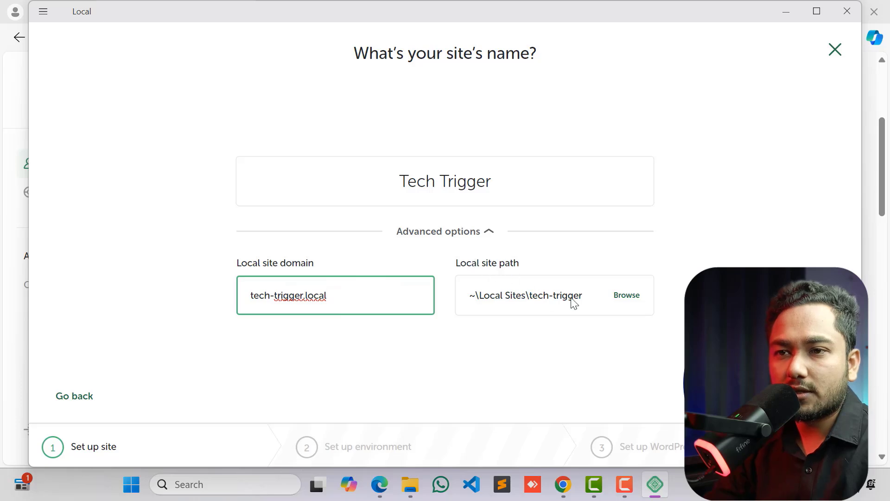
drag(340, 294, 248, 295)
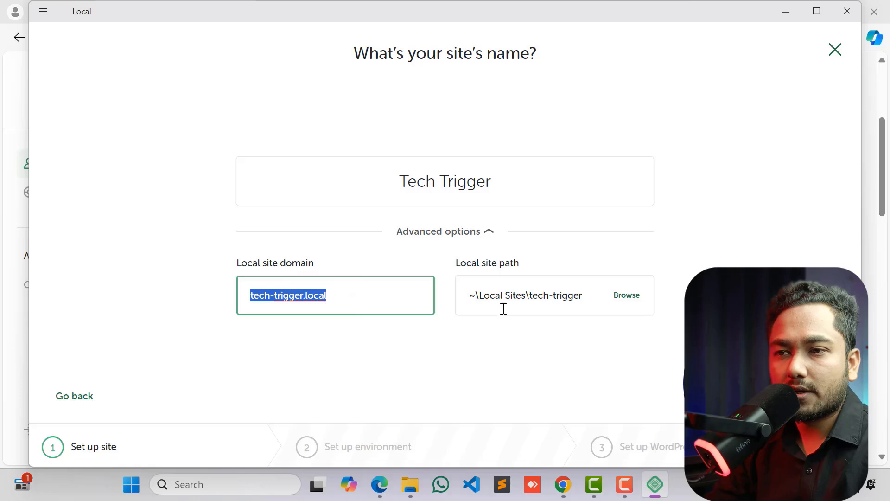
click(328, 333)
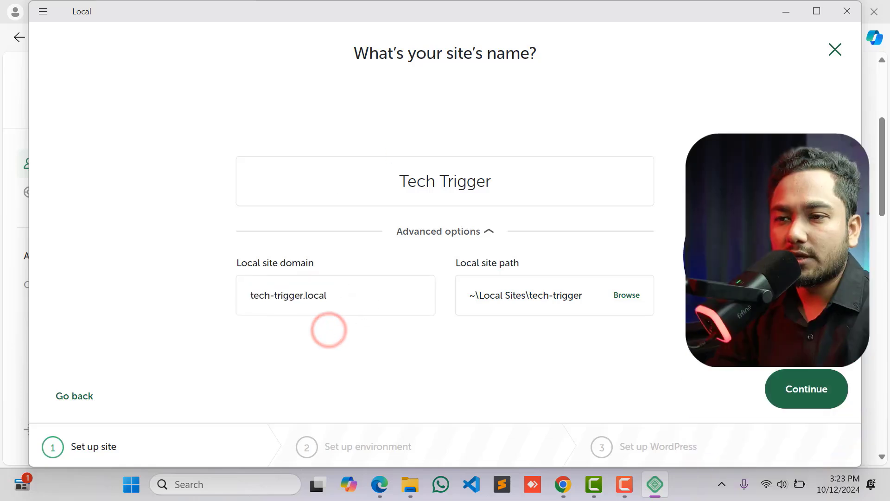
click(788, 386)
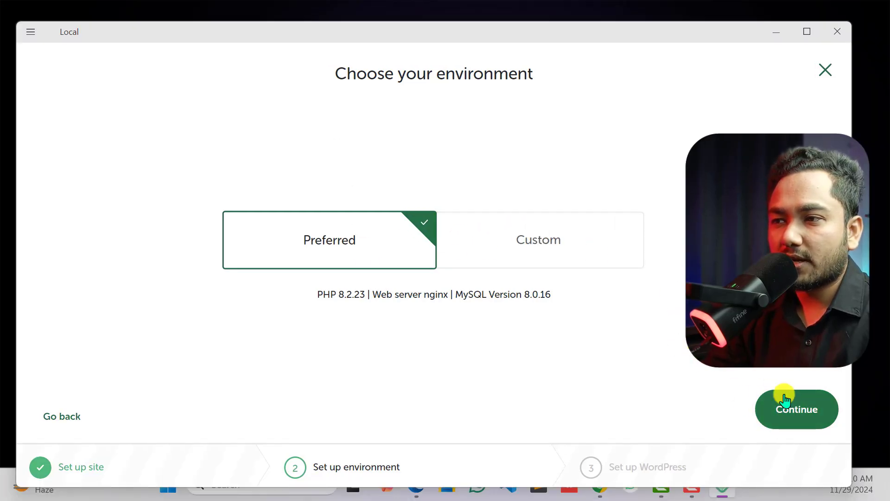
click(785, 396)
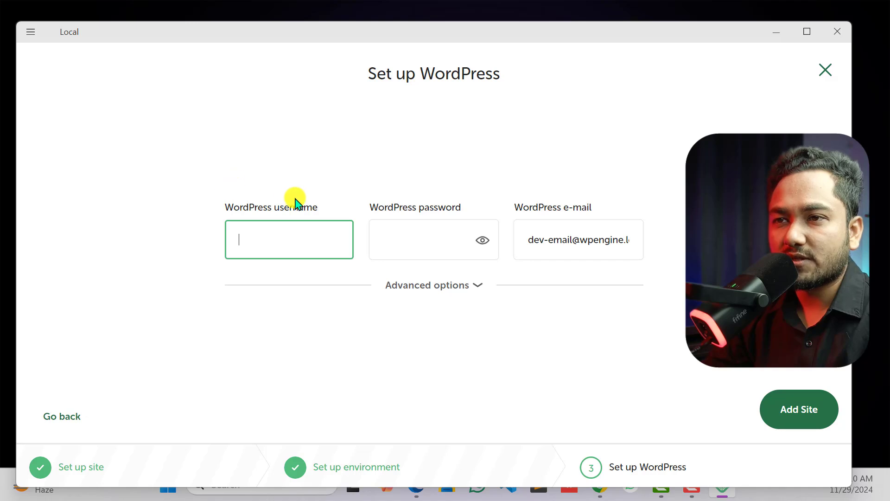
- Set the WordPress username to admin, enter the WordPress password, keep the default e-mail, and add the site
click(414, 241)
click(284, 238)
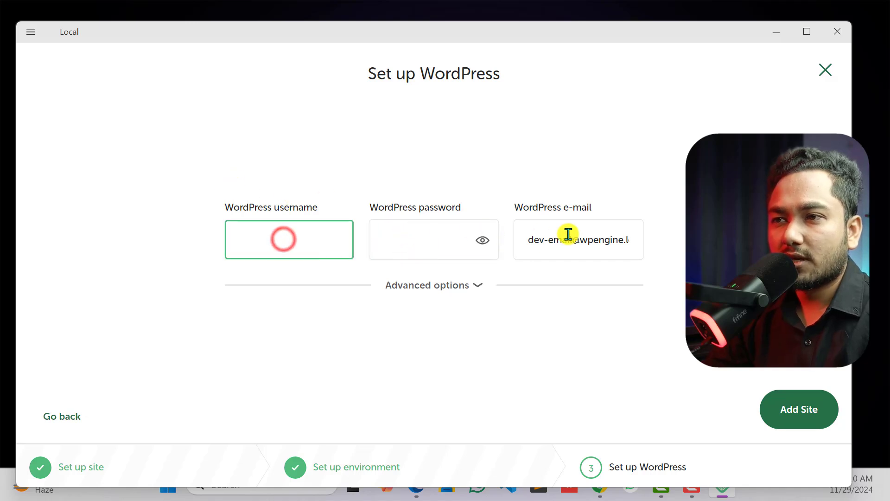
click(568, 235)
click(302, 242)
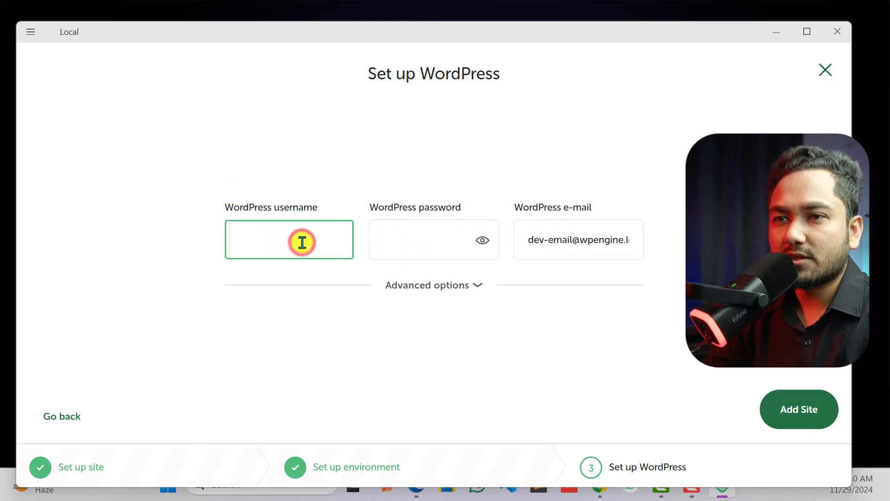
text(admin)
key(Tab)
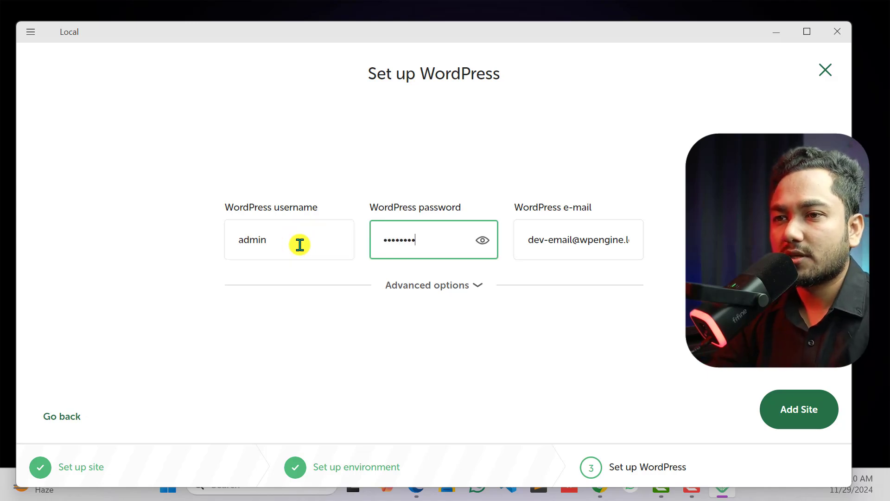
click(827, 408)
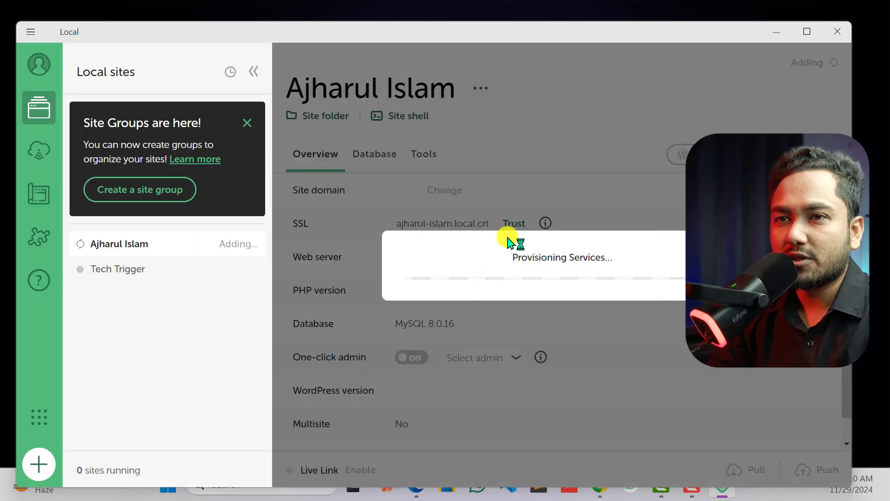
- Dismiss the Site Groups notice, then start the Tech Trigger site and open its WP Admin login page
click(246, 124)
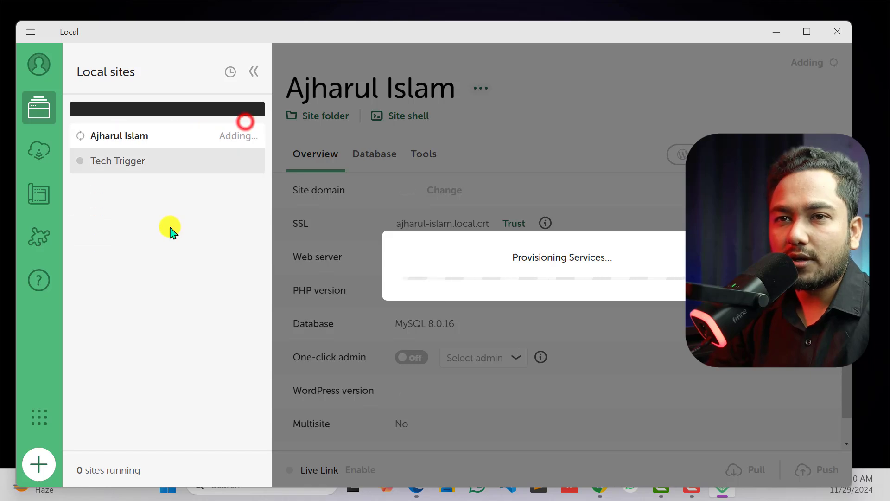
click(122, 141)
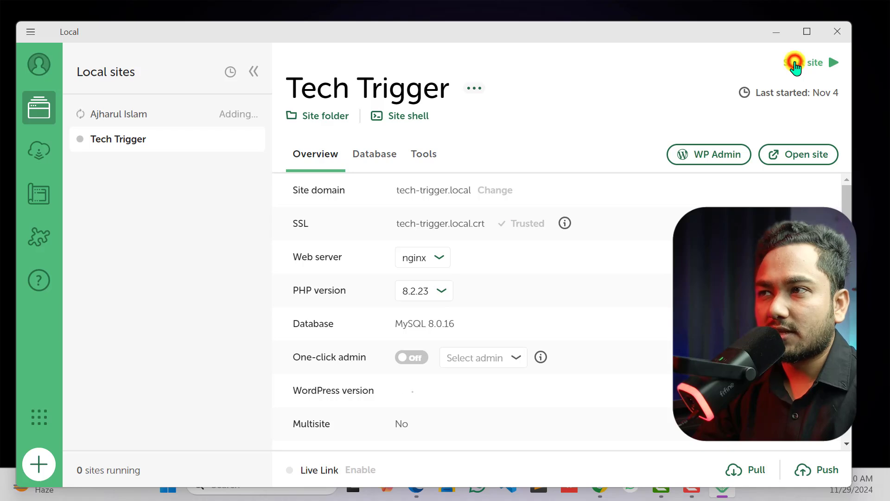
click(795, 65)
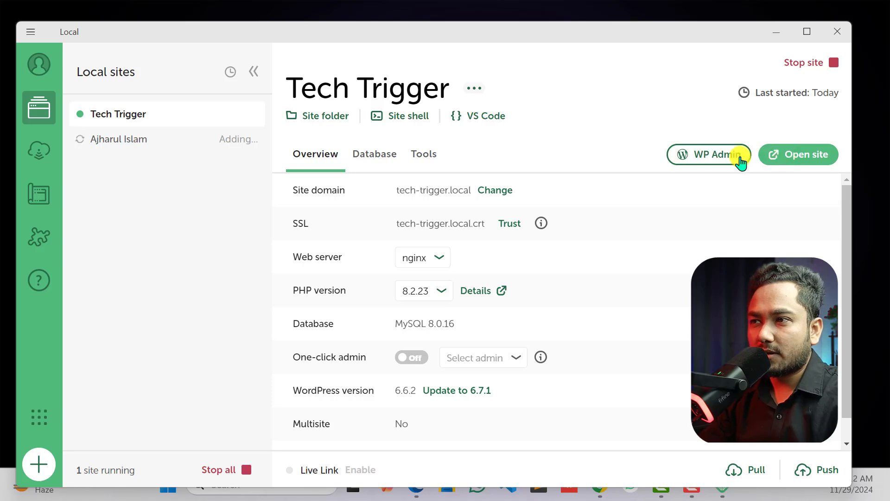
click(707, 165)
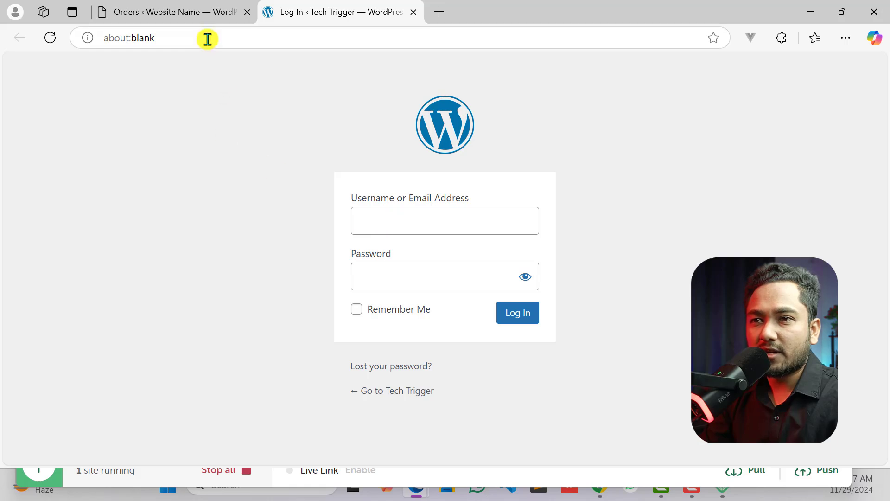
- Log in to the Tech Trigger site's WordPress admin with the username admin and the account password
click(405, 227)
text(admin)
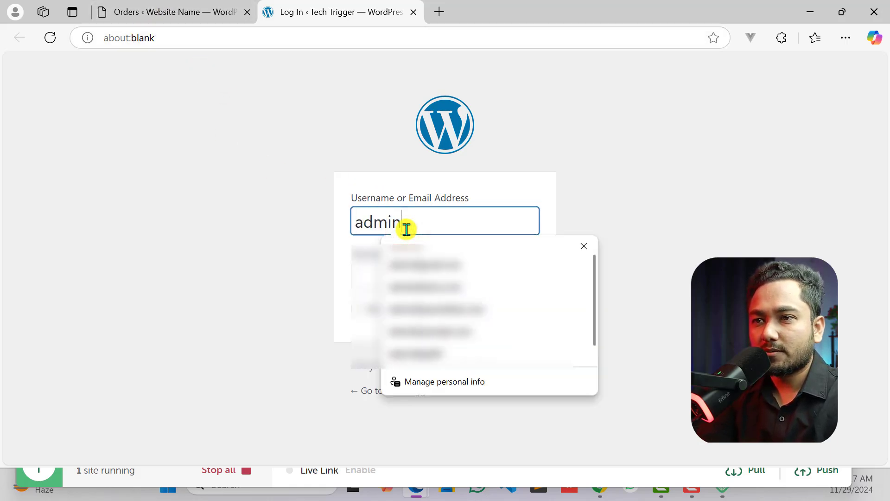
key(Tab)
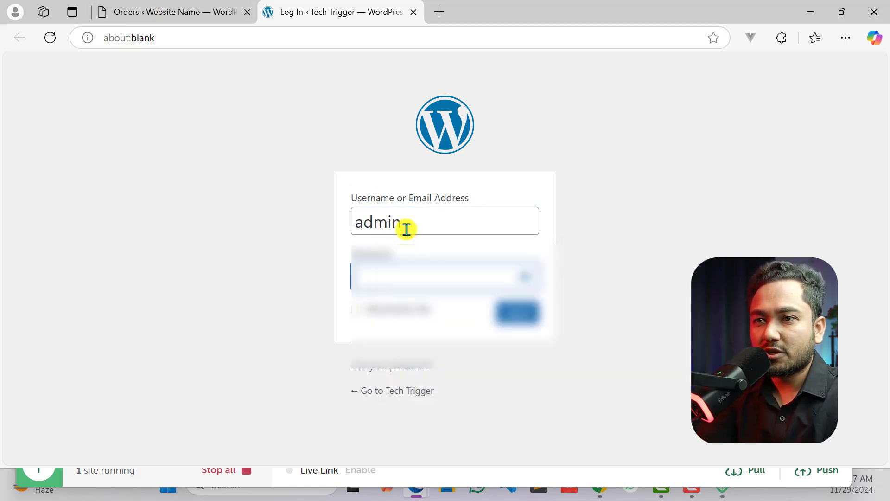
key(Return)
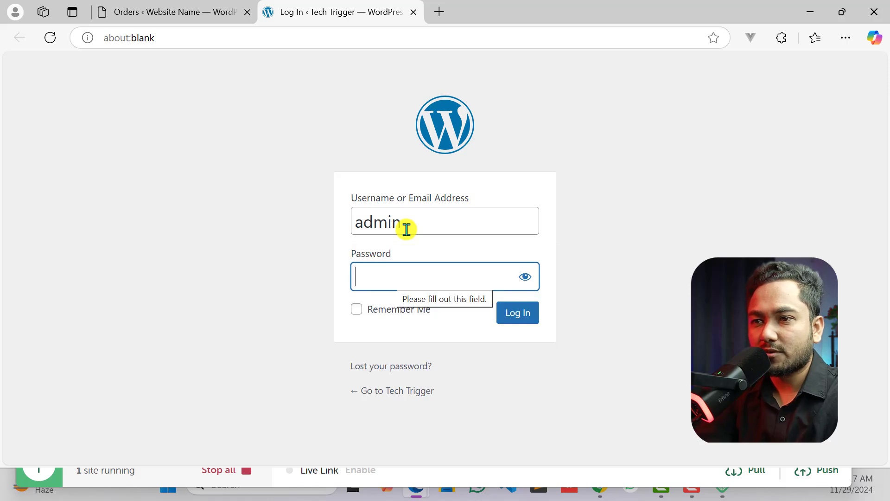
text(admin)
key(Return)
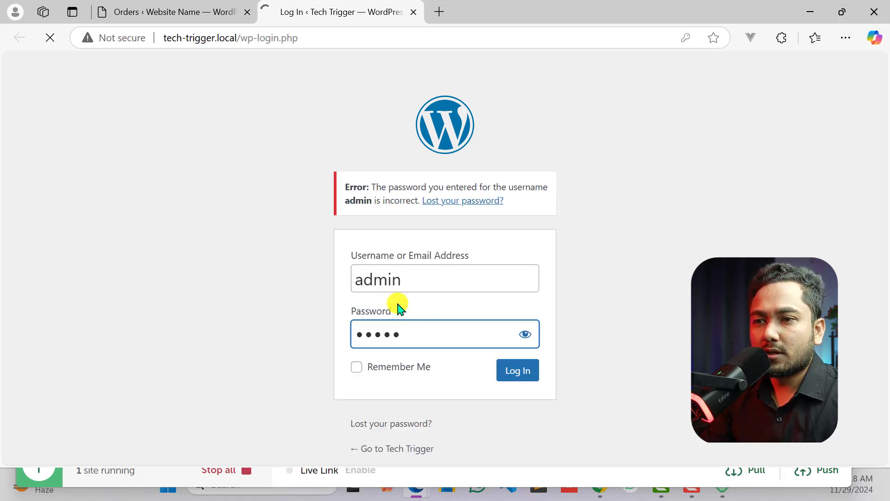
click(403, 324)
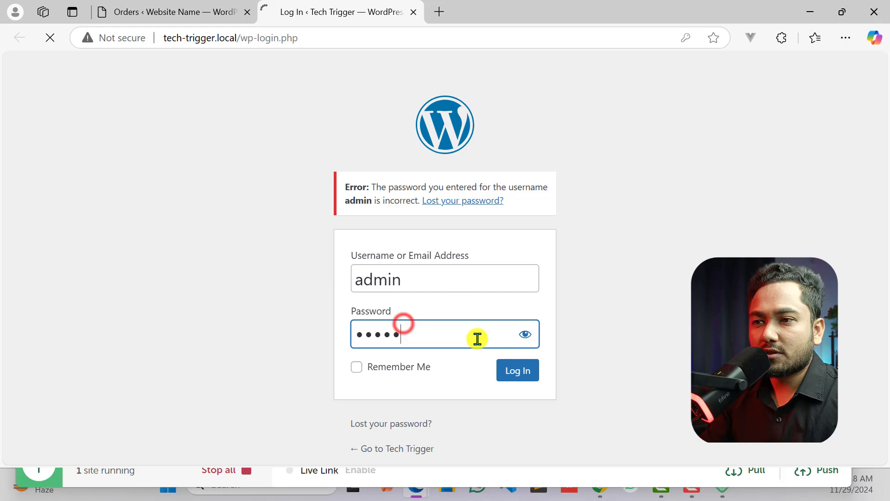
click(514, 372)
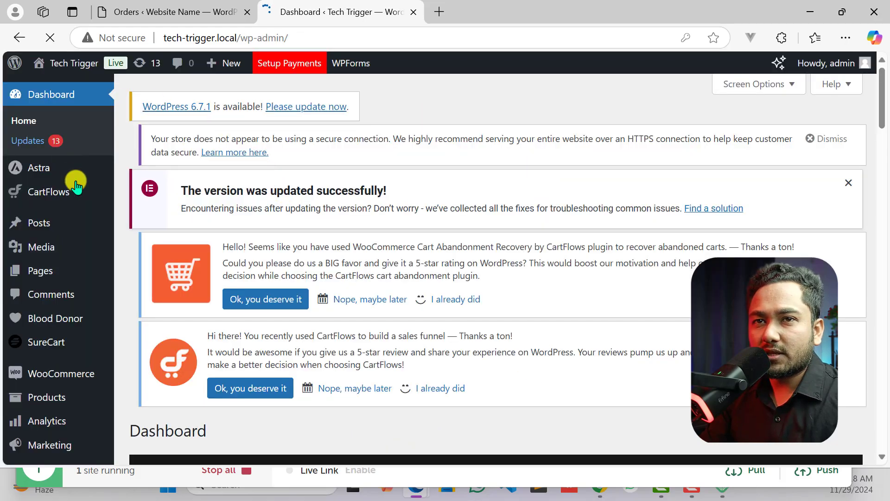
- Look over the Tech Trigger dashboard, its admin menu and the tech-trigger.local domain in the address
scroll(44, 193, down, 8)
scroll(69, 209, up, 8)
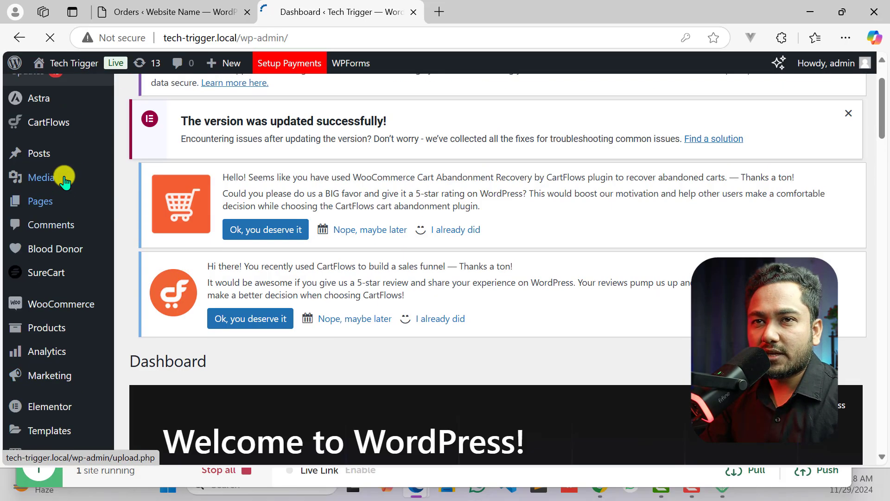
scroll(61, 176, down, 7)
scroll(69, 139, up, 6)
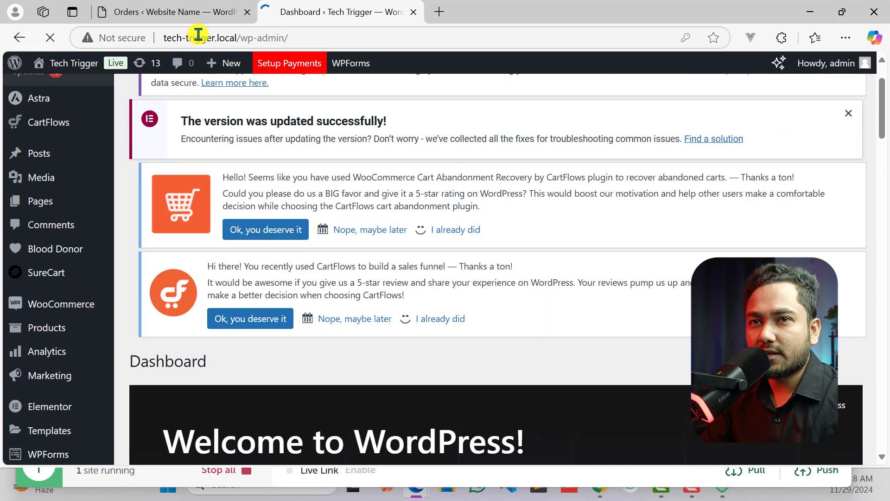
scroll(81, 108, up, 1)
mouse_move(56, 64)
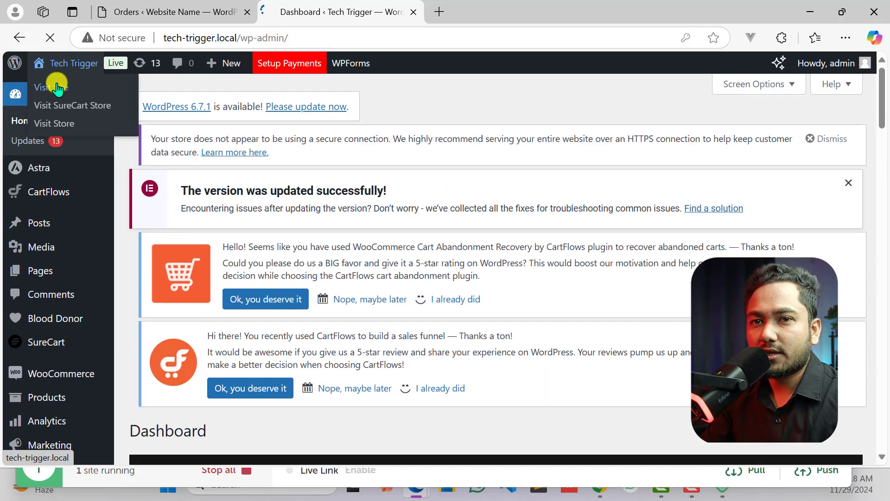
scroll(70, 247, down, 6)
scroll(65, 258, up, 2)
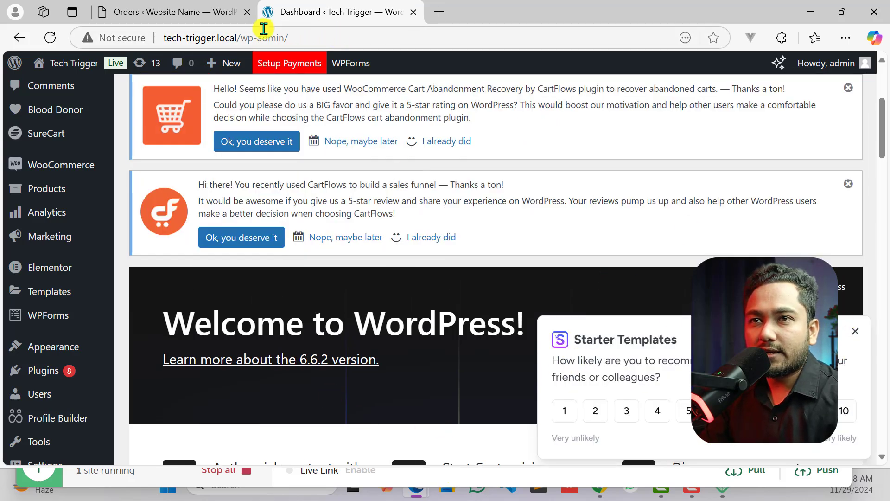
click(237, 40)
drag(236, 41, 160, 37)
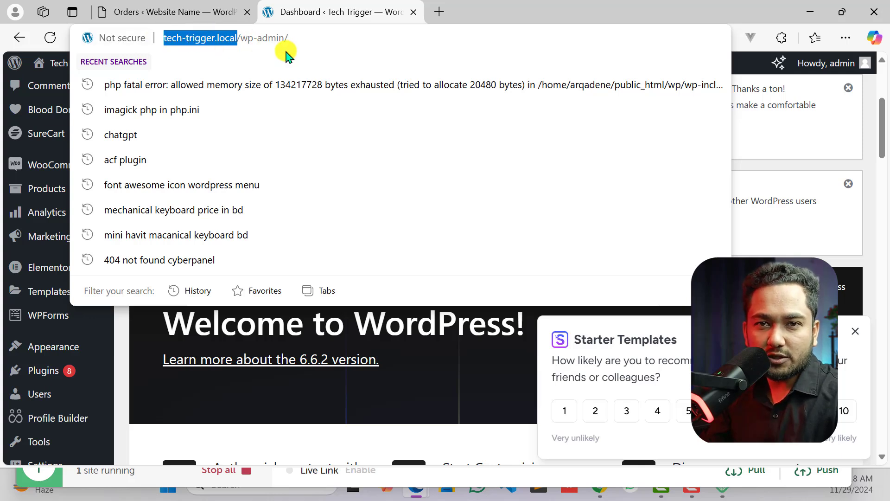
click(193, 33)
drag(238, 38, 204, 28)
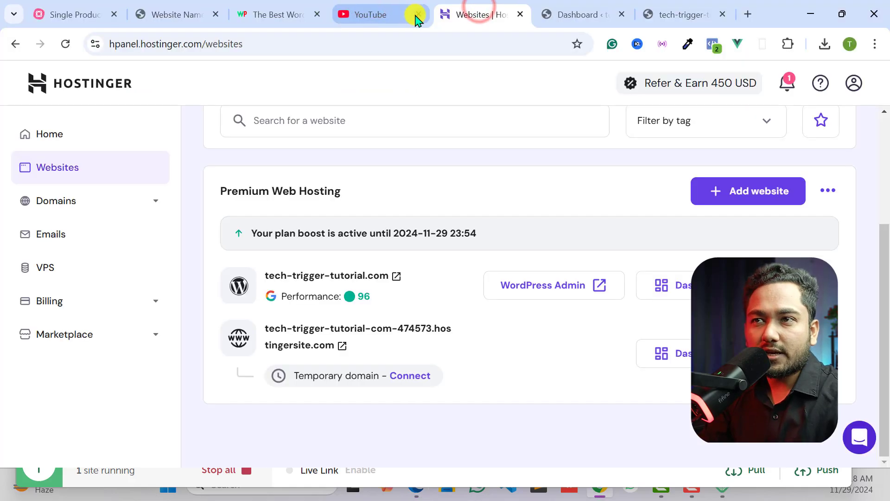
- Switch to Chrome, close the YouTube tab, and open the tech-trigger-tutorial.com dashboard, highlighting its domain in the address
click(413, 15)
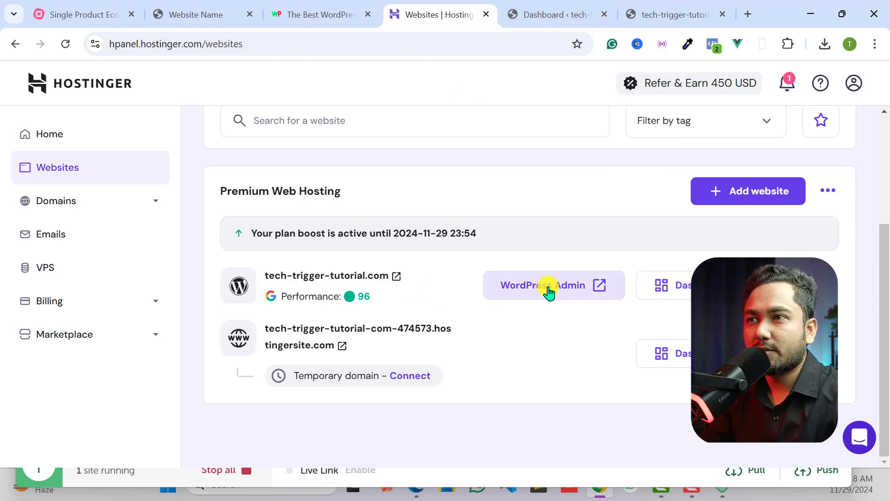
click(567, 9)
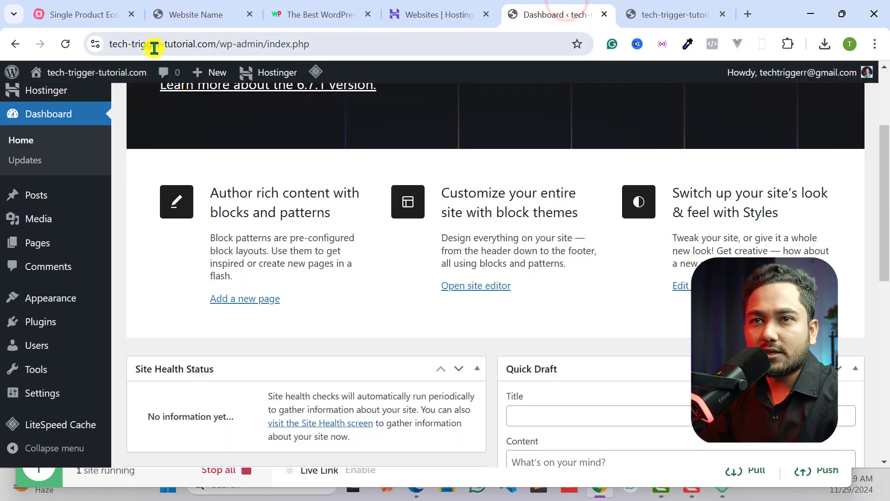
drag(214, 48, 116, 42)
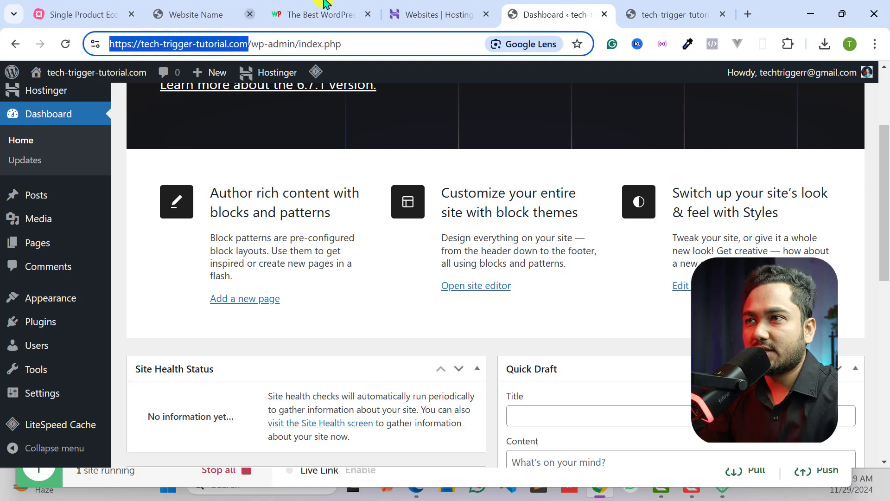
- Examine the live site's front page and domain, the Hostinger websites list, and the WordPress dashboard address
click(645, 13)
click(174, 47)
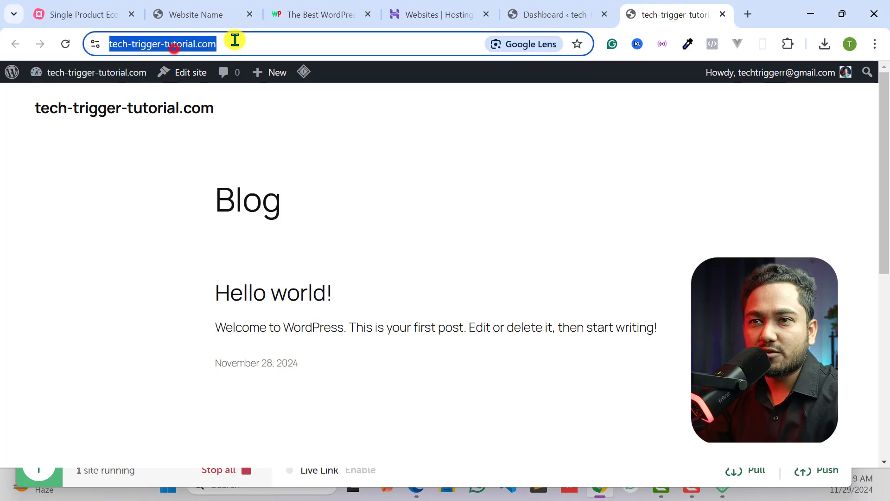
click(242, 36)
scroll(348, 260, down, 4)
scroll(423, 314, up, 4)
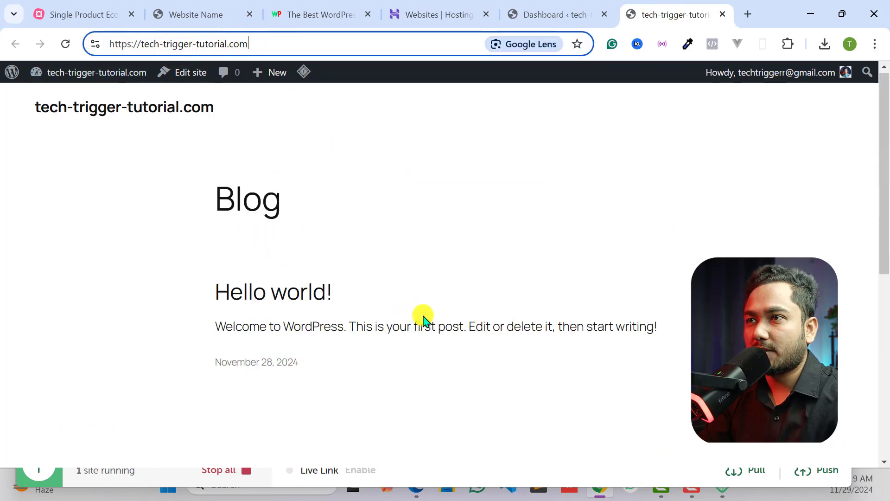
click(486, 264)
click(515, 14)
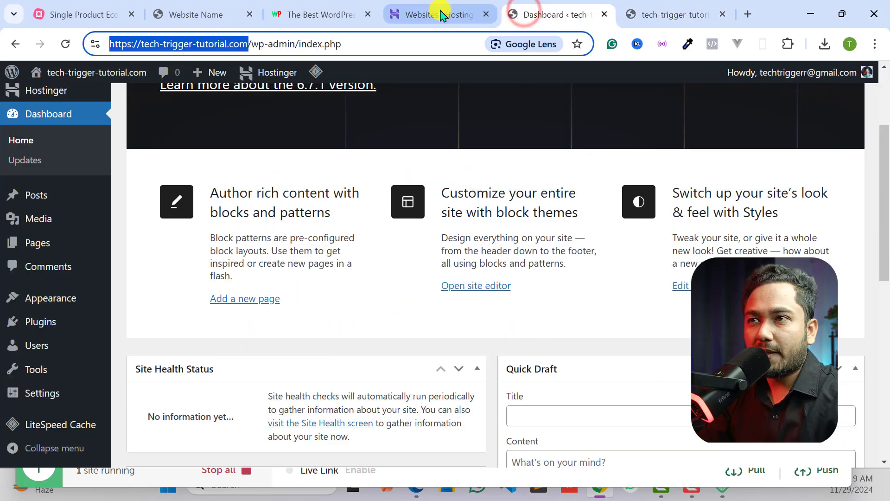
click(440, 14)
click(547, 13)
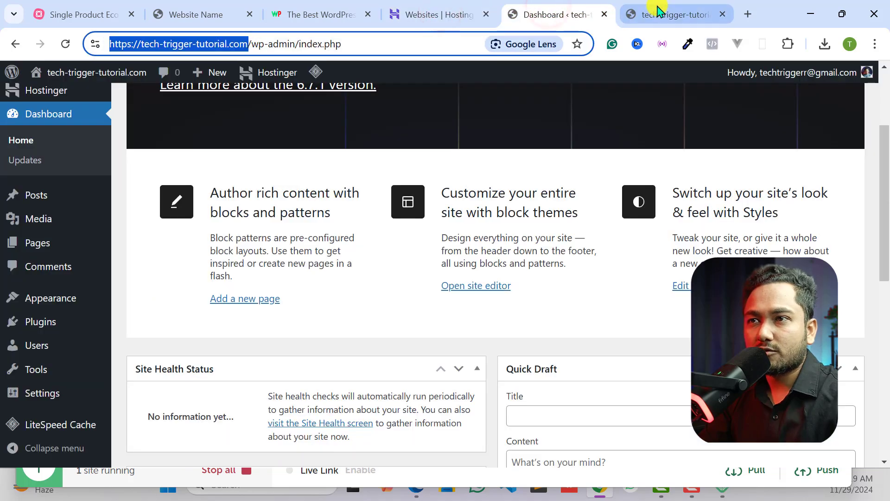
click(389, 44)
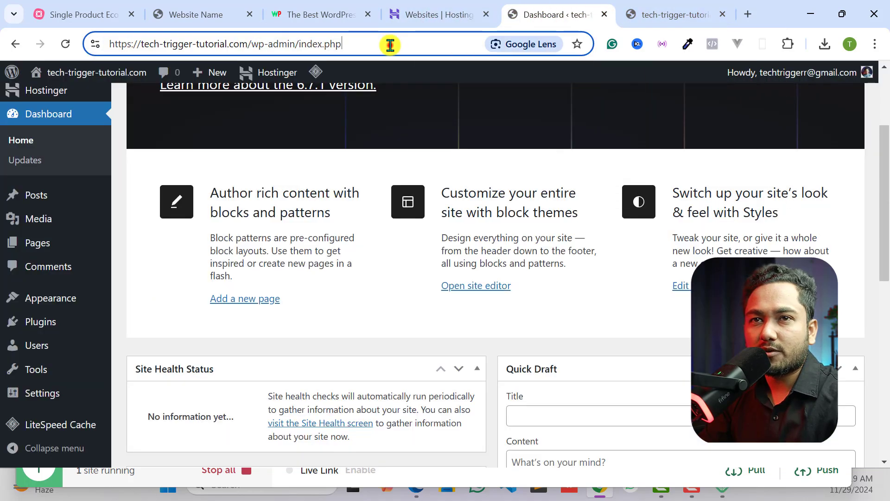
- Review the Single Product Ecommerce Website mind map, then check the live dashboard and the site's front page
click(72, 8)
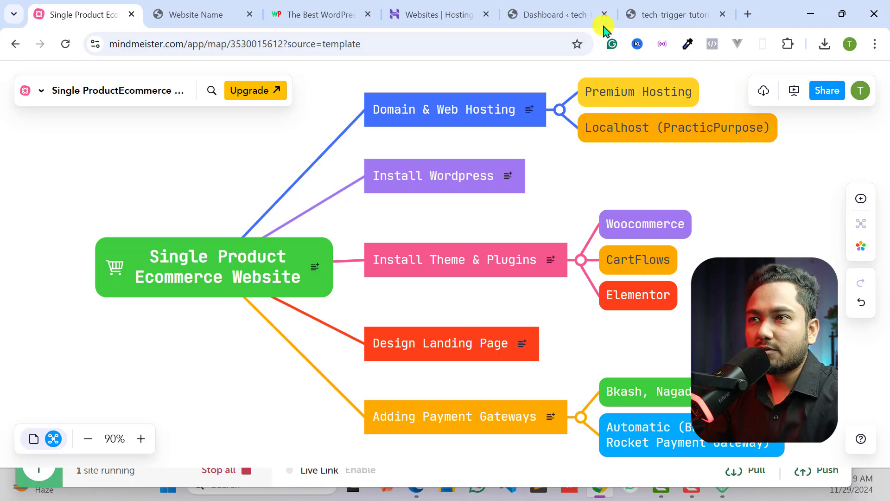
click(542, 14)
scroll(69, 194, up, 5)
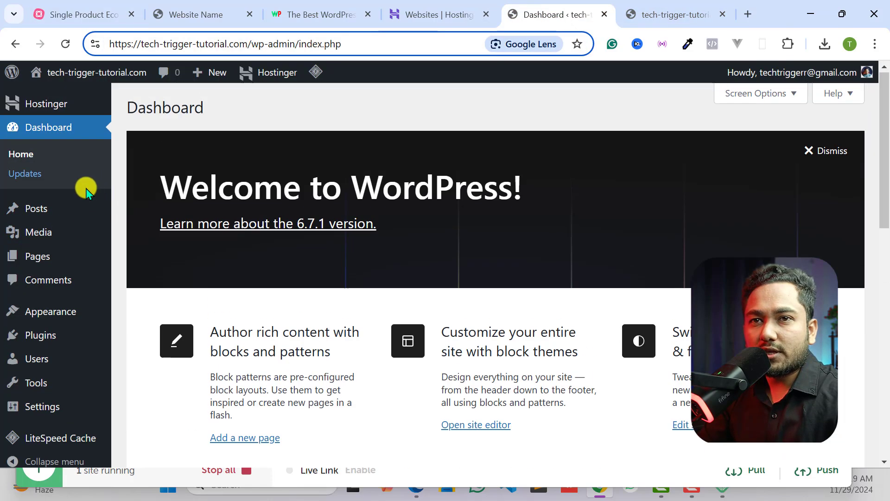
click(644, 6)
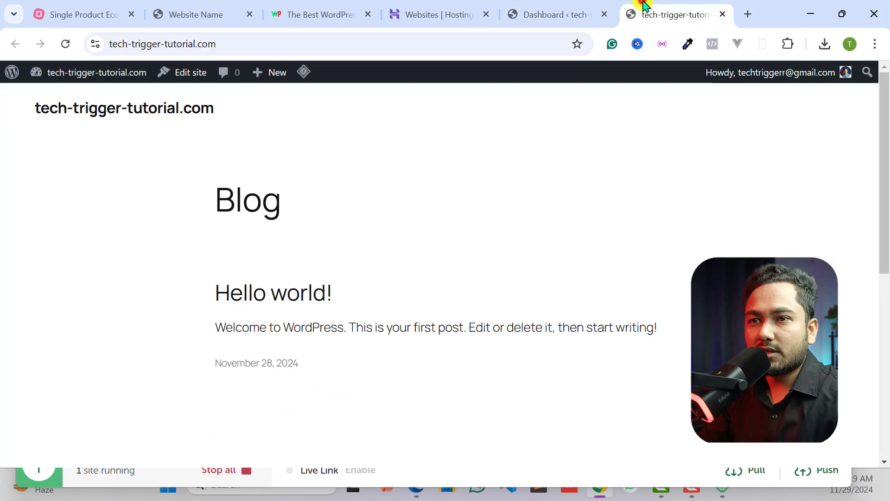
scroll(324, 241, down, 2)
scroll(318, 284, up, 2)
click(544, 11)
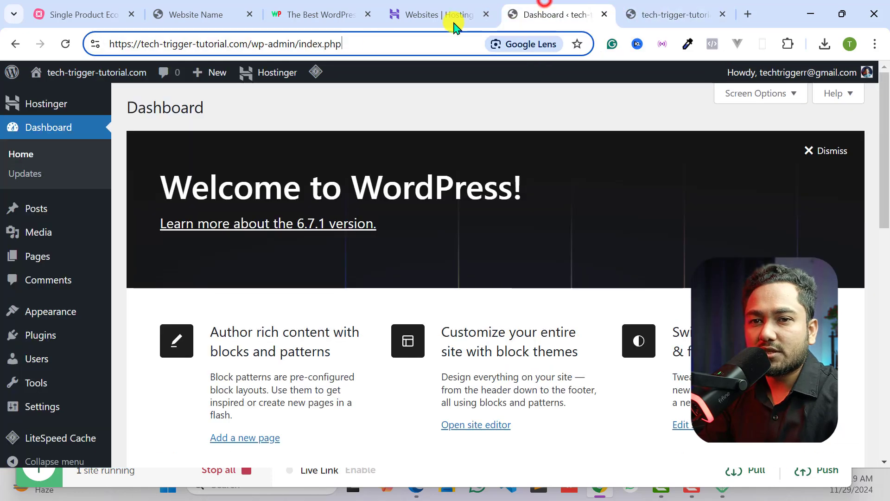
- Open the installed themes page of the tech-trigger-tutorial.com site
scroll(16, 308, down, 1)
mouse_move(71, 300)
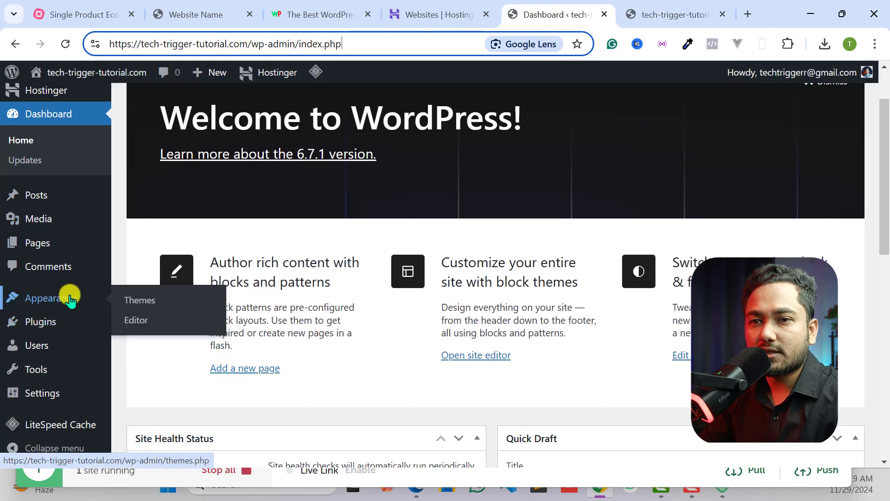
click(139, 301)
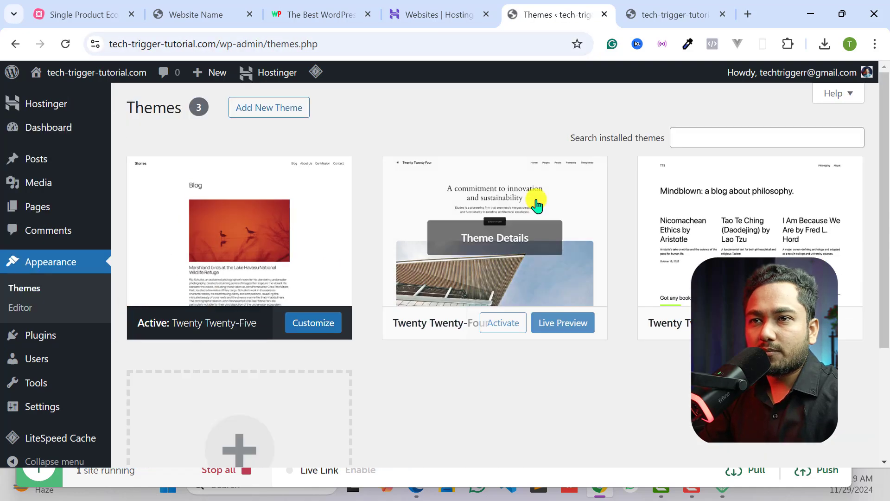
- Open the theme directory, search it for "astra", and return to the installed themes
click(248, 109)
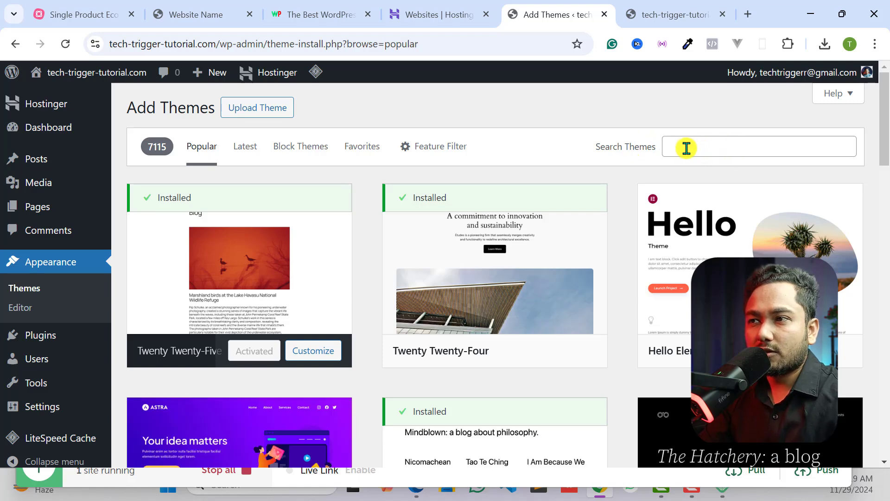
click(687, 147)
text(as)
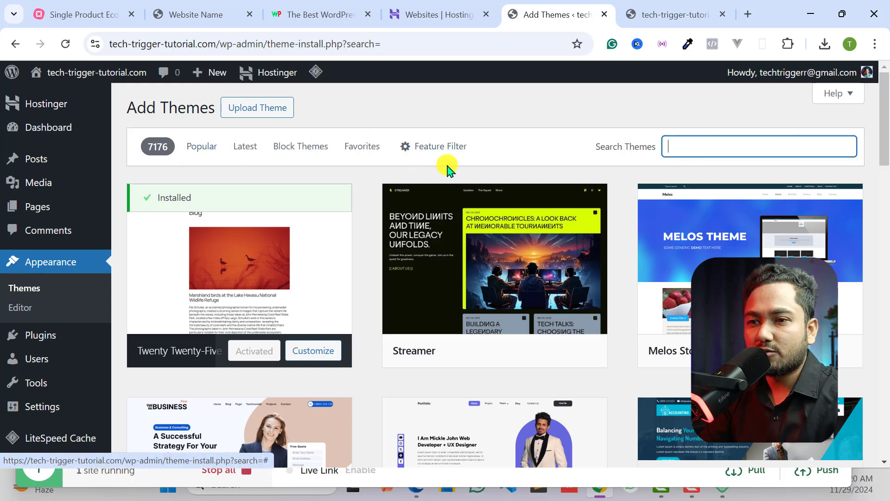
click(24, 288)
click(720, 135)
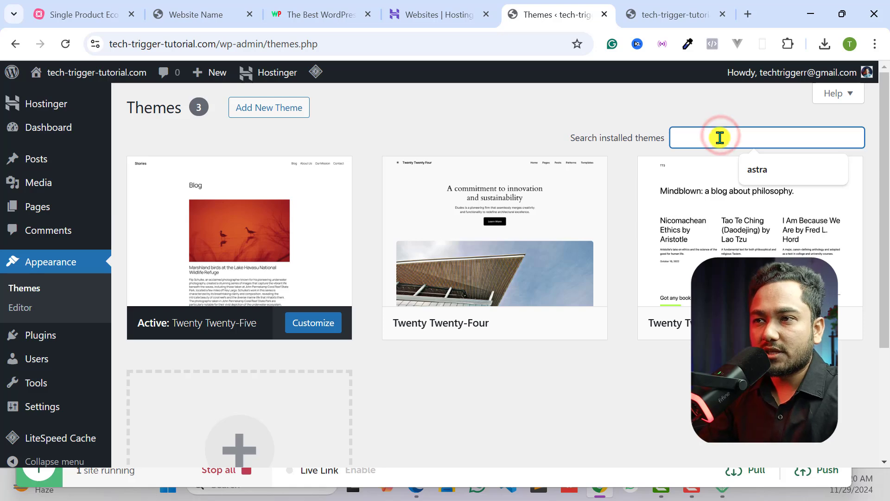
- Install and activate the Hello Elementor theme from the popular themes in the directory
click(280, 101)
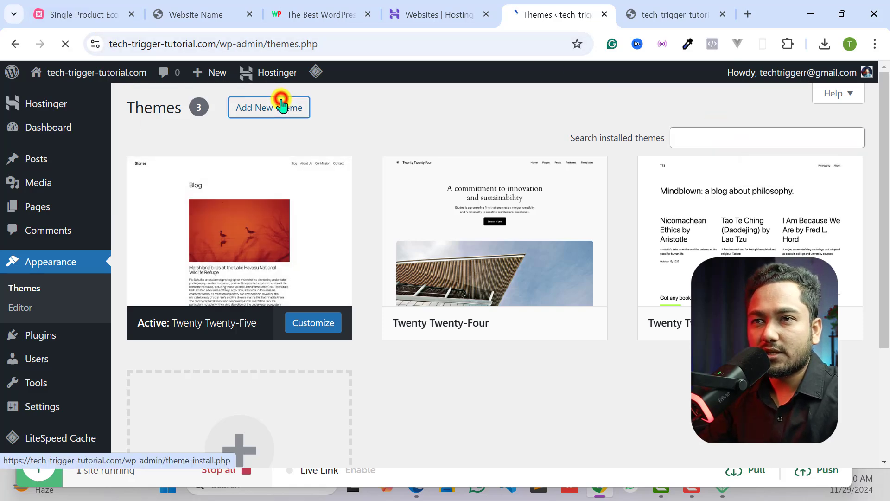
click(679, 150)
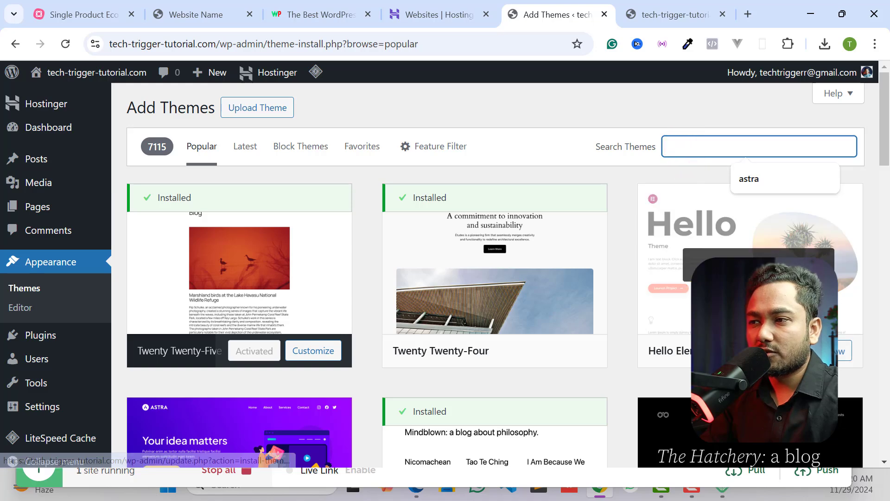
click(779, 350)
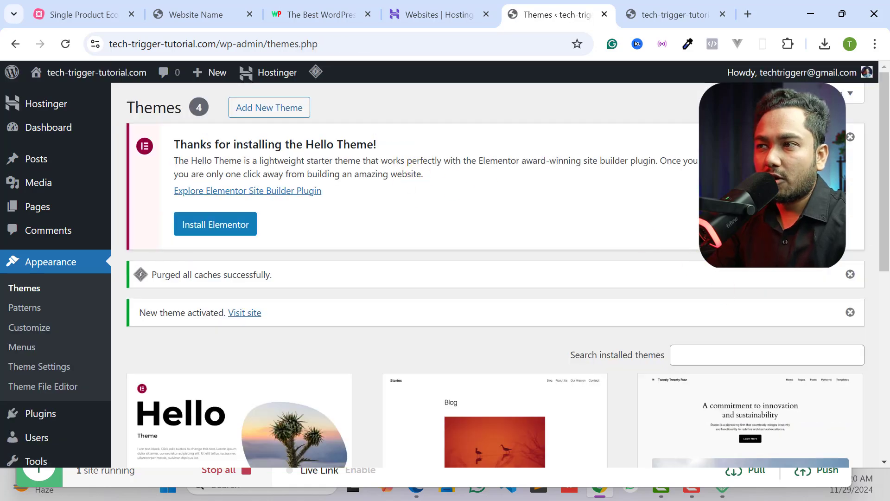
- Dismiss the Hello Theme and cache purge notices, then reload the live site's front page to check the new theme
click(851, 139)
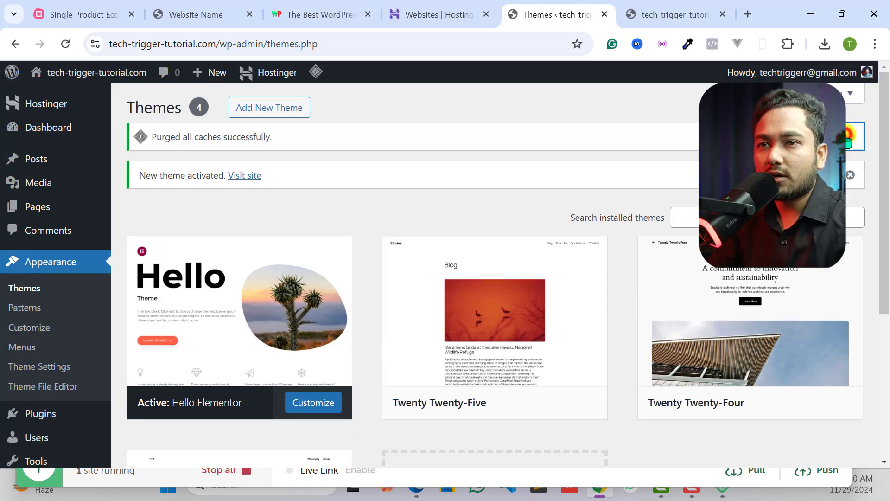
click(847, 140)
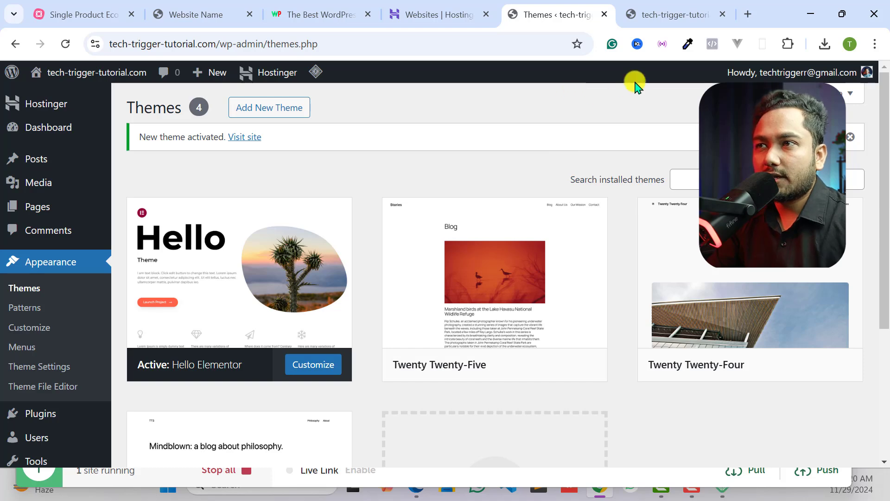
click(645, 15)
click(66, 44)
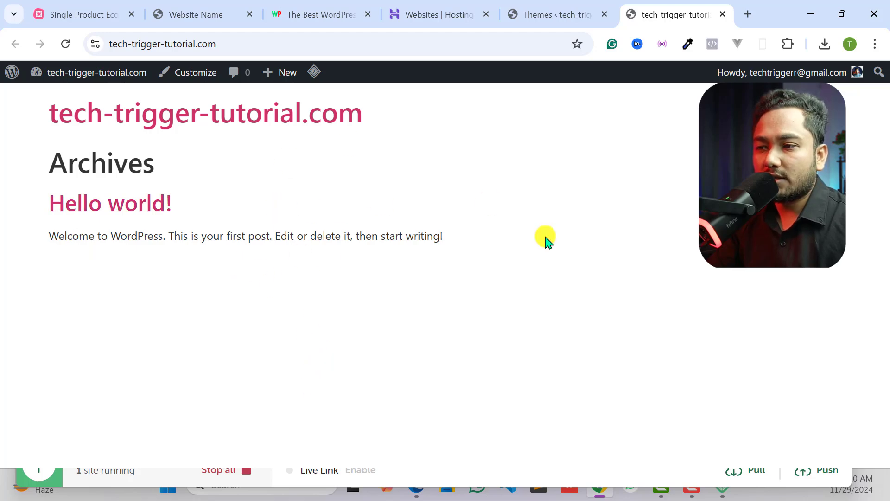
- Open the page for adding new plugins in the tech-trigger-tutorial.com admin and glance at the site's front page
click(622, 288)
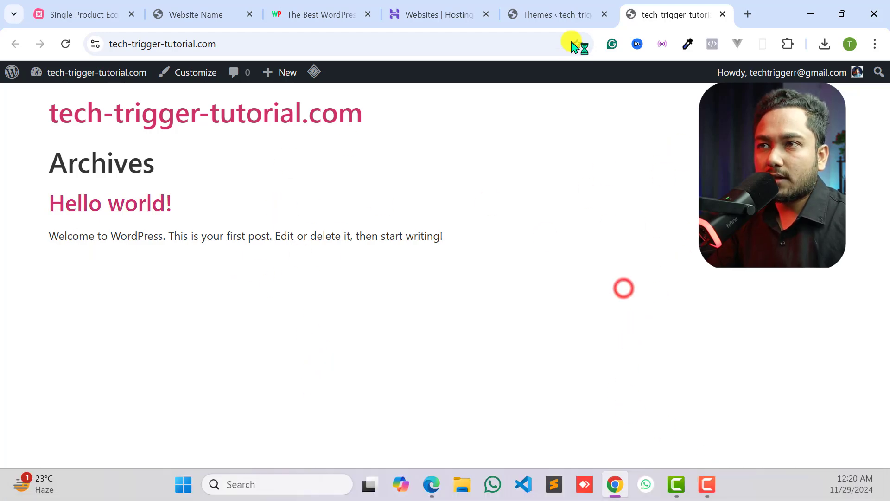
click(559, 12)
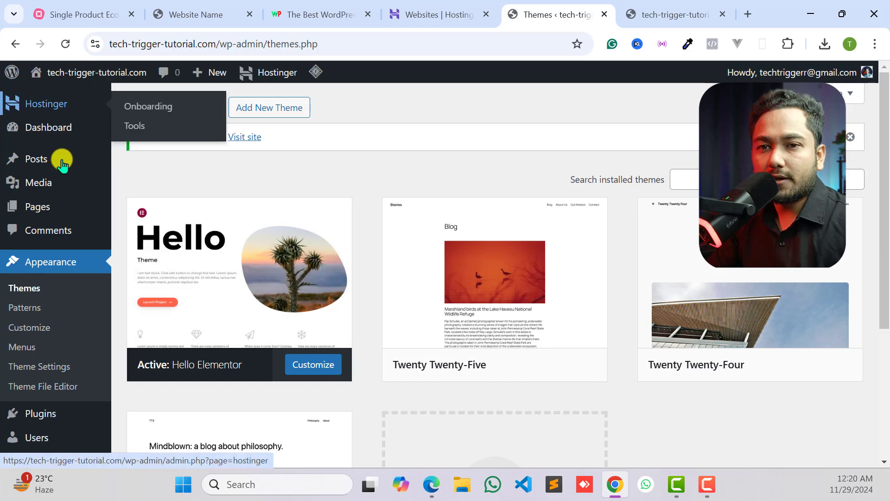
scroll(51, 278, down, 3)
mouse_move(44, 323)
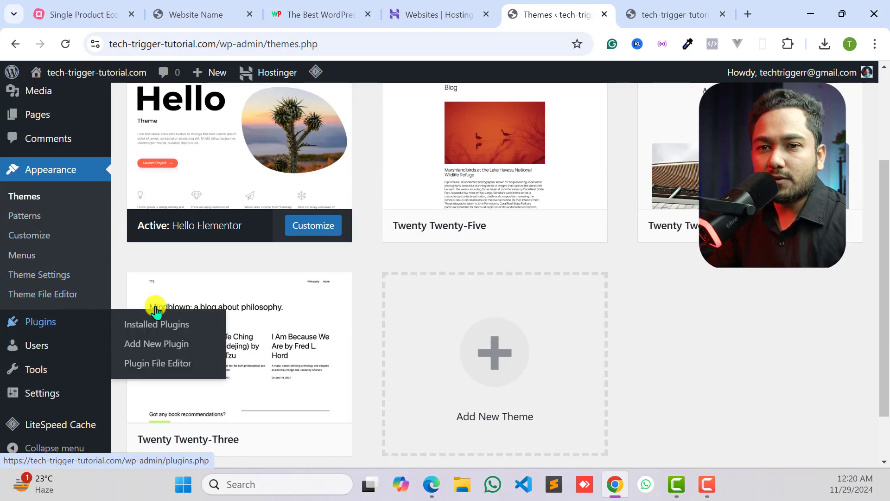
click(146, 342)
click(554, 11)
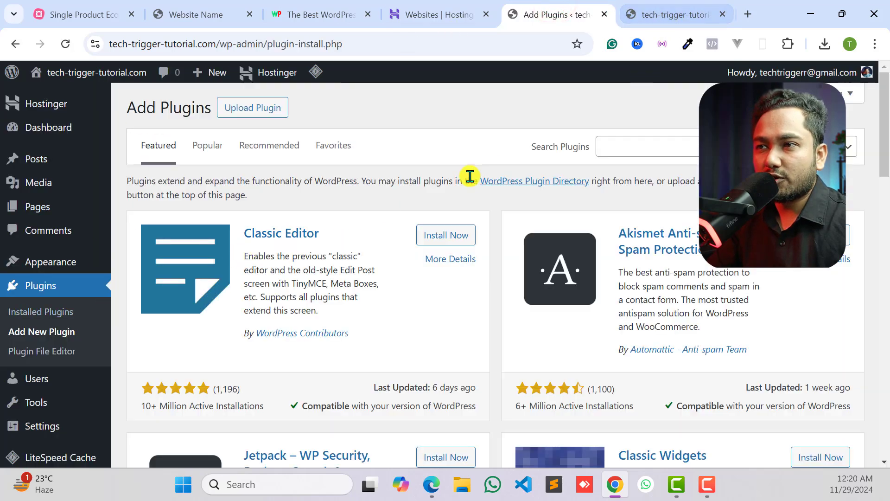
click(676, 11)
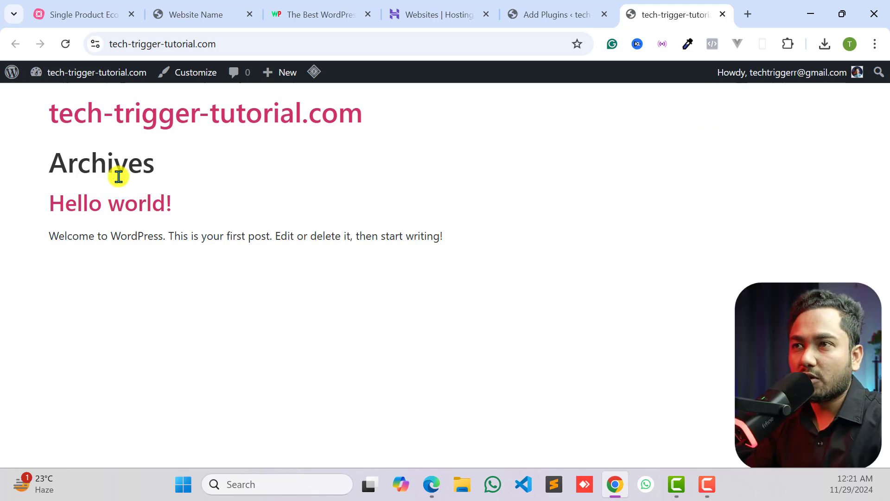
click(549, 9)
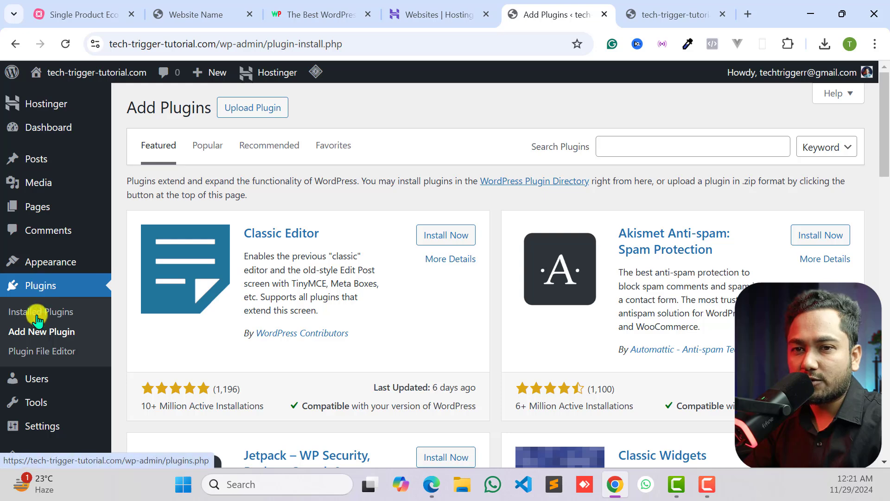
- Search the plugin directory for "woocommerce", then install and activate the WooCommerce plugin by Automattic
click(36, 333)
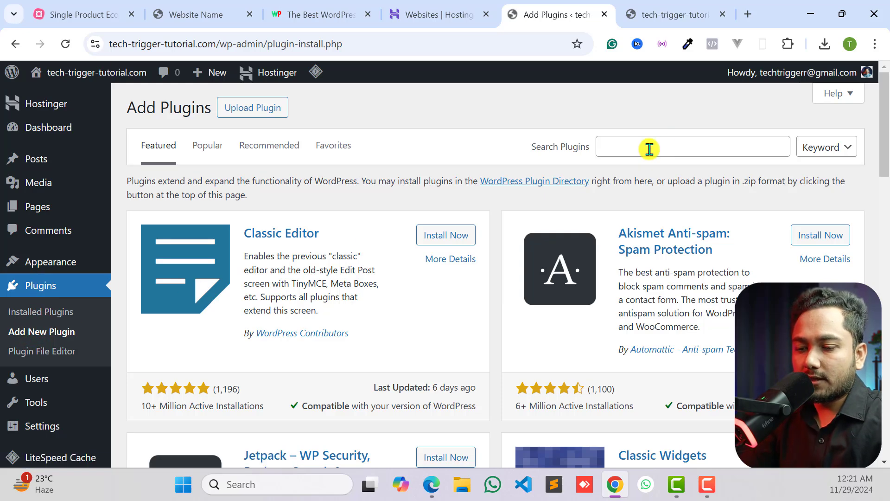
click(649, 148)
text(w)
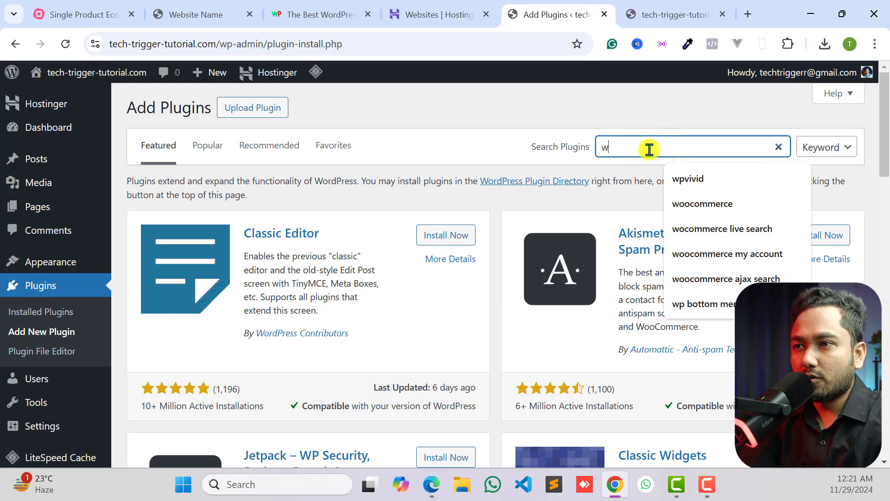
text(oocommerce)
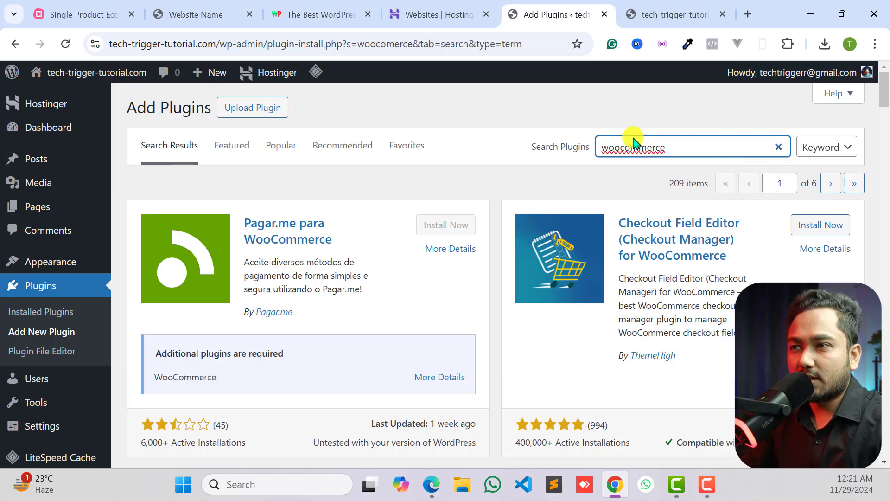
key(Return)
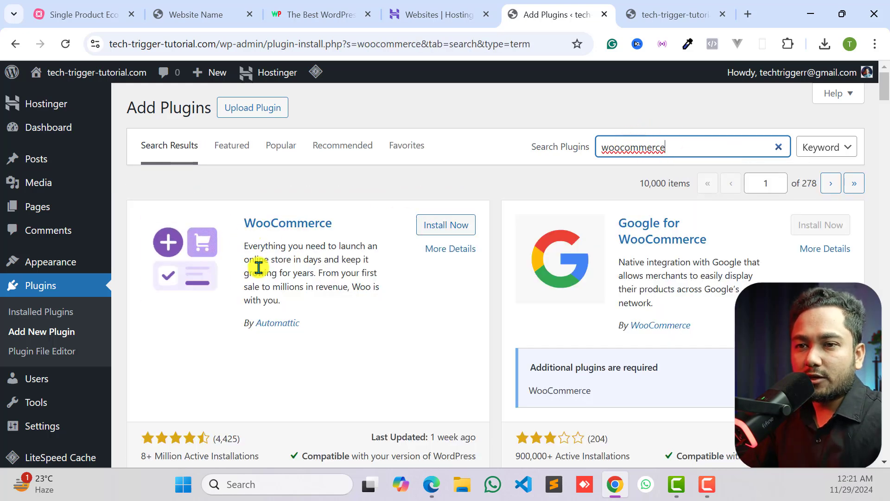
click(429, 228)
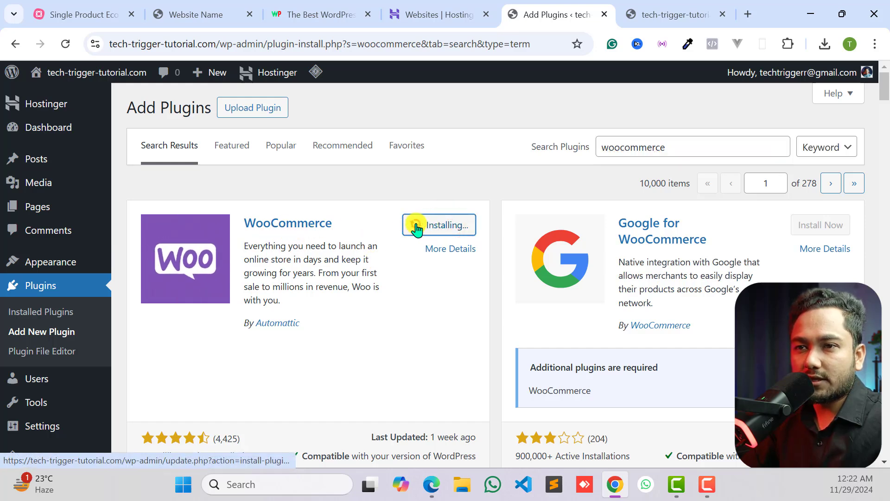
click(446, 231)
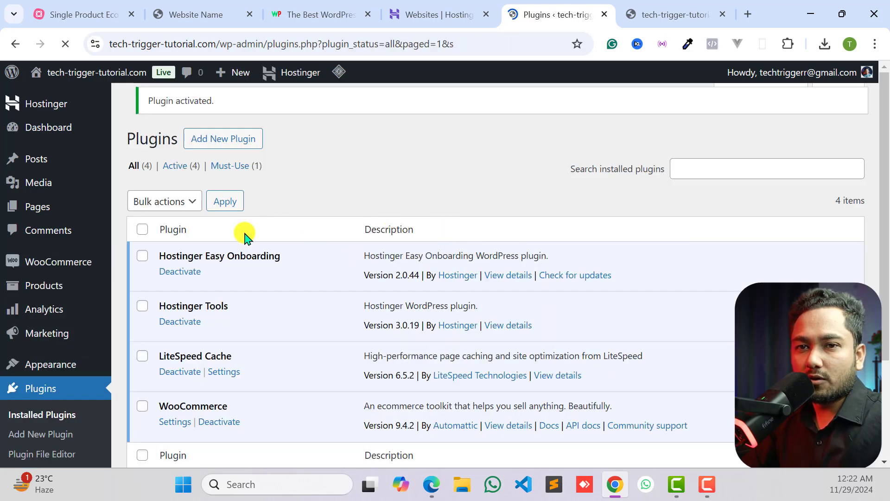
- Open the WooCommerce product list and go on to the form for adding a new product
mouse_move(62, 268)
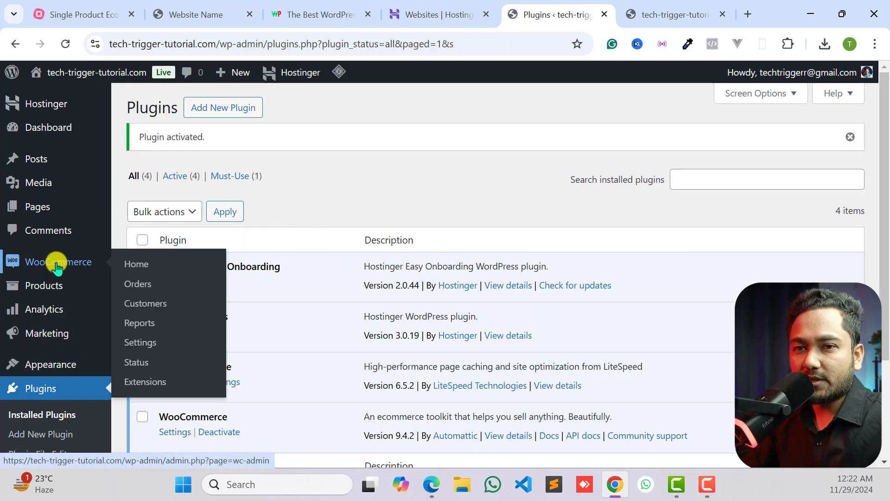
mouse_move(42, 292)
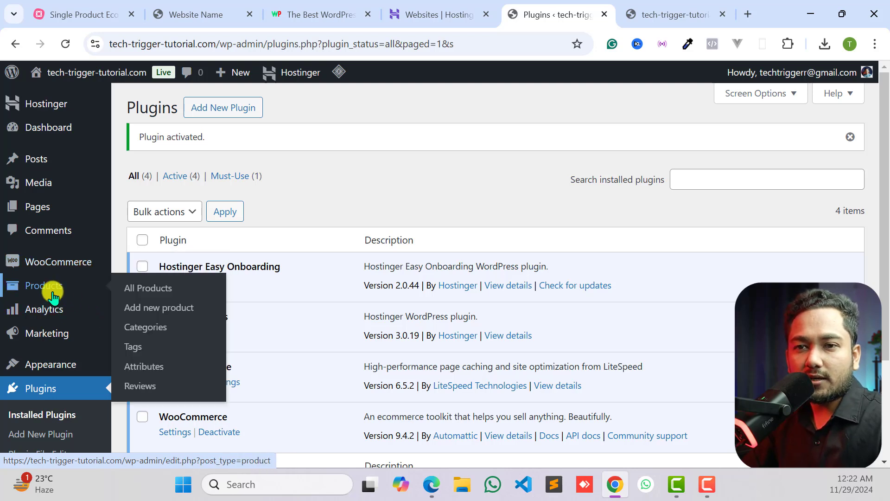
click(145, 287)
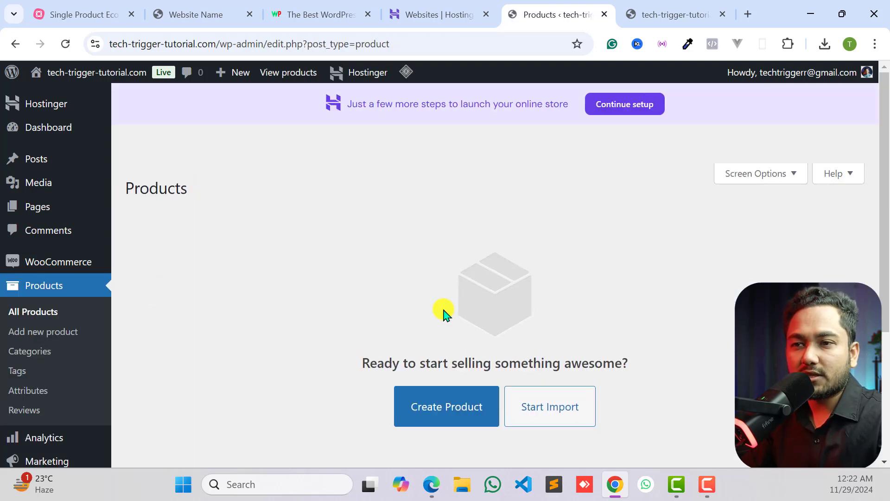
scroll(444, 314, down, 2)
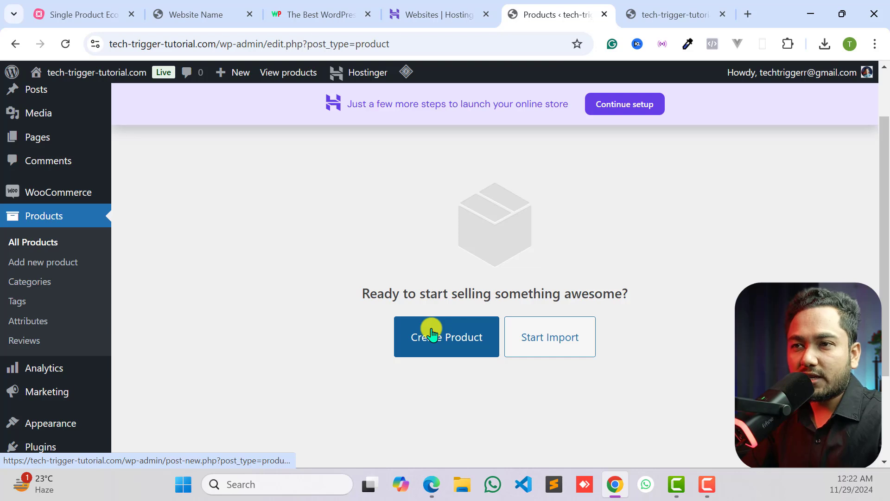
scroll(287, 227, up, 2)
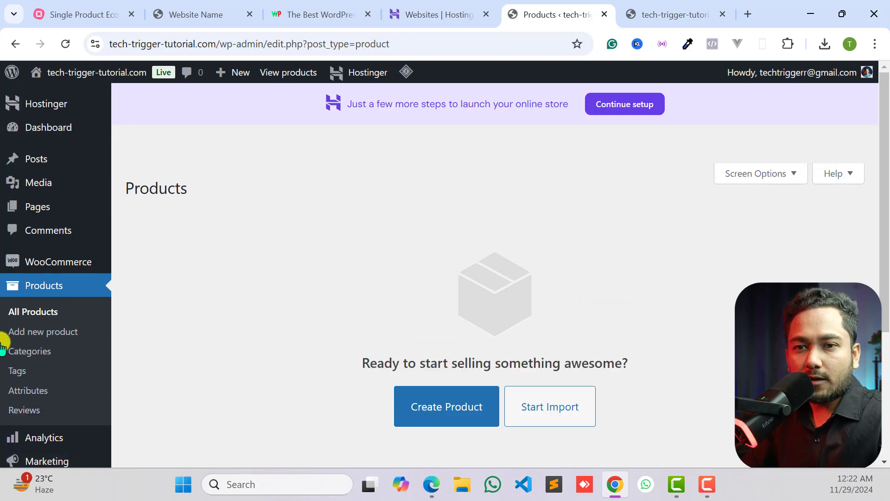
click(64, 334)
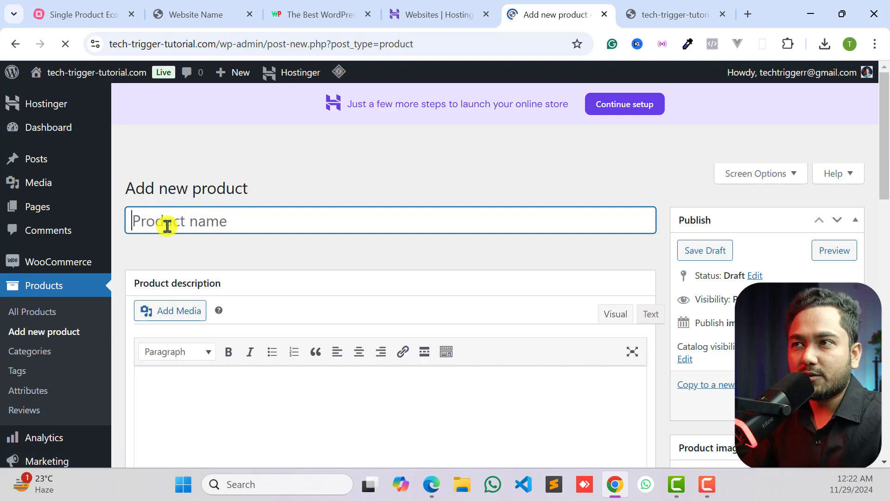
- Review the finished demo landing page from the headline, video and prices through the feature list to the order form
click(251, 23)
scroll(593, 292, down, 10)
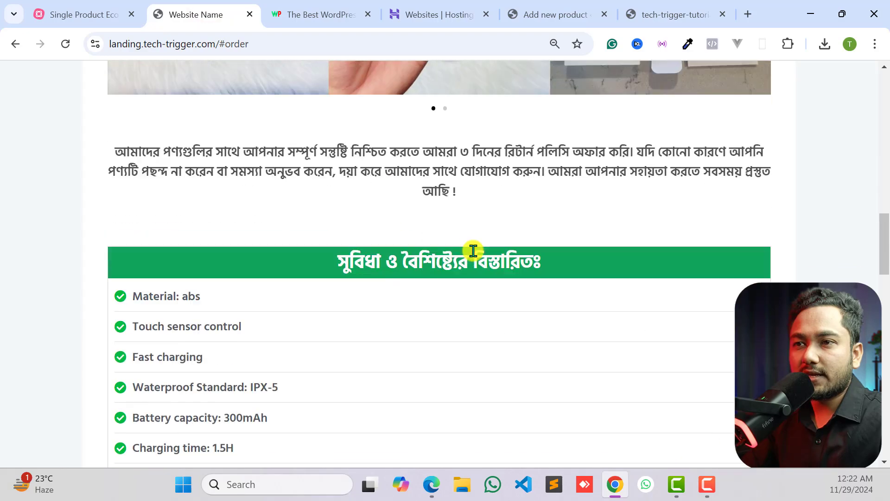
scroll(473, 250, up, 15)
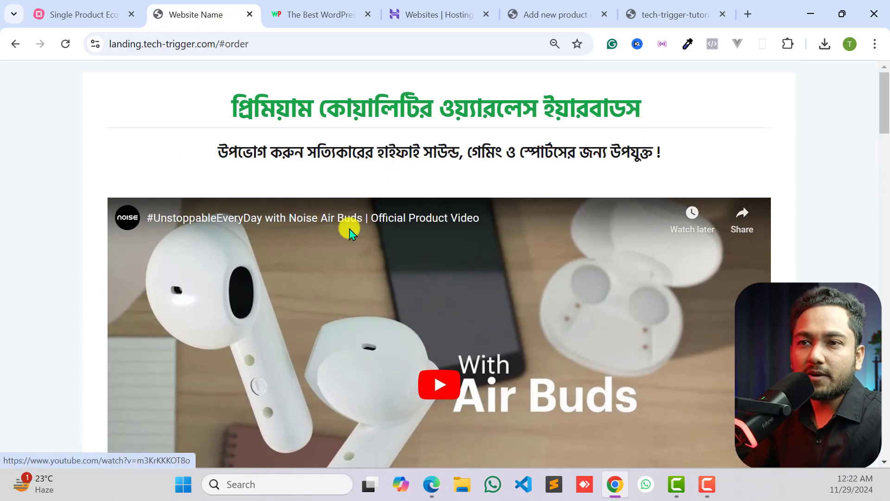
scroll(352, 232, down, 4)
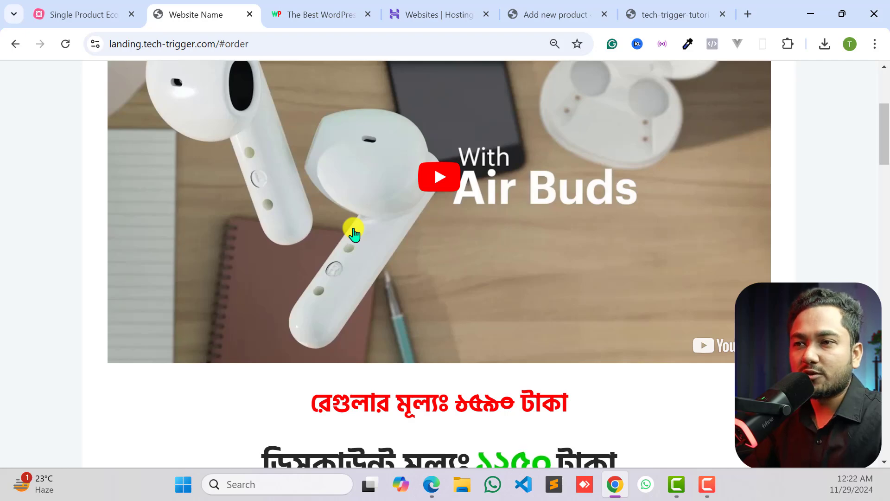
scroll(353, 233, down, 4)
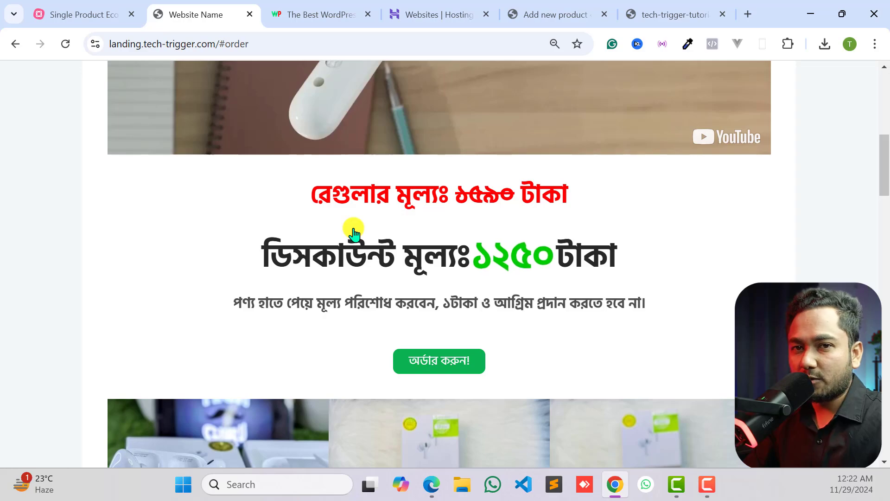
scroll(318, 248, up, 8)
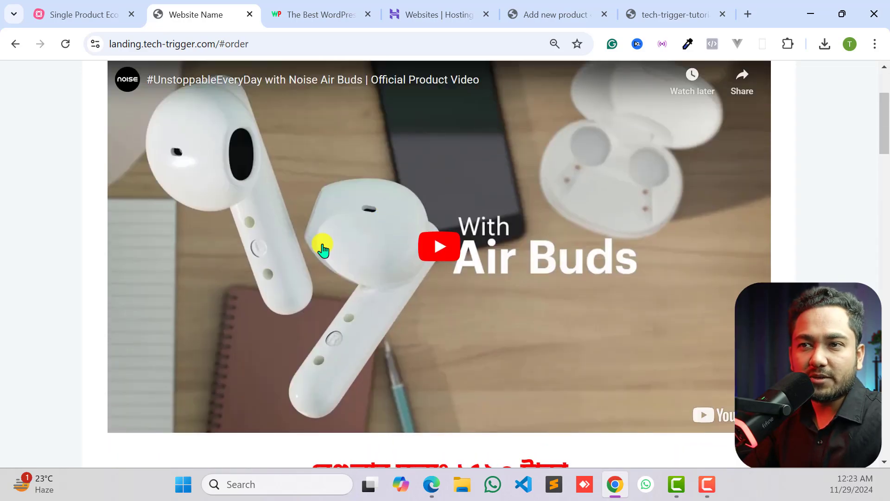
scroll(359, 233, down, 15)
scroll(459, 243, up, 11)
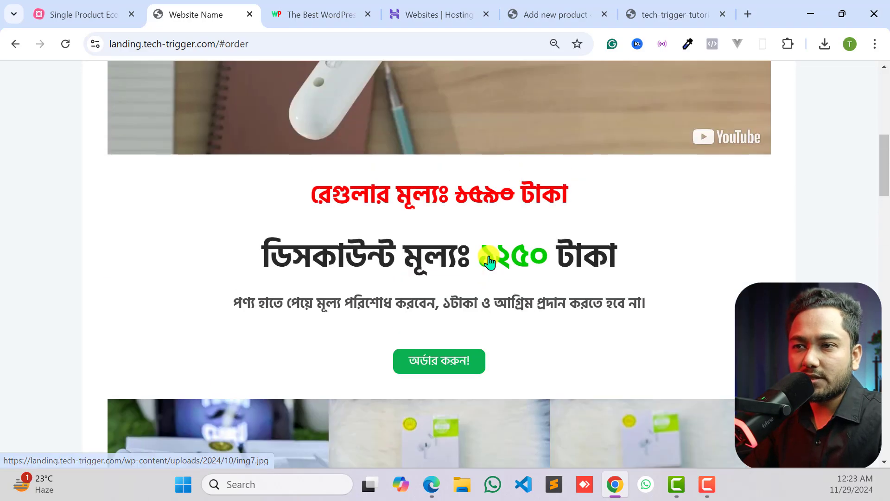
scroll(483, 264, down, 11)
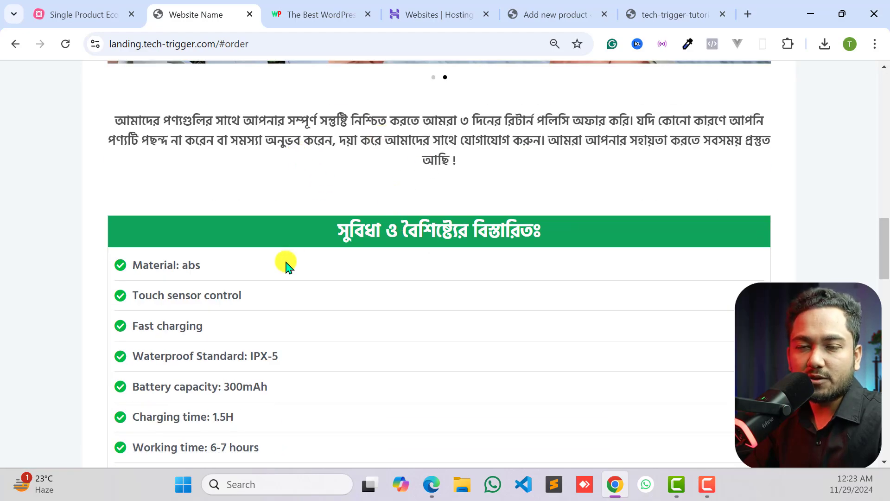
scroll(285, 268, down, 18)
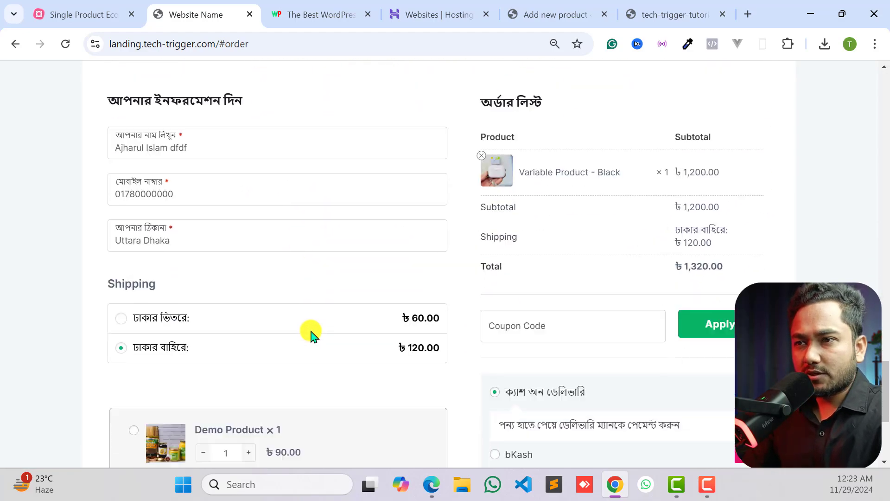
scroll(313, 334, down, 1)
scroll(459, 299, down, 4)
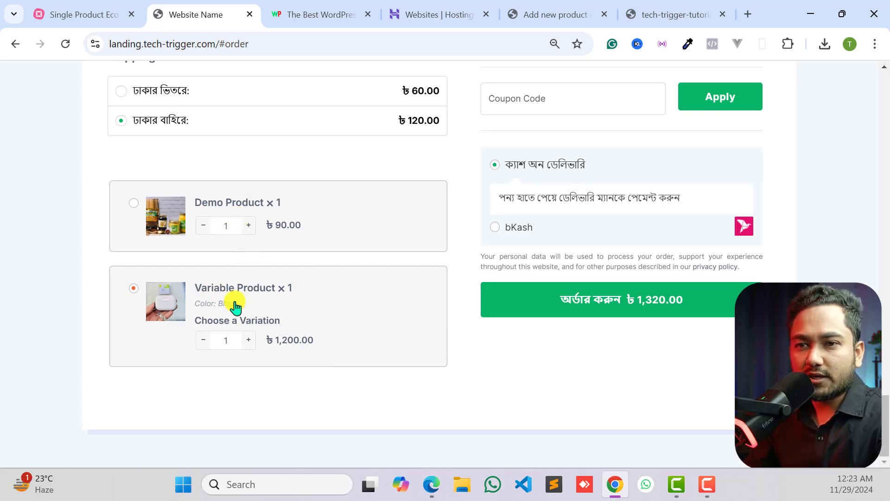
- Open the variation chooser of Variable Product in the demo order form, try the Black color, and close it without adding to cart
click(219, 314)
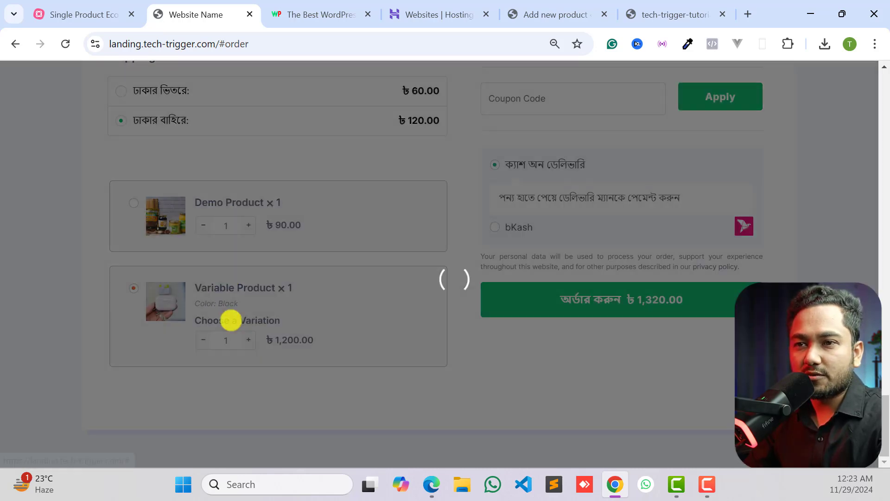
scroll(328, 318, down, 3)
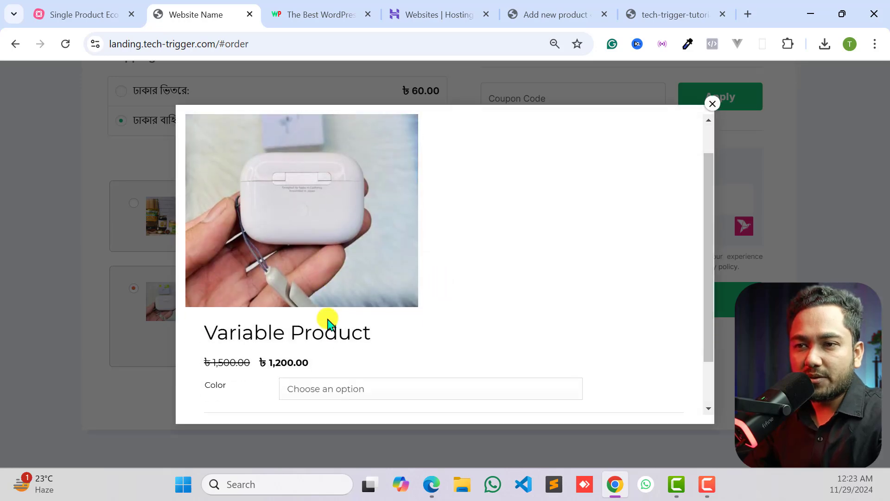
click(337, 329)
click(327, 366)
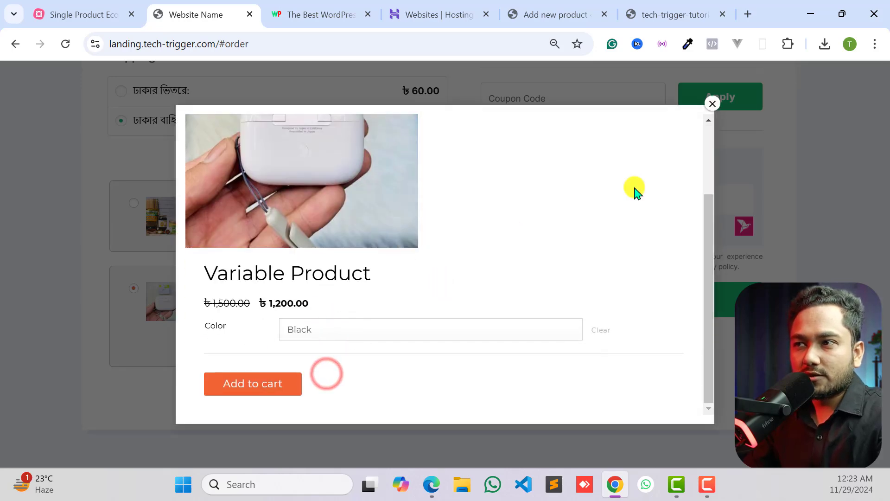
click(718, 106)
- Compare the demo page's headline section with the order list and the product options in its order form
scroll(389, 313, up, 20)
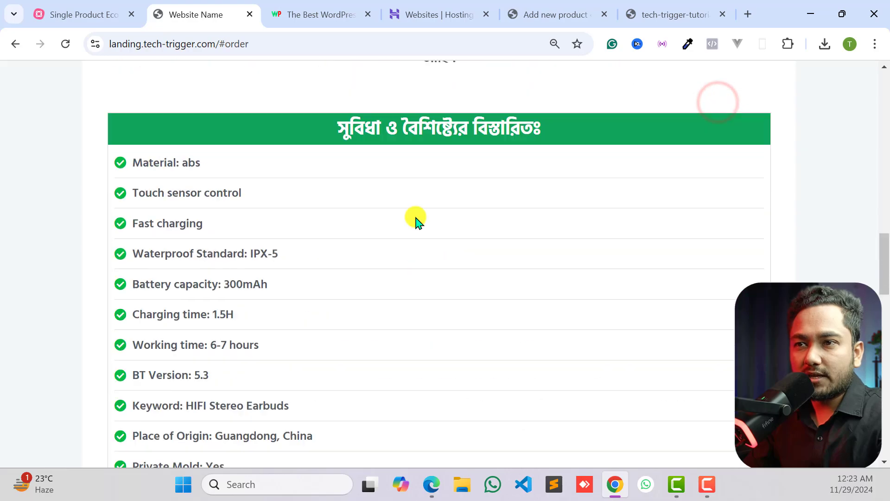
scroll(424, 209, up, 3)
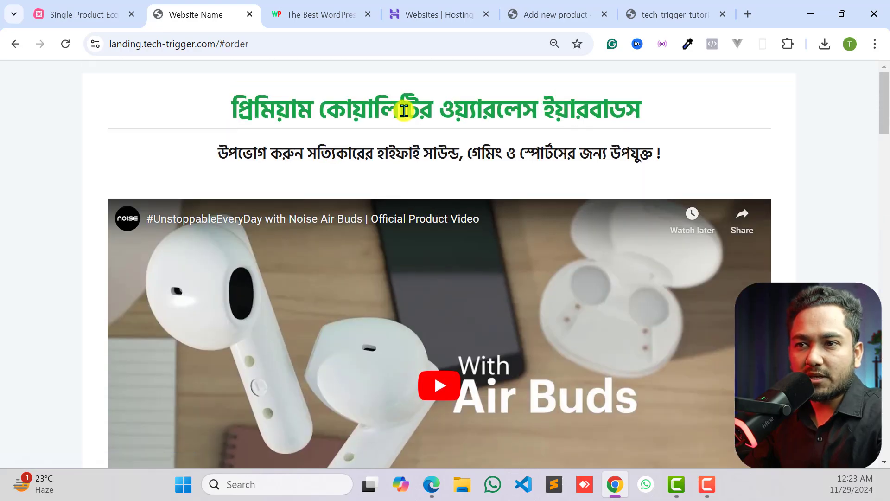
scroll(384, 205, down, 10)
scroll(385, 263, down, 15)
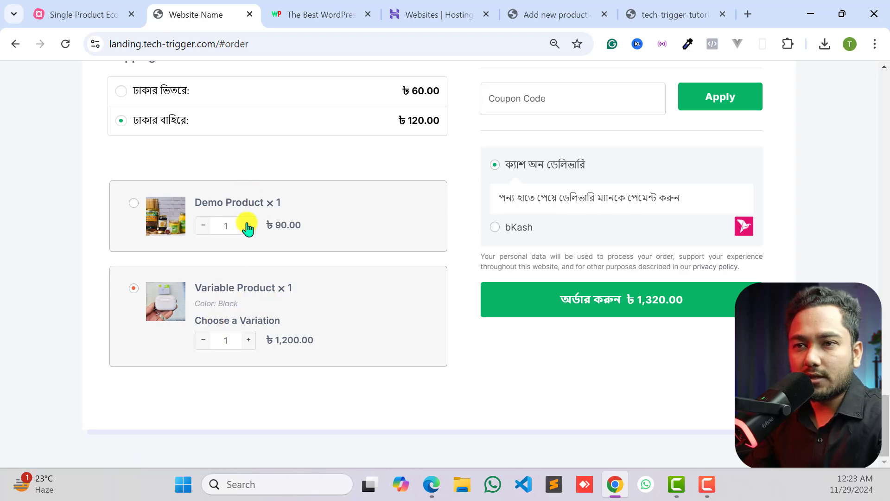
scroll(523, 243, up, 5)
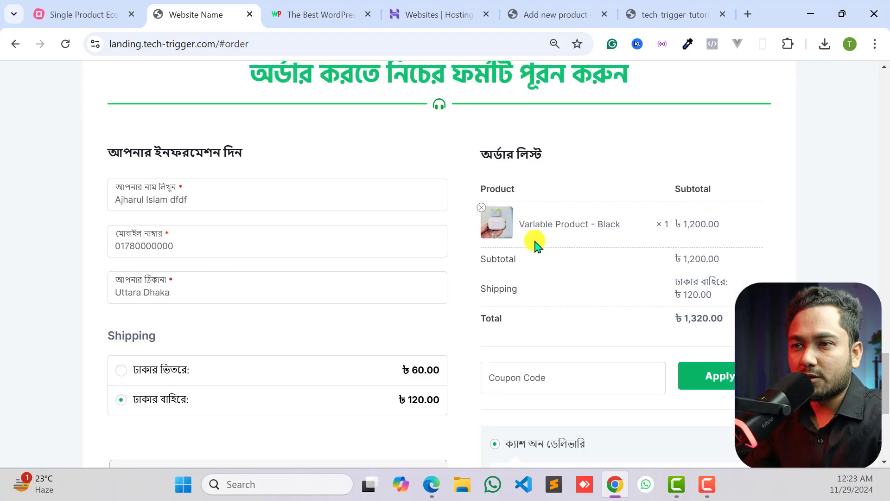
scroll(371, 241, down, 6)
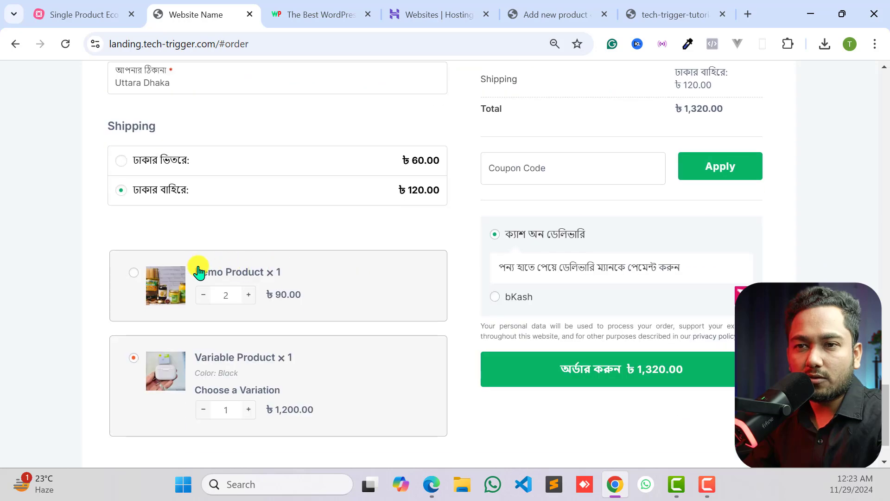
- Examine the demo page's product options, order form fields and the product feature list above them
click(199, 294)
scroll(438, 252, up, 8)
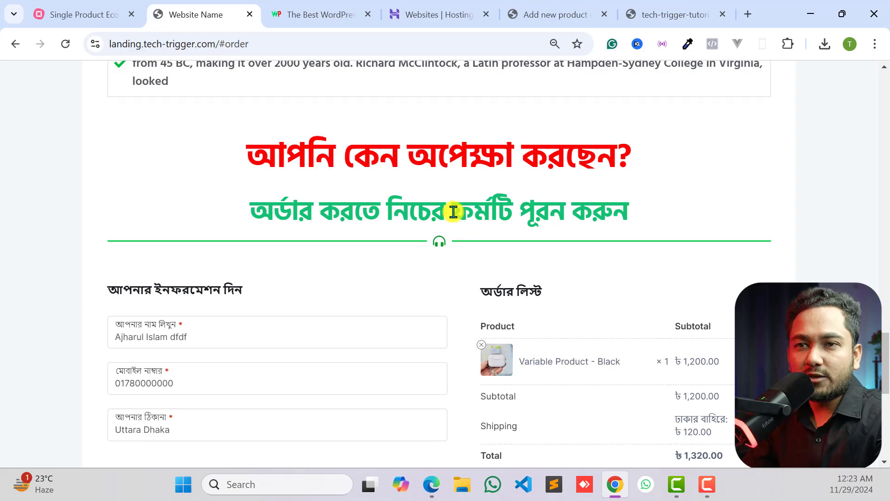
scroll(283, 266, down, 8)
scroll(483, 302, up, 9)
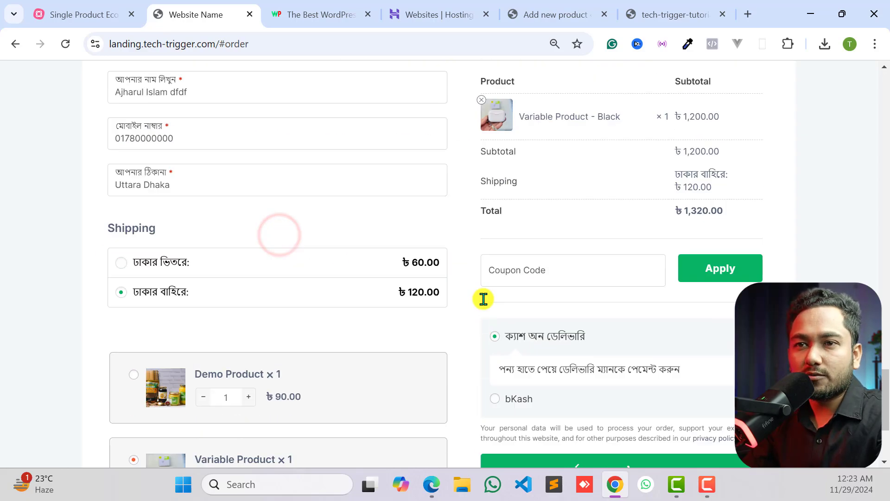
scroll(439, 232, up, 20)
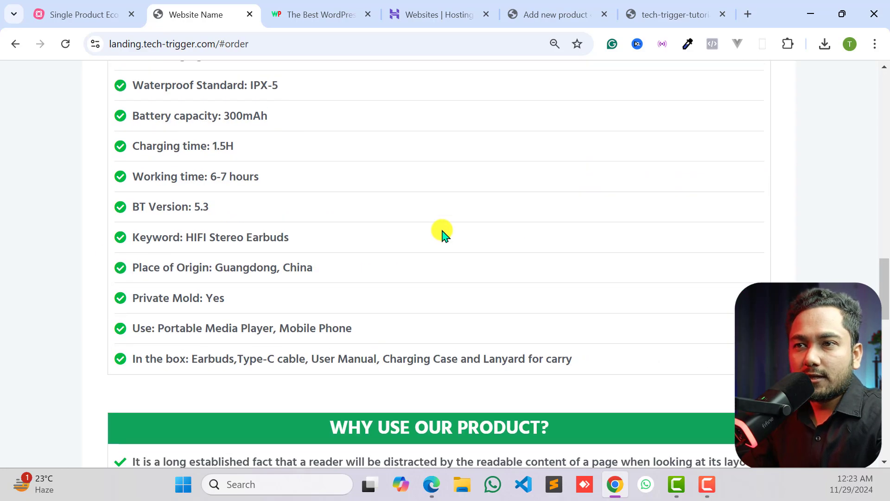
scroll(466, 227, up, 3)
scroll(441, 149, down, 12)
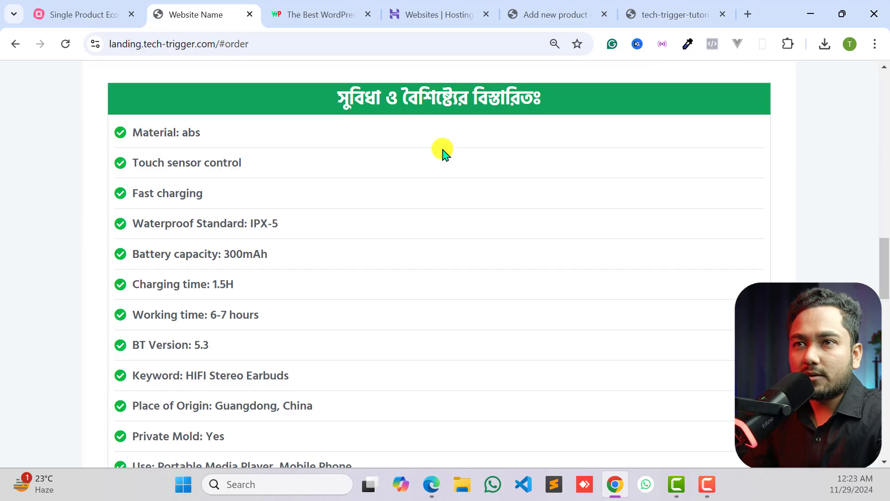
- Return to the new product form and enter "প্রিমিয়াম কোয়ালিটির ওয়্যারলেস ইয়ারবাডস" as the product name
click(337, 5)
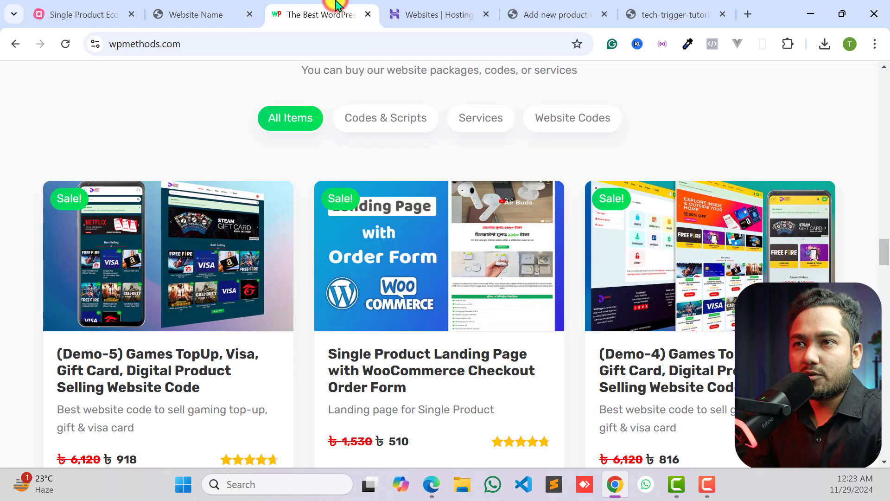
click(429, 9)
click(559, 8)
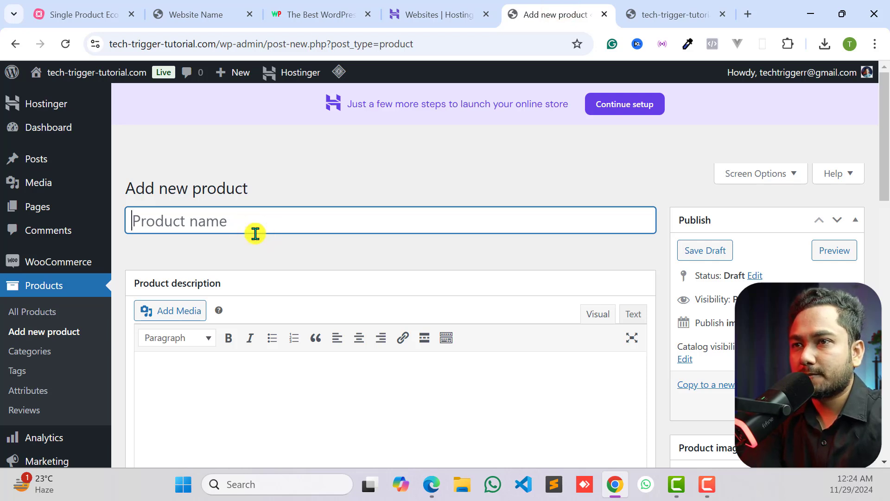
text(প্রিমিয়াম কোয়ালিটির ওয়্যারলেস ইয়ারবাডস)
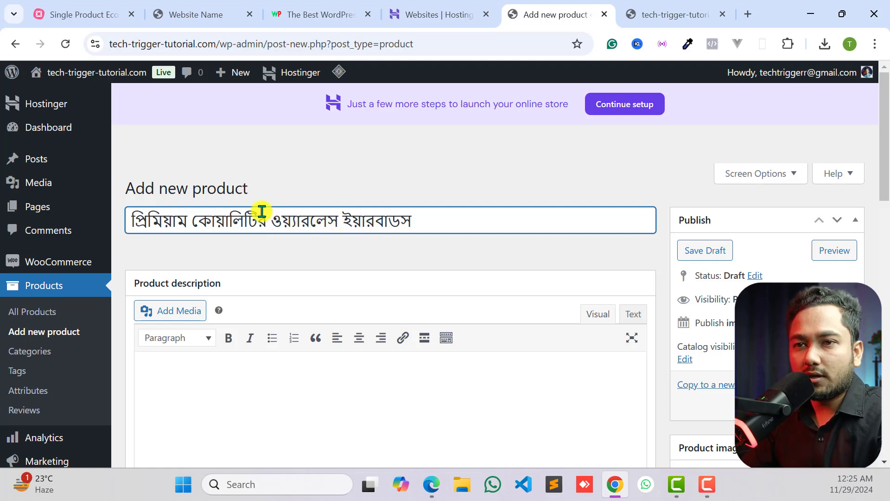
drag(416, 218, 126, 224)
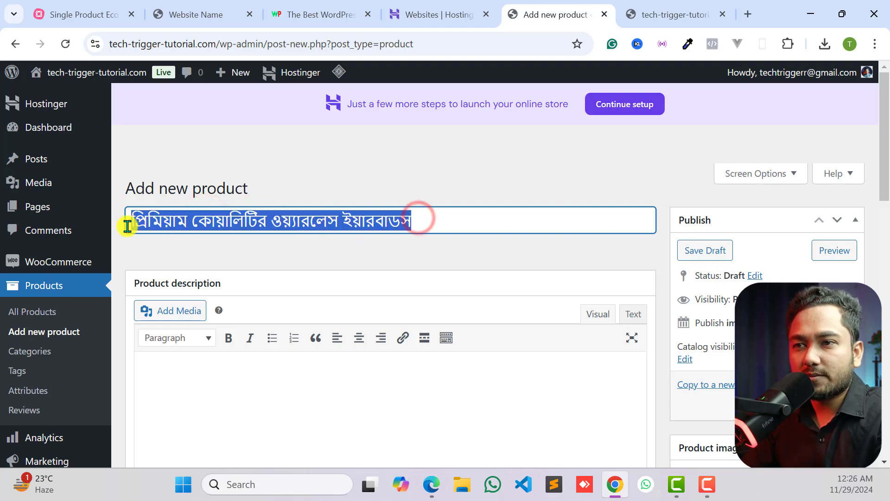
click(263, 214)
scroll(330, 276, down, 5)
scroll(329, 273, up, 3)
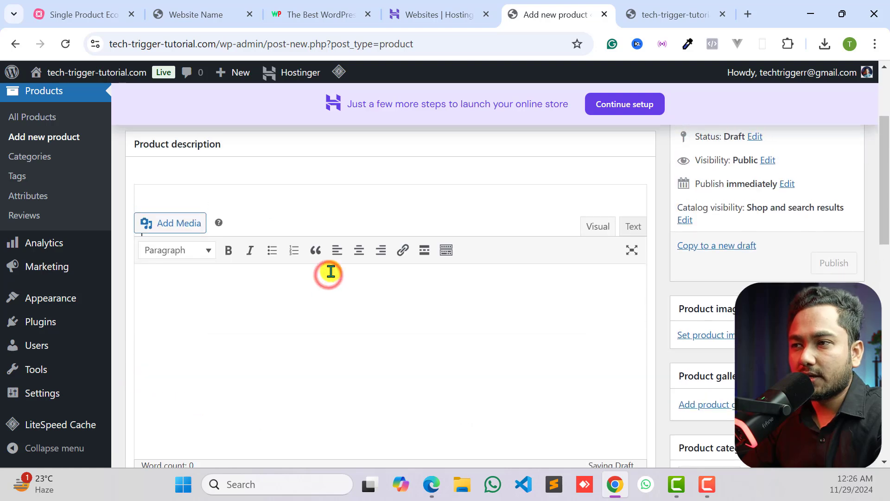
- Leave the product description empty and open the file chooser for uploading a product image
click(327, 273)
scroll(598, 255, down, 3)
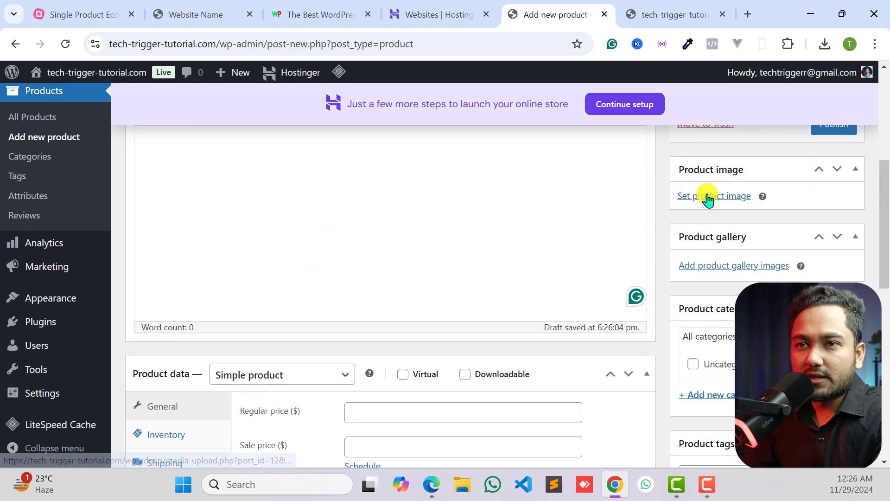
scroll(371, 176, up, 5)
scroll(710, 234, down, 3)
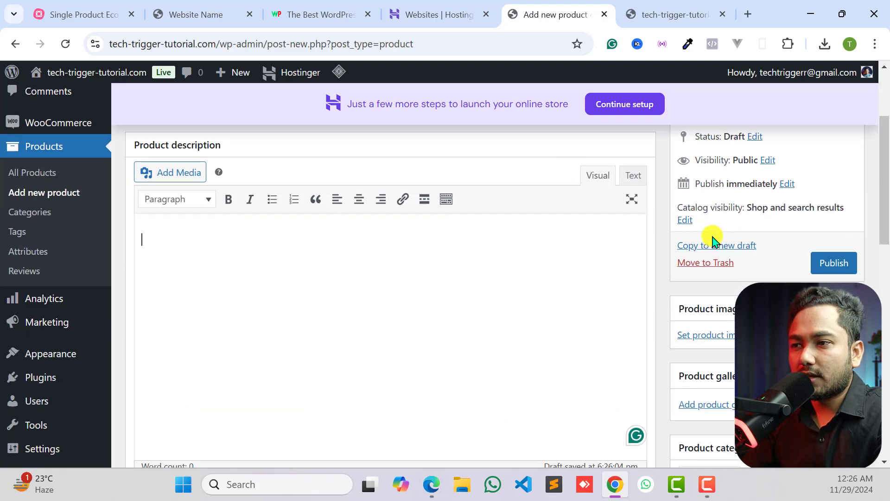
scroll(709, 297, down, 2)
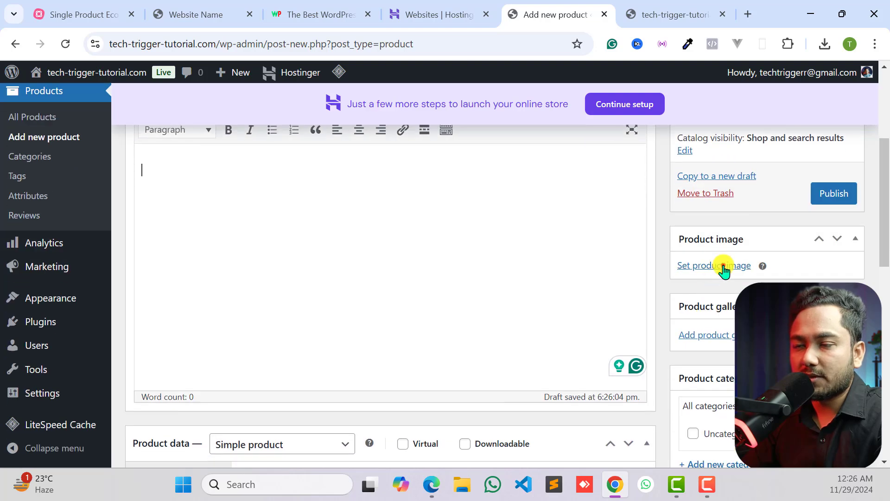
click(724, 266)
click(430, 304)
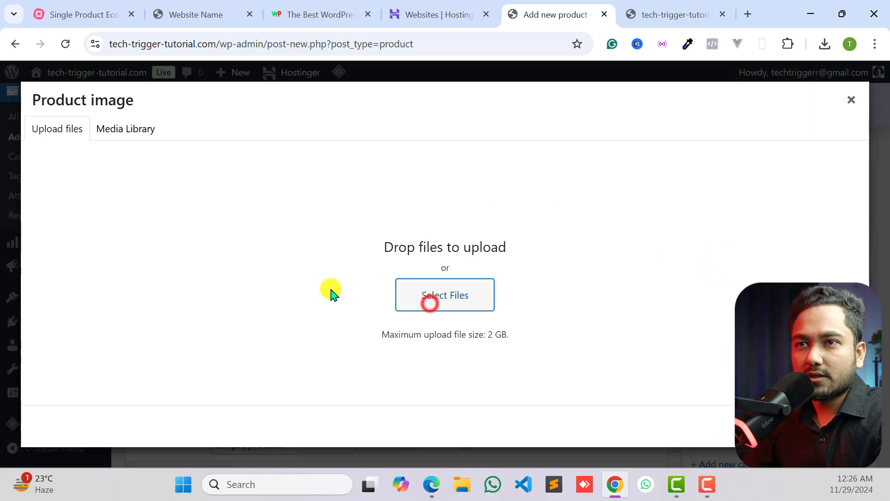
click(433, 304)
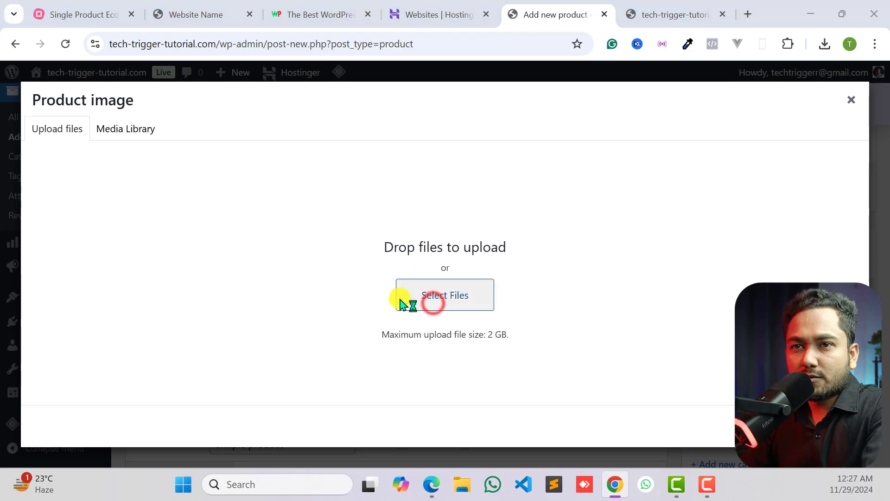
- Upload wimg3 from the Images folder in Downloads and set it as the product image
click(71, 153)
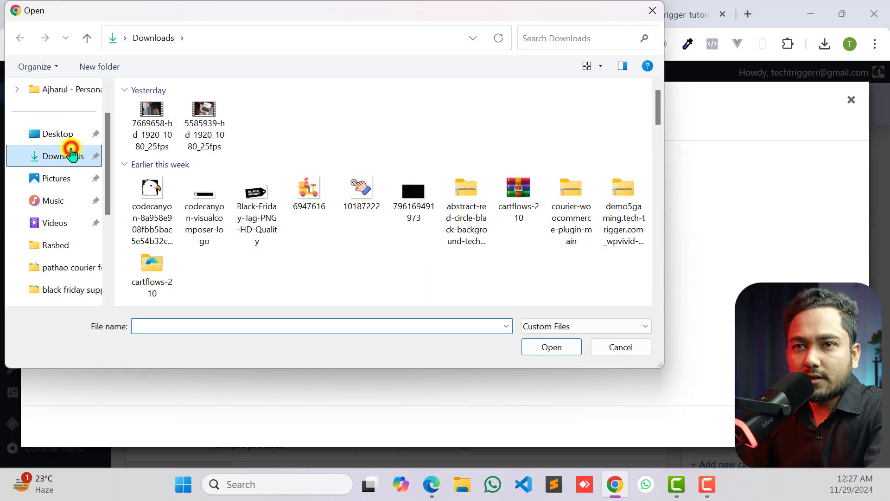
click(162, 127)
click(161, 124)
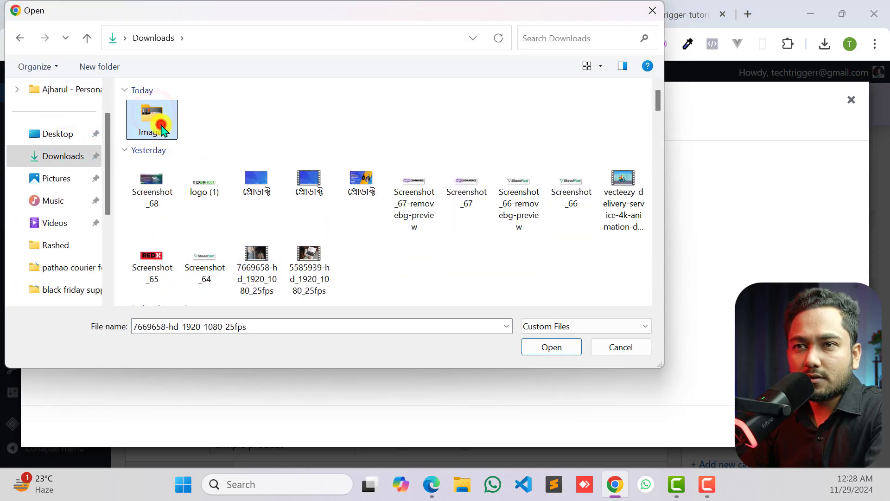
click(412, 122)
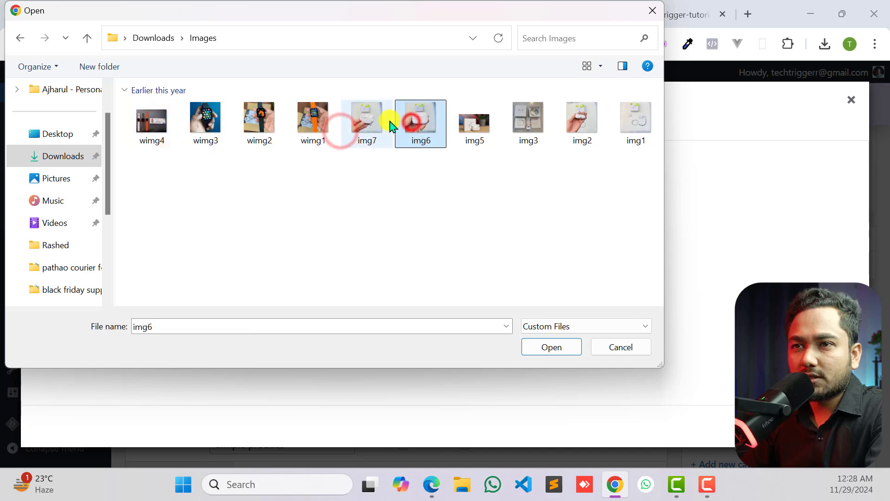
click(270, 124)
click(195, 123)
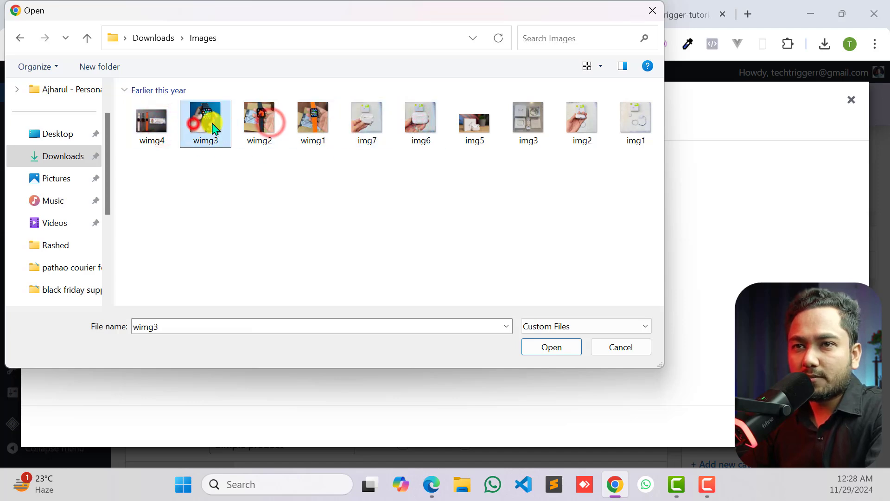
click(547, 351)
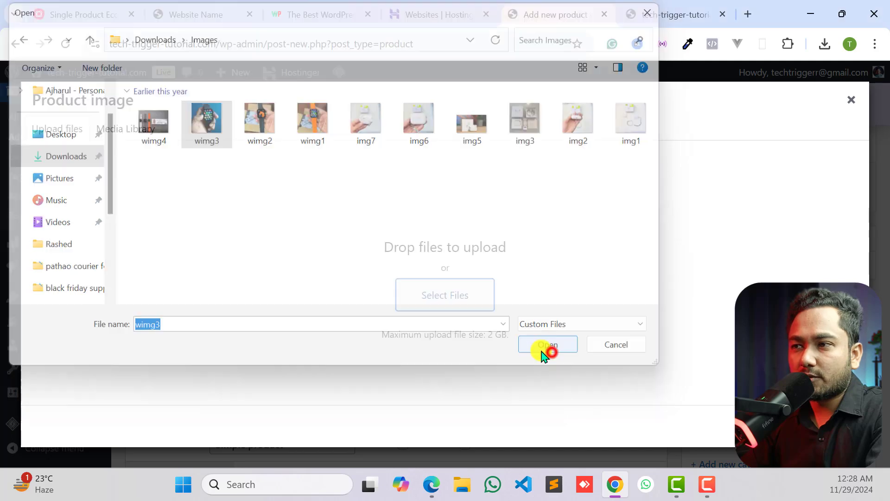
click(823, 425)
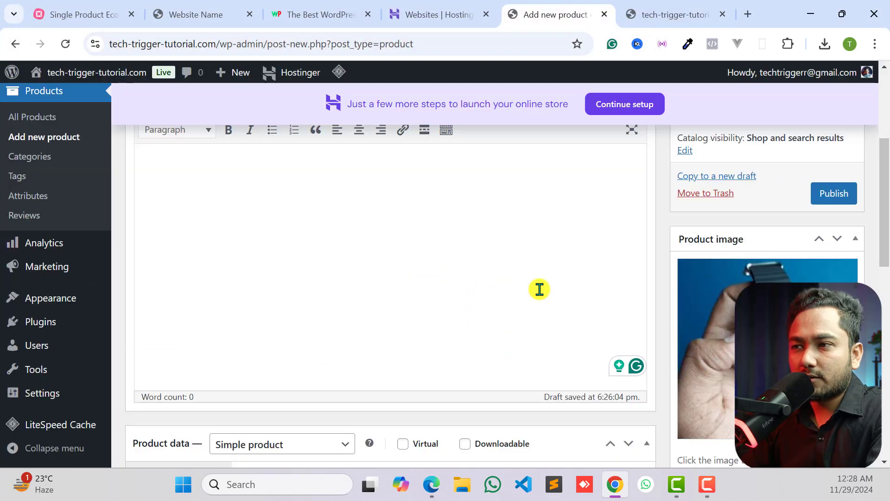
- Keep Simple product as the product type and set the regular price to 1200
scroll(515, 283, down, 7)
scroll(515, 283, up, 5)
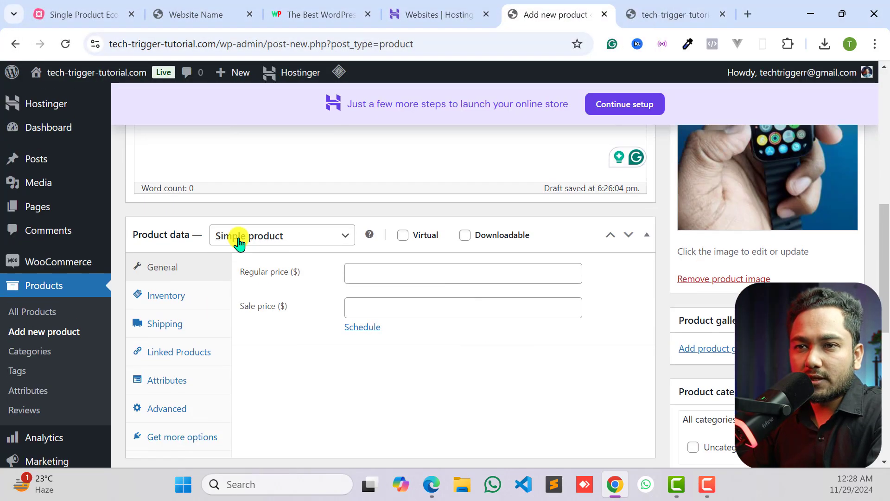
click(270, 235)
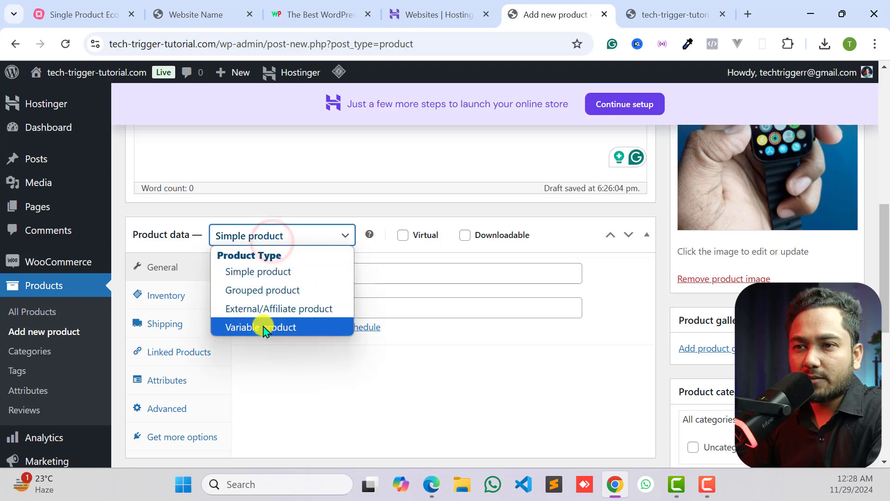
click(284, 231)
click(395, 272)
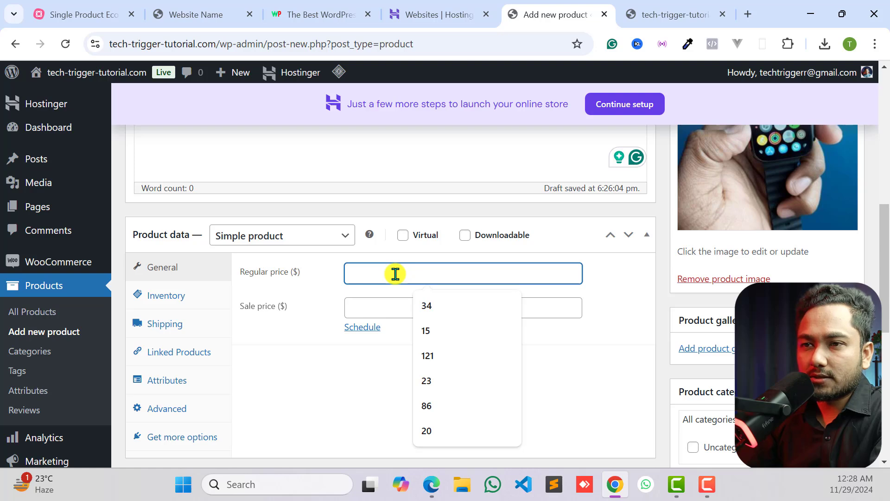
text(50)
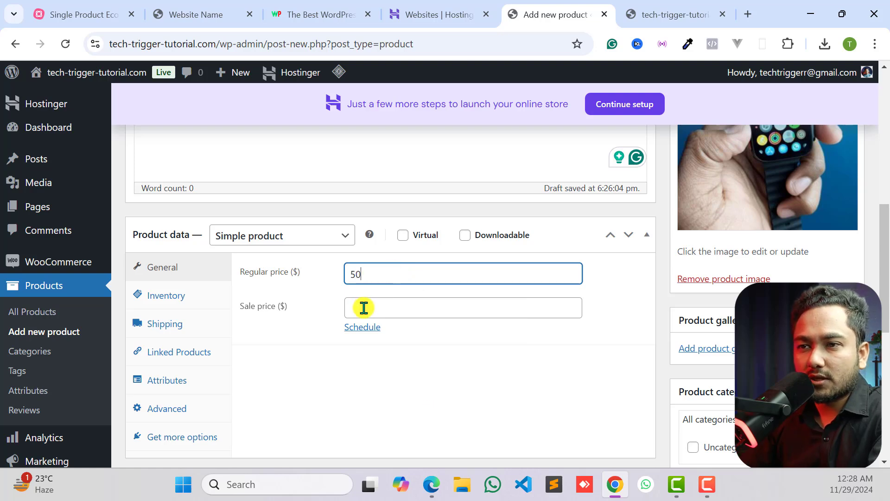
click(364, 307)
drag(370, 272, 328, 275)
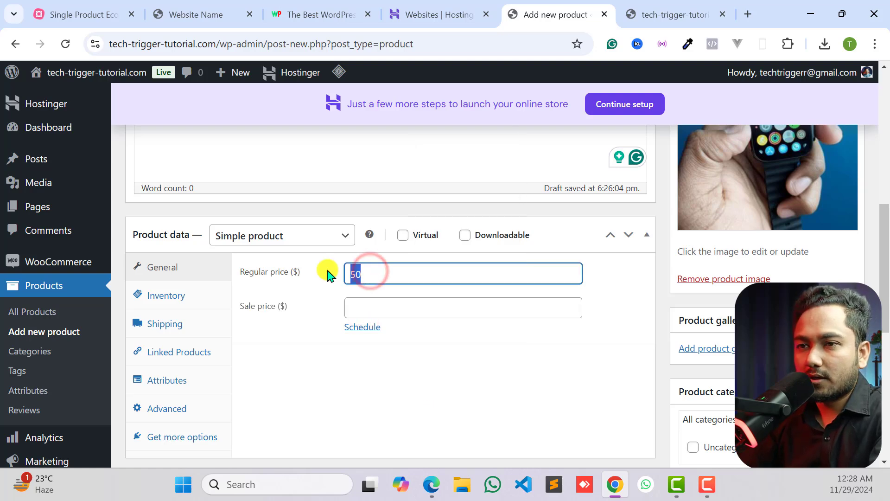
text(1200)
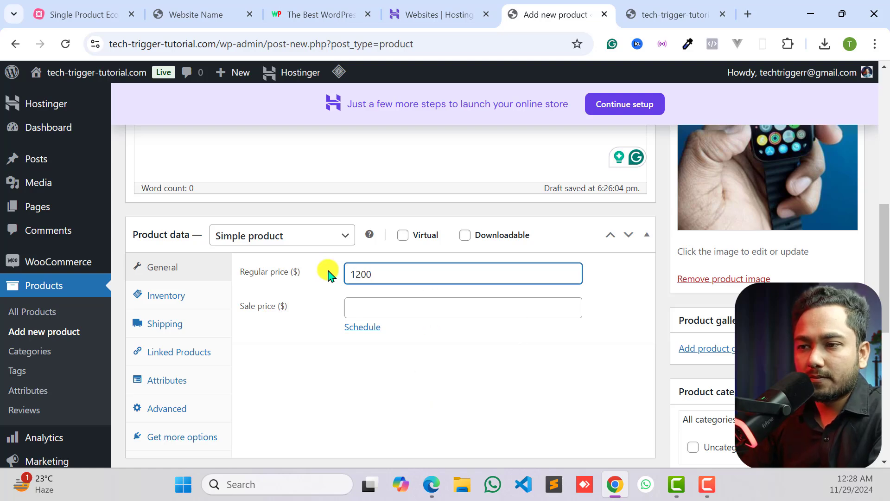
- Set the product's sale price to 1000
click(373, 310)
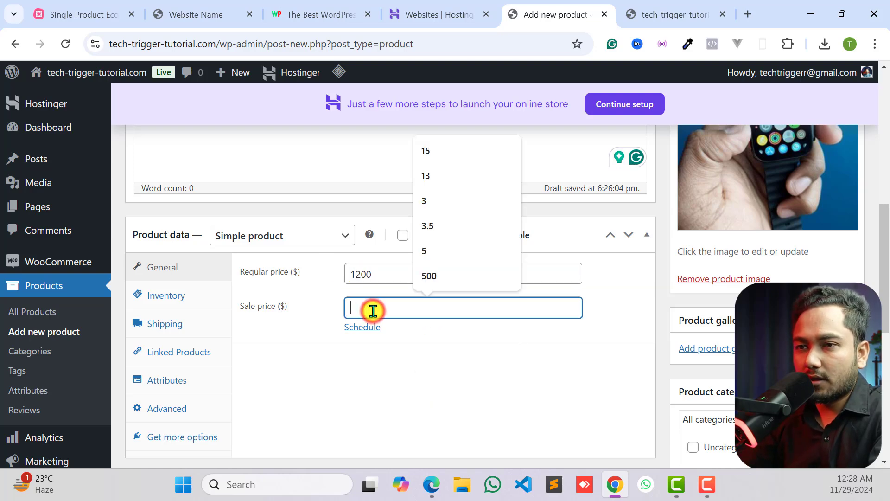
click(397, 272)
click(368, 309)
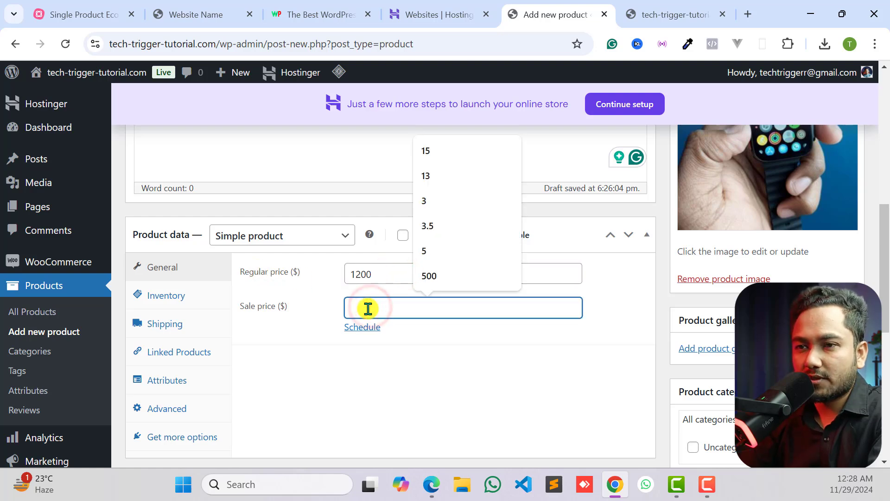
text(1000)
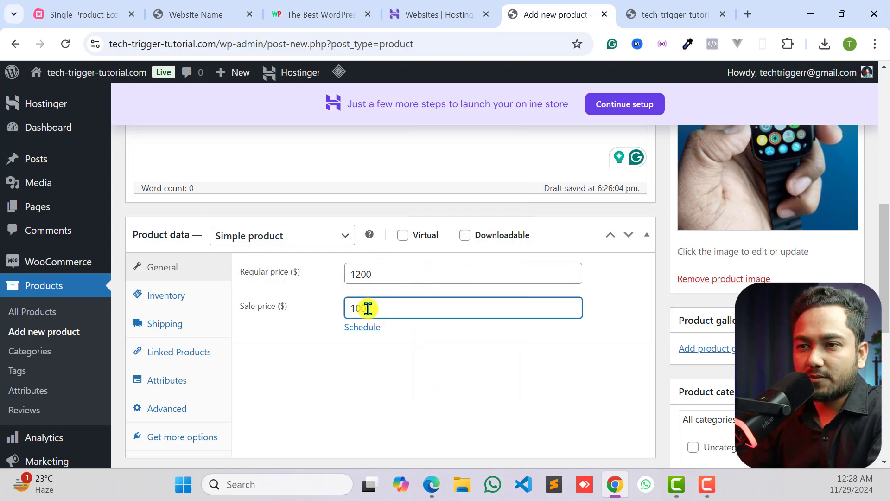
click(362, 277)
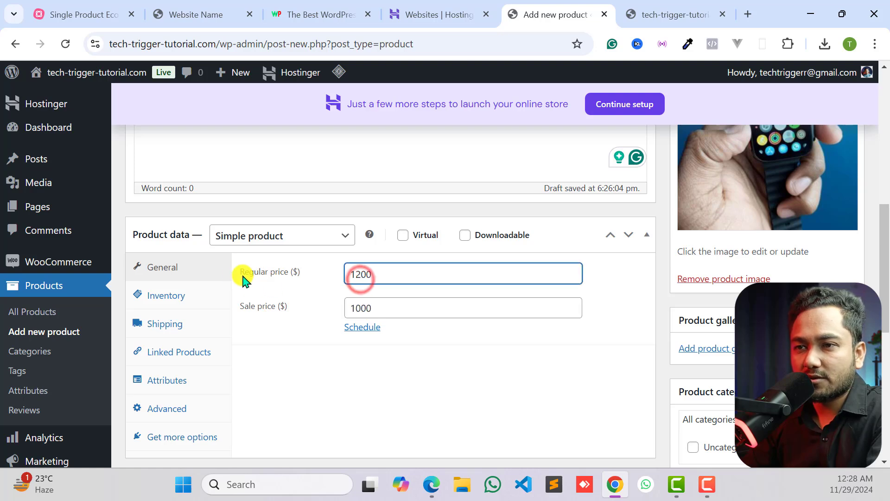
click(388, 307)
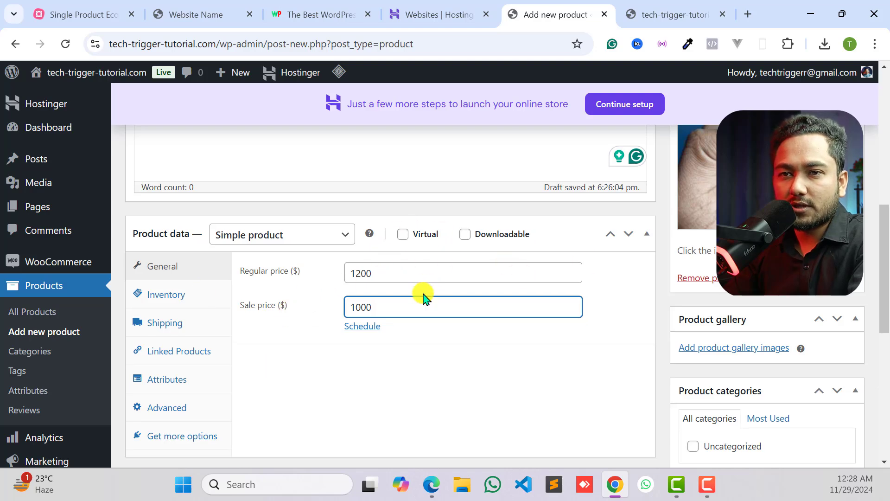
scroll(424, 294, down, 1)
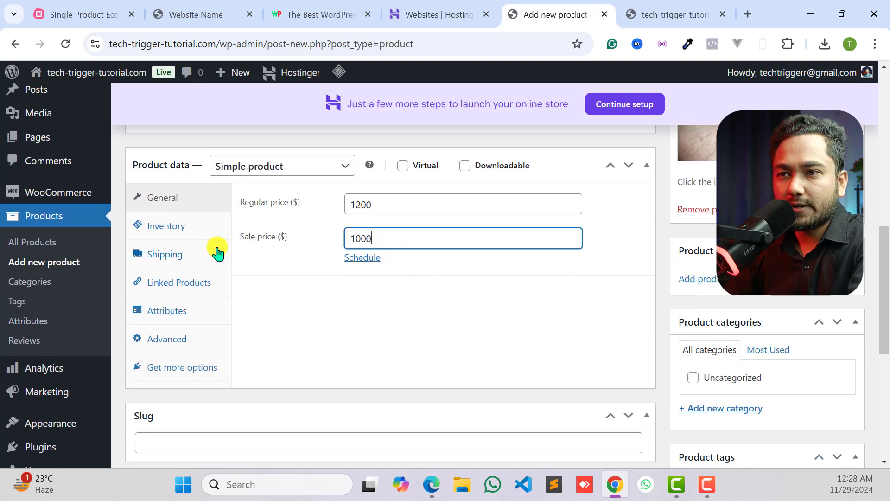
click(452, 292)
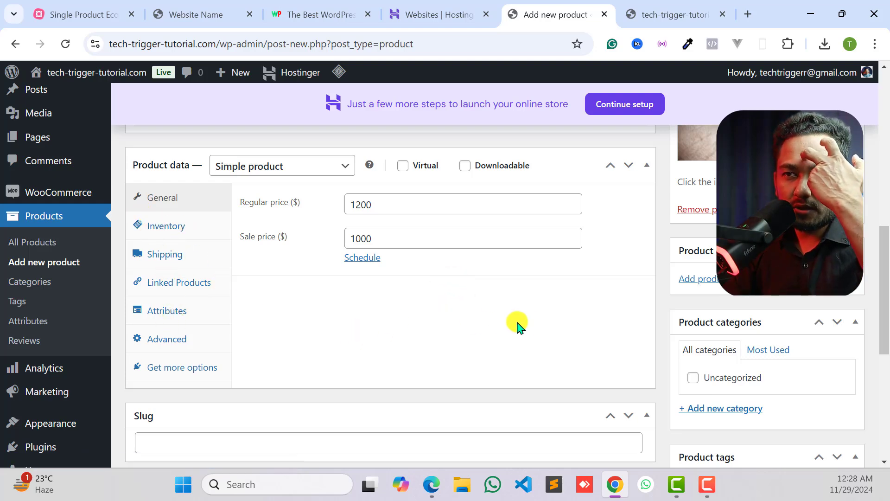
- Publish the new product with its title, image and prices
scroll(489, 301, up, 9)
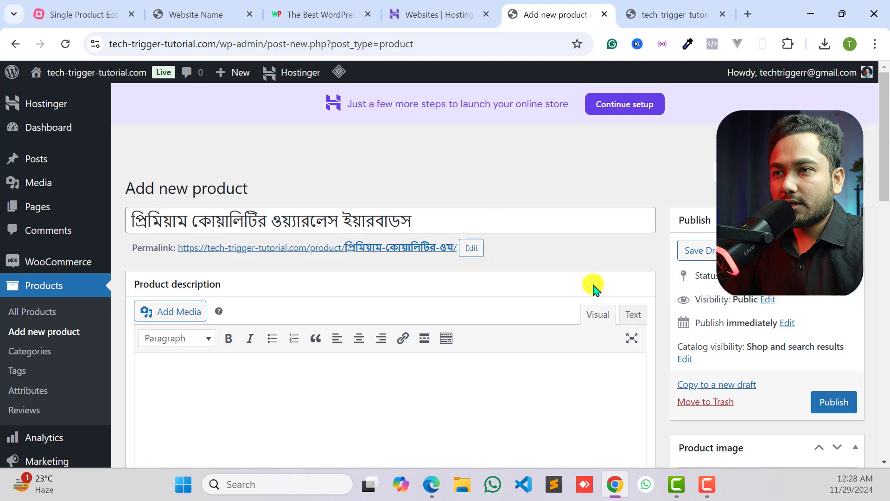
scroll(593, 287, down, 4)
scroll(570, 264, up, 5)
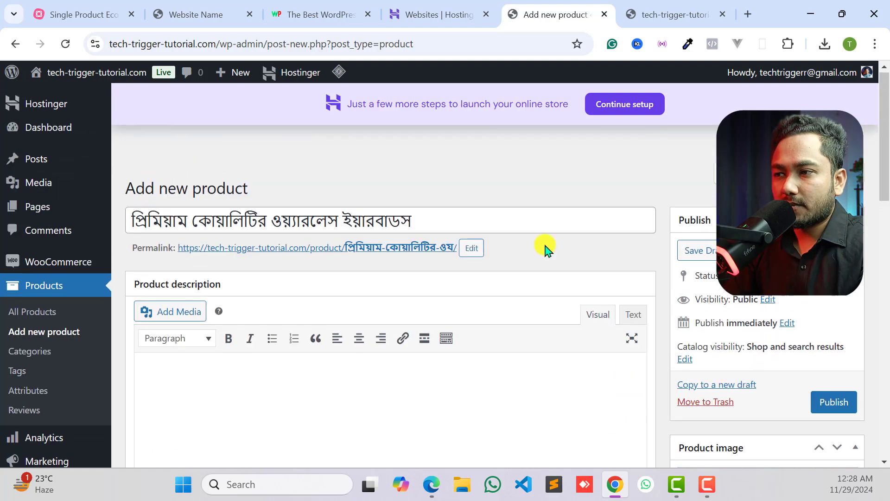
click(833, 401)
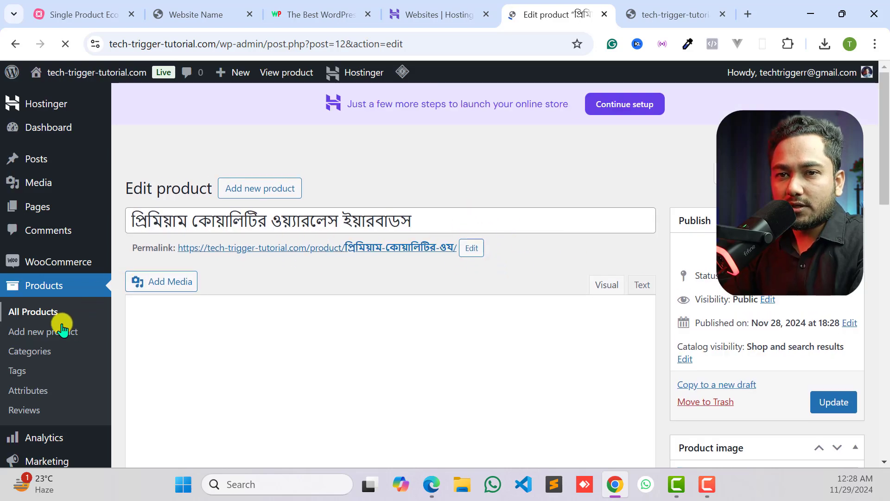
- Open the published product's storefront page in a new tab from the product list and review its image, title and prices
click(20, 313)
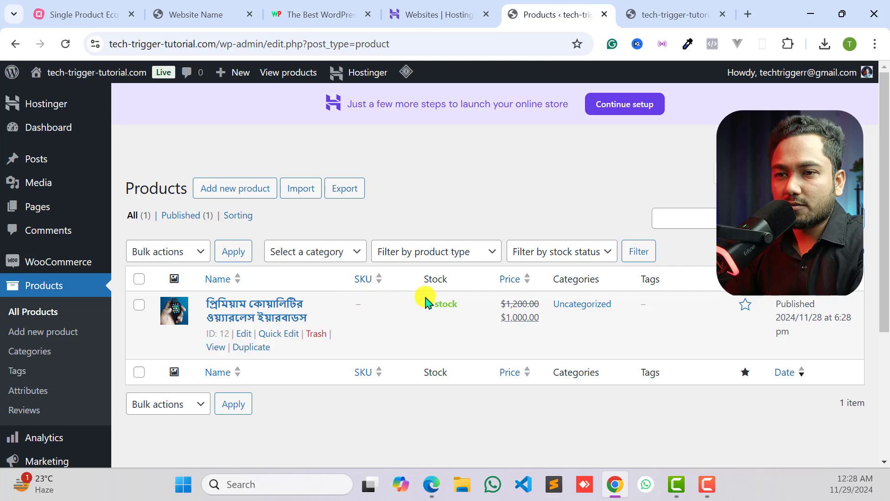
click(216, 348)
right_click(220, 353)
click(290, 215)
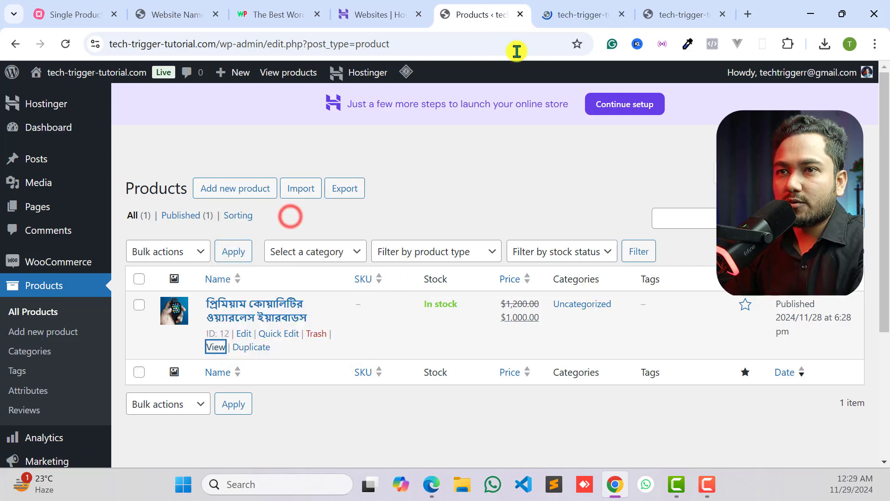
click(569, 10)
scroll(318, 308, down, 4)
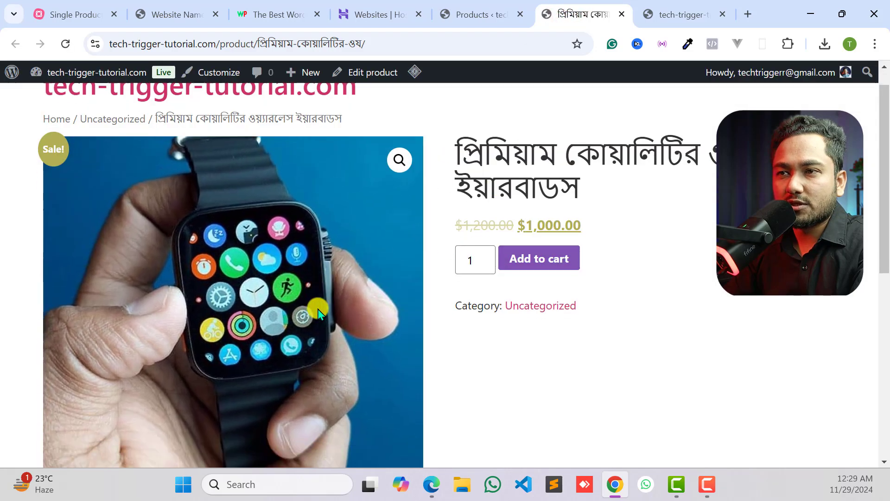
scroll(324, 310, up, 3)
scroll(533, 167, up, 2)
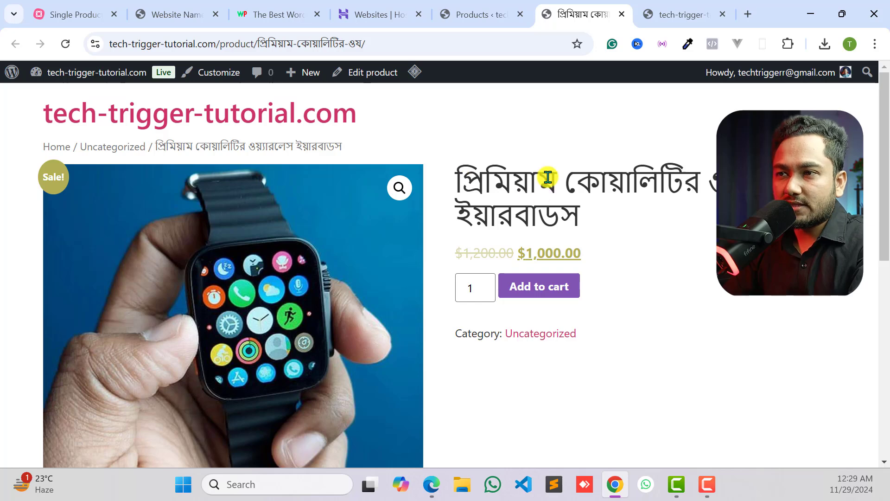
- Add the product to the cart and proceed from the cart to checkout
click(535, 291)
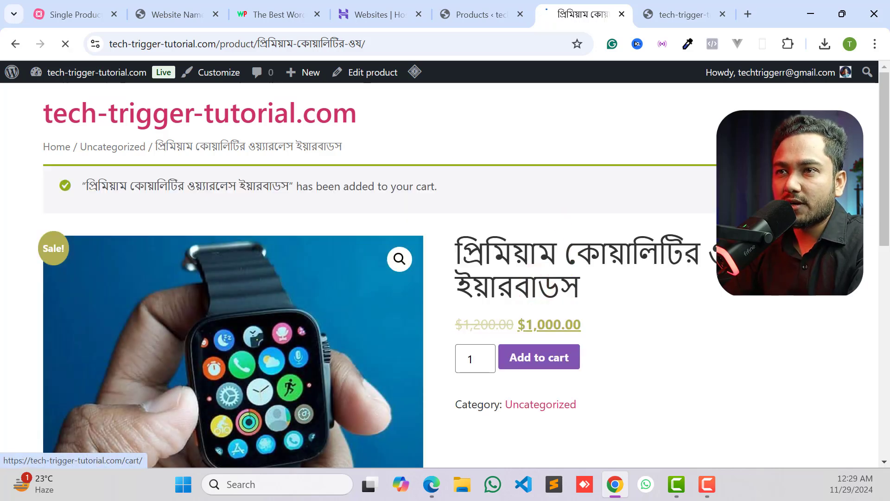
click(691, 188)
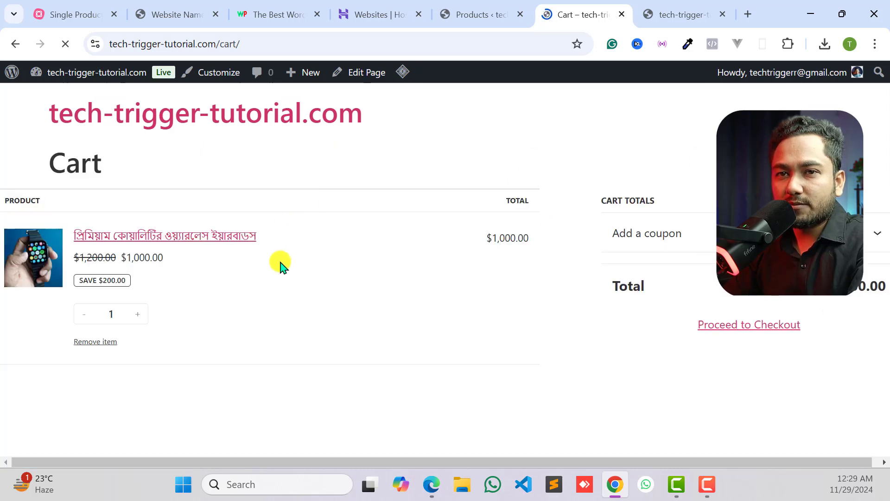
click(749, 356)
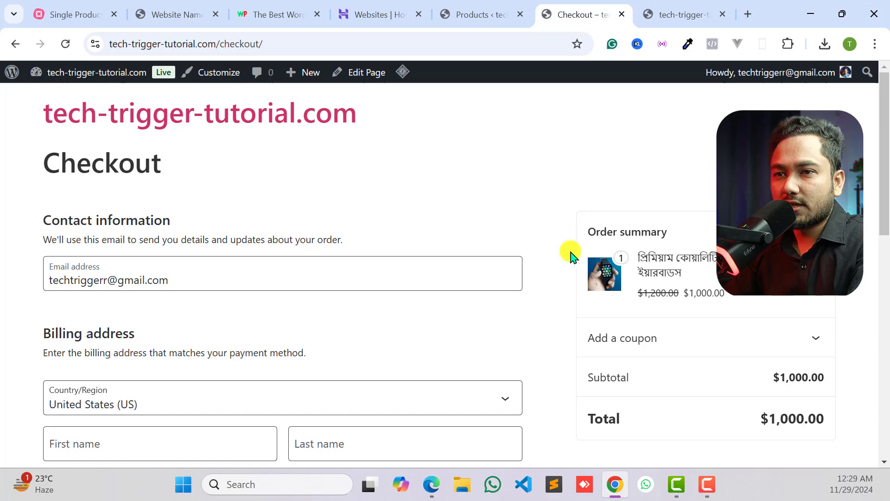
- Examine the checkout page's contact information, billing address fields, payment options and order summary
scroll(689, 320, down, 3)
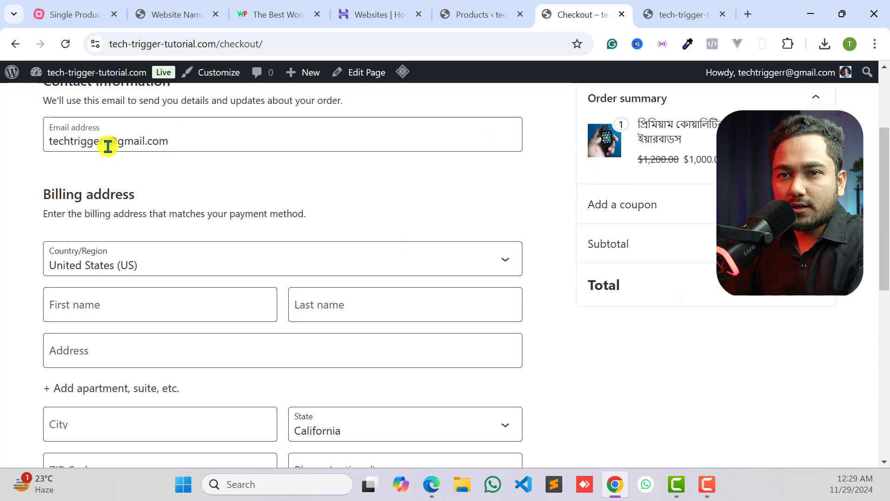
click(184, 141)
scroll(111, 231, down, 3)
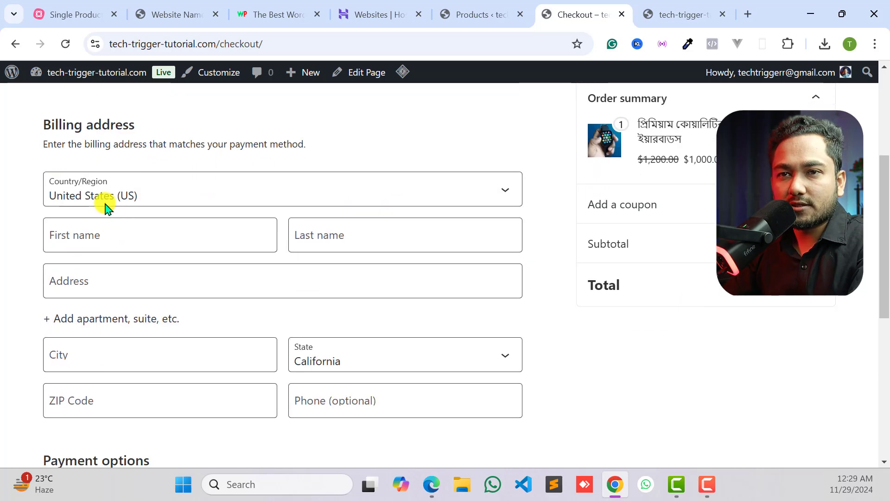
scroll(50, 215, down, 4)
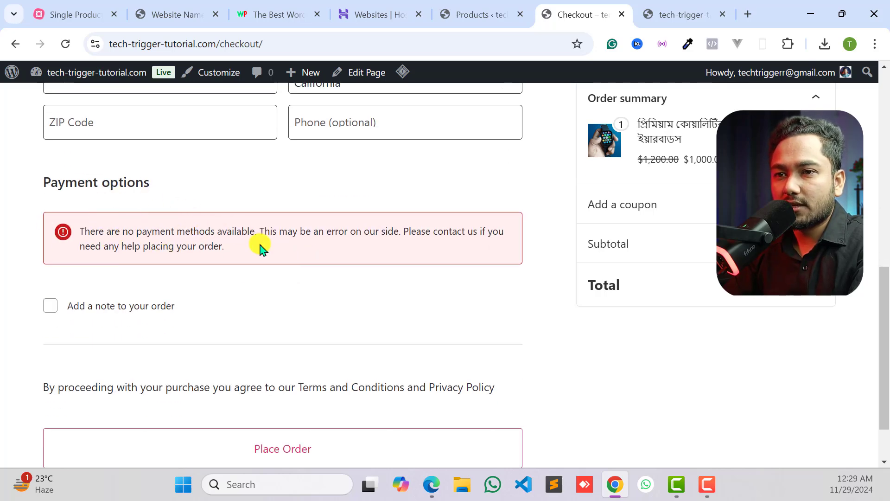
scroll(260, 255, down, 1)
scroll(250, 295, up, 12)
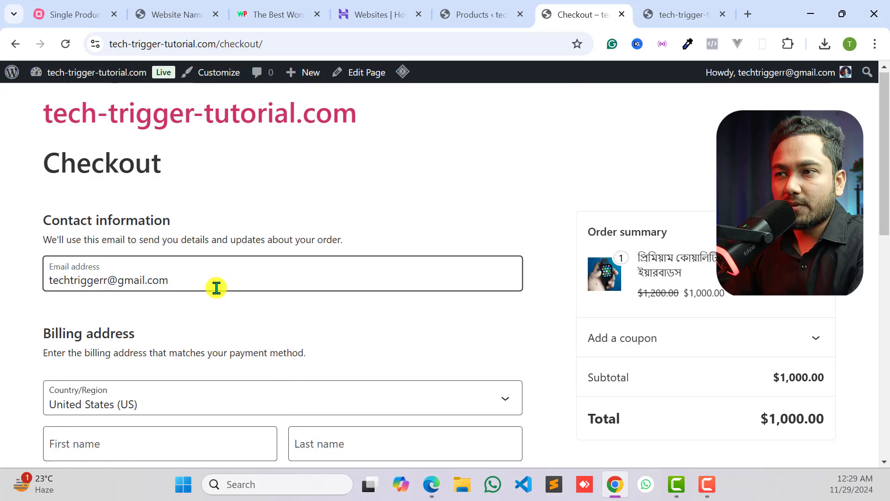
scroll(269, 272, down, 5)
scroll(473, 260, up, 6)
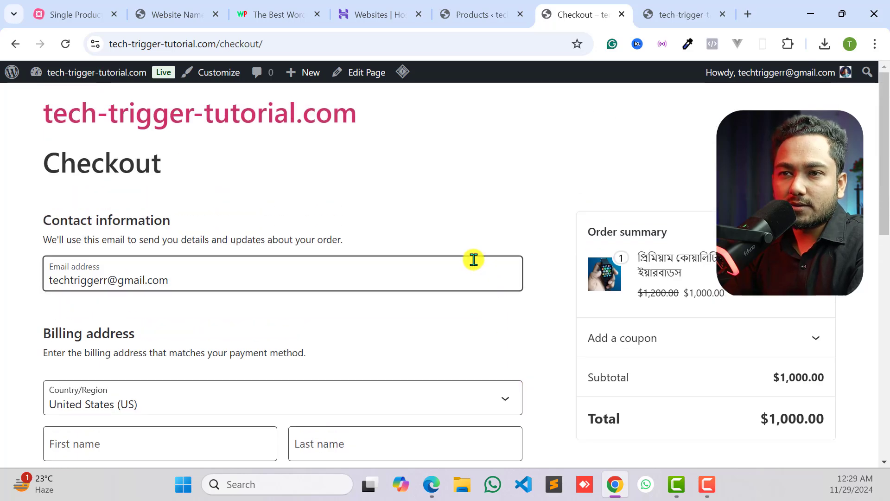
- Check the billing Country/Region choices and the currency used in the checkout's order summary
click(239, 337)
scroll(222, 328, down, 3)
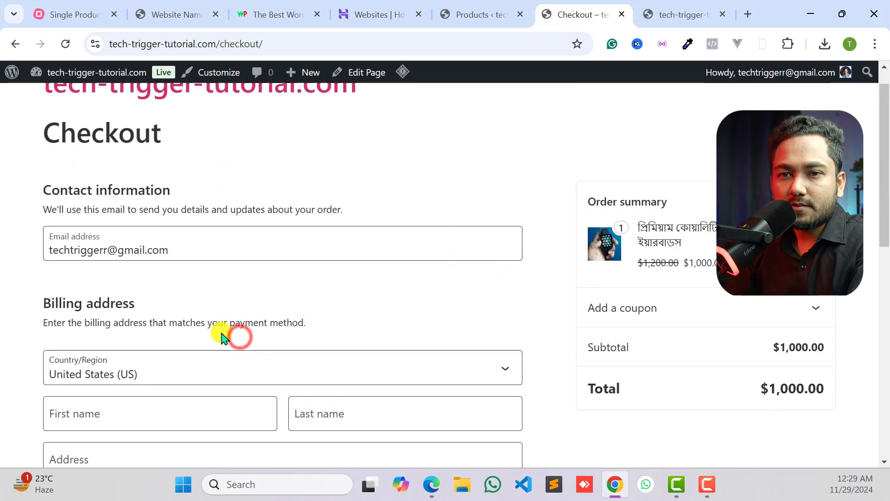
click(125, 268)
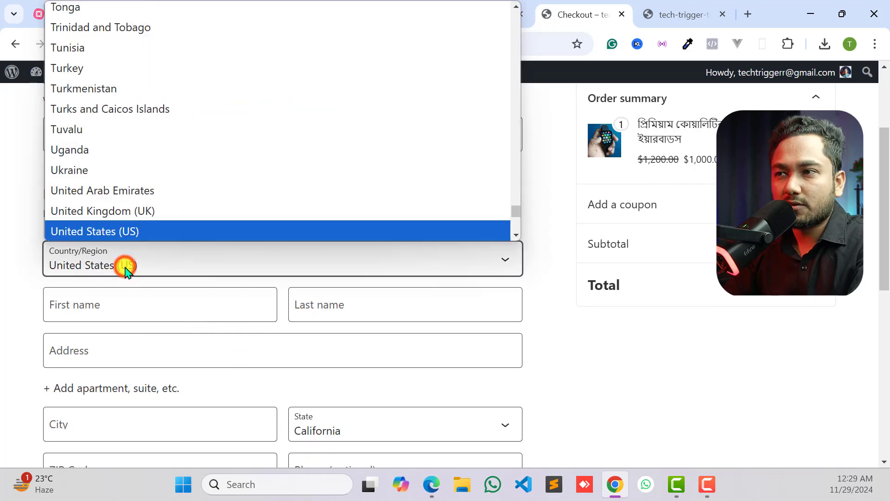
click(124, 265)
scroll(421, 315, up, 3)
scroll(665, 316, down, 2)
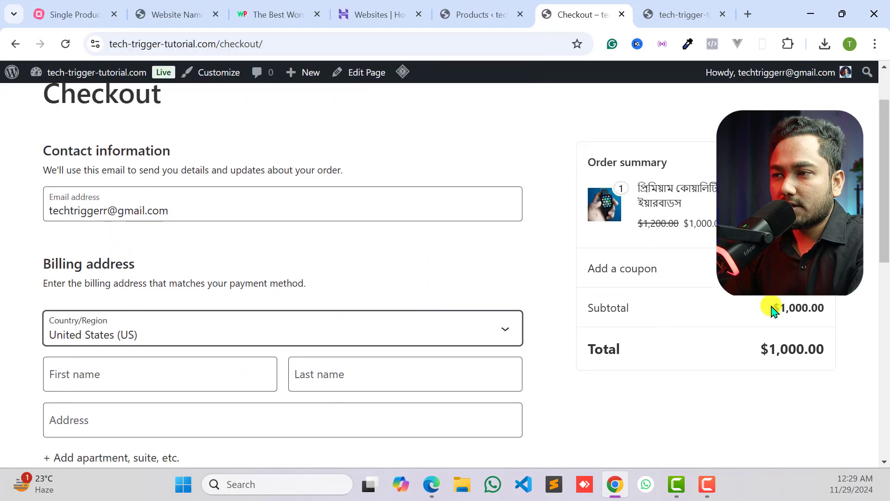
drag(770, 308, 782, 308)
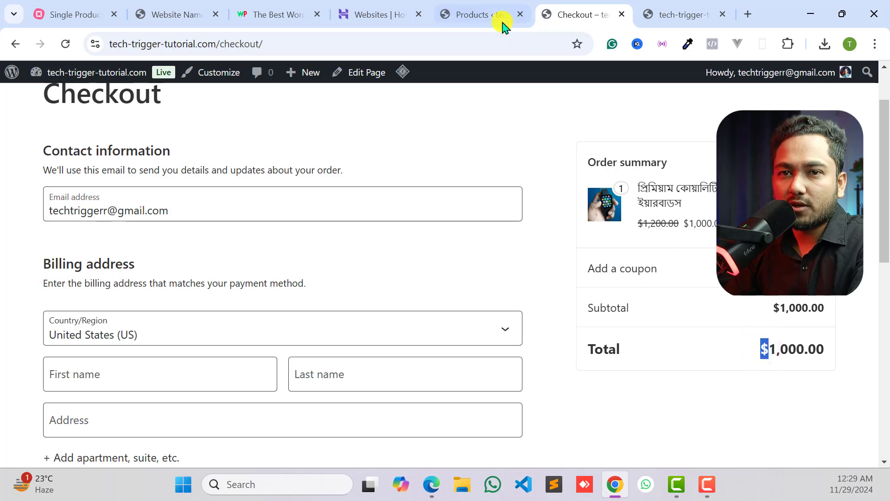
- Return to the WordPress admin tab and fill in the WooCommerce store address from the browser's saved address
click(480, 14)
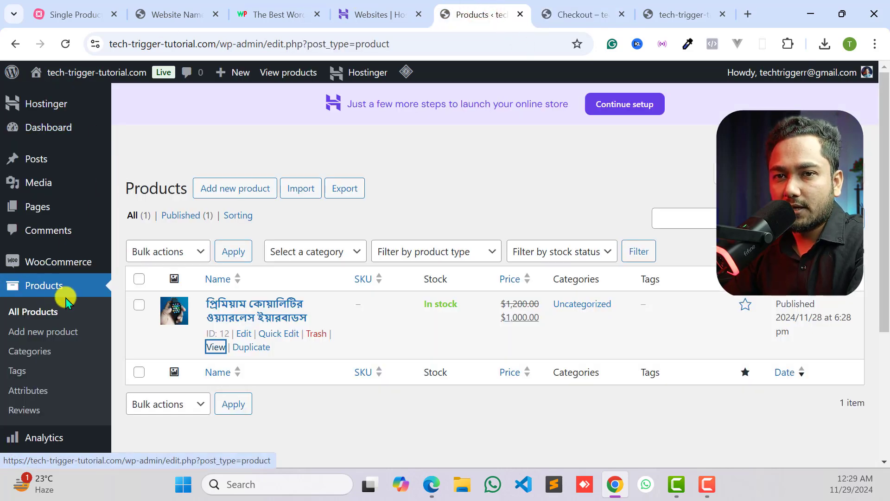
mouse_move(25, 263)
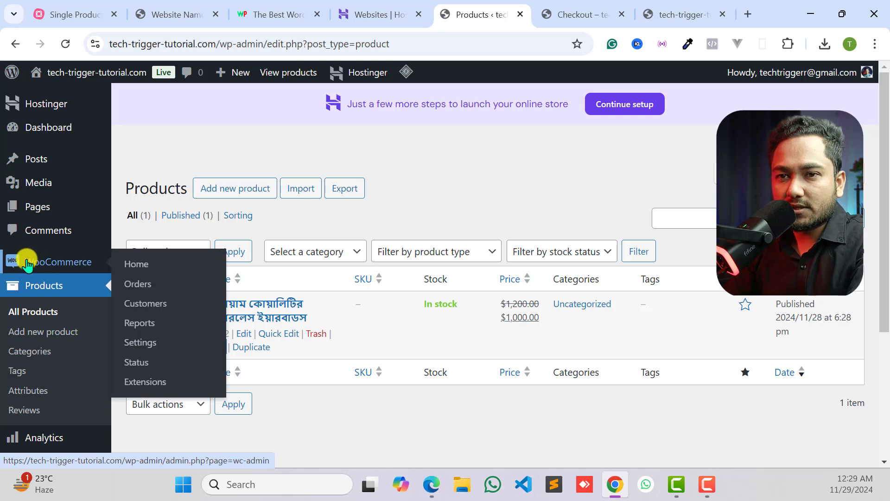
click(141, 348)
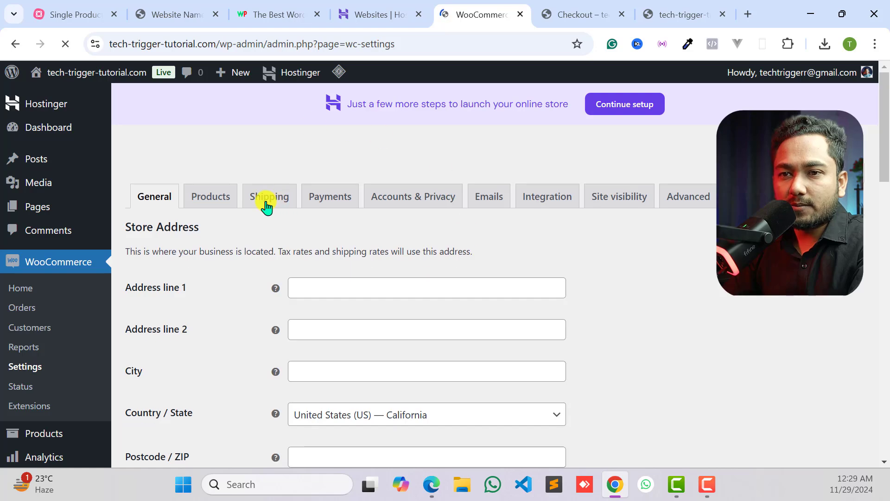
scroll(314, 292, down, 1)
click(318, 226)
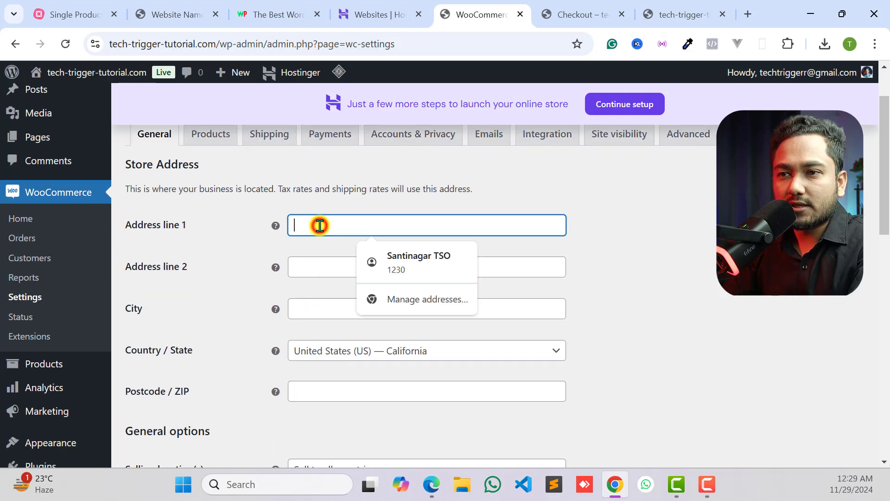
click(438, 263)
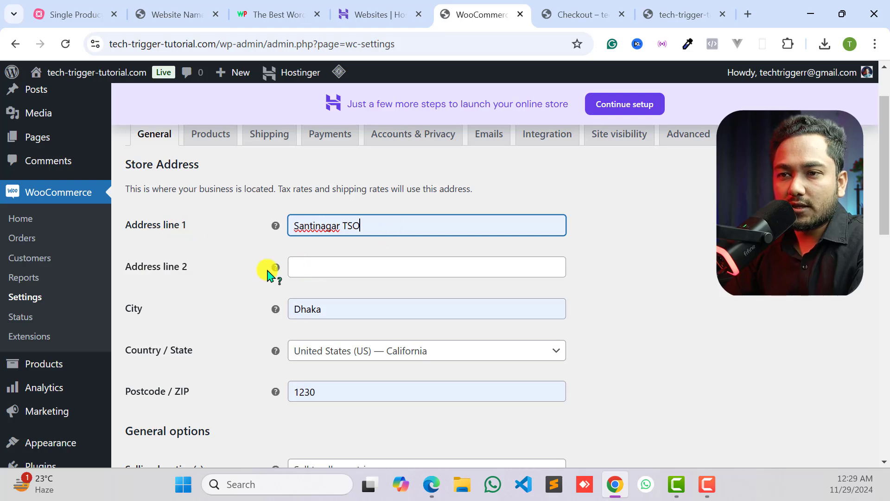
- Set the store's Country / State to Bangladesh — Dhaka
scroll(318, 317, down, 3)
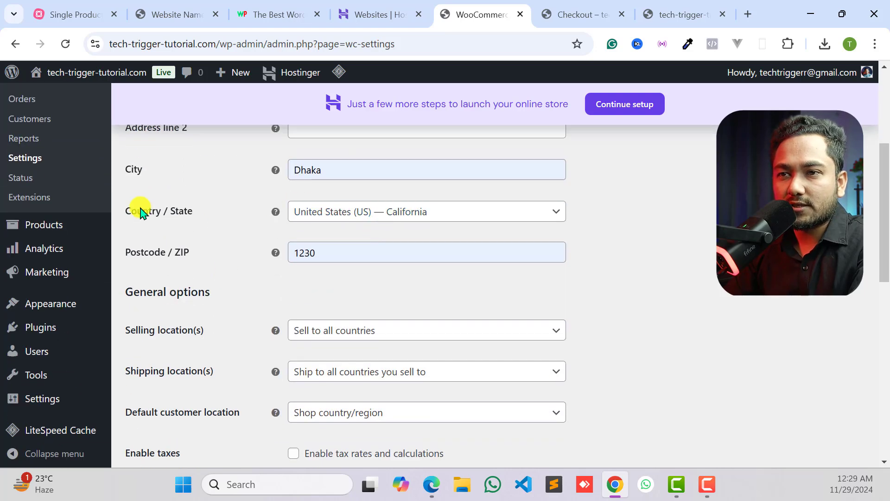
click(345, 214)
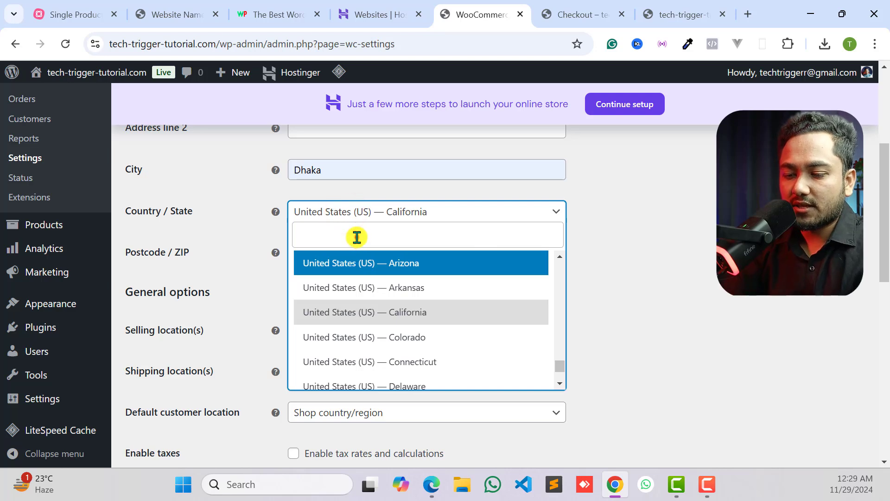
text(bang)
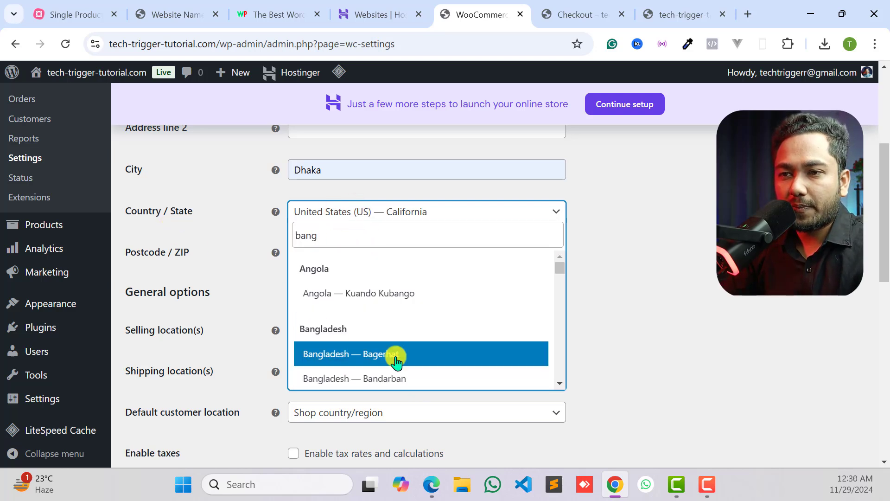
scroll(371, 336, down, 3)
scroll(385, 335, down, 3)
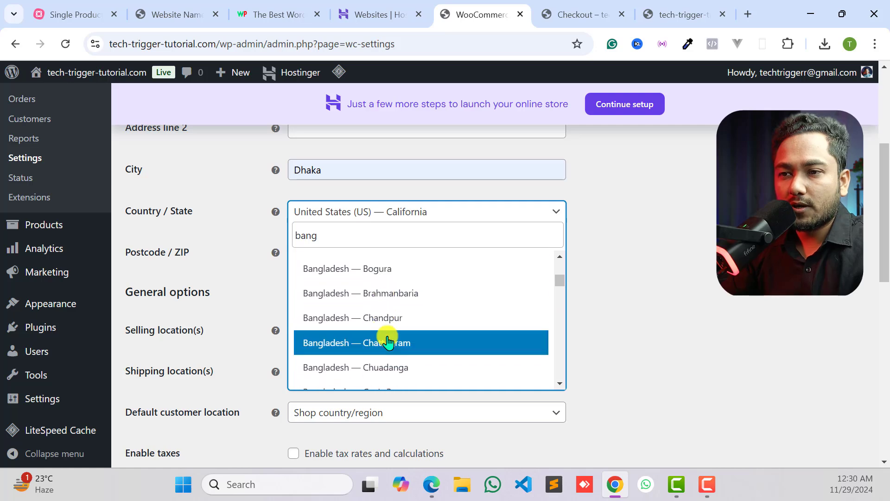
click(390, 371)
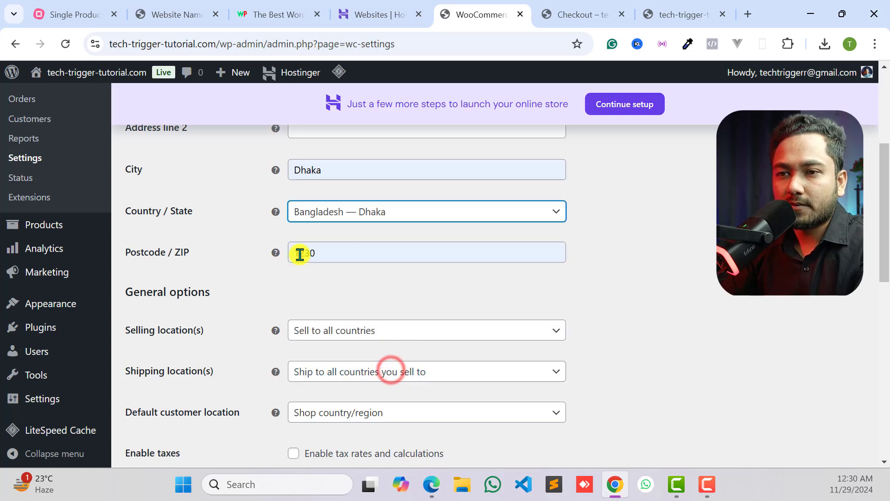
- Set the selling locations to Sell to specific countries and choose Bangladesh as the only country
click(306, 288)
scroll(306, 288, down, 3)
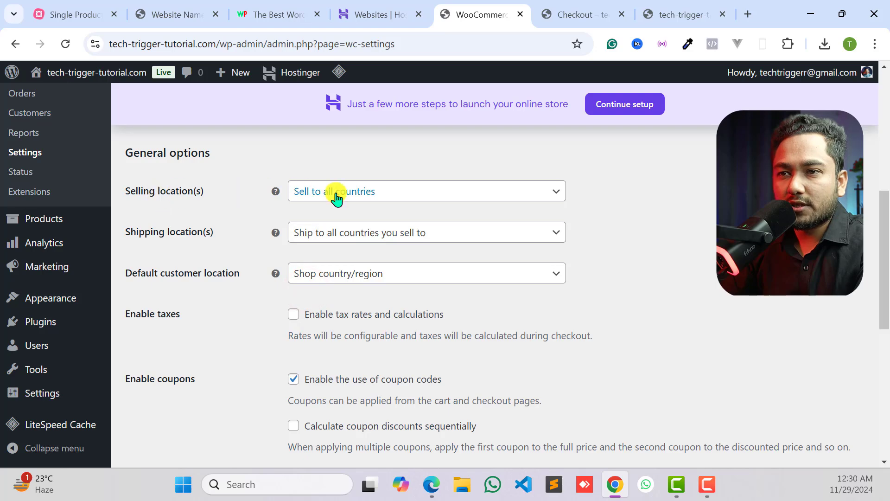
click(336, 198)
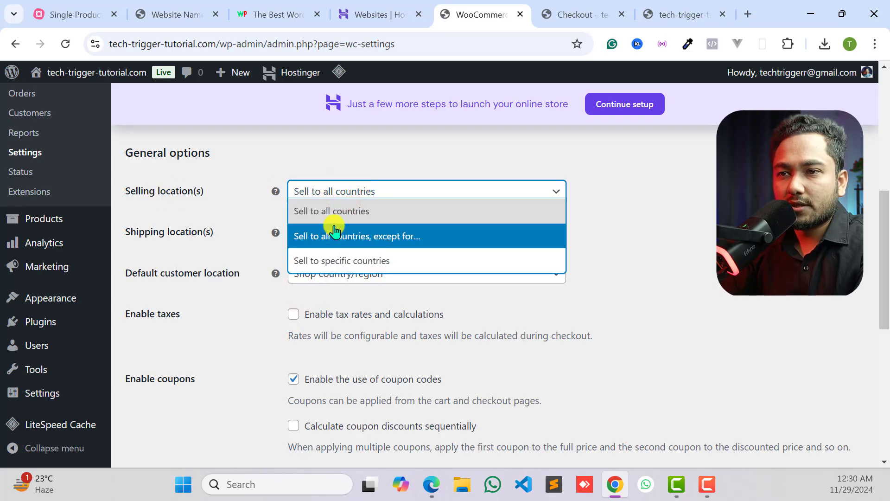
click(319, 262)
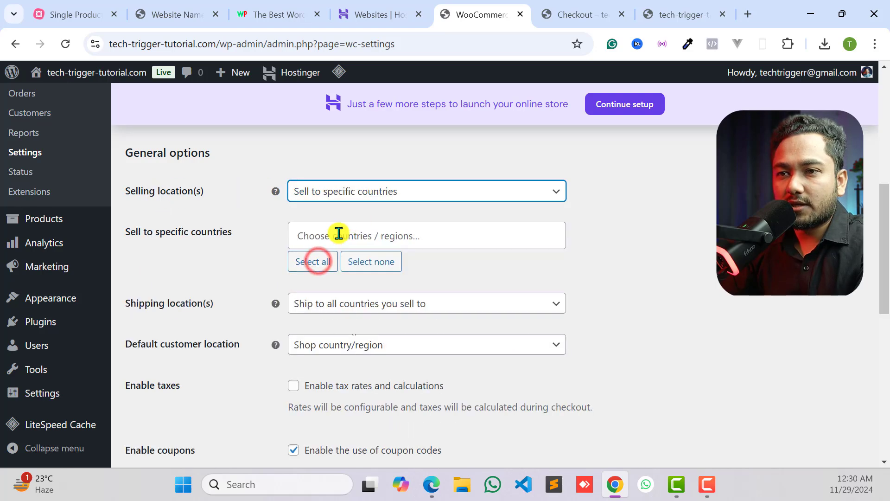
click(341, 234)
scroll(327, 314, down, 8)
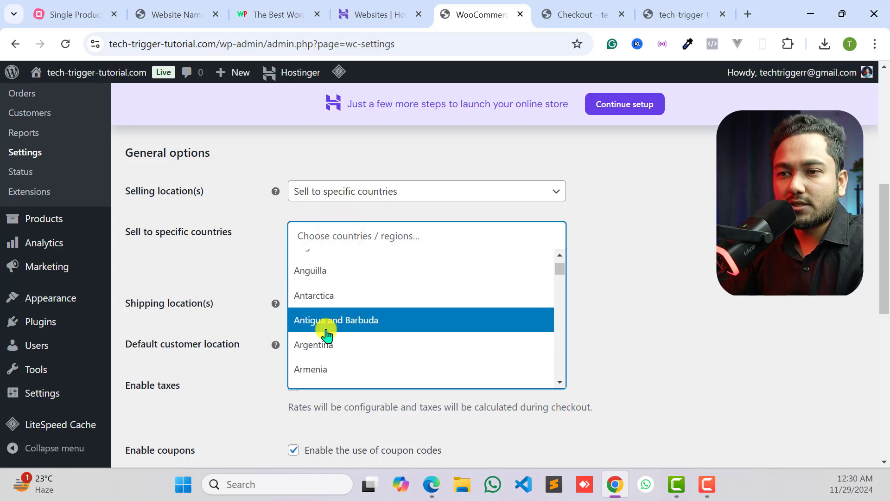
click(337, 332)
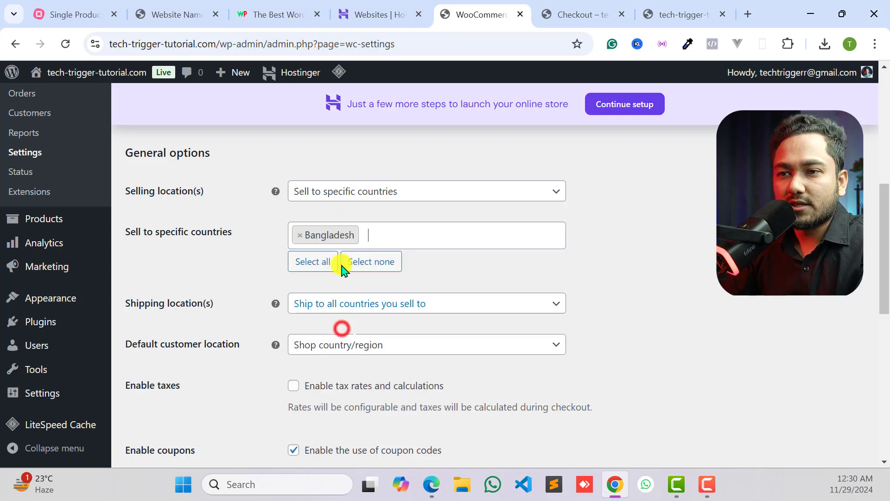
scroll(339, 262, down, 2)
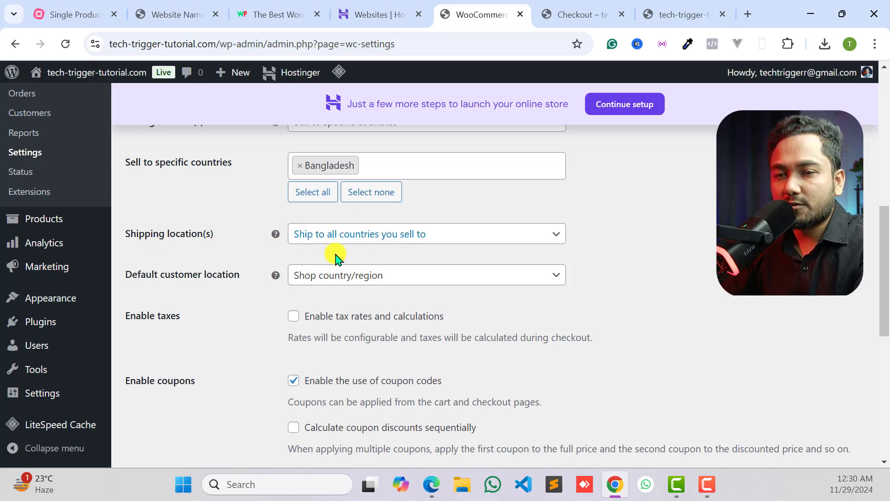
- Review the tax and coupon options, toggling the use of coupon codes off and back on
scroll(306, 263, down, 2)
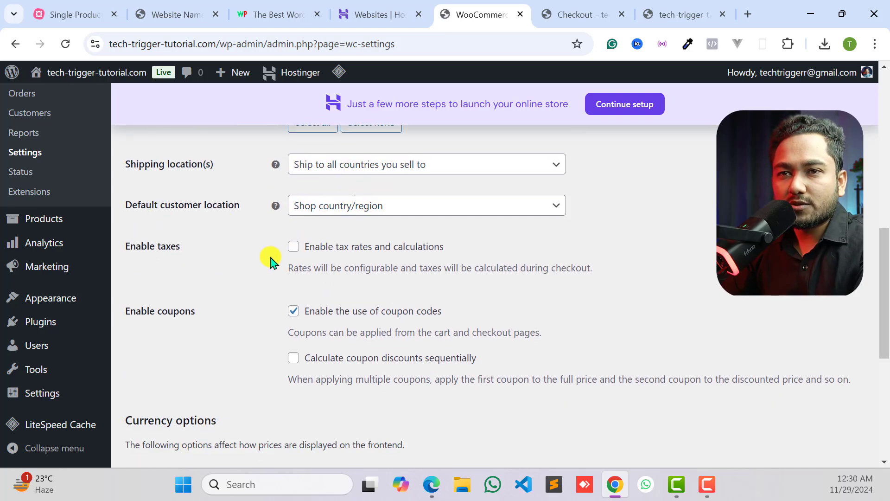
scroll(297, 232, down, 2)
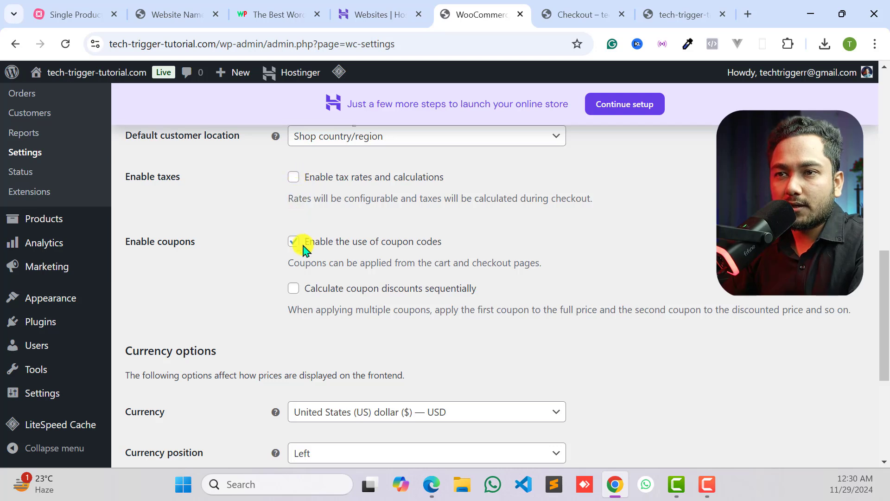
click(293, 178)
scroll(178, 206, down, 1)
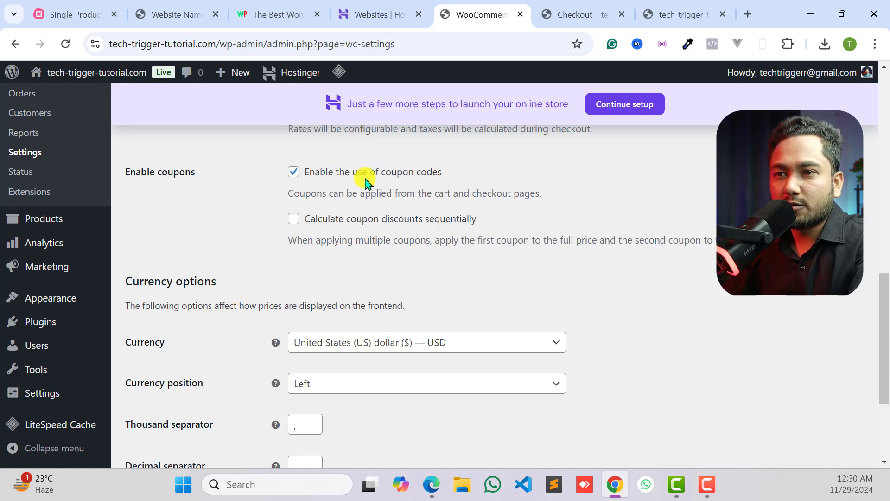
click(296, 175)
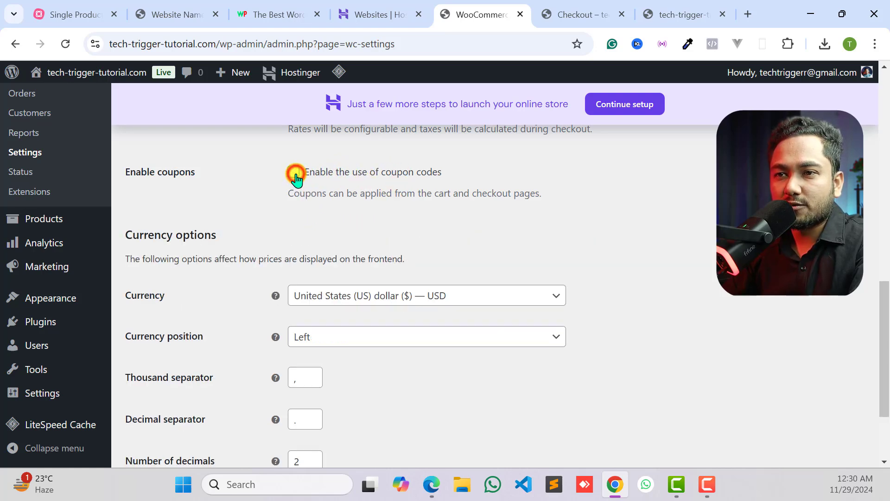
click(296, 176)
- Set the store currency to Bangladeshi taka (৳) — BDT in the currency options
scroll(340, 259, down, 3)
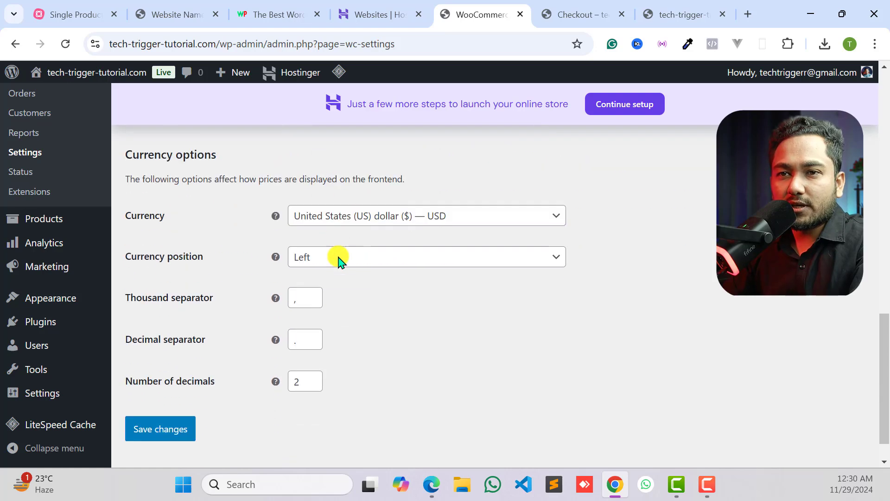
click(335, 206)
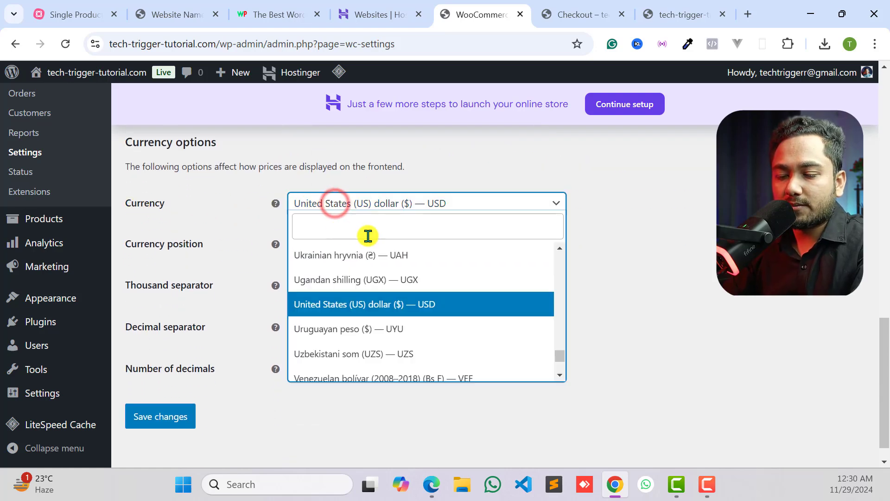
text(bdt)
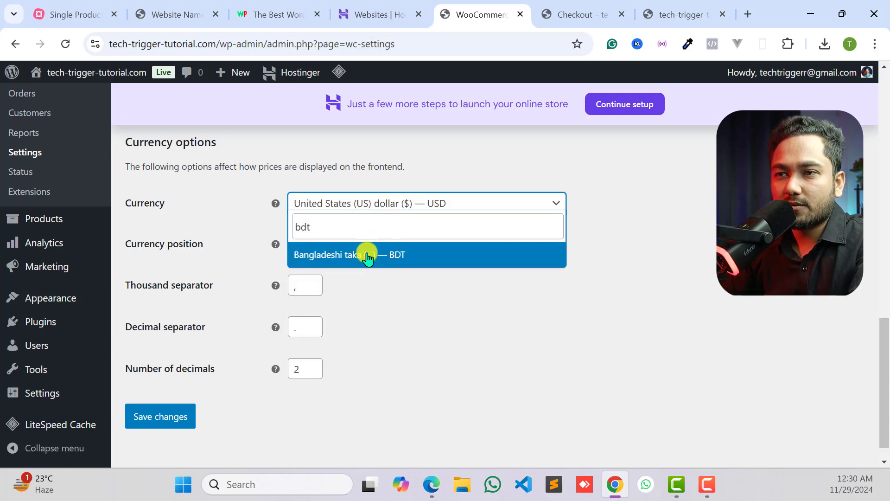
click(368, 257)
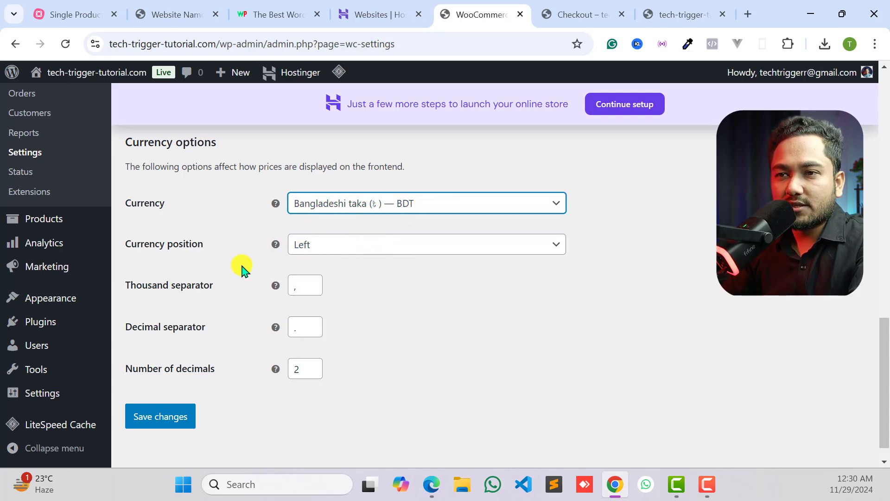
- Look through the currency position choices without changing the setting, and save the WooCommerce general settings
click(320, 254)
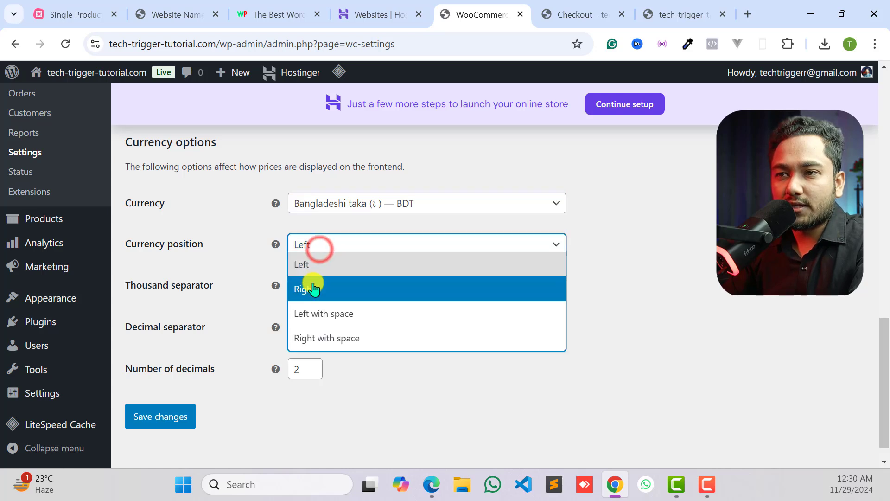
click(232, 218)
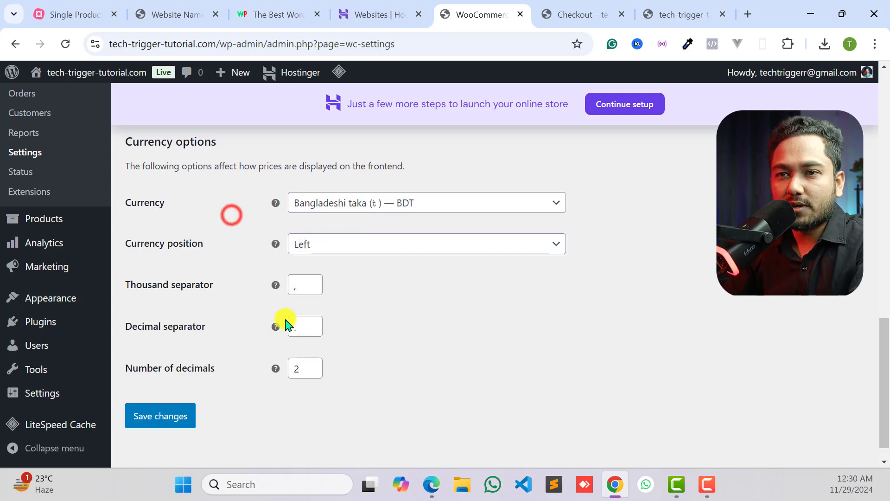
scroll(155, 232, down, 1)
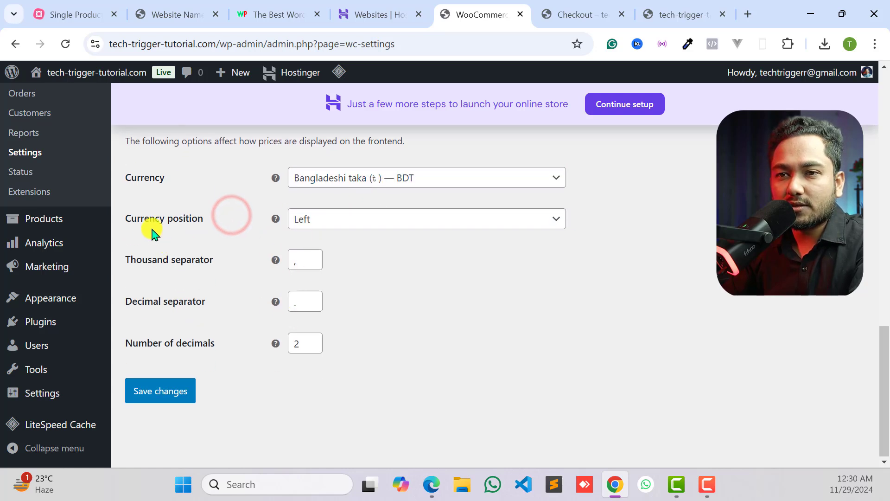
click(163, 402)
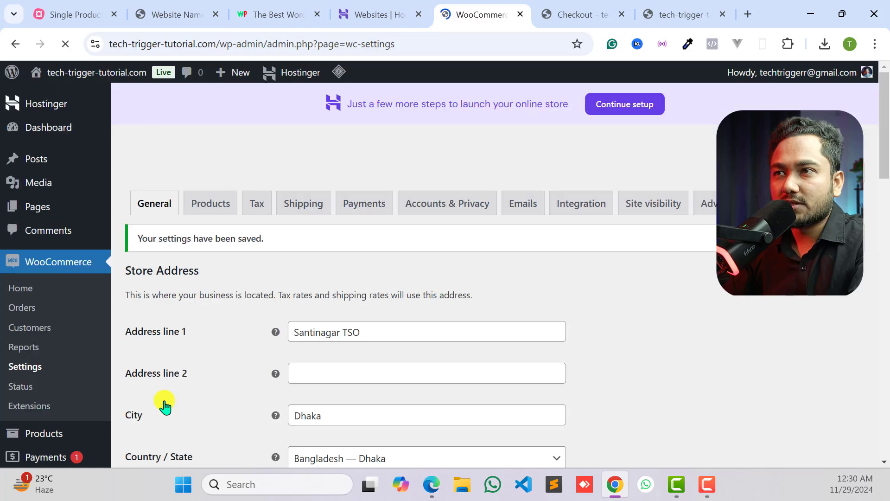
- Reload the storefront checkout page and check the currency of the order total
click(565, 7)
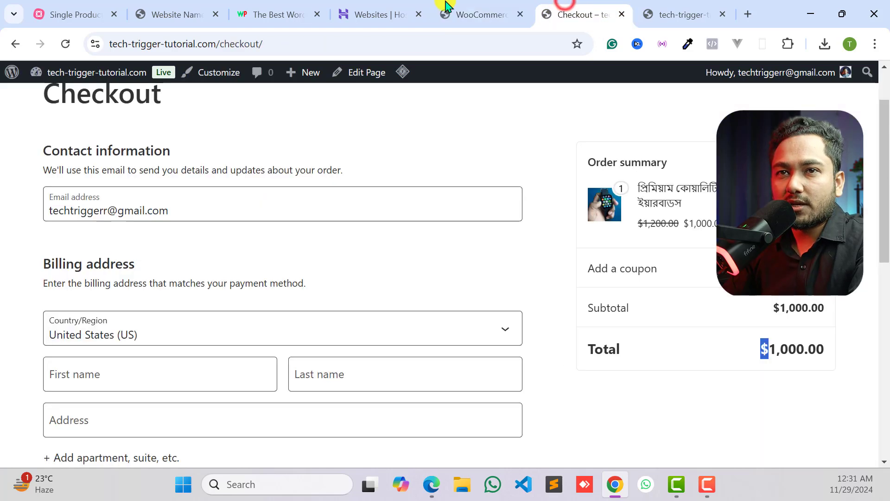
click(62, 44)
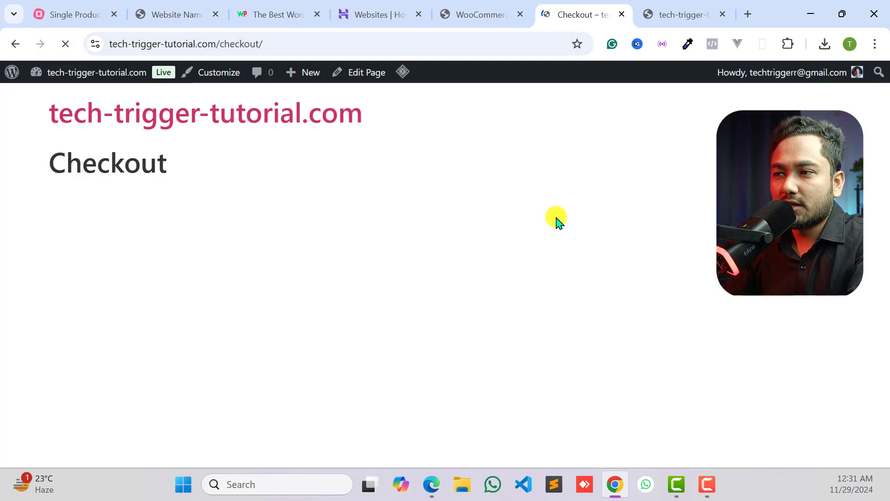
double_click(760, 347)
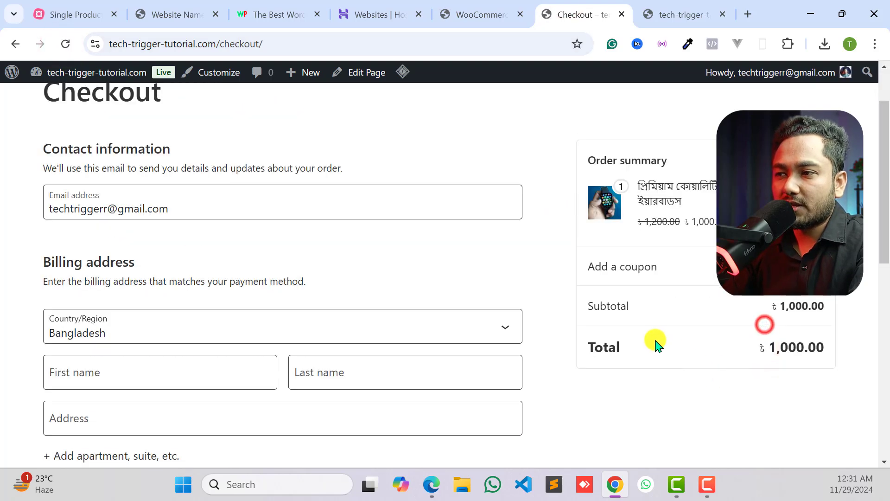
double_click(761, 348)
drag(766, 347, 806, 347)
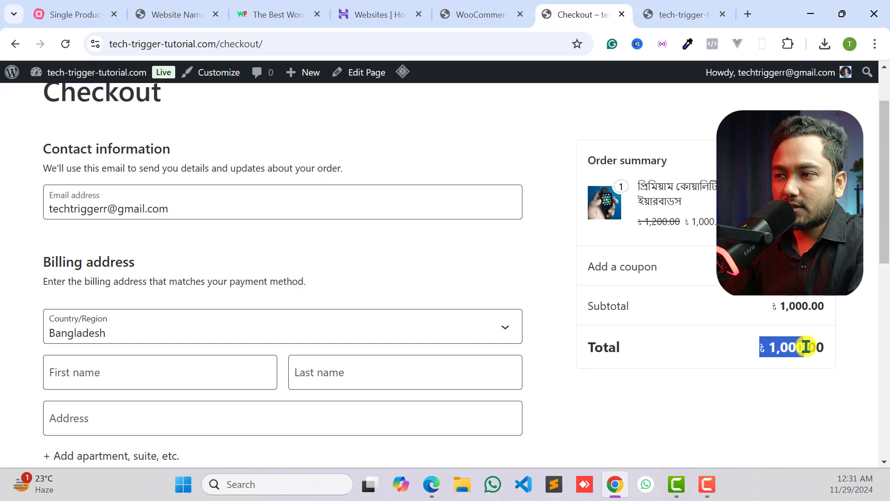
click(761, 350)
- Examine the checkout page's contact, billing and payment sections, and open the site's homepage
scroll(418, 228, down, 2)
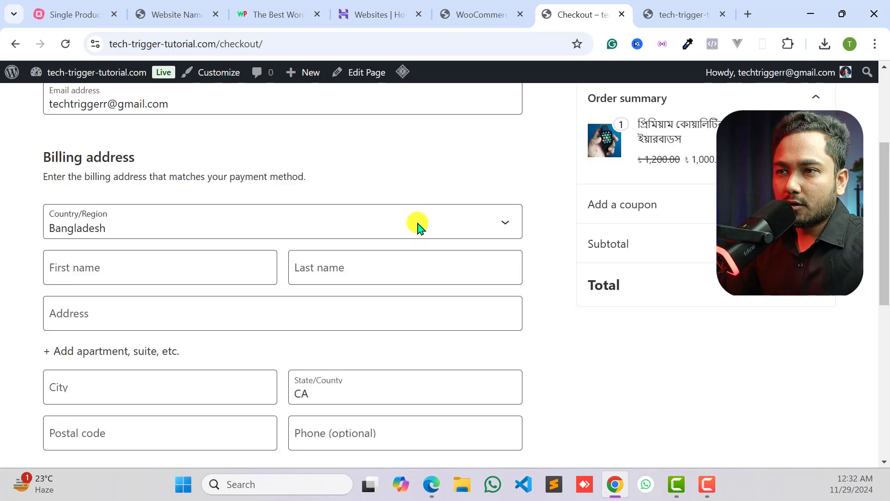
scroll(168, 275, down, 3)
scroll(286, 272, up, 6)
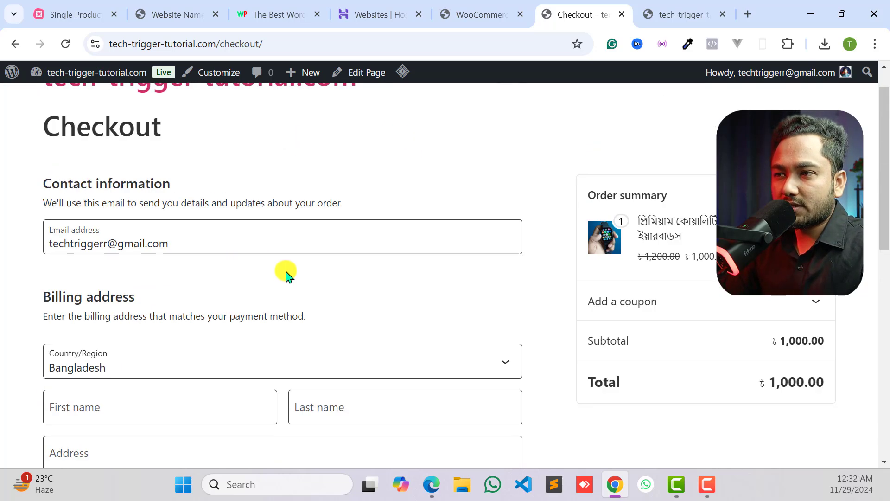
scroll(394, 328, down, 1)
scroll(94, 249, up, 1)
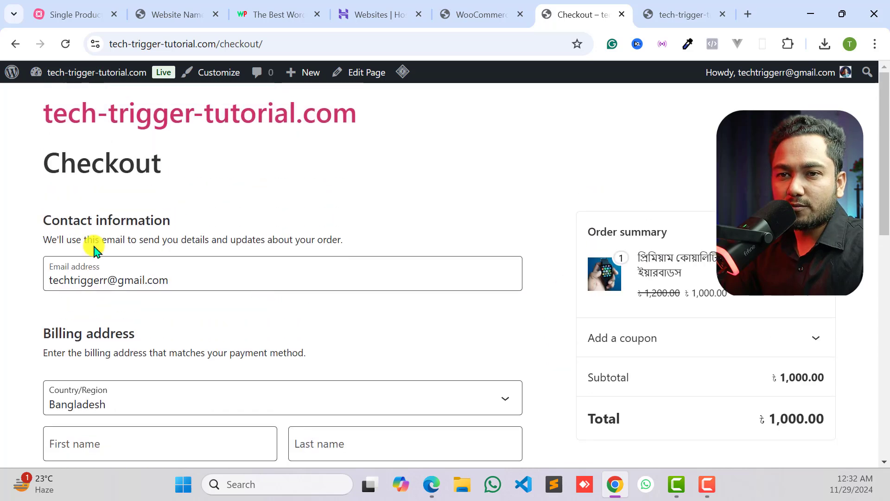
scroll(90, 266, down, 5)
scroll(100, 274, down, 3)
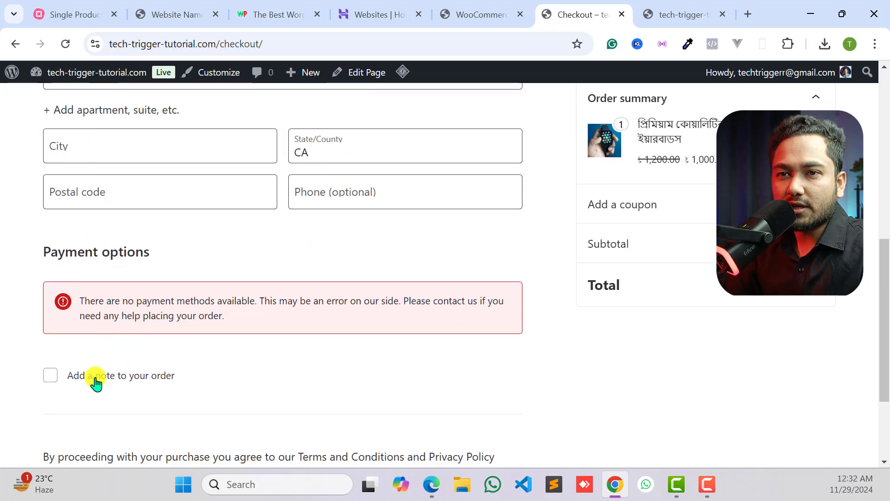
scroll(96, 383, up, 6)
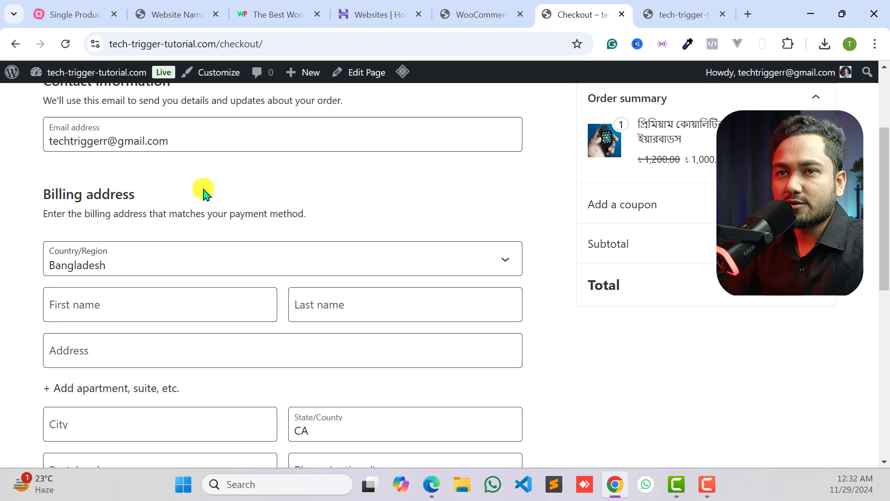
scroll(204, 192, up, 3)
click(114, 113)
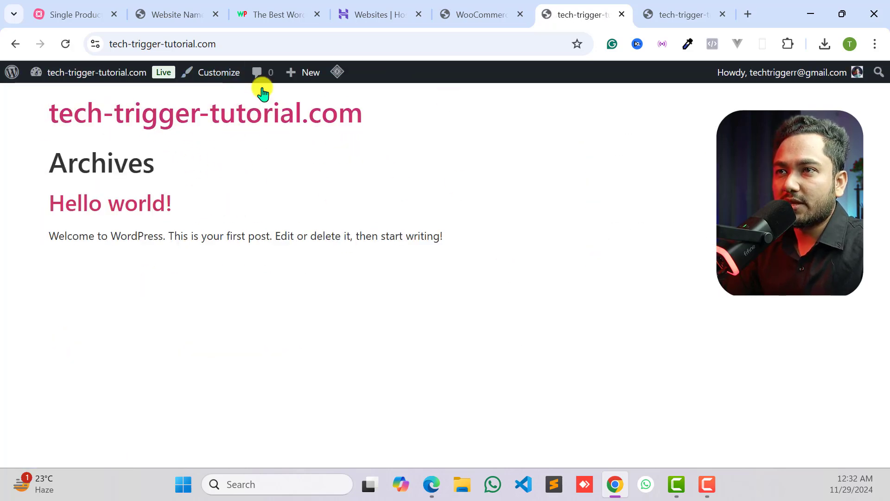
- Review the WooCommerce address settings and the MindMeister project map's plugin list, and return to the WordPress admin tab
click(484, 17)
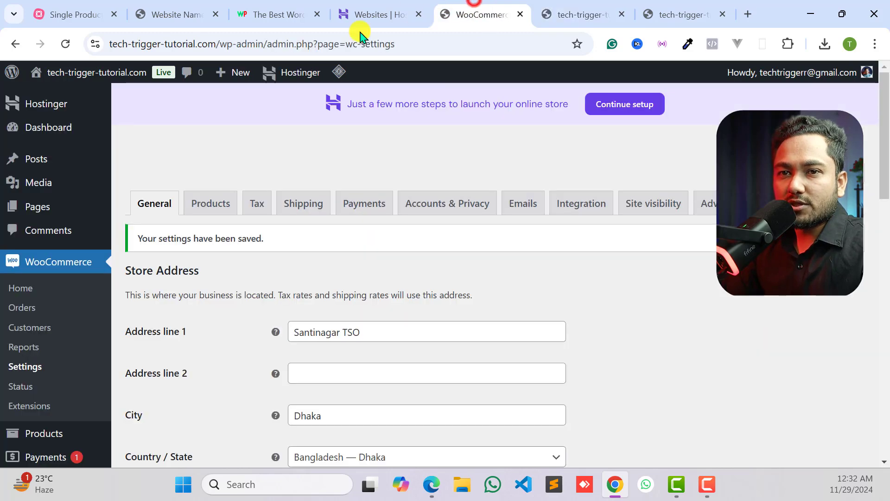
scroll(44, 301, down, 2)
scroll(44, 302, down, 2)
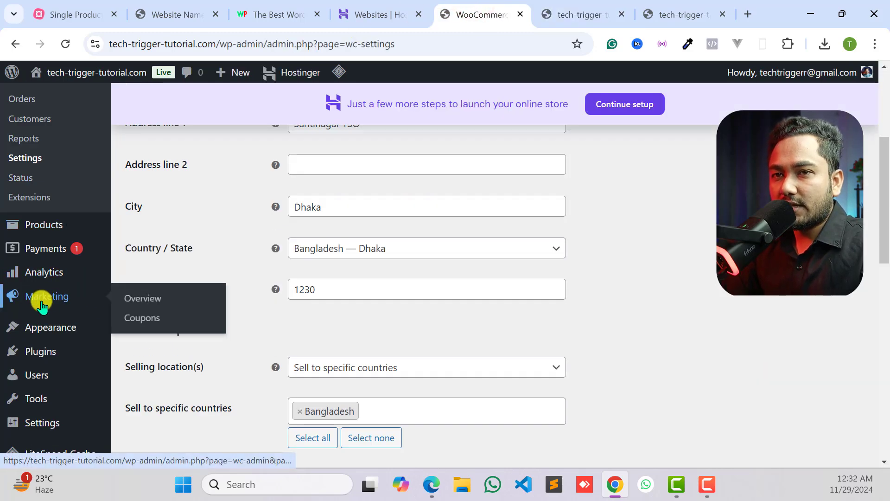
click(58, 12)
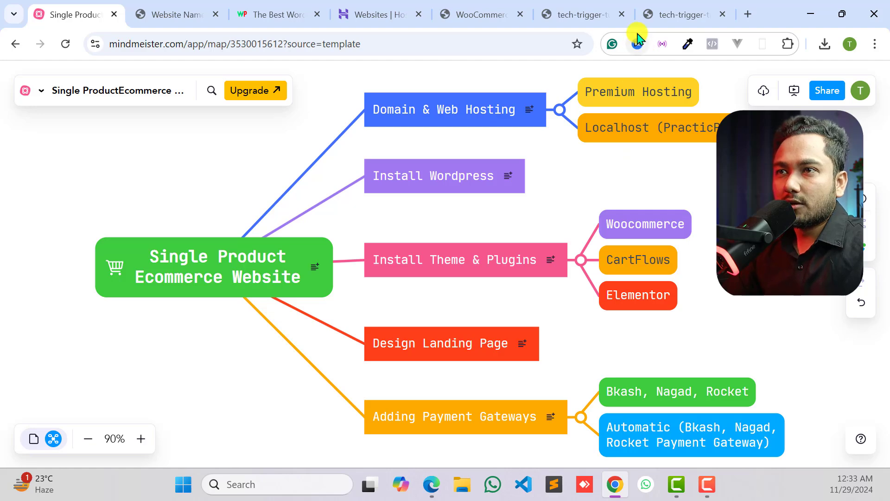
click(669, 3)
click(584, 11)
click(478, 16)
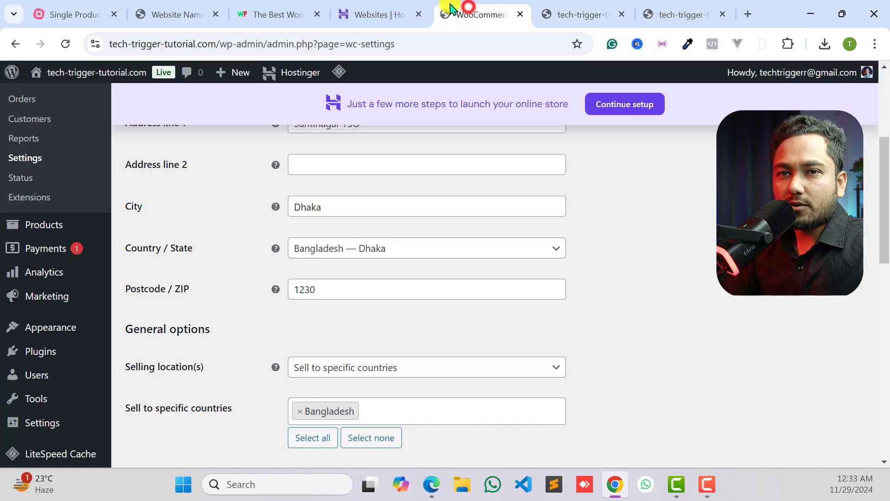
- Open the page for adding new plugins and search for cartflows
scroll(72, 204, up, 3)
scroll(75, 225, up, 2)
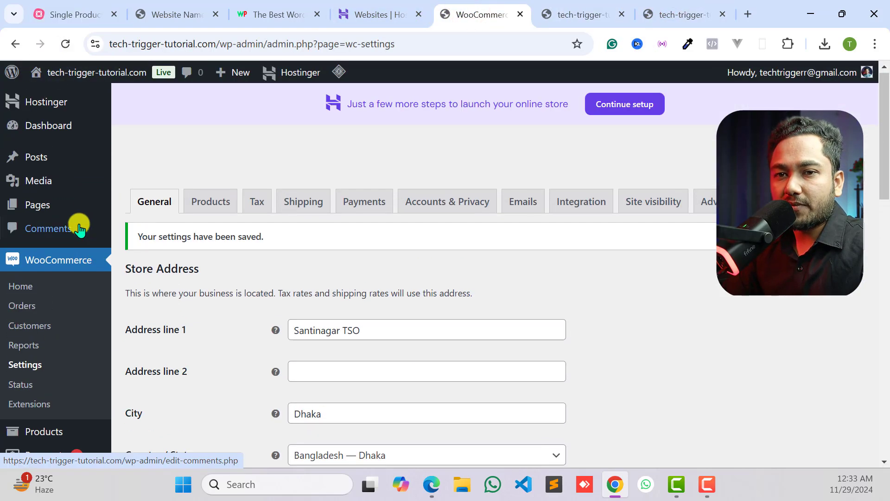
scroll(41, 302, down, 5)
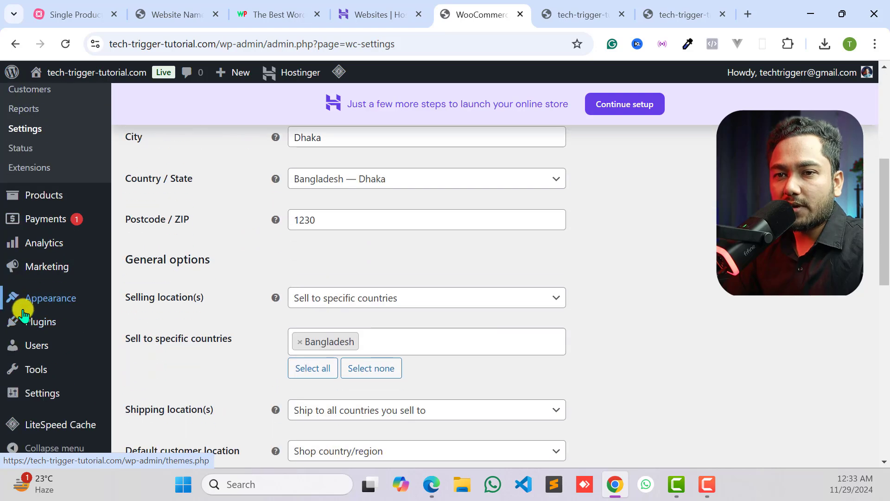
mouse_move(23, 328)
click(153, 344)
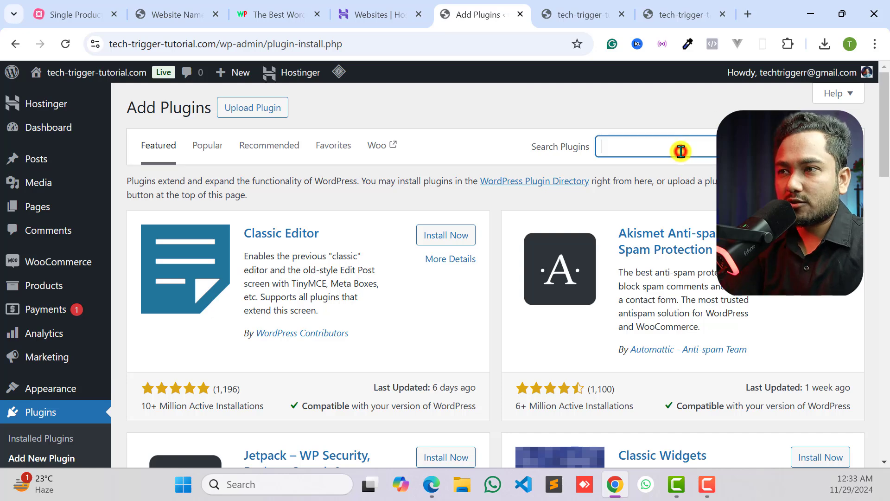
click(681, 151)
text(cartf)
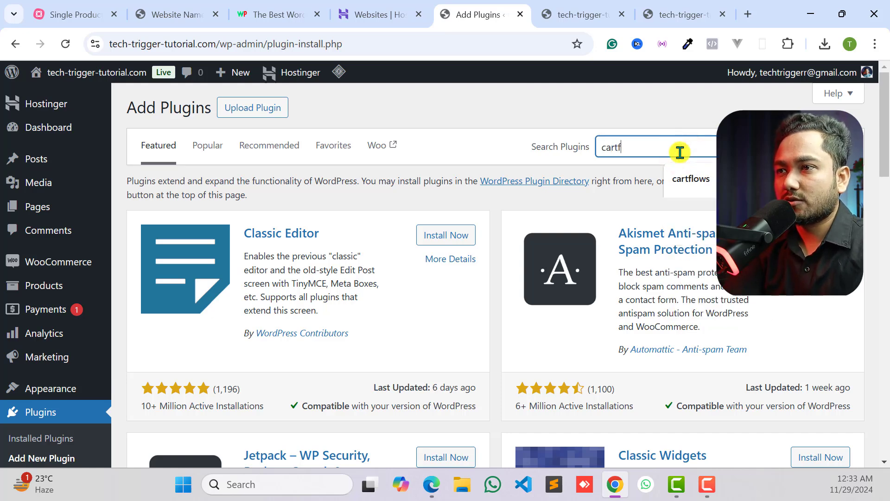
text(lows)
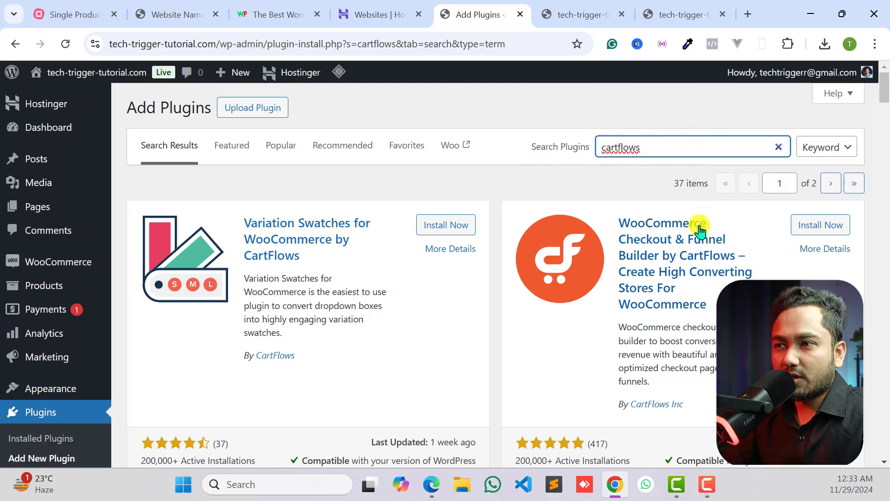
- Install and activate the WooCommerce Checkout & Funnel Builder by CartFlows plugin
scroll(698, 231, down, 1)
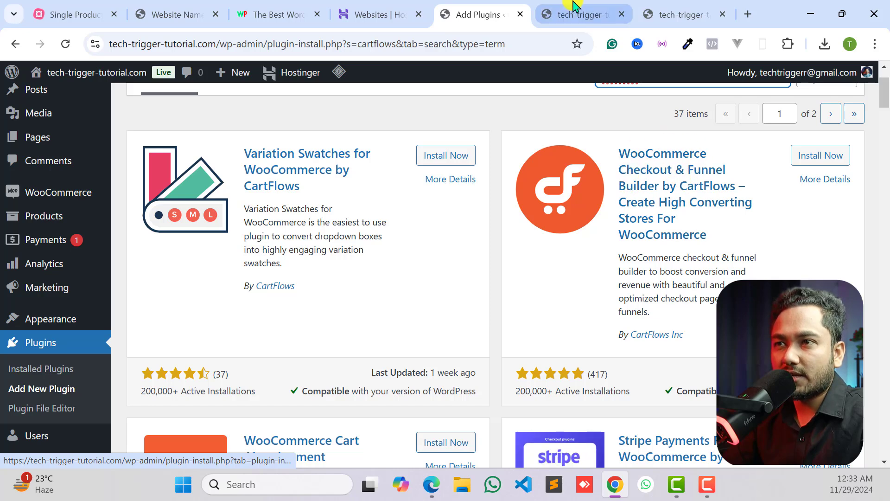
click(589, 10)
click(481, 6)
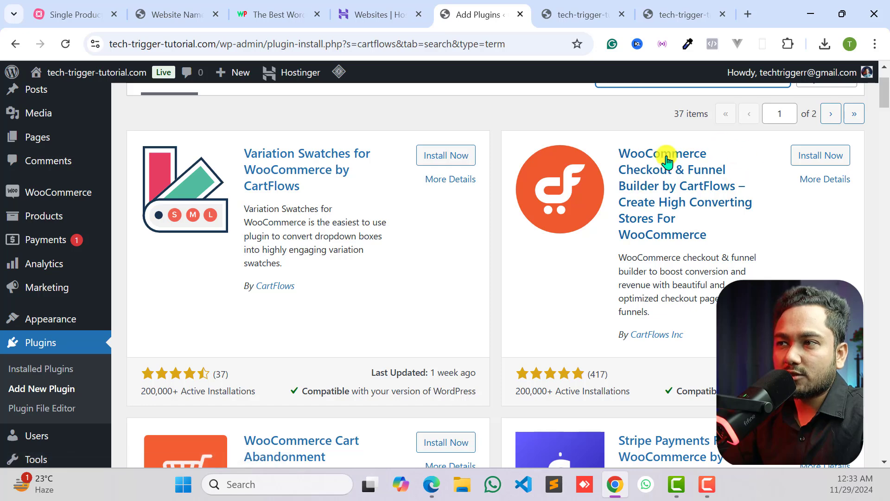
click(802, 157)
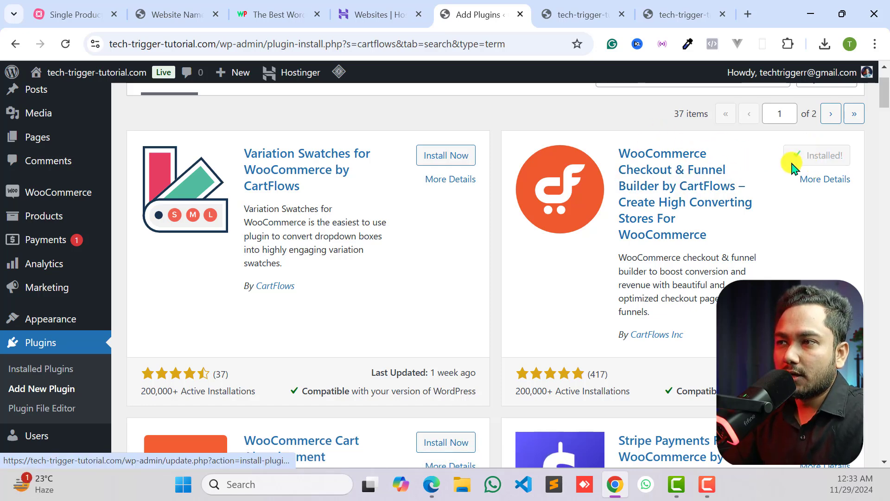
click(815, 155)
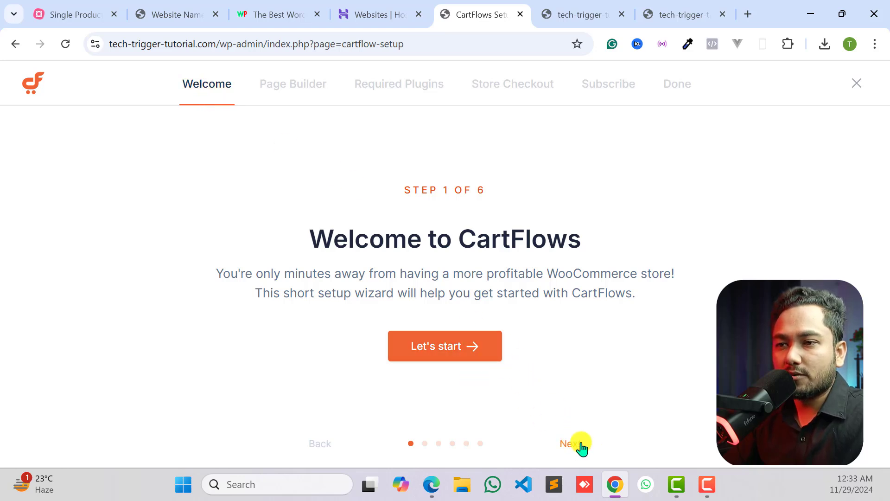
- Start the CartFlows setup wizard, exit it at the page builder choice, and review the CartFlows dashboard overview
click(471, 343)
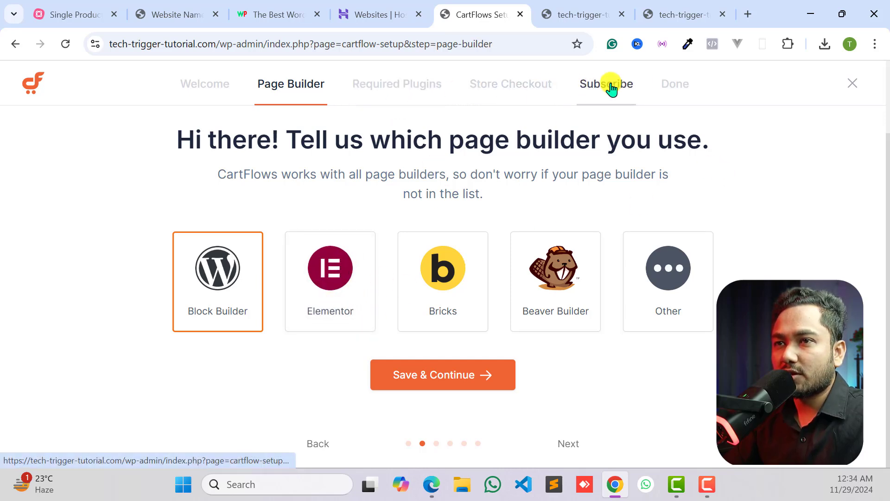
click(844, 84)
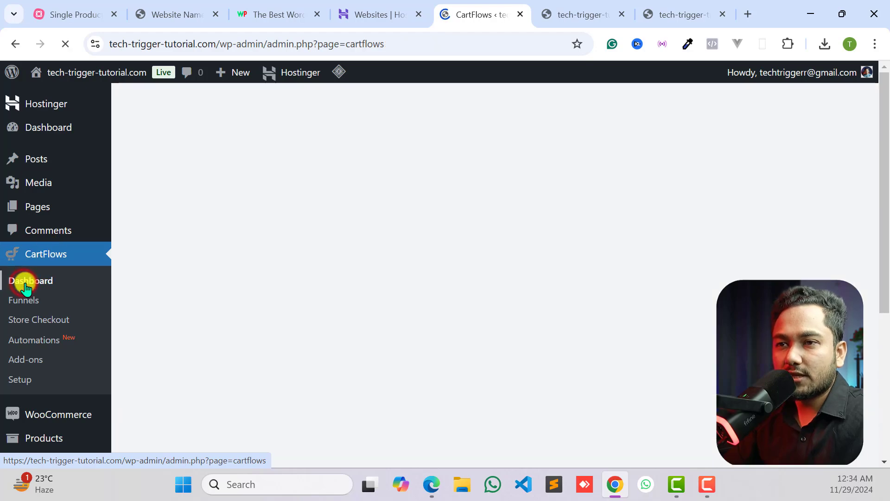
scroll(198, 198, down, 8)
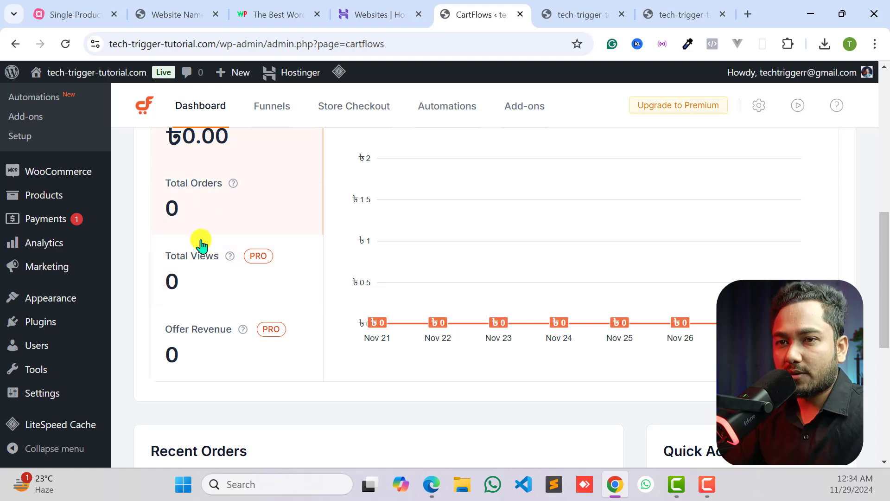
scroll(166, 283, down, 6)
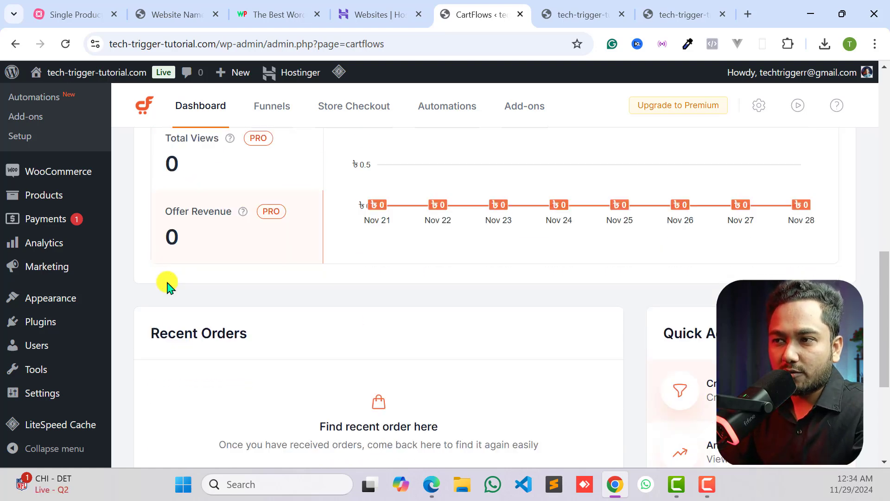
scroll(425, 277, up, 7)
scroll(234, 213, up, 5)
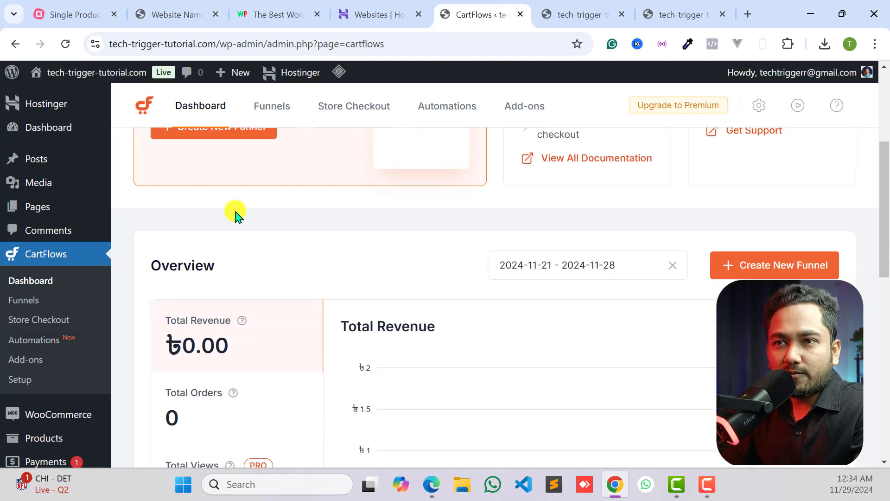
- Look over the CartFlows Funnels and Store Checkout pages, check the site's homepage, and return to the CartFlows admin
click(271, 106)
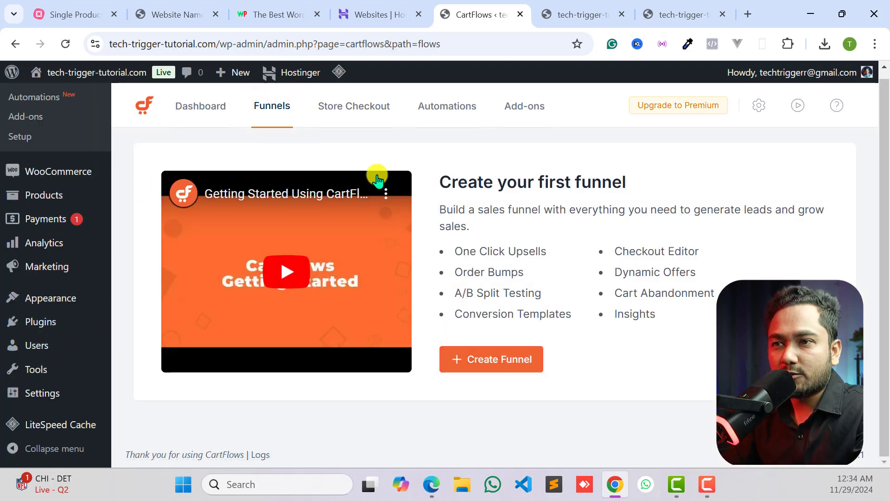
scroll(394, 232, up, 2)
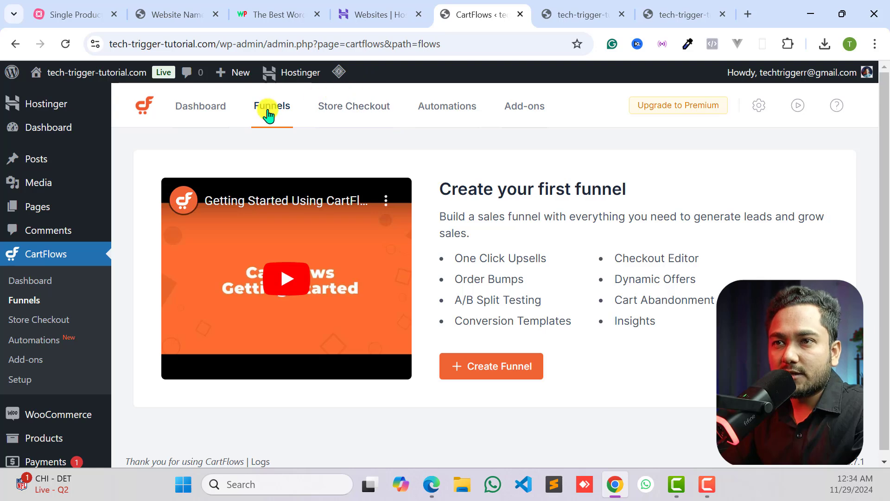
click(353, 114)
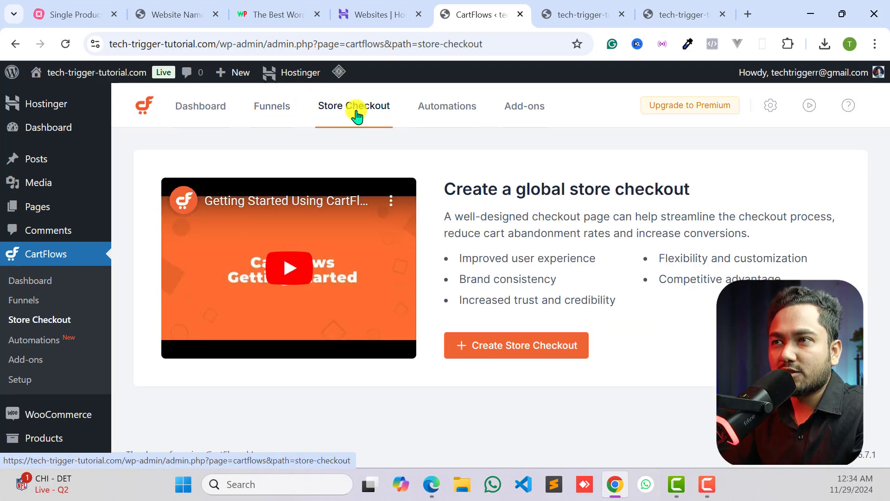
click(569, 10)
click(487, 14)
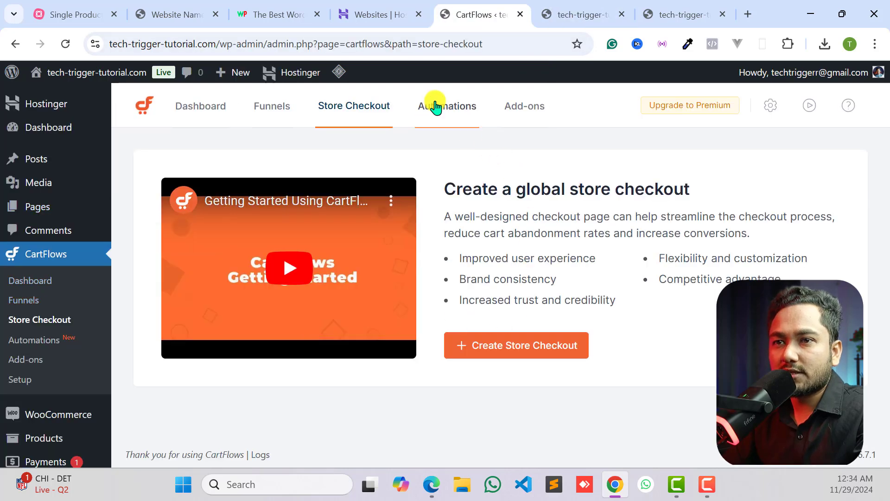
click(570, 12)
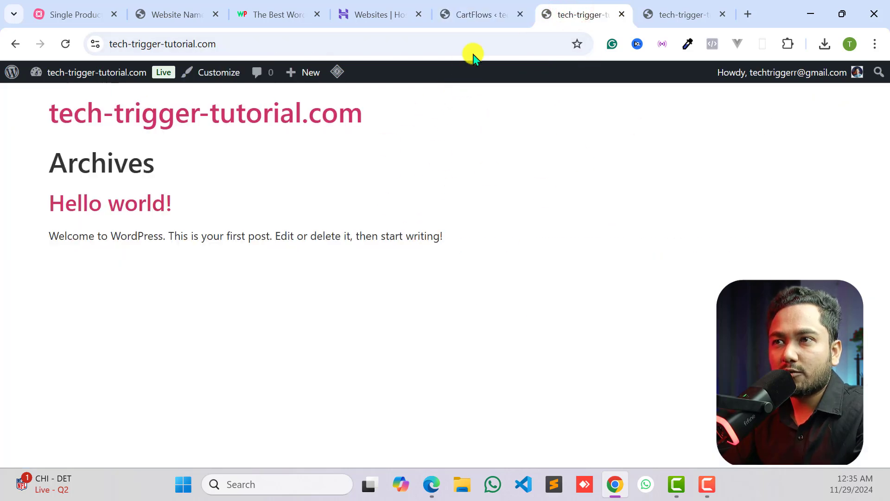
click(472, 6)
- Create a new CartFlows funnel from scratch named Headphone Landing Page
click(265, 113)
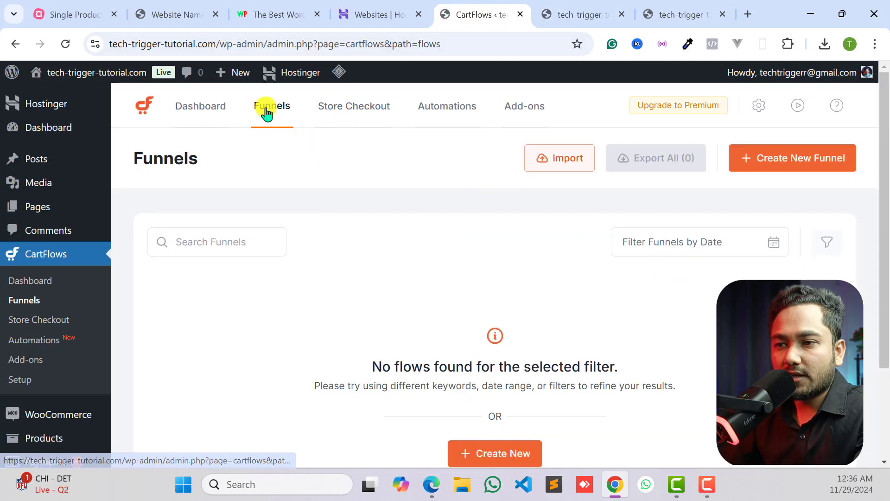
click(287, 111)
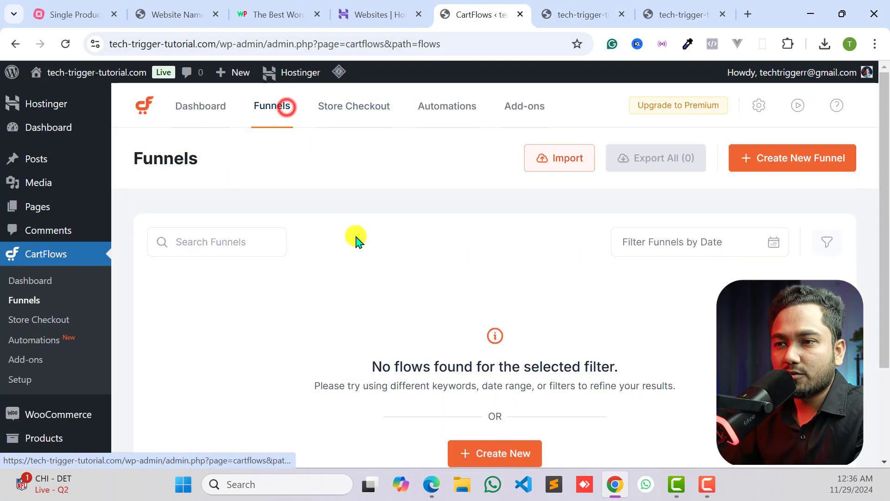
scroll(354, 238, down, 1)
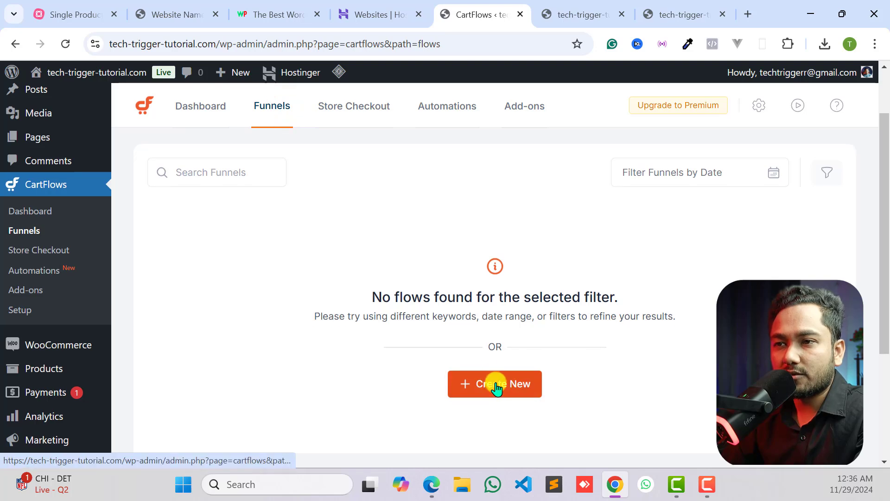
click(495, 384)
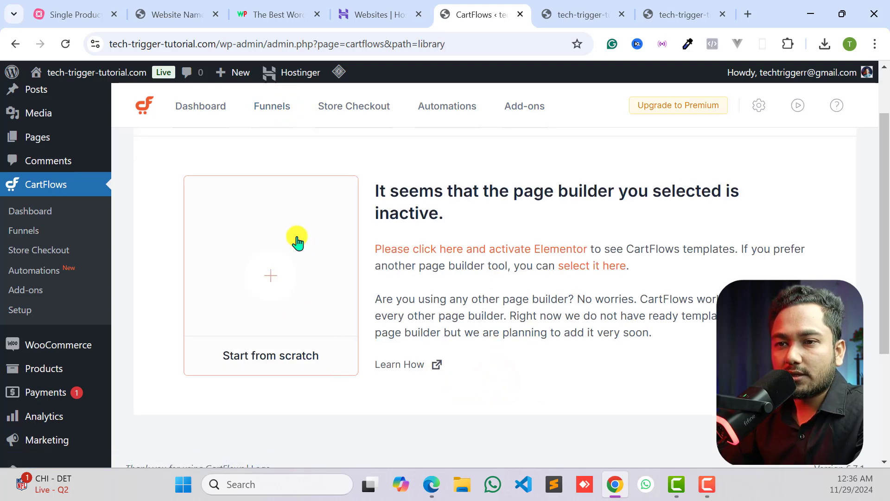
click(274, 279)
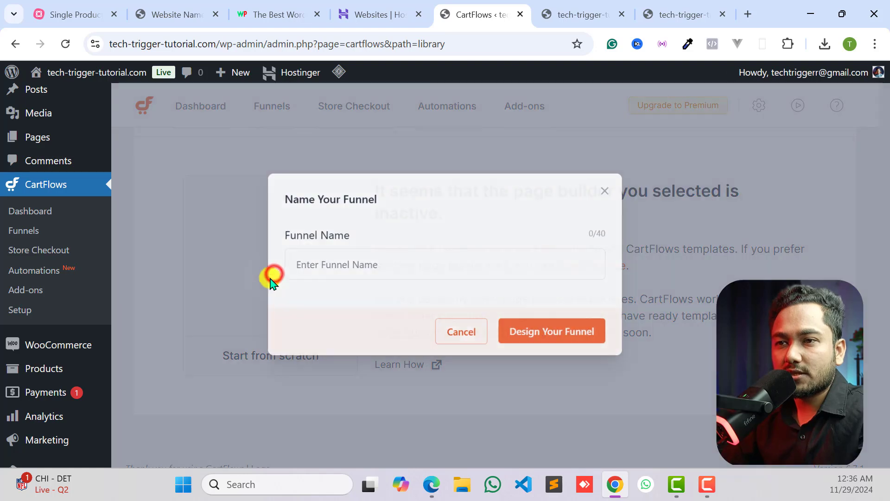
click(375, 263)
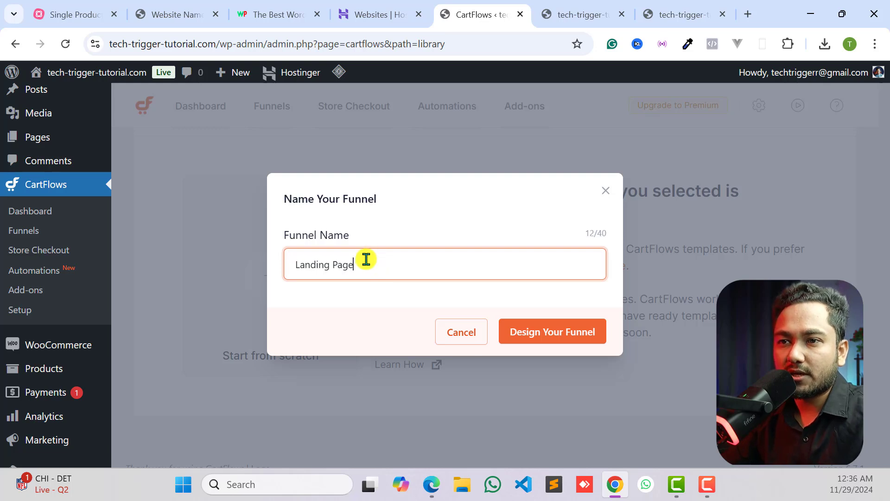
triple_click(348, 271)
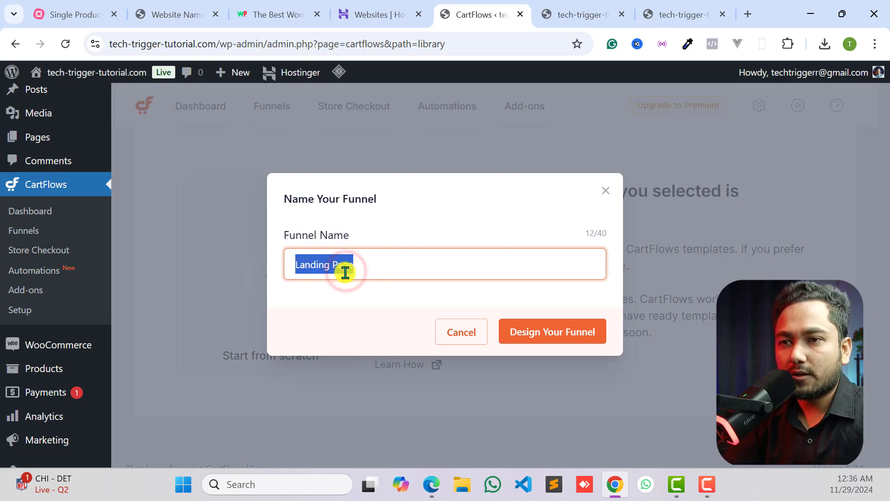
key(Left)
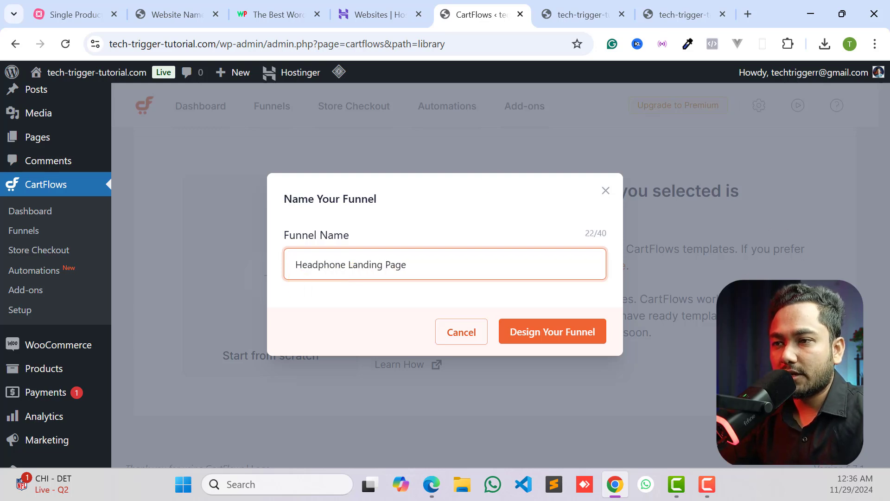
click(544, 349)
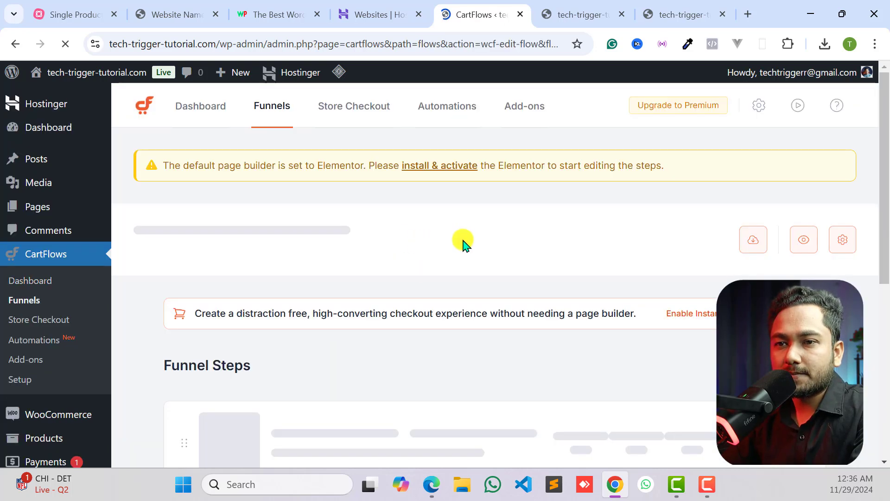
- Examine the Headphone Landing Page funnel's steps, preview the Sales Landing page, and return to the funnel editor
scroll(404, 272, down, 6)
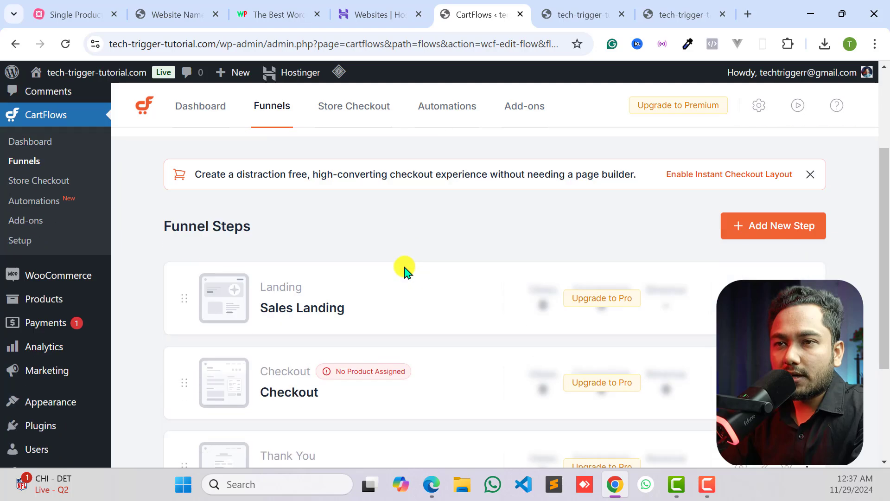
scroll(268, 170, up, 2)
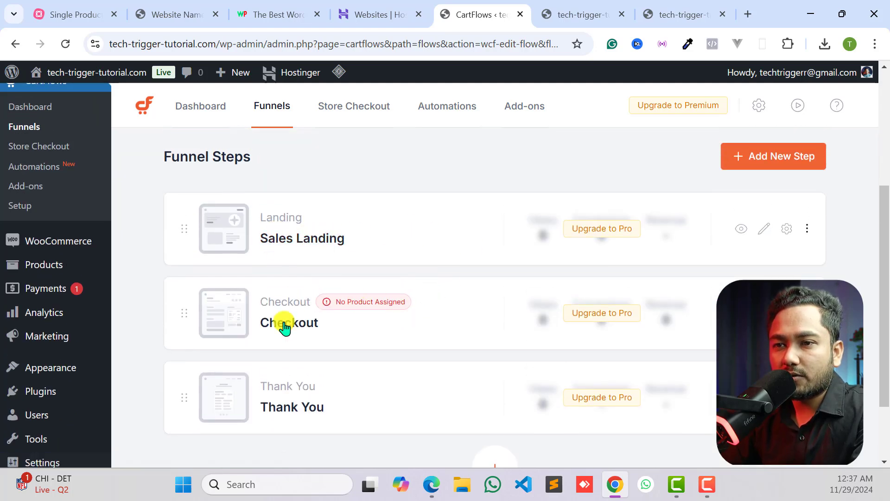
scroll(294, 401, down, 2)
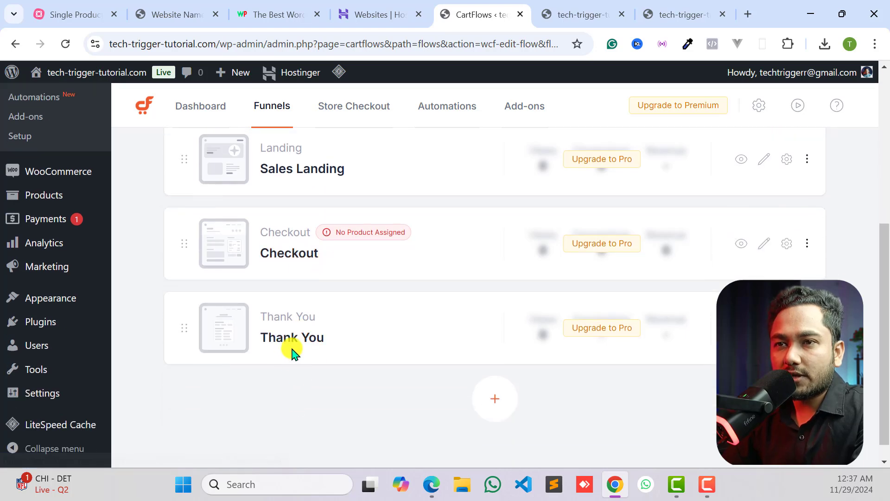
scroll(284, 348, up, 1)
scroll(378, 356, up, 2)
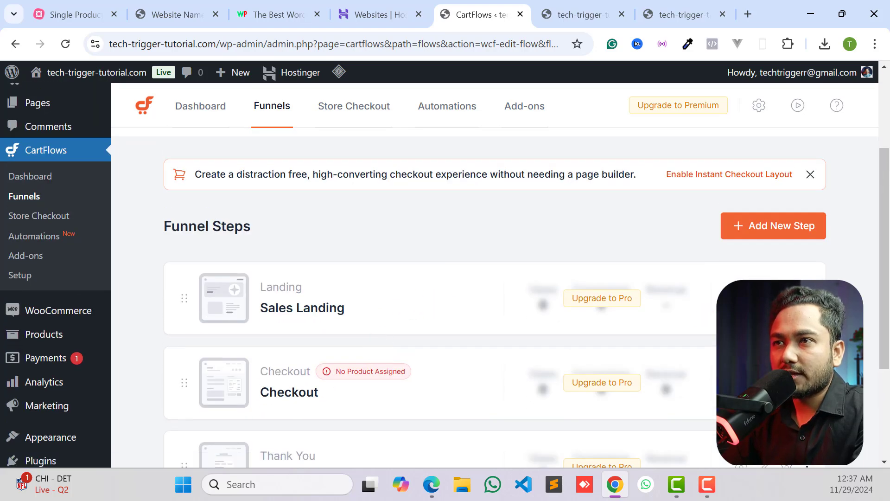
click(740, 298)
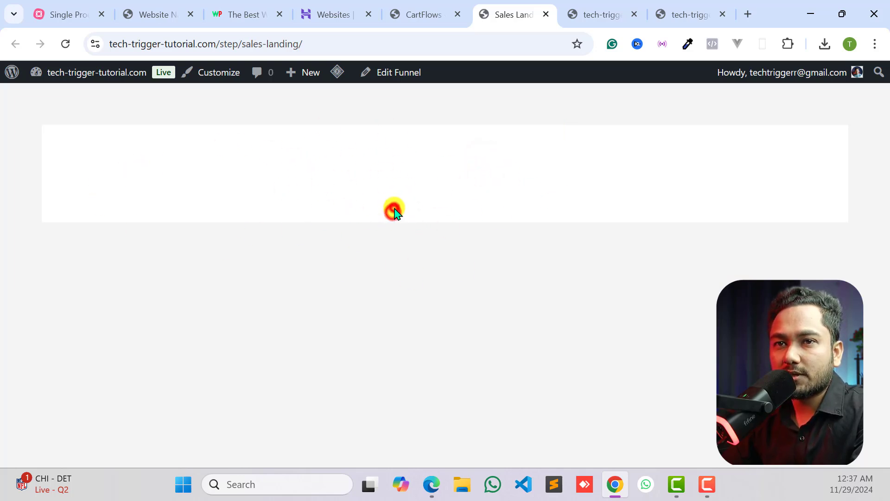
click(259, 184)
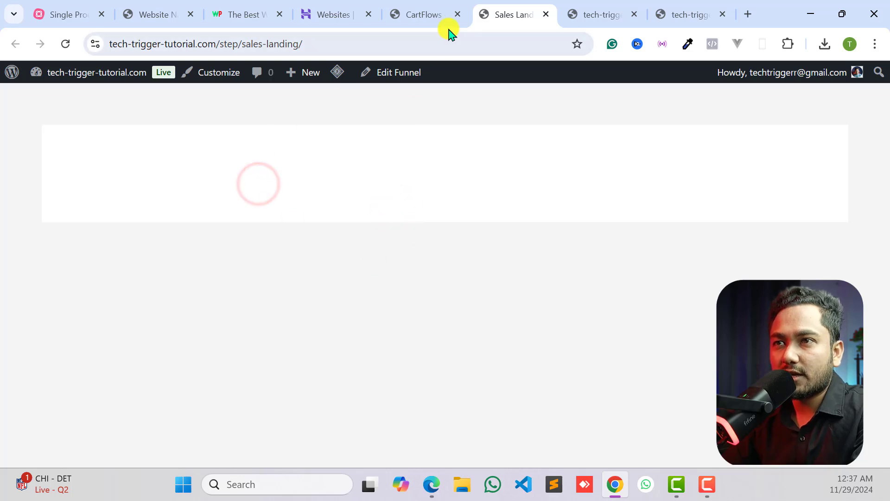
click(419, 15)
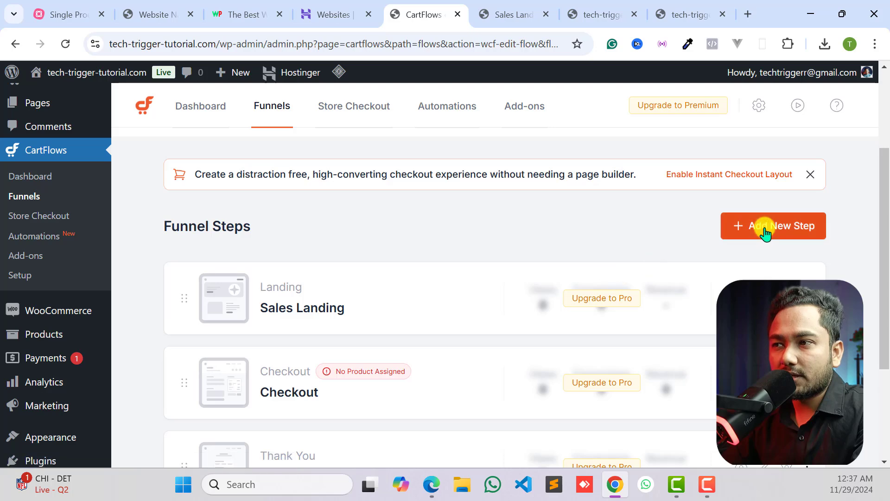
- Open the funnel list, start a new funnel, and review the page builder requirements in the funnel templates library
scroll(765, 231, up, 3)
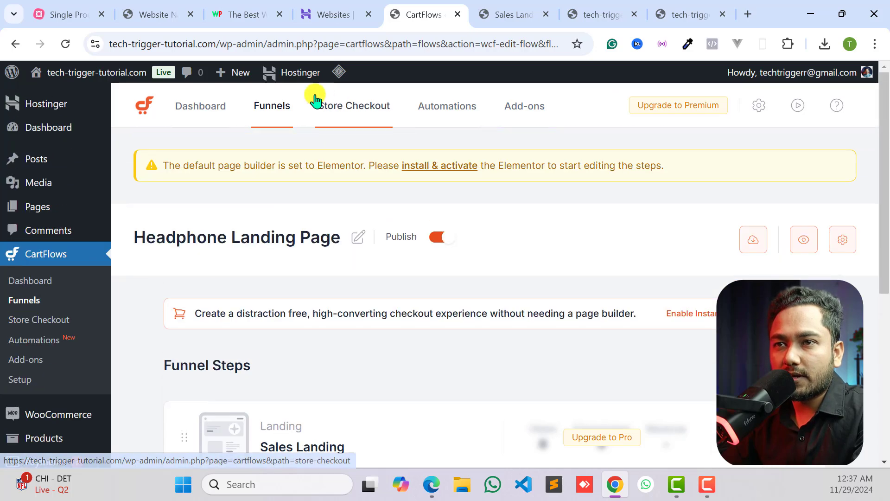
click(273, 108)
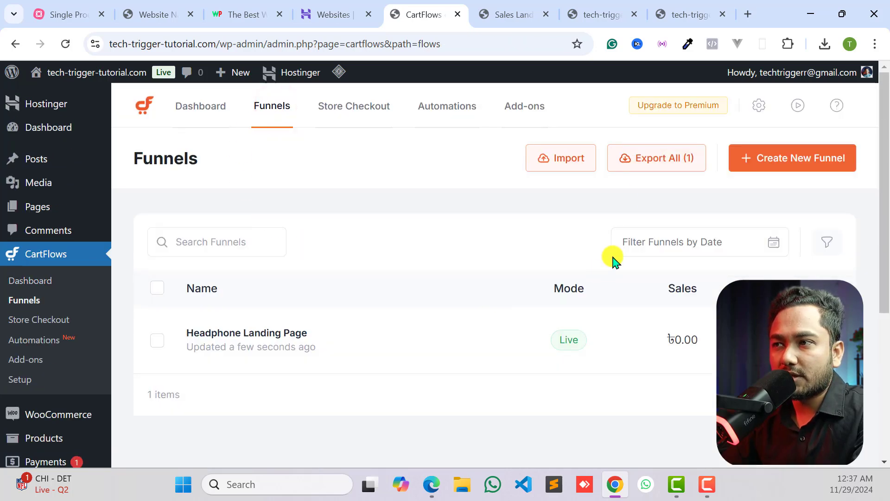
click(777, 160)
scroll(464, 241, down, 3)
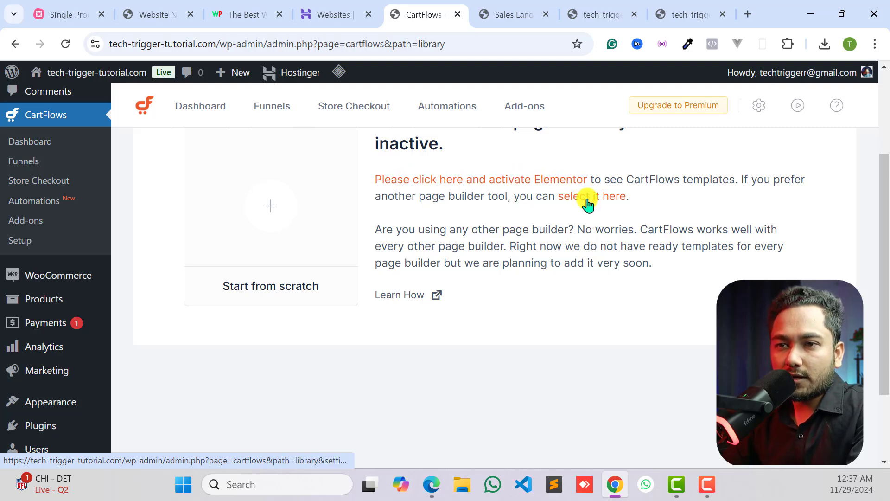
scroll(390, 216, up, 3)
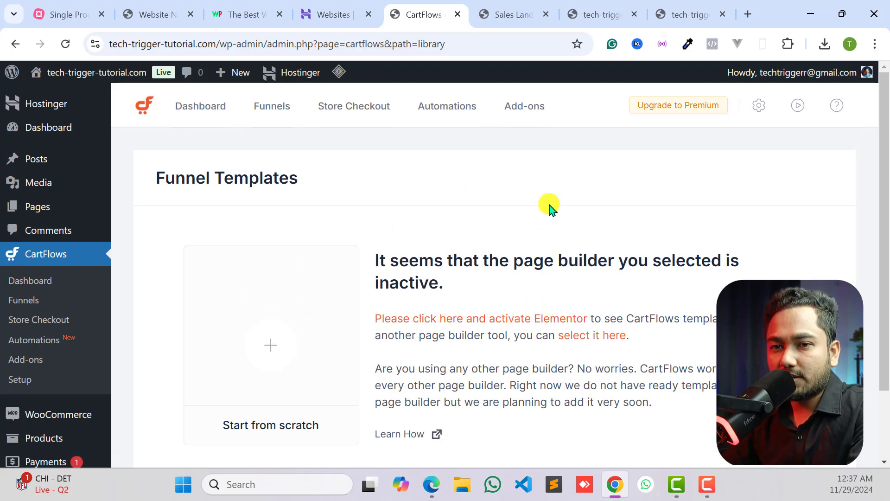
- Open the page for adding new plugins and search for elementor
scroll(91, 296, down, 5)
mouse_move(69, 322)
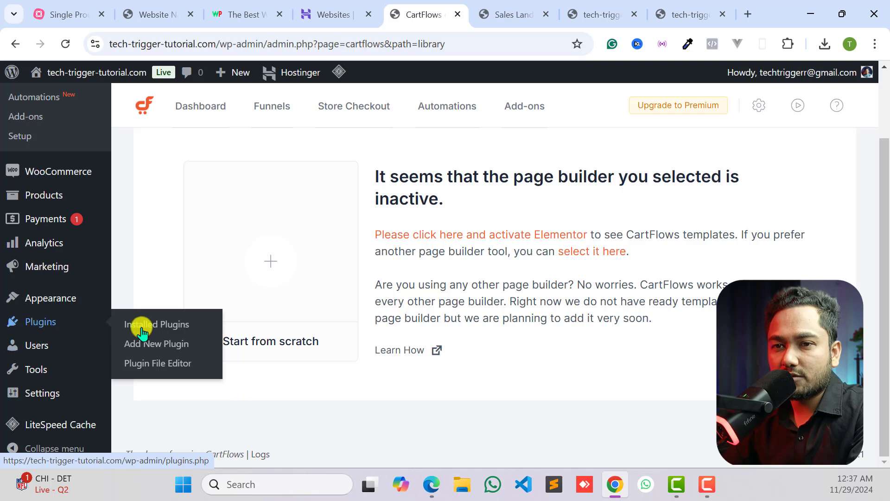
click(148, 343)
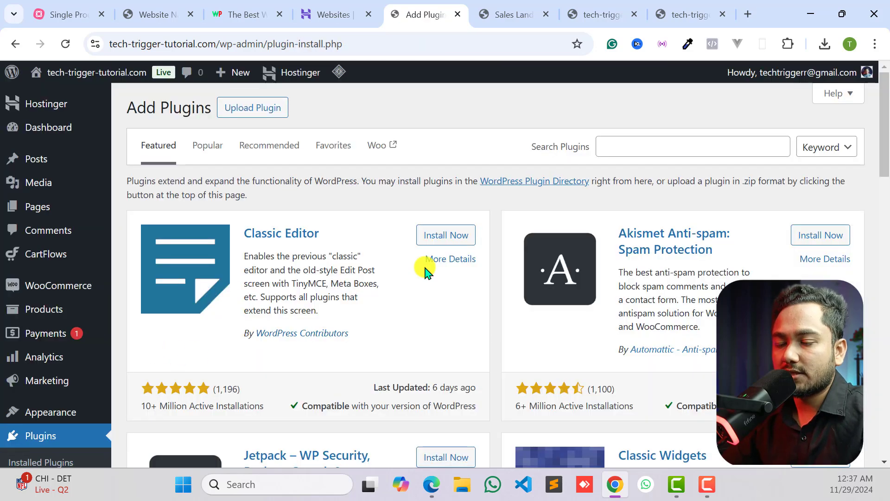
click(645, 143)
text(elem)
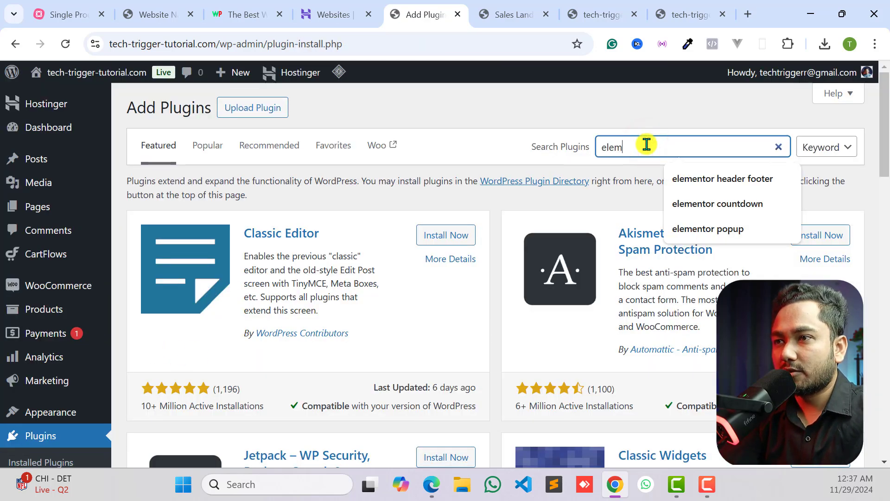
text(ee)
key(BackSpace)
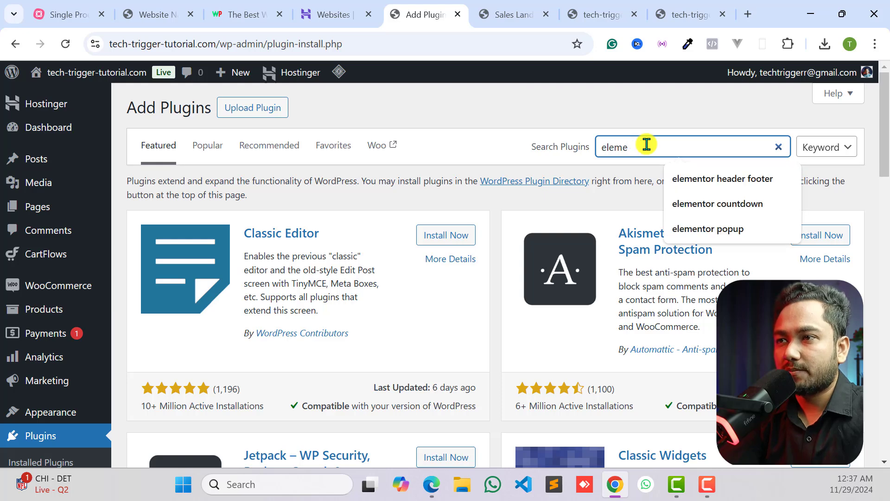
text(mento)
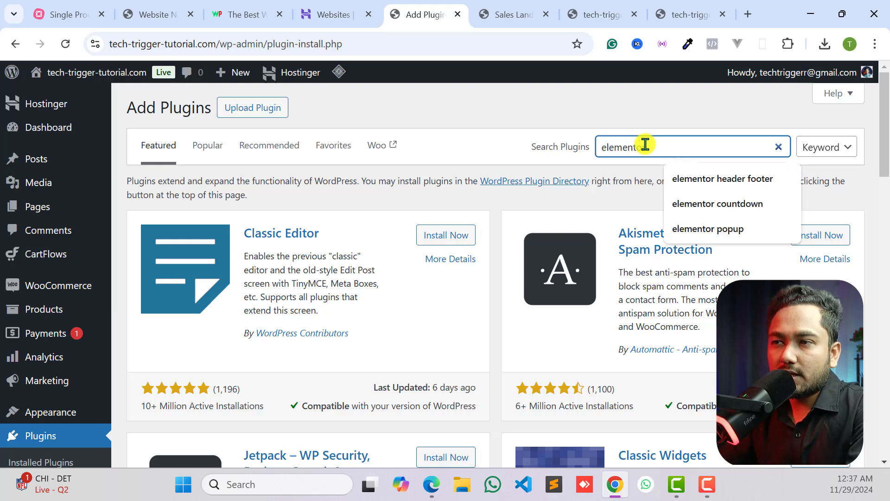
text(r)
key(Return)
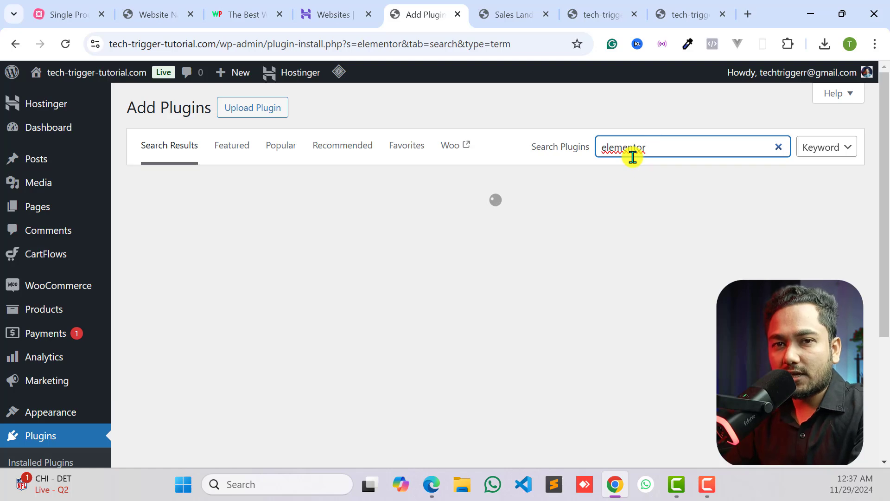
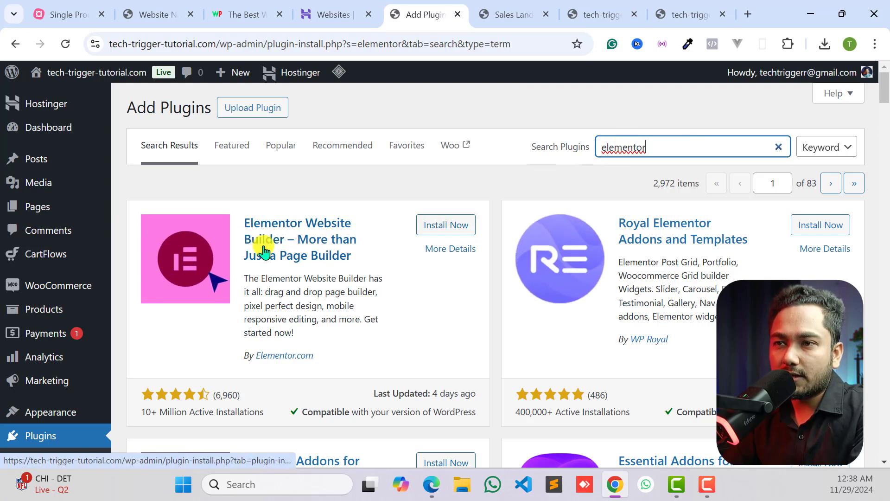
- Install and activate the Elementor Website Builder plugin, and look over its account connection onboarding page
click(443, 226)
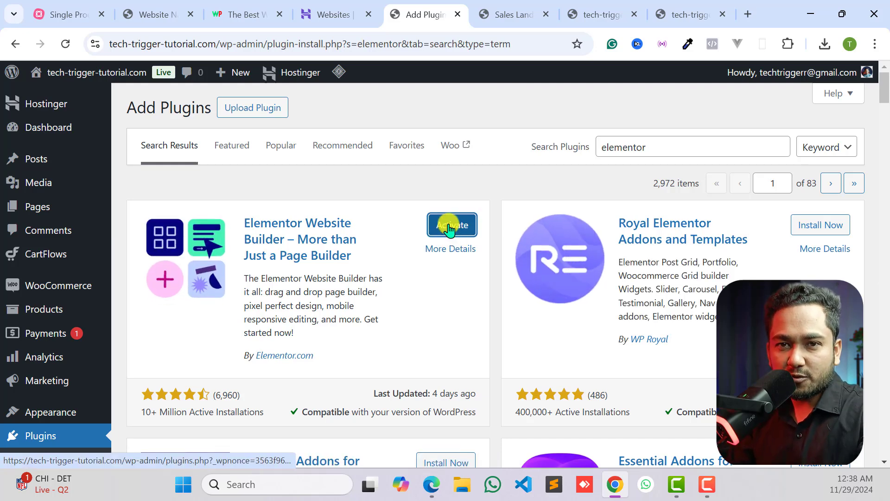
click(448, 226)
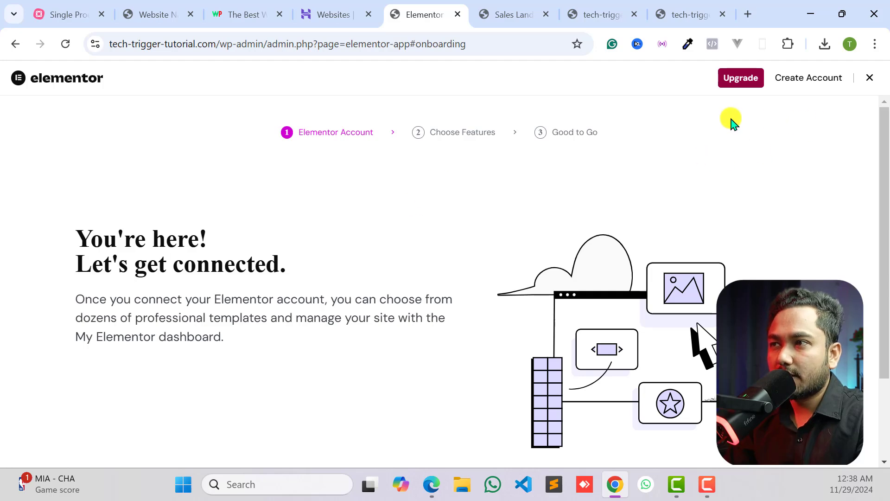
scroll(258, 292, down, 3)
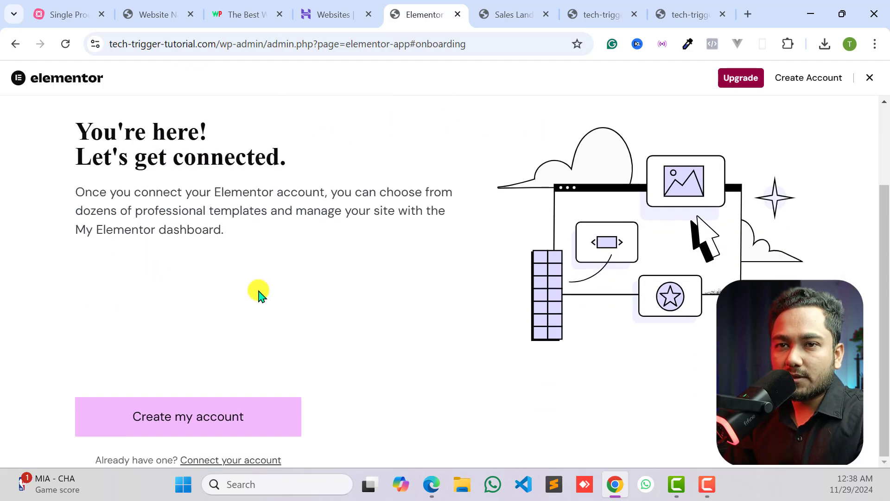
scroll(252, 280, up, 3)
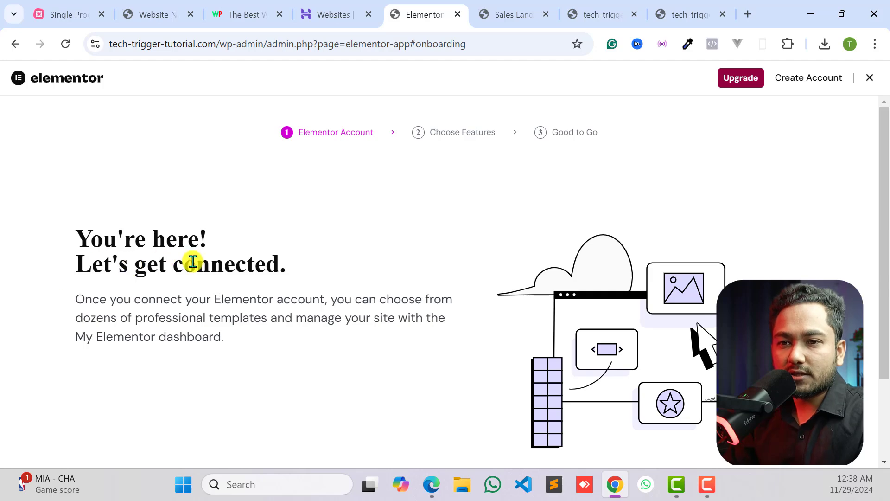
scroll(199, 270, down, 3)
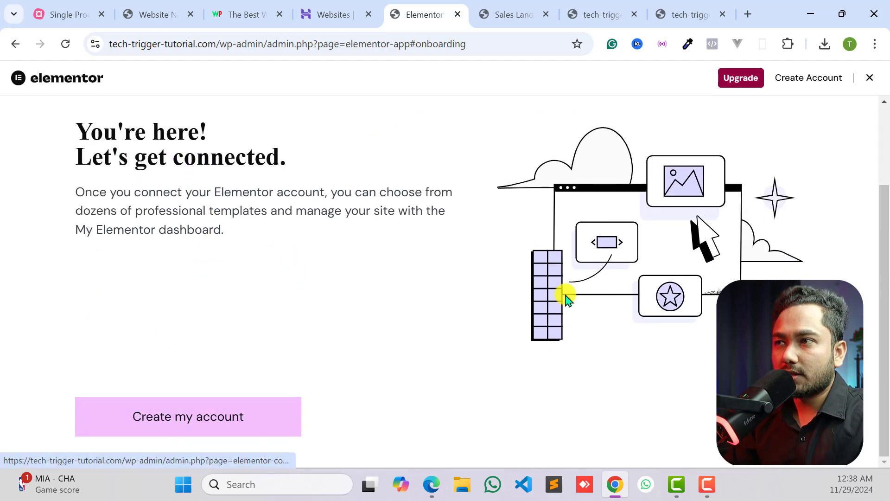
scroll(564, 297, up, 3)
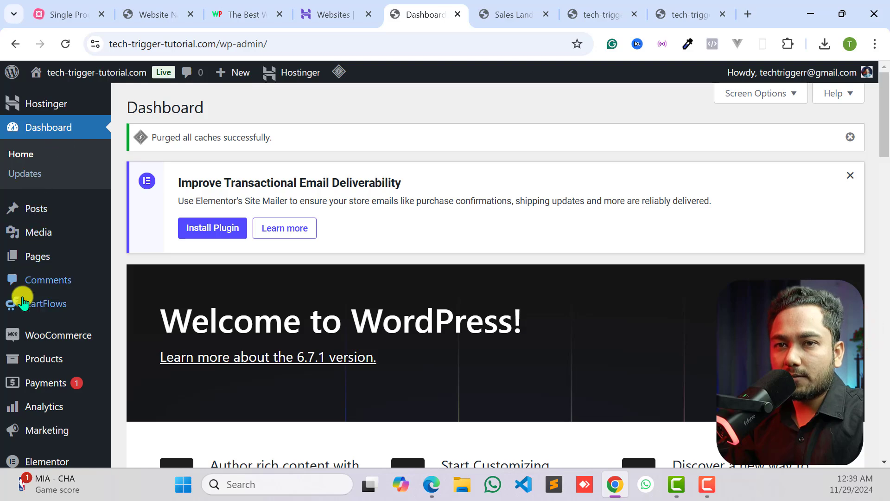
- Go to the CartFlows funnel list and start a new funnel to bring up the template library
scroll(43, 237, down, 1)
mouse_move(36, 241)
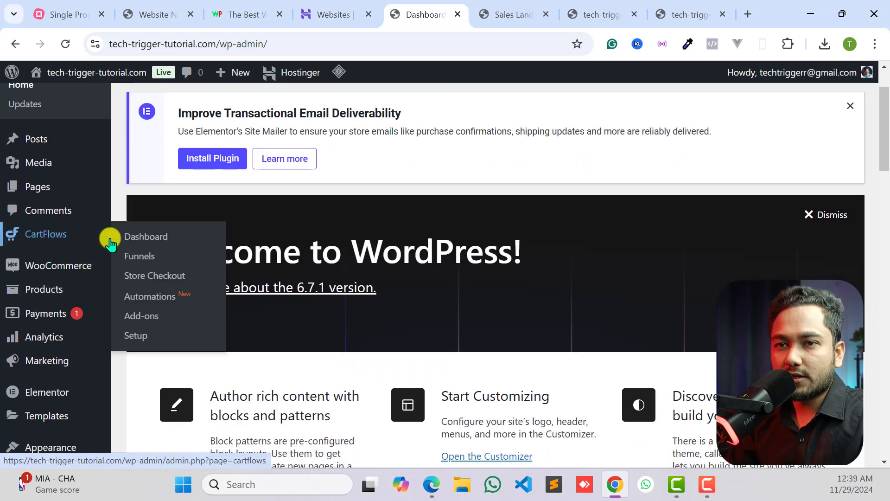
click(142, 258)
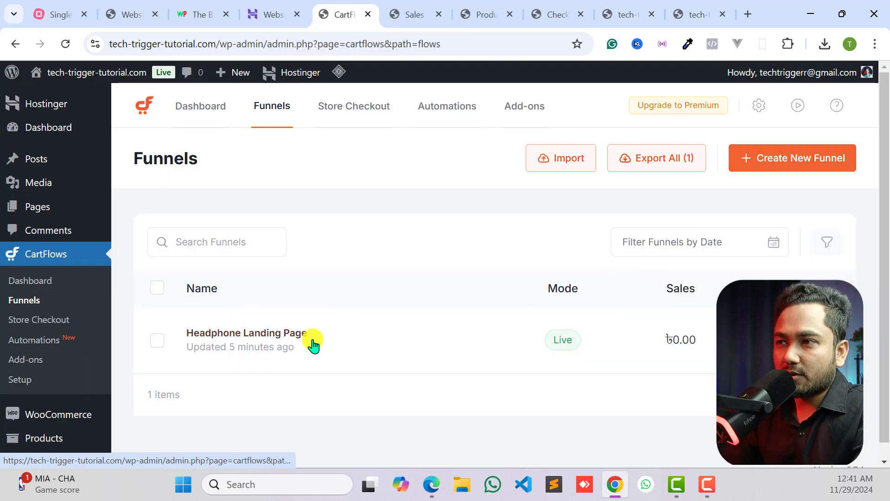
click(783, 162)
- Examine the range of free and PRO funnel templates offered in the template library
scroll(579, 246, down, 3)
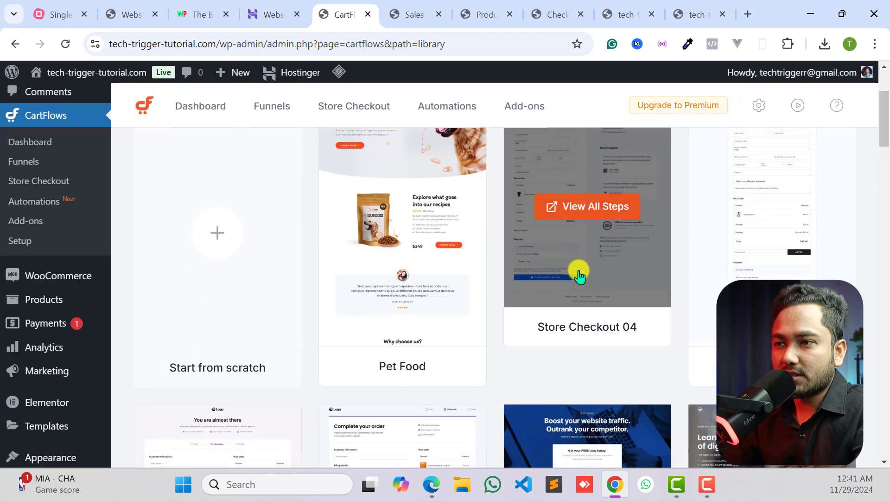
scroll(525, 241, down, 13)
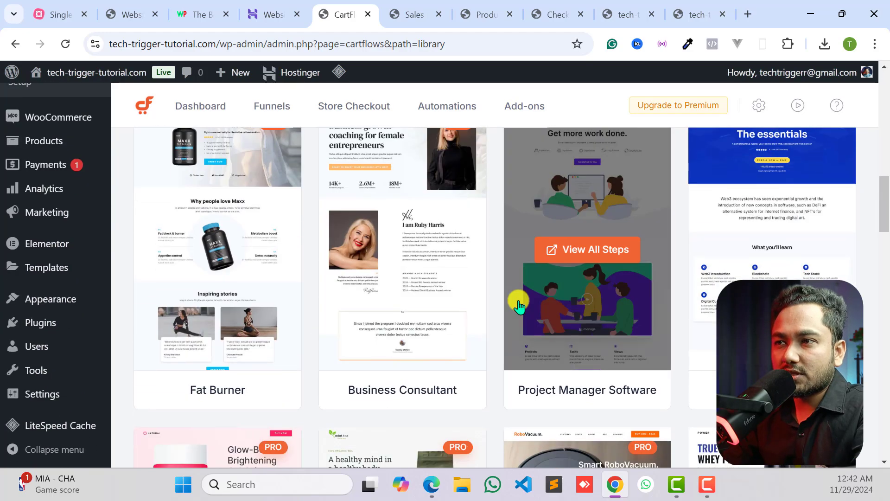
scroll(519, 303, up, 15)
scroll(547, 297, up, 2)
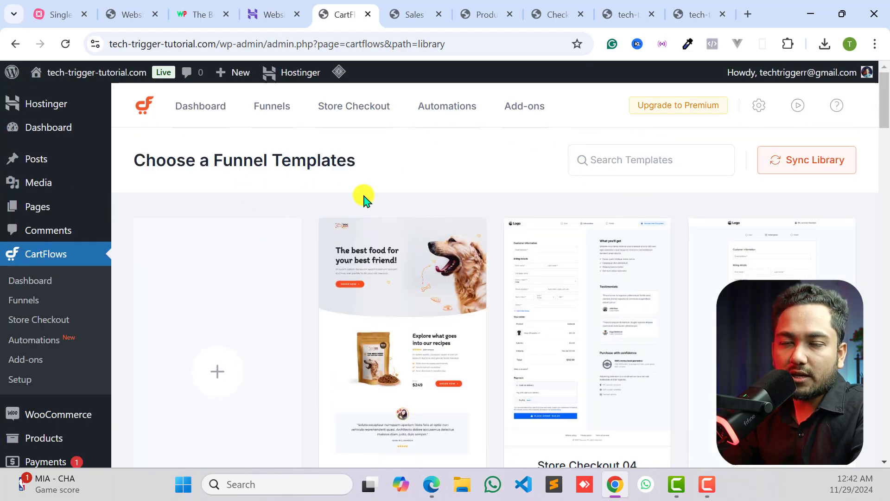
mouse_move(418, 284)
scroll(577, 285, down, 3)
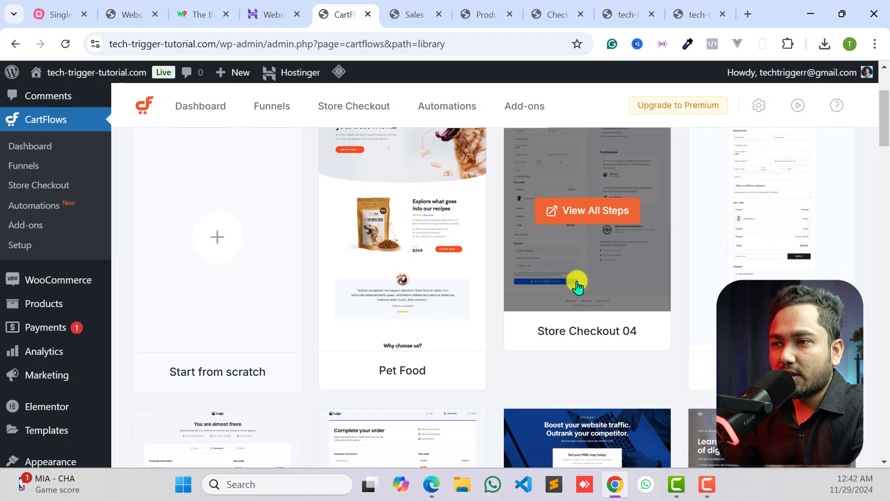
scroll(315, 301, down, 5)
scroll(315, 300, down, 13)
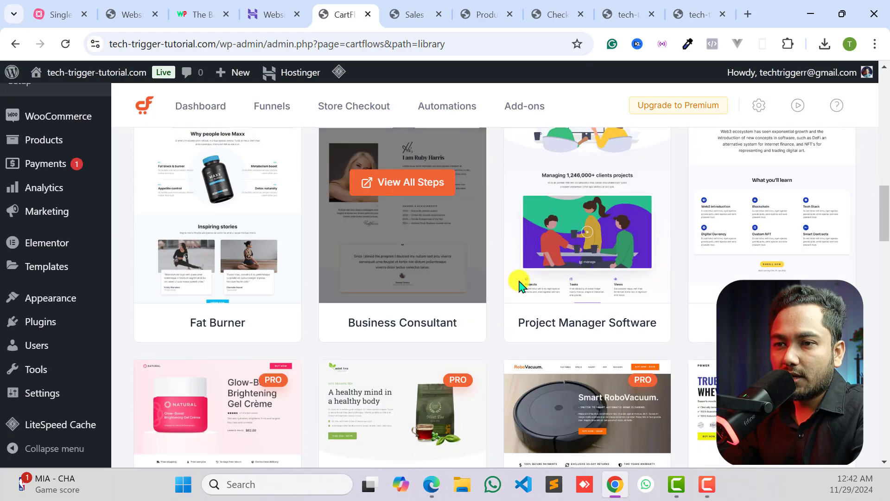
mouse_move(462, 249)
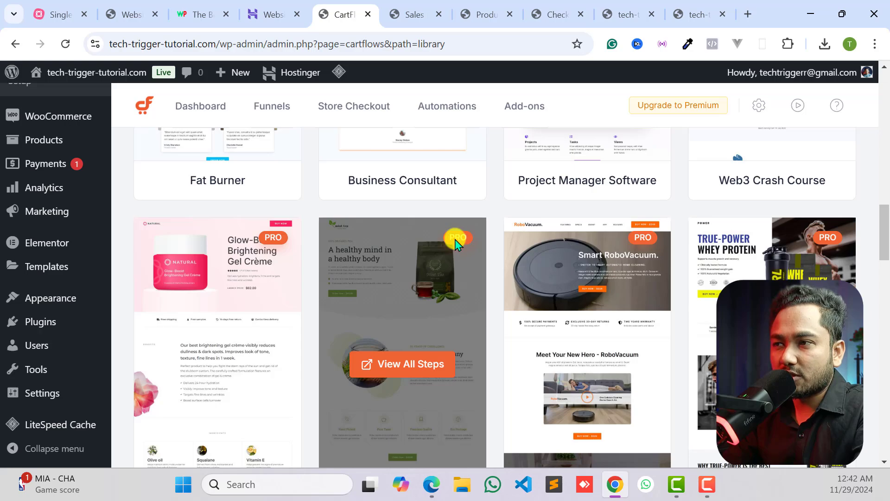
scroll(602, 260, down, 7)
scroll(473, 244, up, 1)
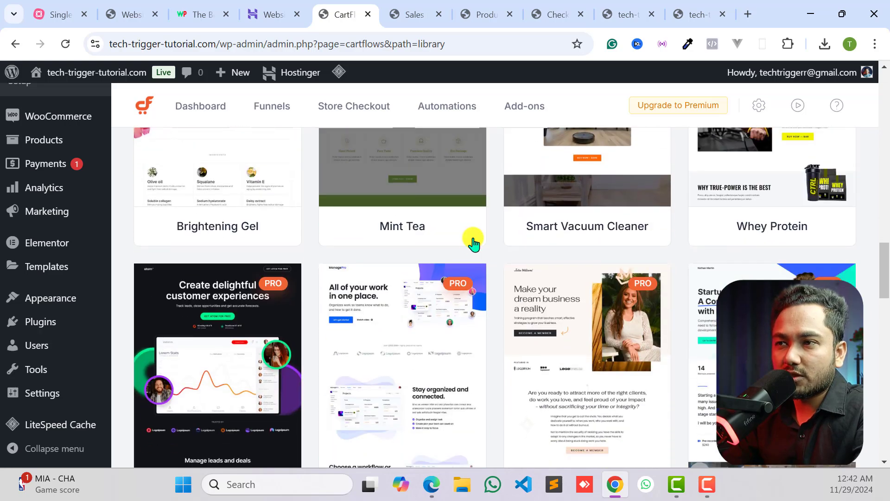
scroll(506, 264, down, 3)
scroll(598, 298, down, 6)
scroll(479, 294, up, 10)
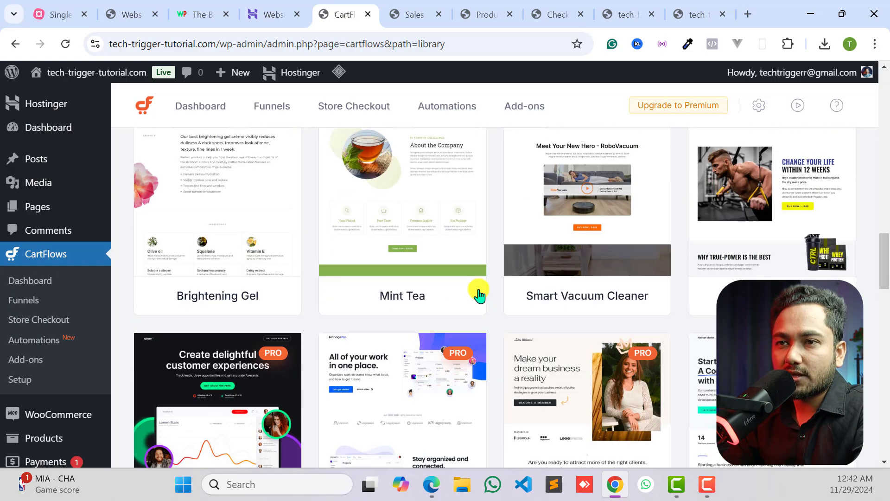
scroll(288, 282, up, 19)
scroll(239, 298, down, 3)
scroll(246, 264, up, 1)
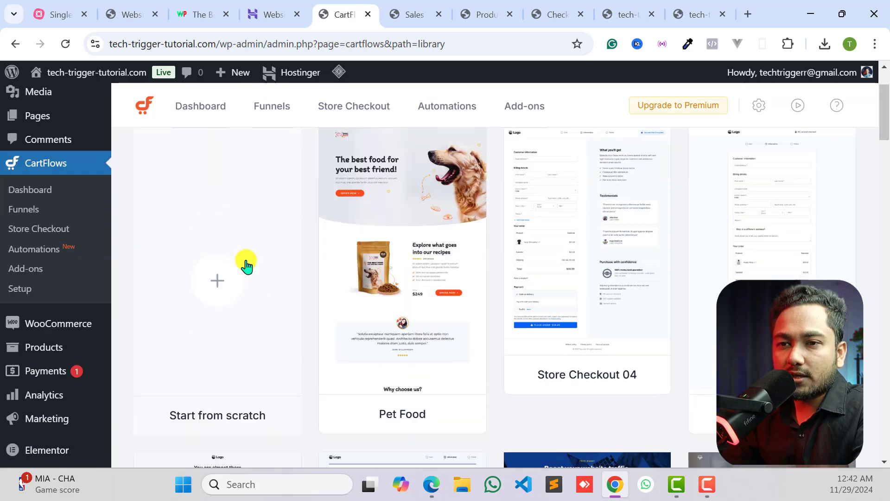
click(214, 304)
click(348, 268)
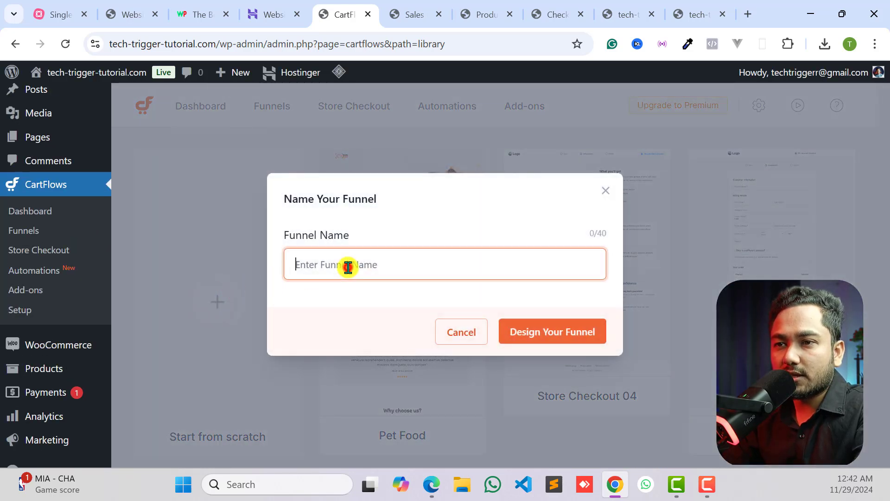
click(442, 332)
- Review the funnel import option and the single product landing page package on wpmethods.com, leaving without importing a file
click(273, 113)
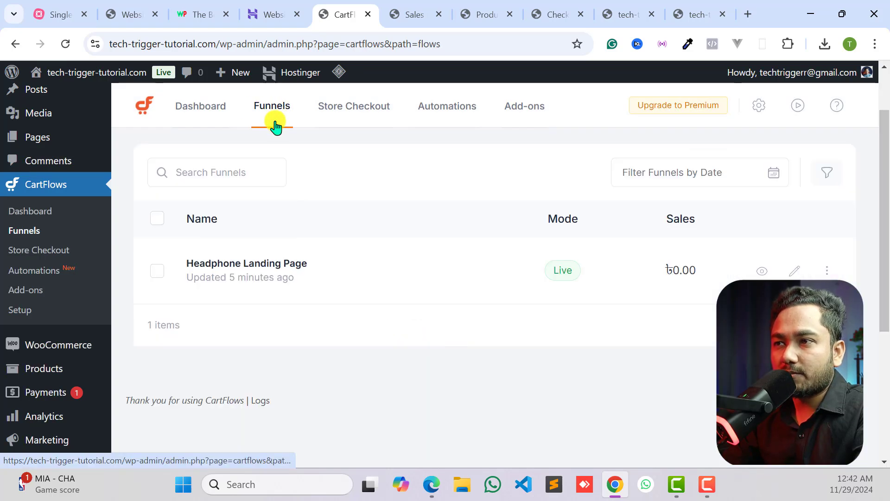
scroll(508, 282, up, 2)
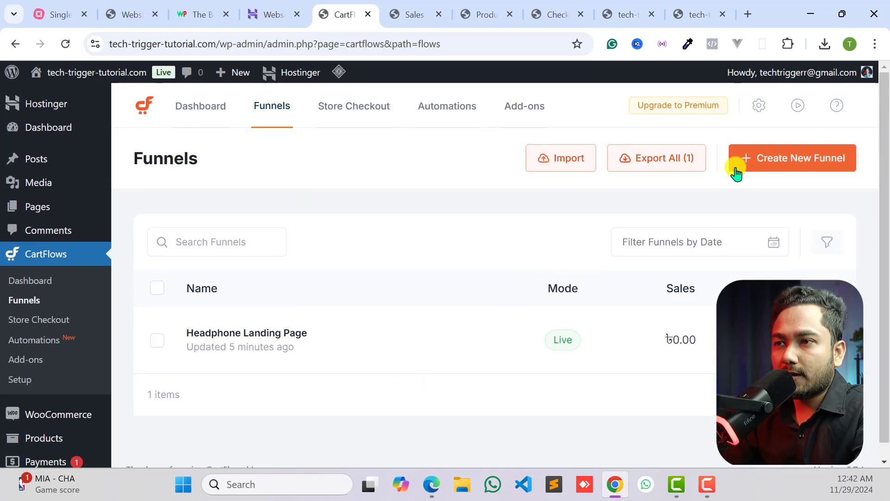
click(561, 160)
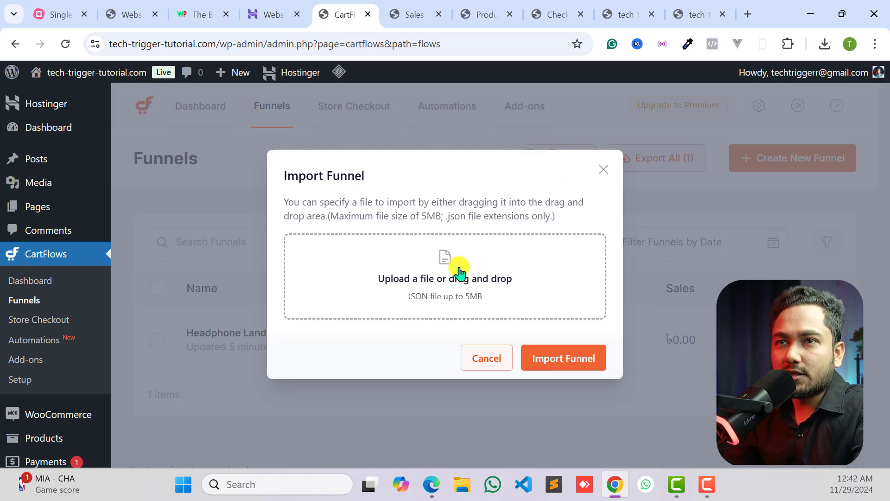
click(210, 13)
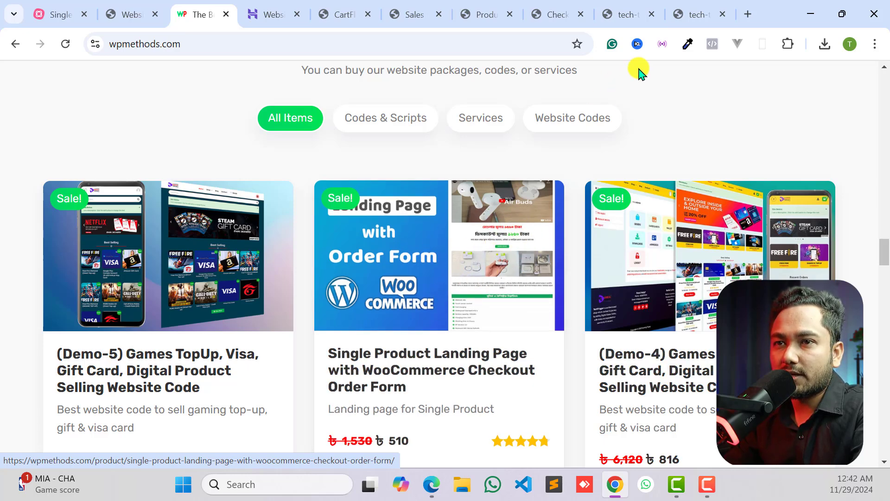
click(687, 4)
click(620, 8)
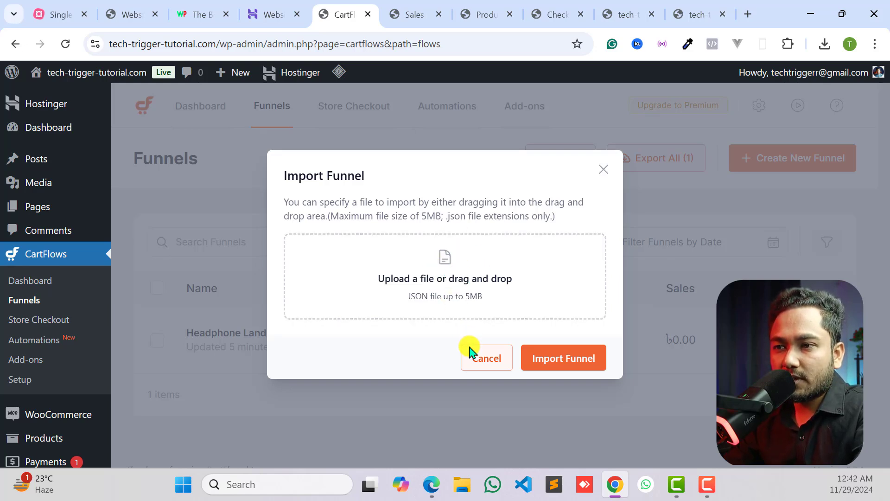
click(484, 358)
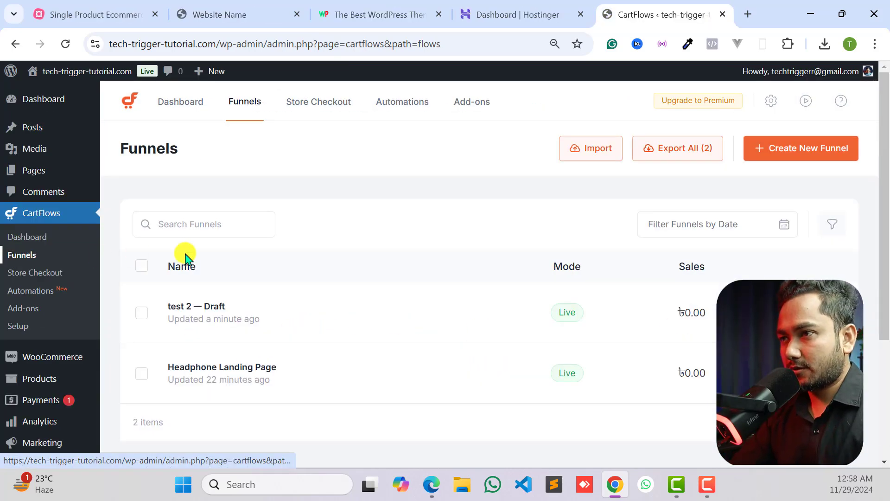
- Create a new CartFlows funnel from scratch named Demo33
click(789, 158)
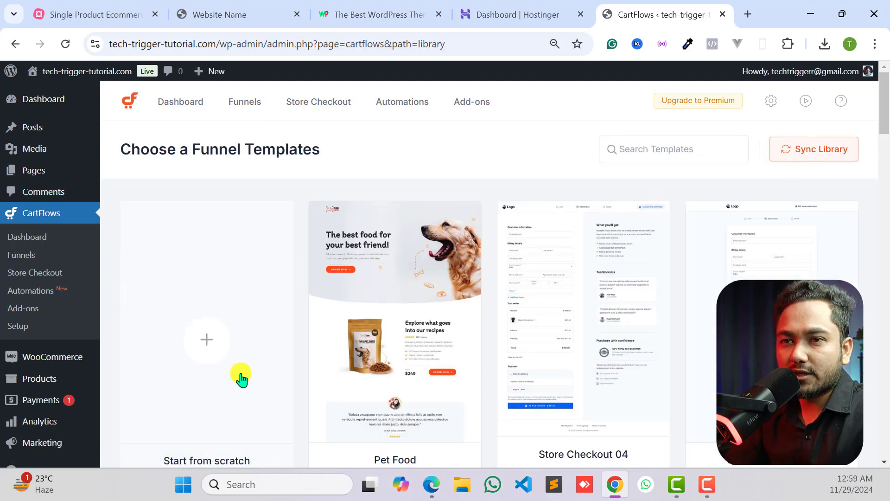
scroll(200, 218, down, 3)
click(204, 212)
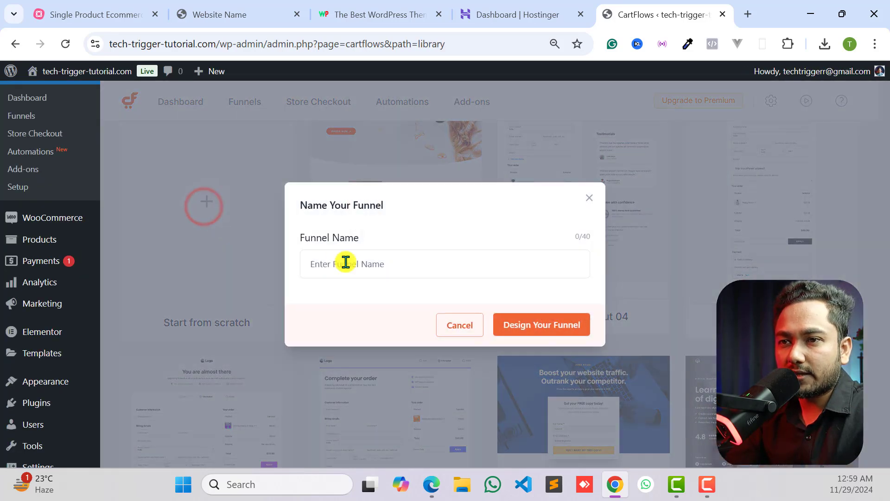
click(357, 265)
text(Demo33)
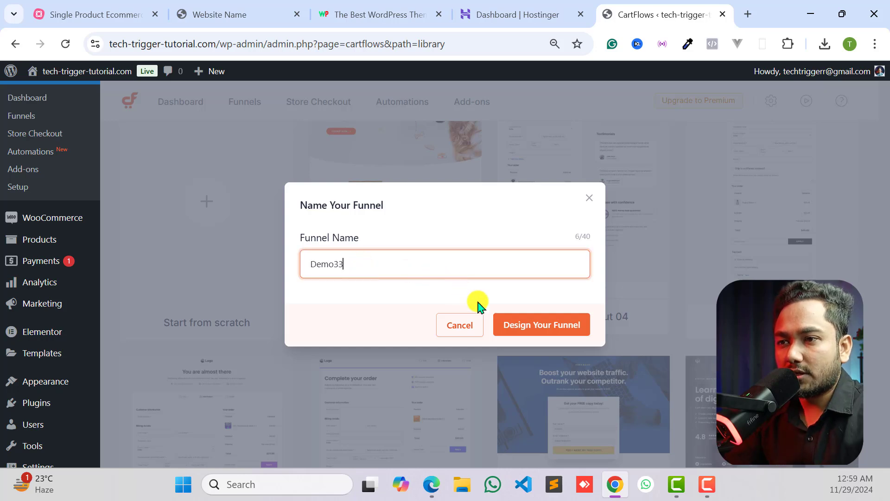
click(538, 325)
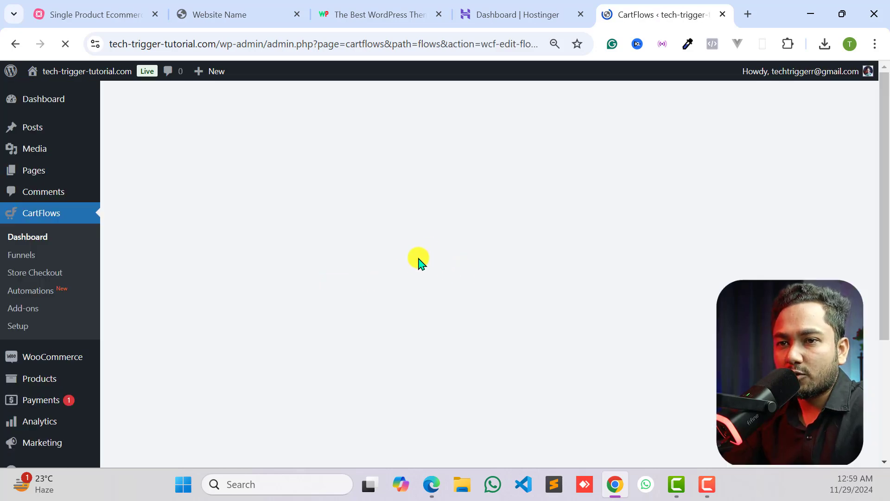
- Review the Demo33 funnel's steps and preview its Sales Landing page, returning to the funnel editor
scroll(273, 230, down, 3)
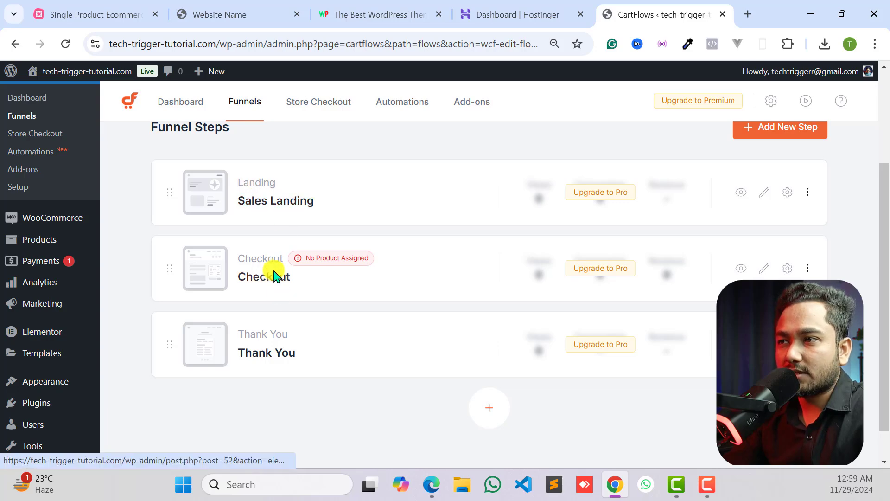
scroll(710, 262, up, 3)
scroll(731, 271, down, 2)
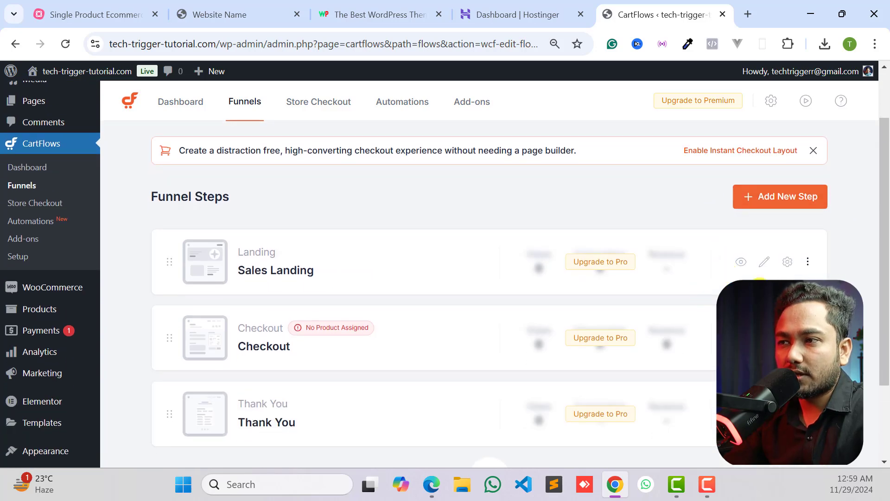
click(742, 261)
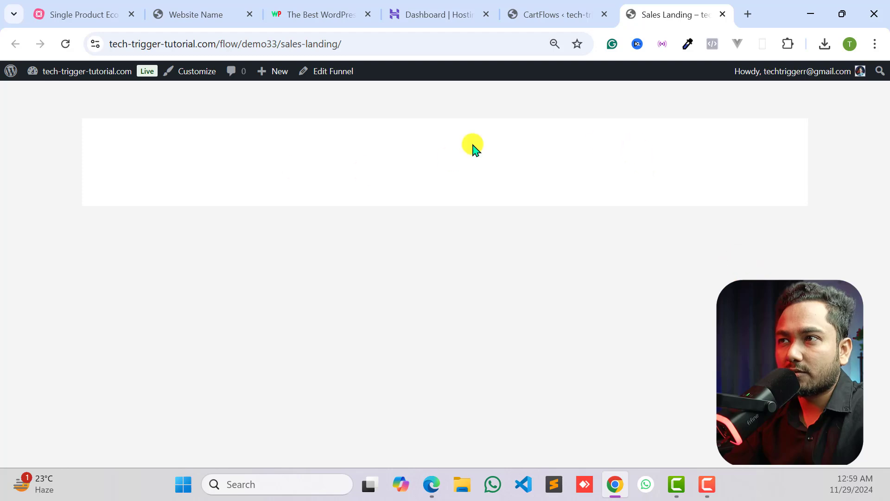
click(721, 14)
- Delete the Sales Landing step from the Demo33 funnel and confirm the deletion
scroll(824, 225, down, 2)
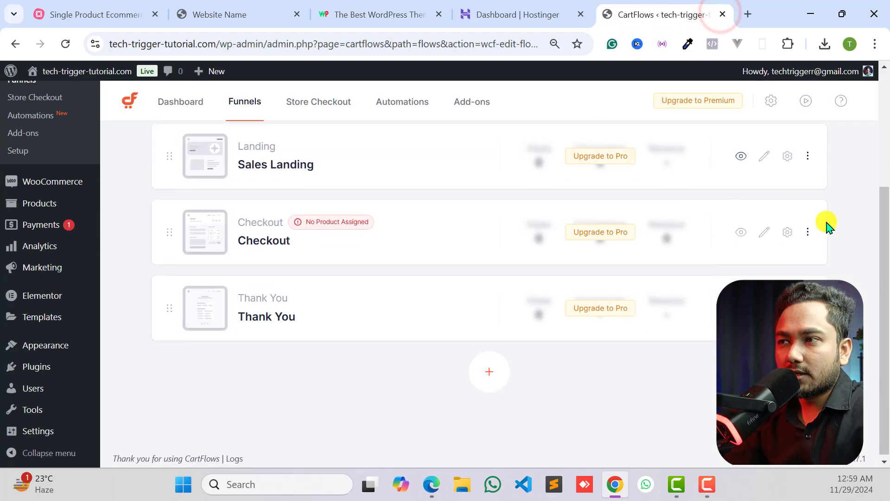
click(806, 154)
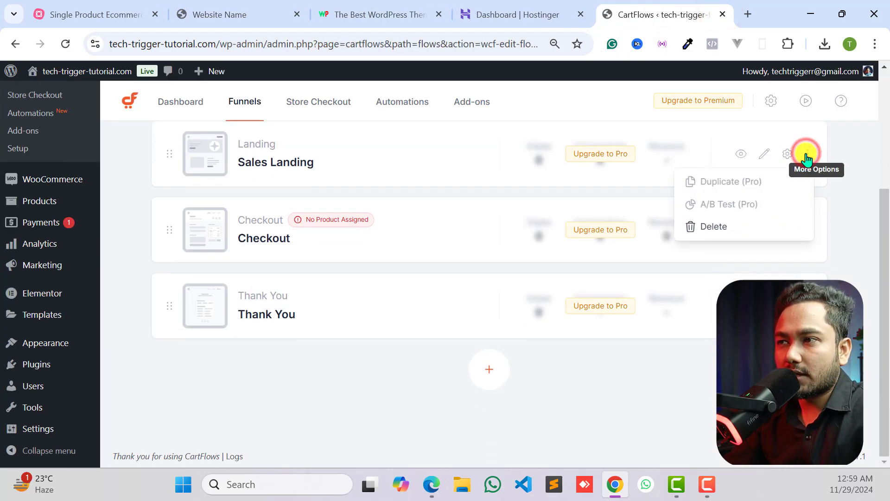
click(809, 153)
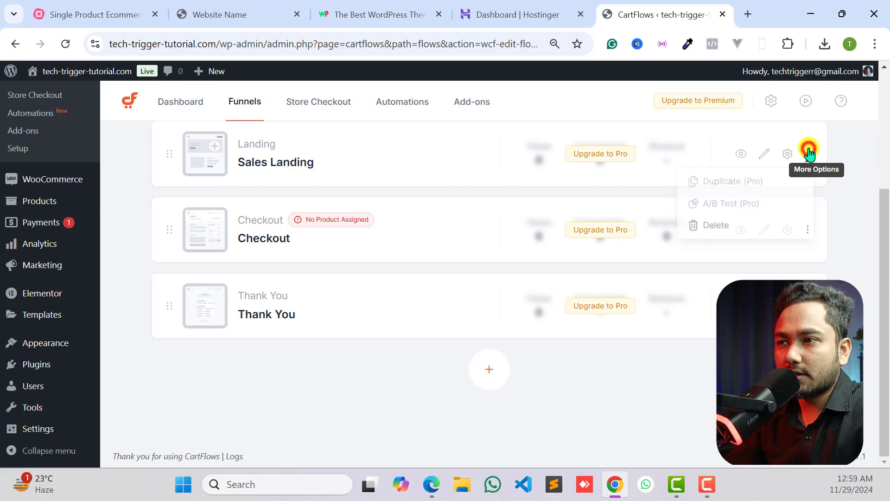
click(718, 224)
click(573, 295)
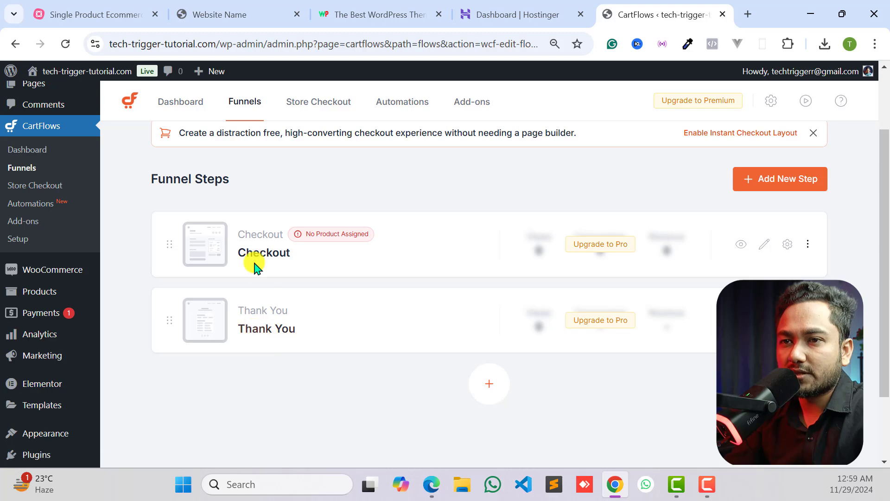
- Preview the Demo33 funnel's Checkout page and return to the funnel editor
click(741, 244)
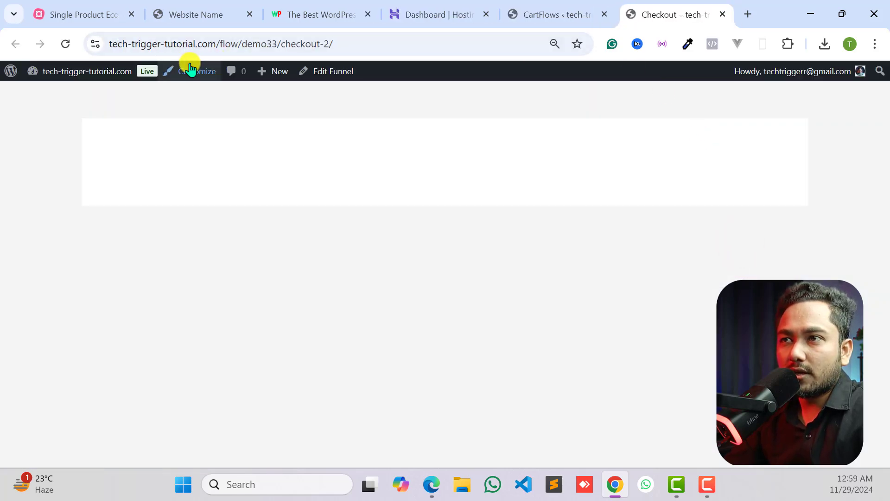
click(539, 12)
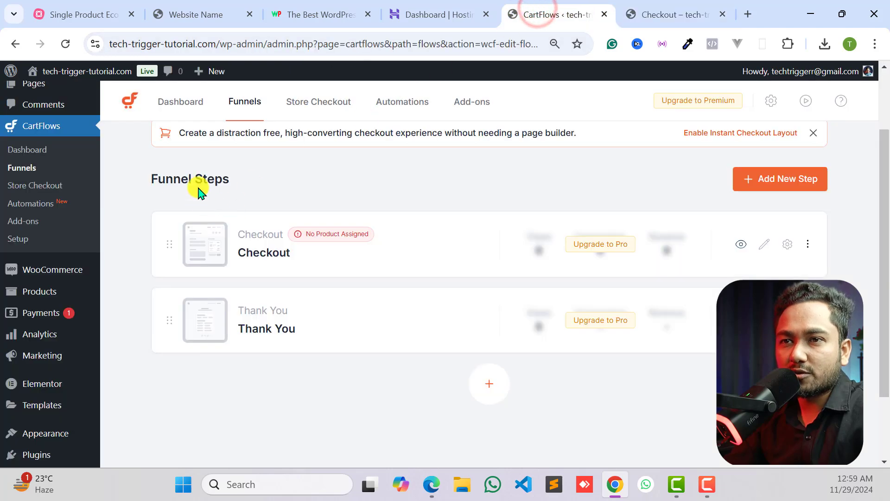
scroll(274, 224, up, 2)
click(695, 14)
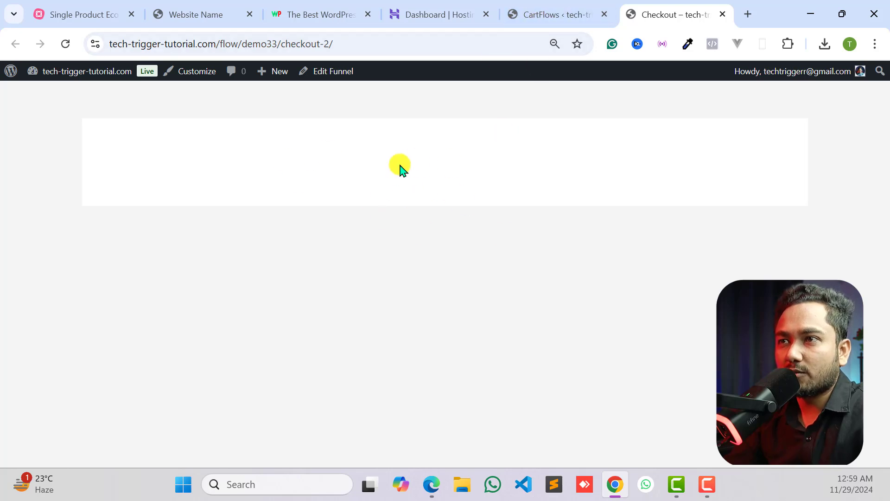
click(549, 12)
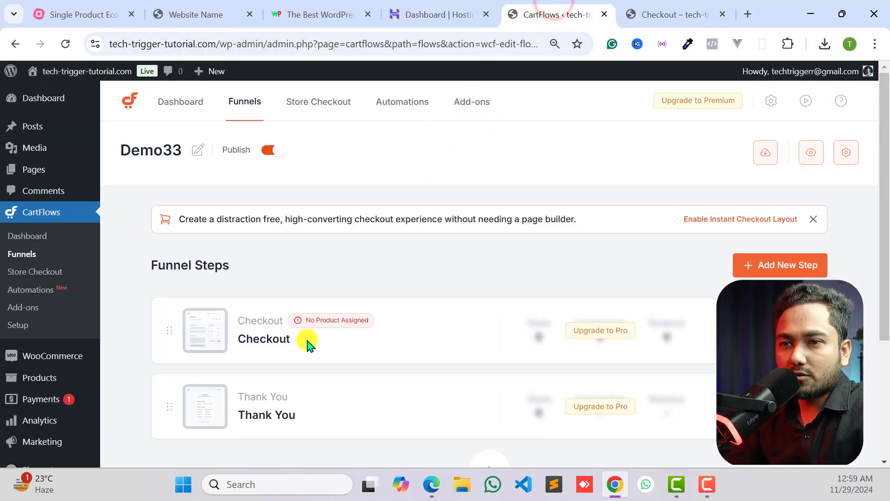
- Add the product প্রিমিয়াম কোয়ালিটির ওয়্যারলেস ইয়ারবাডস to the Checkout step in its settings
scroll(327, 267, down, 2)
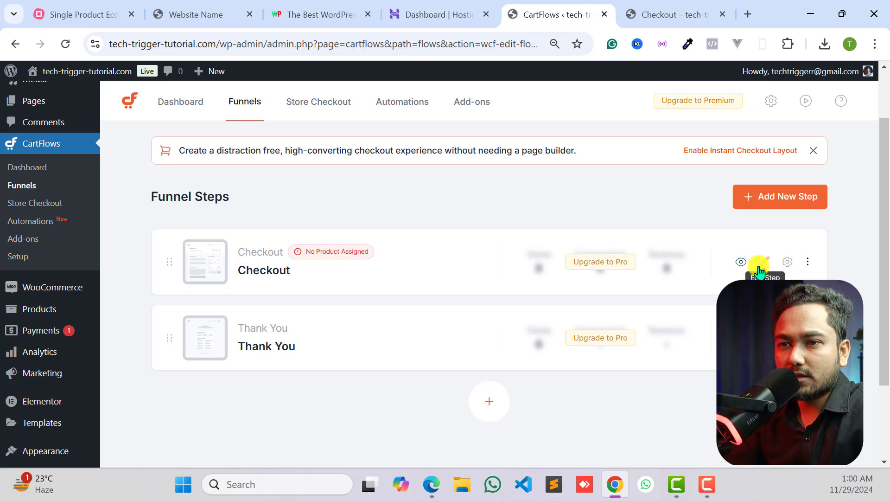
click(785, 263)
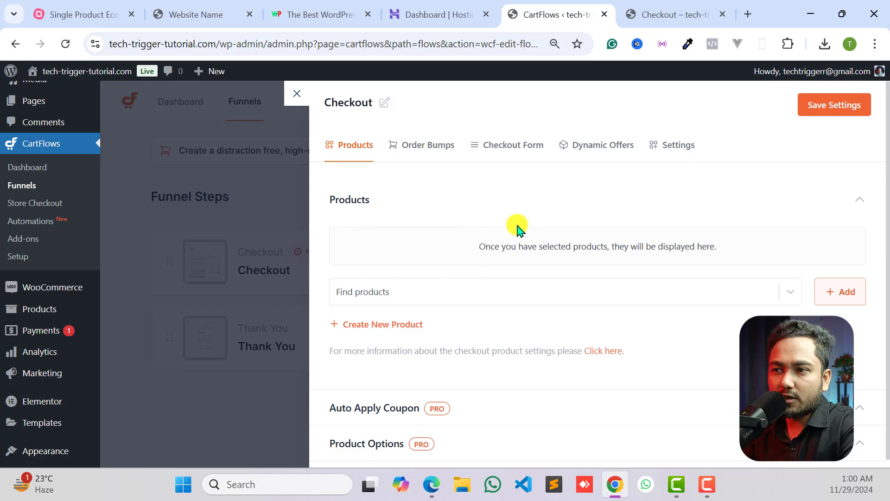
click(381, 294)
text(প্রিমিয়াম কোয়ালিটির ওয়্যারলেস ইয়ারবাডস)
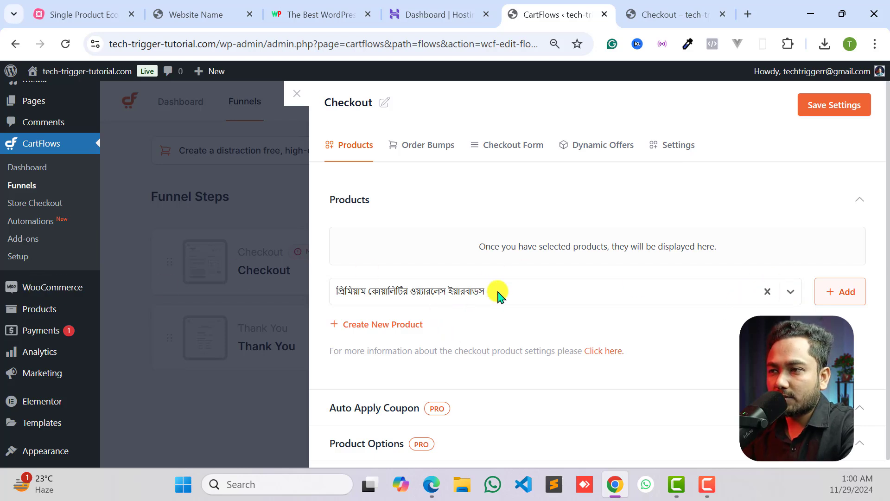
click(839, 292)
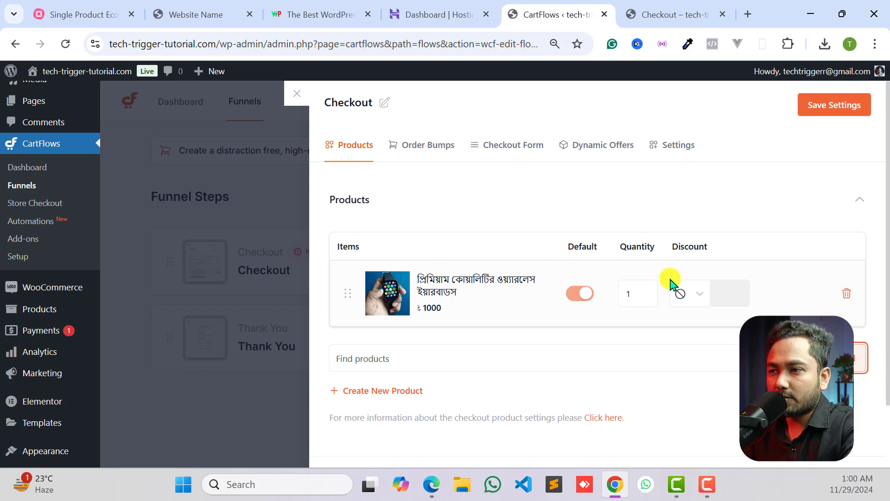
- Try the percentage and currency-amount discount types for the checkout product, restoring the no-discount option
click(698, 295)
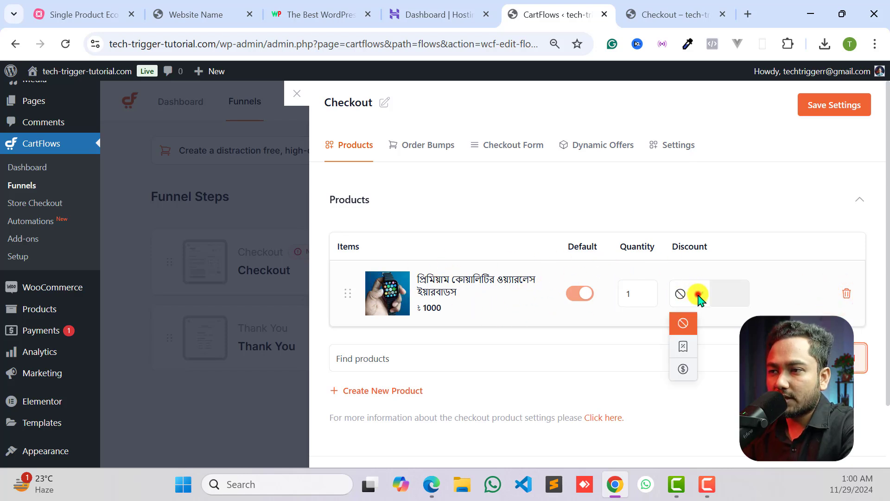
click(683, 346)
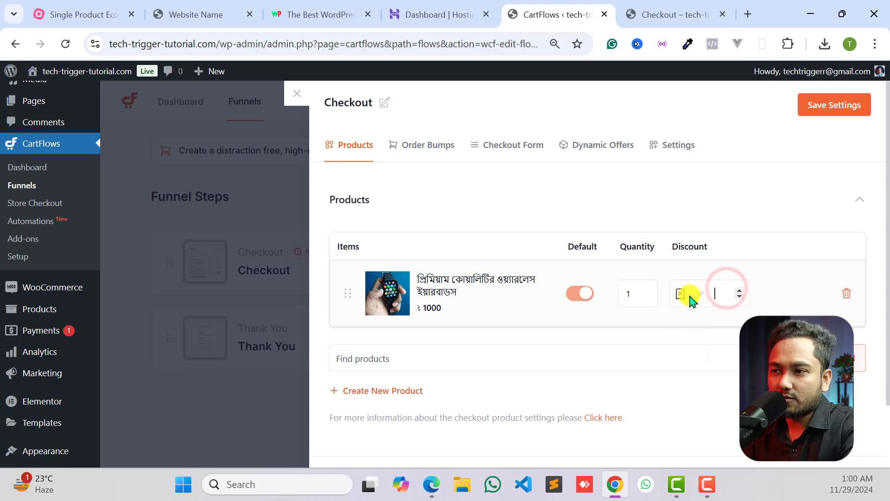
click(696, 296)
click(690, 363)
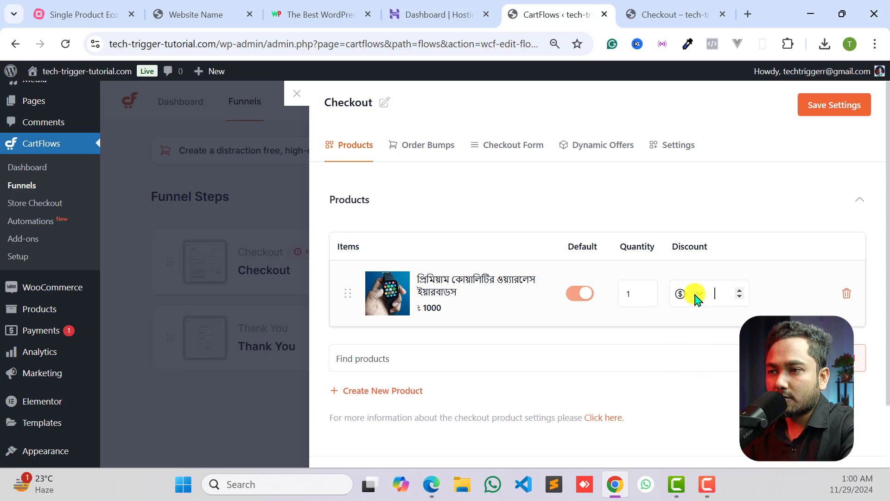
click(697, 296)
click(684, 328)
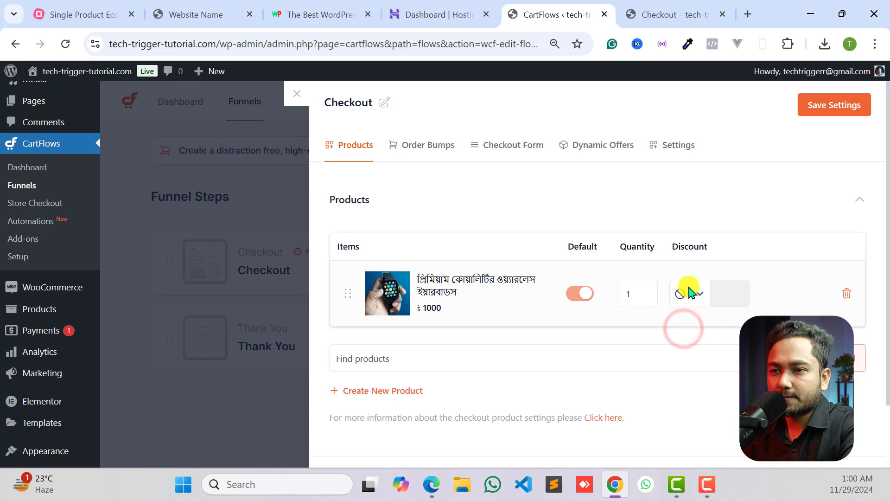
- Save the Checkout step's product settings
scroll(562, 258, down, 2)
scroll(495, 309, up, 2)
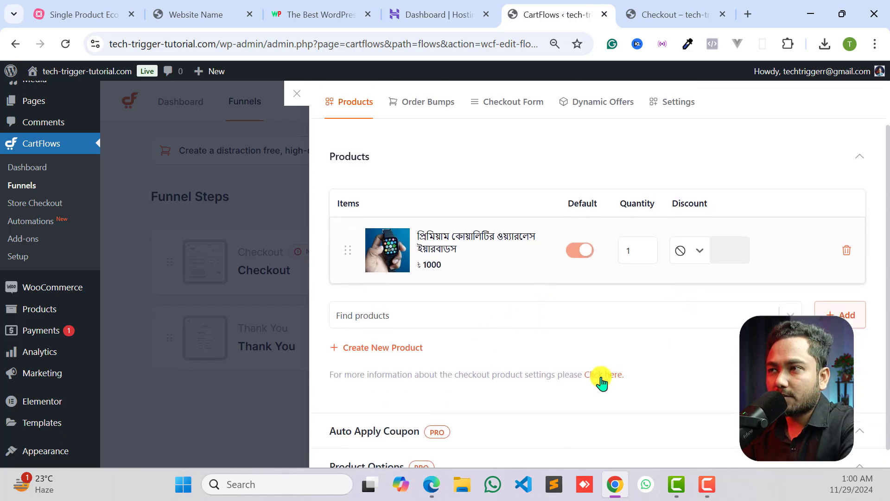
click(825, 102)
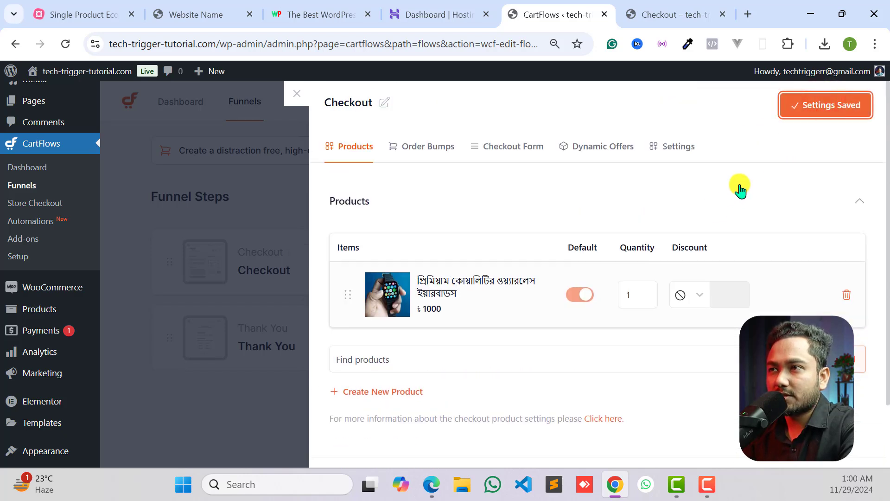
- Reload the Checkout page preview twice and return to the Checkout step's settings
click(652, 13)
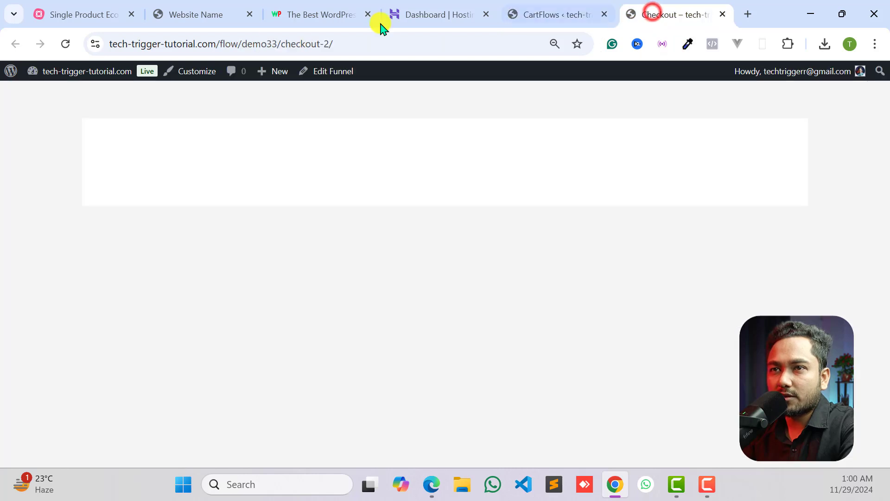
click(66, 44)
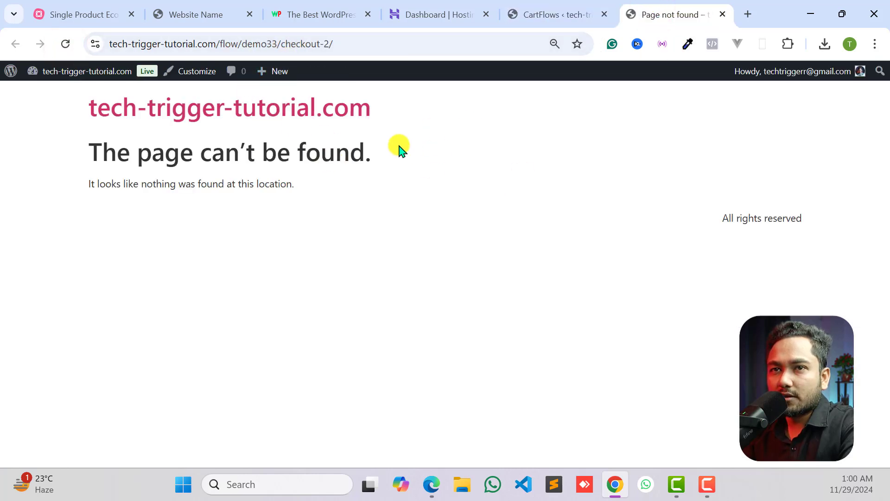
click(72, 48)
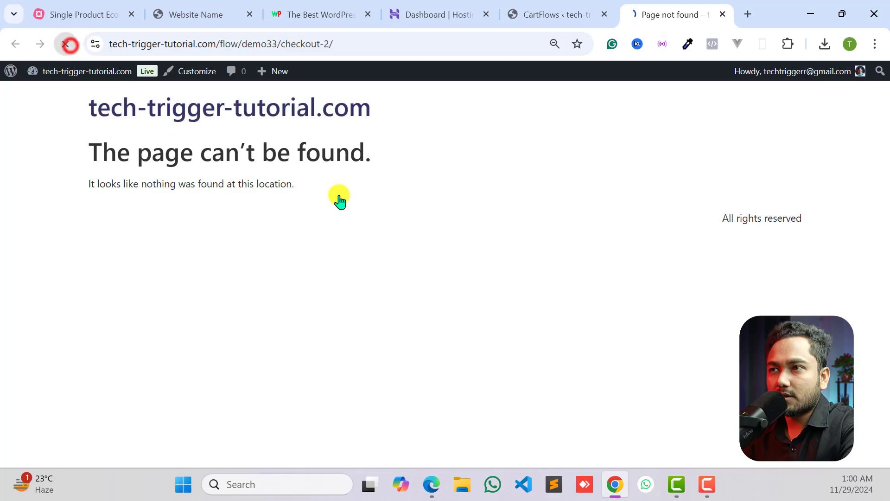
click(552, 11)
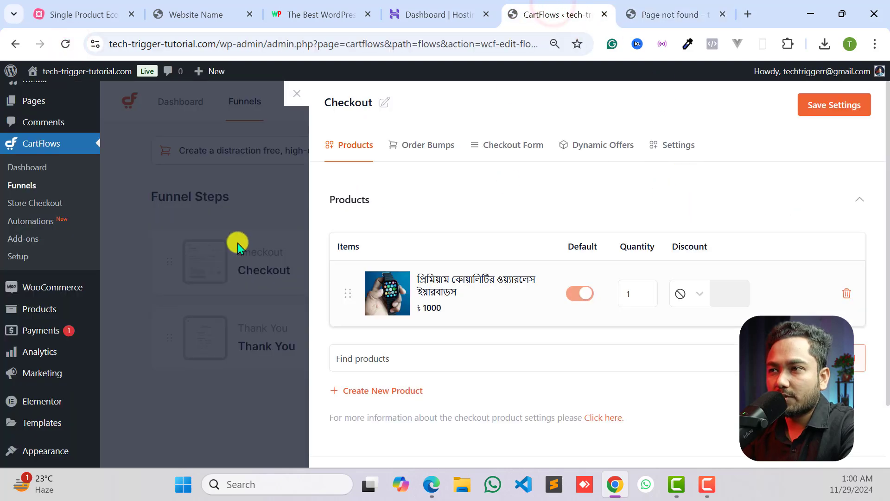
- Close the Checkout settings and open the Checkout step in Elementor, dismissing the notification and the Structure panel
click(314, 195)
click(296, 93)
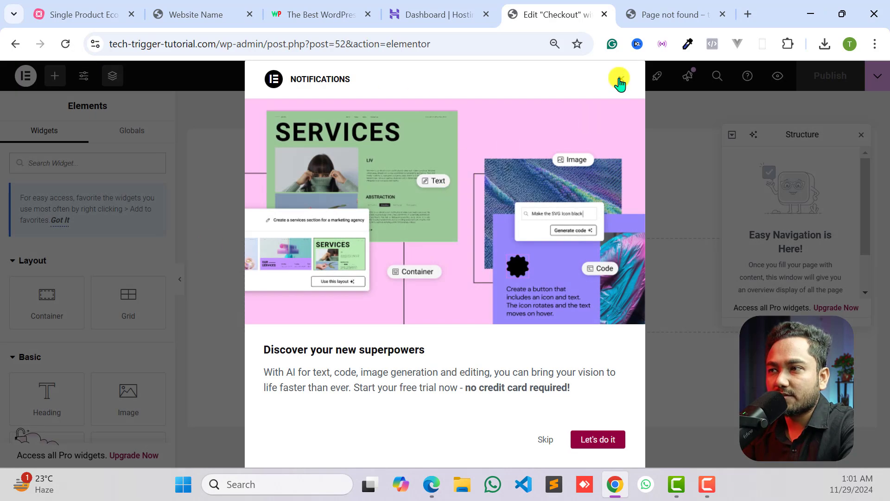
click(620, 82)
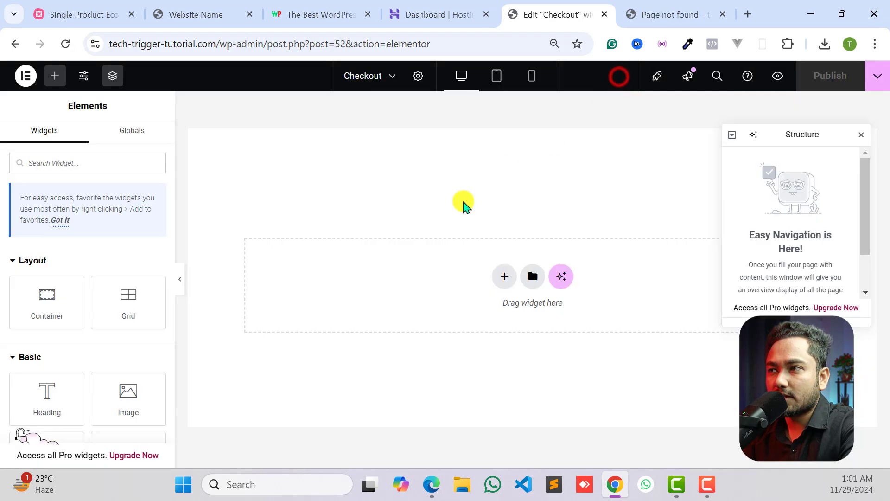
click(862, 135)
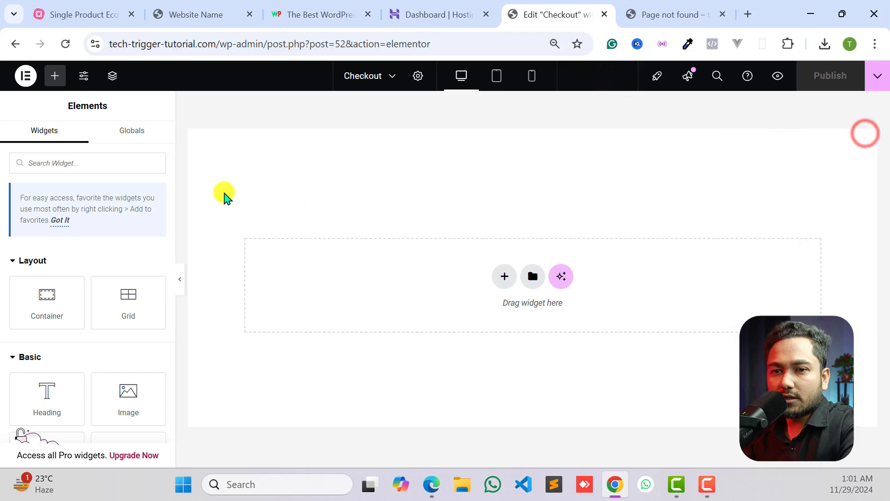
- Search the widgets for "check" and place the Checkout Form widget in the empty page area
scroll(70, 343, down, 15)
scroll(117, 326, down, 18)
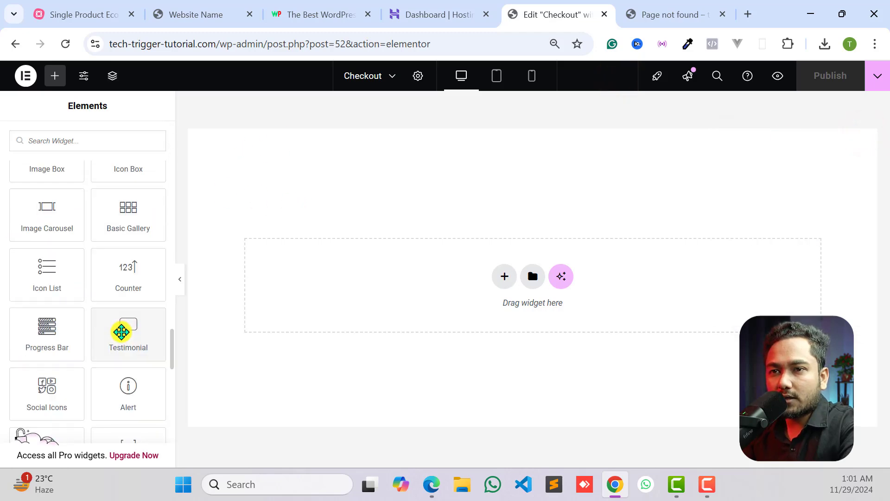
scroll(121, 342, up, 19)
click(91, 140)
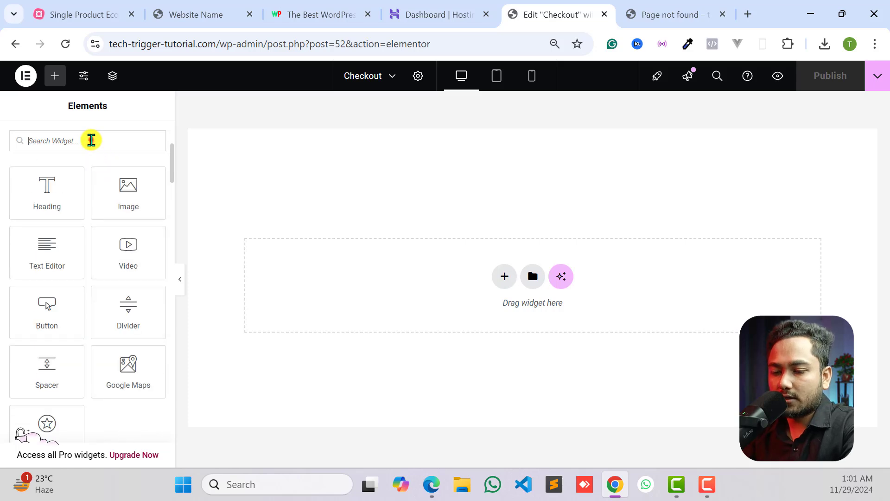
text(check)
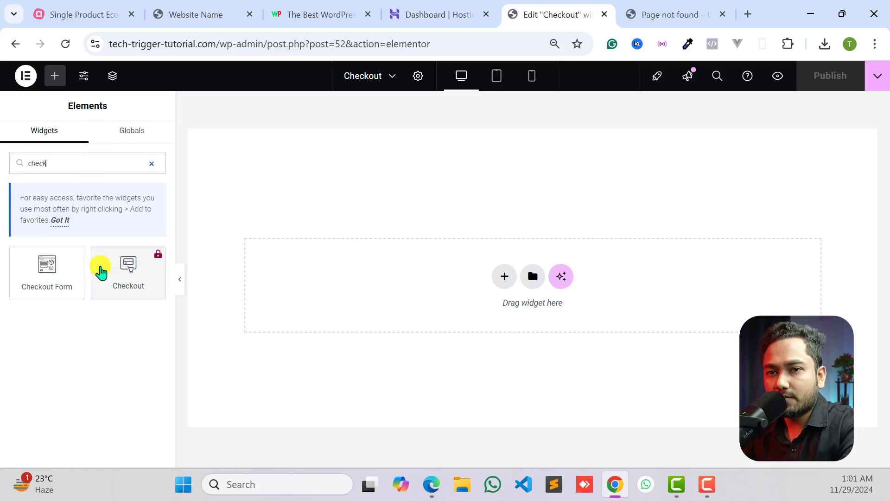
drag(42, 272, 465, 276)
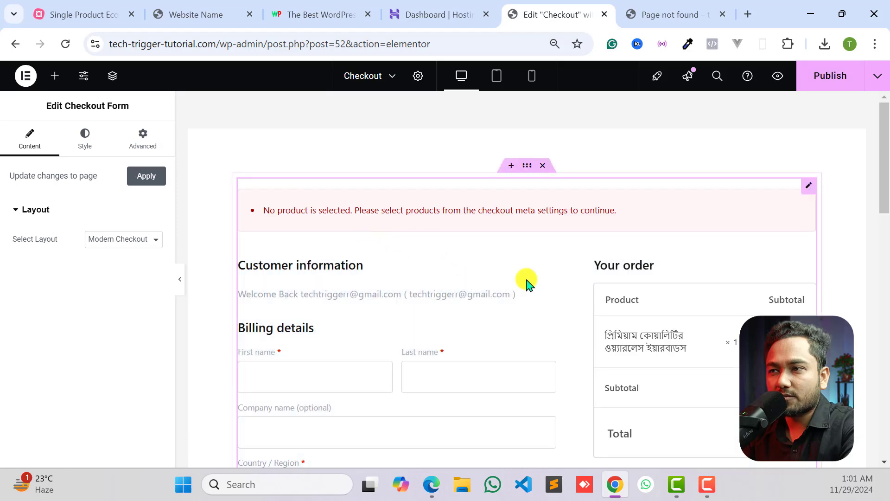
- Look over the placed checkout form and publish the Checkout page
scroll(527, 284, down, 6)
scroll(602, 342, up, 4)
scroll(246, 195, up, 2)
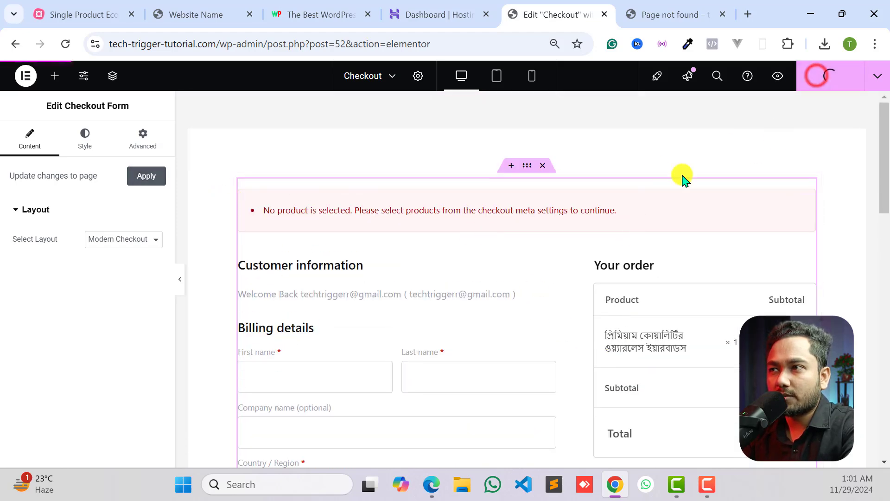
click(827, 77)
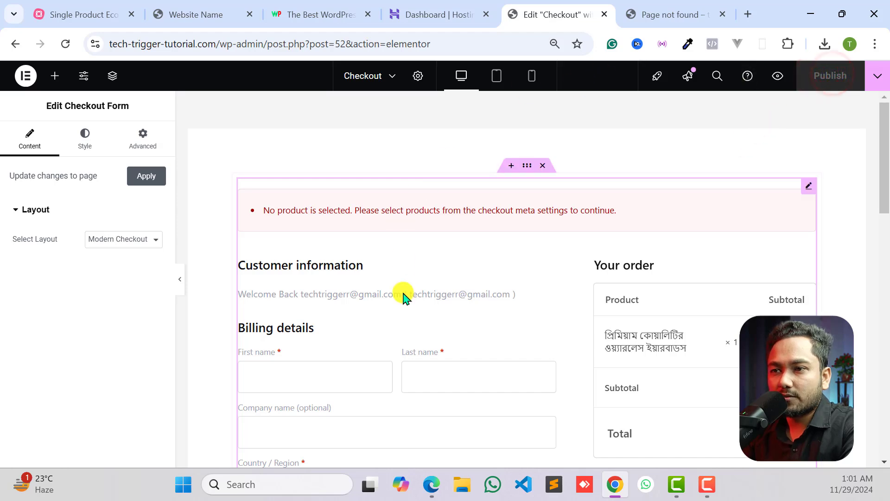
scroll(479, 314, down, 10)
scroll(481, 314, up, 10)
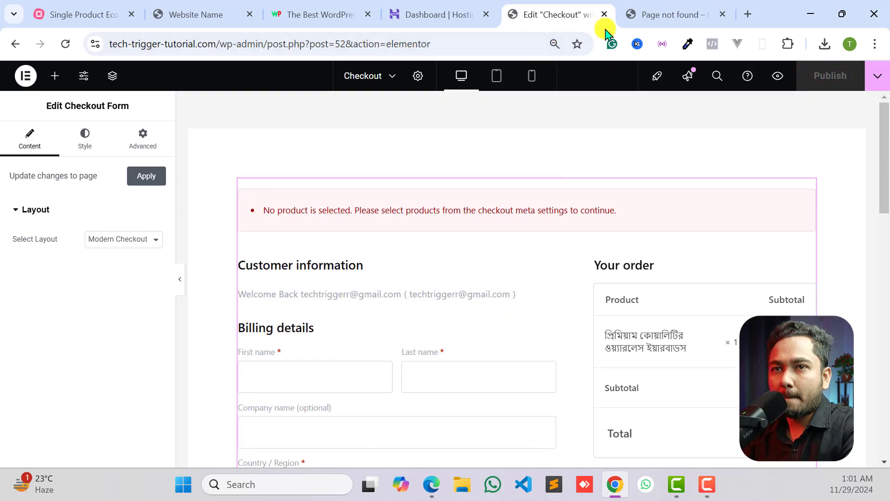
- Reload the live Checkout page and try the shortened address tech-trigger-tutorial.com/flow/demo33/, checking back against the Elementor editor
click(647, 13)
click(60, 46)
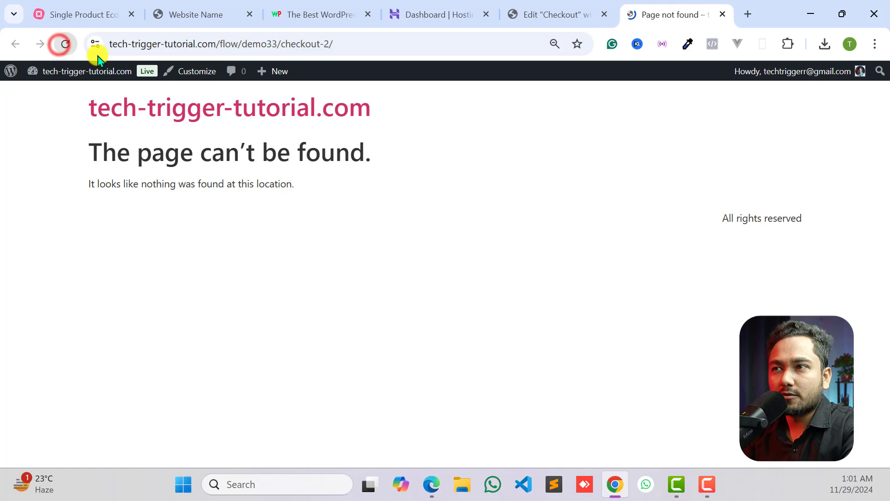
drag(280, 43, 429, 38)
key(BackSpace)
key(Return)
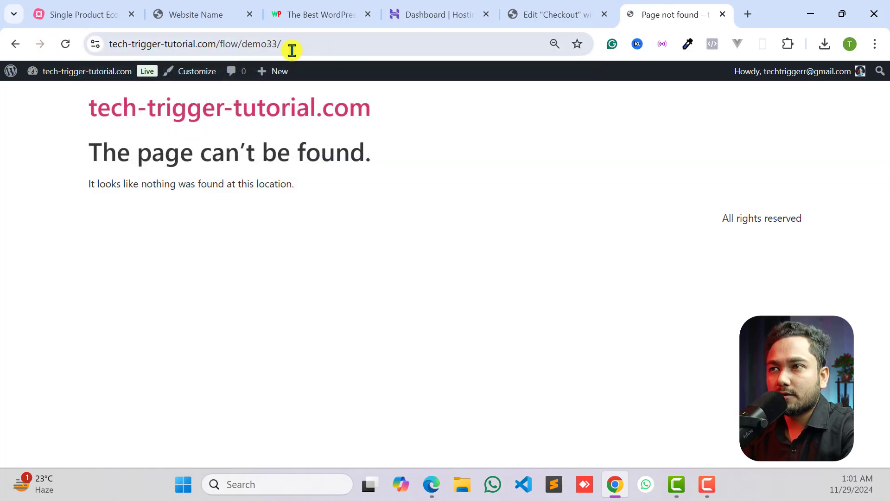
click(548, 9)
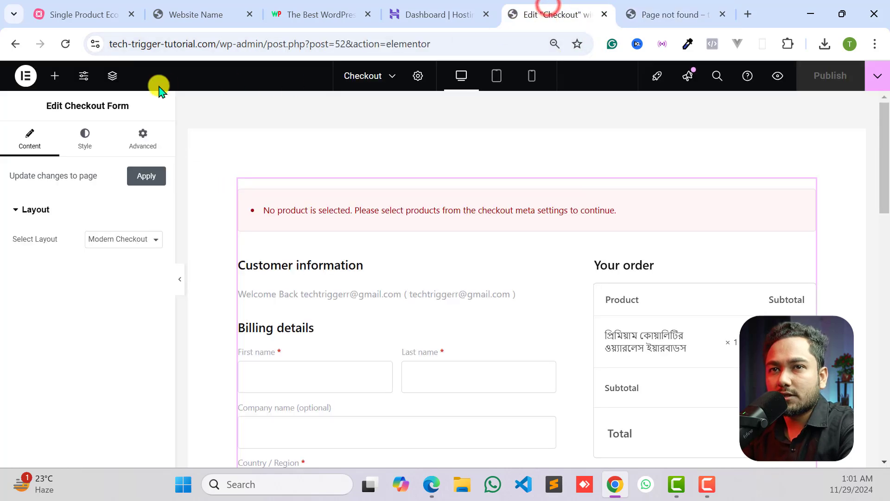
key(ctrl+Tab)
- Go to the WordPress dashboard and open the CartFlows funnels list
mouse_move(62, 71)
click(50, 86)
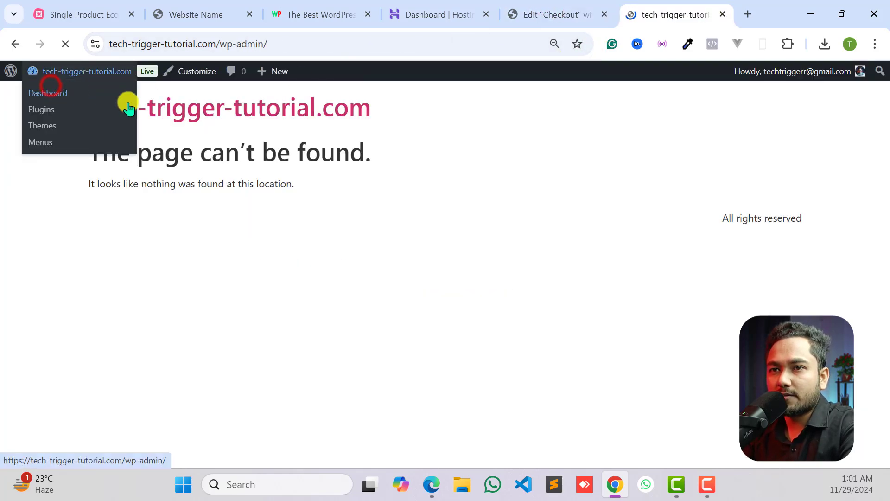
scroll(91, 283, down, 3)
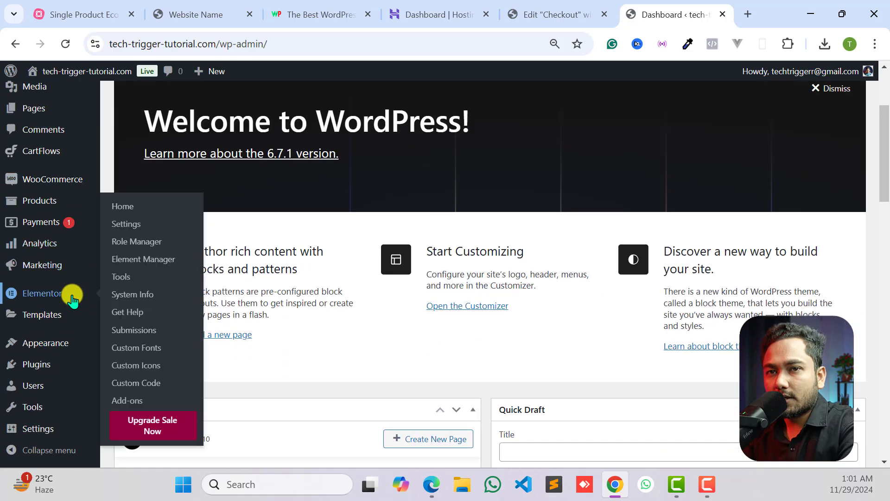
mouse_move(42, 150)
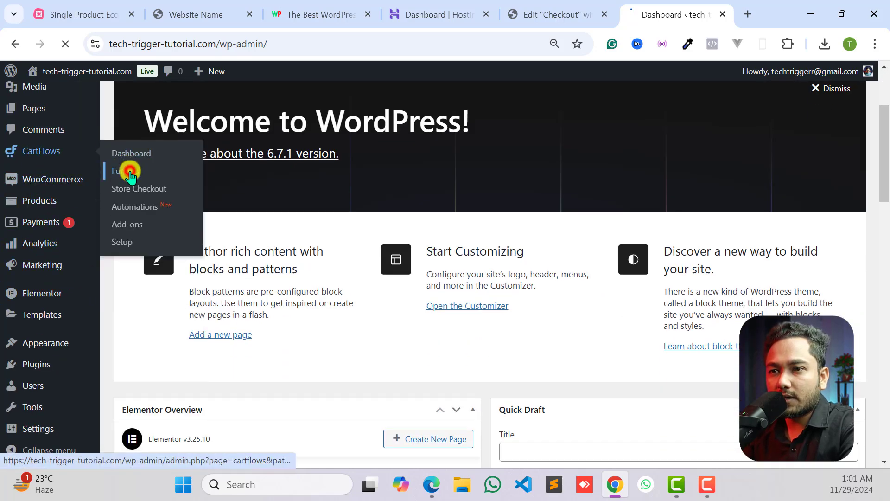
click(125, 171)
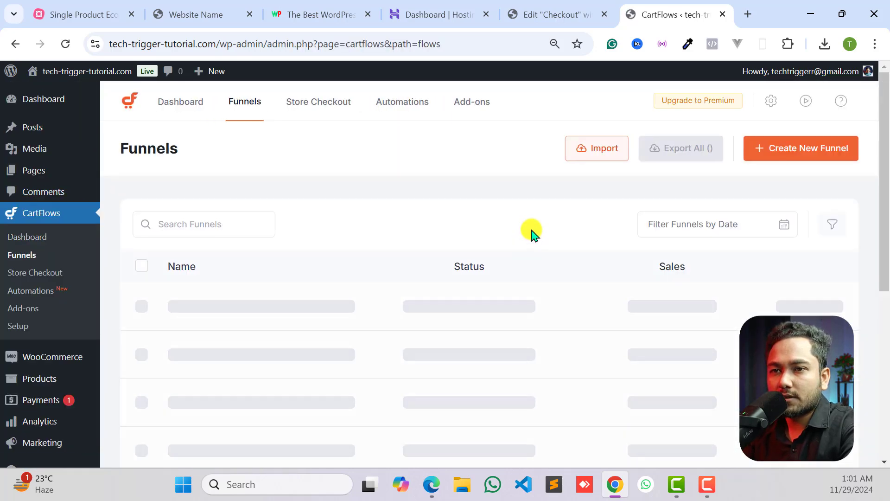
- Preview the Demo33 funnel from the funnels list and look over its live checkout page and page address
scroll(449, 225, down, 3)
scroll(209, 177, up, 1)
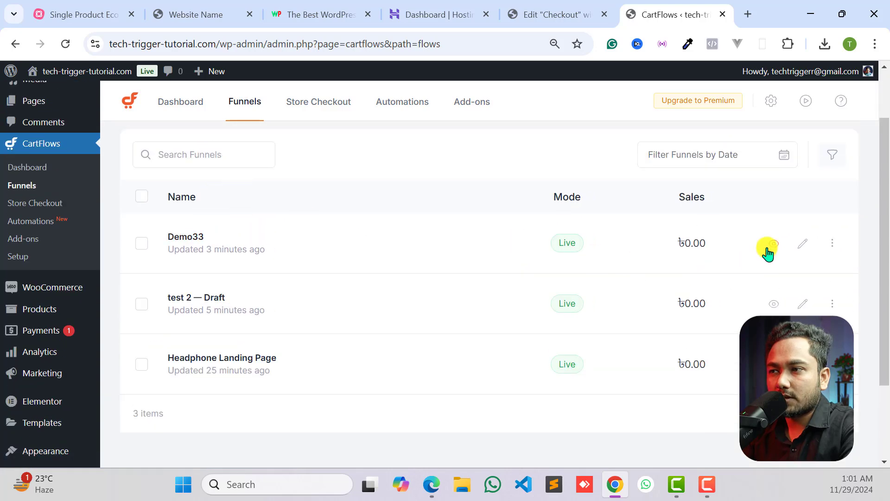
click(773, 242)
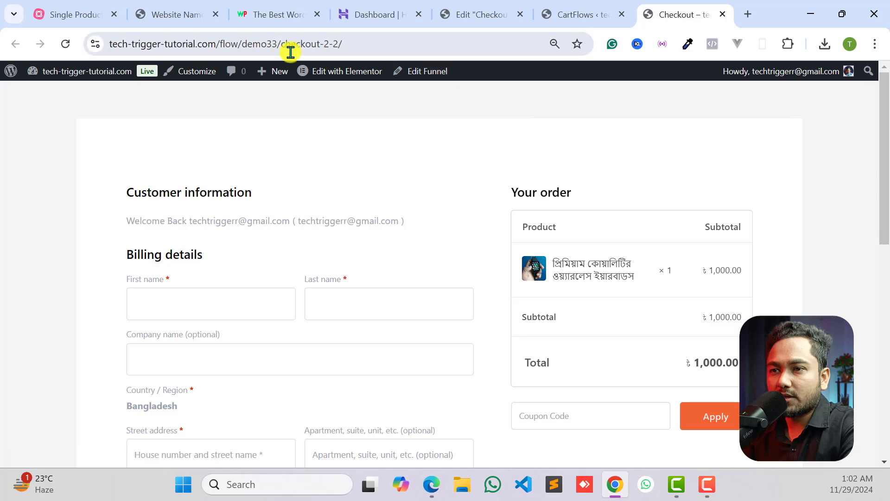
scroll(343, 186, down, 10)
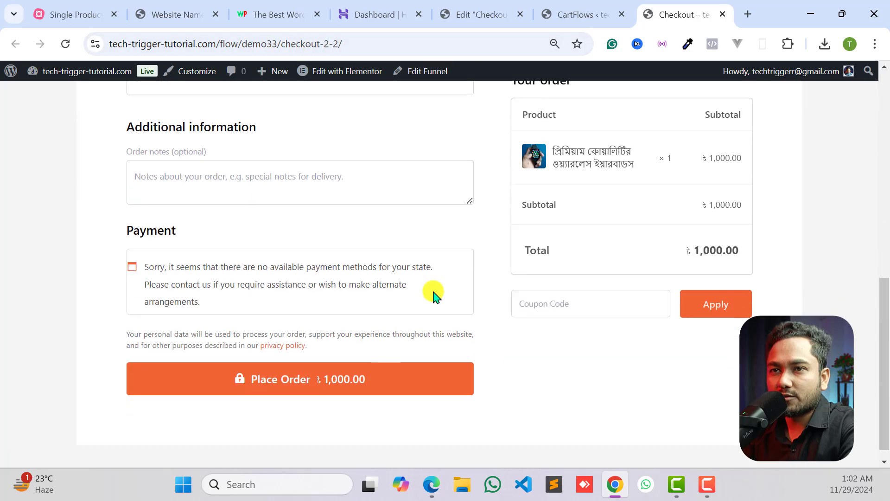
scroll(327, 303, up, 12)
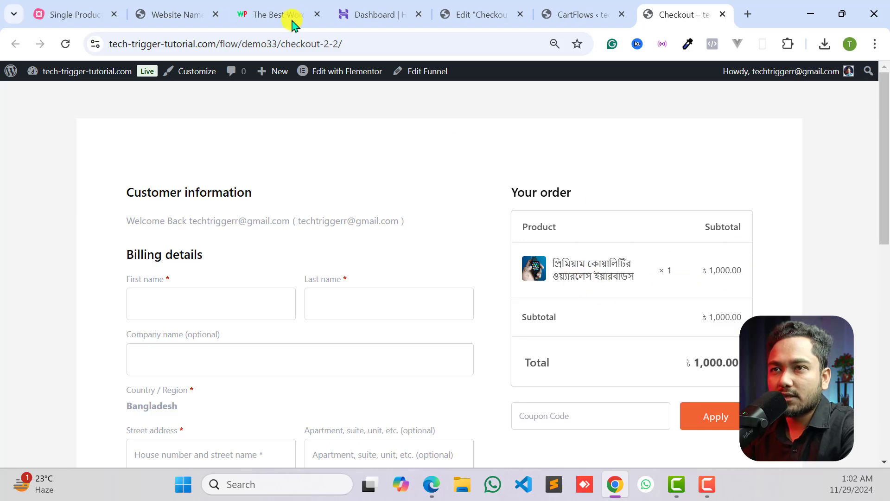
click(415, 42)
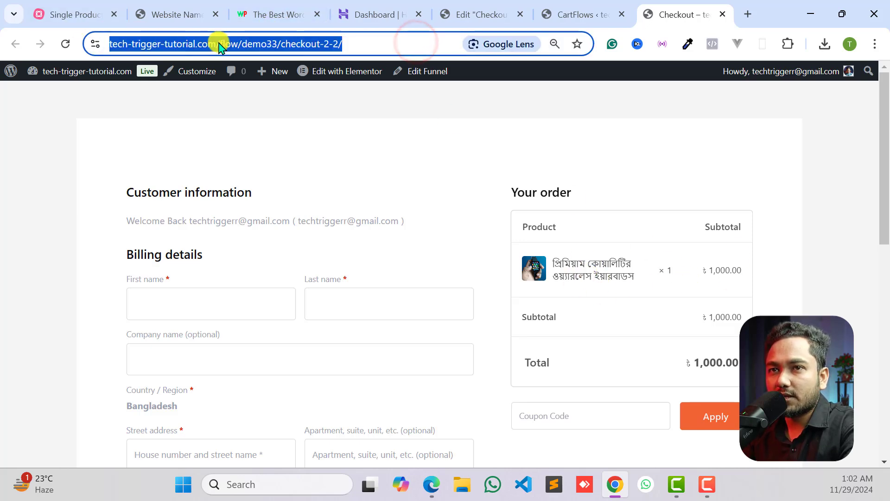
click(255, 45)
drag(377, 42, 122, 48)
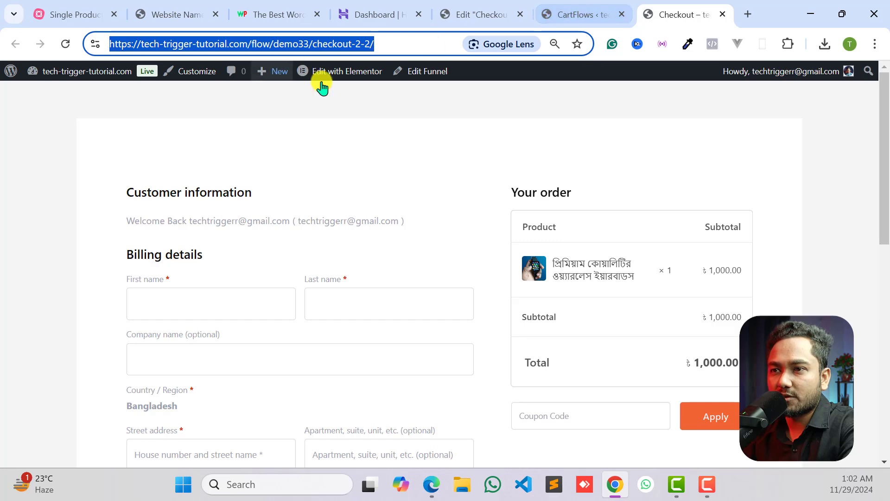
- In the WordPress Reading settings, make the homepage a static page, choose Checkout ( #52 - CartFlows ), and save
click(582, 14)
scroll(34, 346, down, 3)
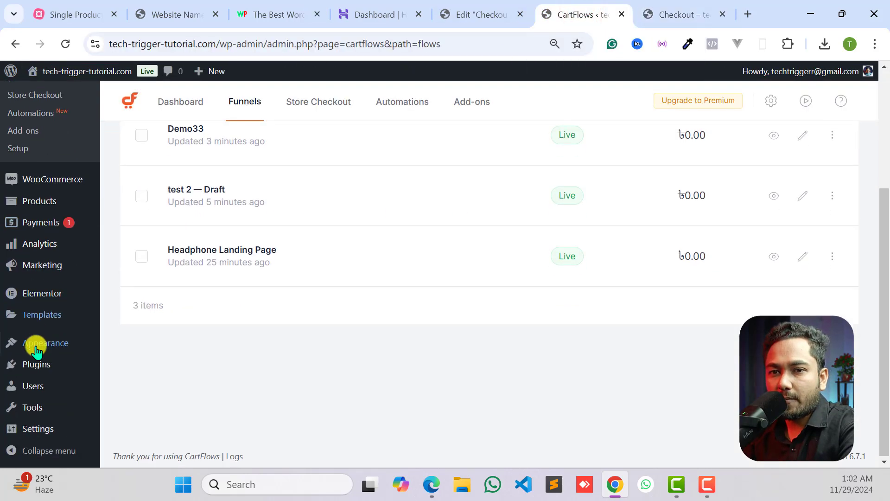
mouse_move(35, 345)
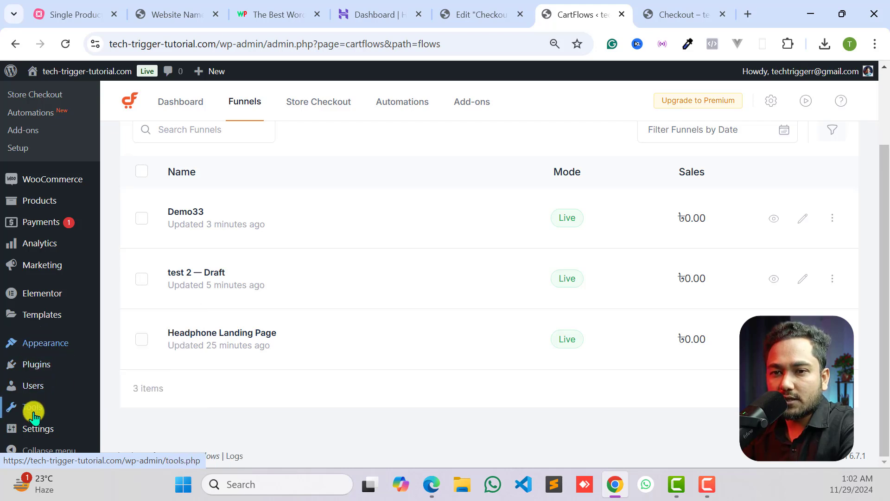
mouse_move(39, 426)
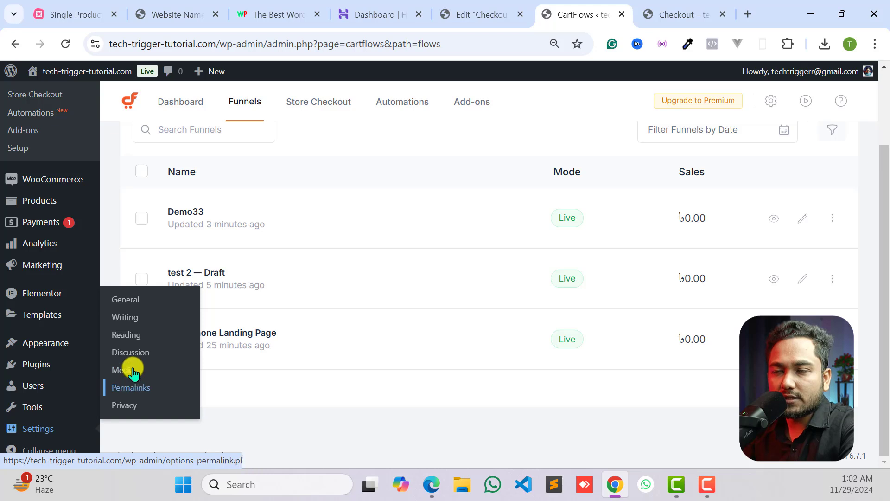
click(132, 330)
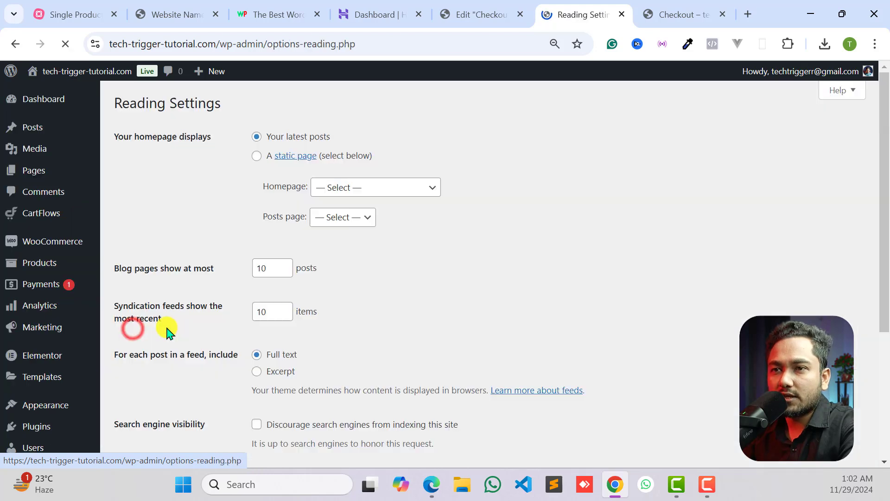
click(258, 157)
click(350, 190)
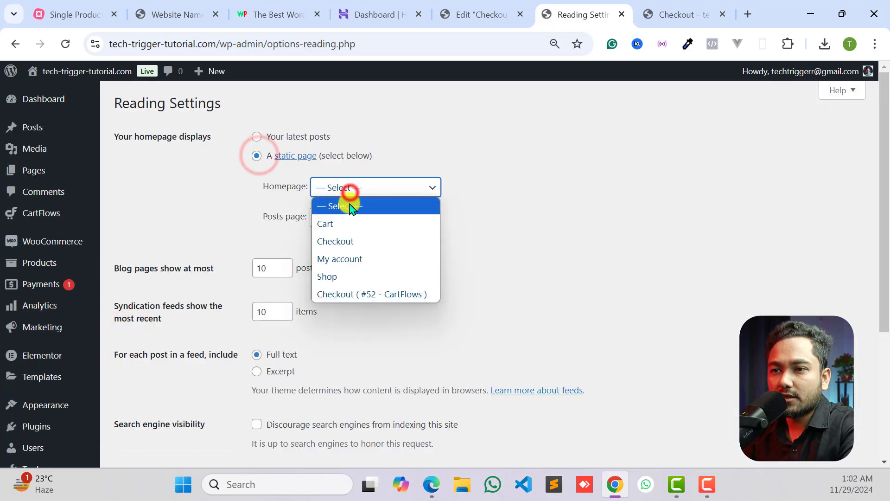
click(345, 296)
scroll(333, 246, down, 4)
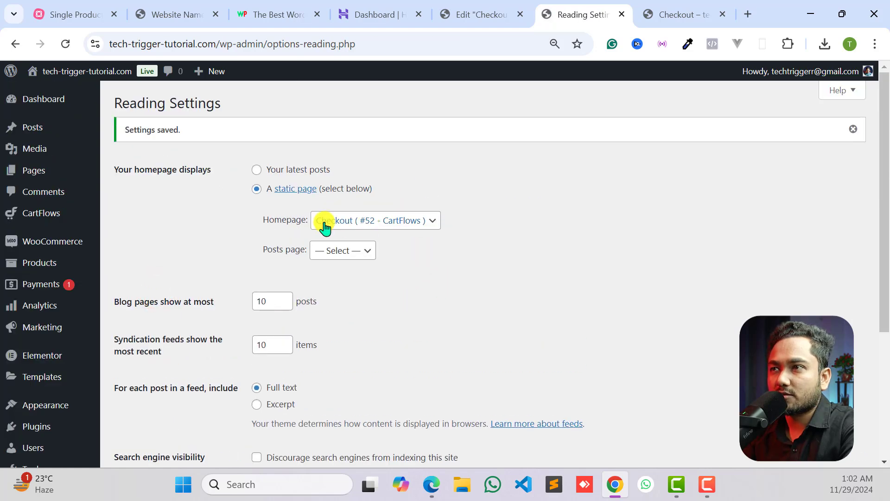
- Load the home address tech-trigger-tutorial.com, look over the checkout page there, and compare it with the form in the Elementor editor
click(679, 14)
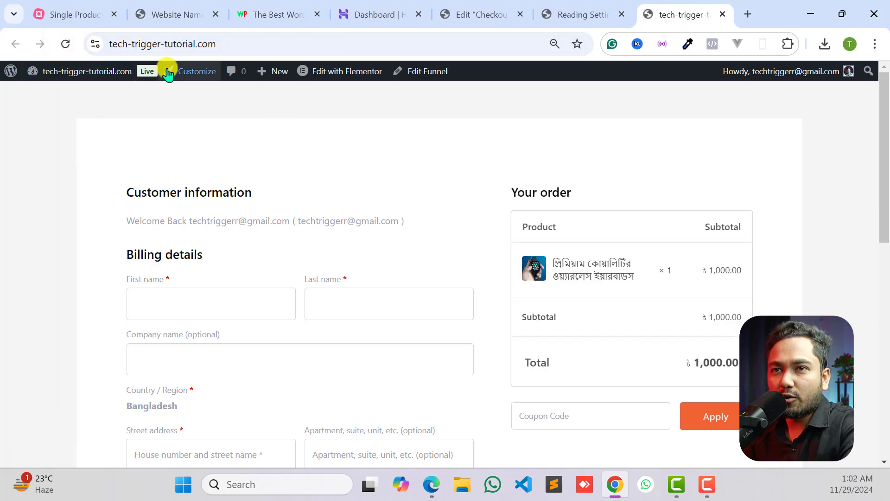
drag(241, 42, 107, 49)
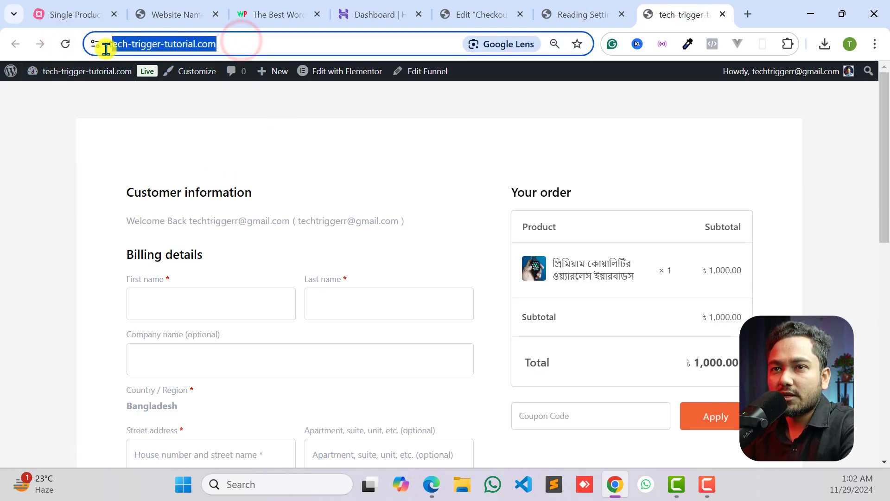
click(157, 43)
click(90, 143)
scroll(515, 259, down, 8)
scroll(505, 304, up, 8)
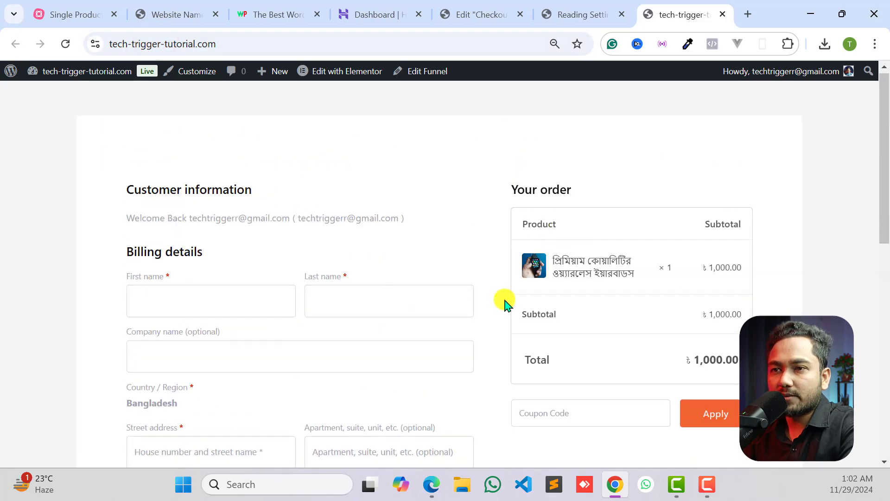
scroll(417, 288, down, 8)
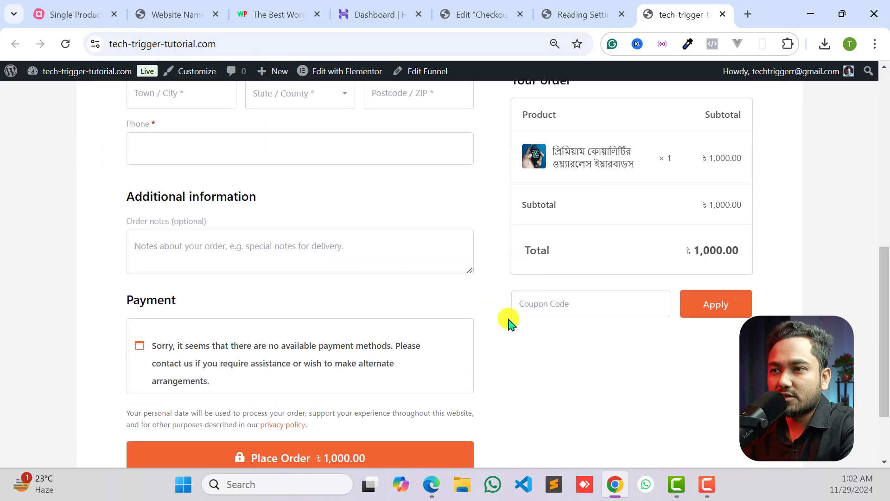
scroll(418, 301, down, 2)
scroll(464, 279, up, 12)
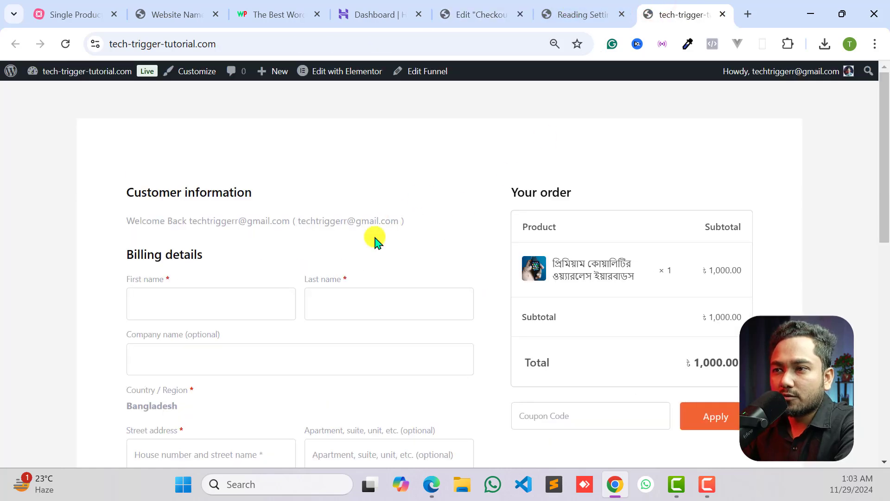
click(581, 14)
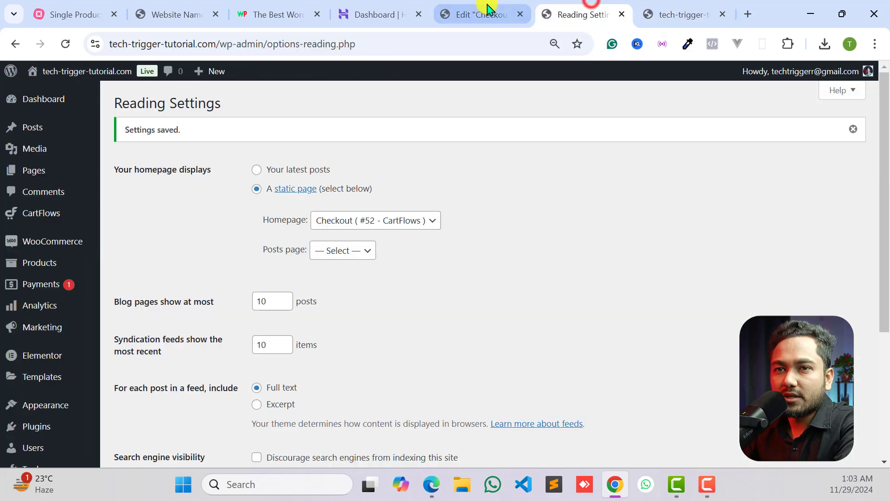
click(487, 11)
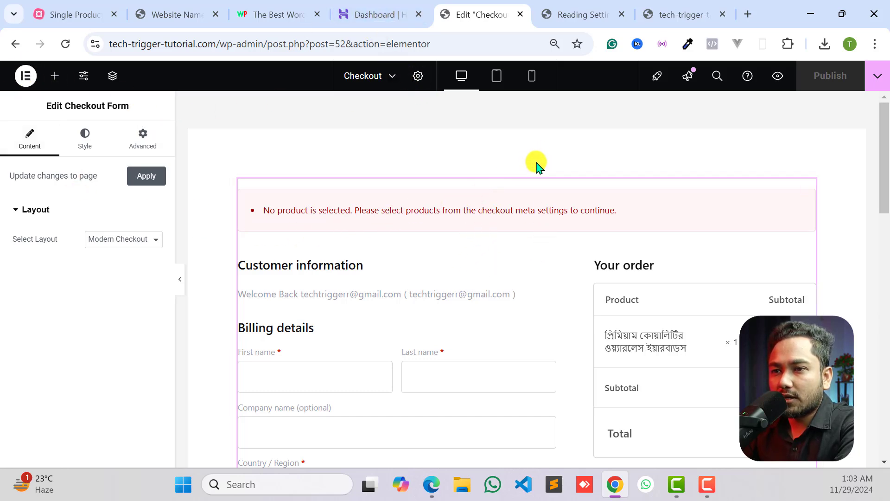
scroll(561, 384, down, 6)
scroll(464, 148, up, 6)
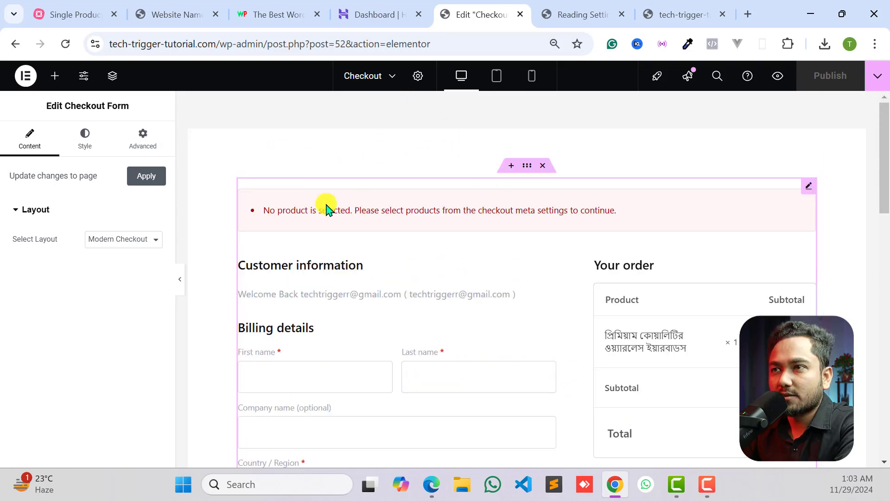
- Return to the CartFlows funnels, open Demo33 for editing, and open the settings of its Checkout step
click(589, 5)
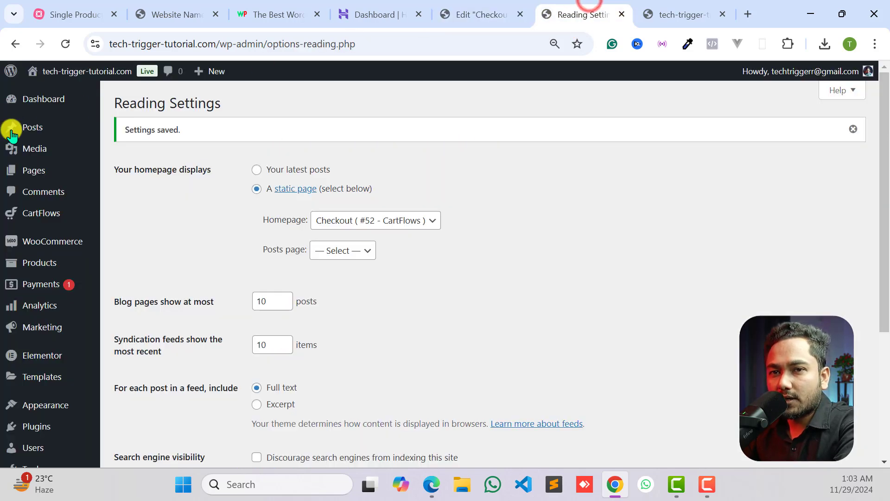
scroll(28, 208, down, 2)
scroll(31, 195, up, 2)
mouse_move(43, 223)
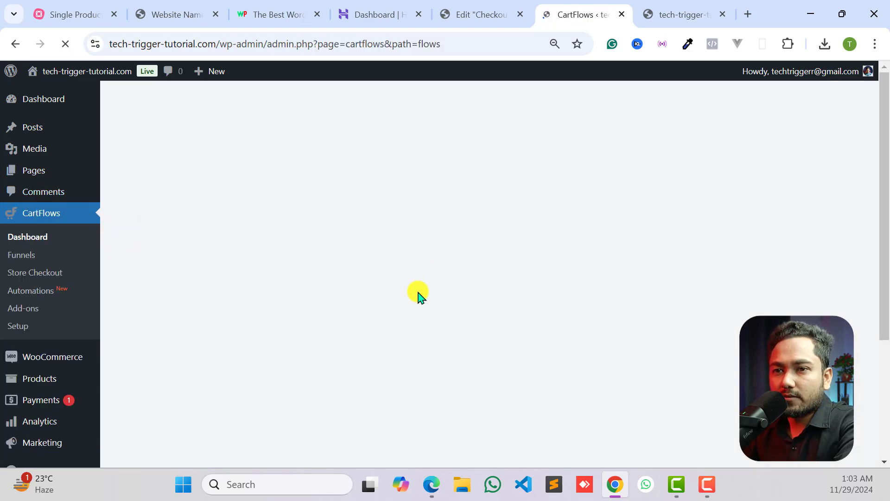
scroll(419, 261, down, 3)
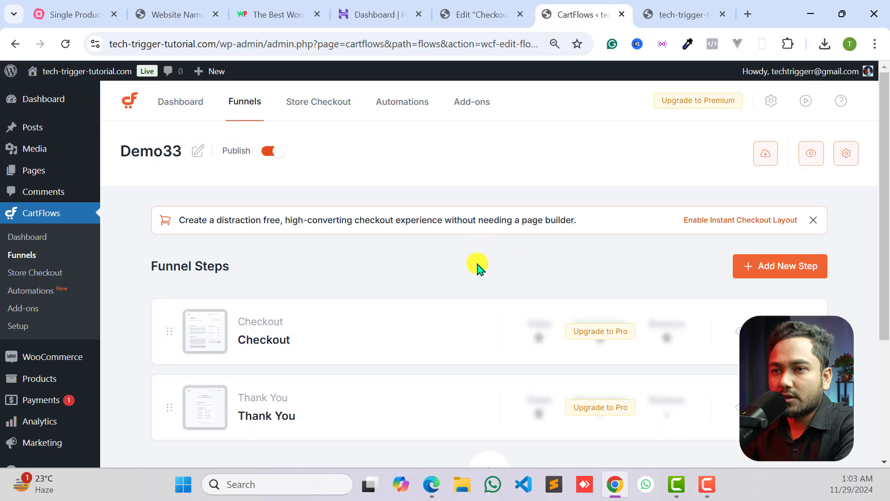
scroll(262, 218, down, 3)
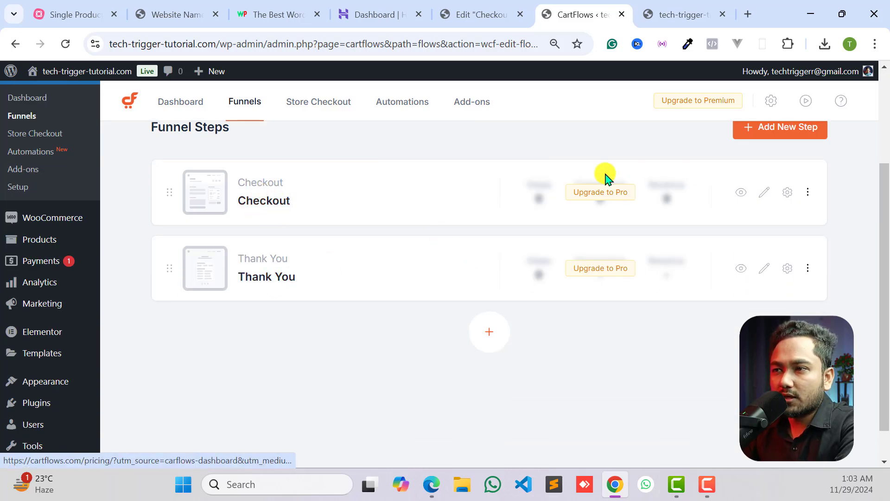
click(787, 195)
- Review the billing and order fields on the live checkout page against the Checkout step's product settings
key(ctrl+Tab)
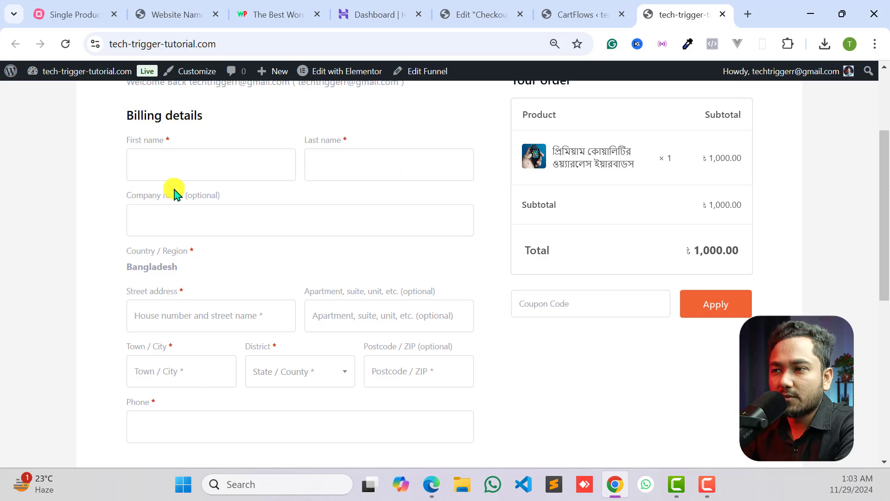
scroll(375, 295, down, 2)
click(578, 13)
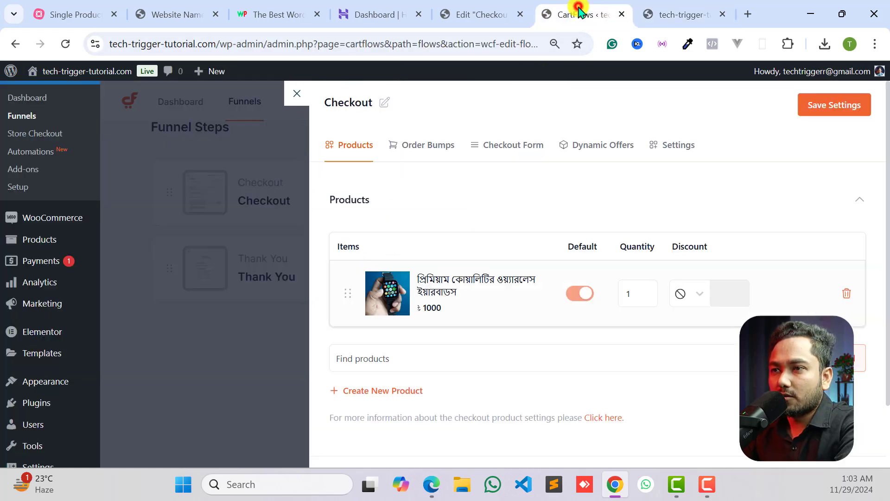
scroll(517, 256, down, 2)
scroll(521, 255, up, 2)
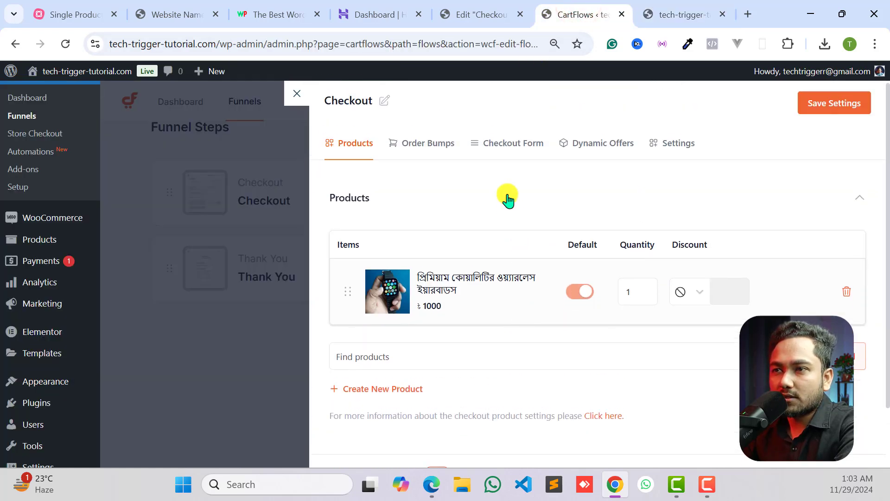
- Review the Checkout step's form settings and disable the additional field
click(511, 145)
scroll(483, 274, down, 4)
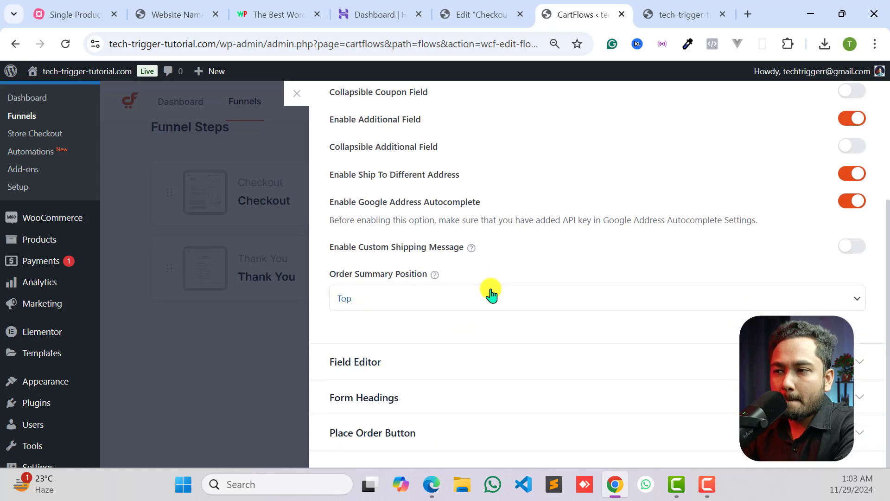
scroll(381, 257, up, 4)
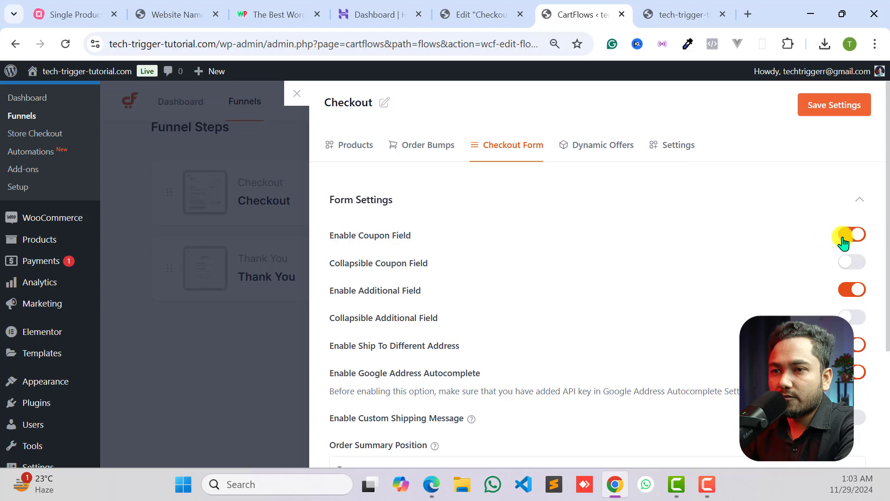
scroll(406, 267, down, 4)
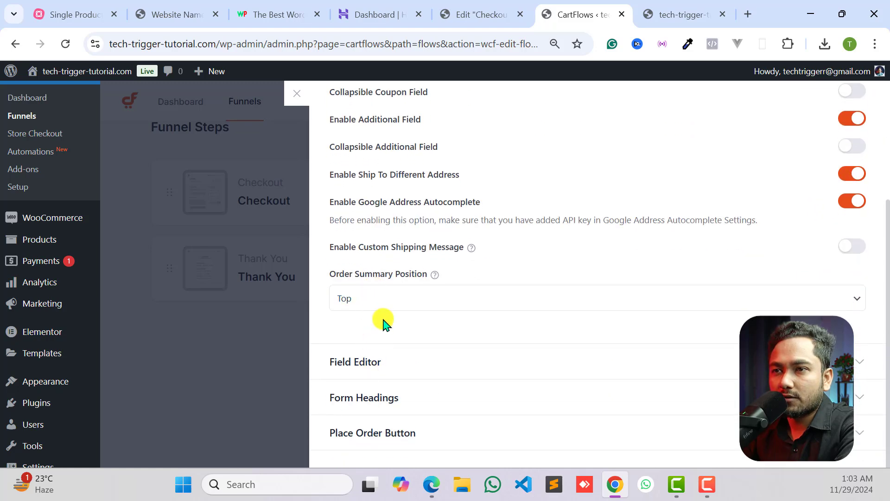
scroll(384, 323, up, 4)
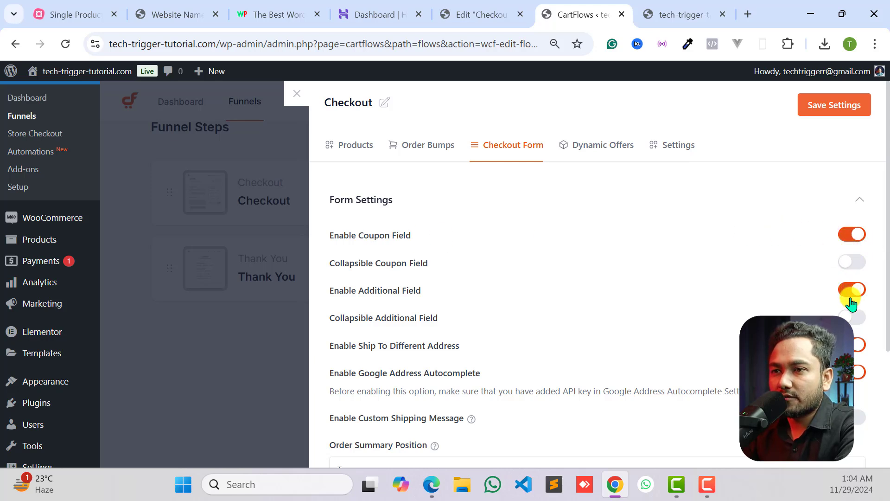
scroll(851, 304, down, 2)
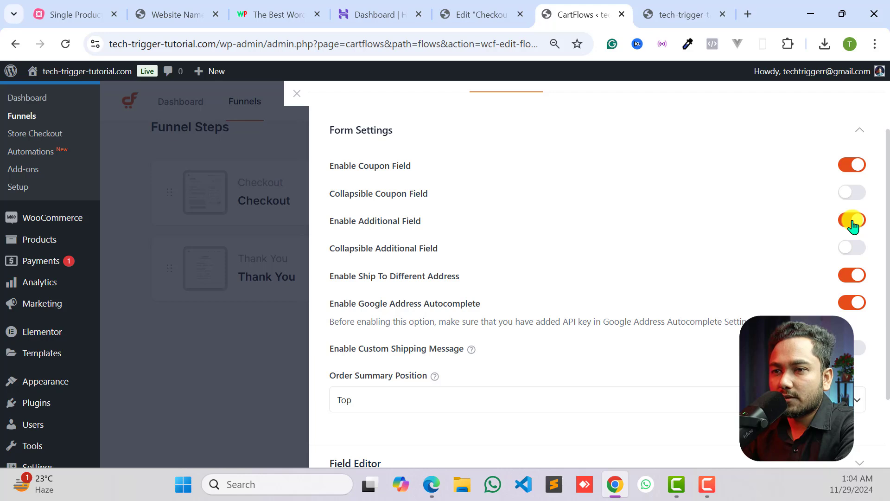
click(852, 221)
- Enable the custom field editor in the Checkout step's form settings
scroll(544, 284, down, 2)
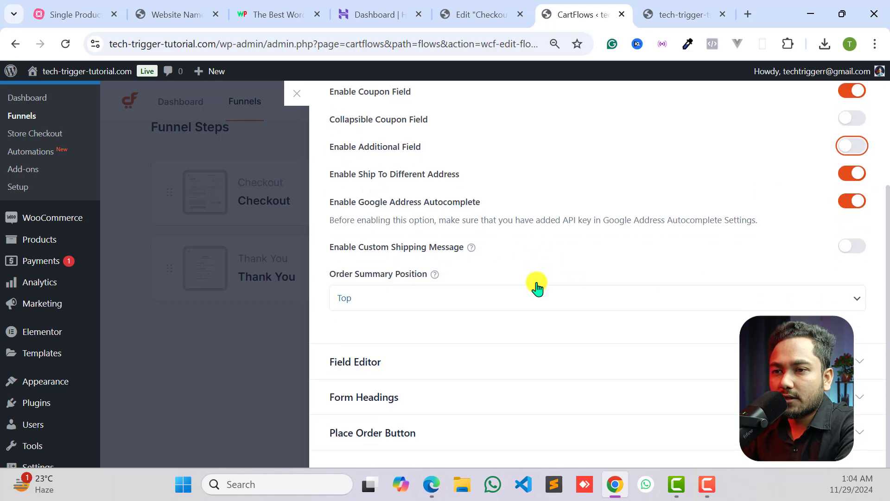
click(387, 370)
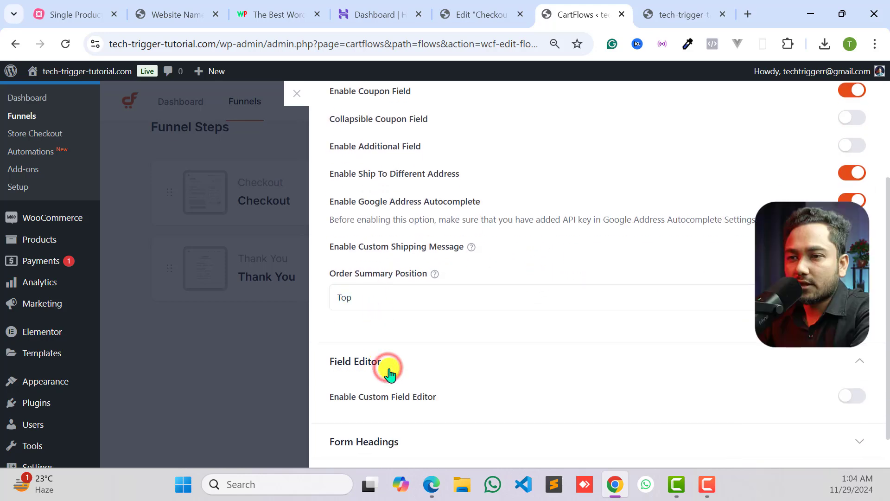
scroll(334, 357, down, 1)
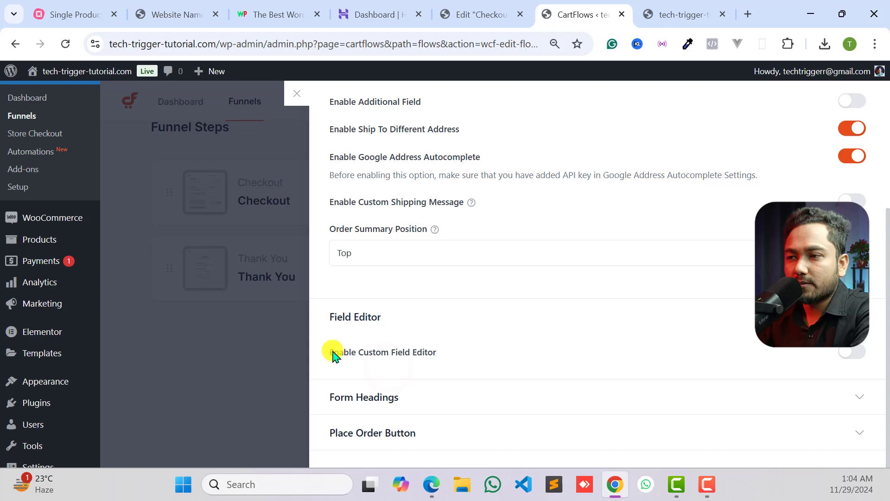
click(860, 354)
- Disable the Country / Region, Apartment, Town / City, District, Postcode / ZIP and Email address billing fields
scroll(850, 353, down, 6)
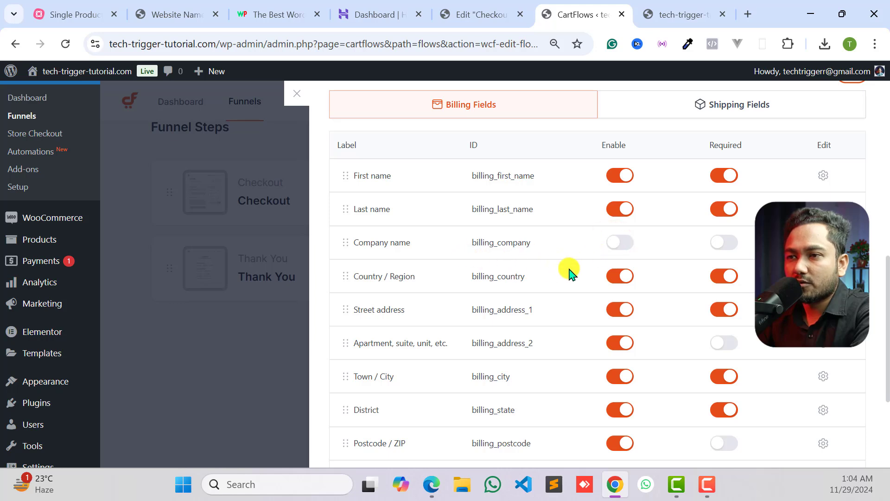
click(613, 278)
scroll(618, 313, down, 1)
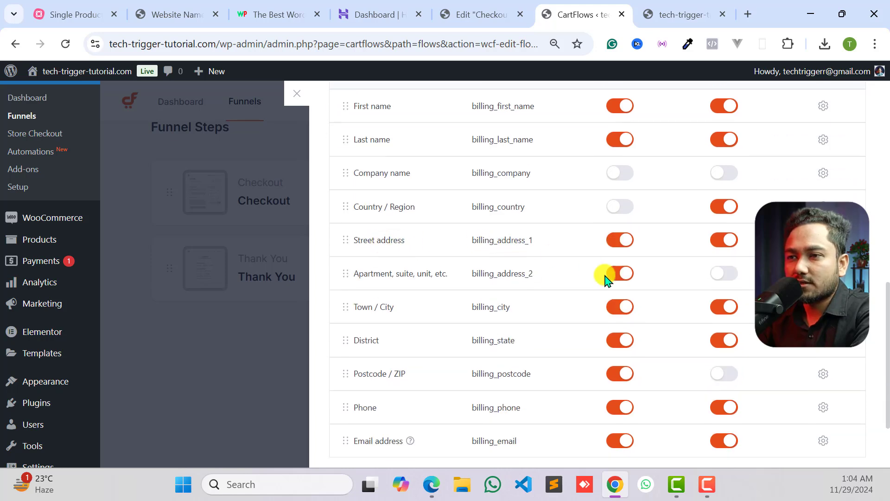
click(620, 278)
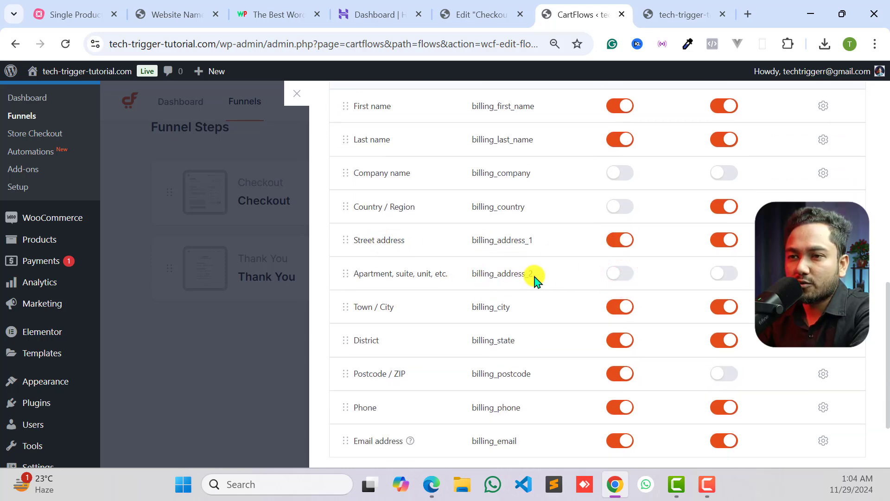
click(620, 315)
scroll(594, 296, down, 2)
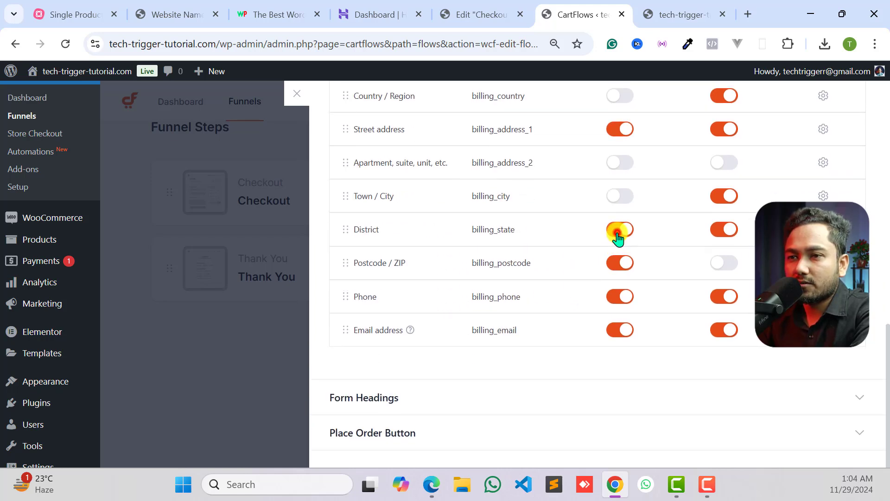
click(618, 231)
click(618, 262)
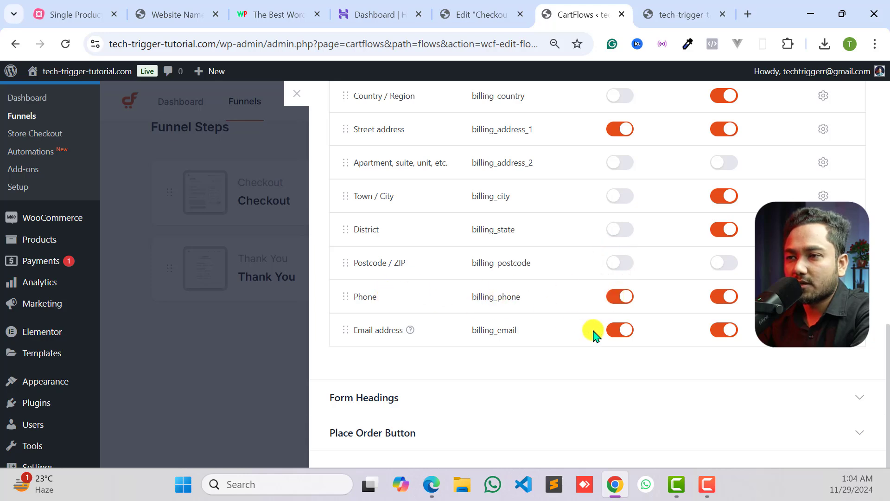
click(618, 331)
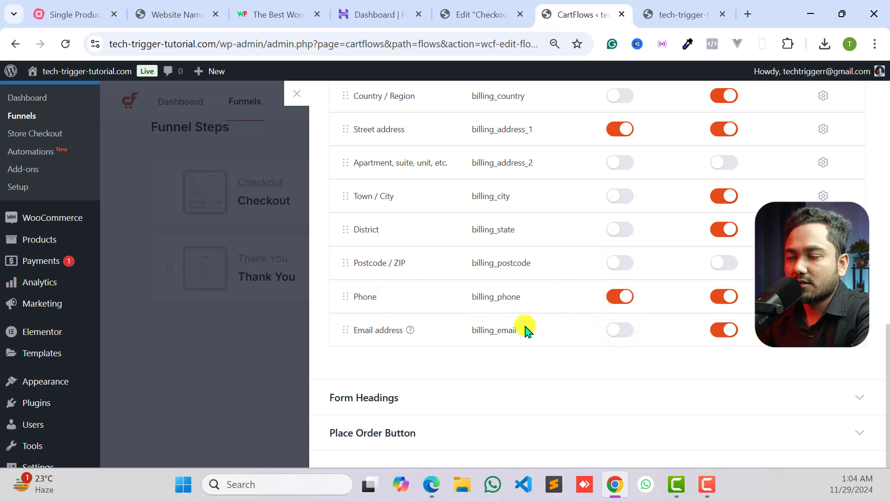
- Check over the enabled and disabled billing fields and save the Checkout step's settings
scroll(653, 315, up, 5)
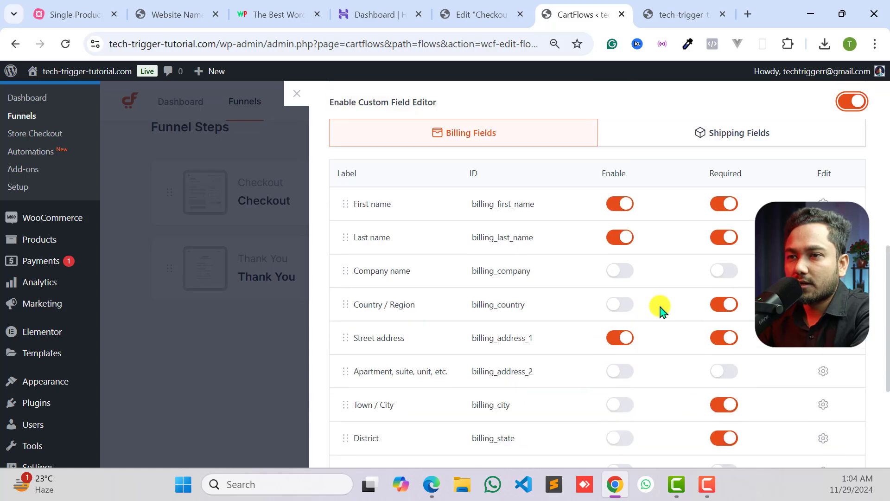
scroll(440, 227, down, 2)
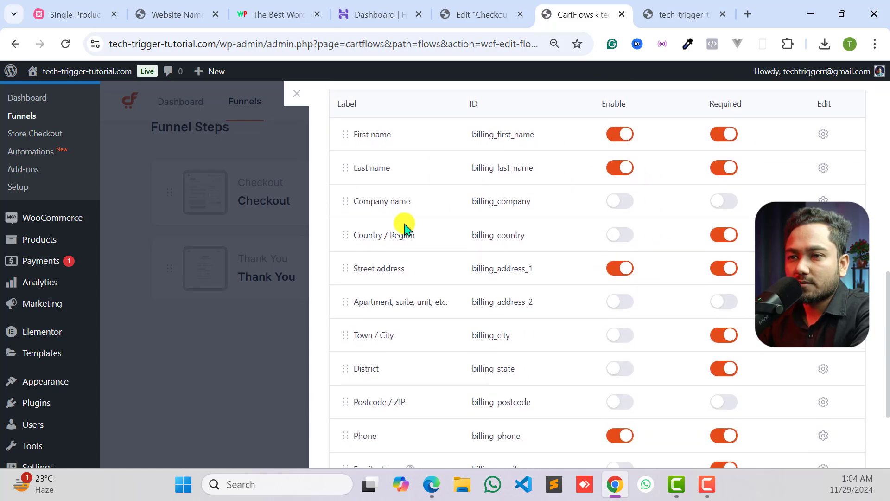
scroll(403, 308, down, 3)
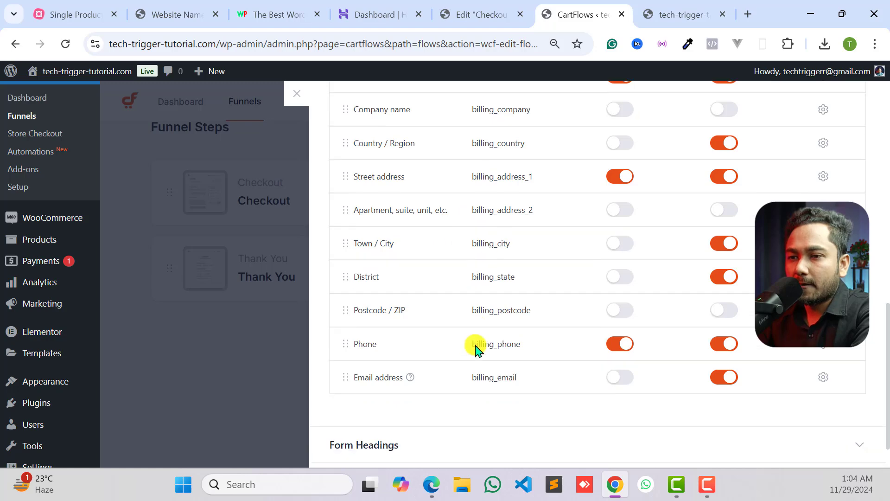
scroll(825, 153, up, 10)
click(832, 106)
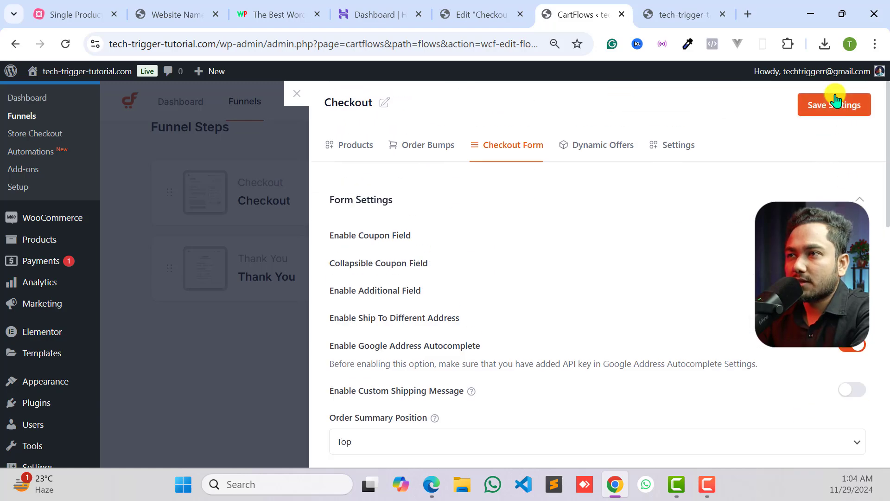
- Reload the live checkout page and examine the name, street address and phone fields in the billing details
click(671, 14)
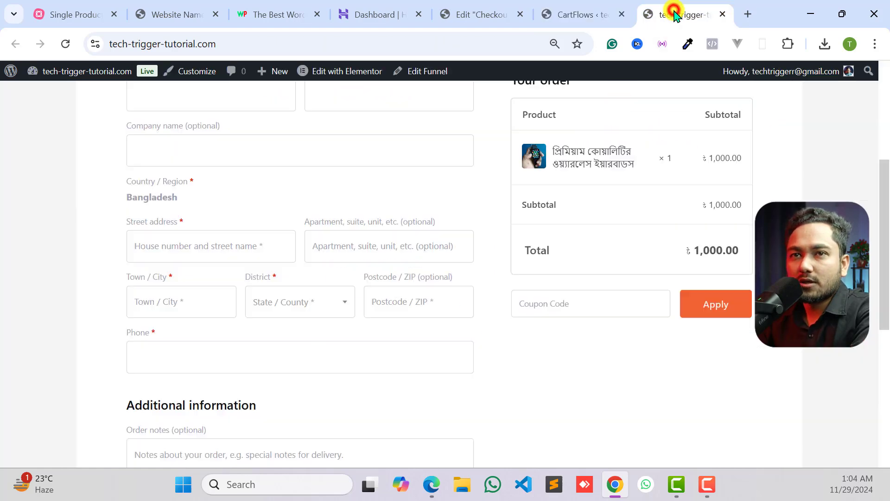
click(63, 43)
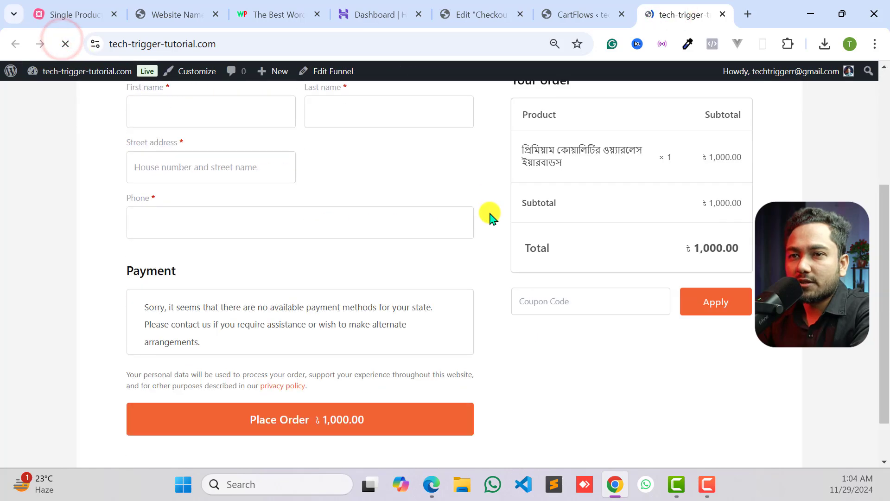
scroll(431, 284, down, 1)
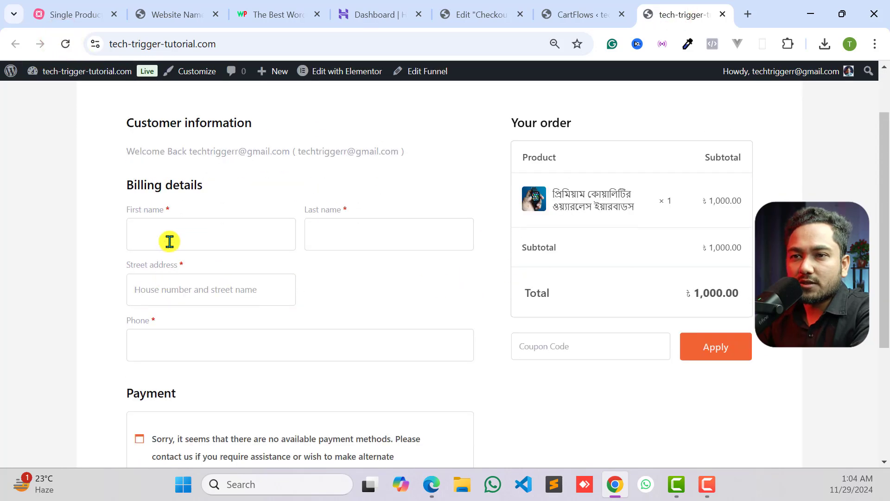
click(171, 234)
click(339, 235)
click(179, 312)
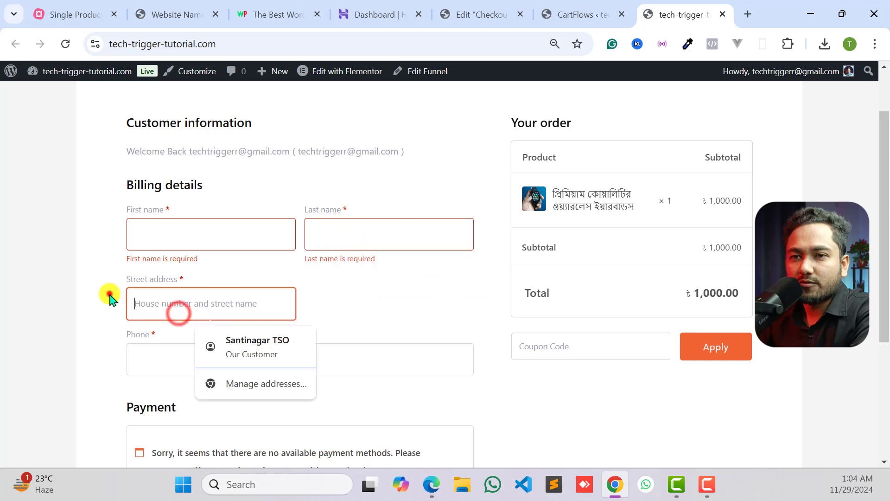
click(109, 292)
scroll(149, 281, down, 3)
click(178, 241)
click(100, 245)
scroll(242, 250, up, 2)
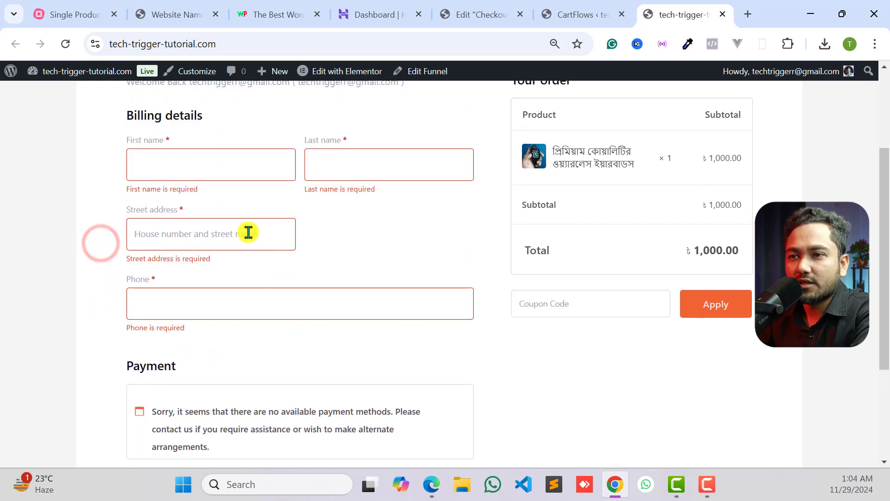
click(248, 232)
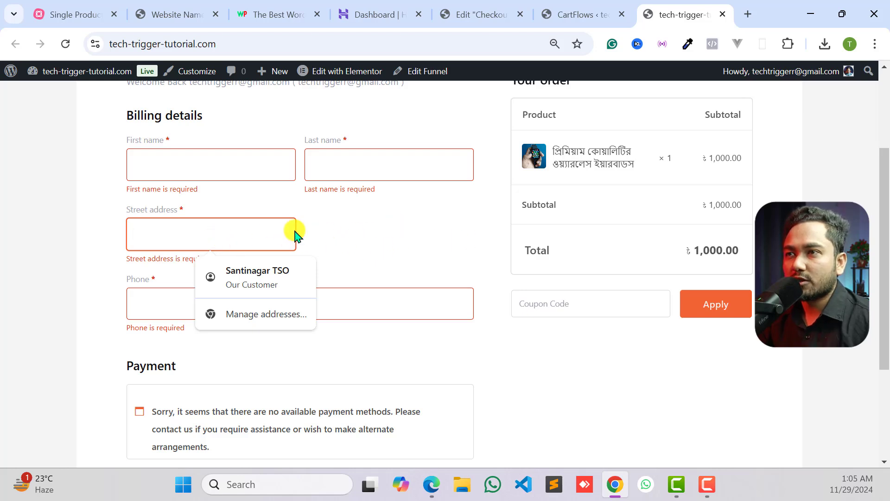
- Set the Street address billing field's width to 100% and save the Checkout step's settings
click(568, 14)
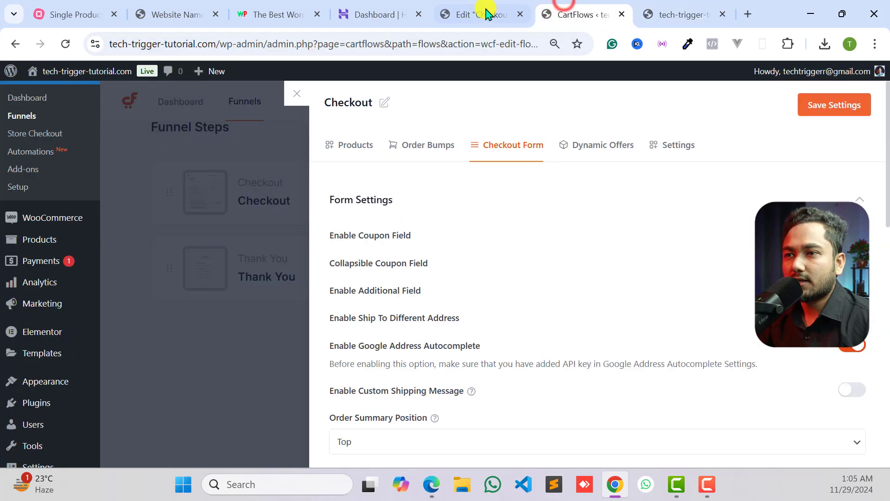
scroll(493, 294, down, 8)
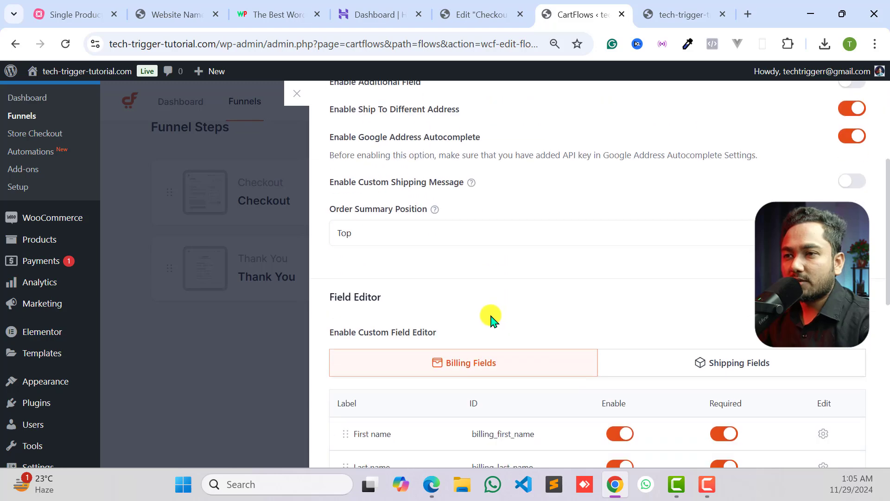
scroll(479, 275, down, 3)
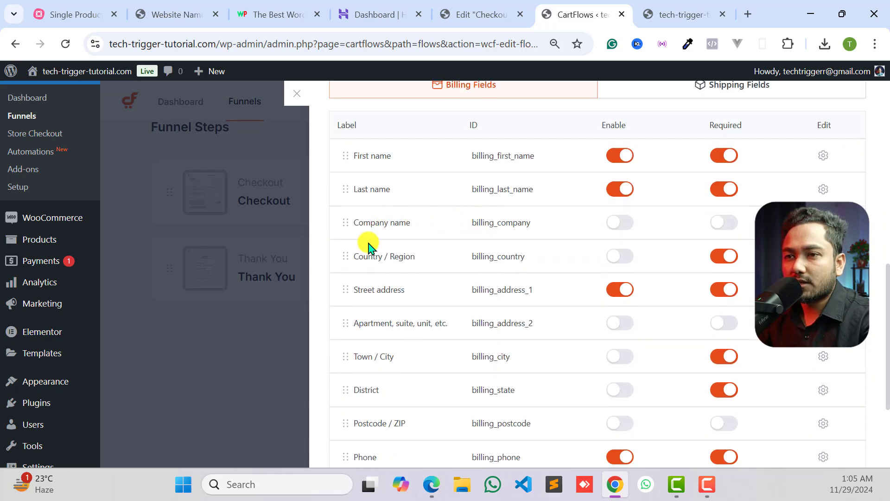
scroll(383, 306, down, 2)
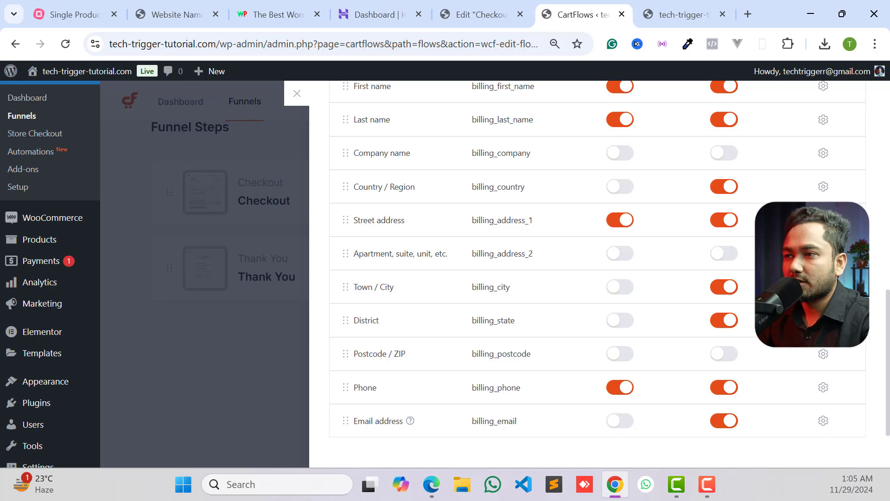
click(824, 219)
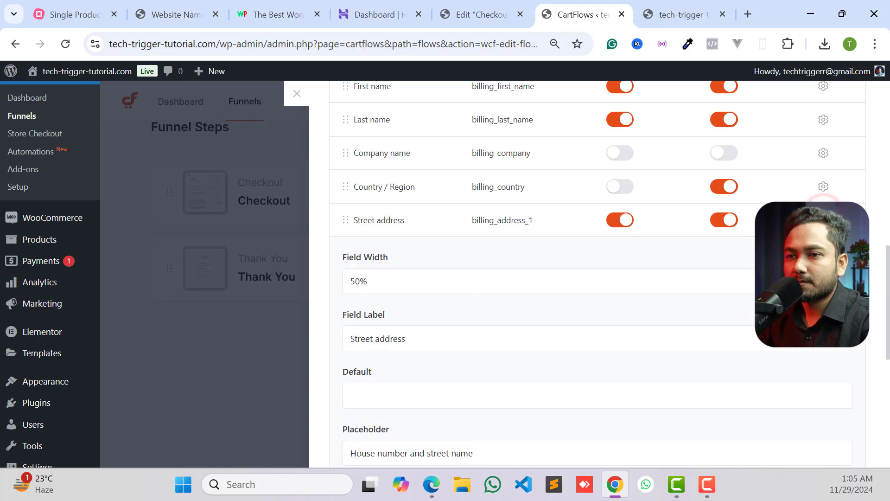
click(407, 280)
click(365, 339)
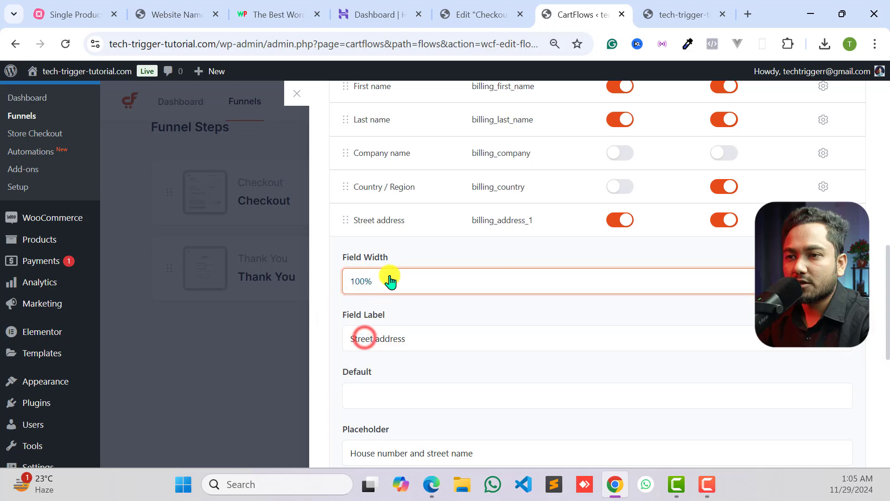
scroll(397, 313, down, 7)
scroll(705, 298, up, 10)
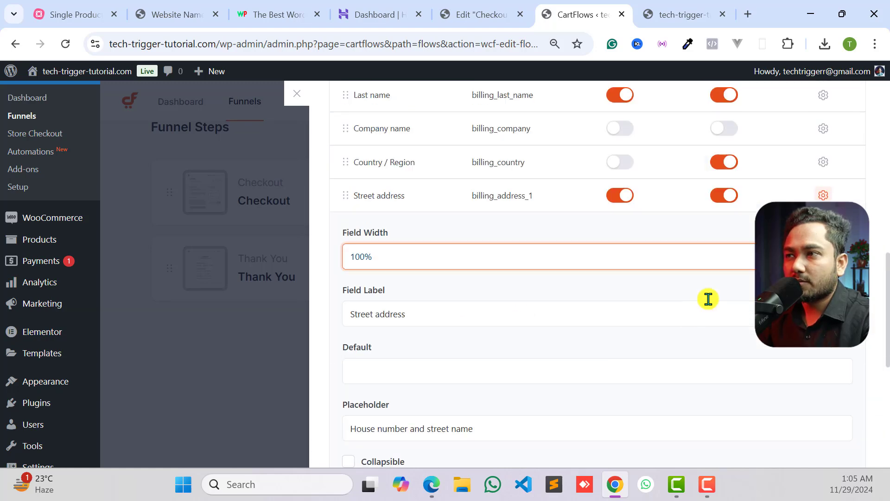
click(826, 103)
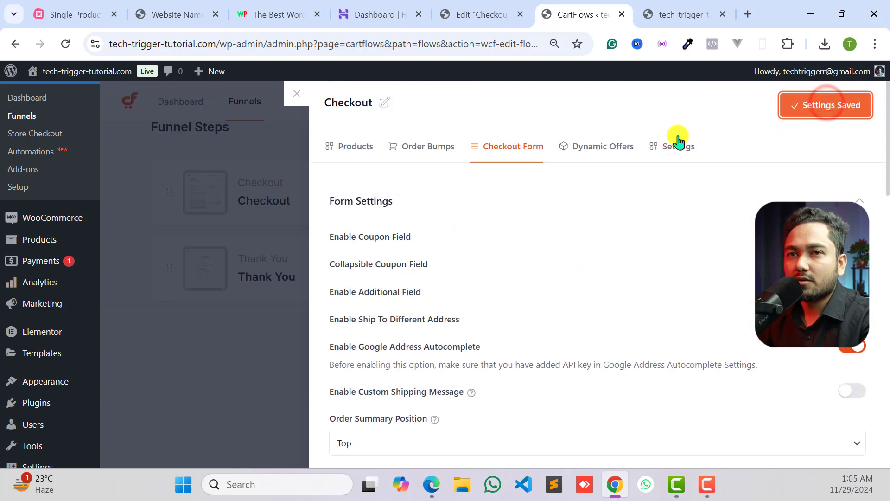
- Reload the live checkout page and inspect the street address field, the phone field and the payment section
click(682, 13)
click(66, 44)
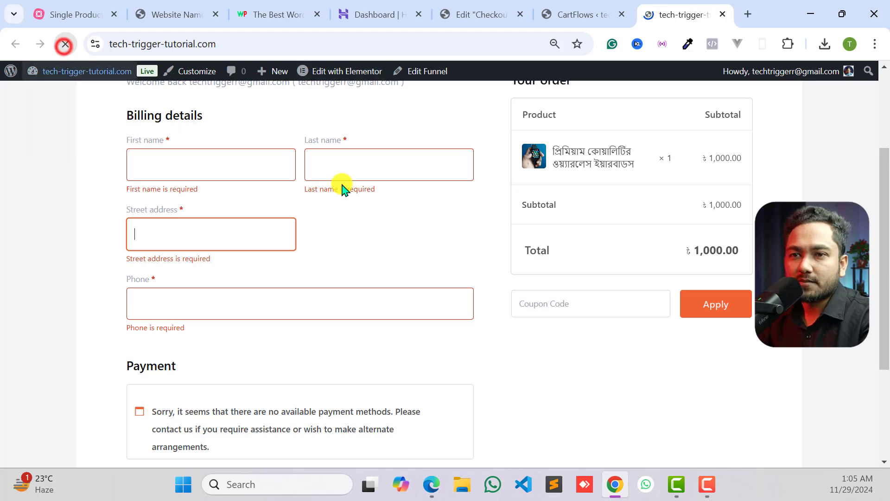
scroll(223, 313, down, 2)
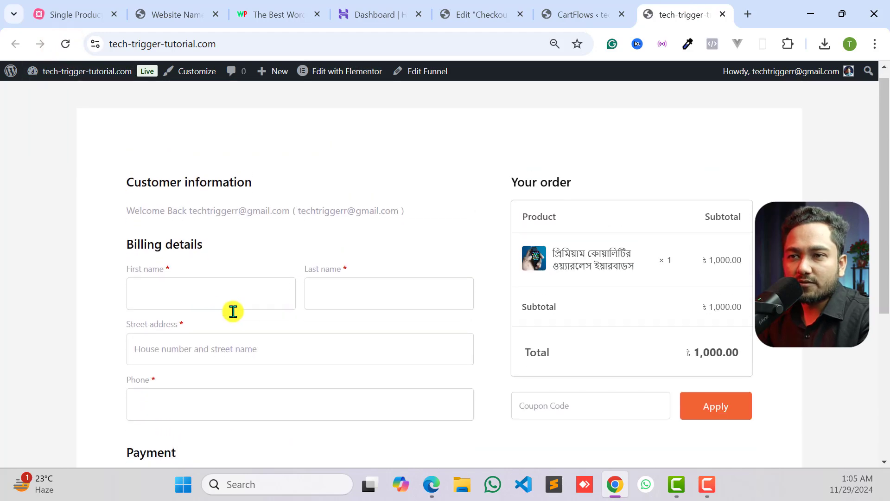
click(173, 292)
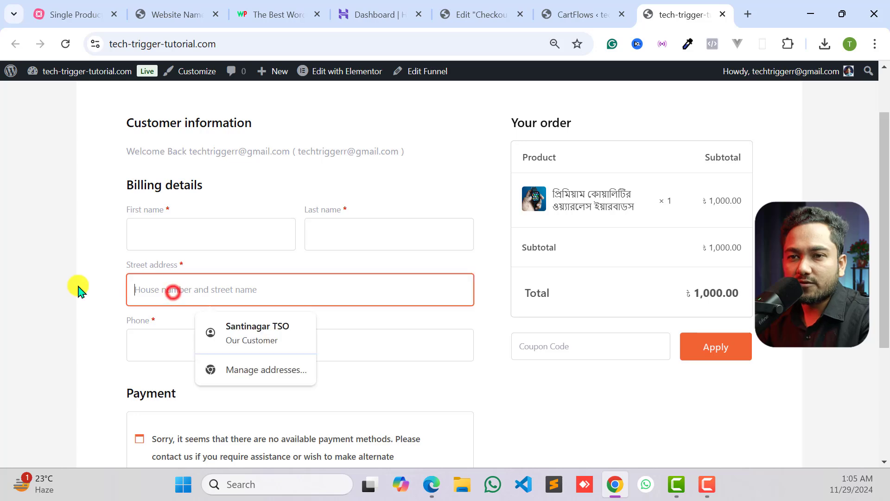
click(76, 285)
scroll(139, 301, down, 3)
click(173, 217)
click(91, 225)
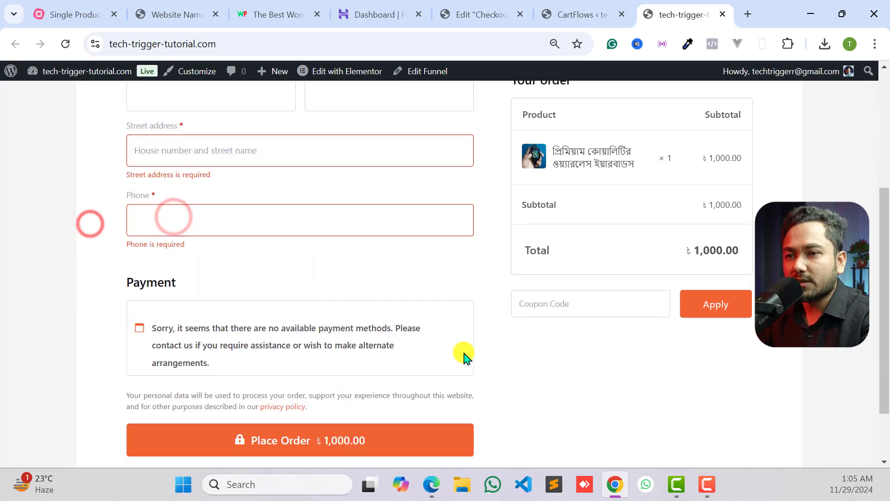
scroll(342, 353, up, 2)
scroll(203, 353, down, 4)
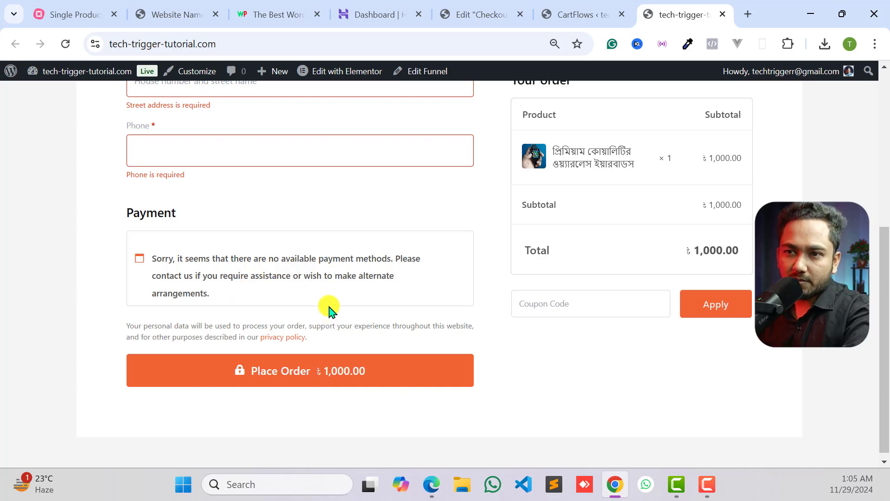
scroll(376, 285, up, 1)
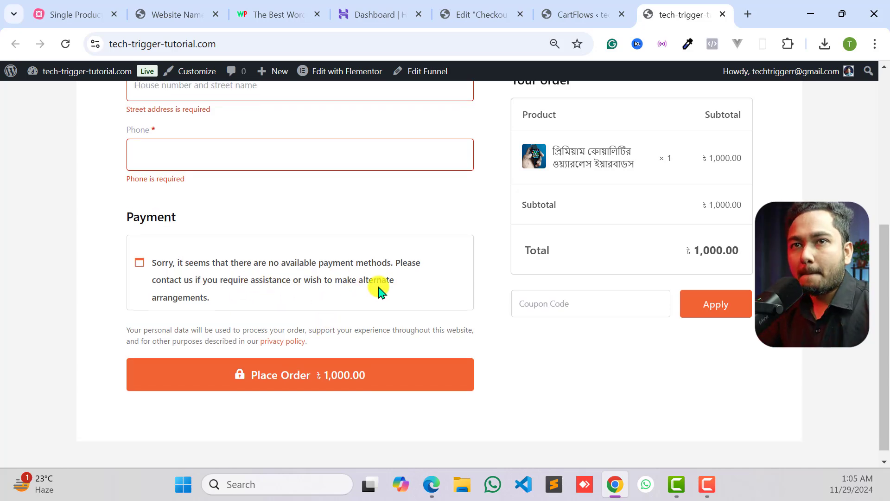
- Consult the Single Product Ecommerce Website mind map and return to the Checkout step's form settings in CartFlows
click(89, 10)
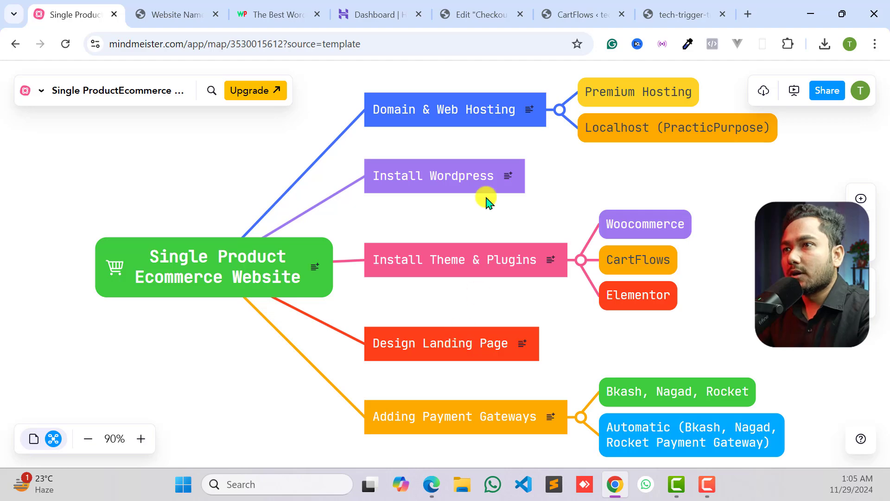
click(573, 14)
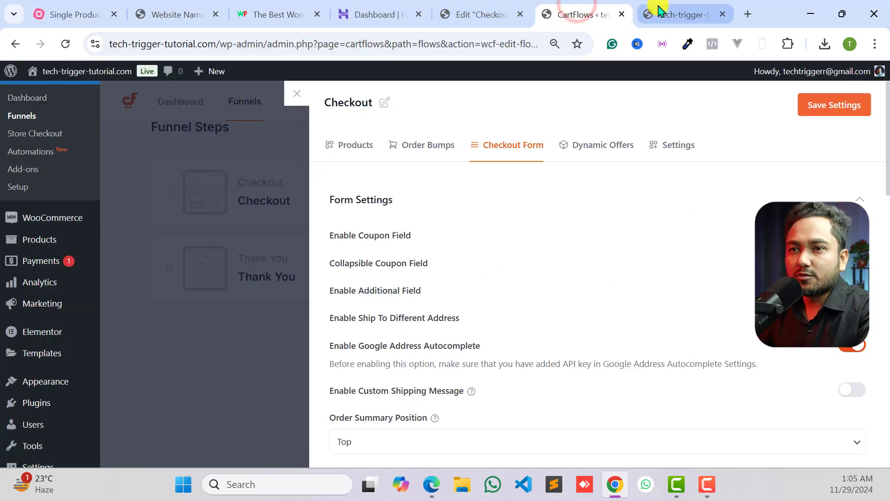
- Check the live checkout page, then close the old Elementor editor tab and the Checkout step's settings in CartFlows
click(667, 14)
scroll(399, 207, up, 5)
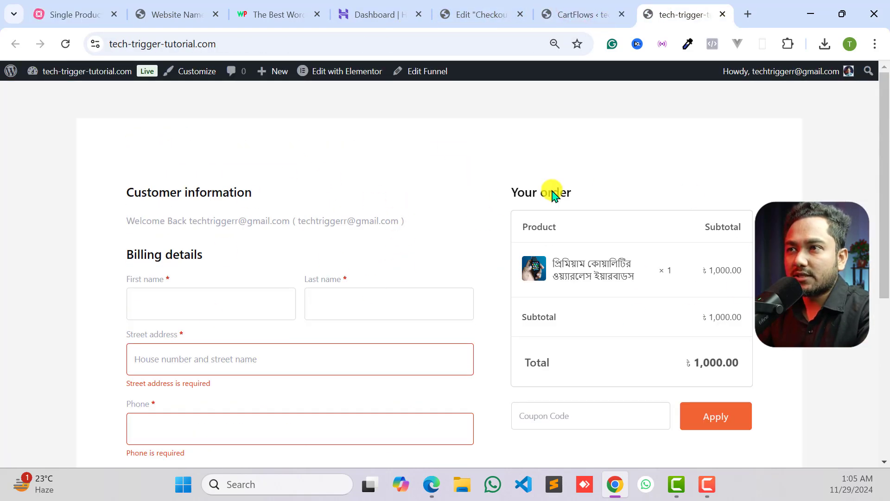
click(496, 18)
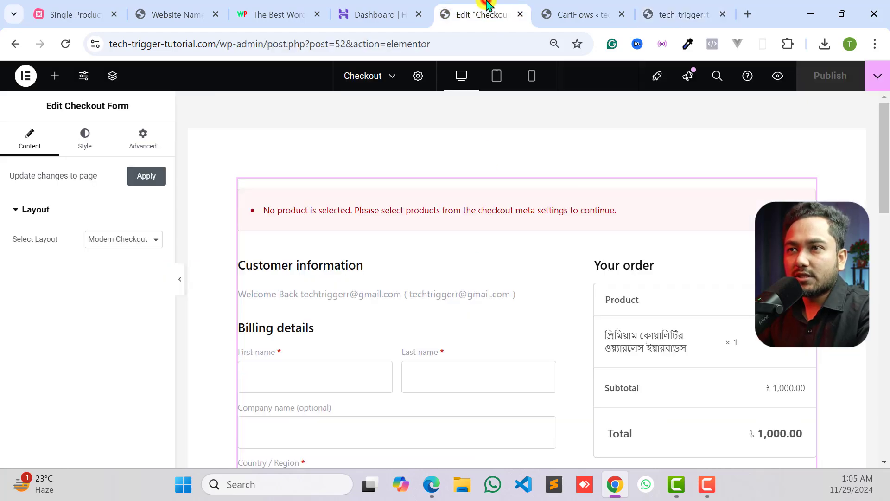
click(518, 15)
click(291, 96)
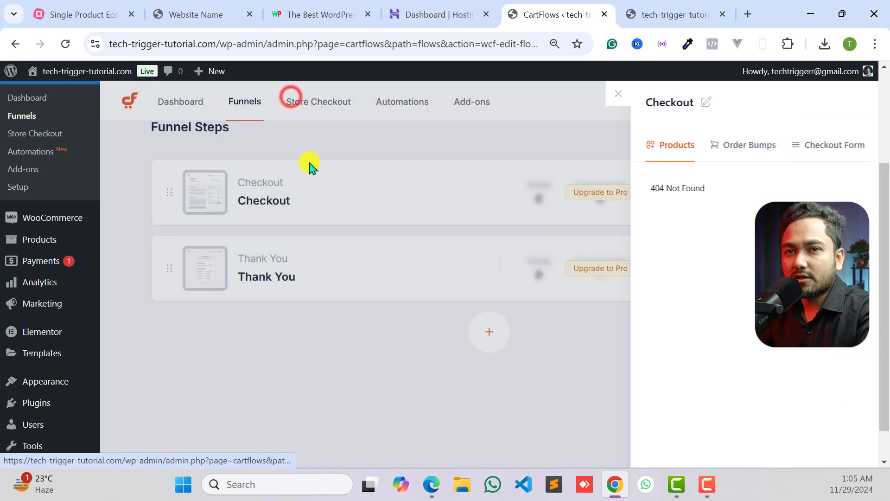
scroll(25, 167, up, 3)
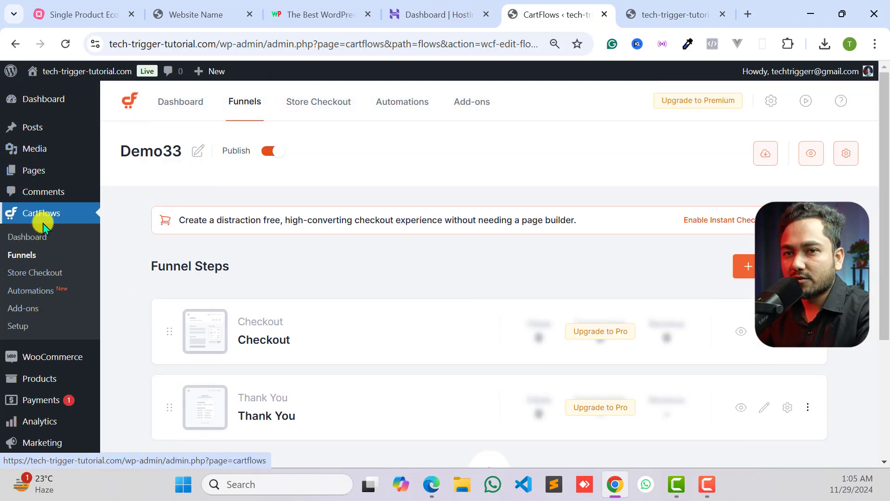
- Open the Demo33 funnel's Checkout step in the Elementor editor and dismiss the Launchpad checklist
click(247, 103)
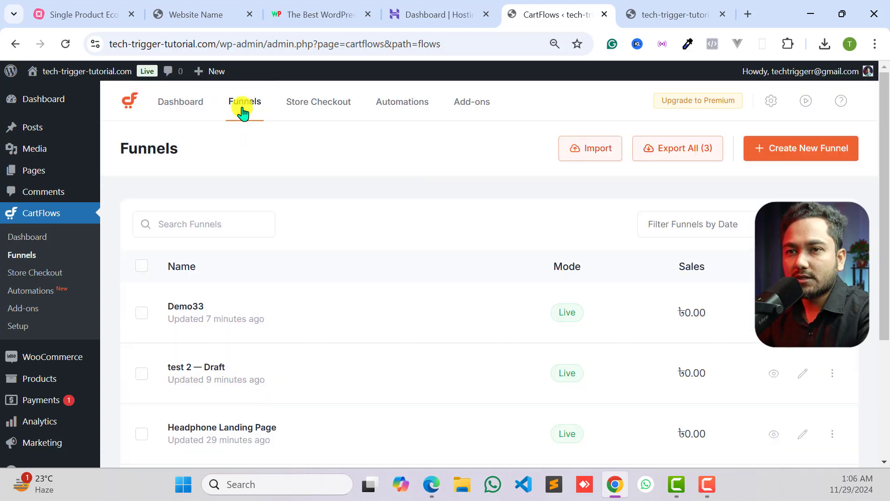
scroll(265, 249, down, 3)
click(186, 173)
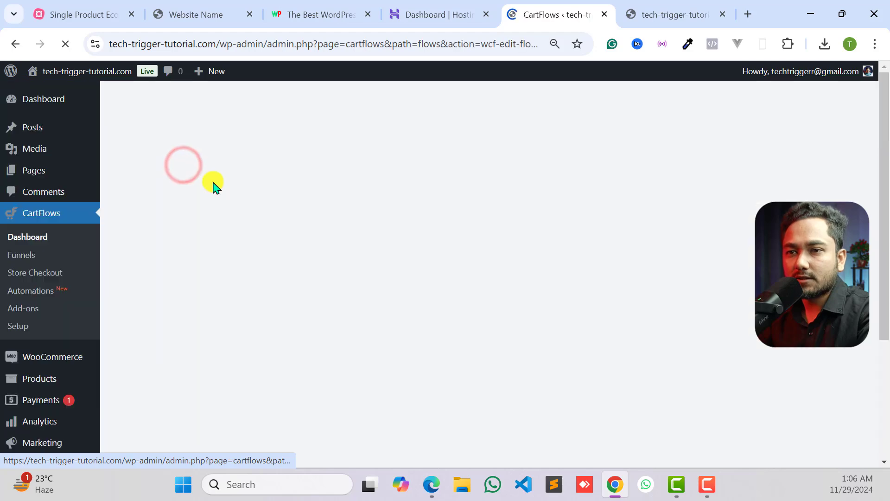
scroll(279, 186, down, 3)
scroll(449, 220, up, 3)
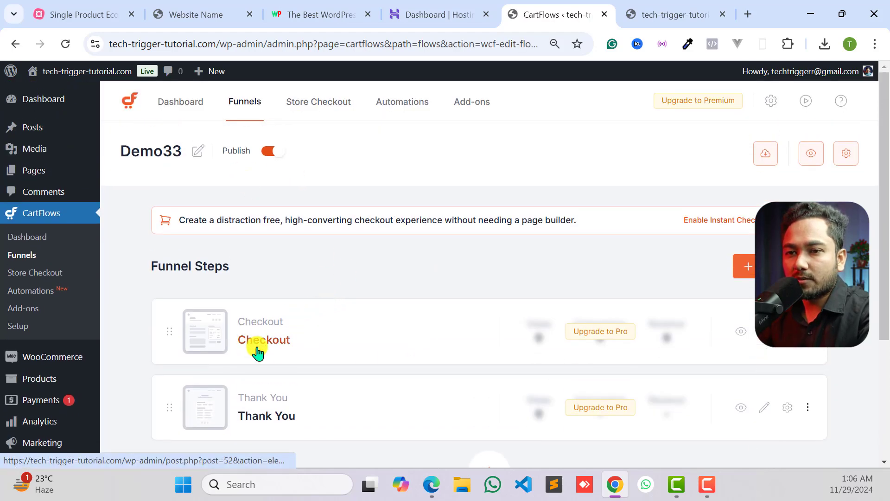
click(258, 343)
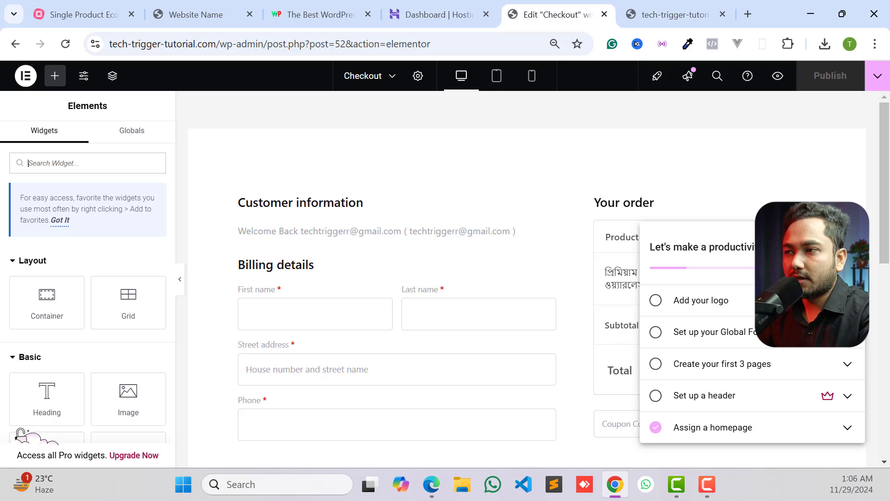
click(849, 247)
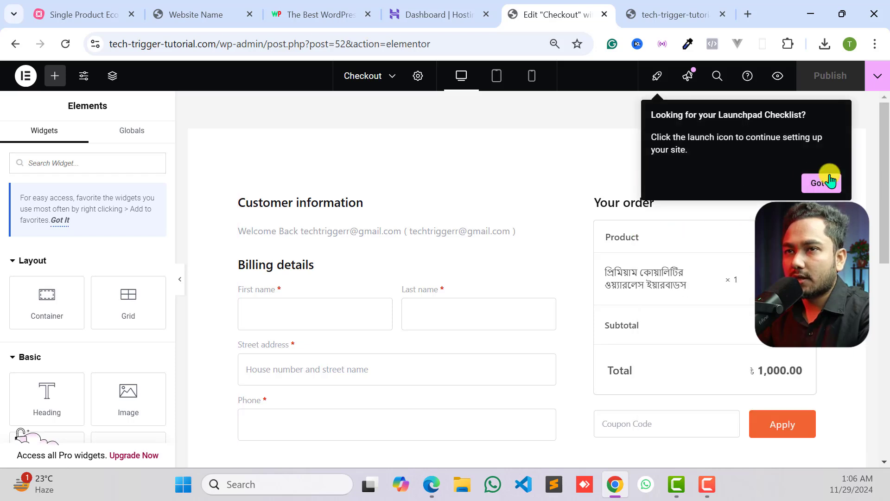
click(830, 183)
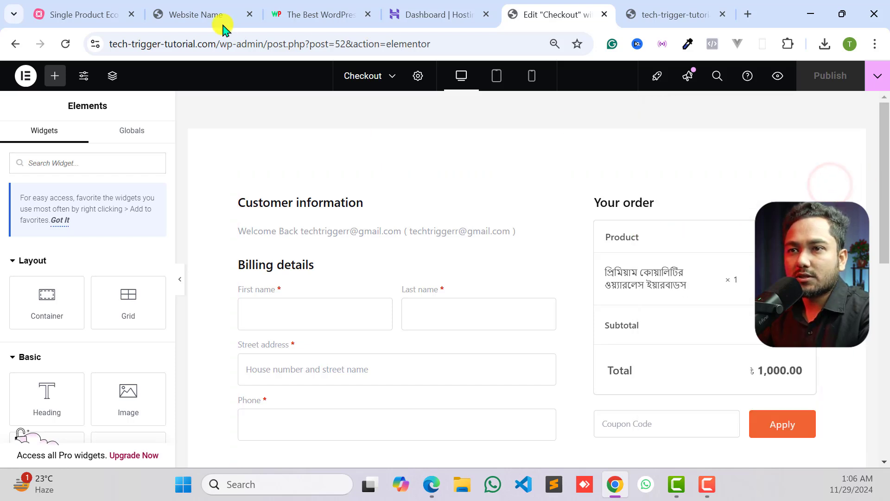
- Compare the reference landing page's main heading with the live checkout page and the full checkout layout in the editor
click(187, 14)
drag(219, 112, 655, 114)
triple_click(655, 111)
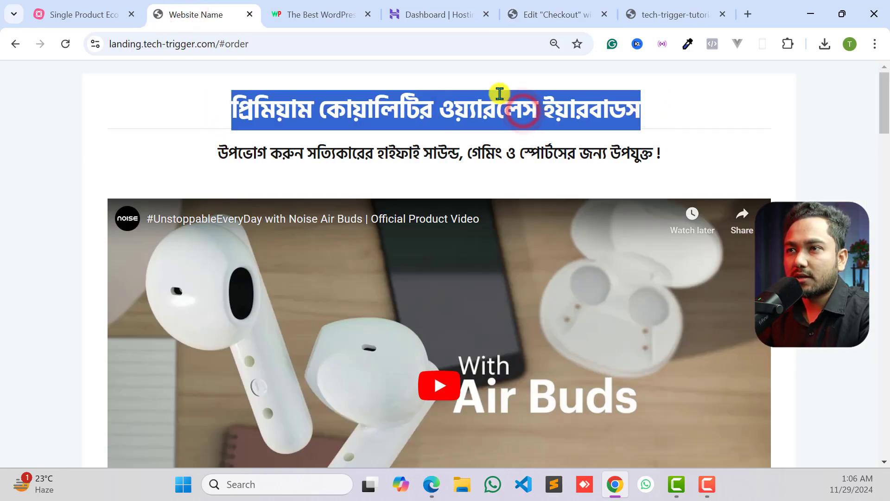
click(661, 13)
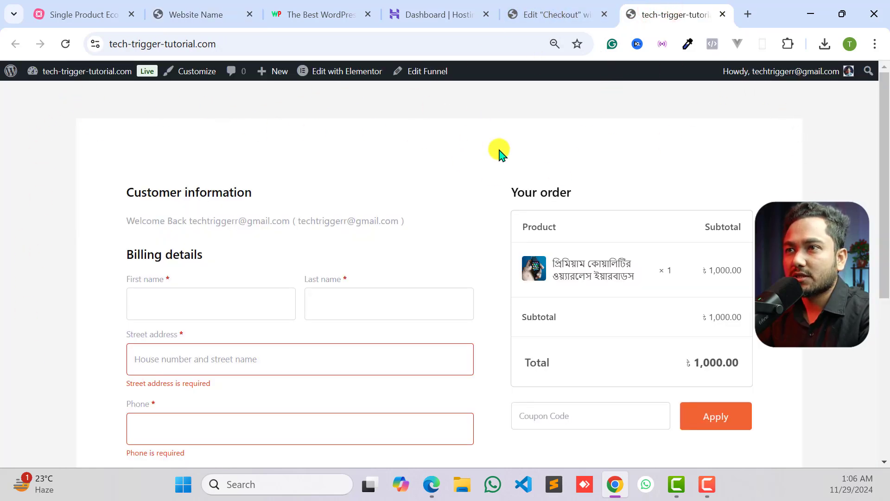
click(547, 20)
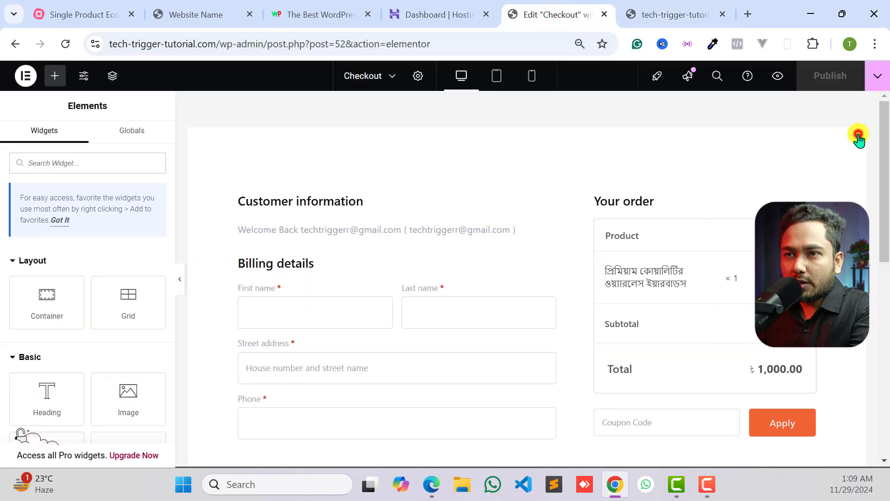
click(858, 134)
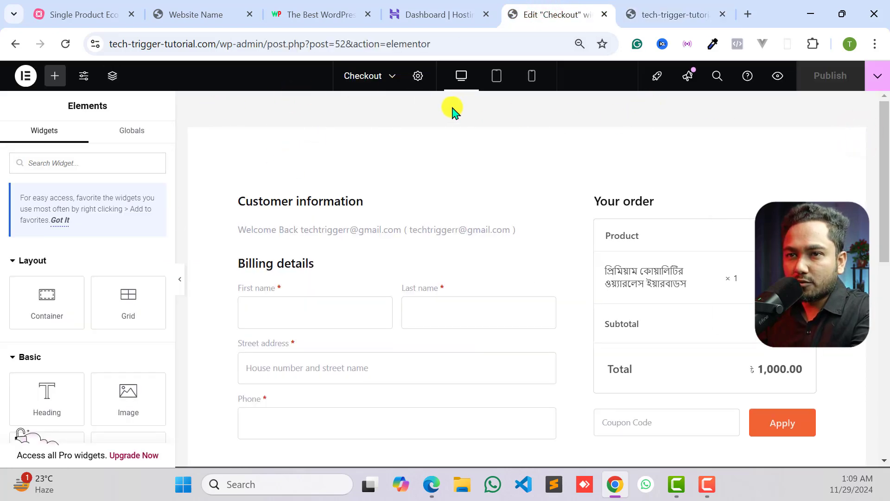
scroll(204, 278, down, 5)
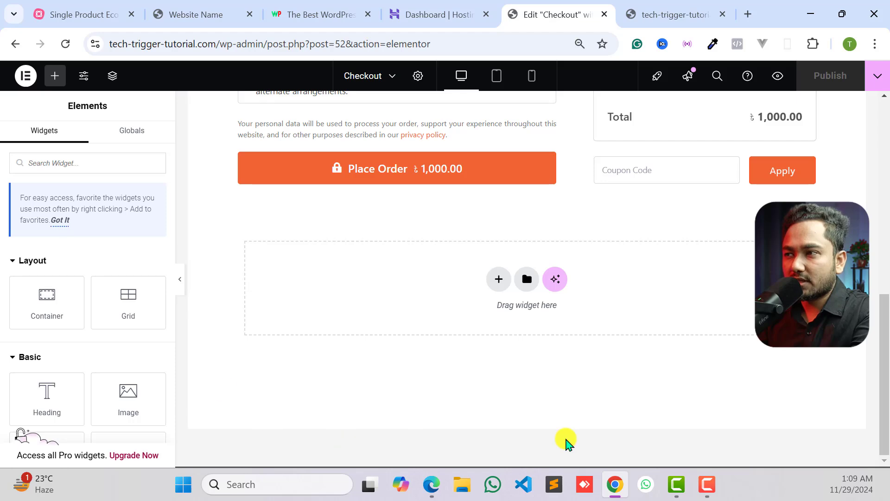
drag(885, 448, 885, 253)
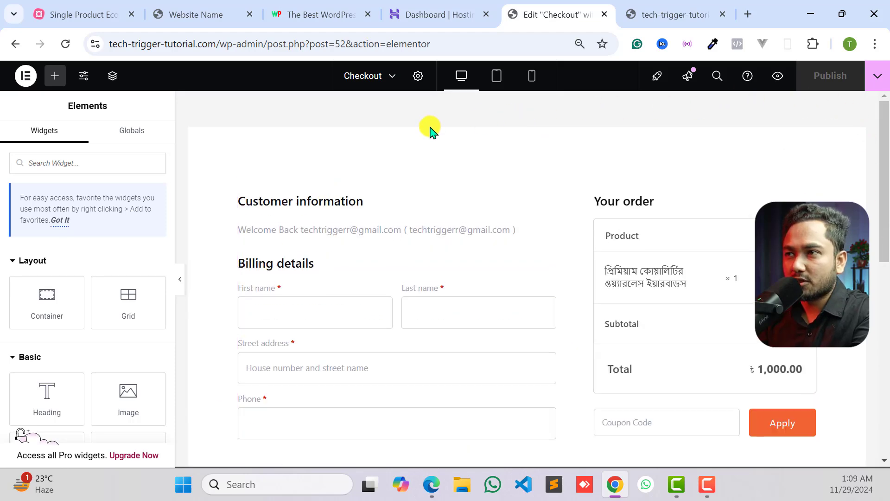
- Give the checkout page's body a classic background in the light cyan colour #EEFFFD
click(416, 78)
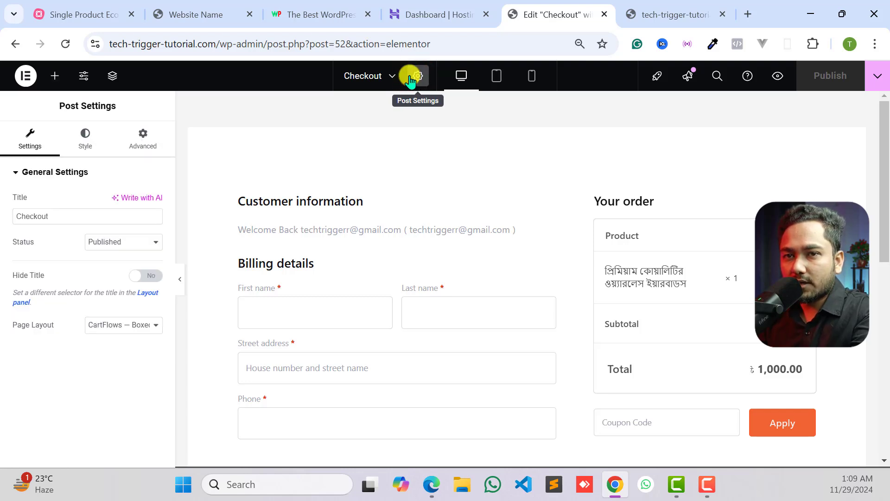
double_click(54, 215)
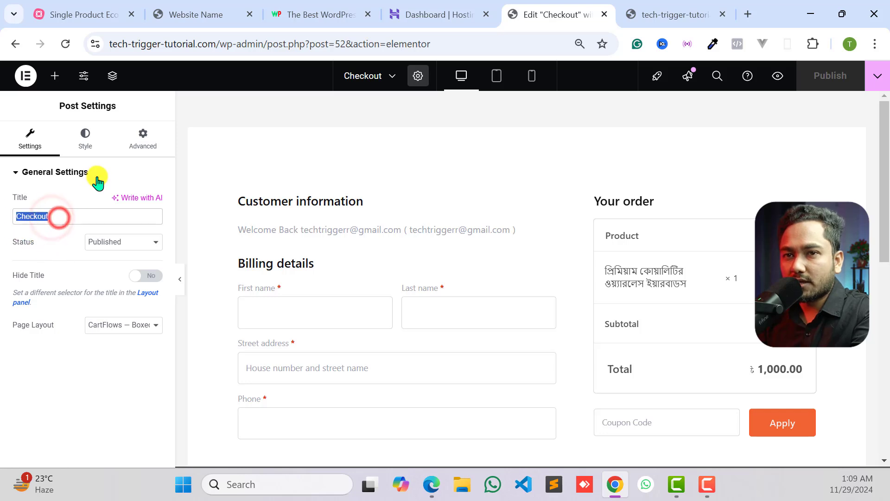
click(83, 138)
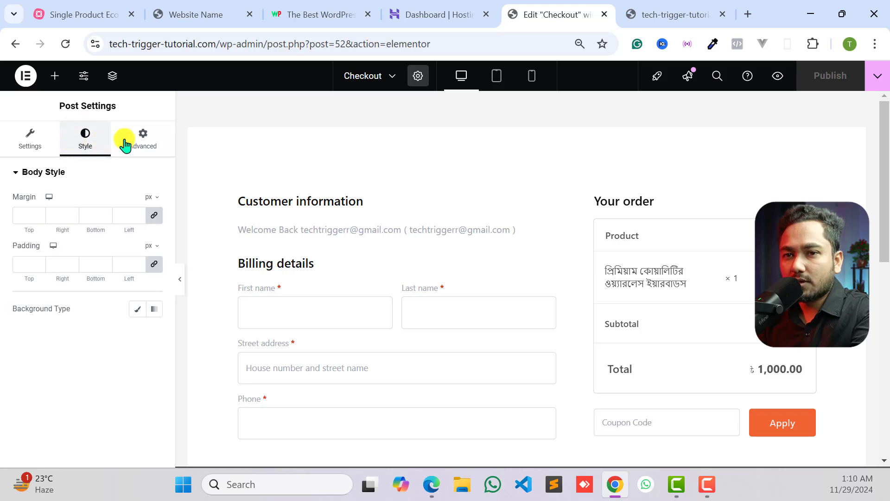
click(137, 310)
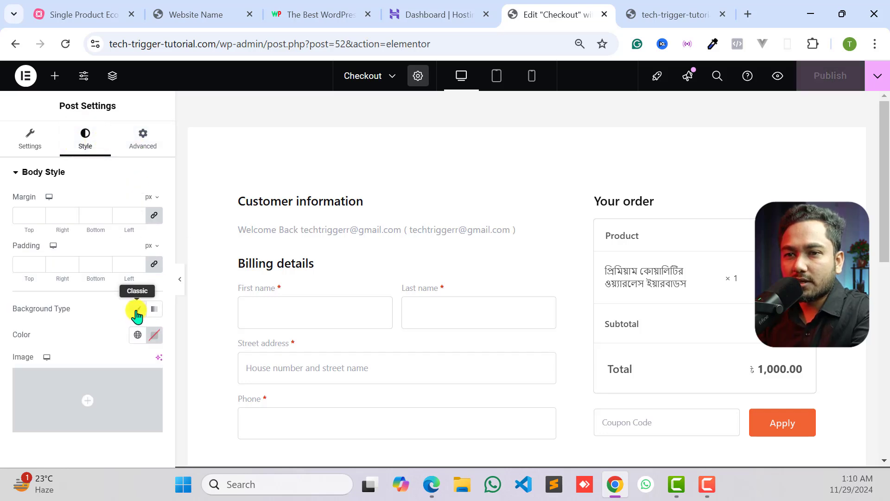
click(155, 335)
drag(139, 218, 208, 189)
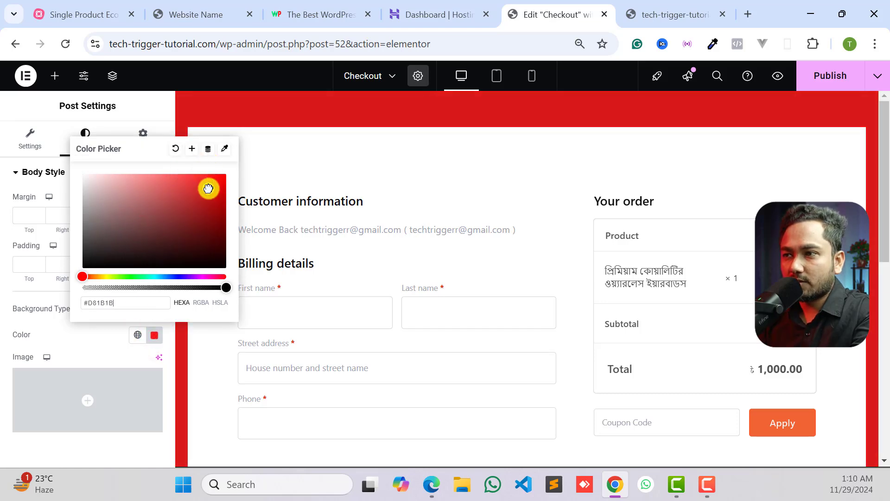
scroll(592, 286, down, 5)
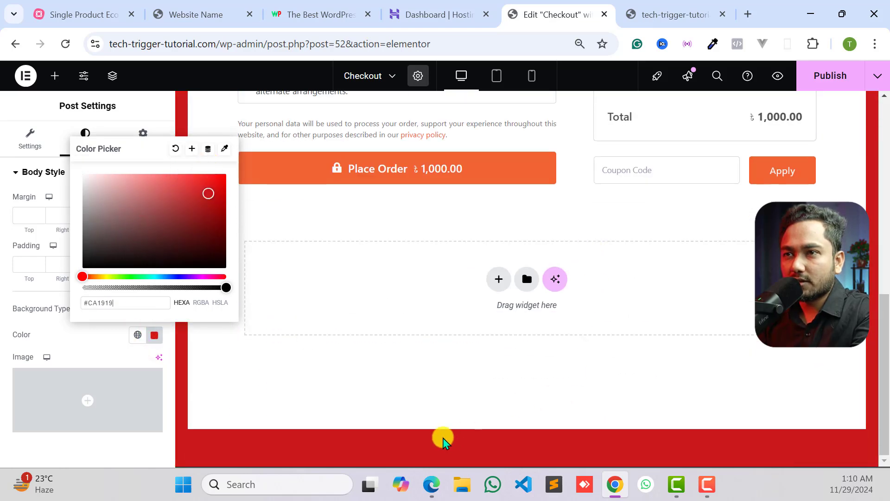
scroll(441, 437, up, 5)
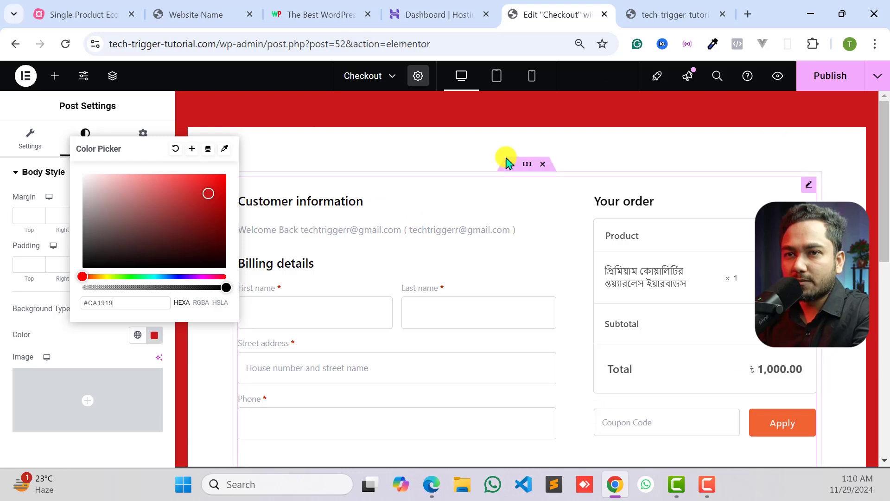
drag(130, 190, 112, 168)
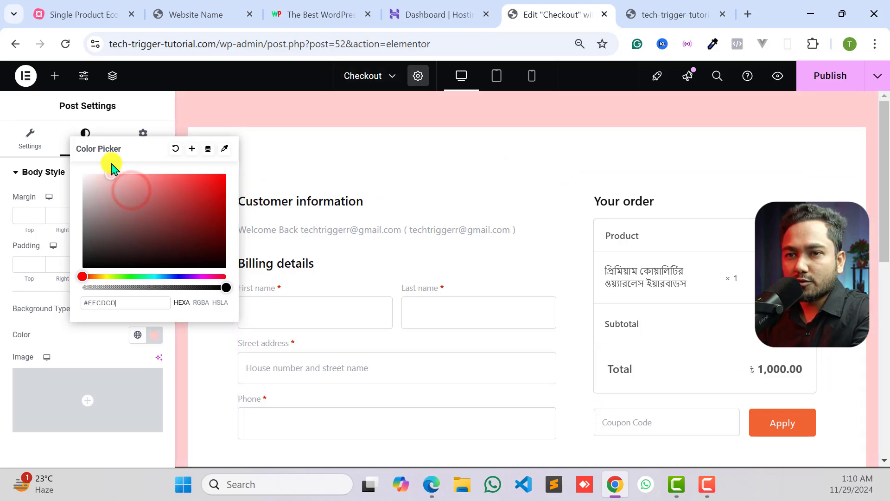
drag(139, 277, 151, 277)
drag(105, 176, 91, 167)
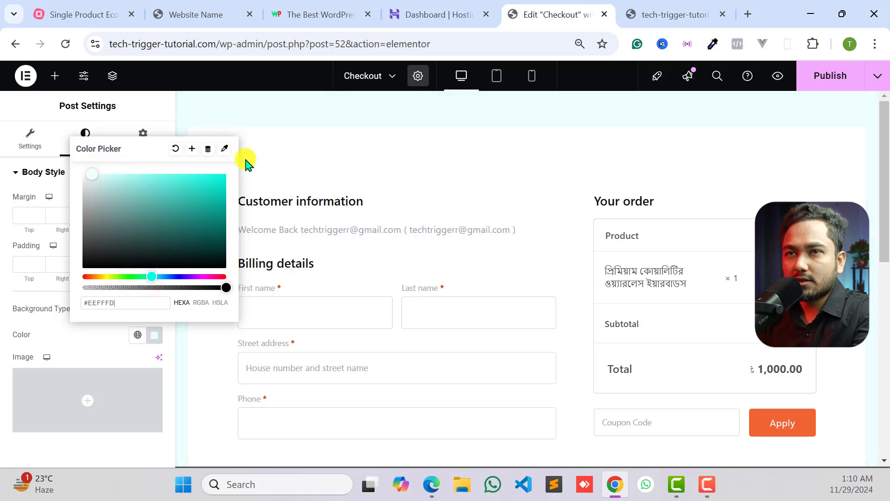
click(254, 103)
- Copy the main heading "প্রিমিয়াম কোয়ালিটির ওয়্যারলেস ইয়ারবাডস" from the reference landing page and return to the Checkout page editor
click(167, 8)
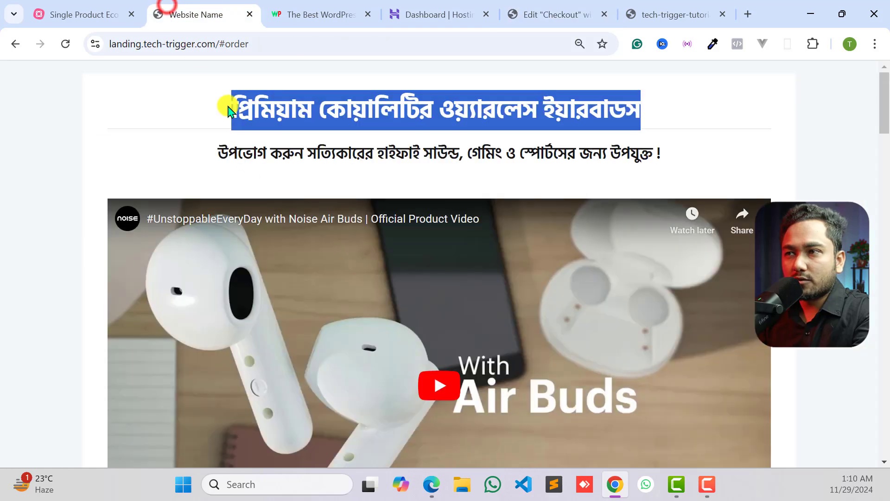
click(359, 127)
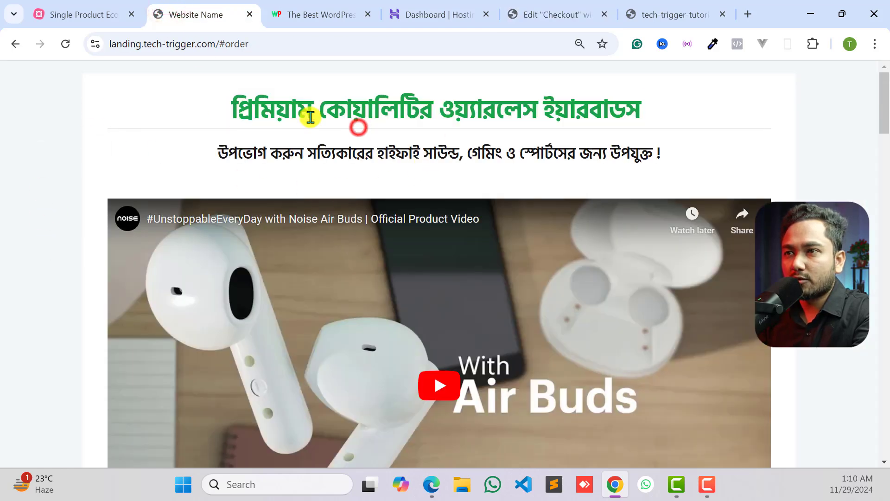
triple_click(327, 115)
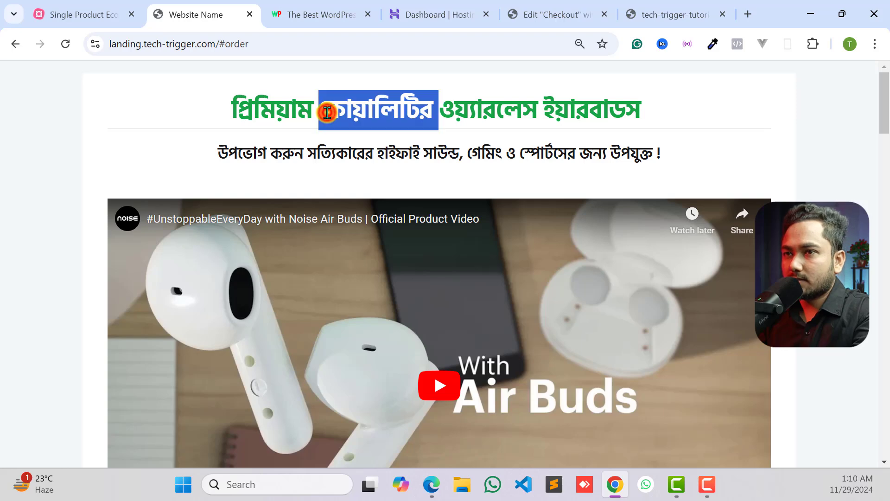
right_click(363, 111)
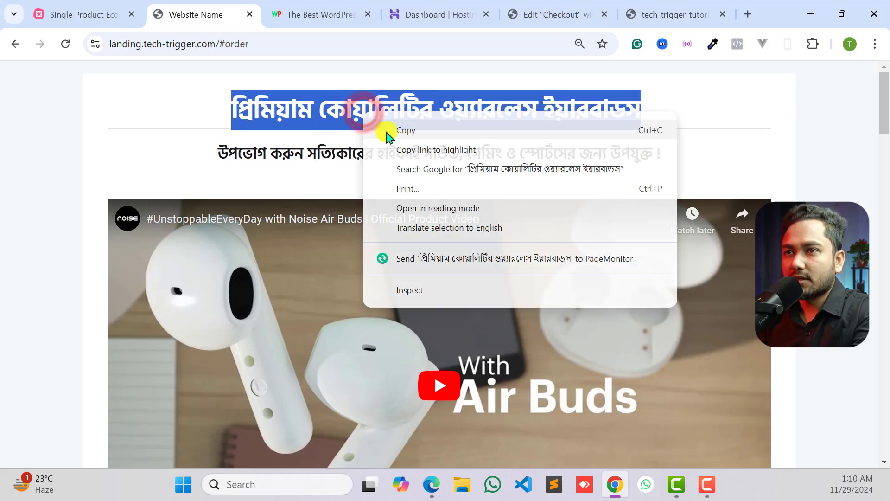
click(383, 131)
click(385, 96)
click(341, 13)
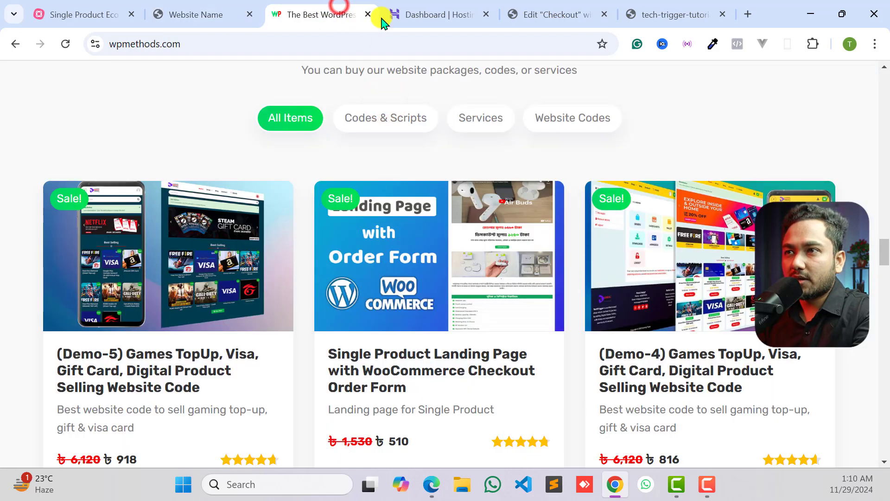
click(436, 14)
click(554, 14)
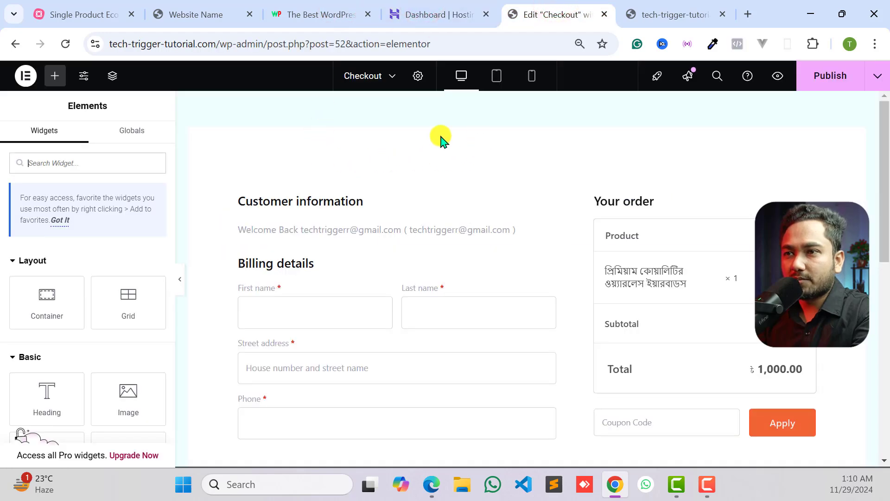
- Add a Heading widget above the checkout form, inside the form's container
click(527, 164)
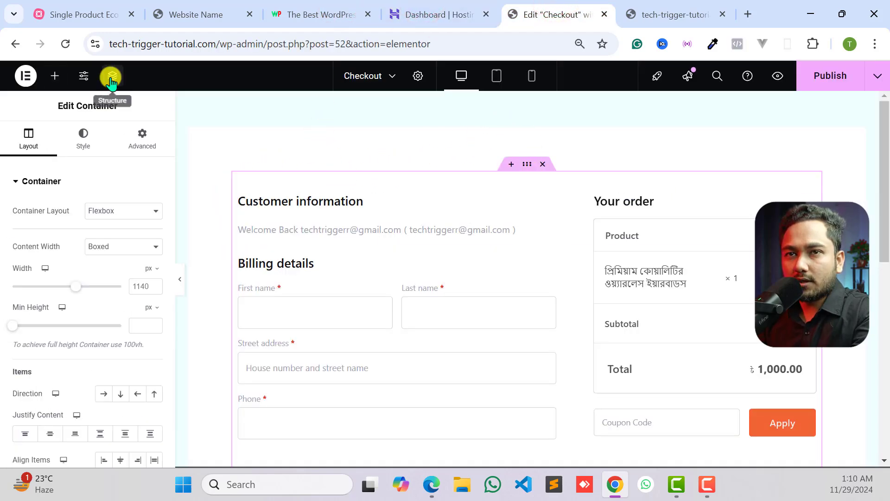
click(55, 79)
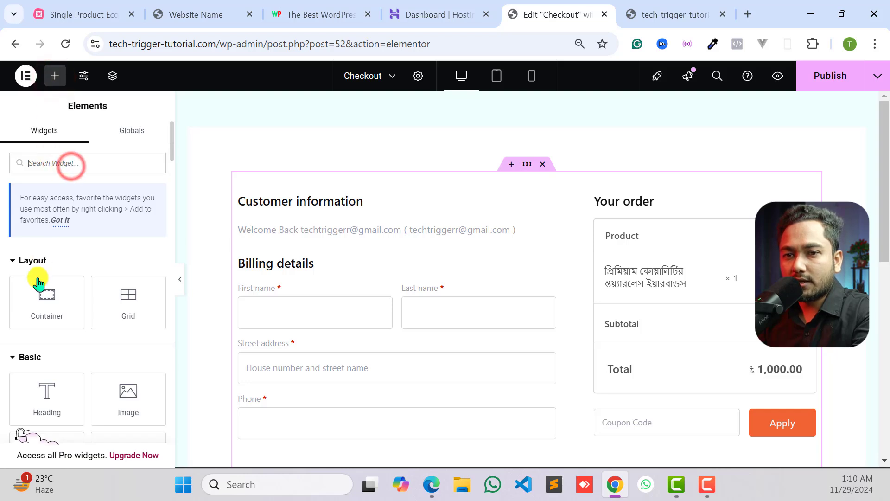
scroll(46, 399, down, 3)
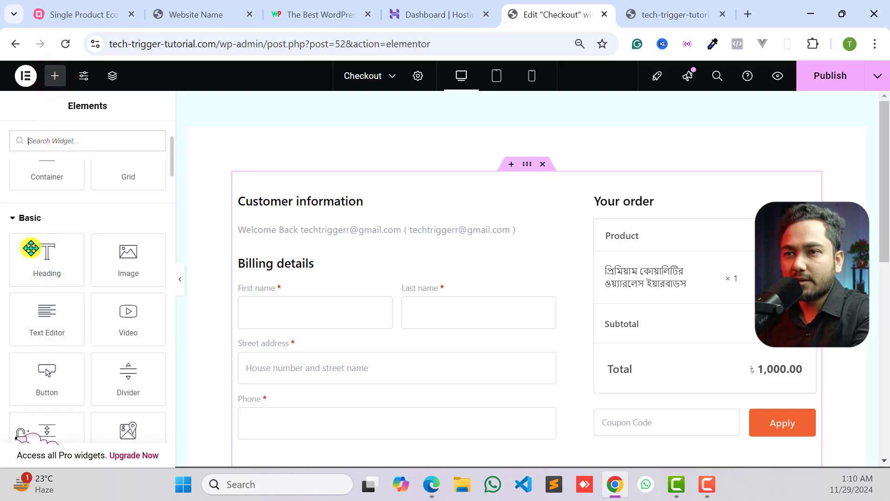
drag(34, 268, 514, 185)
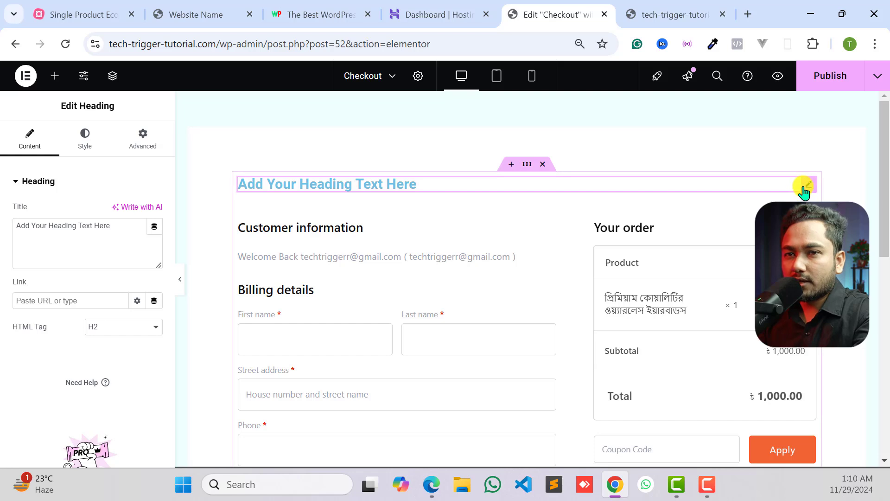
- Replace the new heading's placeholder title with the copied text "প্রিমিয়াম কোয়ালিটির ওয়্যারলেস ইয়ারবাডস"
triple_click(88, 225)
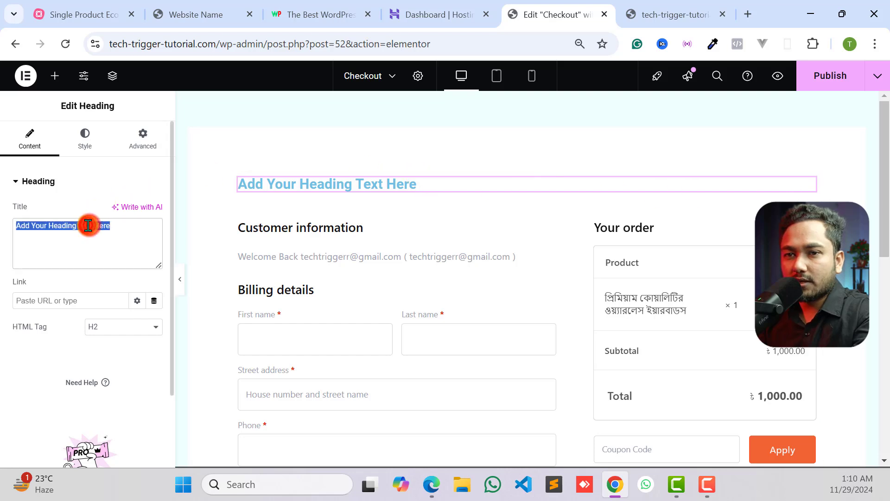
right_click(88, 226)
click(145, 334)
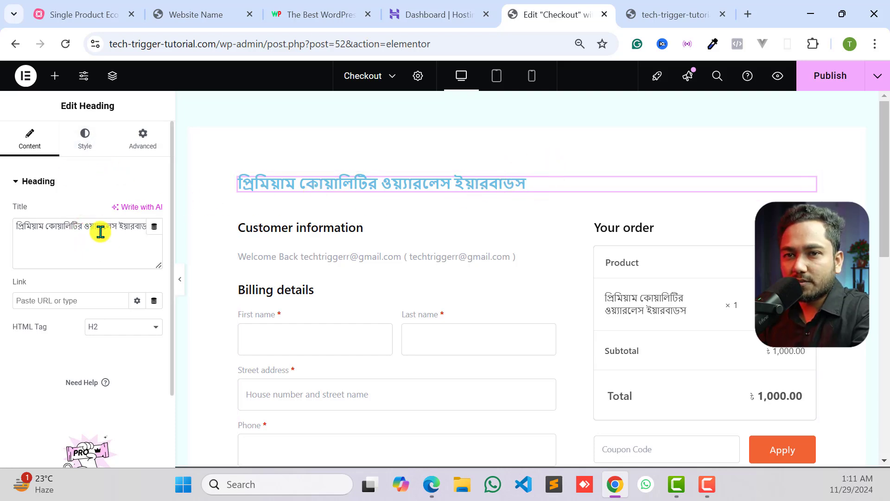
click(55, 258)
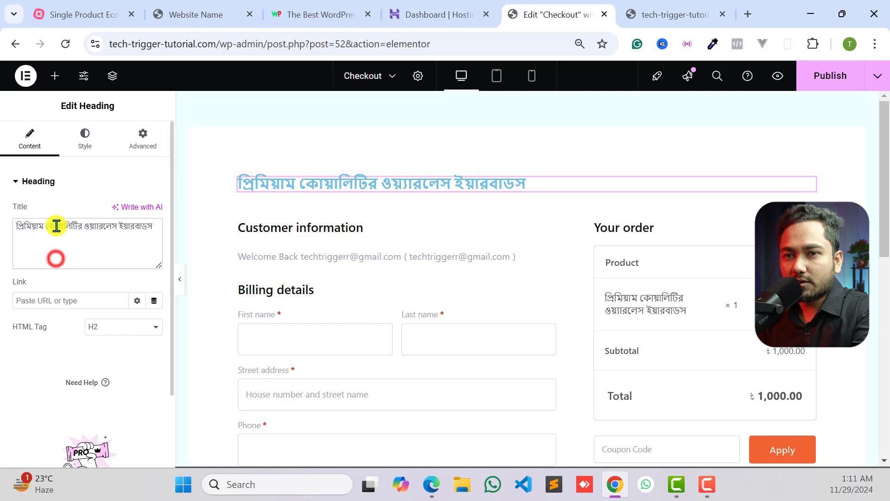
click(93, 230)
click(124, 229)
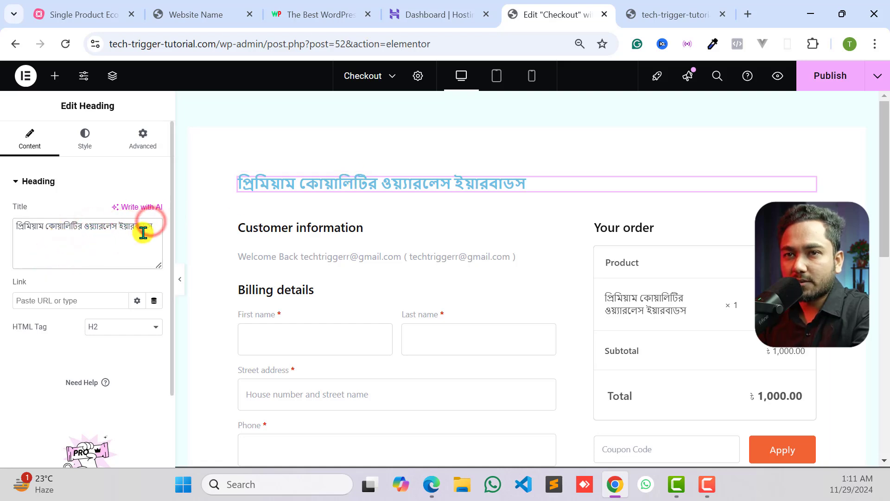
- Centre the heading and set its text colour to the dark grey #353636
click(82, 147)
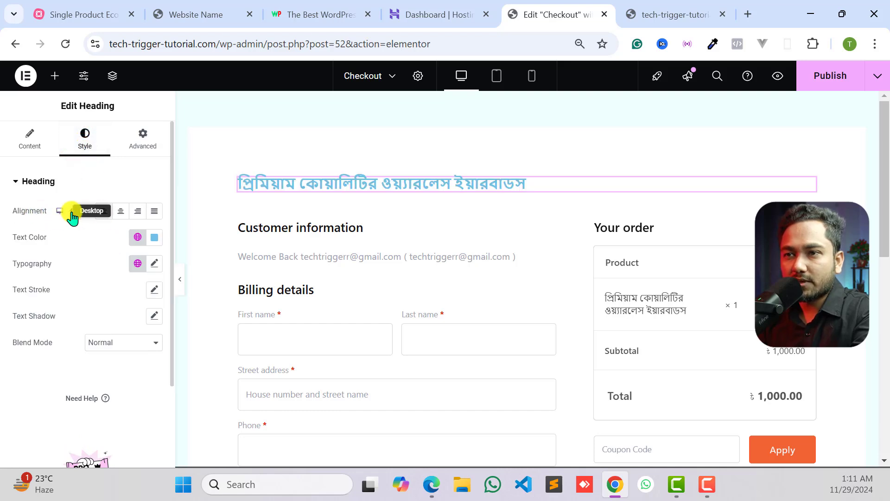
click(119, 212)
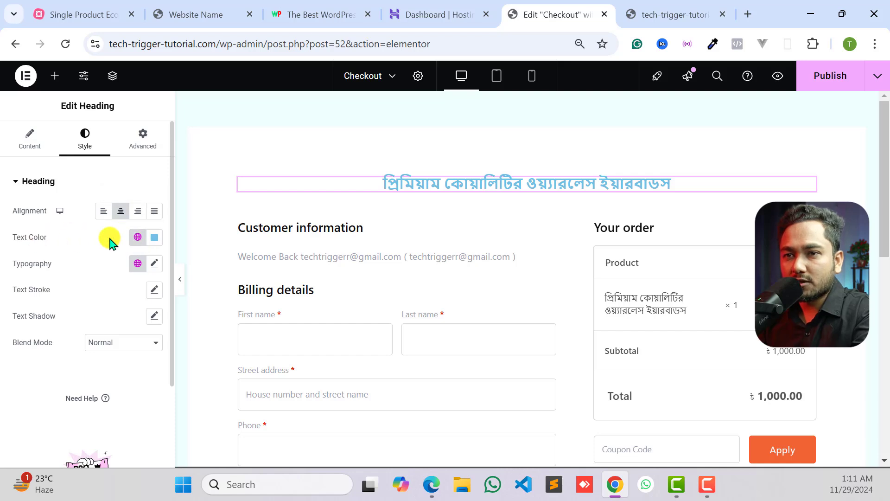
click(153, 238)
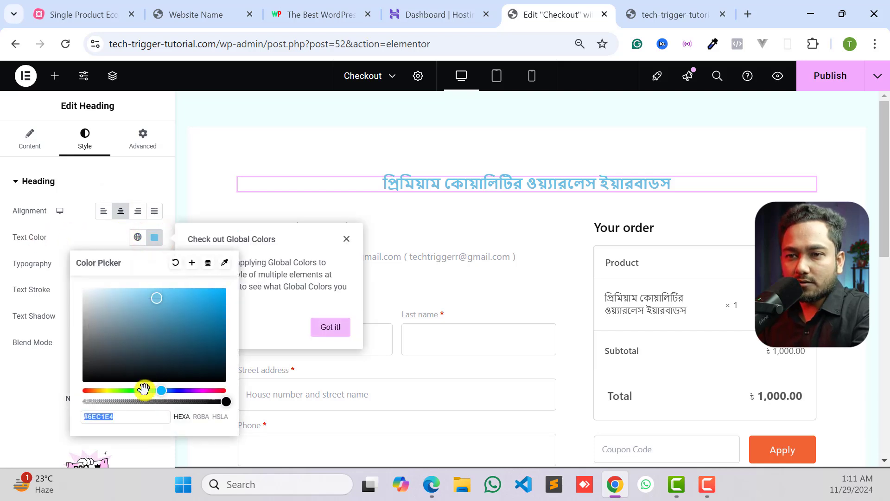
drag(157, 386, 139, 390)
drag(86, 352, 80, 368)
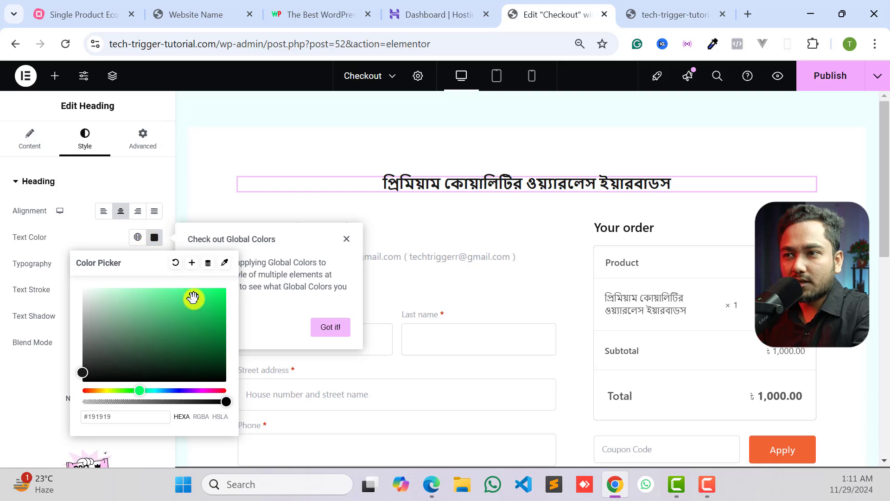
drag(192, 297, 85, 362)
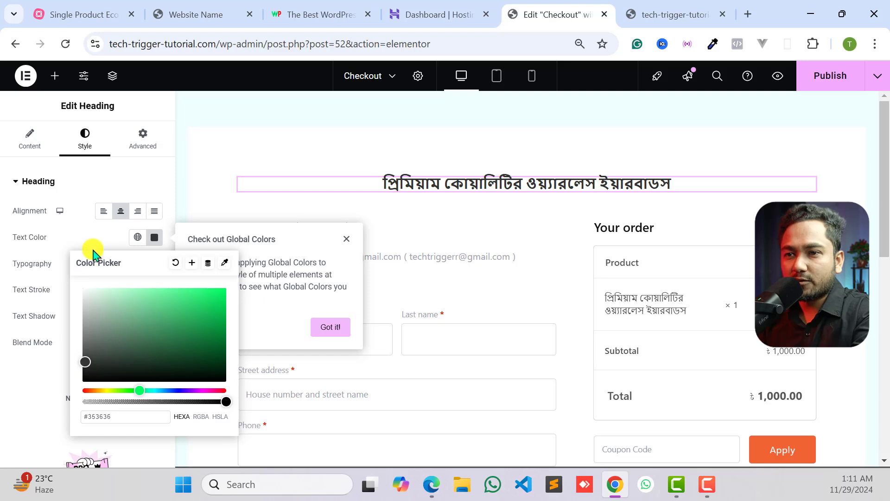
click(323, 332)
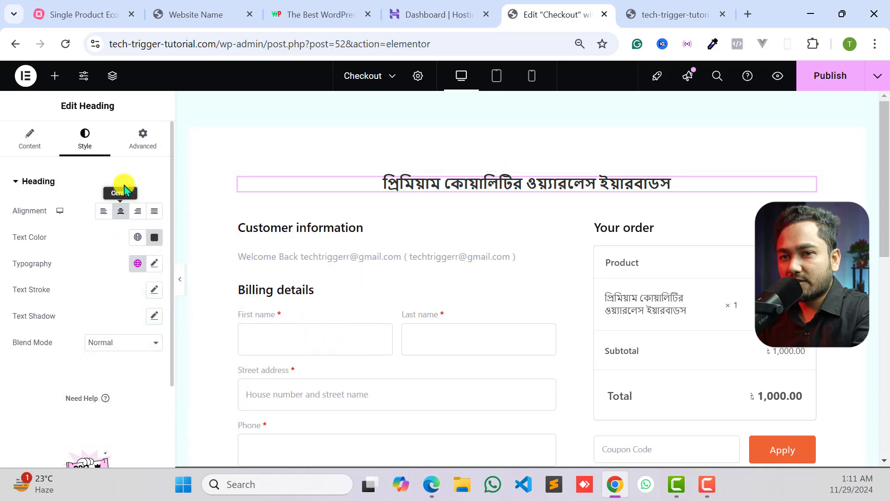
- Set the heading's font size to 31 px in its typography settings
scroll(123, 322, down, 2)
scroll(153, 230, up, 1)
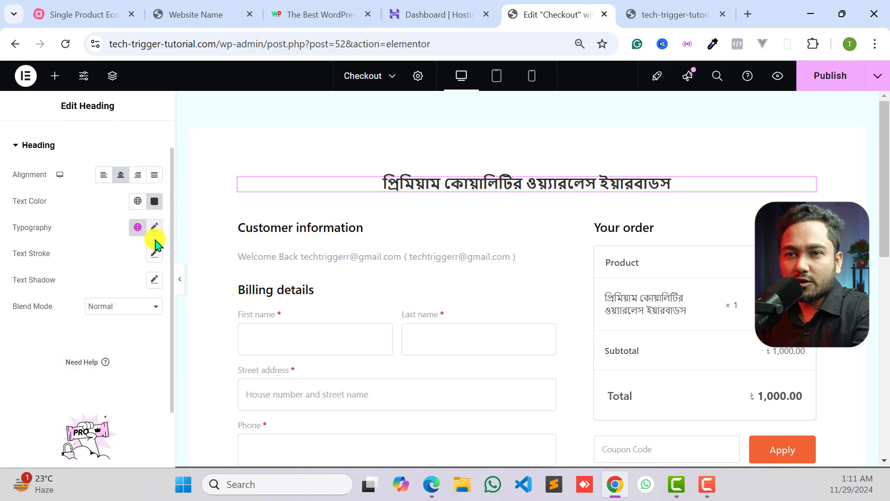
click(155, 227)
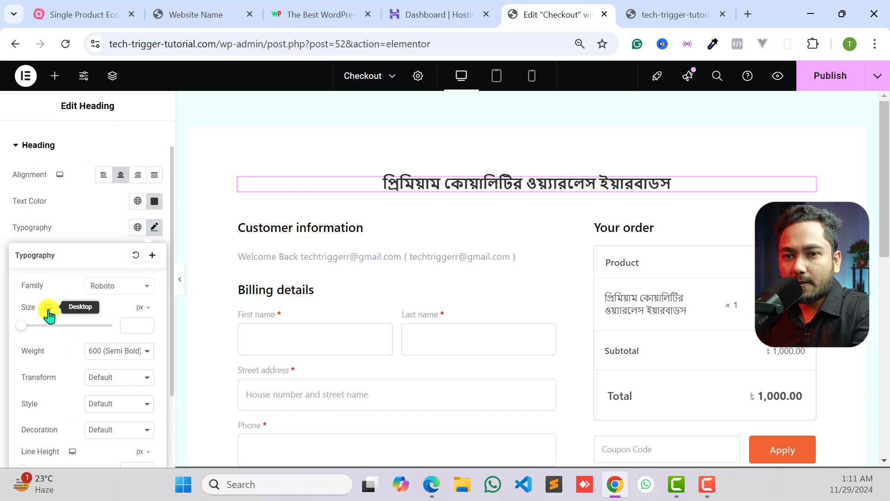
drag(22, 325, 37, 327)
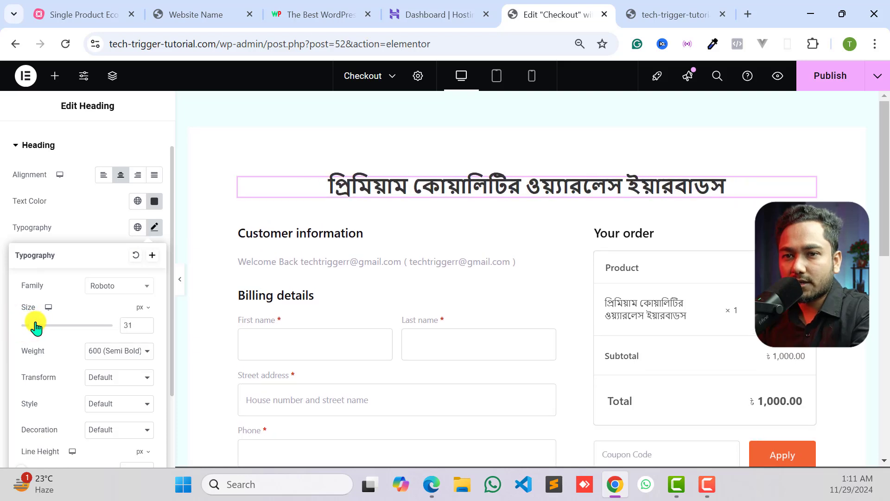
click(121, 287)
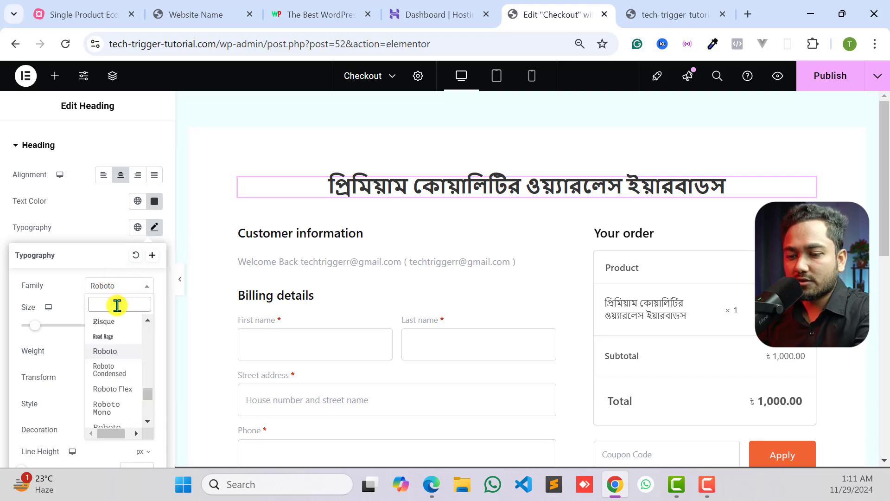
click(75, 234)
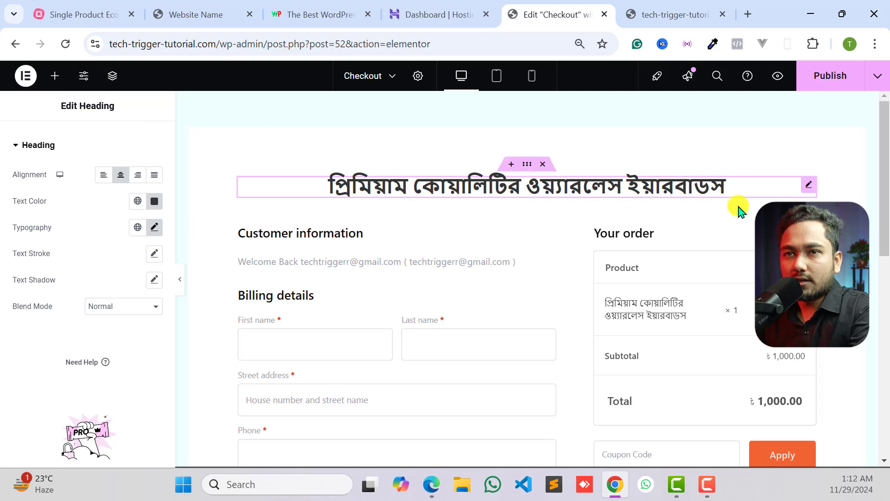
- Set the site's global Primary font family to Hind Siliguri and save the site settings
click(81, 77)
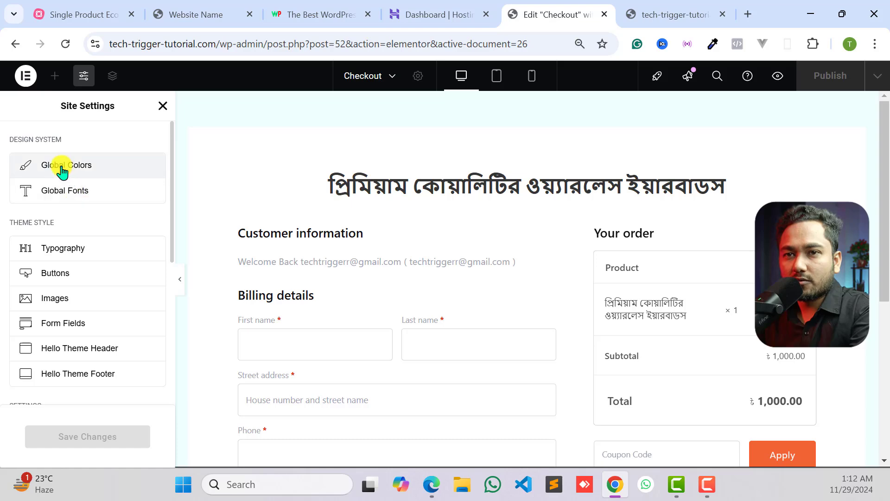
click(58, 194)
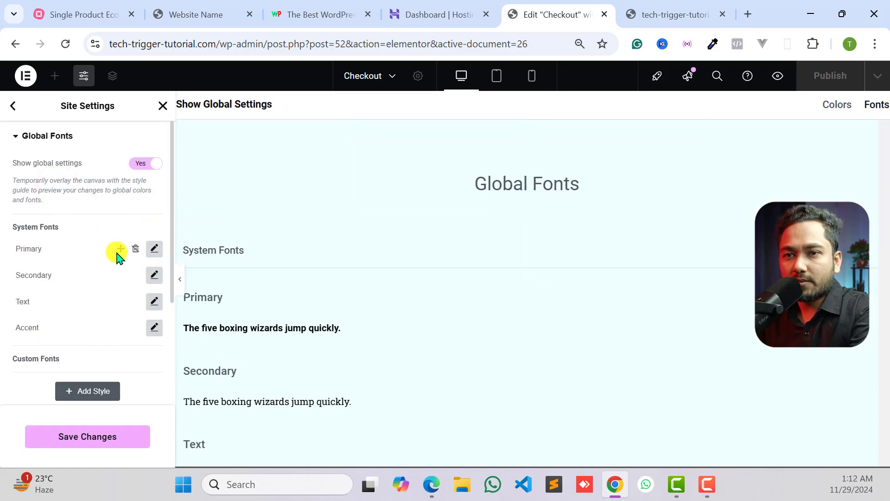
click(154, 249)
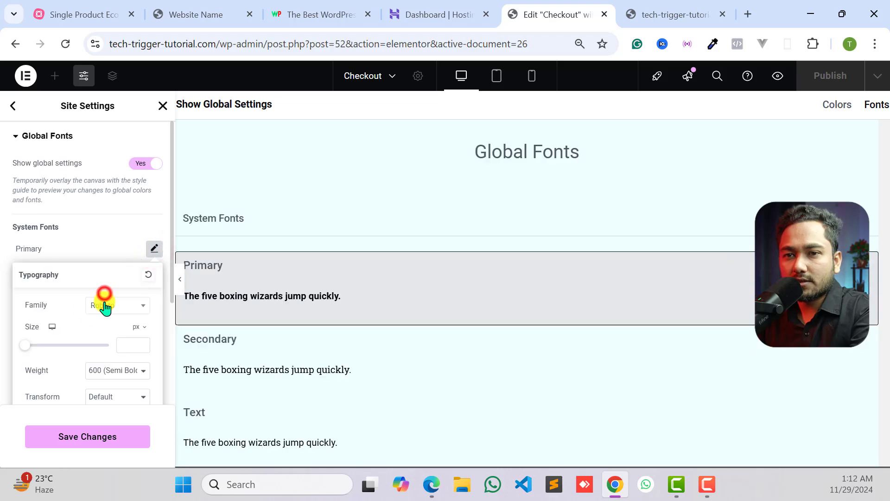
click(107, 308)
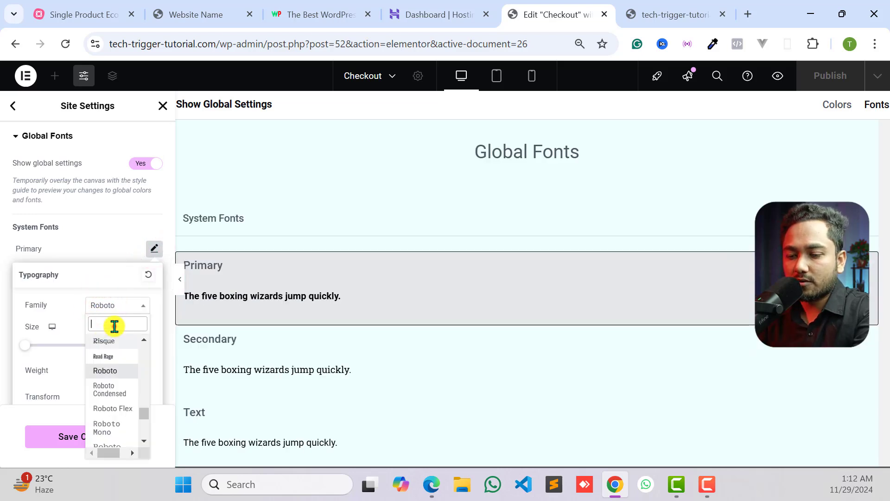
text(hind)
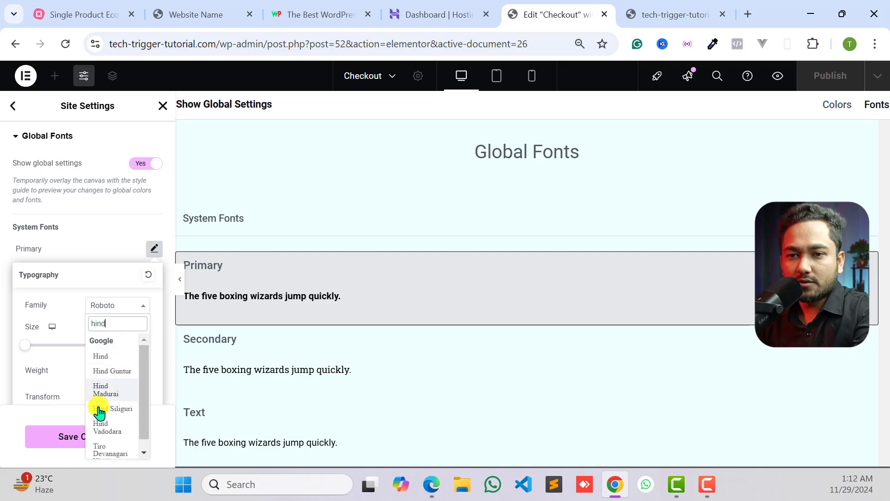
click(111, 409)
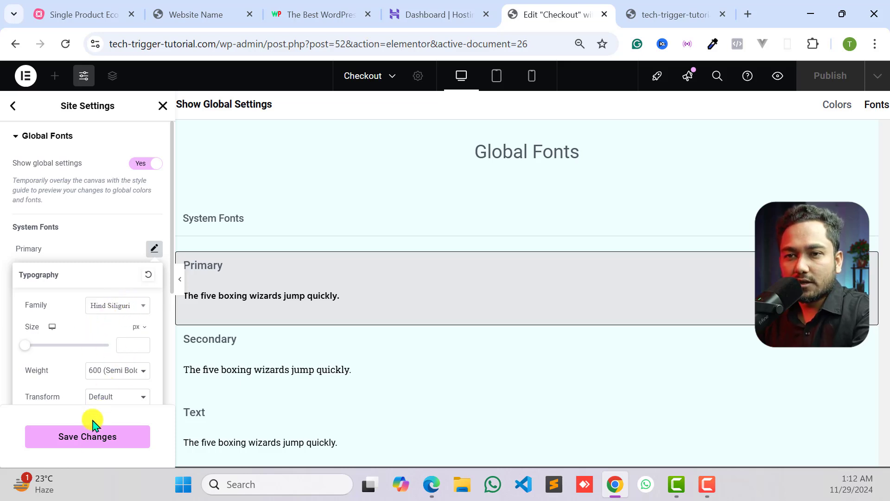
click(84, 440)
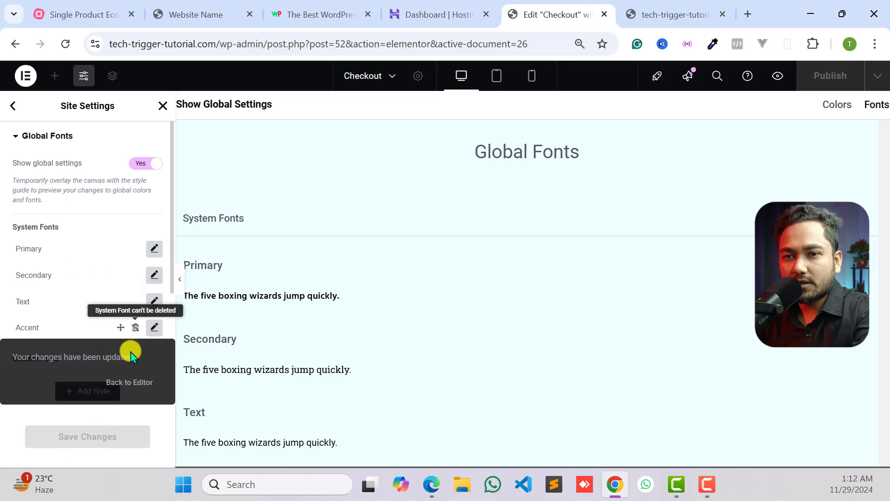
- Set the global Text font family to Hind Siliguri, save the site settings and return to the Checkout page editor
click(153, 301)
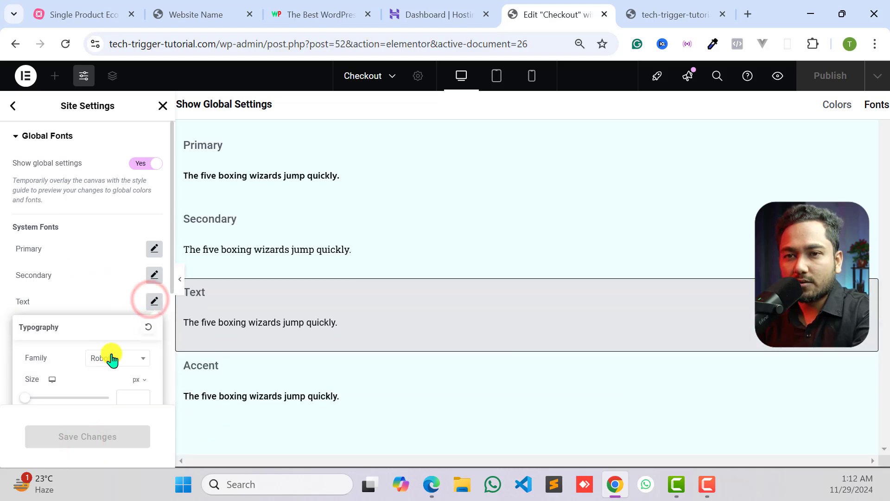
click(111, 358)
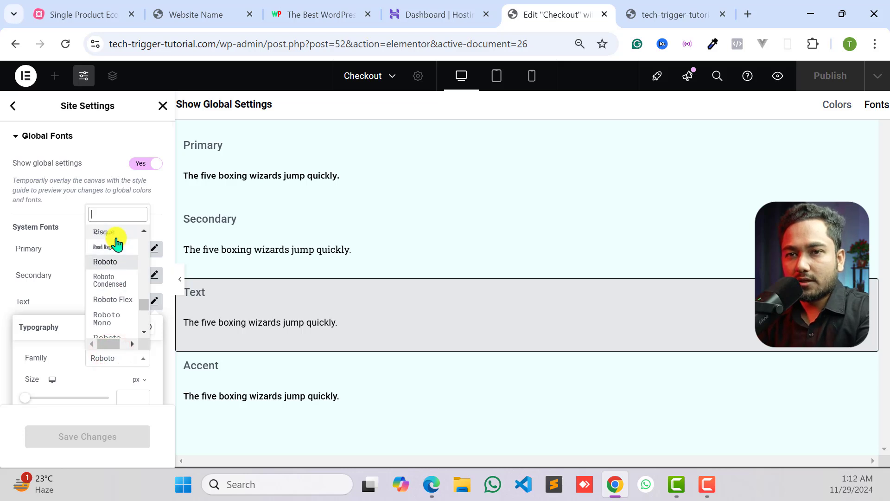
text(hind)
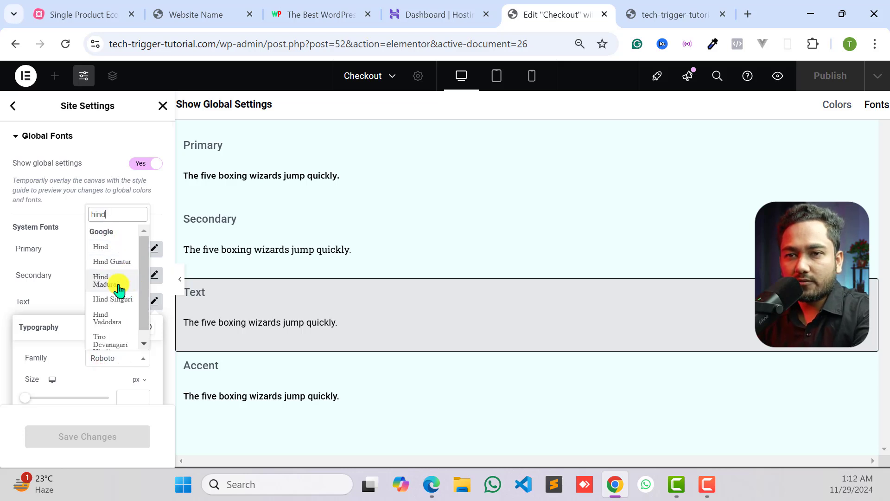
click(111, 300)
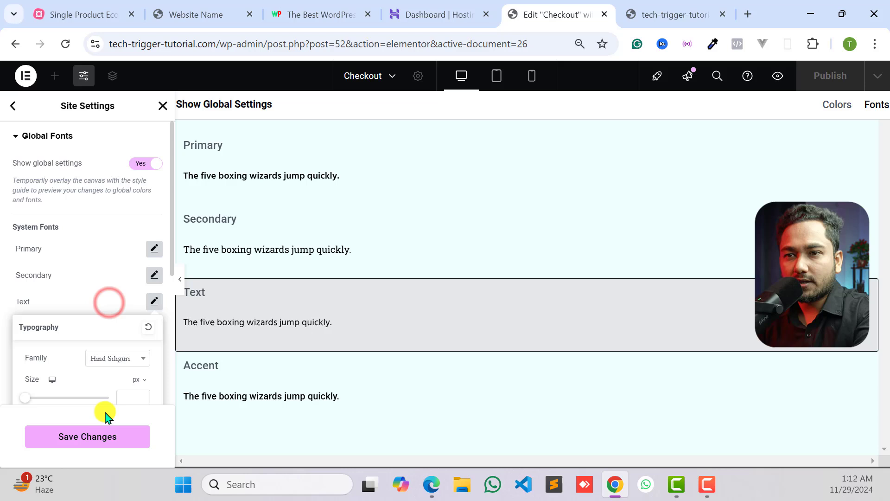
click(95, 436)
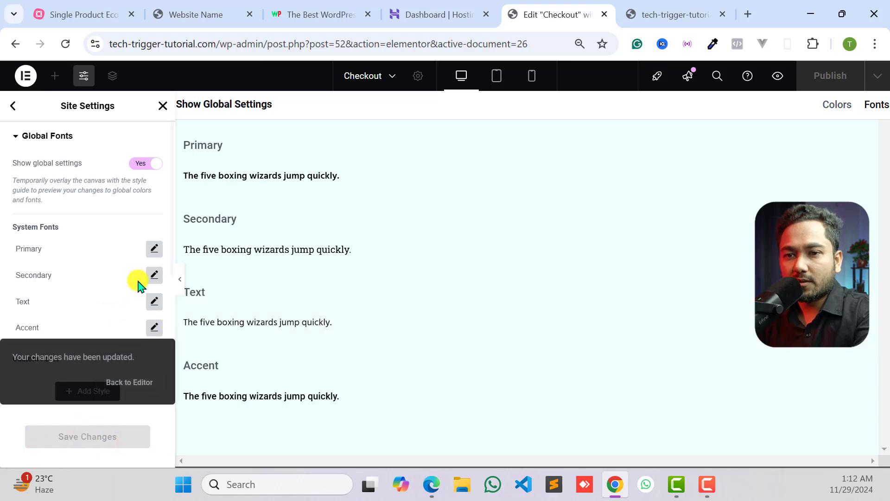
click(130, 387)
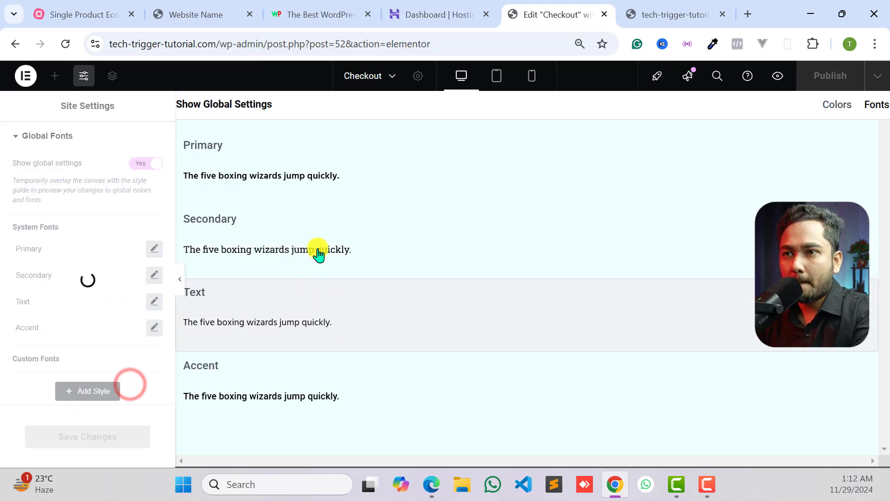
- Check the main heading's typography and publish the Checkout page
scroll(464, 259, up, 10)
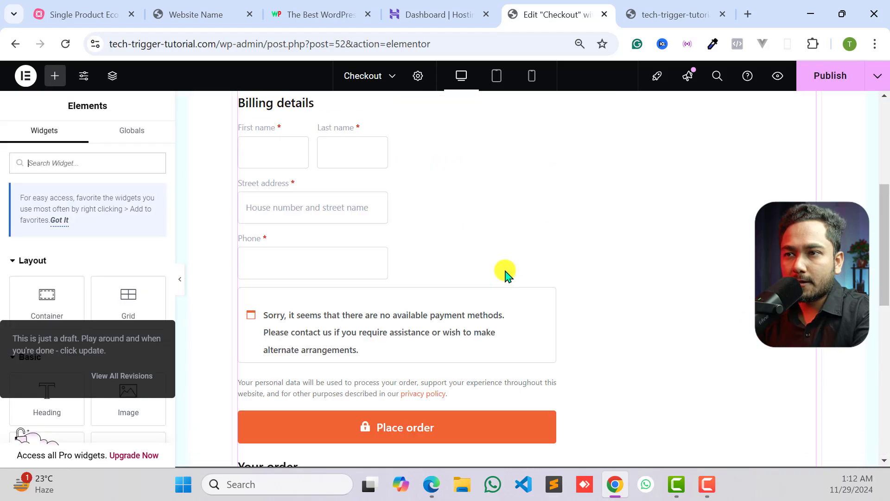
click(430, 193)
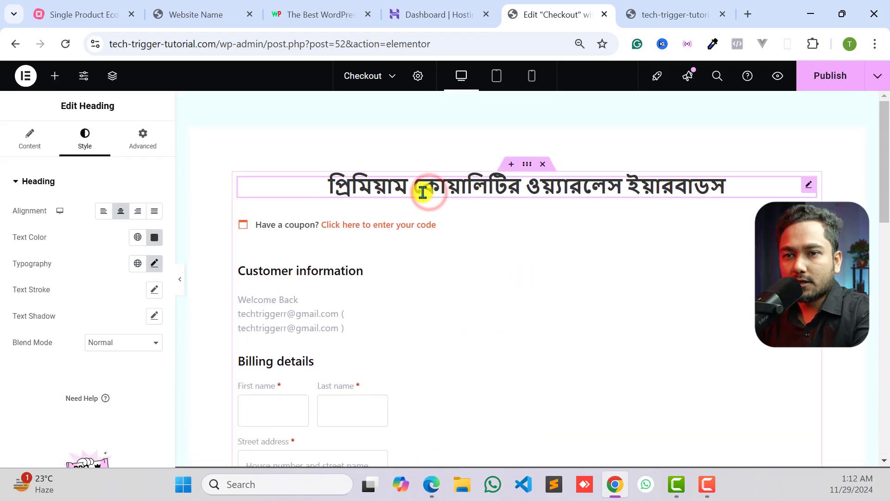
click(155, 264)
click(828, 78)
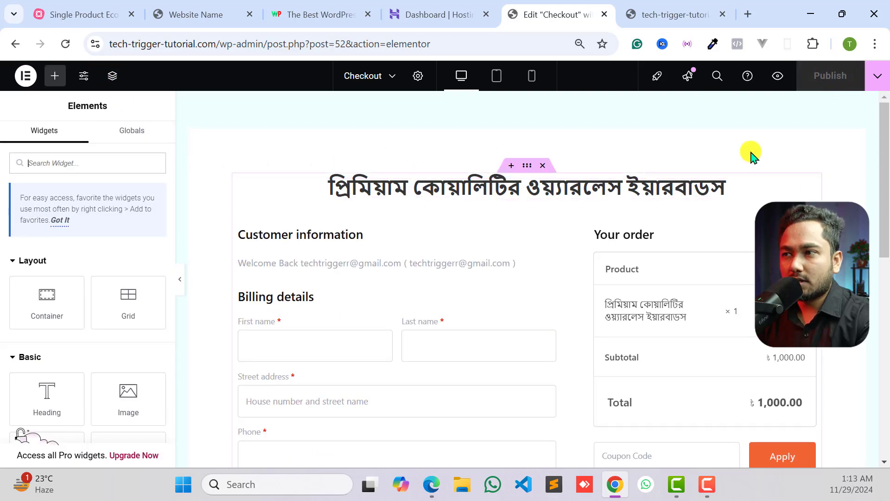
- Set the main heading's font family to Hind Siliguri in its typography settings
click(809, 190)
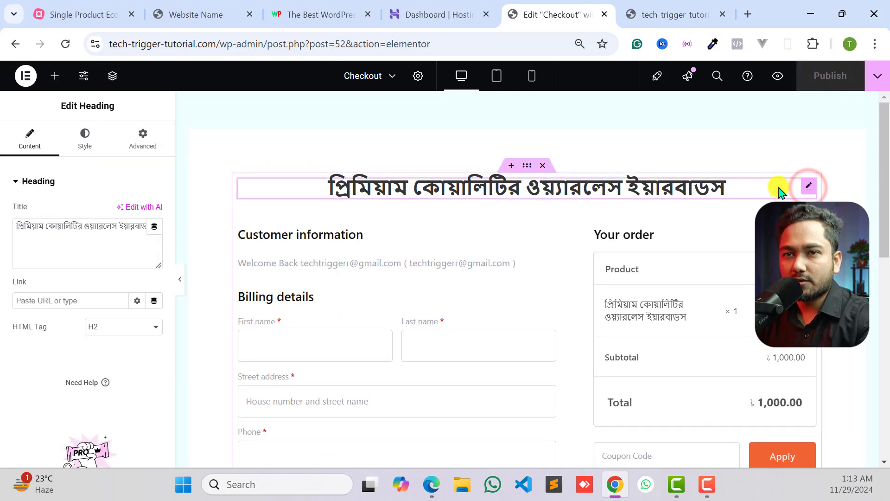
click(85, 139)
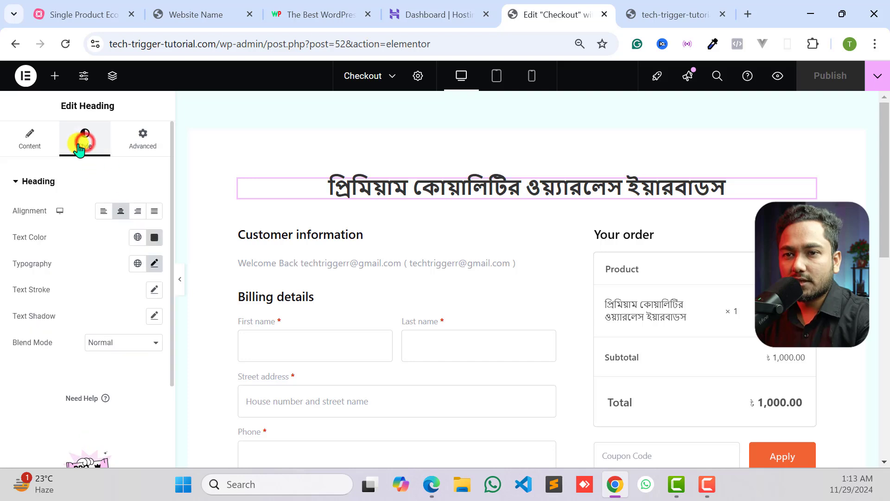
click(153, 267)
scroll(123, 338, down, 2)
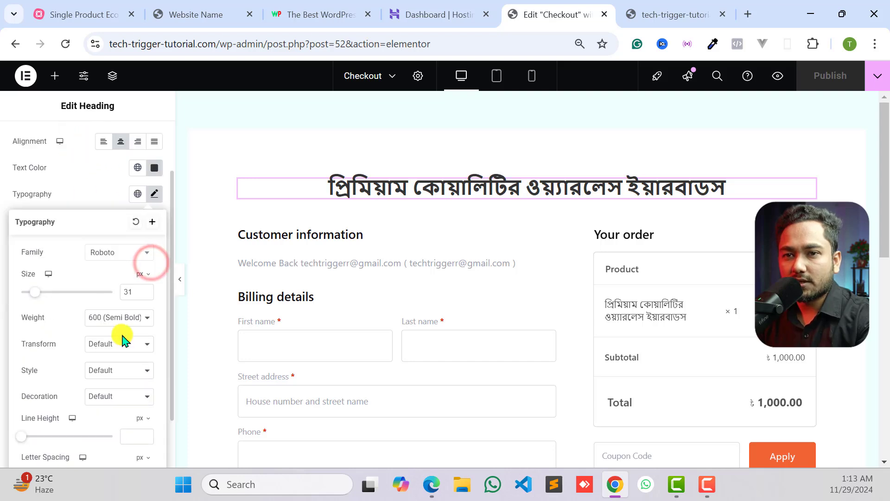
click(104, 253)
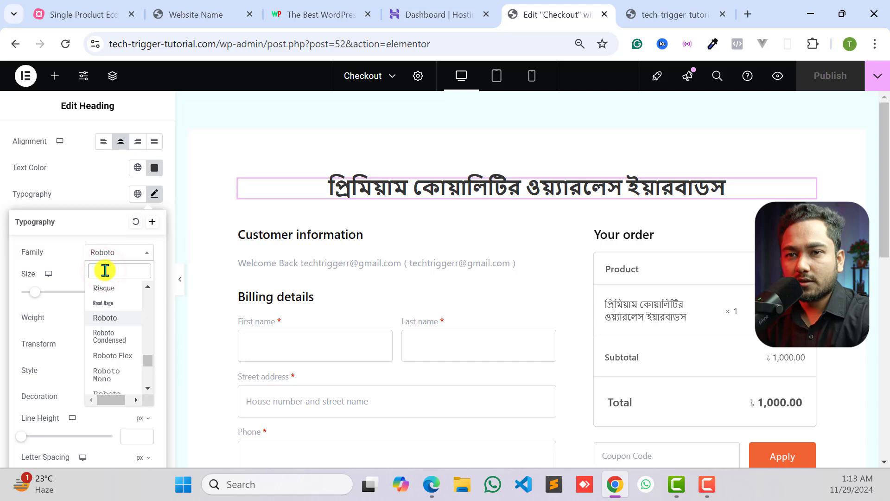
text(hind)
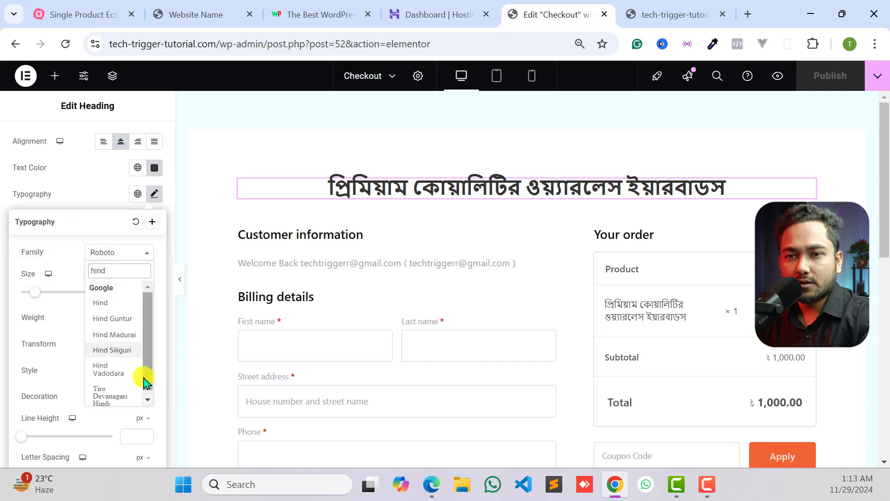
click(112, 351)
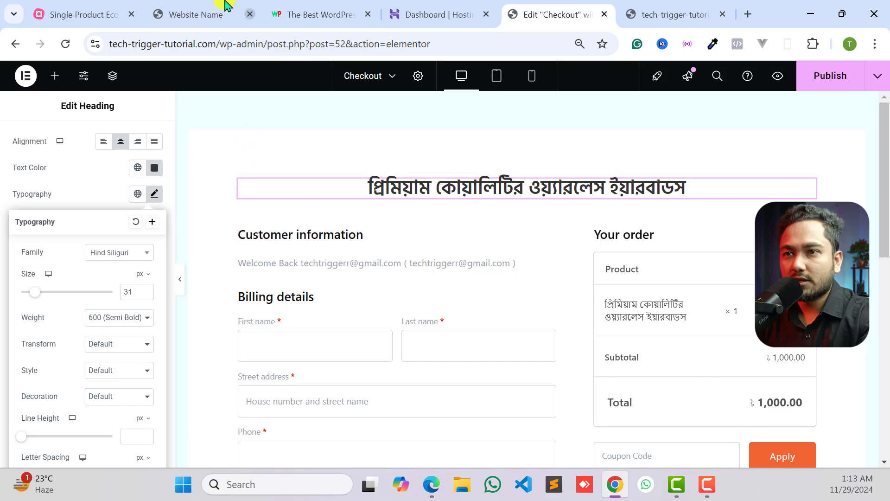
- Check the main heading on the reference page and give the Checkout page's heading a similar green text color
click(208, 4)
drag(262, 111, 436, 111)
click(436, 110)
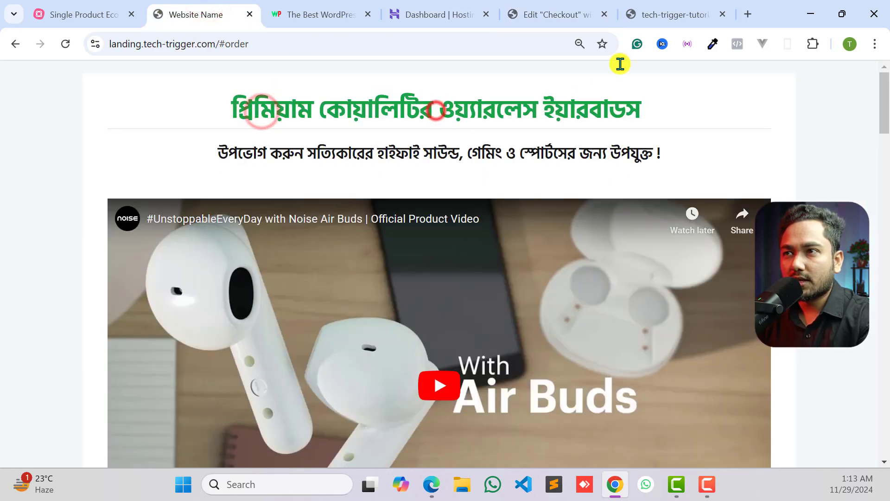
click(570, 13)
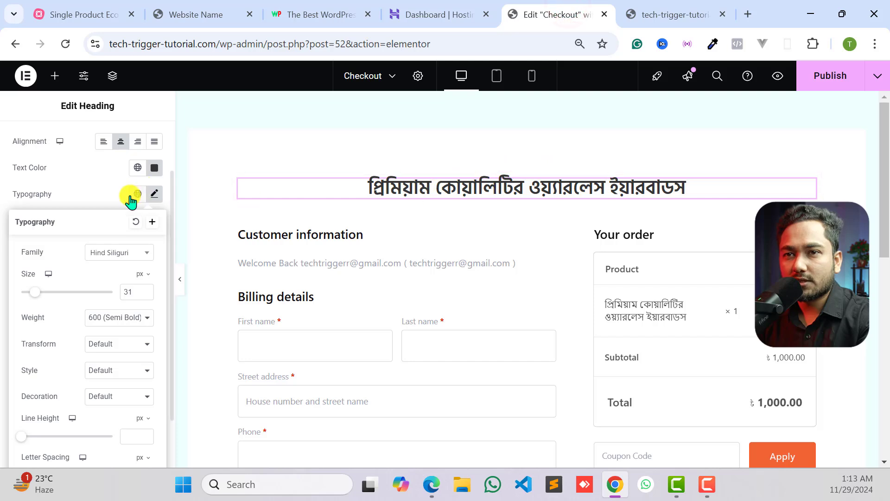
click(154, 167)
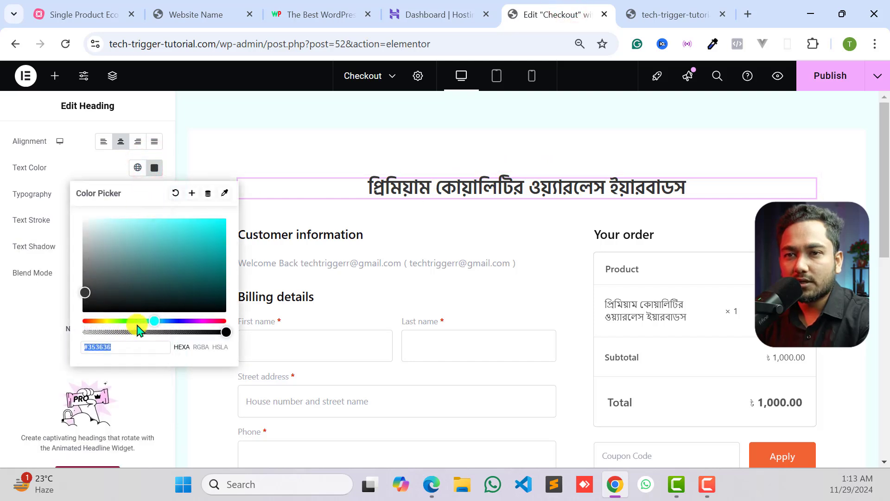
drag(134, 320, 146, 319)
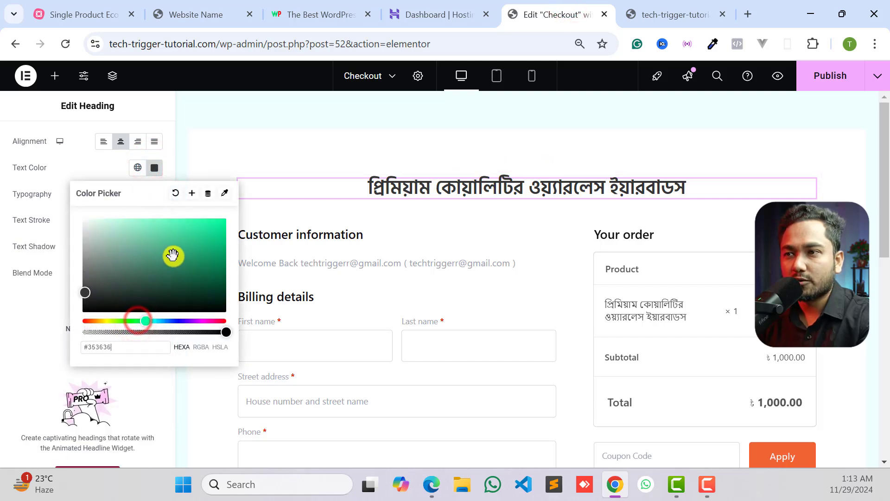
drag(173, 255, 216, 251)
click(392, 158)
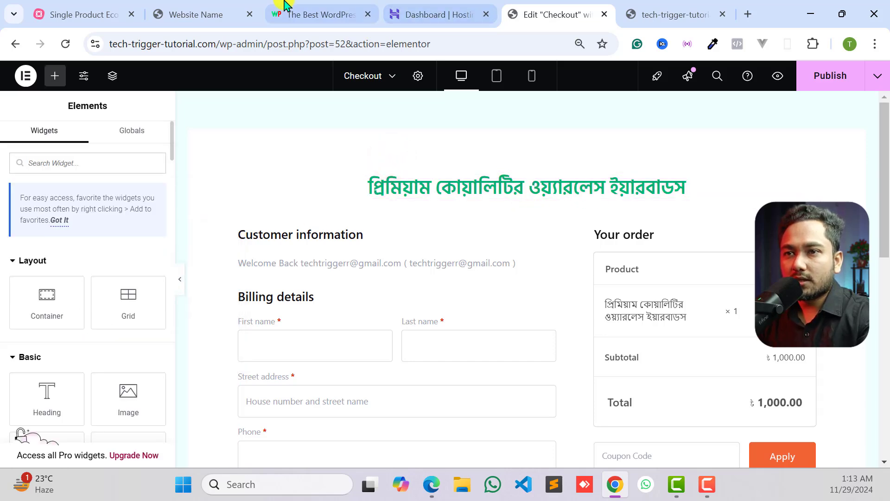
- Examine the line and subtitle under the reference page's heading, close the unneeded WordPress hosting tab and return to the Checkout editor
click(183, 15)
drag(214, 155, 358, 153)
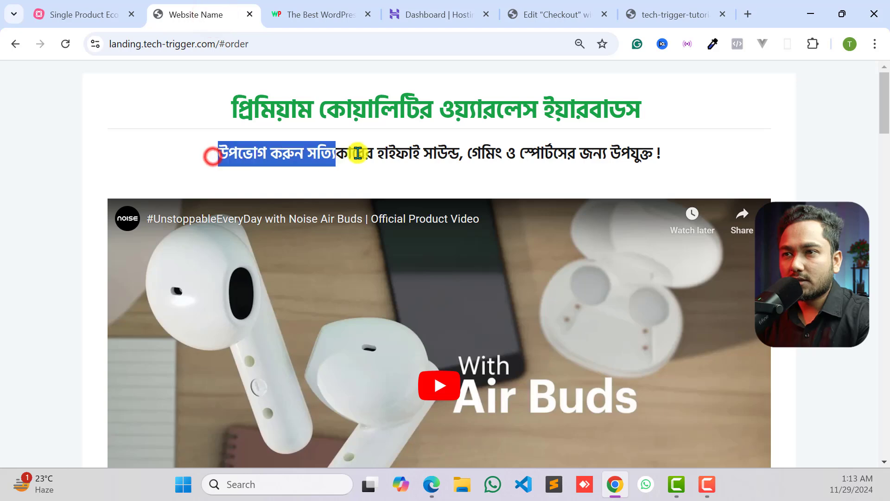
click(453, 133)
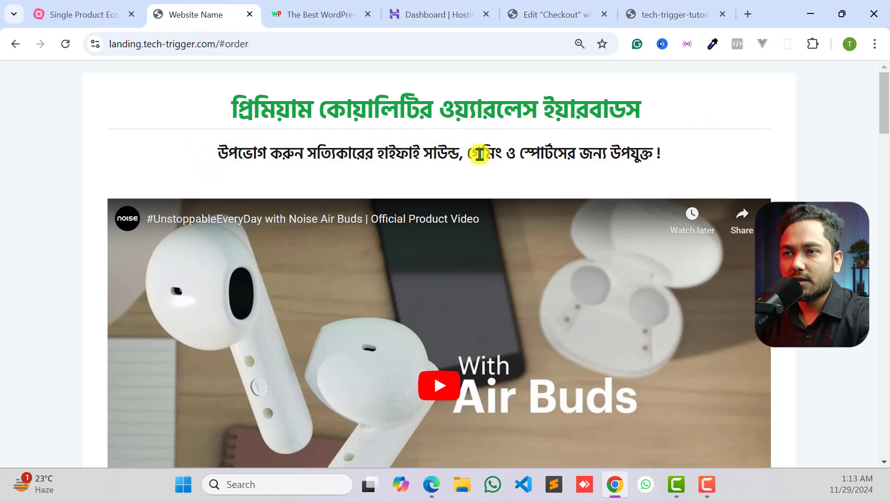
click(324, 16)
click(442, 12)
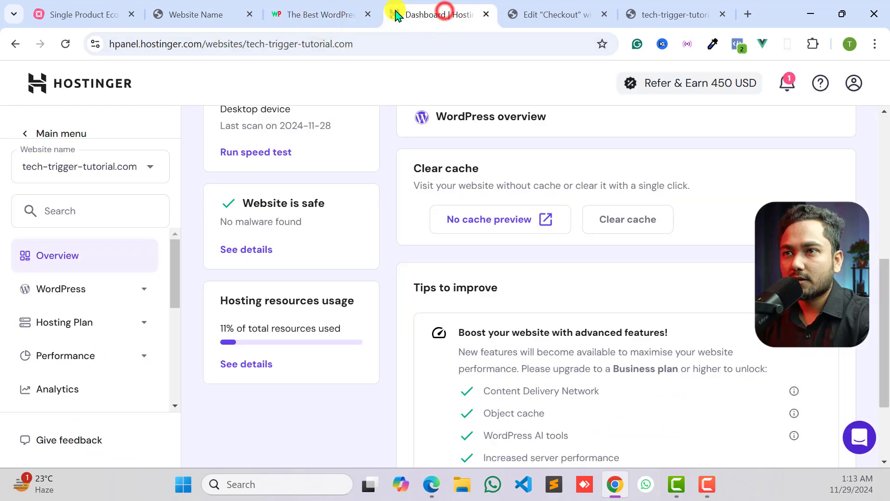
click(354, 12)
click(368, 13)
click(453, 8)
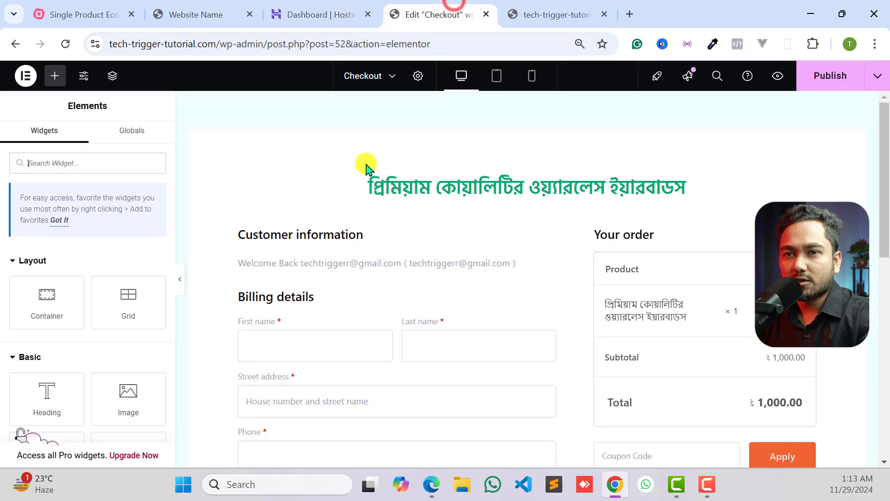
- Add a Divider widget directly below the main heading
click(105, 157)
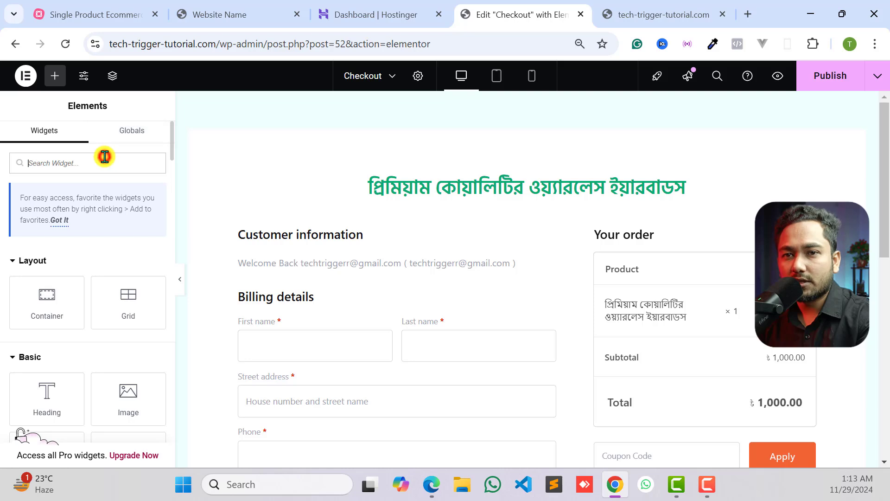
text(de)
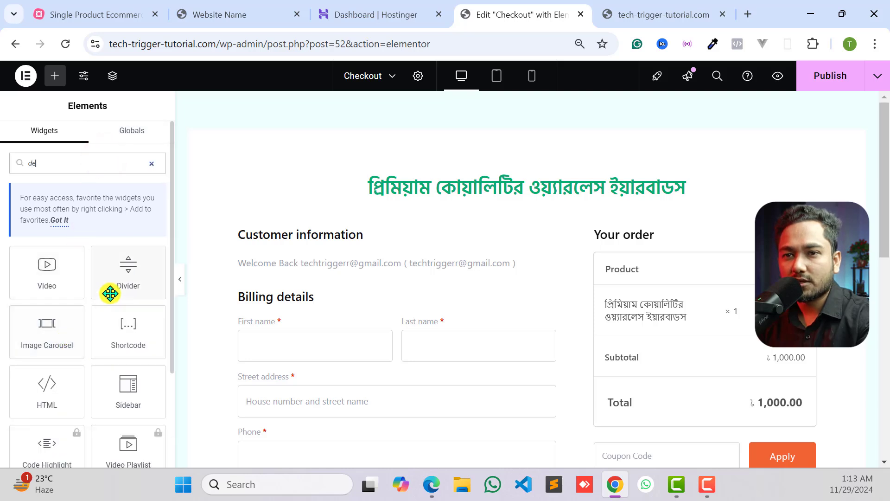
drag(125, 279, 462, 207)
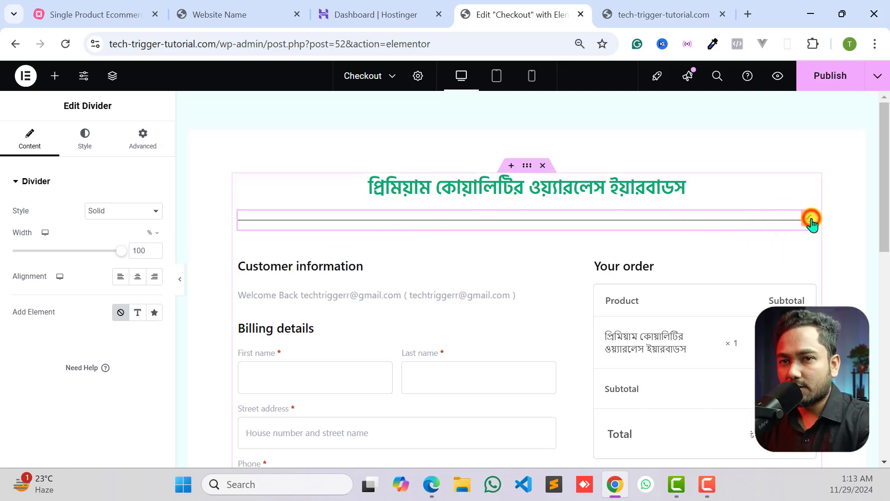
- Try the Curved line style on the divider, return it to Solid and center its alignment
click(106, 213)
click(105, 373)
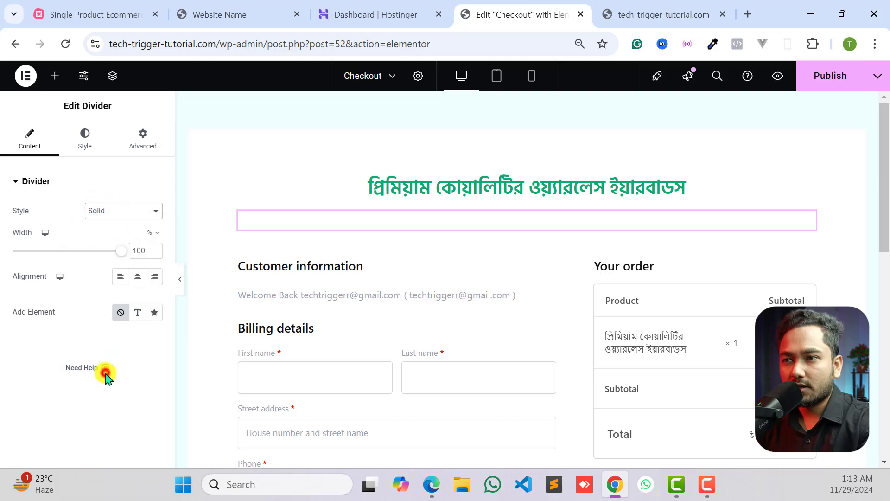
click(113, 213)
click(114, 324)
click(115, 213)
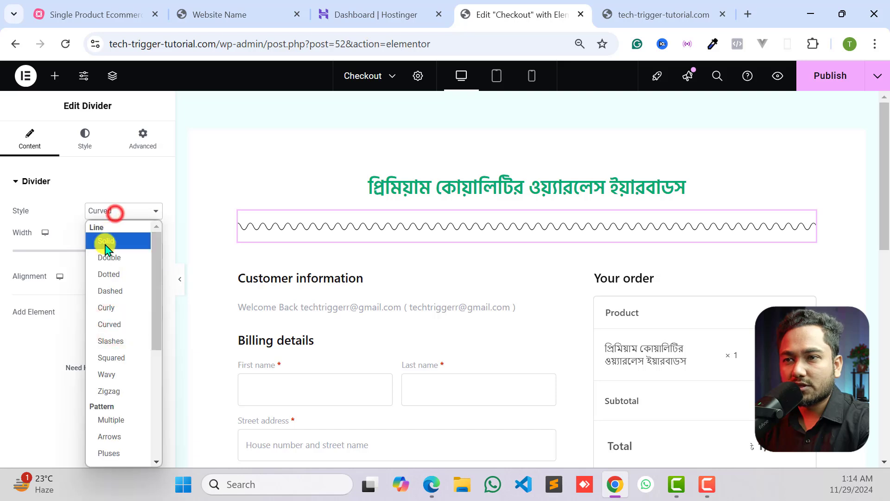
click(107, 241)
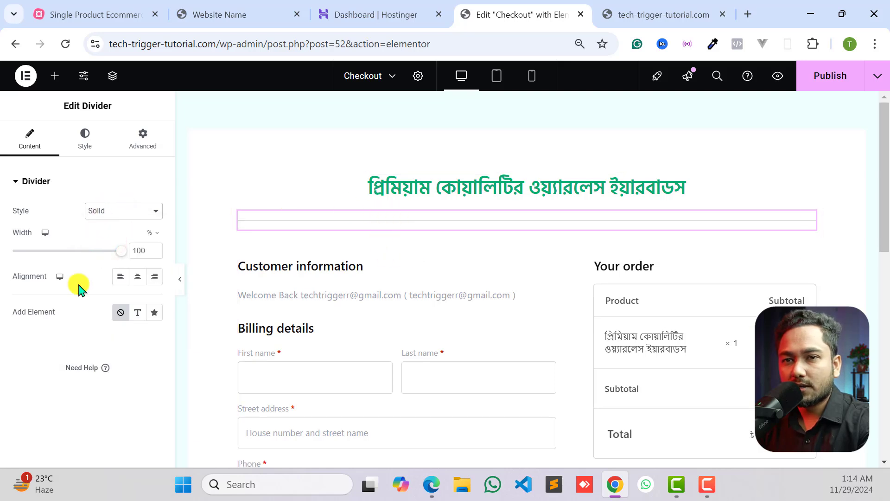
click(137, 279)
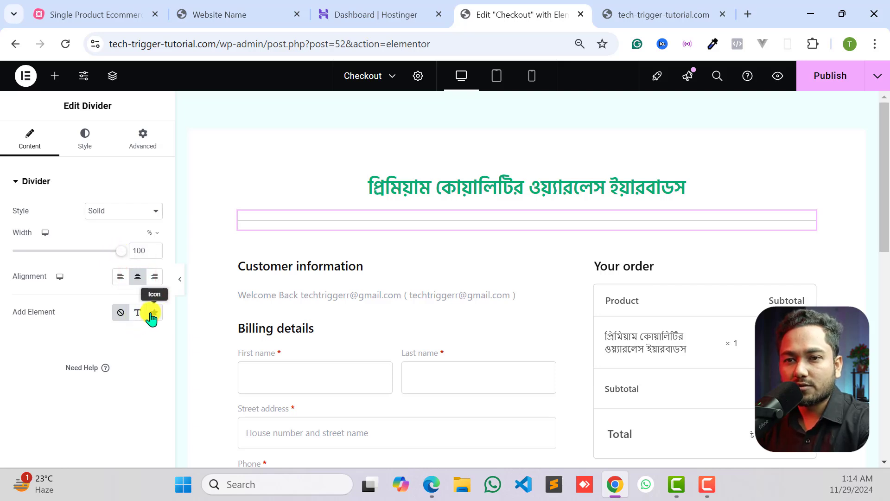
- Add an icon element to the divider and choose the shopping bag from the icon library
click(153, 313)
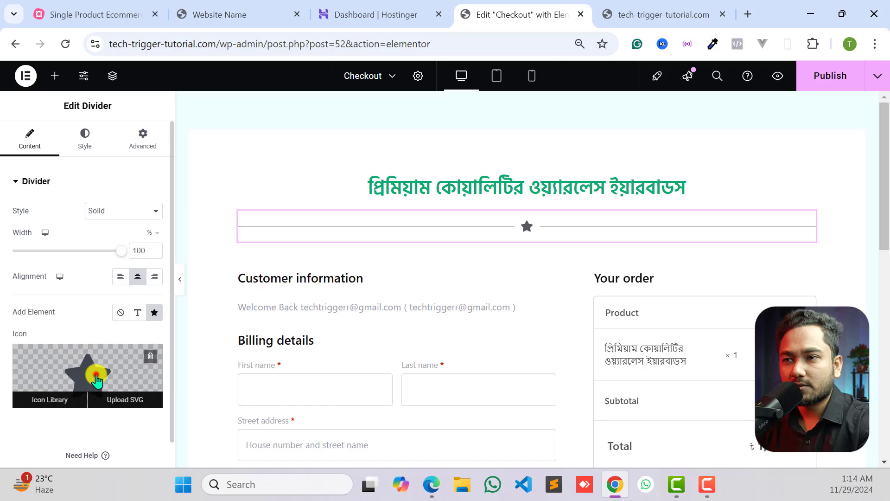
click(96, 380)
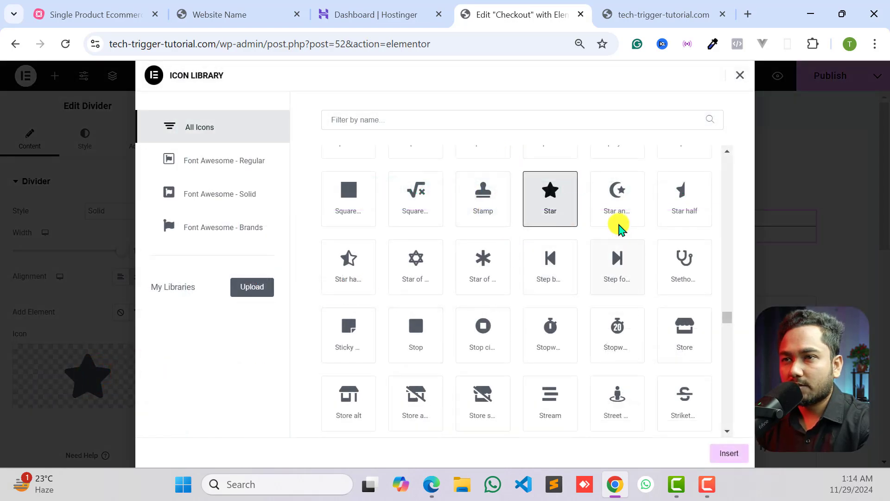
scroll(621, 227, up, 3)
click(492, 120)
text(shop)
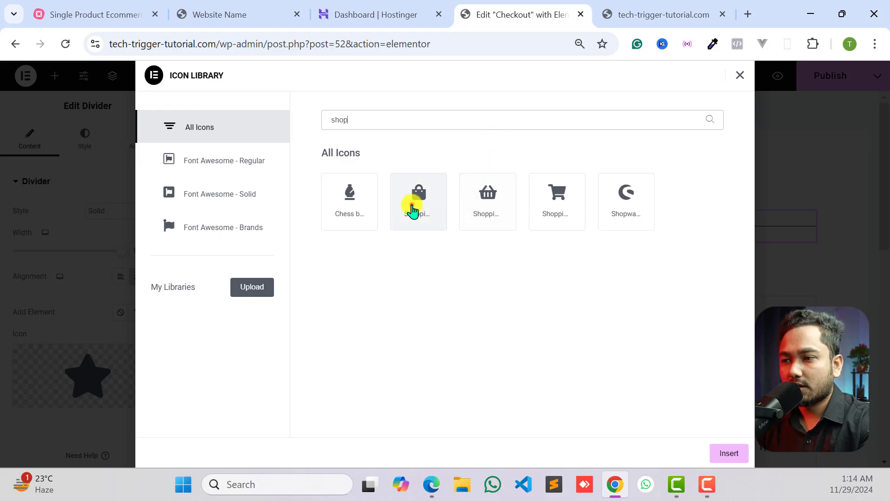
click(412, 202)
click(728, 453)
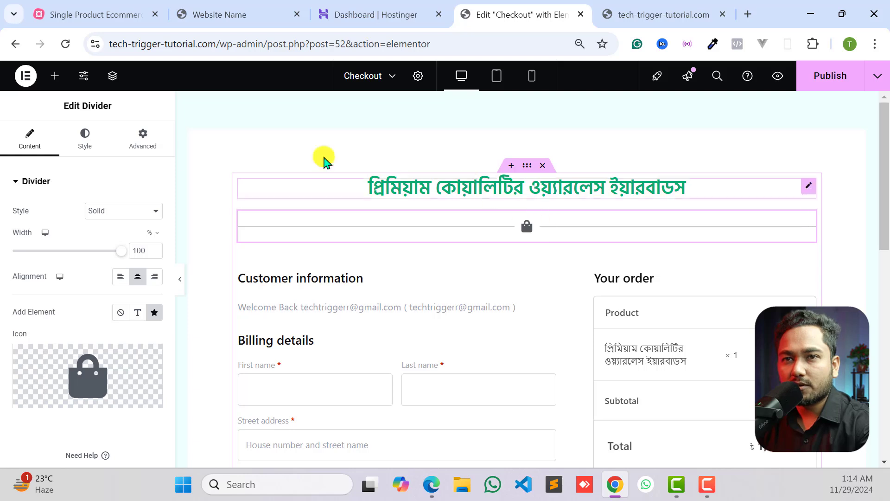
- Set the divider's line color to #F1EDED and remove its icon element
click(85, 136)
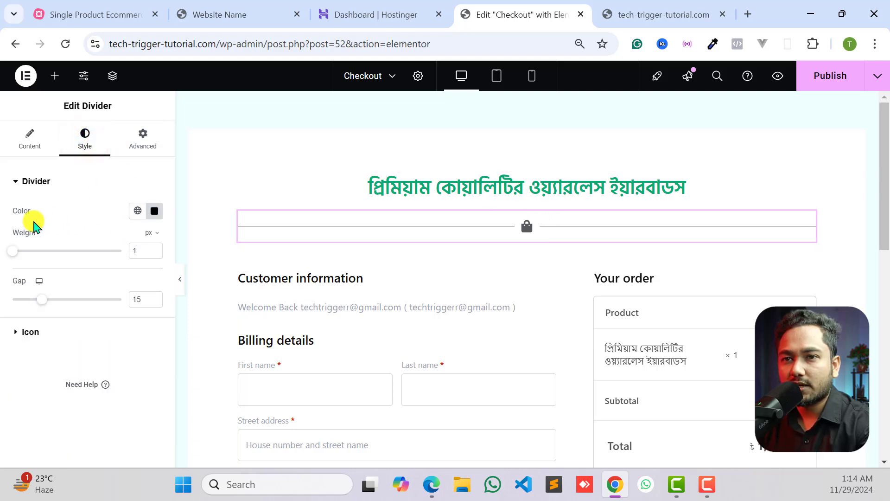
click(153, 212)
drag(109, 285, 85, 267)
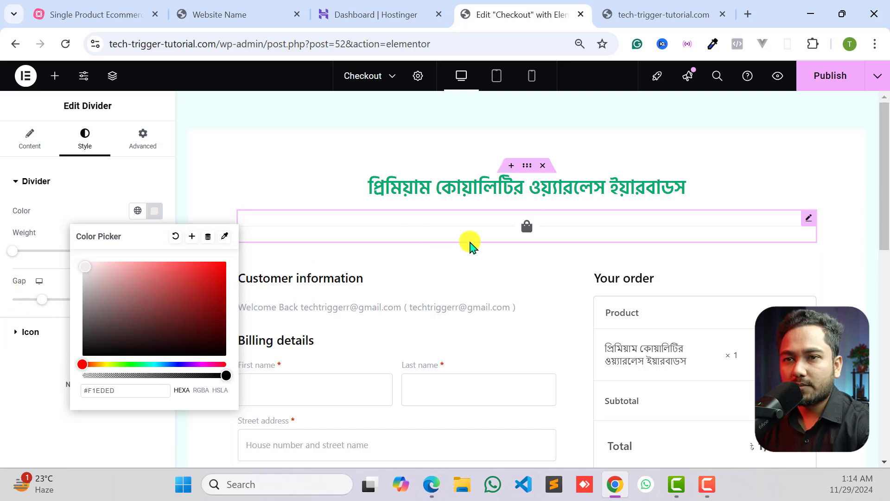
click(3, 358)
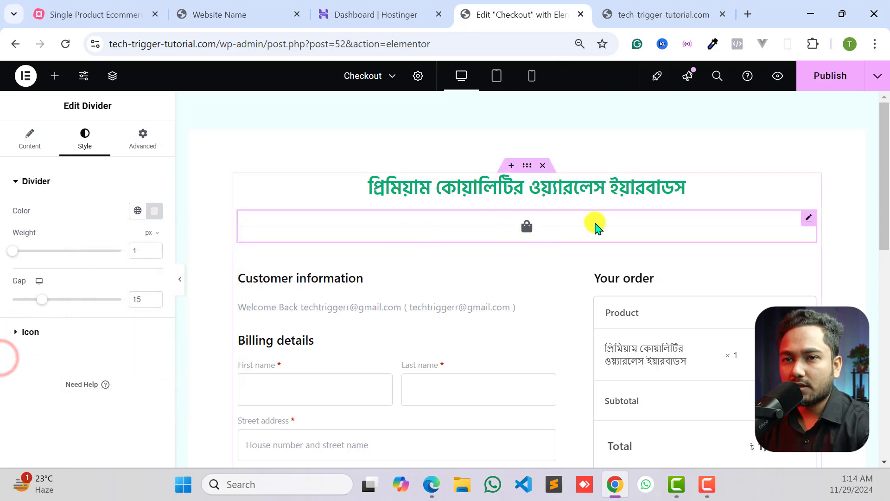
click(29, 139)
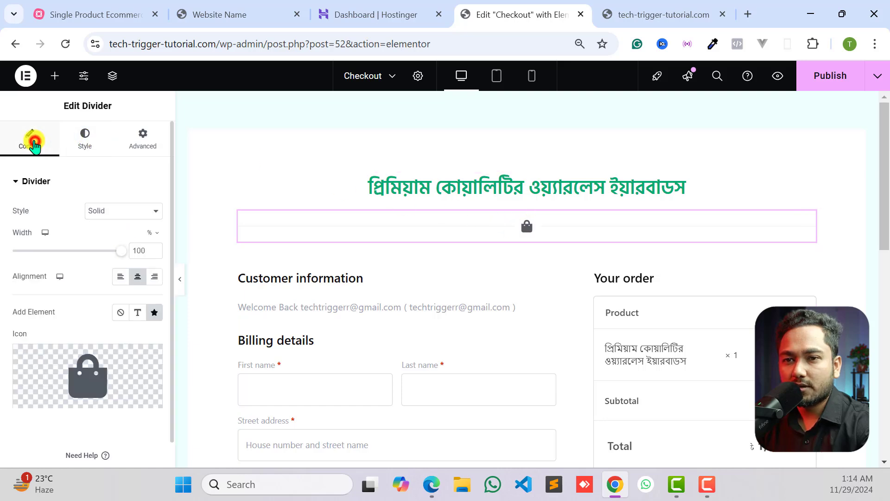
click(125, 311)
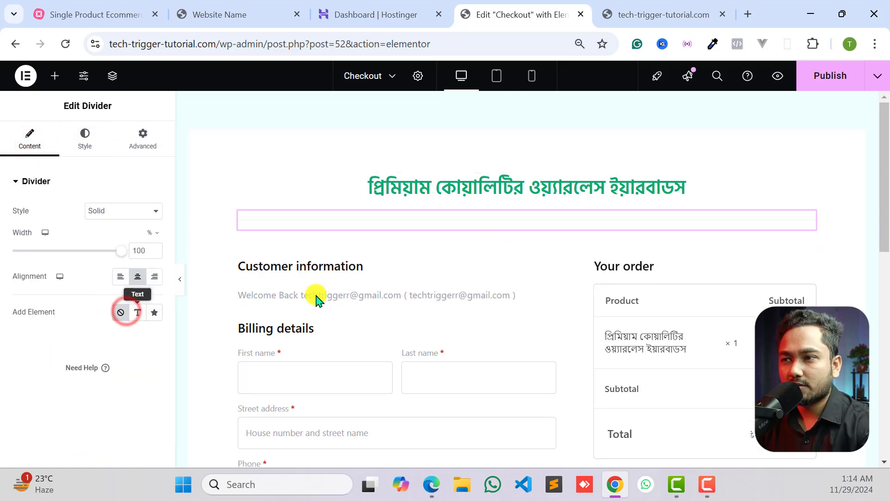
- Unlink the divider's margin values and set its top margin to -14 px
click(141, 139)
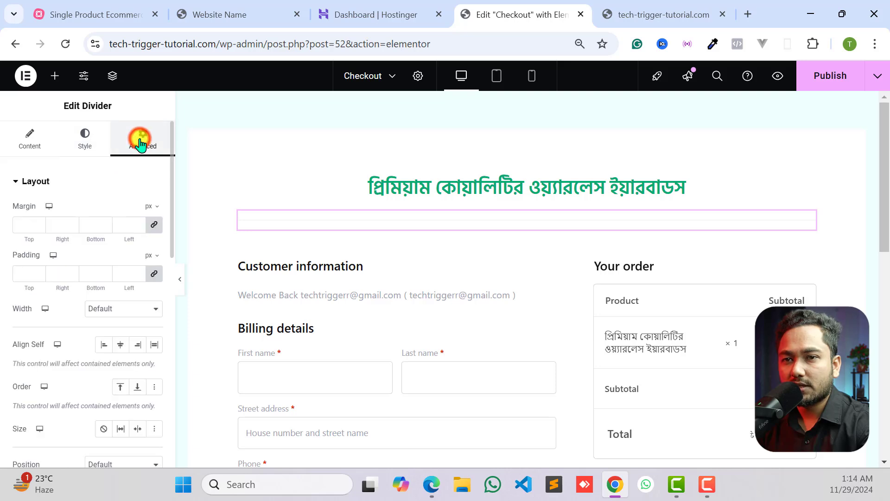
click(154, 225)
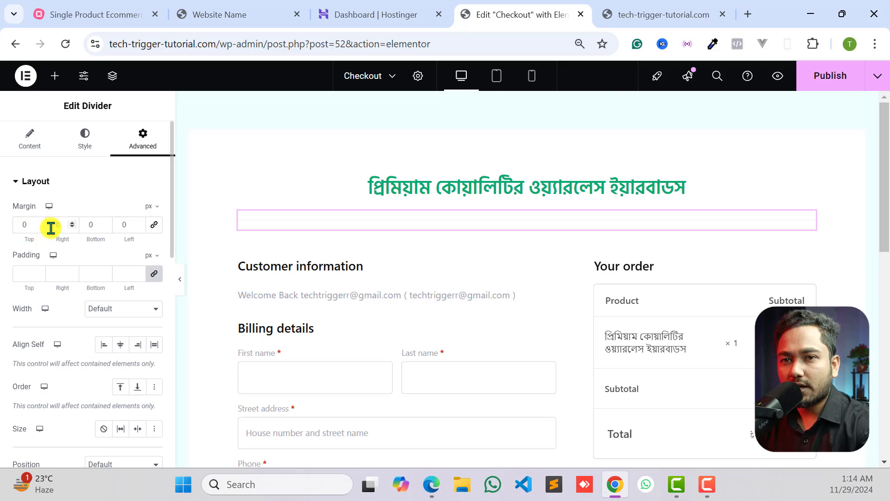
double_click(27, 225)
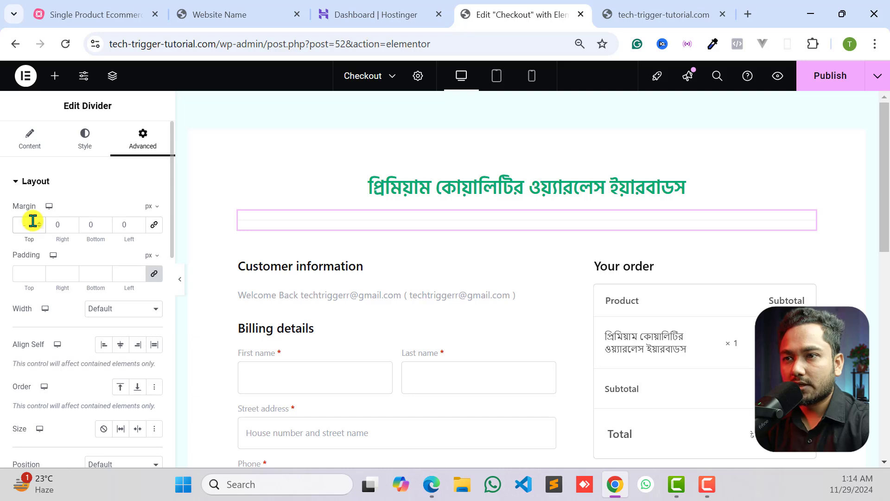
text(-14)
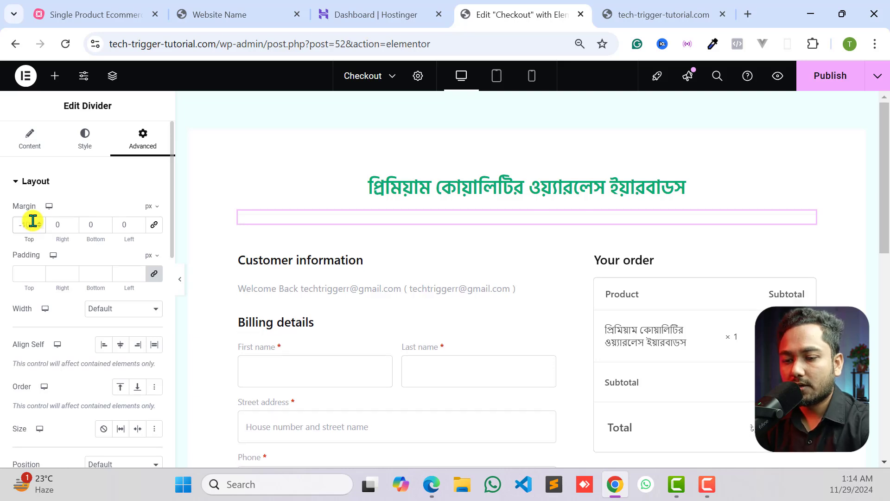
- Set the divider's top margin to -20 px and preview the page at full width before returning to editing
key(BackSpace)
text(7)
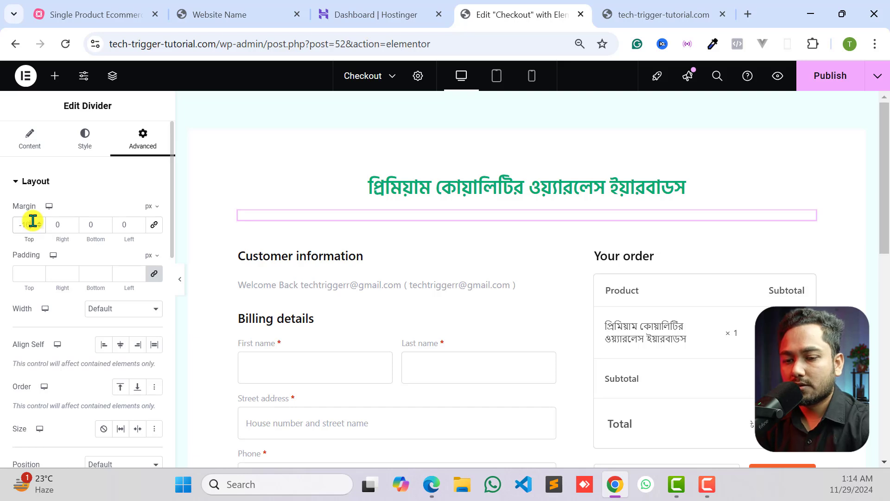
key(BackSpace)
key(BackSpace)
text(20)
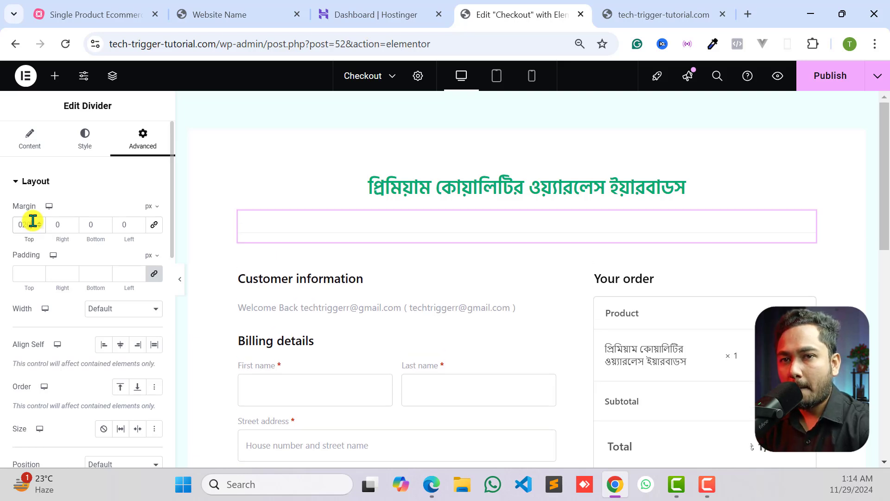
key(BackSpace)
key(BackSpace)
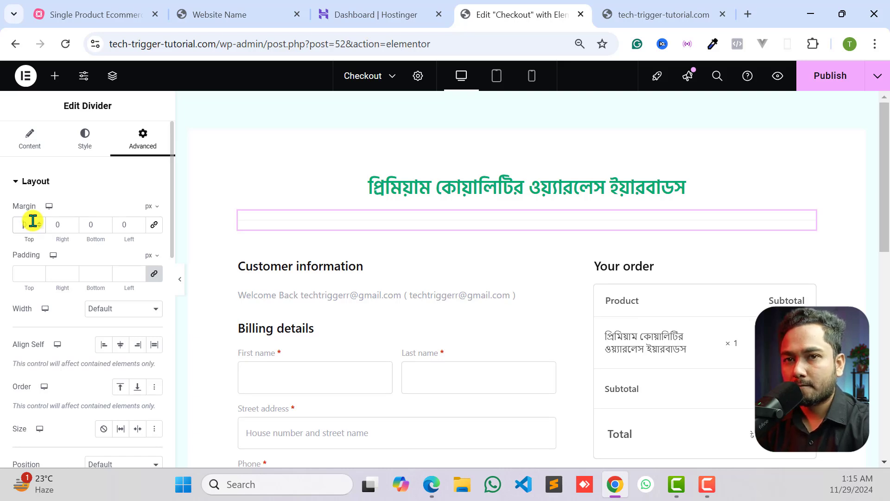
text(-)
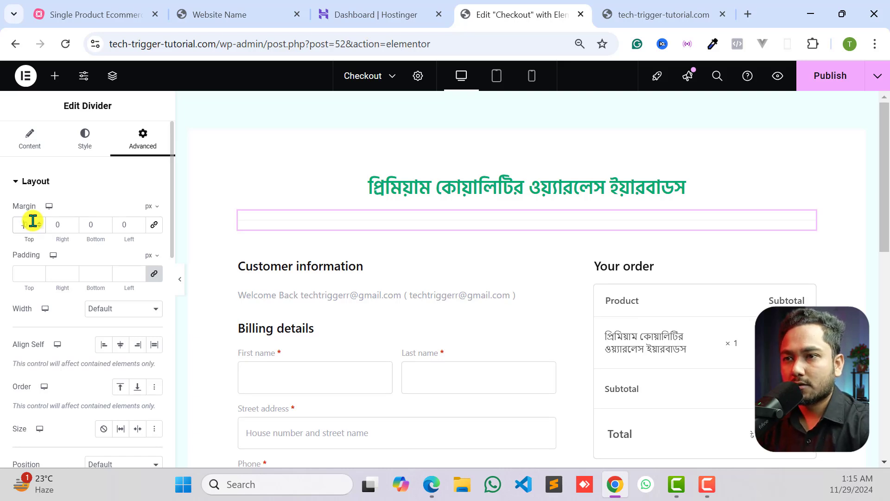
text(20)
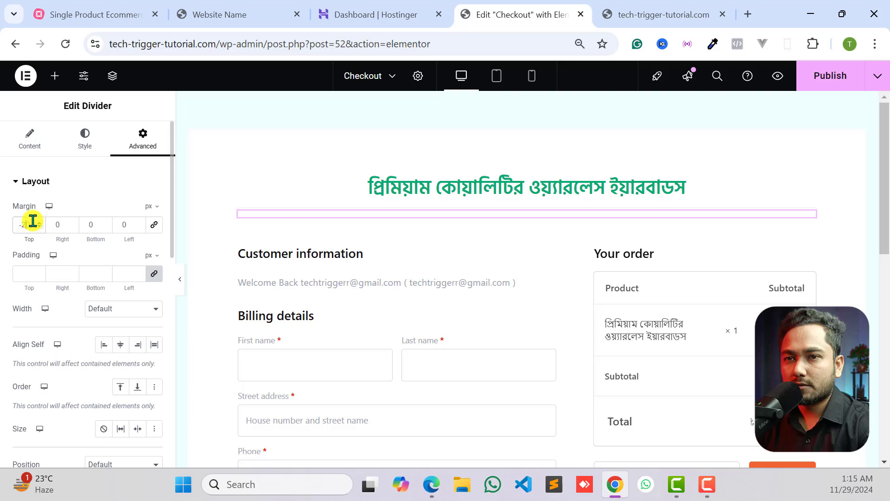
click(181, 281)
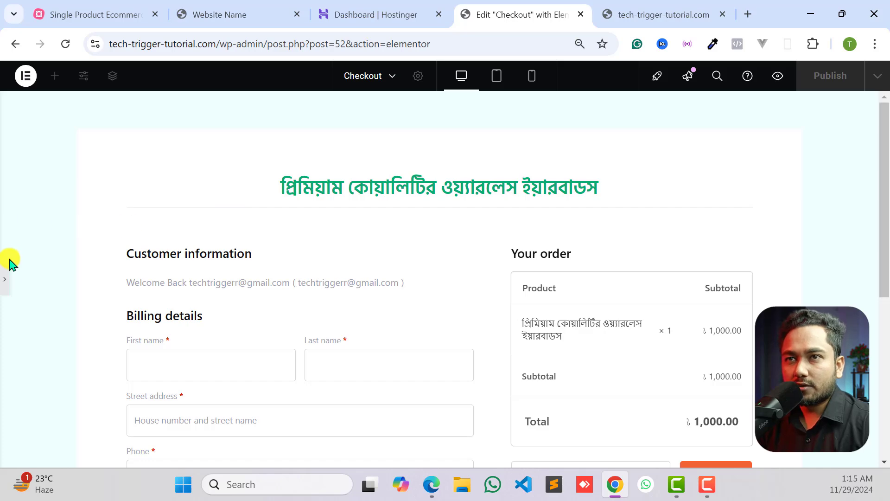
click(5, 279)
- Copy the subheading line beneath the main title of the reference landing page and return to the Checkout page editor
click(255, 10)
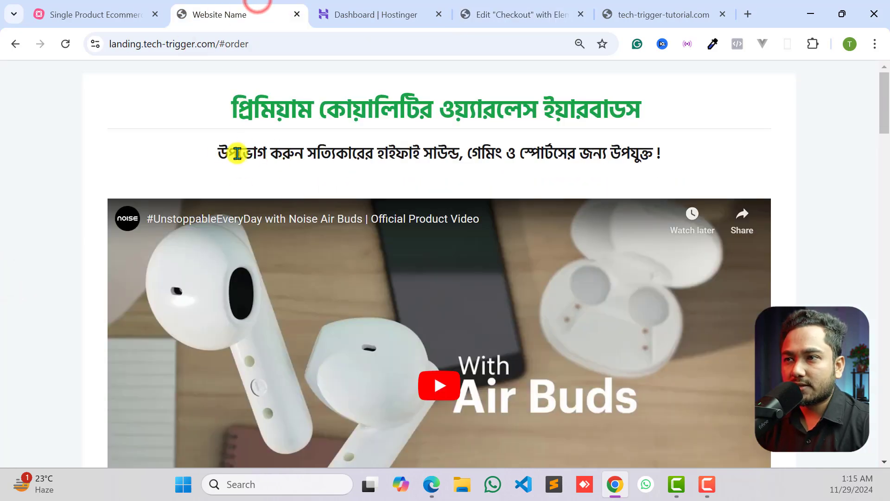
drag(218, 152, 709, 155)
right_click(534, 152)
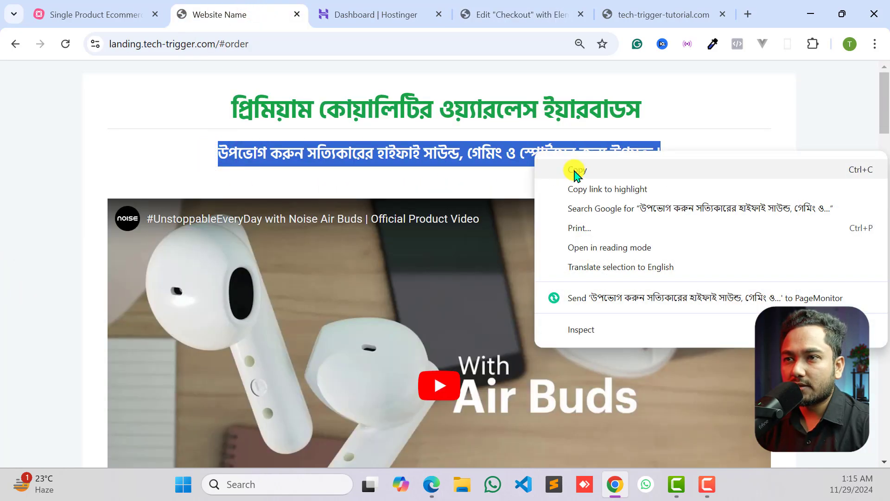
click(575, 171)
click(389, 10)
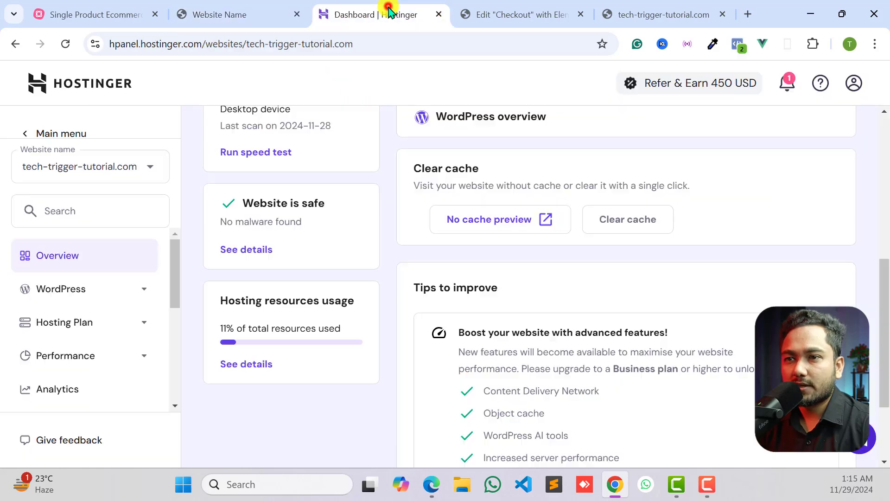
click(501, 10)
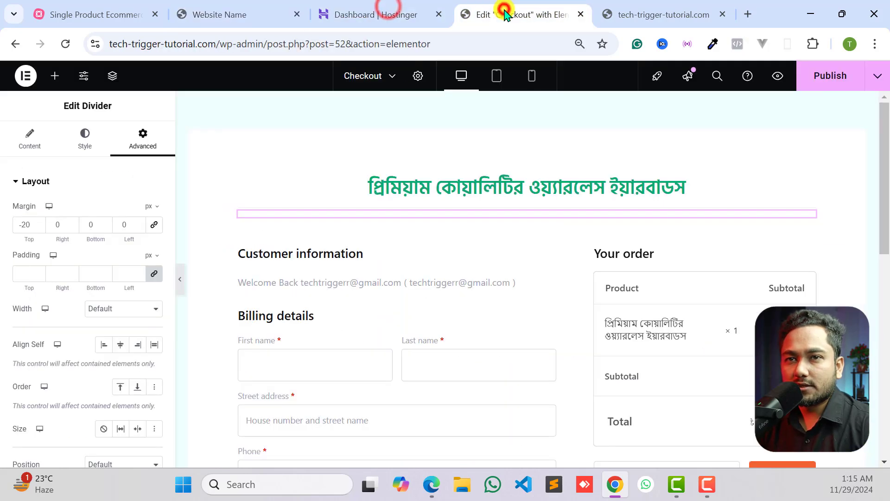
- Add a Heading widget directly below the divider, above the checkout form
click(55, 76)
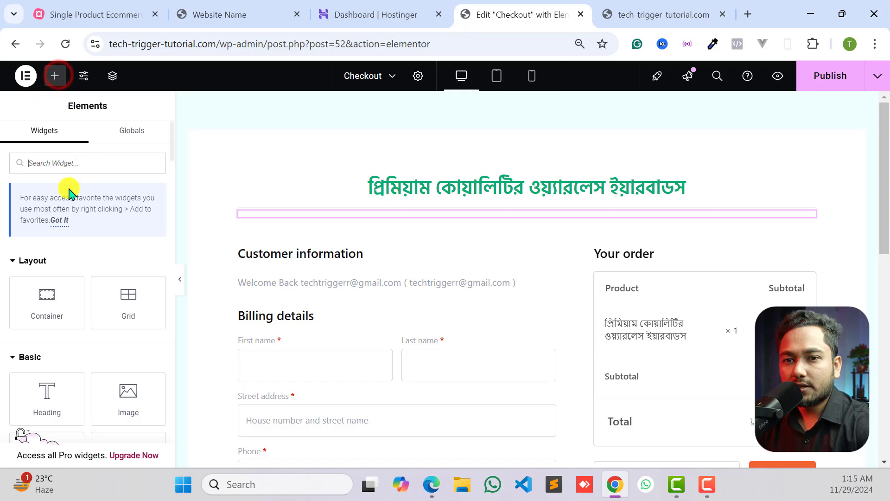
drag(40, 394, 415, 227)
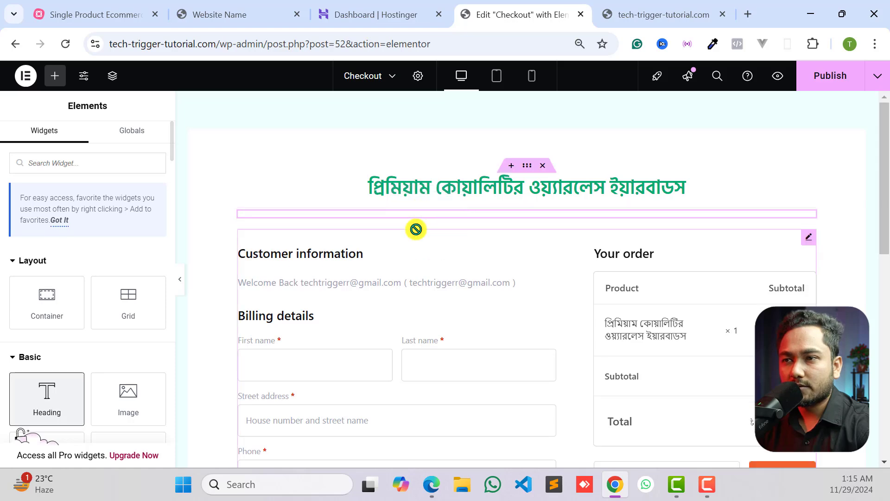
scroll(491, 246, down, 10)
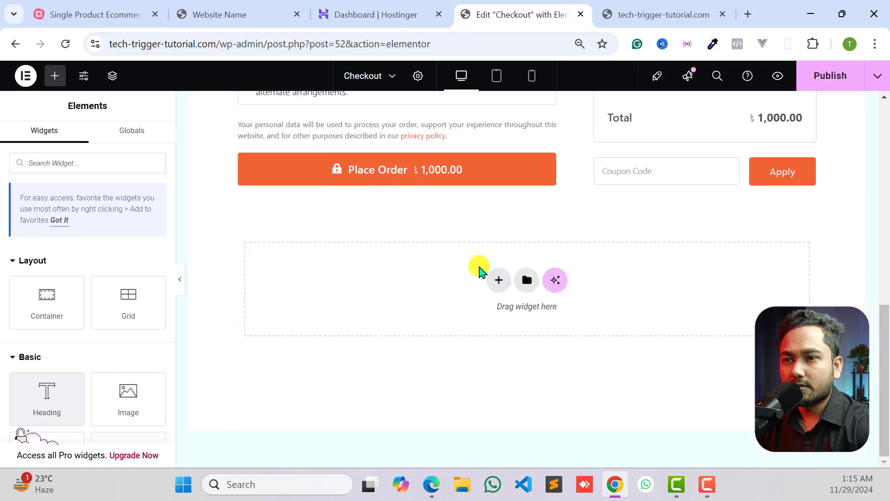
scroll(479, 266, up, 10)
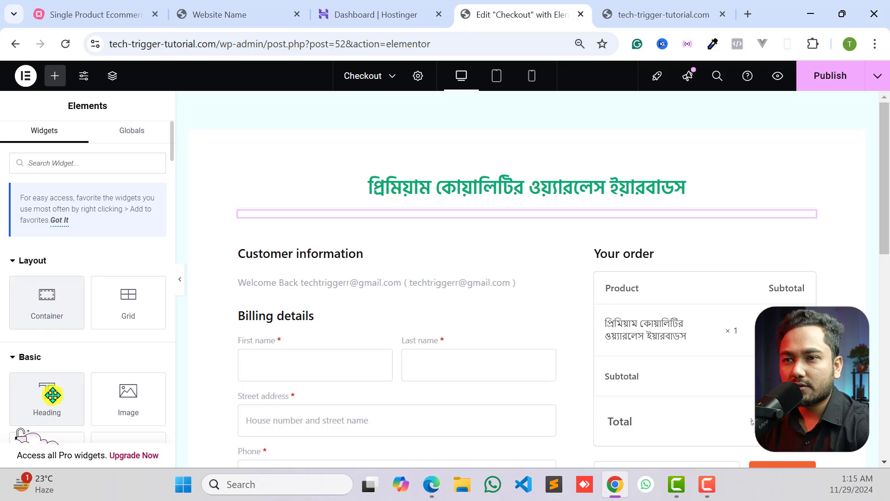
drag(47, 393, 415, 219)
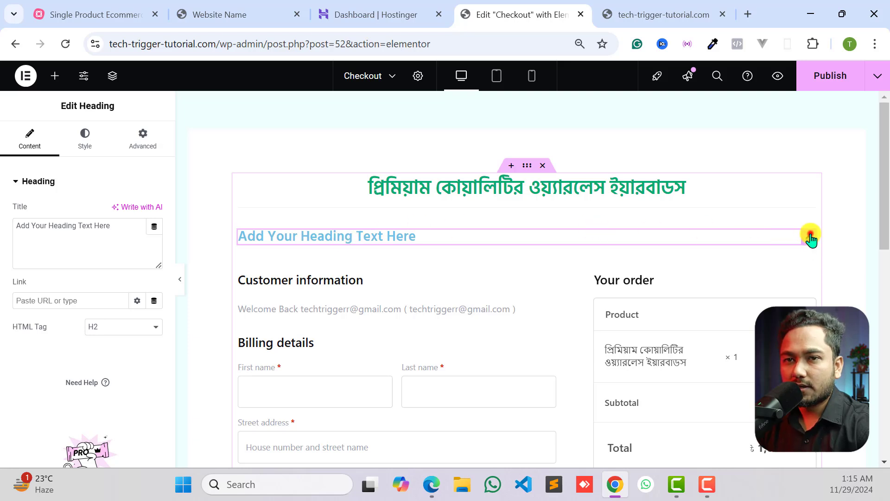
- Replace the new heading's placeholder title with the copied text "উপভোগ করুন সত্যিকারের হাইফাই সাউন্ড, গেমিং ও স্পোর্টসের জন্য উপযুক্ত !"
triple_click(60, 232)
right_click(59, 238)
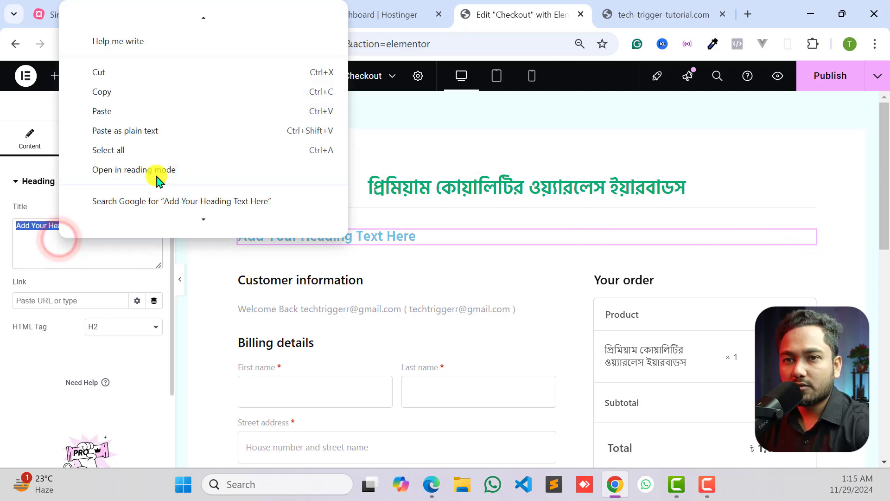
click(147, 112)
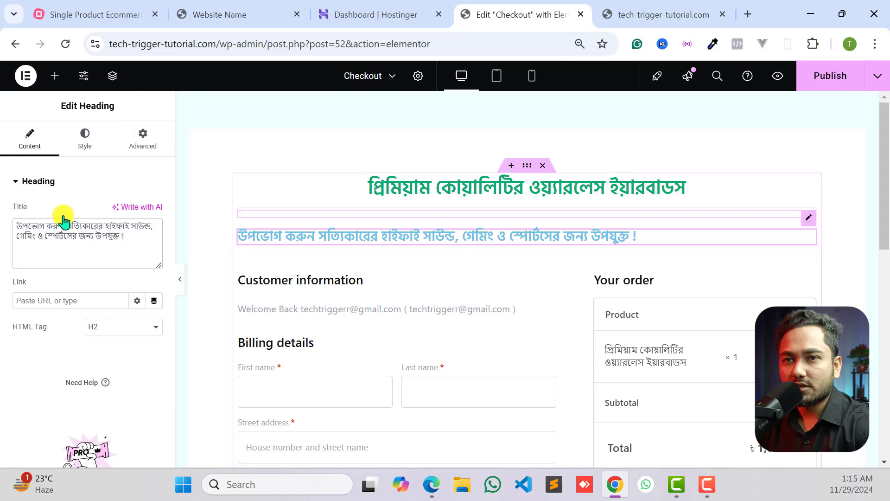
- Center the new subheading, set its text color to near-black #070707 and check its typography settings
click(82, 139)
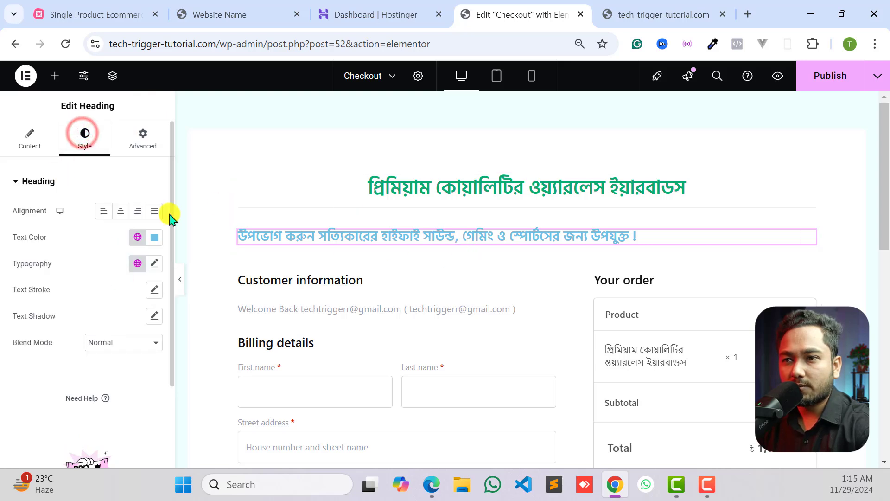
click(120, 211)
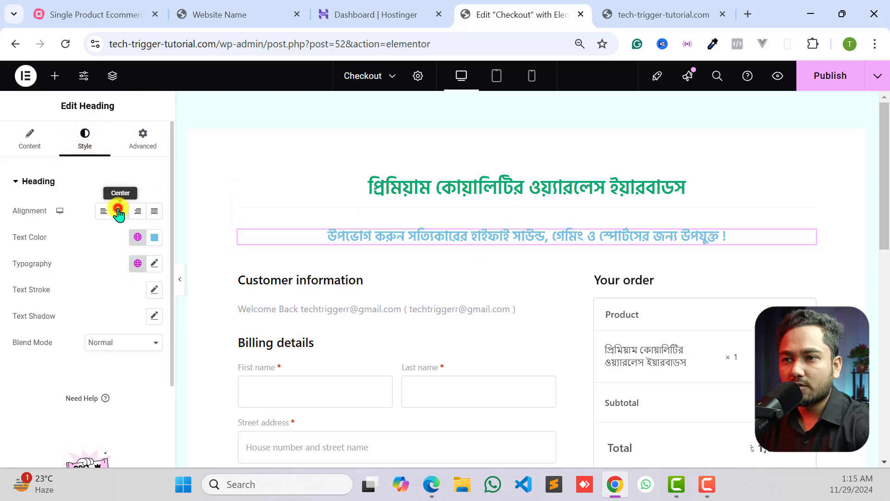
click(153, 238)
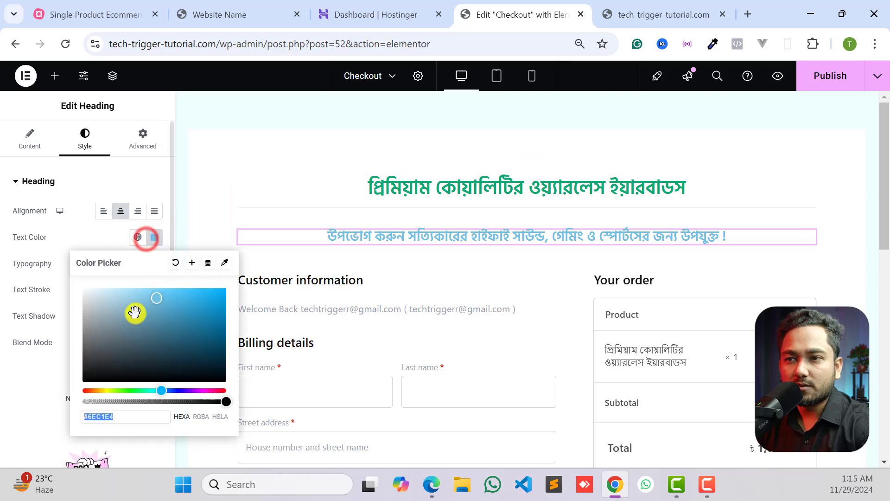
drag(135, 312, 79, 379)
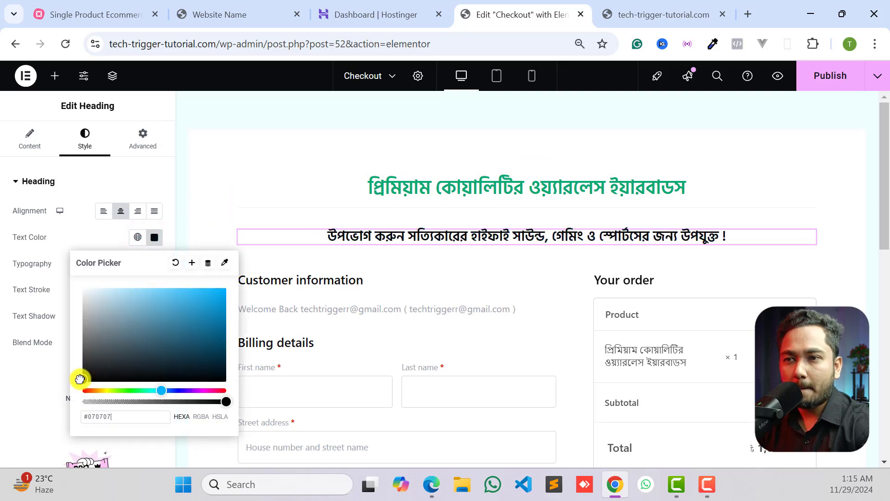
click(43, 373)
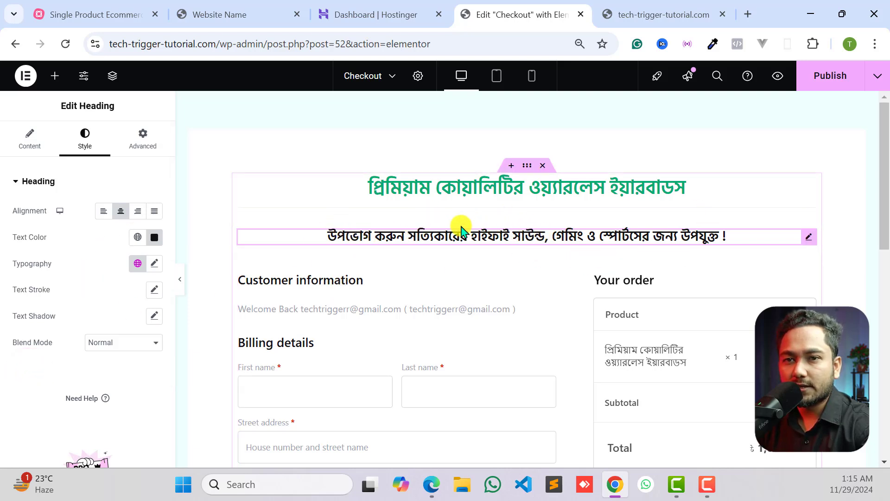
click(155, 265)
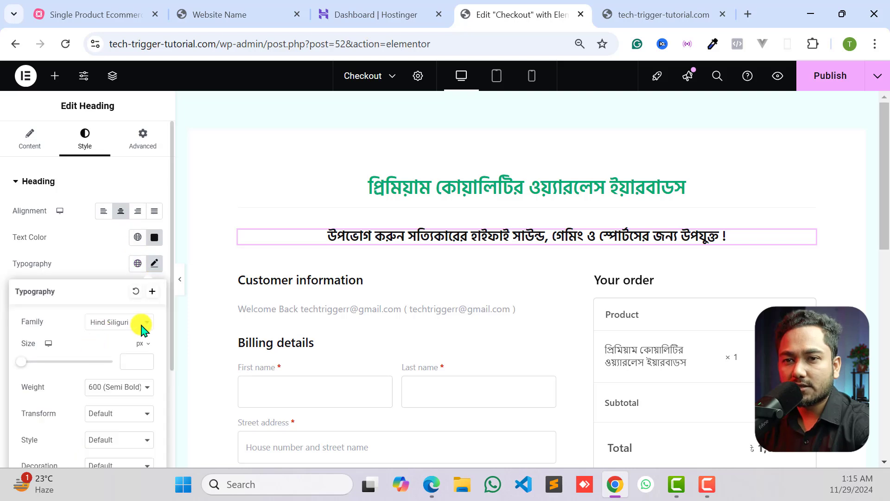
click(150, 263)
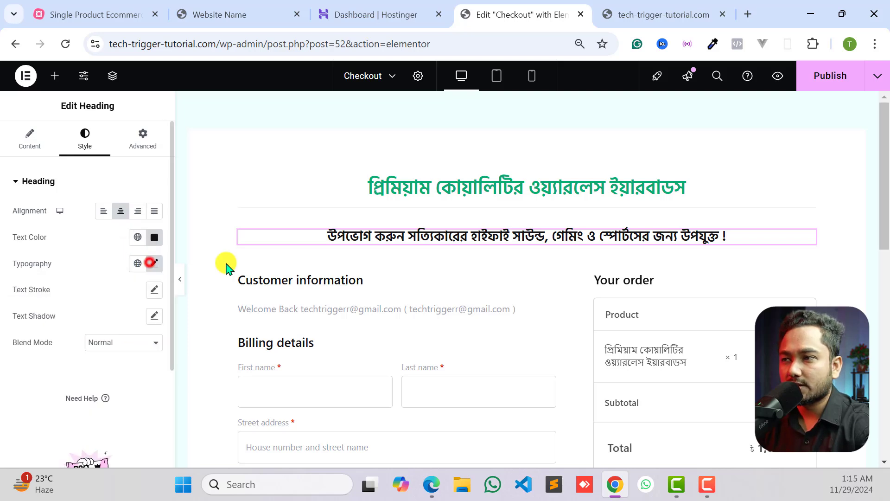
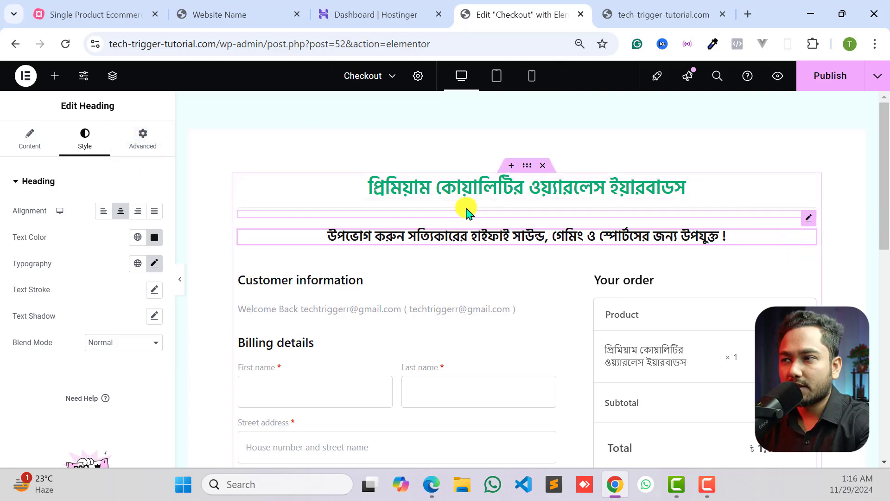
- Reduce the gap of the divider between the green title and the subheading to 7
click(807, 215)
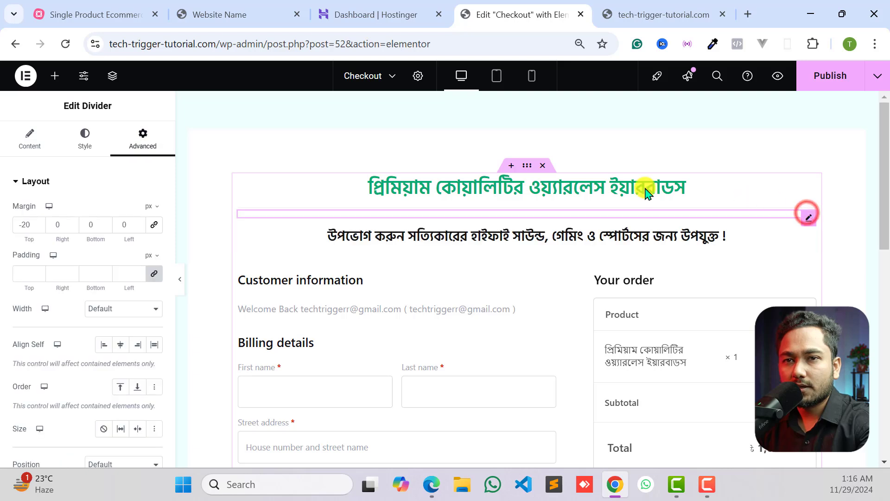
click(73, 144)
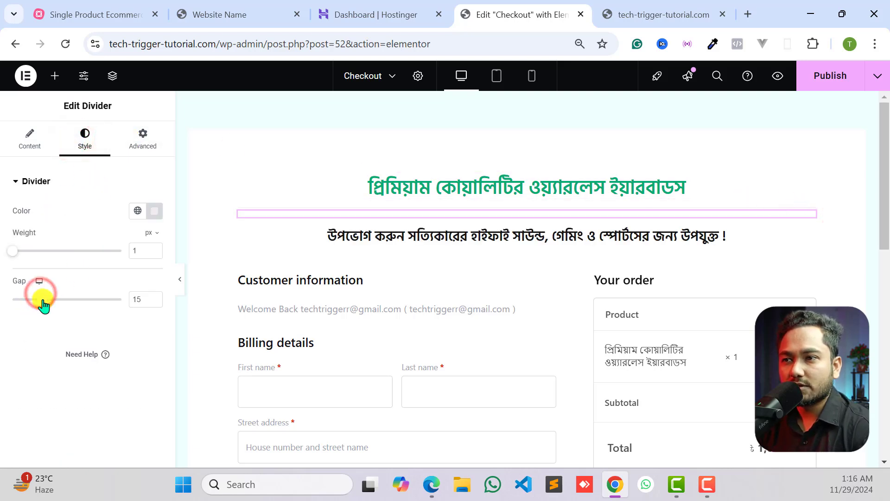
drag(42, 301, 28, 306)
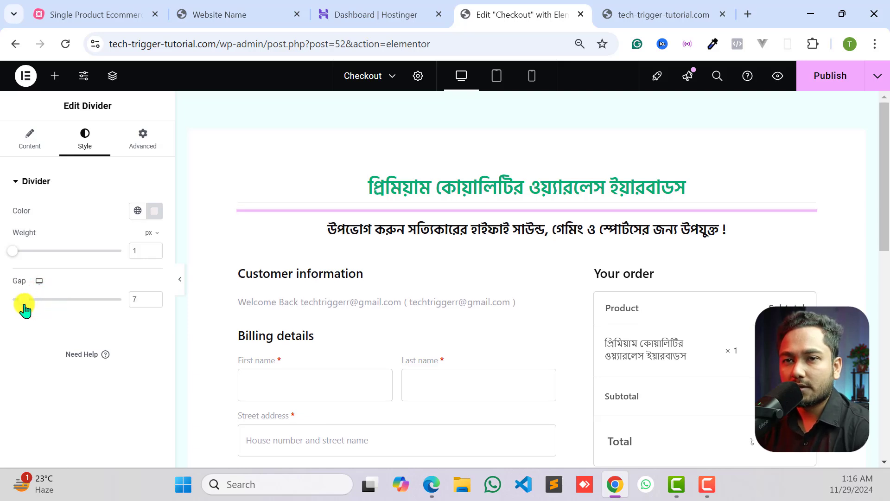
- Set the divider's top margin to -15 px
click(139, 142)
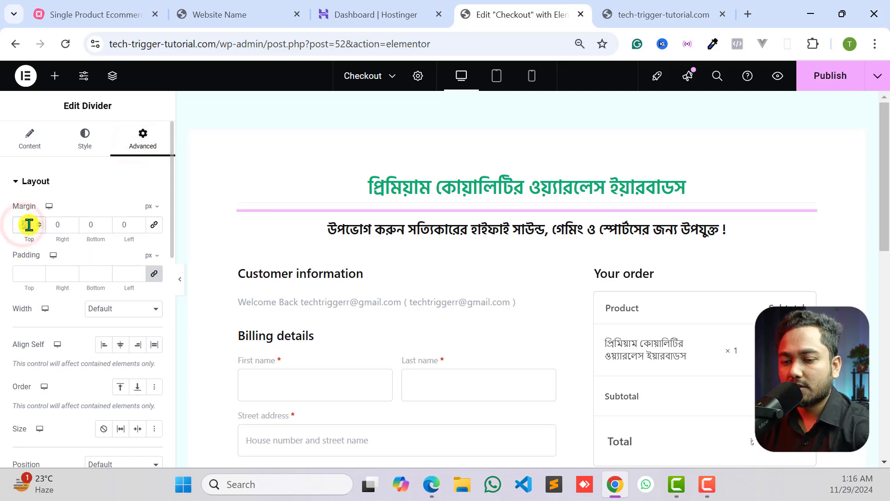
text(15)
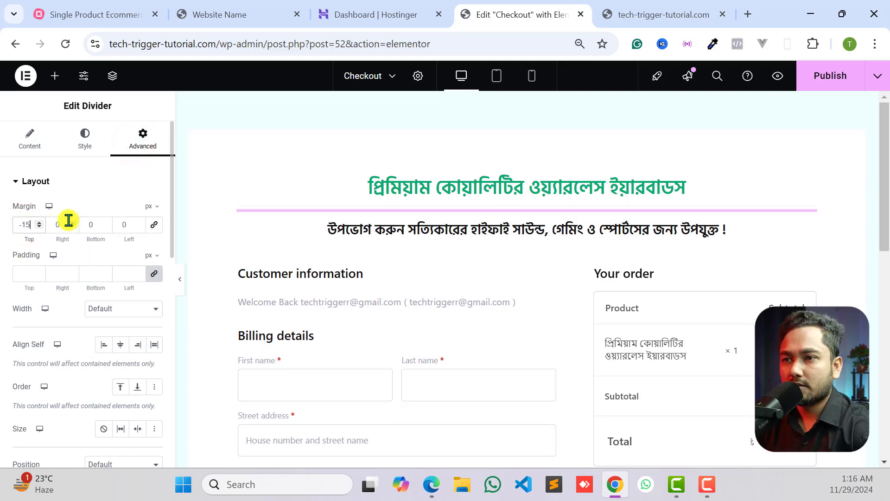
- Compare the checkout page's header section with the reference earbuds landing page and the live checkout page
click(179, 280)
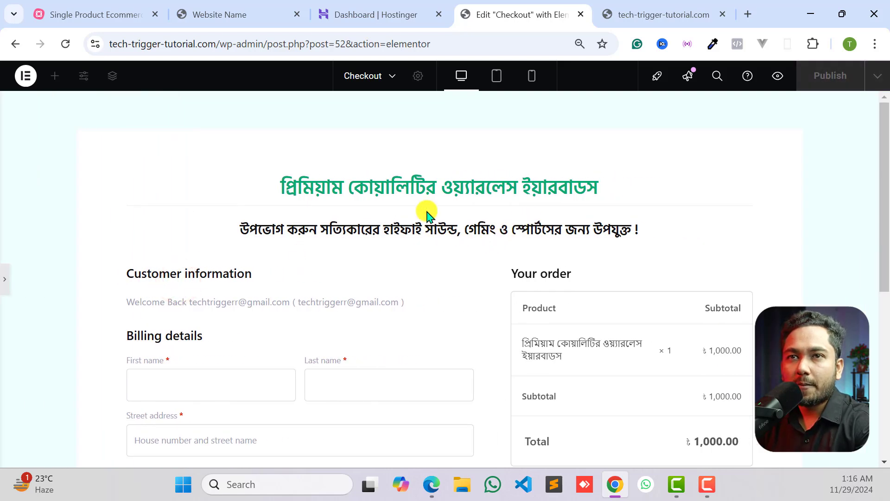
click(218, 14)
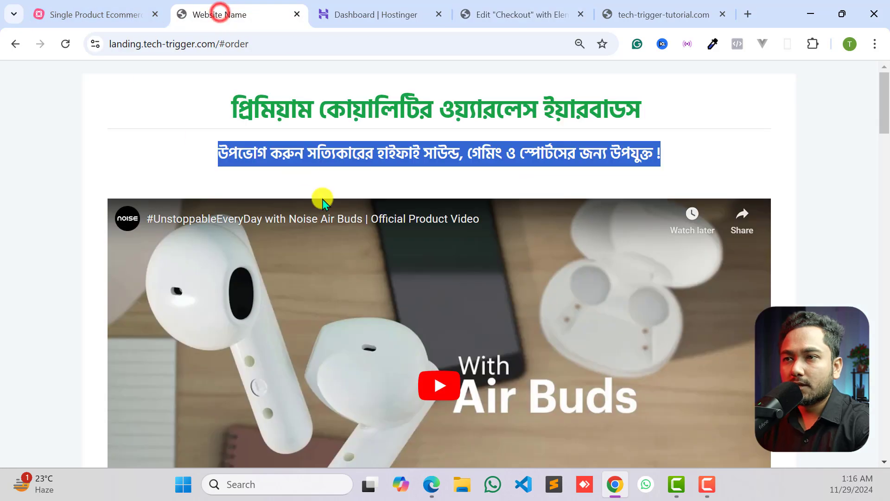
click(333, 142)
scroll(368, 162, down, 5)
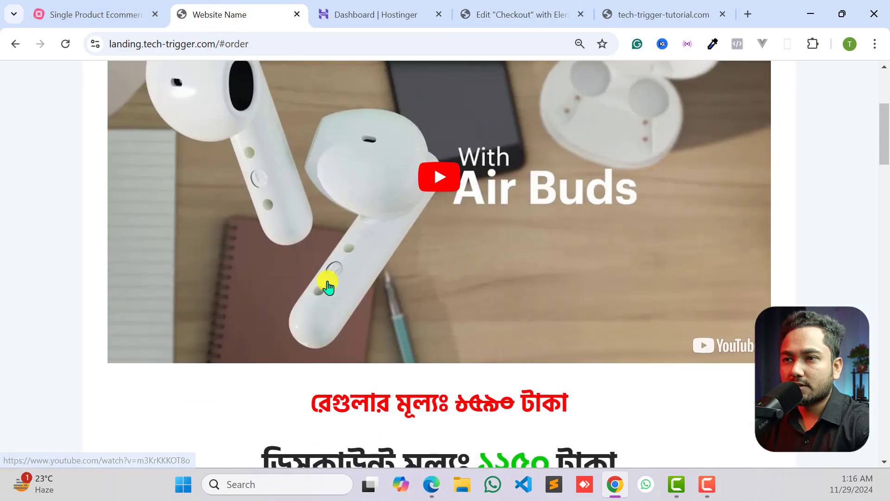
scroll(319, 226, up, 3)
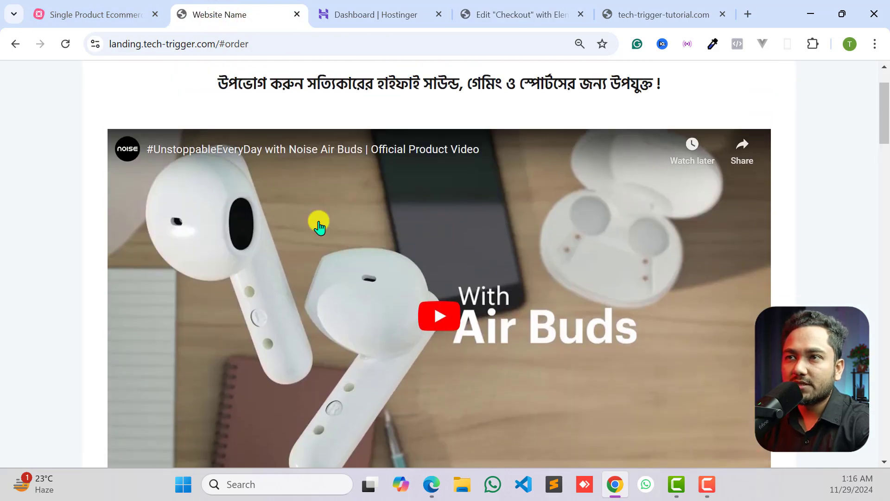
click(467, 11)
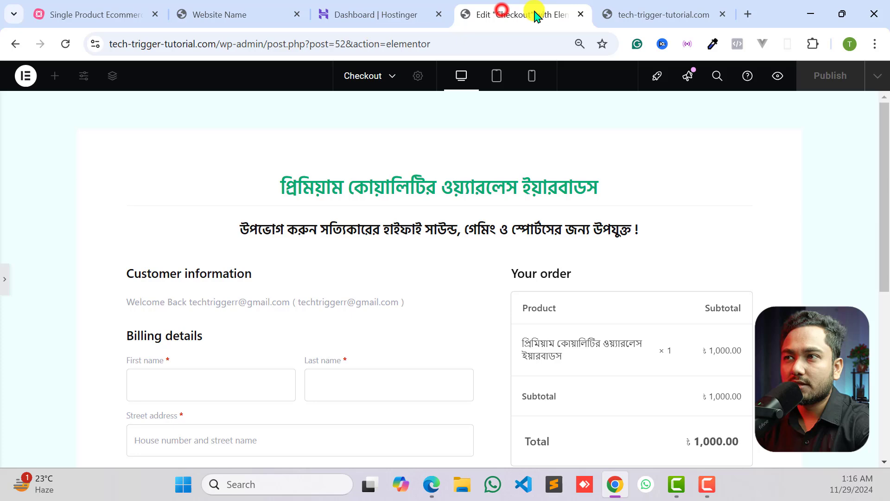
click(205, 13)
click(638, 9)
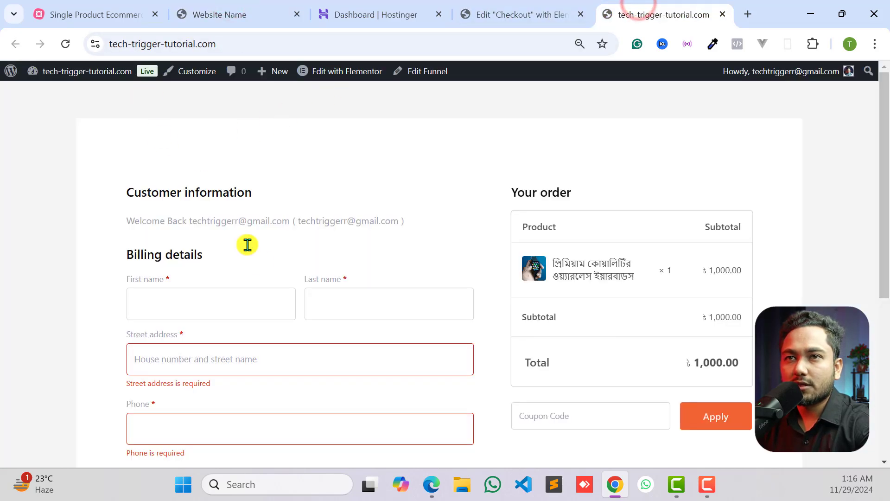
click(194, 14)
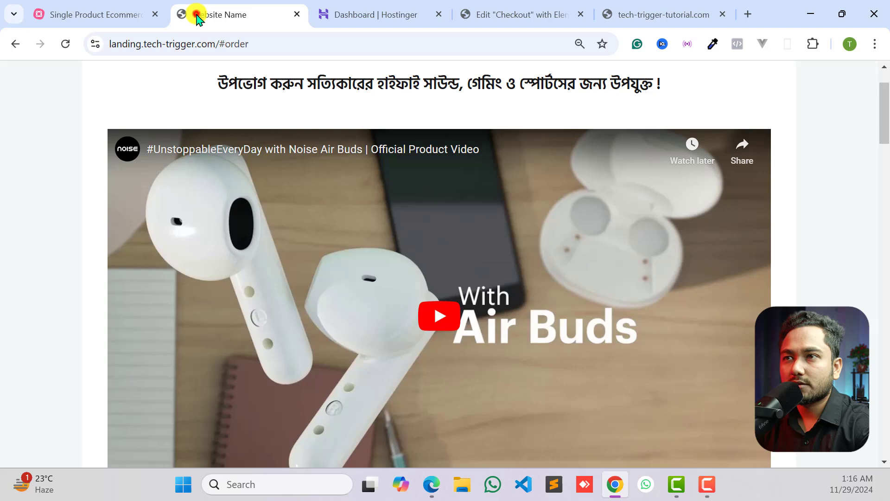
click(377, 16)
click(514, 11)
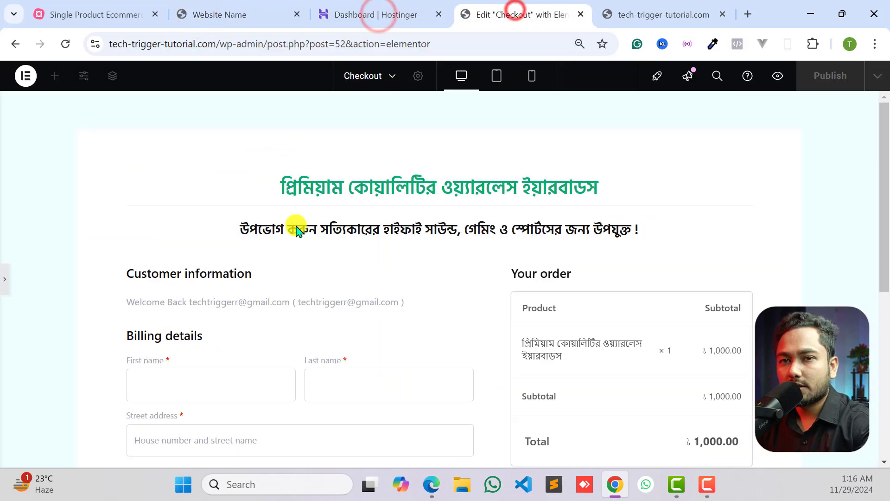
- Add an Image widget between the subheading and the checkout form
click(5, 290)
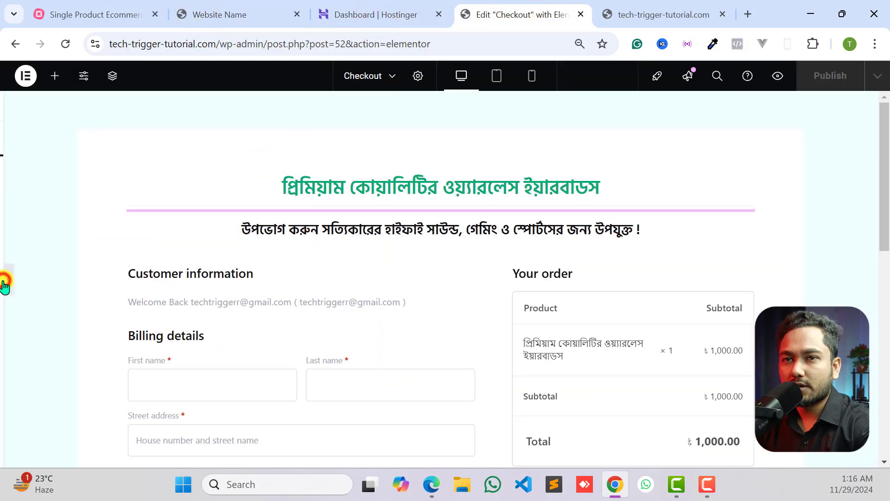
click(54, 76)
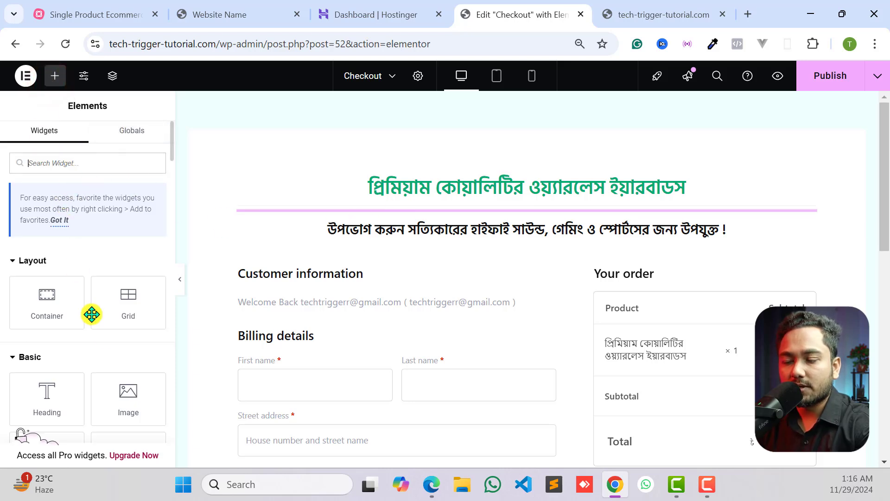
text(image)
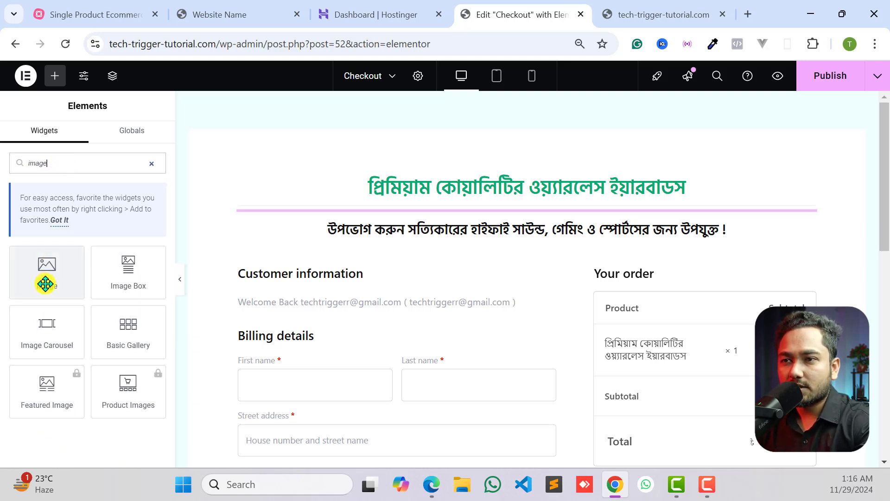
drag(45, 284, 433, 269)
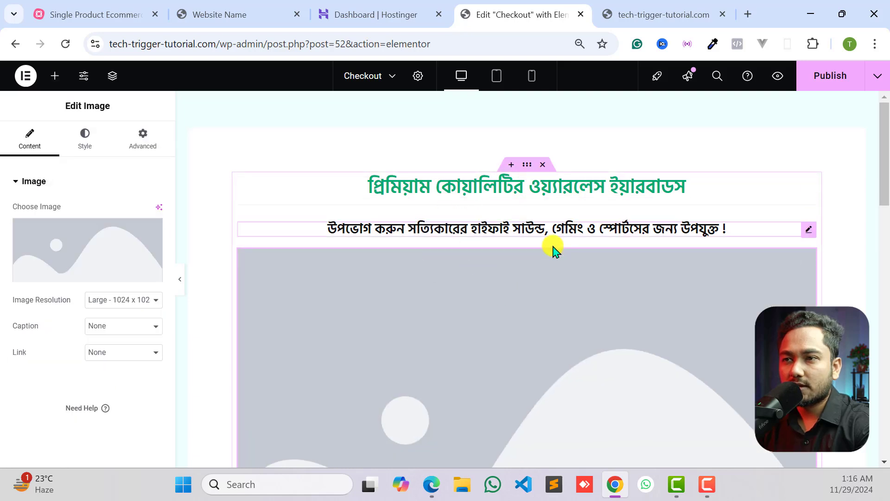
- Upload the wimg4 picture to the media library and insert it into the new image widget
scroll(603, 254, down, 5)
scroll(602, 254, up, 3)
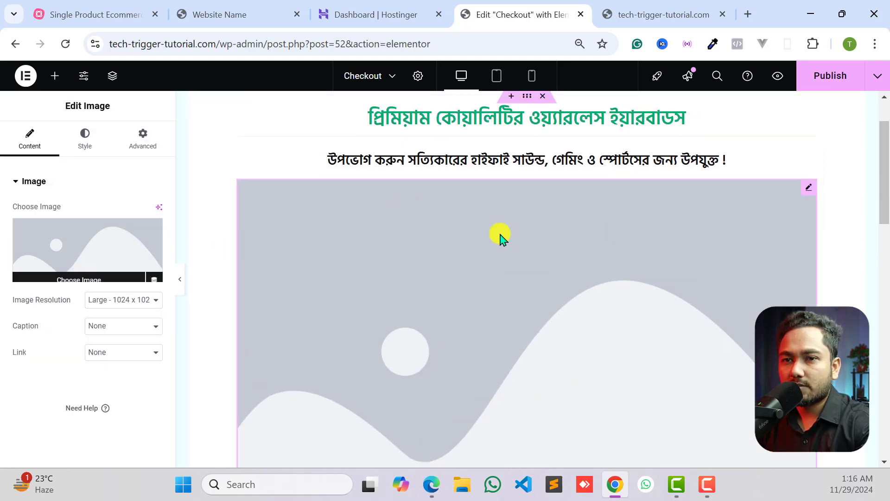
scroll(526, 206, down, 3)
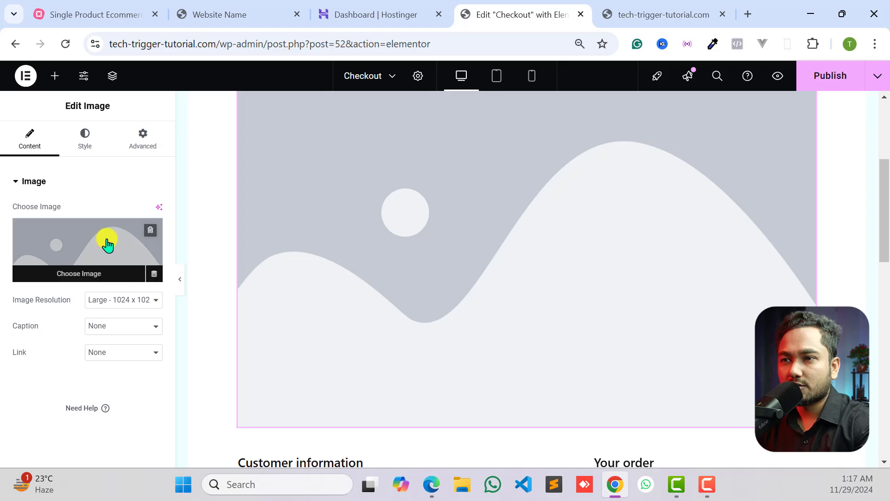
scroll(555, 212, up, 3)
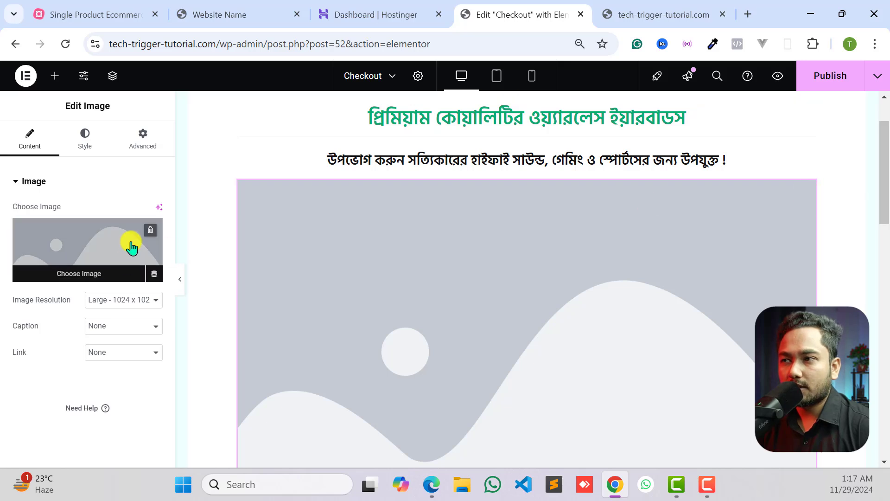
click(69, 255)
click(477, 218)
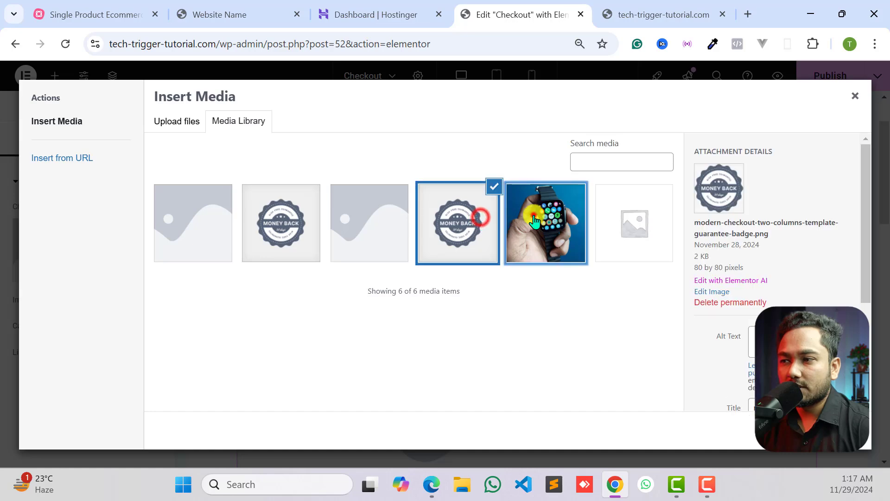
click(533, 214)
click(139, 116)
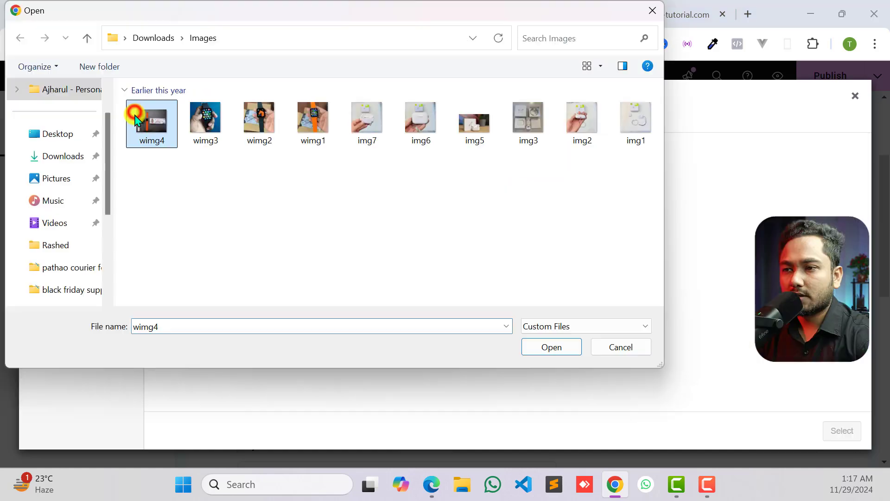
click(543, 347)
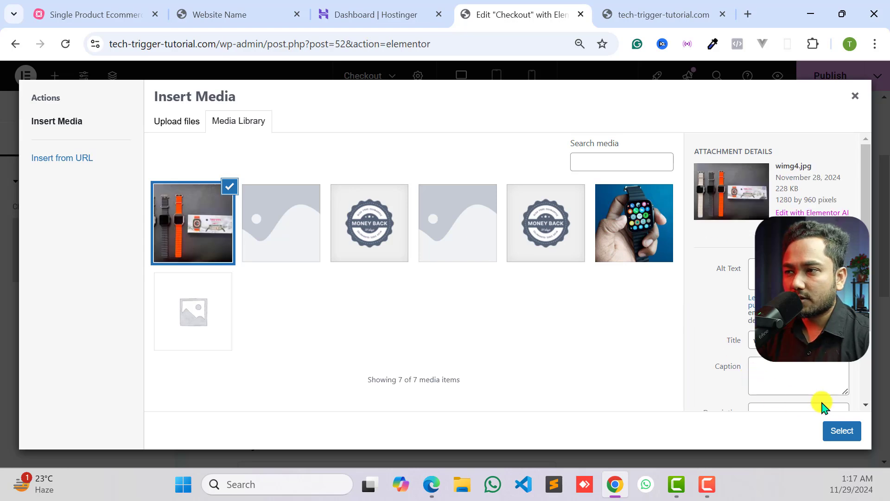
click(841, 432)
- Set the resolution of the inserted watch image to Full
scroll(528, 315, down, 5)
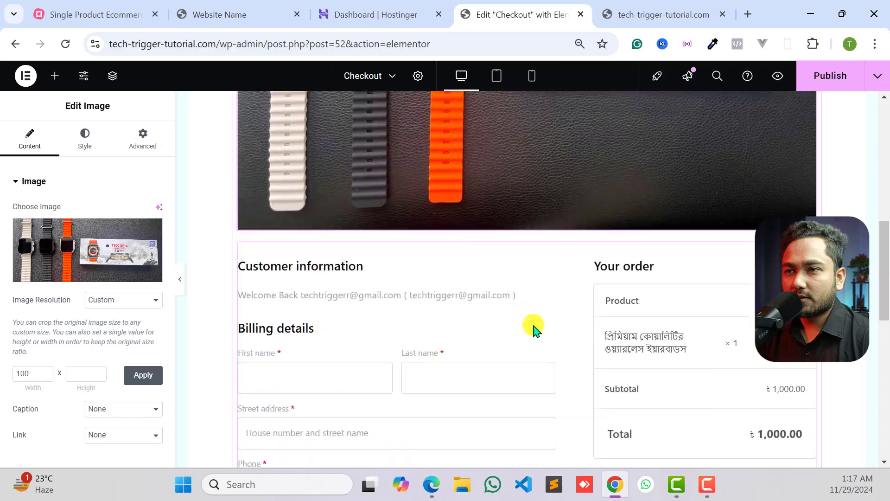
scroll(533, 329, up, 5)
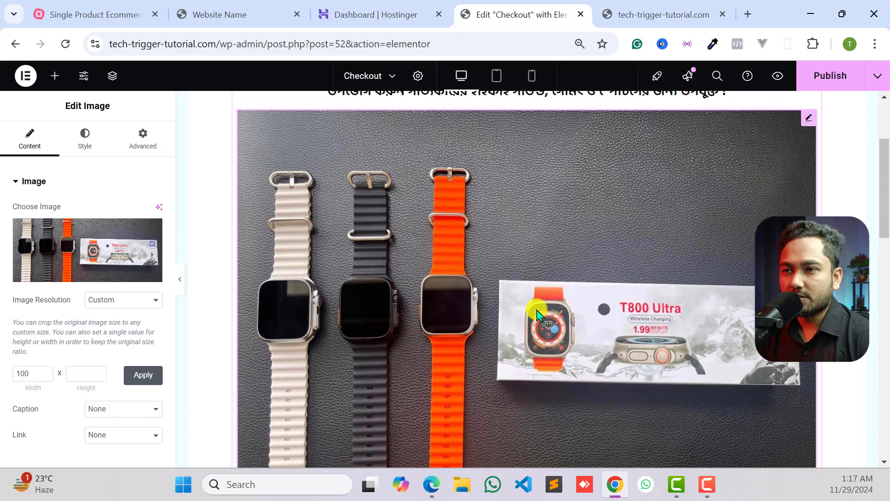
scroll(538, 313, down, 2)
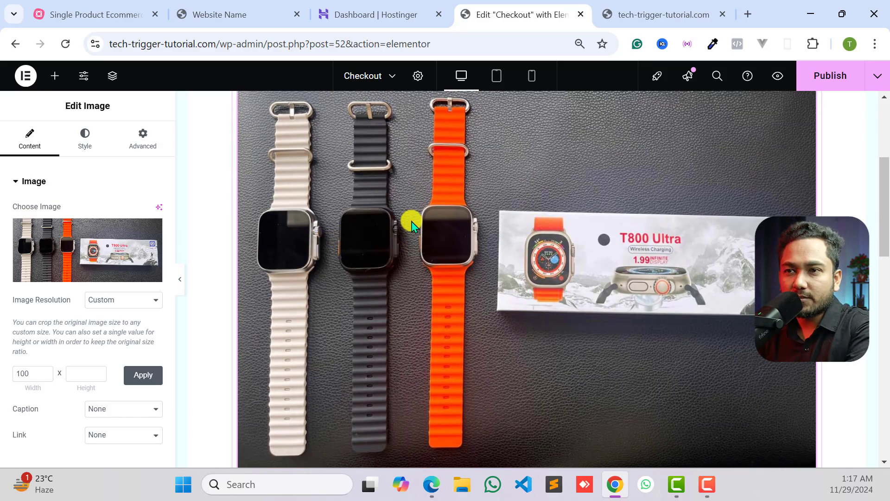
scroll(288, 193, up, 3)
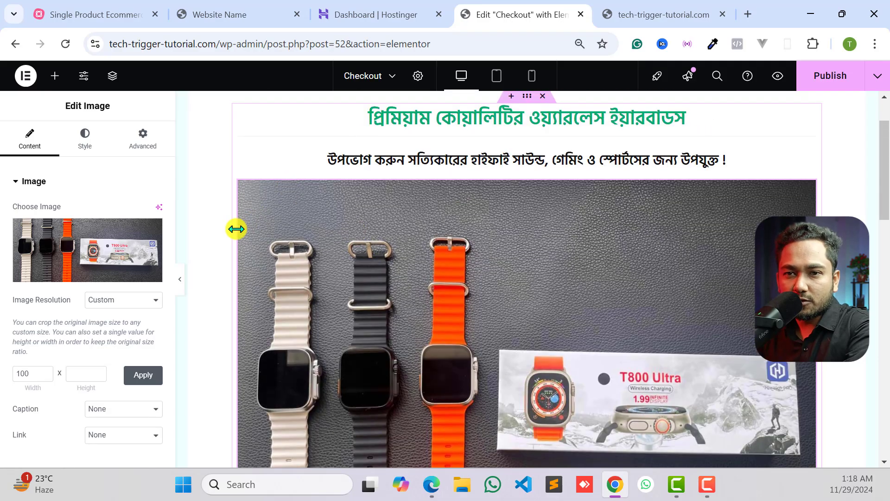
scroll(551, 285, down, 3)
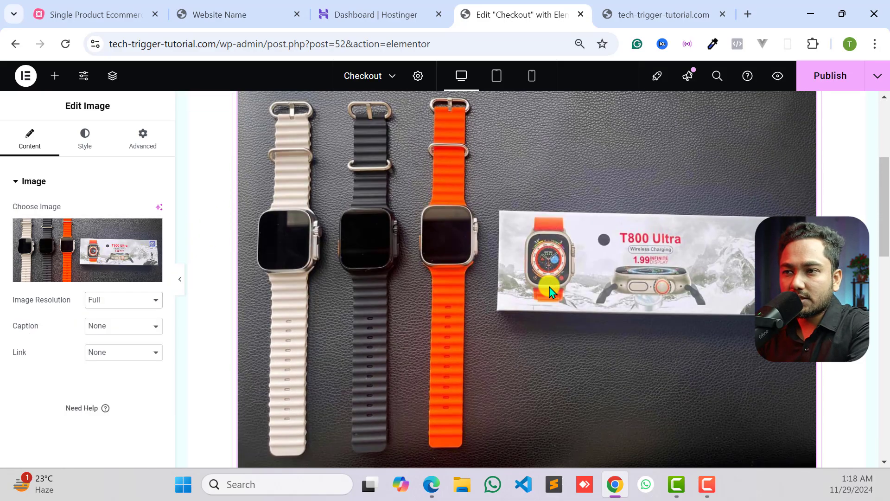
- Remove the watch picture from the image widget above the checkout form
scroll(547, 292, down, 7)
scroll(541, 295, up, 12)
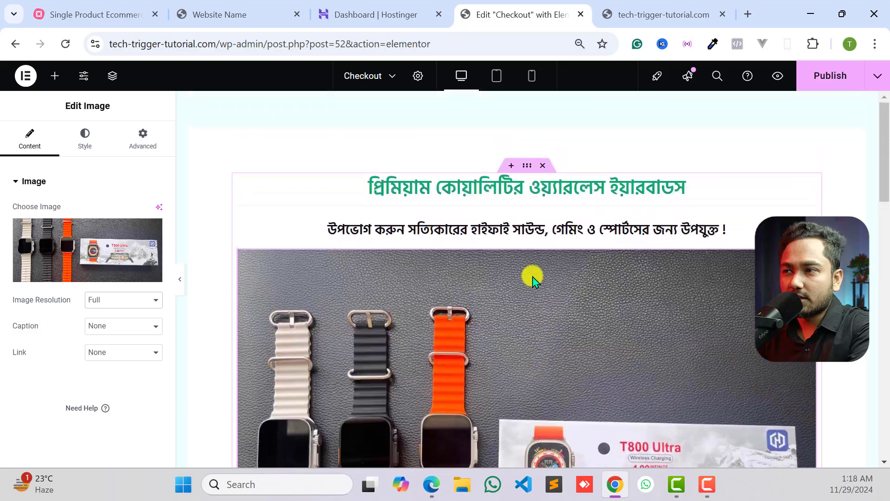
scroll(556, 258, down, 6)
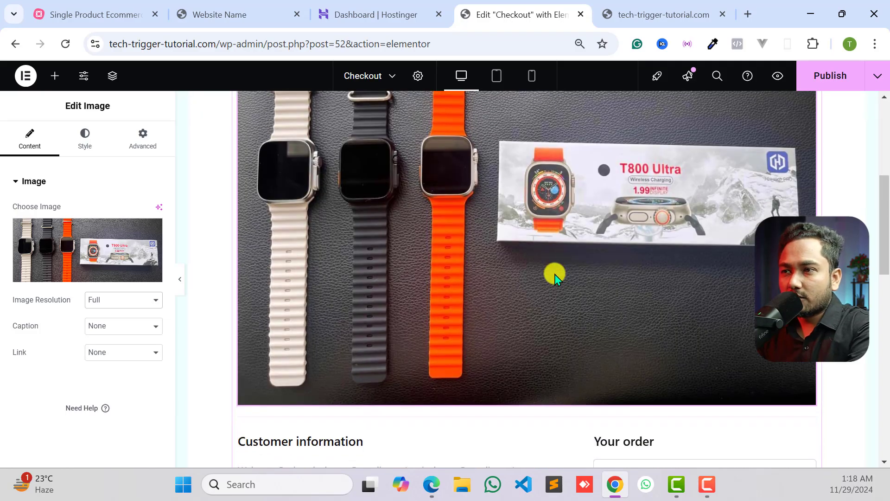
scroll(555, 277, up, 5)
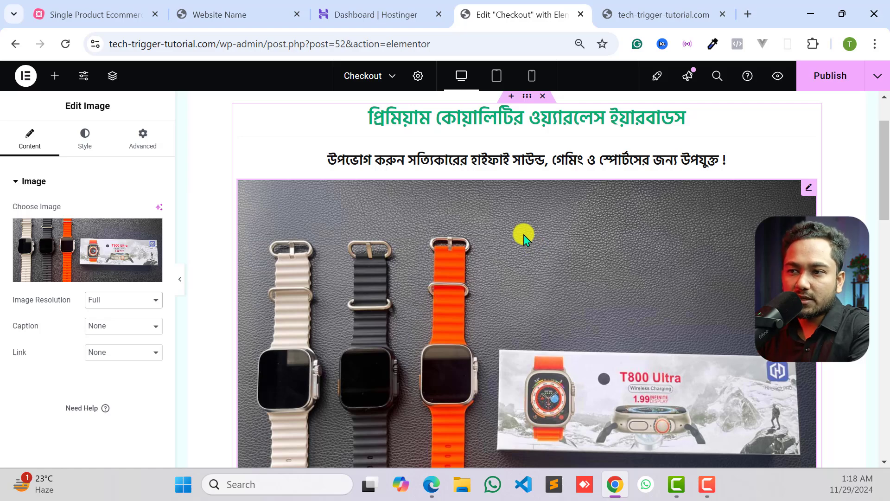
scroll(649, 273, down, 2)
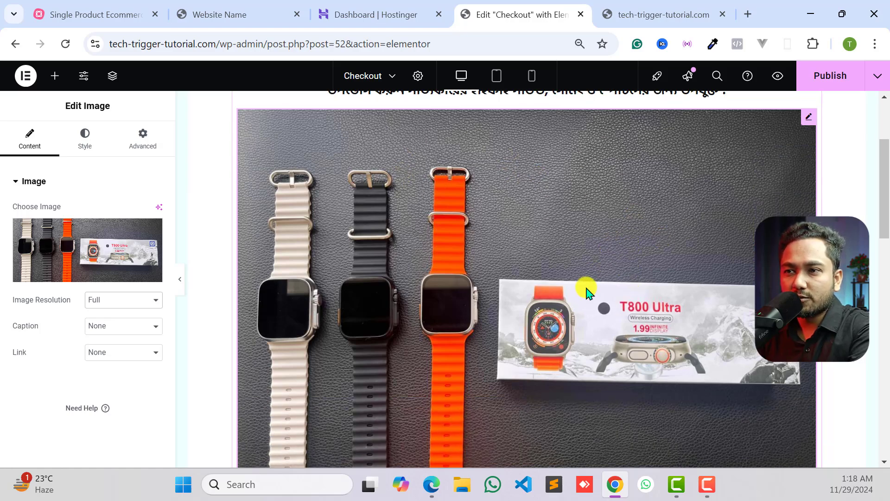
scroll(464, 269, down, 3)
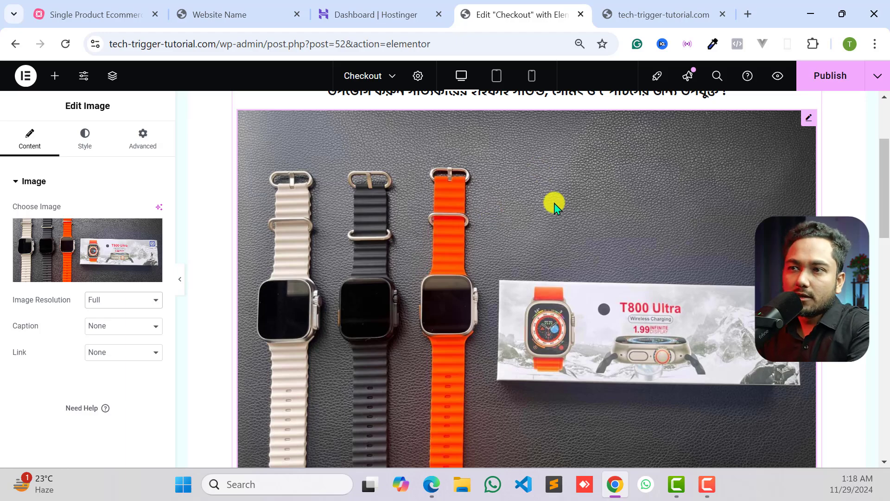
scroll(621, 234, up, 3)
scroll(602, 237, down, 1)
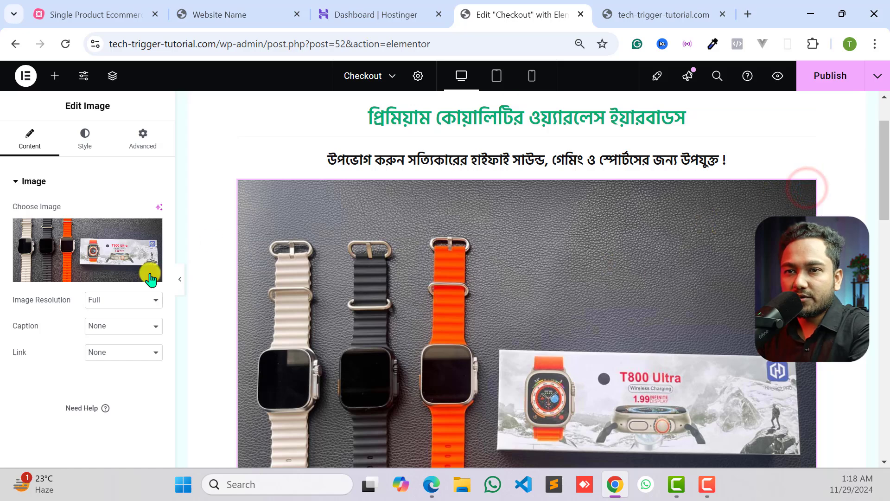
click(144, 226)
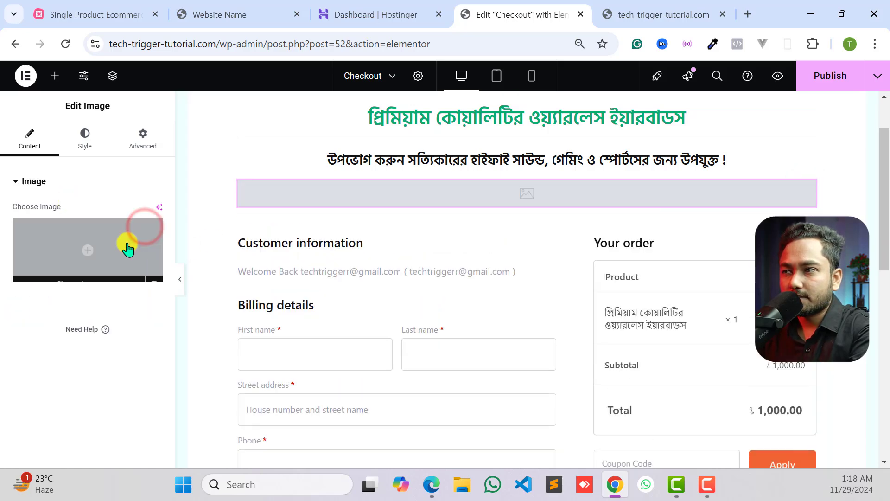
- Delete the empty image widget and add a Video widget between the subheading and the checkout form
right_click(809, 193)
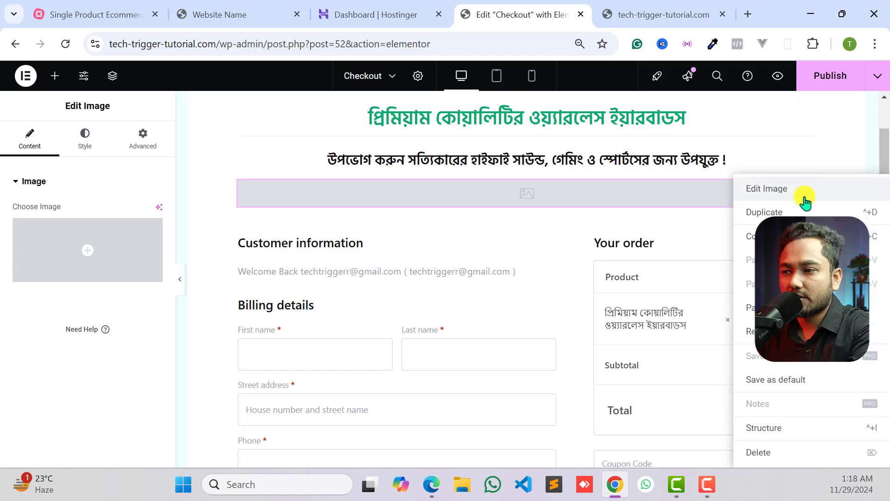
click(762, 454)
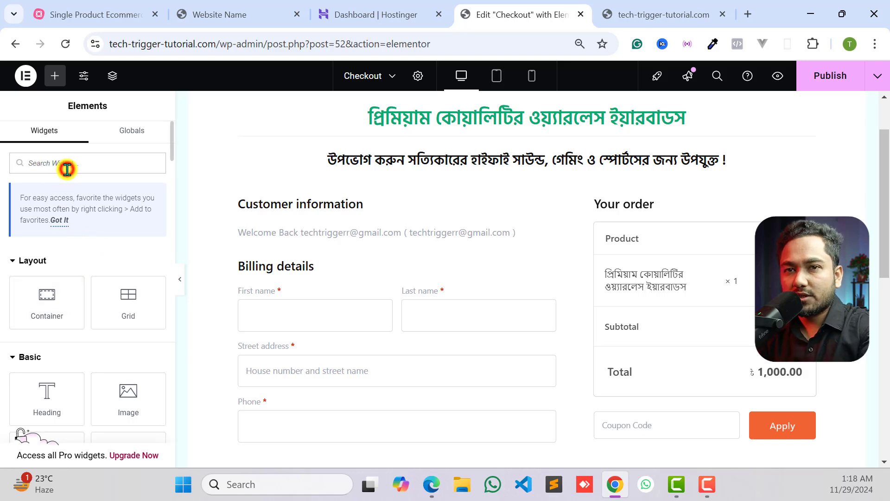
text(video)
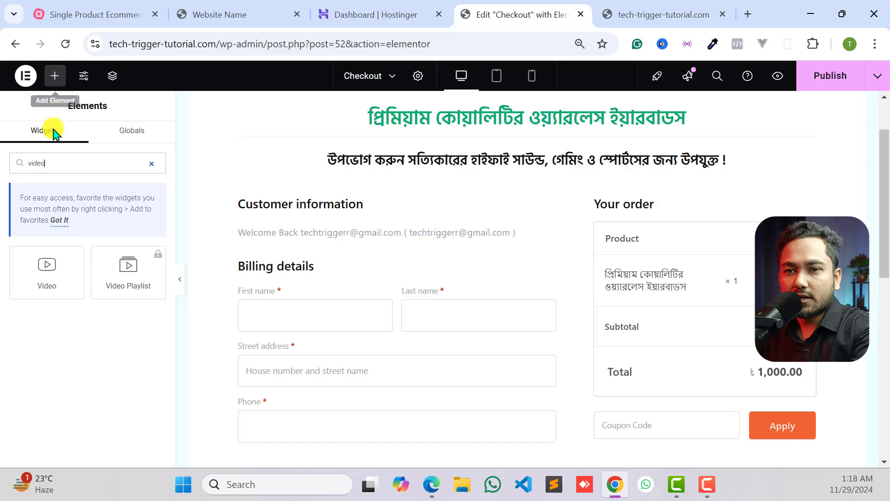
drag(48, 271, 455, 192)
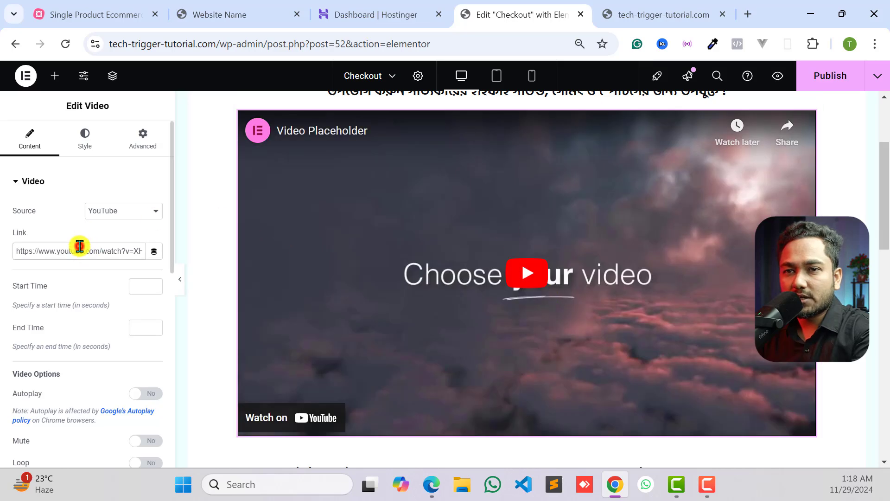
- Clear the video widget's default link and copy the share link of Tech Trigger's YouTube video on creating a Daraz-like multi or single vendor e-commerce website
triple_click(80, 245)
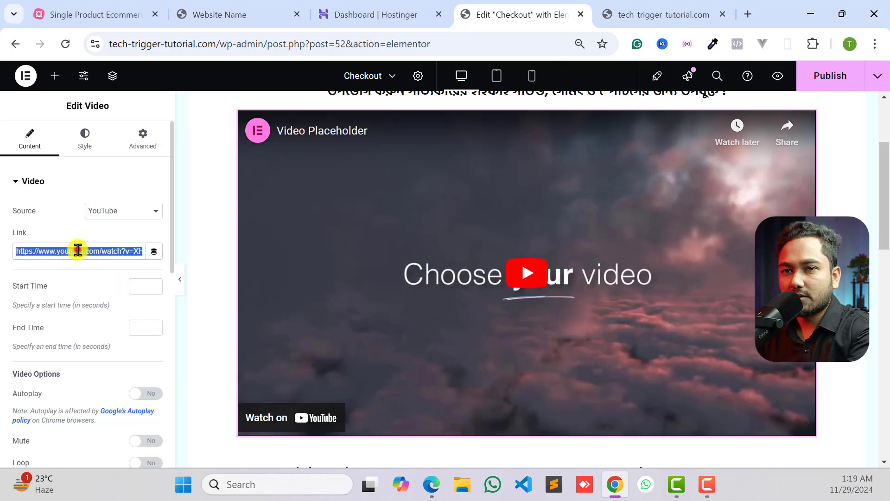
key(BackSpace)
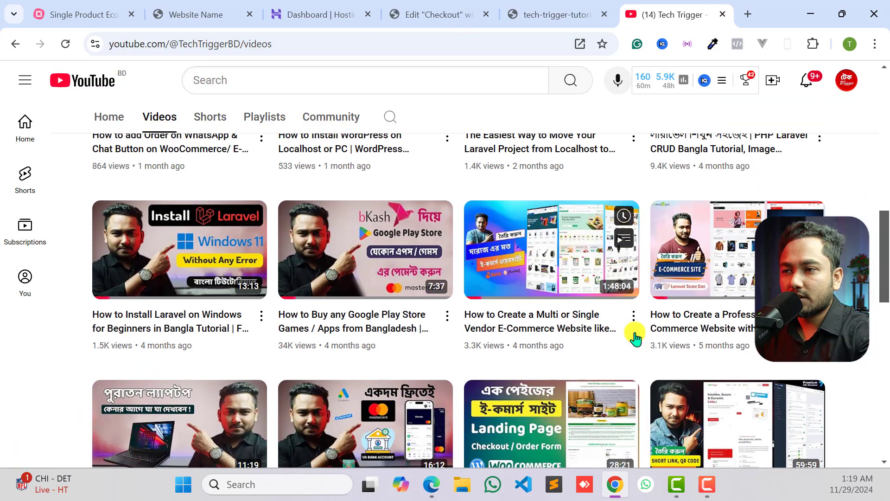
click(633, 320)
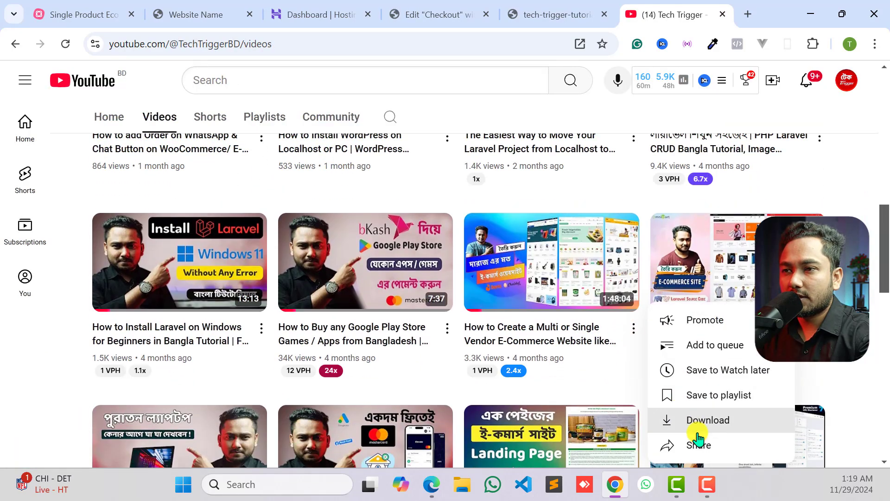
click(695, 447)
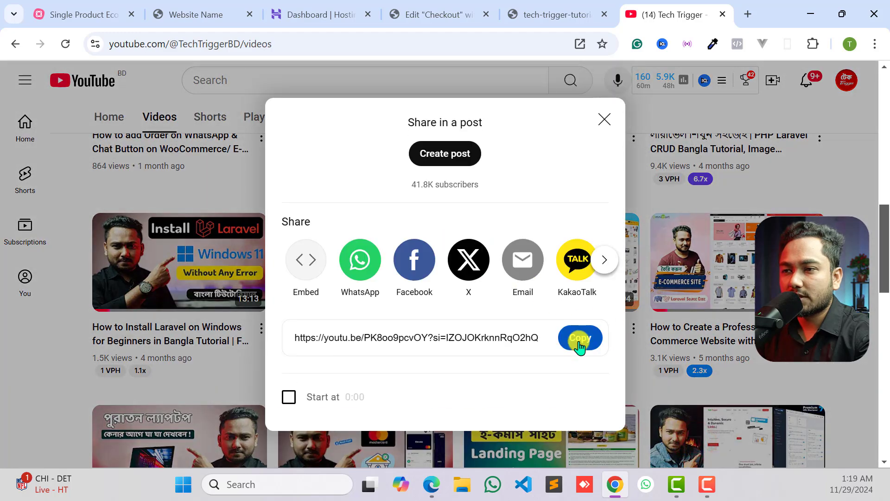
click(579, 340)
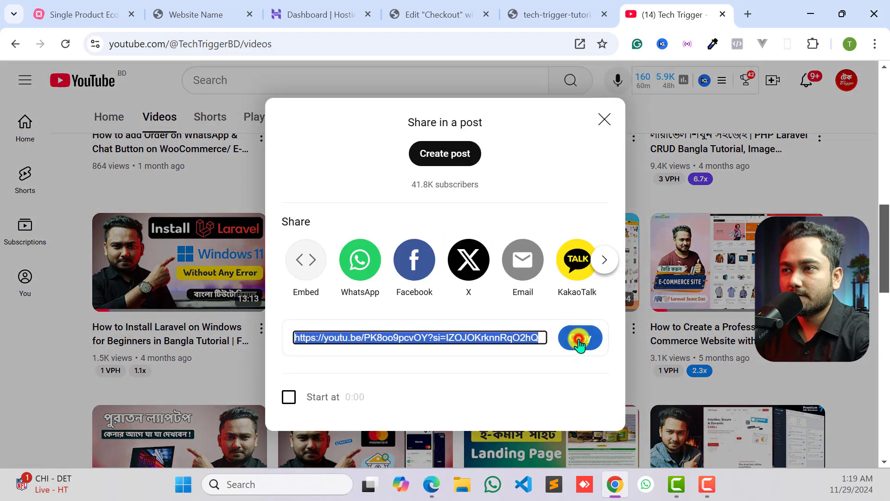
click(605, 119)
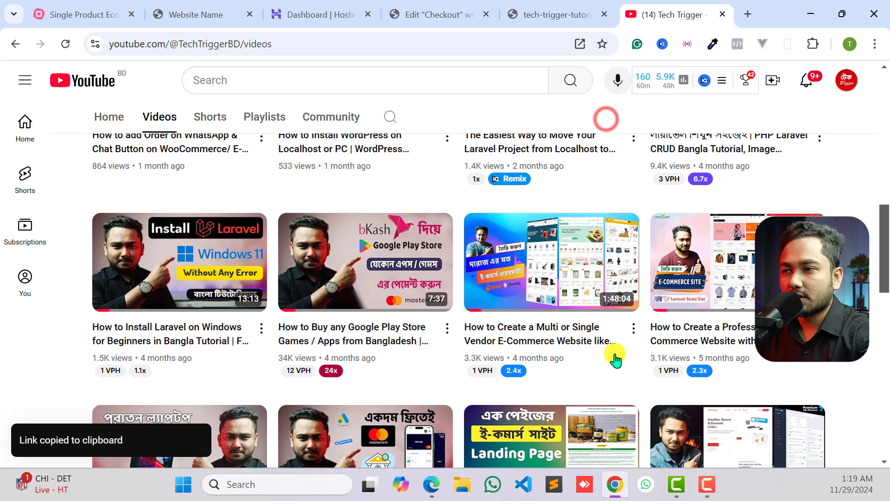
click(634, 328)
click(669, 295)
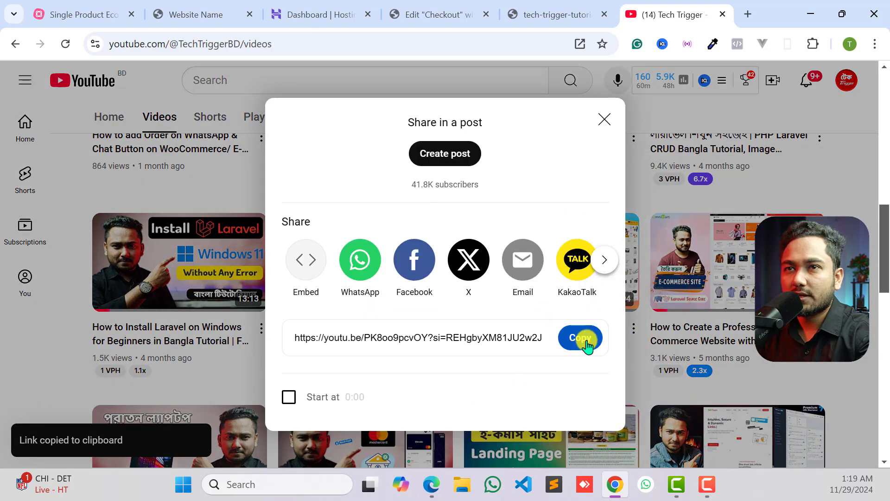
click(580, 341)
- Return to the Checkout page editor and paste the copied YouTube link as the video widget's link
click(188, 12)
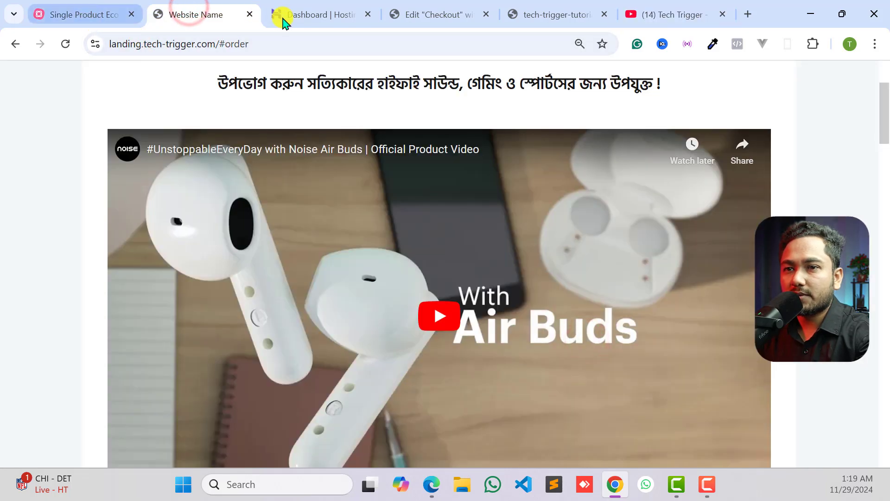
click(287, 15)
click(422, 18)
click(556, 6)
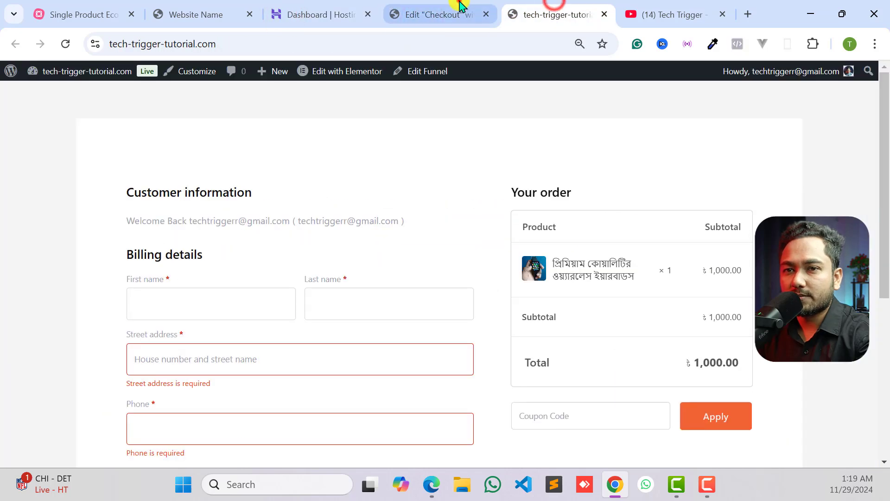
click(441, 17)
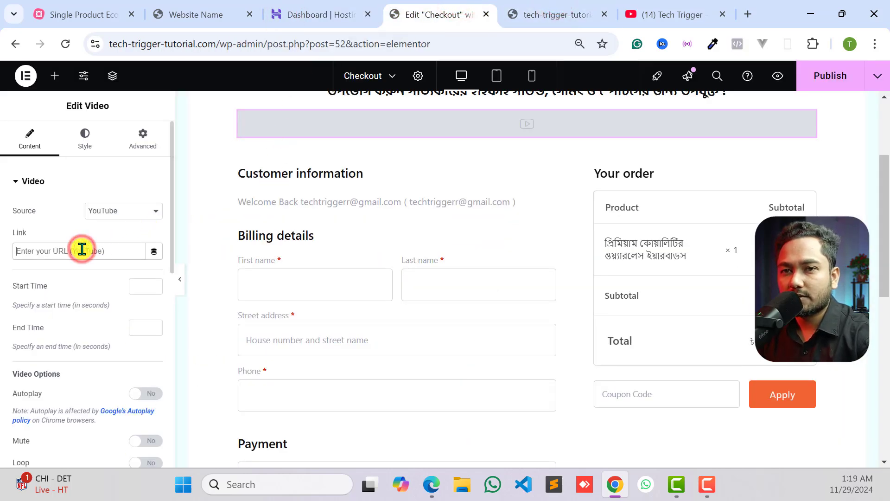
key(ctrl+v)
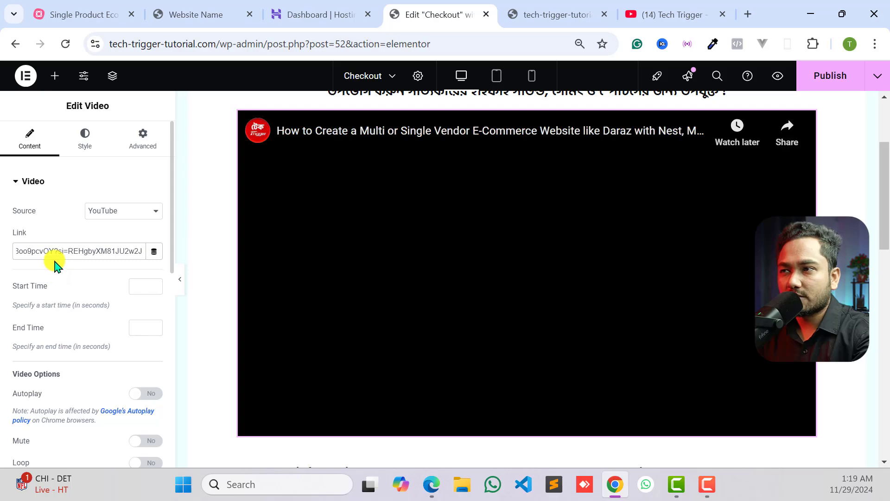
- Examine how the embedded video sits on the checkout page between the subheading and the billing form
scroll(728, 232, up, 3)
scroll(728, 231, down, 3)
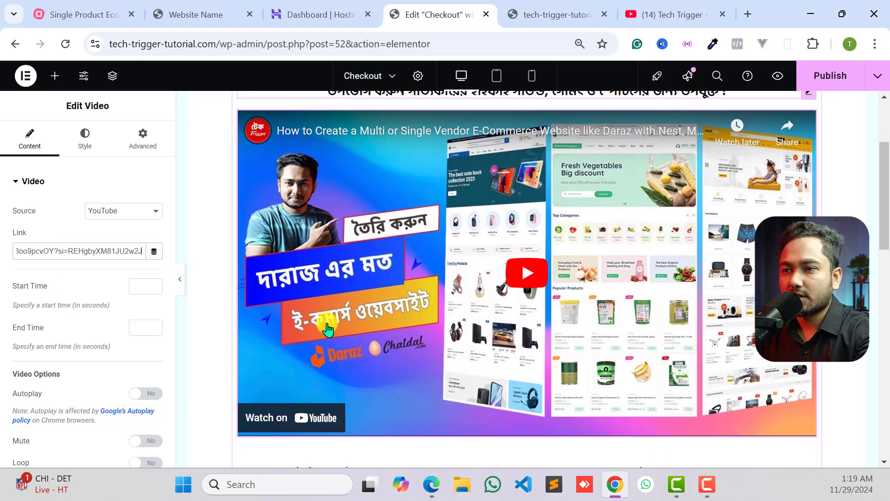
scroll(646, 332, down, 3)
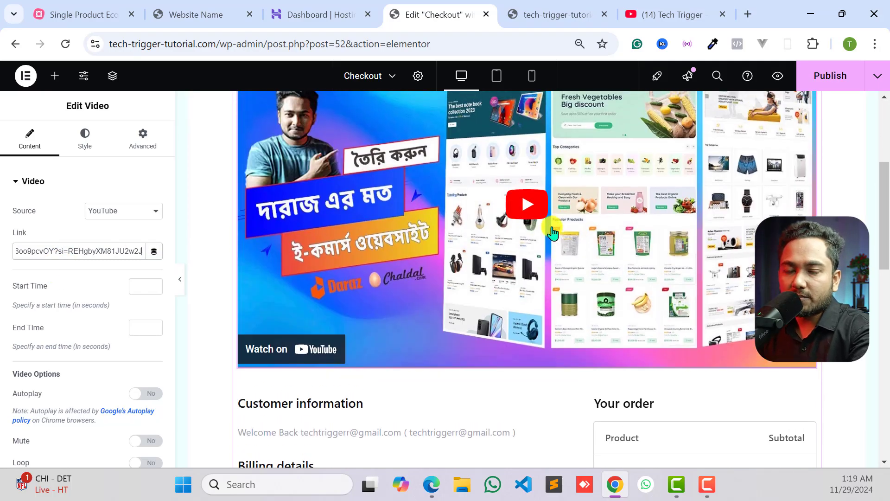
scroll(414, 258, up, 3)
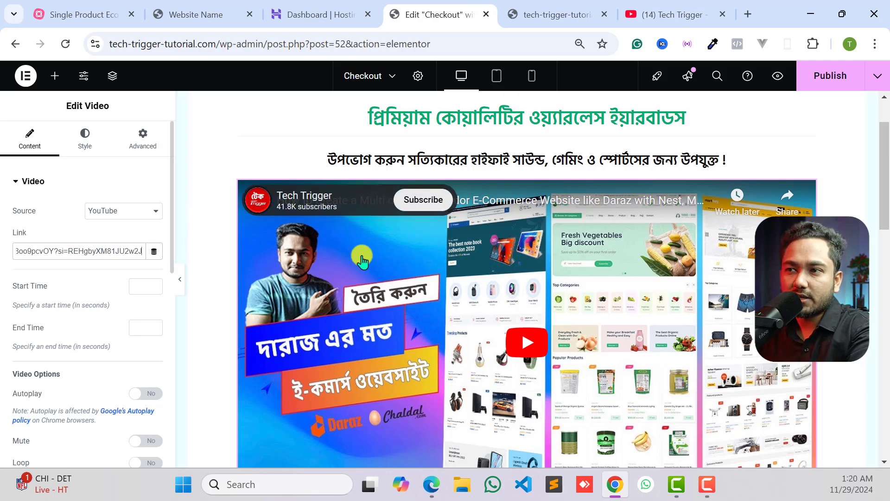
scroll(596, 257, down, 5)
scroll(593, 262, up, 4)
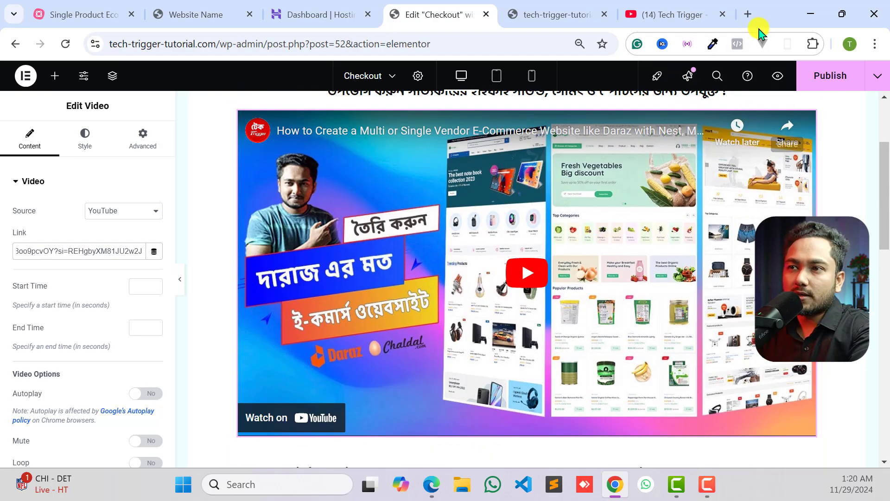
scroll(405, 232, down, 6)
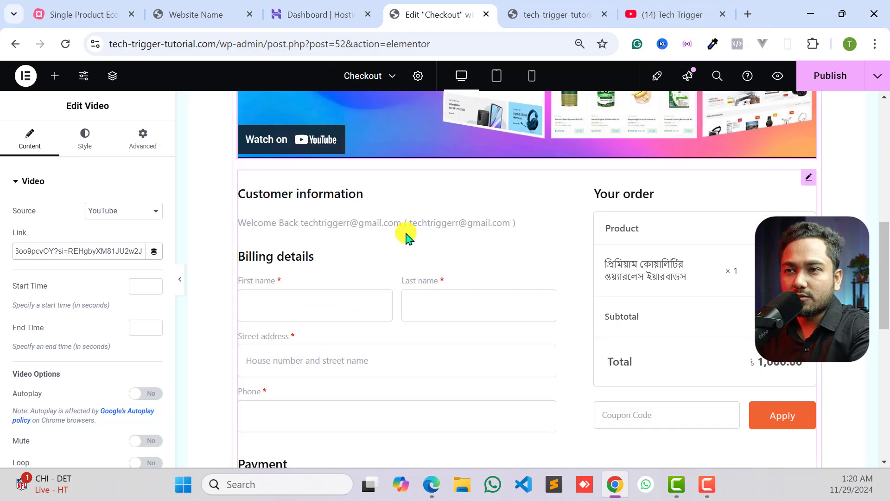
scroll(472, 248, down, 3)
scroll(472, 248, up, 8)
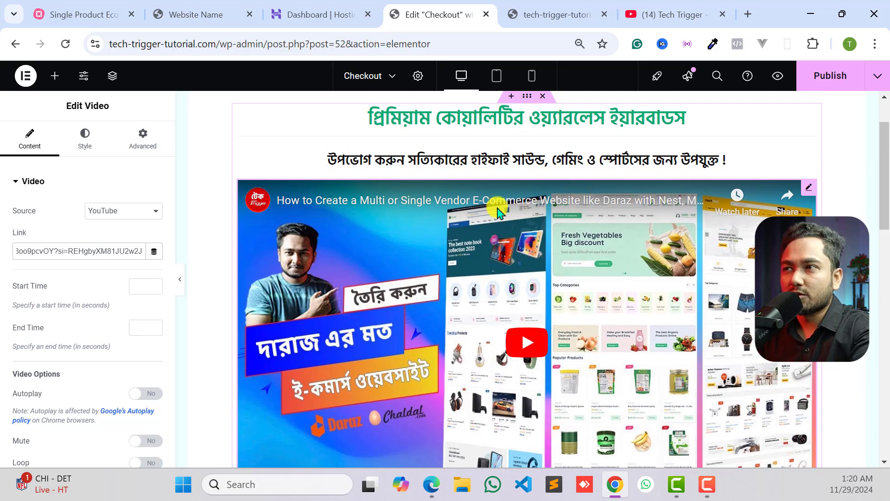
- Open canva.com in a new browser tab and dismiss the popup covering the home page
click(748, 21)
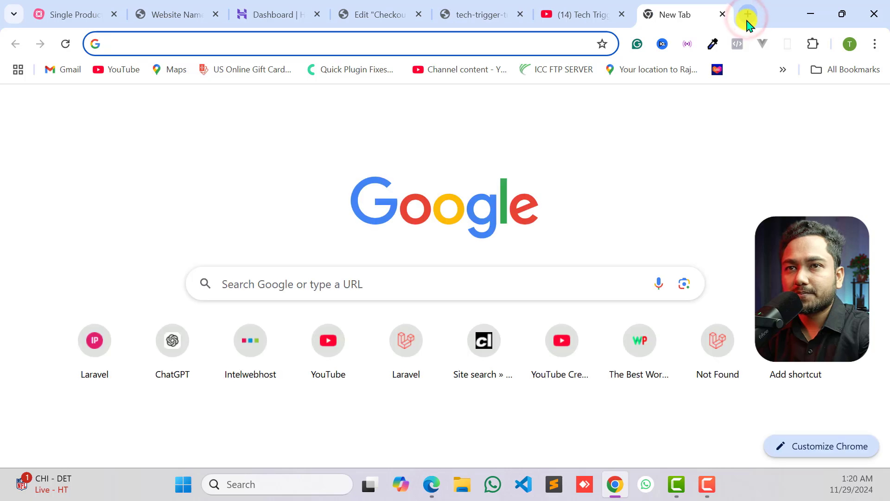
text(canv)
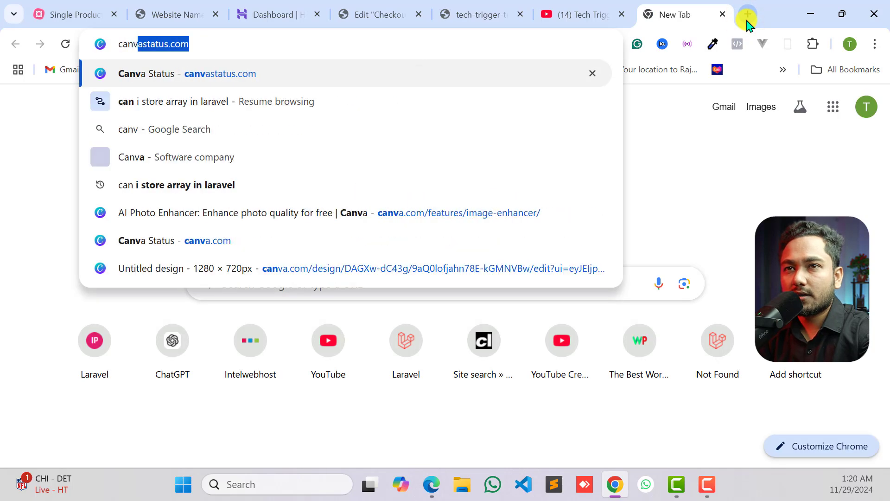
text(a.com)
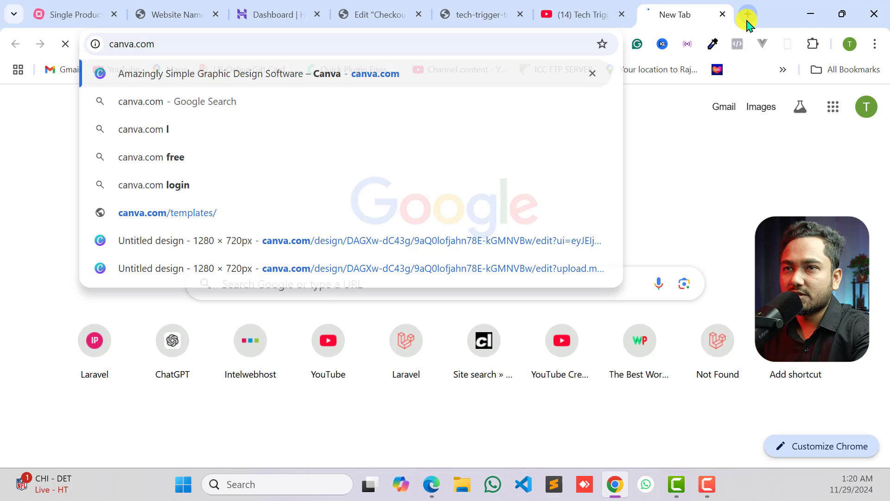
key(Return)
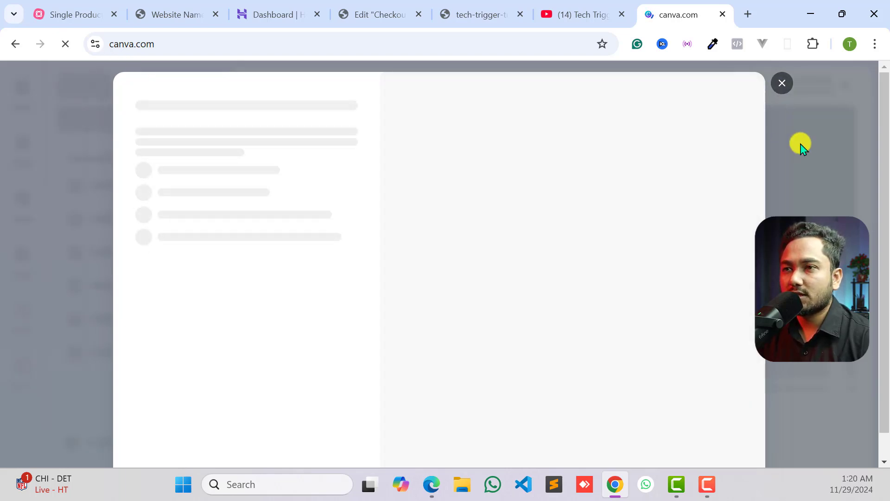
click(804, 147)
click(830, 145)
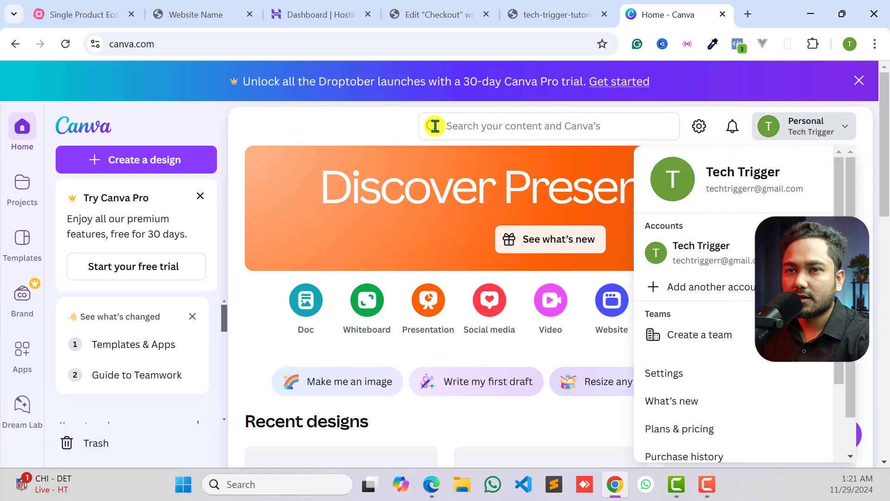
click(267, 126)
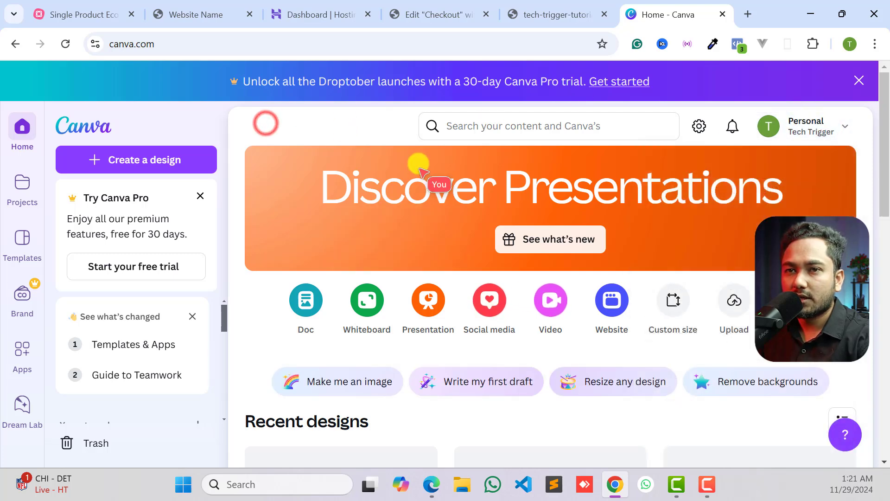
- Create a new blank custom-size design 900 px wide and 350 px high
click(136, 163)
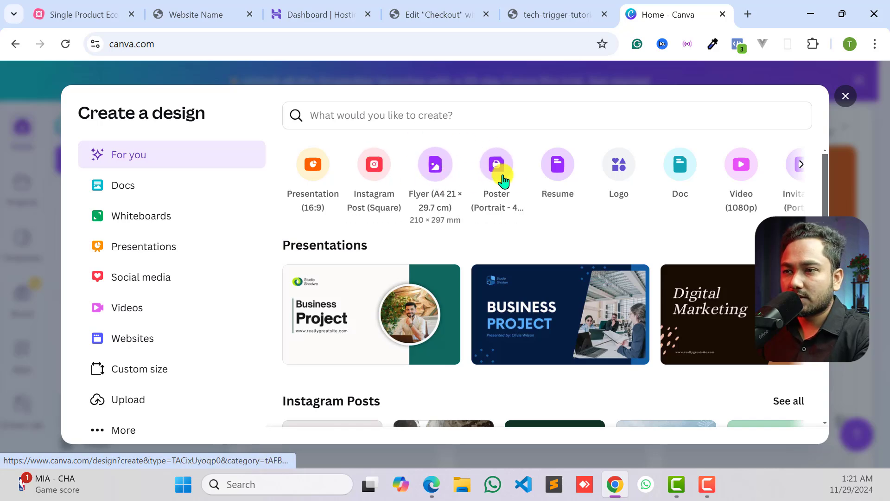
scroll(477, 232, down, 2)
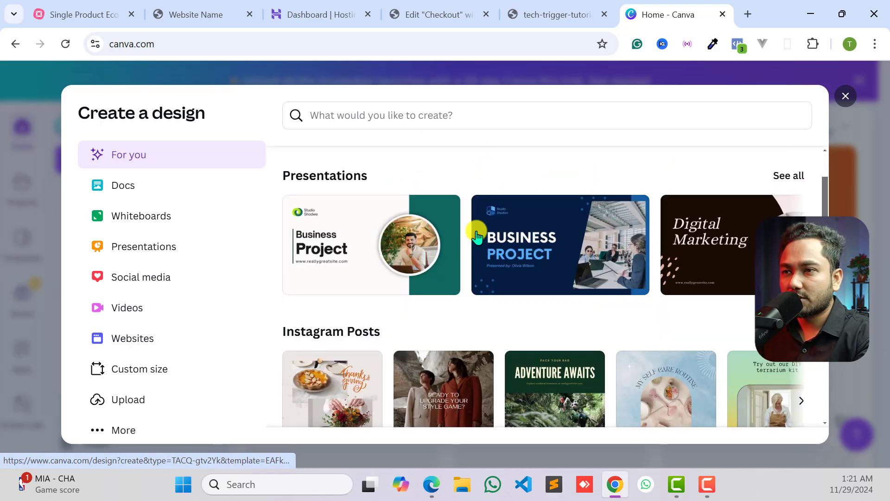
scroll(476, 232, up, 2)
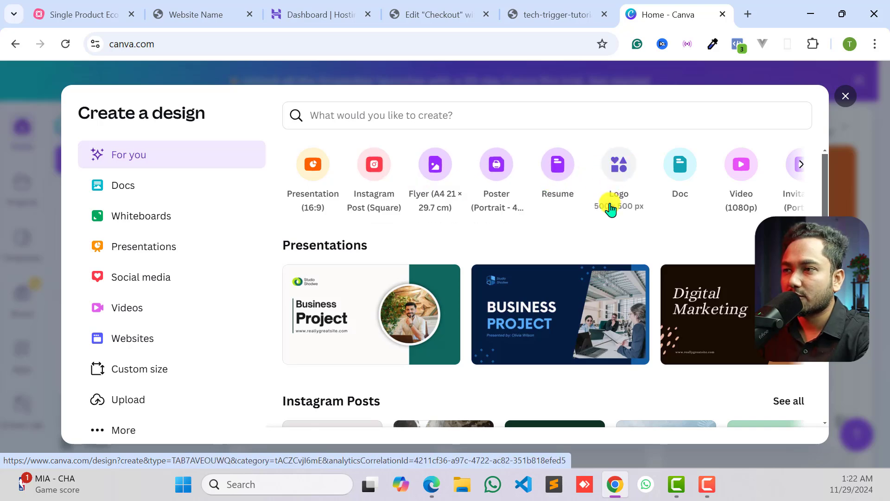
click(800, 167)
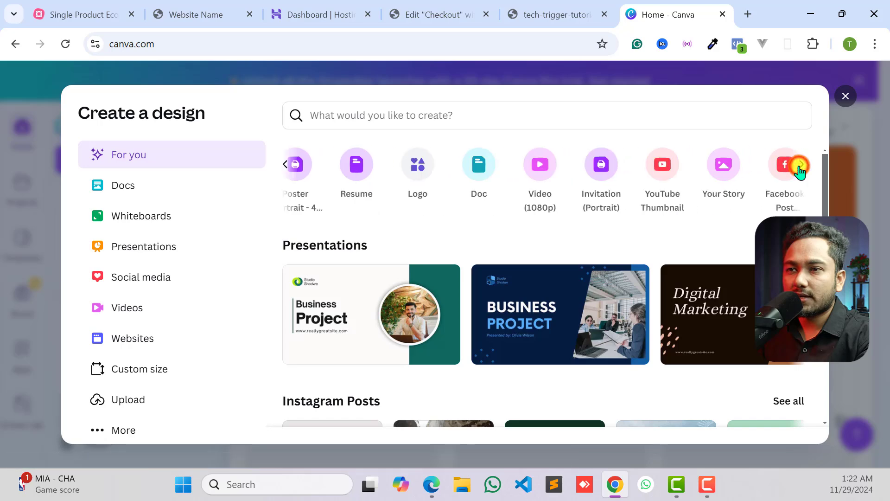
click(800, 168)
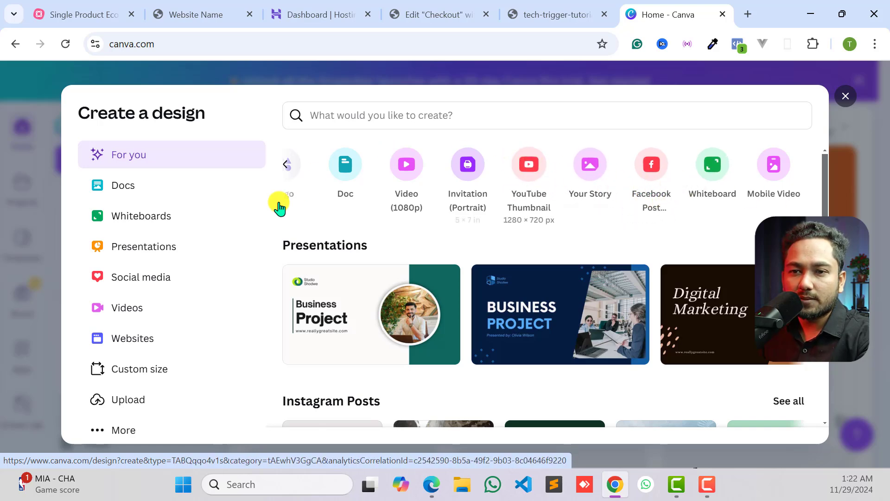
click(141, 374)
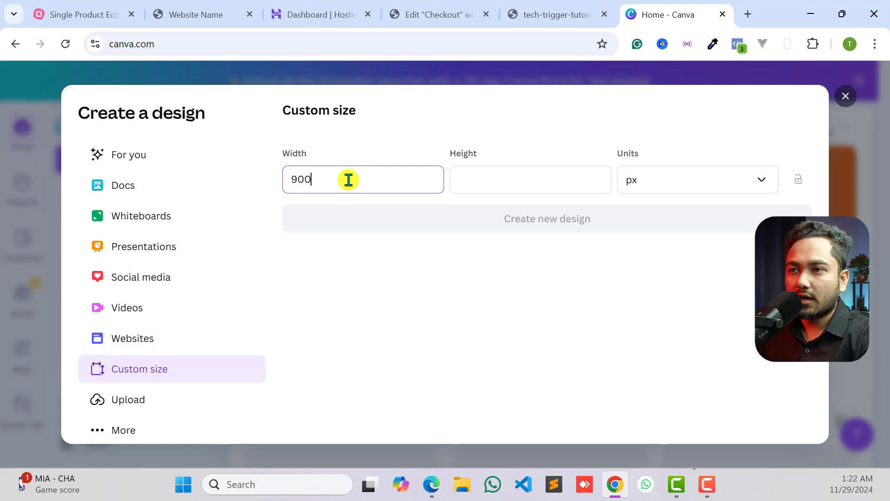
click(493, 185)
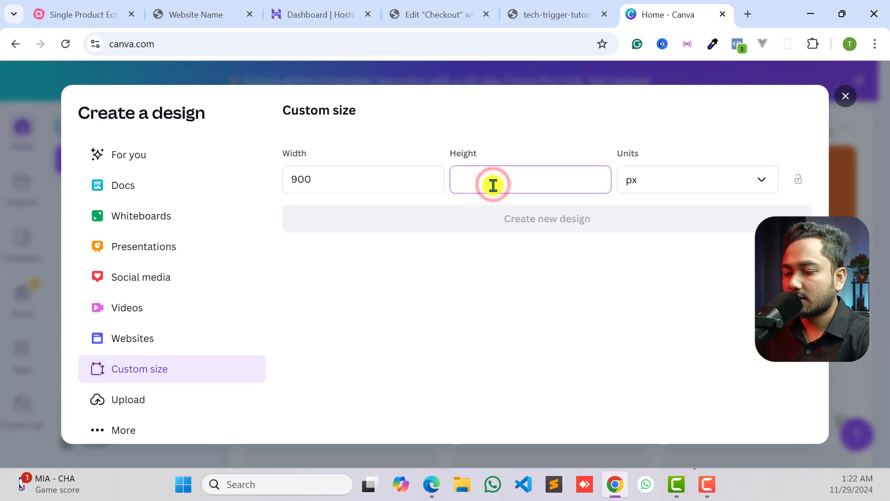
text(35)
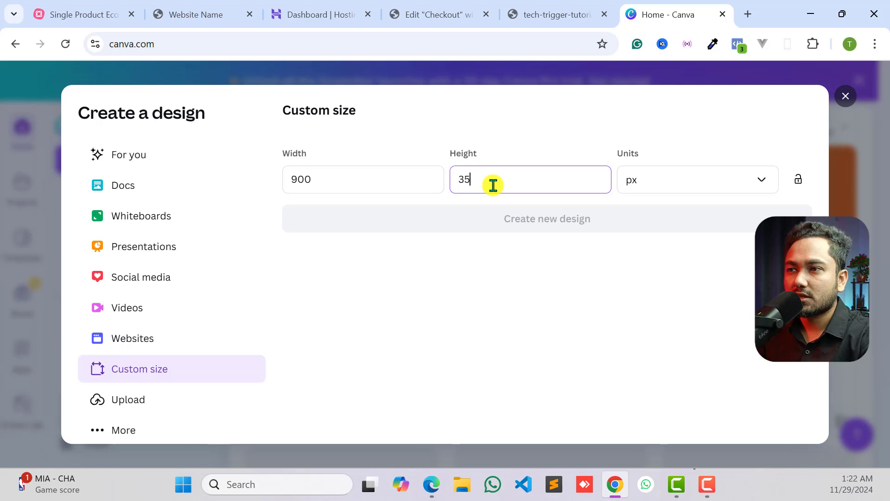
text(0)
click(649, 184)
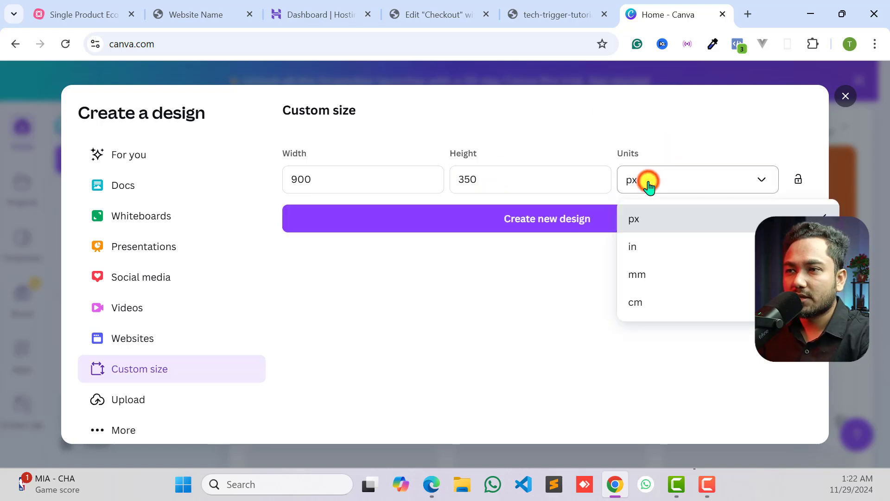
click(649, 184)
click(555, 228)
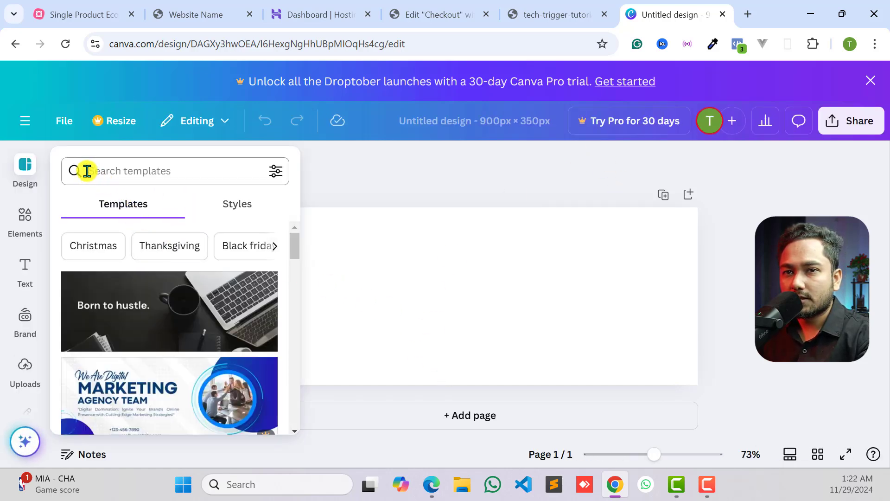
- Search the design templates for ecommerce
click(22, 175)
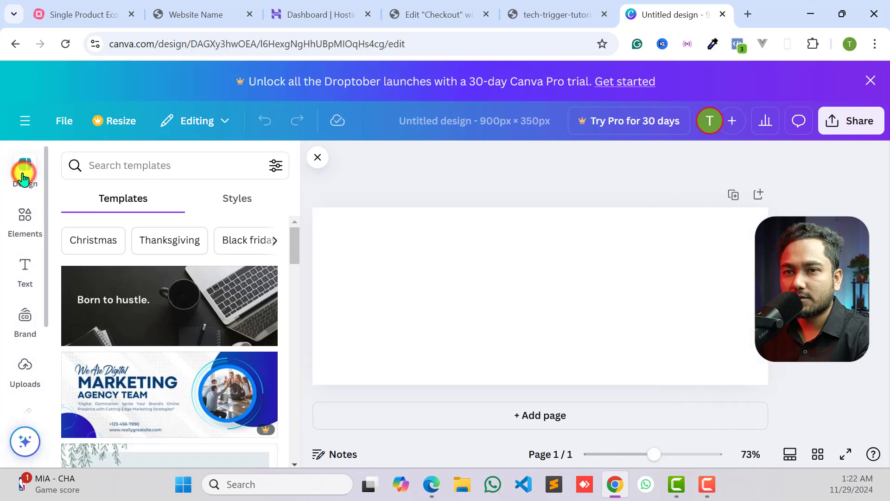
click(121, 168)
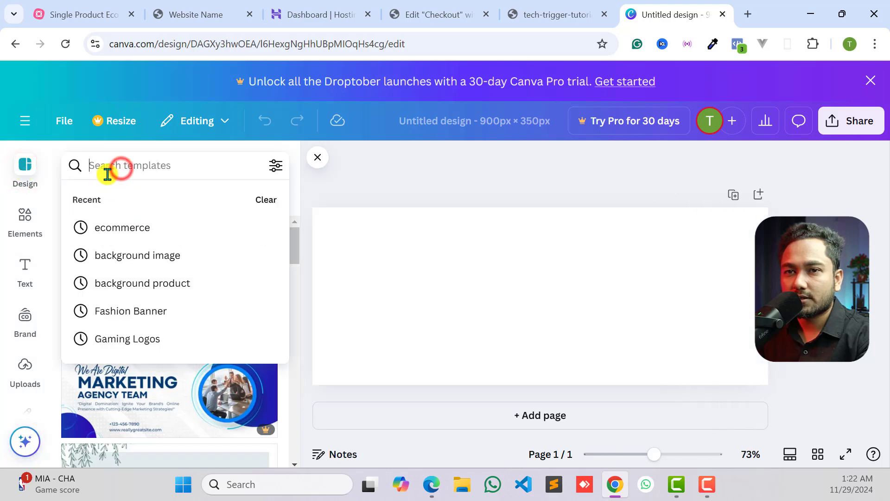
click(102, 227)
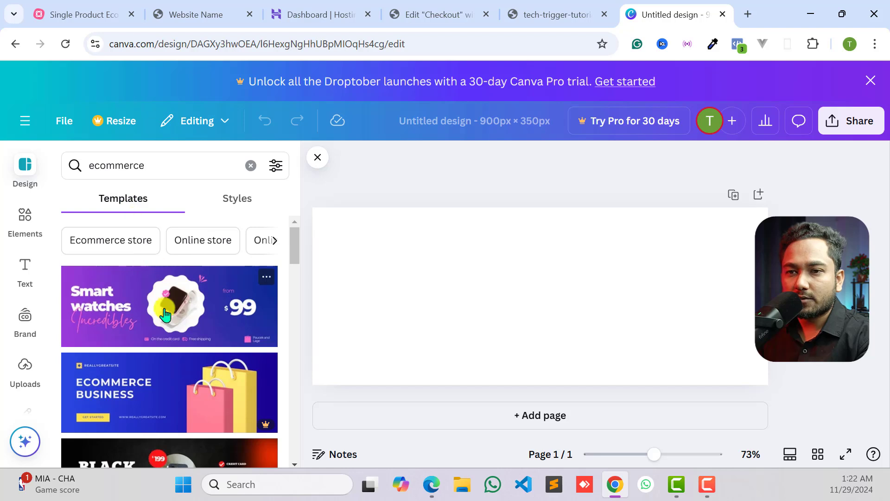
- Apply the purple-blue "Smart watches Incredibles" ecommerce banner template to the blank page
scroll(158, 343, down, 4)
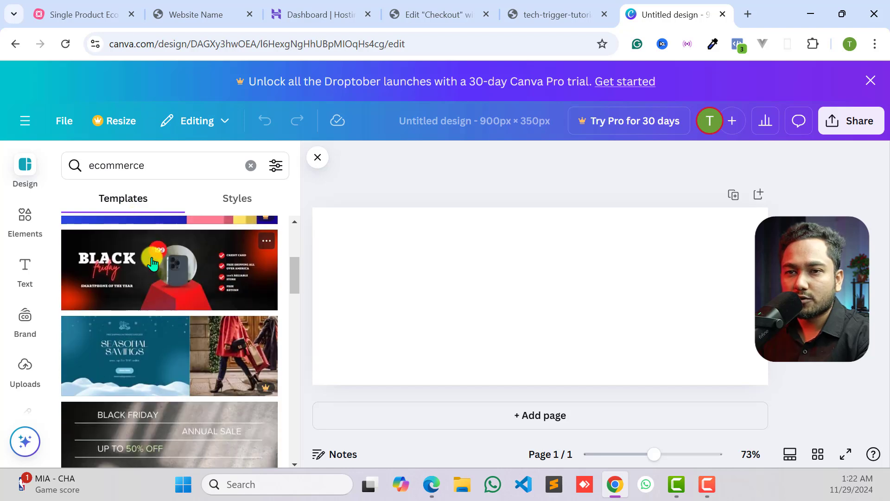
scroll(162, 314, down, 2)
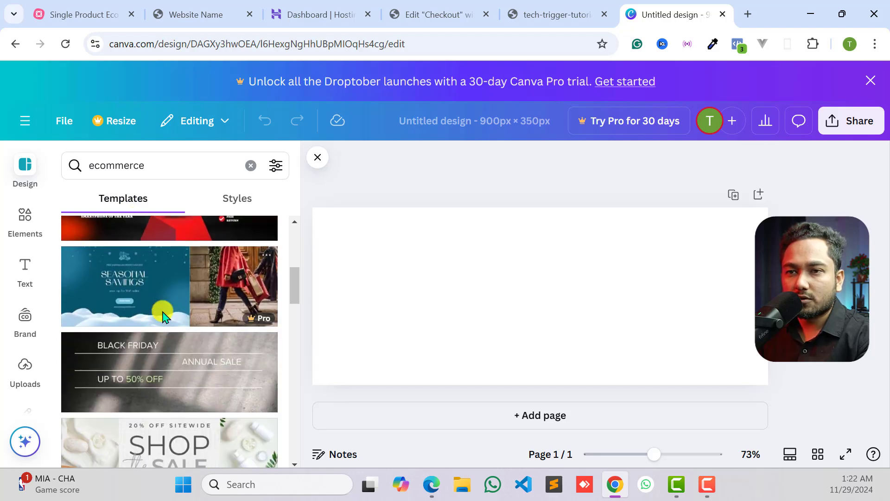
scroll(162, 313, up, 2)
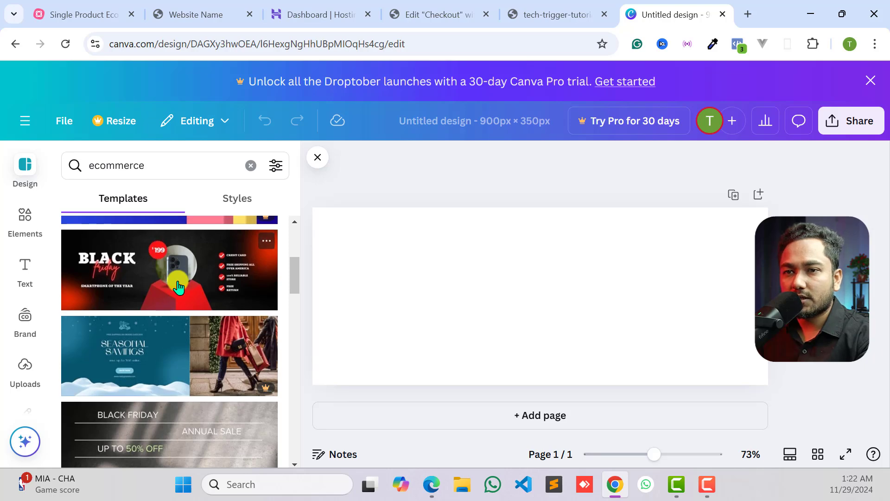
scroll(177, 287, up, 5)
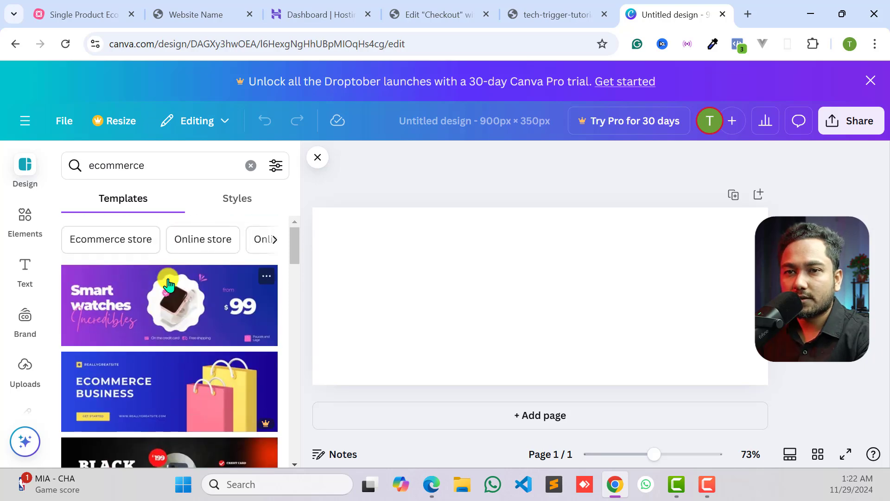
scroll(169, 281, down, 1)
scroll(169, 280, up, 1)
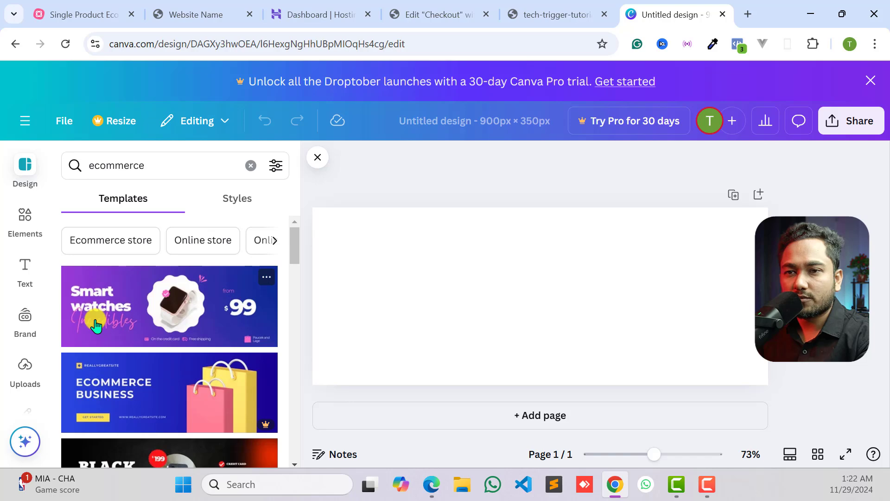
click(181, 315)
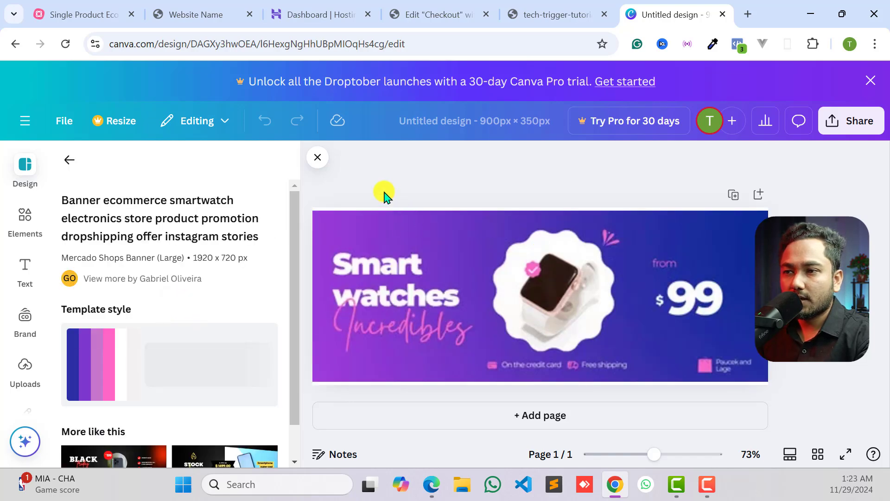
- Replace the dollar sign in front of the banner's price with the taka symbol ৳
click(554, 301)
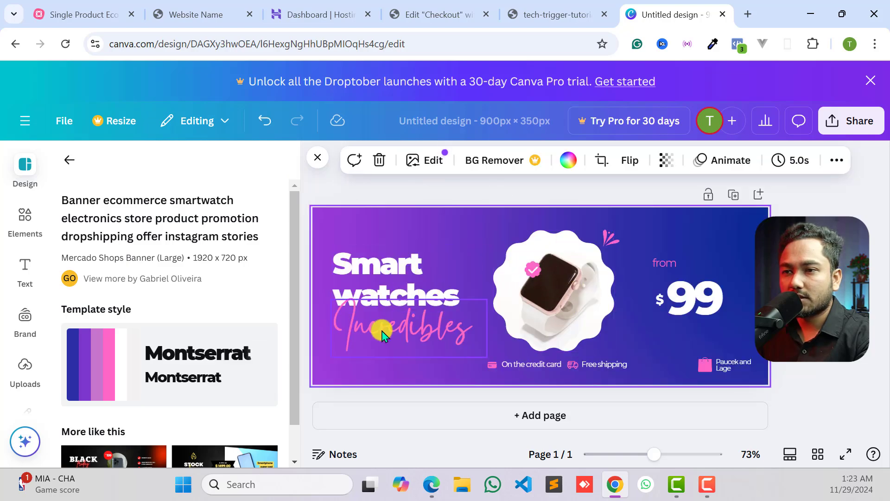
click(561, 280)
click(685, 297)
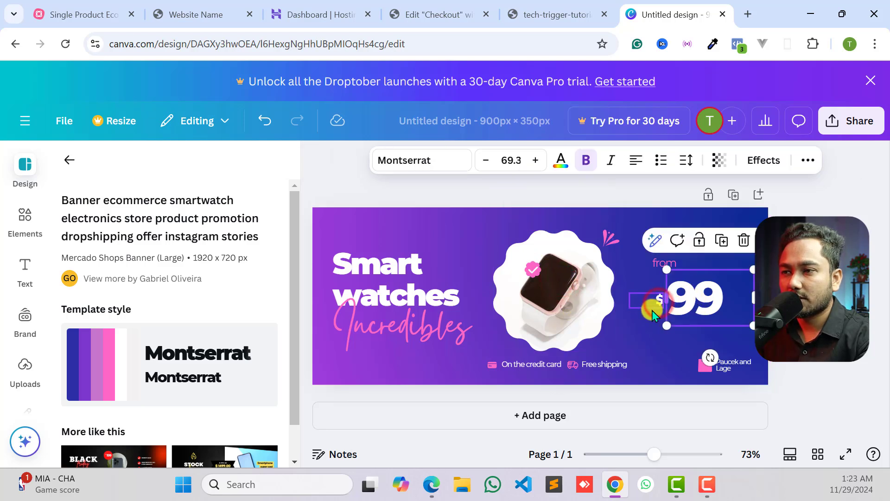
click(654, 306)
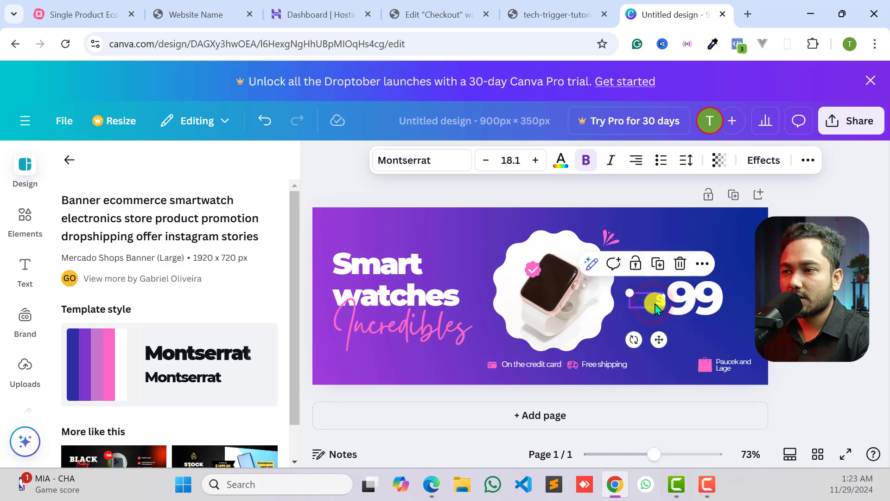
click(654, 304)
click(655, 303)
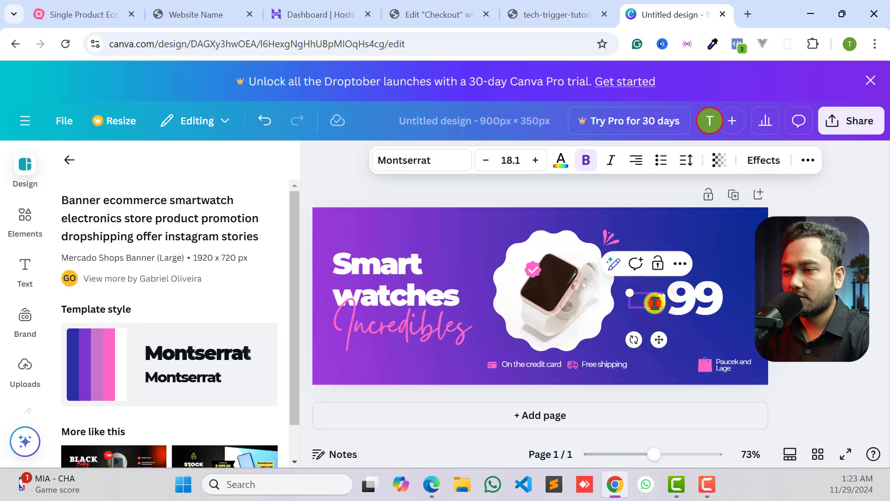
double_click(655, 304)
key(BackSpace)
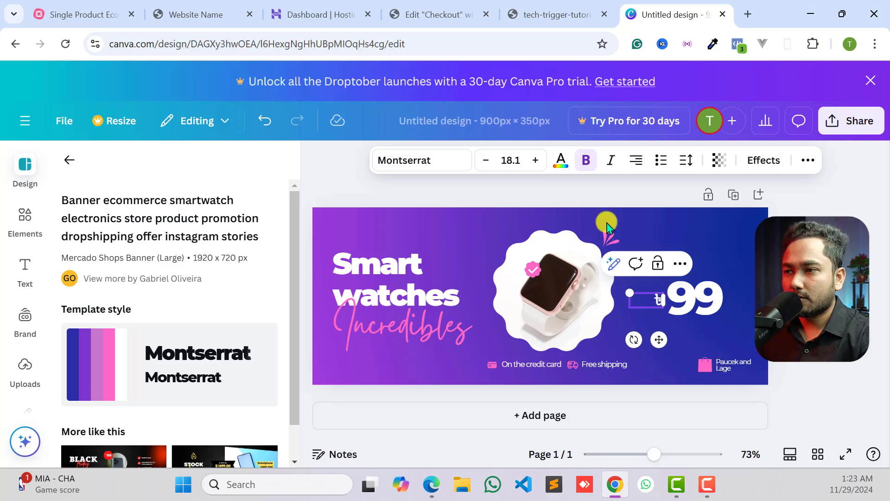
- Change the banner's price number to 1000
click(695, 301)
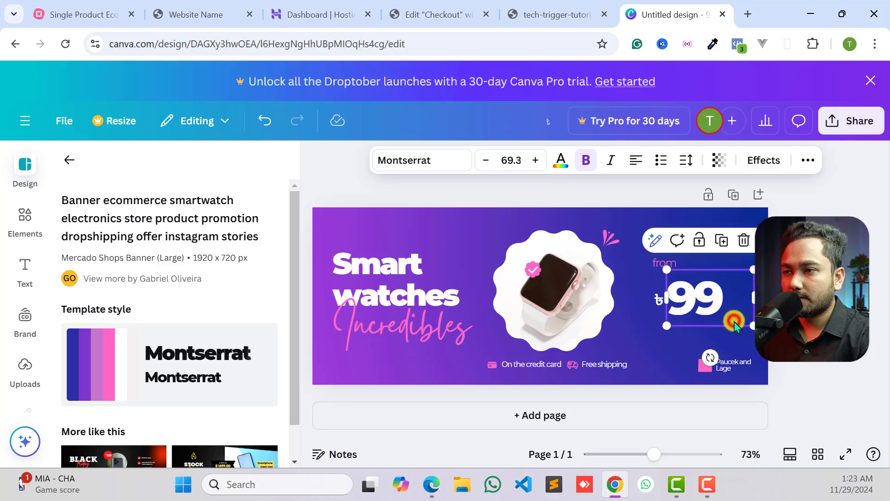
double_click(690, 301)
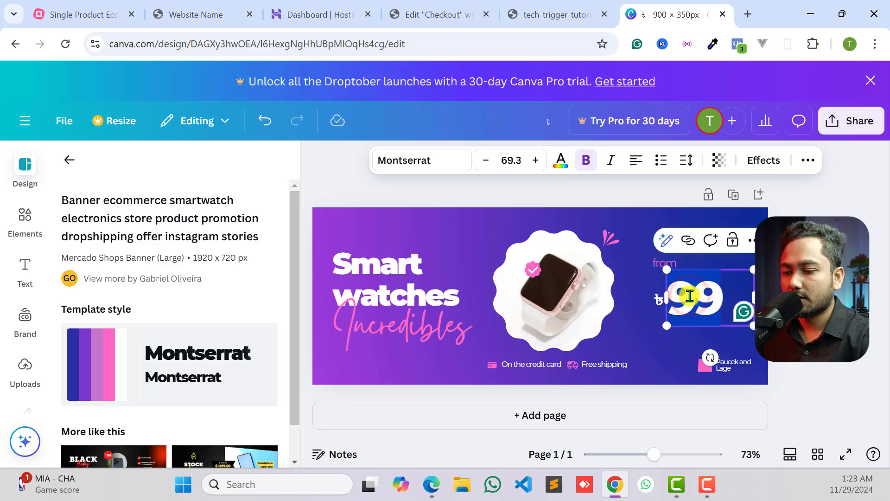
text(1)
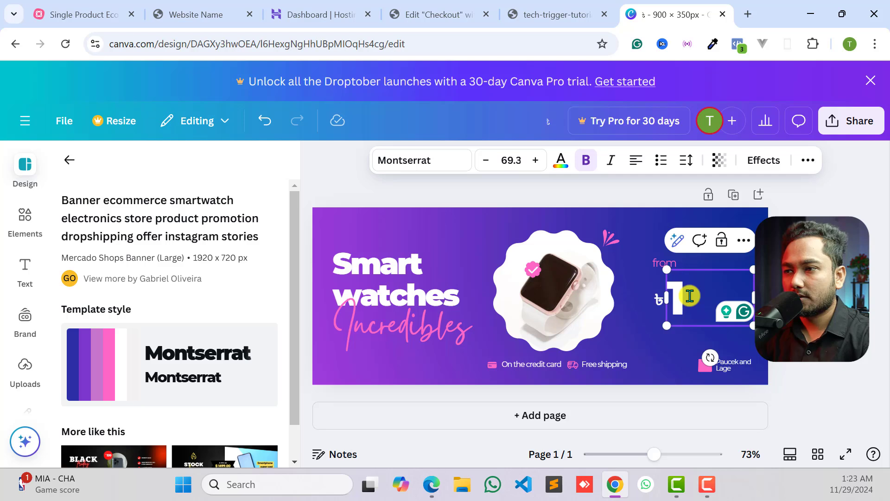
text(000)
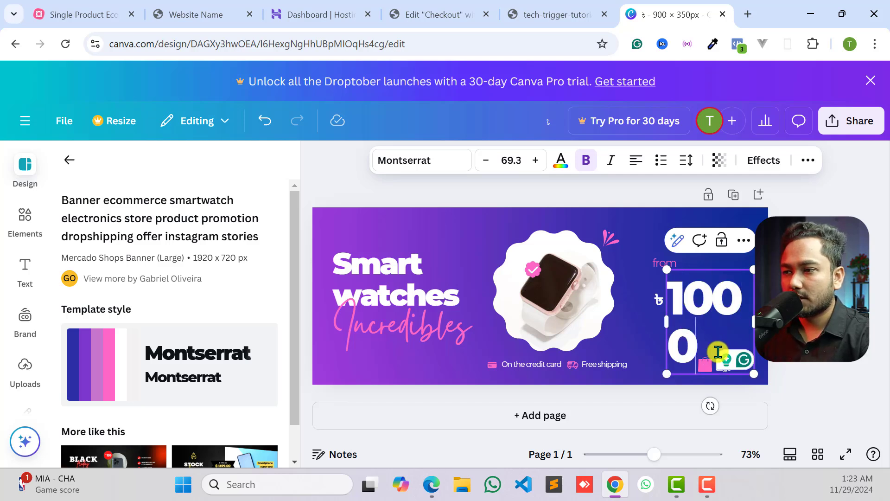
- Shrink the price number to font size 46 so that it fits on one line
drag(754, 377, 752, 312)
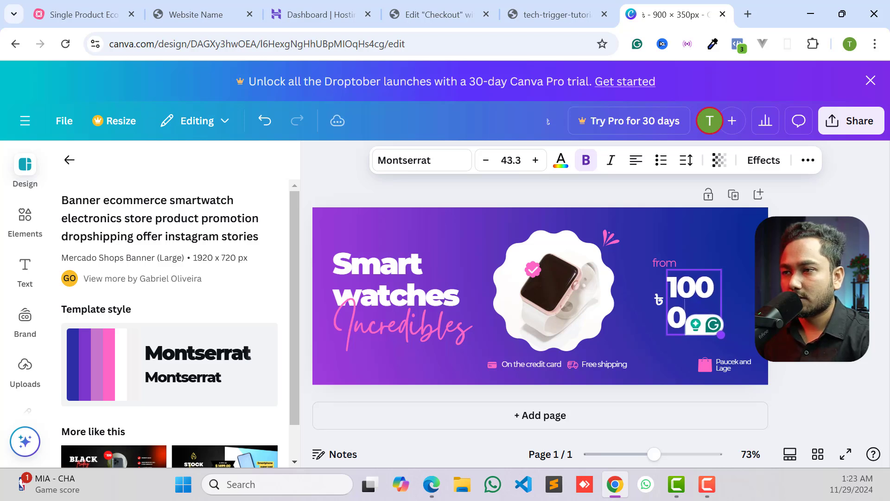
drag(720, 334, 739, 356)
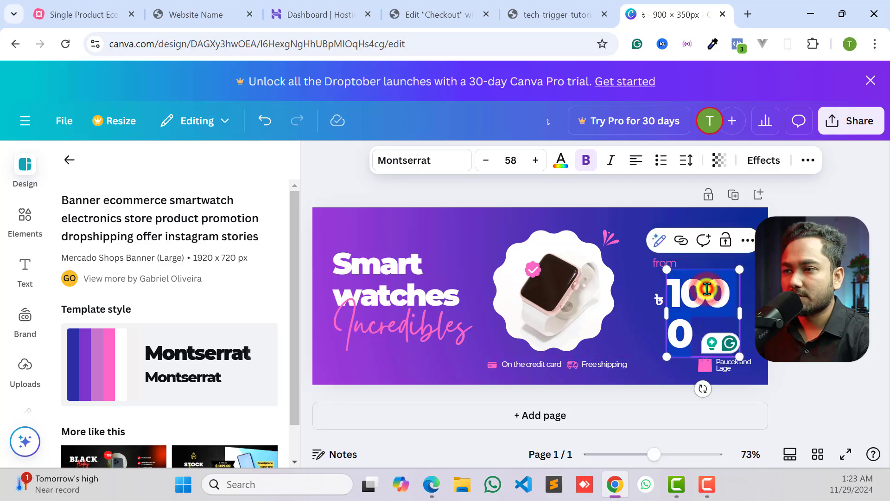
click(693, 325)
drag(694, 330, 599, 209)
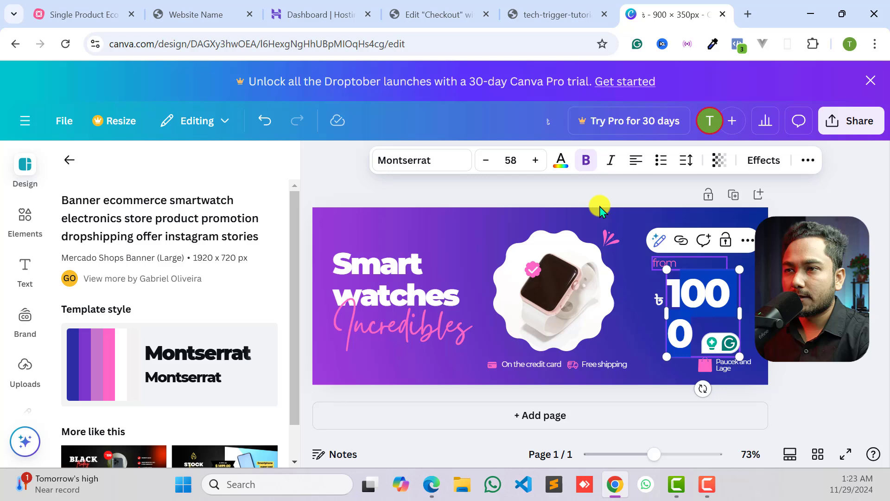
click(487, 160)
click(486, 159)
click(487, 160)
click(487, 160)
click(487, 160)
click(486, 160)
click(486, 160)
click(486, 160)
click(487, 160)
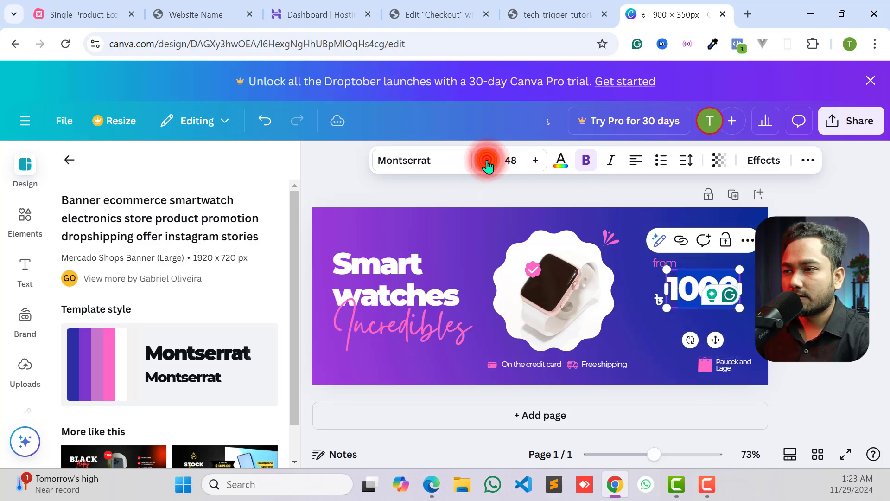
click(486, 160)
click(487, 160)
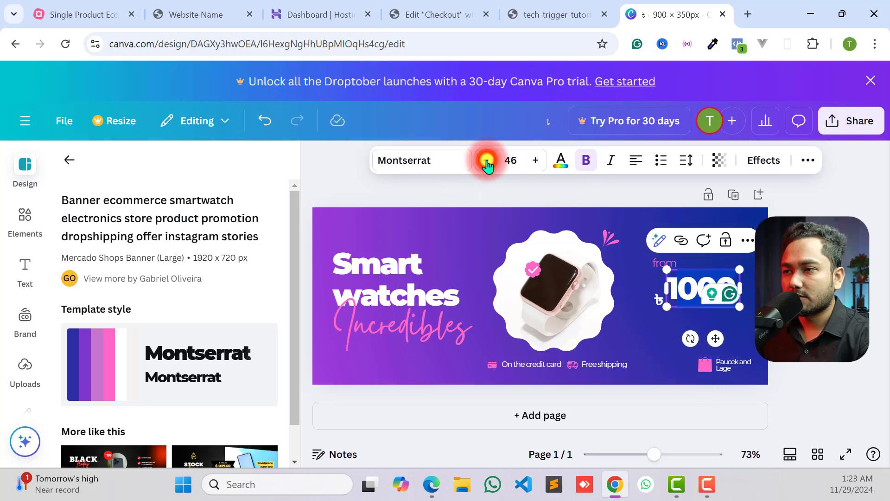
- Move the price number slightly down to line up with the taka symbol
click(702, 315)
click(709, 287)
drag(709, 287, 715, 297)
click(606, 315)
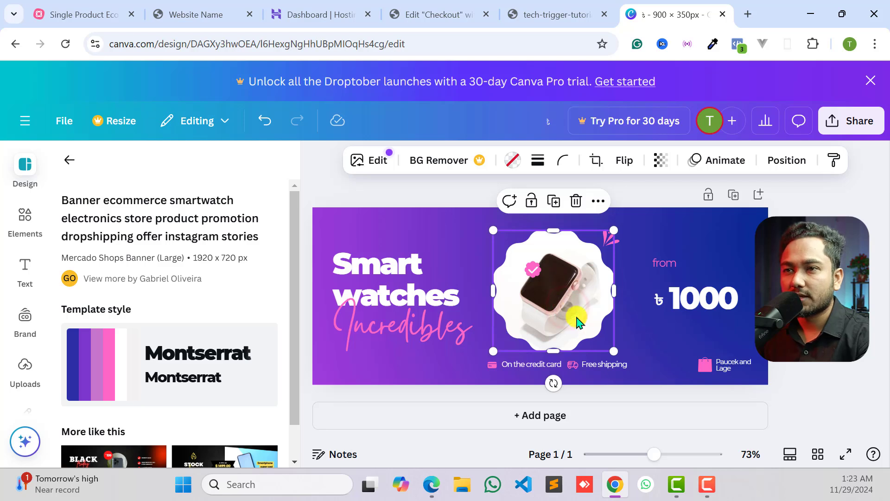
click(369, 162)
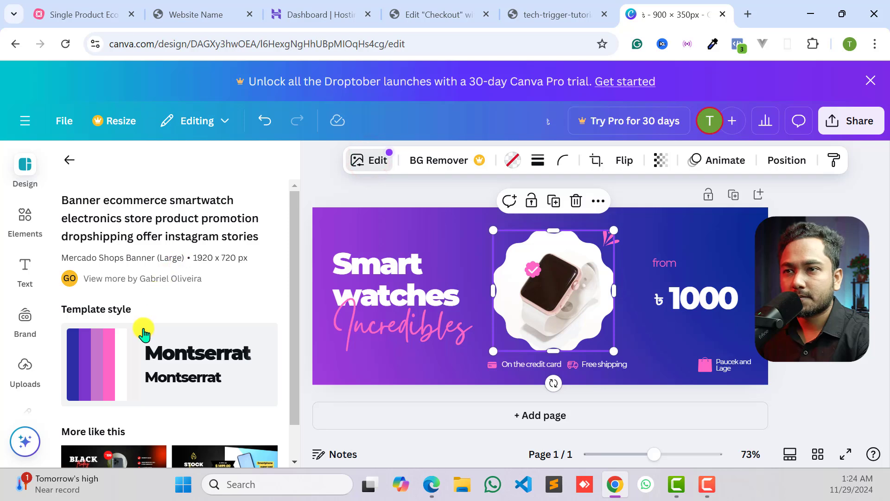
click(377, 161)
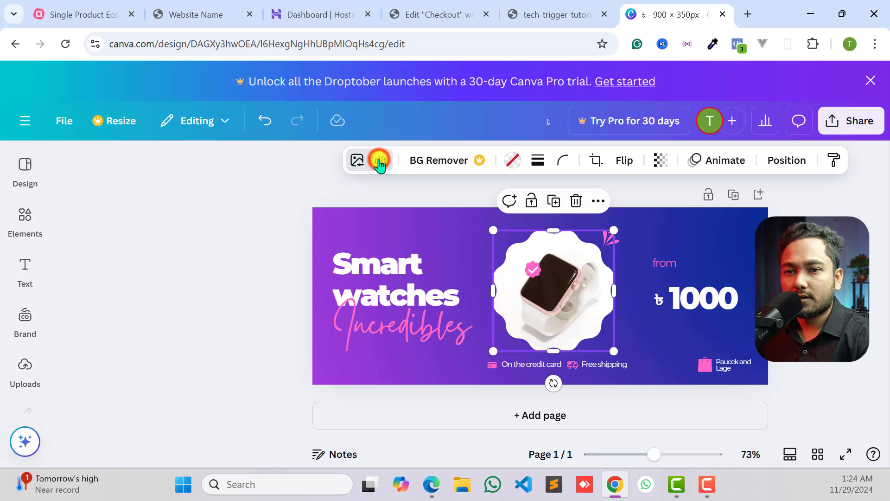
scroll(106, 320, down, 3)
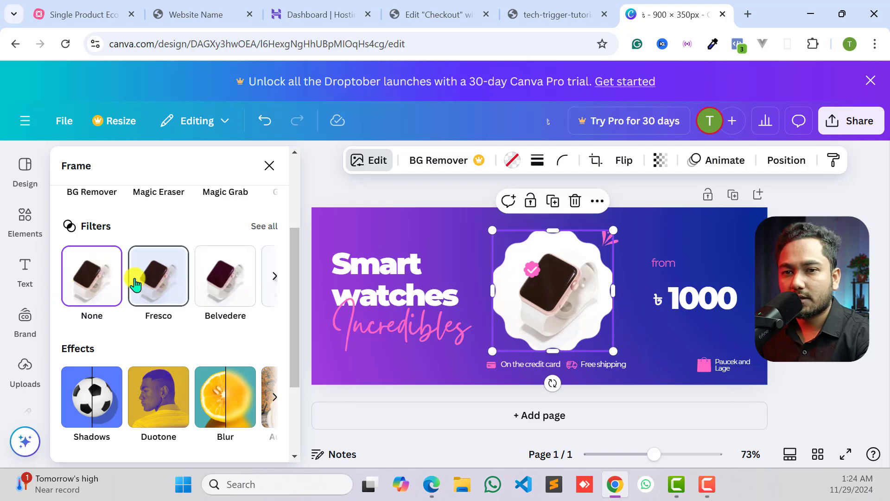
- Upload the watch photo wimg3 from the Downloads > Images folder to the design's uploads
click(21, 379)
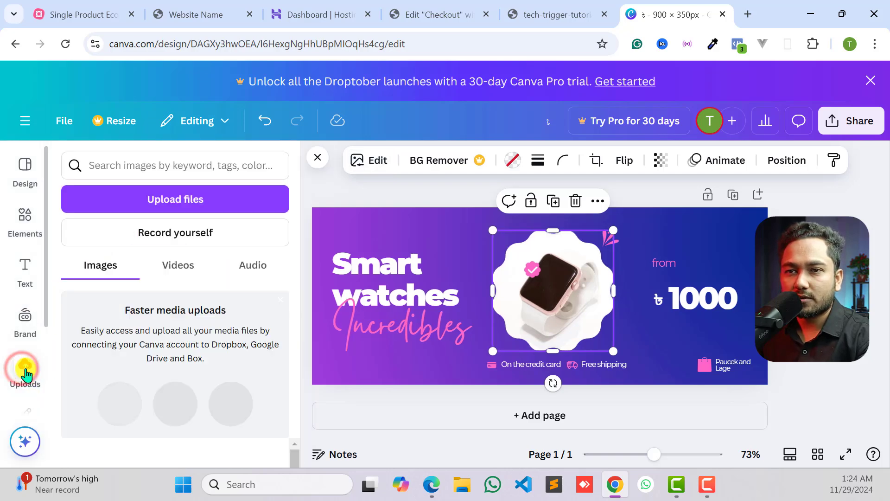
click(182, 206)
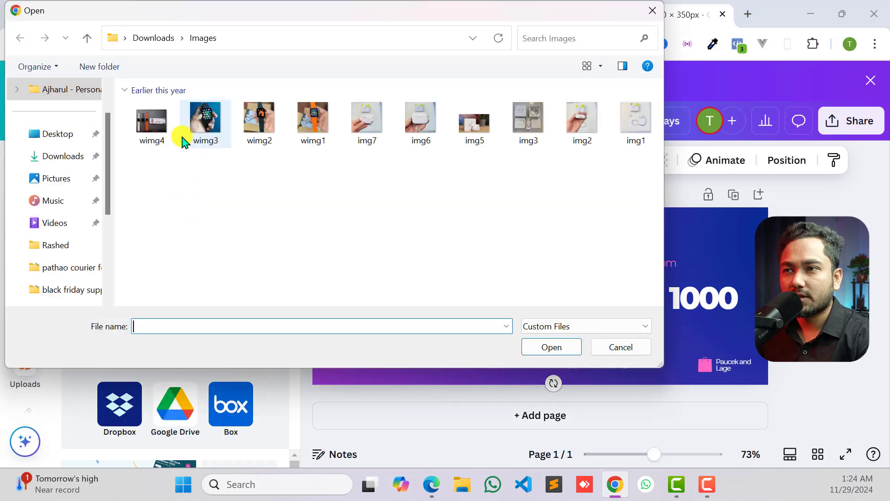
click(589, 124)
click(408, 123)
click(325, 119)
click(221, 119)
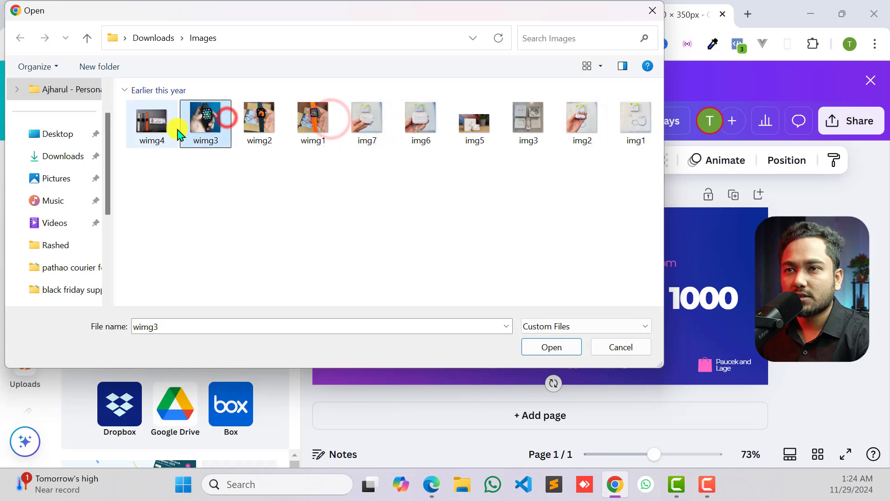
click(259, 122)
click(319, 121)
click(367, 123)
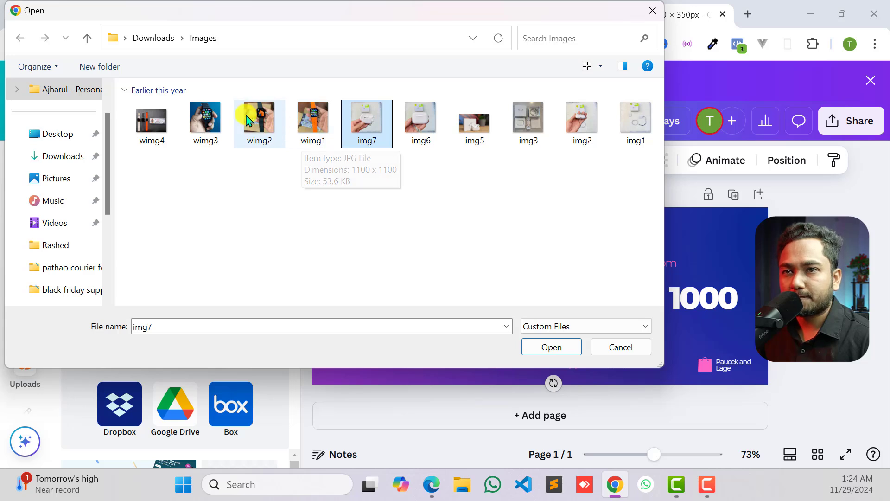
click(205, 124)
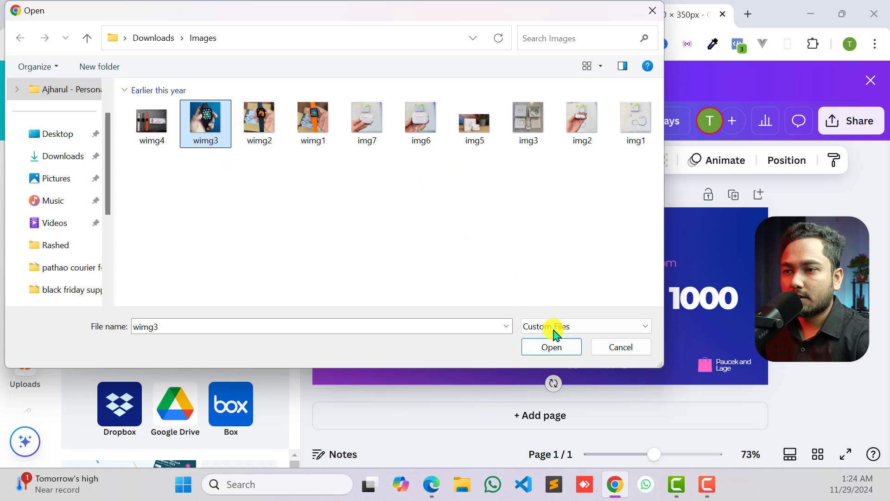
click(554, 349)
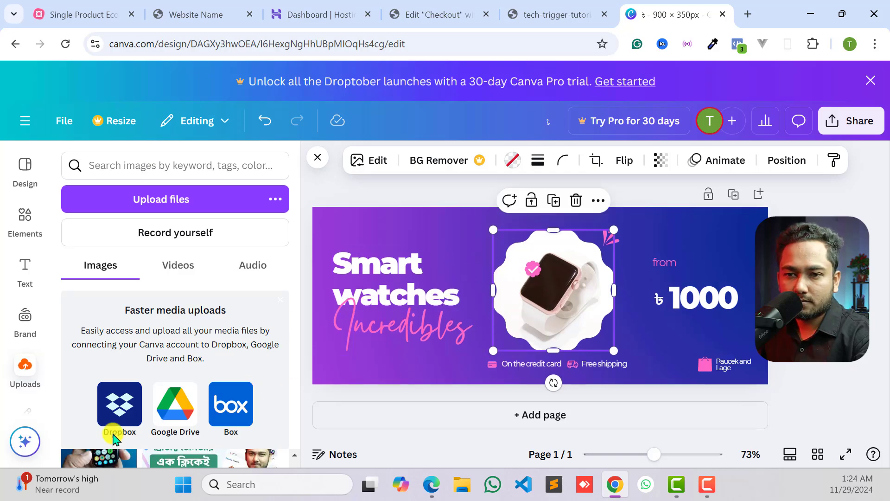
- Place the uploaded watch photo in the banner's wavy-edged frame and move the frame slightly up and to the right
click(106, 465)
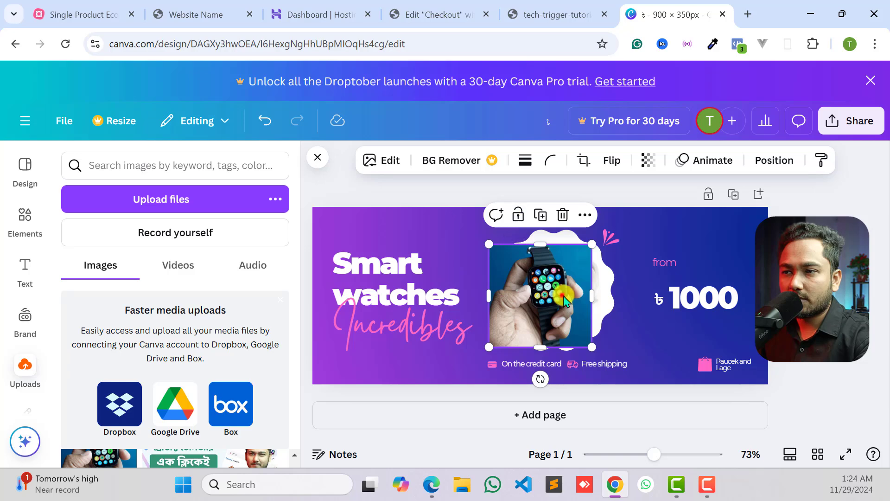
drag(563, 295, 578, 296)
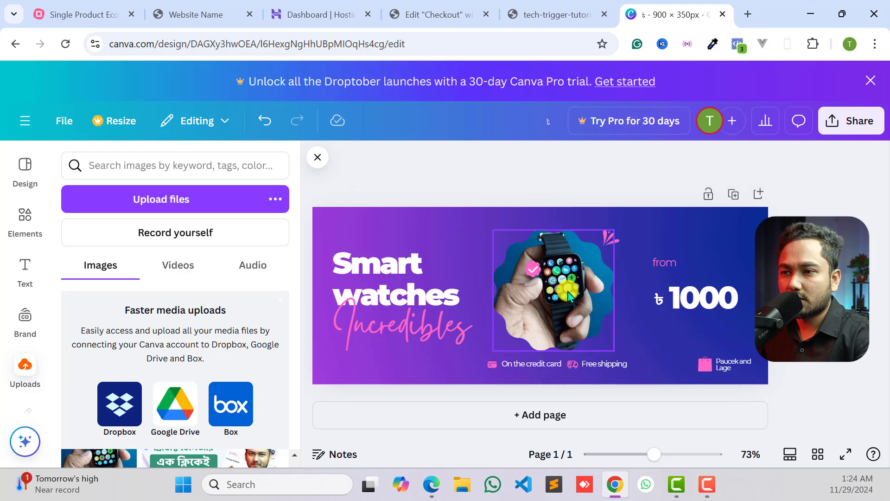
click(571, 296)
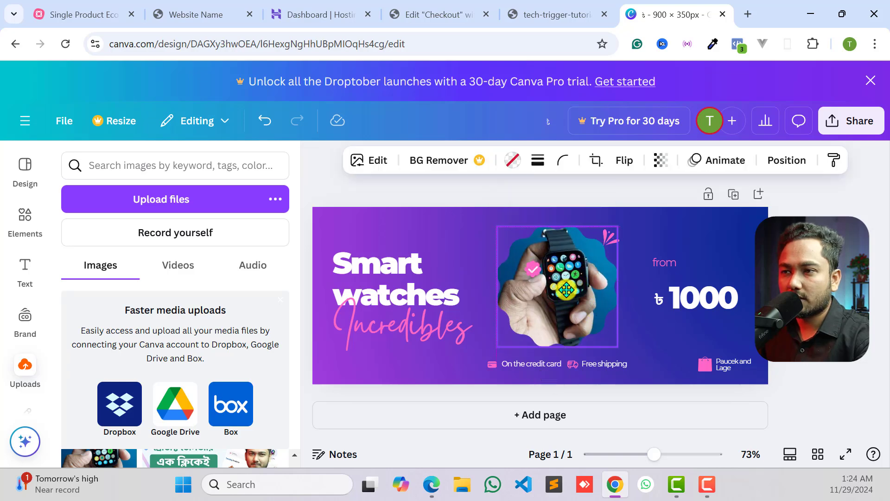
click(571, 291)
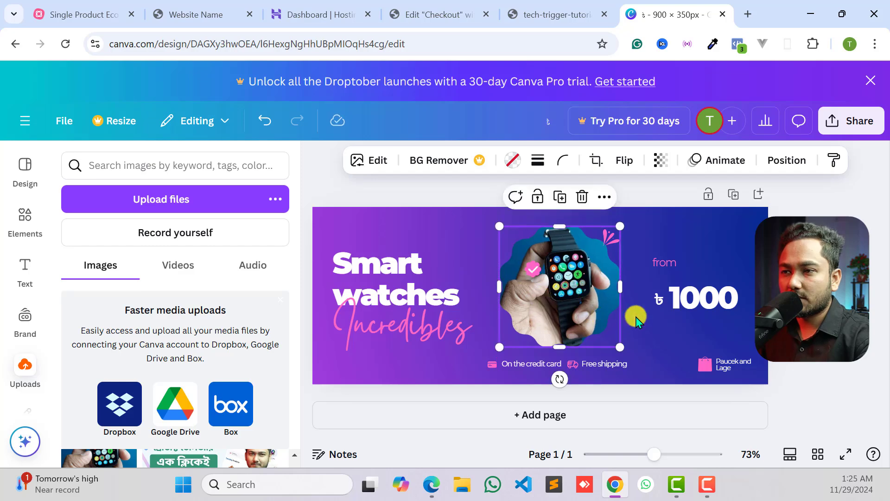
- Move the pink check badge to the upper right edge of the watch photo, just below the pink accent strokes
click(660, 366)
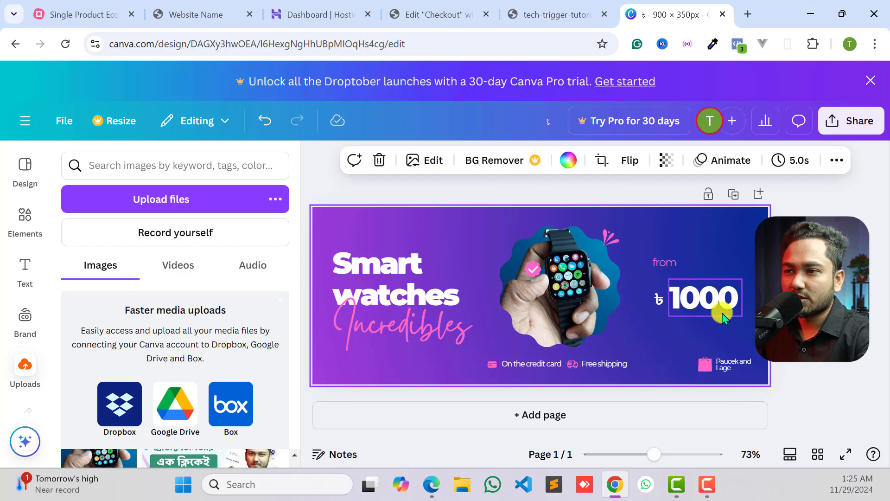
click(529, 271)
drag(534, 269, 612, 261)
- Recolor the script text "Incredibles" with the light gray document color
click(371, 259)
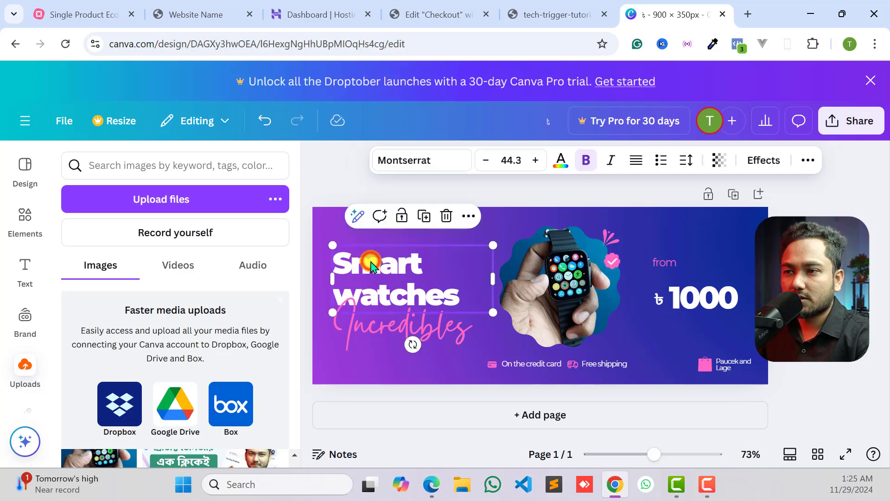
click(406, 332)
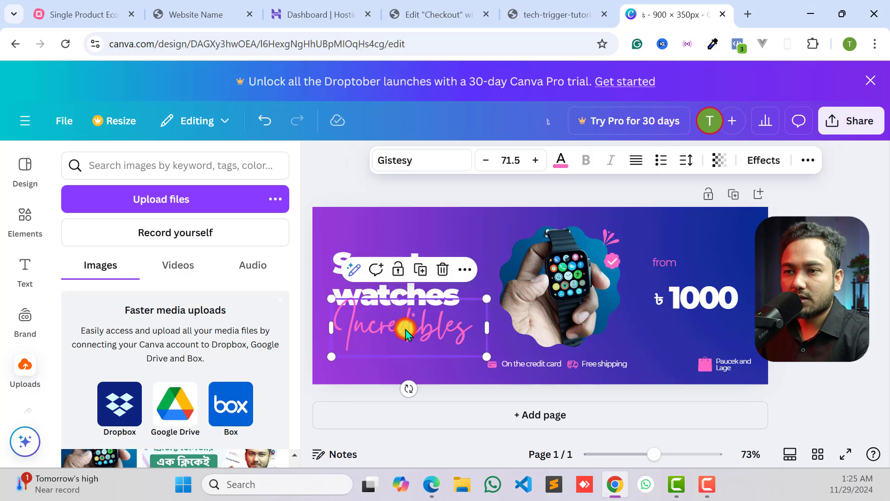
double_click(412, 329)
click(413, 328)
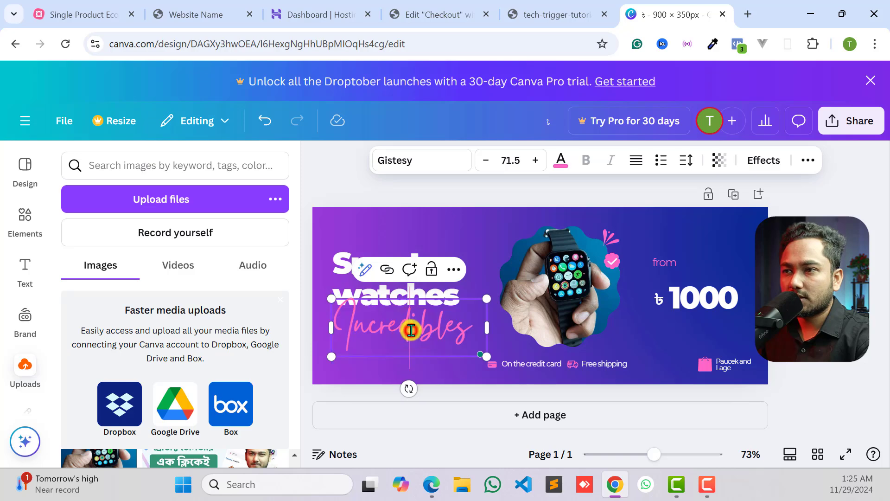
double_click(412, 328)
click(560, 160)
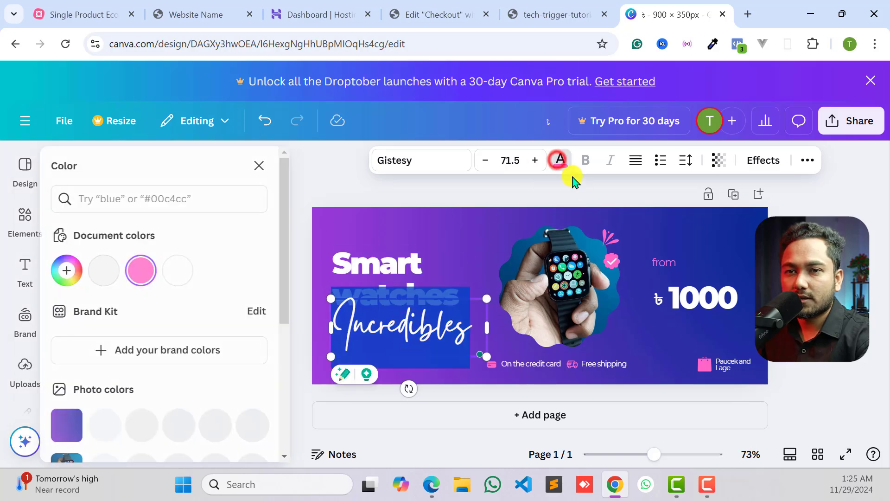
click(111, 276)
click(548, 266)
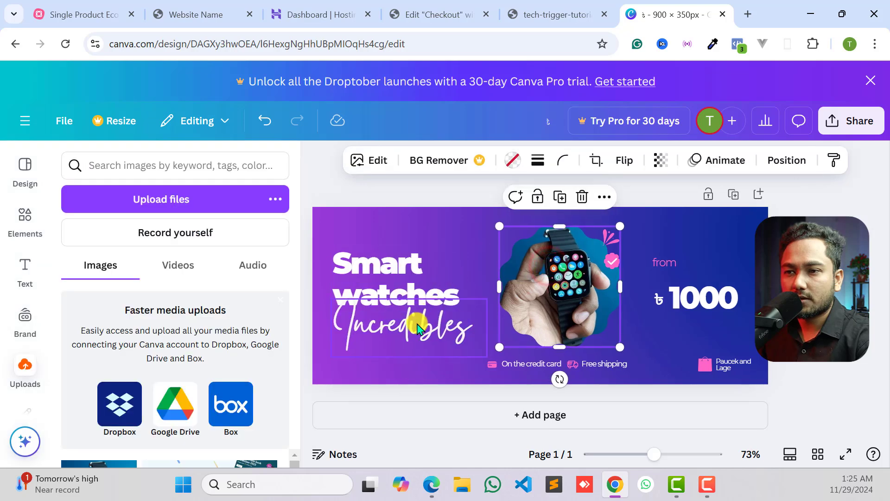
- Move the "Incredibles" text slightly down and to the left so that it clears the word "watches"
click(418, 329)
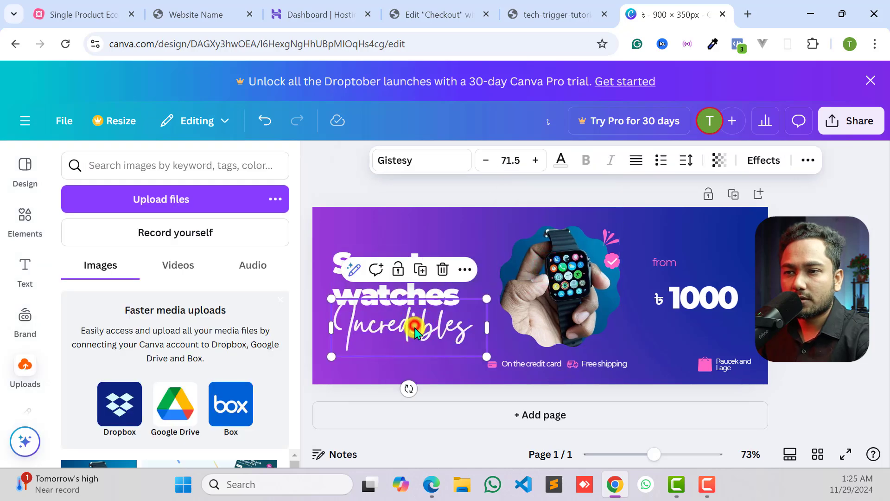
drag(416, 333, 419, 354)
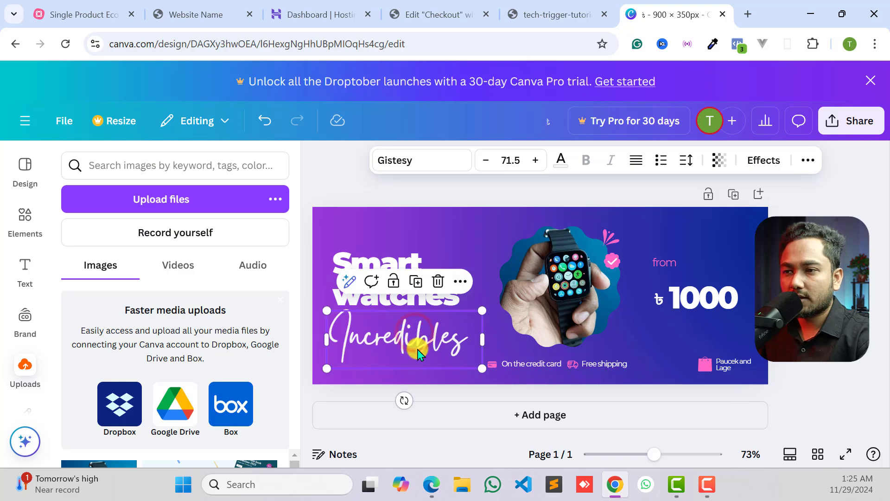
click(513, 366)
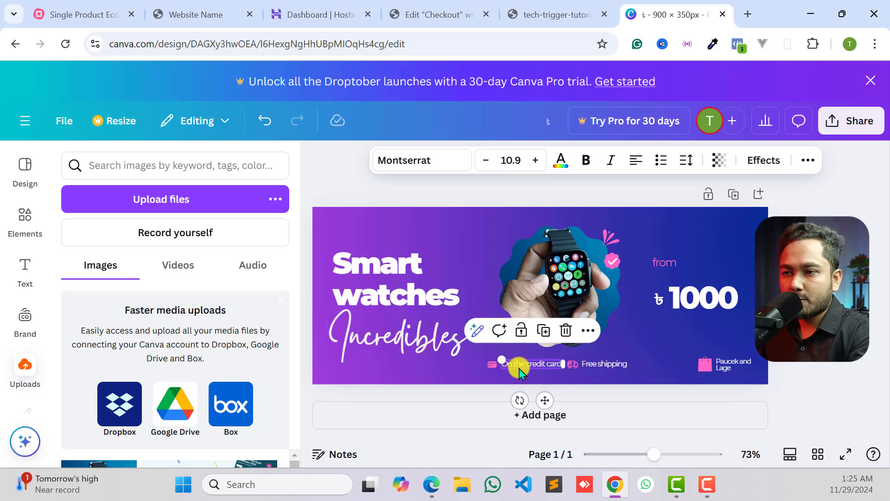
click(594, 357)
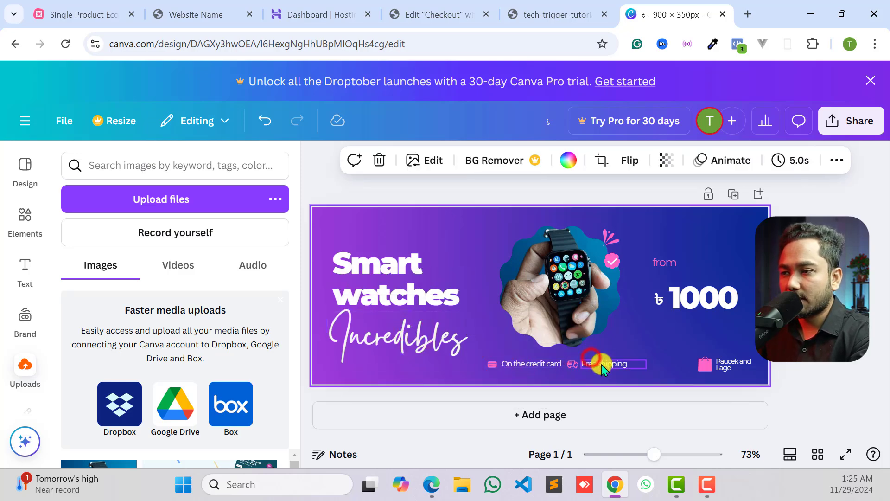
click(721, 365)
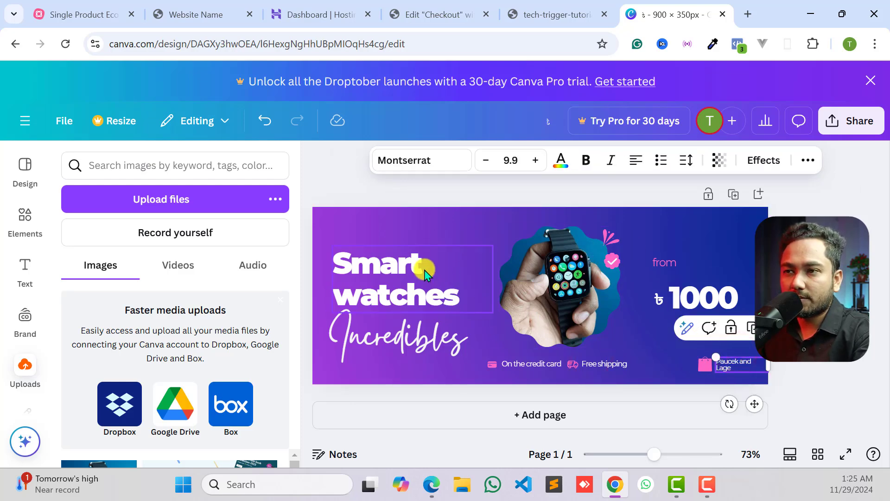
- Try pink, white and near-black as the banner's background, and settle on the medium blue from the photo colors
click(509, 213)
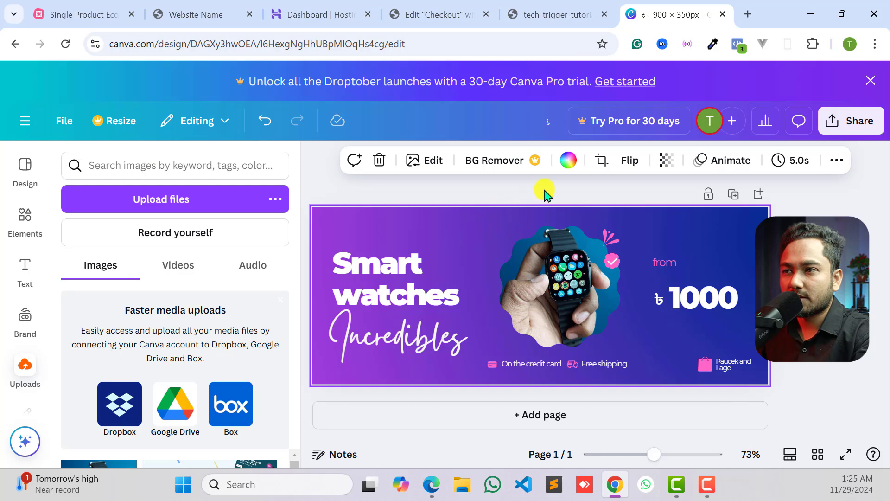
click(565, 160)
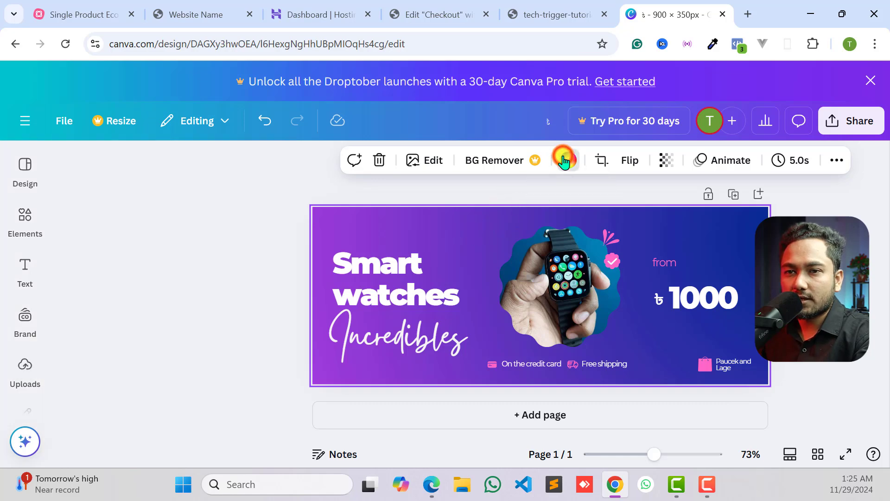
click(156, 273)
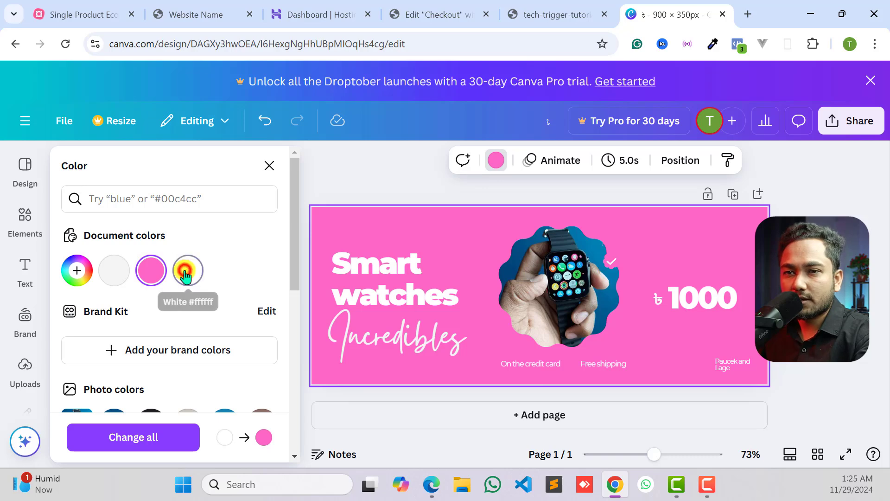
click(187, 271)
click(150, 270)
scroll(144, 312, down, 3)
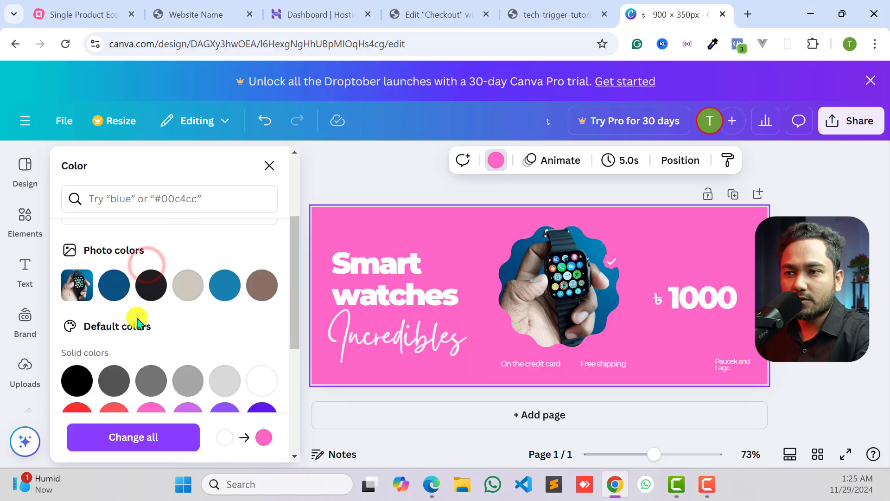
click(151, 285)
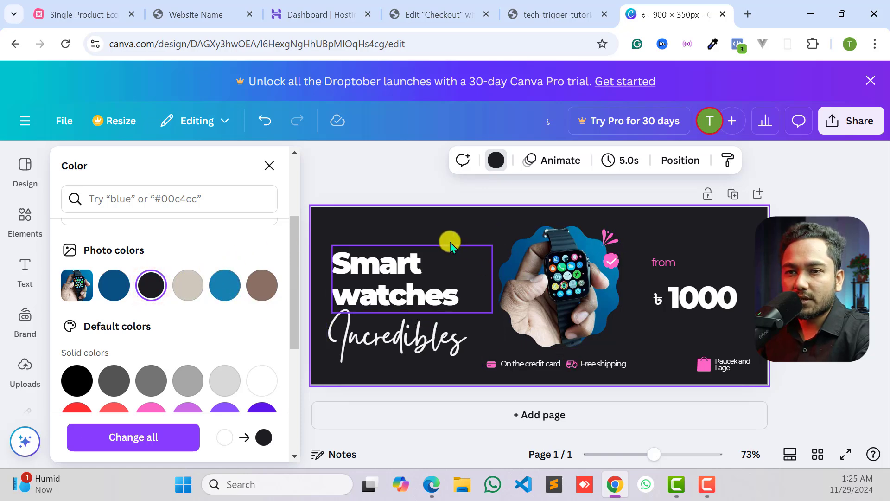
scroll(224, 297, down, 2)
scroll(225, 306, up, 2)
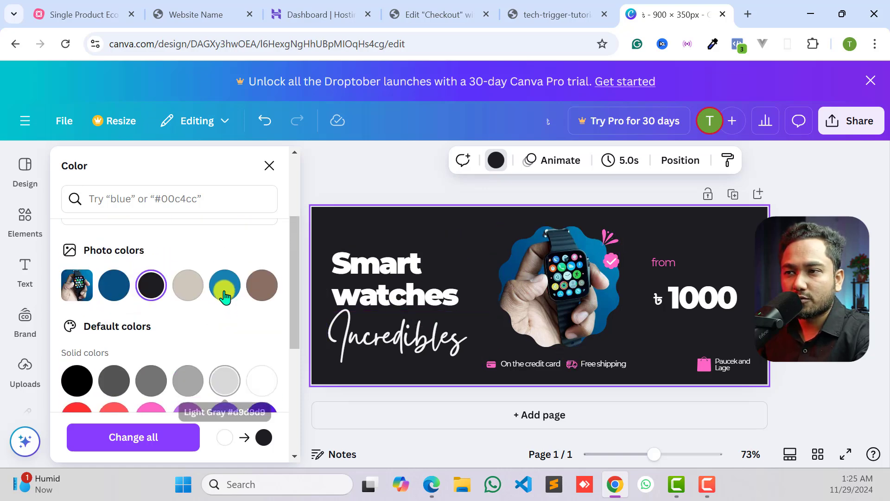
click(224, 286)
scroll(222, 290, down, 2)
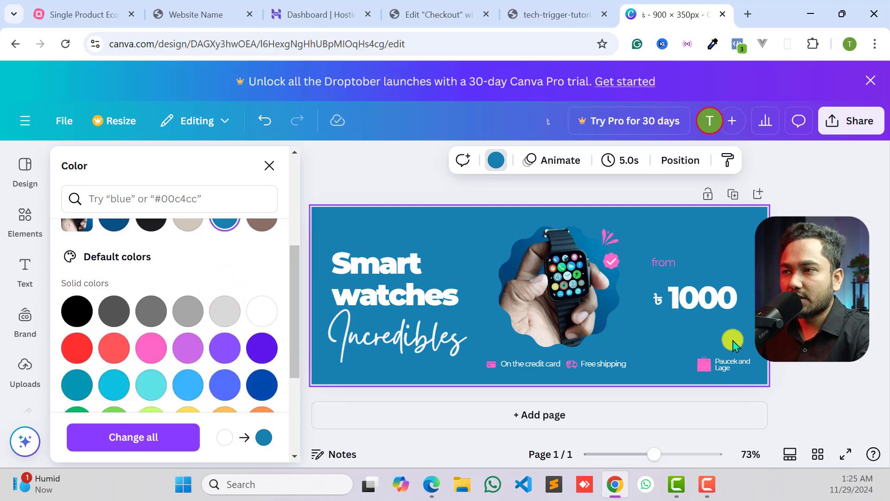
click(800, 206)
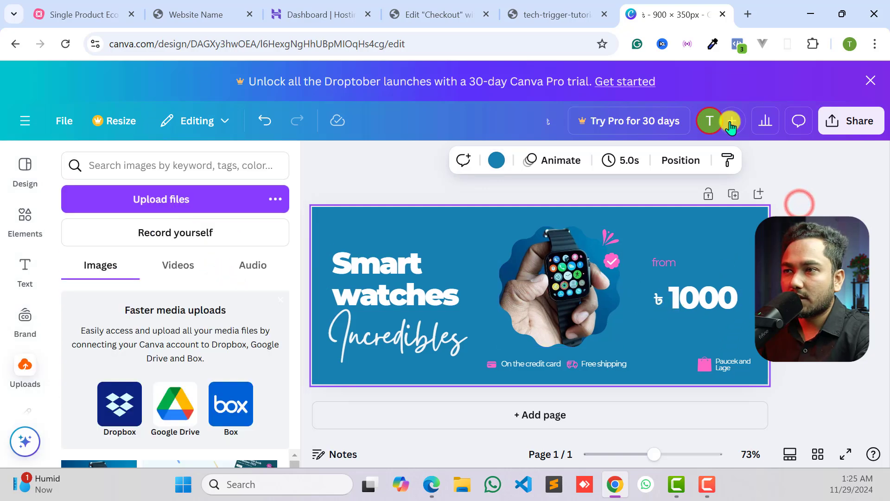
- Download the banner as a PNG at 900 × 350 px
click(847, 127)
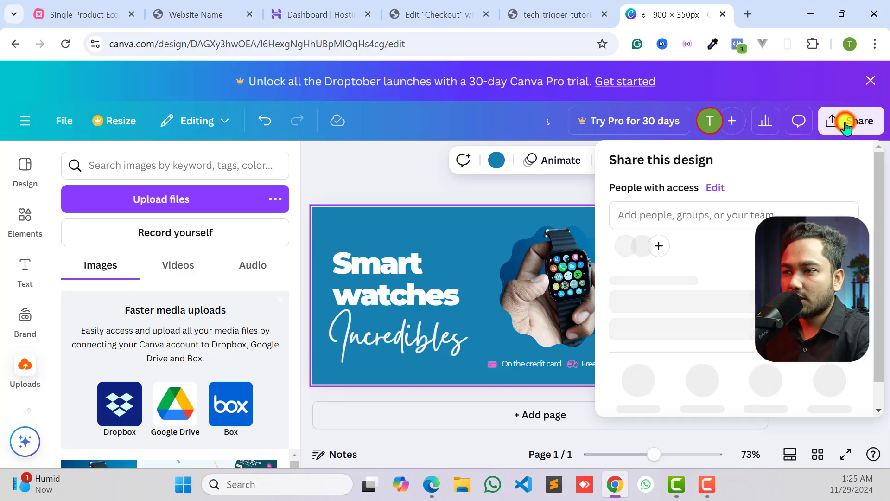
scroll(667, 320, down, 1)
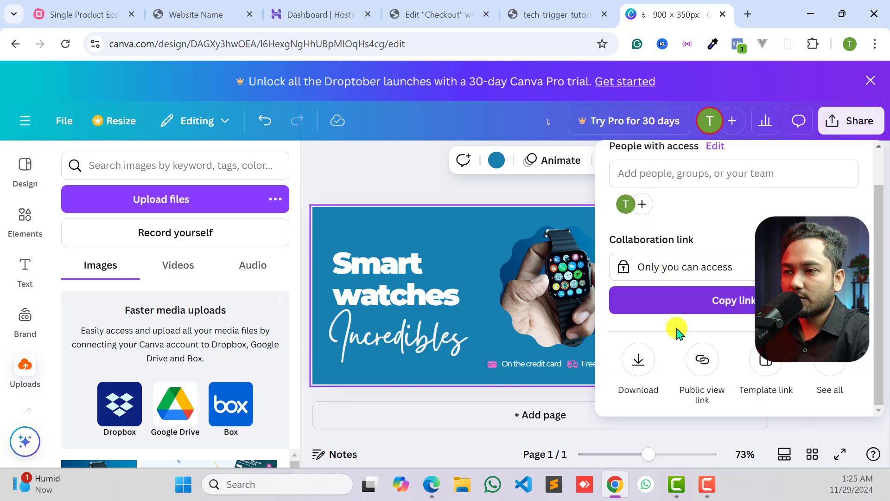
click(638, 359)
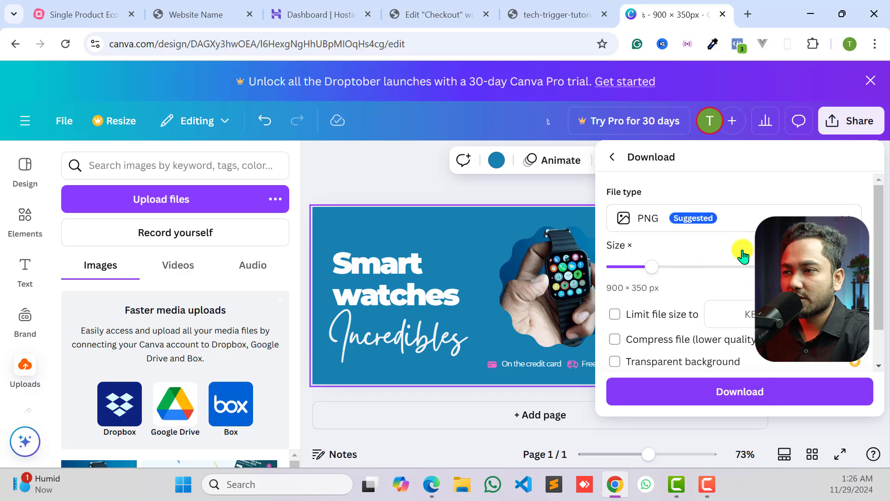
click(724, 392)
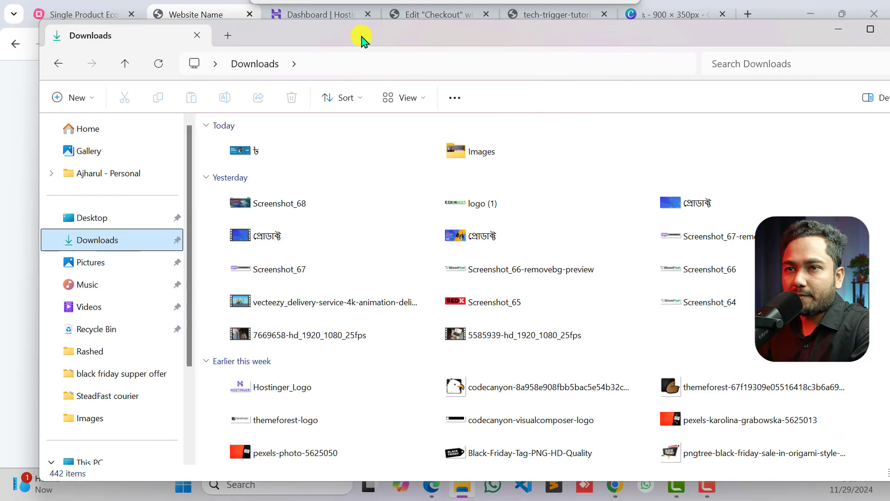
- Open the downloaded banner from the Downloads folder in the image viewer, look it over and close it
drag(361, 34, 354, 20)
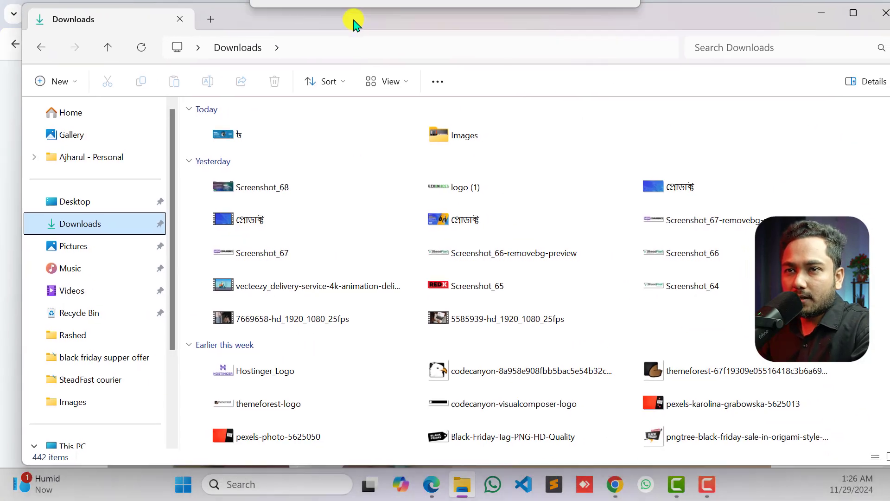
double_click(227, 133)
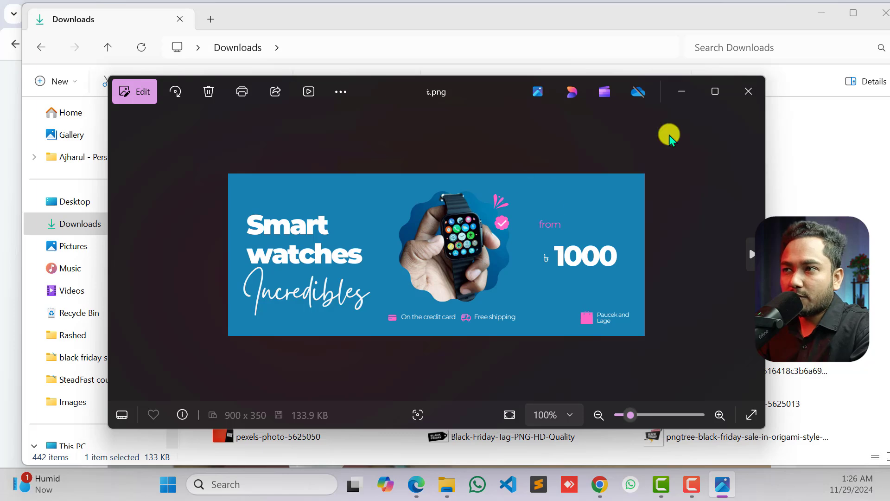
click(737, 93)
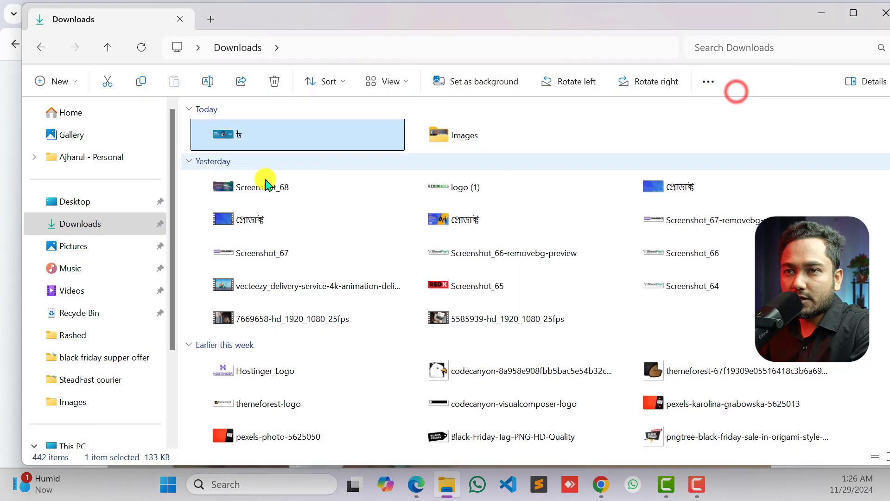
- Check the downloaded banner's file size in its file properties, and close the properties
right_click(220, 137)
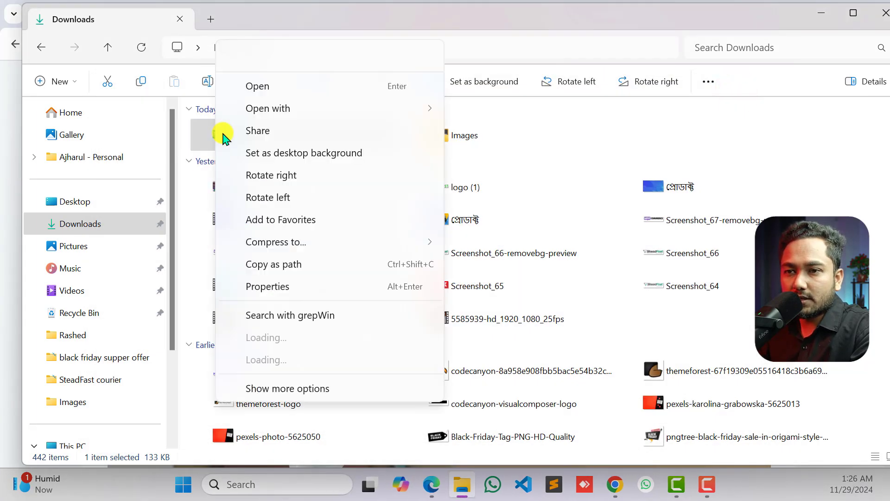
click(270, 288)
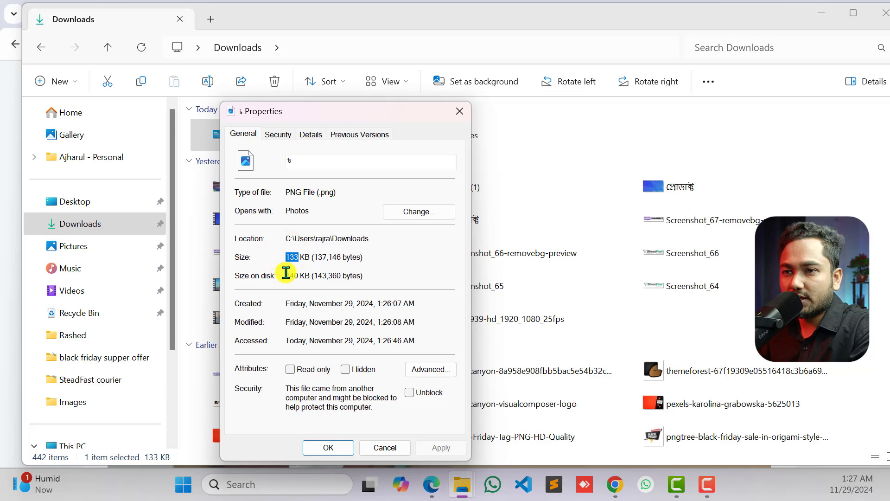
key(Escape)
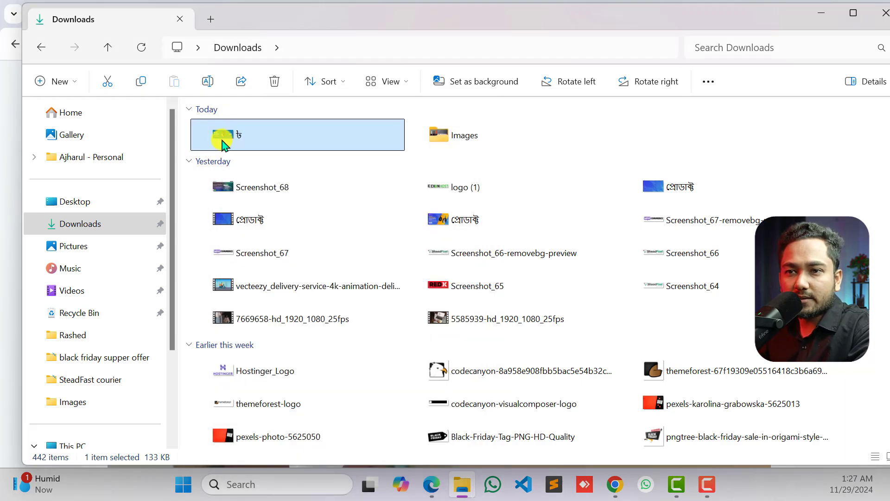
right_click(223, 145)
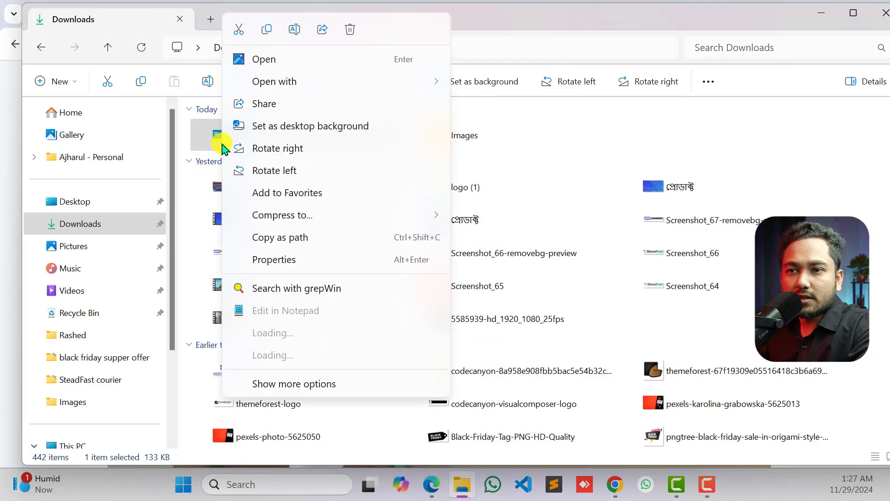
click(262, 258)
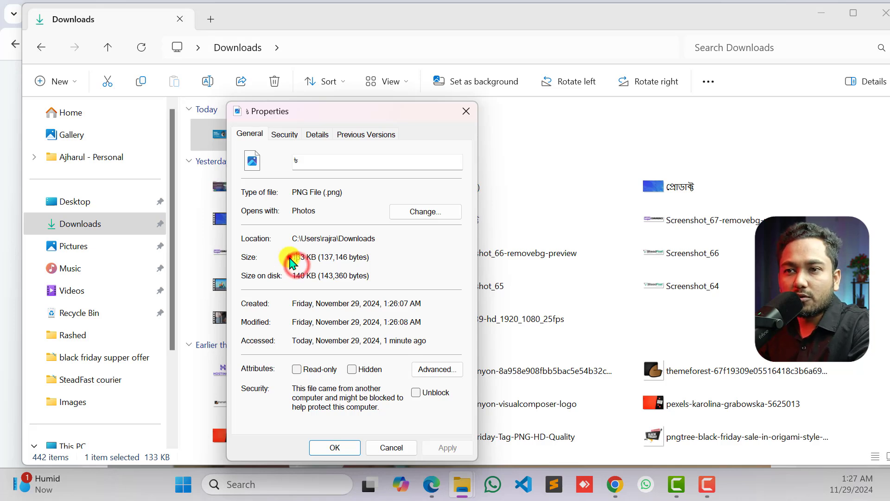
double_click(296, 257)
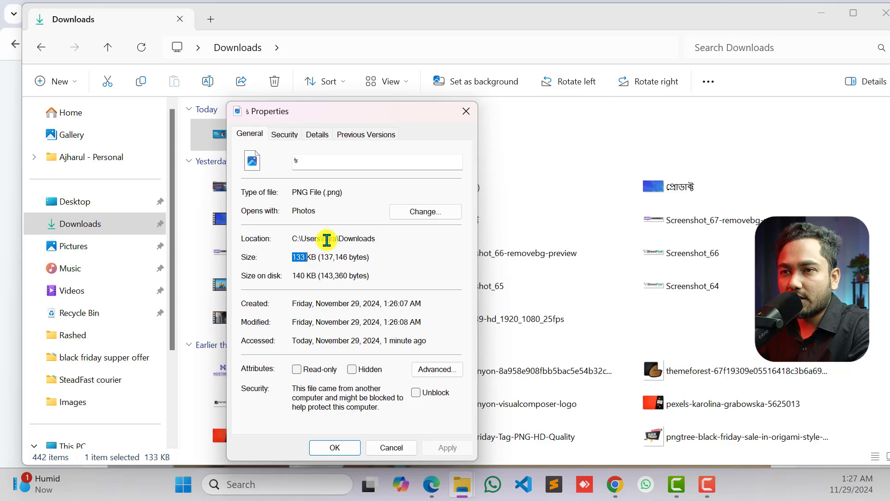
click(457, 110)
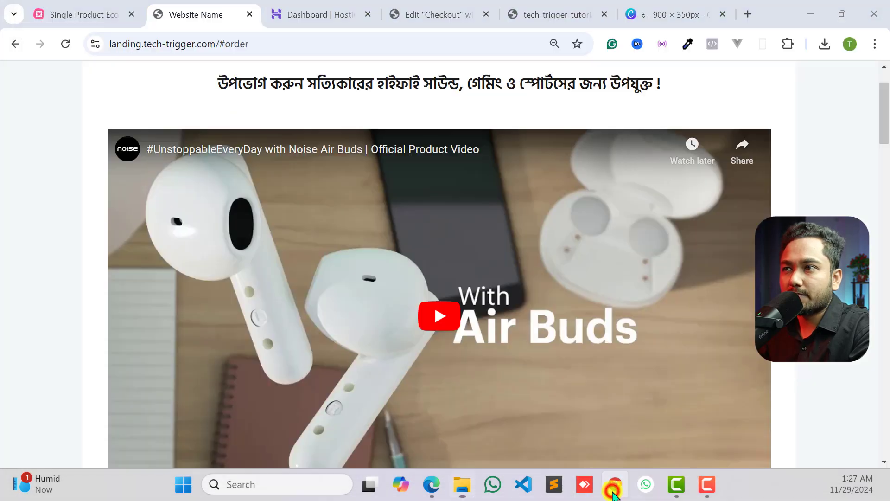
- Switch to Chrome, search for "image compressor" in a new browser tab and open the Optimizilla site
click(615, 484)
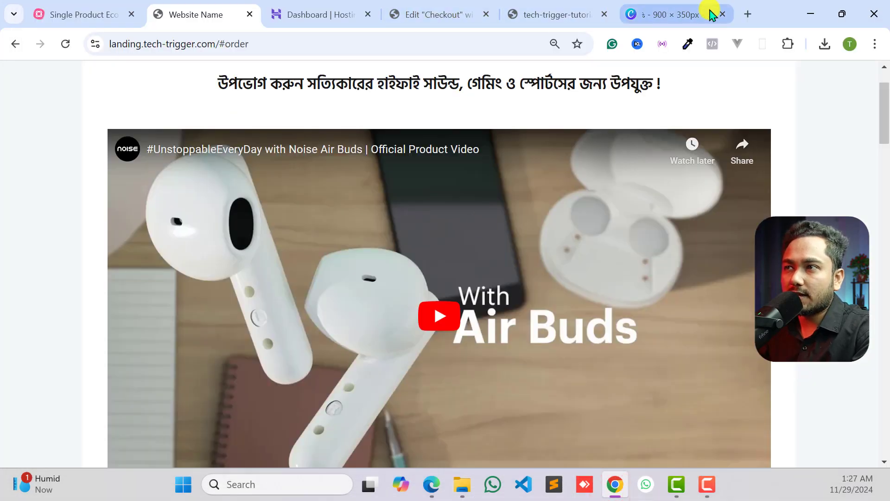
click(749, 14)
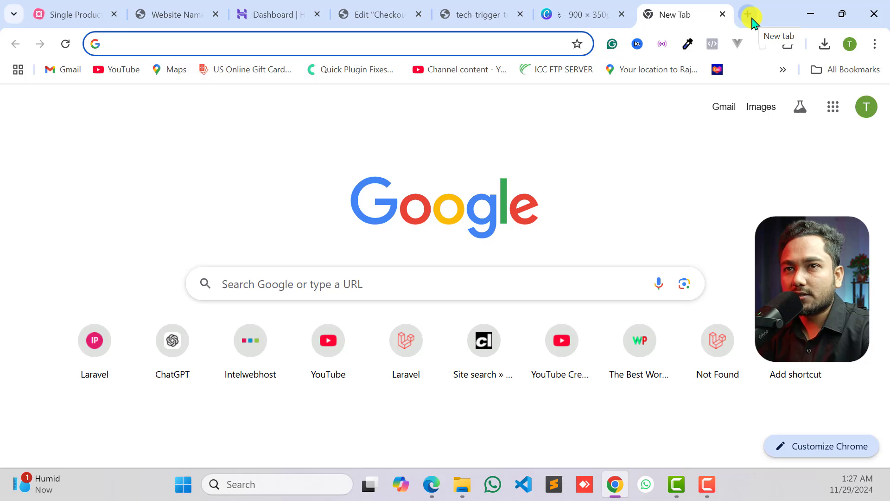
text(image+ com)
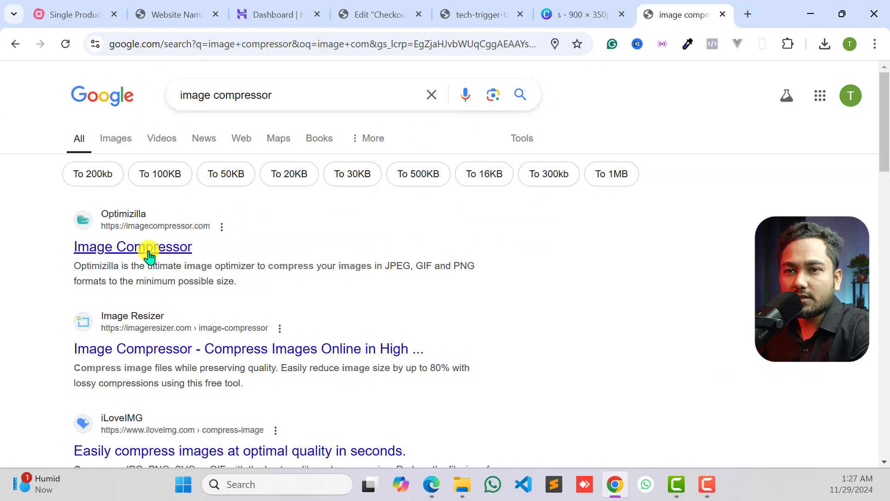
click(124, 252)
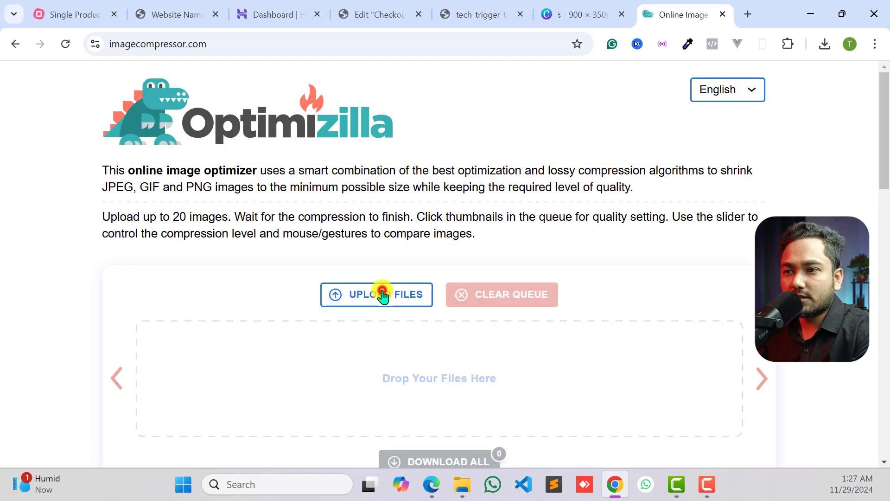
- Upload the banner PNG from Downloads to Optimizilla, then download and open the compressed version
click(382, 297)
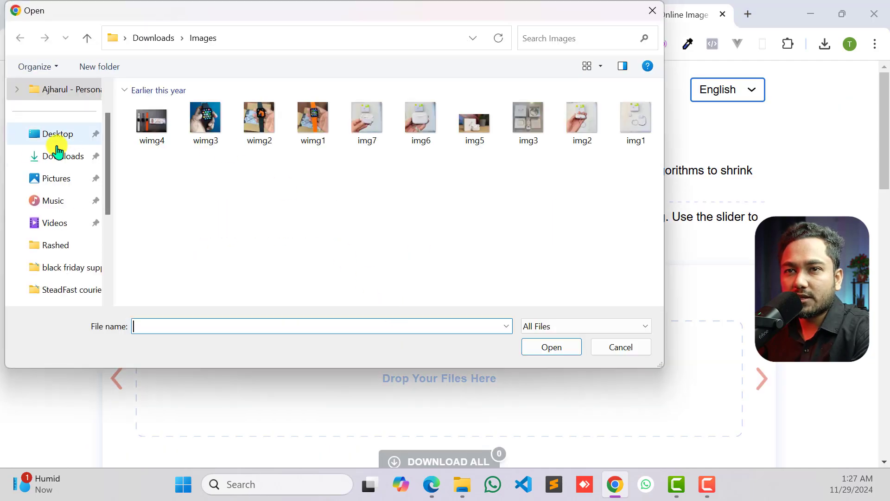
click(56, 157)
click(151, 121)
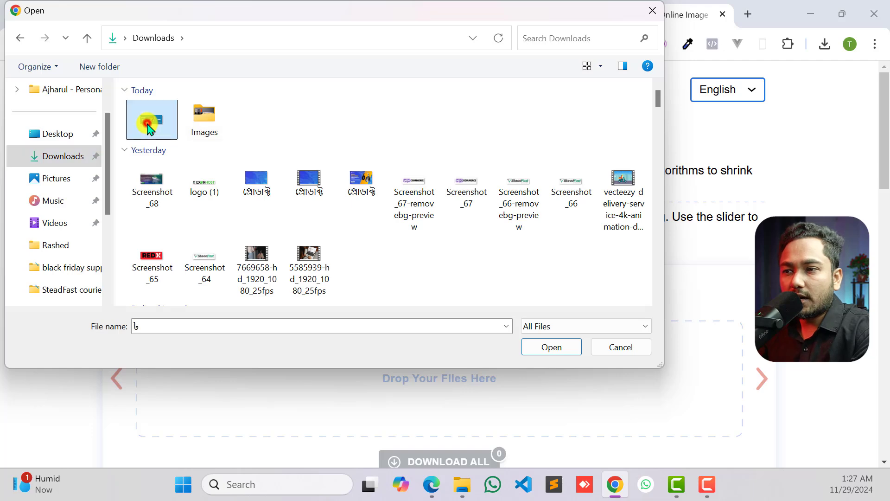
click(551, 347)
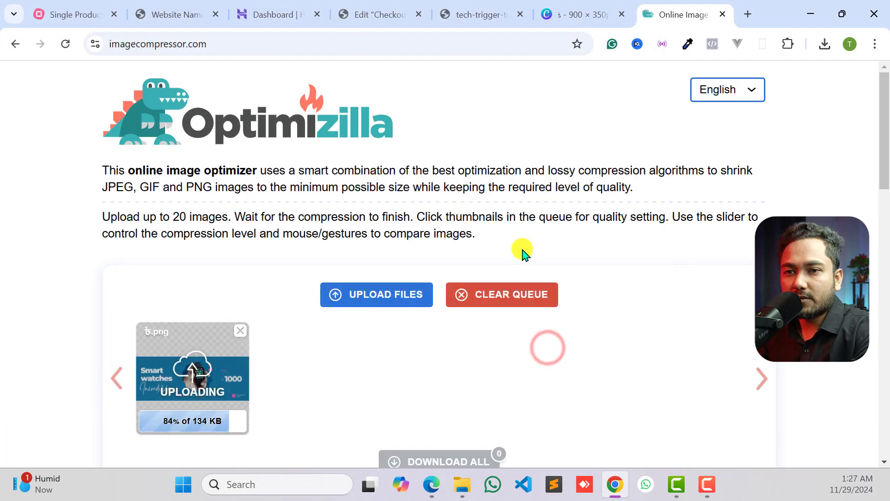
scroll(521, 254, down, 1)
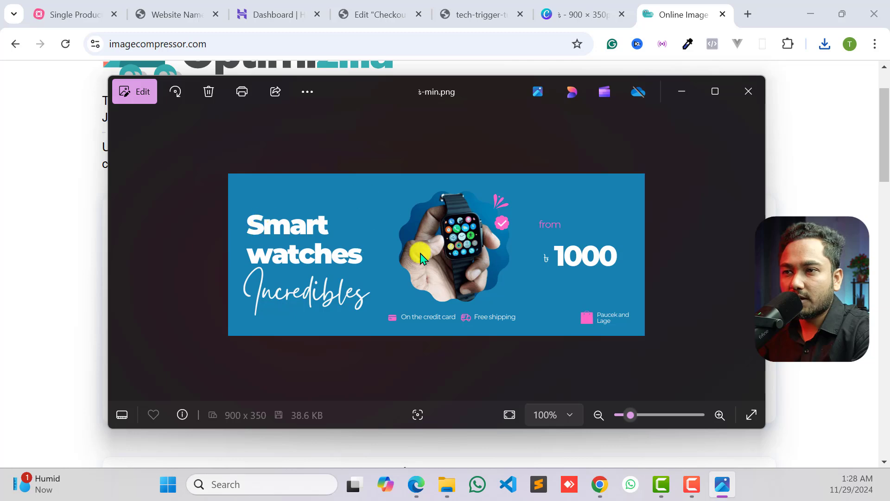
- Examine the compressed banner's image quality up close, and close the preview
scroll(484, 246, up, 4)
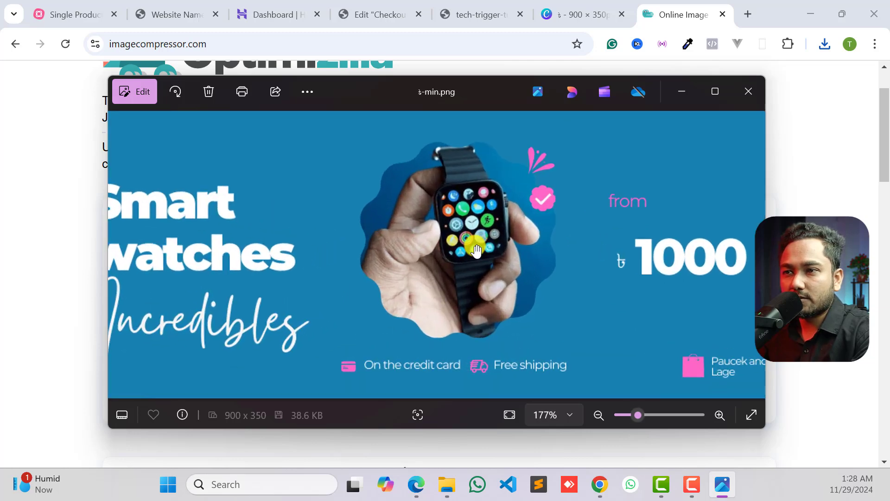
scroll(476, 250, down, 4)
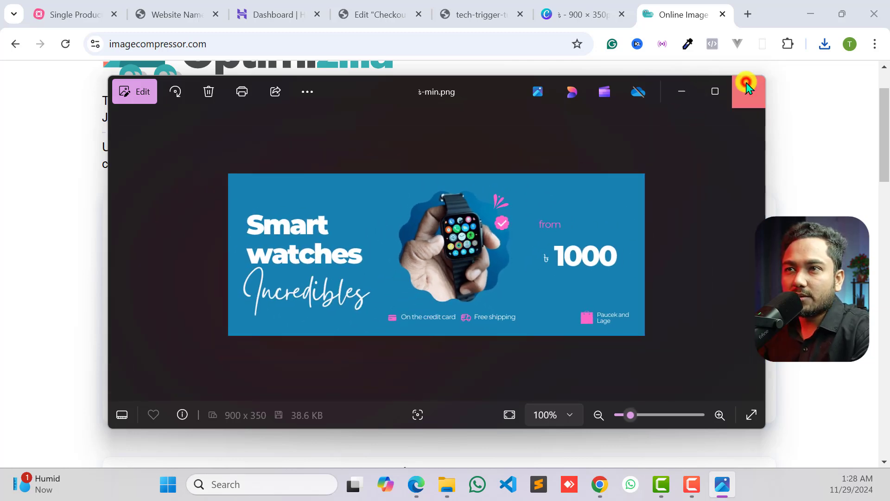
click(747, 89)
- Return to the Elementor editor of the Checkout page and delete the YouTube video widget below the subheading
click(578, 6)
click(480, 13)
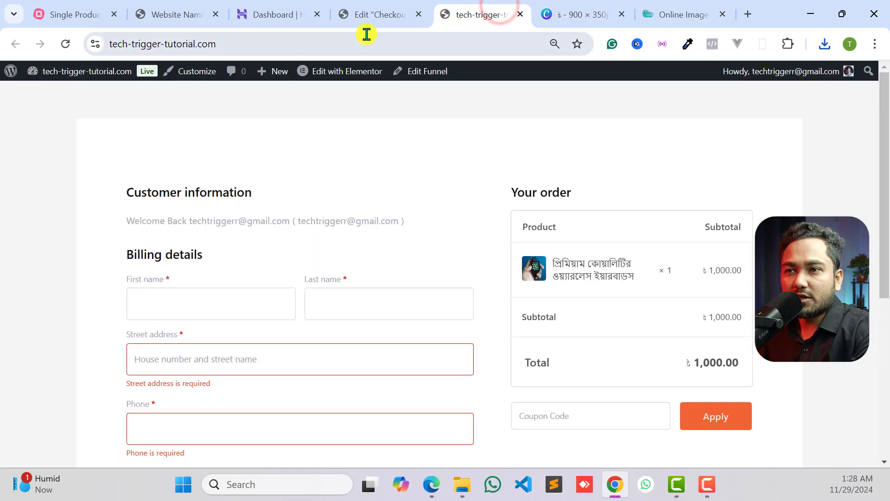
click(373, 12)
scroll(757, 221, down, 2)
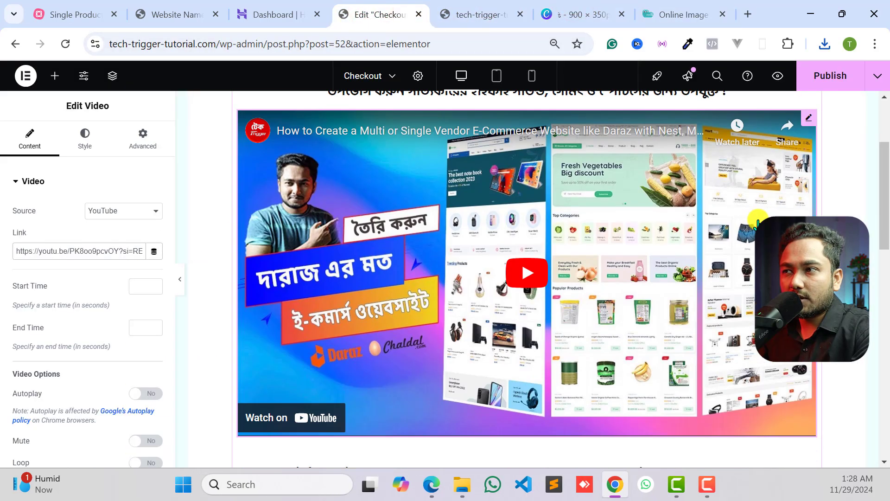
right_click(807, 125)
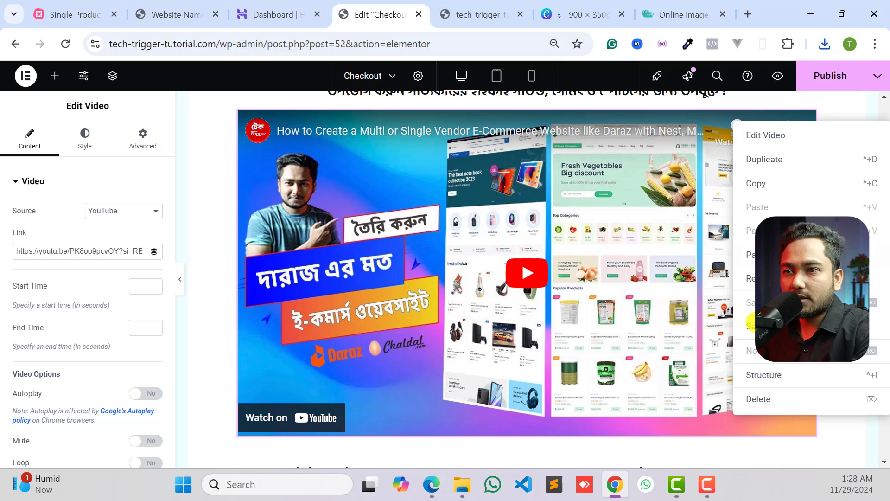
click(753, 396)
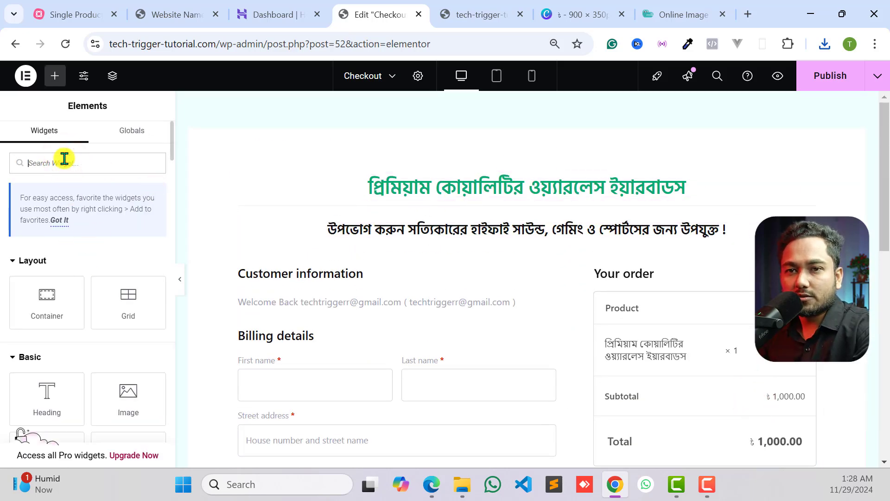
- Add an Image widget below the subheading and upload the compressed banner "৳-min" from Downloads as its image
text(image)
drag(70, 292, 439, 278)
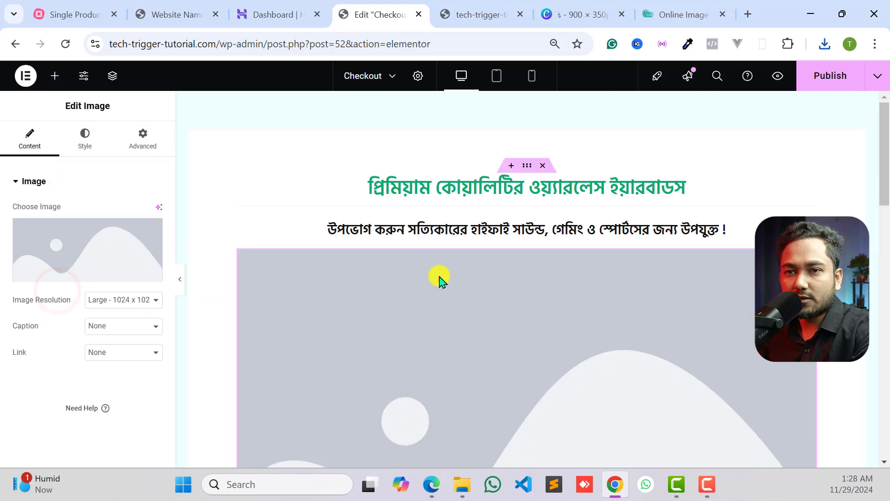
click(127, 240)
click(175, 118)
click(521, 277)
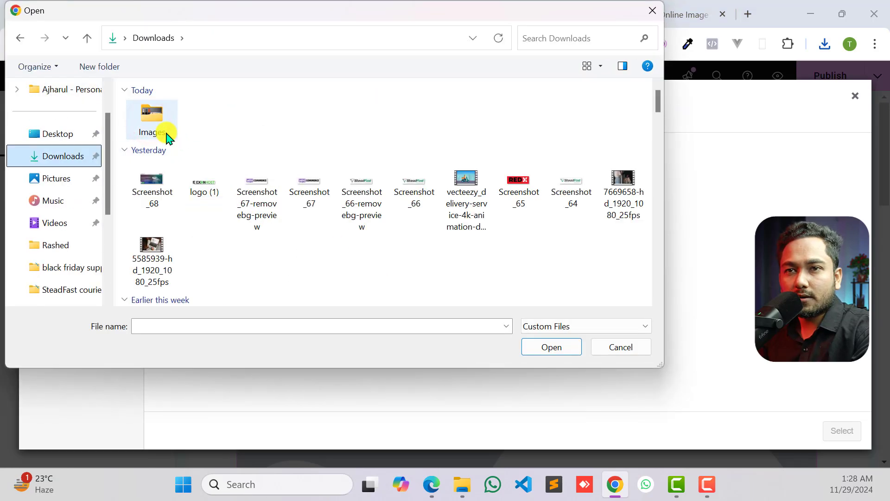
click(152, 122)
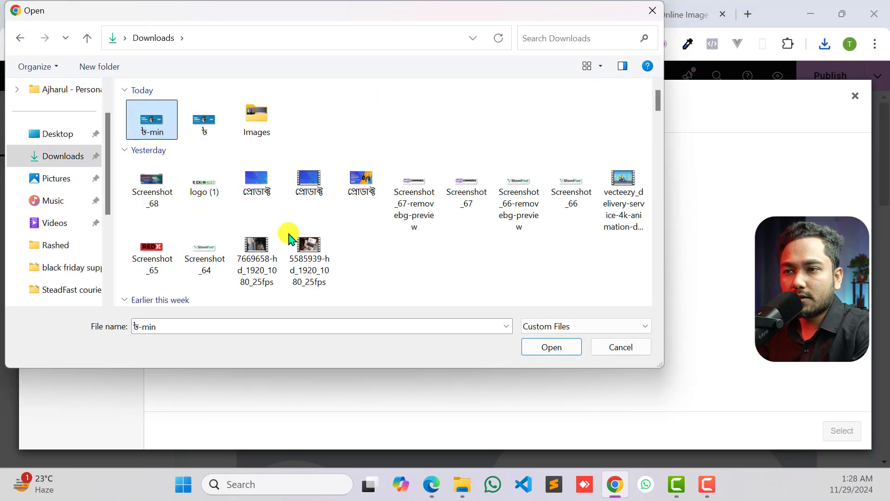
click(550, 346)
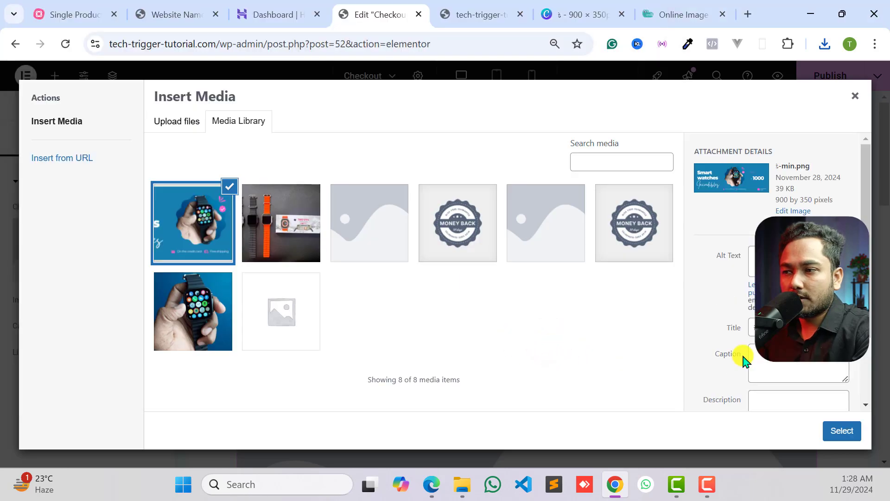
click(842, 431)
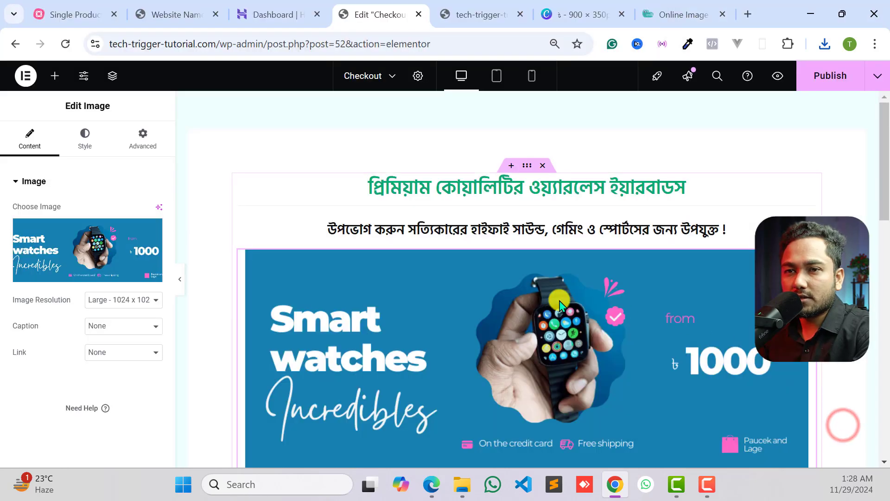
- Set the banner image's resolution to Full
scroll(551, 306, down, 3)
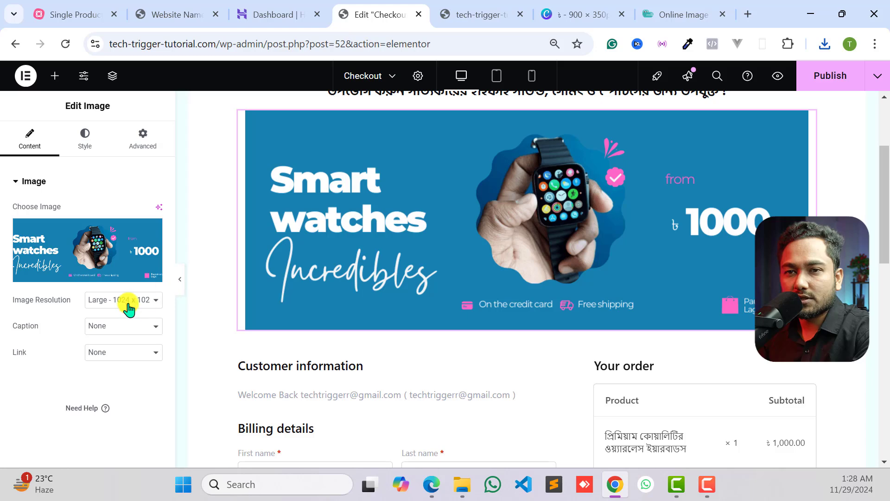
click(129, 308)
click(111, 267)
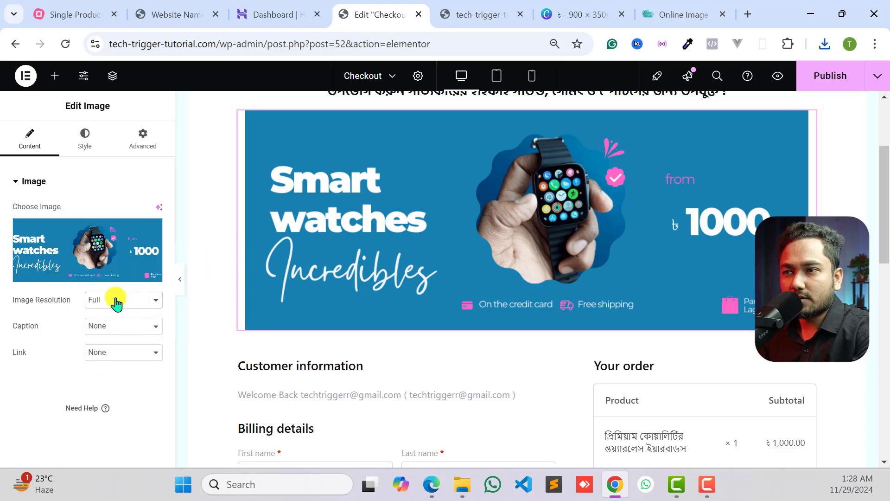
- Examine how the banner sits between the subheading and the checkout form with the editing panel hidden, and restore the panel
scroll(507, 232, up, 5)
click(85, 138)
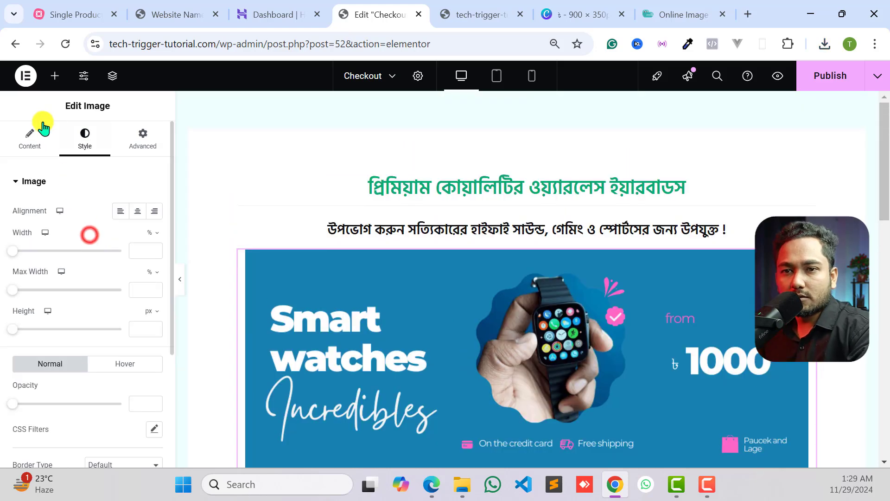
click(26, 142)
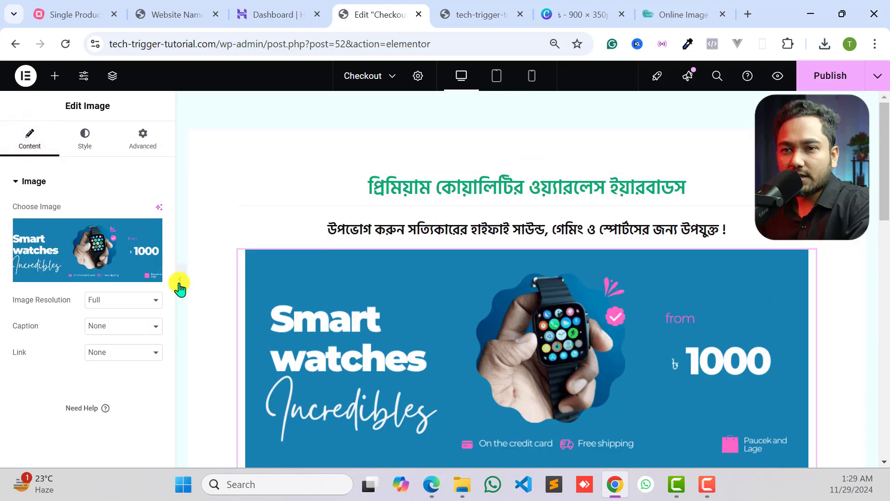
click(180, 280)
scroll(173, 243, down, 5)
scroll(139, 294, up, 3)
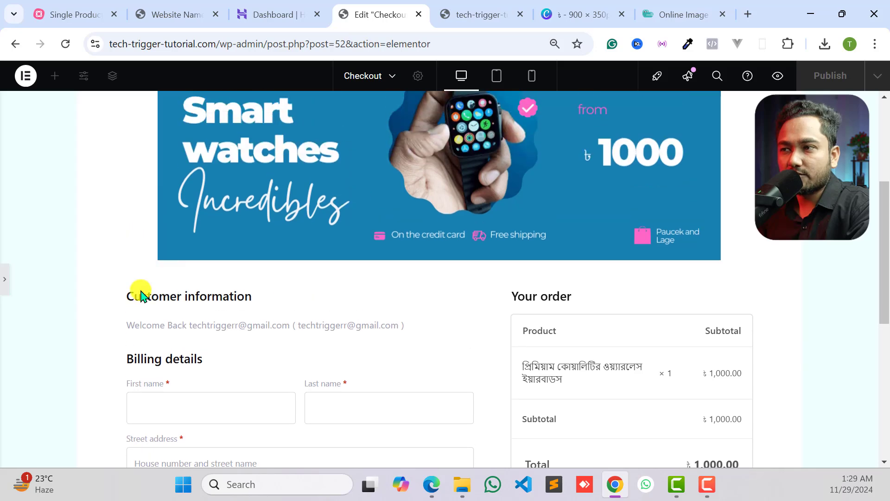
scroll(644, 279, up, 3)
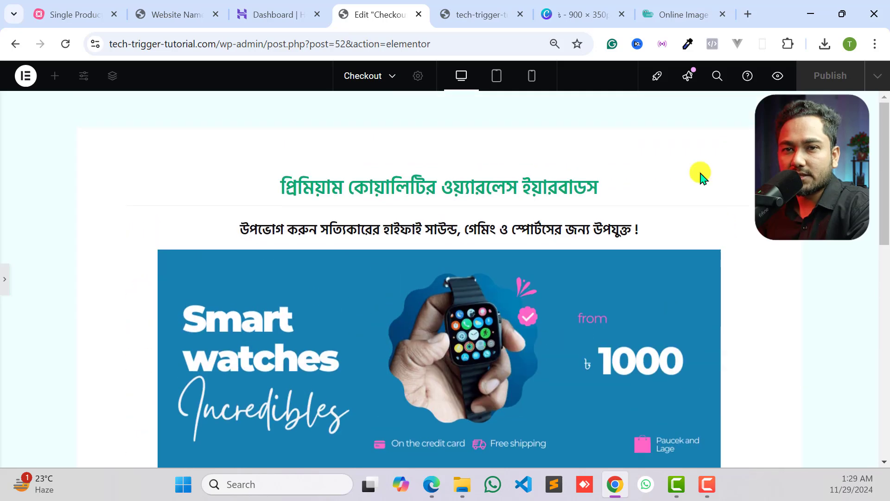
click(7, 284)
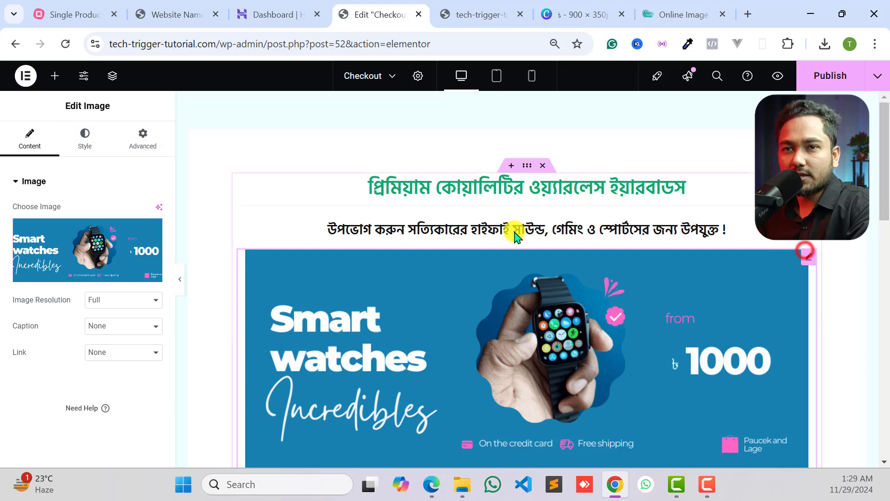
- Set the banner image's width to 100% and check it against the checkout form with the editing panel hidden
click(81, 139)
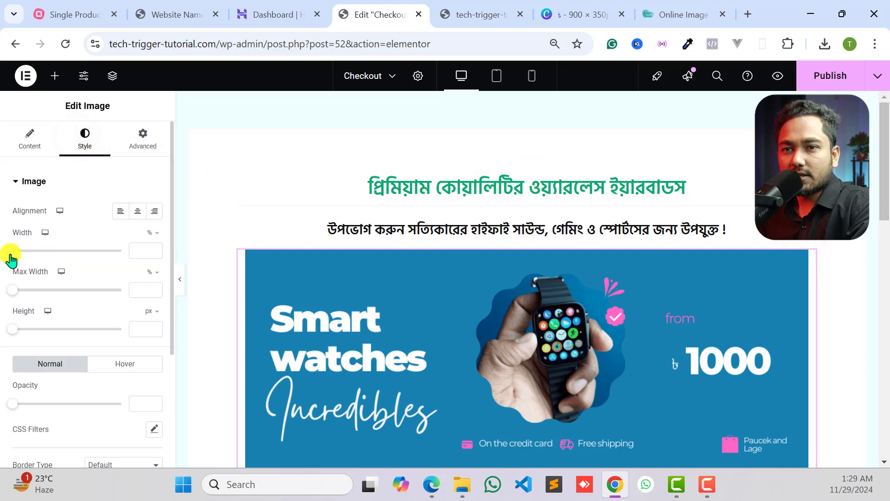
drag(11, 254, 122, 250)
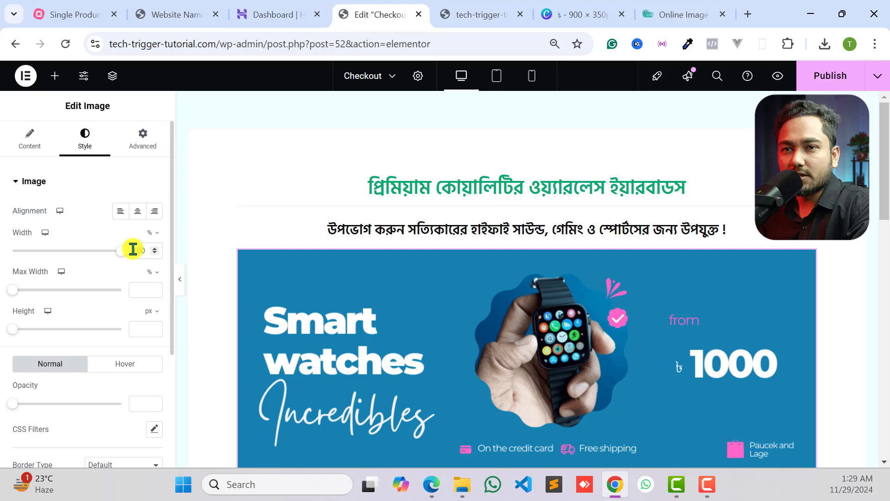
click(180, 284)
scroll(533, 261, down, 7)
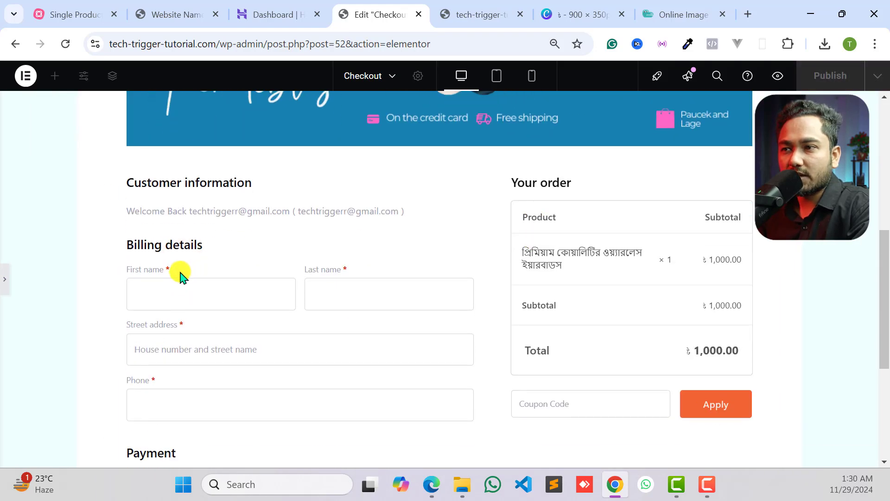
scroll(181, 275, up, 6)
scroll(547, 234, up, 2)
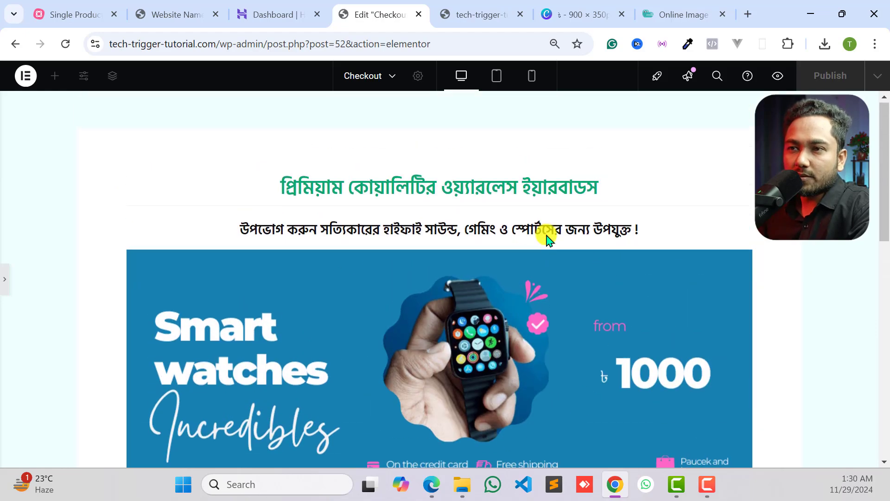
scroll(538, 233, down, 3)
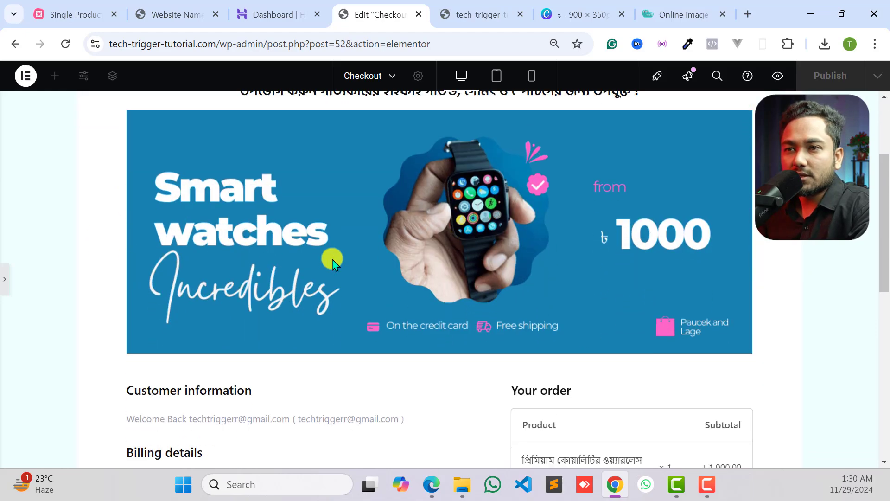
scroll(332, 255, down, 3)
scroll(433, 311, up, 3)
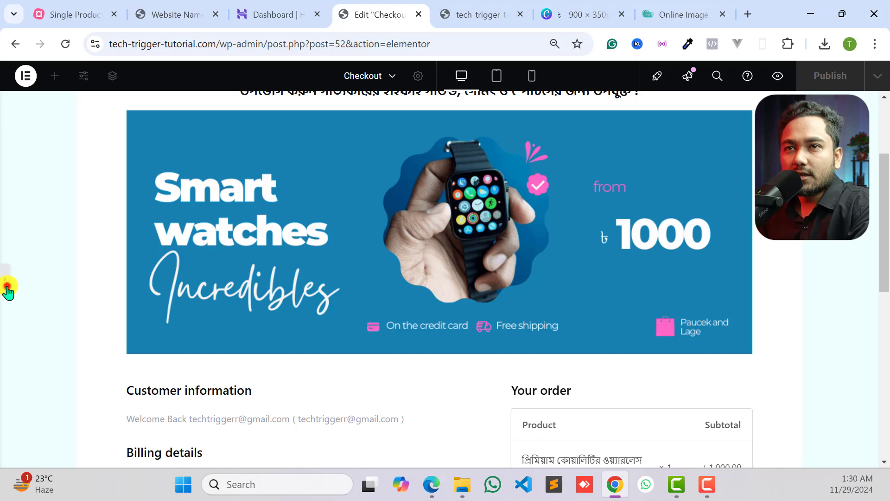
click(6, 288)
- Switch to the reference landing page and copy the regular price line "রেগুলার মূল্যঃ ১৫৯০ টাকা" below the video
click(174, 12)
scroll(314, 213, down, 6)
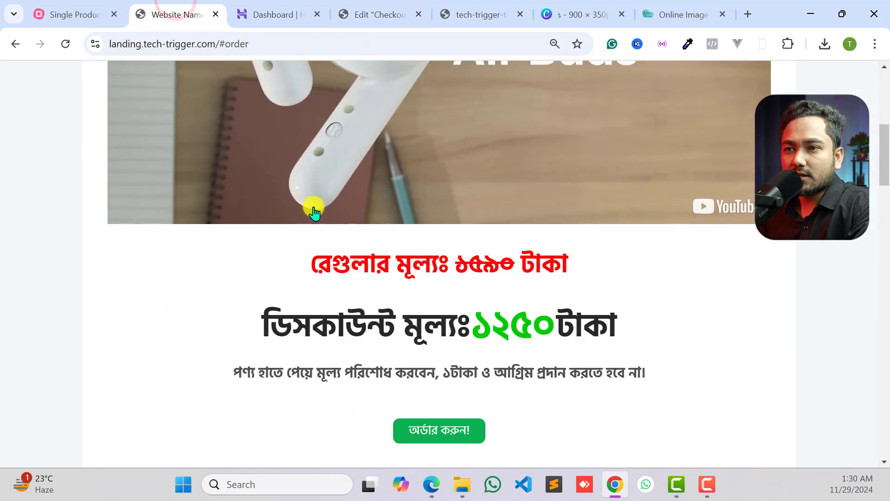
scroll(314, 212, down, 2)
drag(321, 195, 570, 195)
click(570, 195)
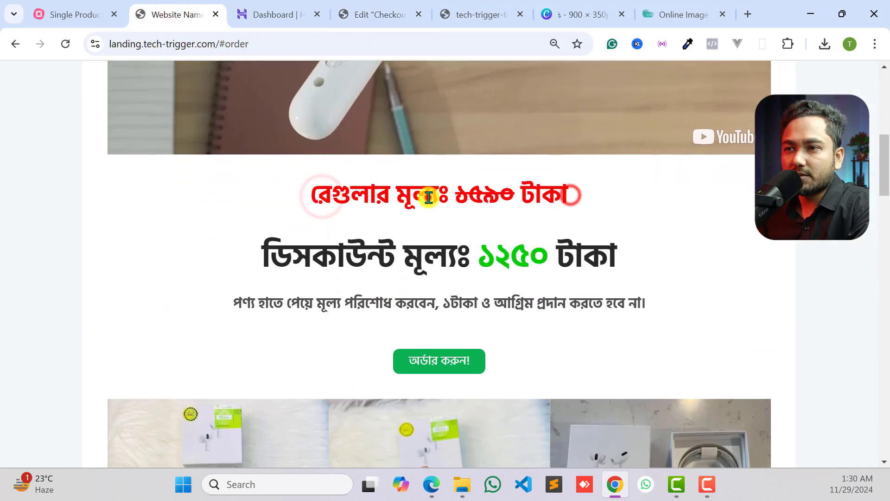
triple_click(429, 198)
right_click(433, 198)
click(461, 216)
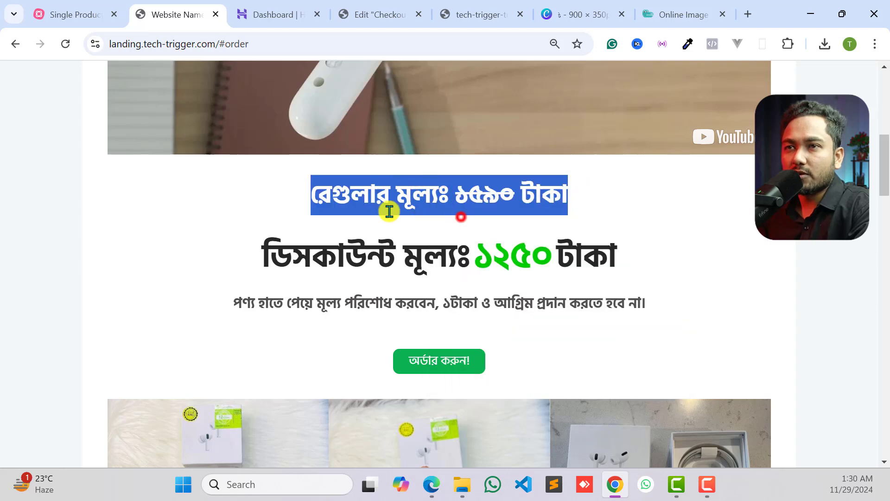
double_click(418, 188)
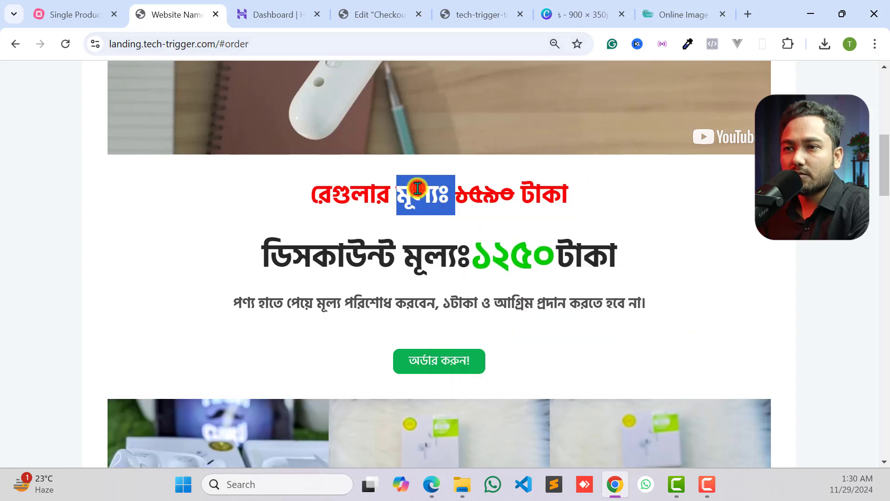
triple_click(418, 188)
right_click(433, 203)
click(457, 206)
- Return to the Checkout page's editor and add a Heading widget below the banner with the copied text "রেগুলার মূল্যঃ ১৫৯০ টাকা"
click(364, 16)
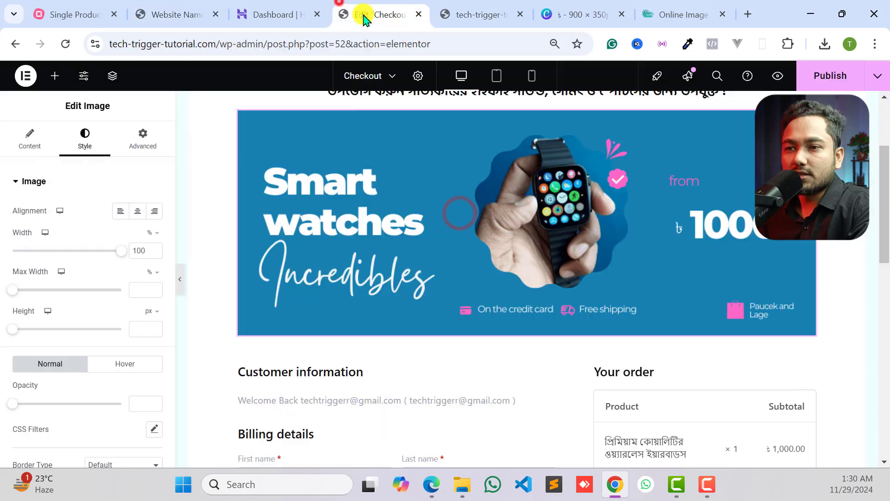
scroll(412, 213, down, 2)
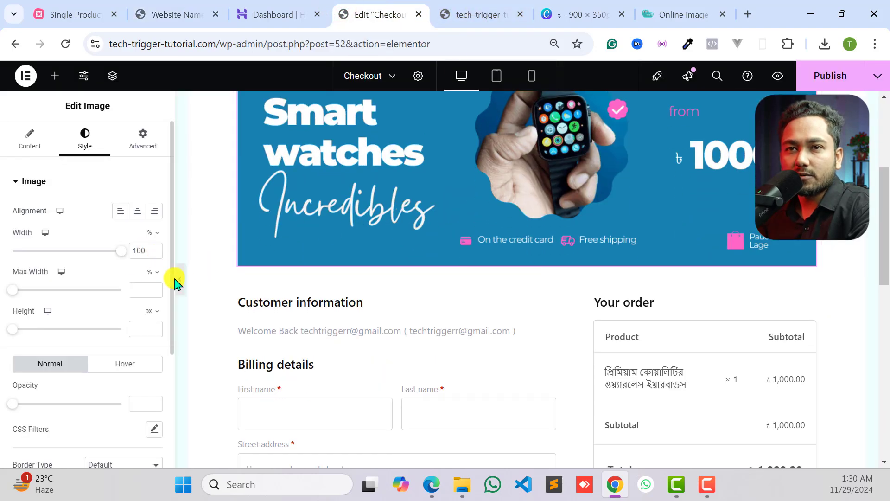
click(55, 76)
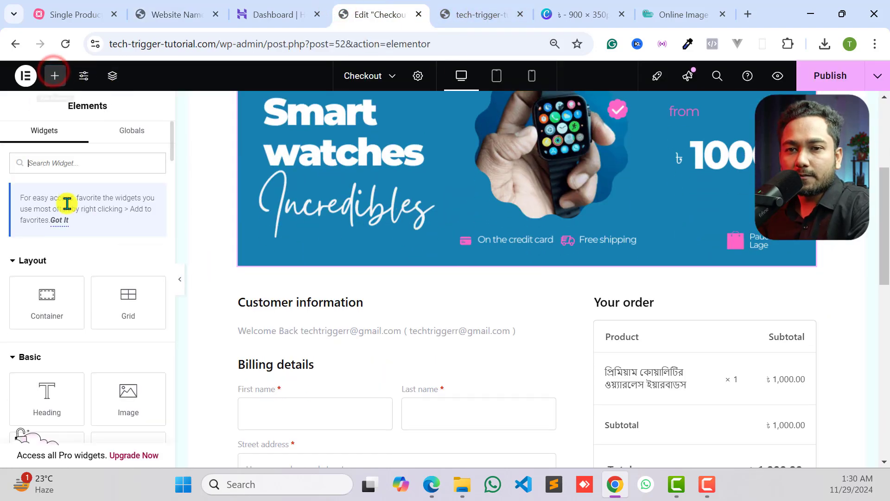
drag(43, 333, 464, 289)
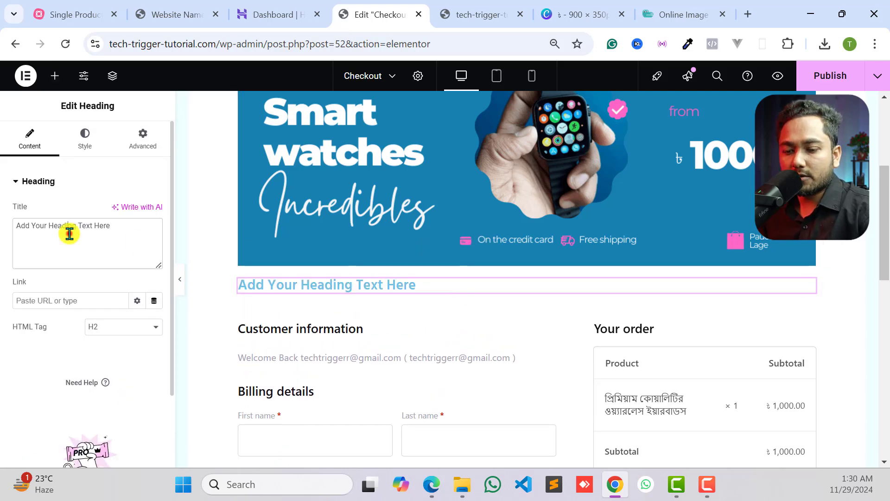
key(ctrl+v)
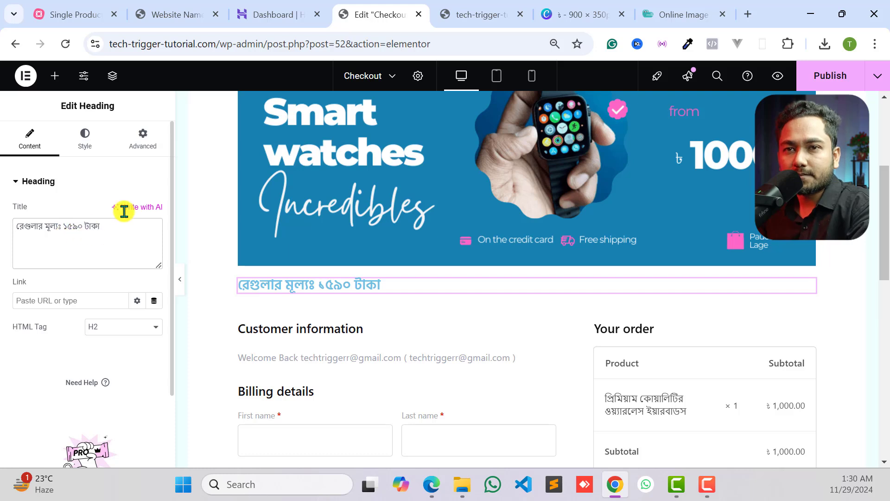
- Center the regular price heading and set its text color to bright red
click(85, 135)
click(115, 212)
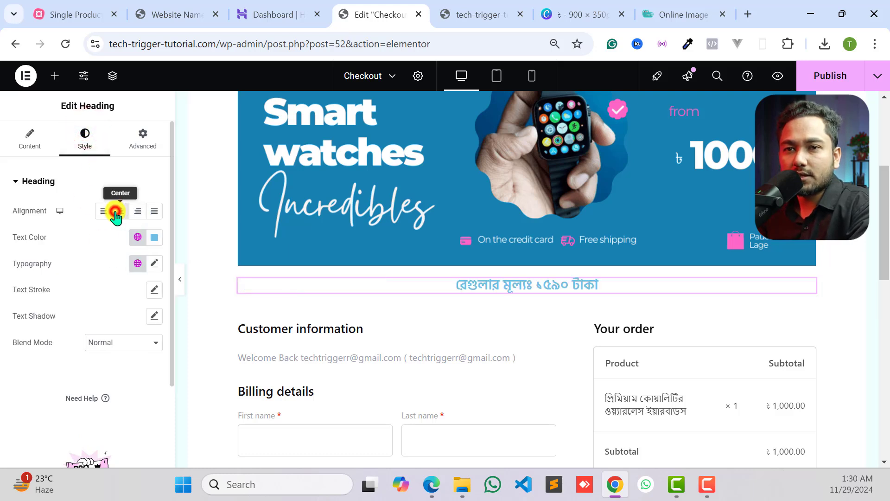
click(151, 246)
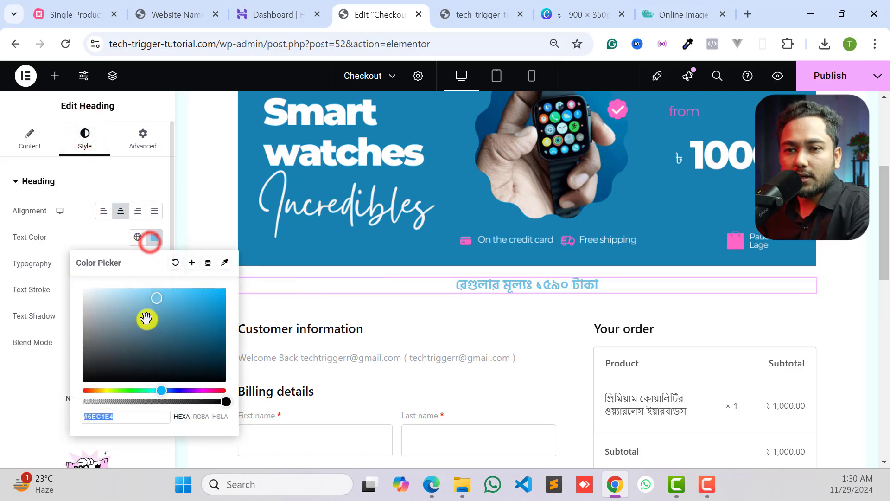
click(145, 390)
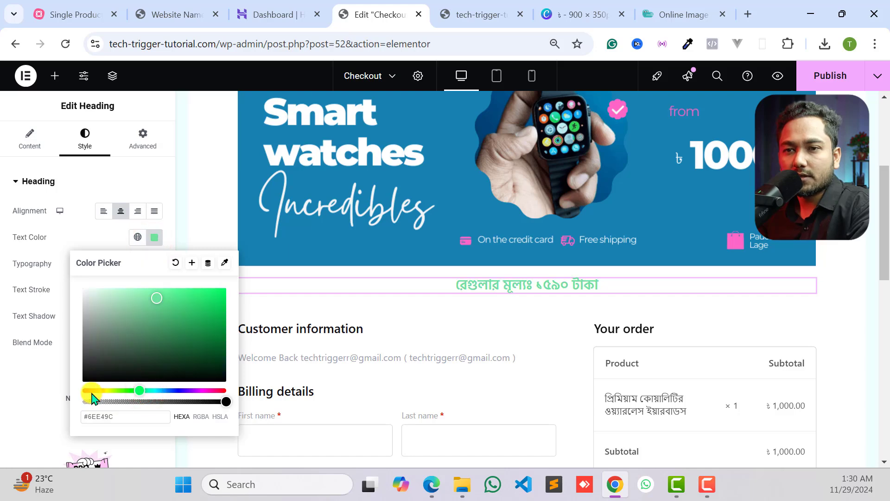
drag(93, 391, 69, 396)
drag(202, 302, 237, 283)
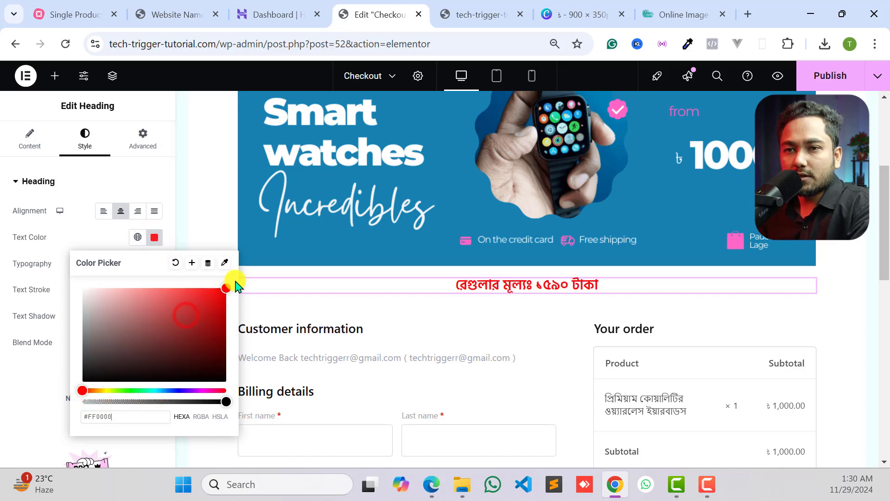
click(175, 262)
click(68, 242)
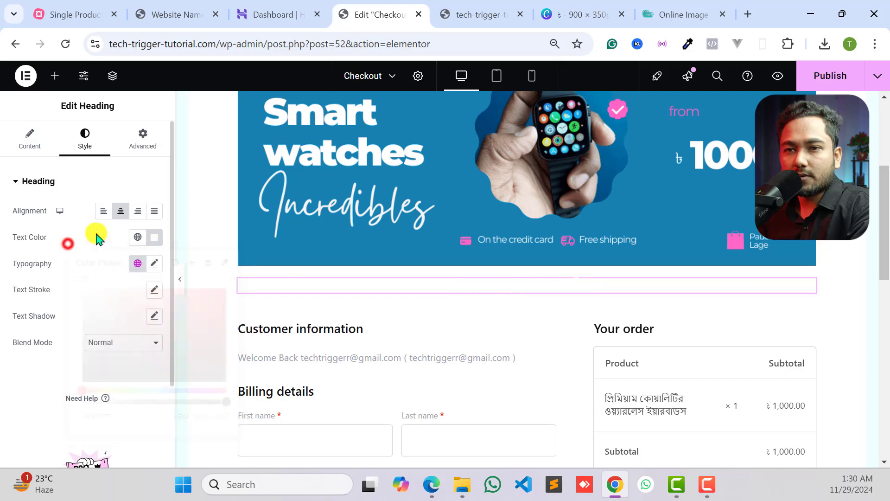
click(154, 237)
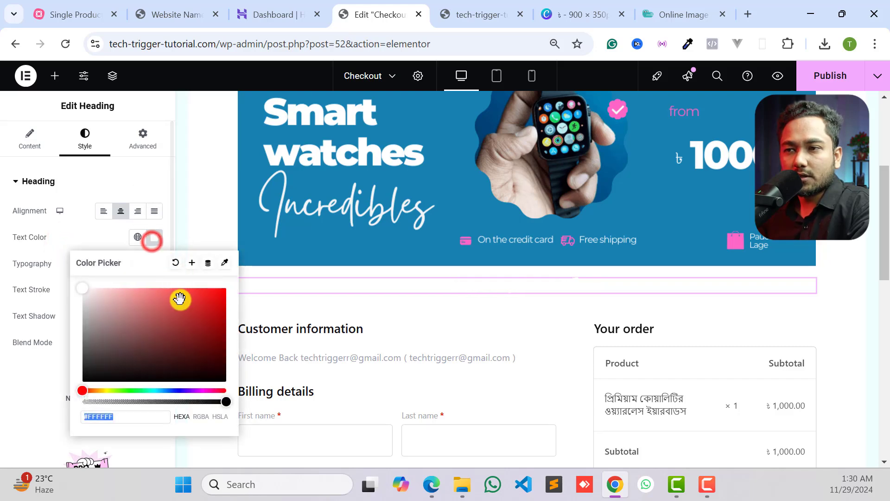
drag(199, 305, 232, 290)
click(13, 318)
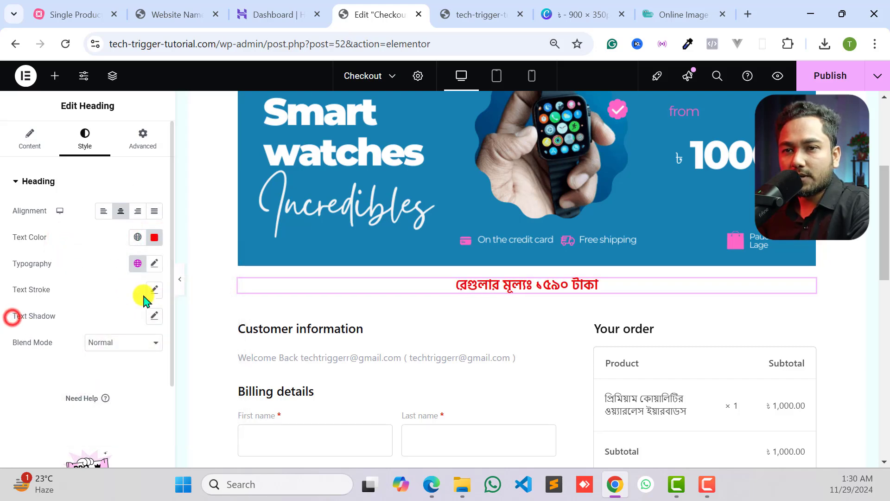
- Set the regular price heading's typography to a 32 px size and Bold weight
click(152, 265)
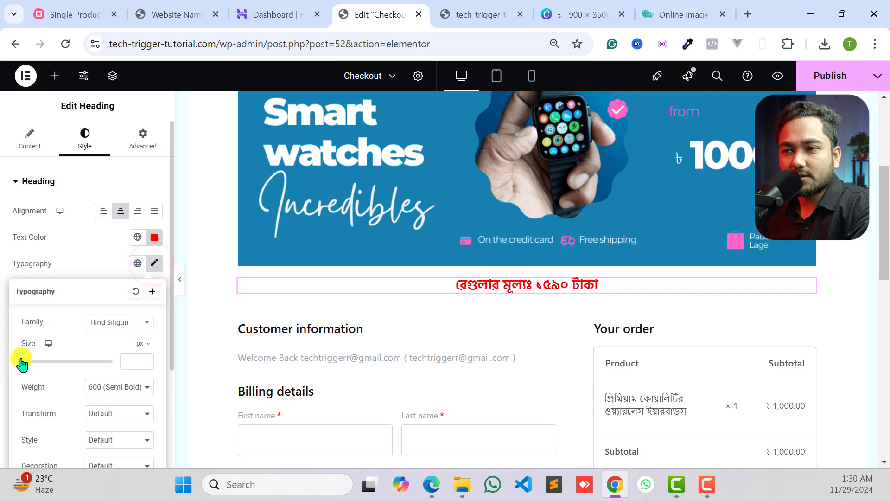
drag(20, 361, 35, 363)
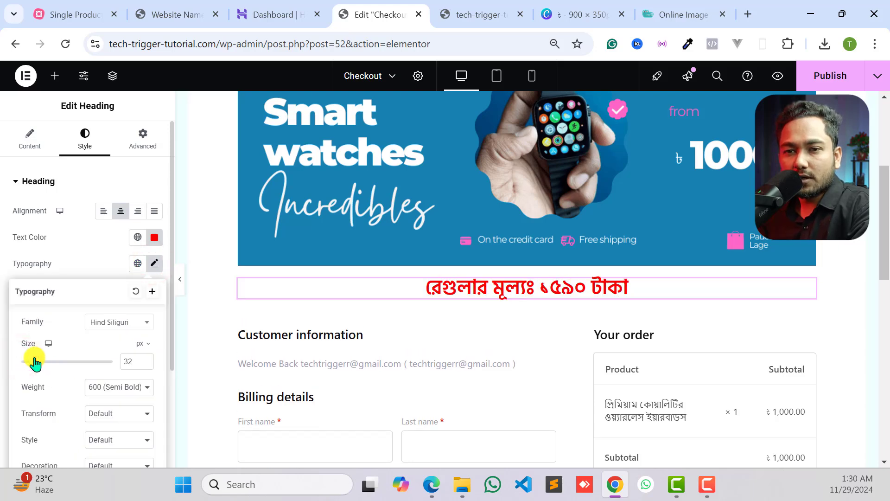
click(121, 387)
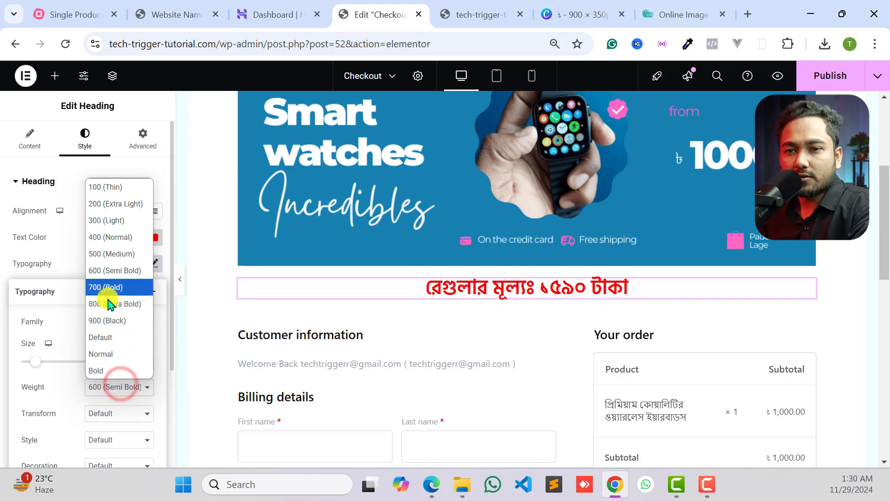
click(106, 322)
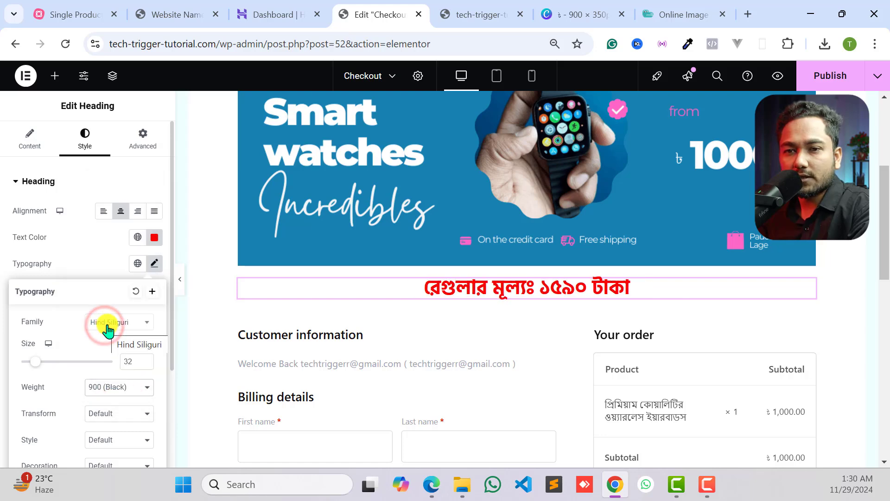
click(112, 395)
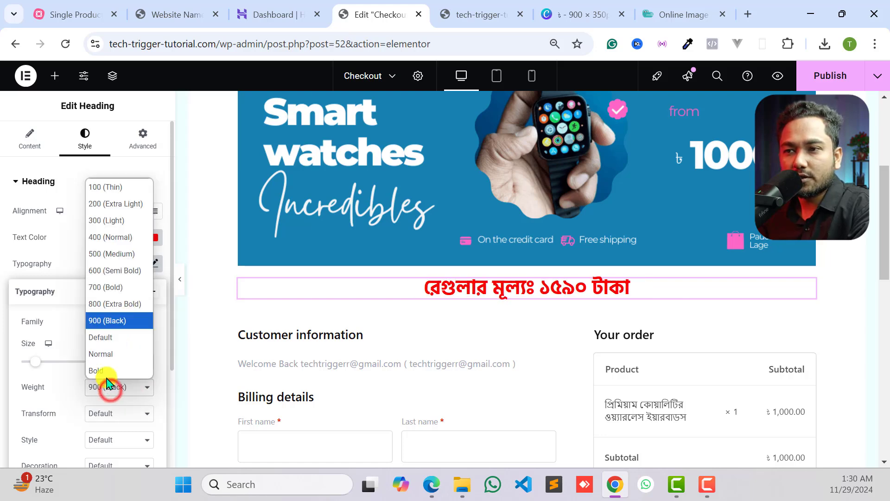
click(108, 370)
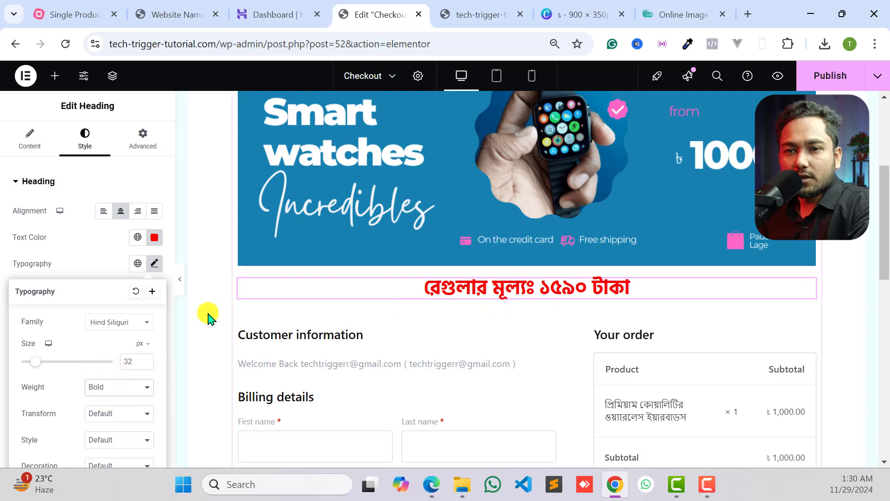
click(88, 262)
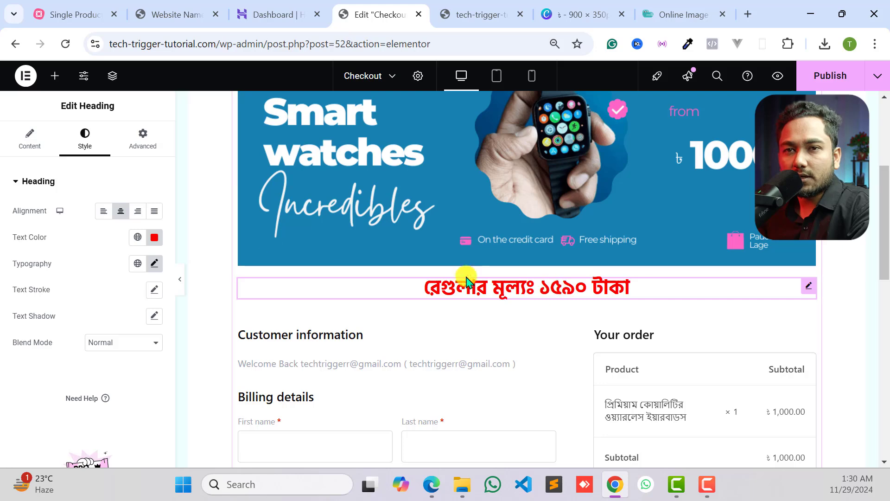
- Wrap the amount ১৫৯০ in the regular price heading's title in <span> and </span> tags
click(25, 130)
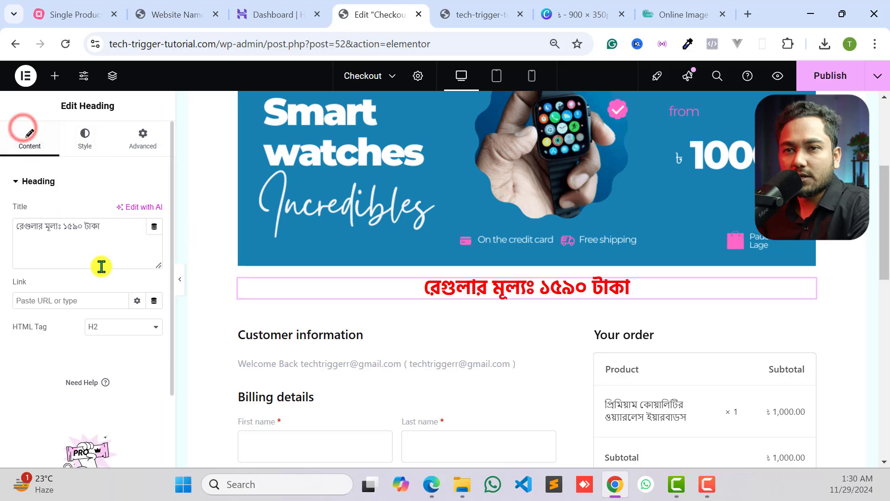
click(63, 229)
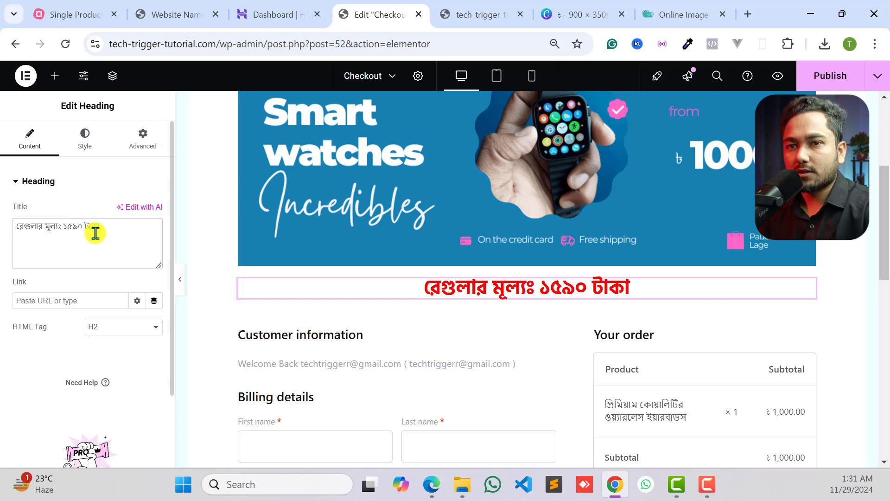
text(<)
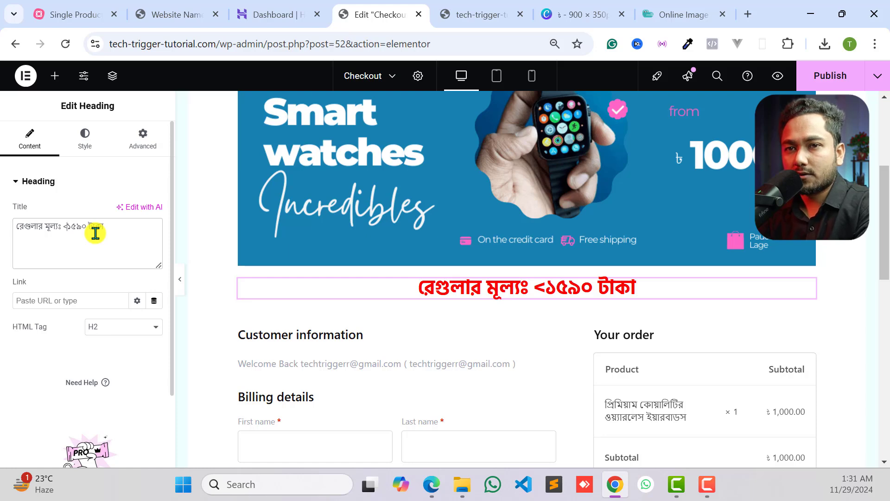
text(span>)
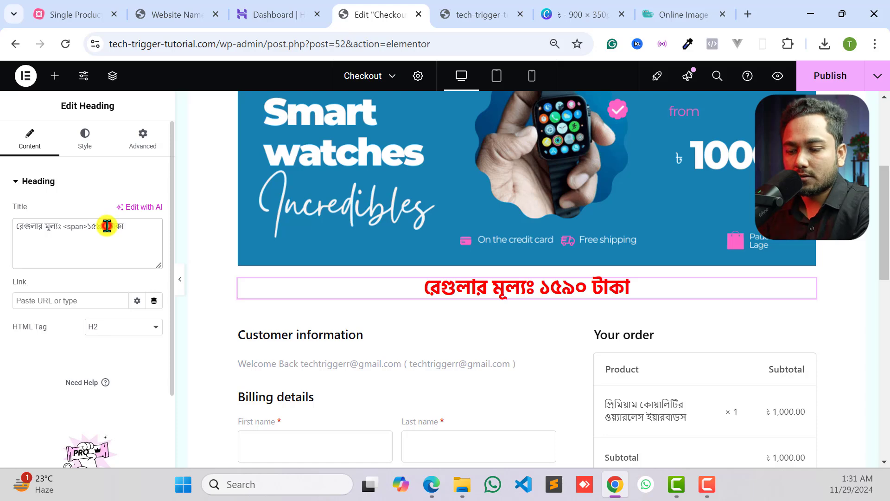
text(</span)
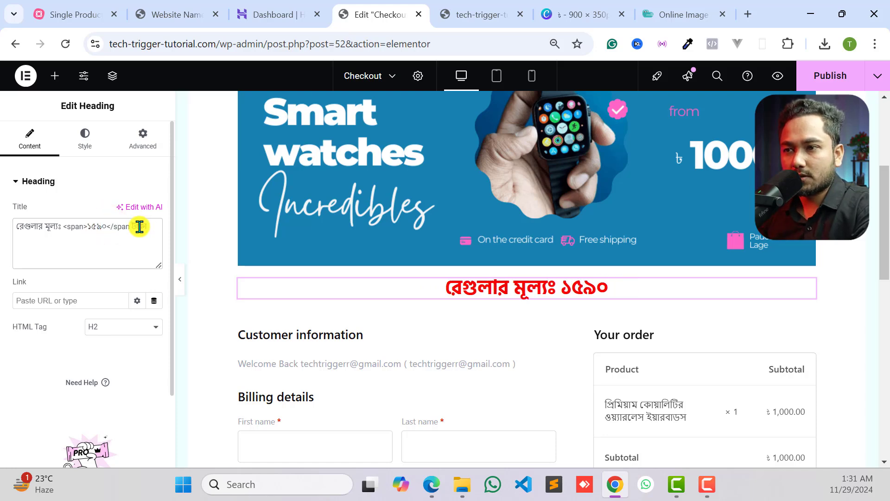
text(>)
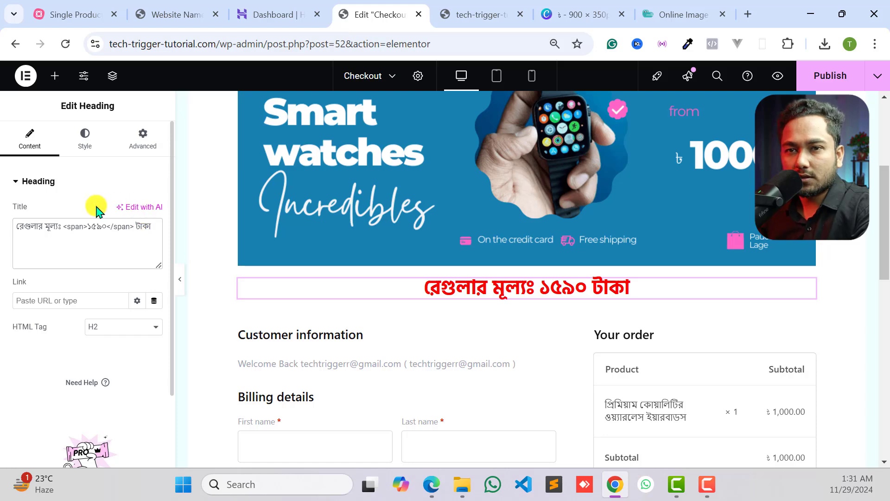
- Change the span tags around ১৫৯০ to <del> and </del> to strike through the regular price amount
double_click(73, 226)
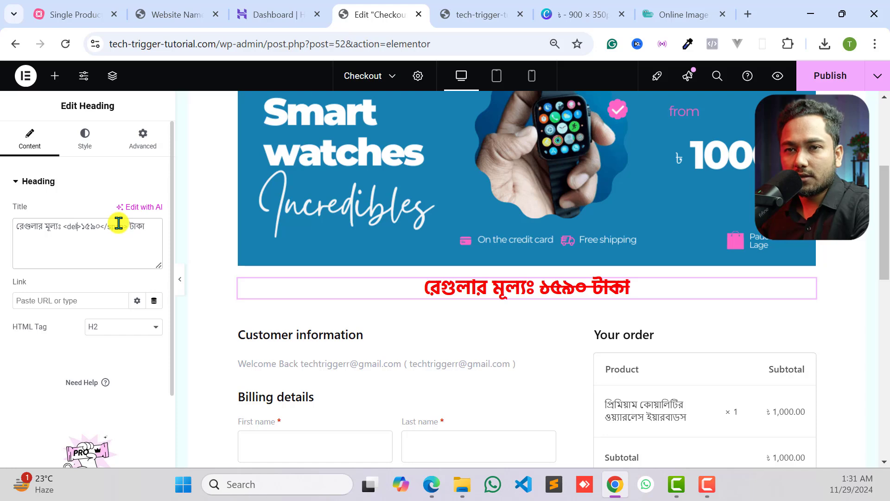
text(del)
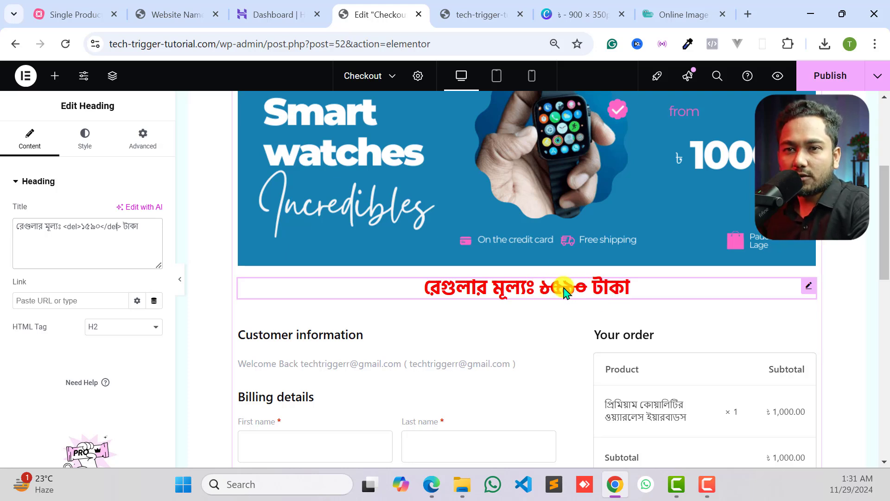
click(87, 233)
click(66, 225)
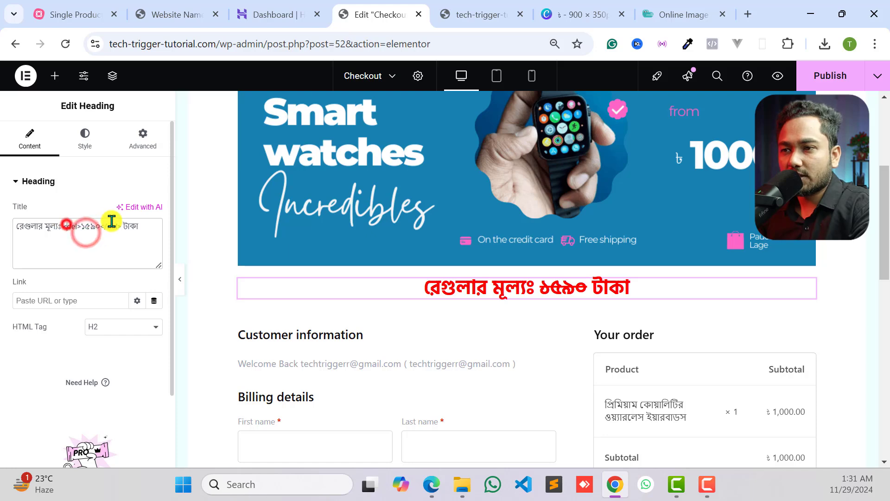
click(111, 221)
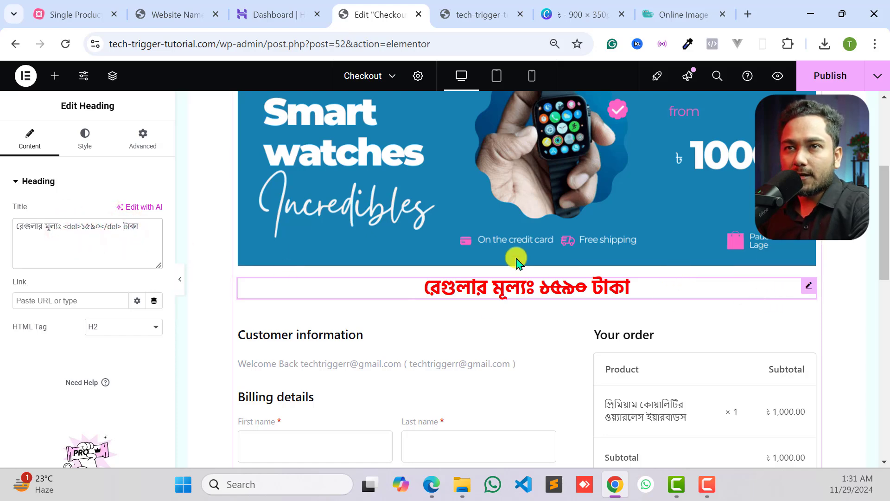
- Switch to the reference landing page and copy the discount price line "ডিসকাউন্ট মূল্যঃ ১২৫০ টাকা"
click(191, 14)
click(391, 268)
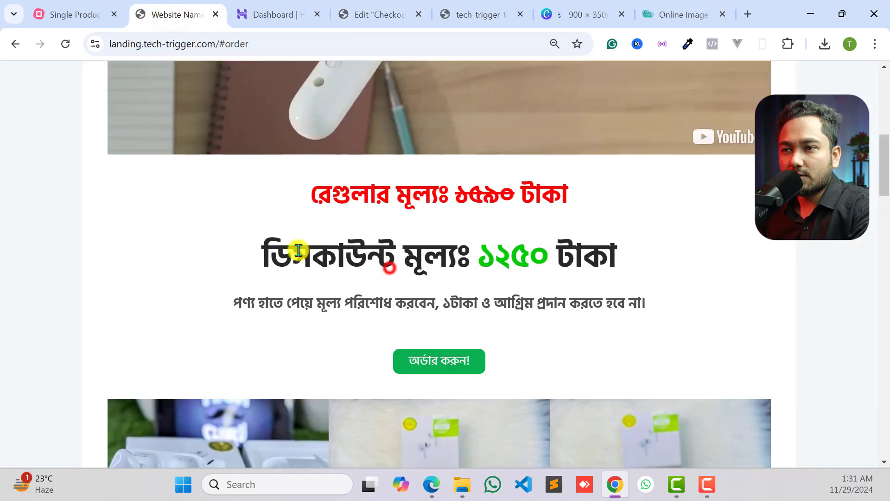
drag(266, 252, 642, 258)
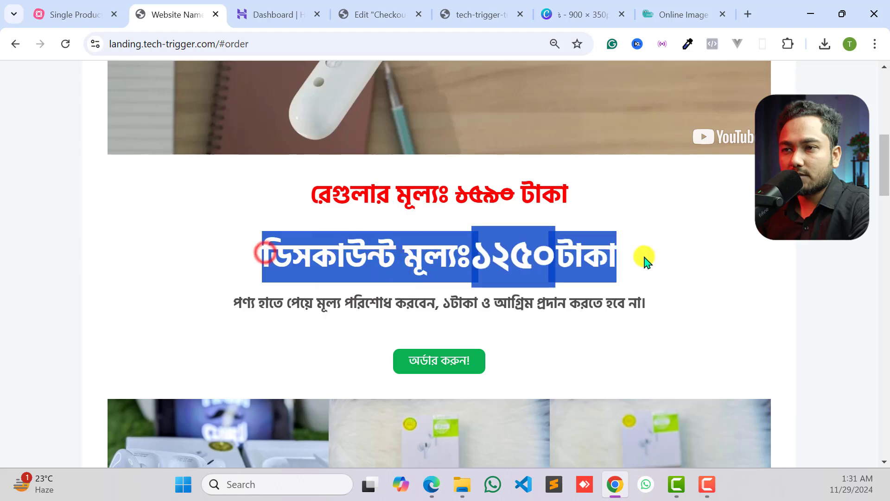
right_click(441, 253)
click(482, 270)
click(431, 259)
- In the Checkout page's editor, duplicate the regular price heading and replace the copy's title with the copied text "ডিসকাউন্ট মূল্যঃ ১২৫০ টাকা"
click(371, 14)
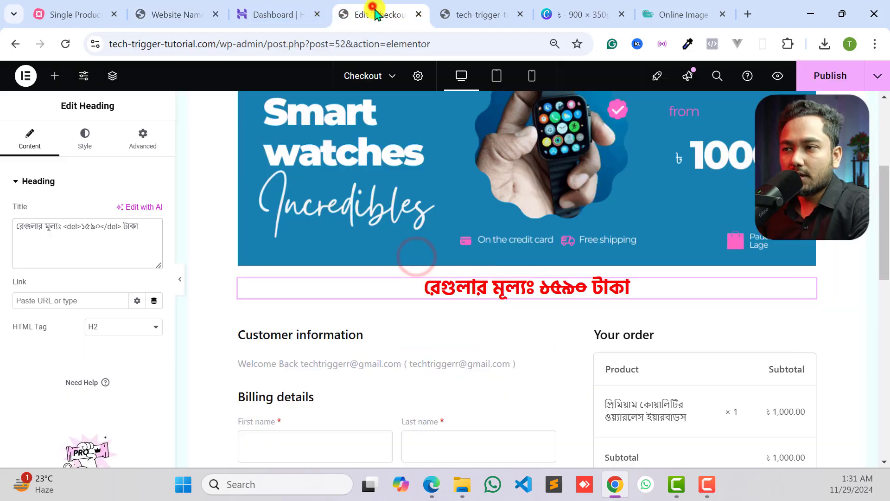
right_click(811, 283)
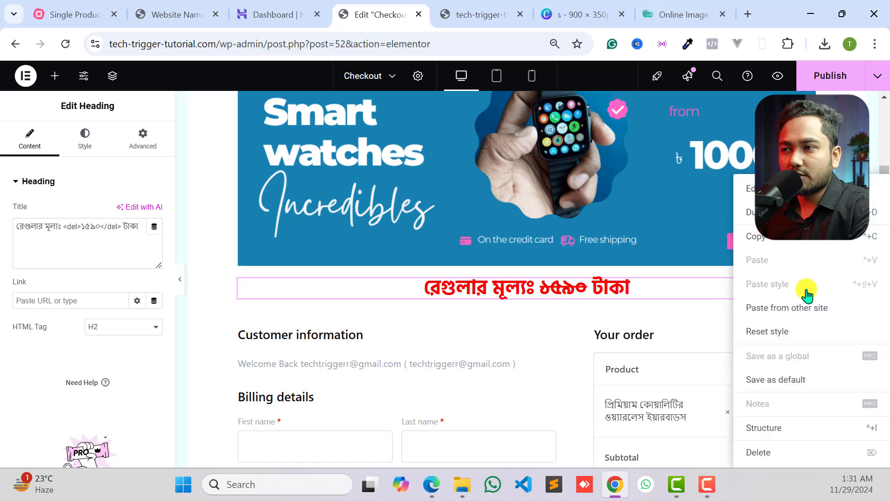
click(760, 212)
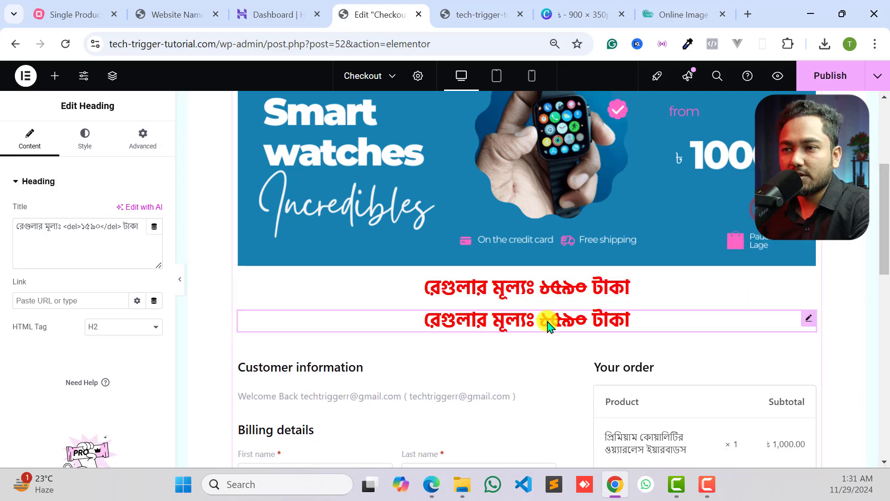
click(569, 324)
click(517, 328)
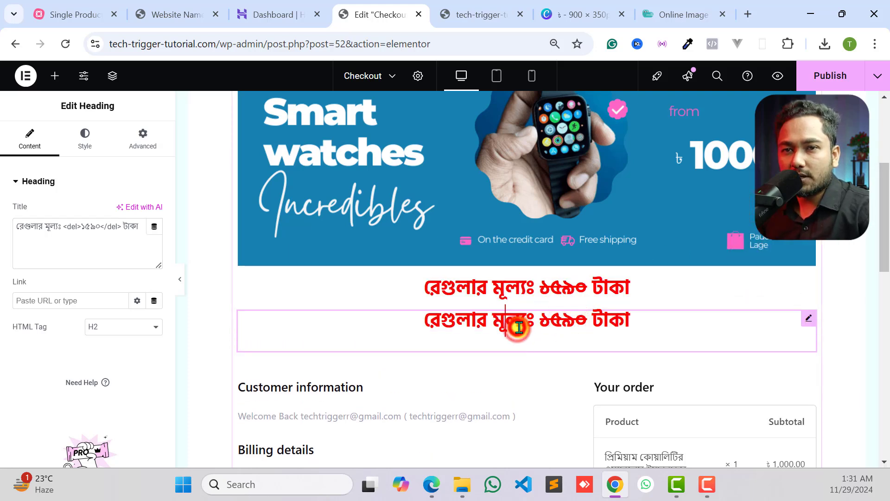
triple_click(68, 225)
key(ctrl+v)
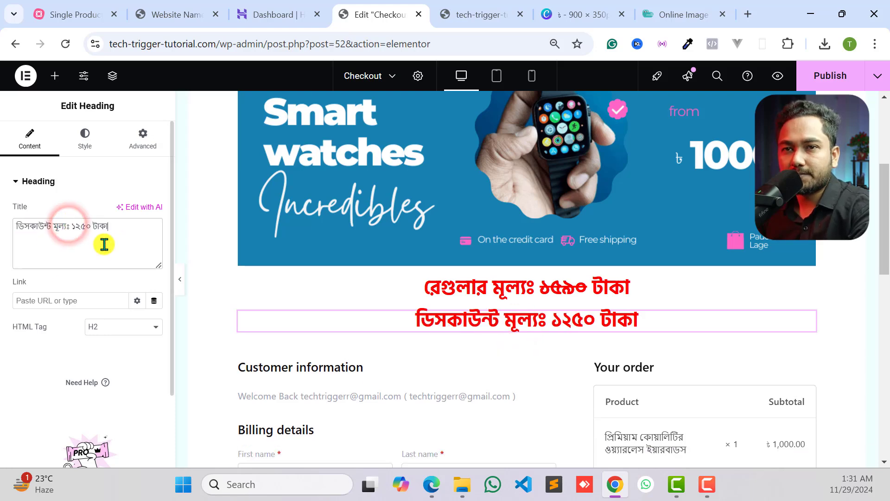
- Try green #10923F as the text color of the whole discount price heading
click(83, 146)
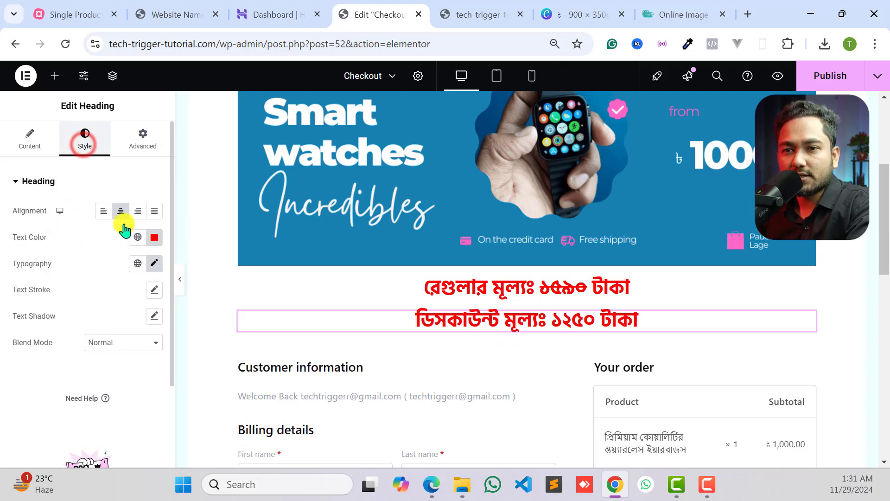
click(155, 236)
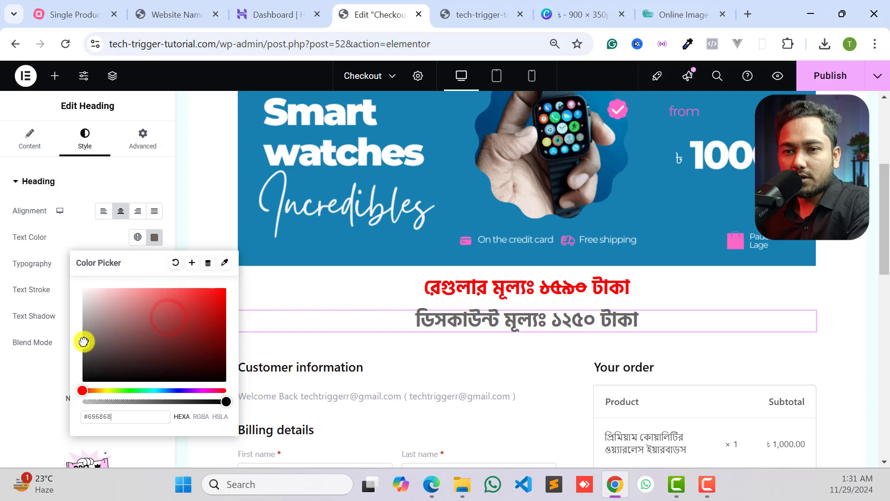
drag(84, 342, 86, 374)
click(139, 391)
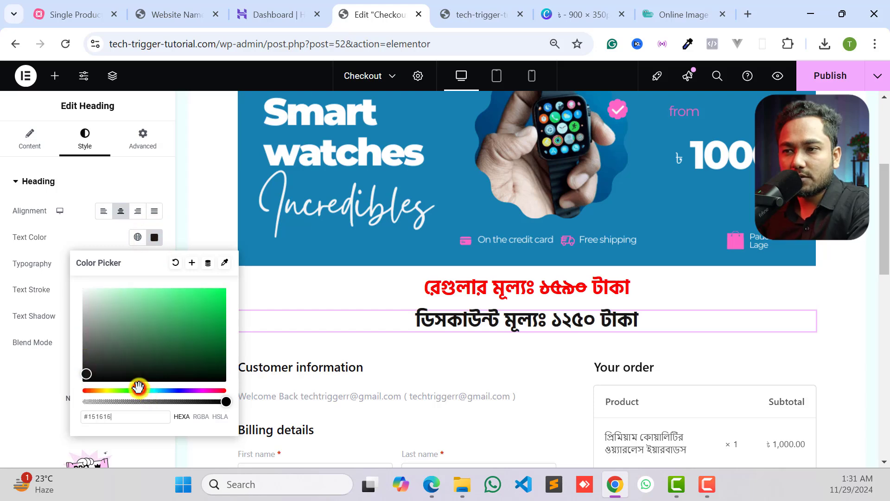
drag(191, 342, 210, 329)
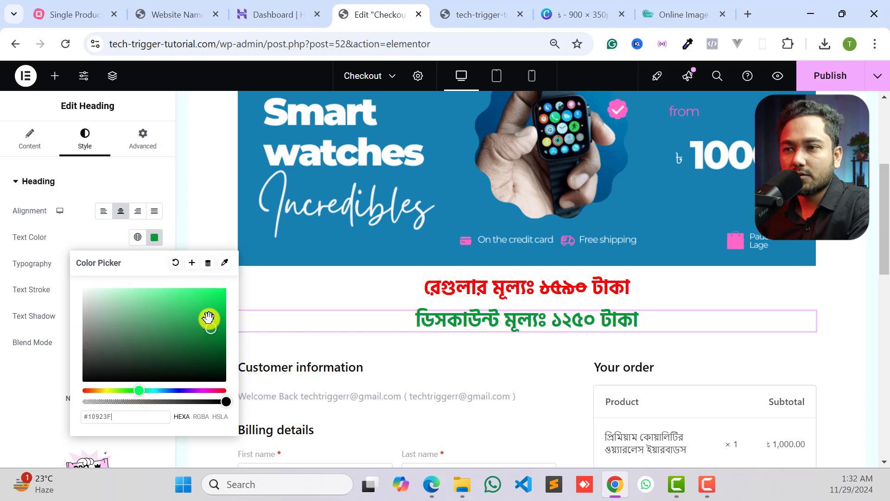
- Check the discount line's colors on the reference page, and set the discount price heading's text color to dark gray #313131 in the editor
click(171, 15)
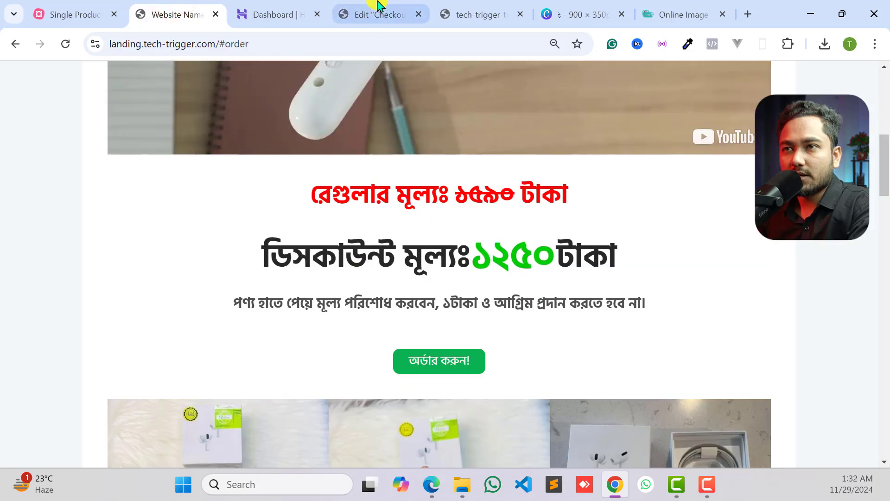
click(366, 14)
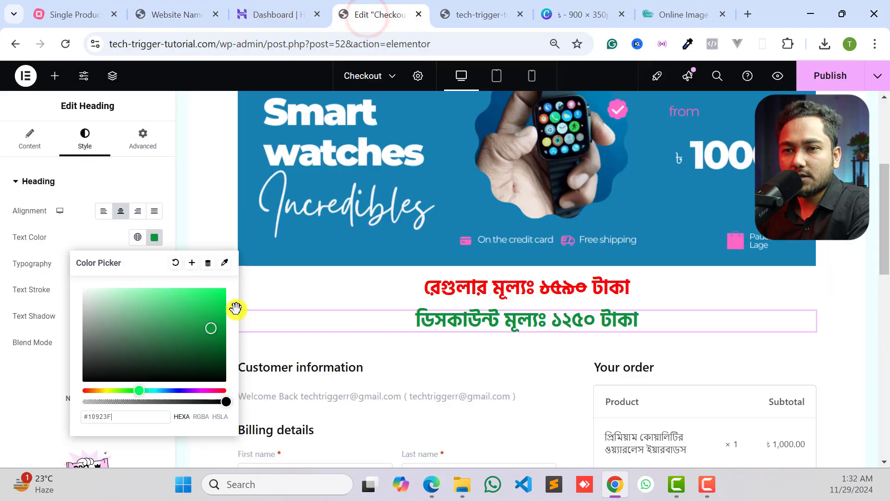
drag(142, 333, 84, 364)
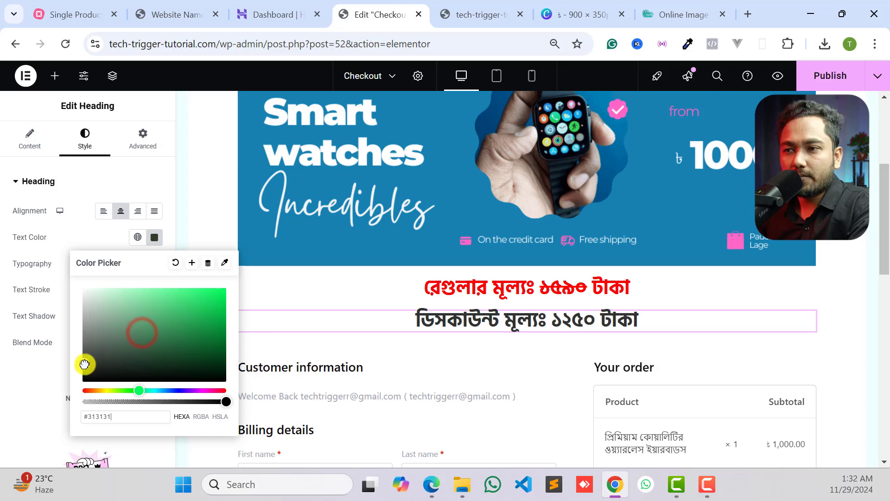
click(562, 314)
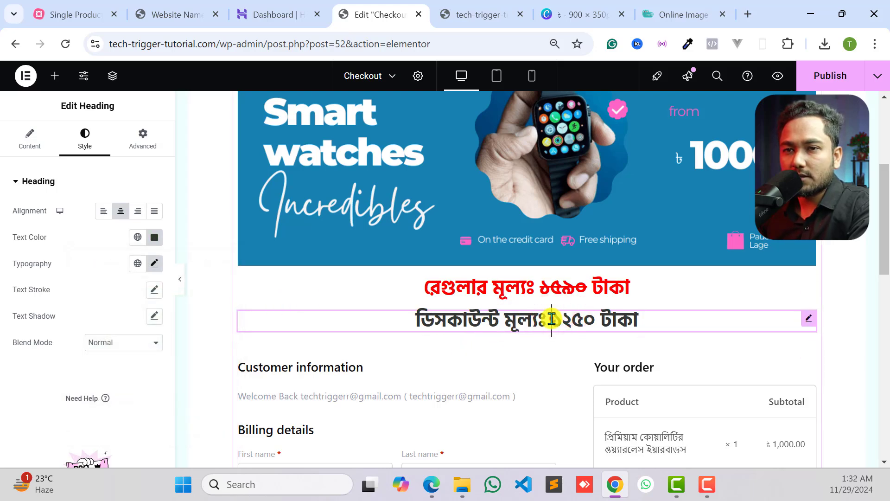
- Color only the amount ১২৫০ in the discount heading's title by wrapping it in <span style="color:green"> and </span>
drag(551, 319, 596, 319)
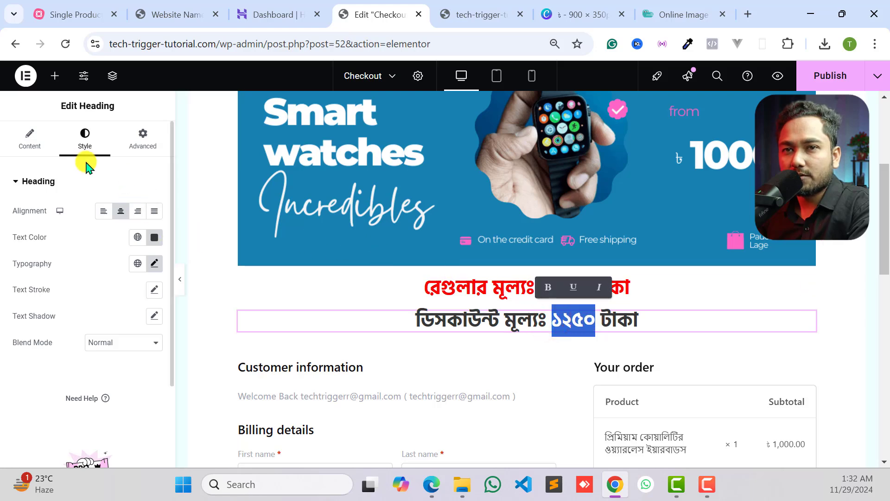
click(27, 145)
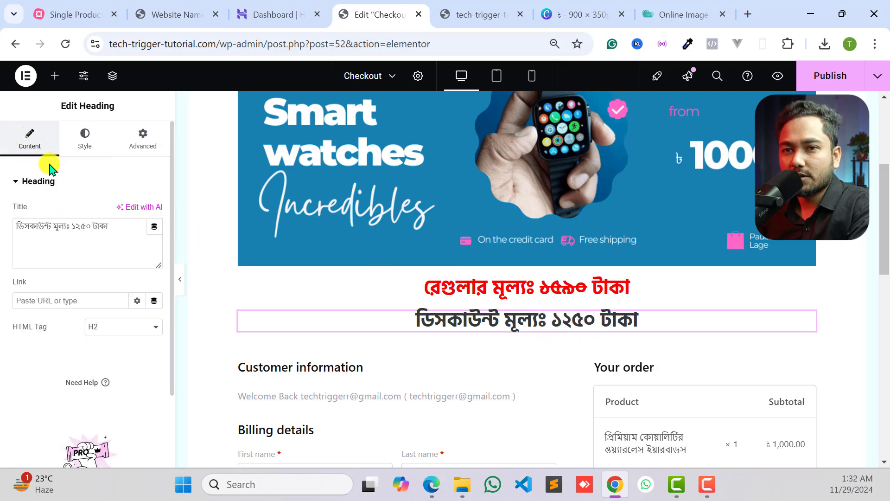
click(72, 231)
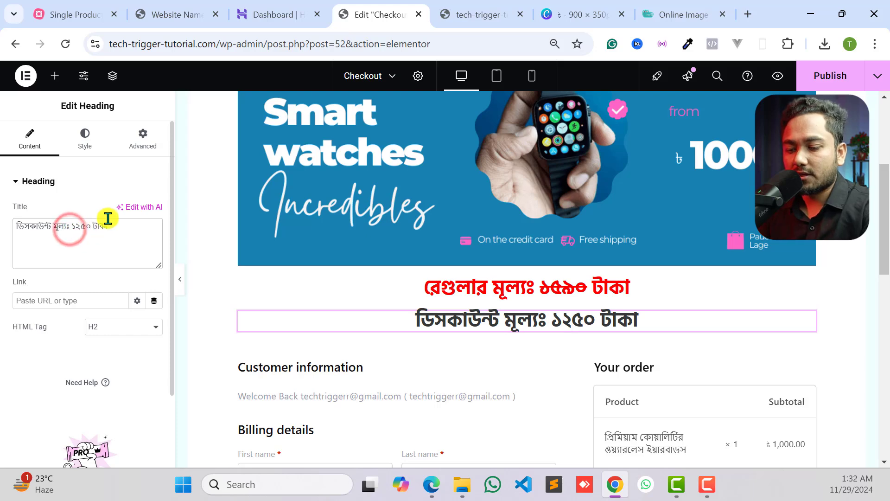
text(<spa)
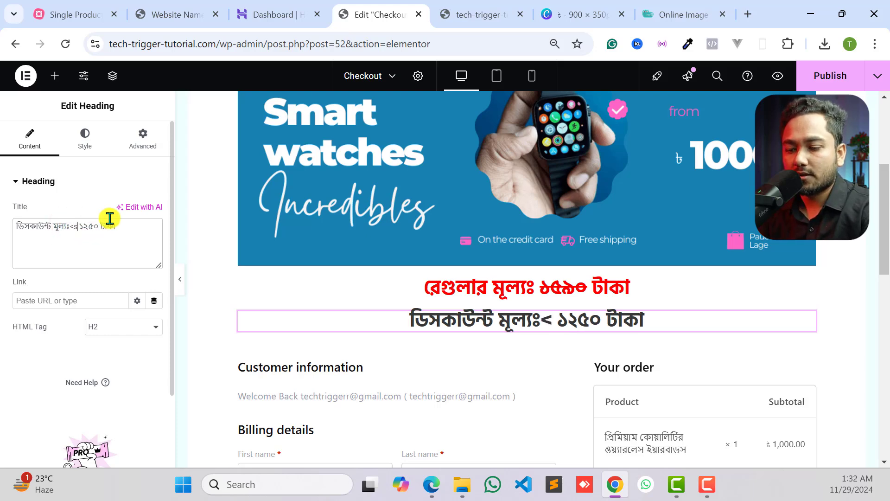
text(n)
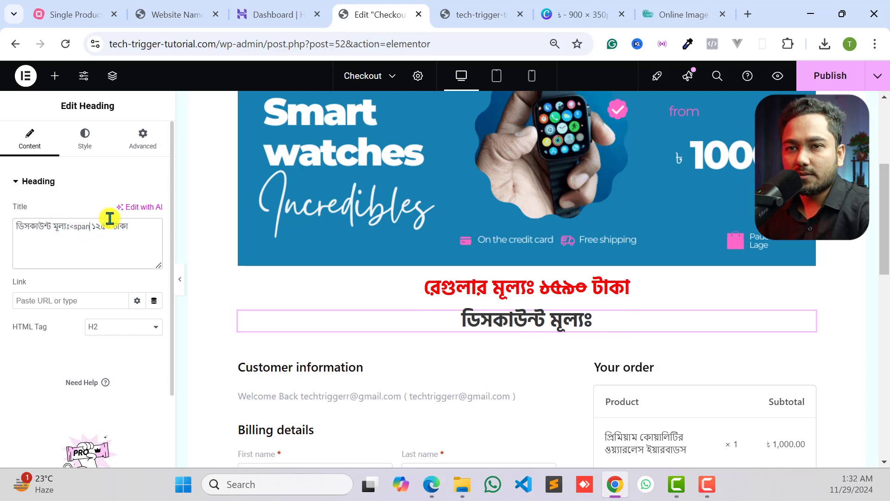
text(> ১২৫০ )
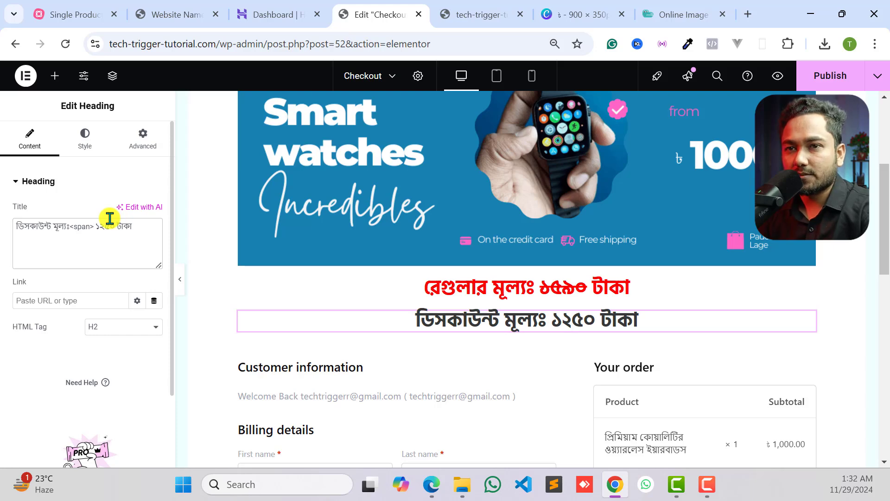
text(</span)
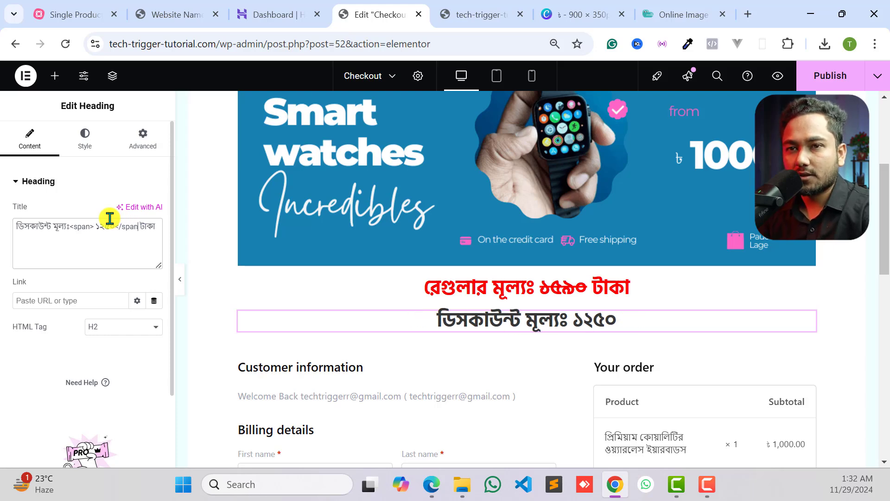
text(>)
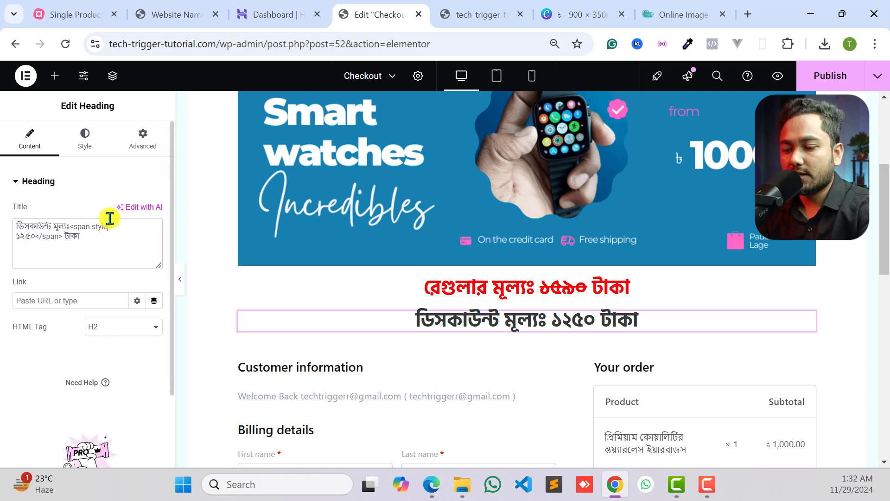
text("")
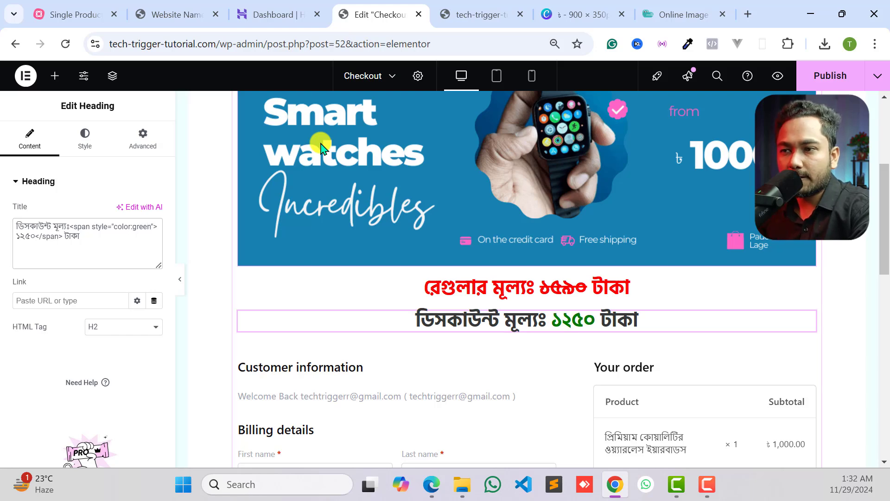
- Sample the blue #1681B1 from the smartwatch banner and use it instead of green as the discount amount's span color
click(682, 45)
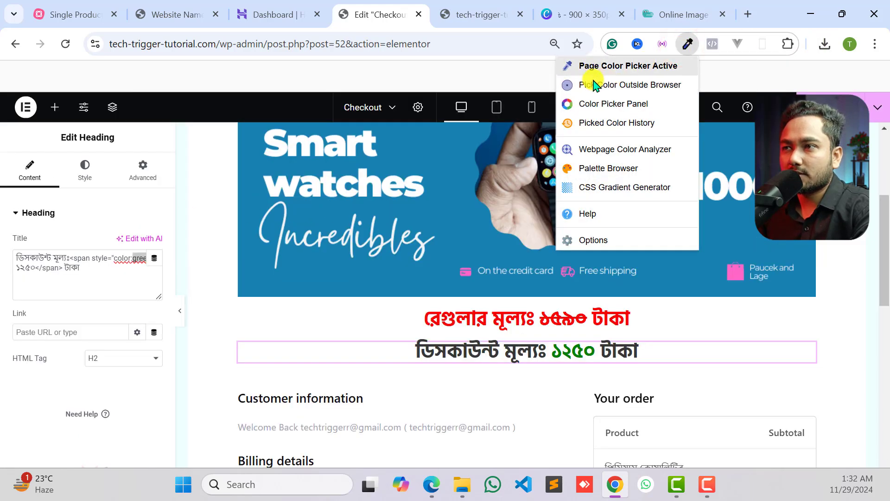
click(594, 66)
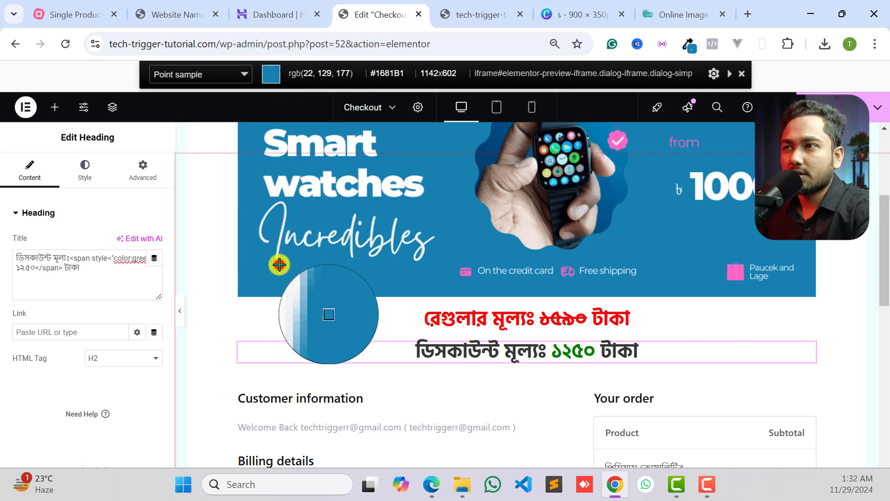
click(686, 45)
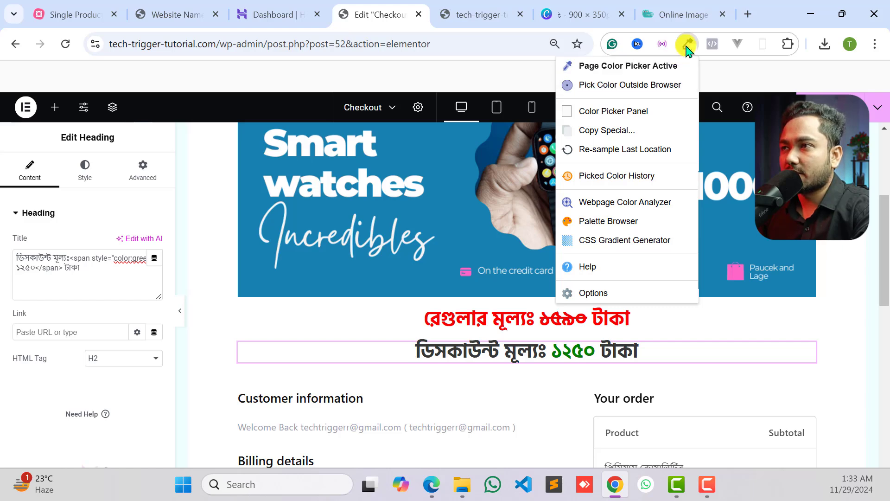
click(687, 44)
click(789, 45)
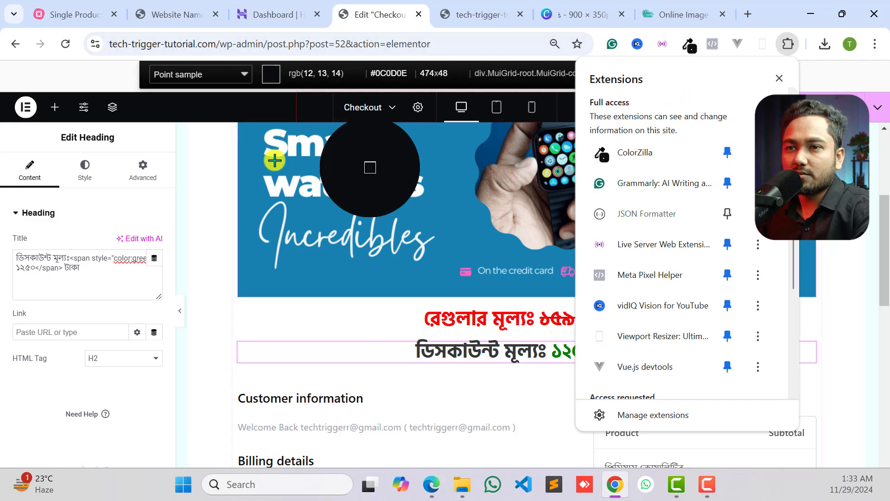
click(244, 221)
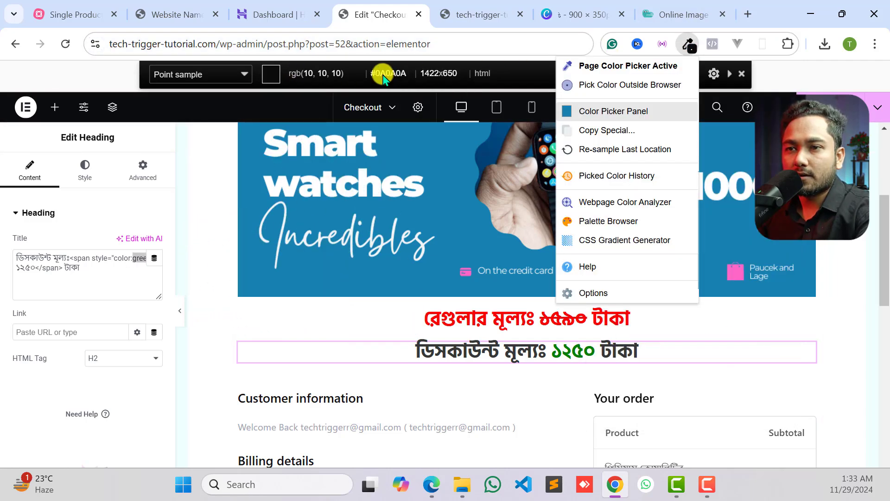
click(292, 278)
click(291, 278)
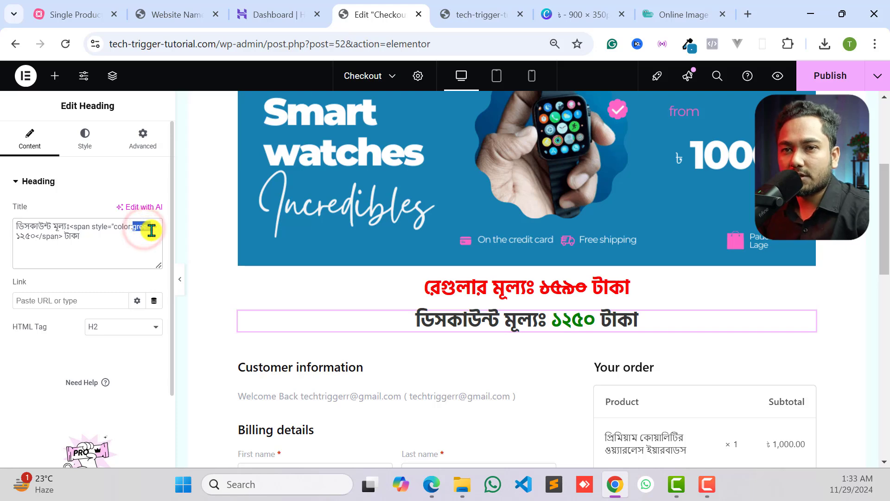
text(#1681B1)
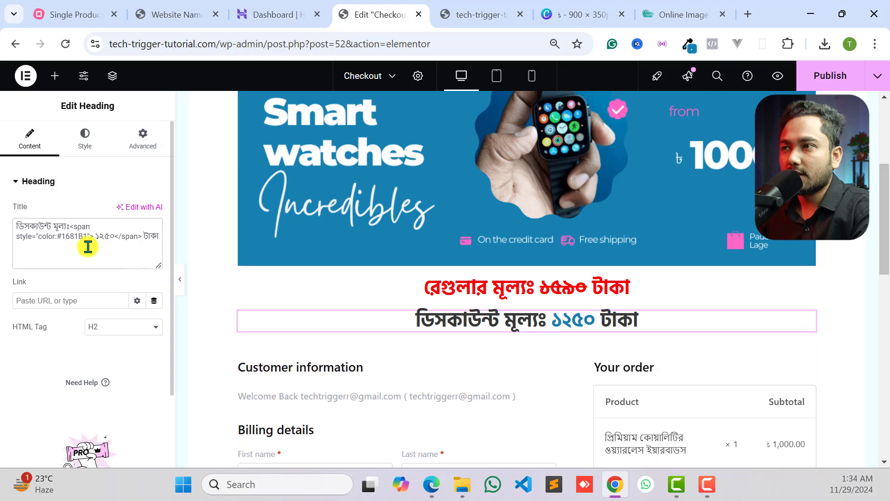
- Enlarge the discount price heading's desktop font size to 43 px
click(391, 8)
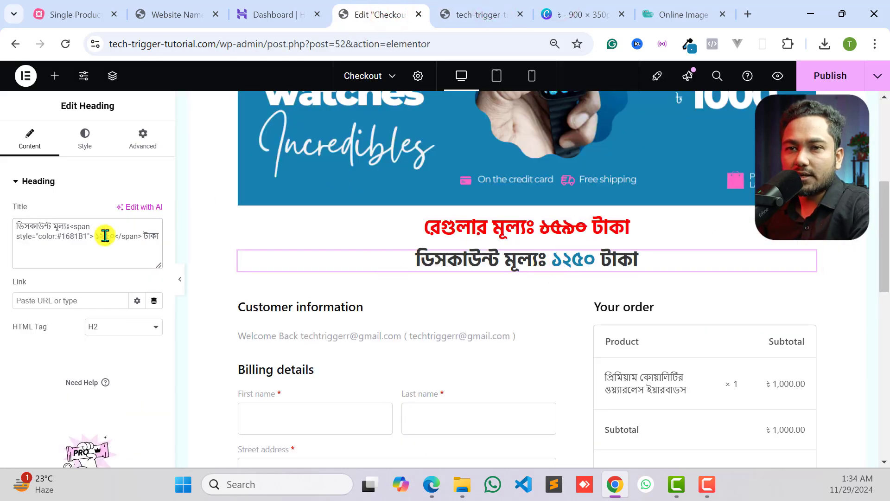
click(90, 150)
click(153, 264)
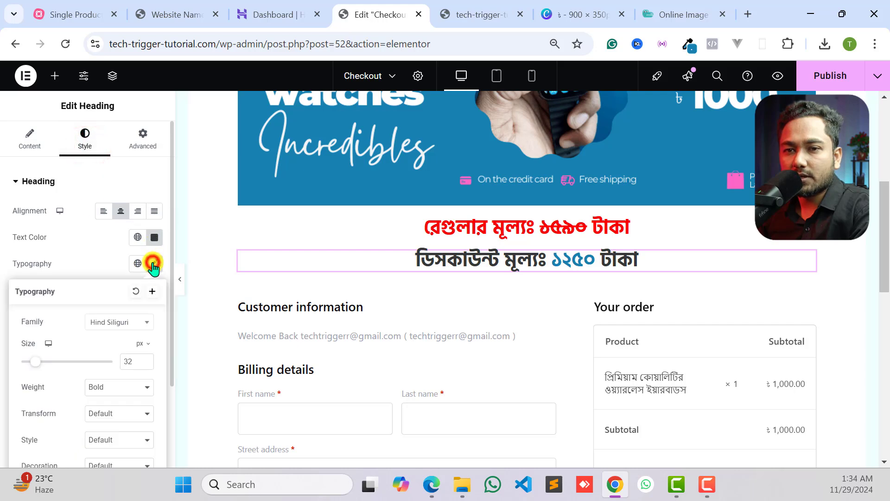
drag(33, 369, 38, 371)
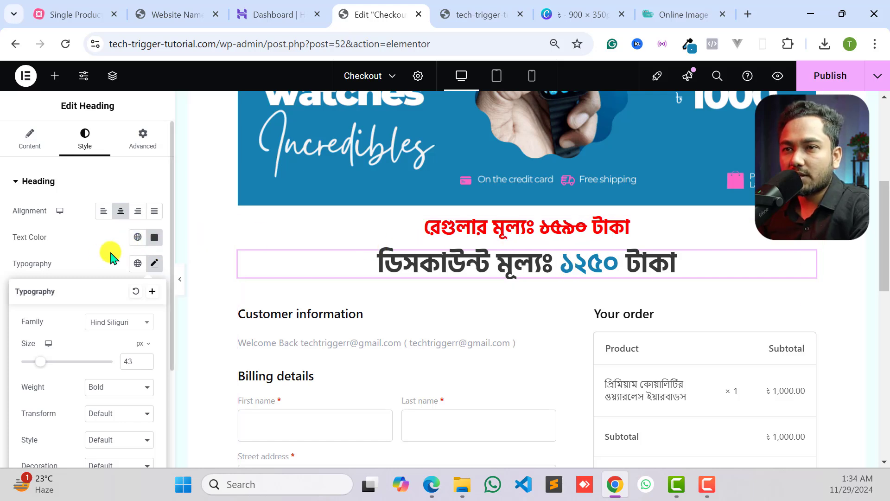
click(142, 182)
click(139, 180)
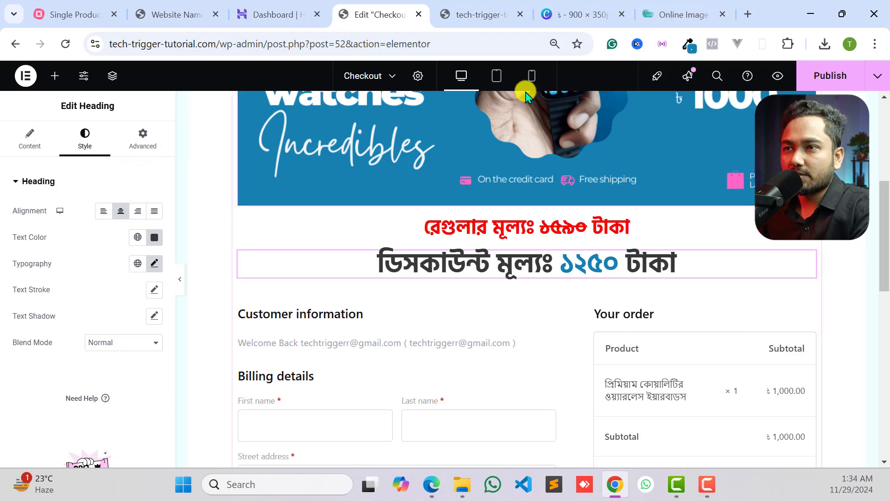
- Check the tablet and mobile layouts, and set the green product title's mobile font size to 16 px
click(492, 76)
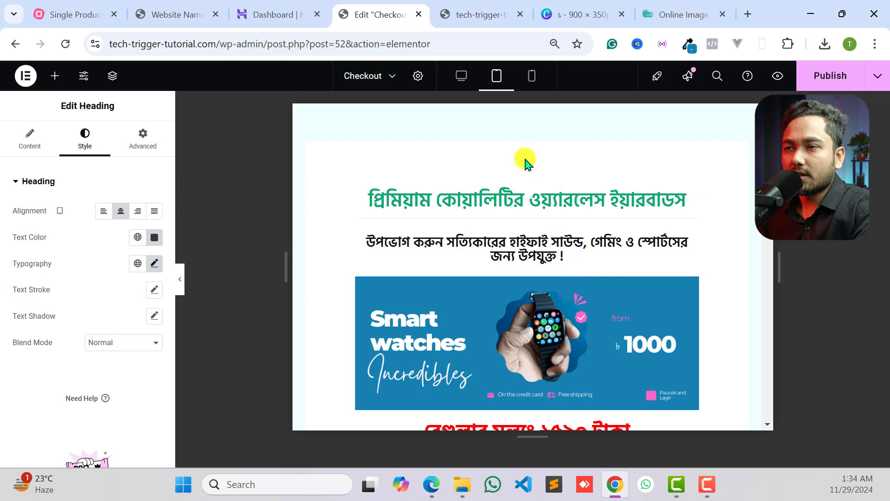
click(530, 83)
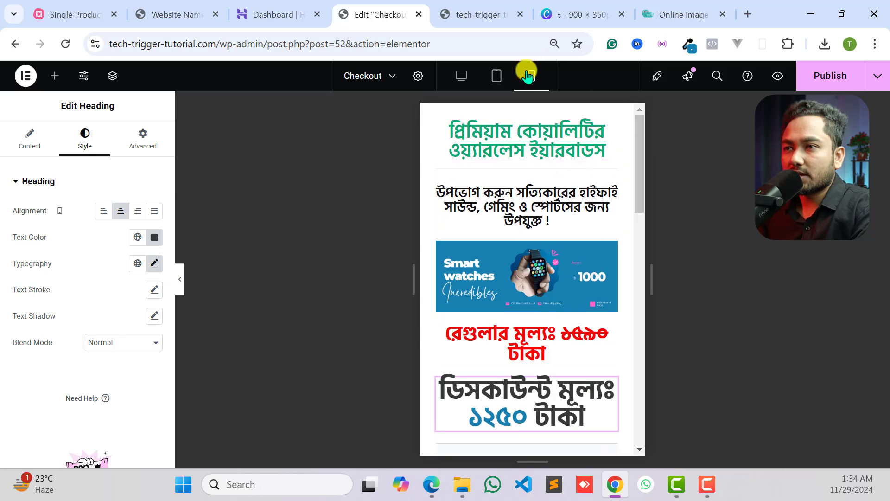
click(612, 136)
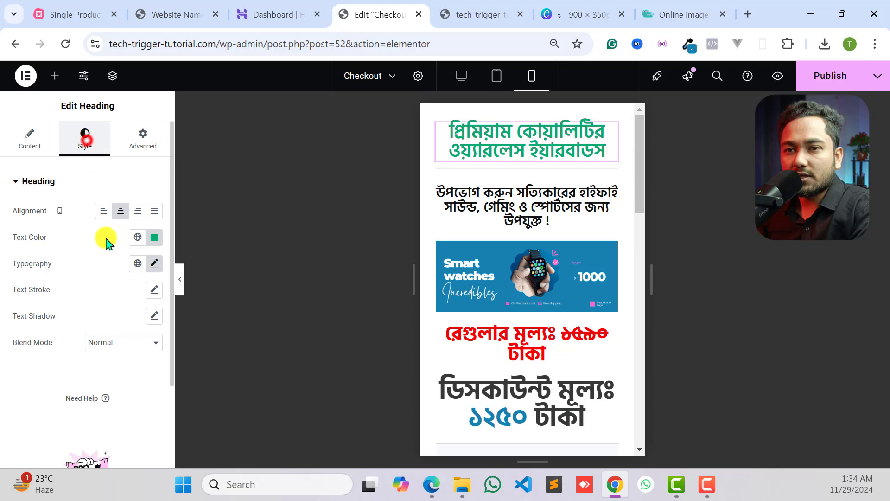
click(162, 268)
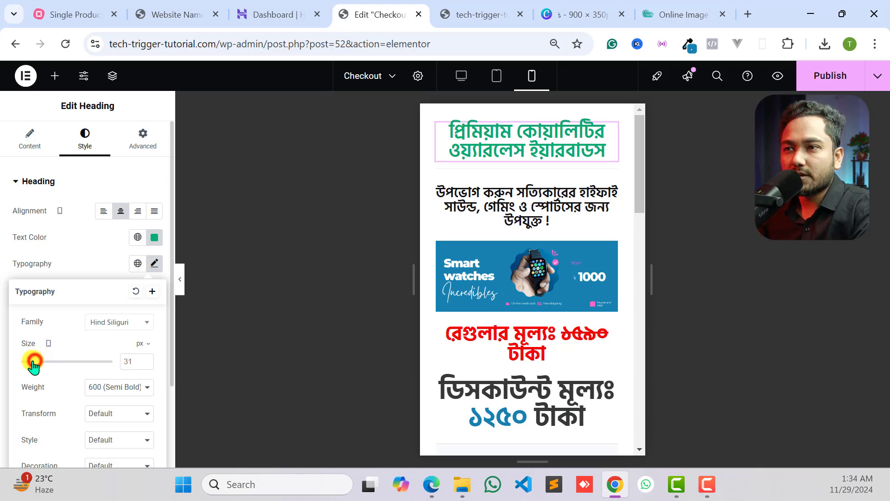
drag(33, 365, 28, 365)
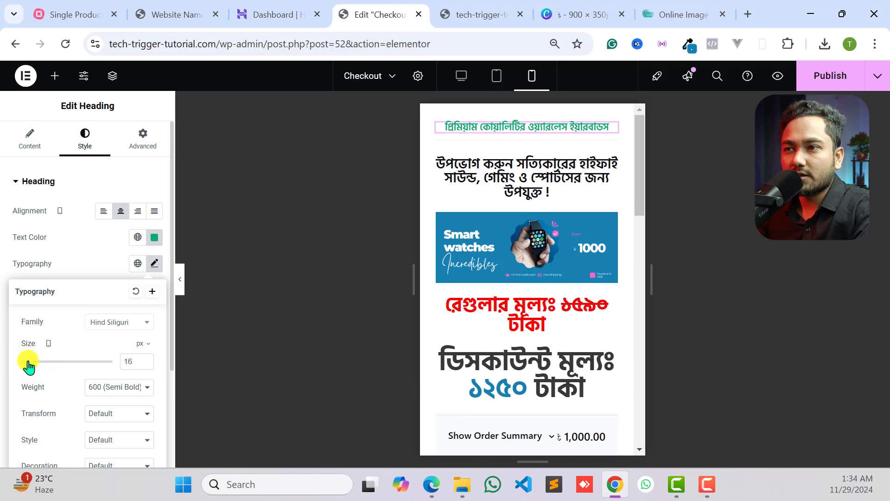
- Set the mobile font size of the black subtitle heading above the banner to 16 px
click(610, 166)
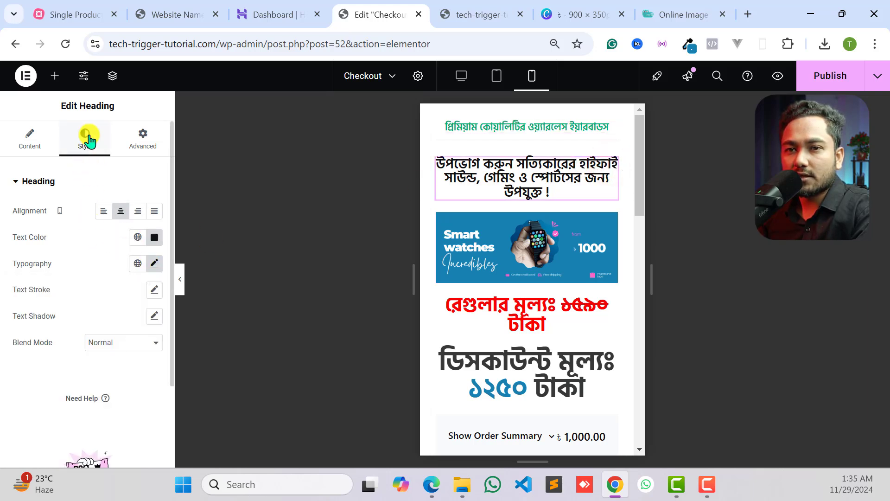
click(154, 263)
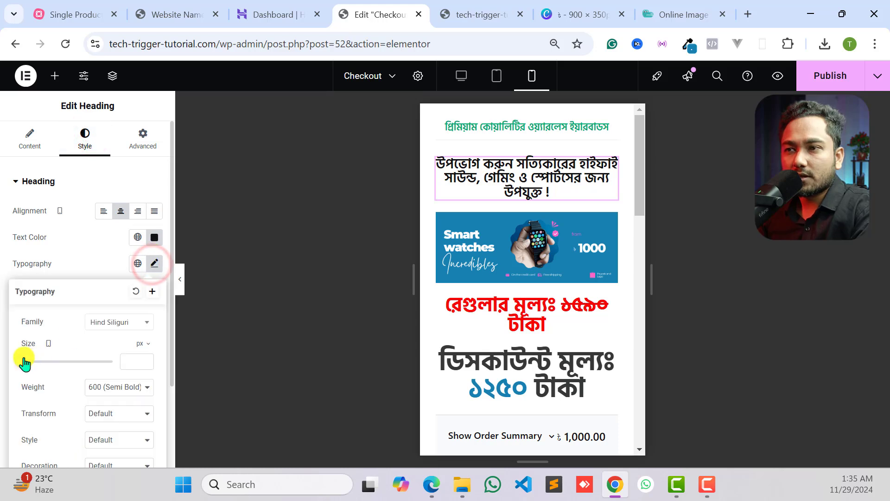
drag(22, 358, 29, 368)
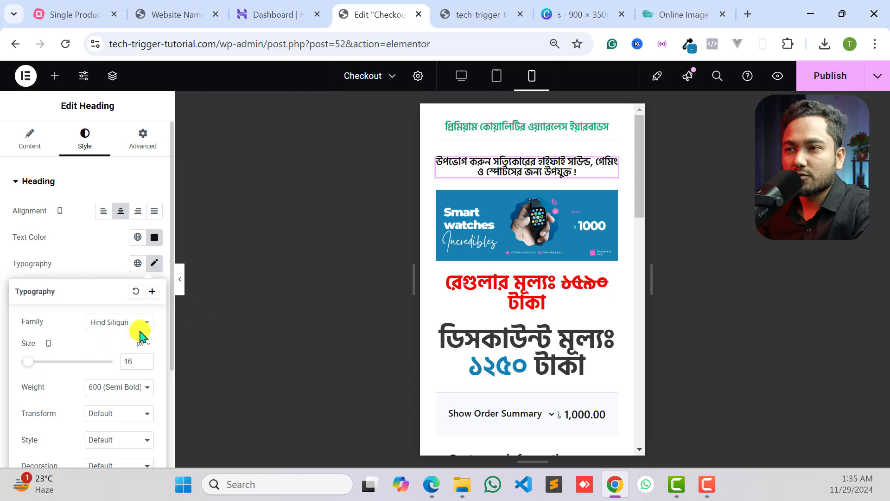
- Set the red regular price heading's mobile font size to 22 px
scroll(520, 285, down, 3)
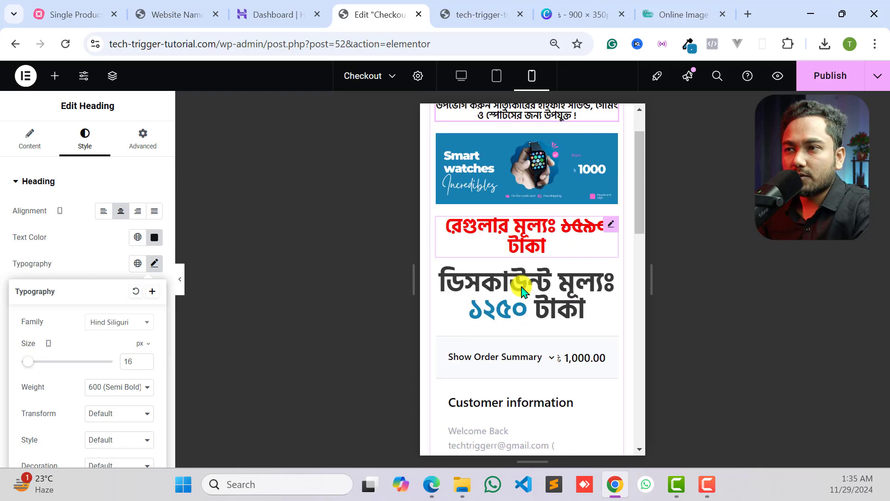
click(605, 150)
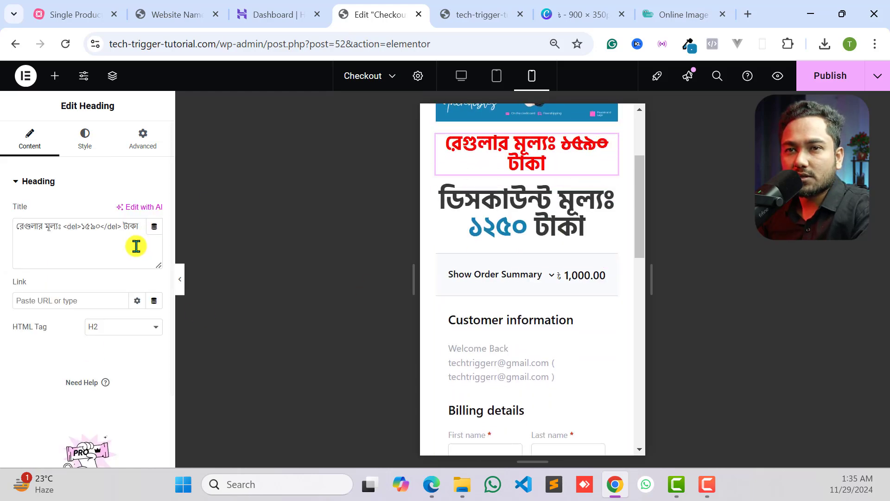
click(95, 157)
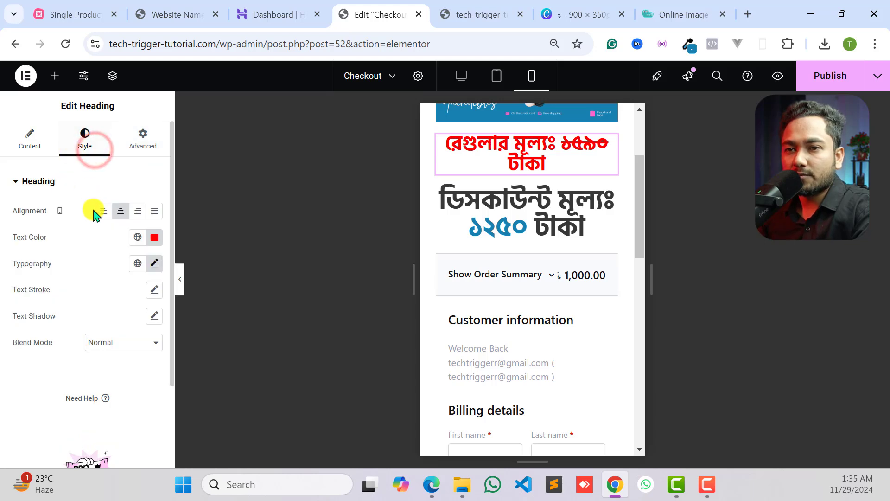
click(153, 264)
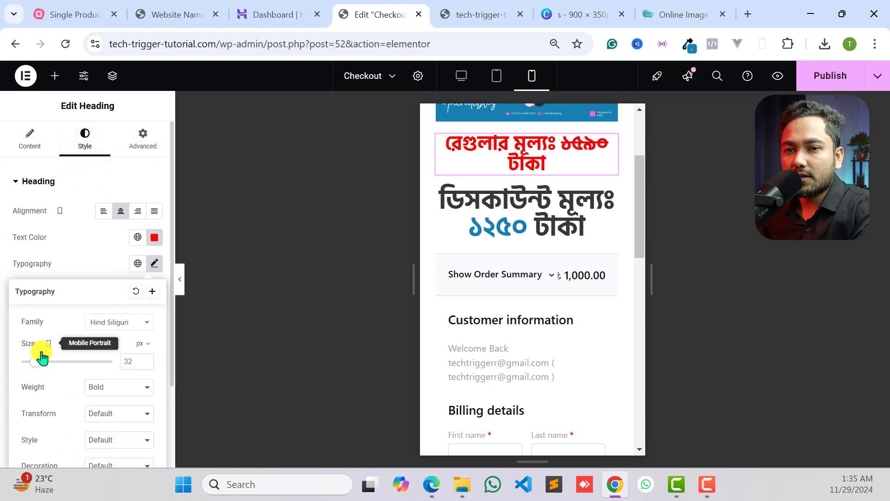
drag(34, 359, 31, 363)
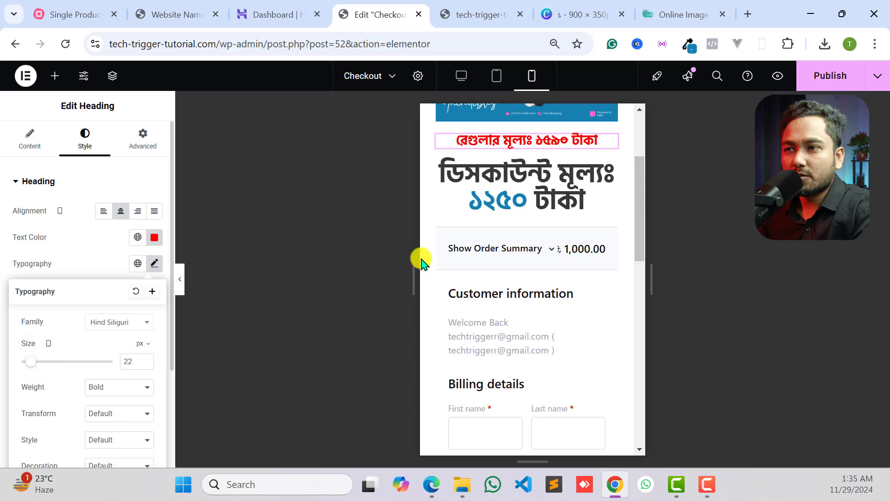
- Set the discount price heading's mobile font size to 24 px and publish the Checkout page
click(614, 172)
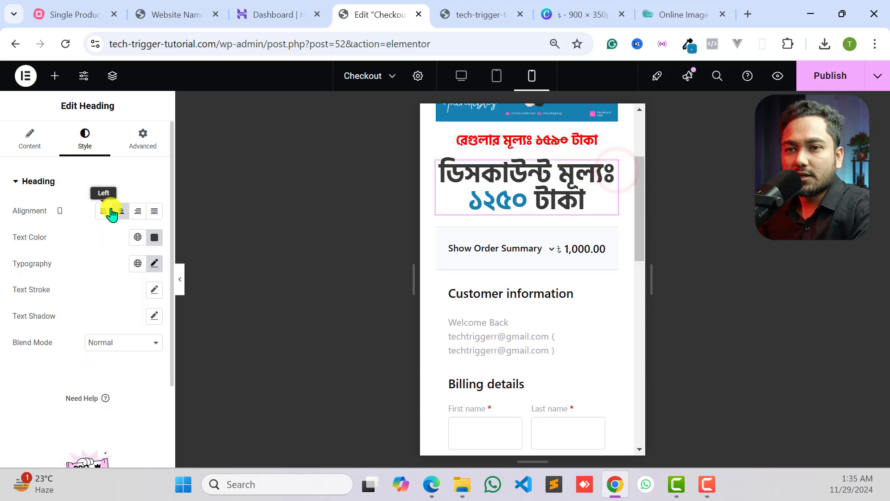
click(154, 264)
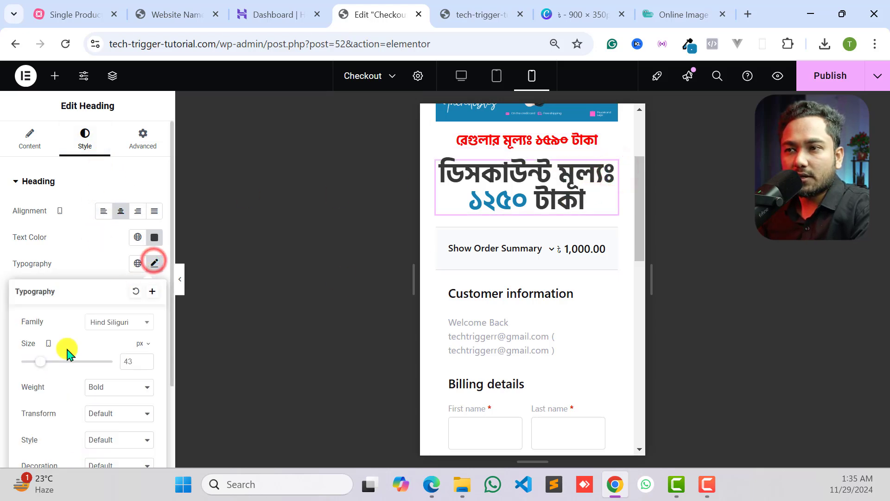
drag(44, 360, 28, 365)
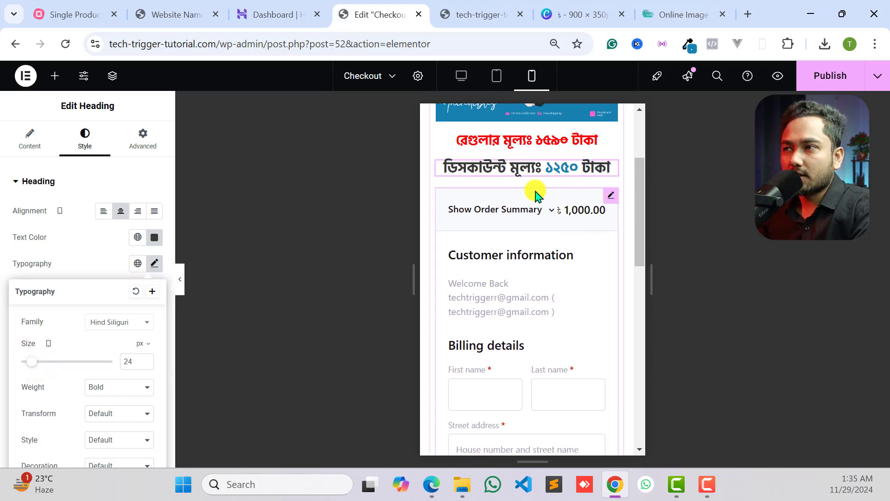
click(829, 82)
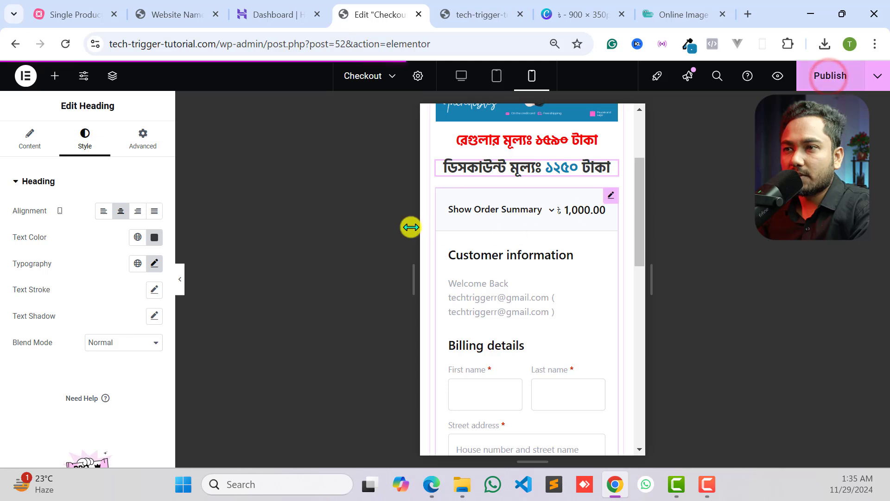
- Review the mobile layout, then return to the desktop layout and look over the page down to the checkout form
scroll(586, 185, up, 3)
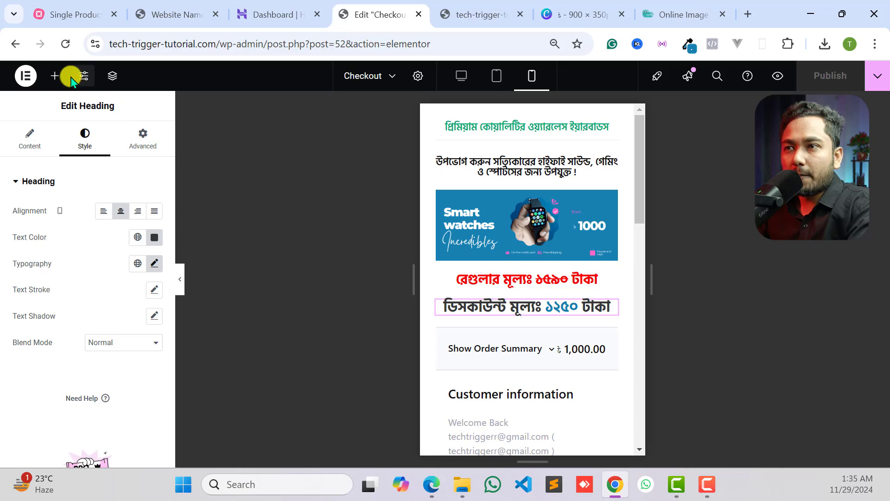
click(461, 76)
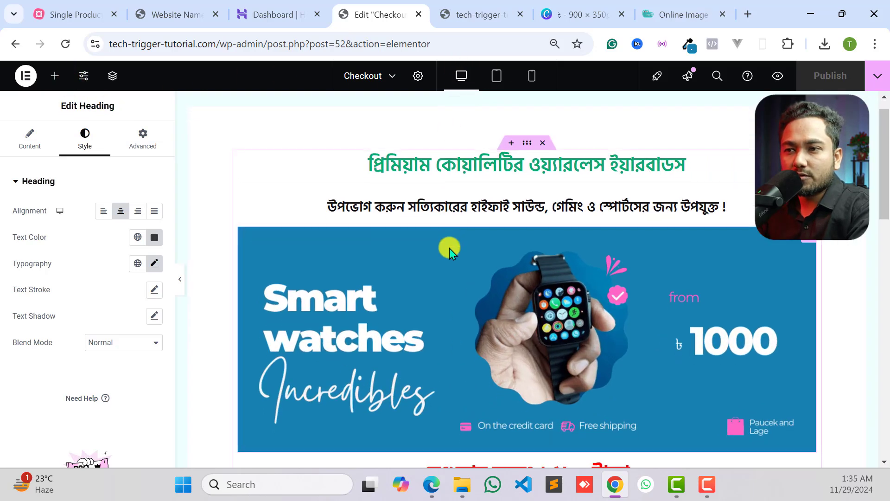
scroll(418, 259, down, 5)
scroll(423, 308, up, 1)
scroll(520, 294, down, 6)
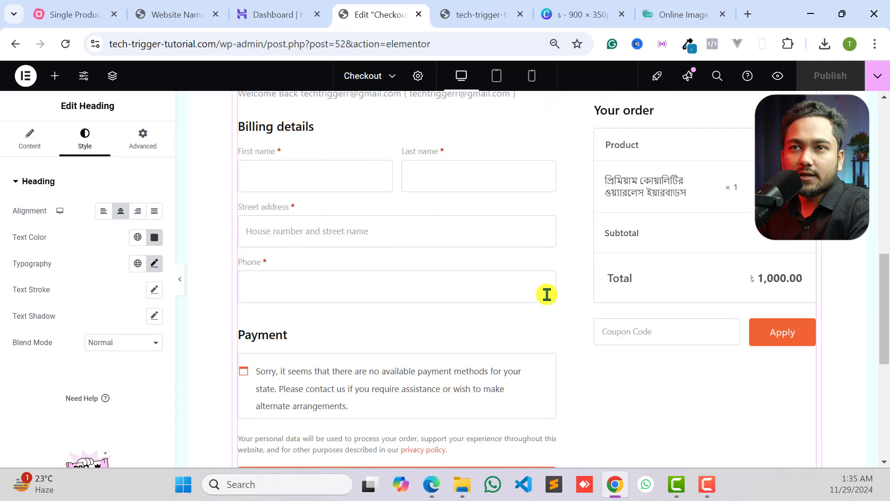
scroll(547, 294, up, 3)
- On the reference page, examine the payment note and the order button below the discount price
click(173, 16)
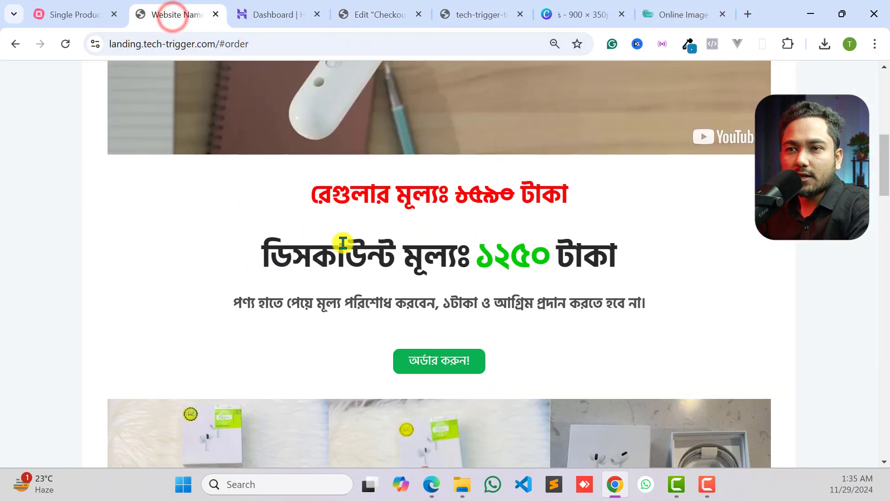
scroll(343, 243, down, 3)
drag(235, 167, 649, 187)
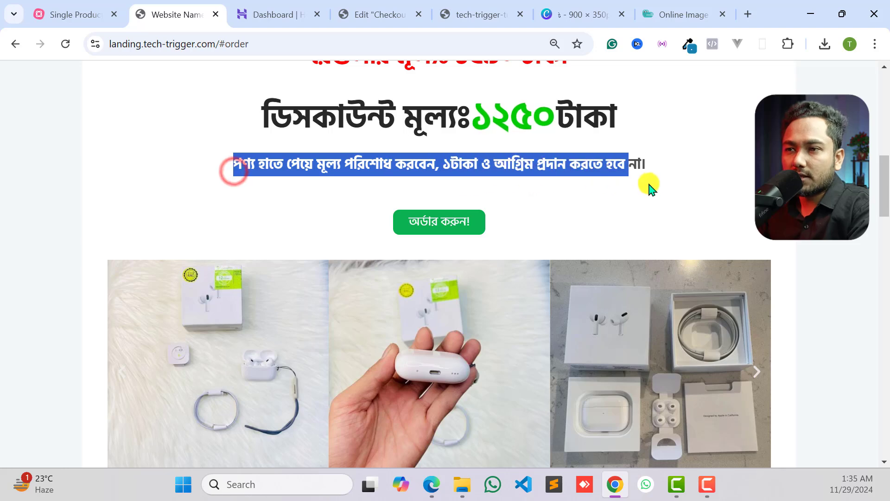
scroll(473, 278, up, 3)
click(462, 293)
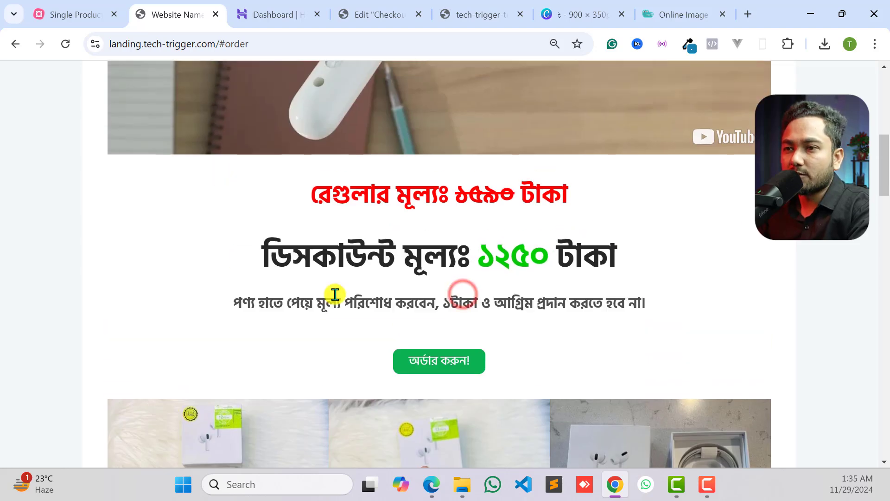
scroll(538, 287, down, 2)
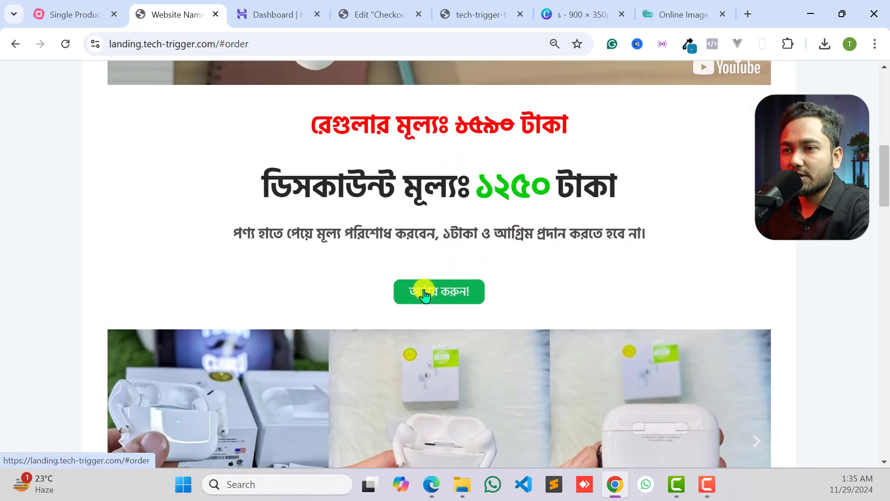
- On the reference page, follow the order button below the payment note twice to check that it jumps to the order form
scroll(434, 306, down, 1)
scroll(436, 308, up, 1)
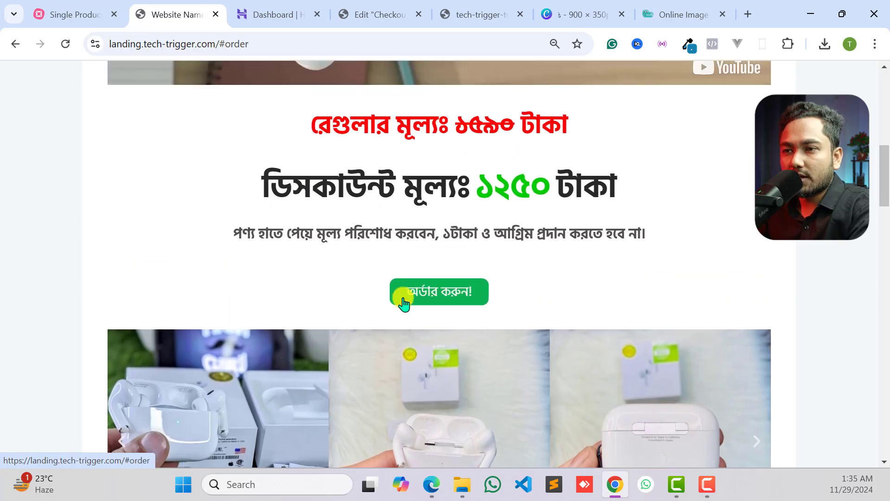
click(443, 302)
scroll(434, 299, up, 5)
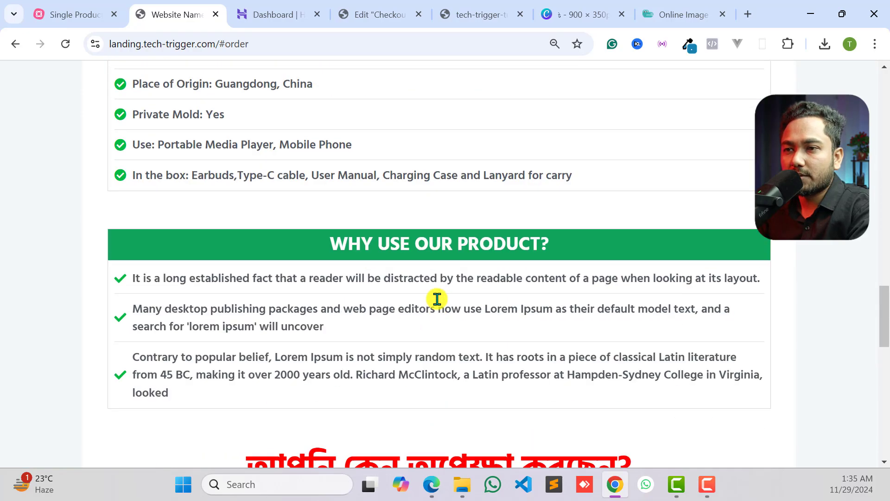
scroll(437, 299, up, 15)
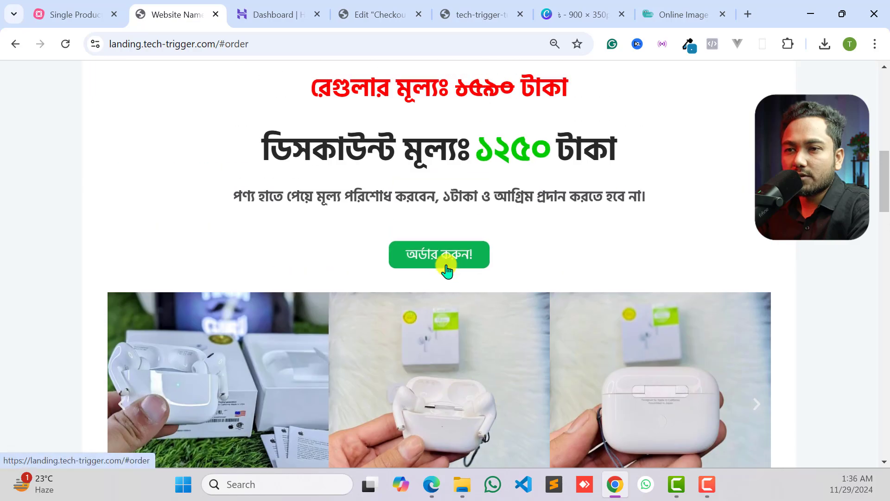
click(447, 271)
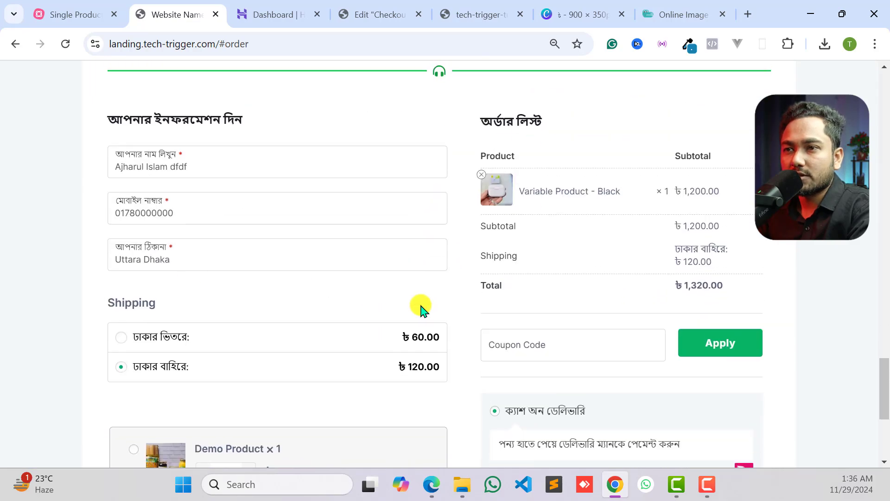
scroll(422, 309, up, 10)
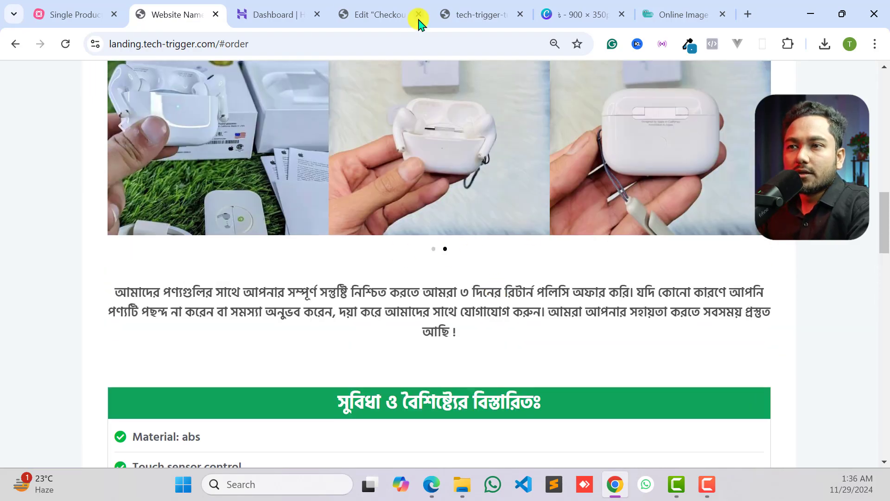
- Switch to the Checkout page in the Elementor editor and look over its headings, banner and price lines
click(363, 7)
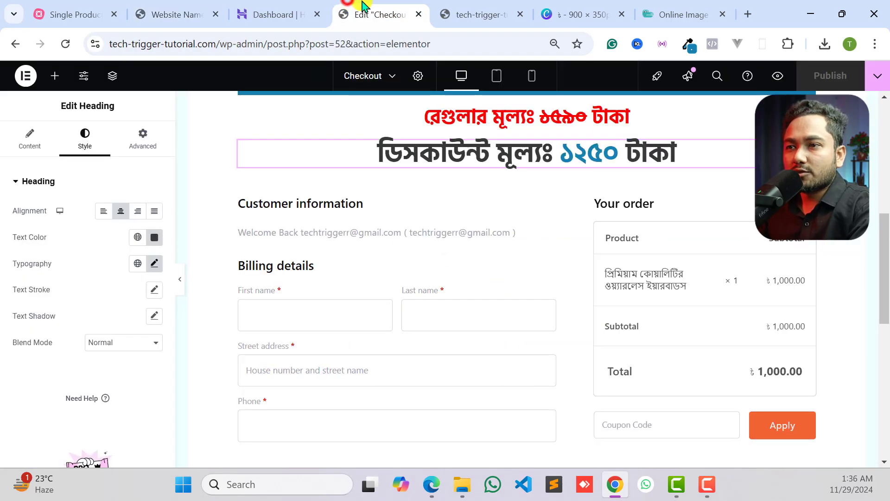
scroll(550, 209, up, 3)
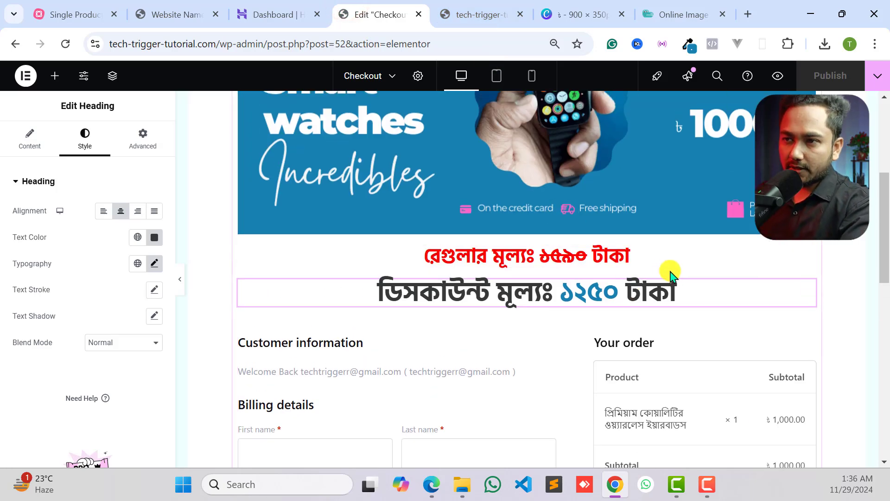
scroll(635, 295, up, 5)
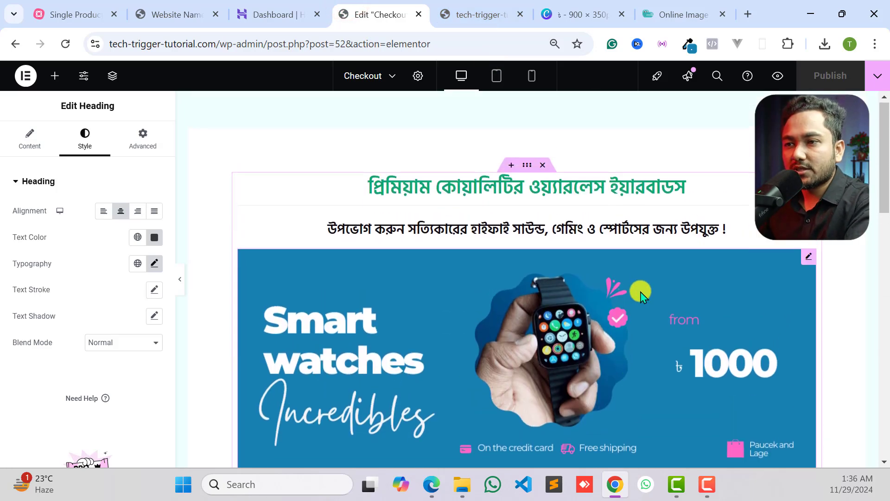
scroll(535, 316, down, 6)
scroll(510, 260, up, 3)
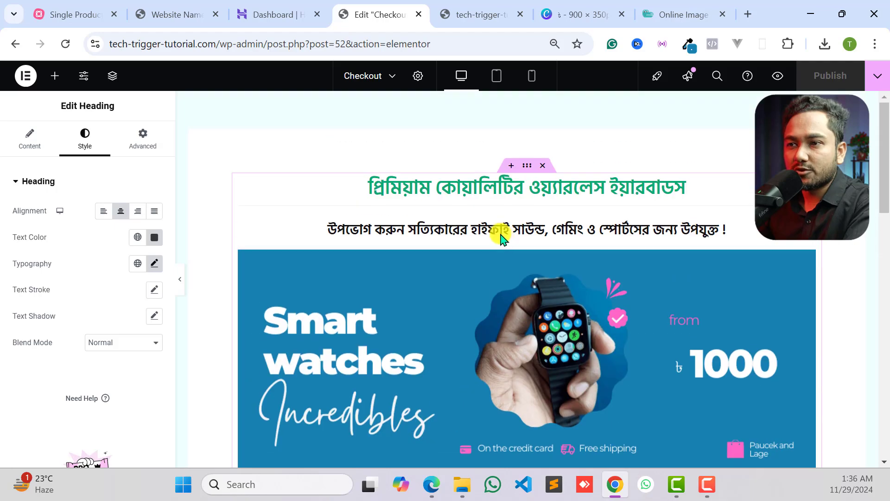
scroll(521, 325, down, 6)
scroll(417, 269, up, 1)
scroll(260, 246, up, 1)
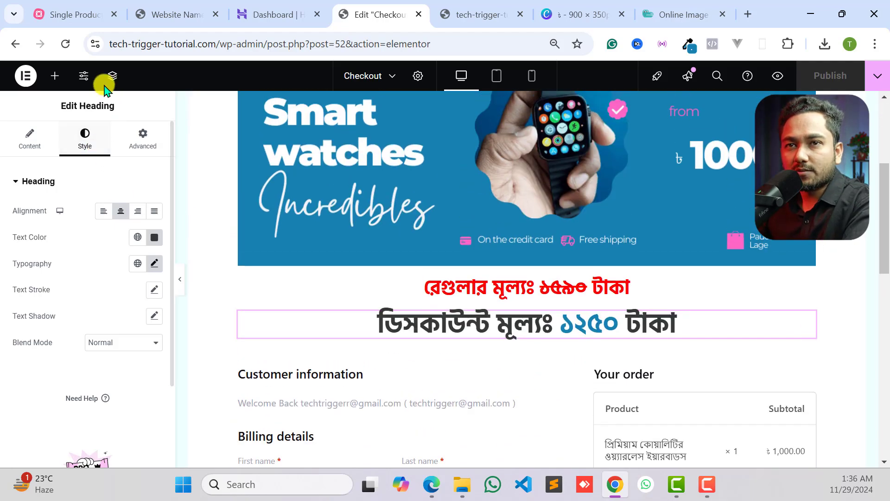
- Find the Button widget and add it between the banner image and the regular price heading
click(56, 77)
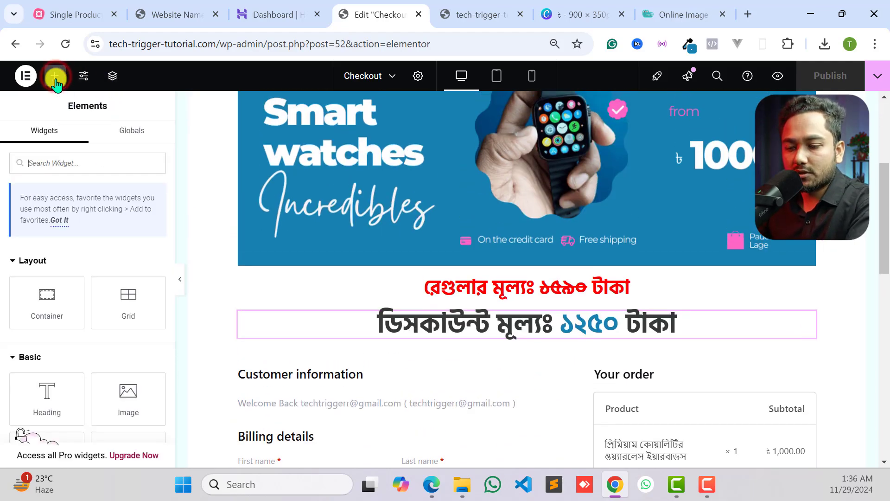
click(67, 171)
text(bu)
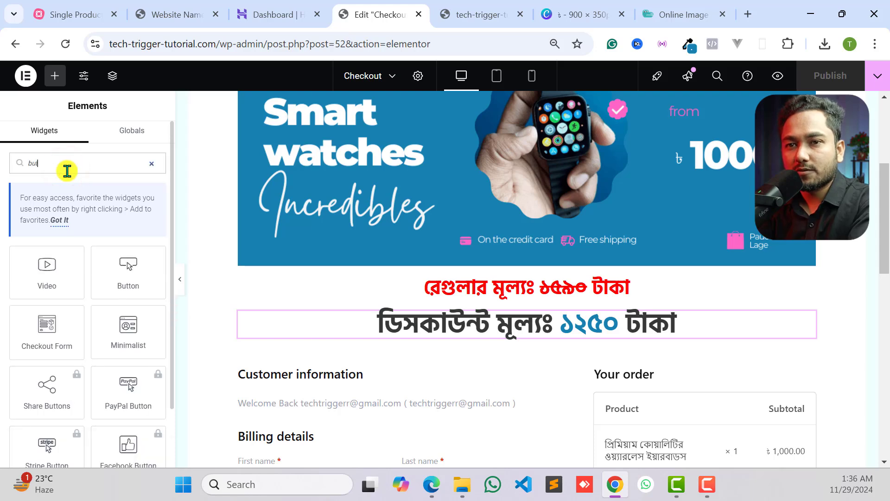
text(to)
key(BackSpace)
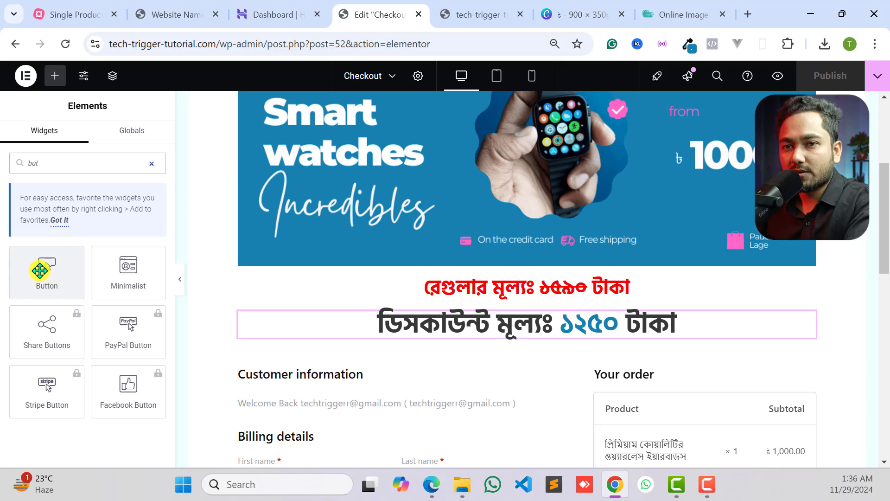
drag(51, 265, 482, 269)
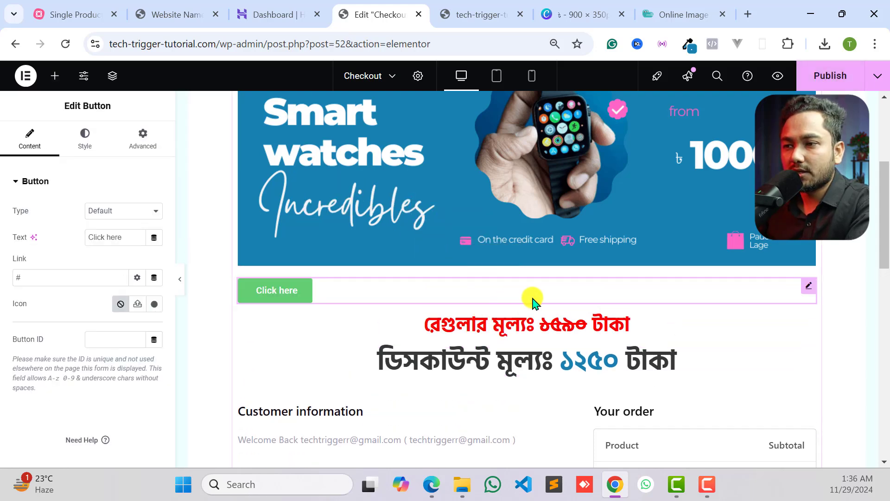
- Move the new button up between the subtitle heading and the banner image, and set its position to center
scroll(679, 330, up, 3)
scroll(679, 330, down, 3)
drag(280, 360, 558, 248)
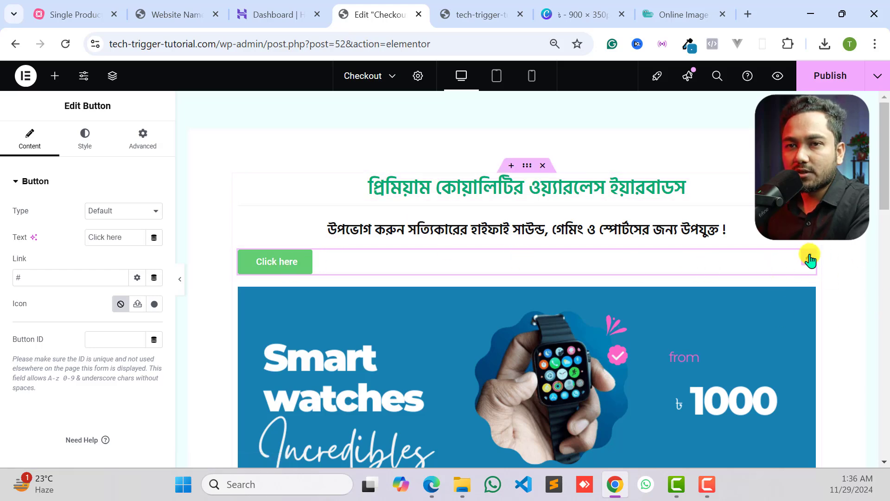
click(90, 149)
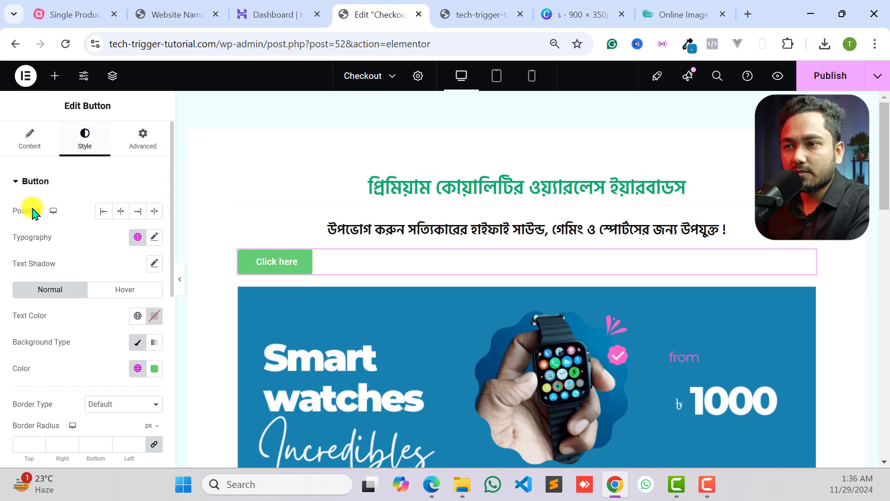
click(120, 210)
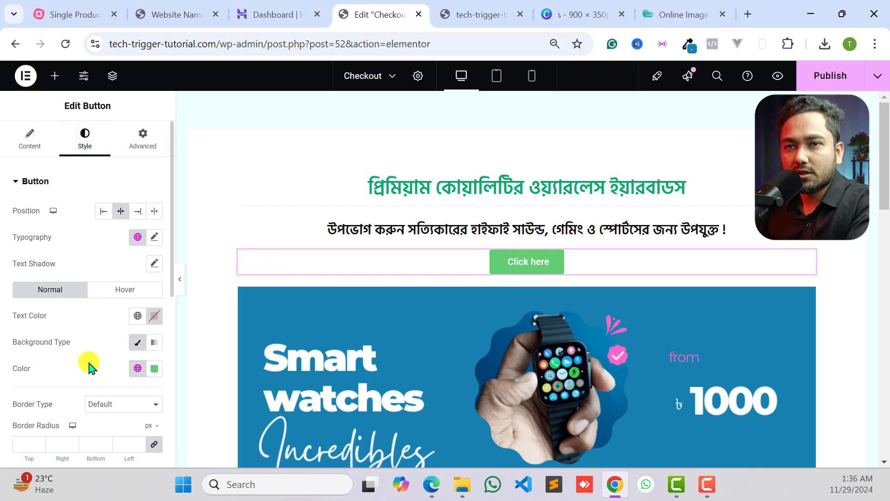
- Replace the new button's label with text beginning "Ord"
click(31, 139)
click(82, 136)
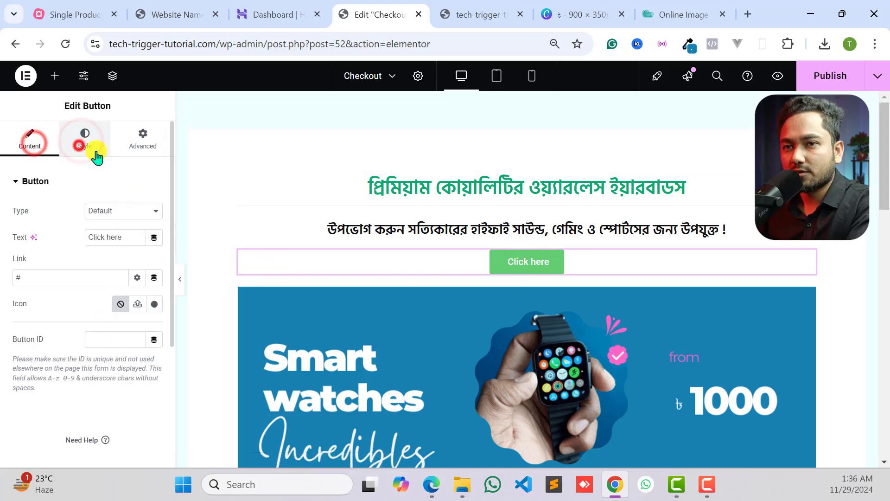
scroll(139, 251, down, 2)
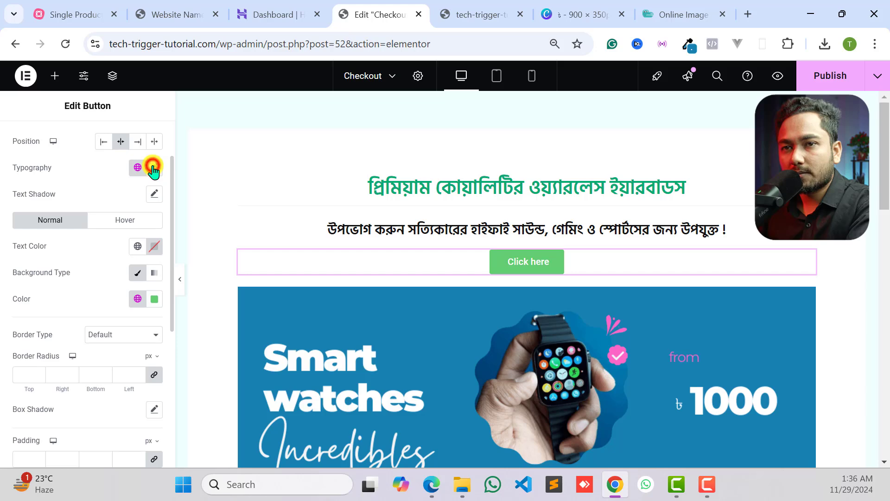
scroll(60, 184, up, 2)
click(30, 139)
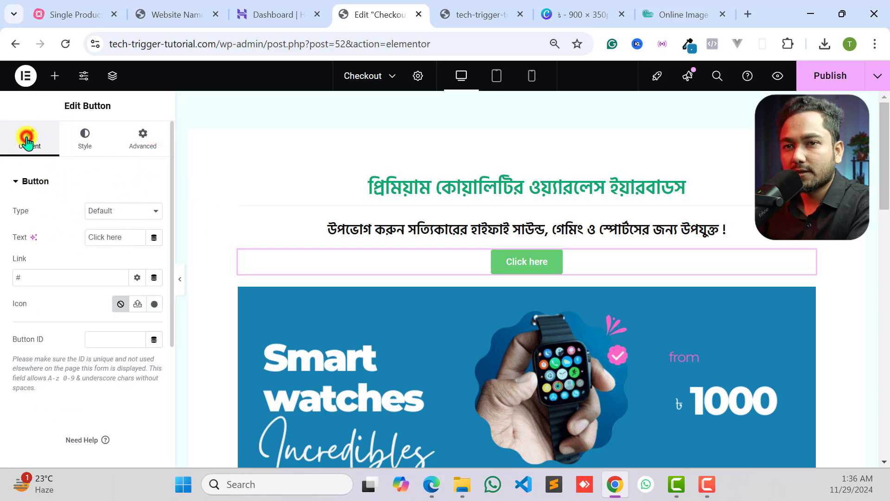
click(104, 240)
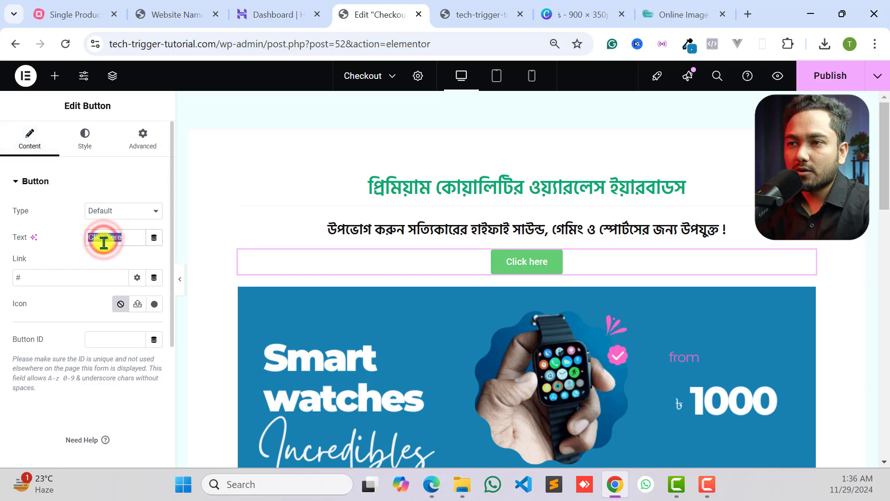
text(Order Now!)
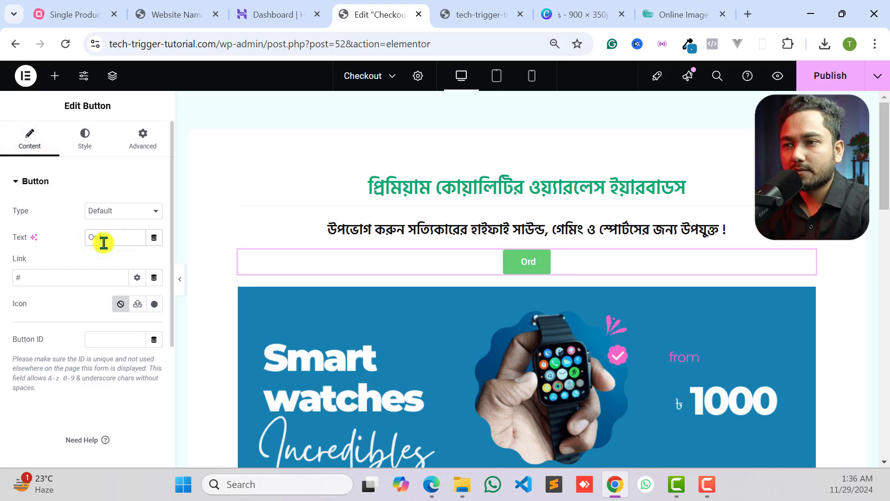
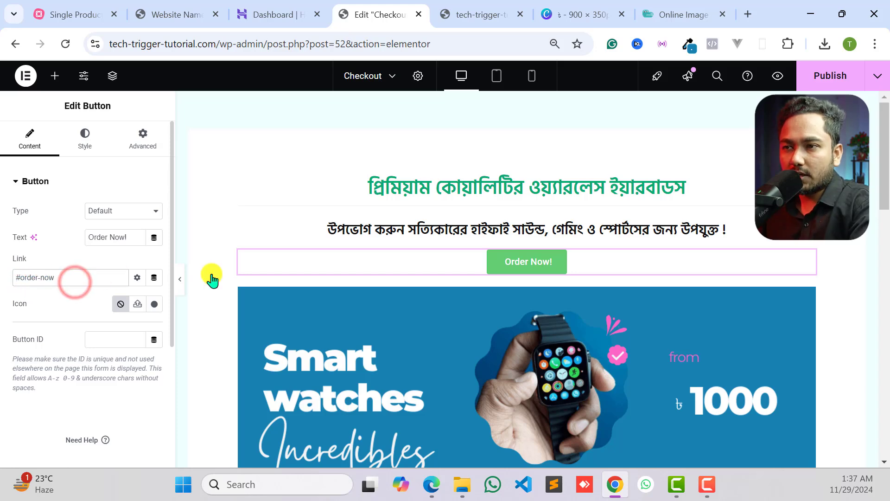
- Copy the text order-now, without the # sign, from the Order Now! button's link
click(550, 261)
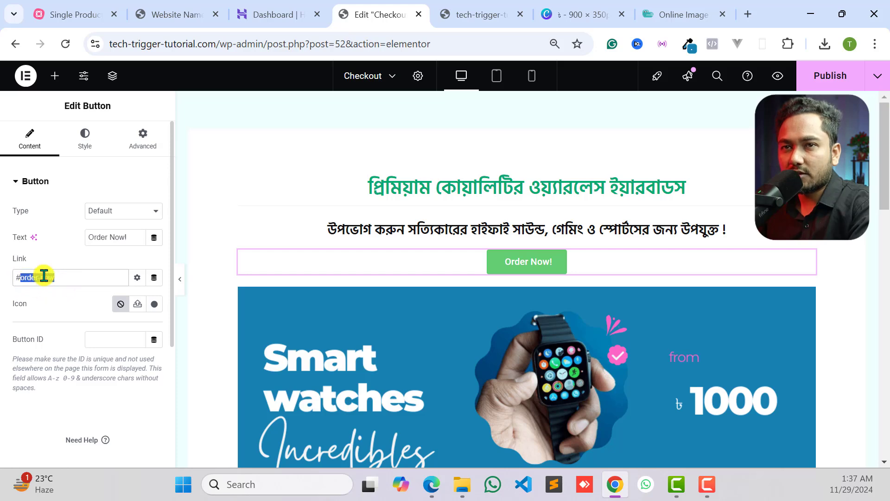
right_click(44, 275)
click(91, 69)
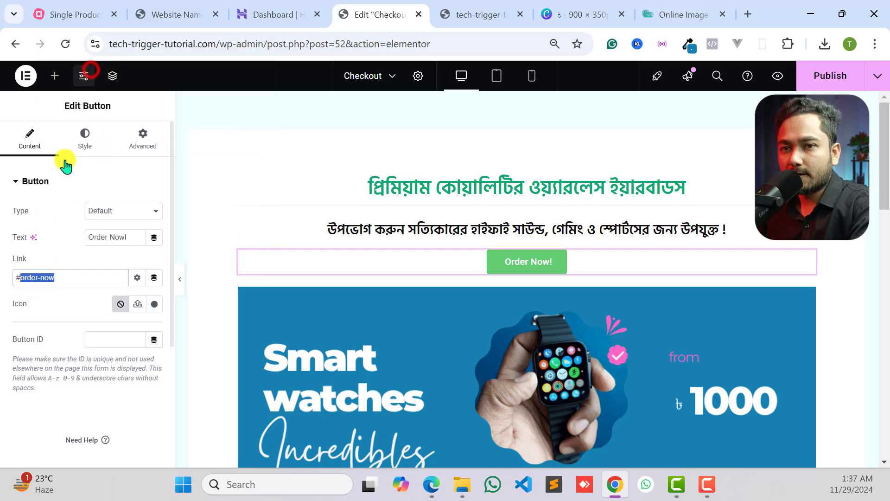
click(85, 276)
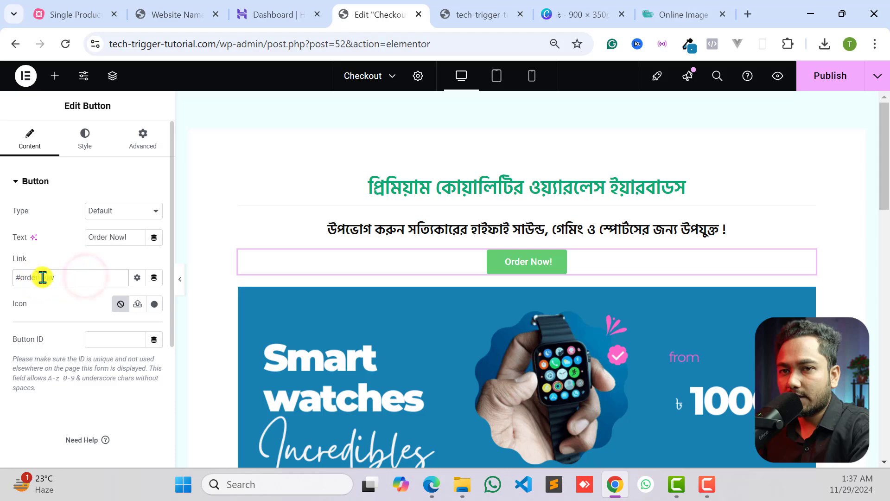
- Set the checkout form's CSS ID to order-now, matching the Order Now! button's link
click(530, 268)
scroll(525, 280, down, 5)
scroll(525, 279, up, 10)
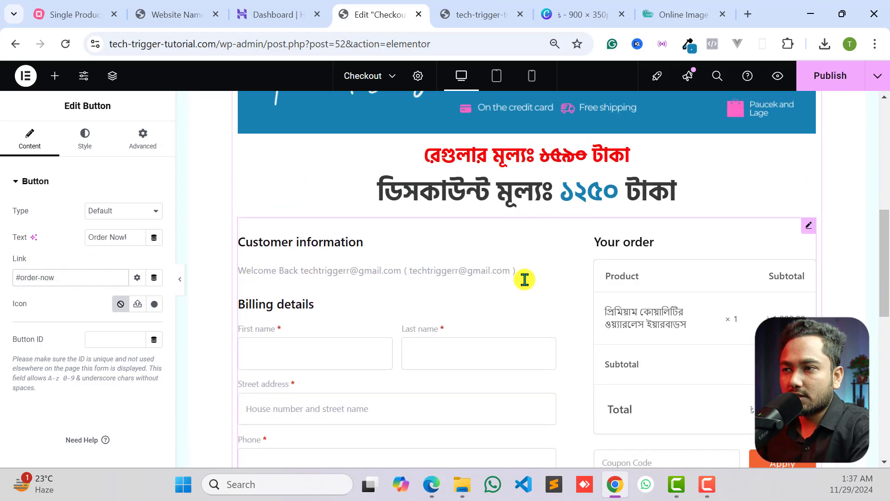
scroll(528, 277, down, 2)
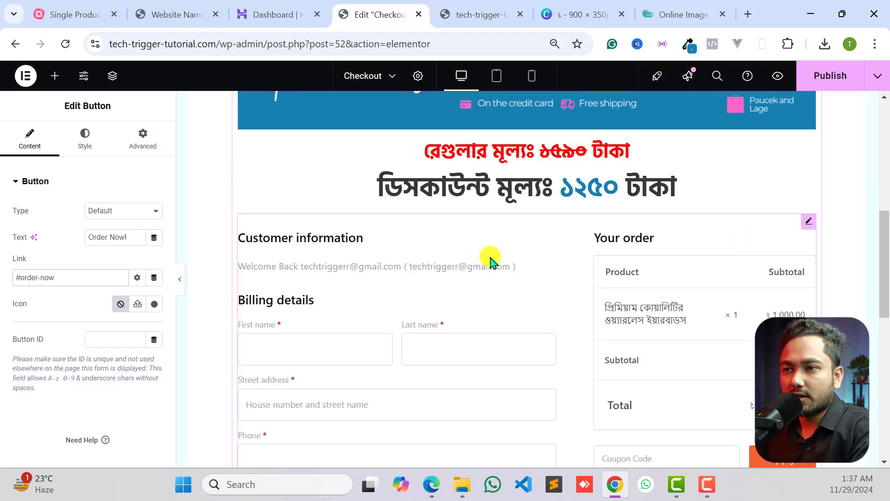
scroll(487, 260, up, 10)
click(521, 268)
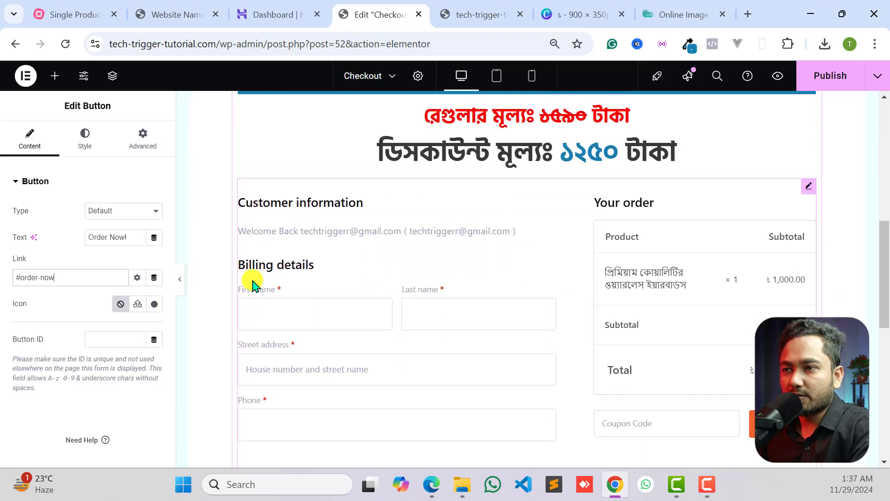
click(806, 191)
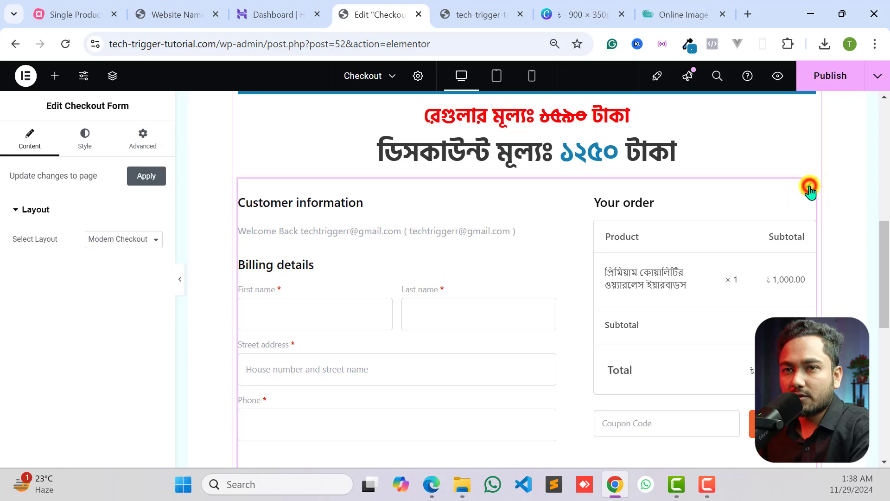
click(152, 144)
scroll(77, 299, down, 5)
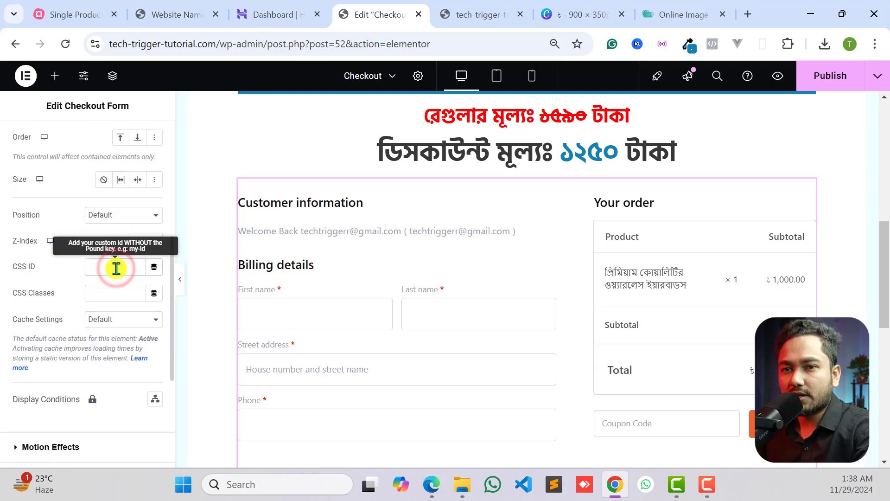
drag(127, 268, 88, 268)
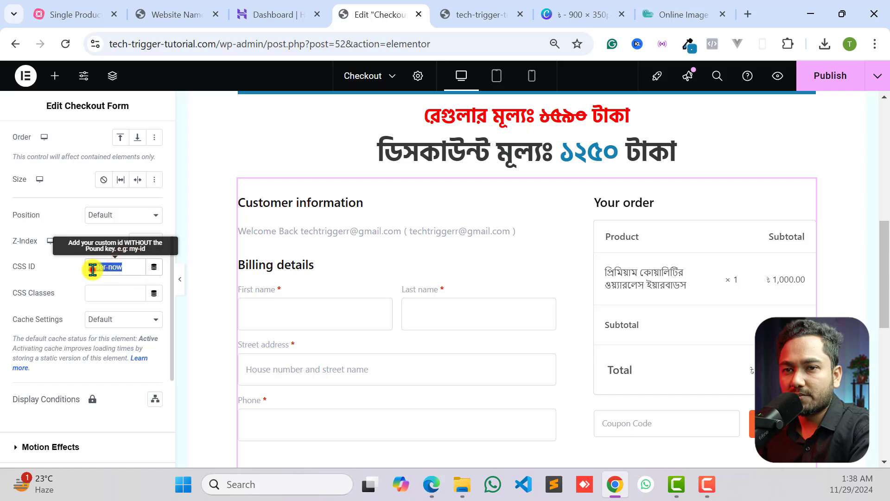
click(133, 265)
click(75, 273)
- Recheck the Order Now! button's link against the advanced settings of the checkout form it targets
scroll(551, 253, up, 7)
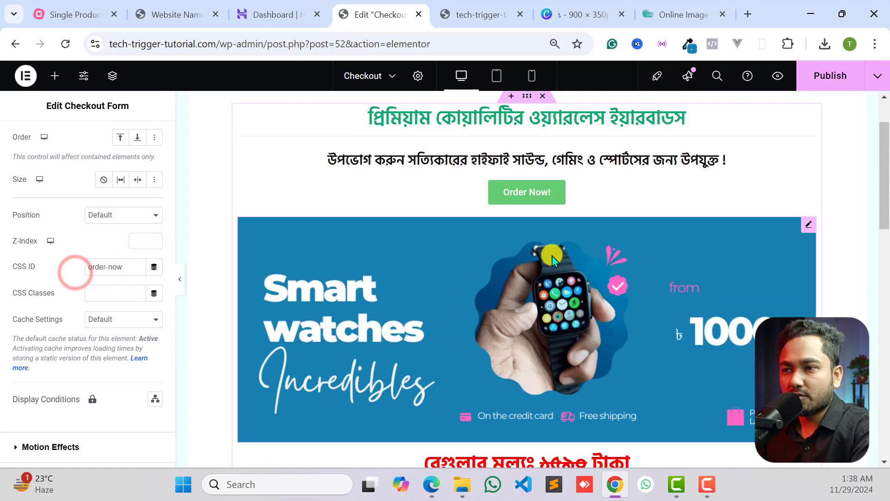
click(510, 260)
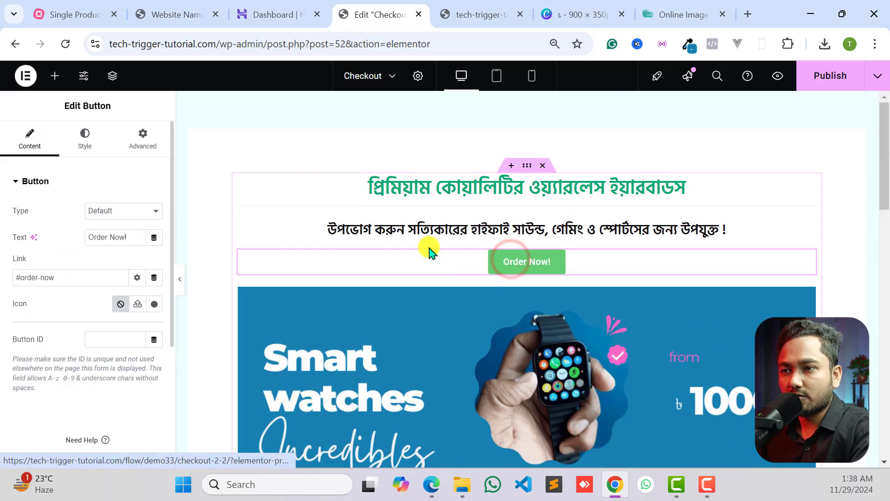
scroll(523, 298, down, 10)
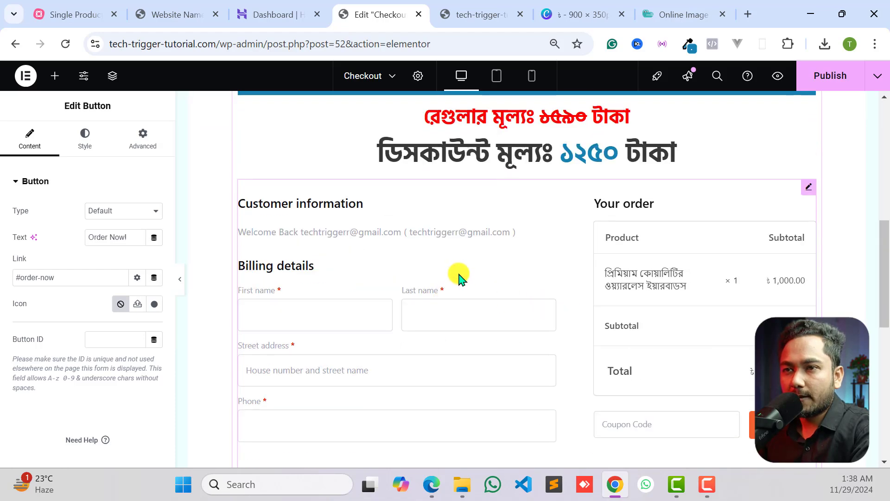
scroll(498, 273, up, 4)
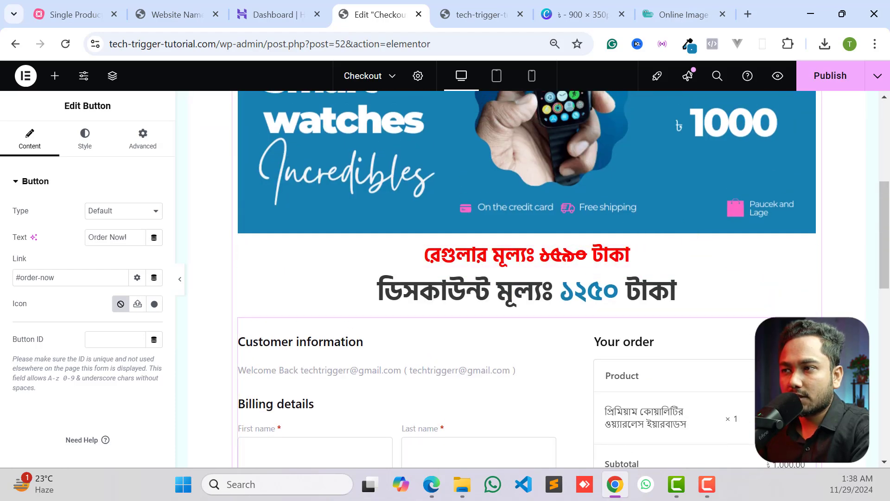
scroll(800, 228, down, 3)
click(807, 186)
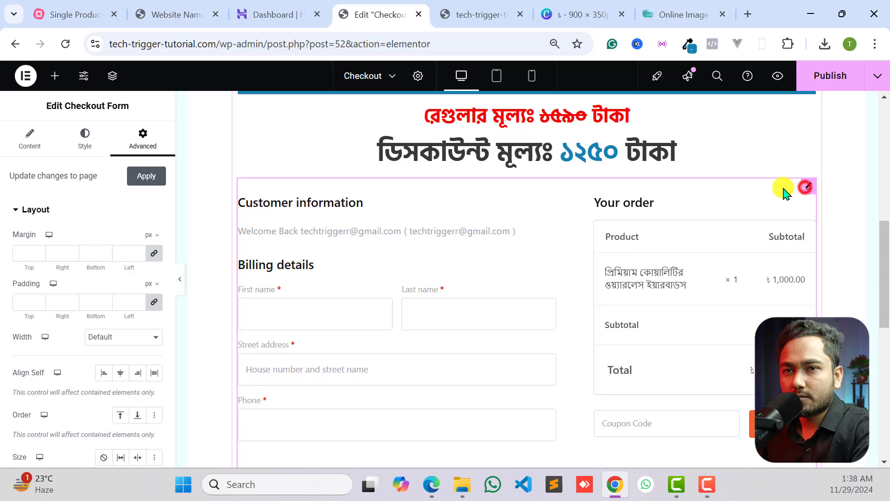
click(95, 278)
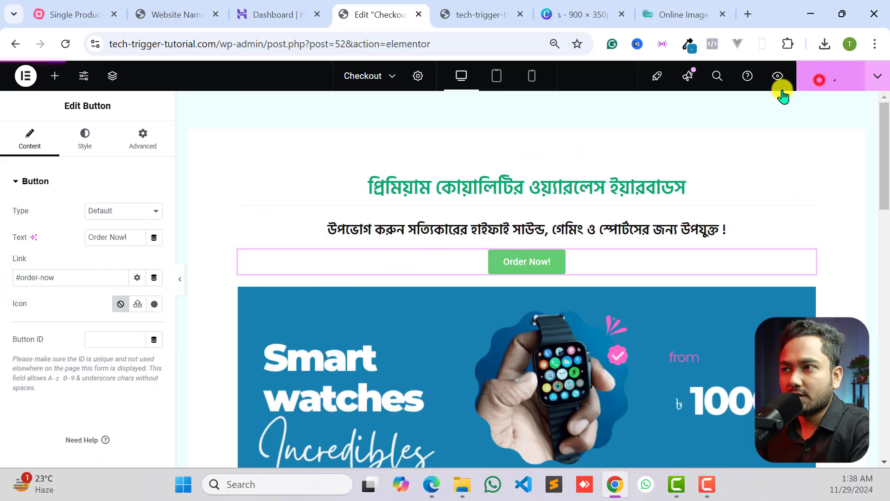
- Publish the Checkout page, reload the editor and select the Order Now! button
click(820, 77)
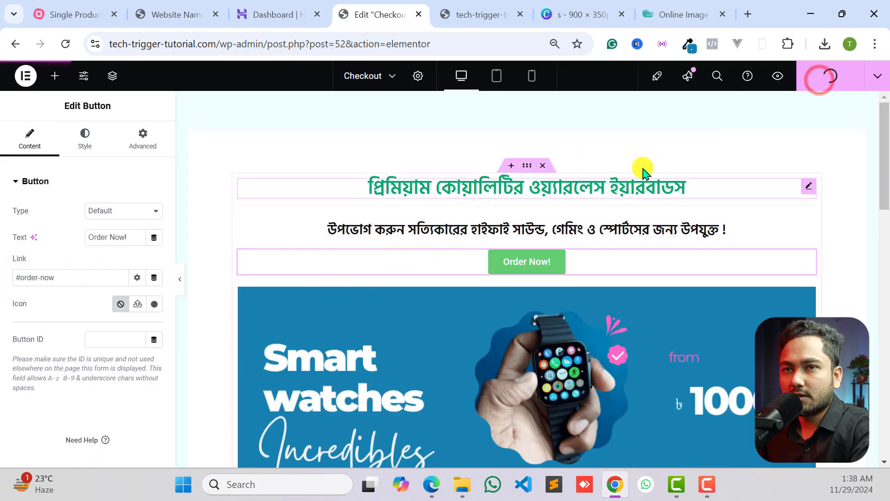
click(66, 44)
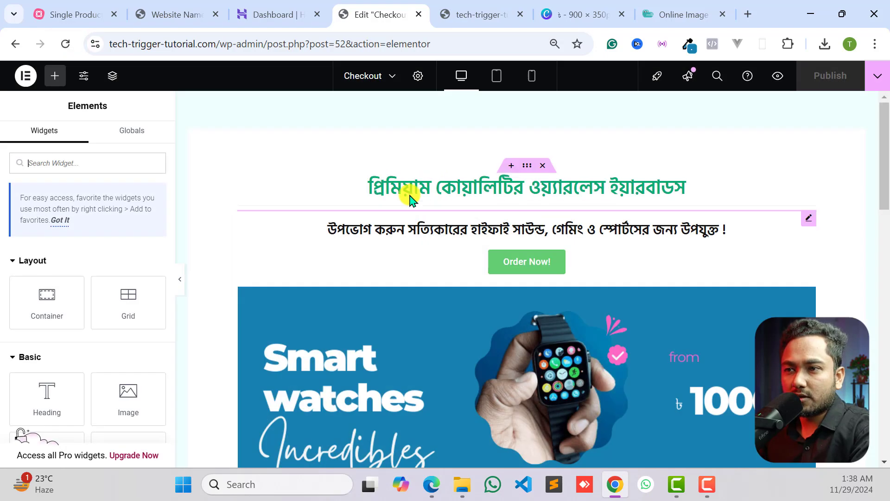
click(518, 266)
- Switch to the live site page and test repeatedly whether the Order Now! button jumps to the checkout form
click(475, 14)
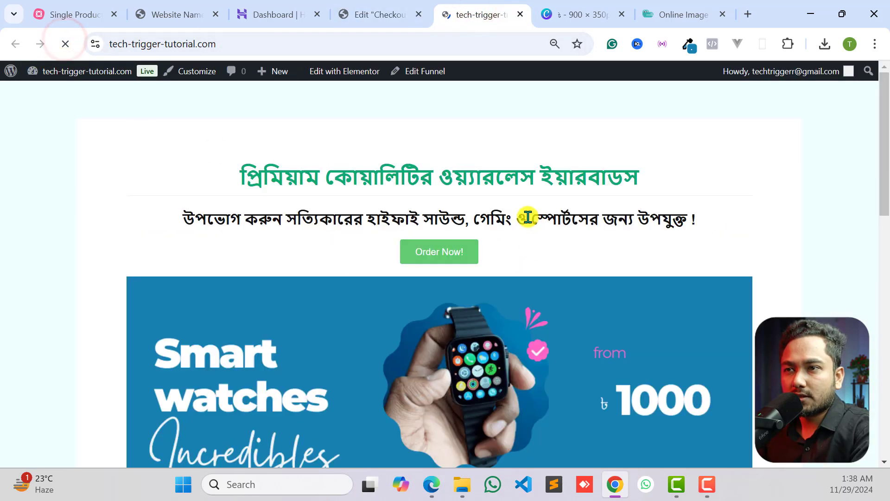
scroll(529, 237, up, 1)
scroll(529, 237, up, 8)
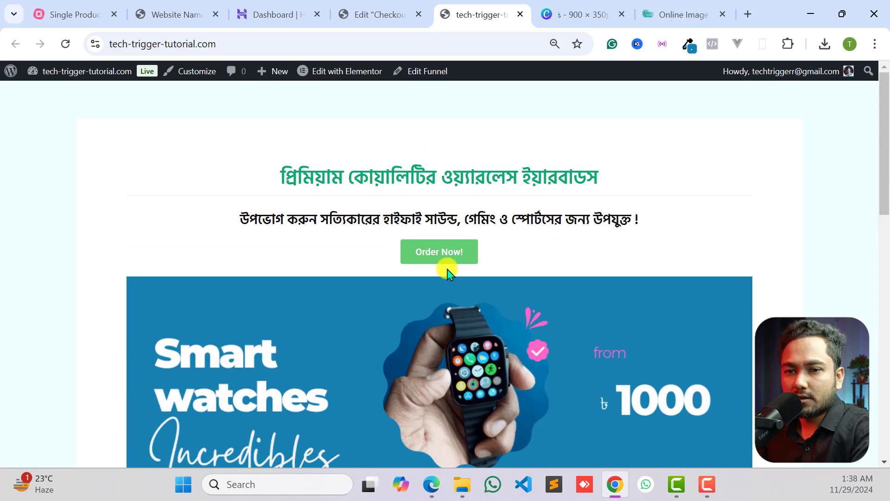
click(438, 256)
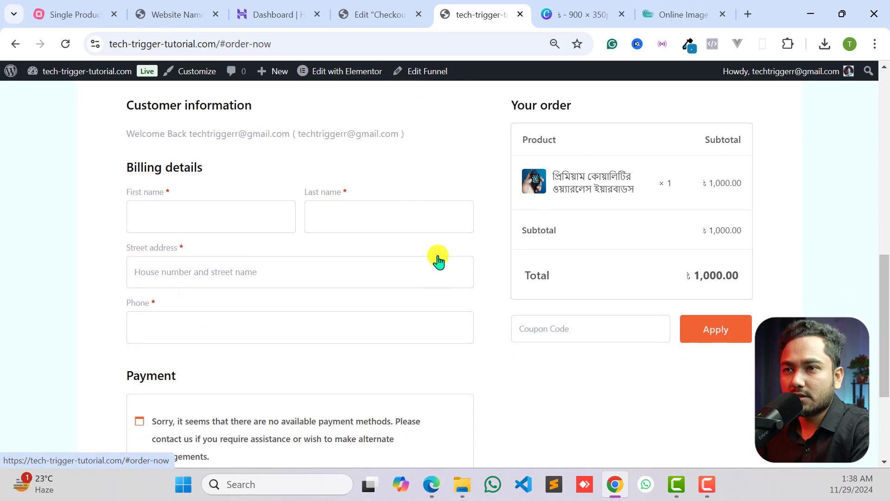
scroll(466, 256, up, 10)
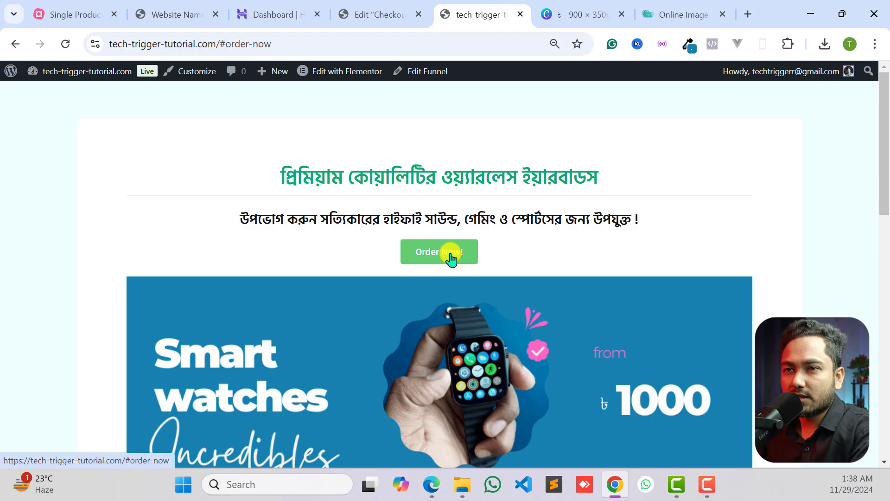
click(450, 255)
scroll(427, 227, up, 10)
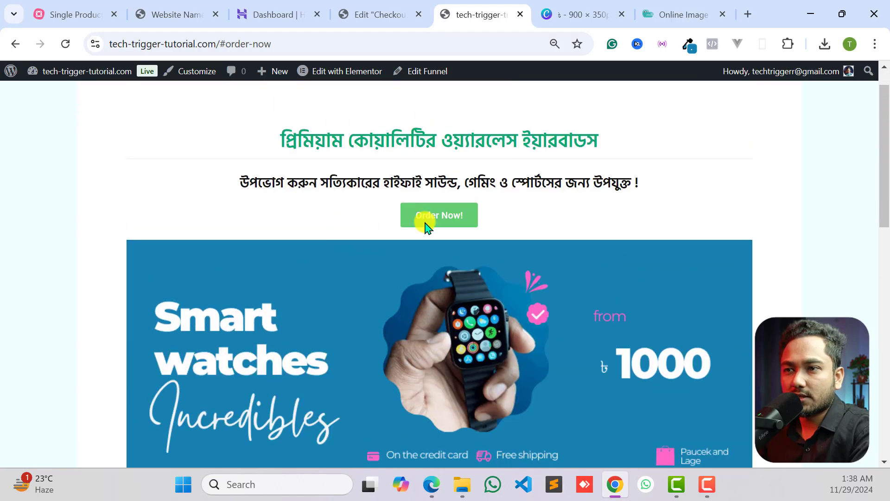
click(457, 215)
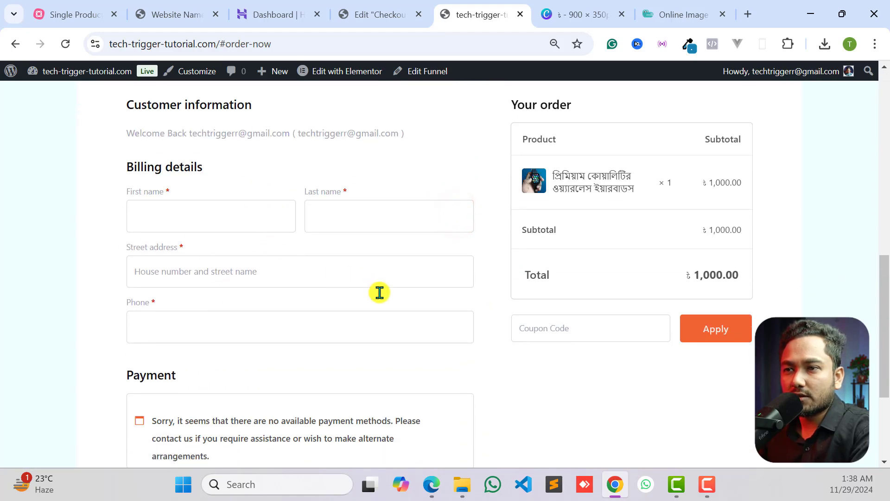
scroll(379, 292, up, 10)
click(432, 251)
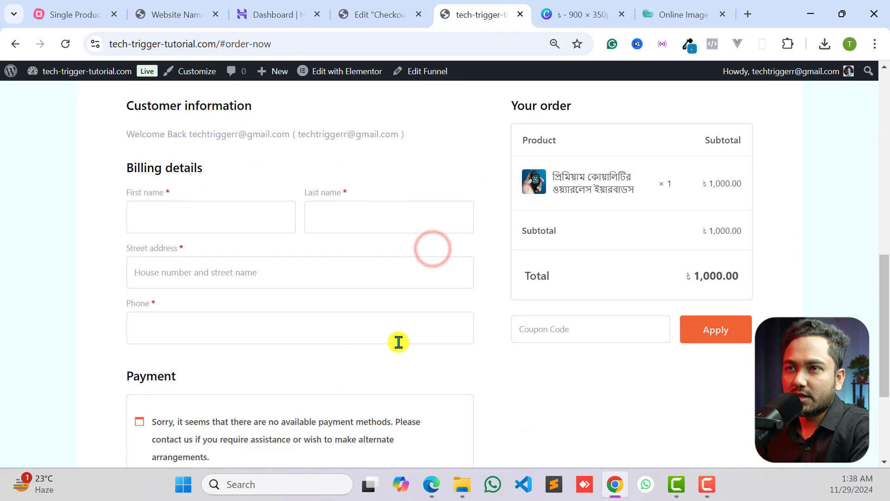
scroll(399, 342, up, 10)
- Return to the Checkout page in the Elementor editor and look over the order button and checkout form
click(378, 14)
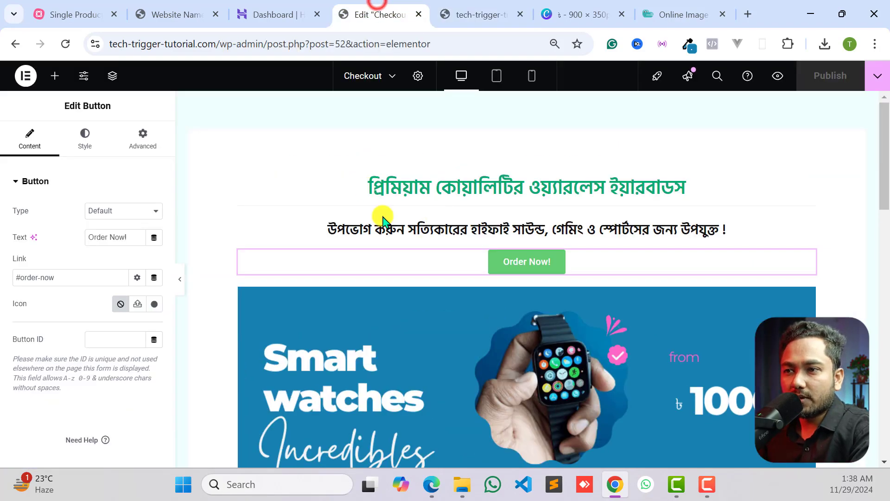
click(522, 266)
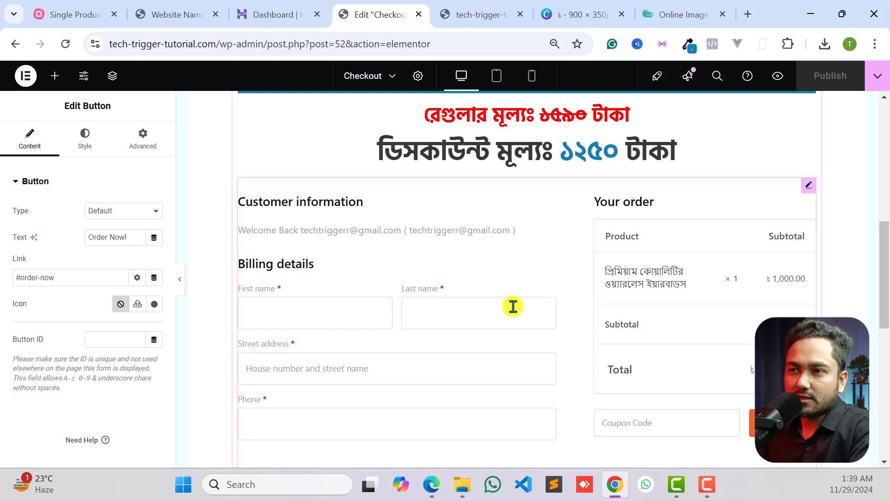
scroll(574, 357, down, 5)
scroll(574, 357, up, 15)
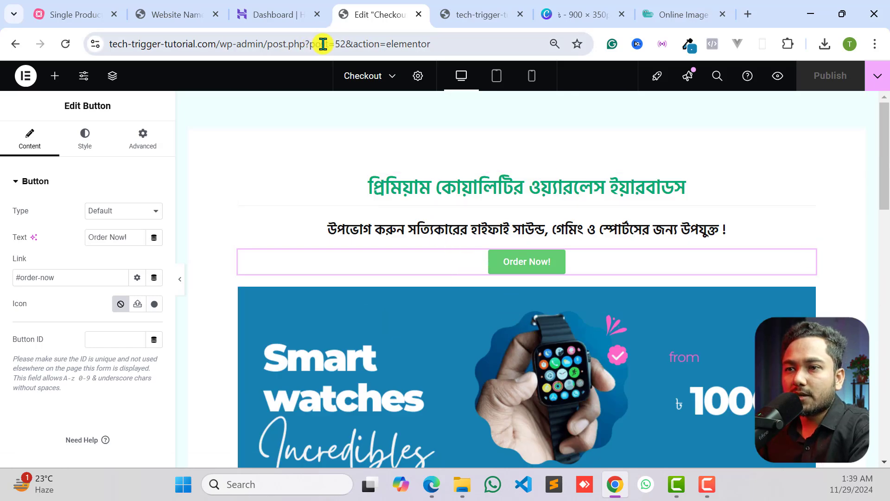
- Check the order button on the reference page and change the Checkout page button's label to অর্ডার করুন
click(478, 10)
scroll(464, 195, down, 3)
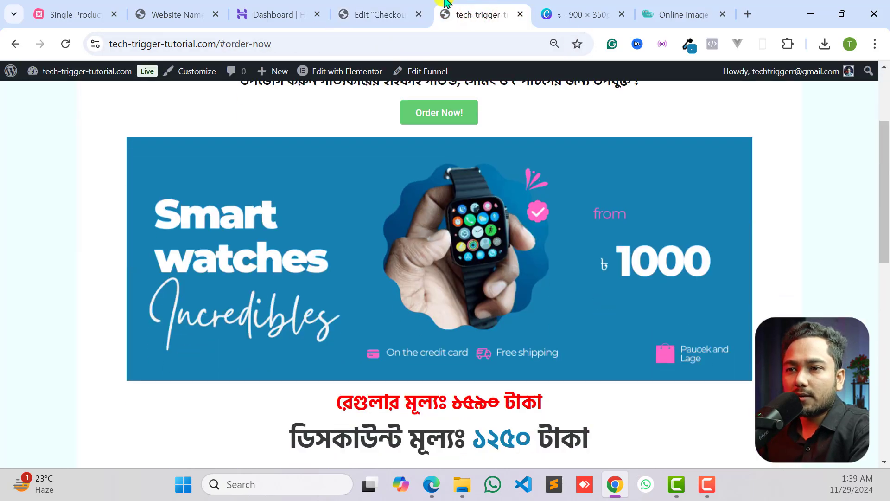
click(173, 11)
scroll(427, 225, up, 5)
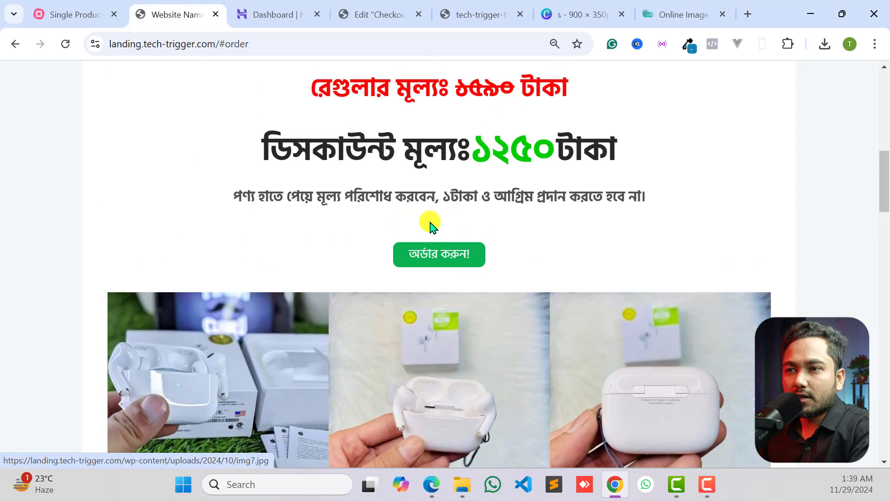
scroll(404, 266, down, 2)
scroll(447, 190, down, 3)
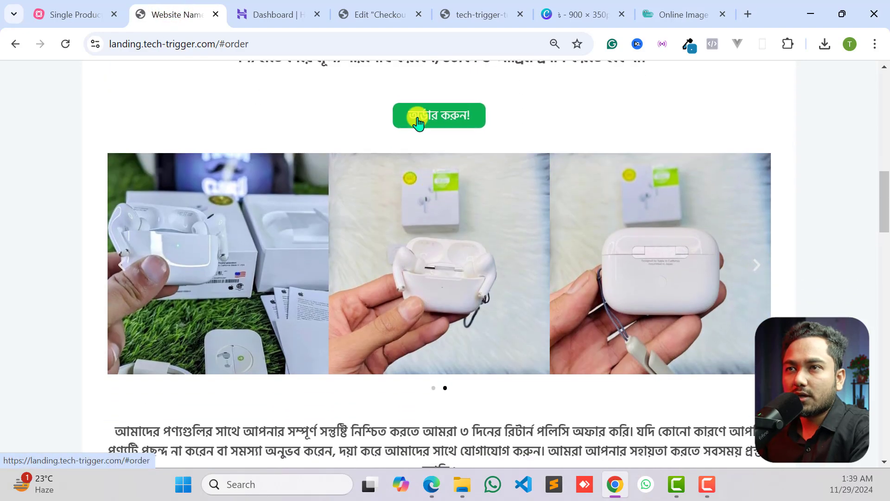
click(376, 14)
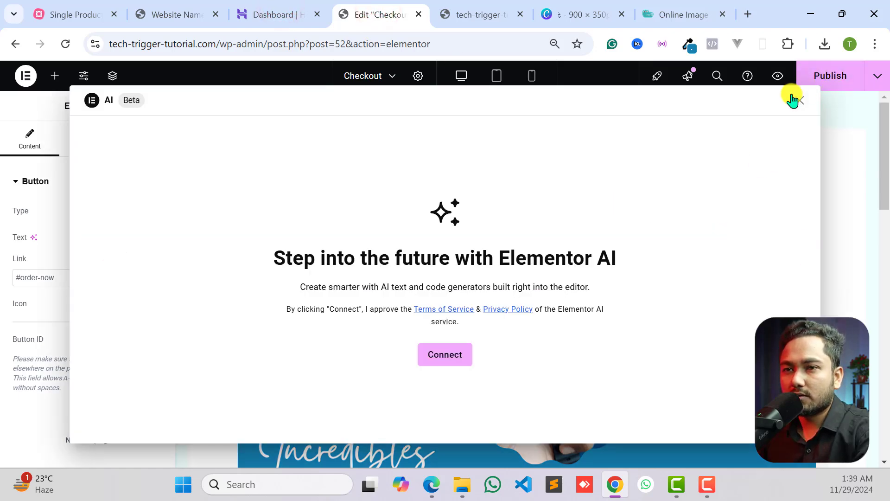
click(793, 100)
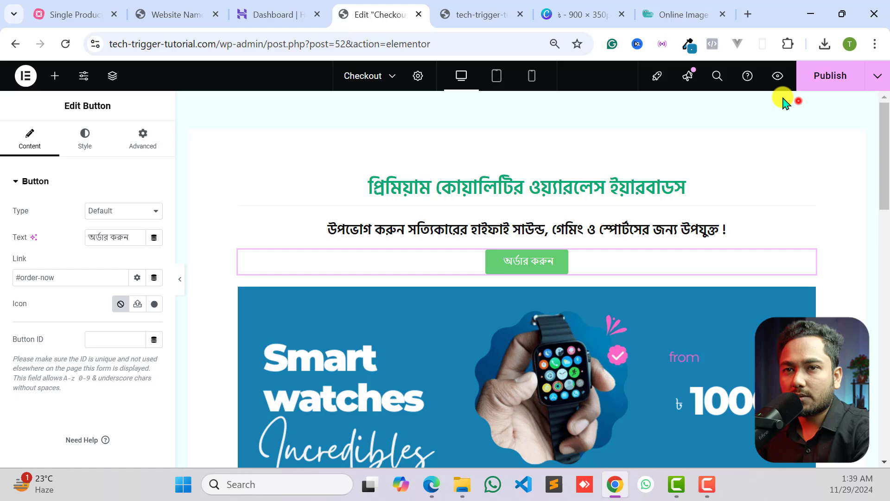
- Set the অর্ডার করুন button's normal background color to the darker green #09BA40
click(81, 141)
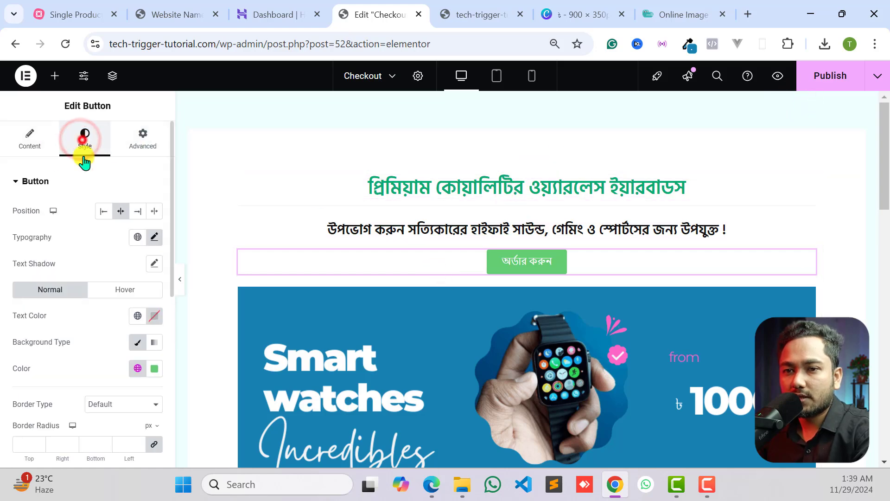
click(153, 371)
click(76, 135)
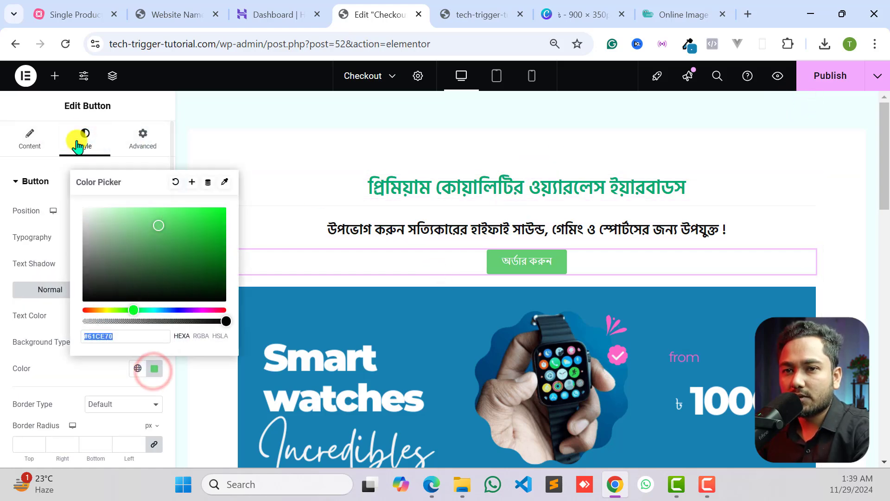
click(150, 373)
drag(175, 235, 218, 221)
click(120, 211)
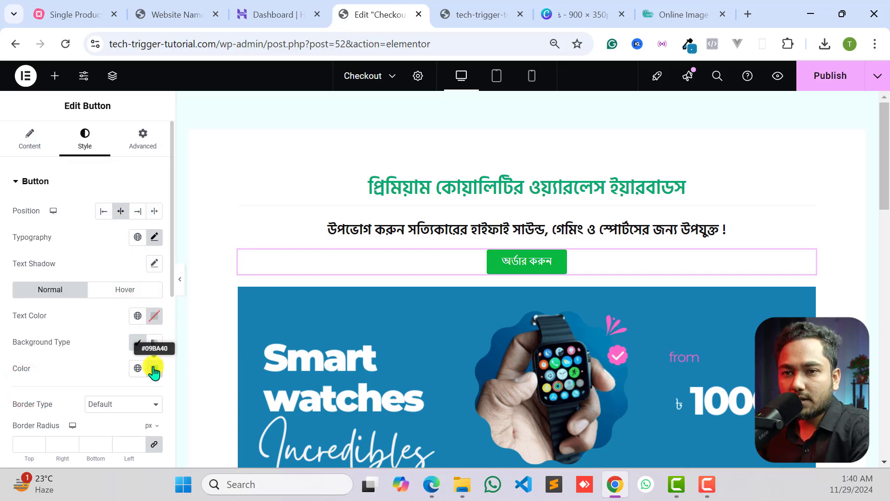
- Set the অর্ডার করুন button's font family to Hind Siliguri and preview the button without the editing panel
scroll(102, 330, down, 2)
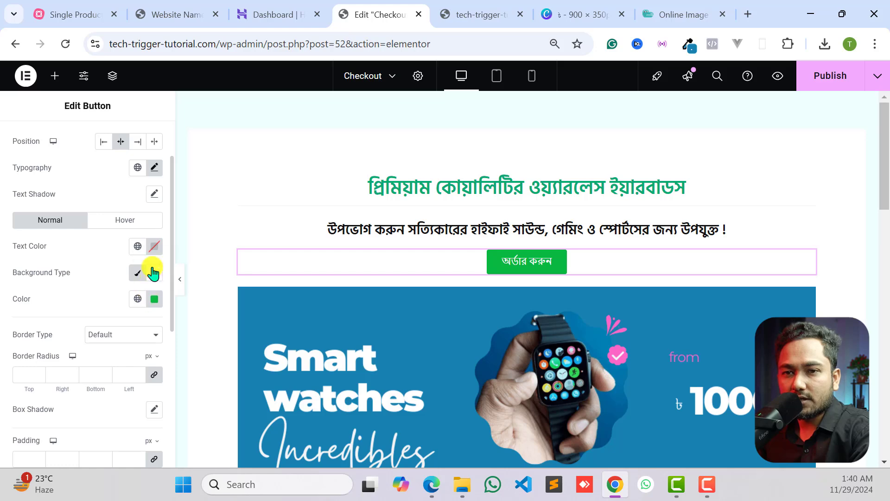
scroll(131, 321, down, 2)
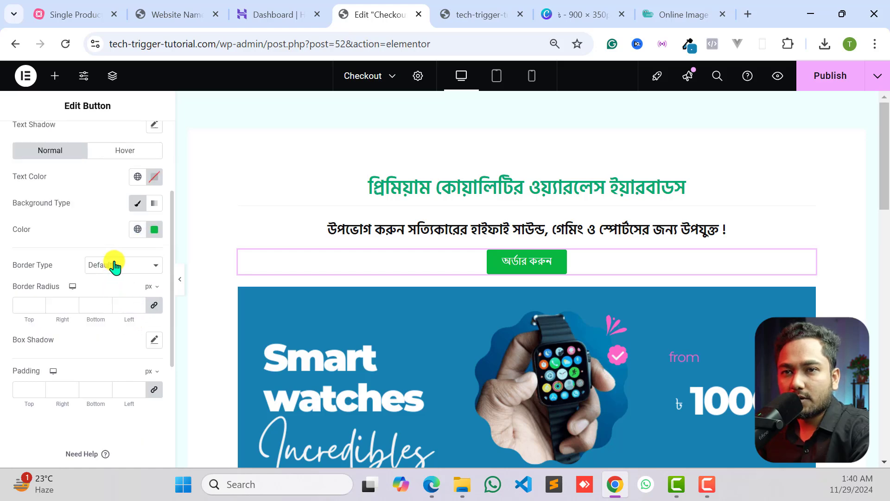
scroll(121, 289, up, 4)
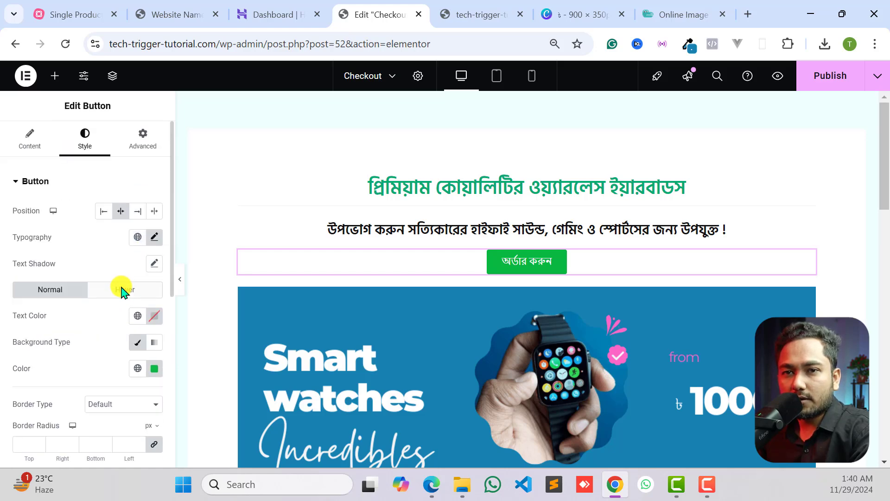
click(155, 237)
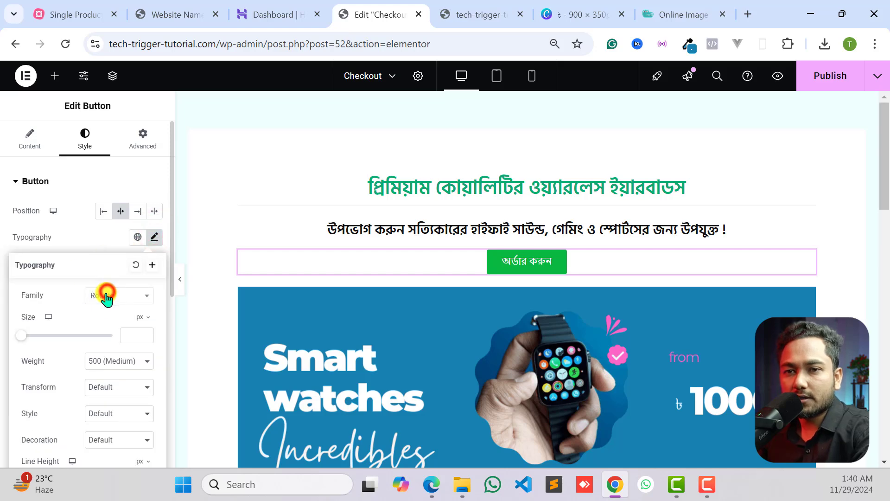
click(107, 295)
click(115, 314)
text(ক)
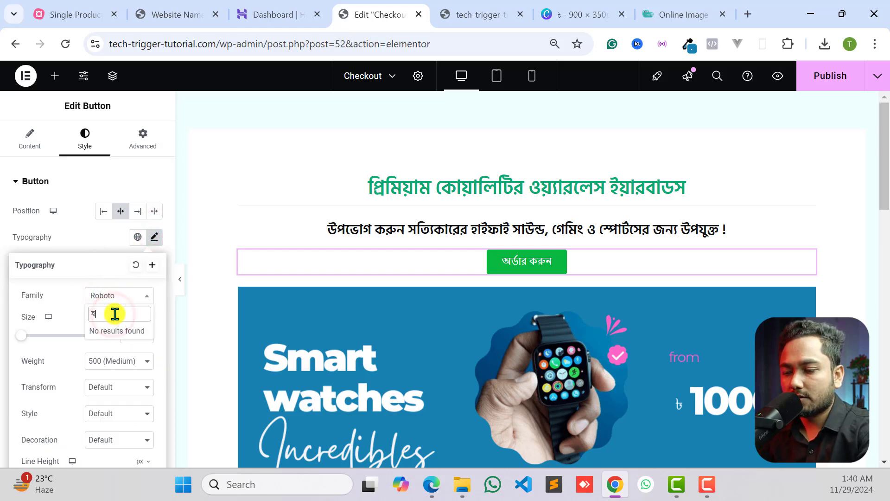
key(BackSpace)
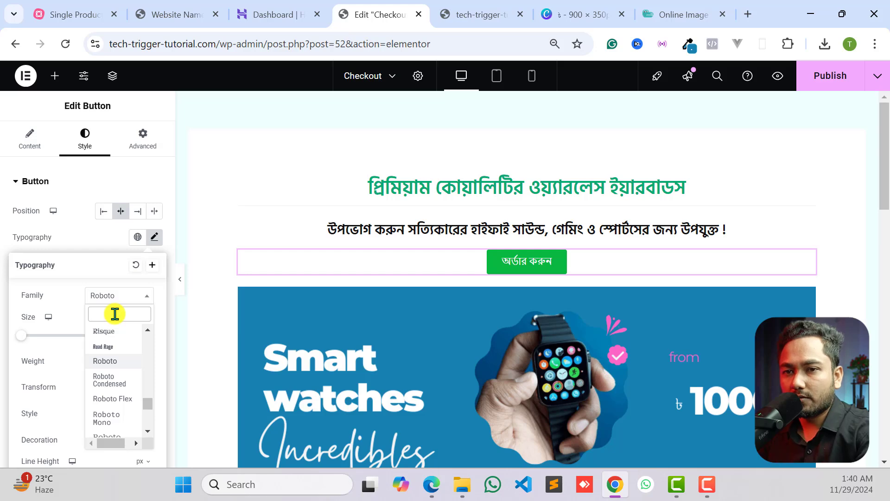
text(hind)
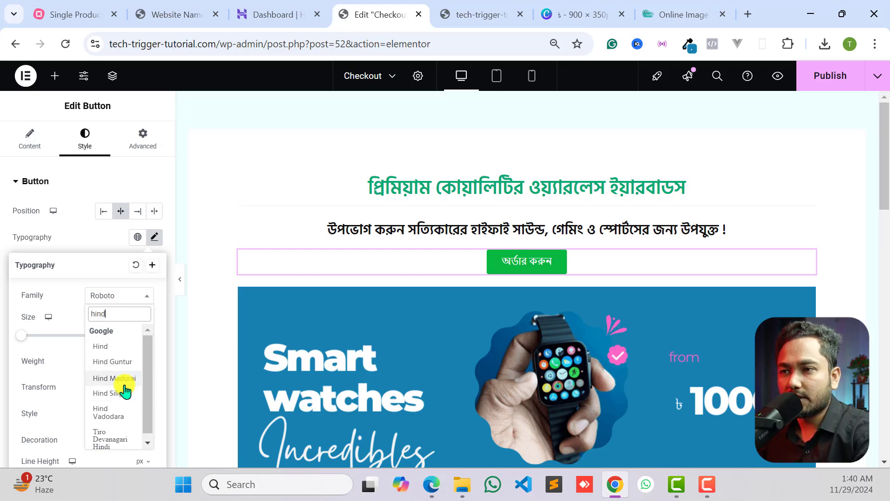
click(125, 391)
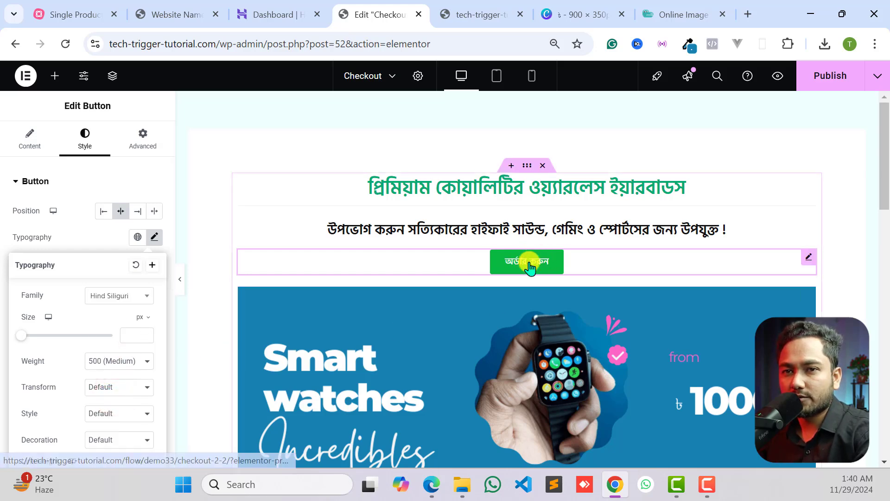
click(7, 211)
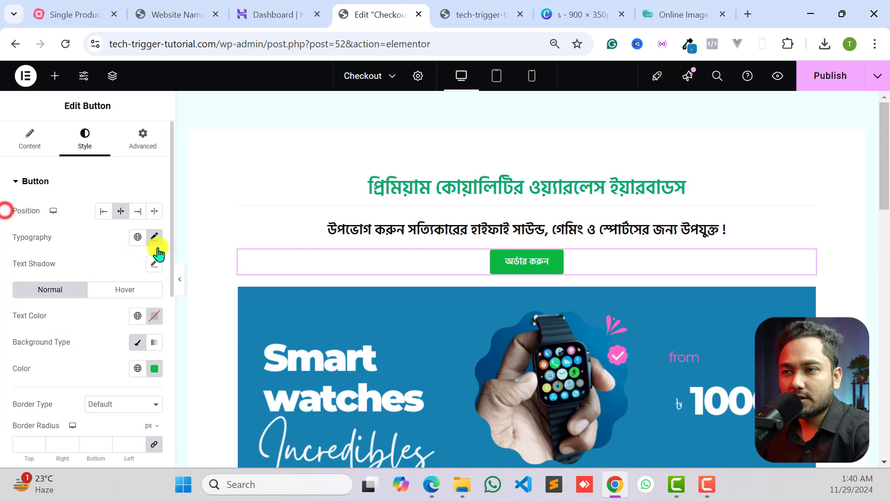
click(181, 280)
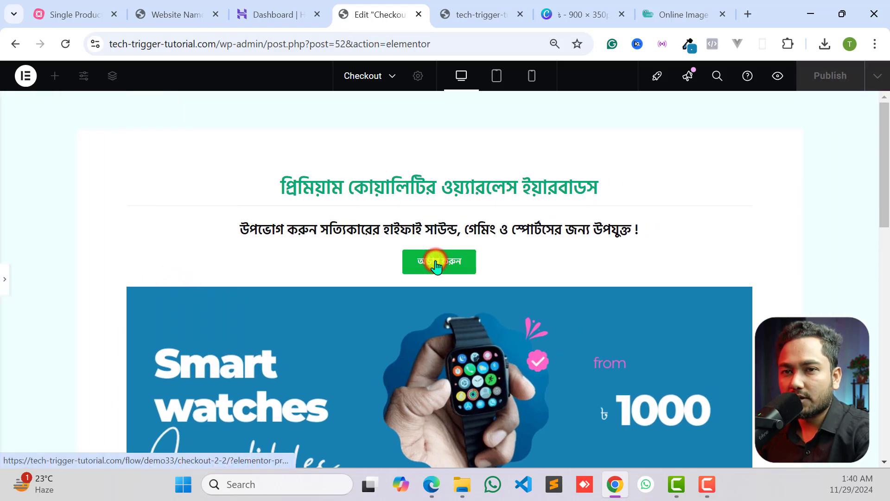
click(5, 279)
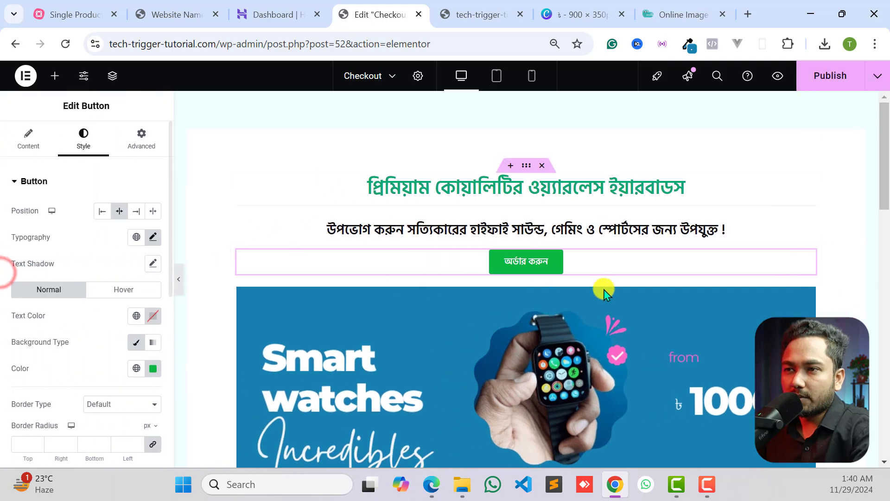
- Examine the image carousel on the reference page and compare it with the area below the Checkout page's prices
scroll(571, 280, down, 1)
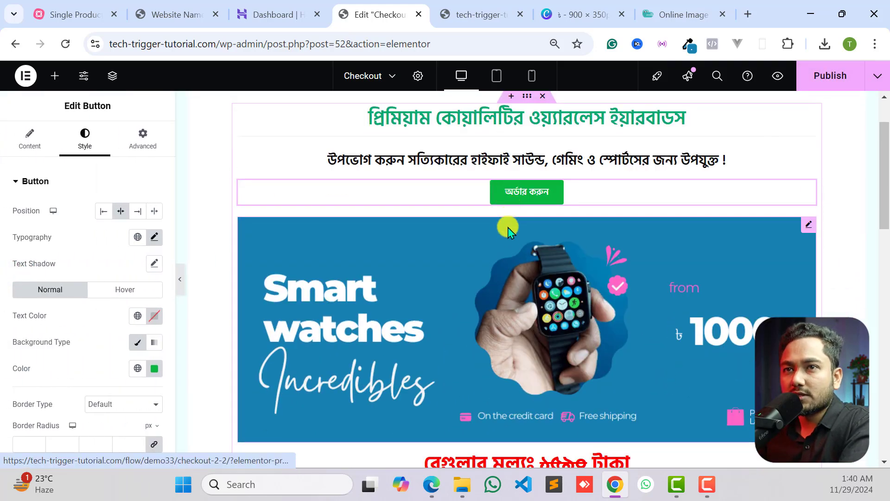
scroll(510, 231, down, 1)
click(179, 10)
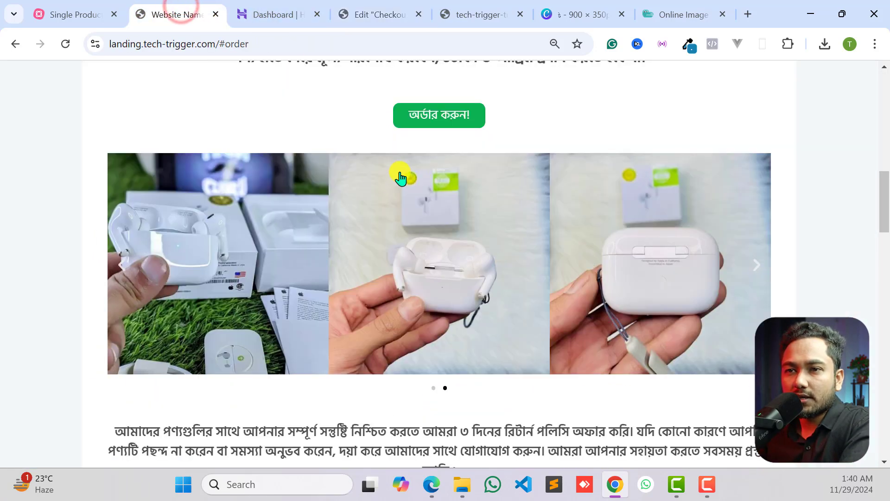
scroll(380, 199, up, 3)
scroll(296, 236, down, 3)
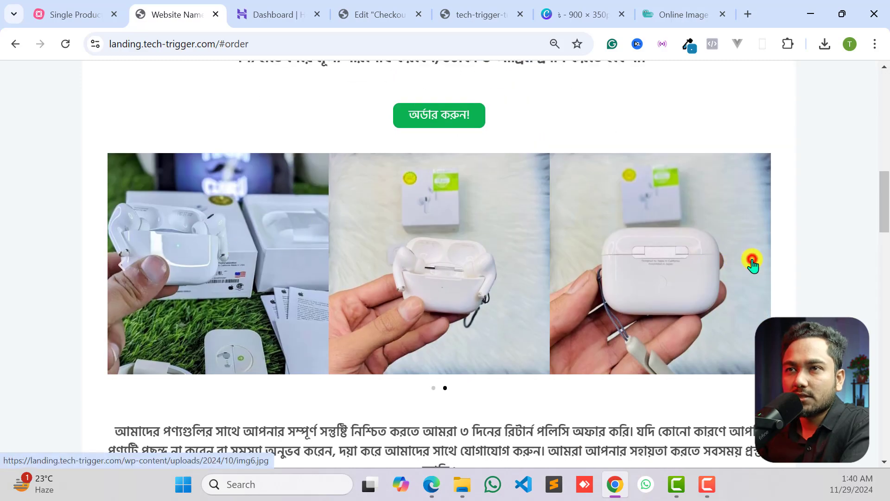
click(370, 11)
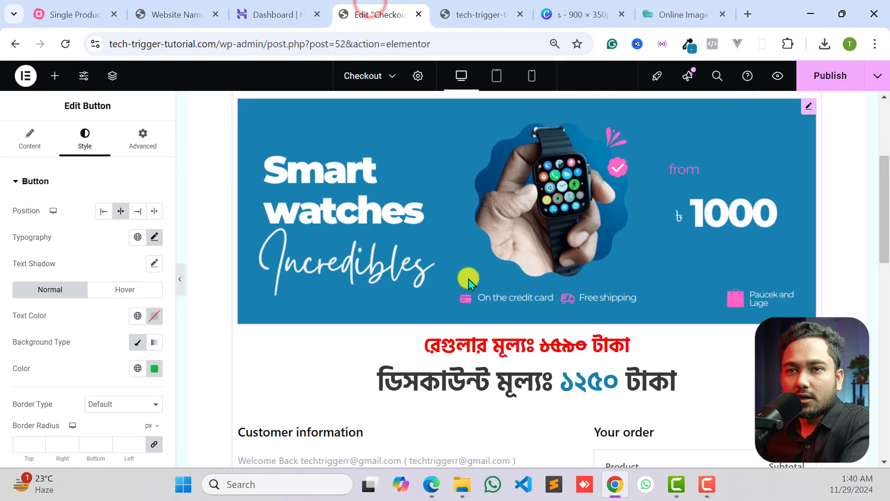
scroll(469, 282, down, 3)
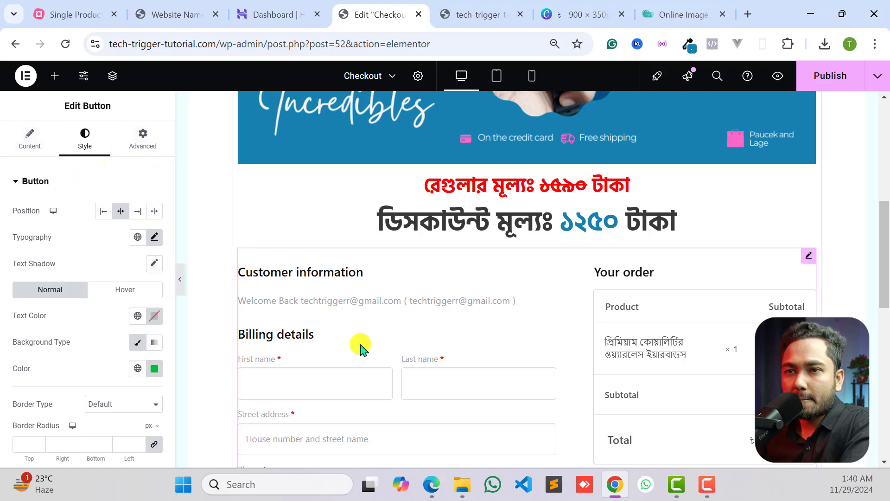
scroll(355, 325, up, 7)
scroll(355, 324, down, 3)
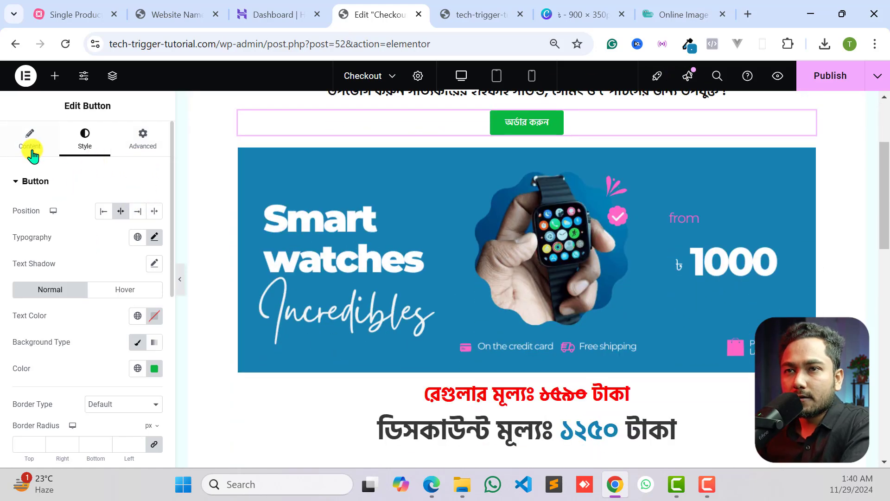
- Find the Image Carousel widget and place it between the discount price heading and the checkout form
click(52, 77)
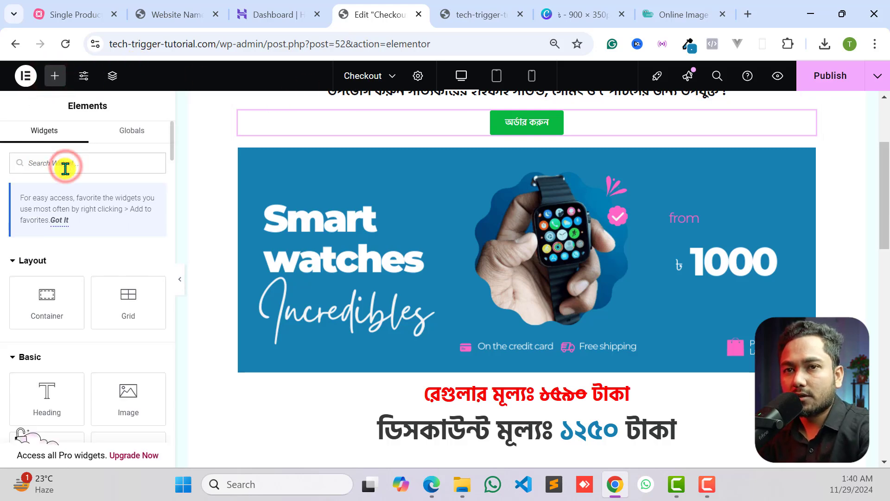
text(imager)
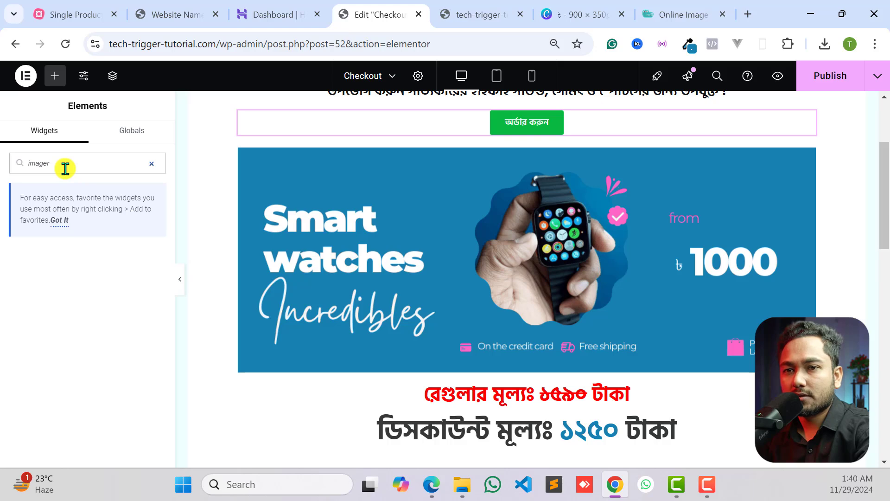
key(BackSpace)
key(BackSpace)
key(BackSpace)
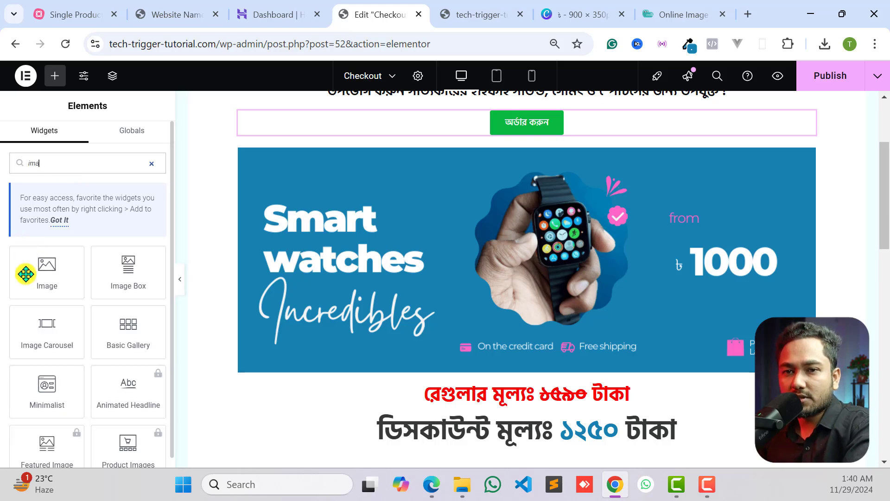
mouse_move(38, 334)
mouse_down()
mouse_move(276, 341)
mouse_move(336, 331)
mouse_move(27, 352)
mouse_move(37, 335)
mouse_up()
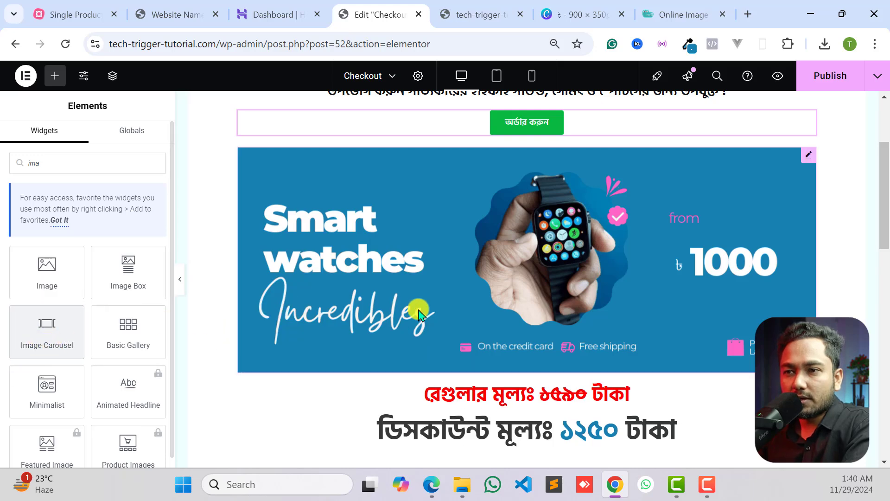
scroll(438, 332, down, 5)
scroll(439, 329, up, 3)
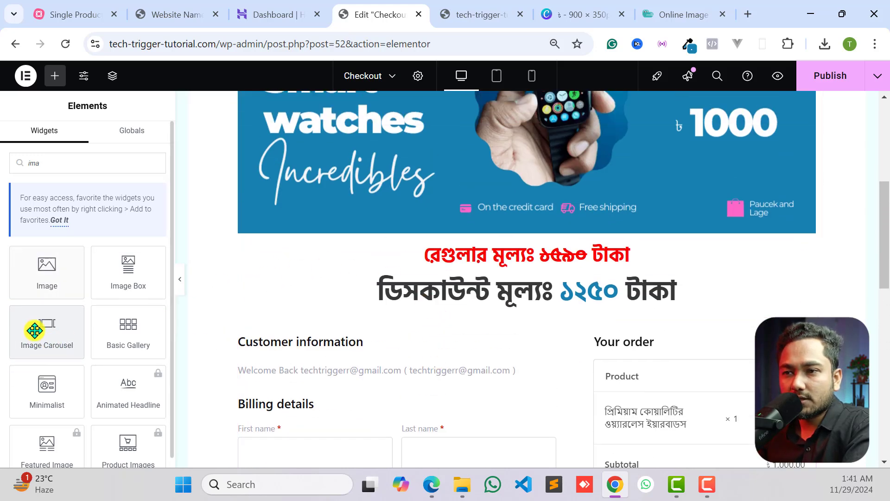
drag(34, 330, 505, 341)
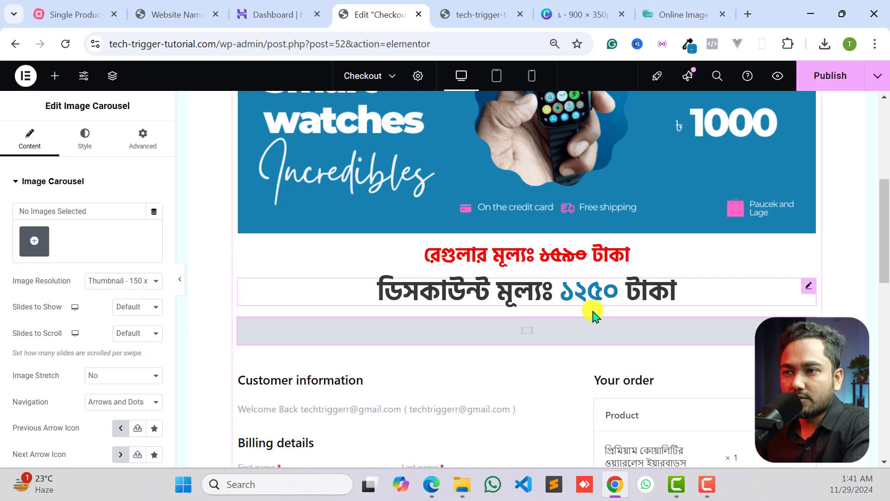
scroll(663, 281, down, 1)
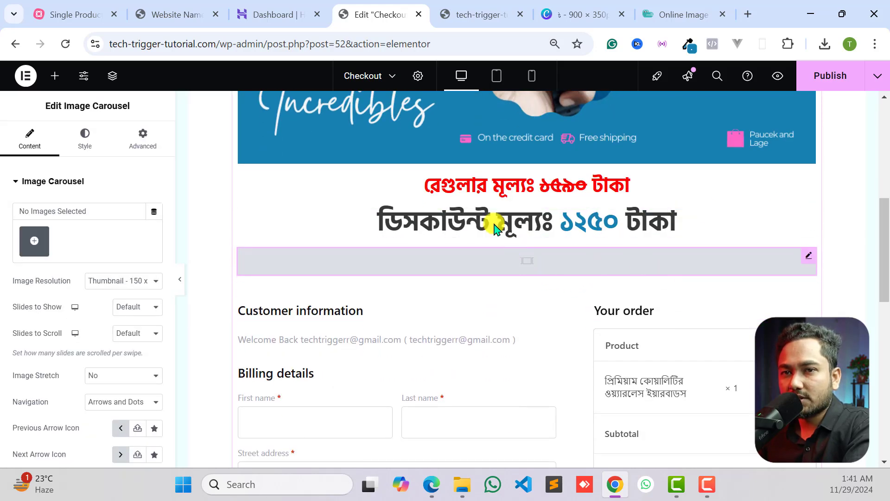
- Start a file upload for the carousel's gallery and open the Images folder inside Downloads
click(32, 244)
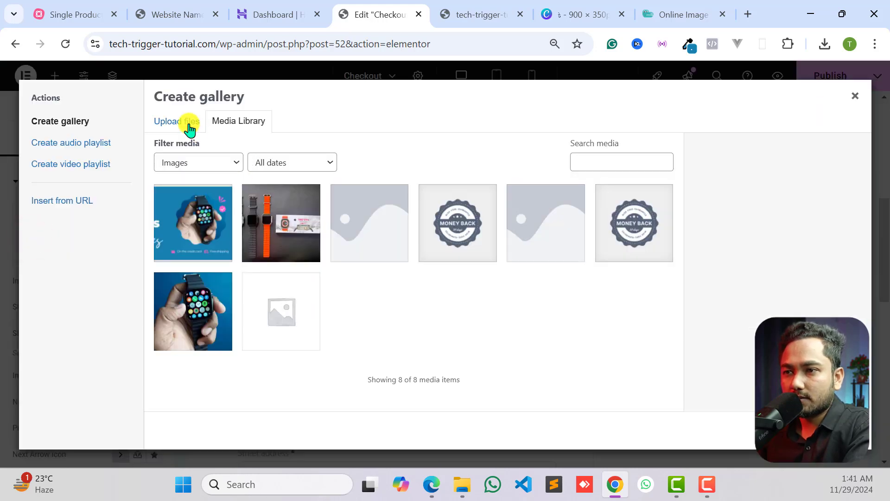
click(189, 126)
click(520, 274)
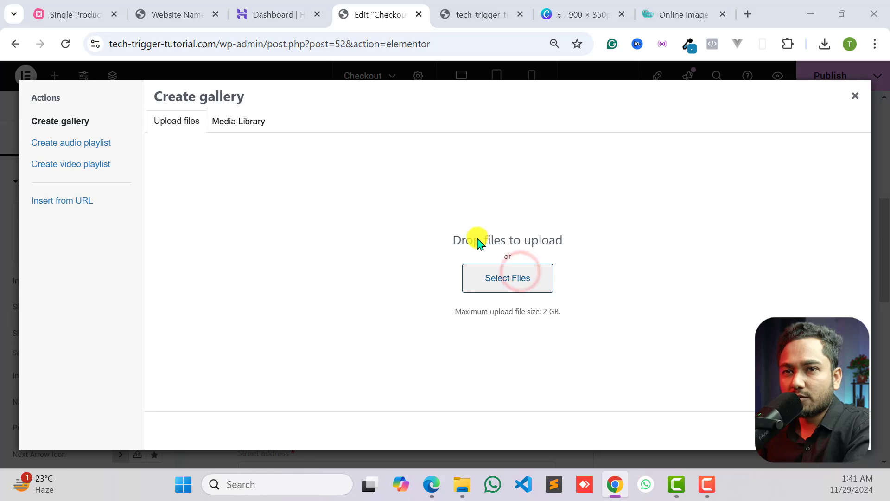
click(63, 157)
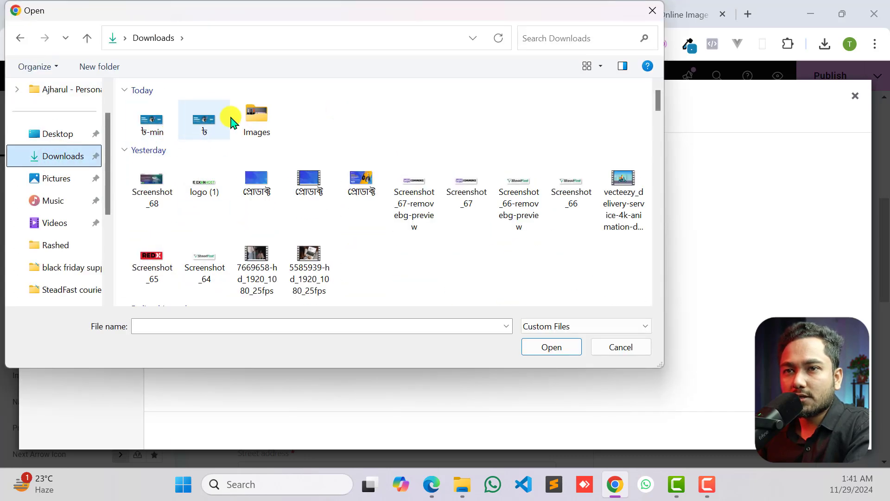
double_click(242, 115)
- Upload wimg1, wimg2, img1, img2, img6 and img7 and insert them into the carousel as a new gallery
click(363, 123)
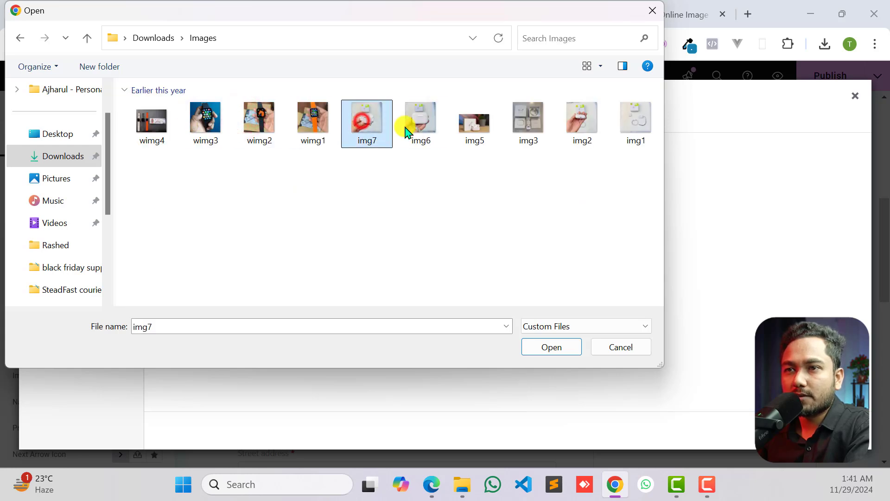
shift+click(414, 124)
shift+click(308, 125)
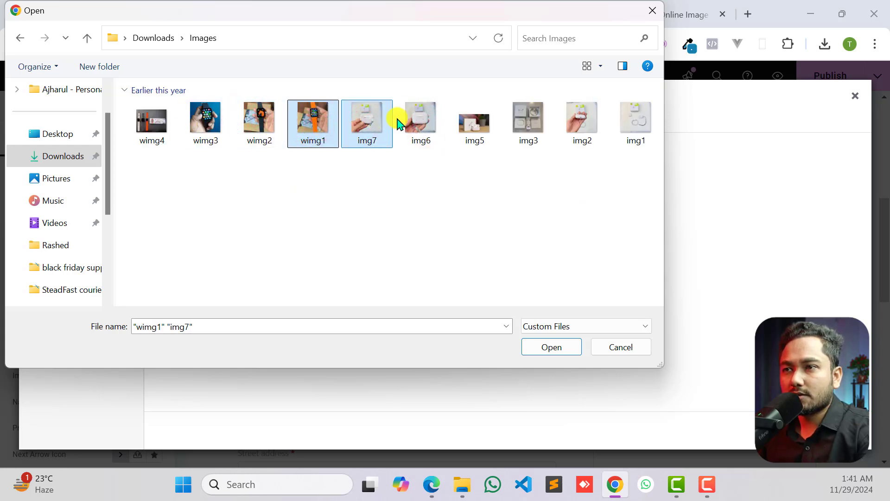
click(416, 121)
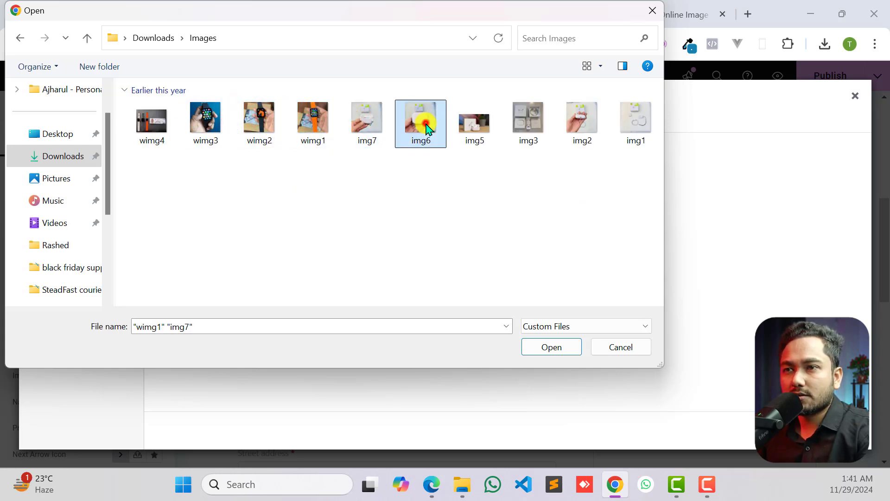
ctrl+click(276, 119)
ctrl+click(325, 127)
ctrl+click(362, 126)
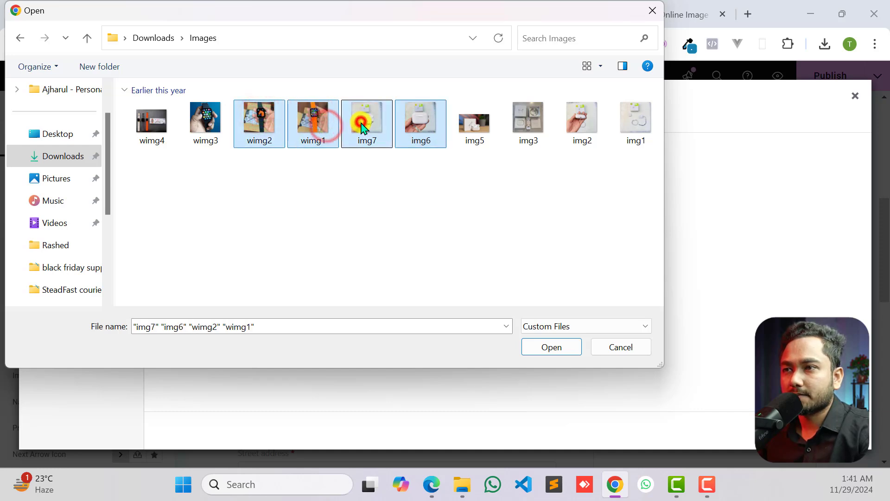
ctrl+click(580, 132)
ctrl+click(635, 124)
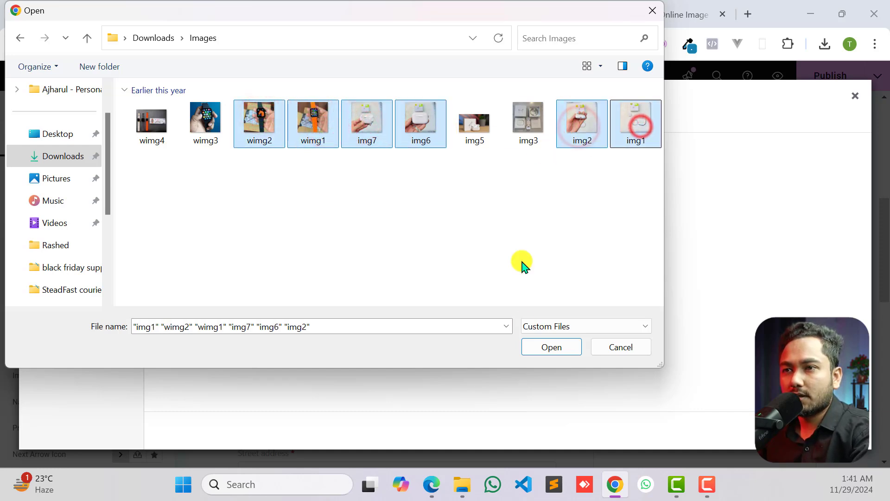
click(559, 347)
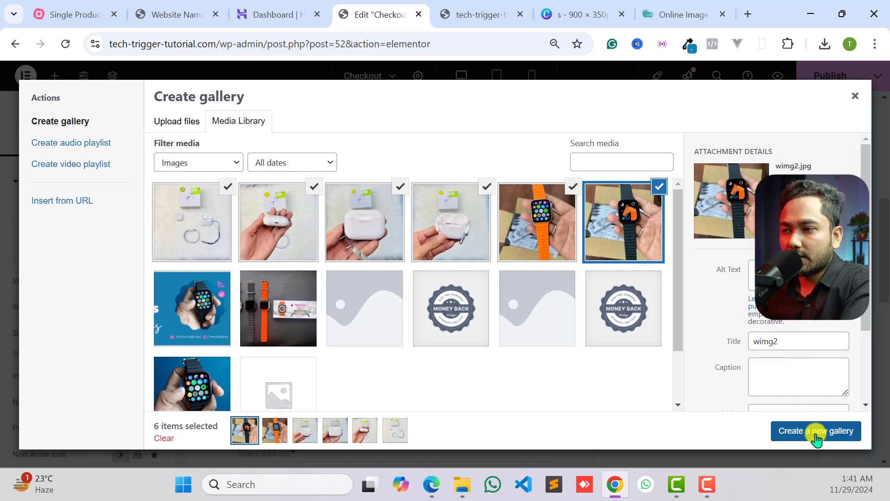
click(817, 439)
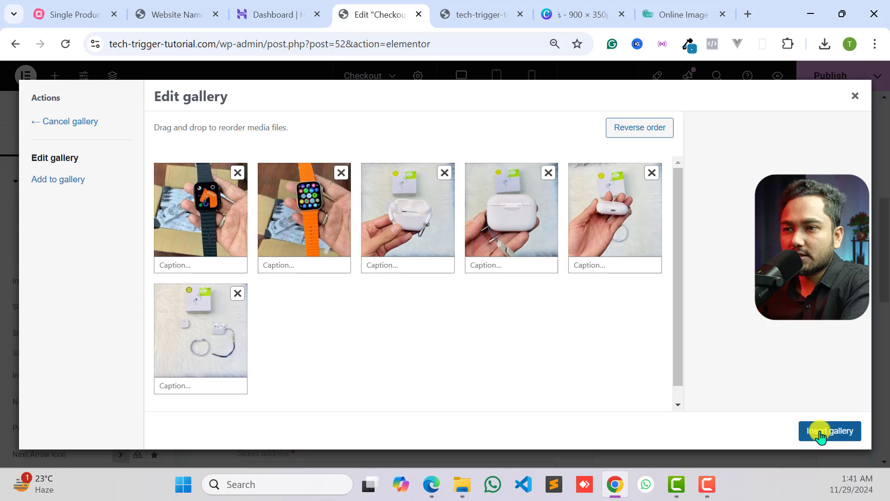
click(821, 430)
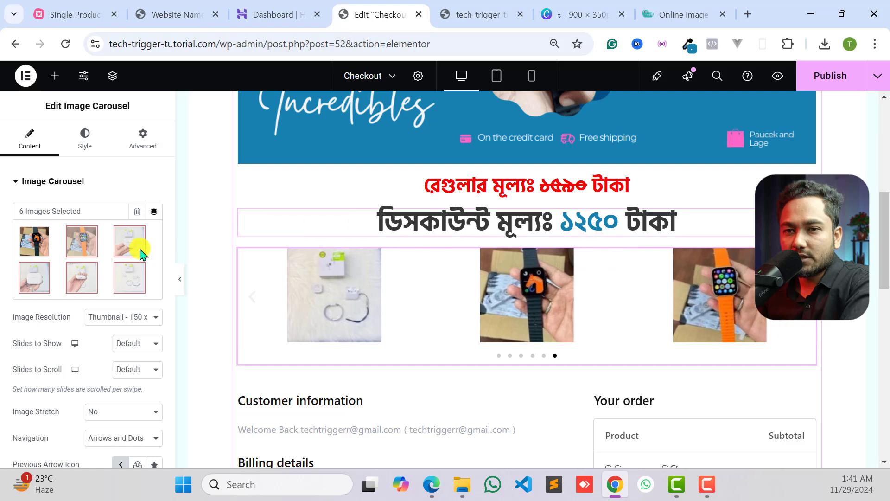
- Set the carousel's image resolution to Full
click(130, 317)
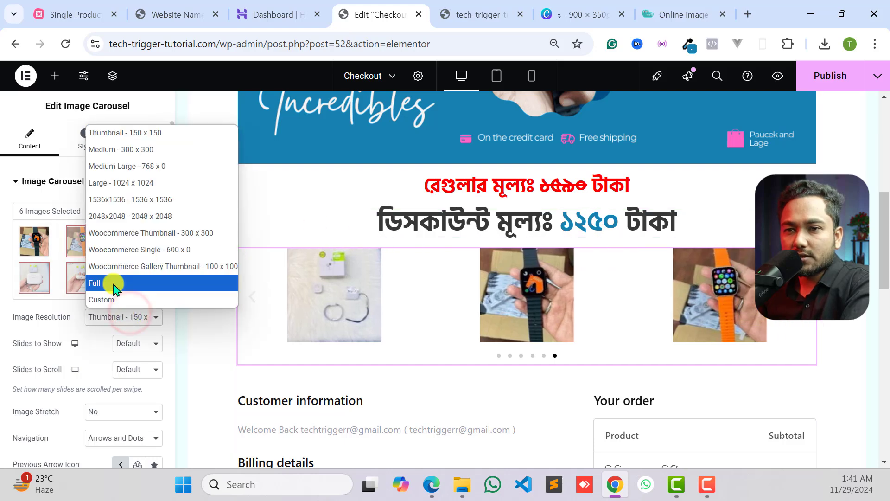
click(113, 281)
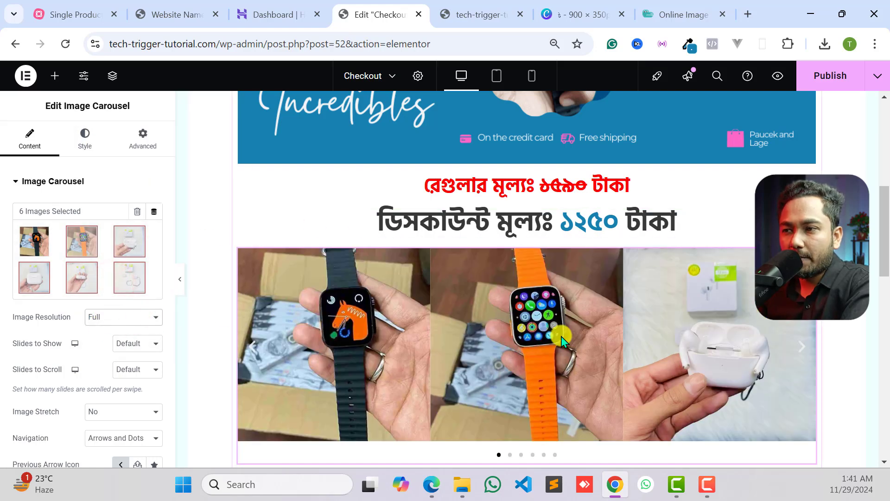
scroll(593, 292, down, 2)
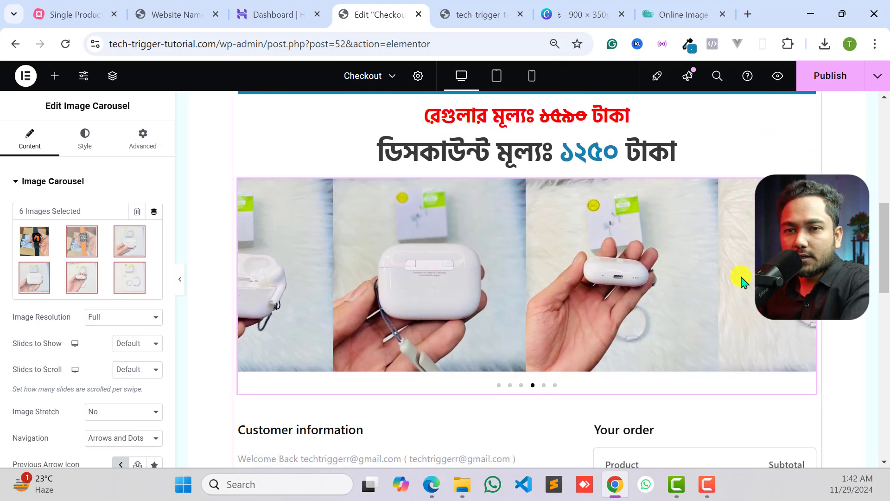
- Try the carousel's navigation with Arrows only and return it to Arrows and Dots
scroll(91, 318, down, 3)
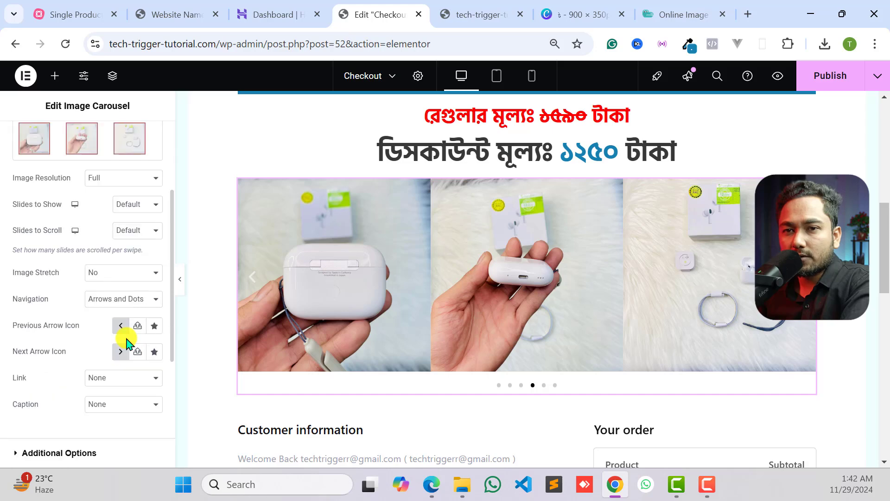
click(125, 299)
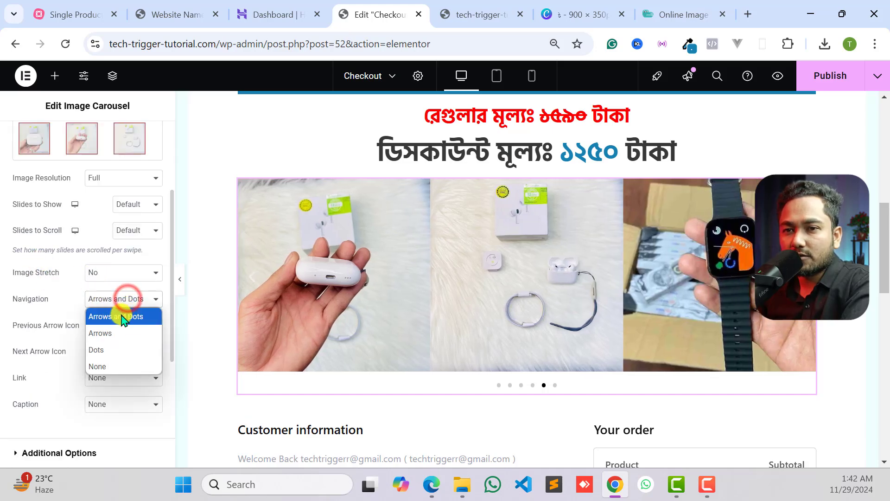
click(116, 333)
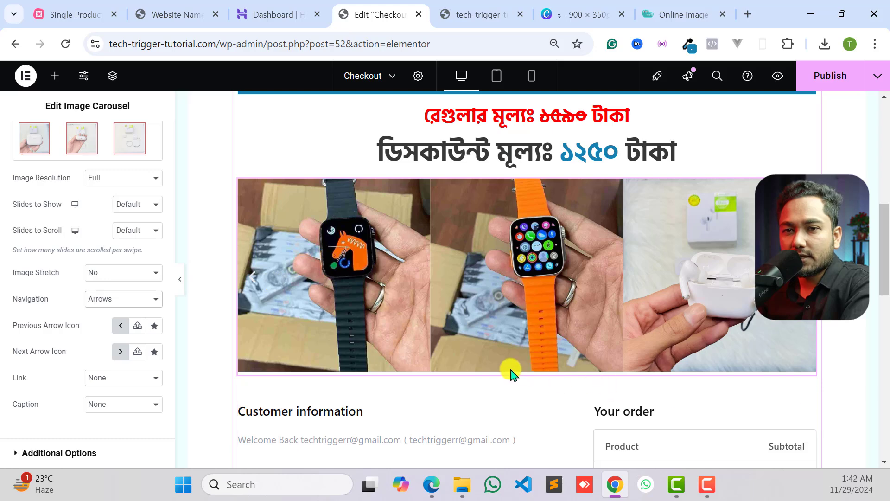
click(119, 299)
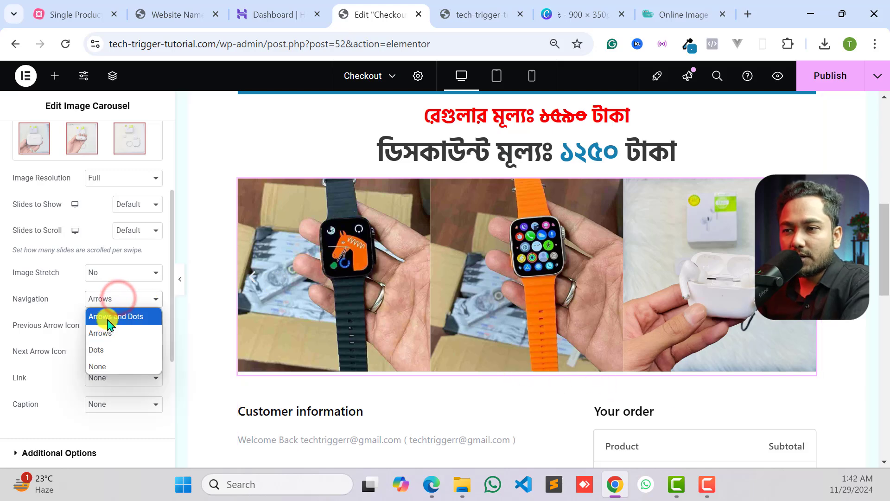
click(108, 317)
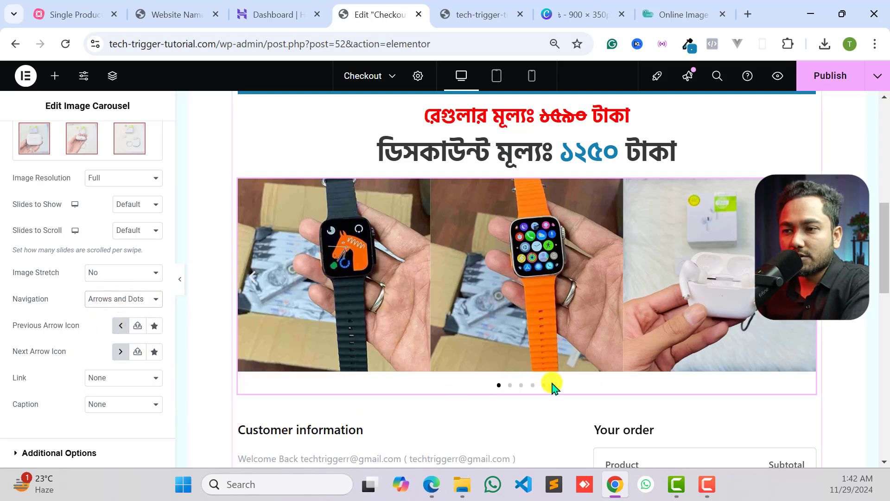
click(521, 385)
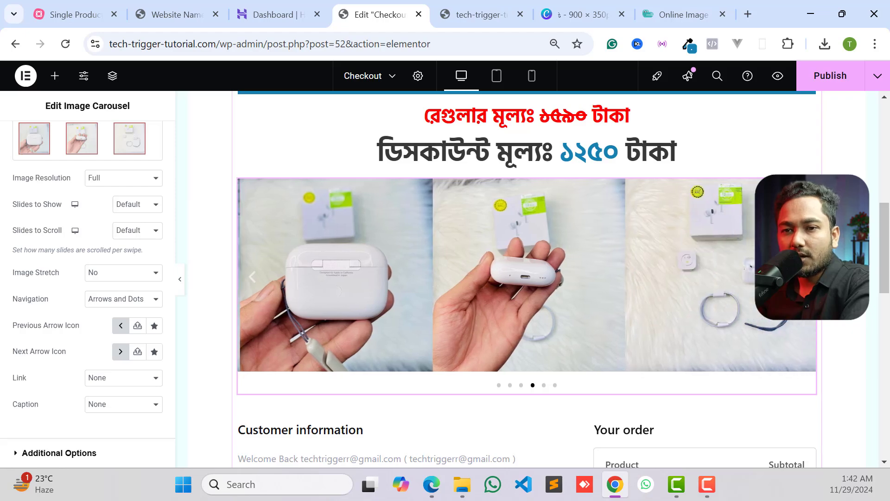
scroll(89, 338, down, 2)
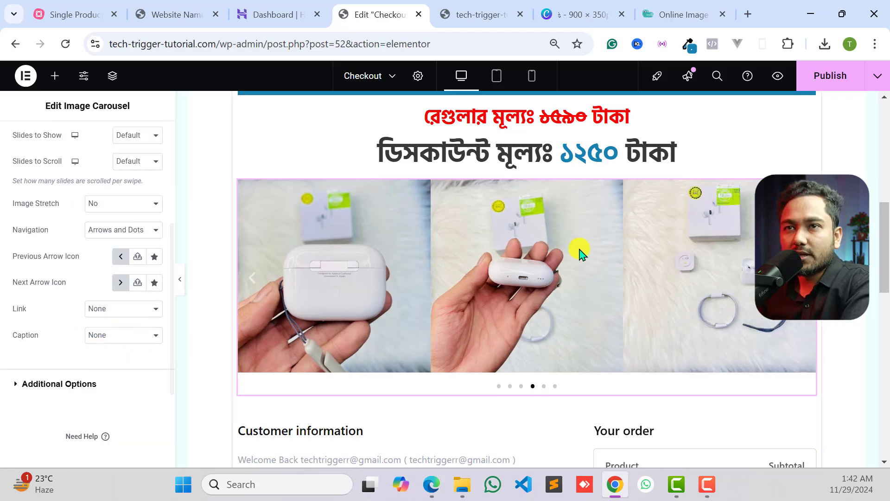
- Copy the Bengali return policy paragraph below the image carousel on the reference page
scroll(578, 250, up, 3)
click(188, 14)
scroll(390, 258, down, 3)
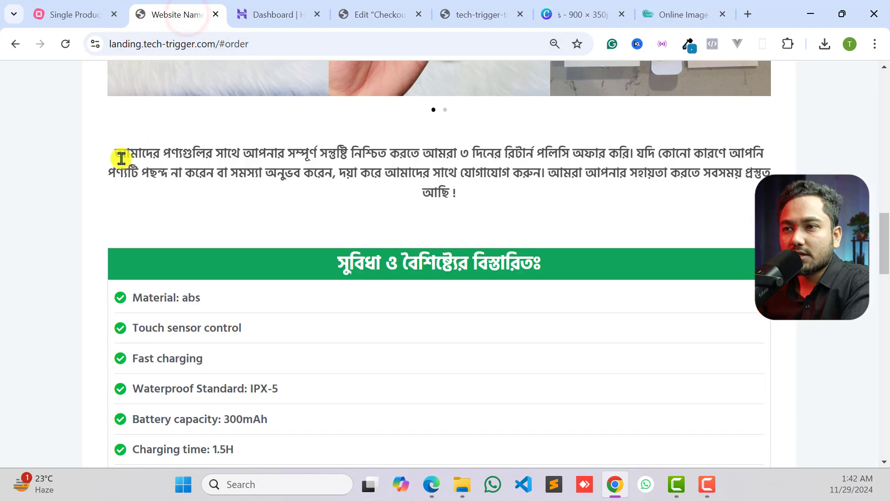
drag(119, 153, 514, 198)
right_click(440, 153)
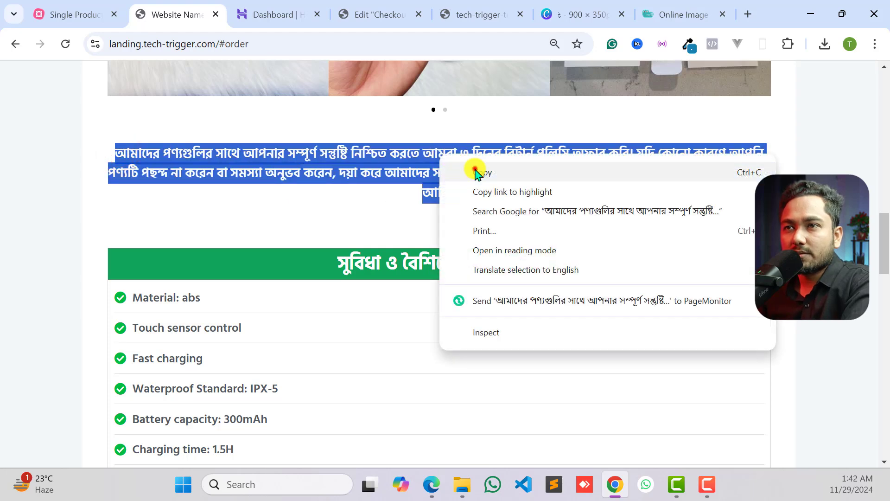
click(471, 171)
- Back in the Checkout page editor, find the Text Editor widget and place it between the image carousel and the checkout form
click(262, 14)
click(361, 16)
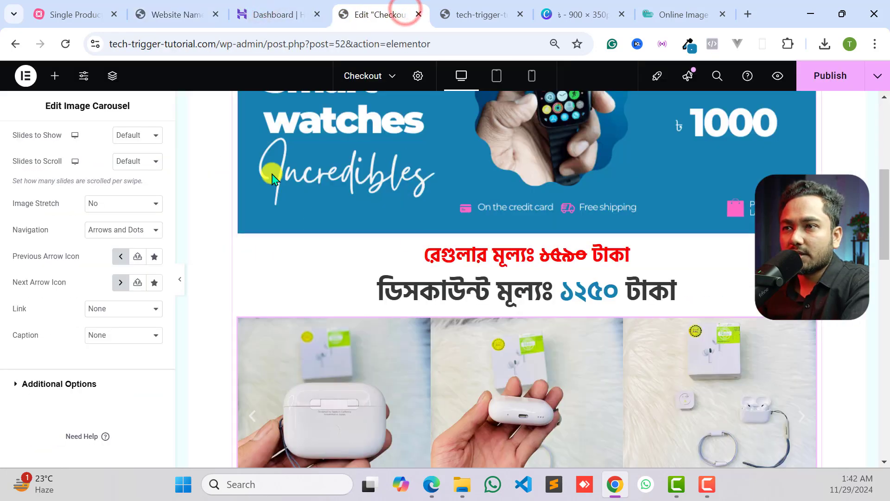
scroll(521, 179, up, 1)
scroll(524, 256, down, 7)
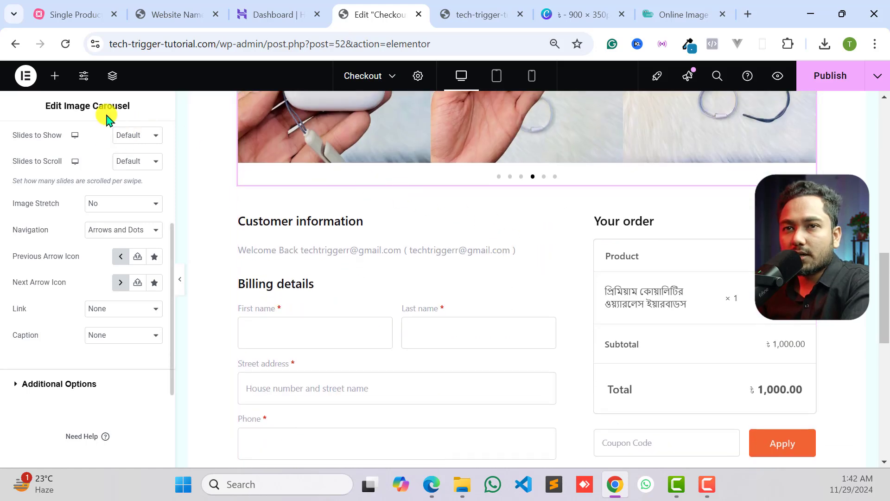
scroll(106, 130, up, 5)
click(50, 77)
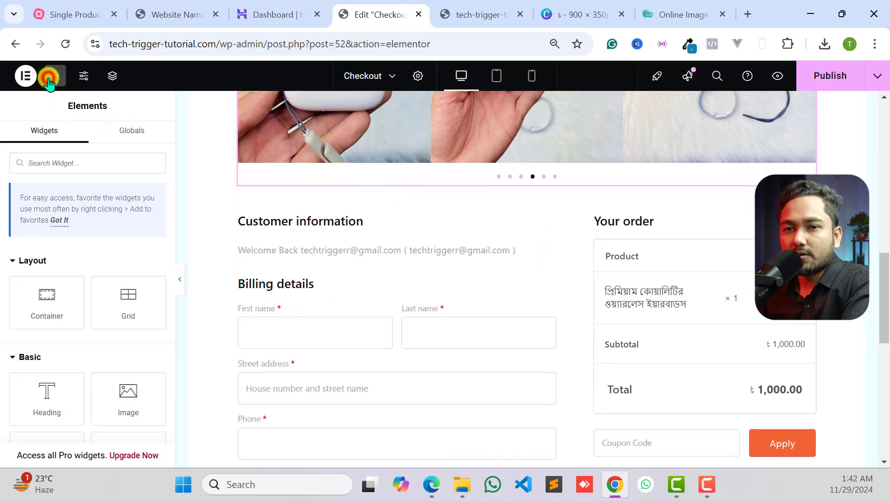
click(73, 170)
text(text)
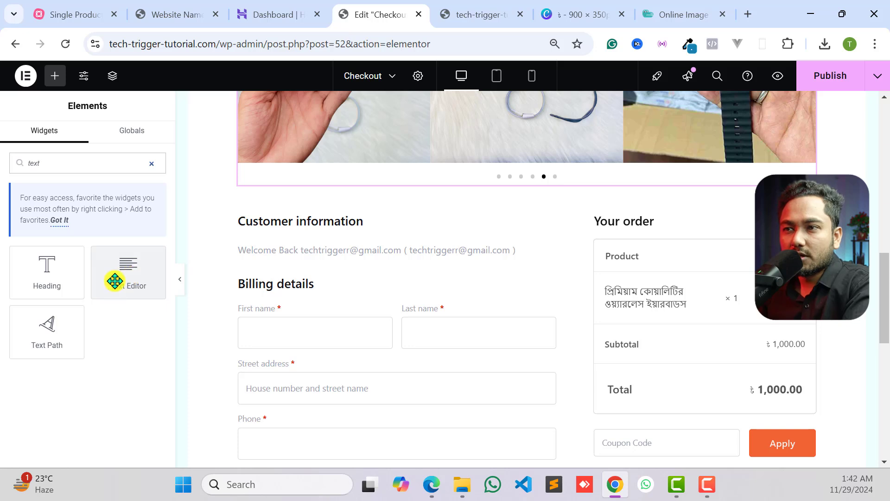
drag(115, 281, 536, 213)
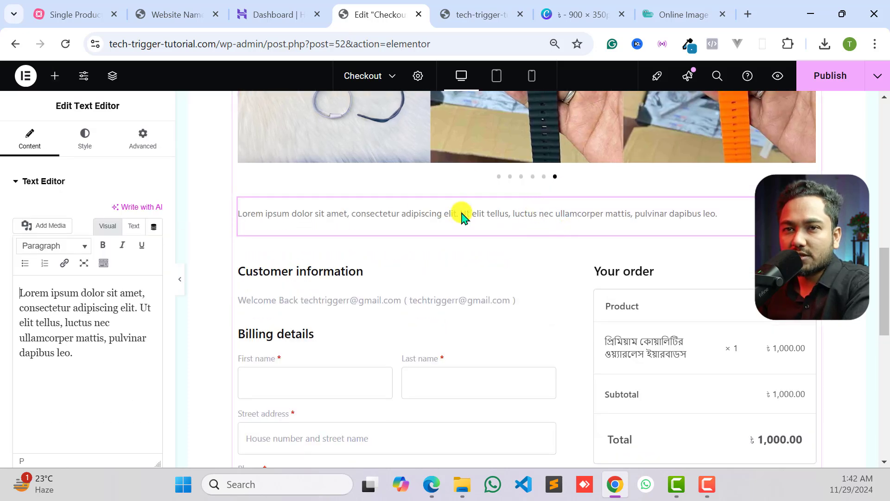
- Replace the text widget's placeholder content with the copied Bengali return policy paragraph
triple_click(89, 315)
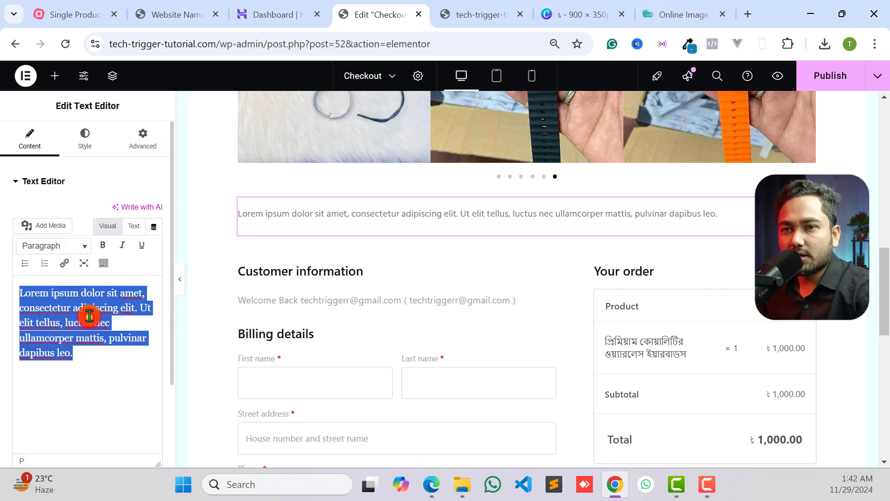
right_click(89, 316)
click(151, 116)
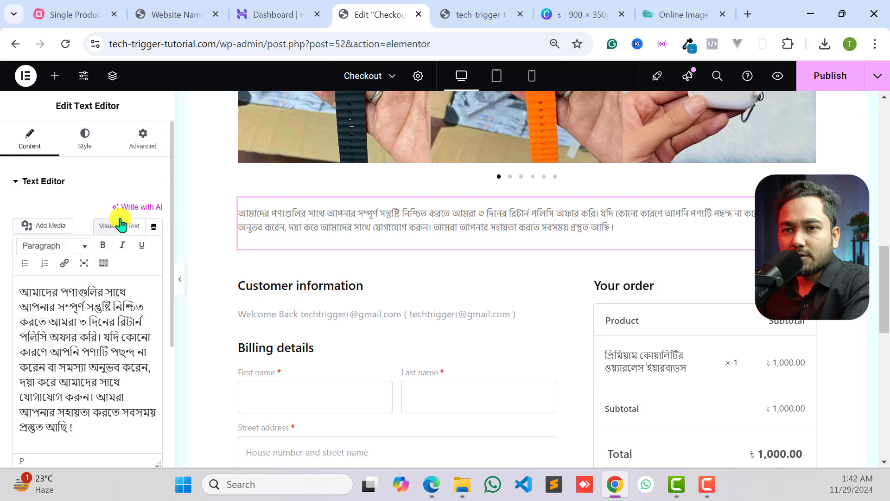
- Center the return policy paragraph and set its text color to #333333
click(83, 147)
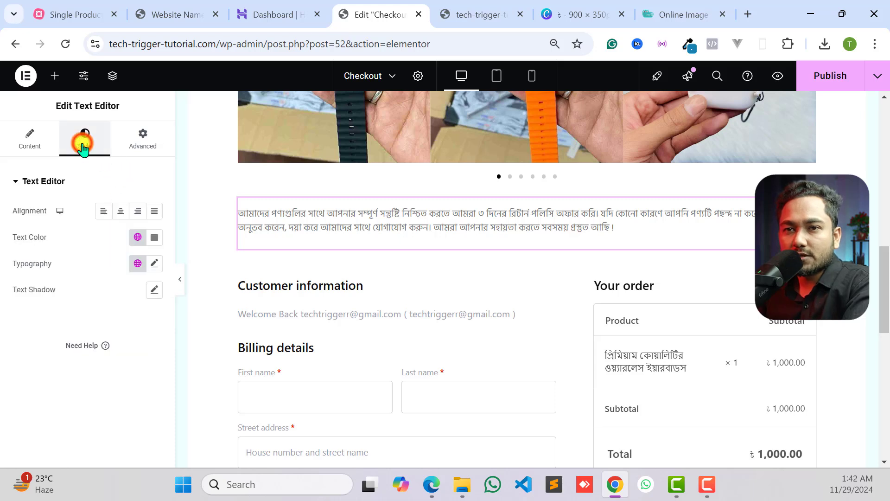
click(124, 212)
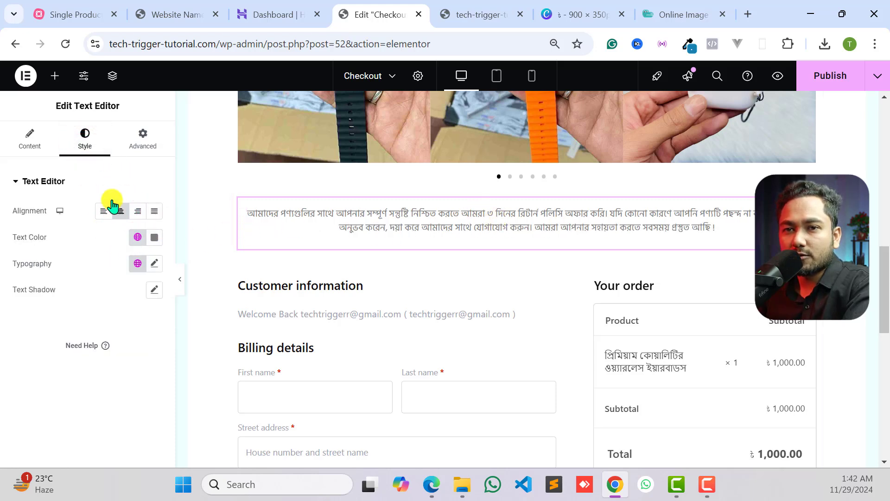
click(152, 238)
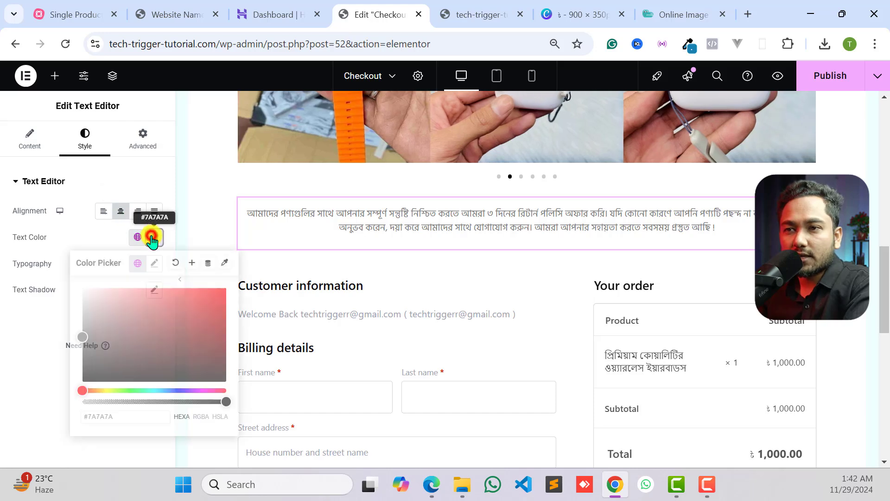
drag(94, 311, 74, 369)
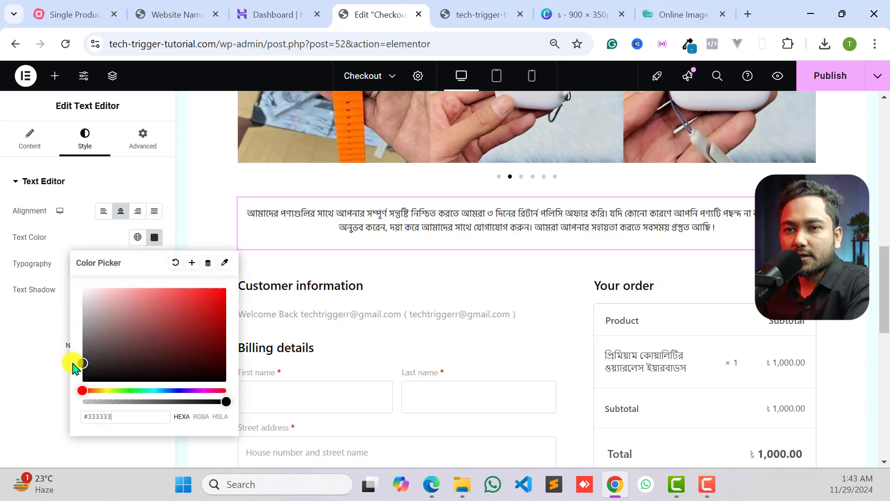
click(40, 359)
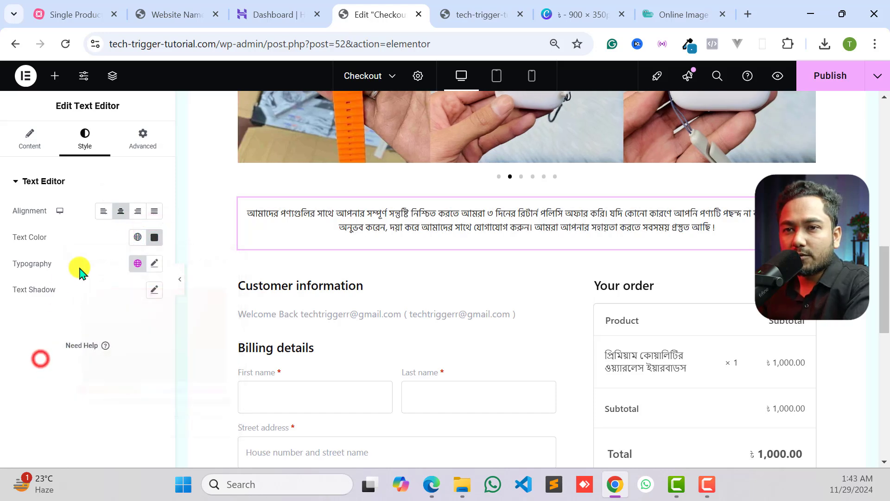
- Set the return policy paragraph's font size to 20 px and its weight to 900 (Black)
click(156, 263)
drag(25, 365, 35, 365)
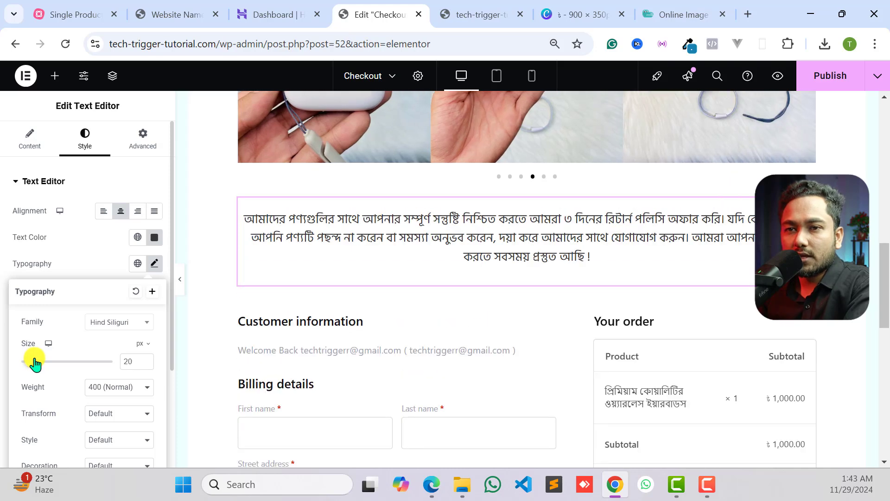
click(62, 272)
click(161, 268)
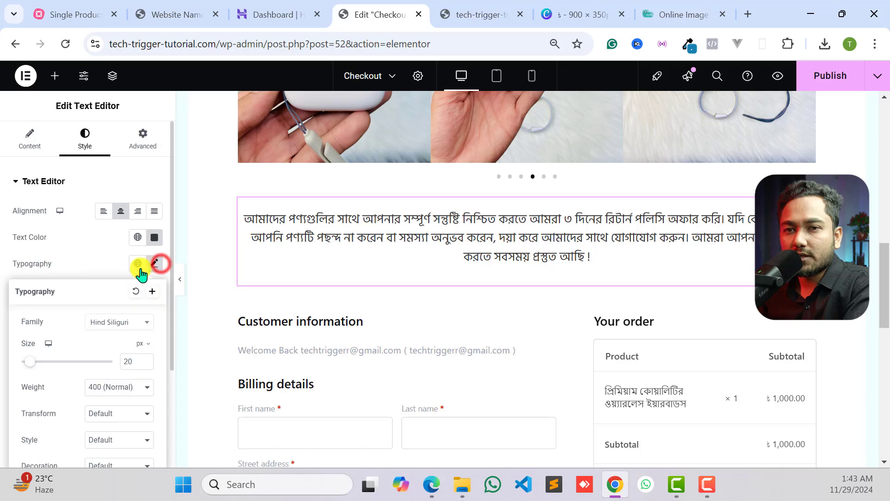
scroll(90, 342, down, 3)
click(101, 262)
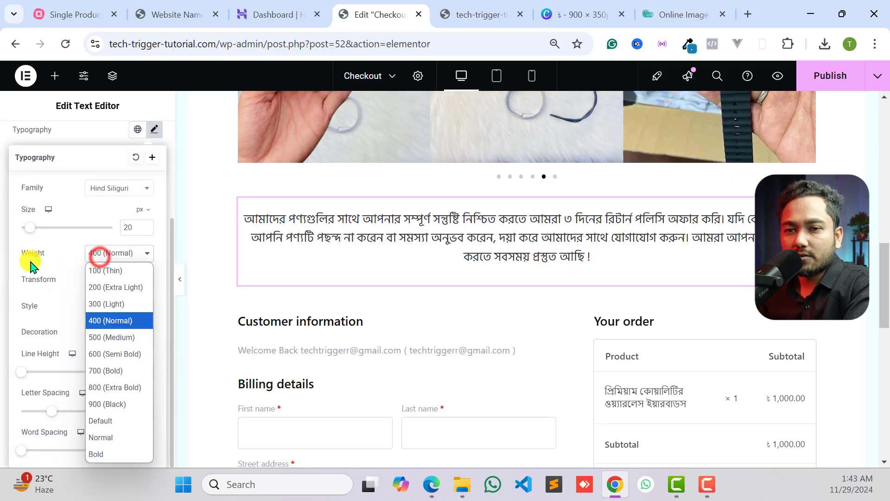
click(106, 403)
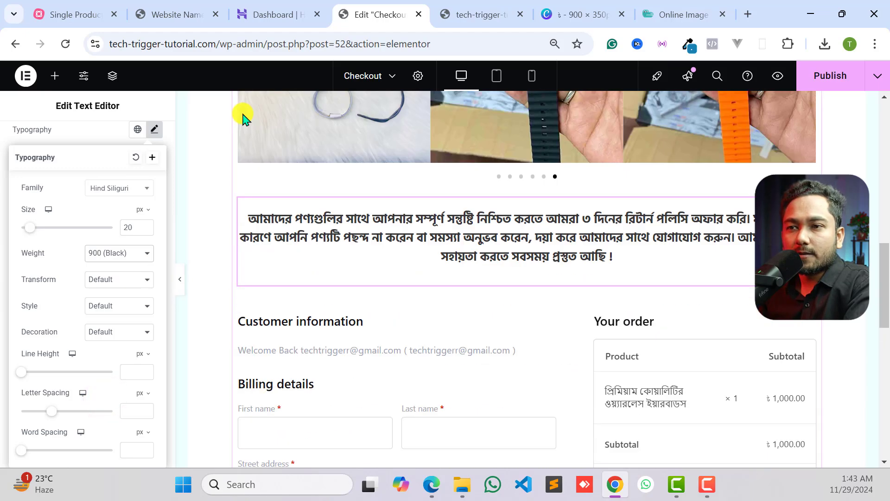
- Examine the reference page's green-headed feature list and the "WHY USE OUR PRODUCT?" section below the return policy paragraph
click(169, 14)
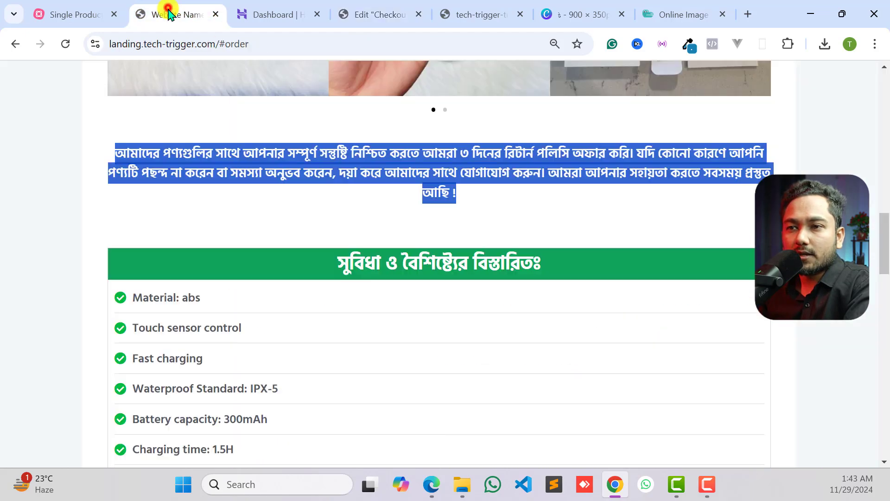
click(294, 240)
scroll(357, 246, down, 15)
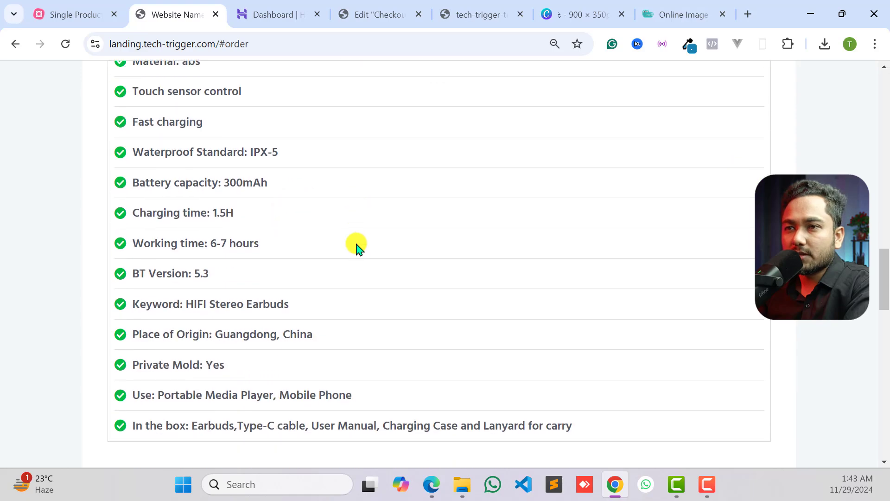
scroll(348, 268, up, 10)
scroll(196, 312, down, 1)
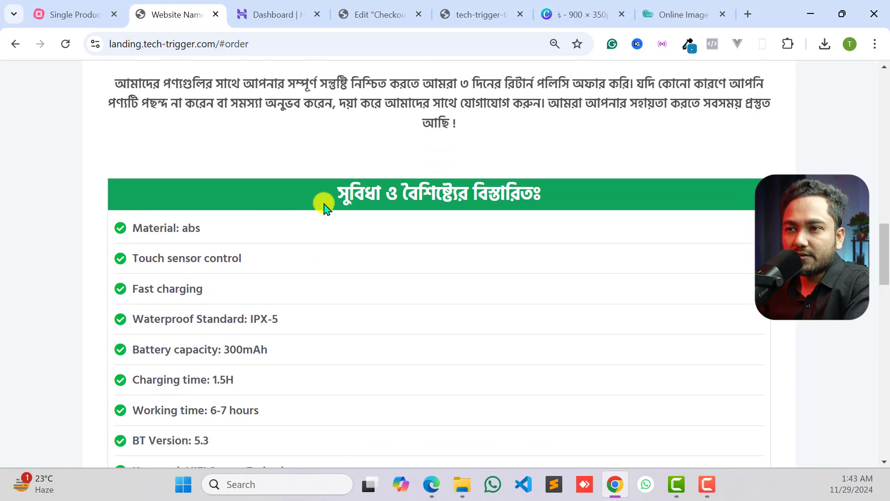
drag(379, 194, 459, 260)
scroll(299, 294, down, 12)
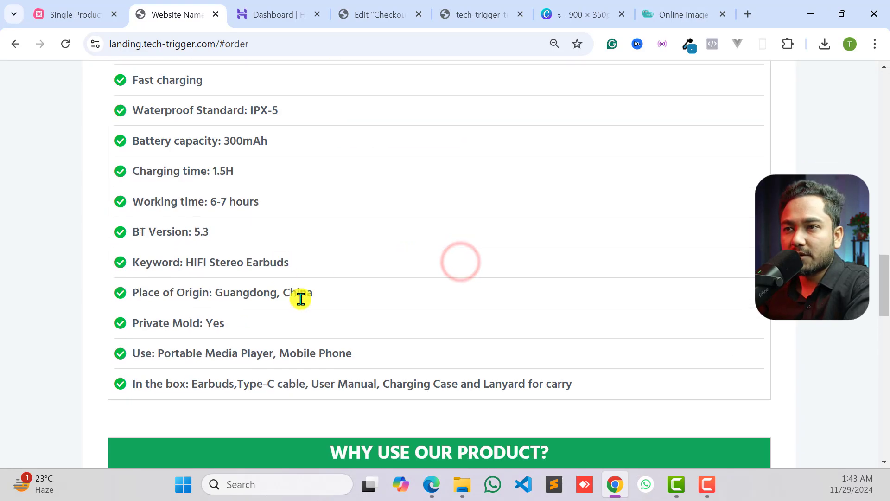
scroll(397, 256, up, 3)
drag(144, 287, 403, 358)
click(402, 358)
scroll(403, 358, up, 6)
scroll(425, 332, down, 4)
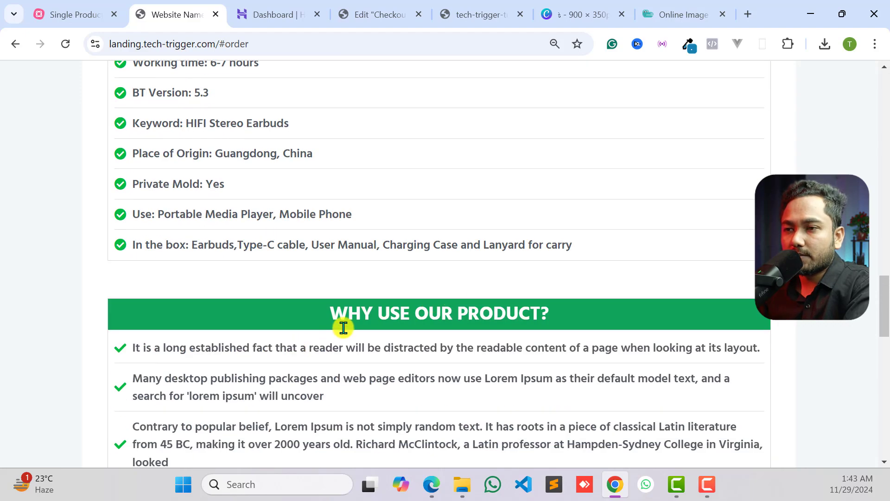
drag(405, 320, 536, 316)
click(528, 315)
scroll(478, 333, down, 3)
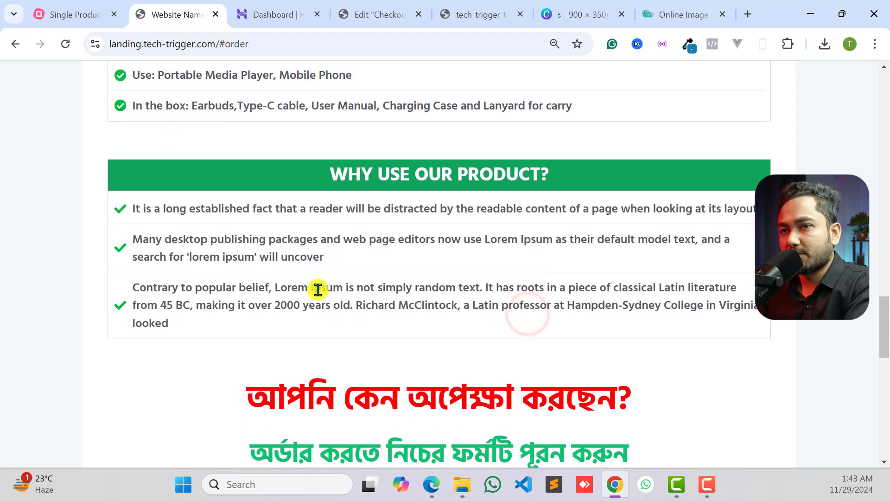
scroll(403, 290, up, 13)
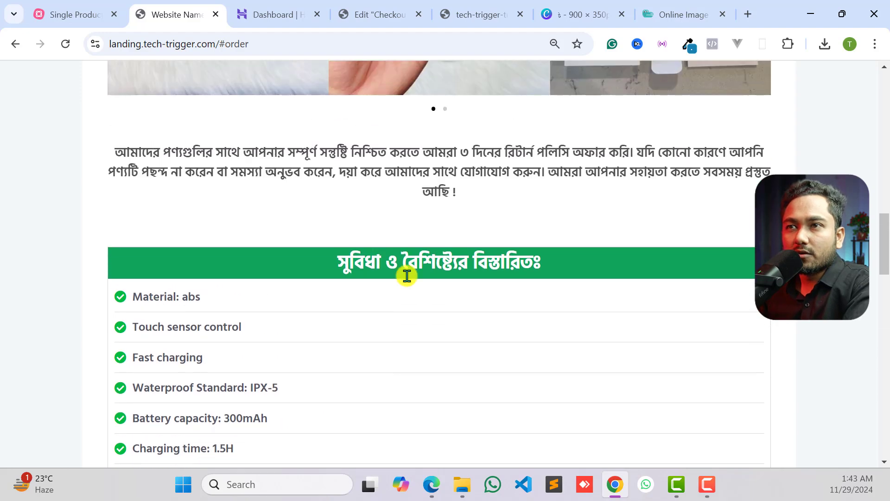
- Switch to the Checkout page editor and show the widget library beside the return policy paragraph
click(266, 16)
click(378, 14)
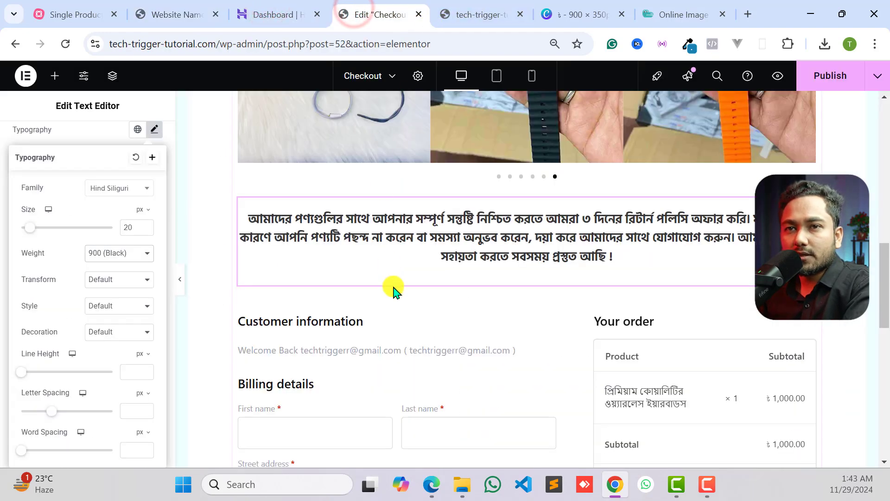
click(81, 127)
scroll(133, 183, up, 3)
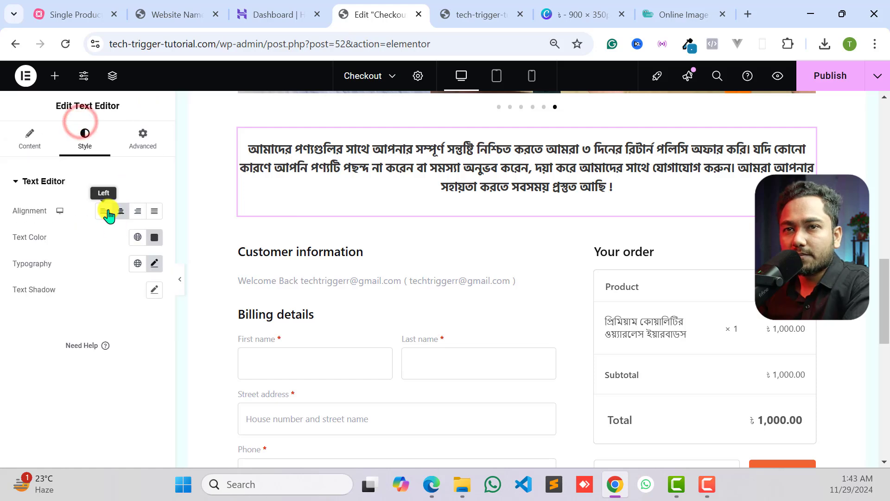
click(55, 78)
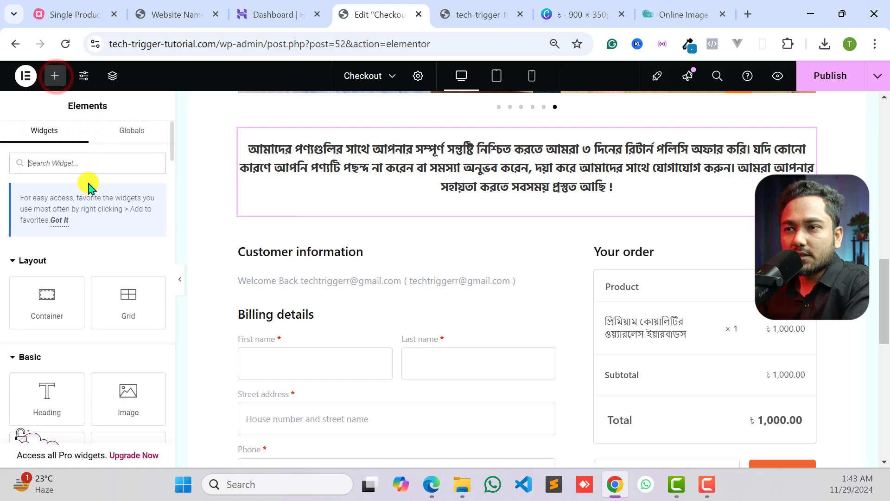
scroll(452, 248, up, 5)
scroll(324, 354, down, 3)
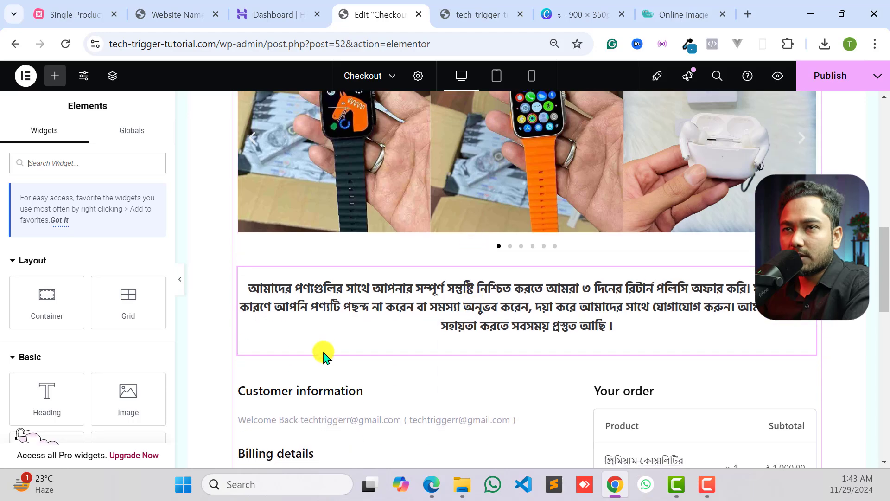
- Examine the layout of the green-headed feature list on the reference page
click(195, 15)
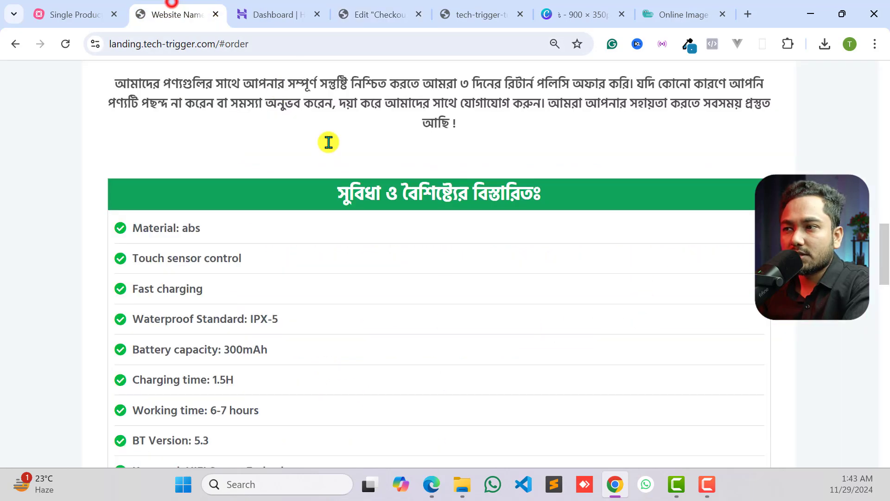
scroll(459, 258, down, 7)
scroll(456, 285, up, 5)
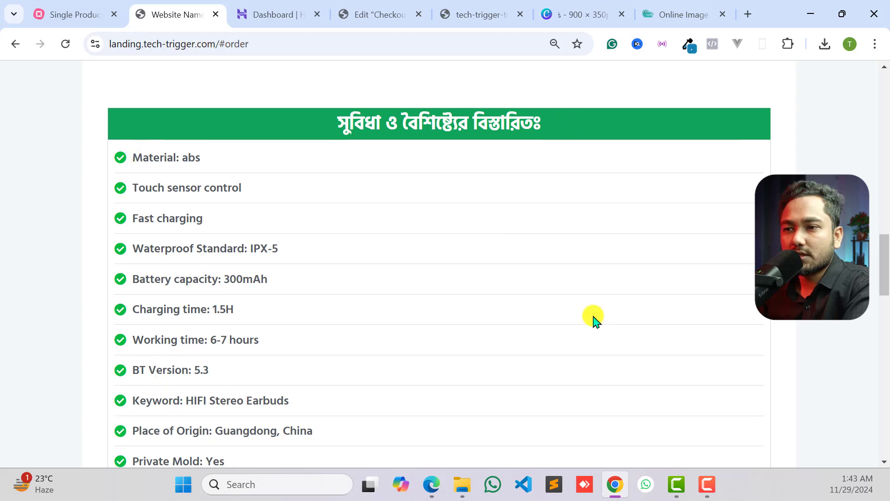
scroll(533, 329, down, 4)
scroll(153, 302, up, 5)
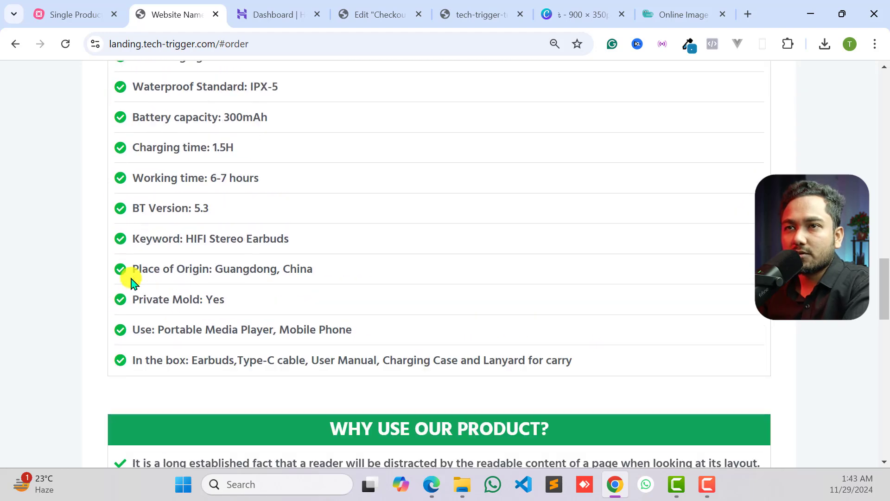
- Add a Container below the return policy paragraph in the Checkout editor and place a Heading widget inside it
click(375, 9)
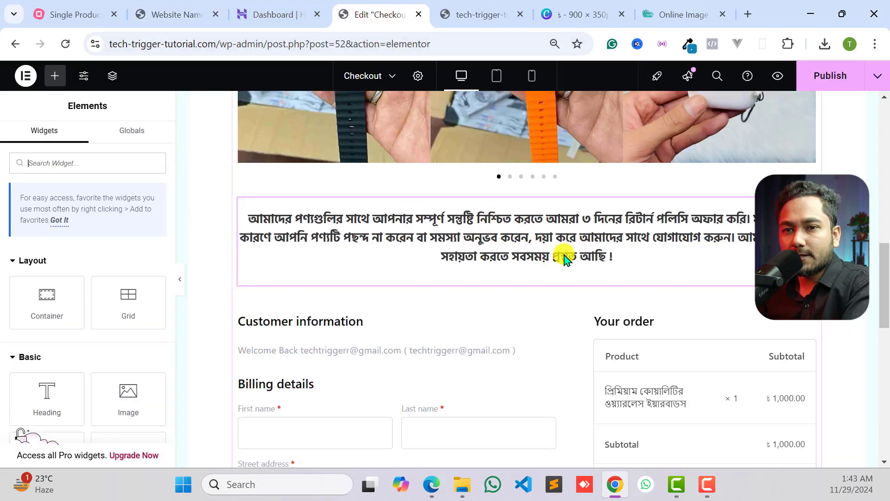
drag(46, 300, 399, 287)
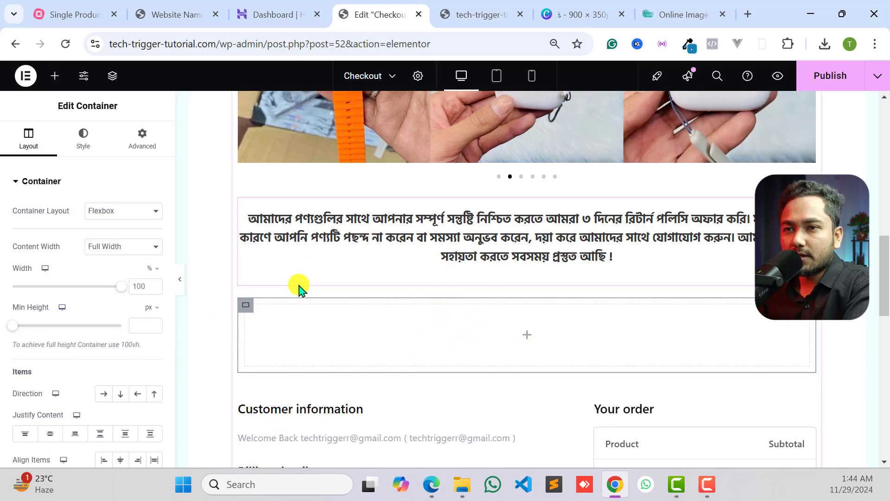
scroll(394, 324, down, 3)
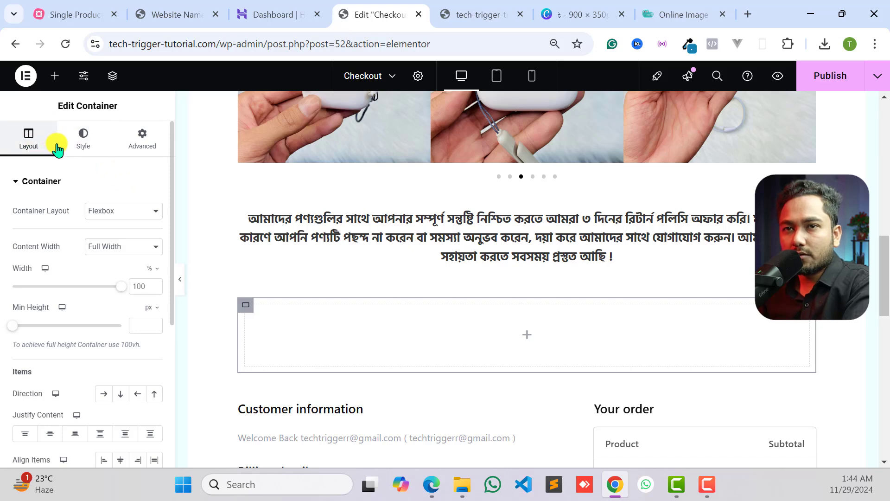
click(51, 77)
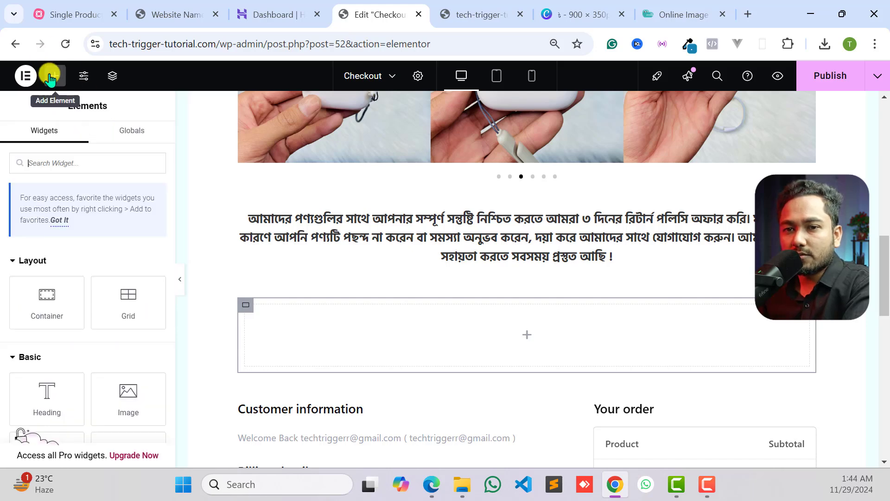
drag(42, 391, 354, 312)
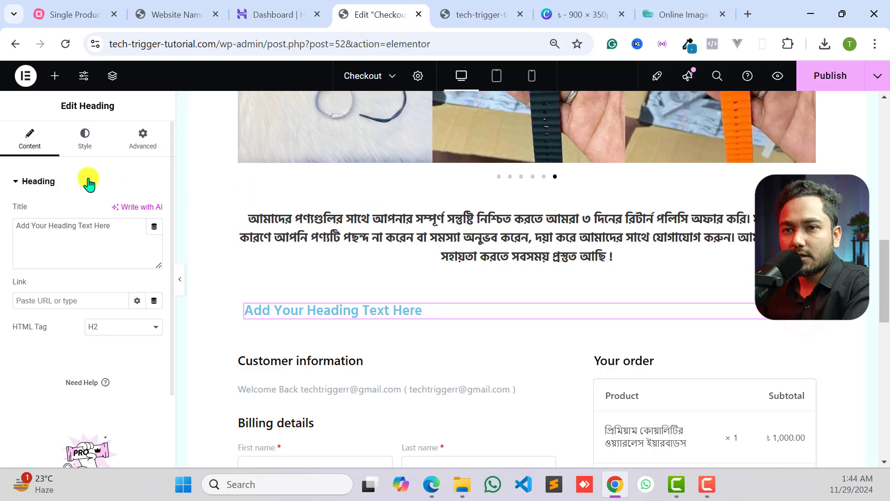
- Set the new heading's background type to Classic, leaving out a background image
click(85, 136)
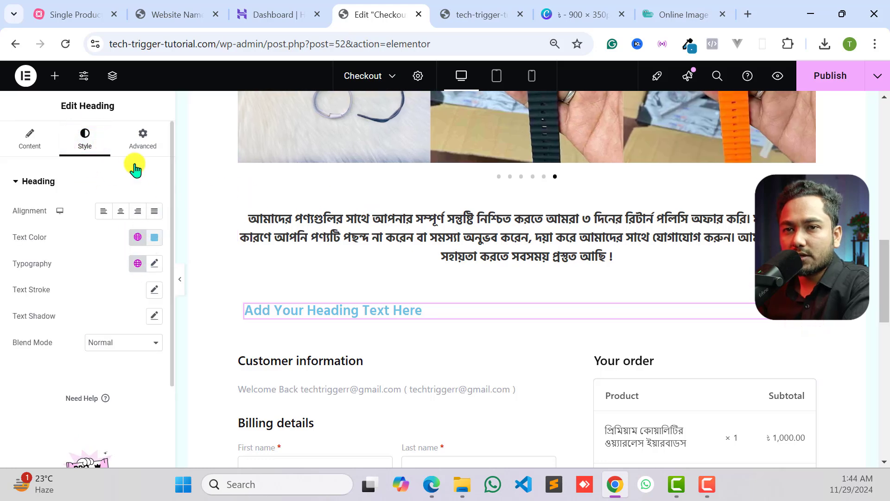
click(139, 138)
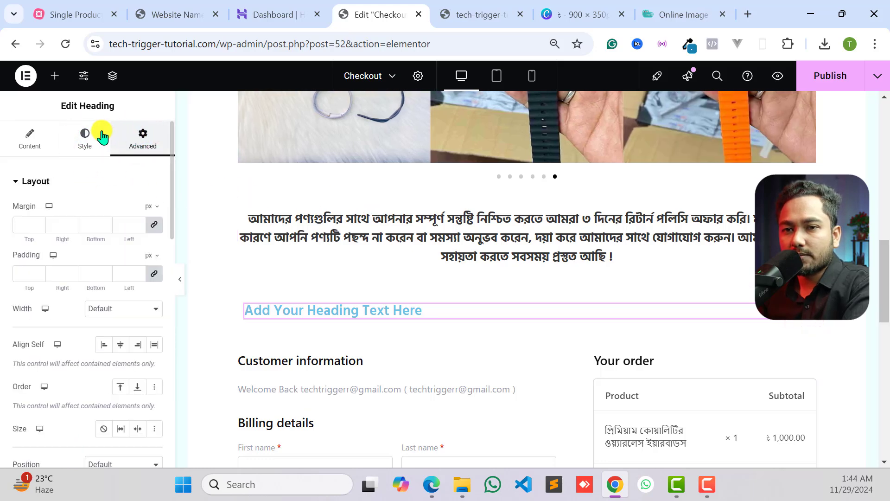
scroll(109, 249, down, 9)
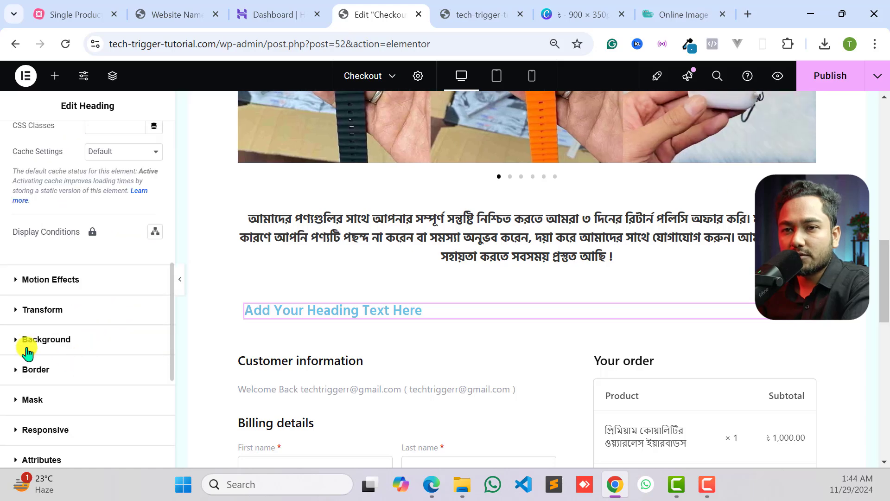
click(25, 346)
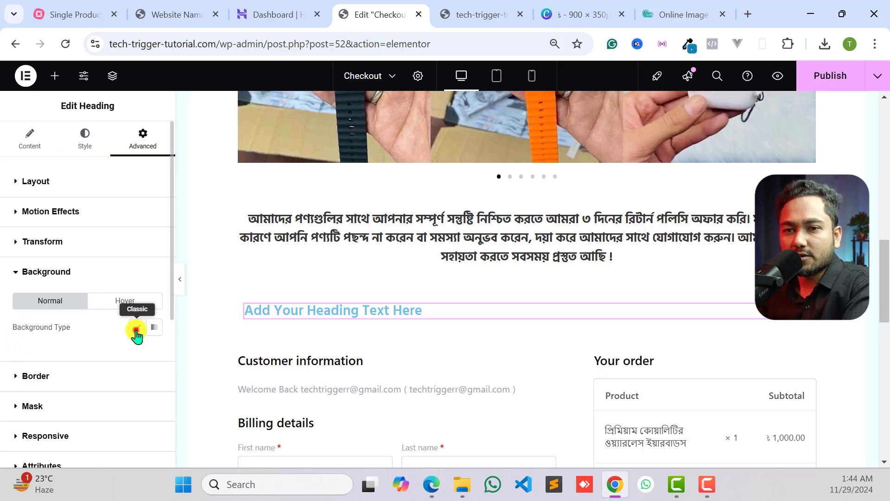
click(135, 330)
scroll(99, 358, down, 3)
click(95, 282)
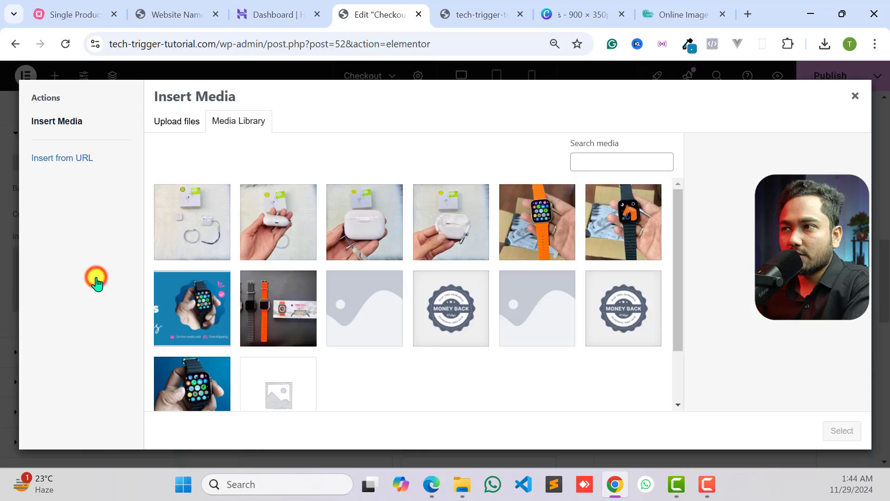
click(853, 95)
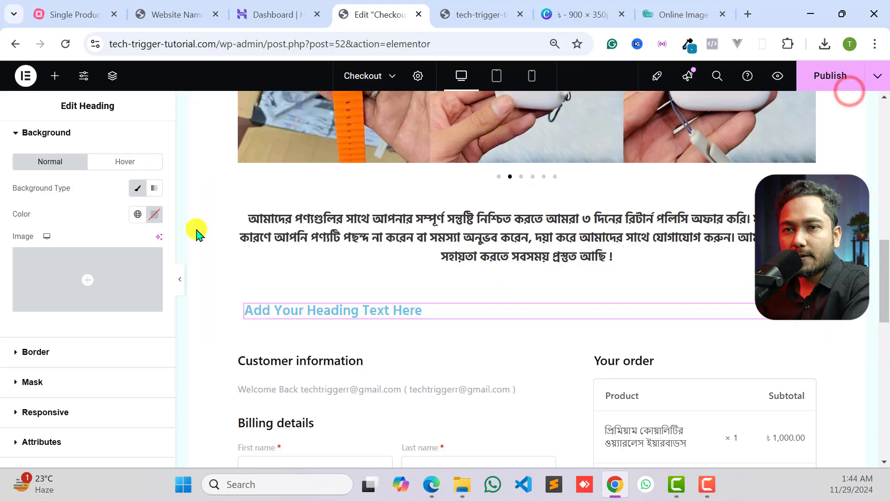
- Set the heading's background color to a medium green
click(153, 214)
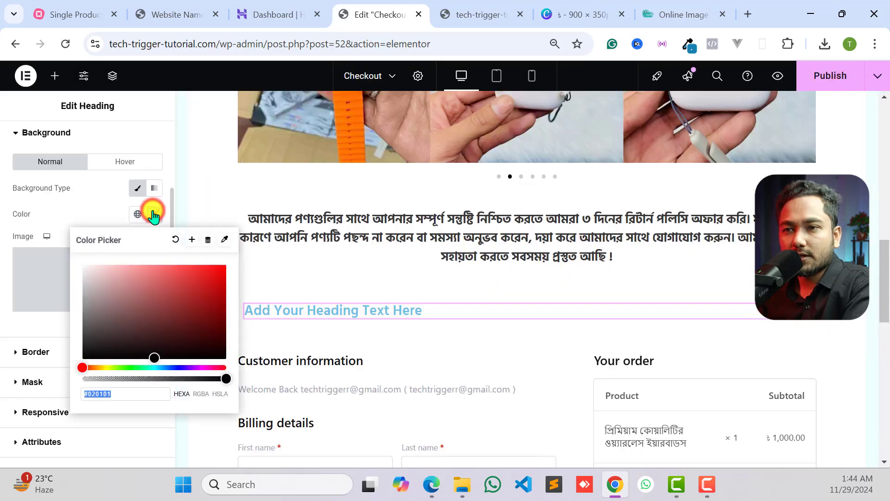
drag(104, 298, 140, 365)
drag(188, 282, 226, 275)
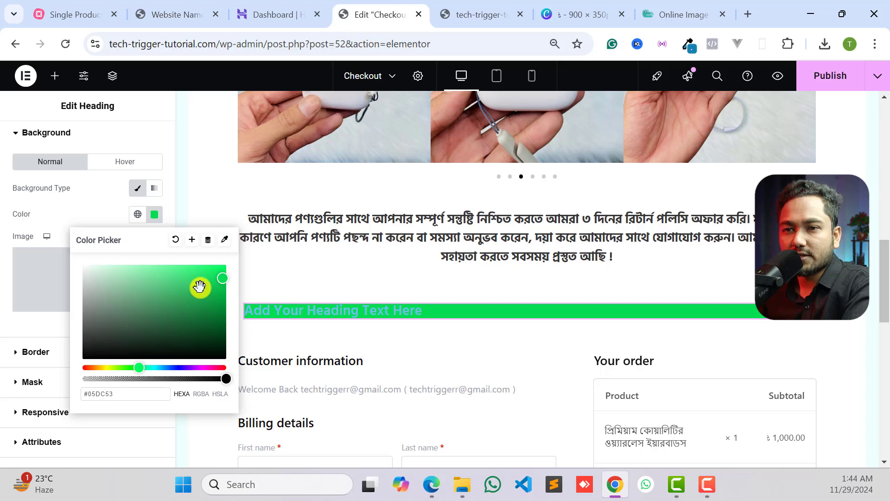
drag(211, 291, 214, 285)
click(3, 292)
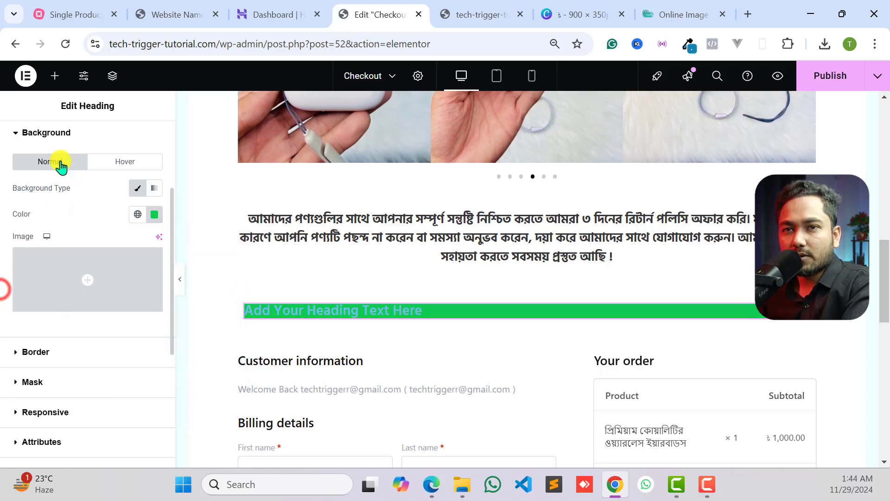
- Change the heading's text color to near-white, about #F9FDFF
scroll(46, 153, up, 5)
click(83, 141)
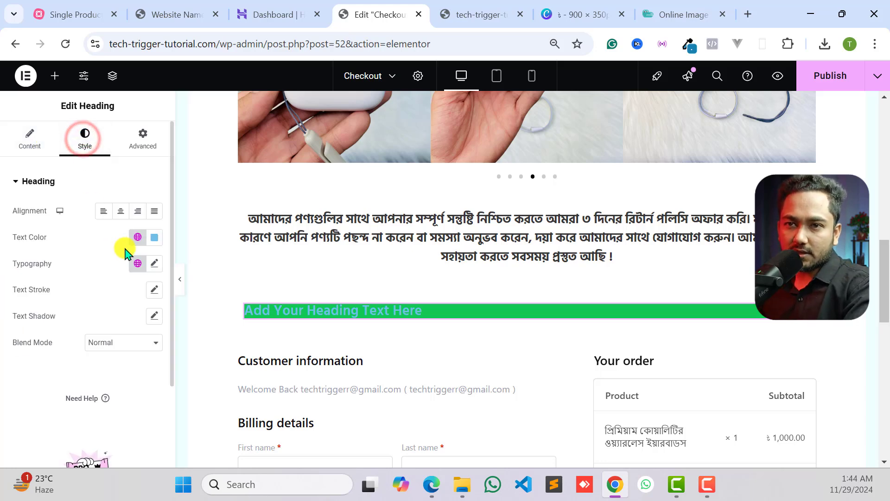
click(154, 237)
drag(130, 291, 84, 288)
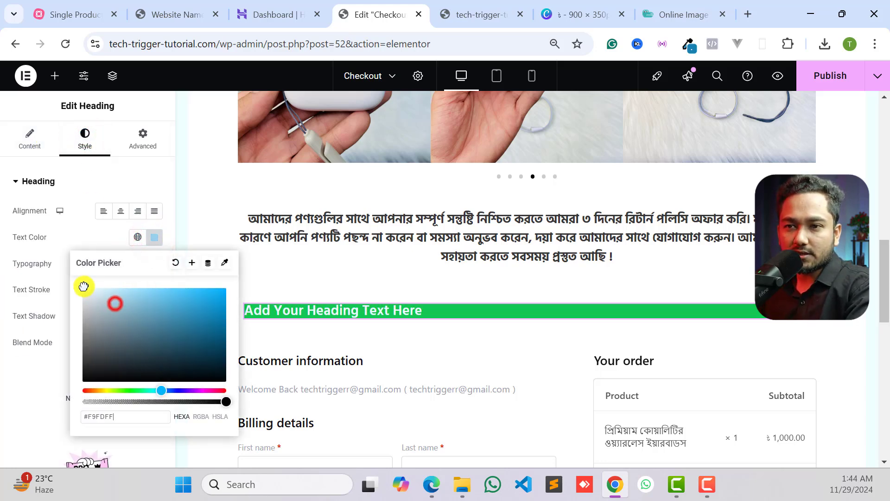
click(26, 342)
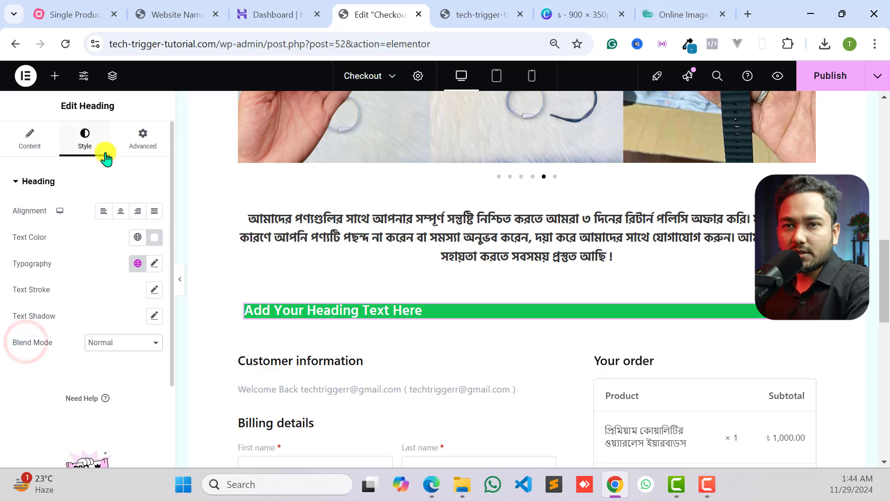
- Set the heading's padding to 5 px at the top and bottom and 15 px at the right and left
click(142, 139)
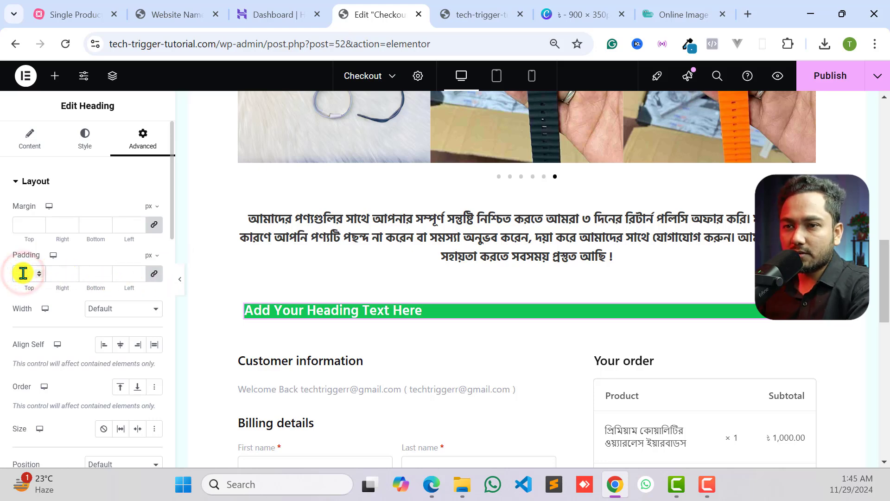
text(10)
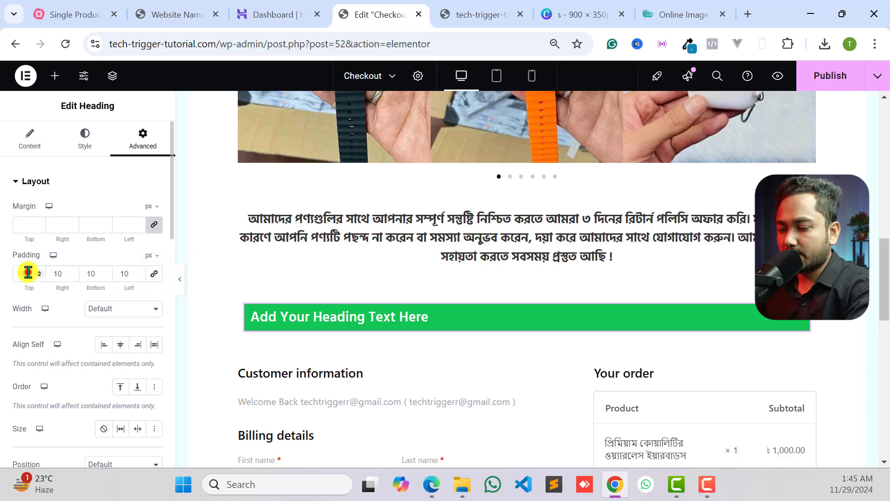
text(0)
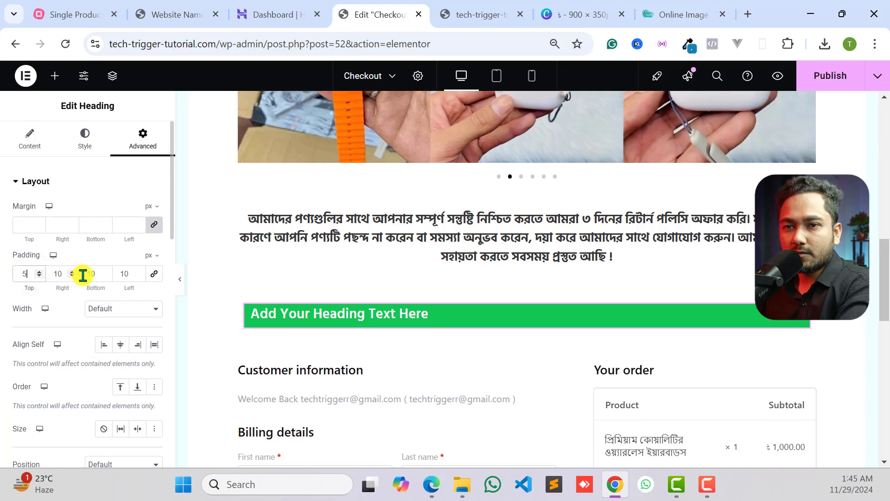
text(5)
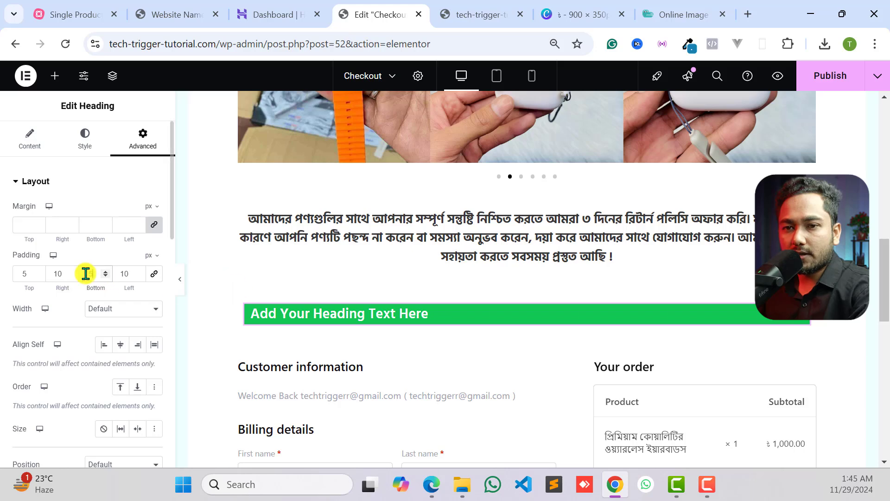
double_click(61, 272)
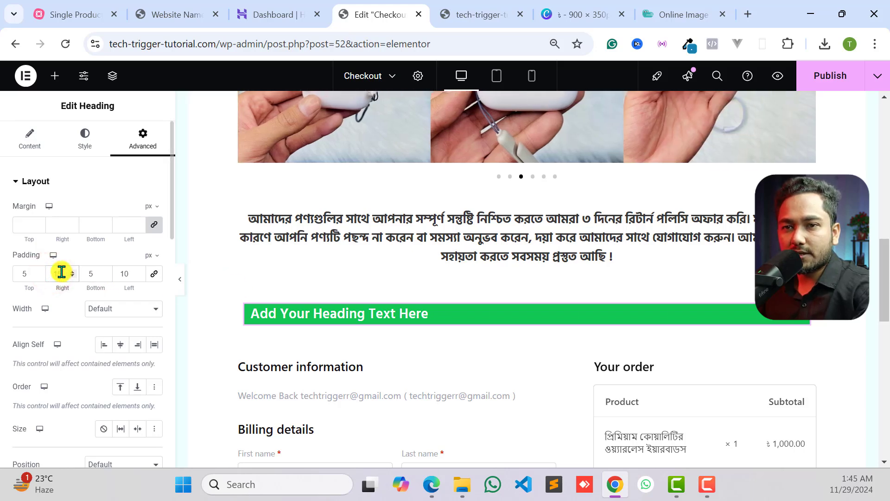
drag(122, 274, 134, 272)
text(1)
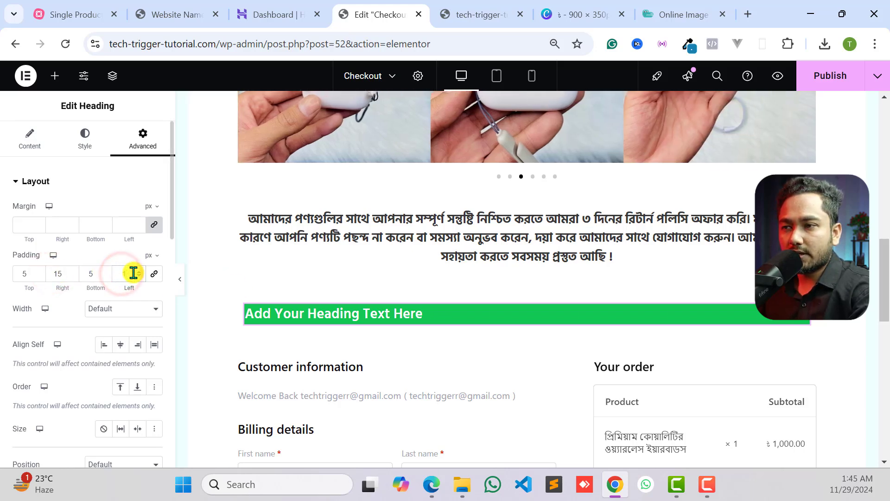
text(5)
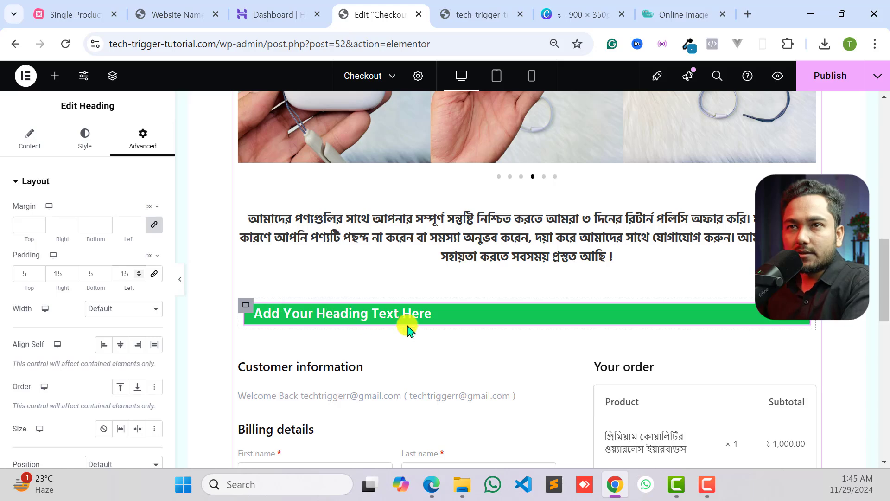
- Check the feature list on the reference page and add an Icon List widget directly below the green heading
click(168, 9)
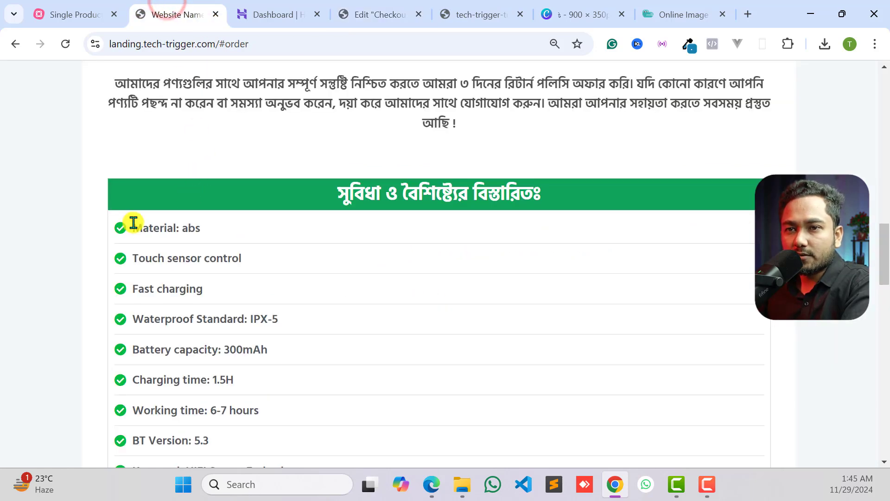
drag(115, 228, 200, 229)
click(200, 229)
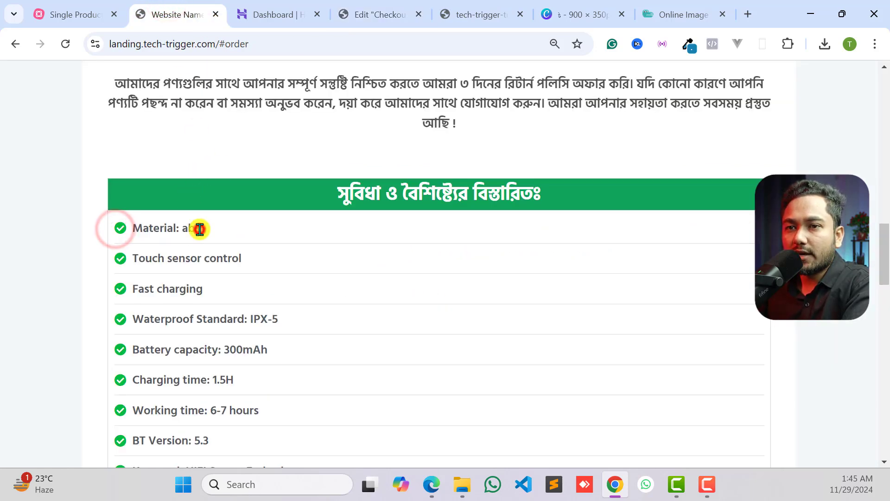
click(352, 6)
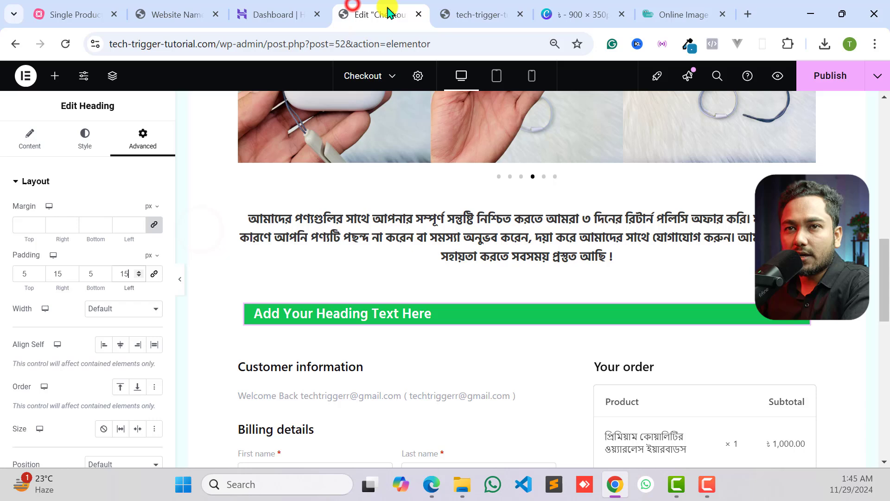
click(52, 76)
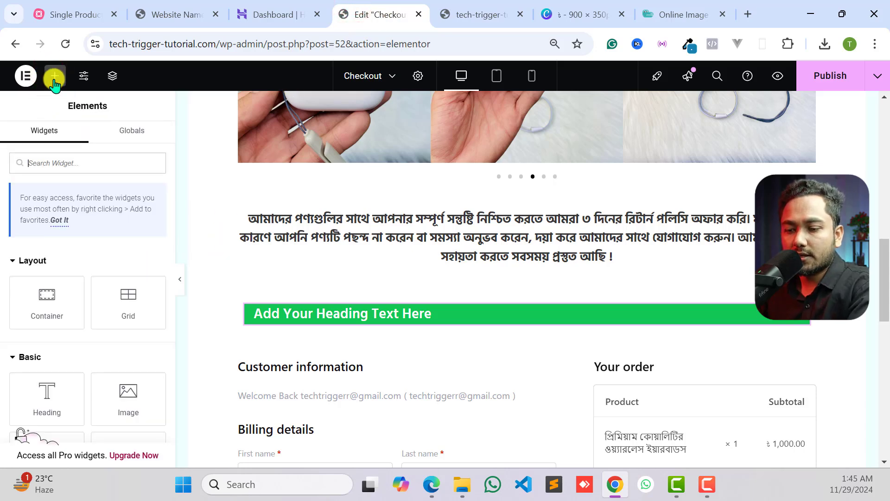
click(59, 155)
text(lis)
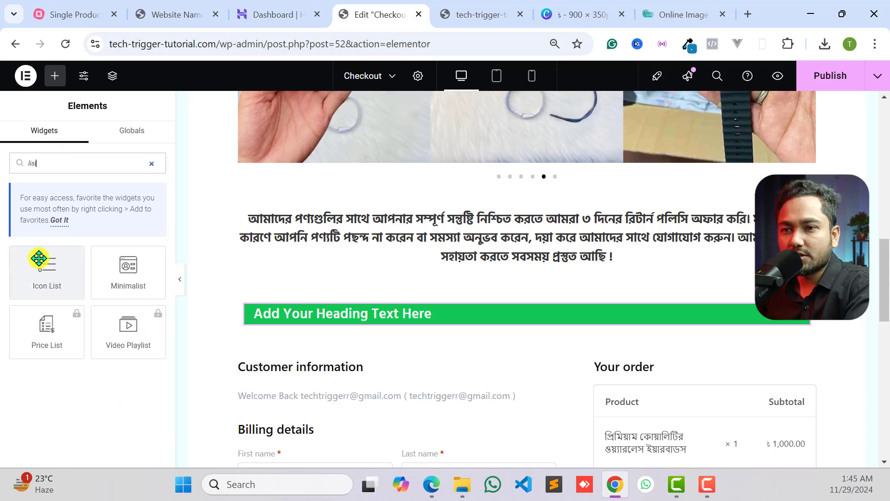
drag(47, 268, 340, 326)
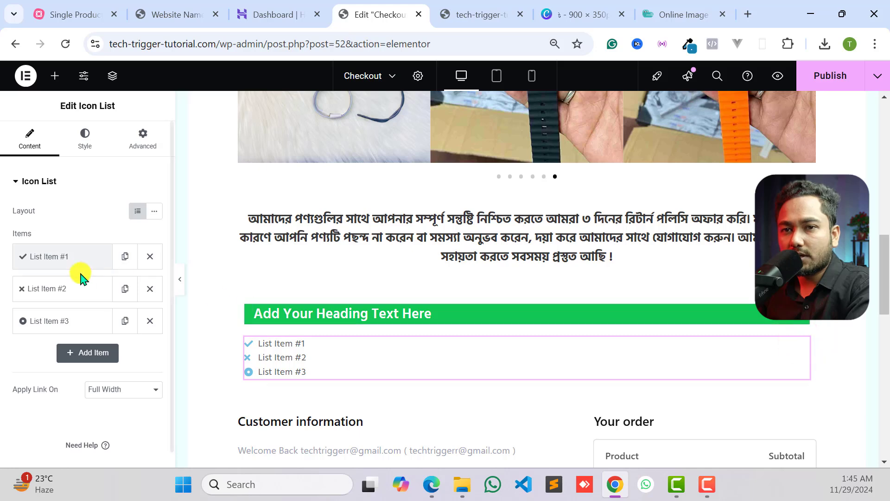
- Replace the first list item's text with "Material: abs", copied from the reference page's feature list
click(64, 257)
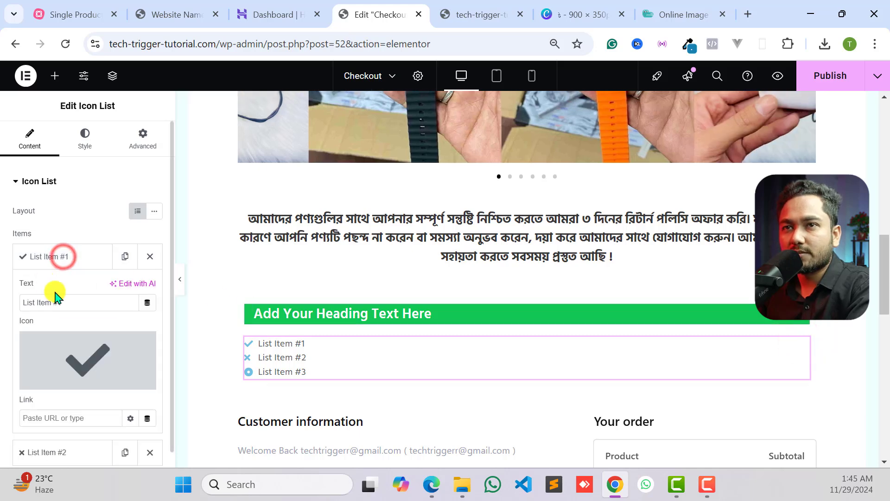
click(154, 10)
triple_click(157, 222)
right_click(183, 231)
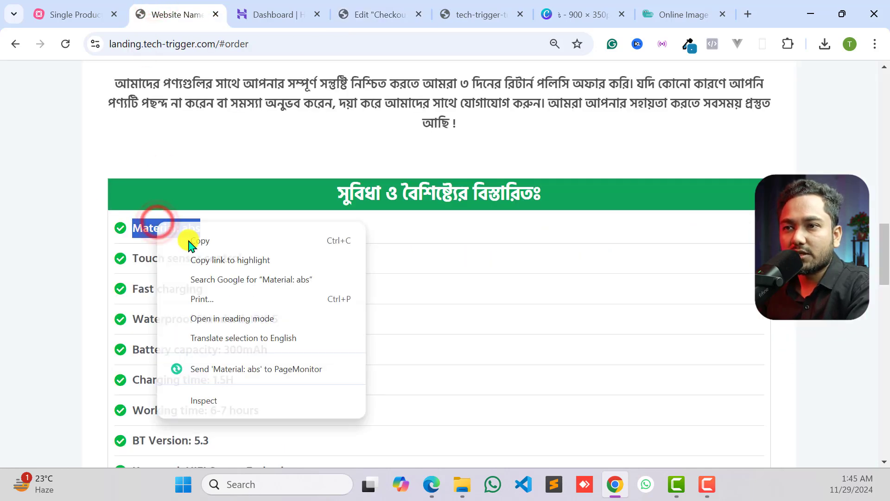
click(193, 239)
click(274, 14)
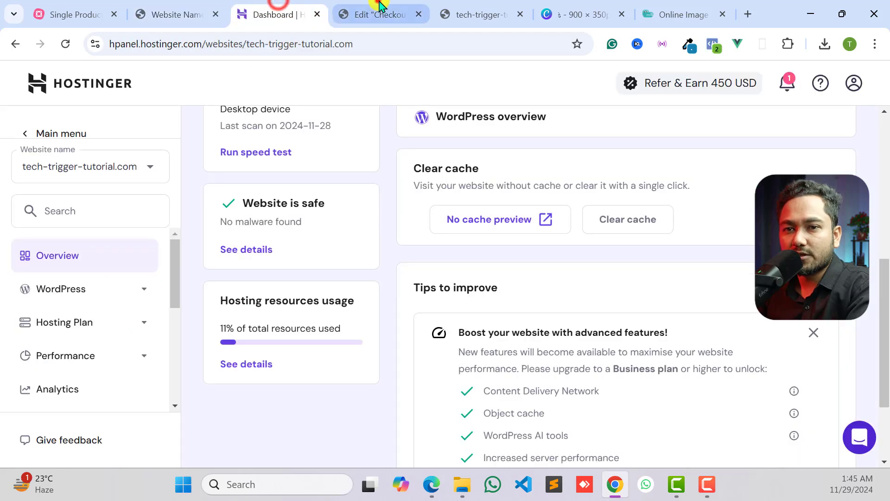
click(378, 14)
drag(50, 301, 65, 303)
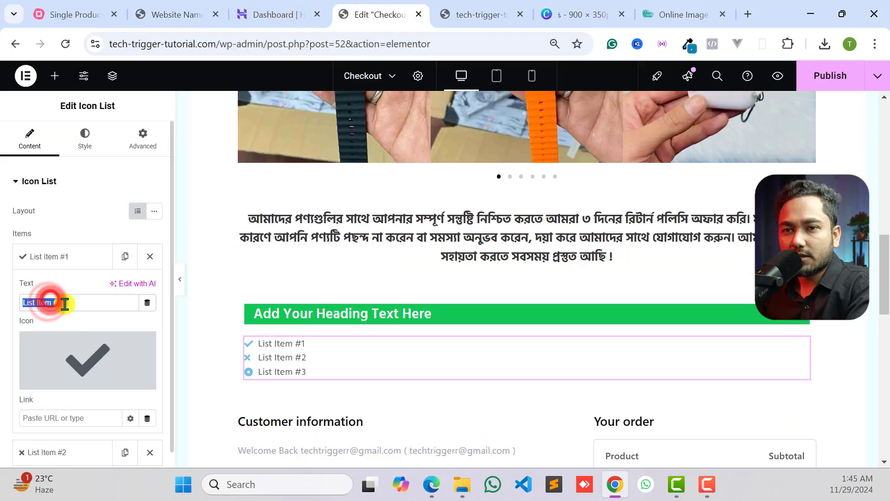
right_click(65, 303)
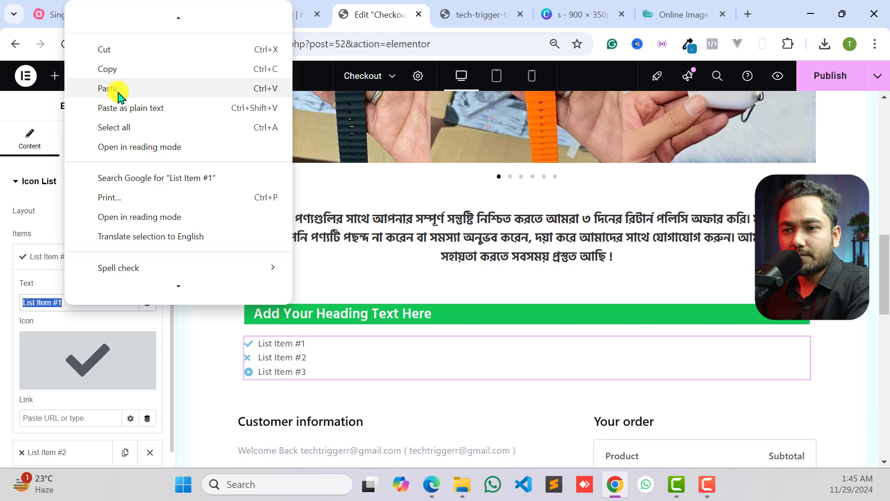
click(121, 109)
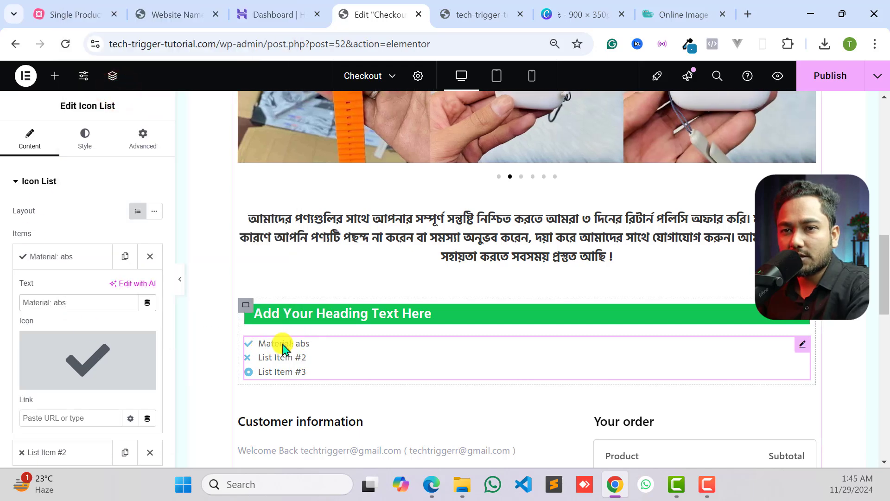
- Change the icon of the "Material: abs" item to the solid check-circle icon from the icon library
click(56, 256)
click(57, 259)
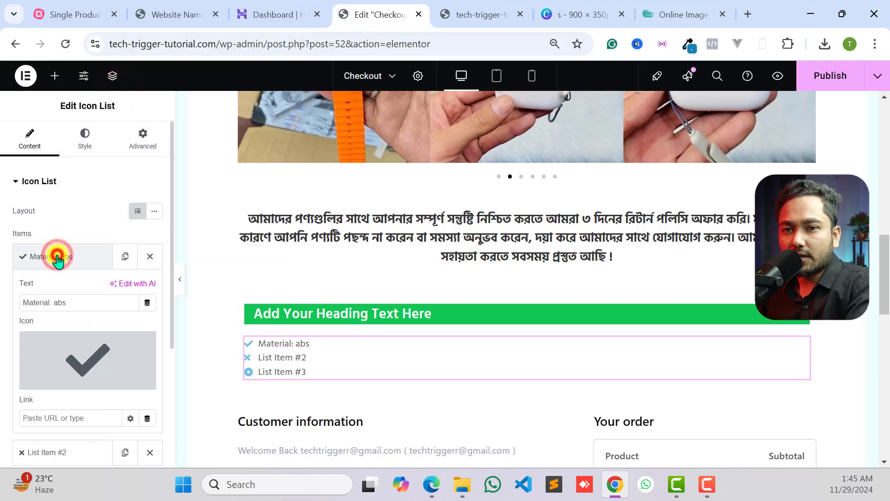
click(72, 363)
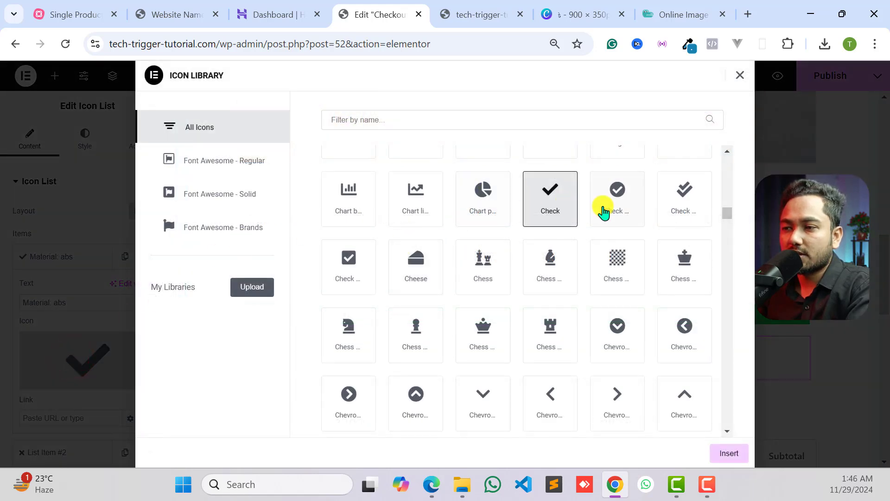
click(603, 211)
click(729, 453)
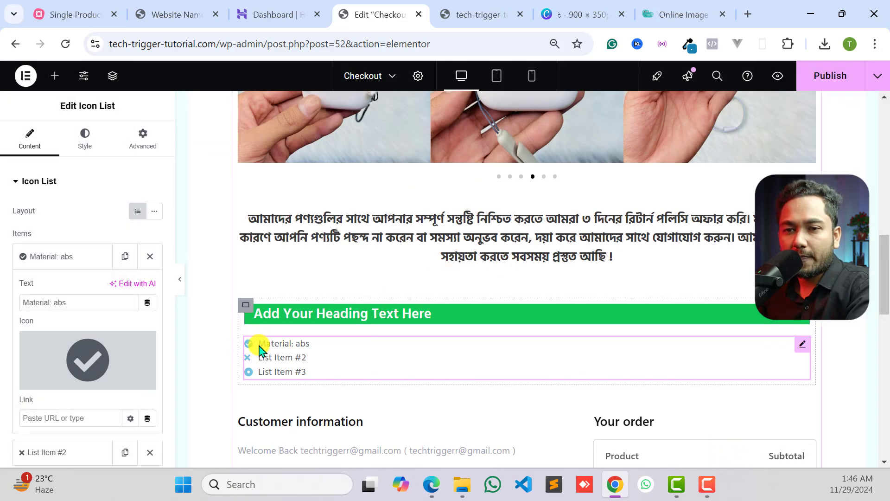
- Delete List Item #2 and List Item #3, keeping only the "Material: abs" item
scroll(135, 424, down, 2)
click(150, 382)
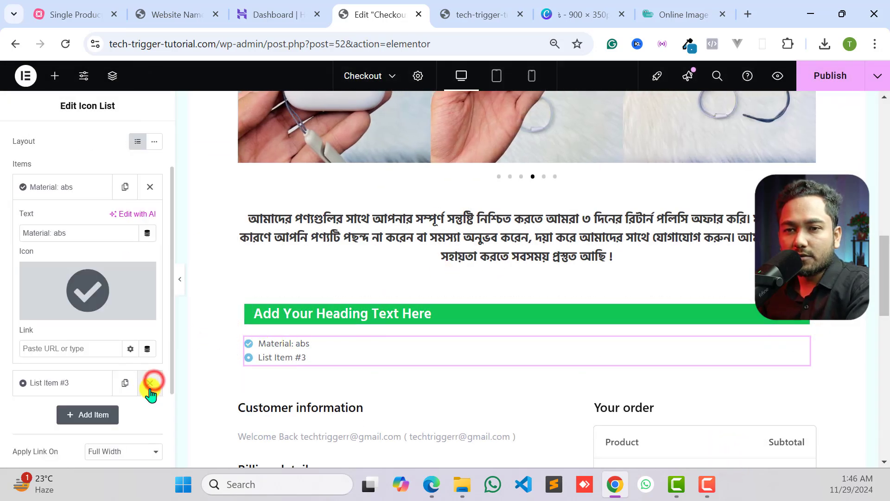
click(150, 383)
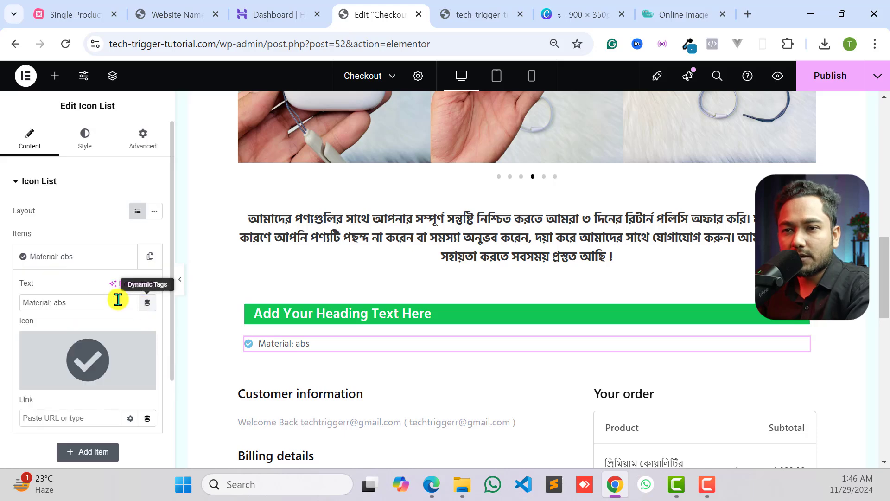
click(91, 265)
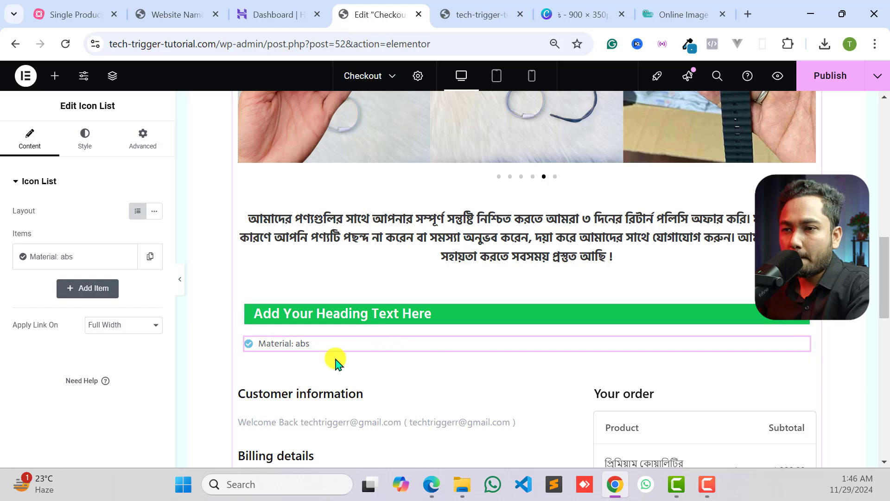
- Turn on the divider for the icon list and set its color to light gray, #EDE8E8
click(87, 259)
click(85, 139)
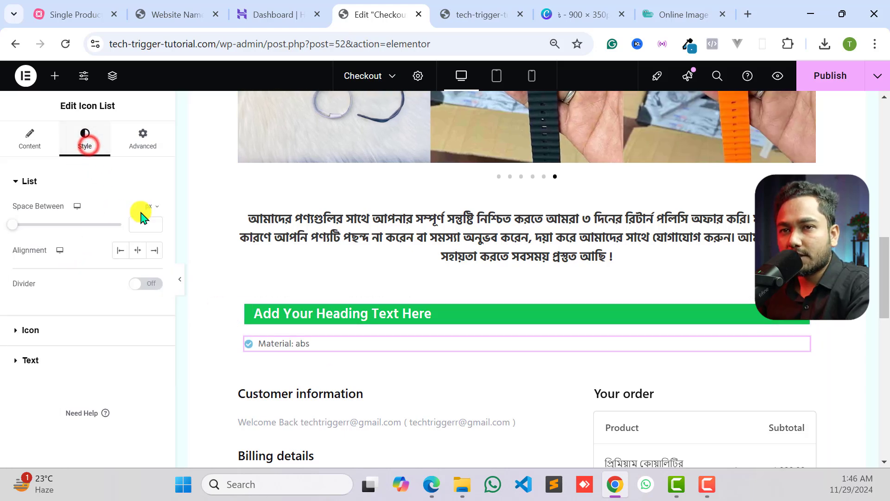
click(140, 283)
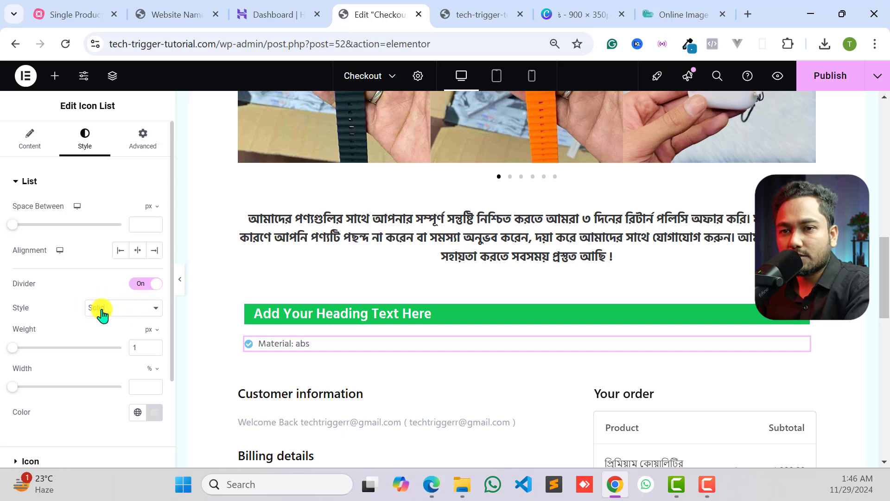
click(61, 423)
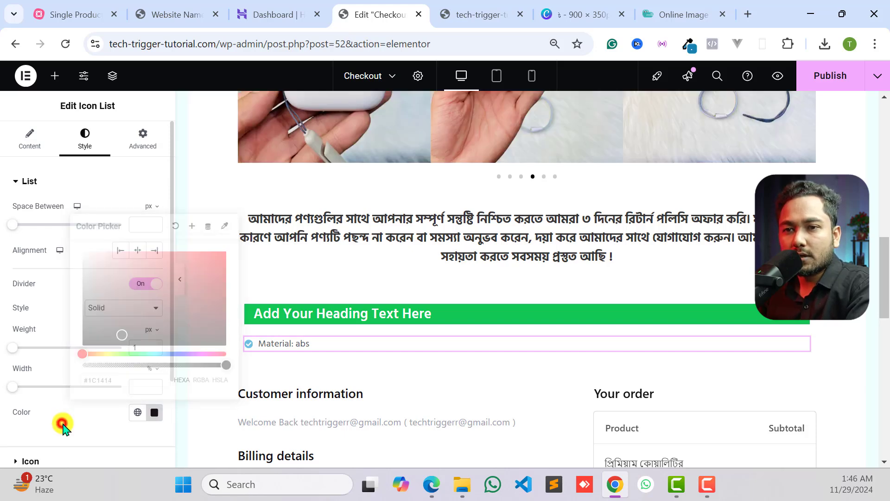
click(154, 412)
click(95, 286)
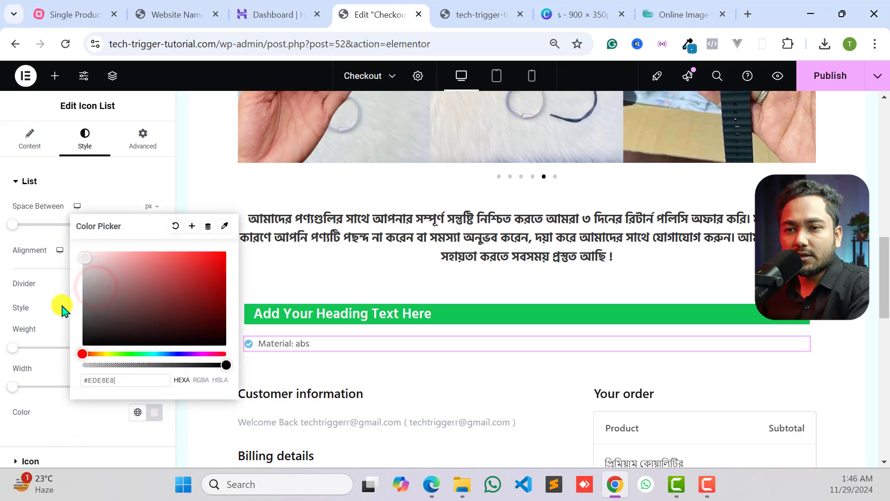
click(43, 412)
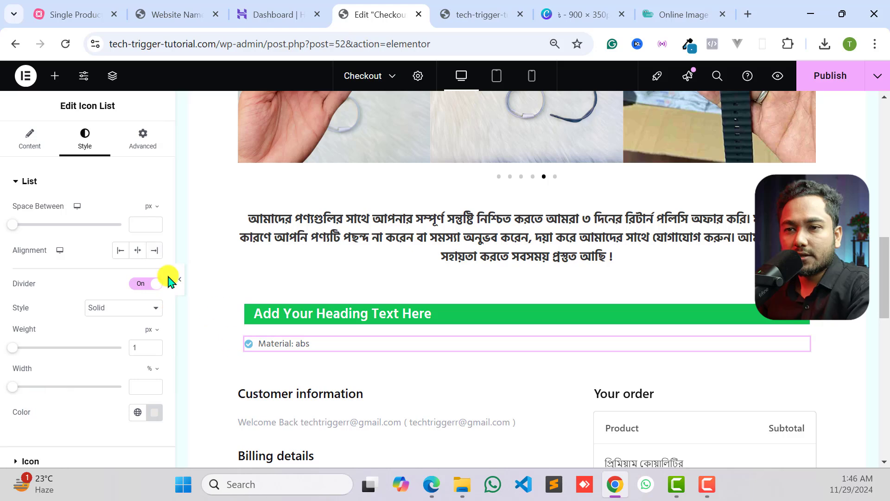
- Duplicate the "Material: abs" list item once and expand the first item's settings
right_click(337, 349)
click(305, 333)
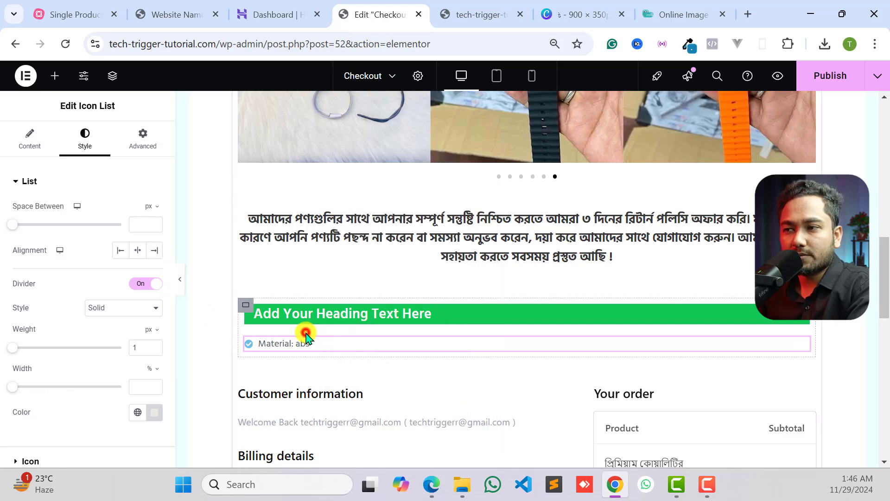
click(727, 349)
click(30, 136)
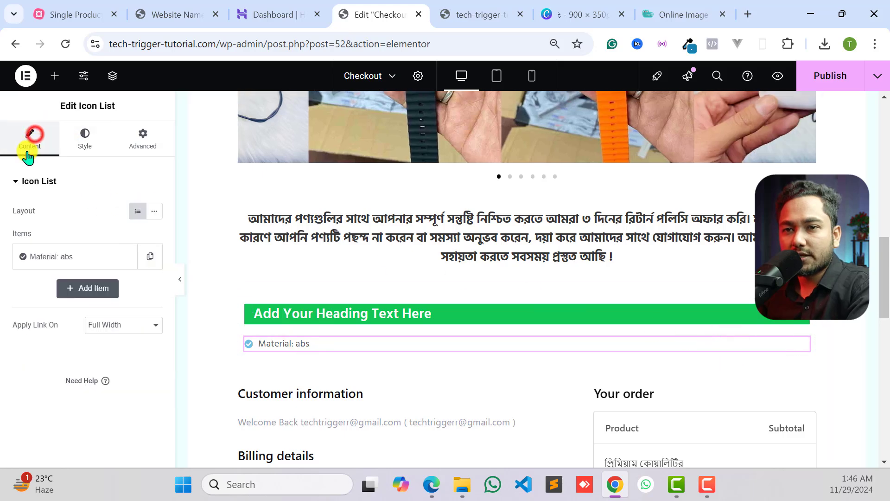
click(149, 256)
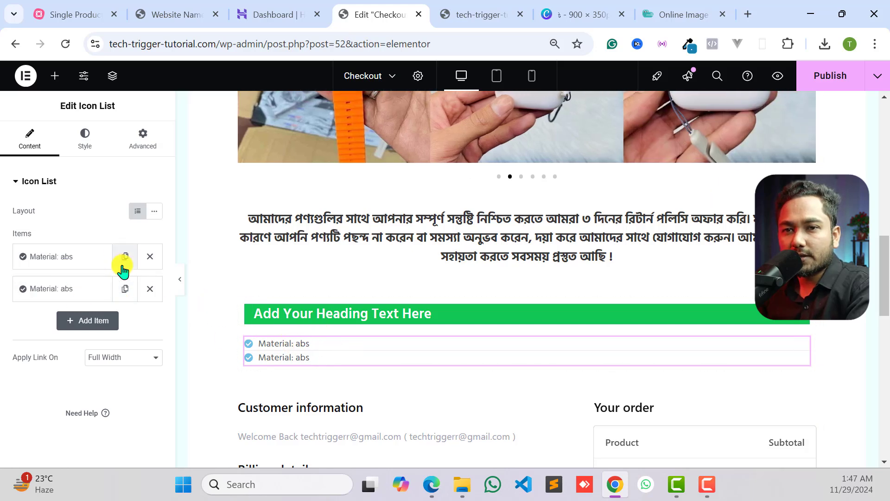
click(59, 260)
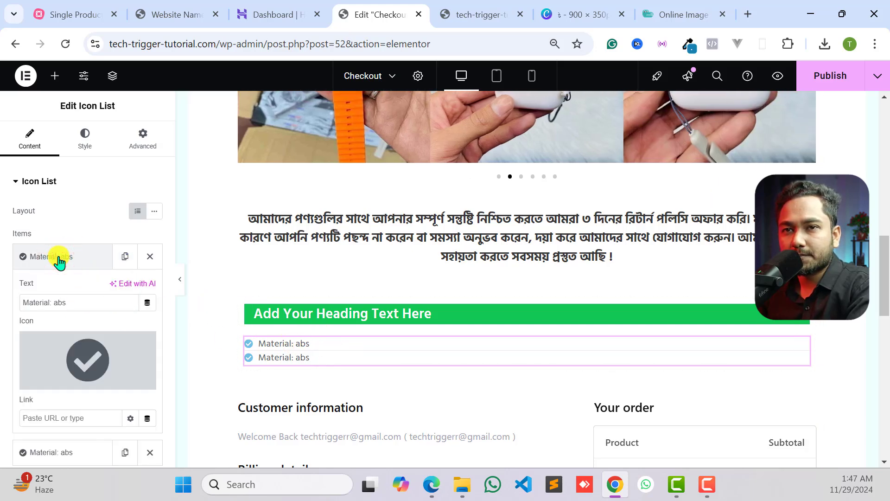
- Set the normal color of the list icons to green, about #0DC420
click(82, 140)
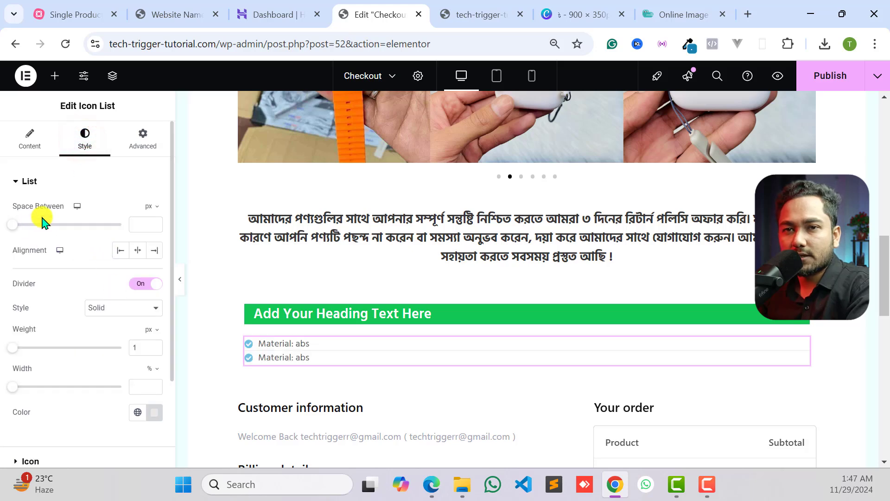
scroll(69, 265, down, 3)
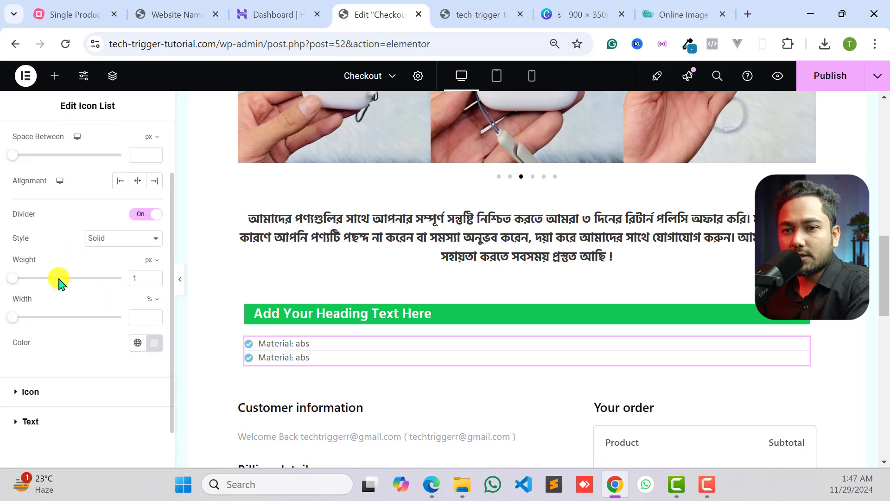
click(52, 355)
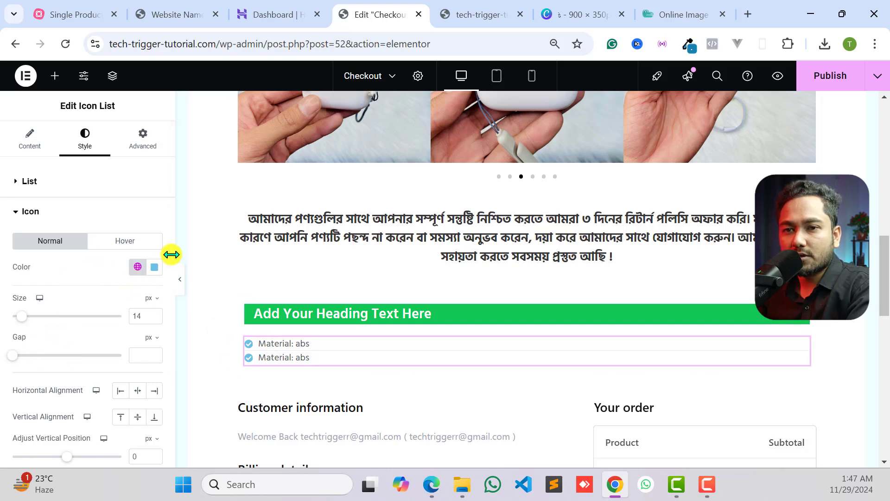
click(154, 266)
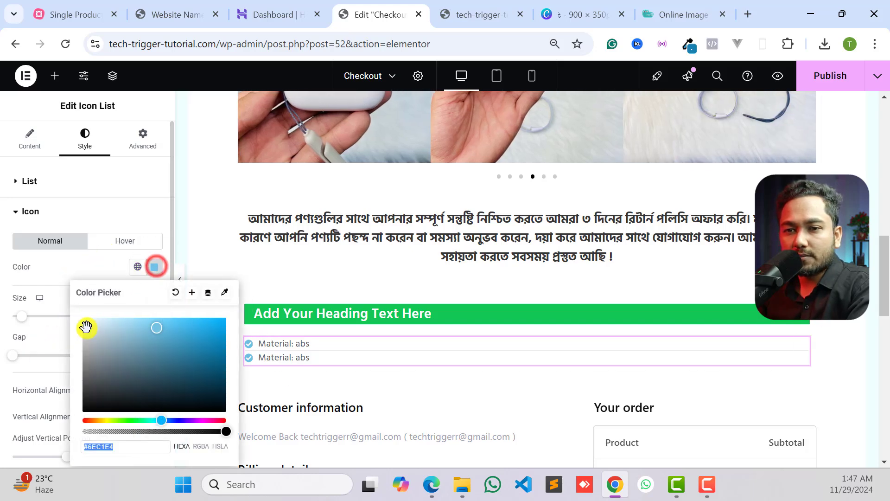
click(141, 419)
click(219, 339)
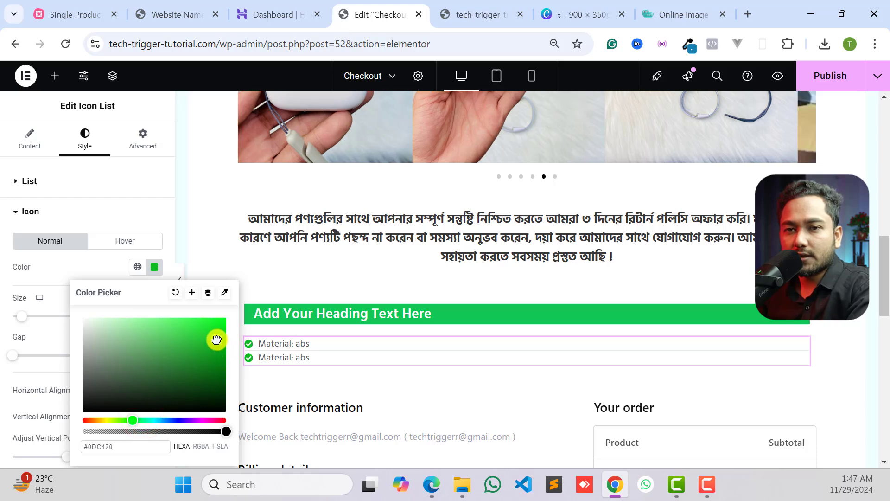
click(6, 364)
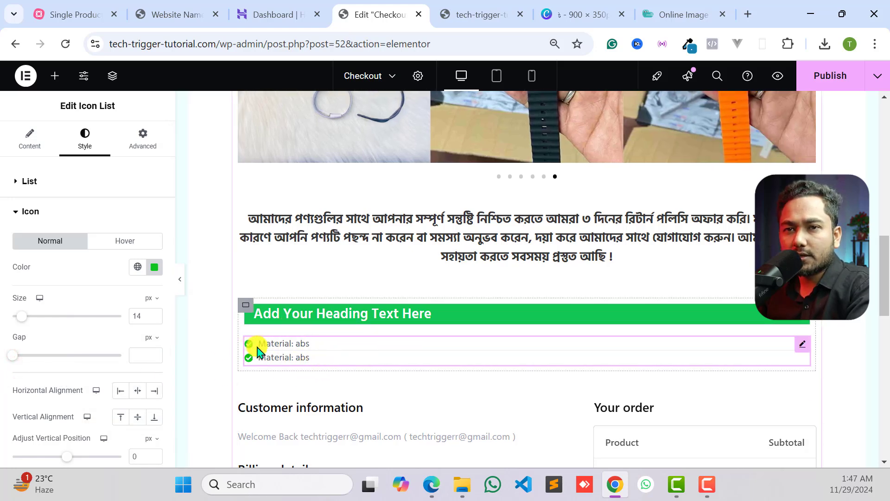
- Set the icon list text's font weight to 600 (Semi Bold)
click(59, 220)
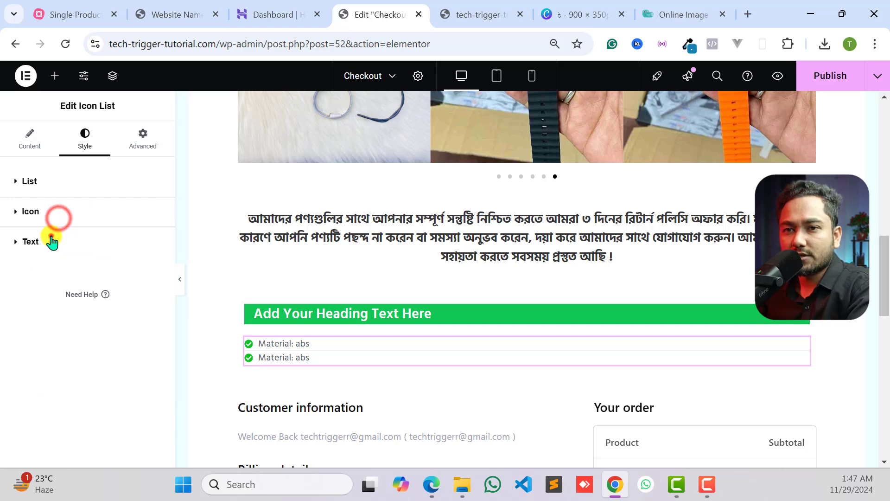
click(51, 240)
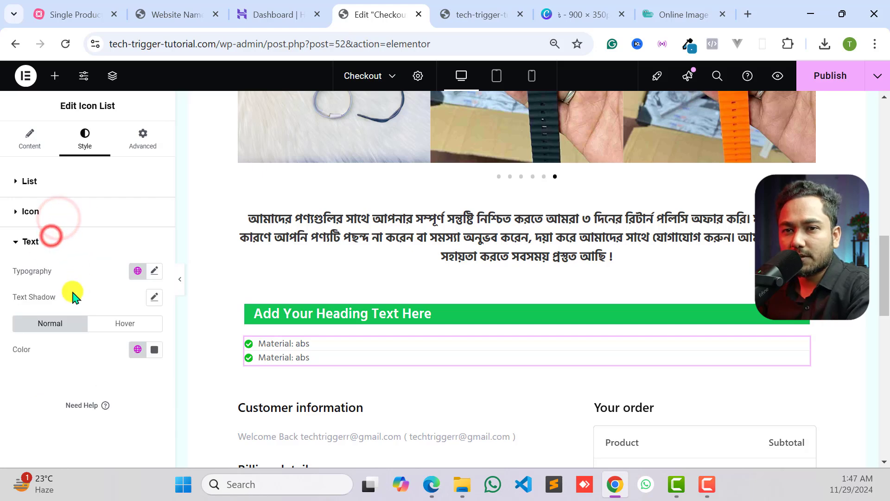
click(154, 275)
scroll(113, 336, down, 2)
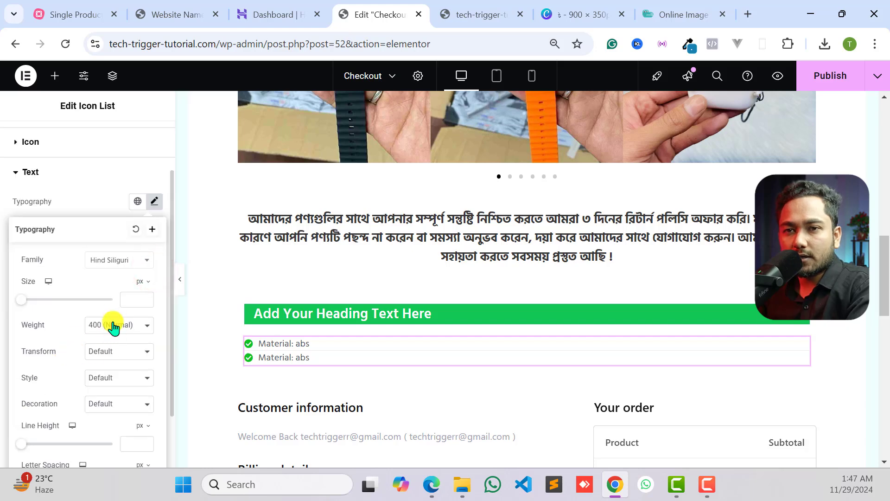
click(114, 327)
click(104, 225)
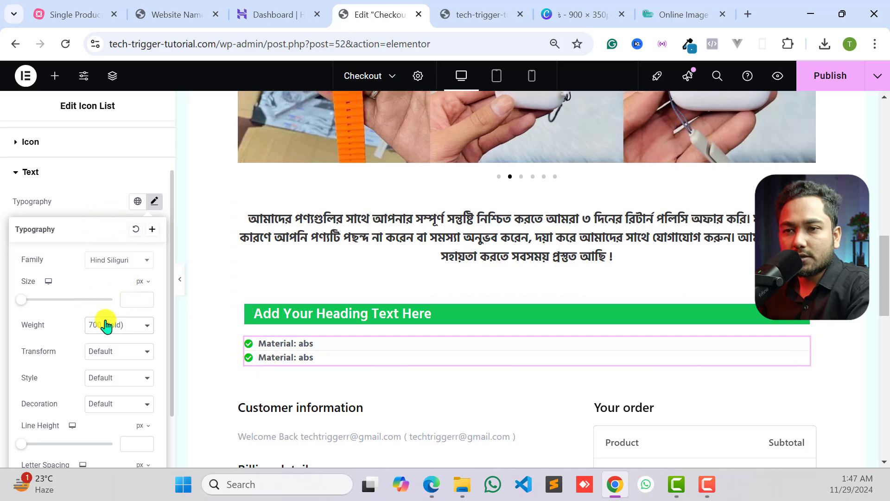
click(105, 325)
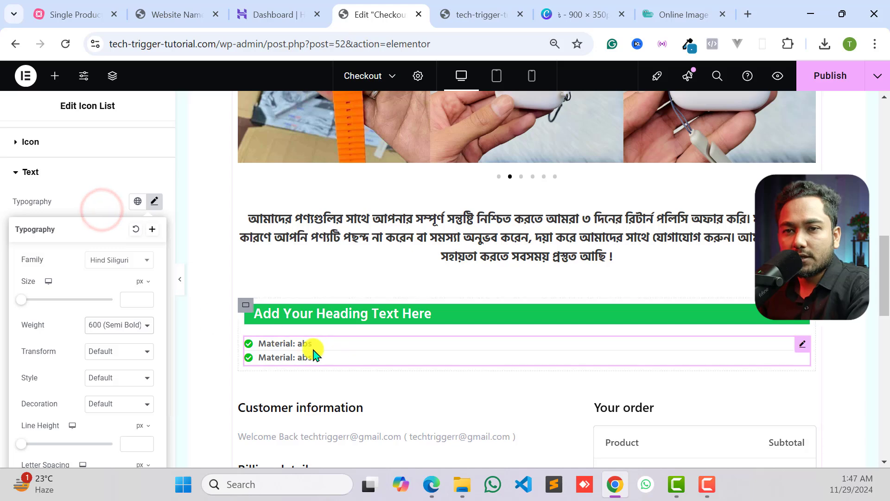
- Set the icon list text's font size to 17 px
scroll(89, 373, down, 2)
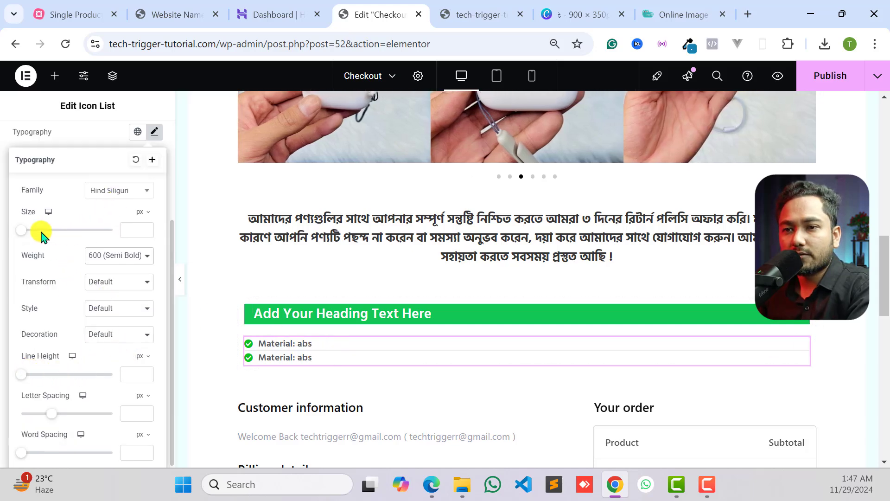
drag(26, 231, 34, 234)
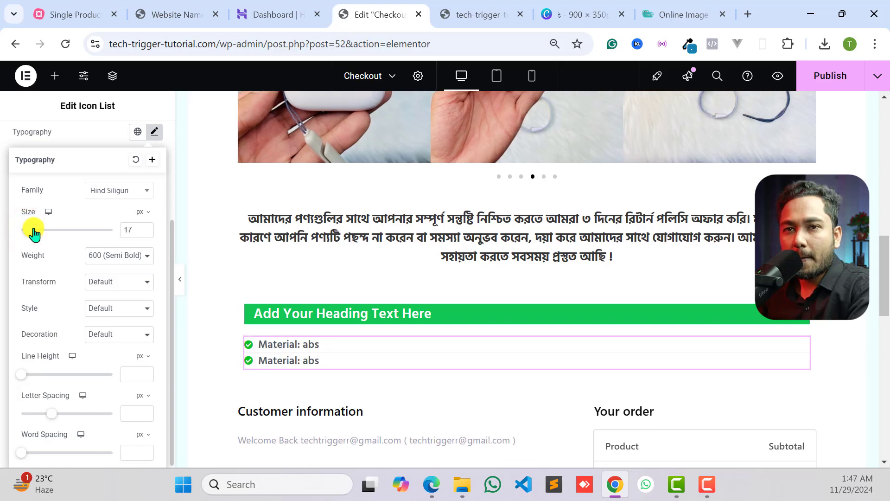
click(88, 148)
scroll(92, 195, up, 3)
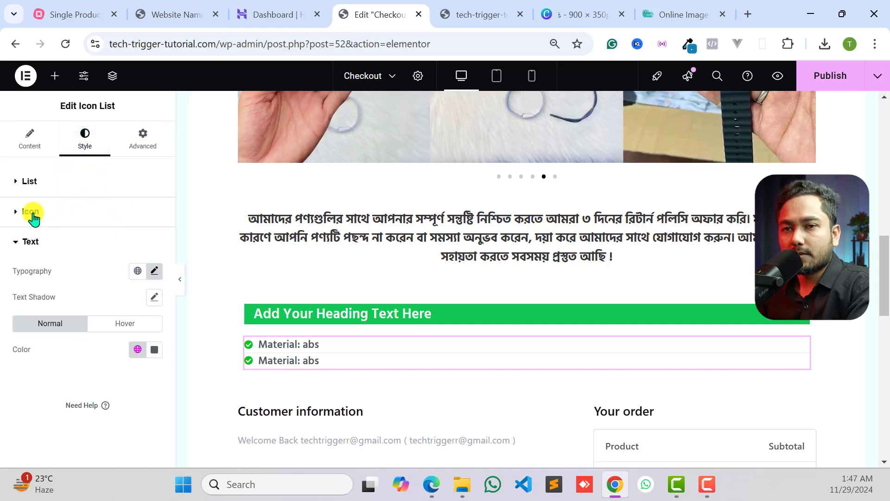
- Set the space between the icon list items to 16 px
click(35, 183)
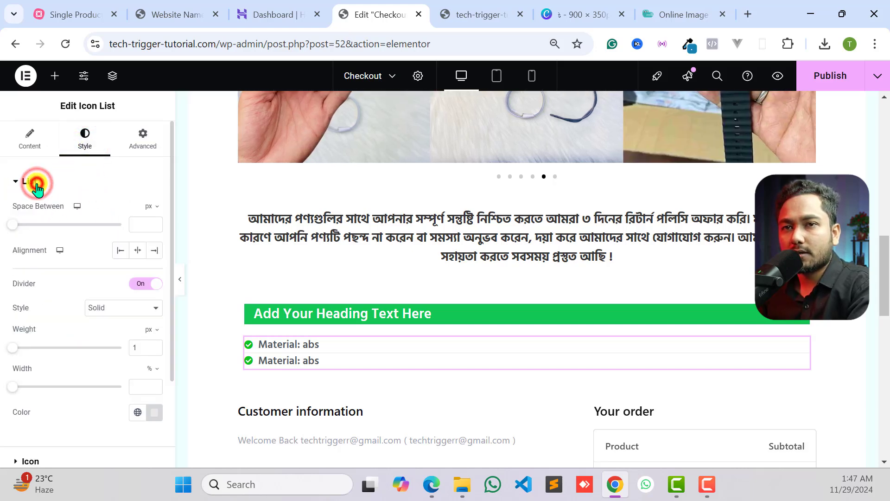
click(33, 181)
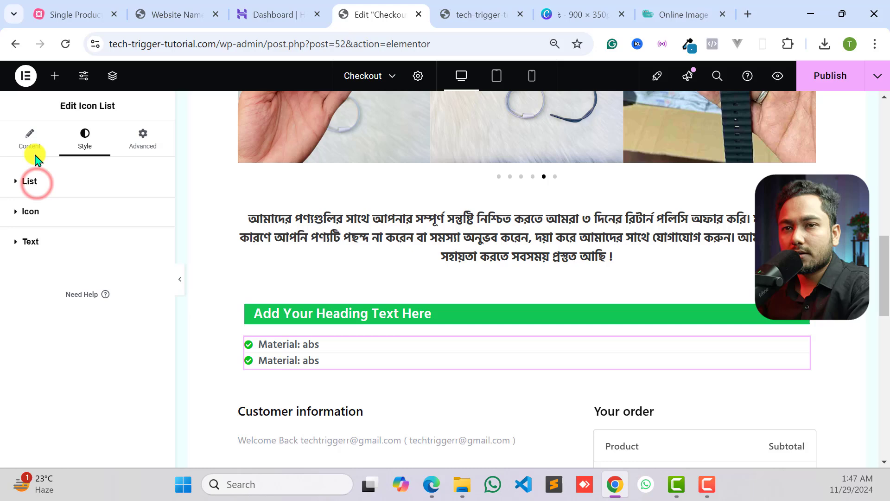
click(43, 190)
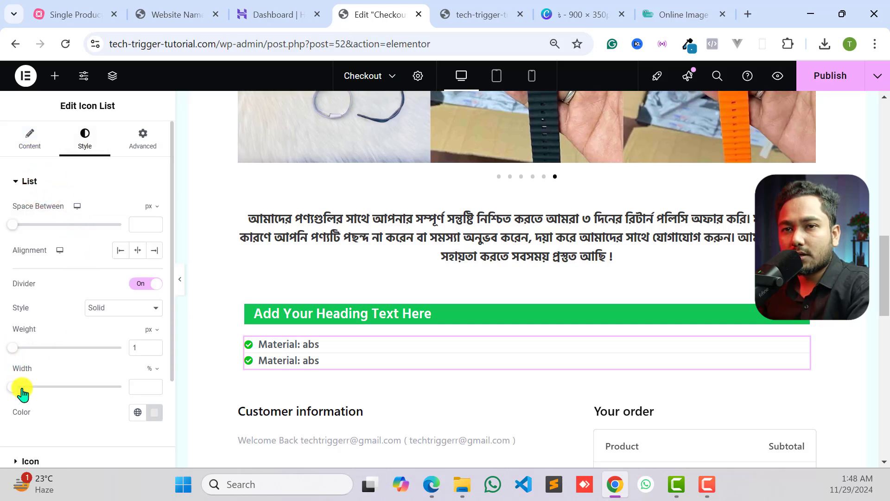
drag(12, 226, 44, 232)
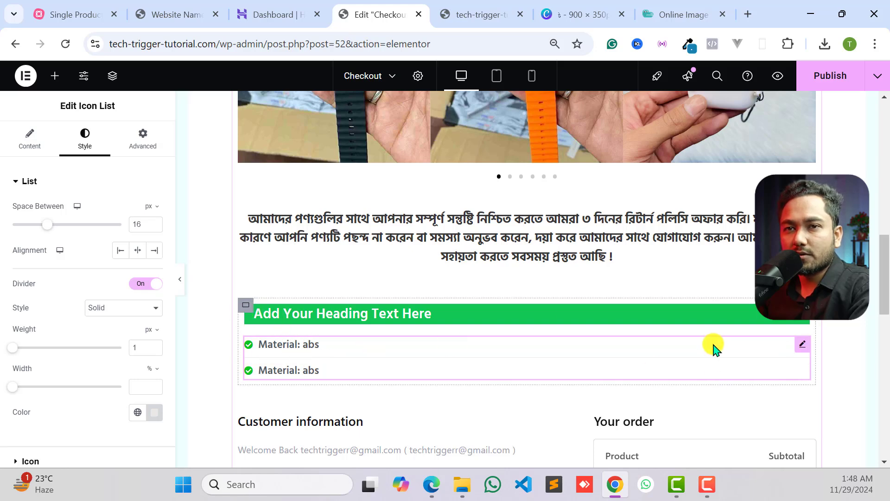
- Duplicate the "Material: abs" item three more times so the icon list has five items
click(33, 144)
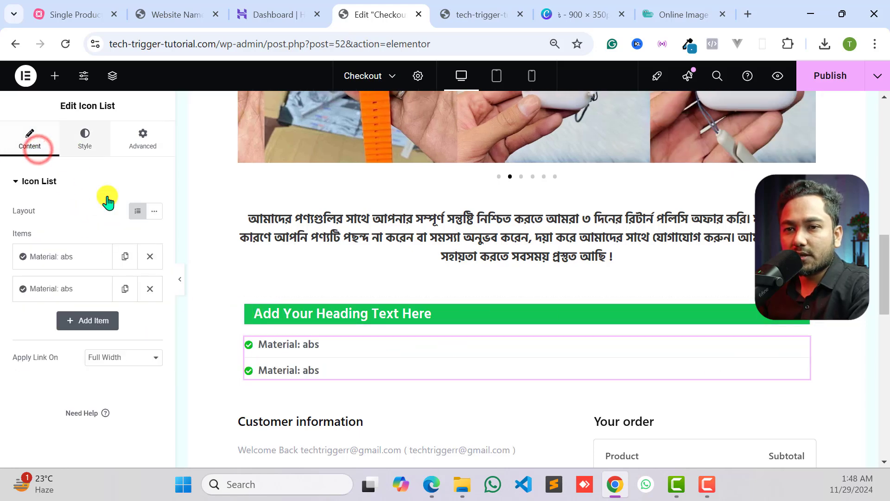
click(125, 288)
click(125, 320)
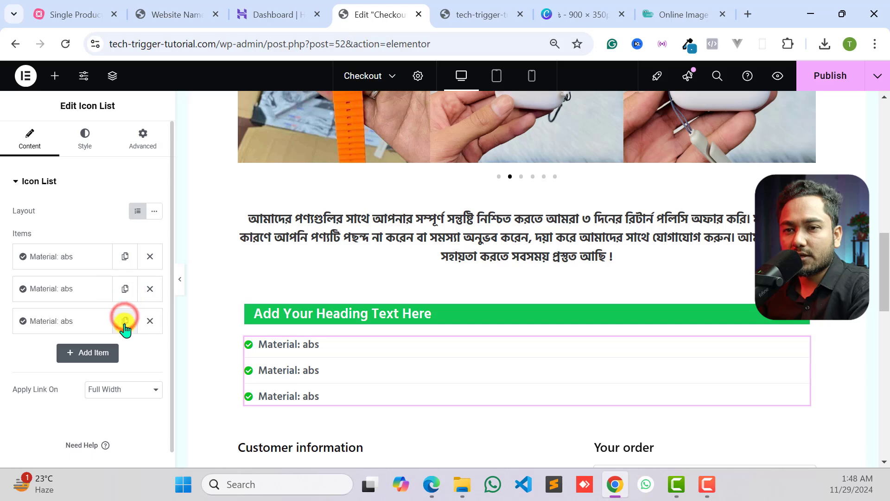
click(125, 353)
scroll(337, 345, down, 3)
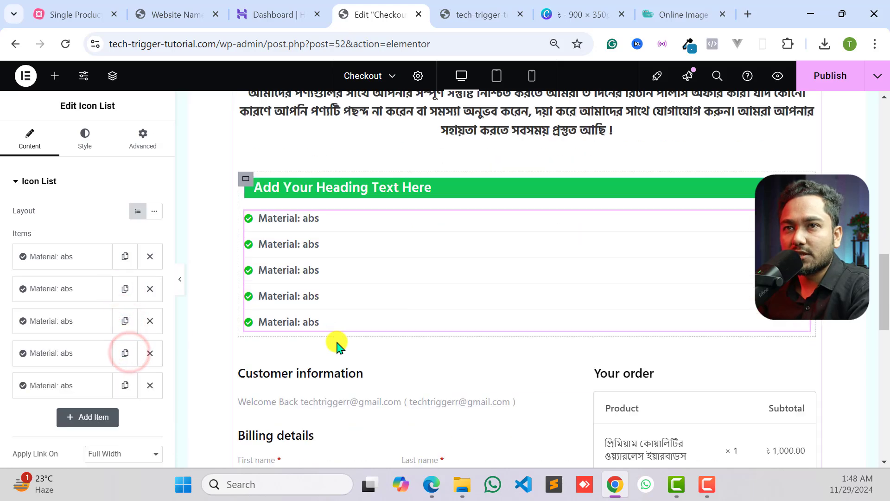
- Copy "Fast charging" from the reference page's feature list and use it as the second list item's text
click(162, 14)
double_click(185, 277)
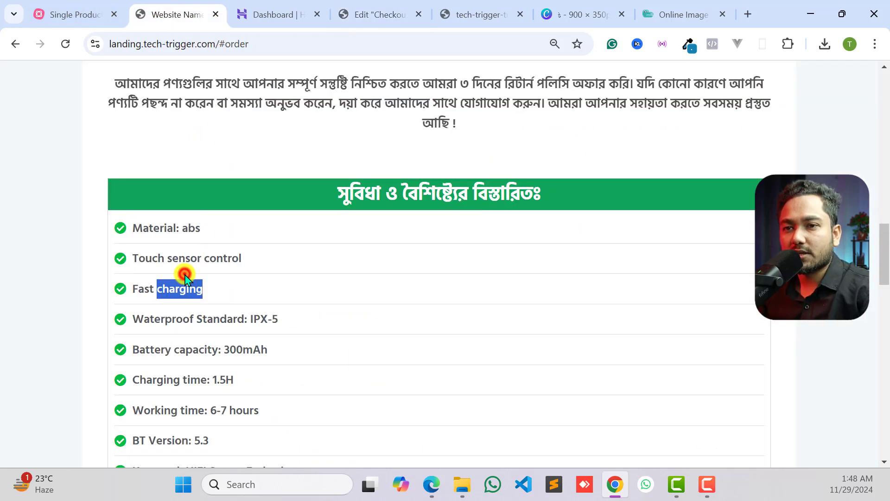
triple_click(185, 278)
key(ctrl+c)
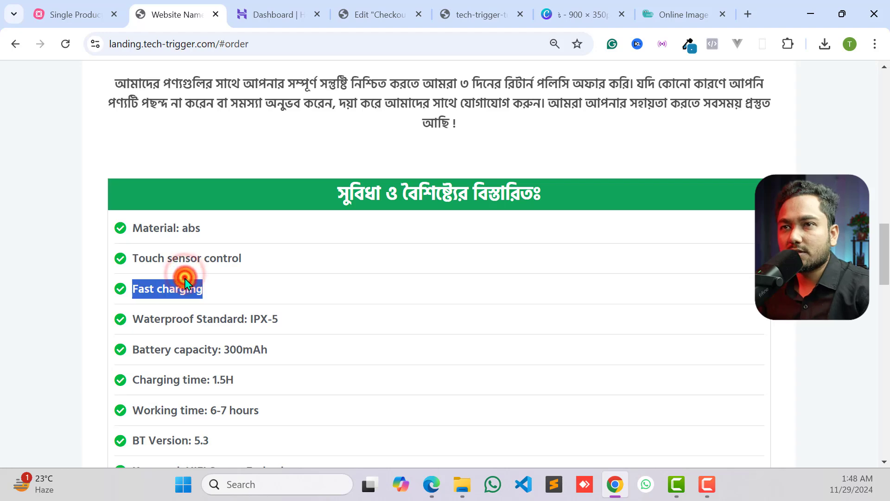
click(240, 16)
click(378, 16)
click(72, 297)
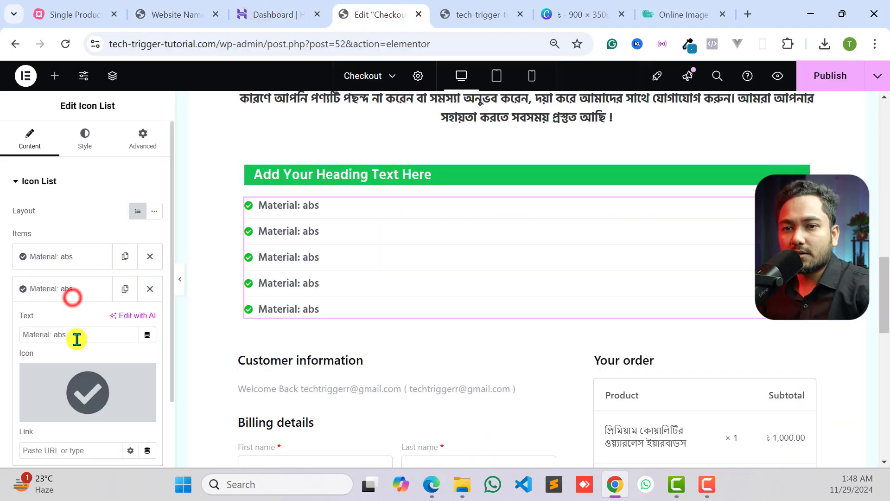
triple_click(76, 338)
key(ctrl+v)
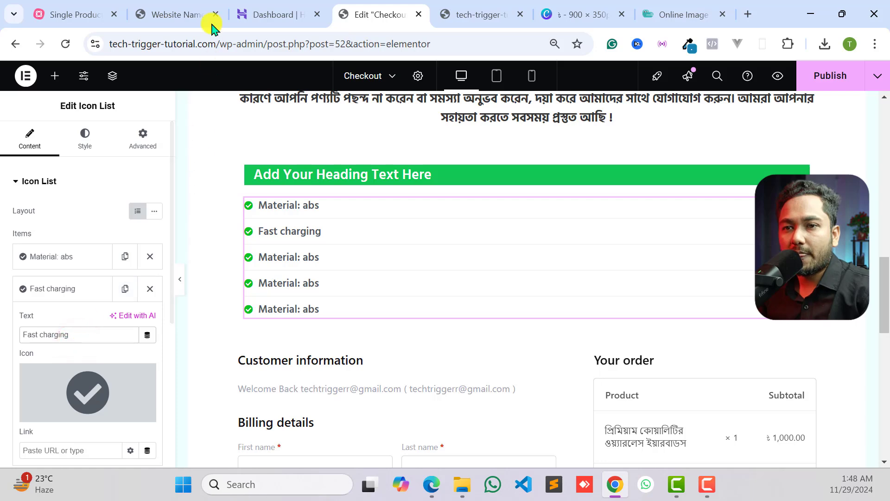
- Copy "Waterproof Standard: IPX-5" and "Battery capacity: 300mAh" from the reference page into the third and fourth list items
click(190, 14)
triple_click(187, 320)
key(ctrl+c)
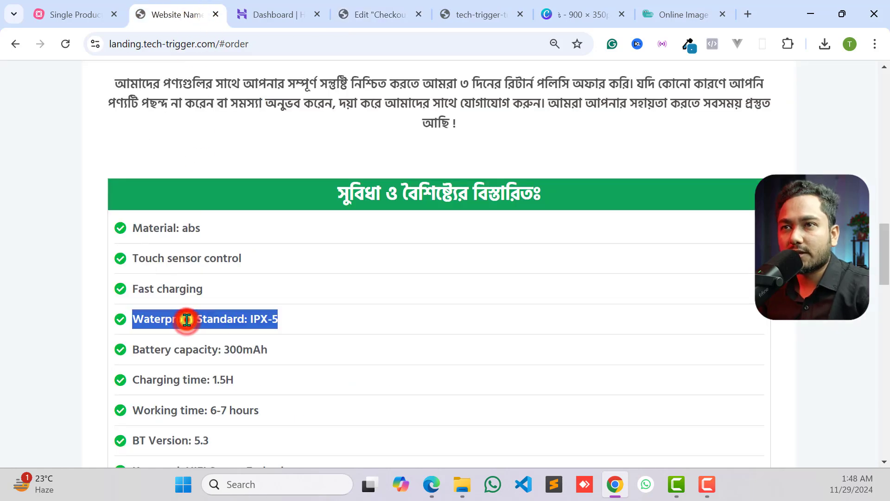
click(281, 10)
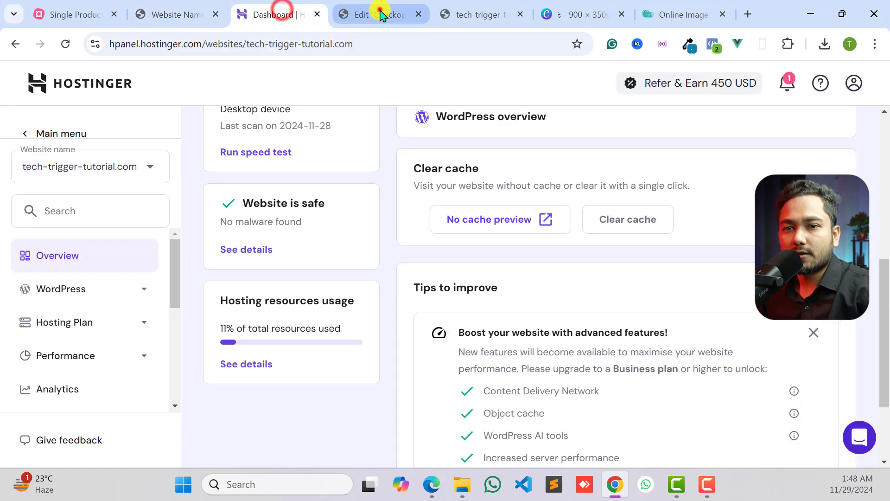
click(381, 15)
click(76, 290)
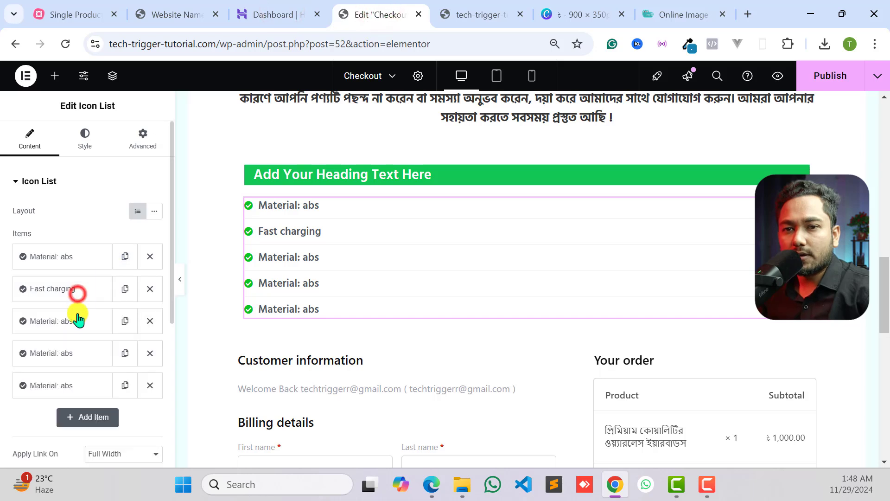
click(77, 320)
triple_click(75, 364)
key(ctrl+v)
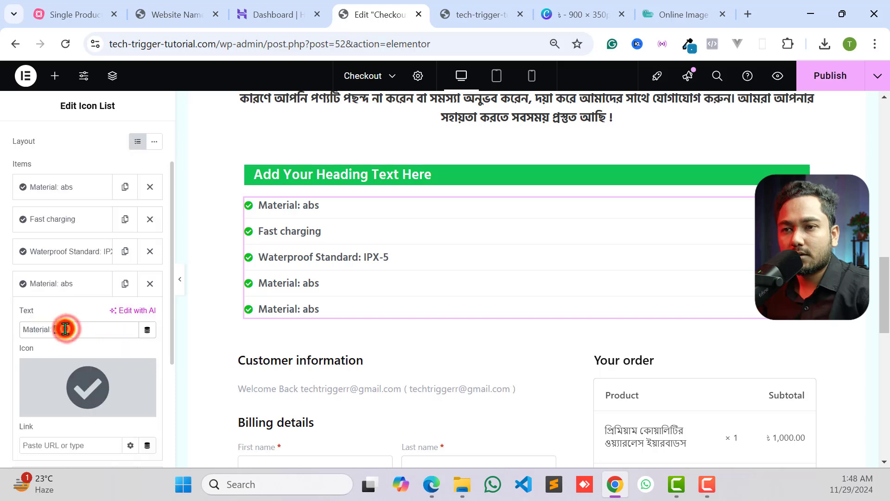
triple_click(65, 329)
text(Battery capacity: 300mAh)
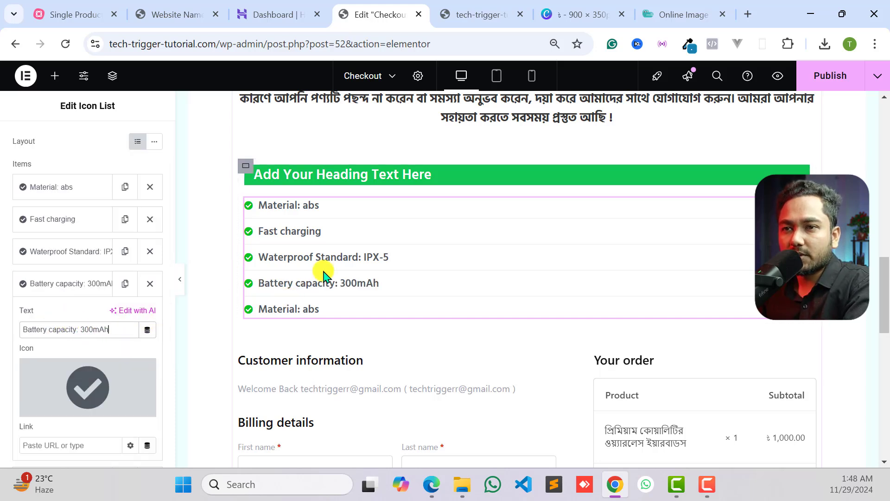
click(366, 182)
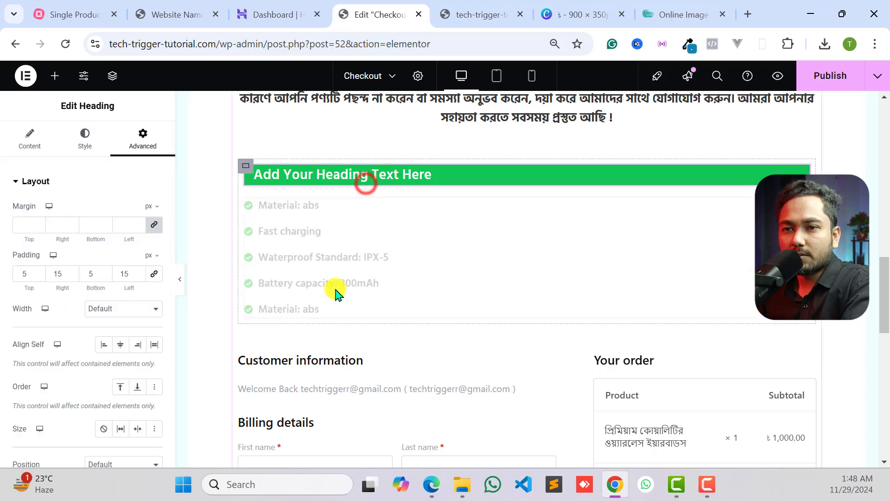
click(180, 280)
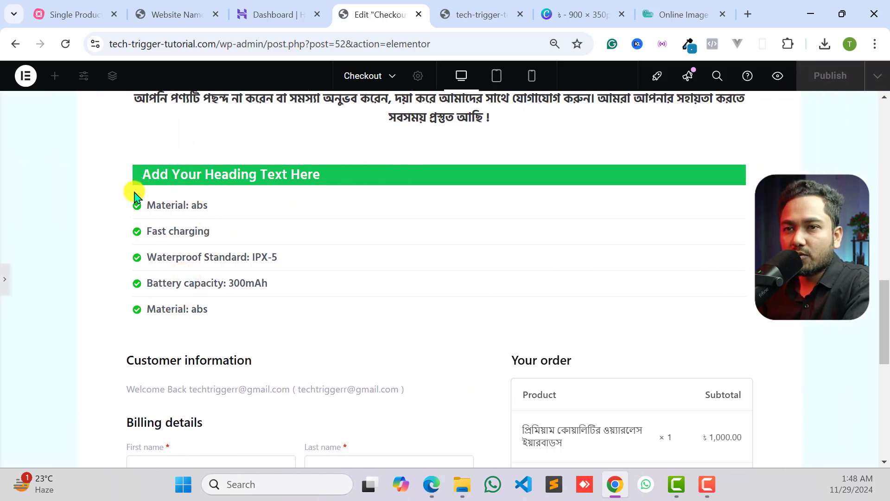
click(3, 283)
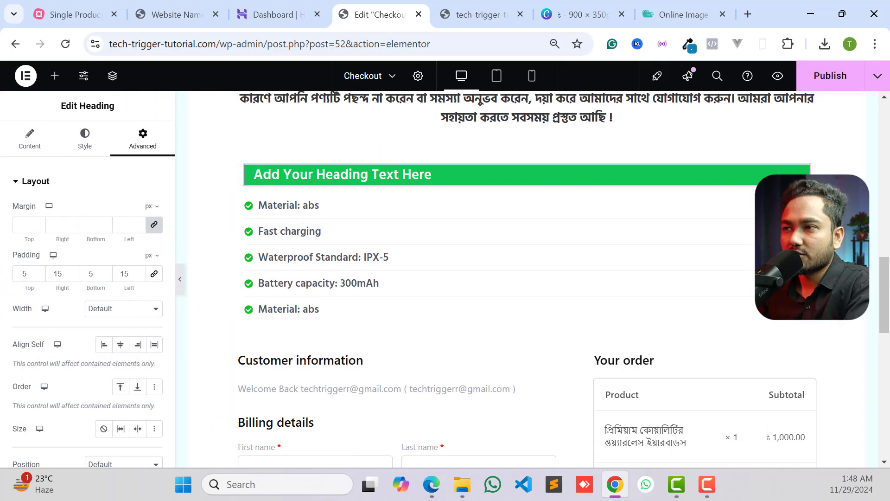
- Give the container around the heading and feature list a solid 1 px border in light gray, #EBEBEB
click(247, 167)
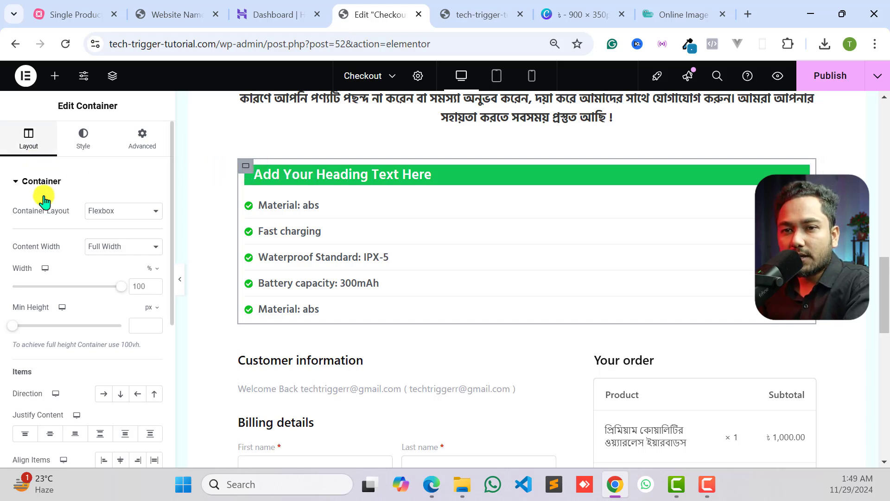
scroll(48, 325, down, 3)
scroll(52, 380, up, 3)
click(84, 139)
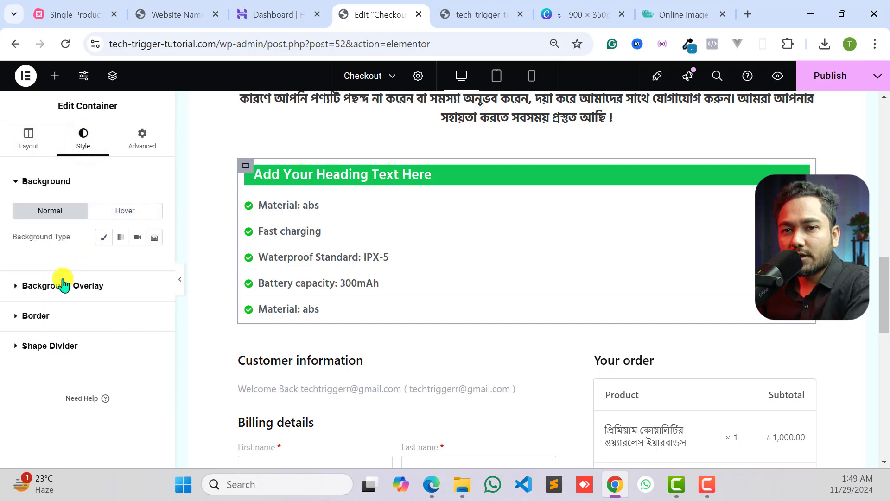
click(36, 315)
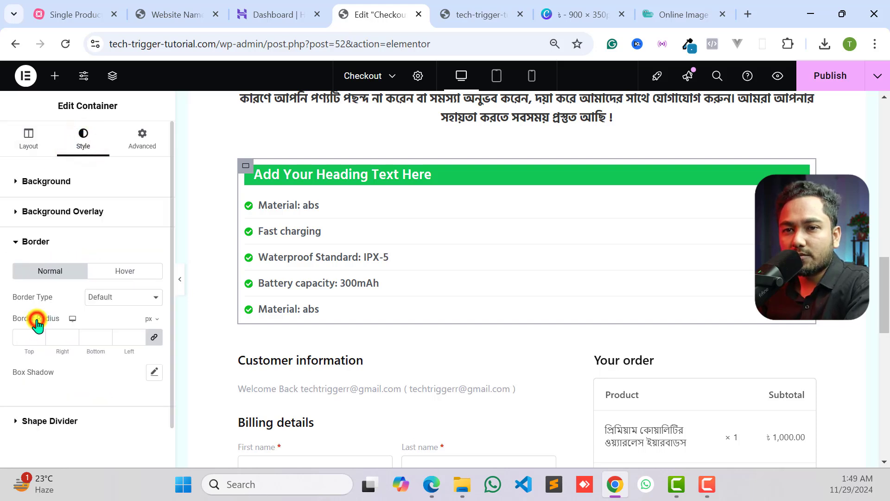
click(106, 298)
click(96, 348)
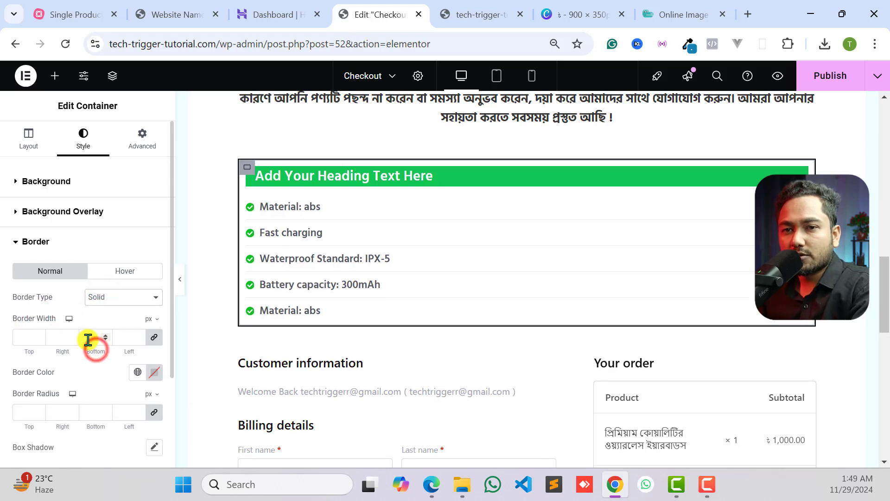
click(28, 343)
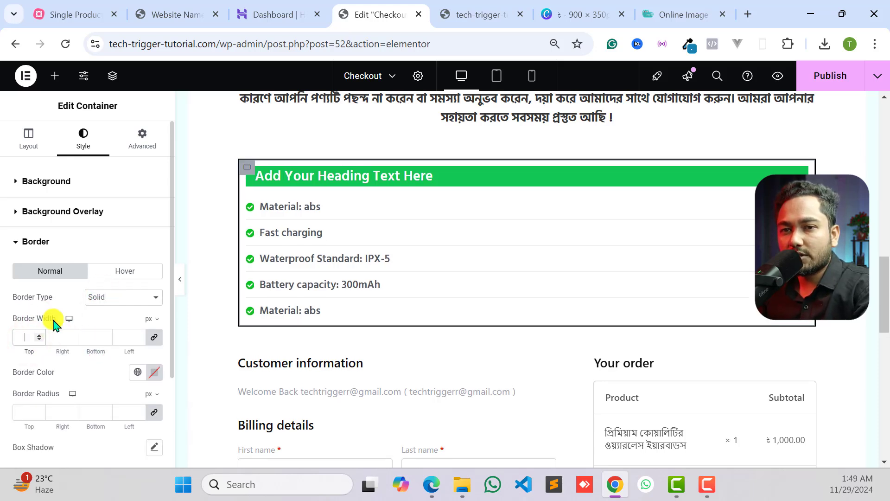
text(1)
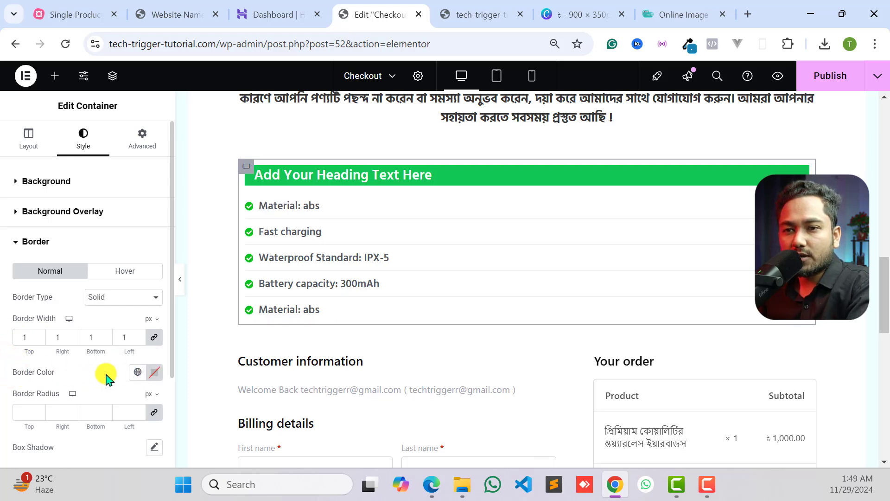
click(152, 377)
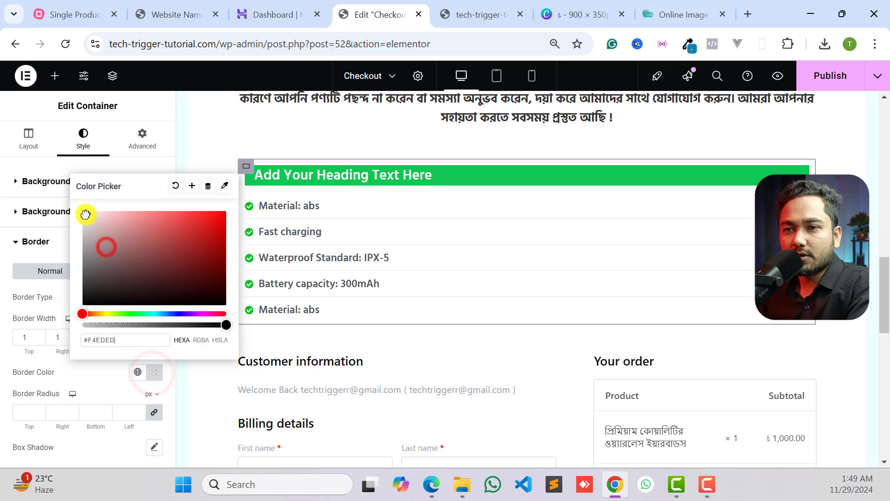
click(2, 357)
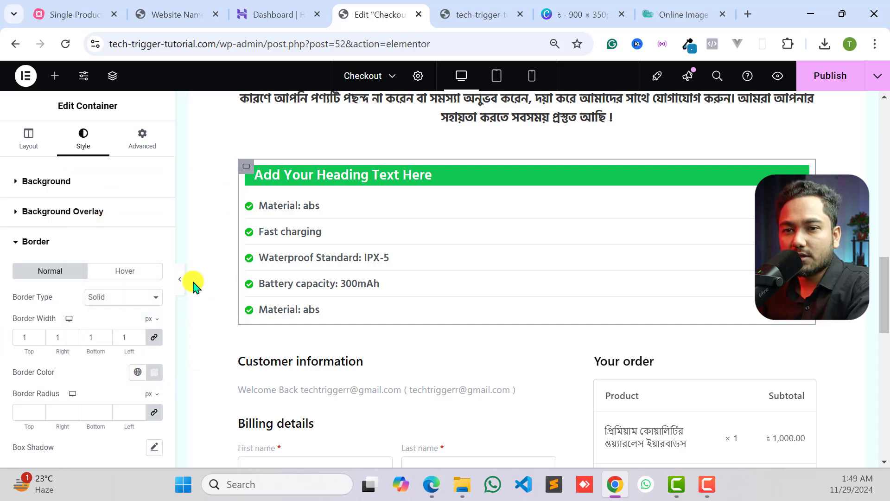
- Lighten the feature list container's border color to #F4F4F4 and preview the page without the editing panel
click(154, 376)
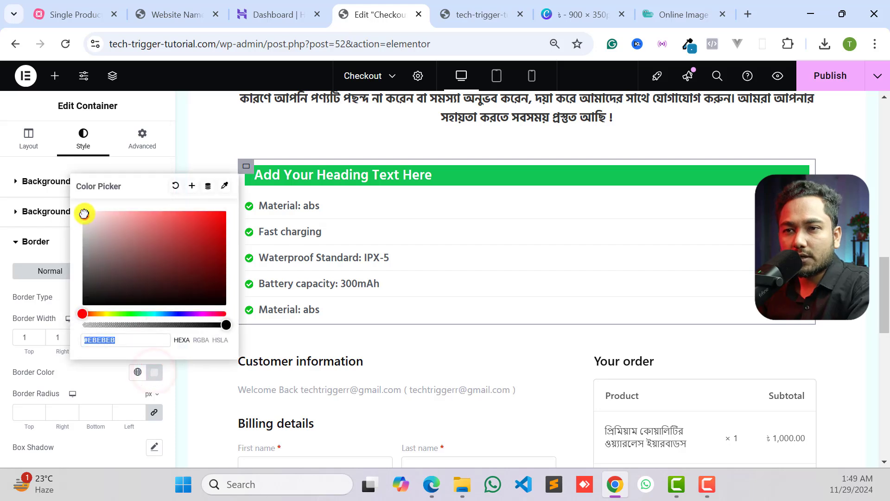
drag(83, 207, 82, 203)
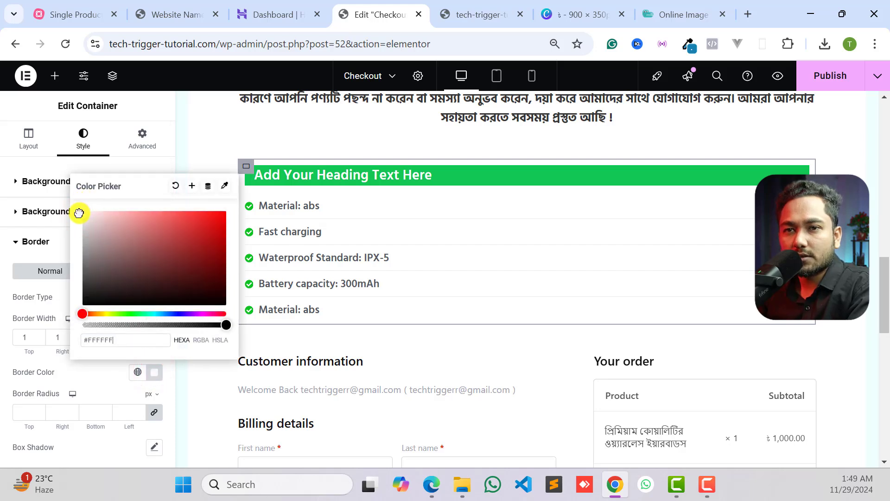
click(7, 250)
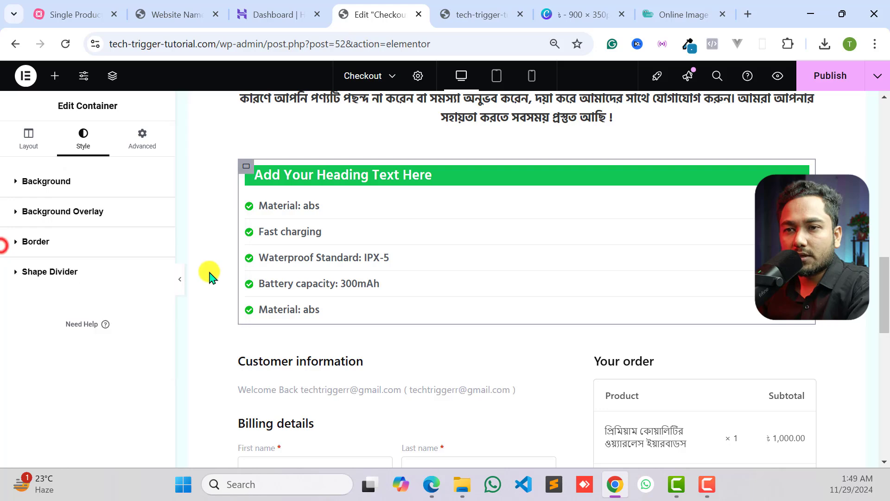
click(180, 278)
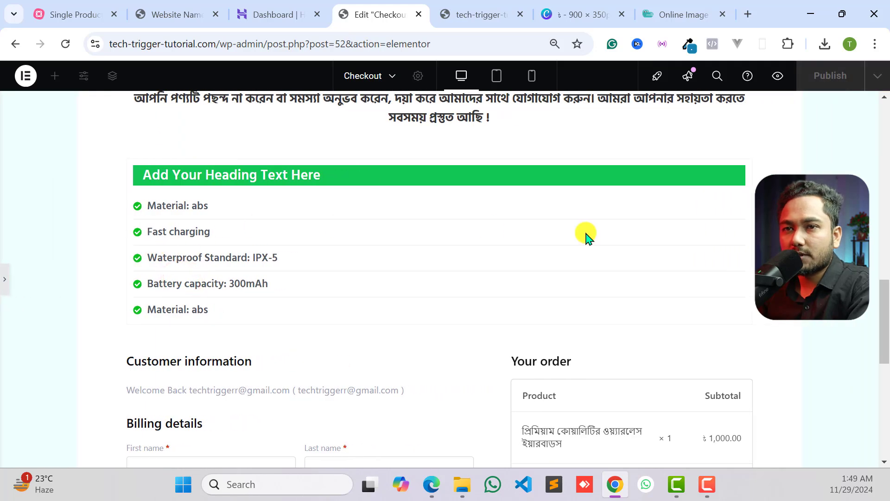
- Set the feature list container's border to a slightly darker light gray and preview the page at full width
click(7, 280)
click(42, 241)
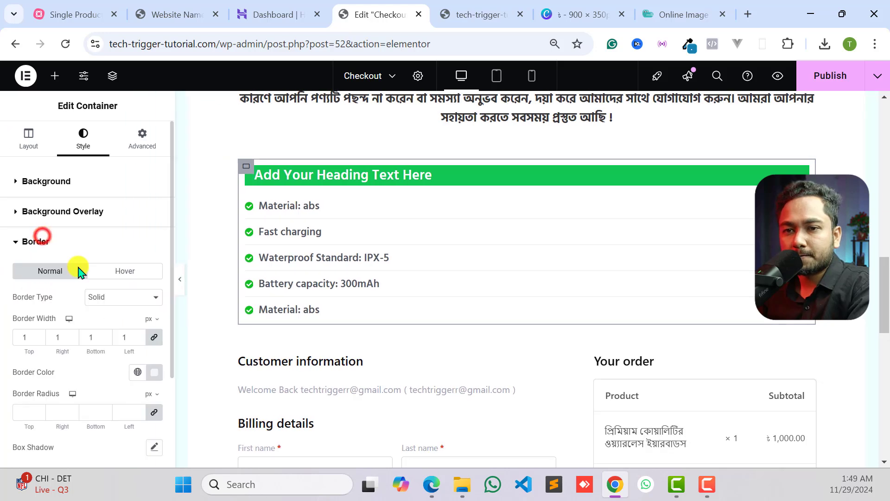
click(152, 371)
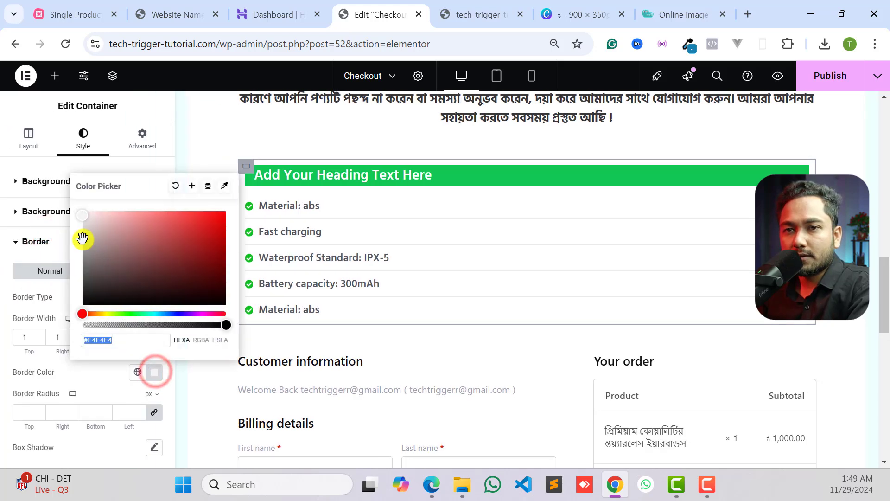
click(32, 240)
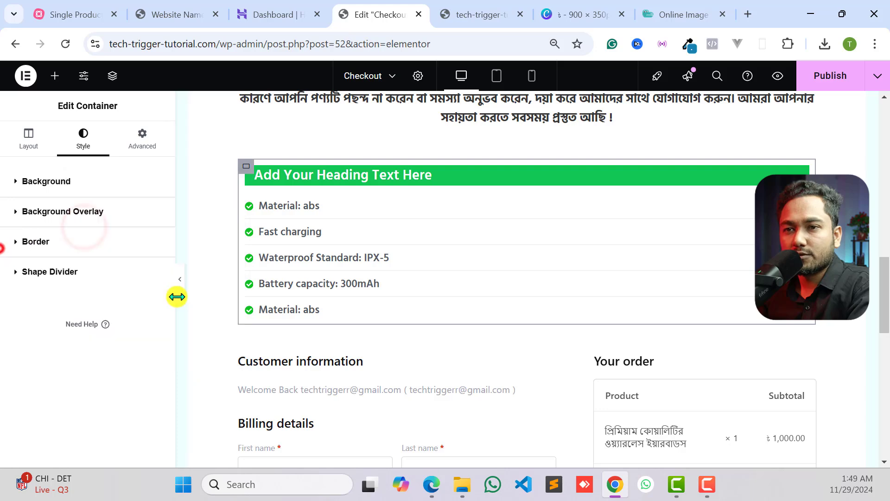
click(182, 286)
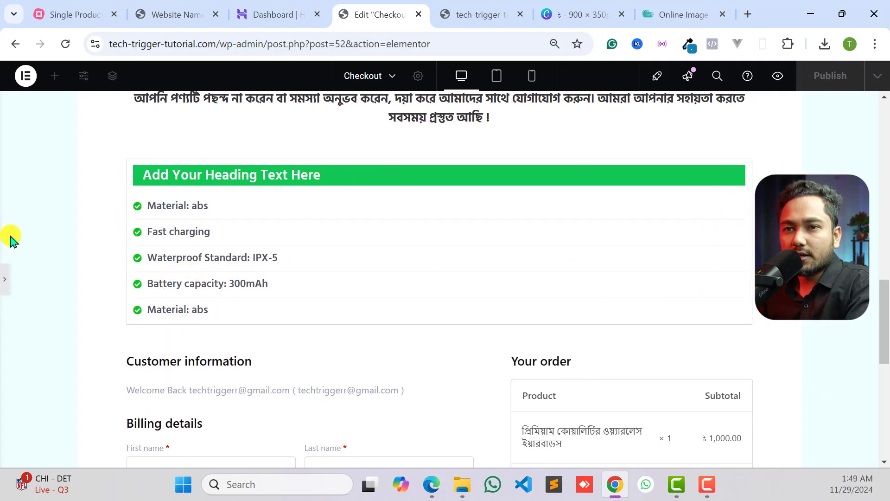
- Set the padding of the container around the heading and feature list to 0 px on all sides
click(4, 280)
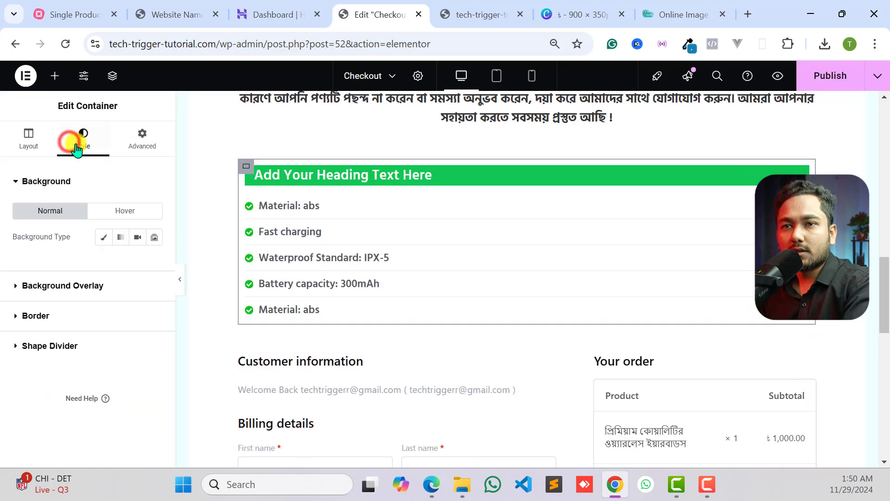
click(142, 138)
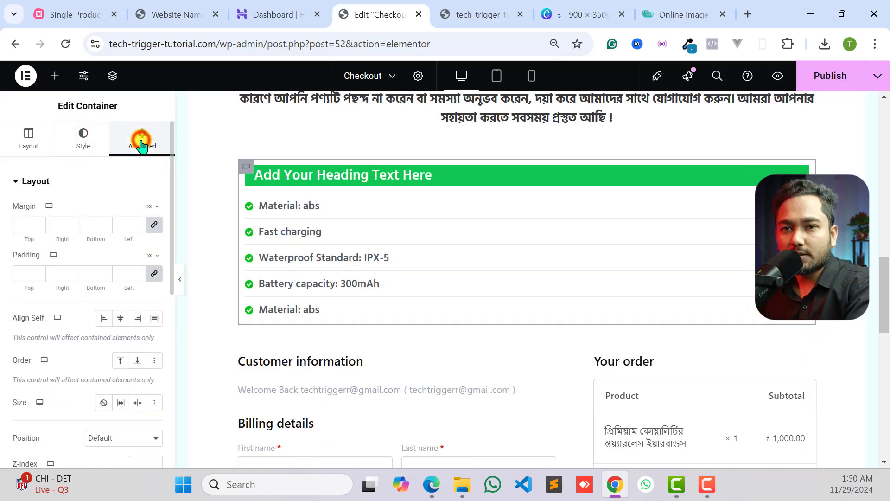
click(151, 275)
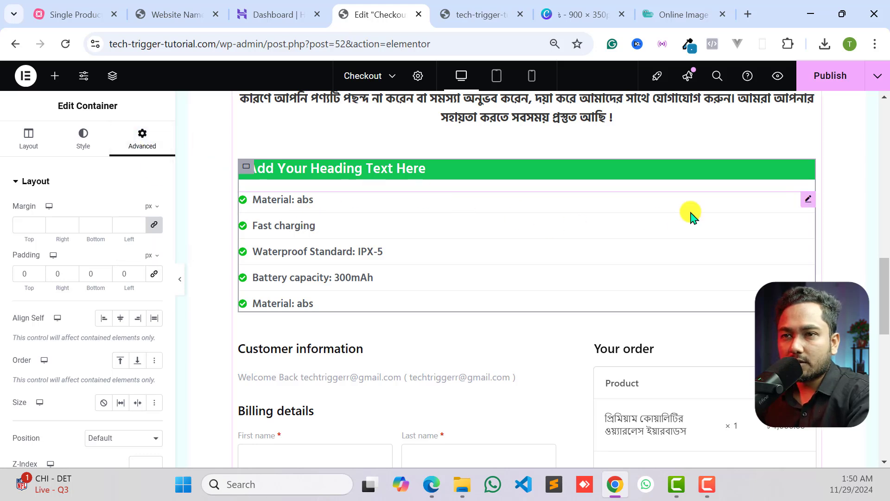
- Give the icon list 10 px padding on the right and left, with 0 at top and bottom, and preview it
click(809, 199)
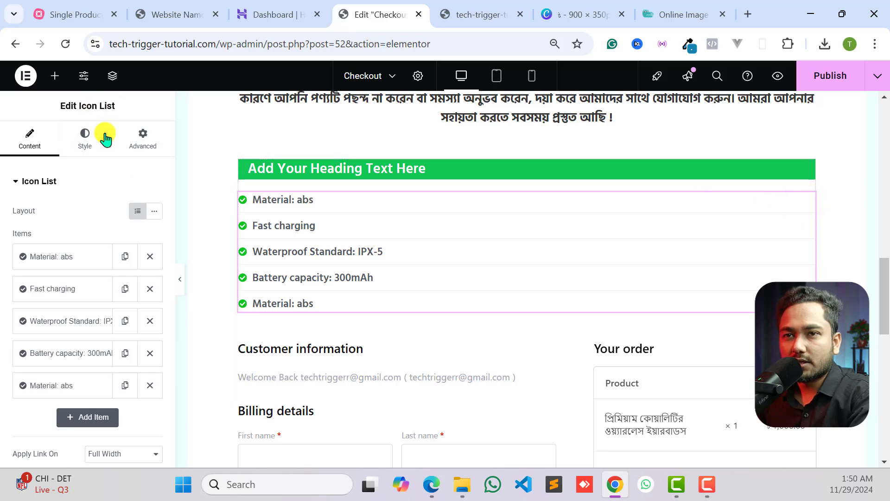
click(133, 141)
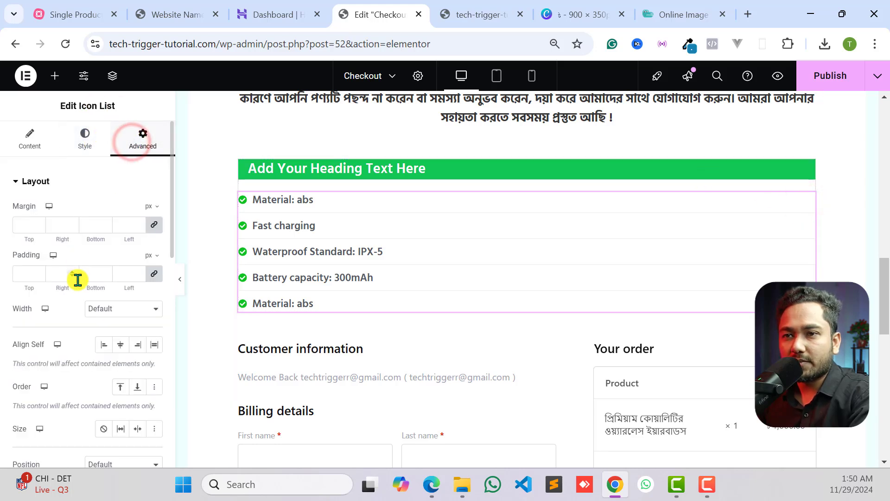
click(156, 275)
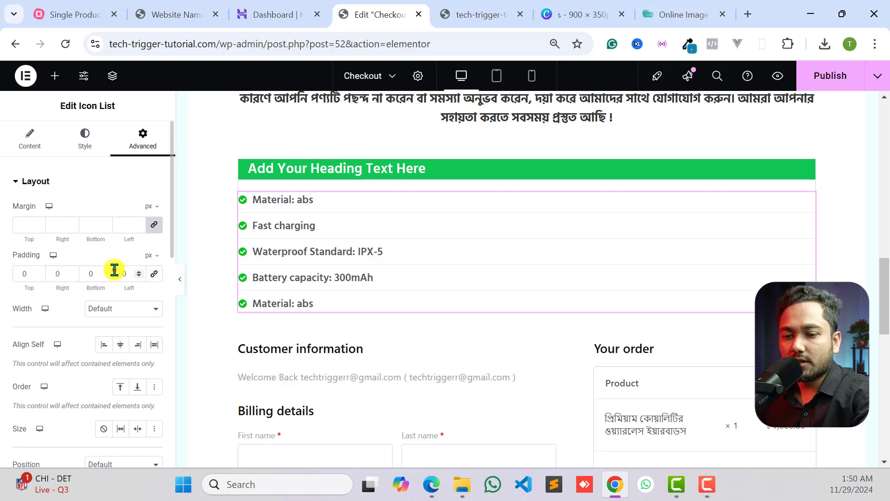
text(1)
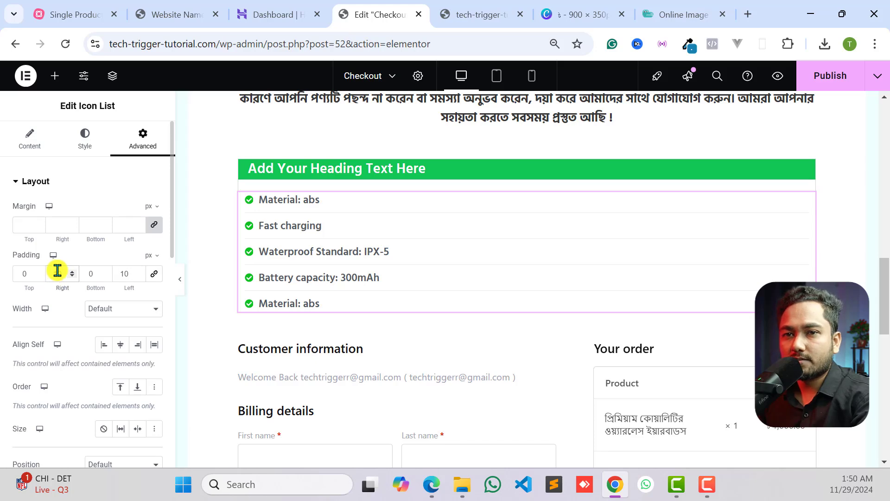
click(180, 279)
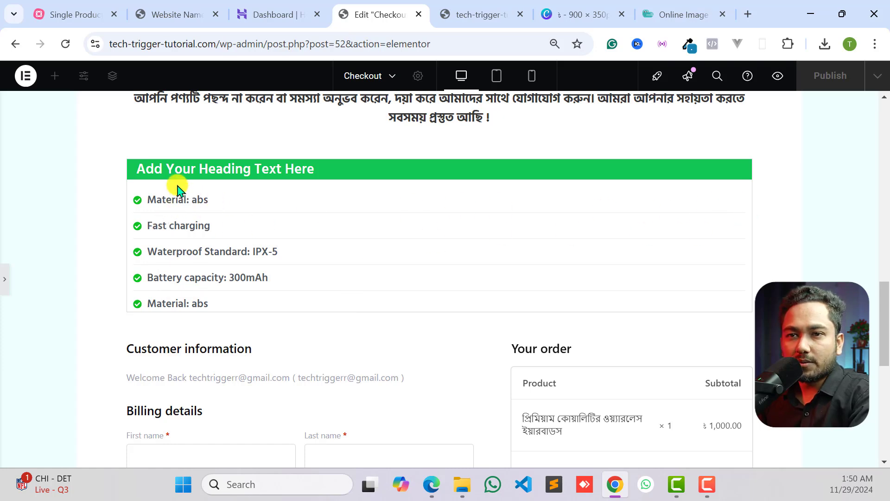
scroll(139, 222, up, 2)
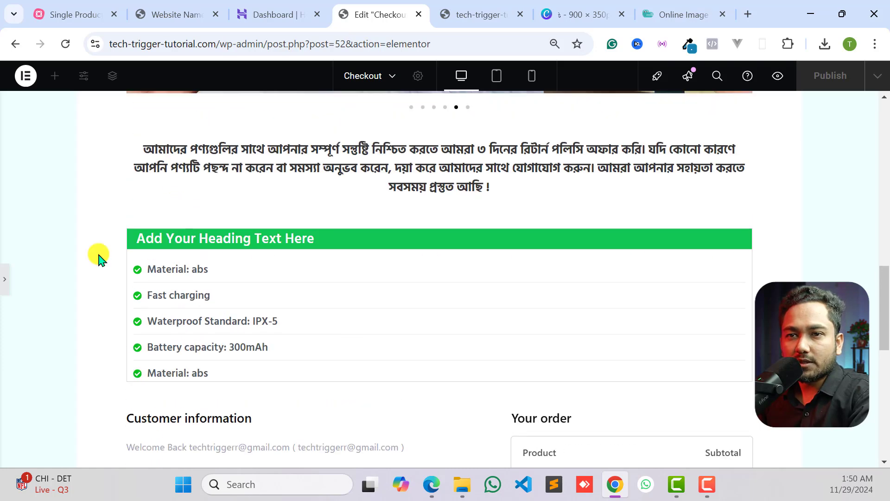
- Copy the feature list title "সুবিধা ও বৈশিষ্ট্যের বিস্তারিতঃ" from the reference page and use it to replace the green heading's placeholder text
click(6, 279)
click(380, 238)
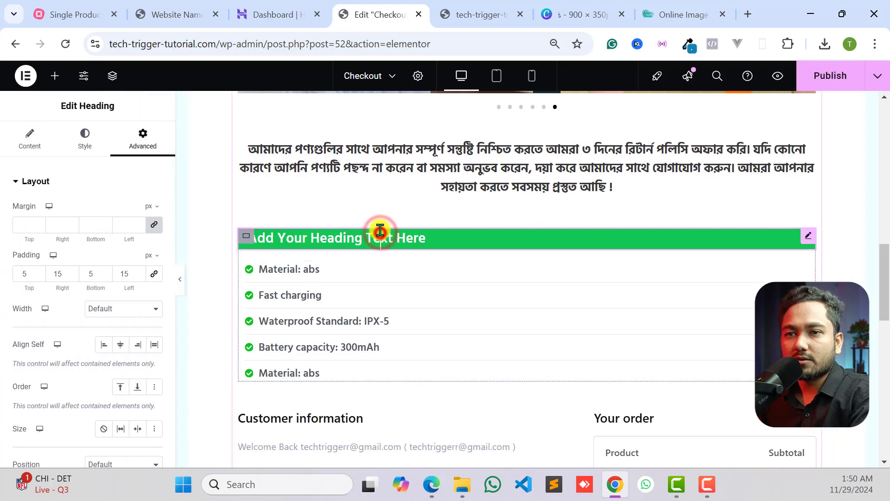
click(169, 14)
click(401, 181)
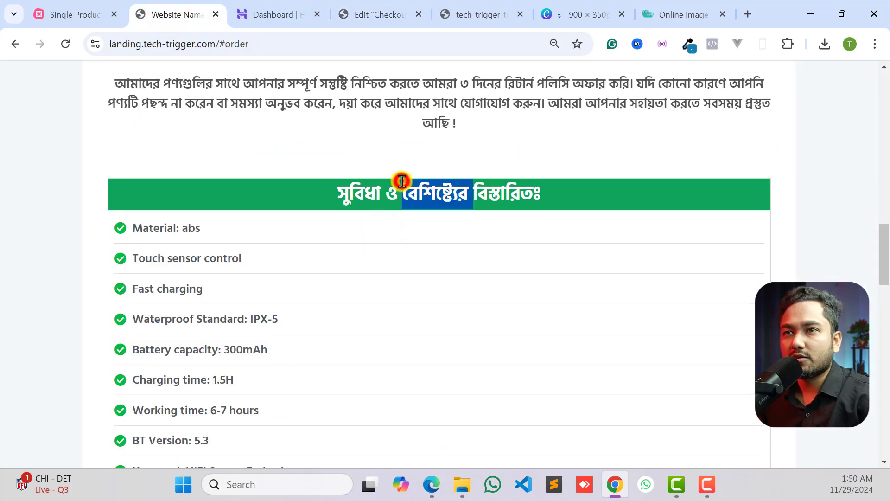
click(296, 13)
click(362, 17)
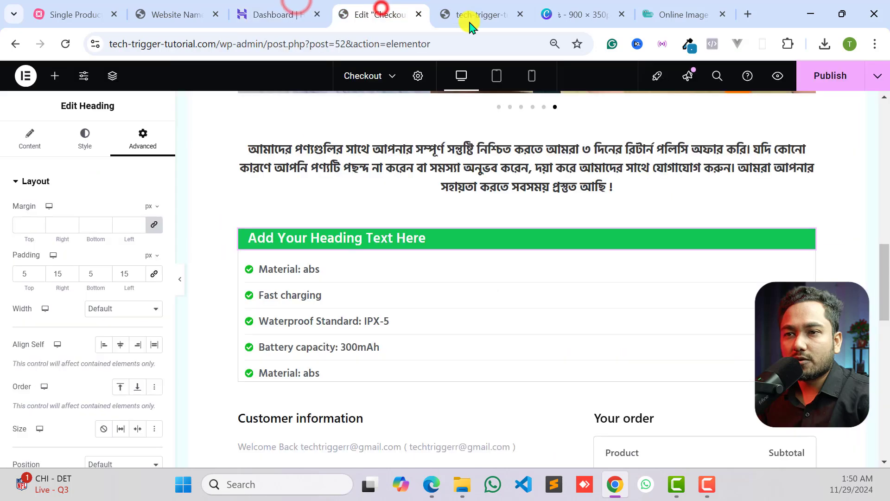
click(286, 238)
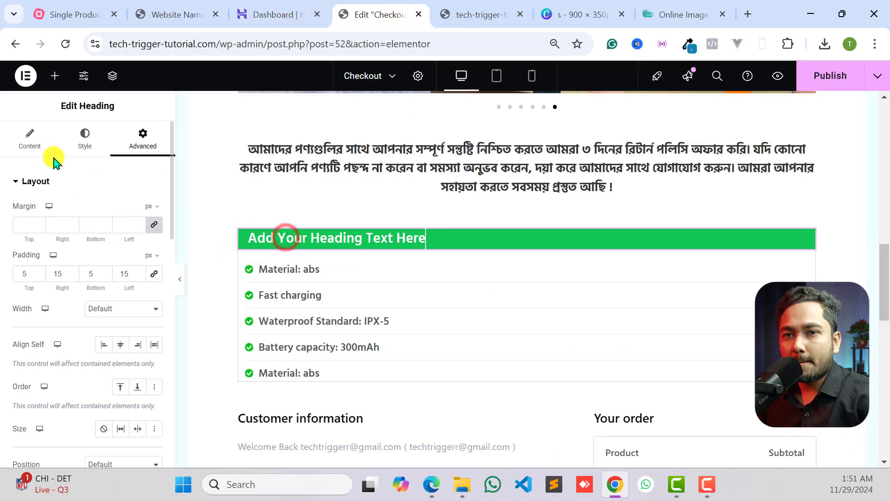
click(37, 139)
triple_click(79, 229)
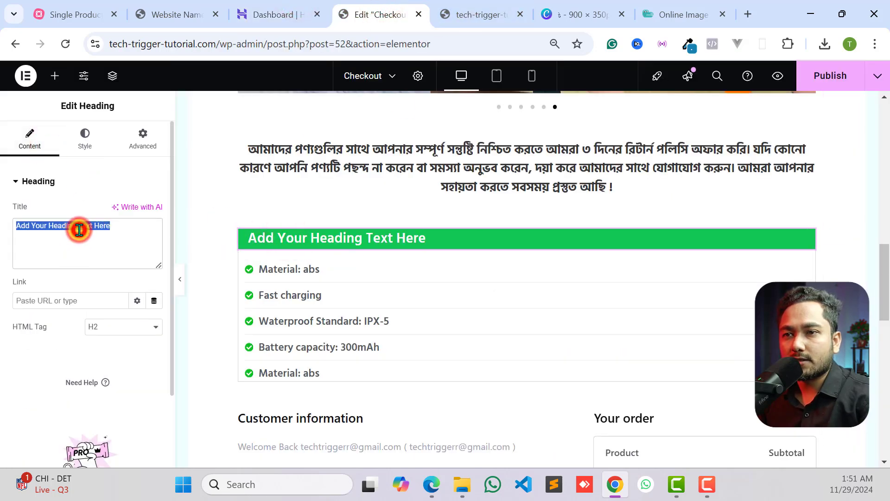
text(সুবিধা ও বৈশিষ্ট্যের বিস্তারিতঃ)
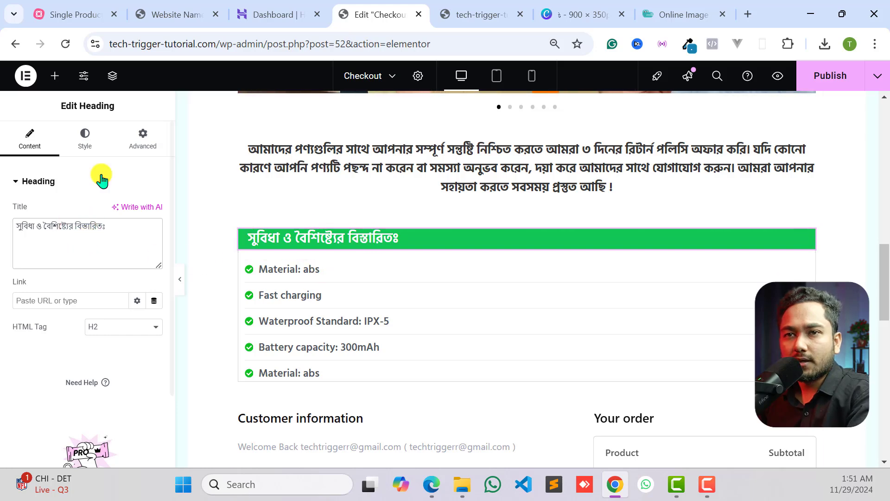
- Set the green heading's right padding to 15 px and center-align its text
click(95, 140)
click(142, 138)
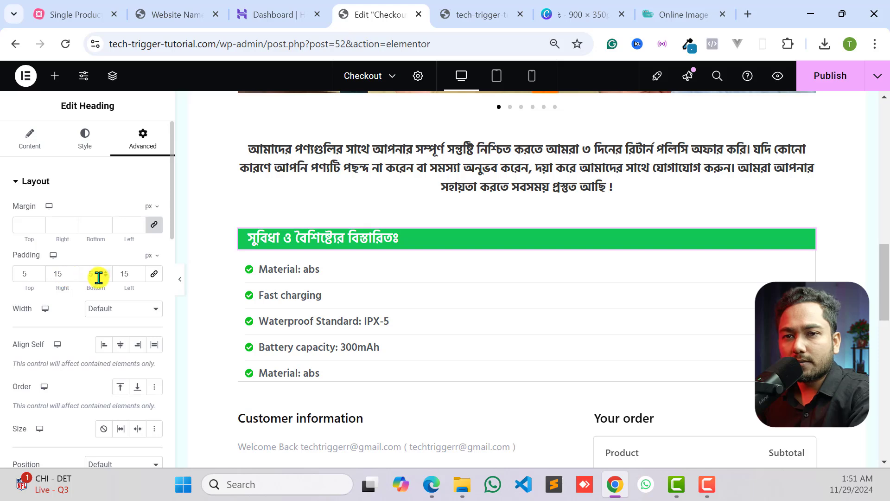
click(56, 274)
text(15)
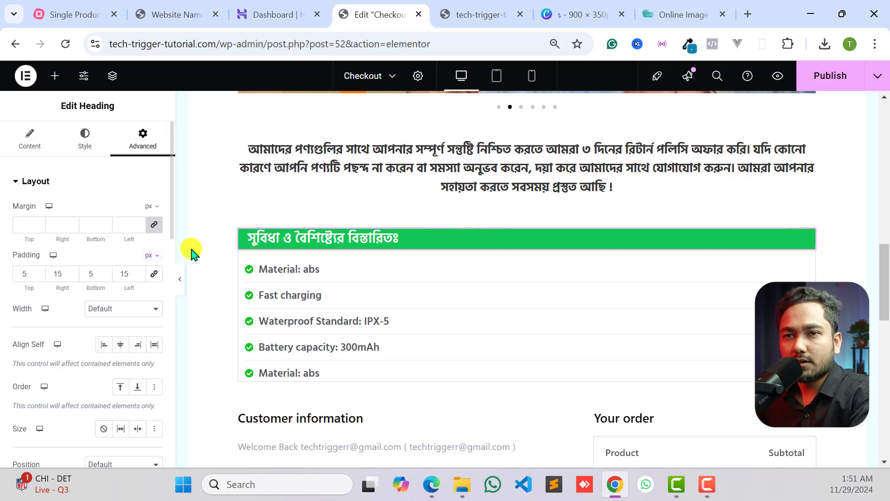
click(84, 136)
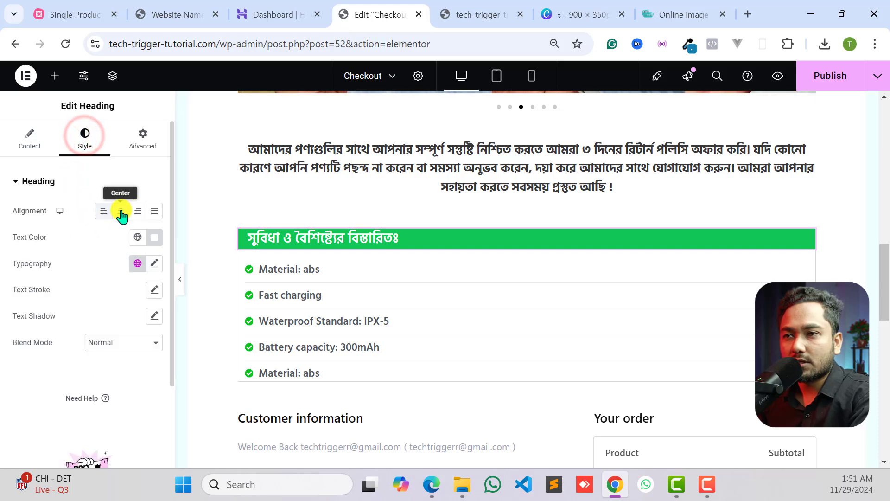
click(120, 211)
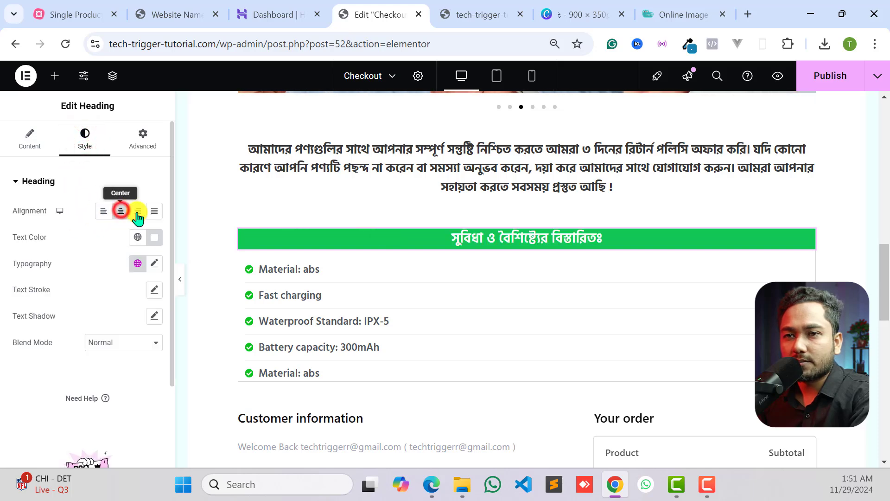
- Preview the page at full width and review it from the top title and banner down to the billing form
click(180, 278)
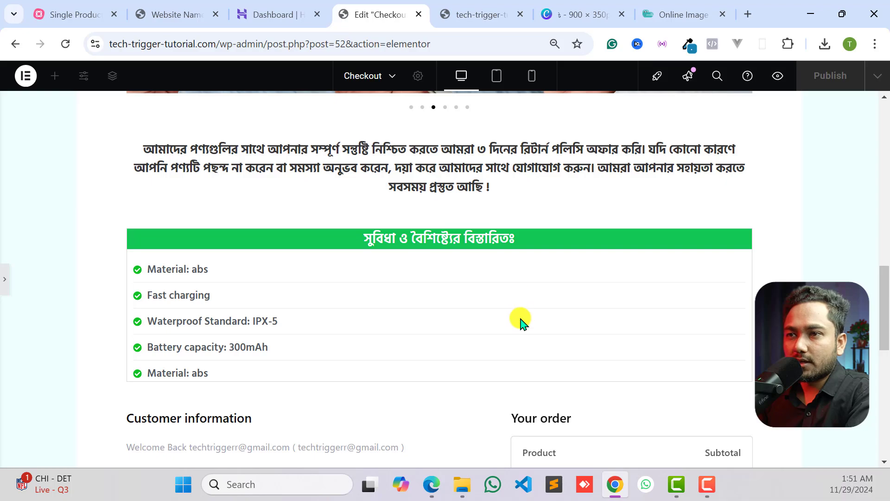
scroll(520, 320, up, 10)
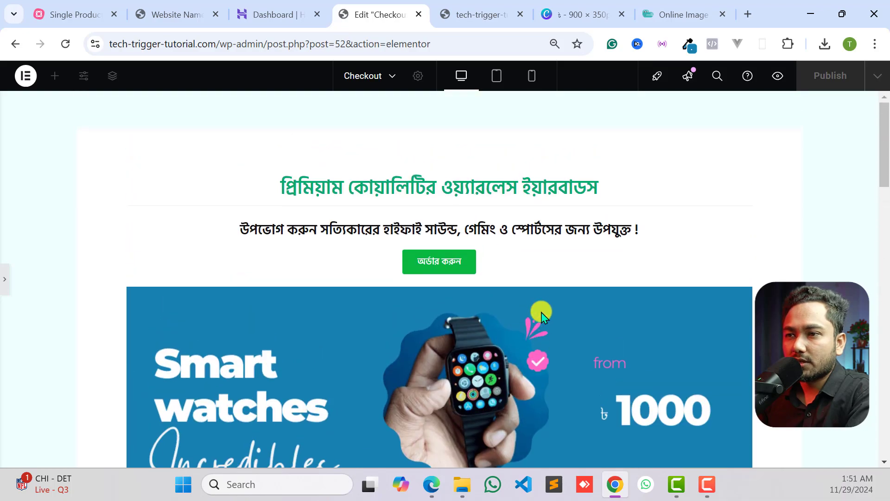
scroll(542, 316, down, 10)
scroll(544, 311, up, 6)
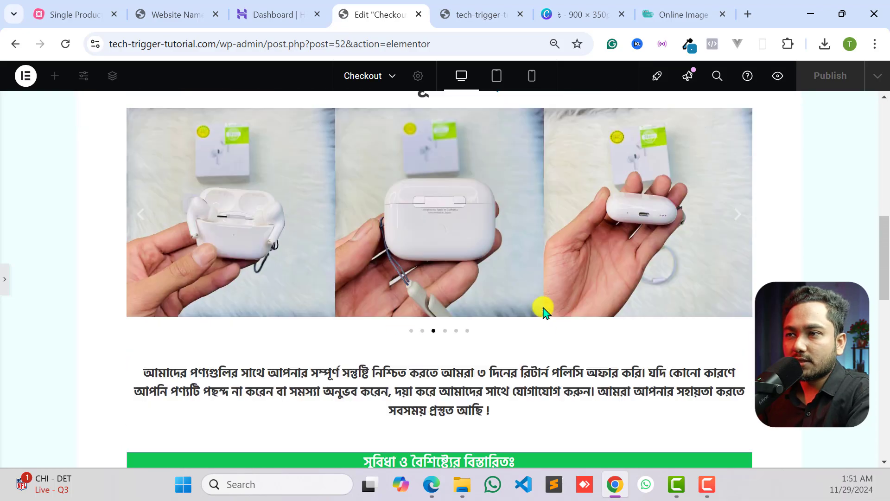
scroll(546, 310, up, 5)
scroll(545, 287, up, 4)
scroll(542, 285, down, 15)
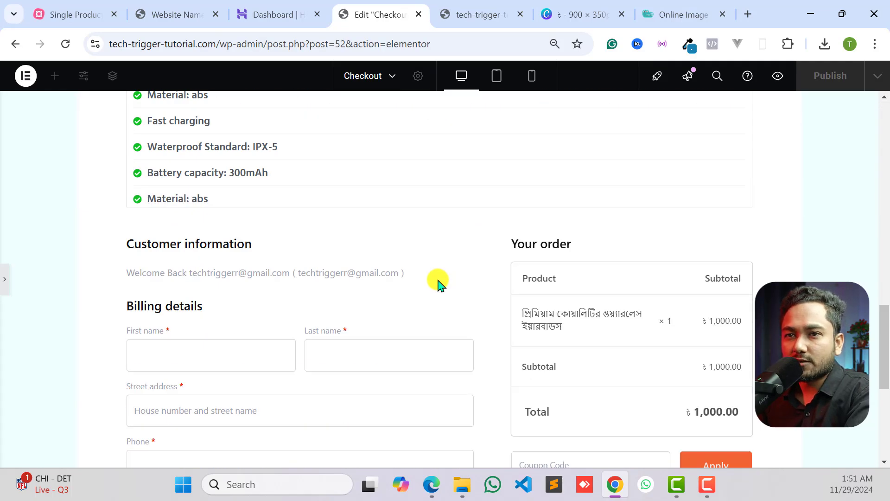
scroll(446, 279, up, 5)
scroll(449, 281, down, 4)
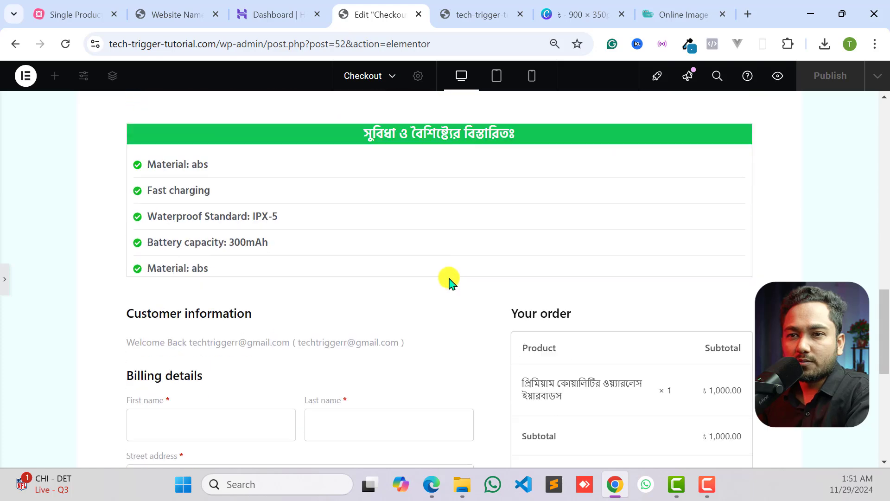
- Open the feature icon list's margin and padding settings for editing
click(5, 277)
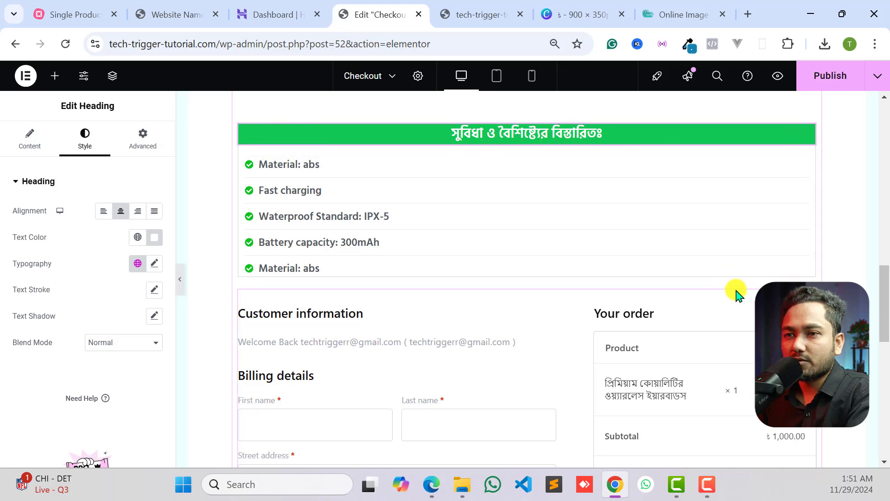
click(741, 269)
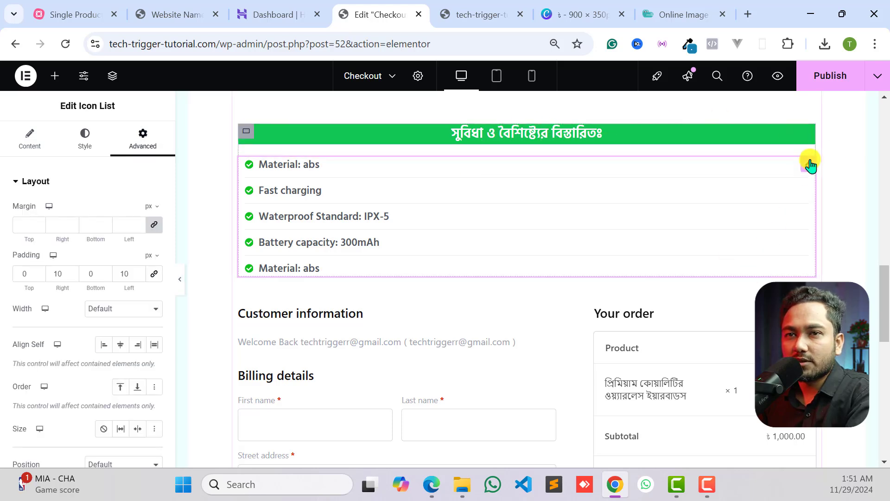
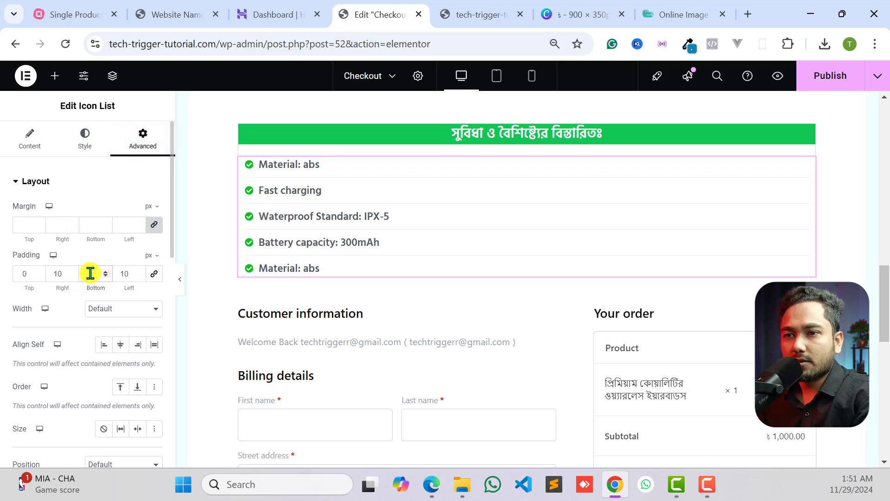
- Set the feature icon list's bottom padding to 15 px and check the spacing at full width
text(20)
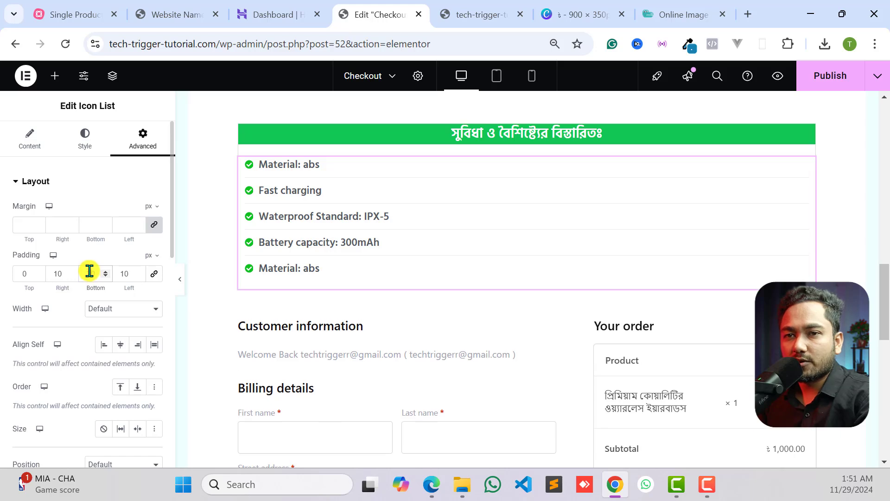
text(15)
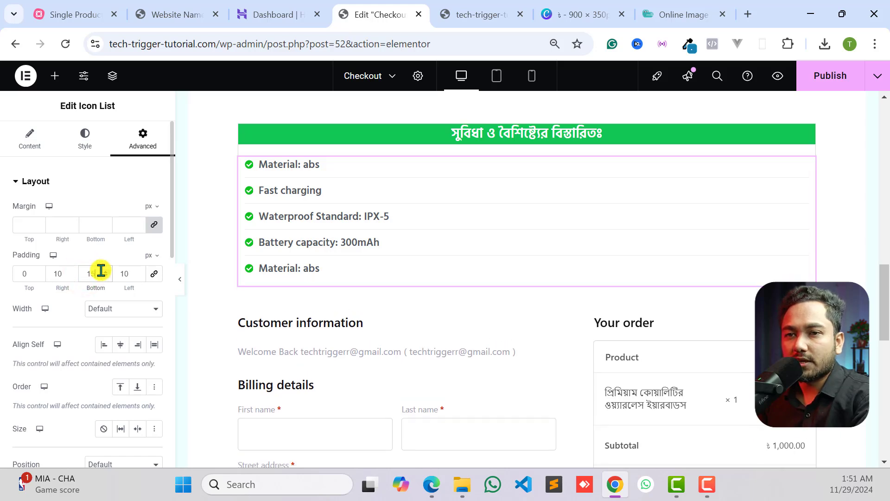
click(179, 278)
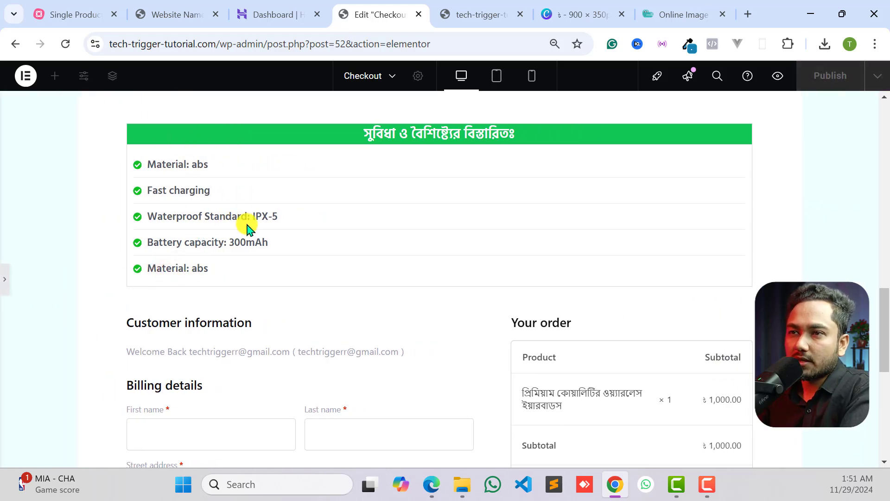
click(4, 274)
- Duplicate the container holding the green heading and feature icon list directly below the original
scroll(352, 185, up, 2)
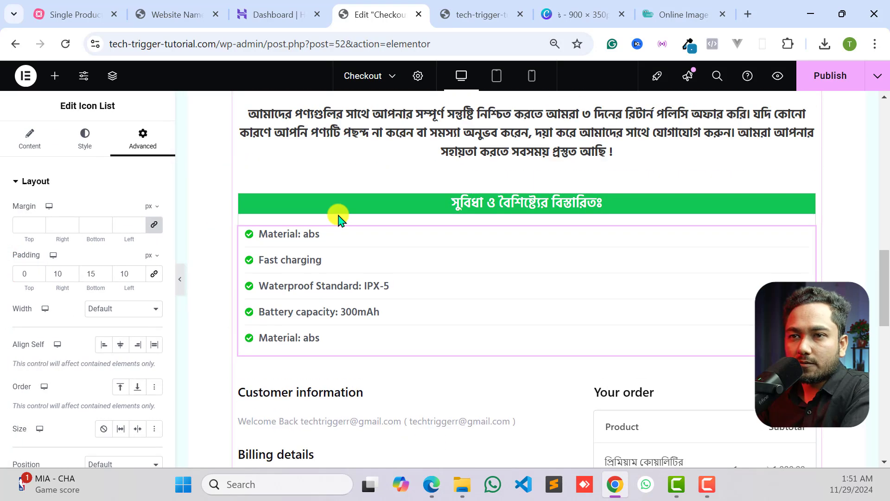
click(286, 206)
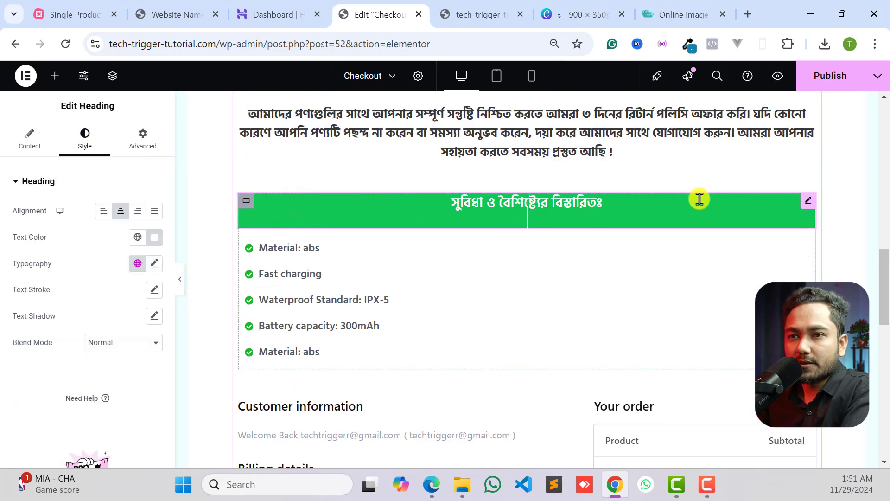
click(246, 201)
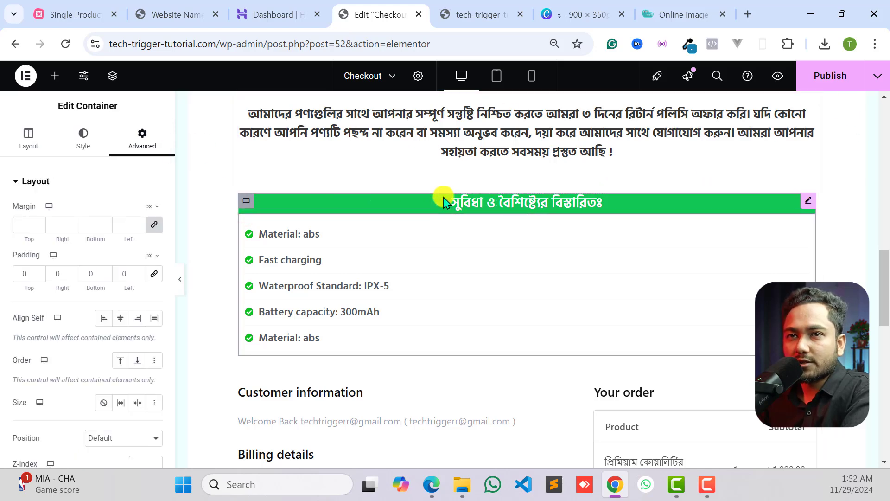
click(111, 79)
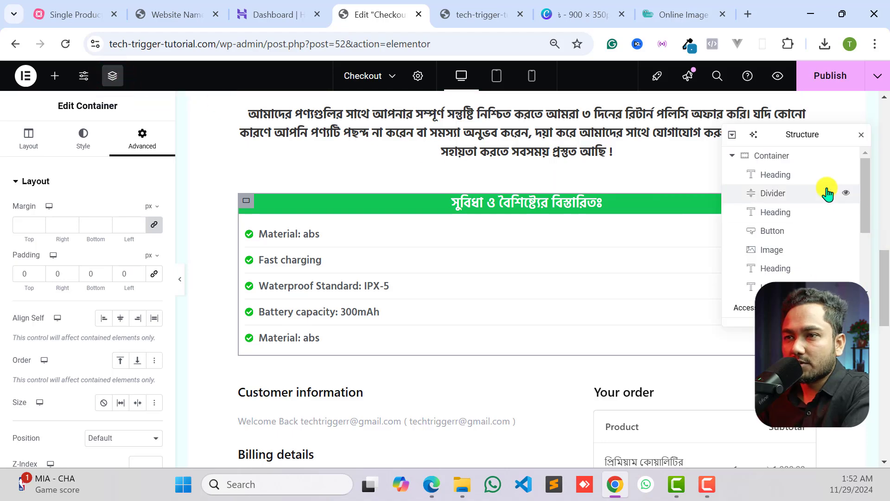
click(773, 155)
scroll(492, 225, up, 15)
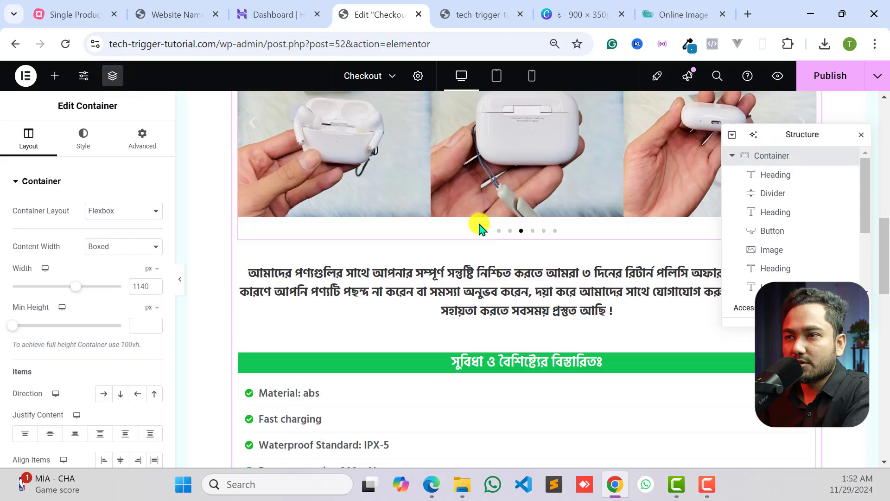
scroll(774, 222, down, 2)
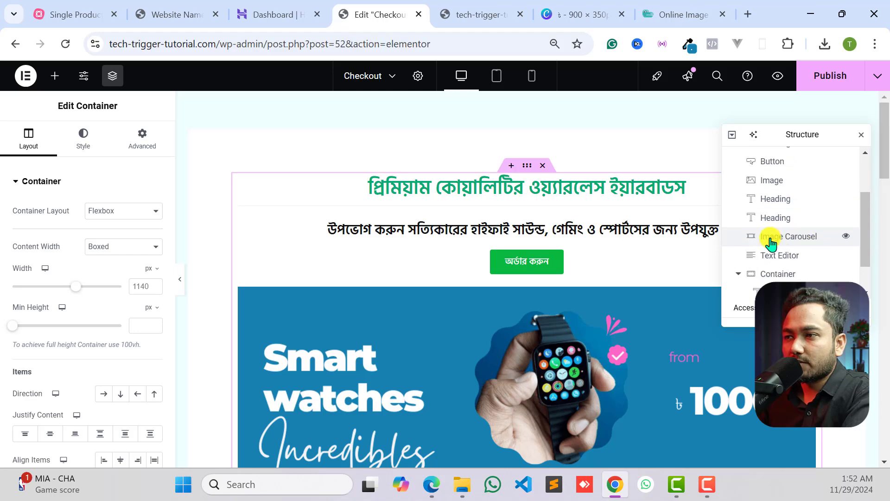
scroll(772, 234, down, 1)
click(773, 234)
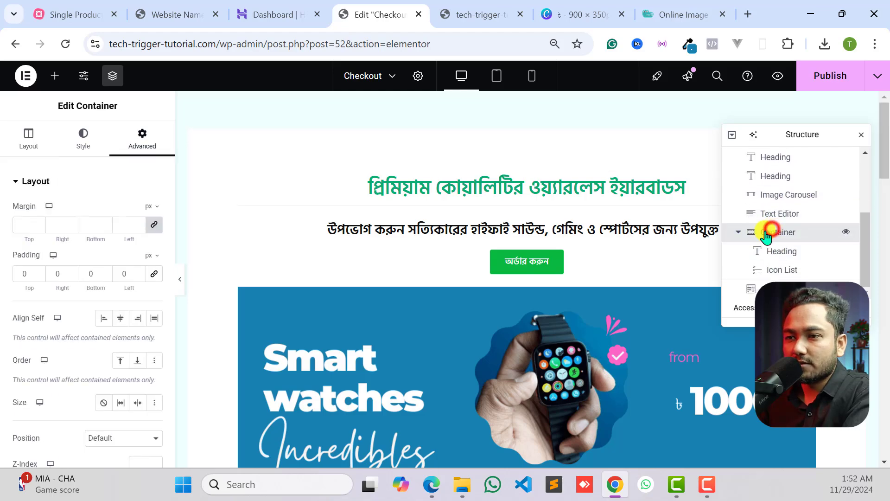
scroll(508, 313, up, 1)
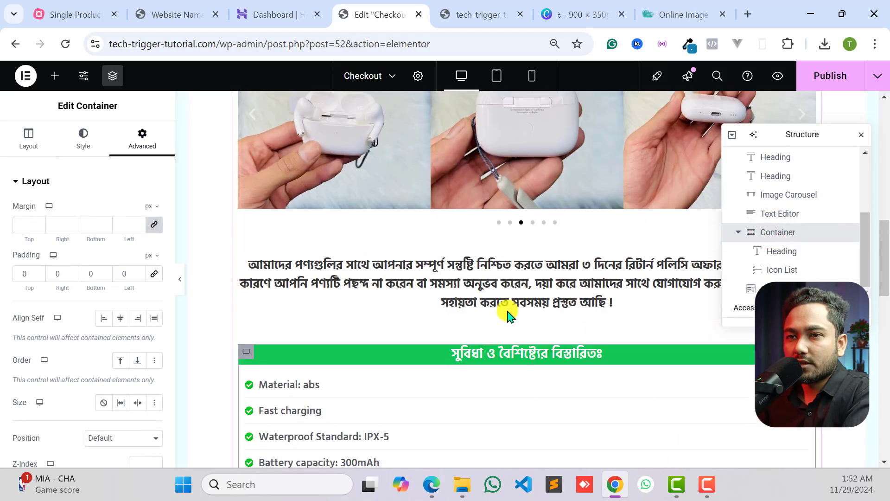
scroll(511, 319, down, 2)
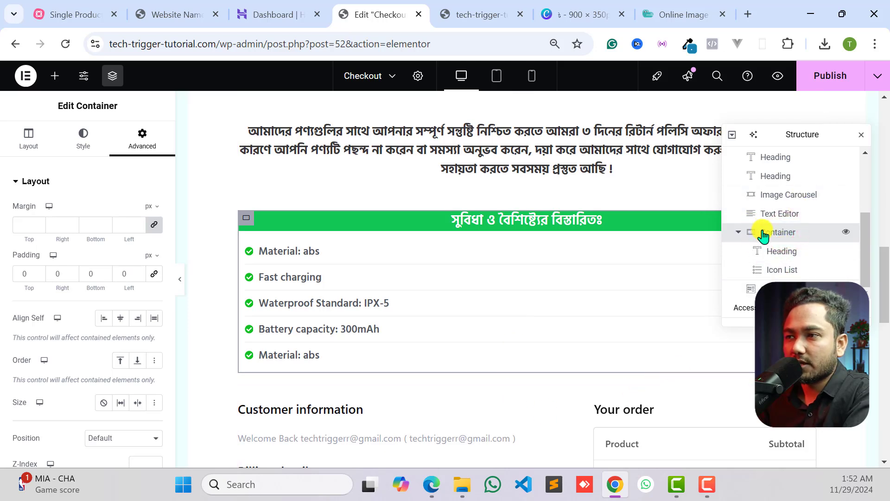
right_click(763, 235)
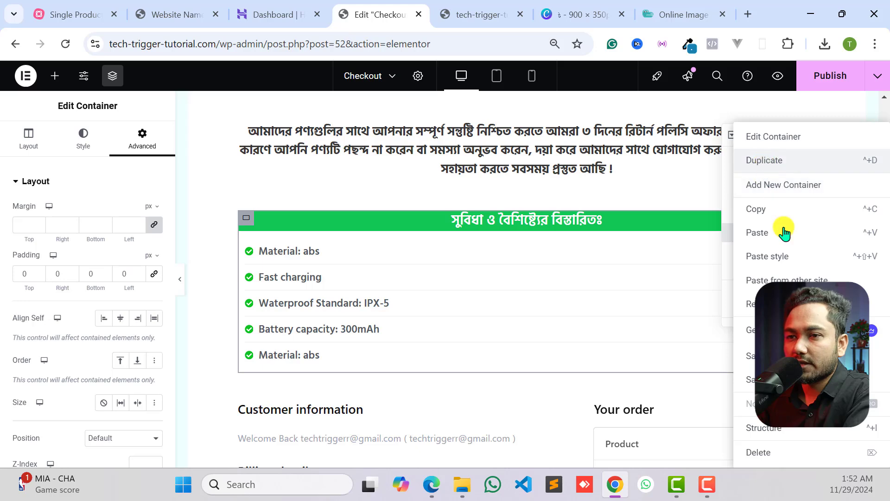
click(783, 233)
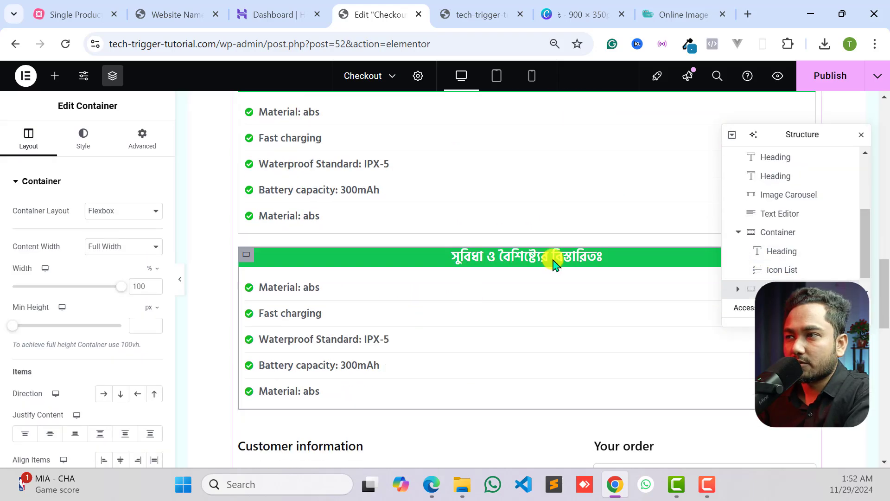
click(861, 134)
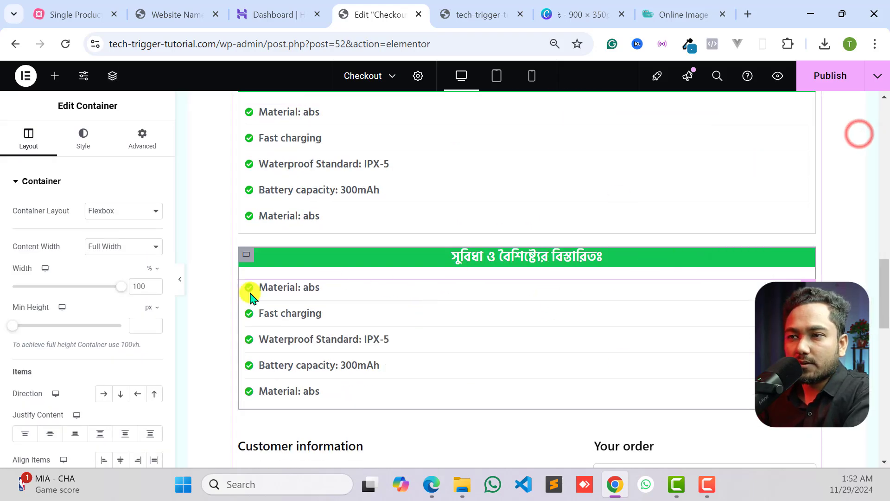
- Copy the title "WHY USE OUR PRODUCT?" from the reference page and use it to replace the duplicated green heading's text
click(296, 293)
click(512, 255)
click(179, 14)
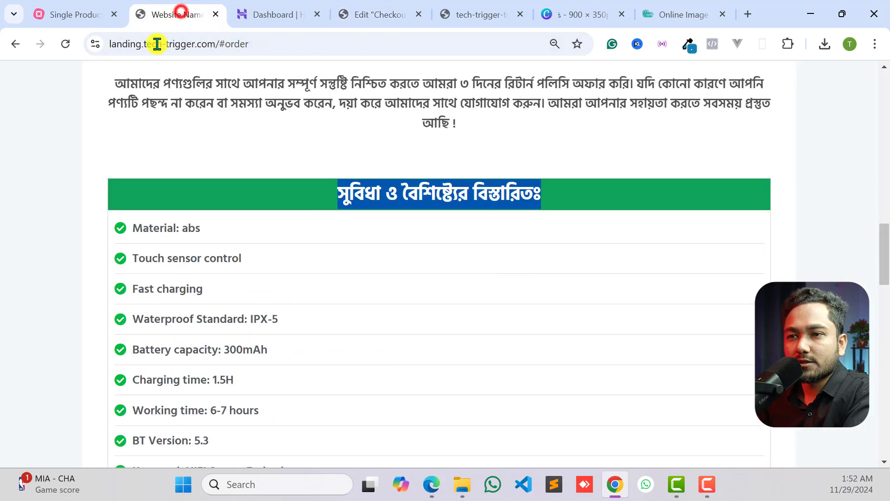
scroll(357, 236, down, 9)
triple_click(372, 238)
key(ctrl+c)
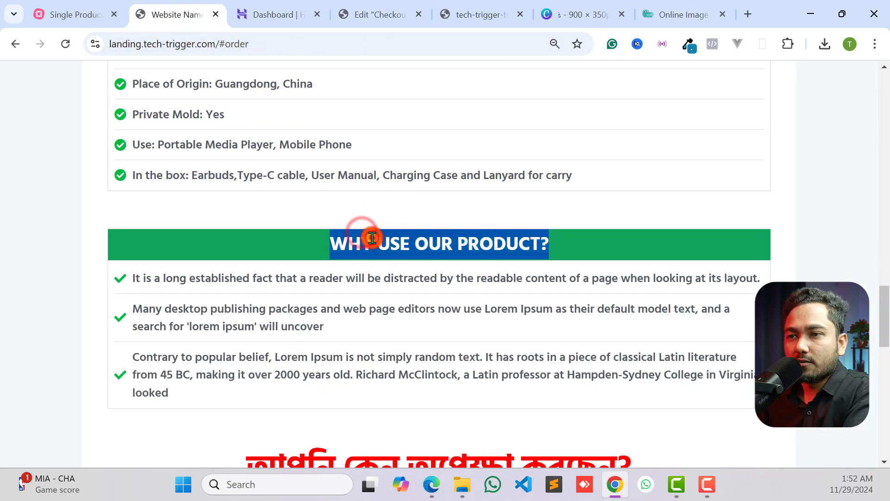
click(273, 13)
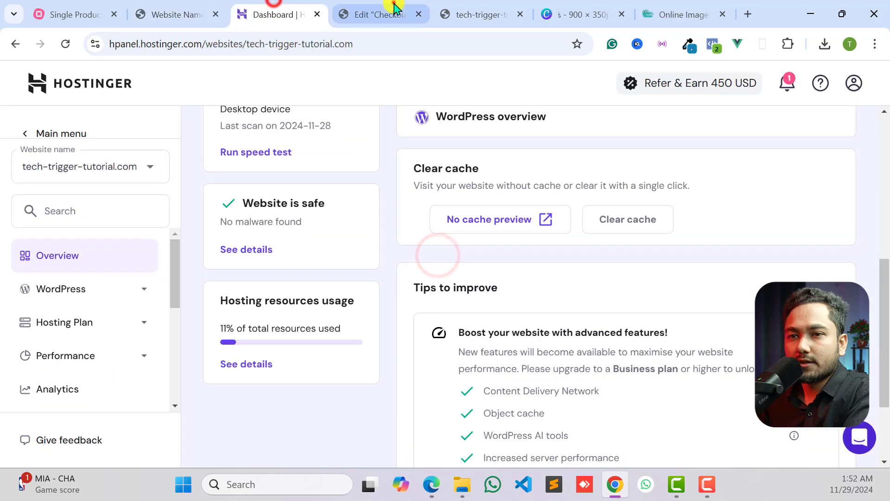
click(393, 11)
click(384, 256)
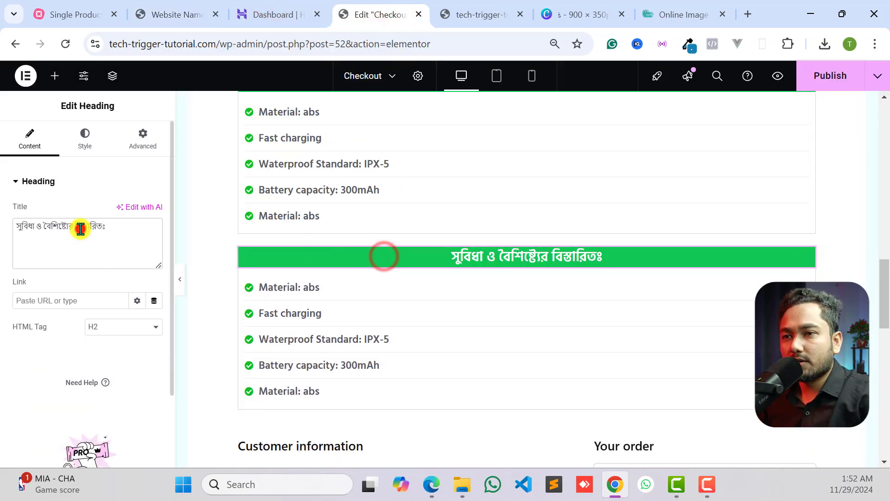
key(ctrl+v)
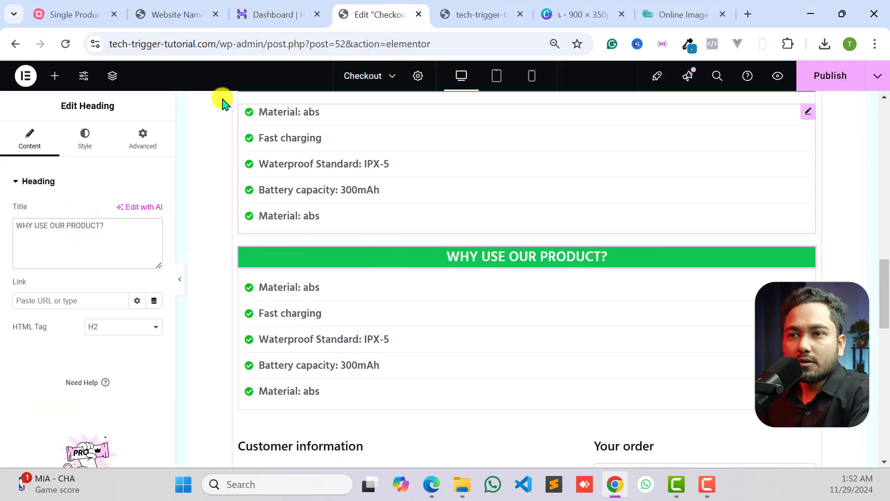
- Replace the duplicated list's first item text with the reference page's sentence beginning "It is a long established fact that a reader"
click(189, 5)
triple_click(275, 278)
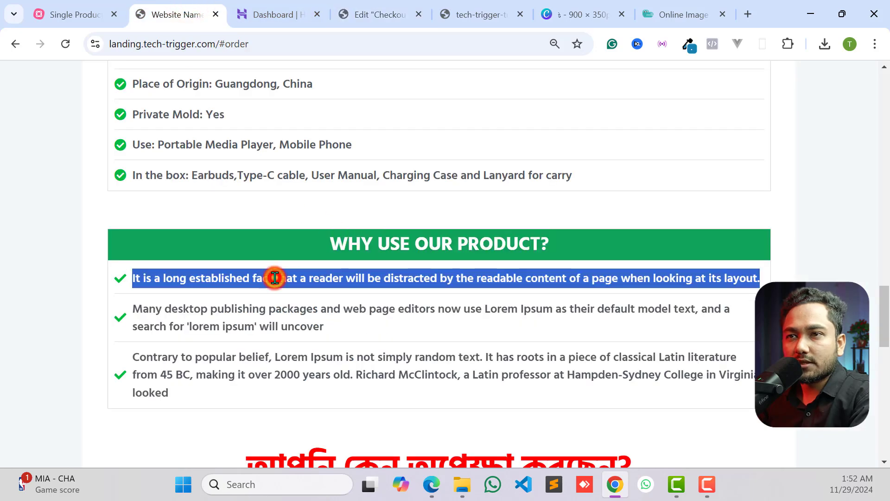
right_click(275, 279)
click(336, 103)
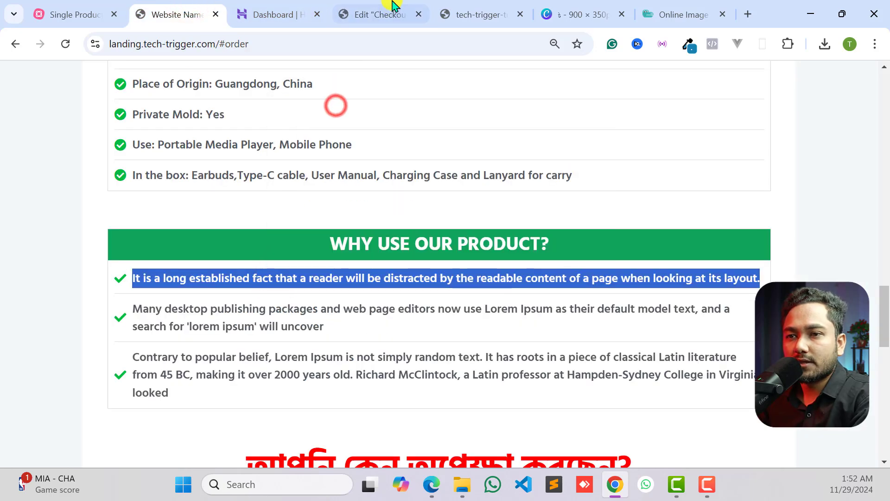
click(378, 15)
click(335, 281)
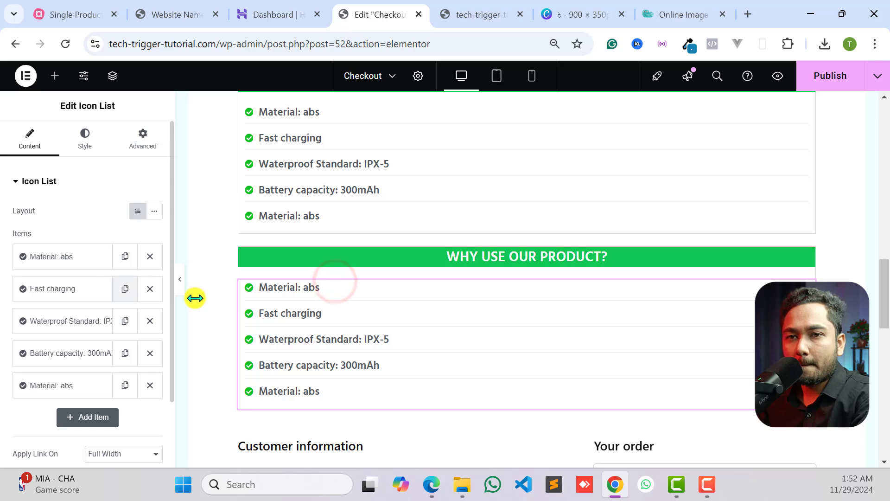
click(308, 288)
click(67, 261)
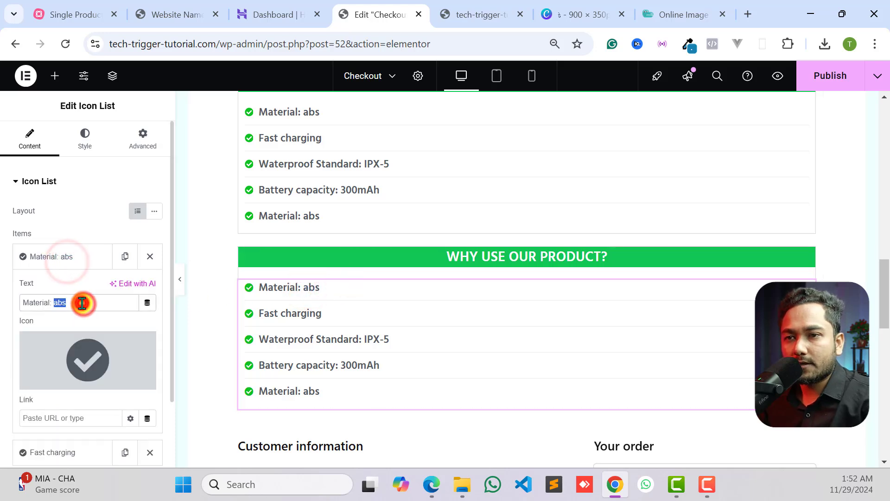
key(ctrl+v)
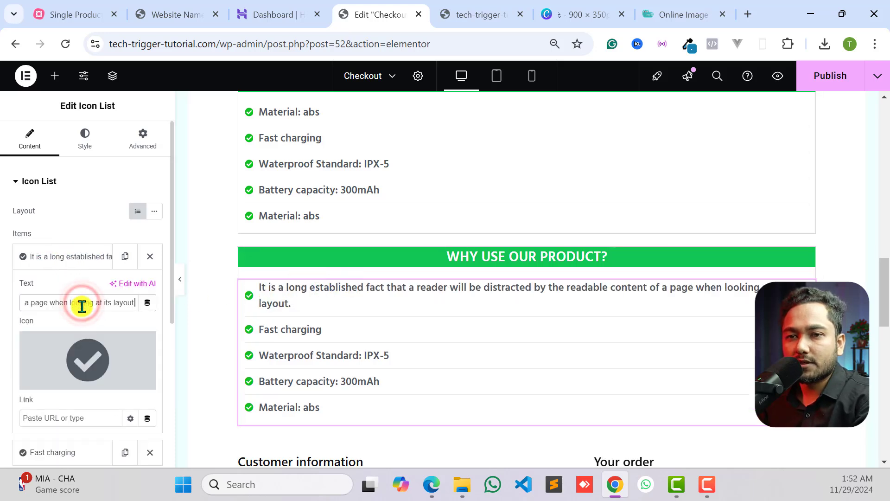
- Change the first item's icon in the "WHY USE OUR PRODUCT?" list to the plain Check icon
click(117, 365)
click(575, 211)
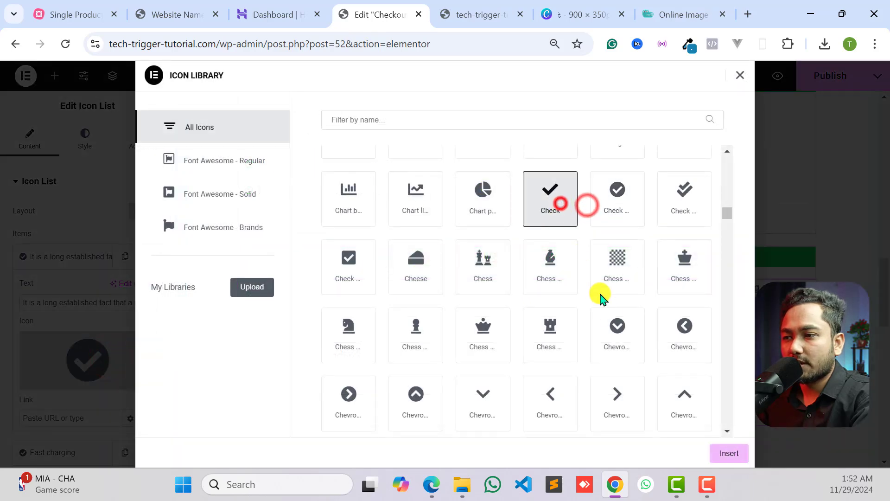
click(730, 453)
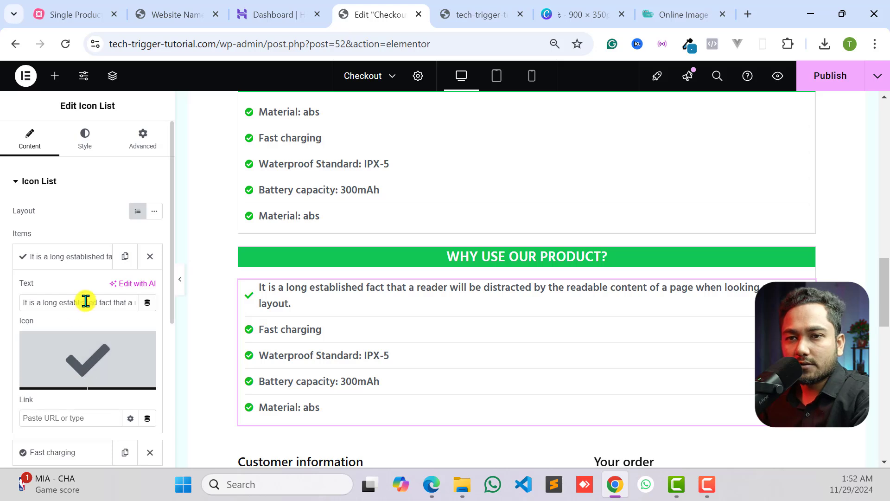
- Delete the four leftover feature items from the "WHY USE OUR PRODUCT?" list, keeping only the new first item
click(89, 256)
click(155, 295)
click(155, 294)
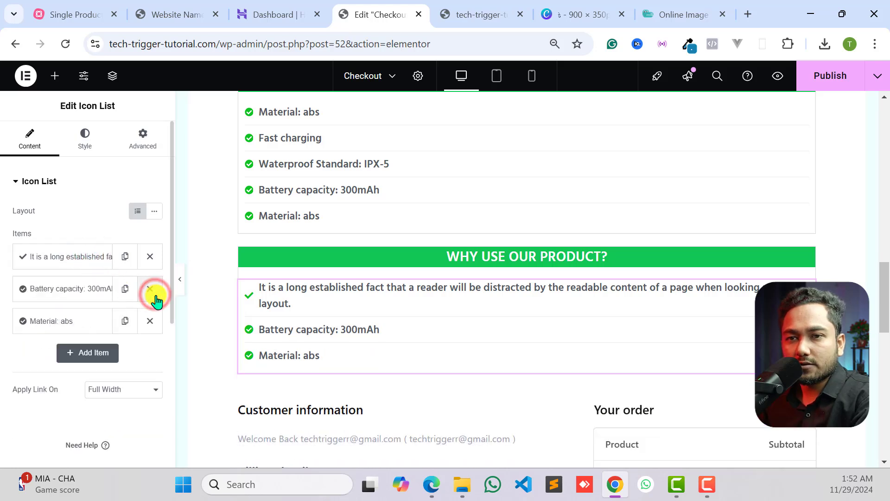
click(155, 295)
click(155, 295)
- Duplicate the remaining "It is a long established fact" item until the list has five items
click(150, 256)
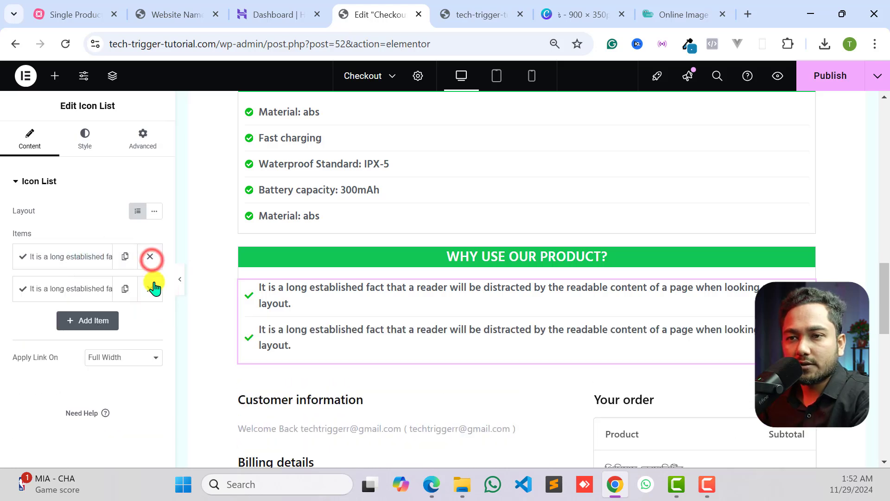
click(125, 289)
click(125, 322)
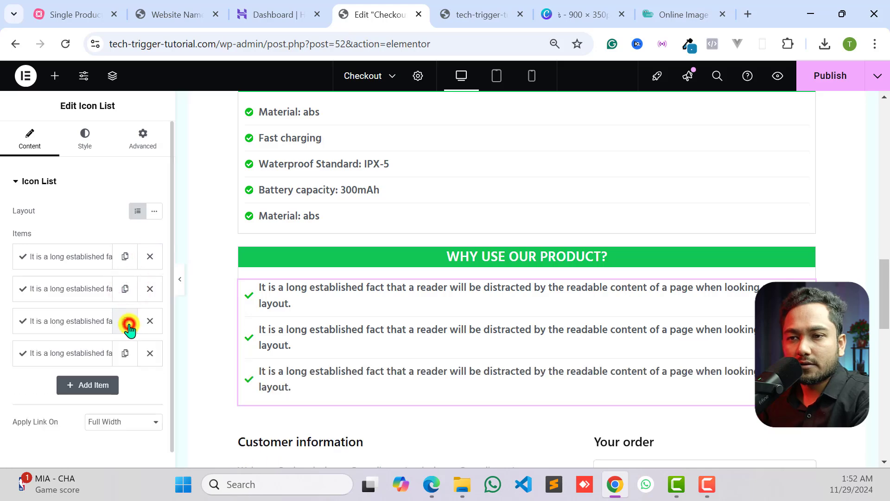
click(125, 348)
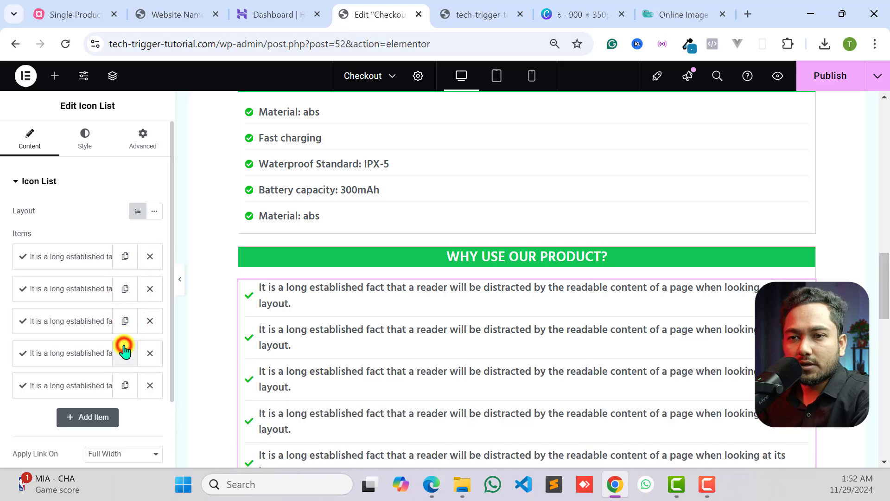
- Review both green-headed lists and the checkout form at full width, and publish the checkout page
click(180, 280)
scroll(575, 308, up, 15)
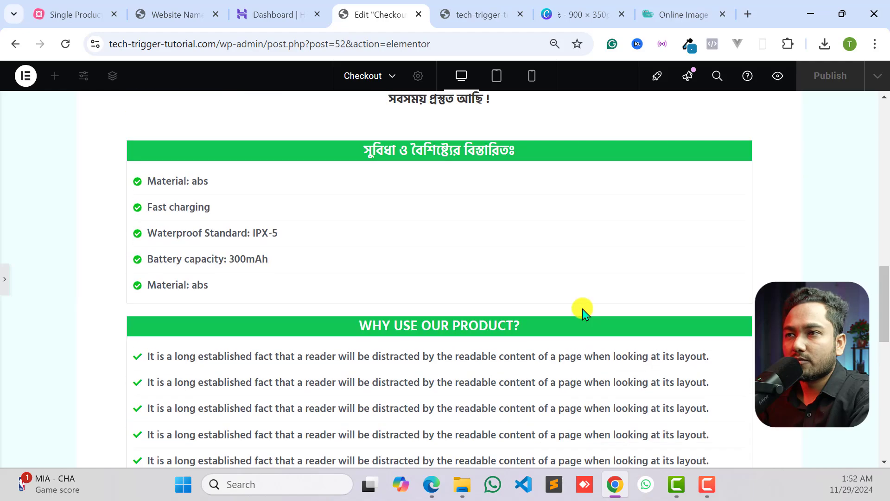
scroll(580, 306, down, 5)
scroll(580, 313, down, 15)
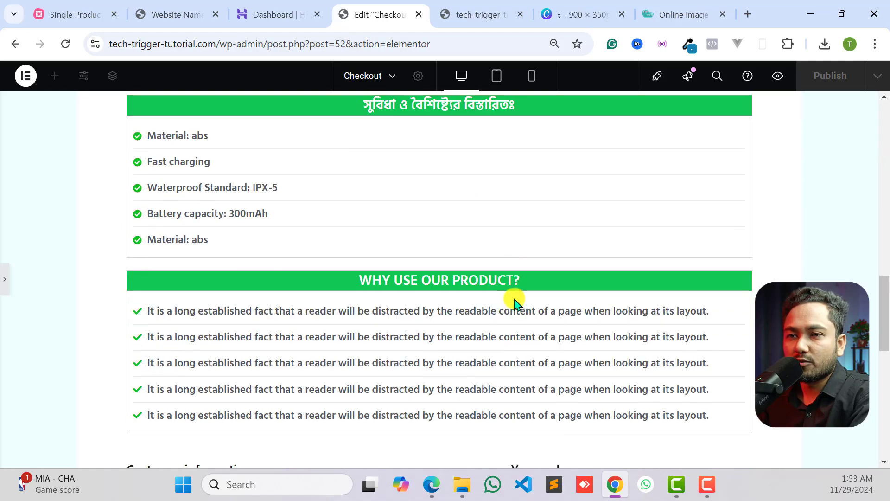
scroll(209, 307, up, 3)
scroll(184, 306, up, 2)
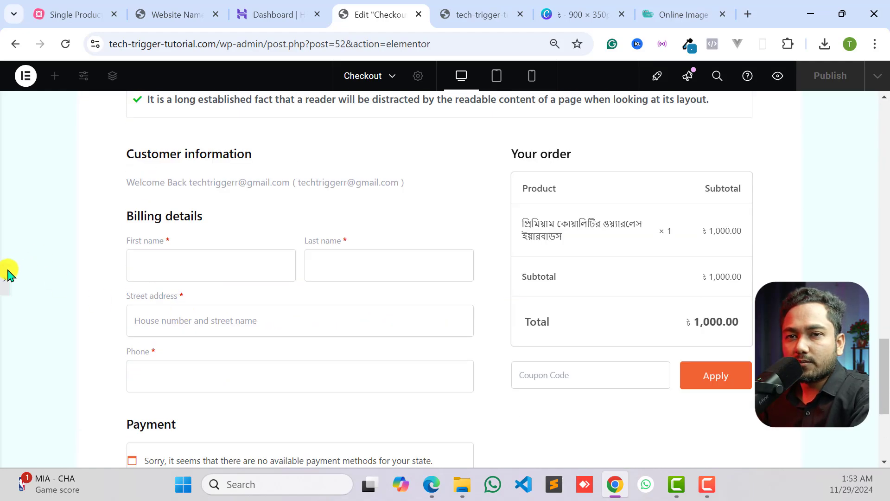
click(4, 274)
click(796, 75)
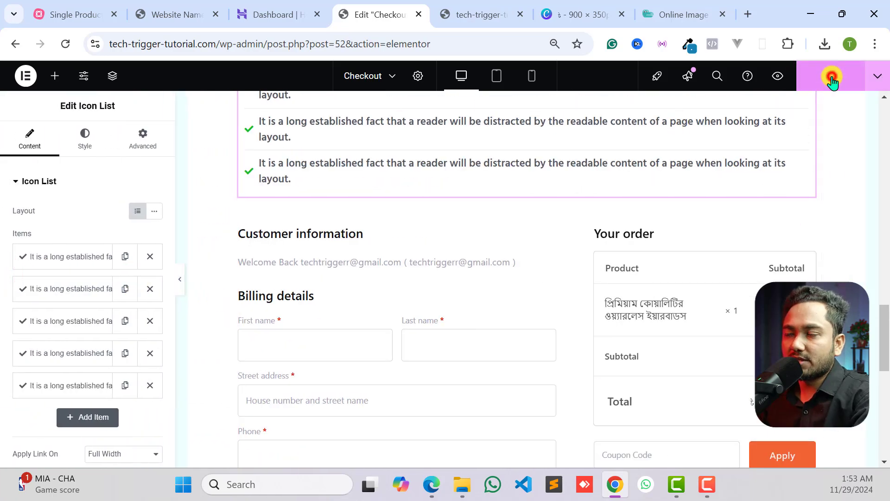
- Reload the live landing page and test that its top order button jumps to the checkout form
scroll(629, 162, up, 15)
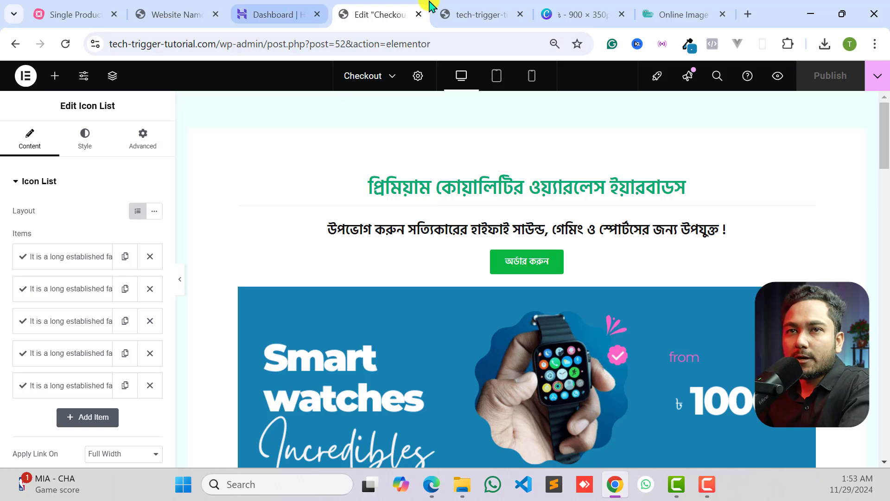
click(464, 11)
click(59, 43)
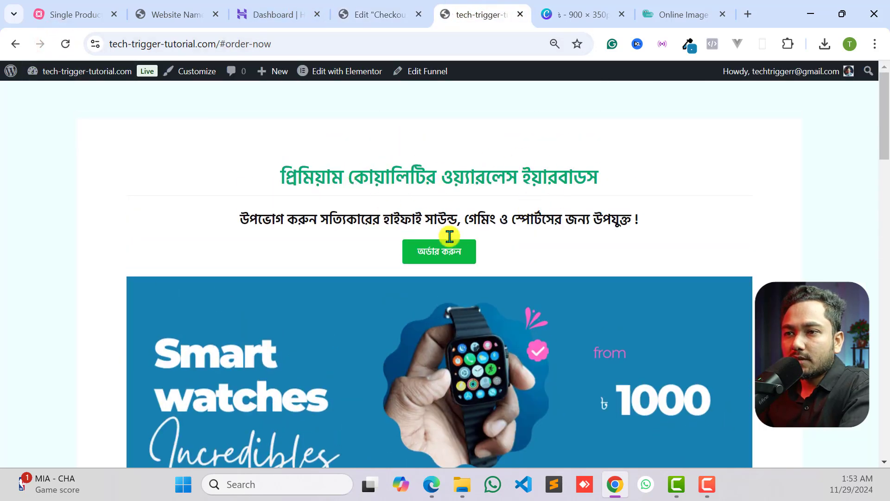
scroll(449, 256, down, 2)
click(429, 135)
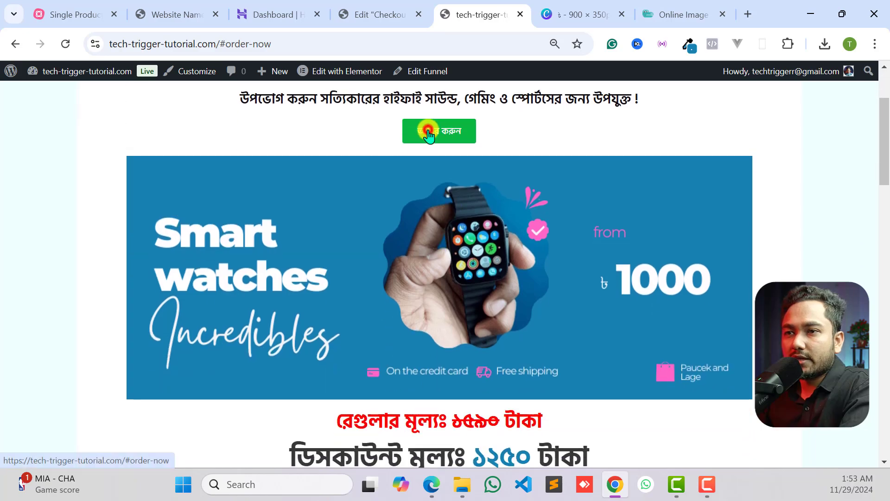
scroll(445, 270, up, 3)
scroll(445, 269, down, 2)
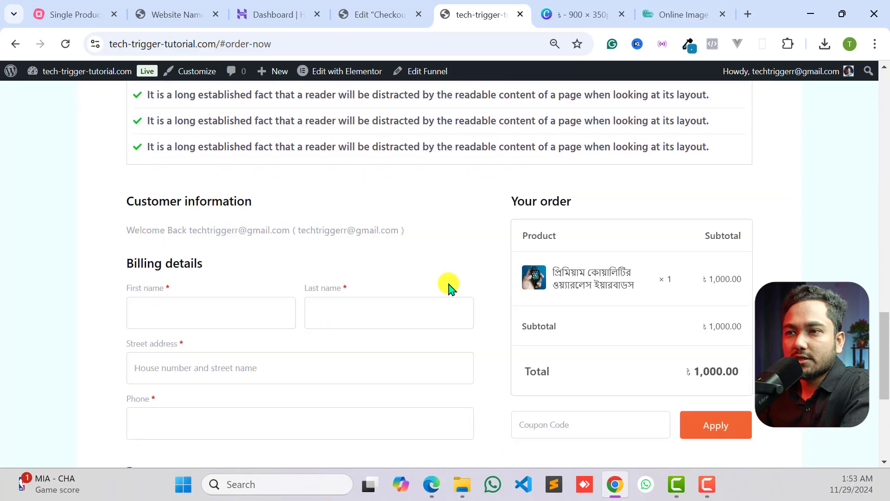
scroll(449, 286, up, 15)
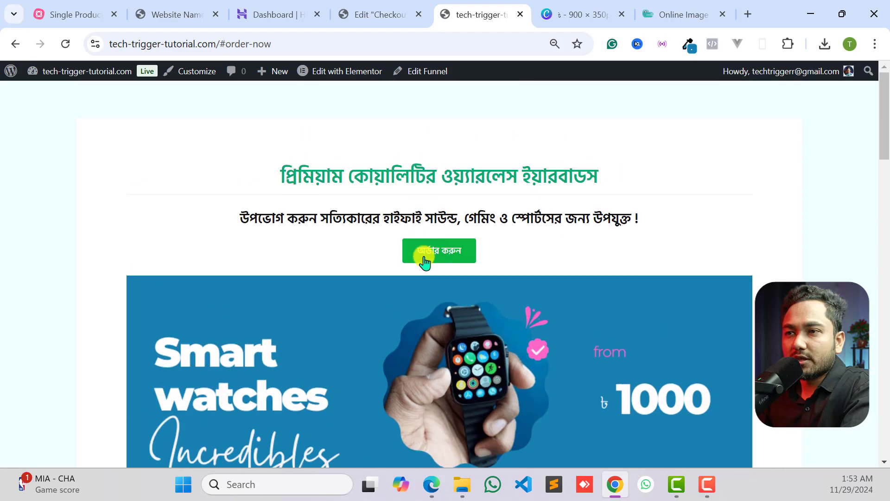
click(424, 260)
- Duplicate the green order button above the smartwatch banner in the checkout page editor
click(369, 12)
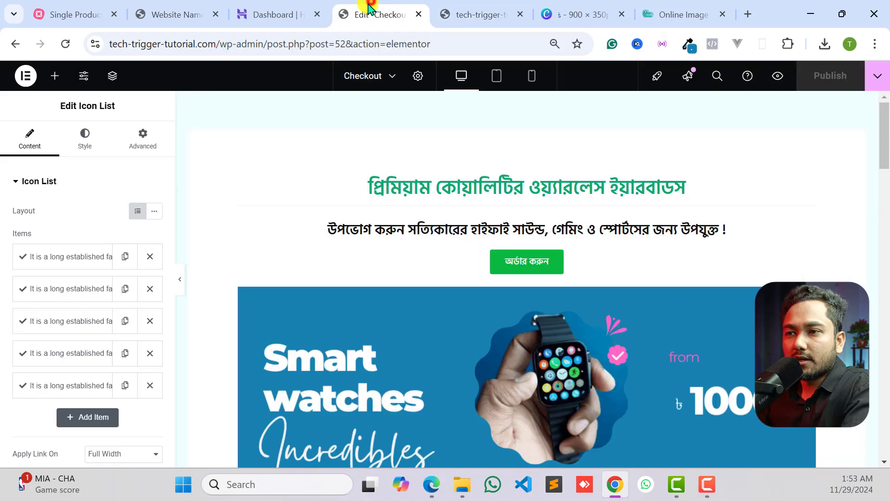
click(524, 261)
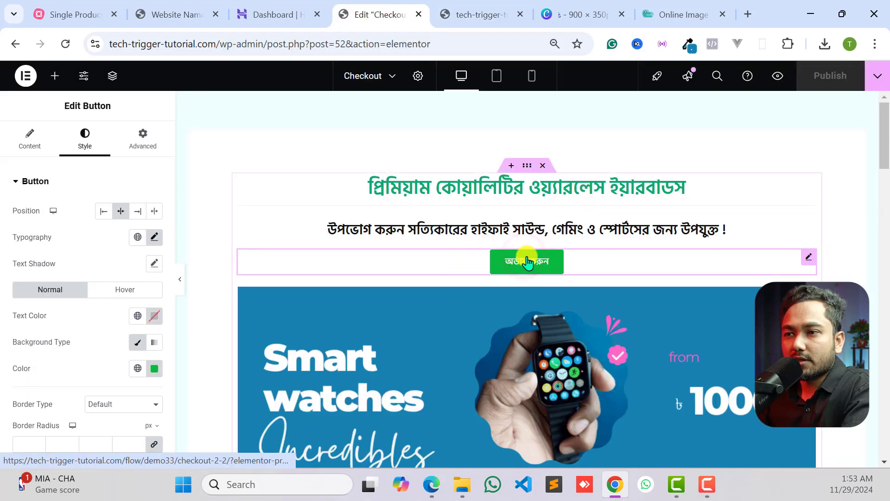
right_click(528, 262)
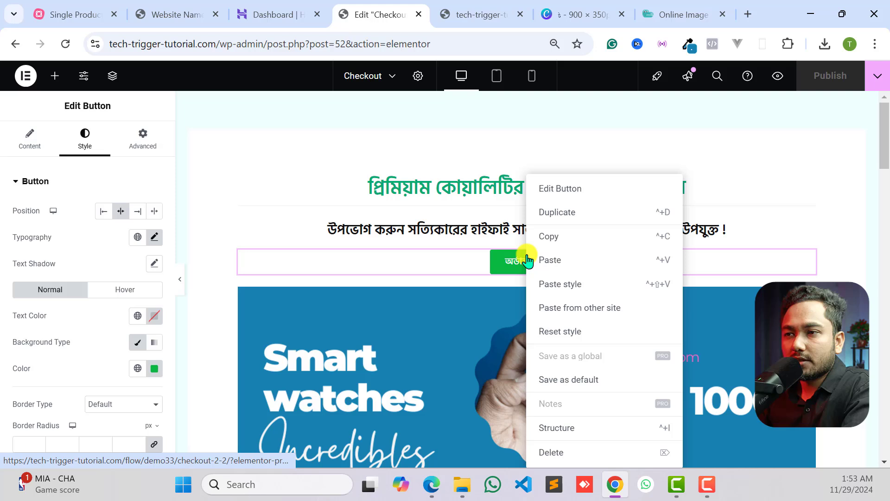
click(560, 213)
- Move the duplicated order button between the discount price heading and the image carousel using the page structure
mouse_move(536, 301)
mouse_down()
mouse_move(524, 334)
mouse_move(530, 341)
mouse_move(739, 408)
mouse_move(533, 296)
mouse_up()
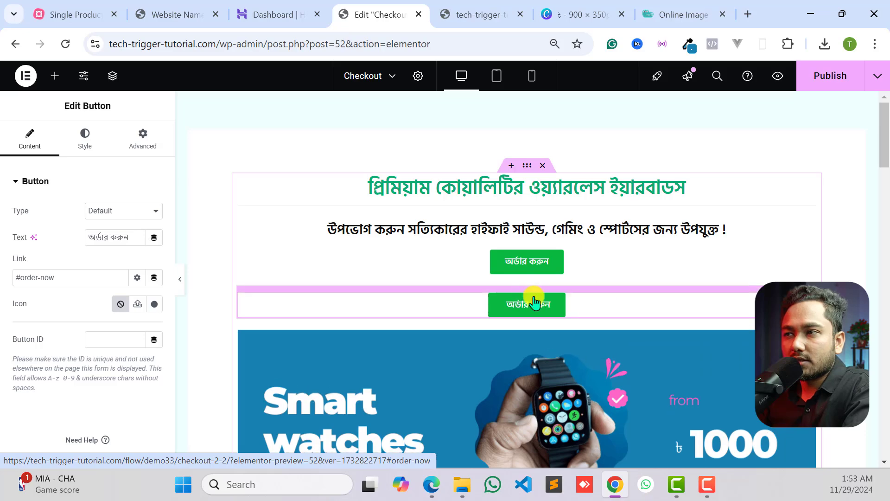
scroll(528, 315, down, 4)
scroll(524, 325, up, 3)
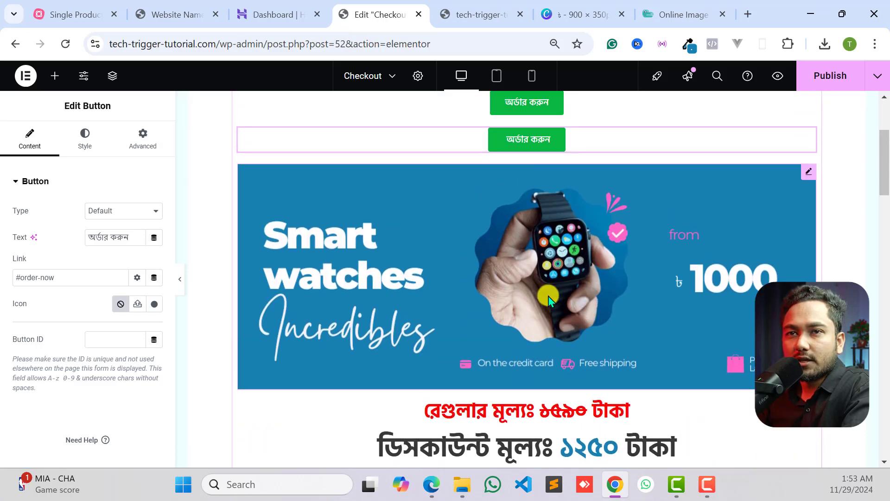
click(116, 80)
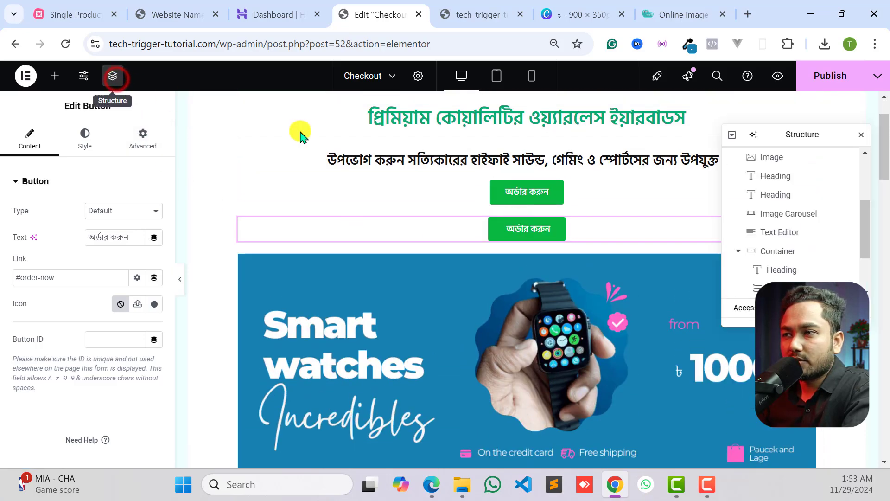
scroll(784, 199, up, 5)
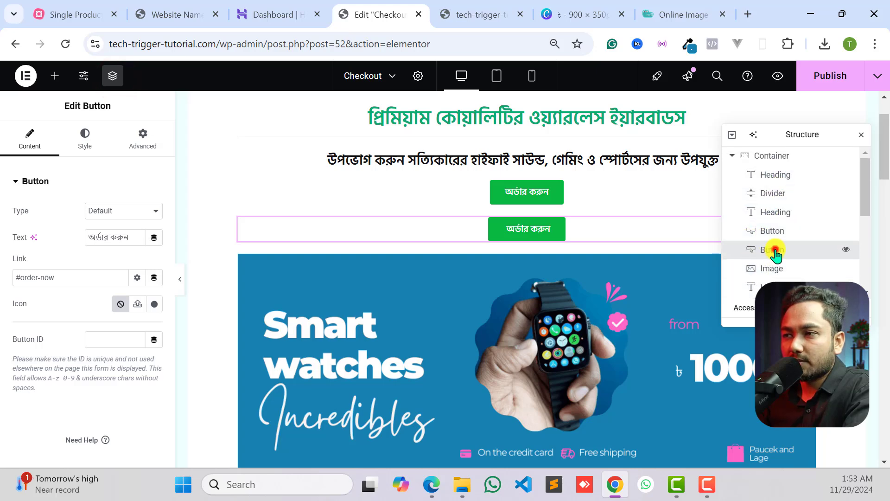
scroll(779, 250, down, 4)
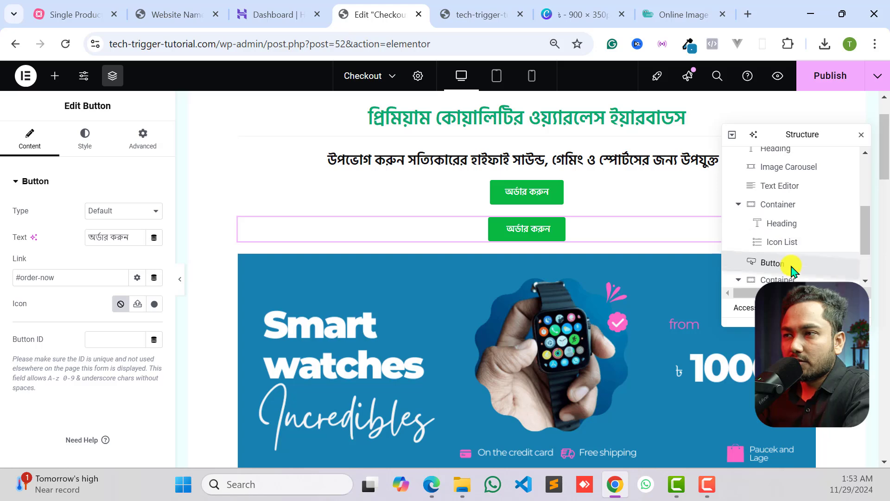
drag(791, 266, 763, 260)
scroll(441, 267, down, 5)
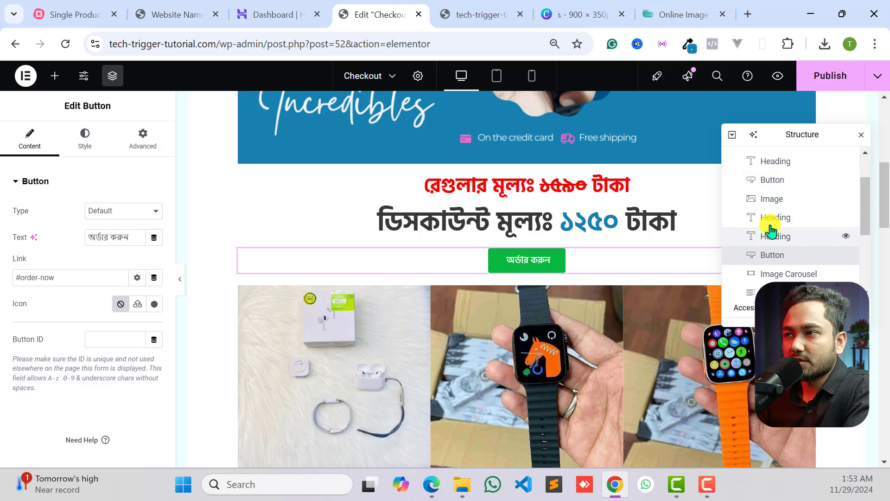
click(861, 135)
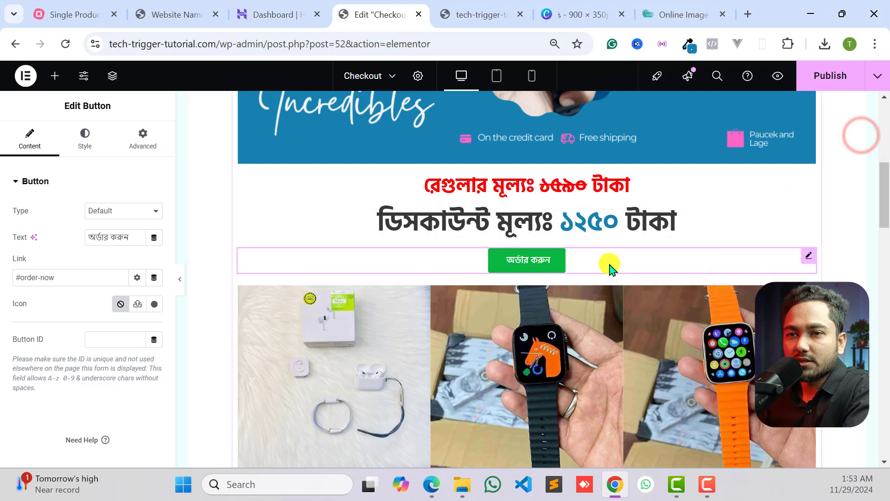
- Preview the page at full width with the editing controls hidden, and publish the updated checkout page
click(188, 280)
click(184, 288)
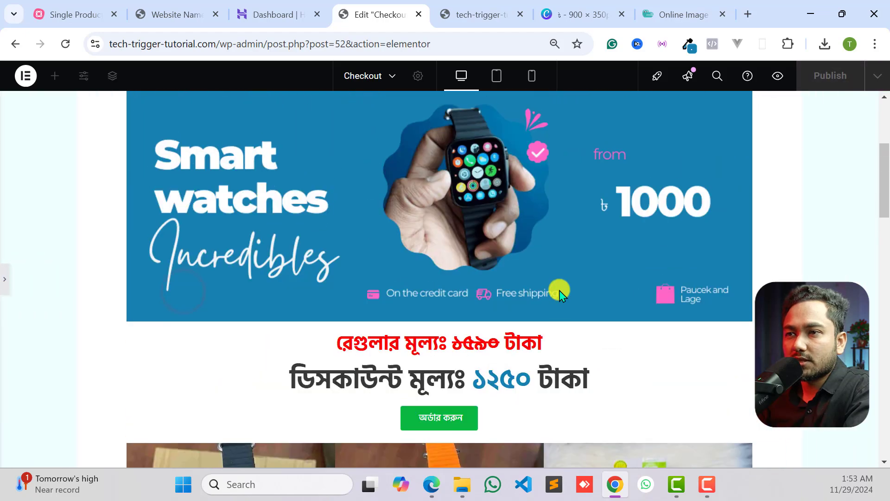
scroll(558, 290, up, 4)
scroll(558, 291, down, 15)
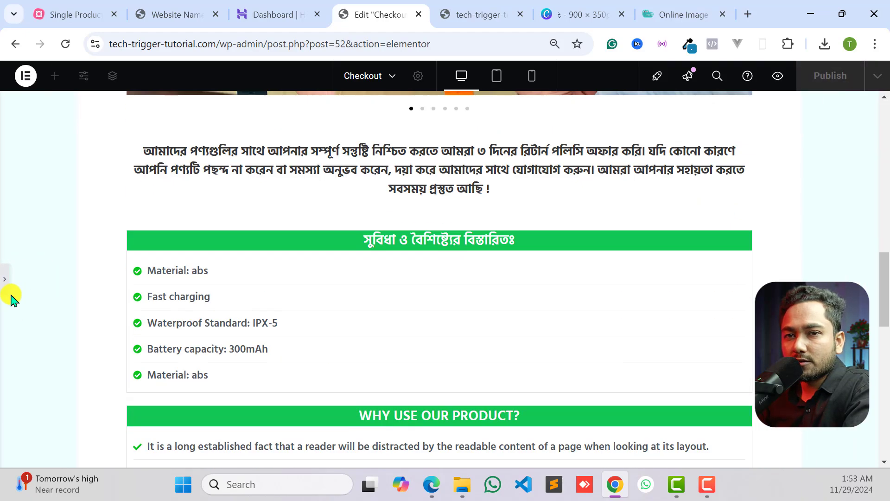
click(8, 295)
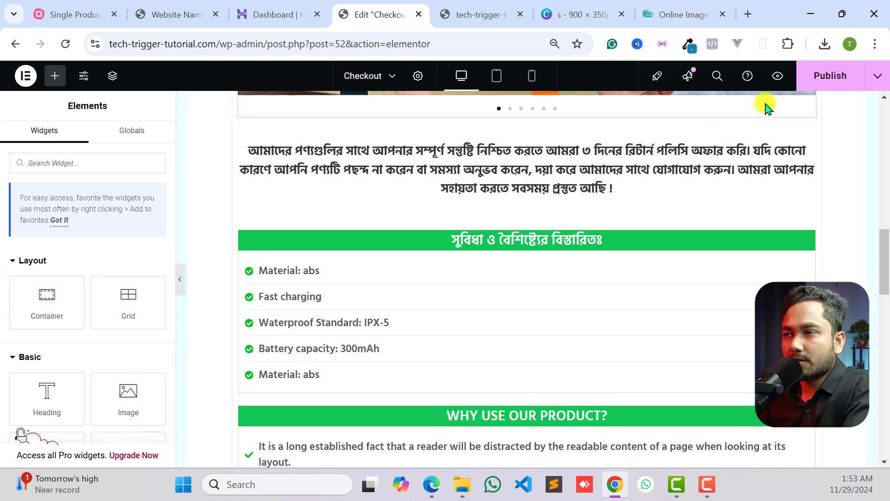
click(838, 88)
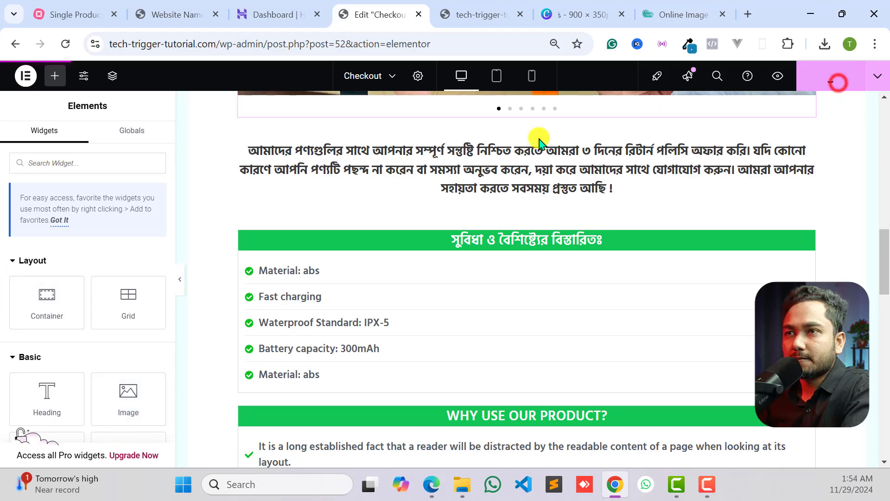
- Reload the live landing page and check the new order button, the billing fields and the payment section
click(458, 8)
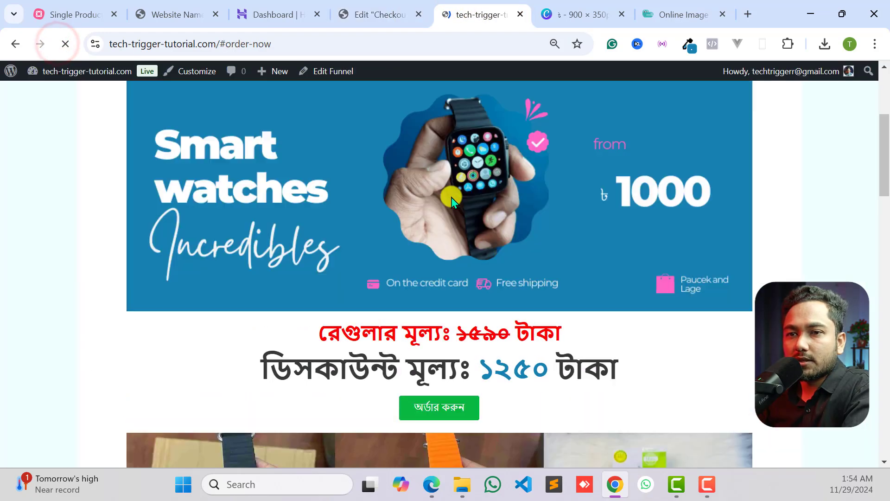
scroll(283, 301, up, 3)
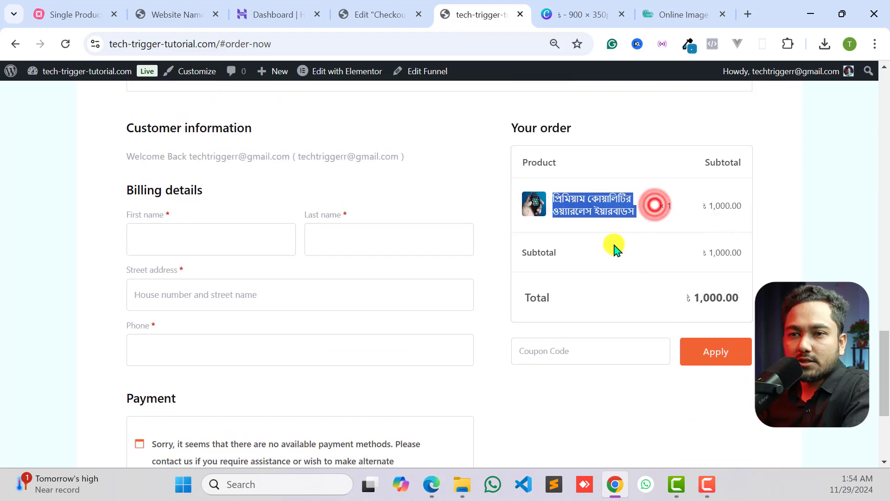
click(614, 248)
scroll(199, 350, down, 4)
scroll(179, 354, up, 5)
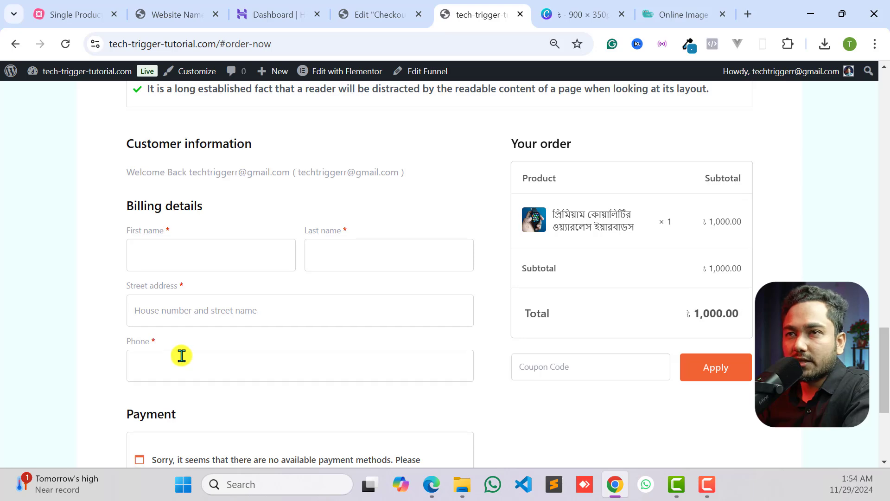
scroll(181, 355, down, 3)
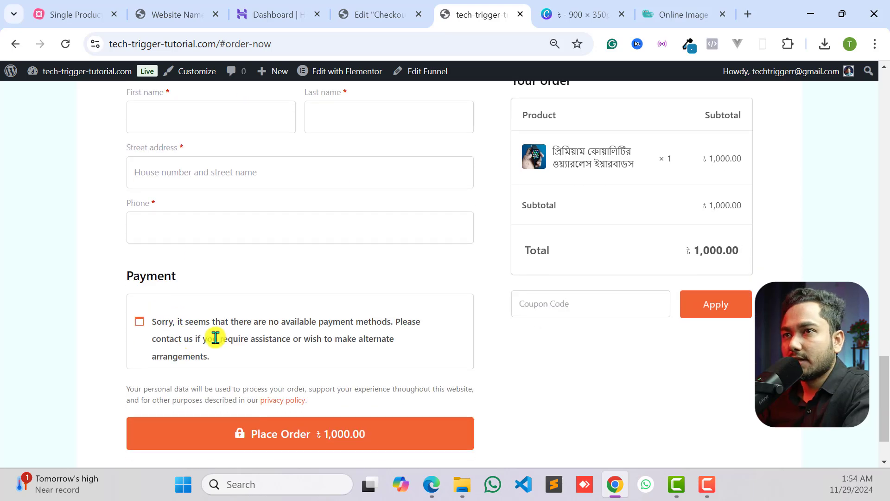
- Check the "Single Product Ecommerce Website" mind map for the stages around landing page design and payment gateways
click(149, 10)
click(76, 14)
scroll(647, 285, down, 3)
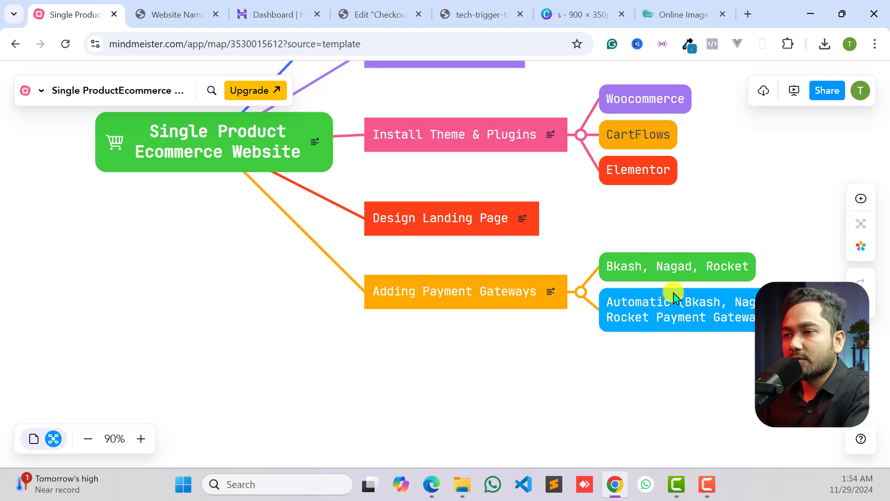
- Look through the reference landing page from its product video down to the "WHY USE OUR PRODUCT?" section
click(181, 10)
scroll(420, 232, up, 10)
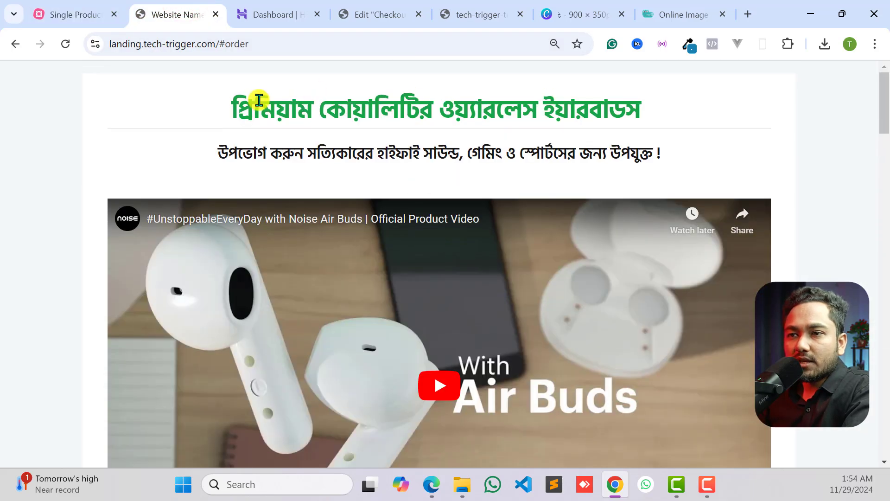
scroll(258, 166, down, 20)
click(193, 275)
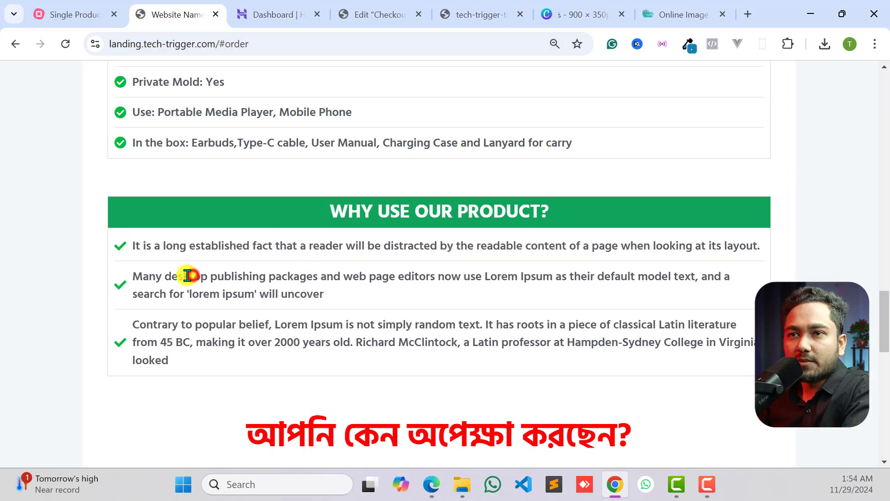
scroll(188, 275, up, 15)
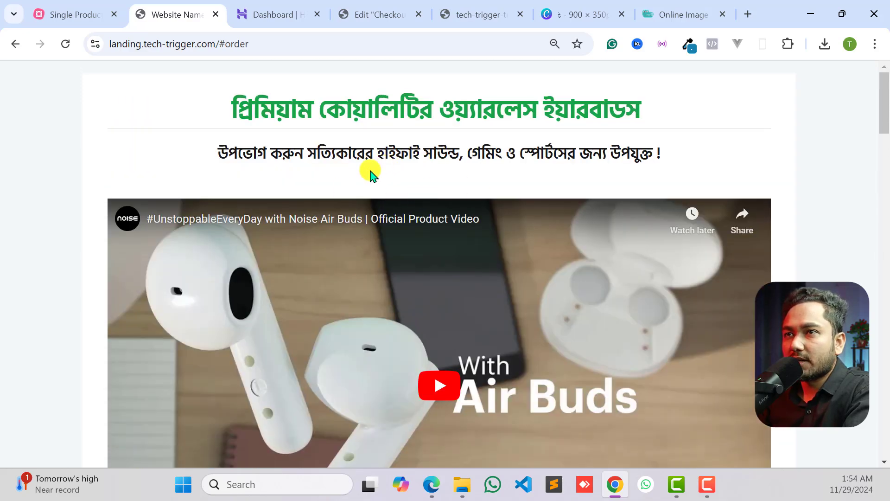
- Close the published checkout page's Elementor editor, leaving the live landing page open
click(374, 13)
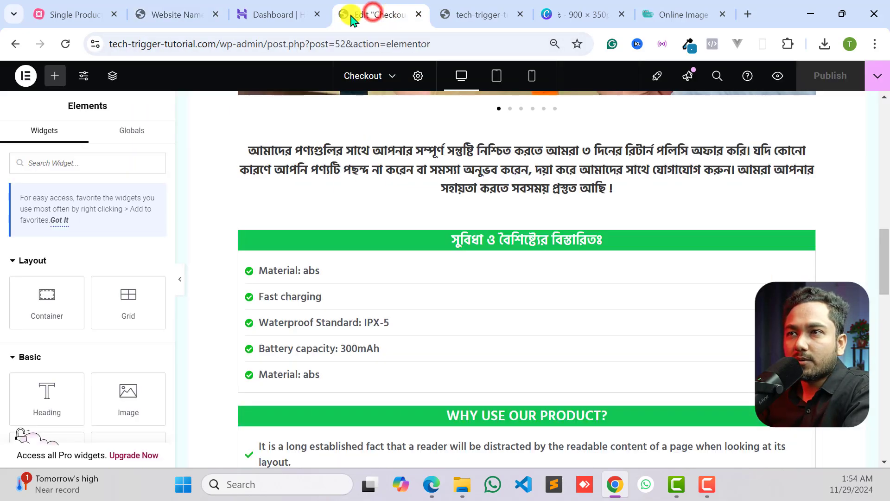
click(468, 14)
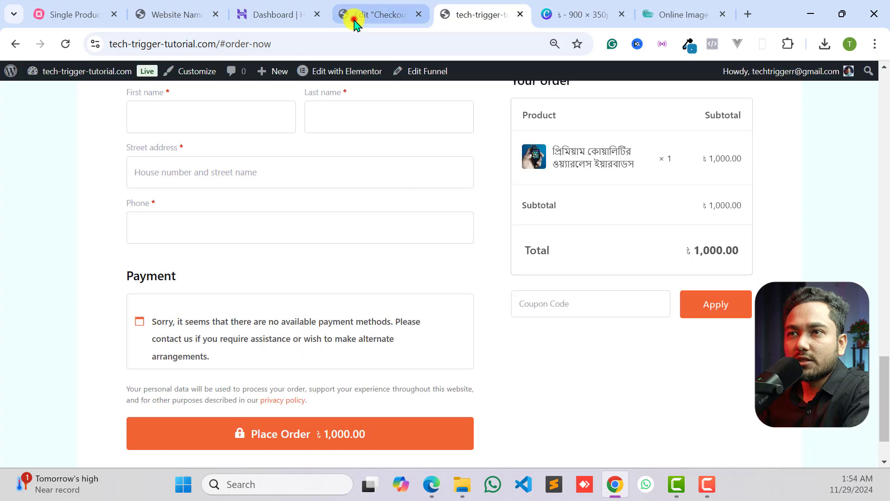
click(355, 18)
click(418, 14)
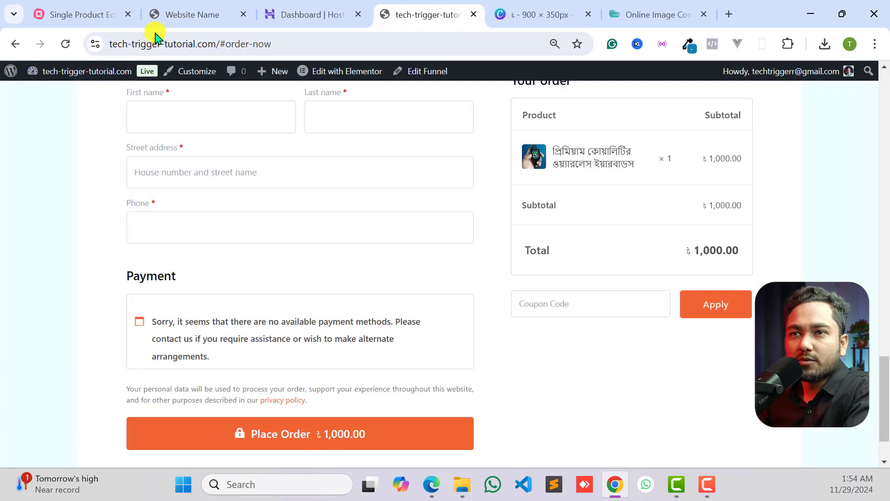
- Go to the site's WordPress dashboard at tech-trigger-tutorial.com/wp-admin
drag(220, 50, 402, 50)
text(w)
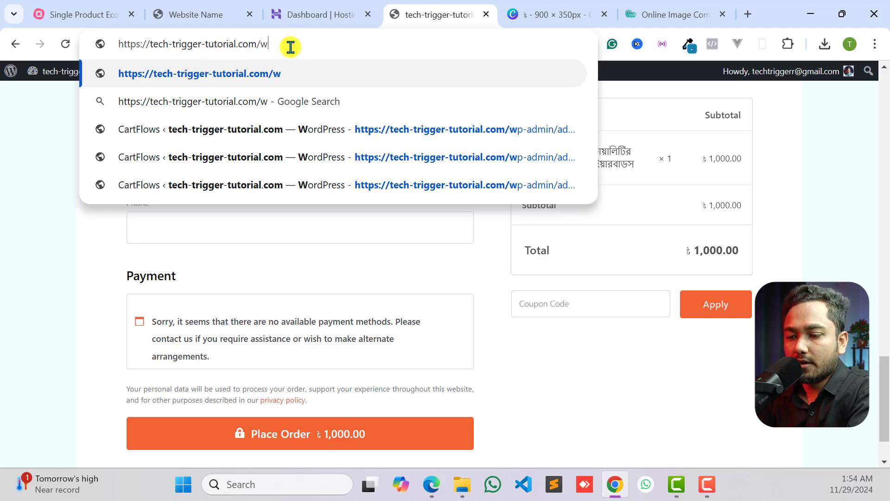
text(p)
text(-admin)
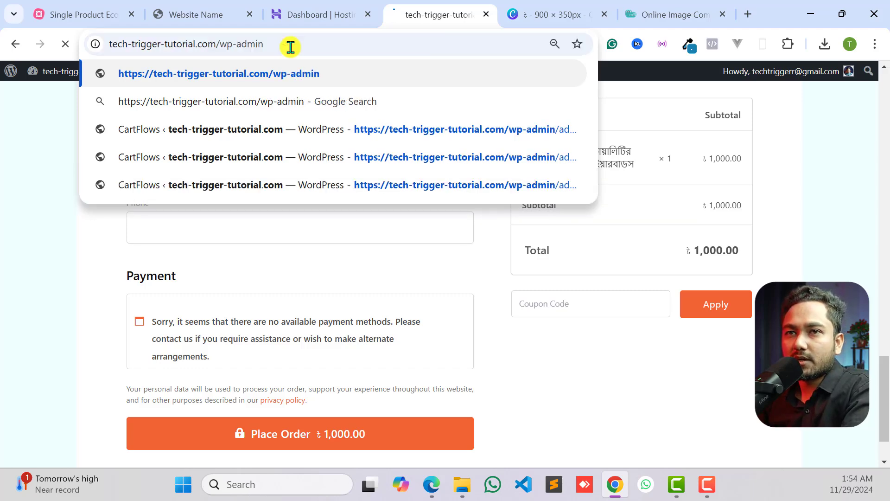
key(Return)
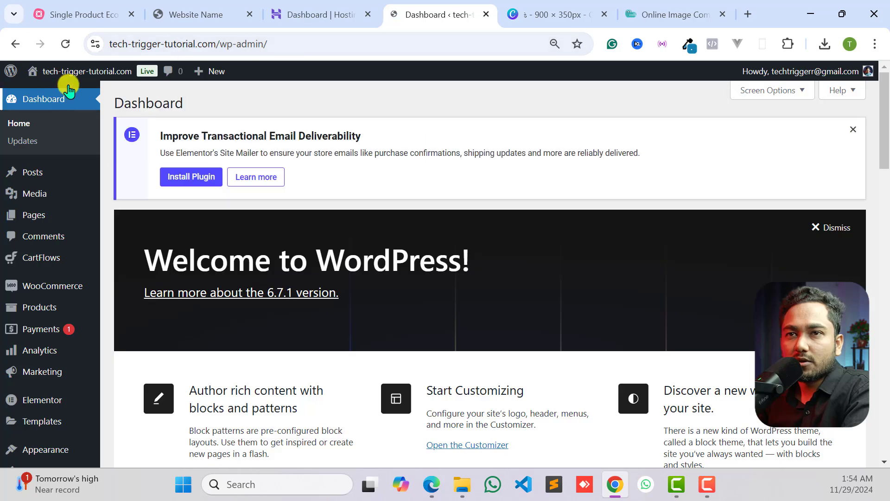
- Duplicate the Demo33 funnel in the CartFlows funnel list
mouse_move(34, 74)
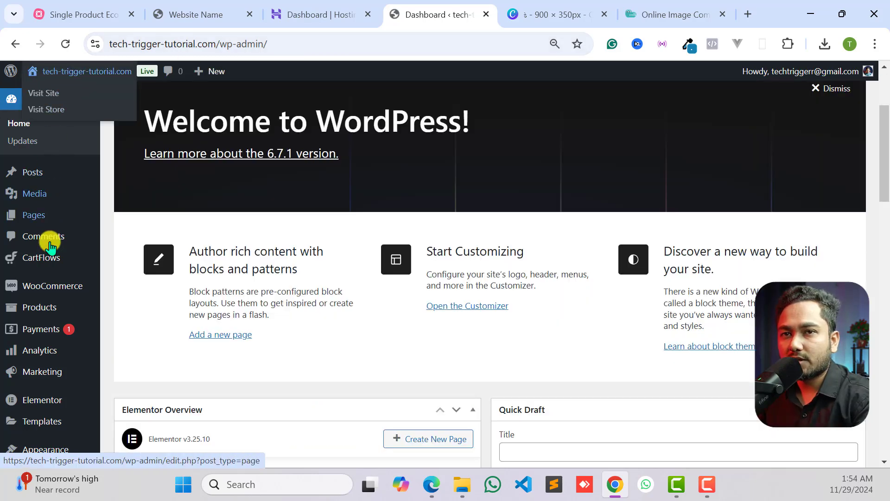
scroll(54, 278, down, 2)
scroll(37, 209, up, 1)
mouse_move(47, 226)
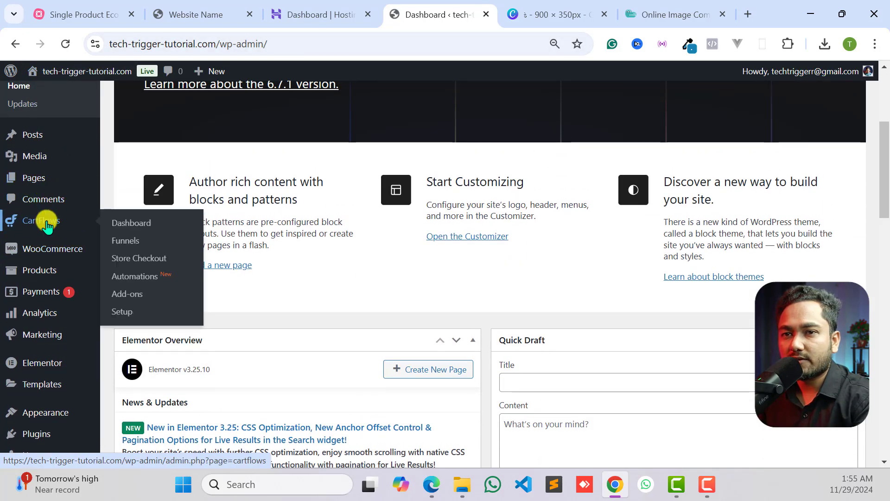
click(132, 245)
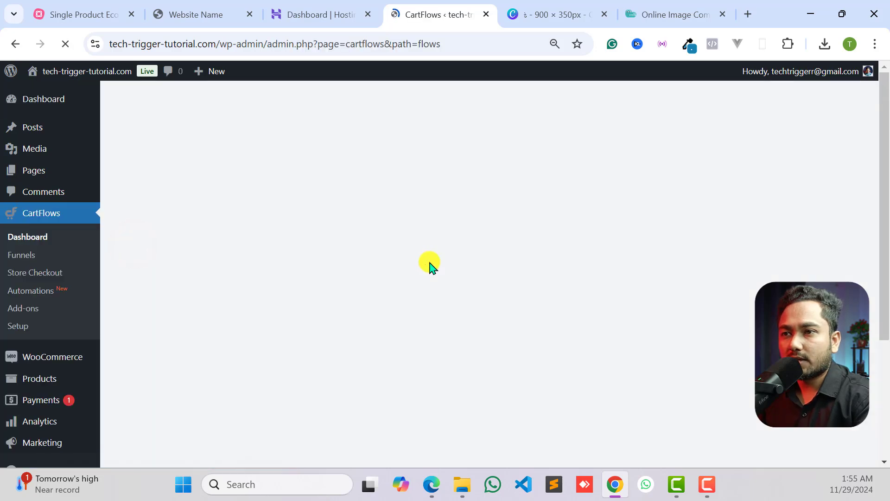
scroll(383, 291, down, 2)
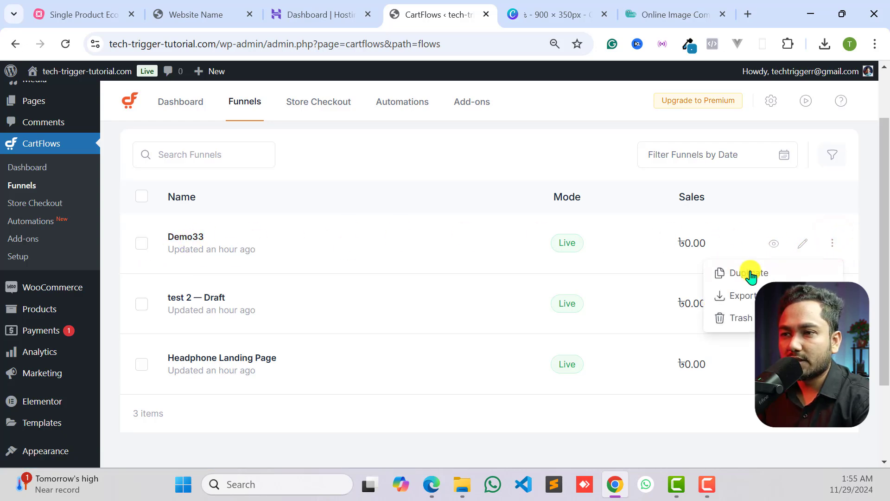
click(733, 275)
click(578, 293)
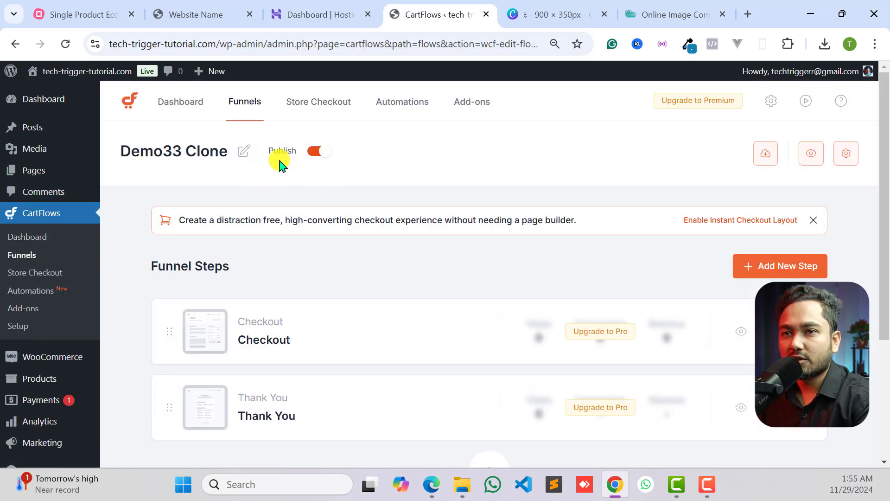
- Rename the cloned funnel "Organic Product" and save the name
click(242, 151)
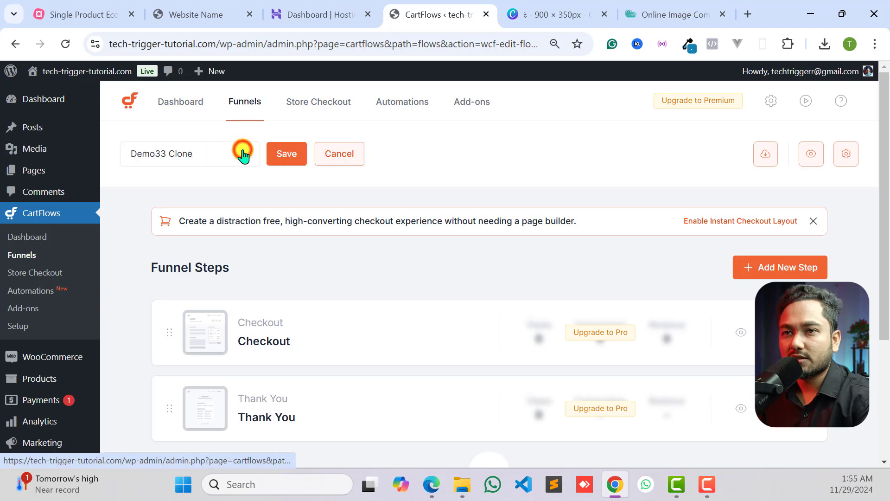
triple_click(217, 148)
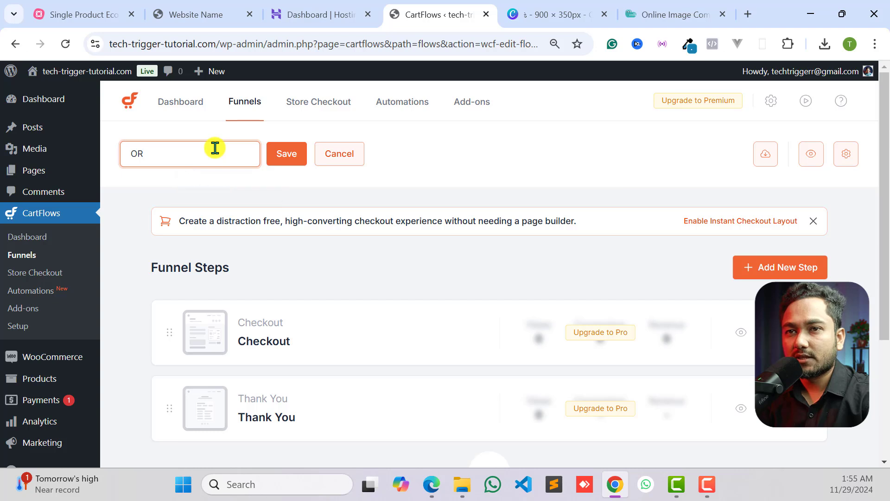
text(OR)
key(BackSpace)
text(rganic Product)
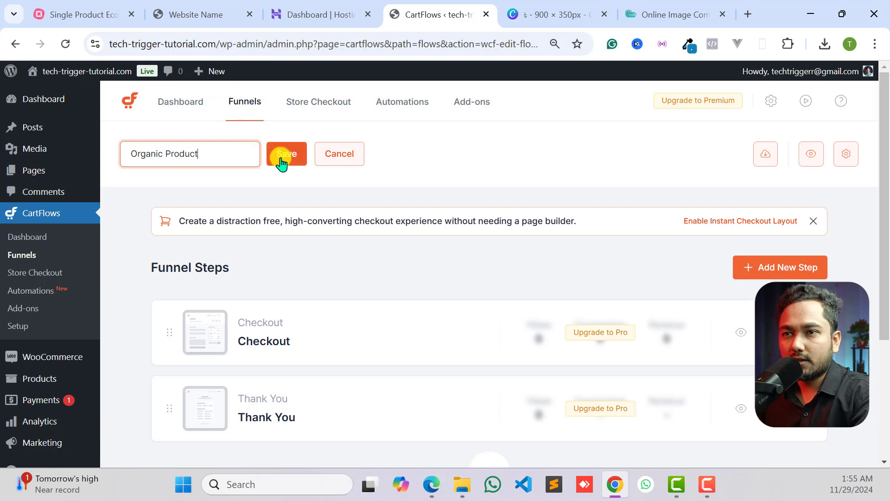
click(282, 162)
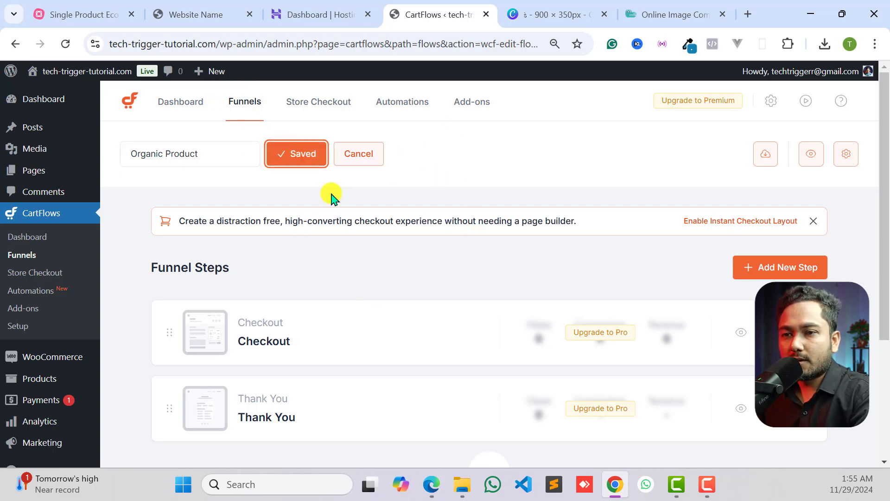
- Look through the cloned funnel's Checkout page in the Elementor editor down to its billing form, and return to the funnel's steps
scroll(278, 271, down, 3)
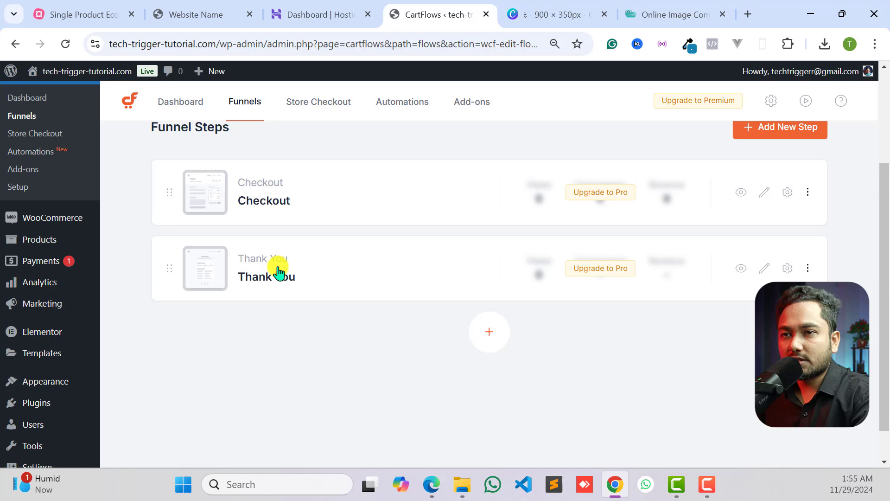
click(260, 208)
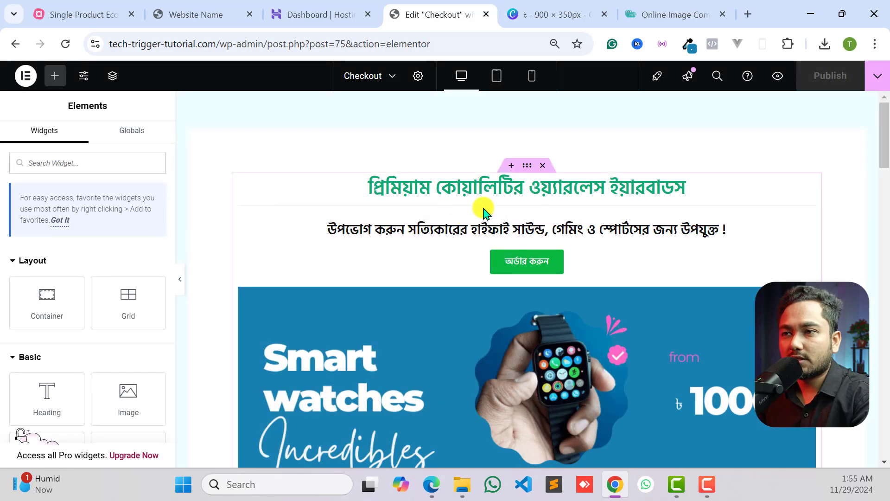
click(487, 211)
scroll(494, 241, down, 8)
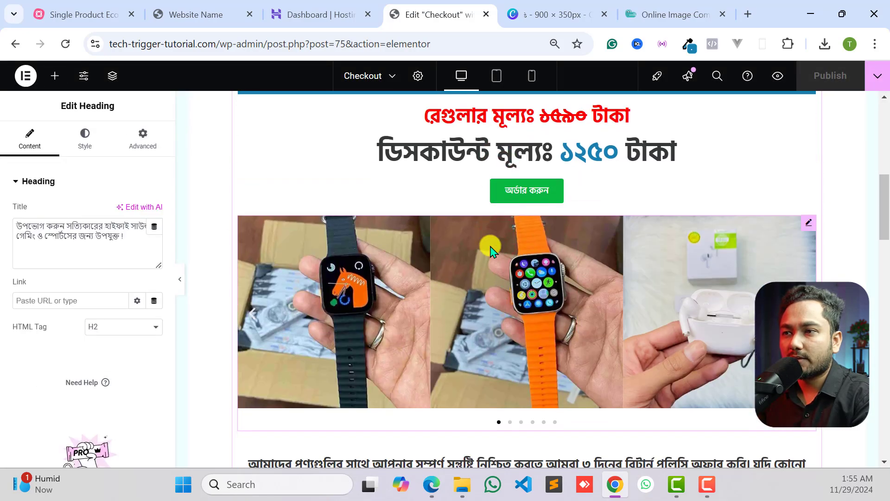
scroll(493, 250, up, 5)
scroll(510, 269, down, 15)
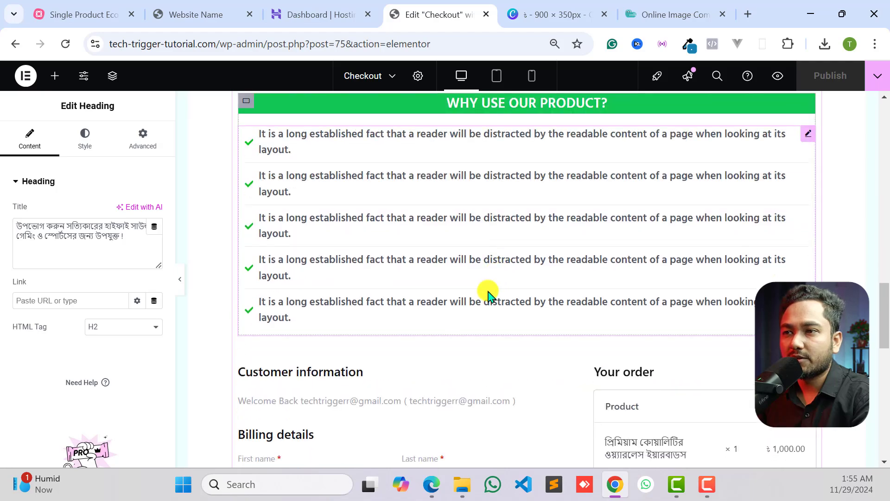
scroll(487, 292, down, 5)
scroll(510, 287, up, 20)
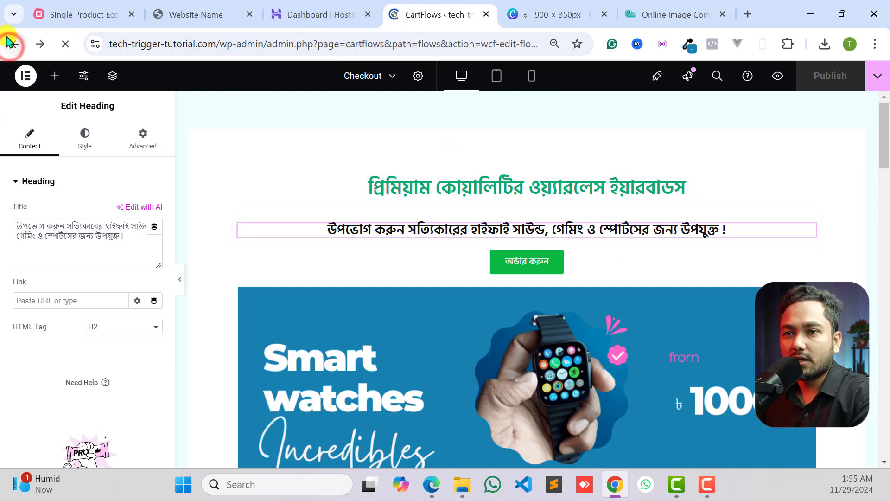
scroll(600, 273, up, 3)
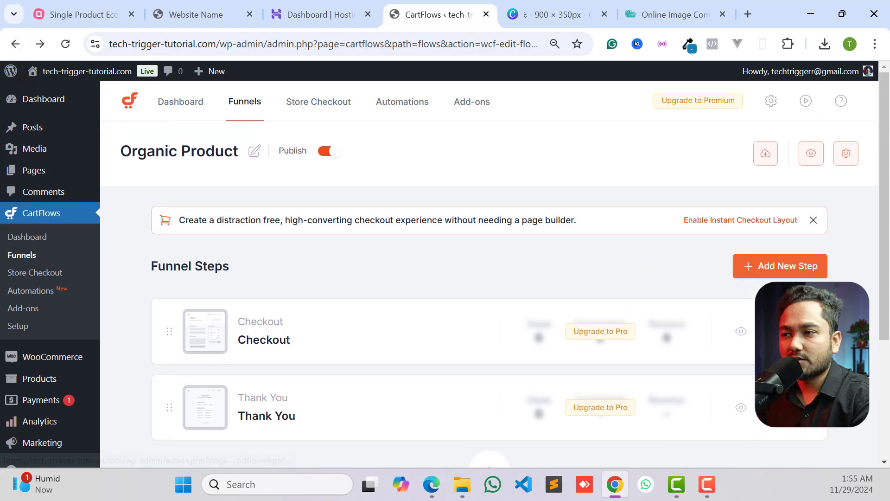
- Review the Checkout step's product settings and the blank new-product form, and close both without changes
click(787, 331)
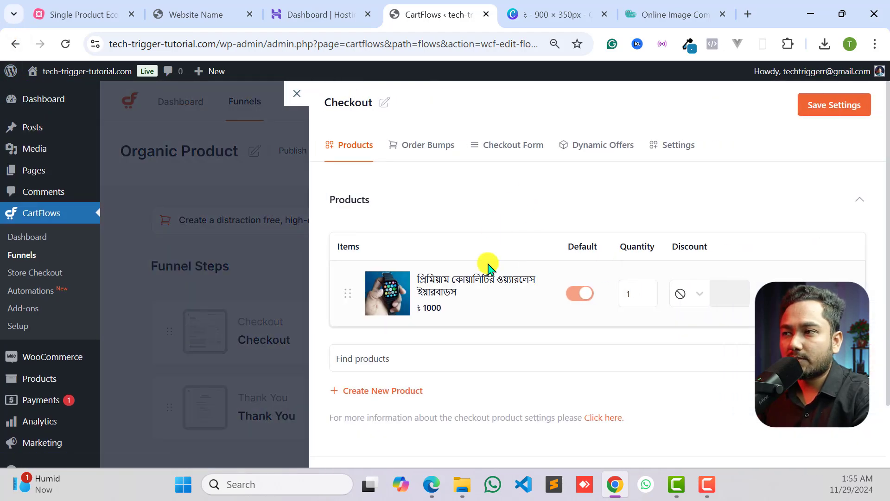
scroll(748, 211, down, 2)
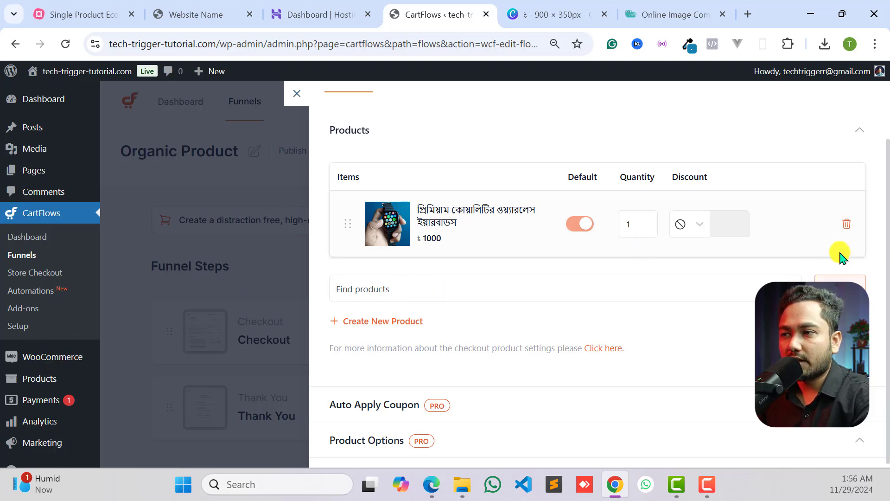
click(371, 322)
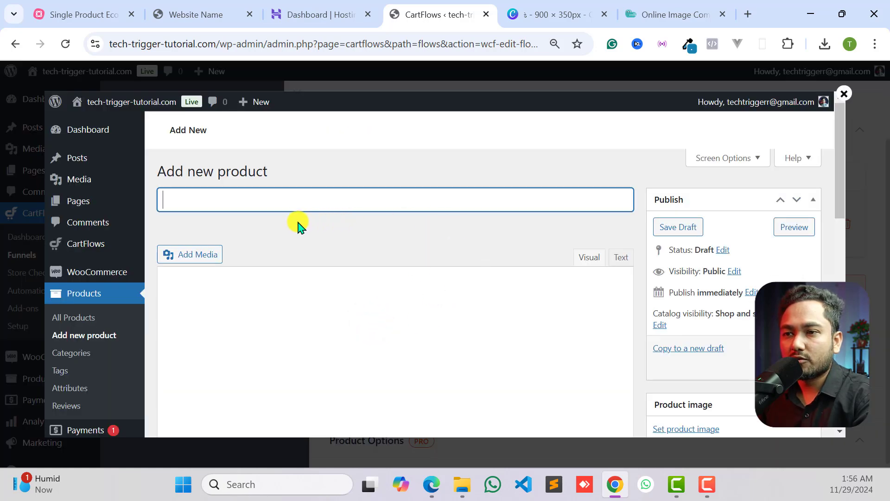
scroll(273, 284, down, 3)
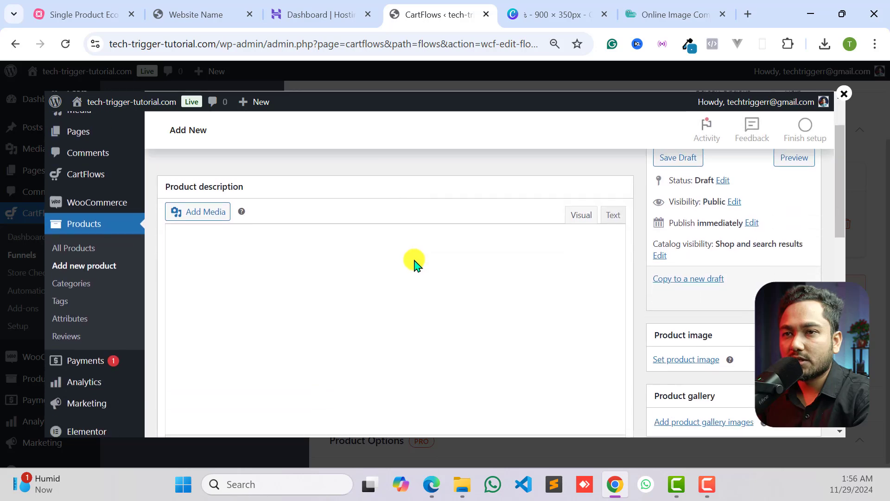
scroll(337, 244, down, 15)
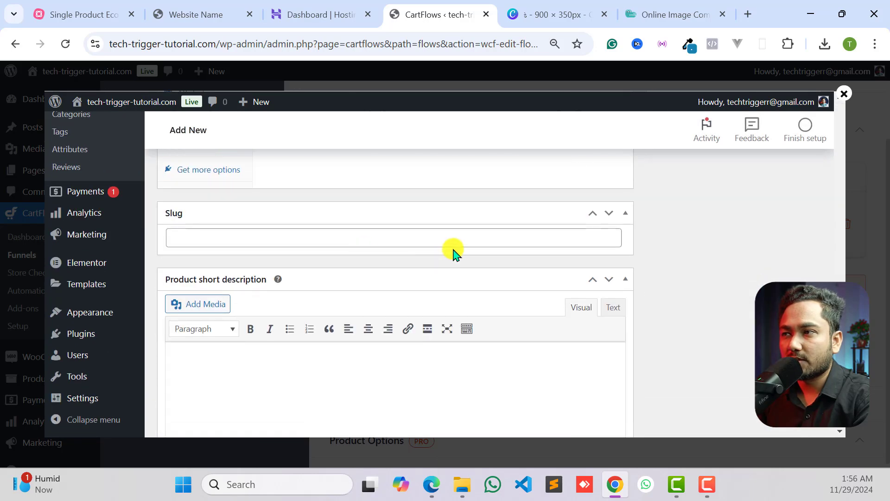
click(844, 93)
scroll(547, 343, up, 3)
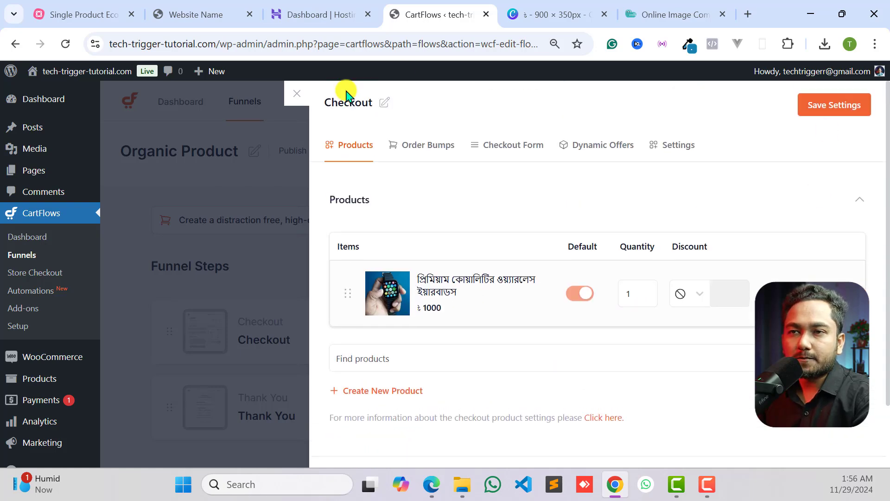
click(296, 95)
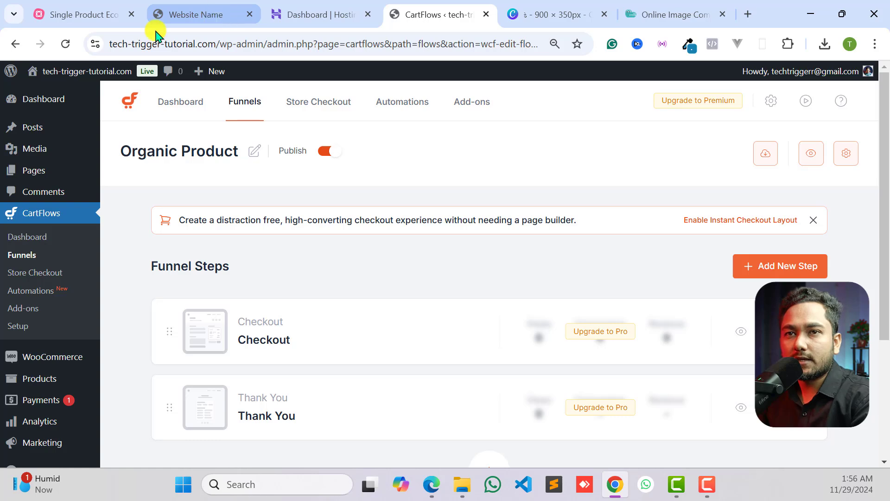
- Open the live site in a new browser tab, look through its landing page and select the site's web address
mouse_move(70, 69)
right_click(60, 107)
click(96, 109)
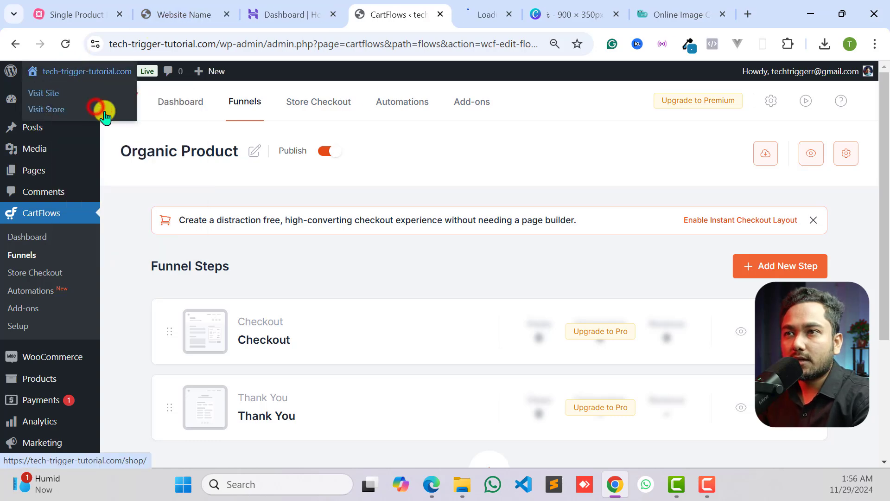
click(456, 16)
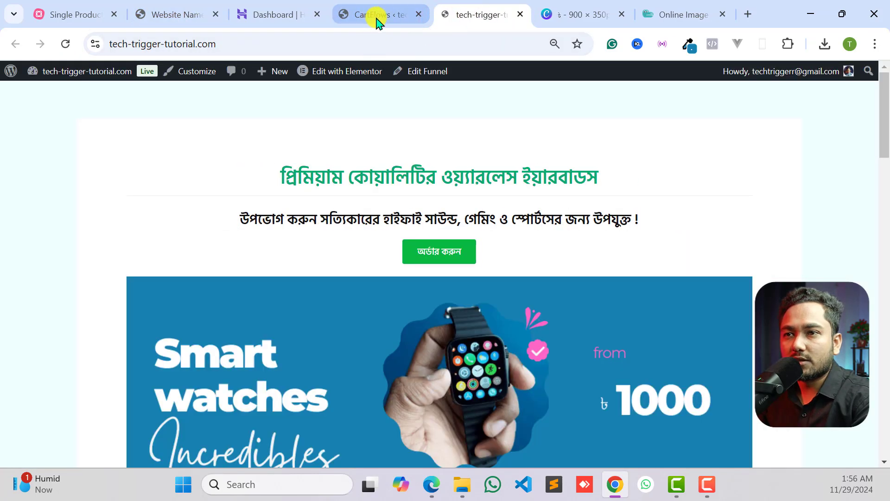
scroll(493, 305, down, 10)
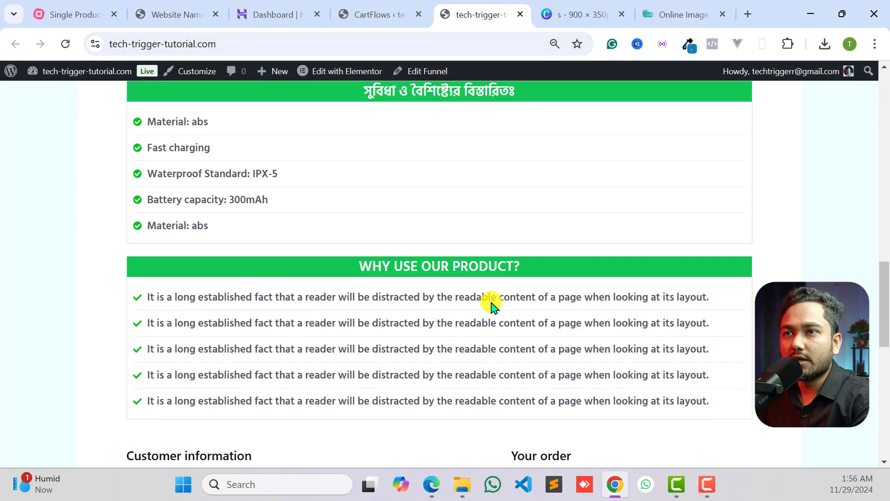
scroll(493, 305, up, 10)
click(377, 14)
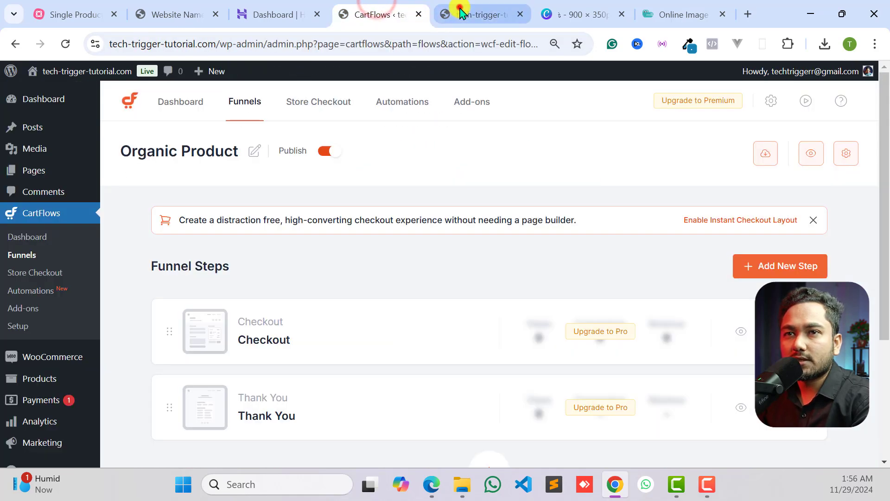
click(461, 14)
click(232, 43)
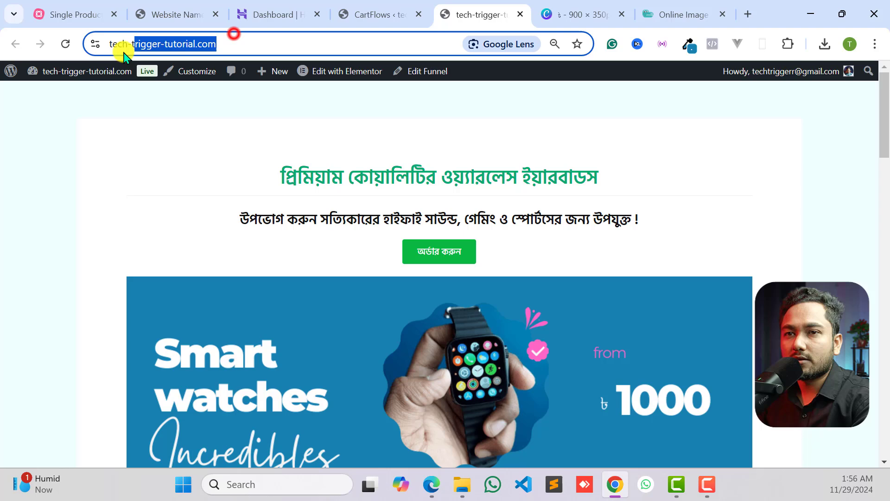
- Preview the Organic Product funnel from the CartFlows funnel list and select its checkout page address
click(337, 9)
scroll(44, 324, down, 4)
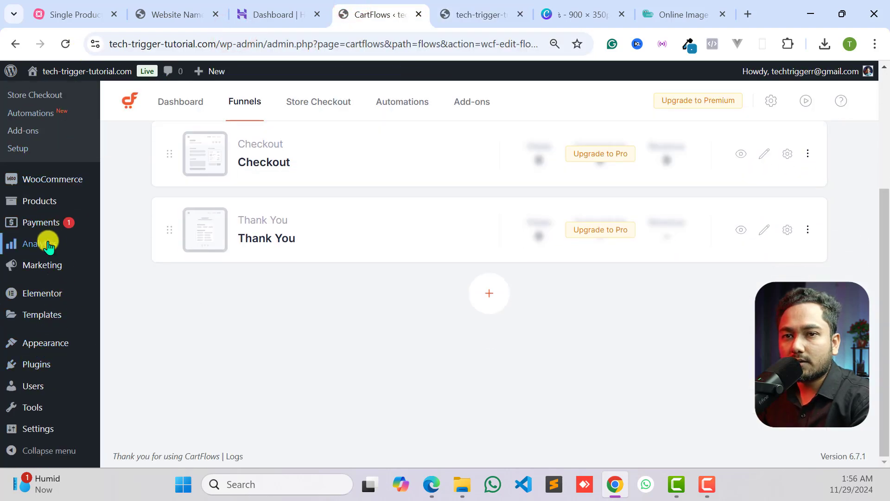
scroll(44, 244, up, 4)
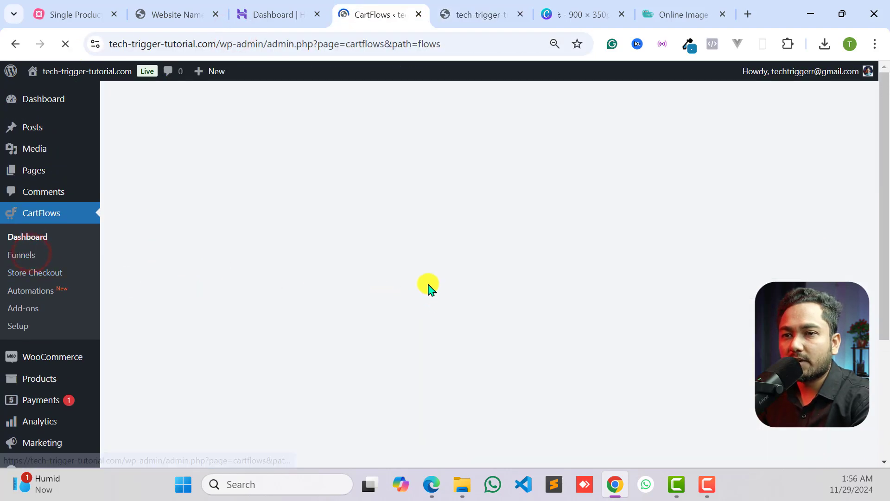
scroll(279, 238, down, 1)
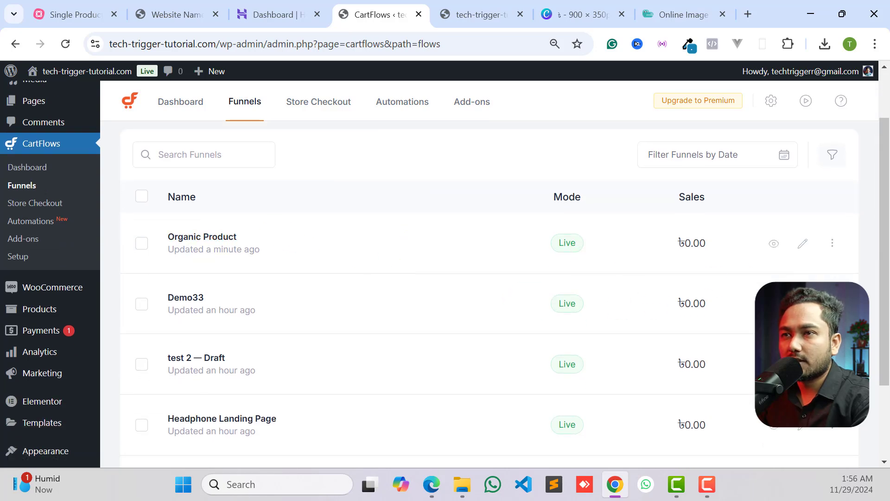
click(774, 243)
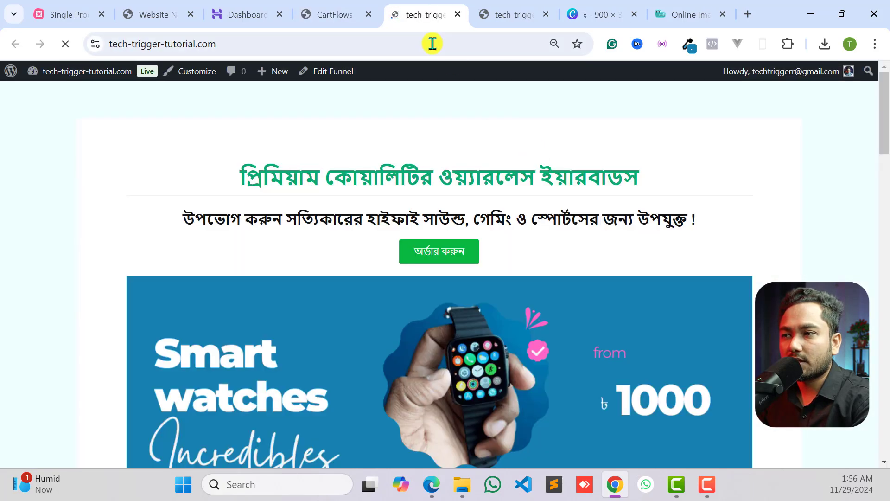
click(339, 14)
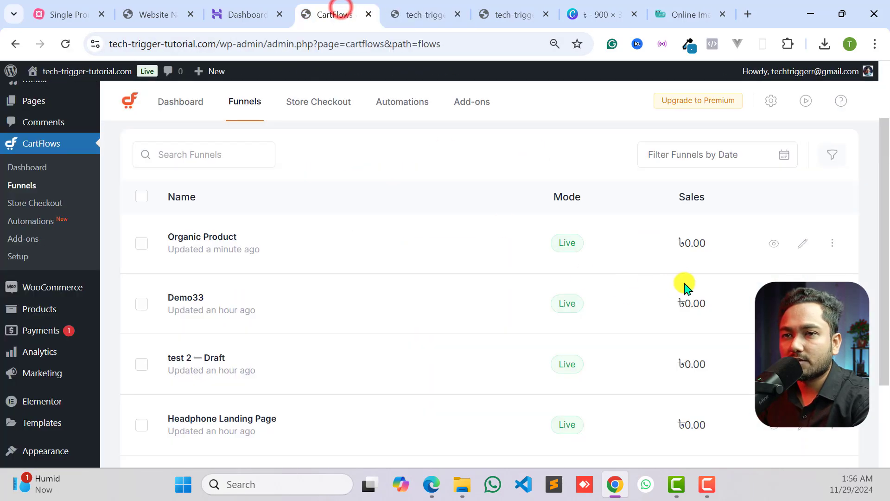
click(768, 243)
drag(383, 43, 89, 53)
- Compare the Organic Product checkout page with the site's homepage landing page
scroll(522, 318, down, 10)
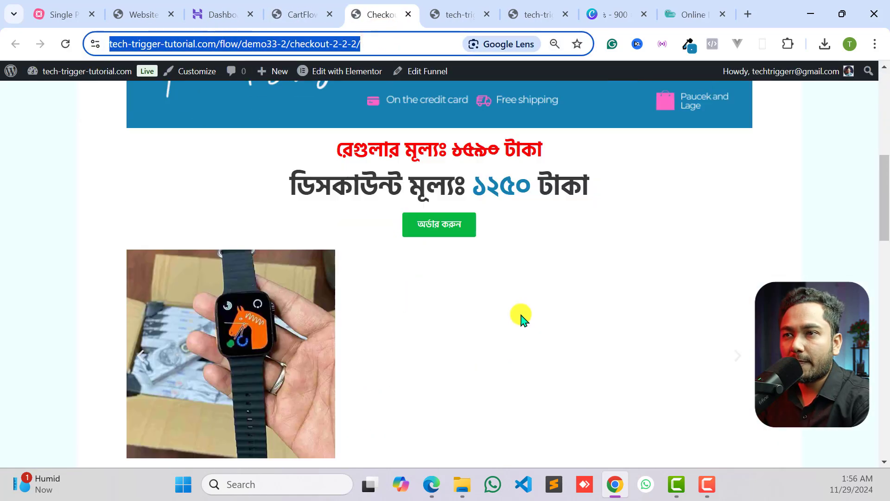
scroll(522, 319, down, 5)
scroll(543, 303, up, 15)
click(444, 10)
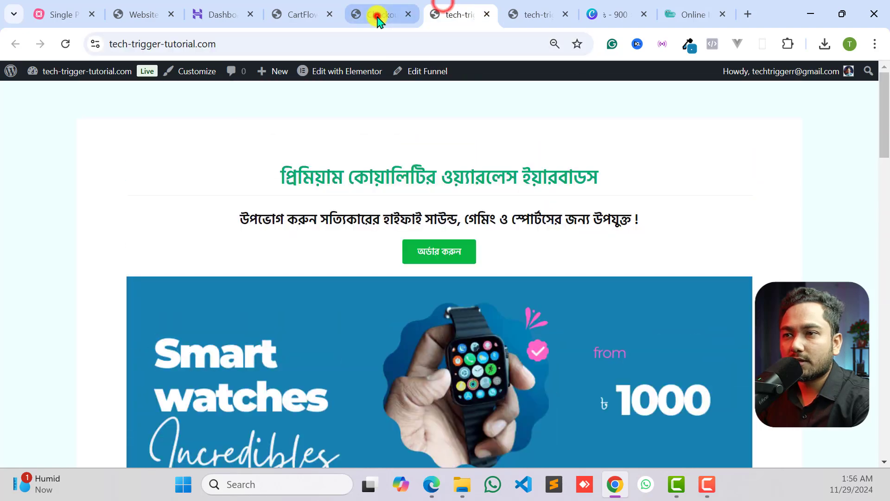
click(378, 19)
scroll(487, 271, down, 8)
scroll(496, 279, up, 8)
click(464, 10)
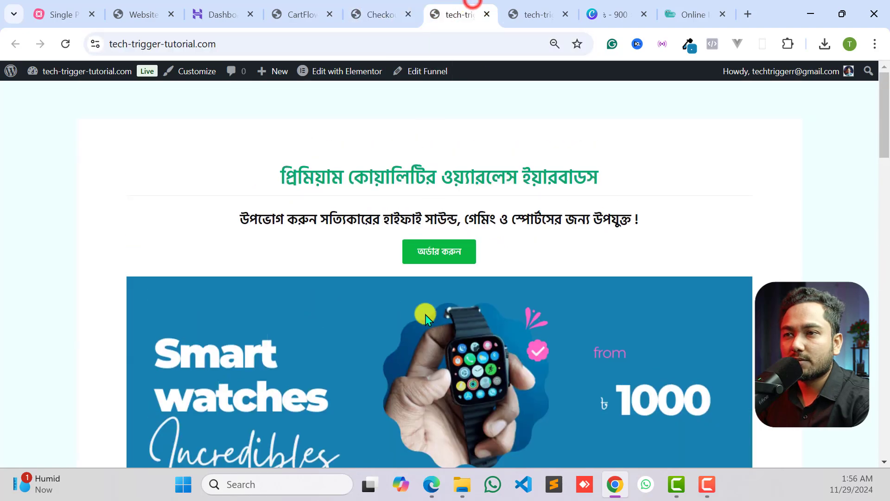
- Look over the homepage landing page, and select the full web address of the Organic Product checkout page
scroll(427, 319, down, 8)
scroll(465, 324, up, 8)
click(378, 14)
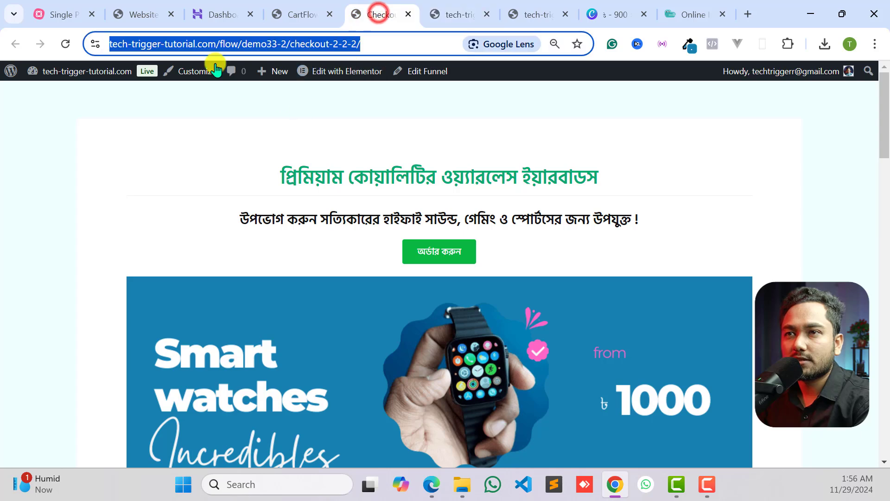
click(170, 43)
click(267, 44)
drag(402, 46, 87, 49)
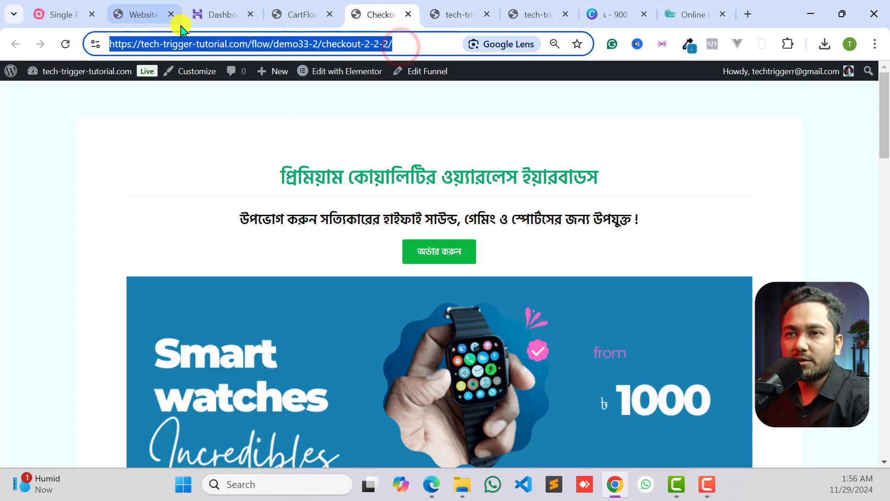
right_click(209, 46)
click(254, 175)
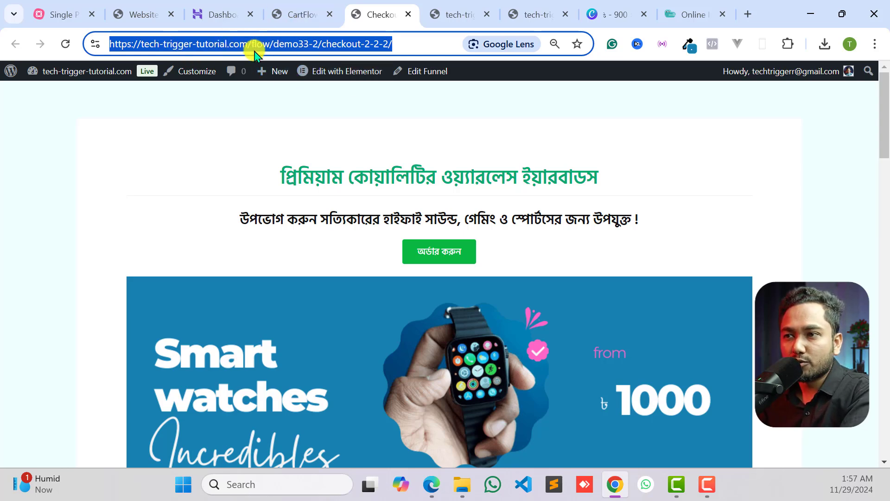
- Look through the upper part of the Organic Product landing page and highlight the funnel path in its address
scroll(541, 258, down, 20)
scroll(538, 260, up, 15)
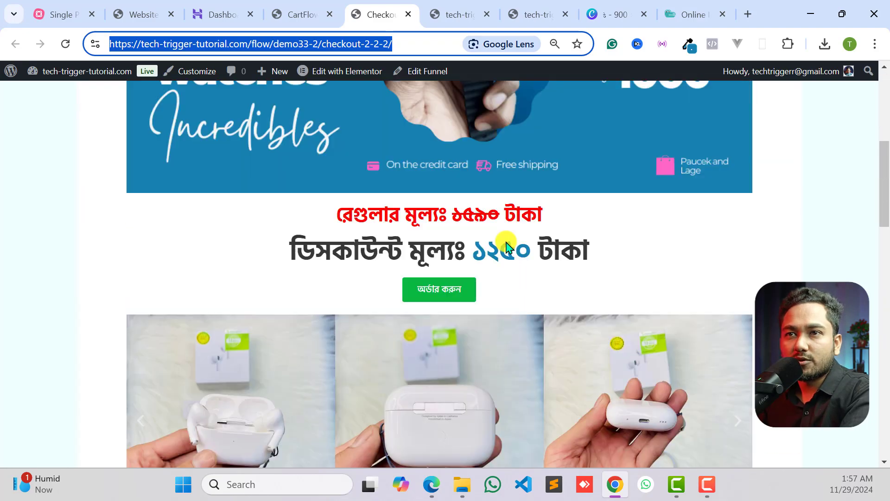
scroll(506, 246, up, 5)
click(254, 47)
drag(402, 40, 326, 44)
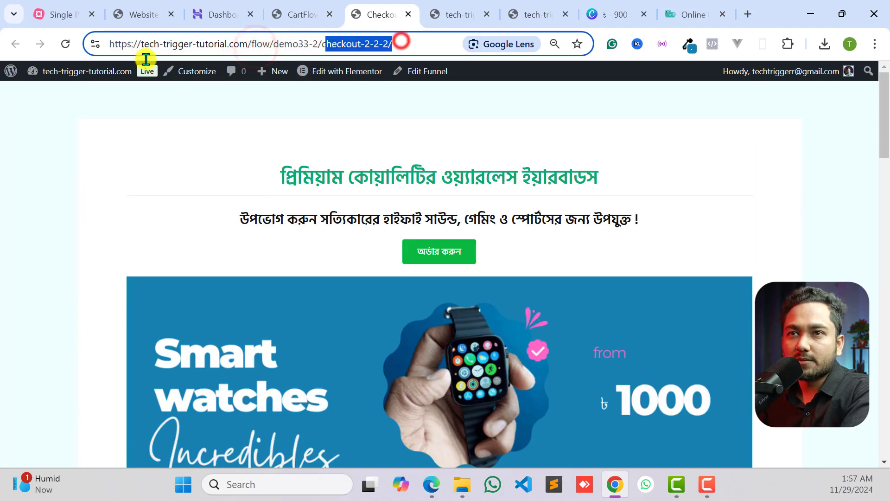
drag(146, 59, 118, 60)
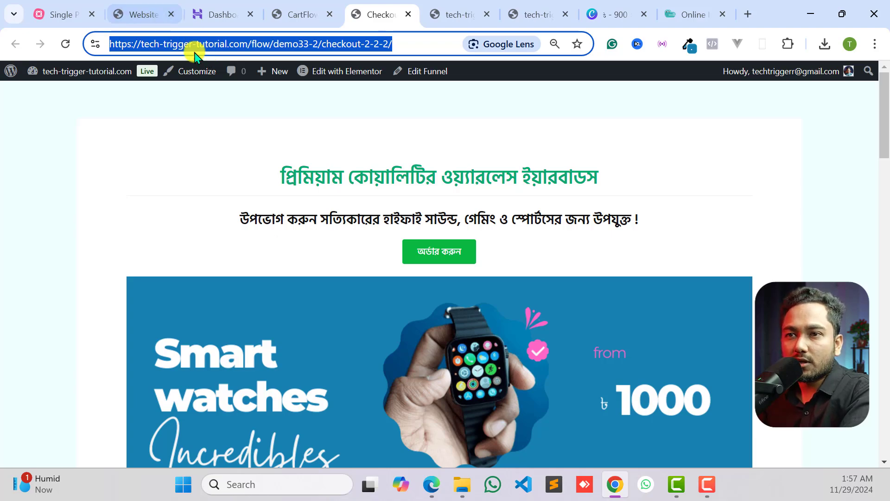
- Examine the billing details, order summary and payment section of the Organic Product checkout page
scroll(229, 179, down, 10)
scroll(237, 260, down, 10)
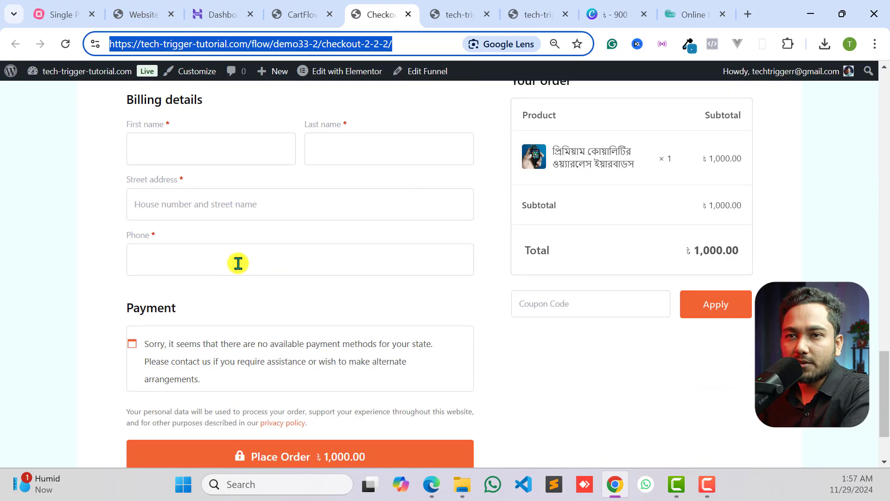
click(168, 239)
scroll(204, 263, up, 2)
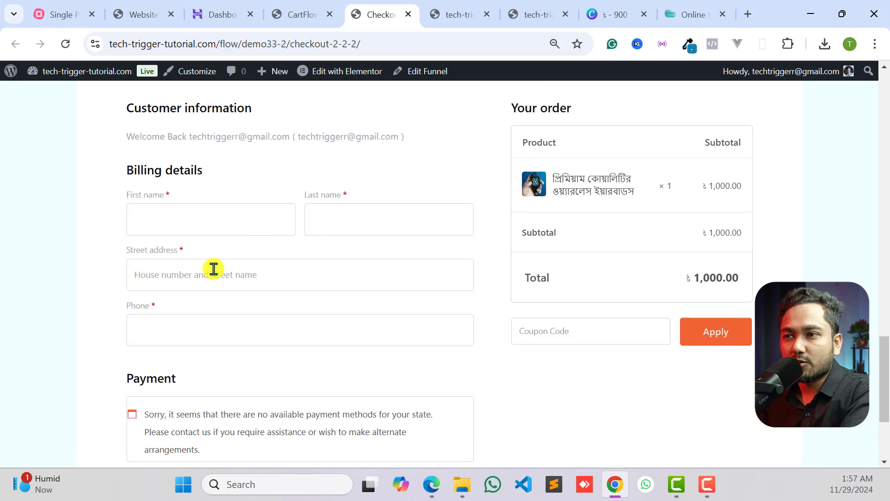
click(31, 234)
scroll(154, 246, down, 3)
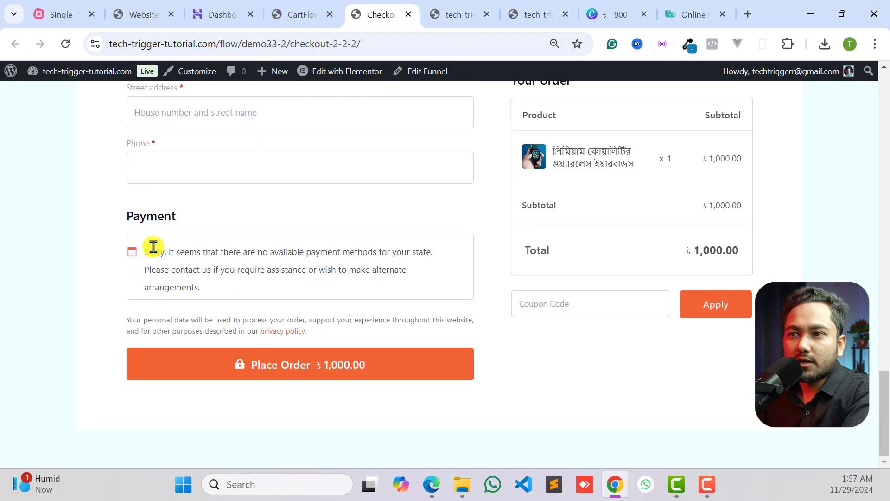
click(299, 14)
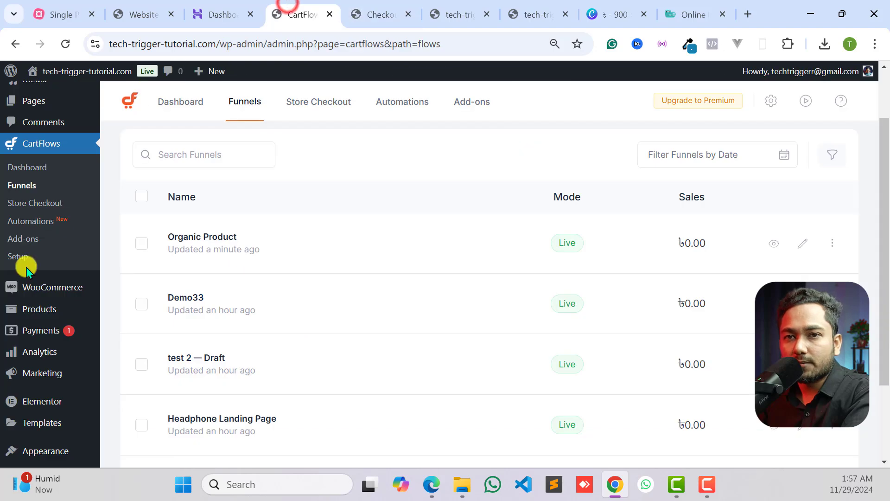
scroll(26, 265, down, 3)
mouse_move(28, 183)
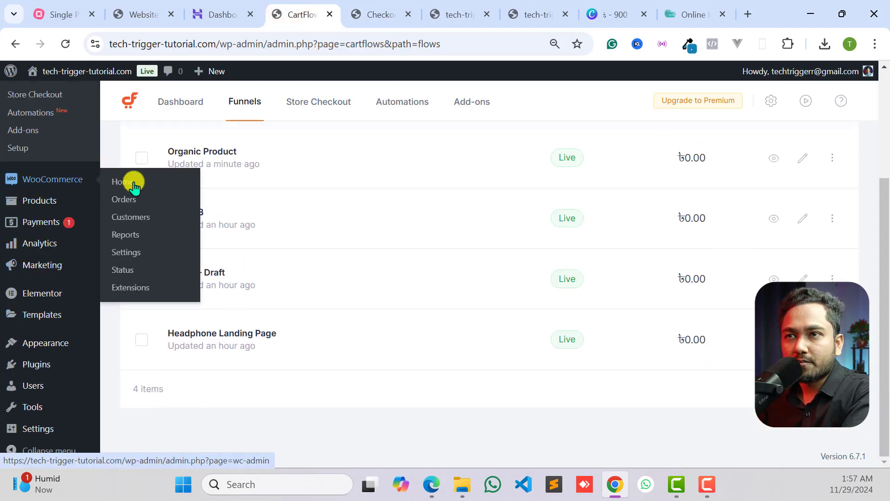
click(364, 13)
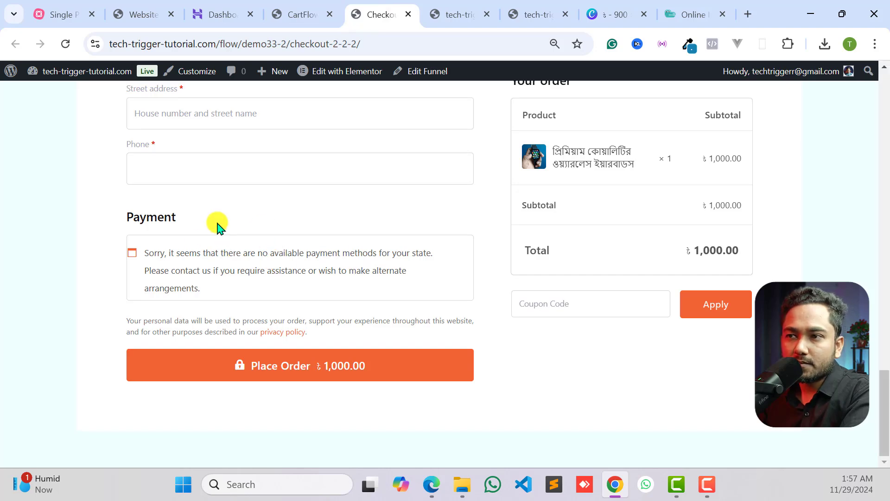
scroll(215, 224, up, 5)
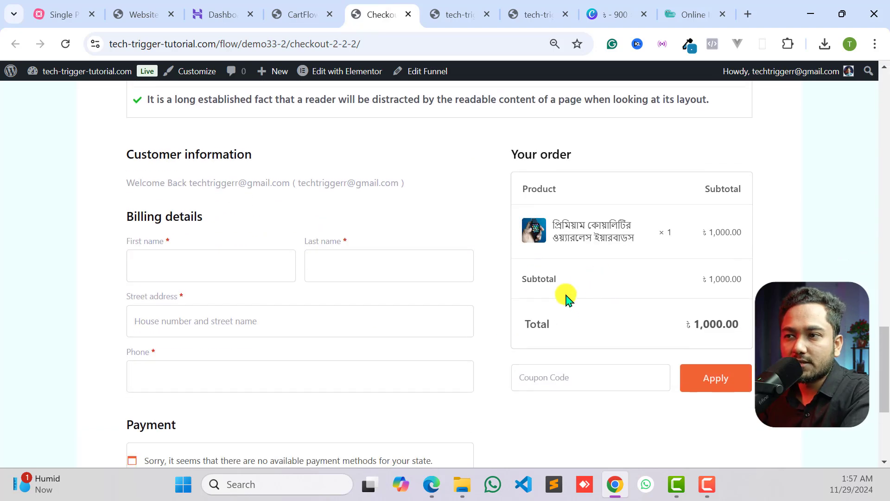
scroll(569, 299, down, 2)
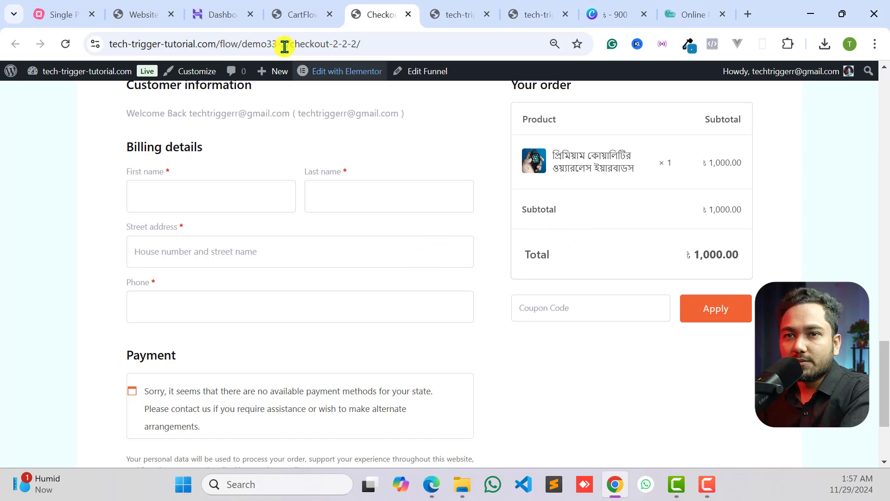
- Open the shipping zones in the store's WooCommerce settings
click(274, 14)
scroll(30, 289, up, 3)
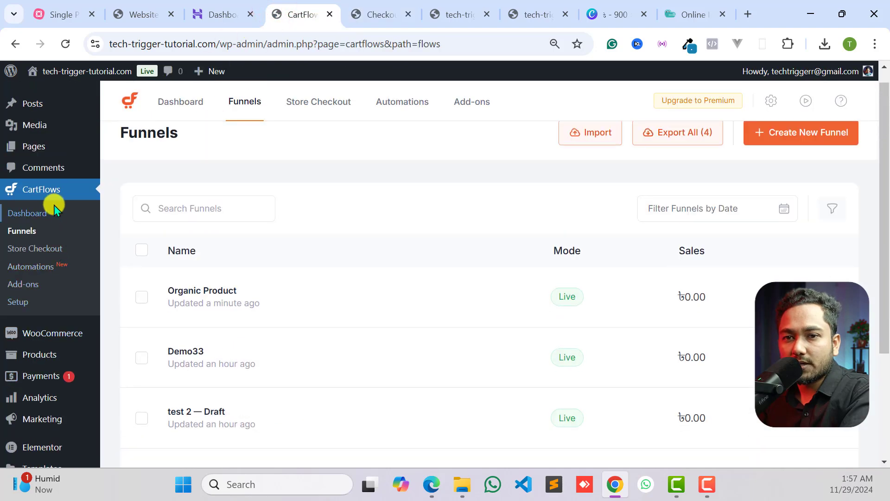
mouse_move(51, 334)
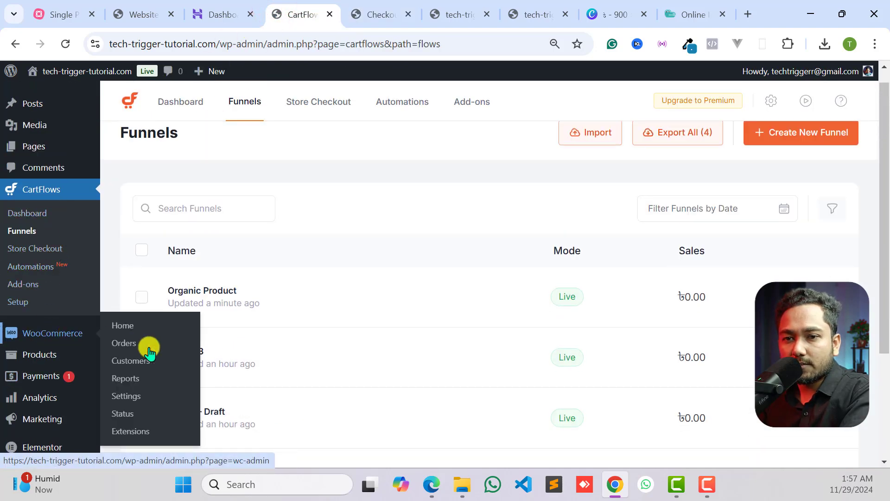
click(126, 396)
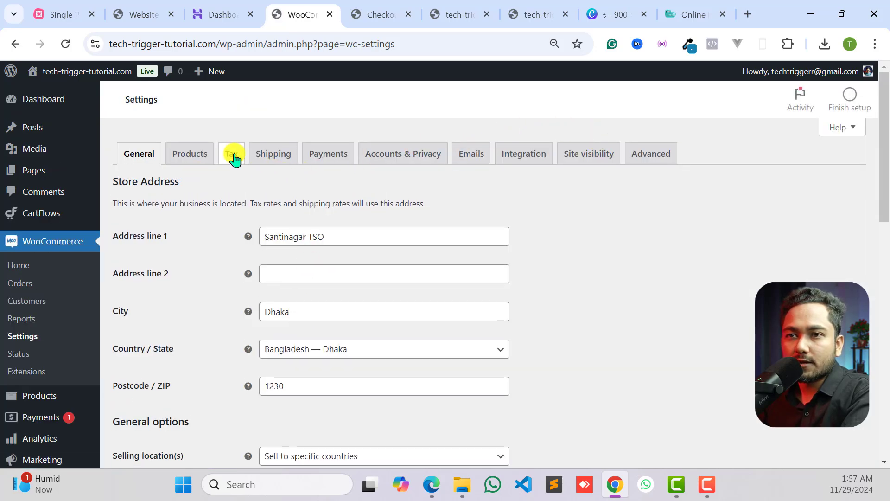
click(255, 156)
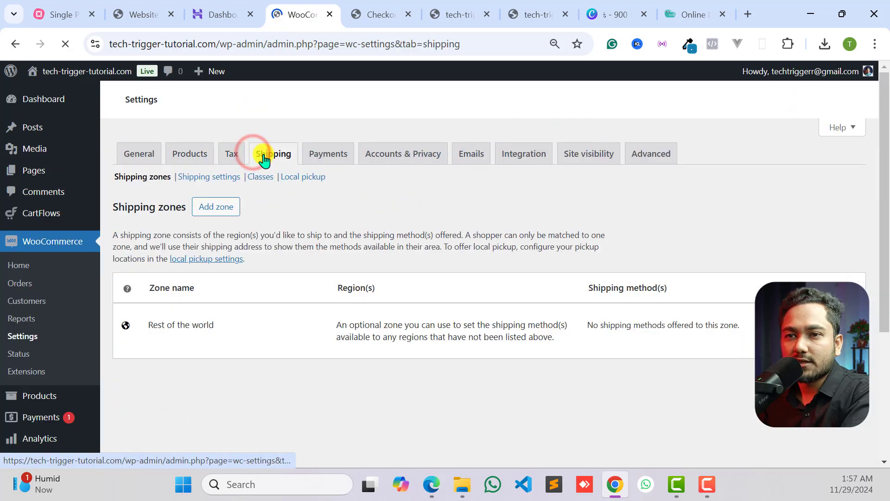
scroll(220, 284, down, 4)
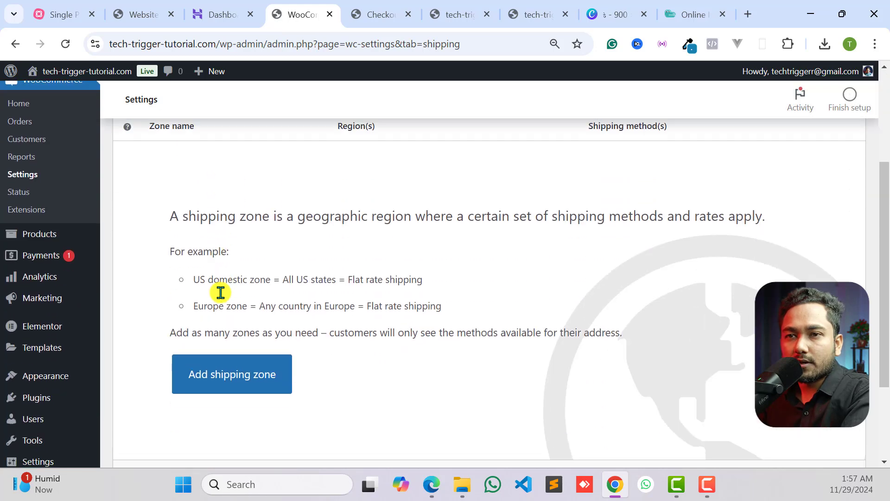
scroll(235, 292, up, 4)
- Add a shipping zone named Bangladesh with the whole country of Bangladesh as its region
click(223, 205)
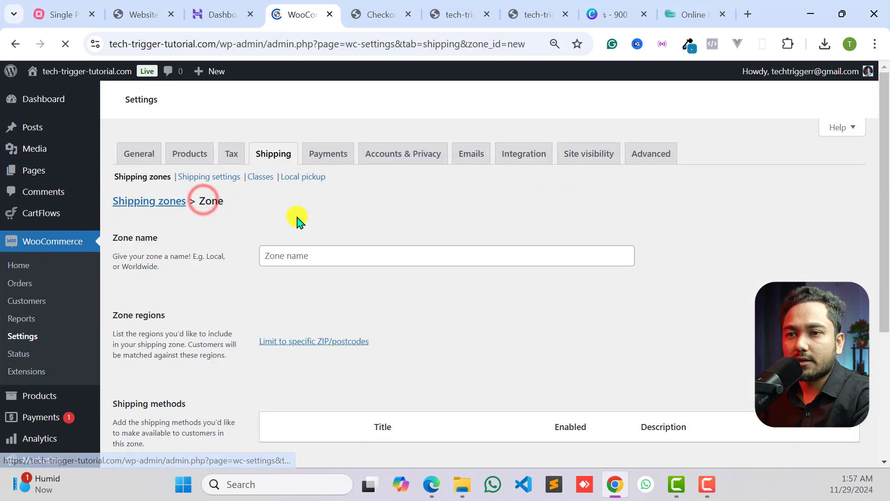
click(290, 250)
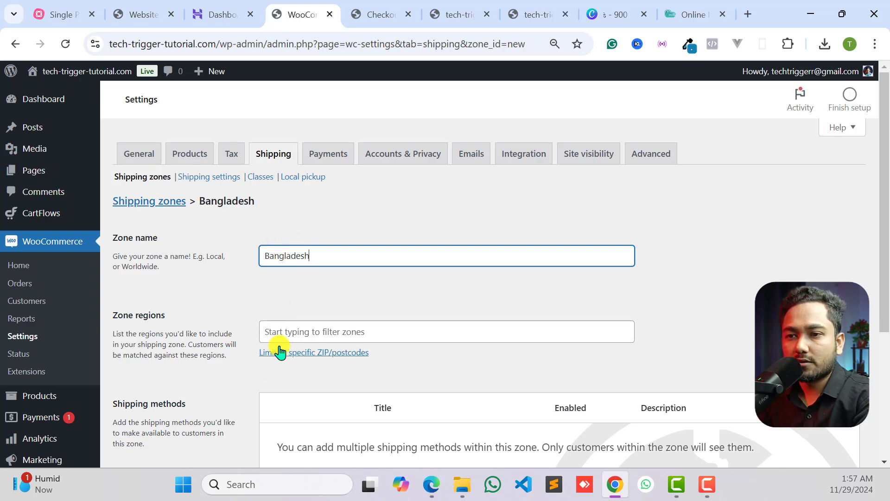
click(289, 334)
text(bangla)
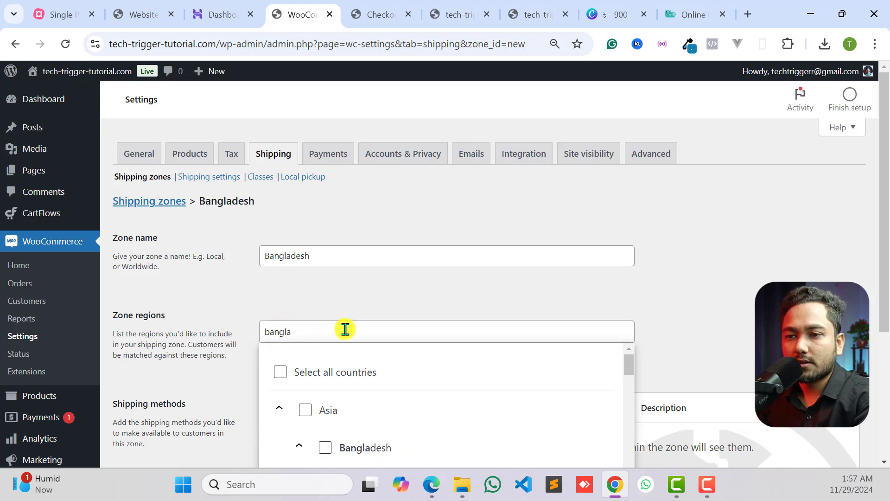
scroll(358, 397, down, 2)
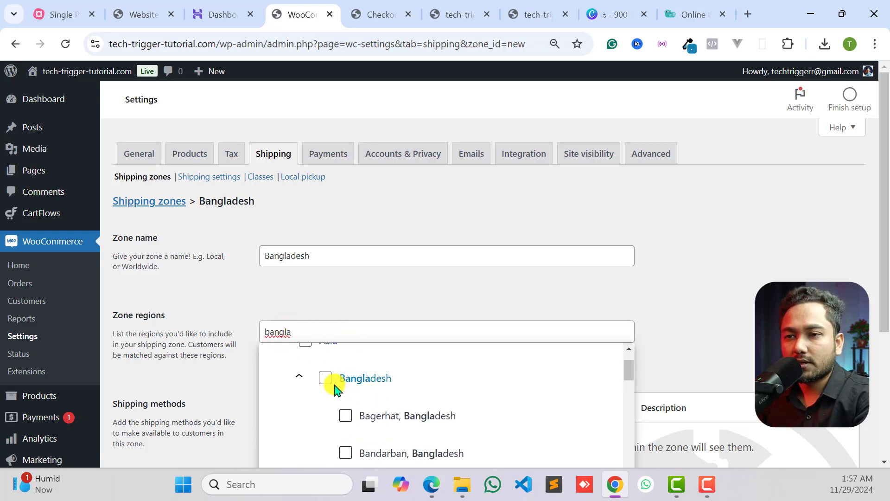
click(323, 379)
click(377, 296)
scroll(378, 294, down, 4)
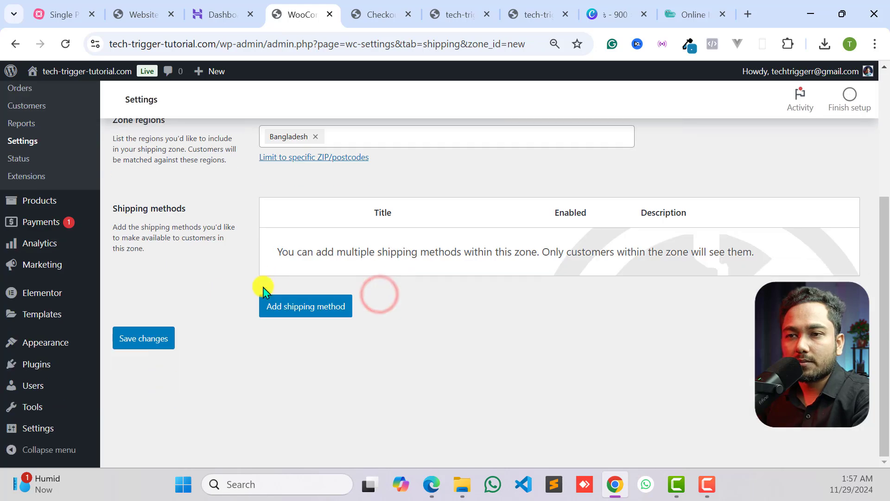
- Add a flat rate shipping method with a cost of 70 to the Bangladesh zone and save it
click(296, 310)
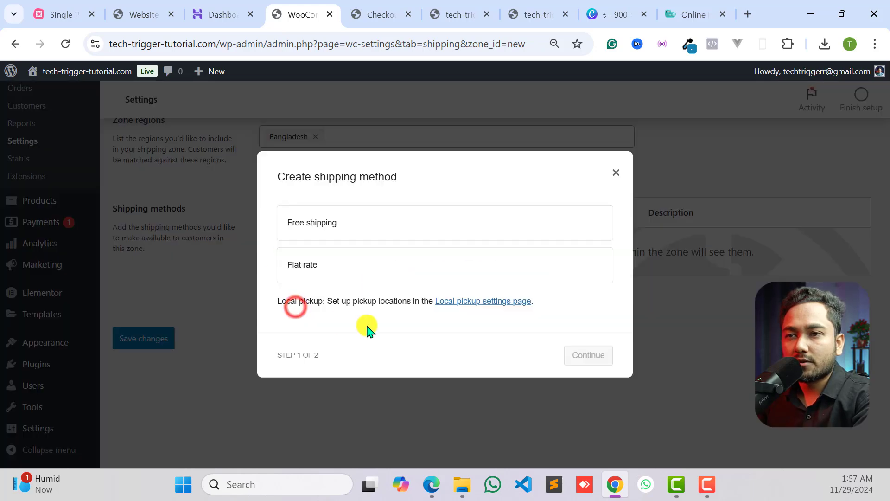
click(316, 262)
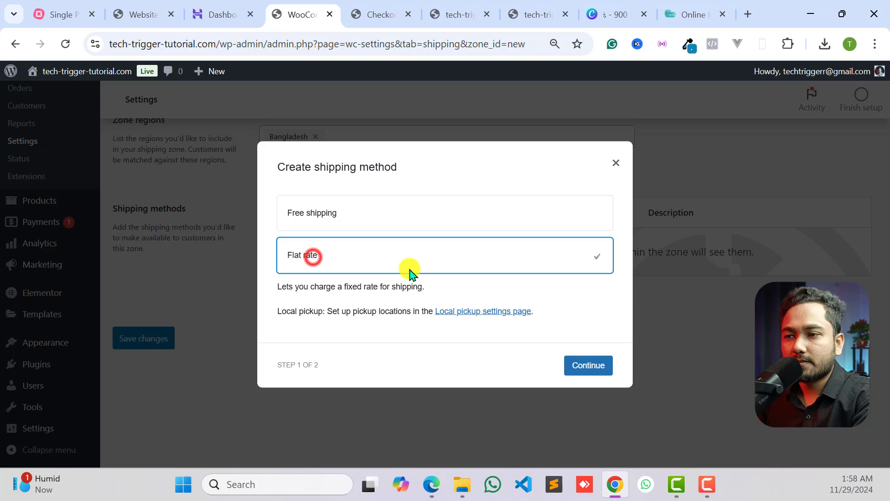
click(585, 369)
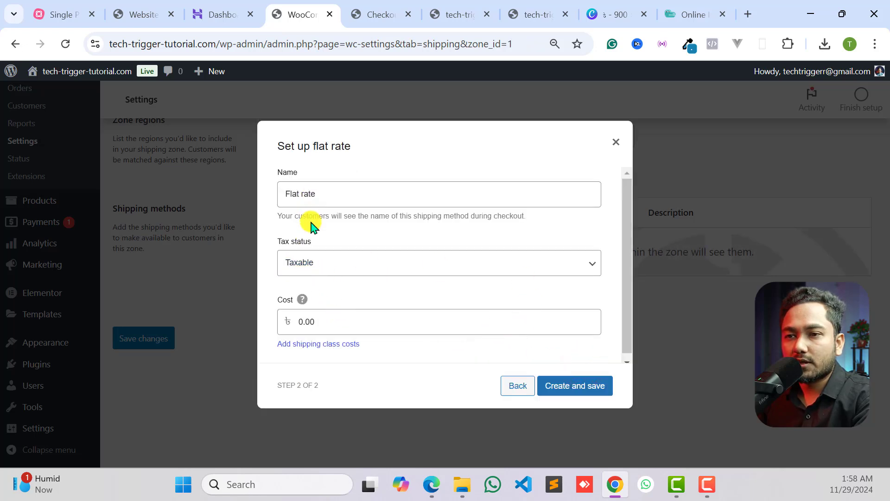
click(348, 316)
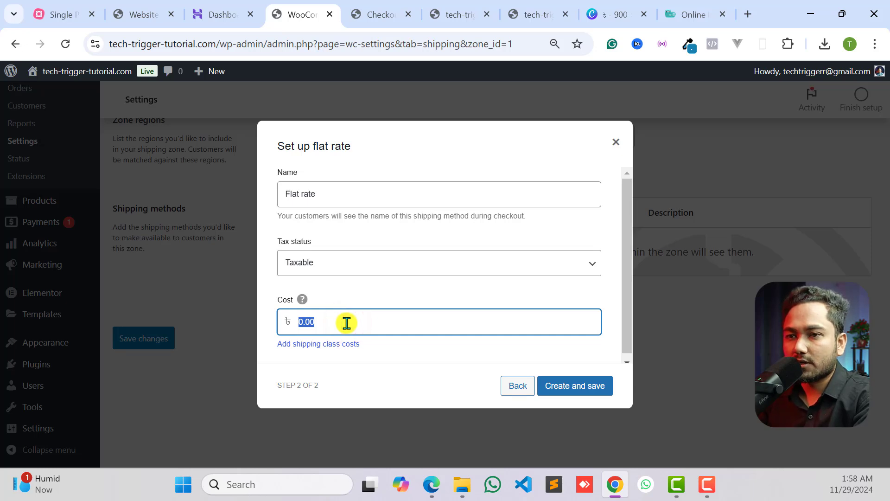
text(70)
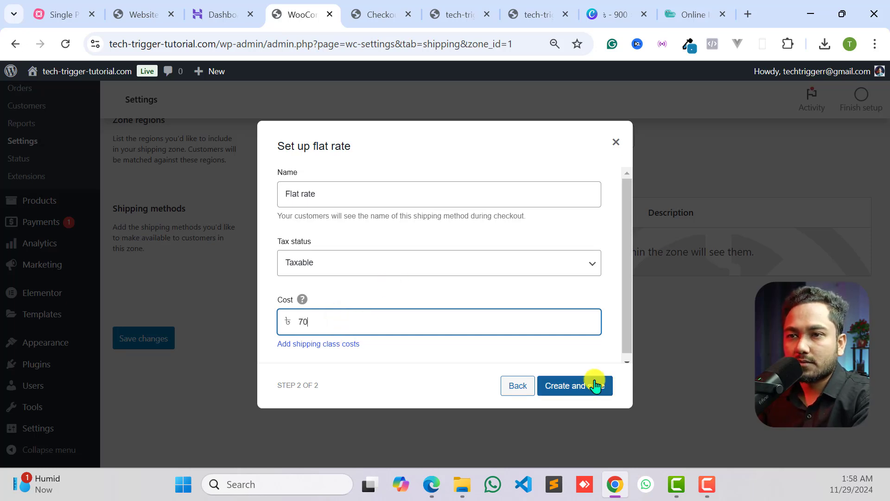
click(588, 383)
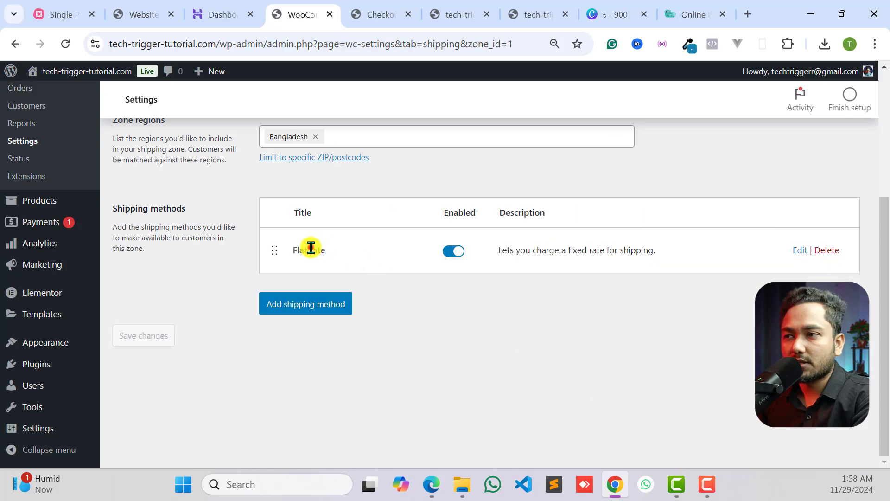
- Rename the flat rate shipping method to "ঢাকার ভেতরে" and save it
click(800, 250)
drag(331, 199, 221, 185)
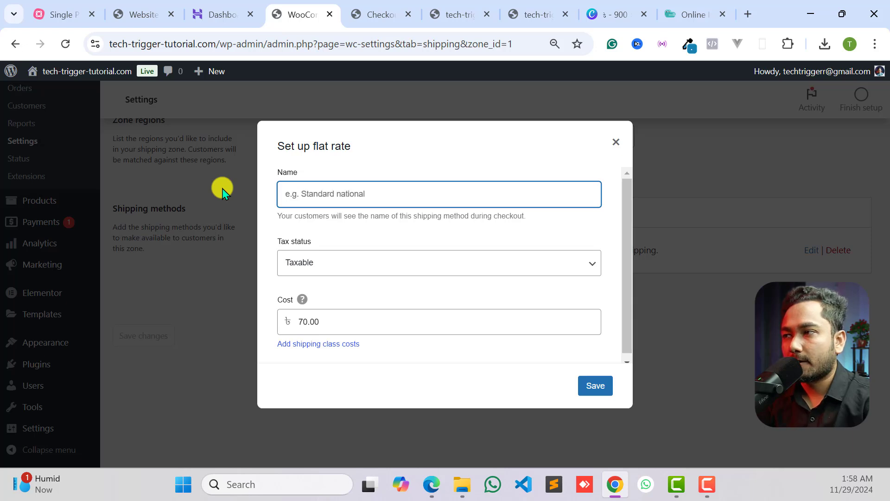
text(দাকার ভ)
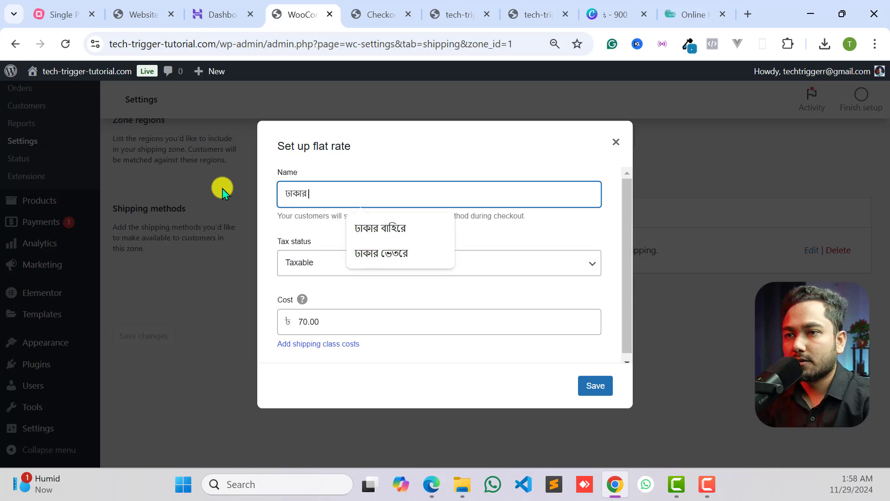
text(েতত)
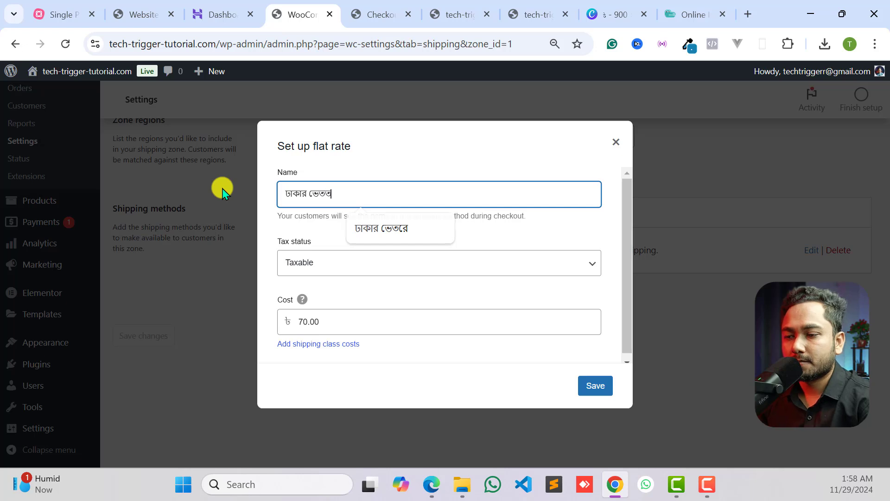
text(ে)
key(BackSpace)
text(রে)
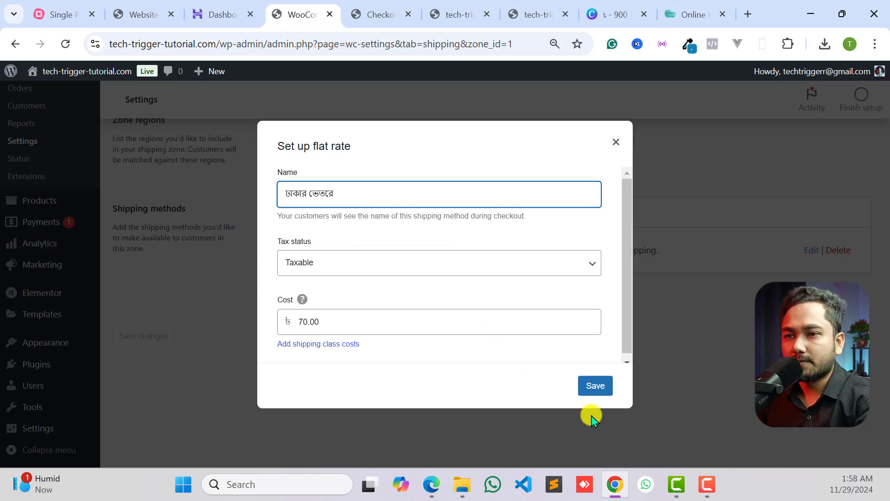
click(593, 389)
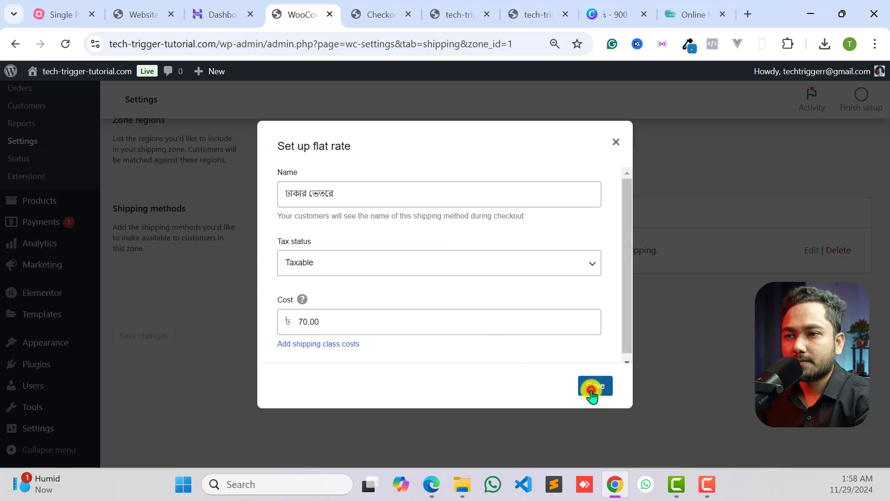
- Add a second flat rate shipping method named "ঢাকার বাহিরে" with a cost of 120 to the Bangladesh zone and save it
click(302, 305)
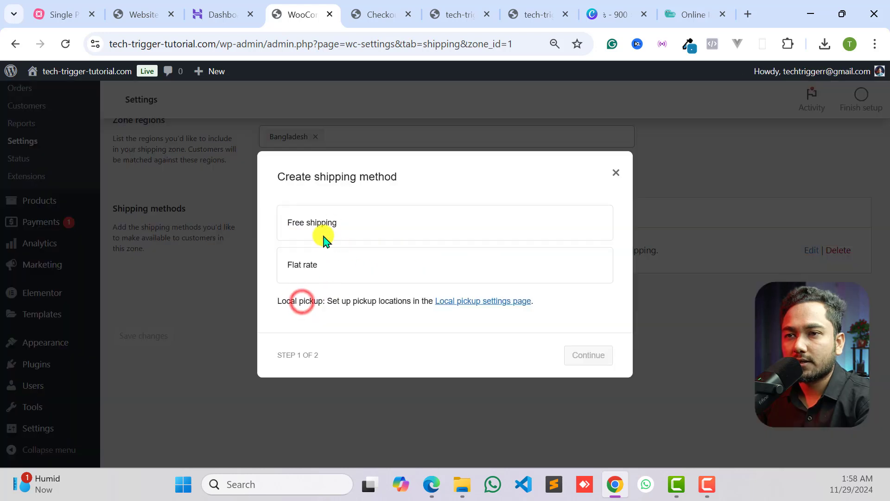
click(335, 214)
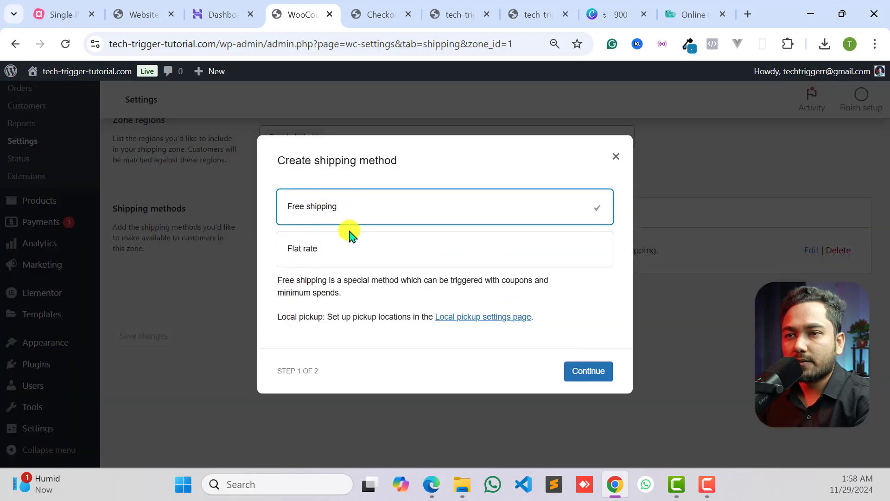
click(316, 234)
click(589, 371)
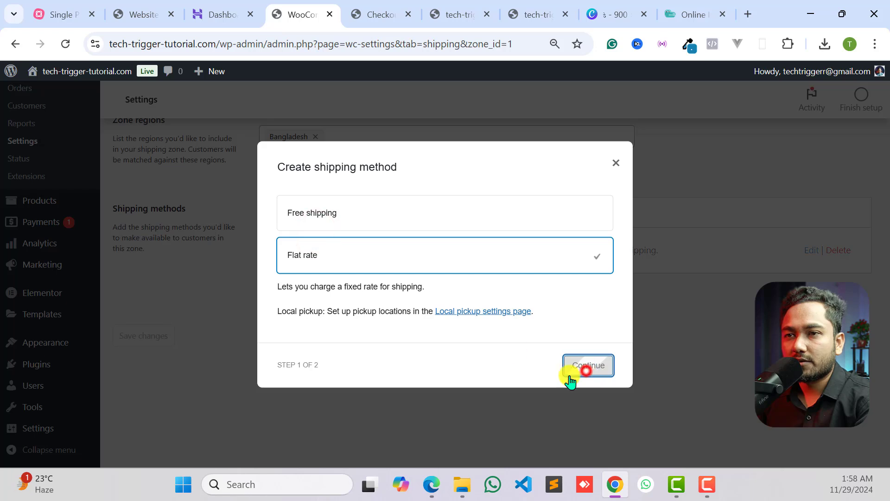
double_click(319, 196)
click(320, 196)
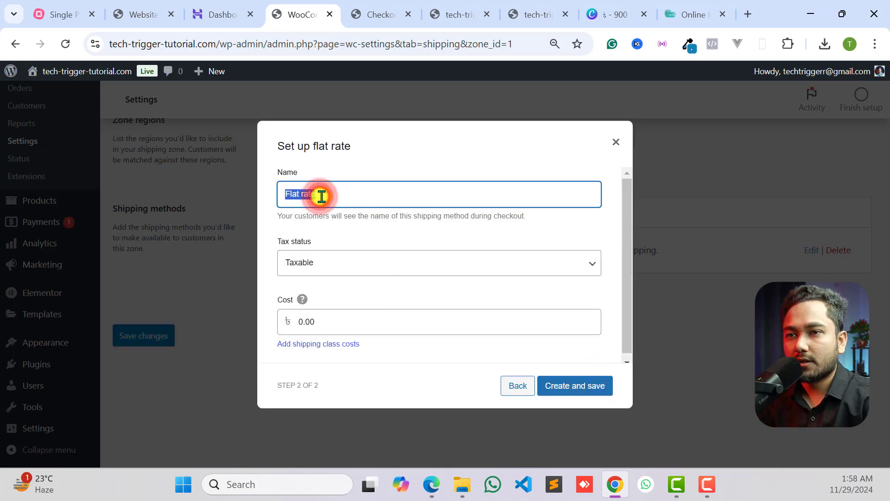
text(ঢাকার)
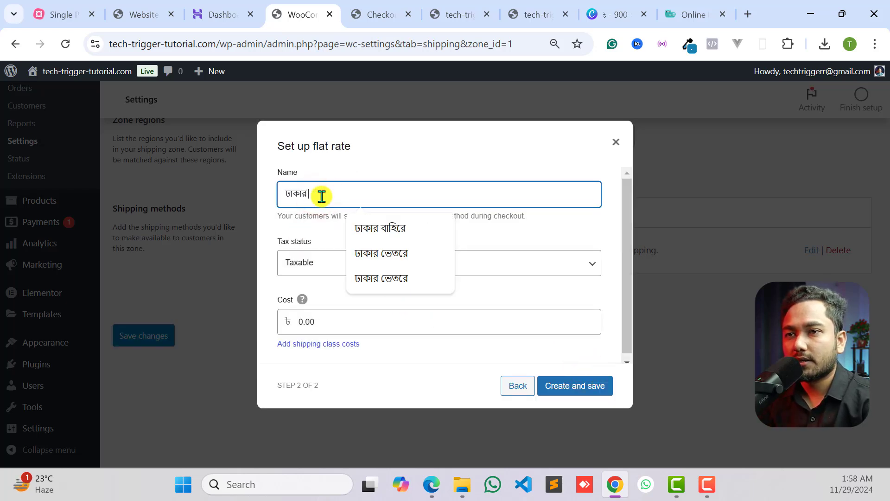
text( বাহিরে)
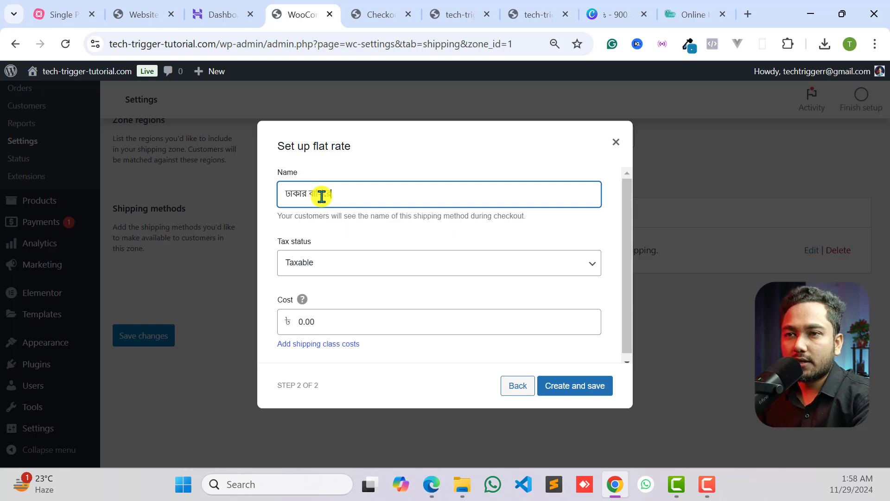
click(315, 234)
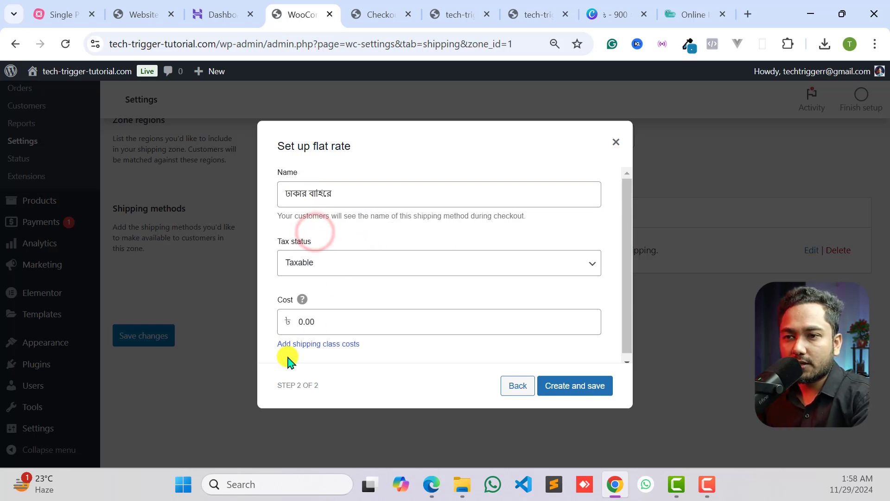
drag(336, 315, 295, 326)
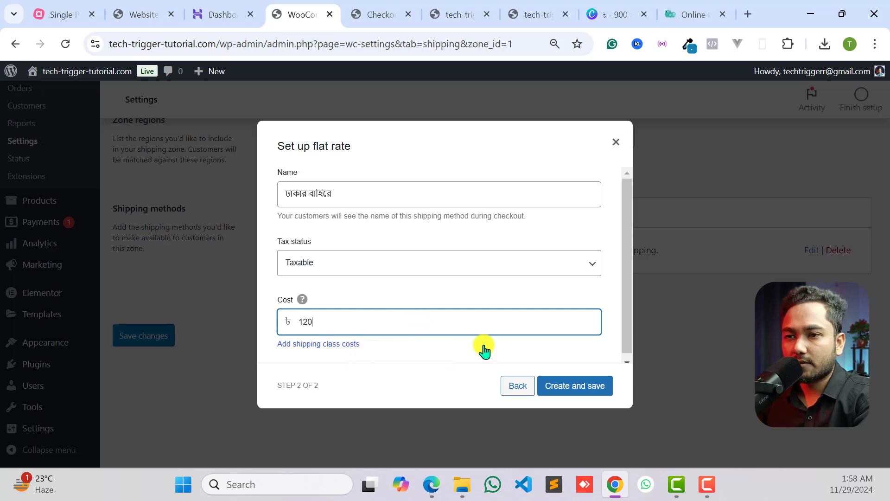
click(590, 384)
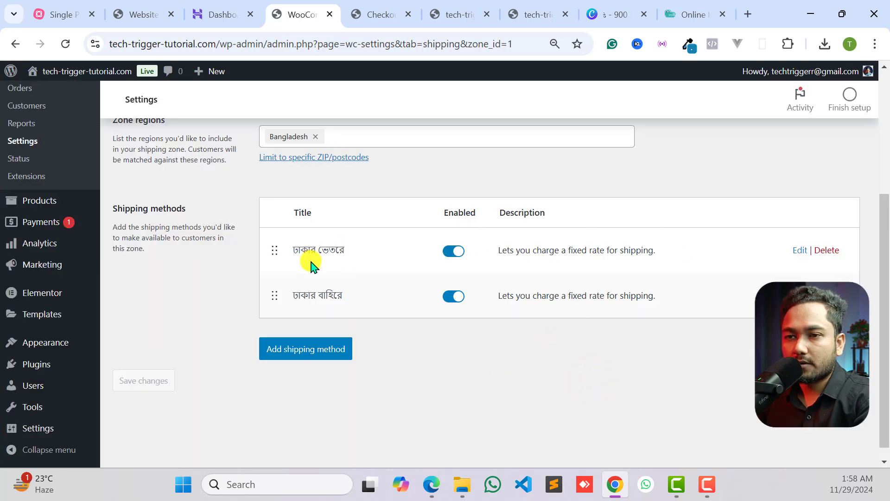
scroll(342, 309, up, 4)
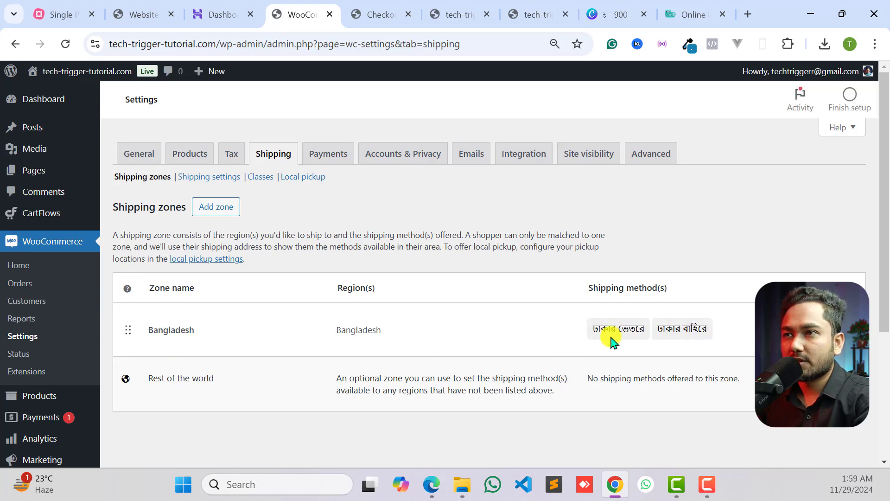
- Reload the store's landing page and examine the shipping options in its checkout form
click(460, 7)
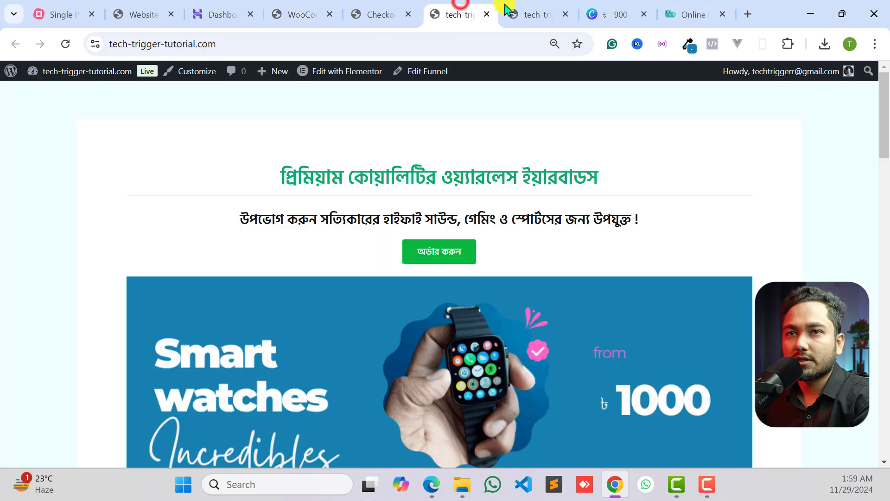
click(66, 42)
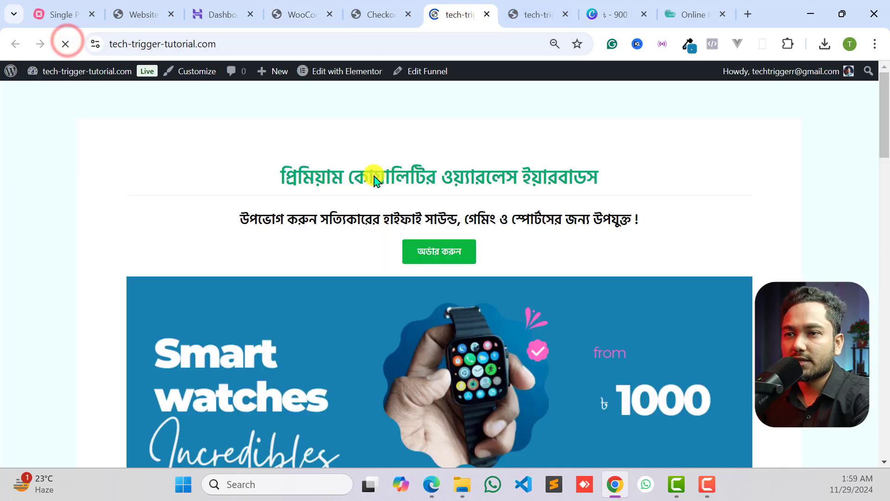
scroll(453, 252, down, 20)
scroll(457, 256, down, 4)
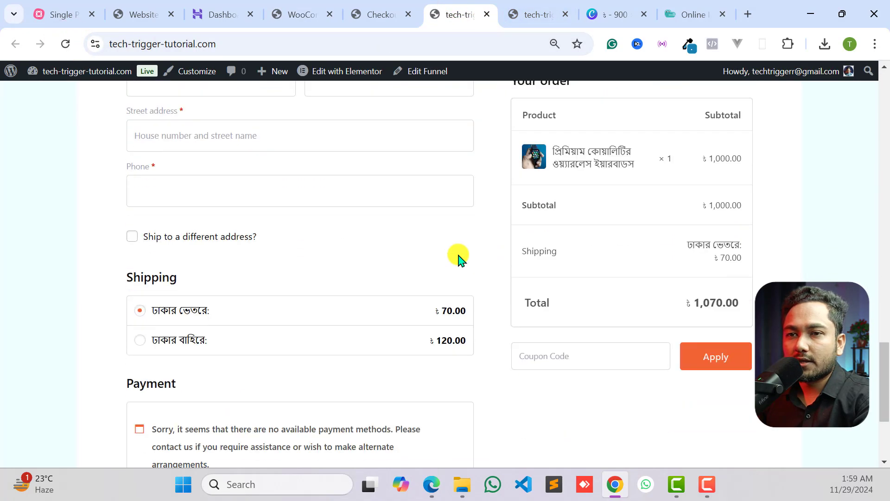
scroll(457, 256, down, 3)
scroll(455, 255, up, 3)
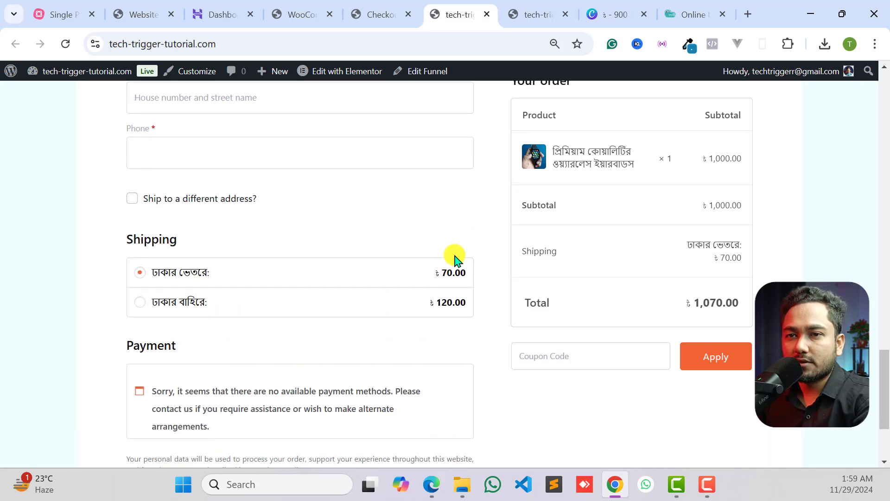
- Choose the "ঢাকার বাহিরে" shipping option in the checkout form and check the order's shipping charge and total
click(167, 302)
scroll(431, 280, up, 2)
scroll(324, 334, down, 1)
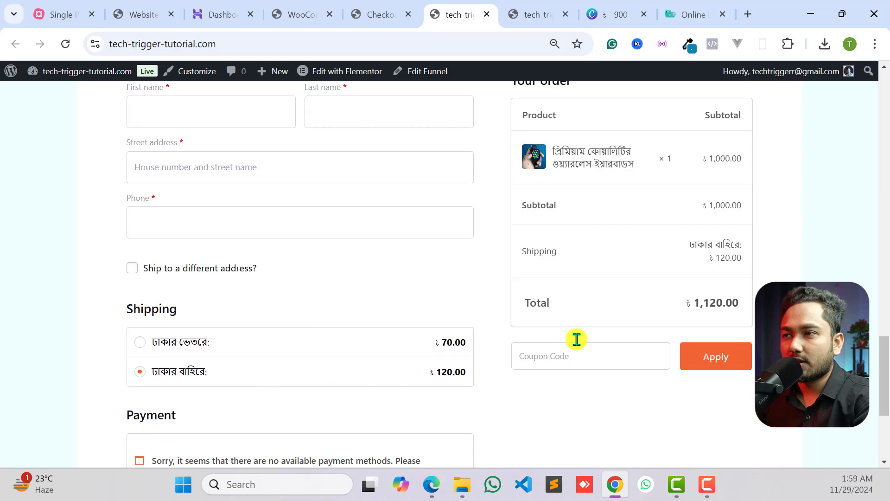
scroll(696, 307, up, 3)
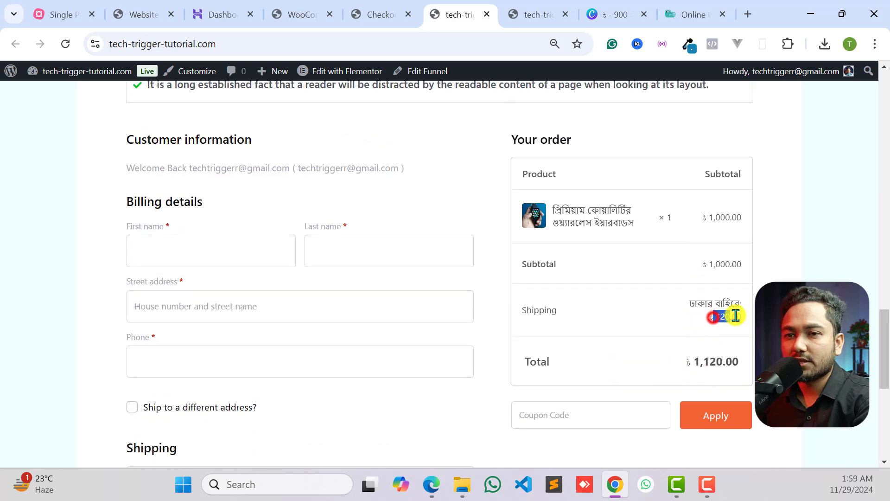
- Switch the checkout's shipping option to "ঢাকার ভেতরে" and check how the order's shipping charge and total respond
scroll(218, 306, down, 6)
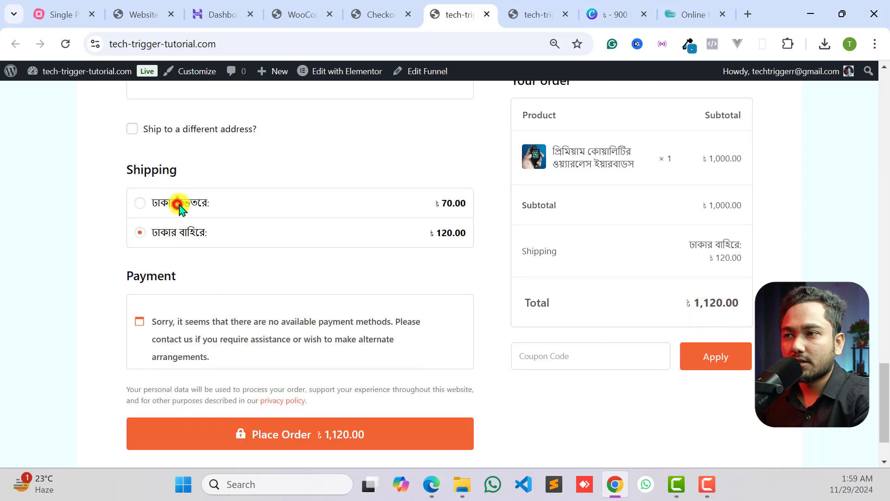
scroll(360, 258, up, 3)
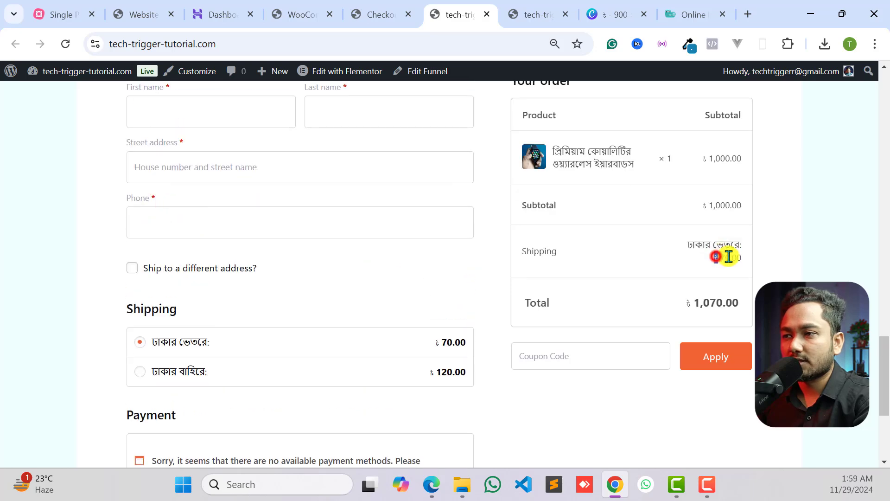
click(738, 254)
drag(693, 299, 733, 304)
click(733, 304)
scroll(676, 304, up, 1)
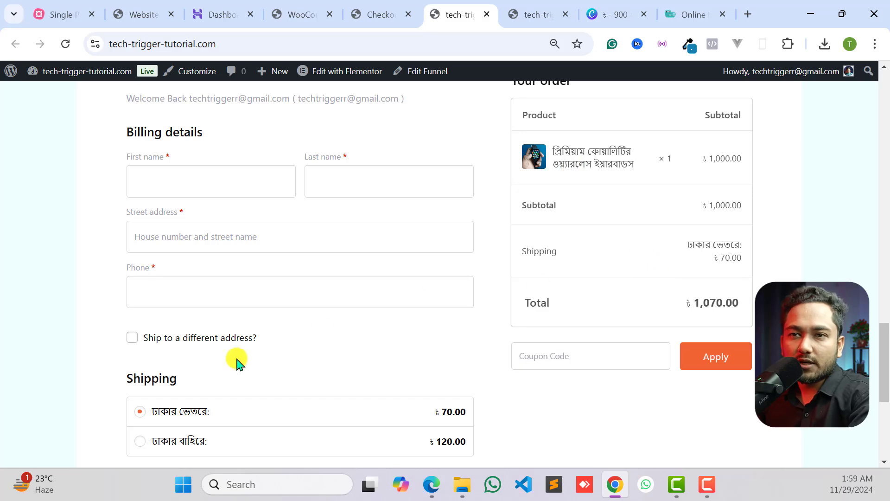
scroll(250, 371, down, 6)
scroll(279, 269, up, 2)
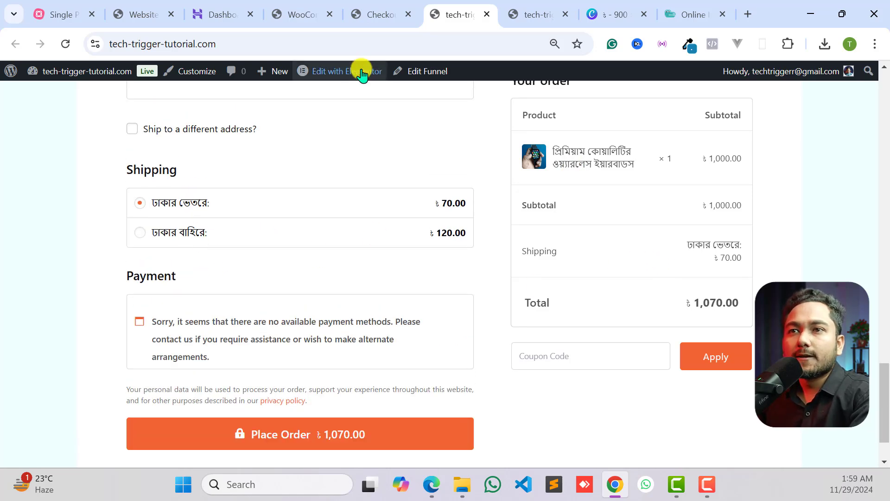
- Return to the WooCommerce settings and look through the store's tax options
click(383, 13)
click(308, 12)
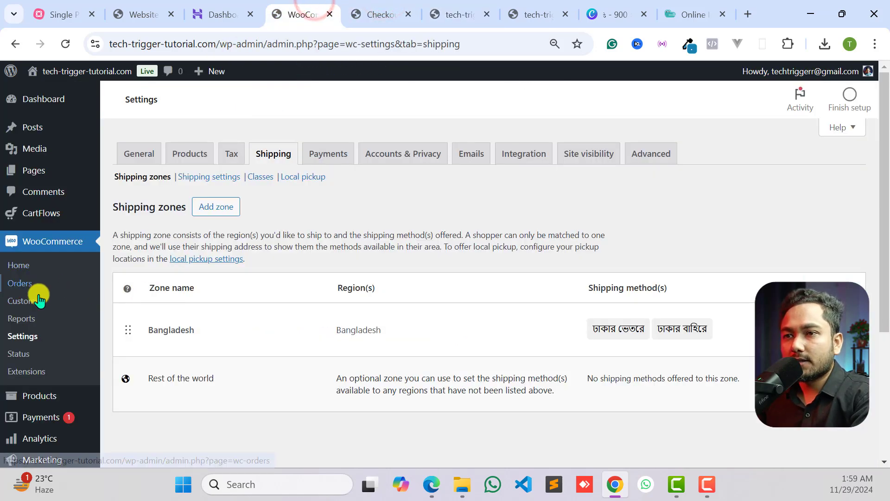
scroll(212, 338, down, 3)
scroll(297, 278, up, 3)
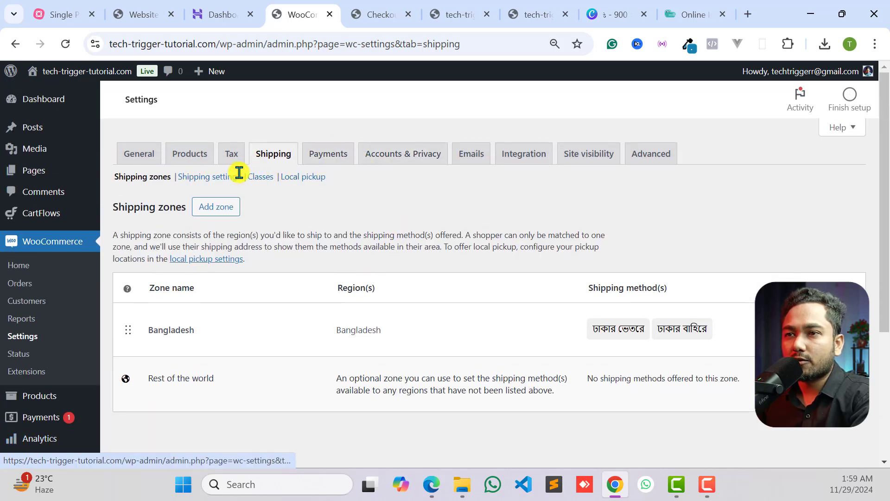
click(232, 155)
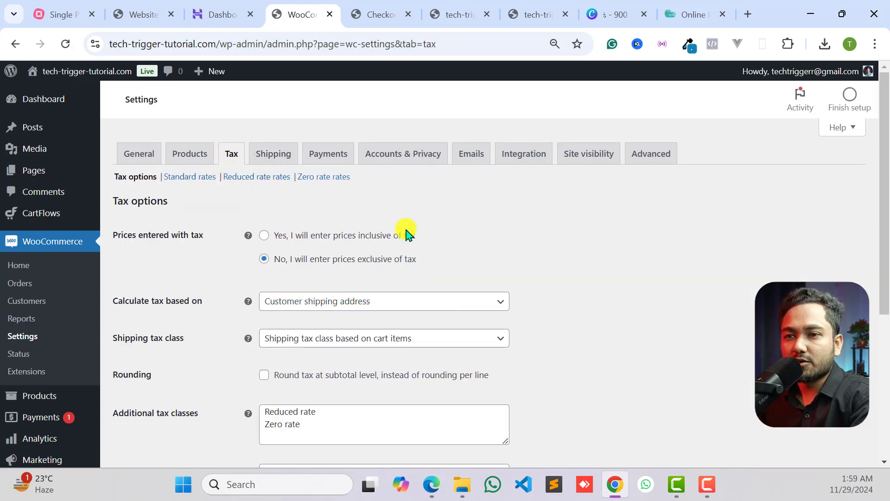
scroll(374, 292, down, 5)
scroll(307, 292, up, 5)
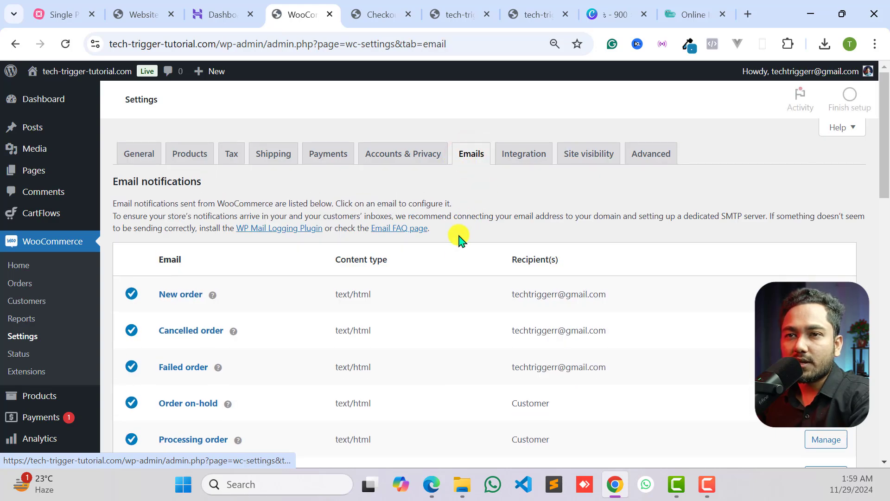
- Review the WooCommerce email notifications and the recipients of the new order and cancelled order emails
scroll(426, 235, down, 3)
scroll(185, 175, up, 2)
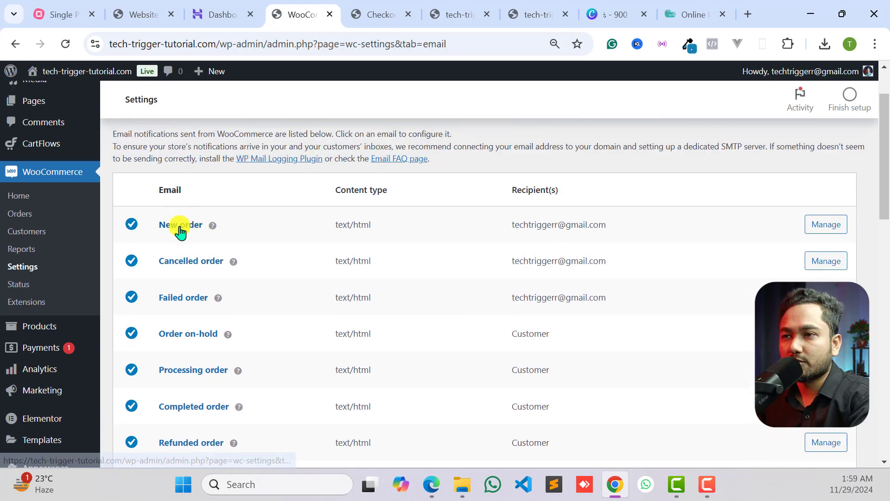
drag(507, 216, 611, 225)
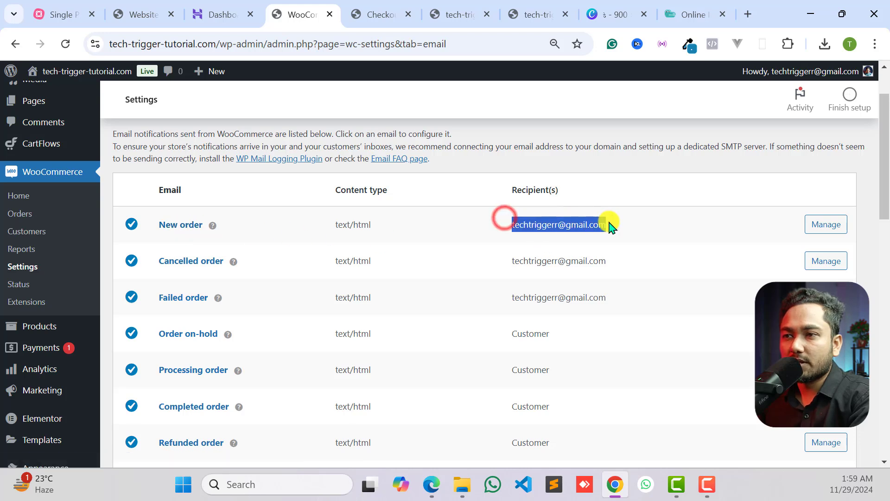
click(538, 227)
triple_click(538, 227)
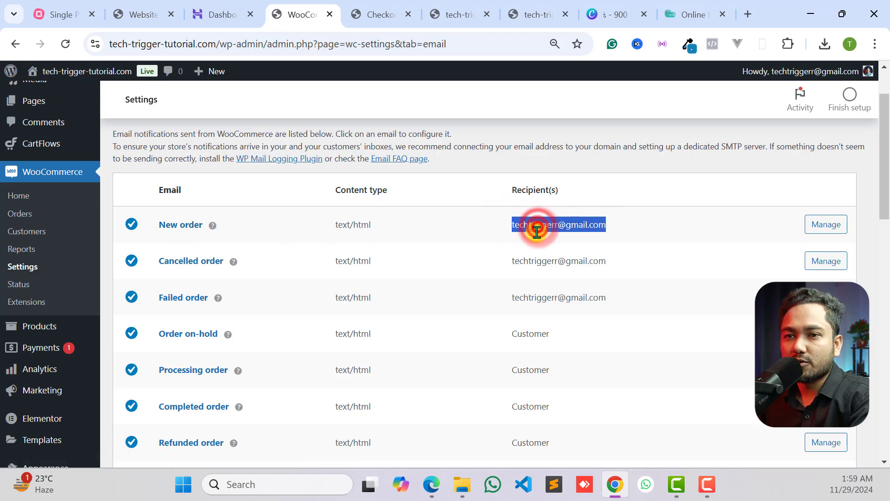
click(546, 261)
triple_click(546, 260)
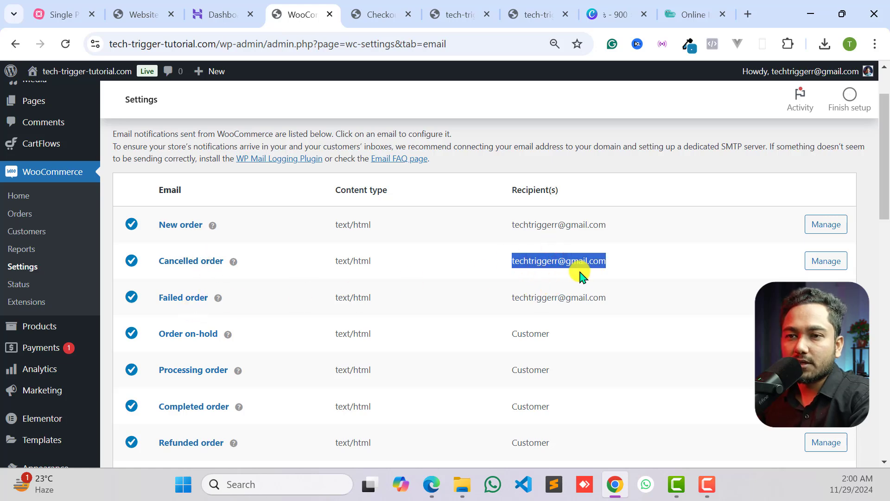
- Set the "From" name in the email sender options to "Tech Trigger"
scroll(519, 306, down, 8)
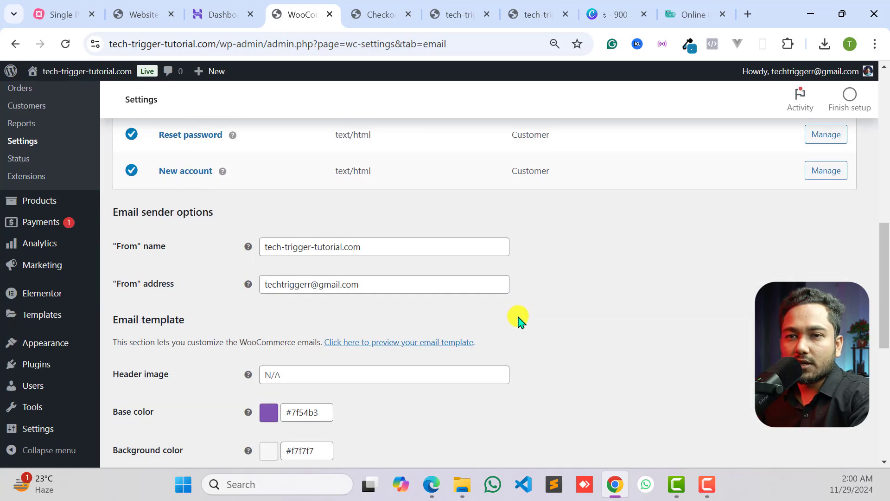
click(123, 246)
click(172, 244)
drag(400, 249, 236, 257)
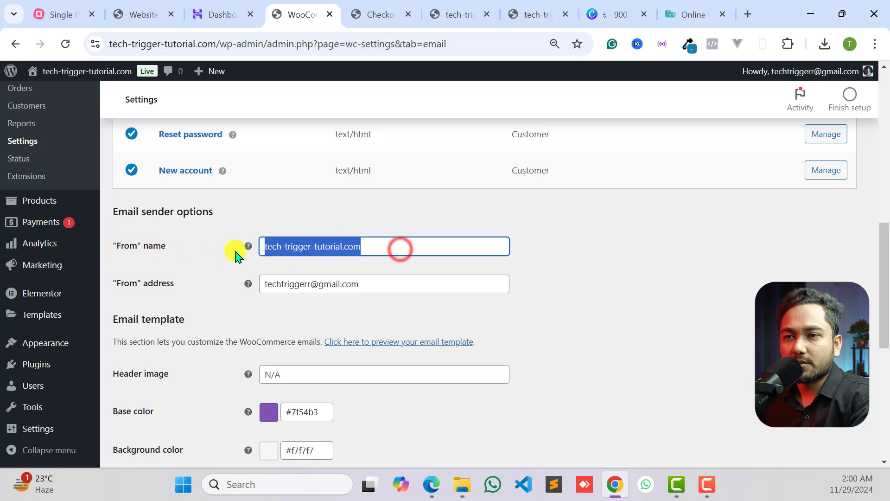
click(341, 248)
triple_click(343, 248)
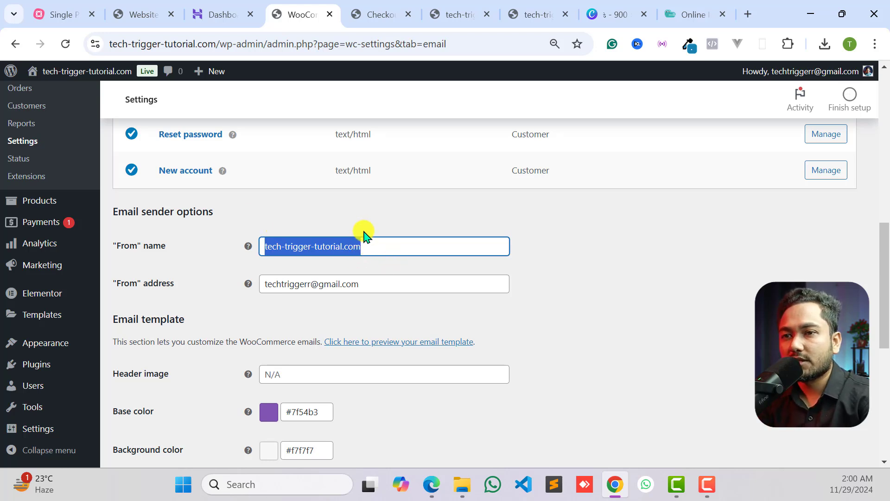
text(Tech Trigger)
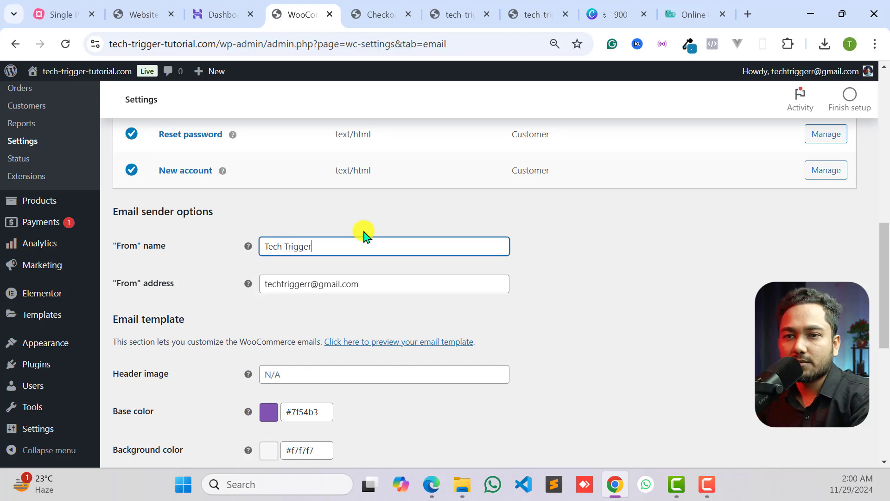
- Leave the "From" address setting, switch to the Hostinger panel and open its email management page
click(155, 291)
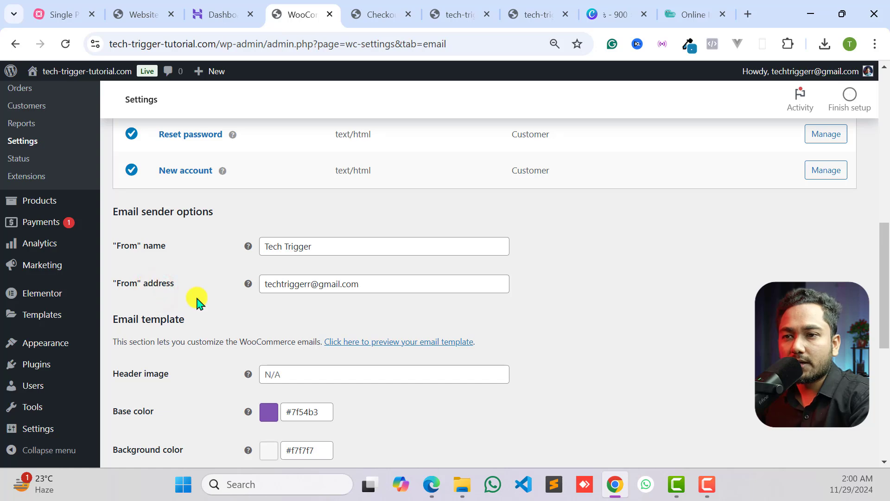
triple_click(385, 289)
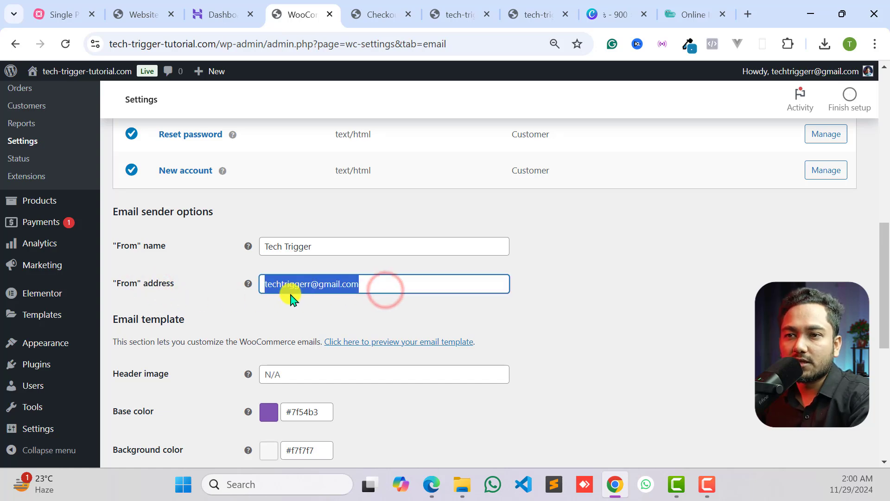
click(204, 13)
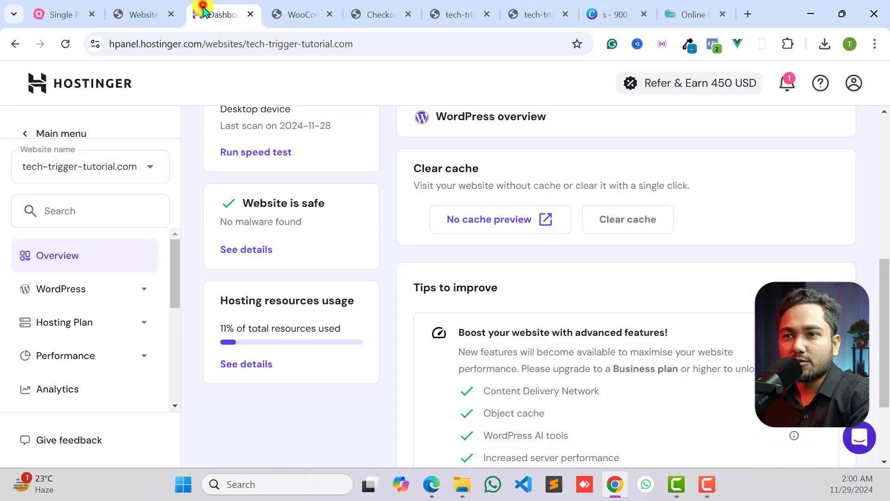
scroll(250, 241, up, 5)
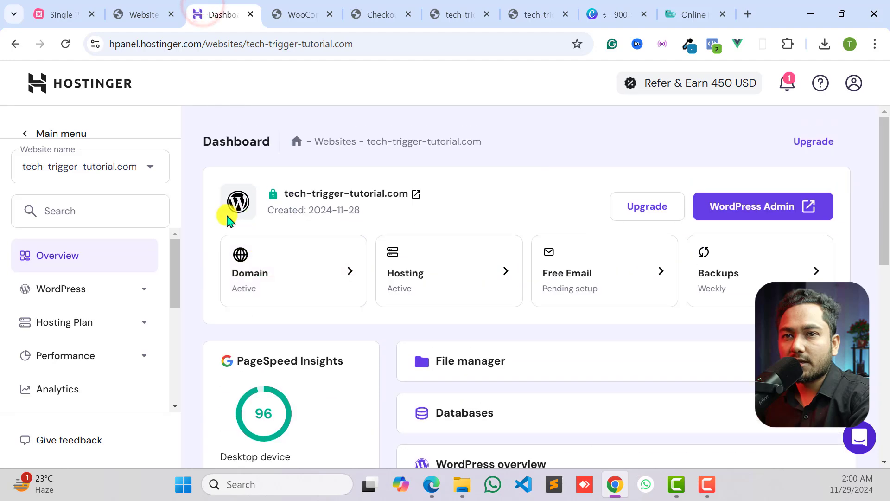
click(71, 133)
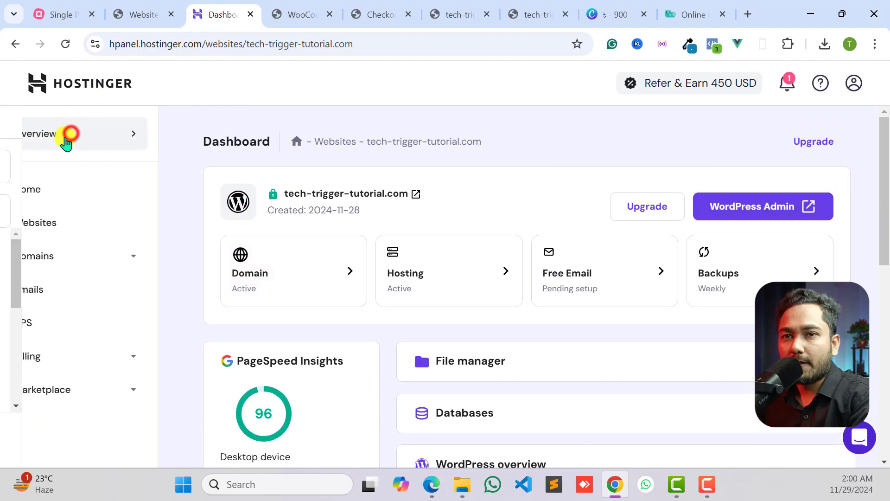
click(58, 186)
click(58, 168)
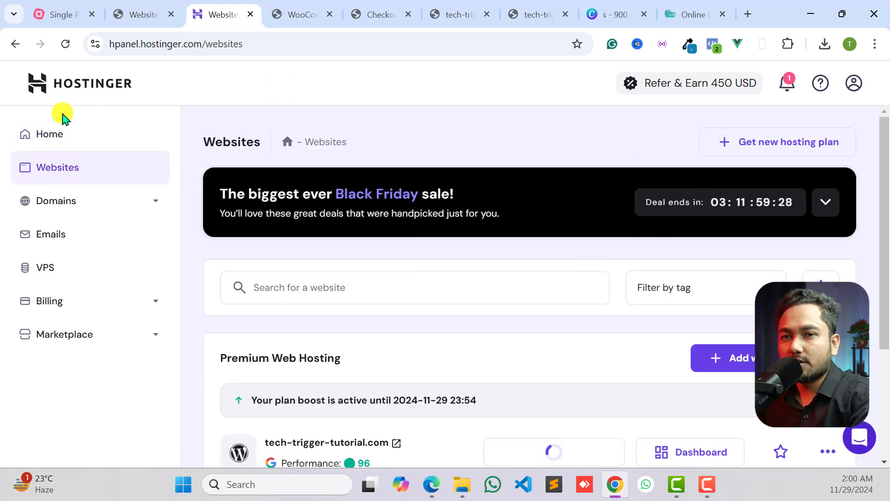
click(52, 236)
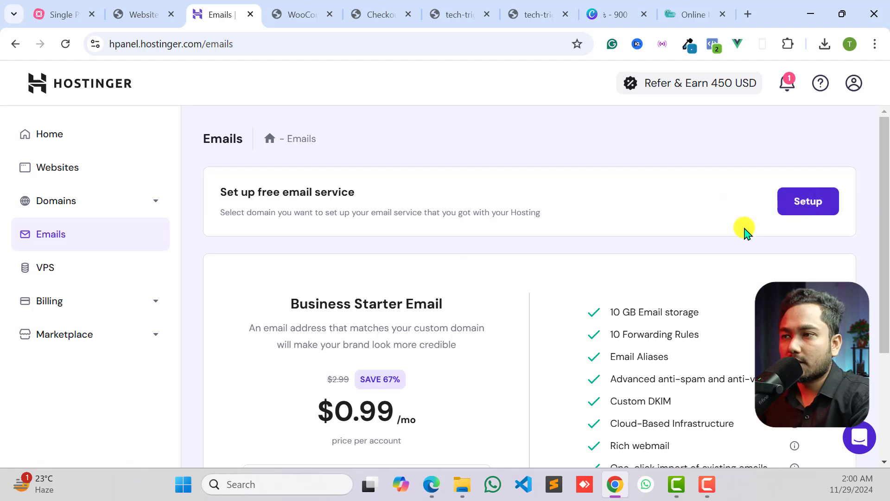
- Review the free email service offer and the Business Starter Email plan's price and features
scroll(751, 223, down, 4)
scroll(769, 203, up, 4)
scroll(775, 220, down, 3)
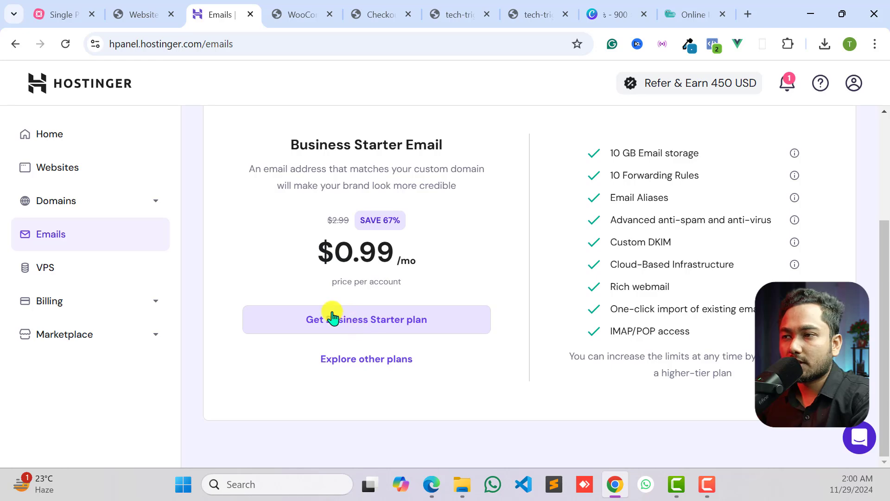
scroll(685, 294, up, 3)
scroll(700, 298, down, 3)
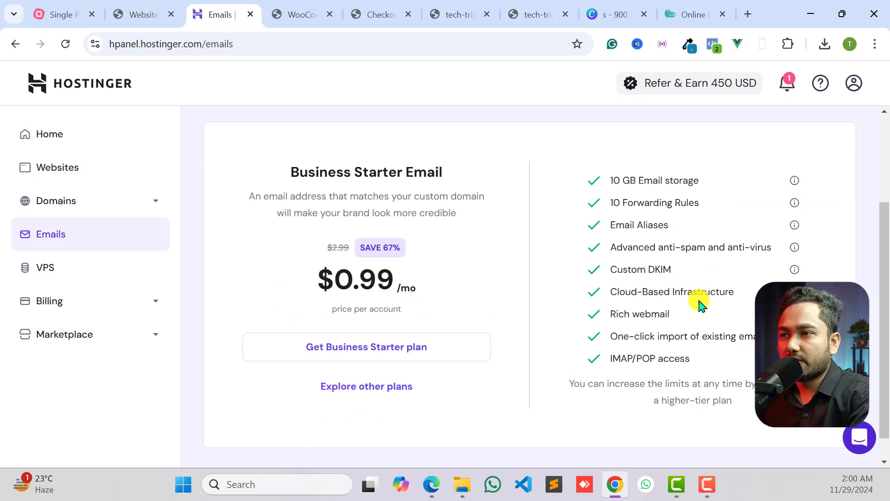
scroll(651, 334, up, 3)
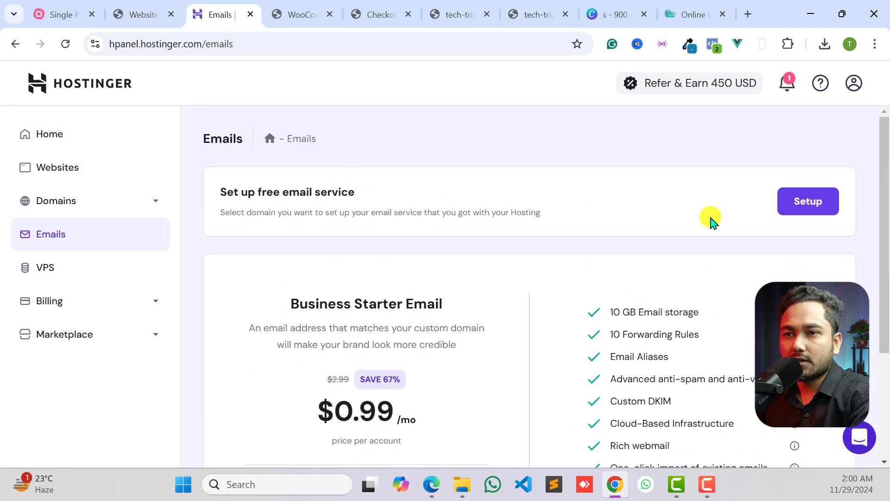
drag(222, 189, 364, 188)
click(367, 186)
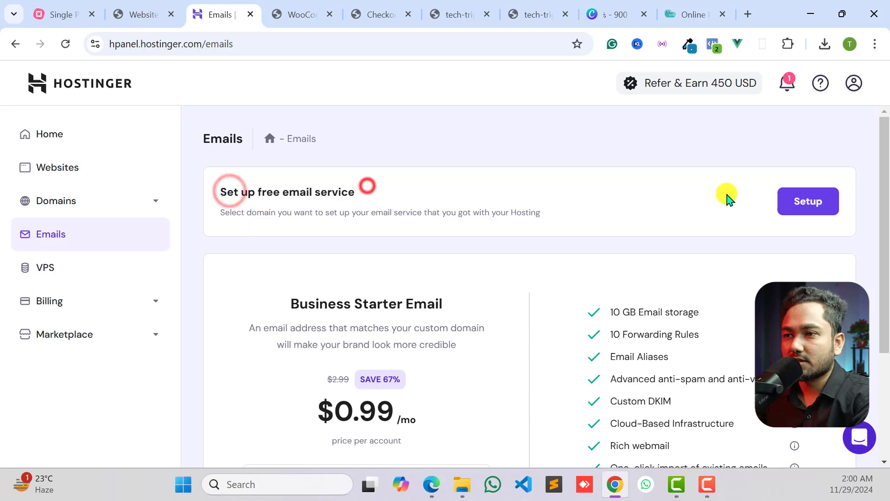
- Set up the free email service for tech-trigger-tutorial.com with the Hostinger Free plan
click(789, 201)
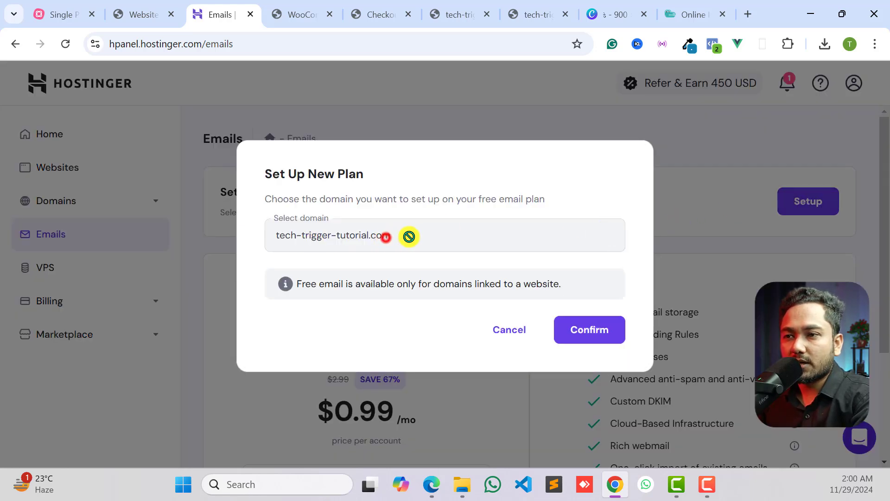
click(585, 332)
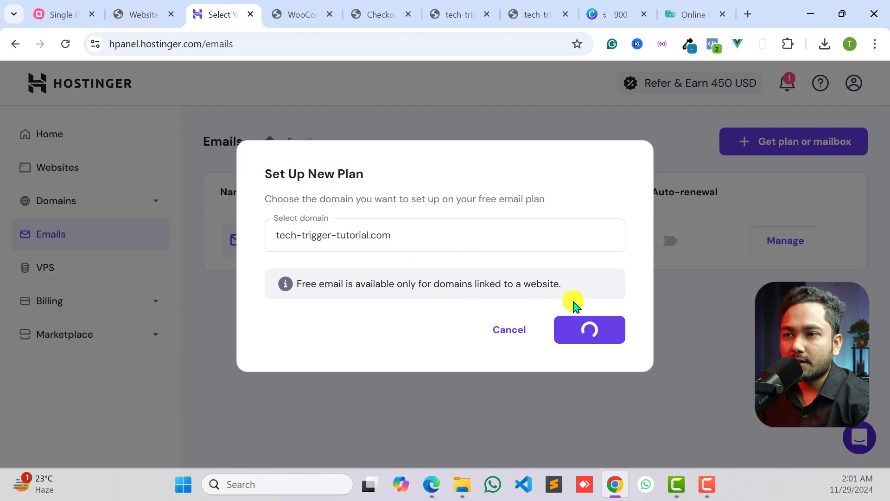
scroll(299, 340, down, 1)
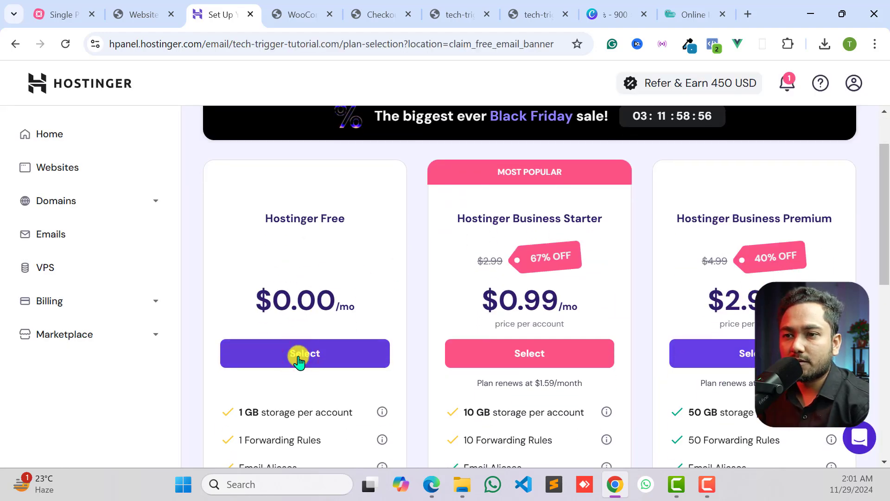
click(299, 357)
click(343, 286)
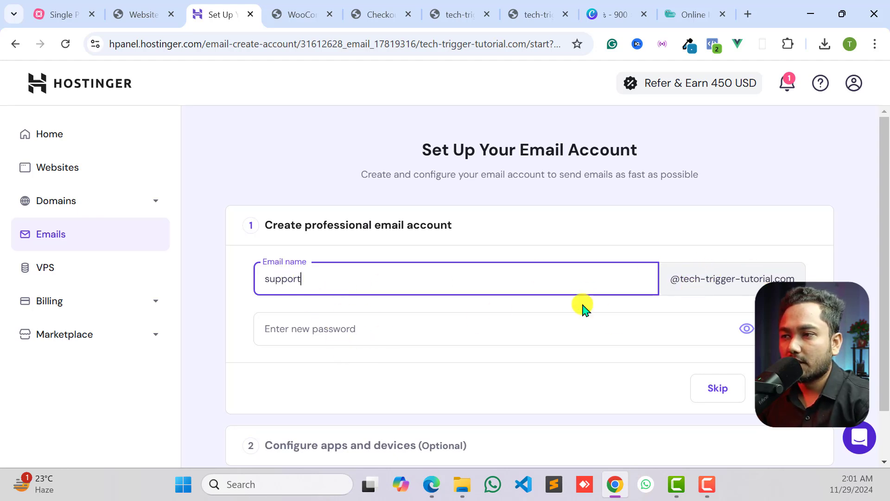
click(548, 336)
click(771, 329)
- Reveal and check the generated mailbox password, hide it again and create the email account
click(325, 333)
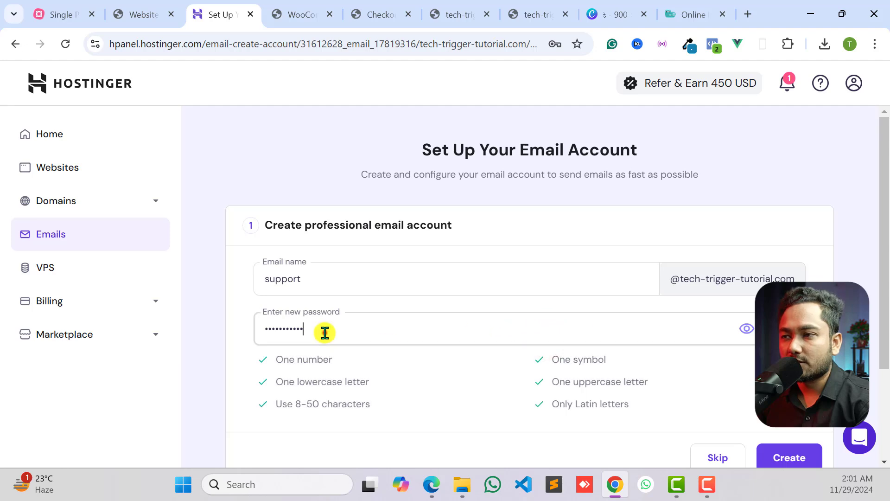
double_click(325, 333)
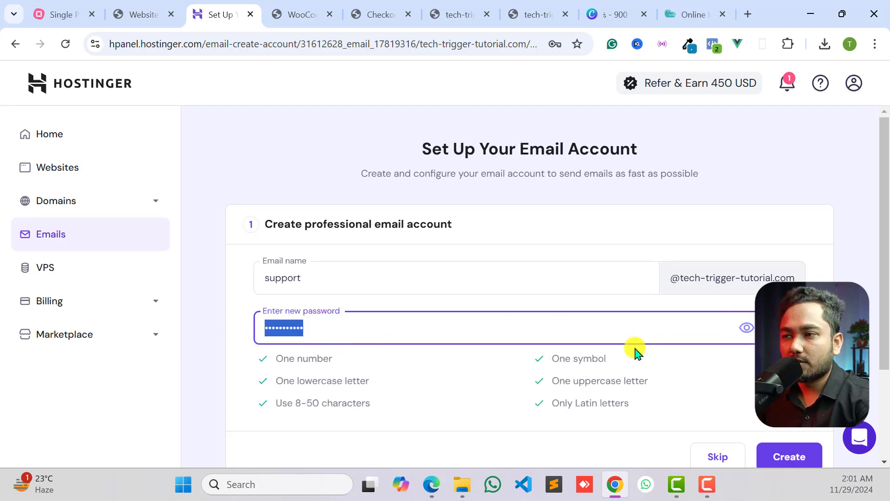
scroll(636, 352, down, 3)
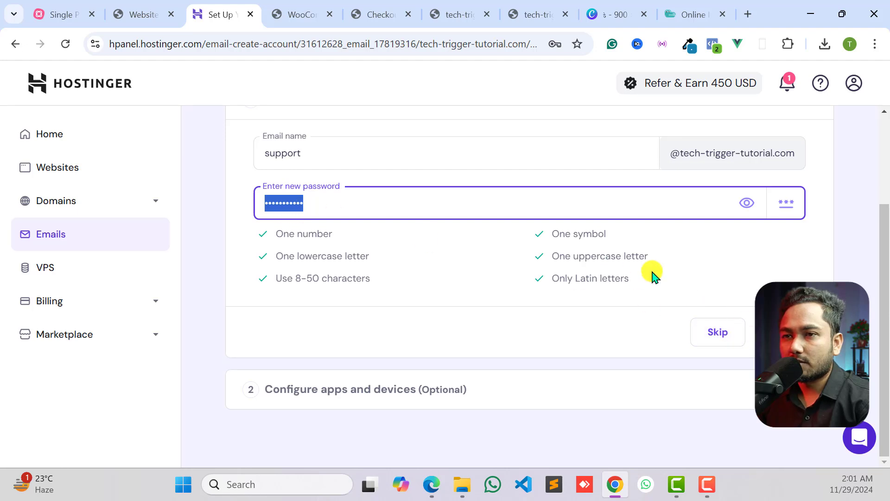
click(745, 203)
drag(430, 201, 241, 213)
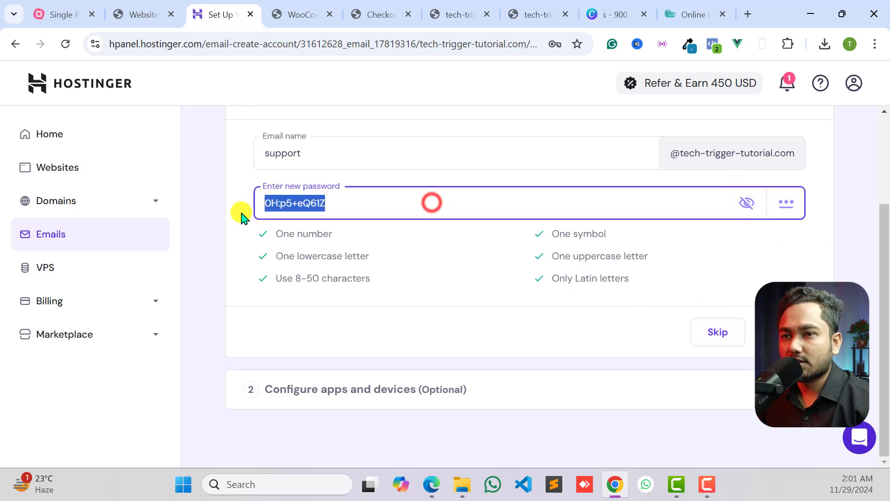
click(338, 252)
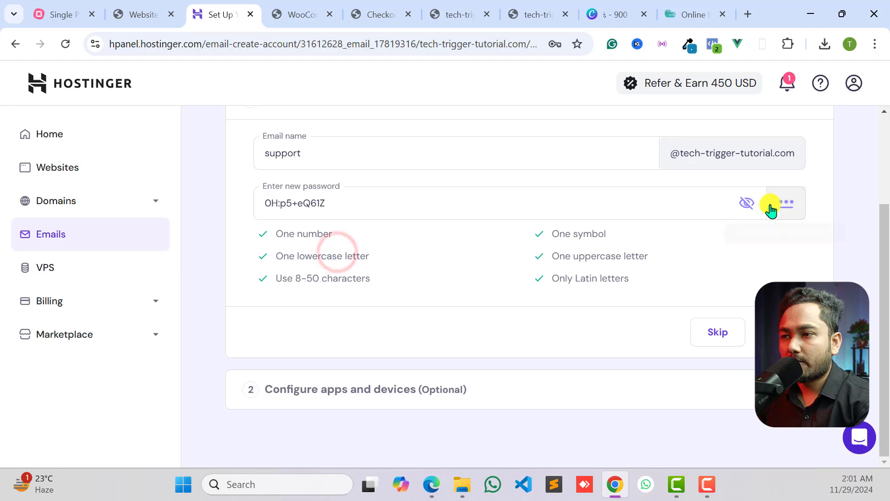
click(747, 203)
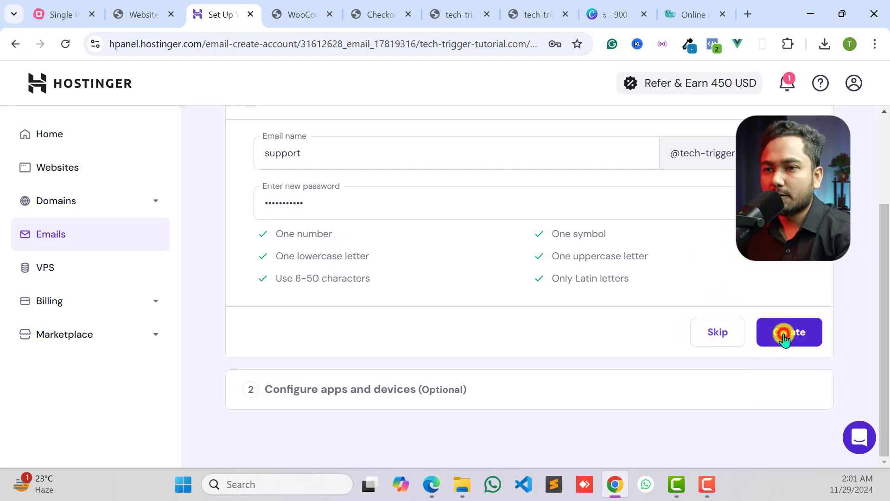
click(786, 333)
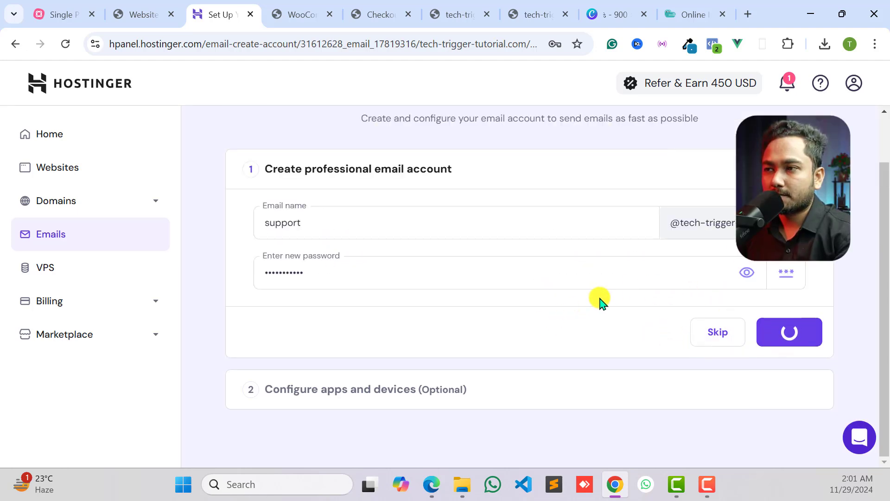
- Look through the recommended email clients and skip the optional apps and devices configuration
scroll(554, 288, down, 2)
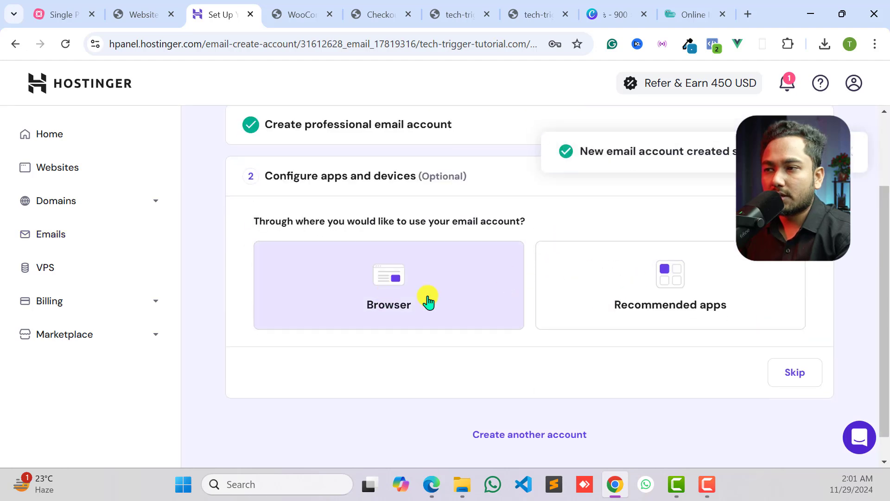
scroll(672, 324, down, 1)
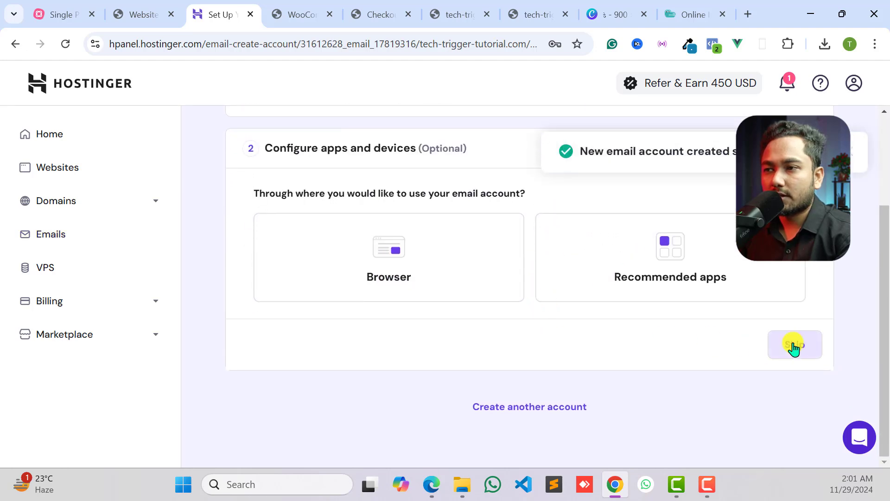
click(642, 270)
scroll(603, 283, down, 1)
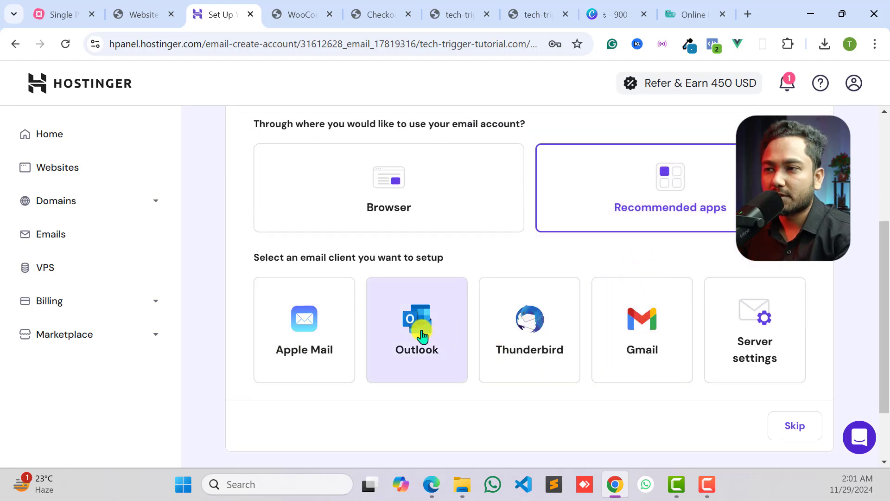
scroll(429, 325, down, 1)
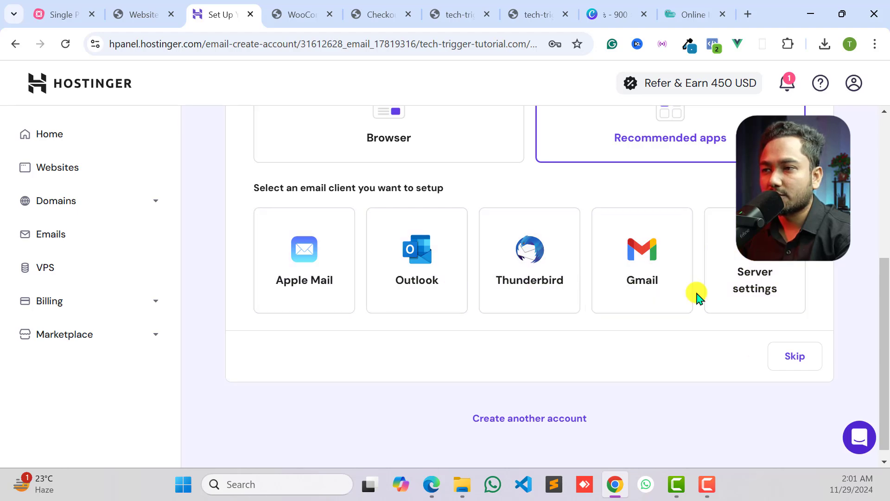
scroll(459, 223, up, 2)
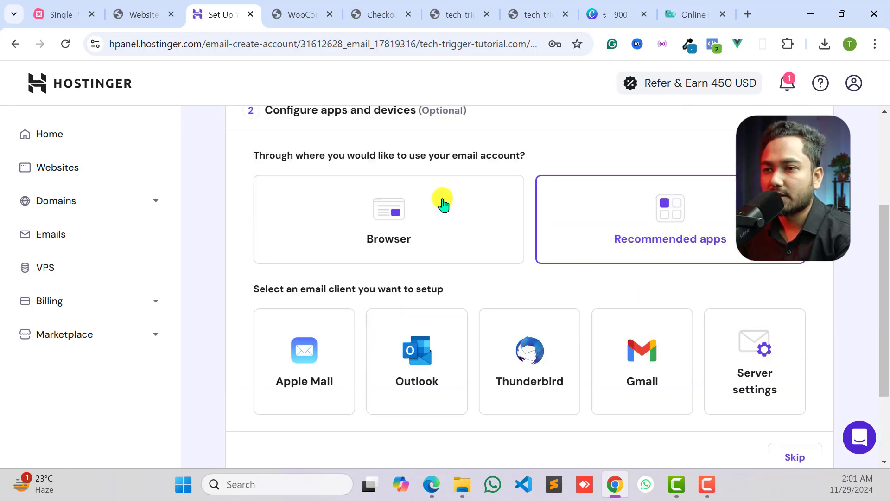
scroll(463, 278, down, 3)
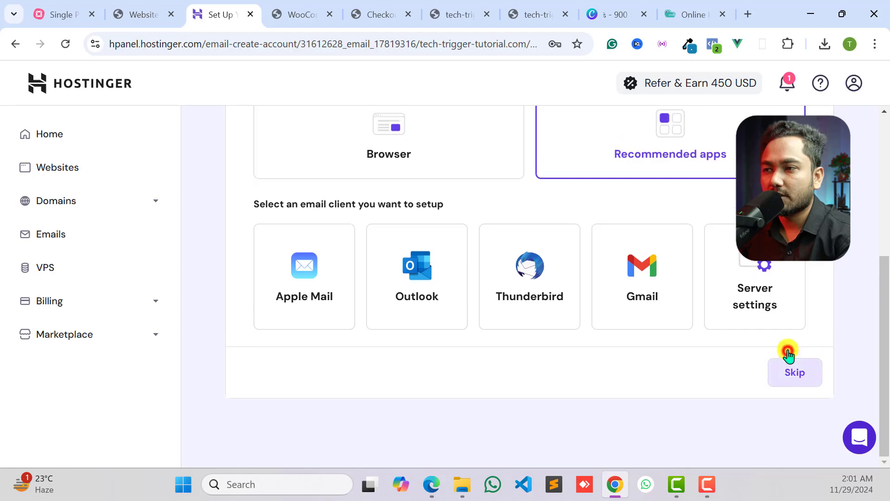
click(789, 368)
scroll(631, 366, down, 3)
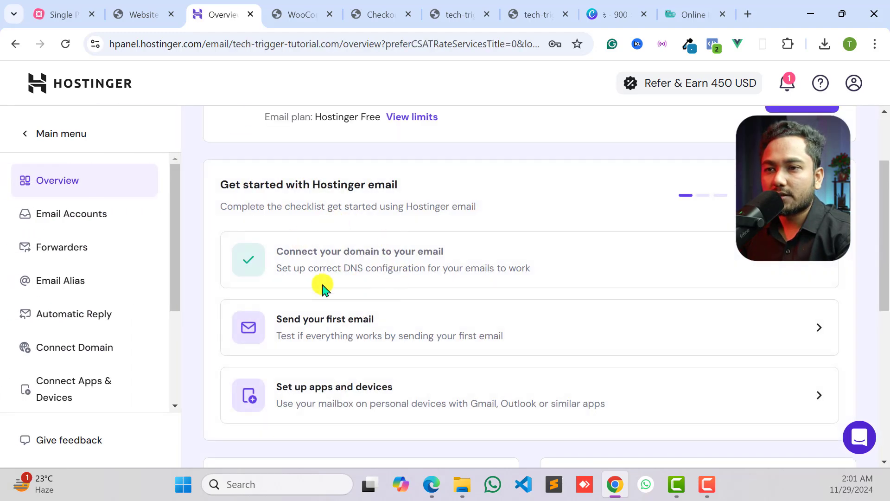
scroll(330, 258, down, 1)
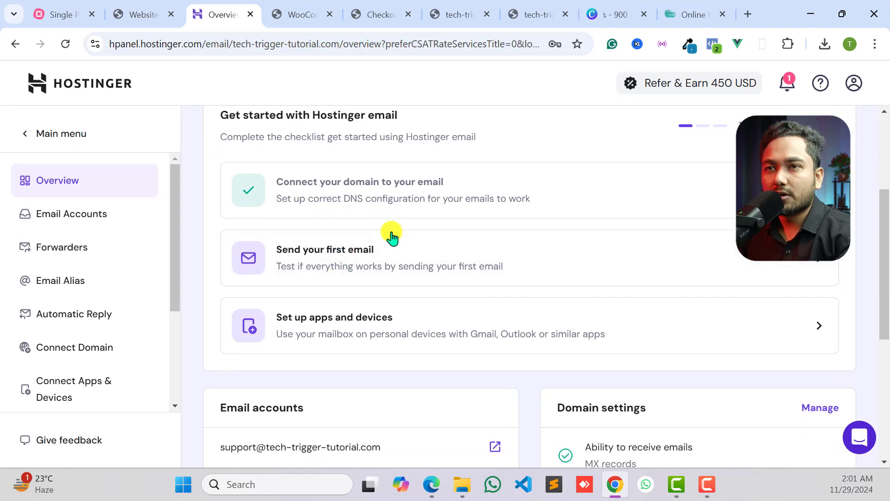
scroll(380, 287, up, 4)
click(137, 14)
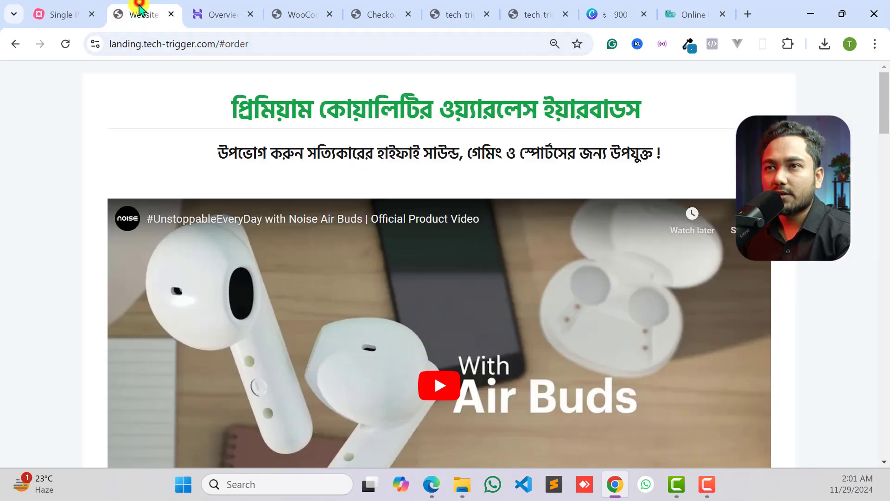
click(301, 14)
click(214, 7)
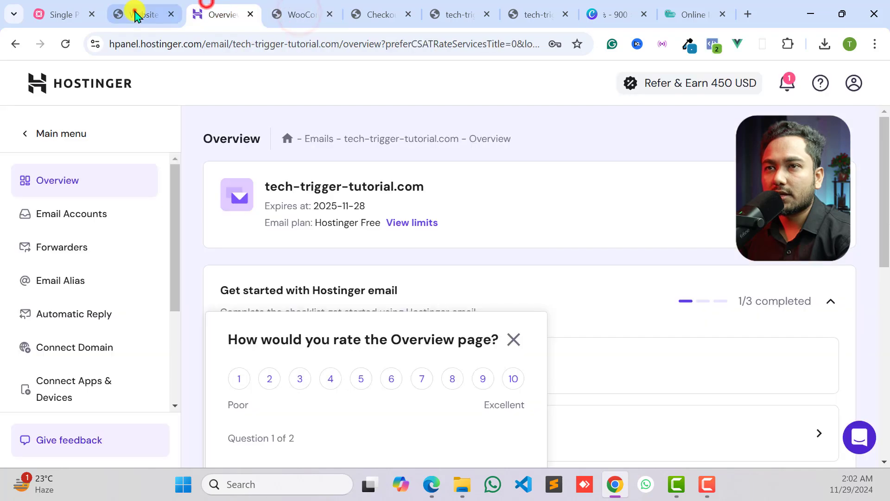
click(134, 13)
click(217, 6)
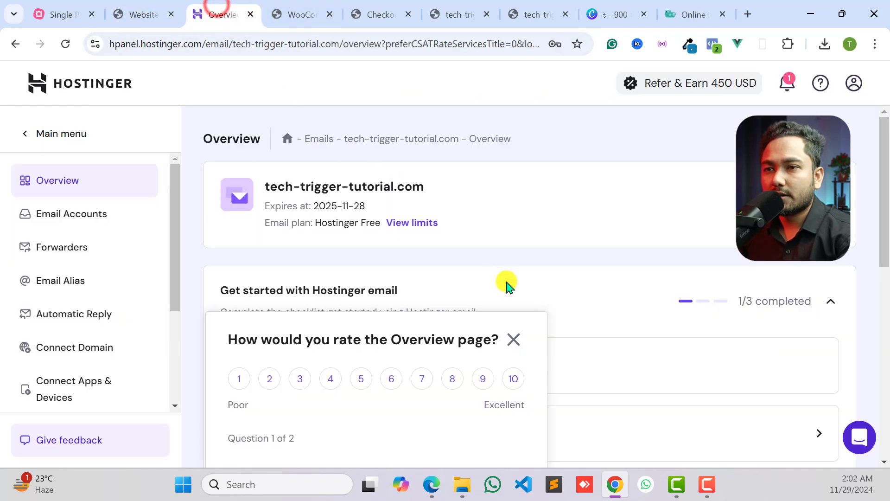
- Dismiss the page rating survey and look over the email setup checklist and domain settings on the Overview page
click(514, 338)
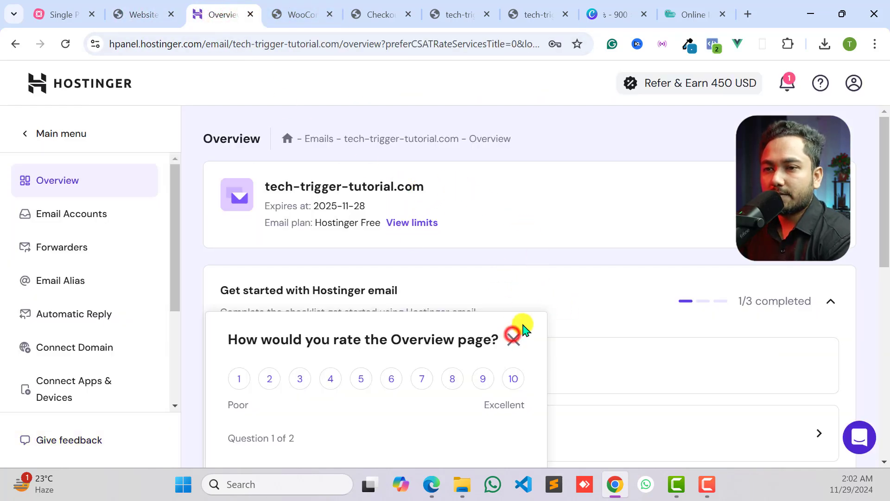
scroll(526, 318, down, 3)
scroll(524, 301, down, 6)
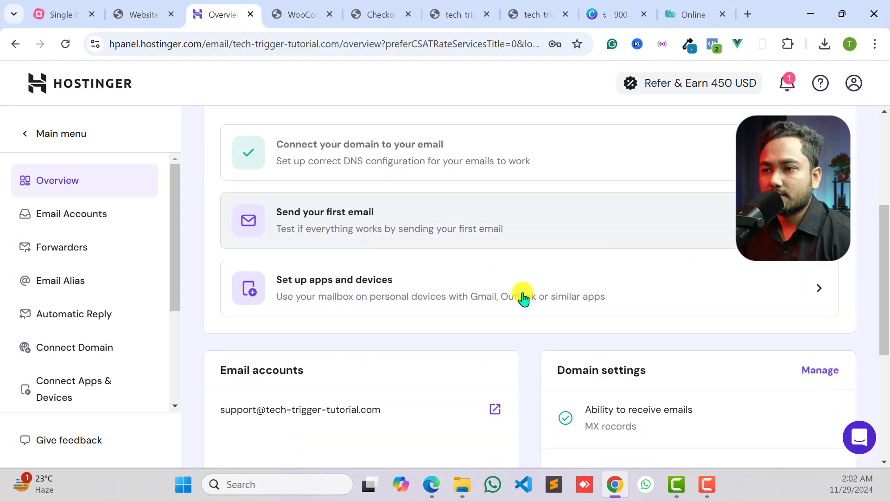
scroll(538, 298, up, 8)
scroll(540, 292, up, 2)
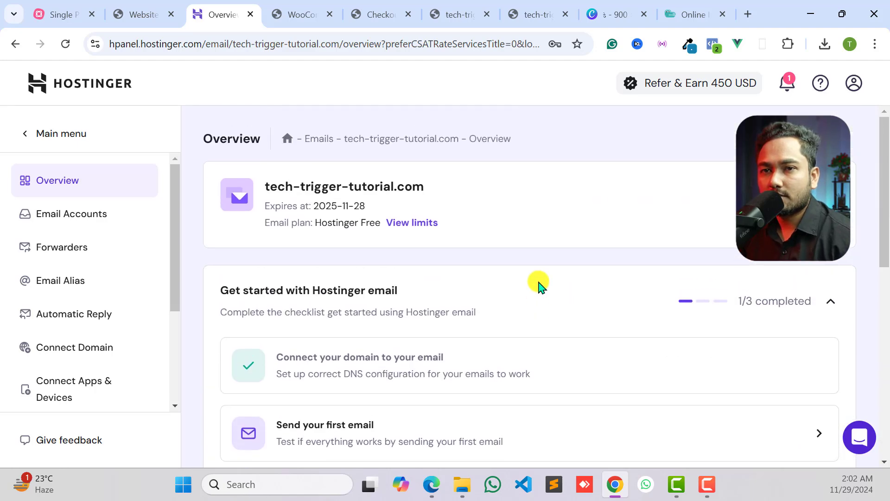
- Open the domain's email accounts list and copy the address of the new support mailbox
click(84, 219)
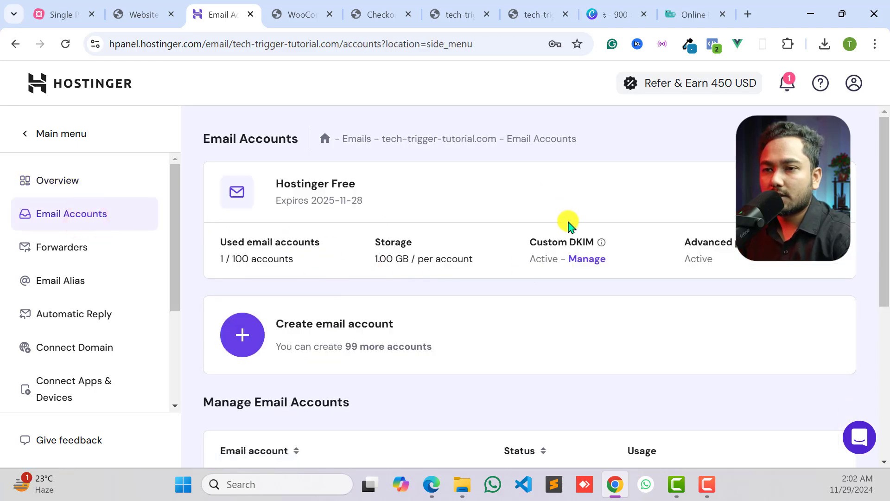
scroll(569, 241, down, 3)
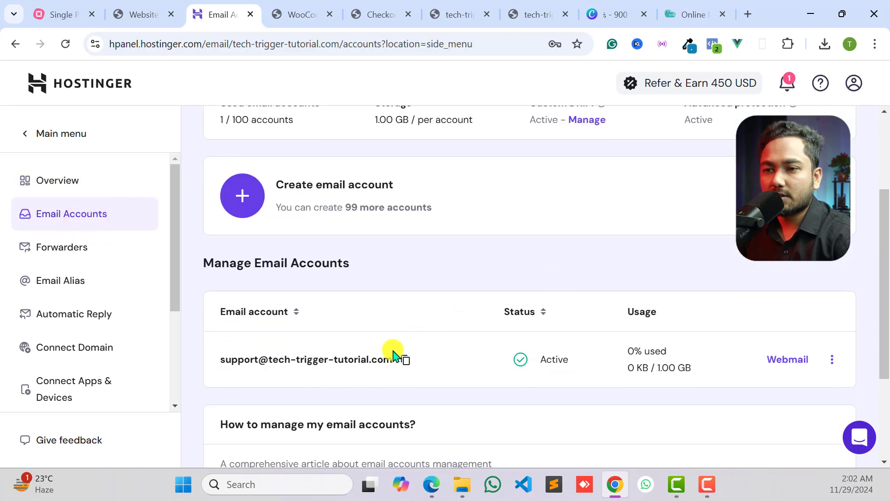
click(408, 359)
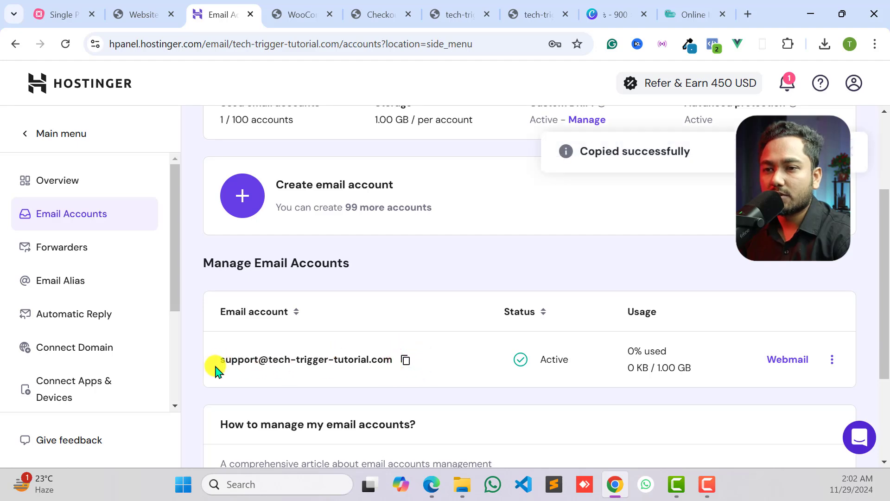
drag(275, 362, 412, 364)
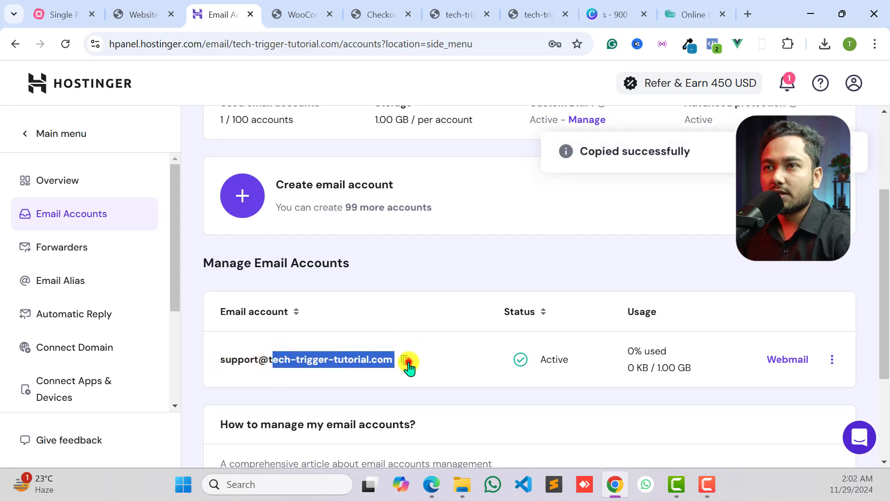
click(407, 360)
- Return to the WooCommerce email settings and enter the copied support mailbox address as the "From" address
click(301, 14)
key(ctrl+v)
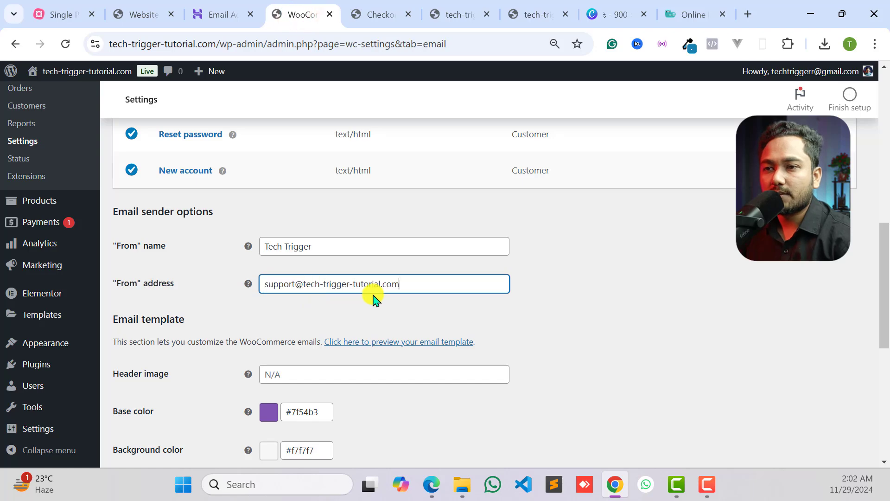
click(411, 290)
click(364, 318)
- Set the email template's base color to green #0ee123 and save the email settings
scroll(231, 278, down, 5)
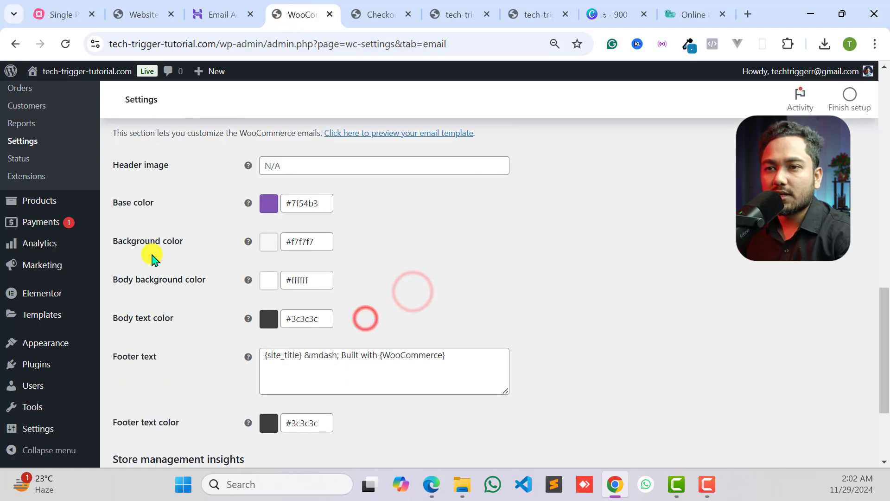
click(279, 204)
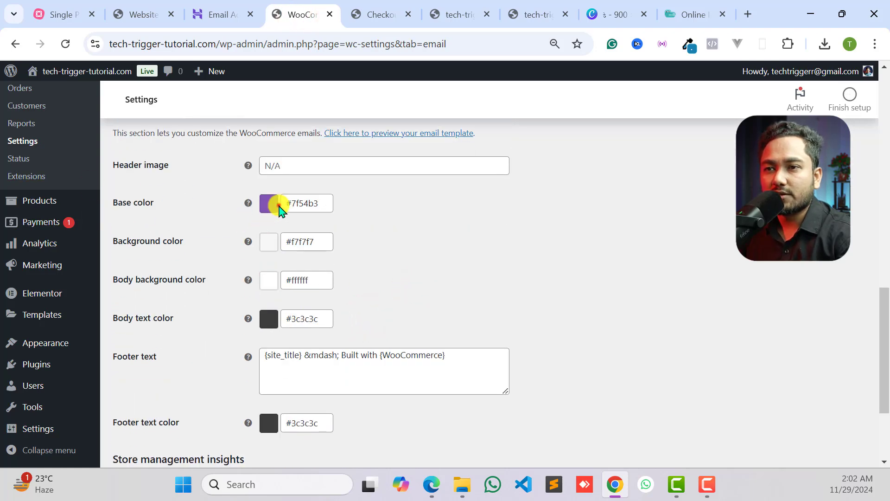
click(320, 203)
click(371, 253)
mouse_move(370, 253)
mouse_down()
mouse_move(354, 278)
mouse_move(371, 254)
mouse_up()
click(342, 266)
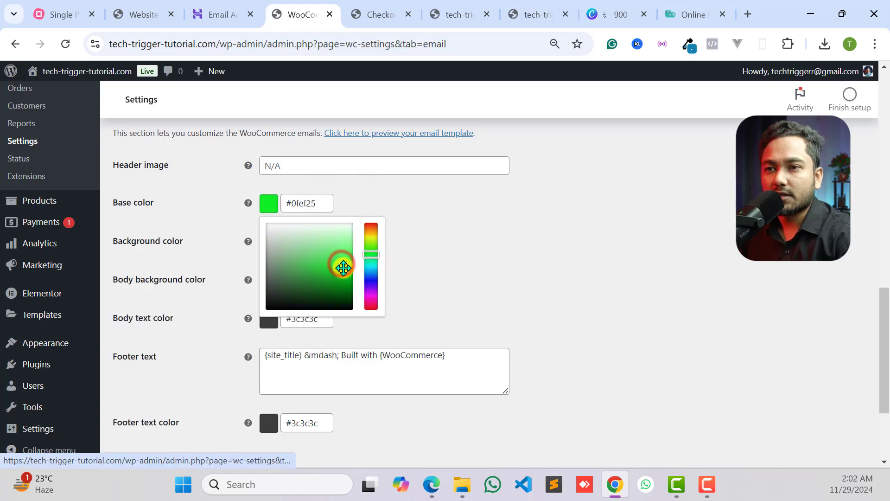
click(439, 232)
scroll(350, 260, down, 3)
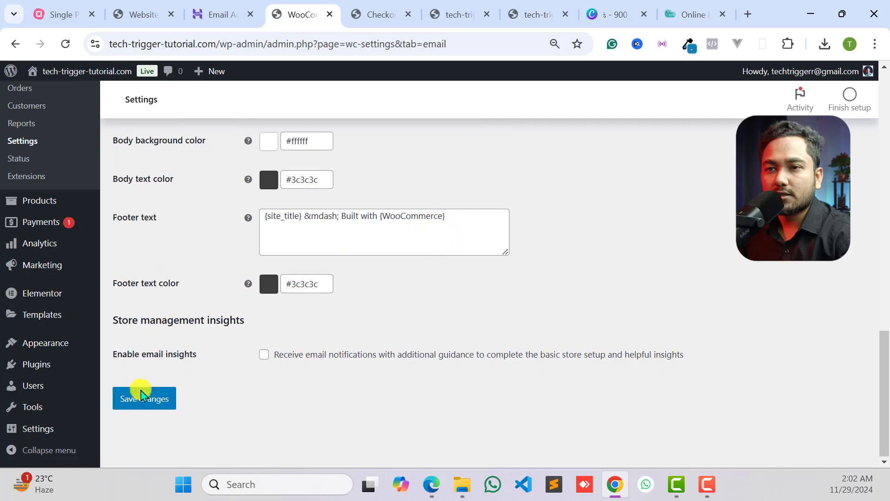
click(139, 408)
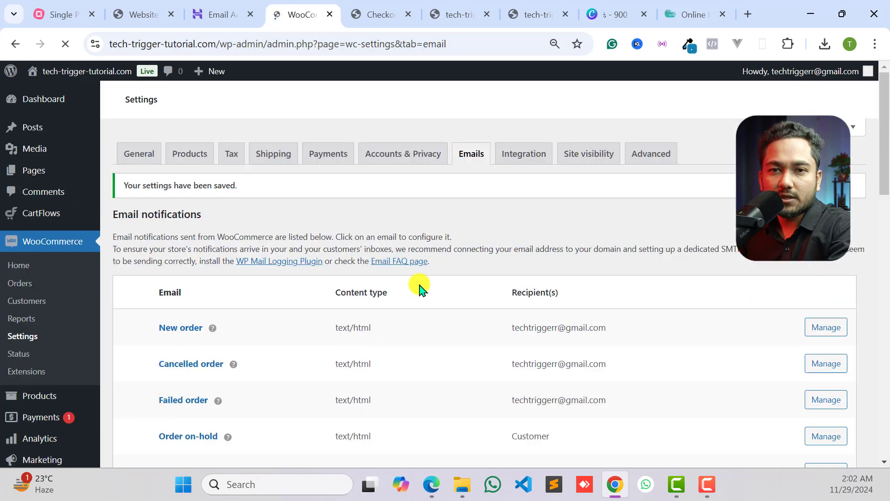
- Review the email notifications list with its recipients, the sender options and the email template settings
scroll(445, 288, down, 7)
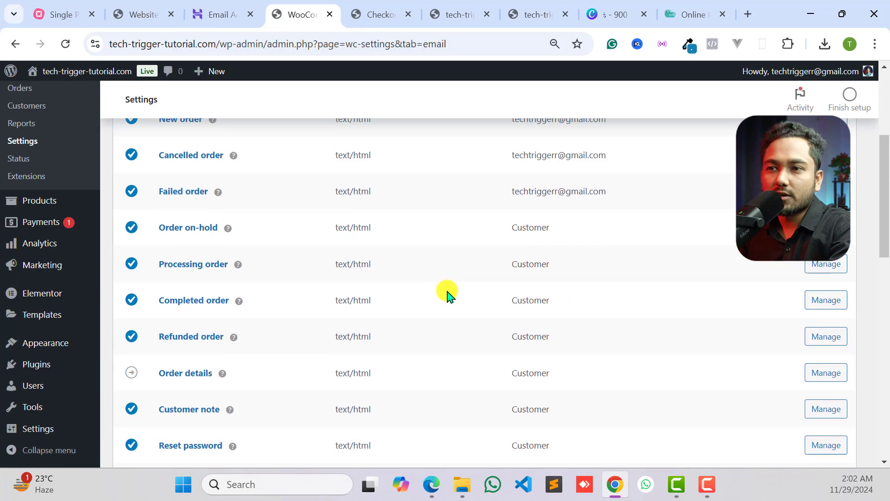
scroll(445, 288, up, 5)
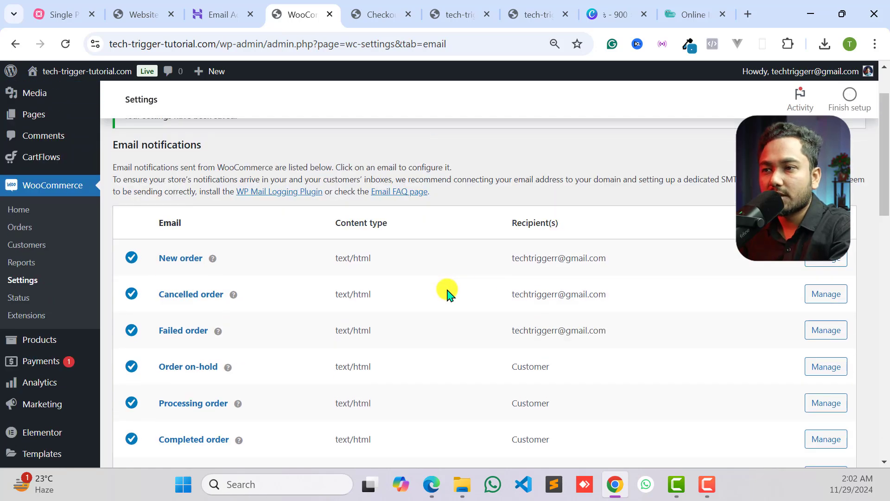
scroll(558, 261, down, 2)
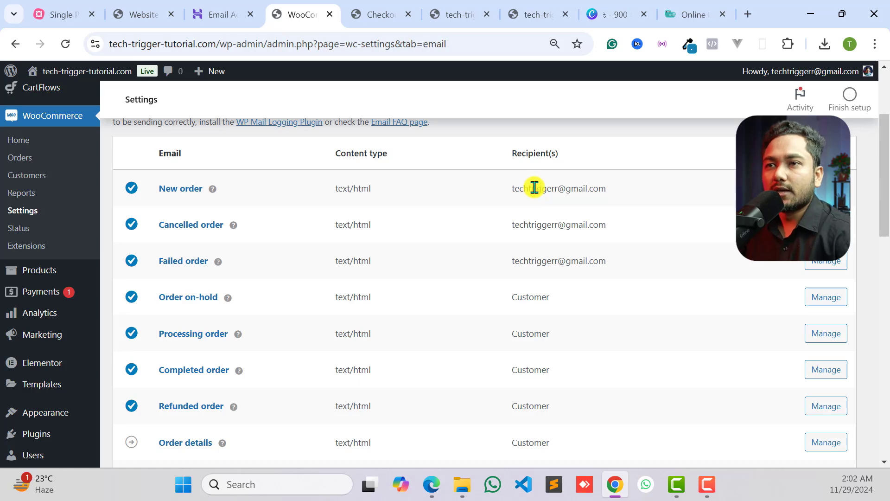
scroll(510, 232, down, 10)
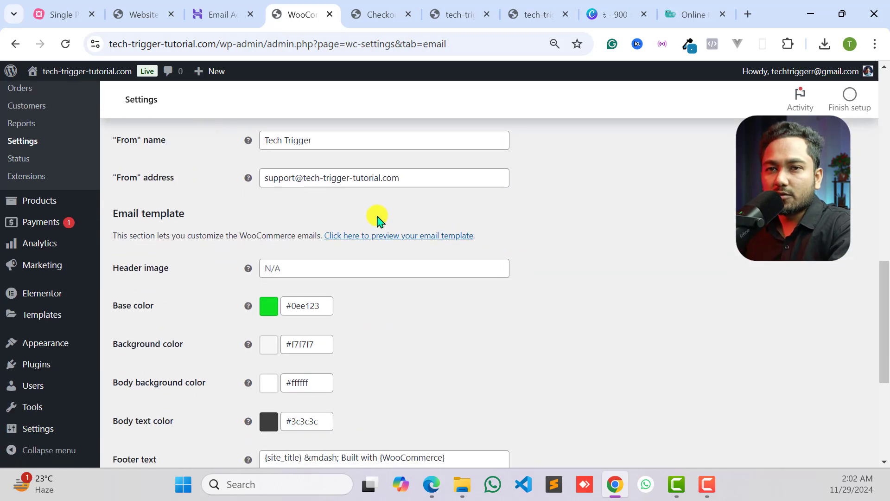
scroll(371, 223, up, 2)
scroll(21, 343, up, 3)
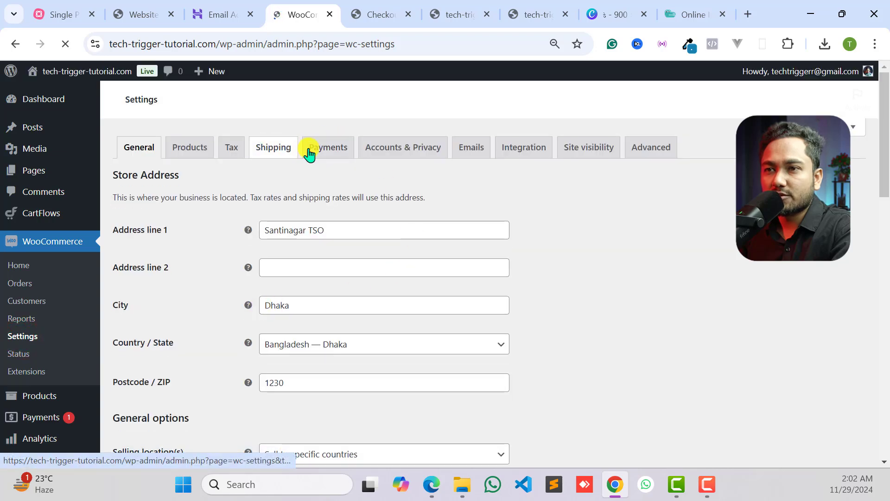
- Enable the Cash on delivery payment method in the WooCommerce payment settings and open its setup
click(318, 154)
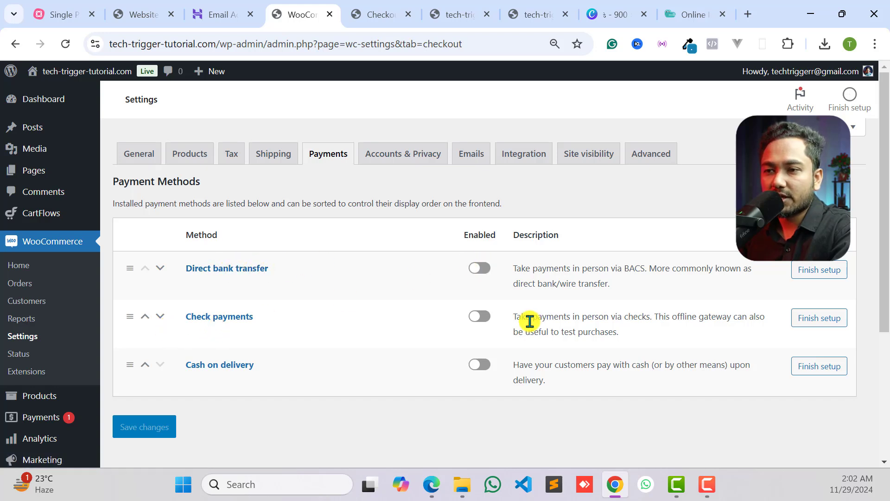
click(482, 371)
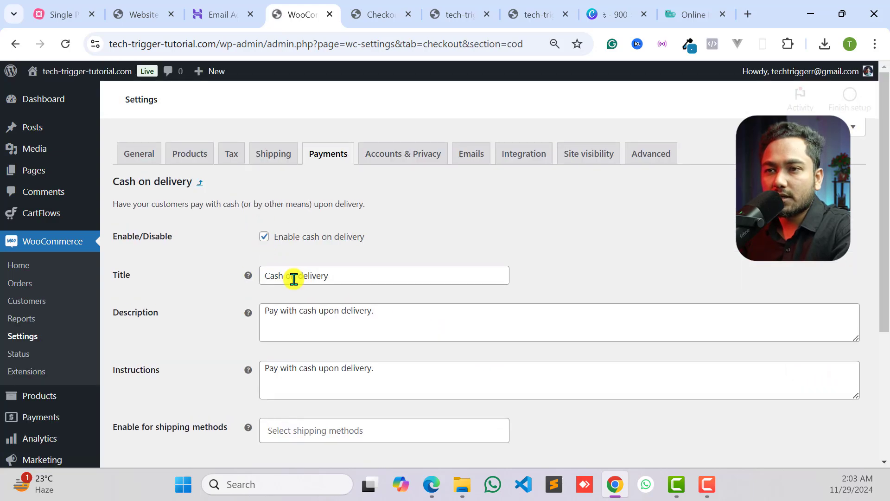
- Clear the existing title of the Cash on delivery payment method
scroll(313, 227, down, 1)
drag(333, 205, 264, 224)
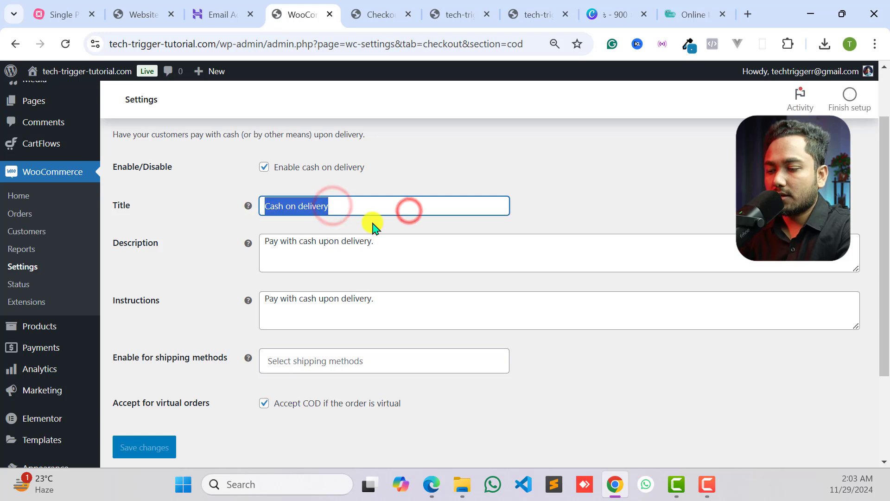
key(BackSpace)
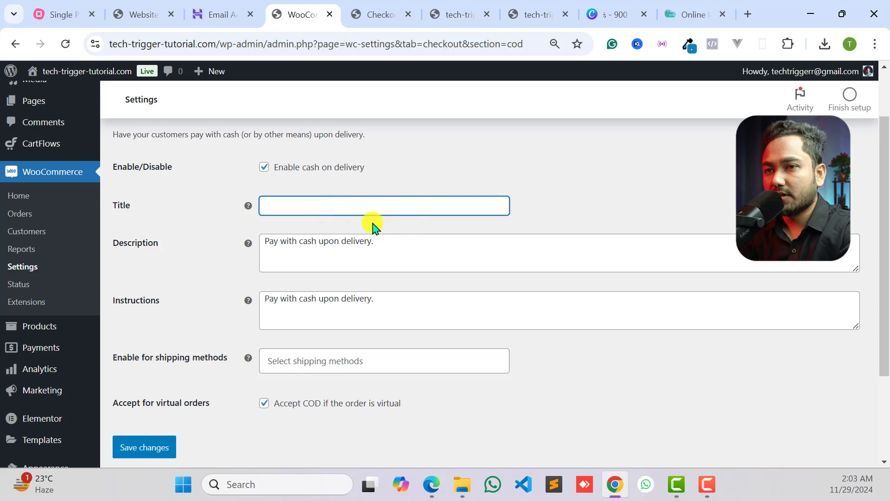
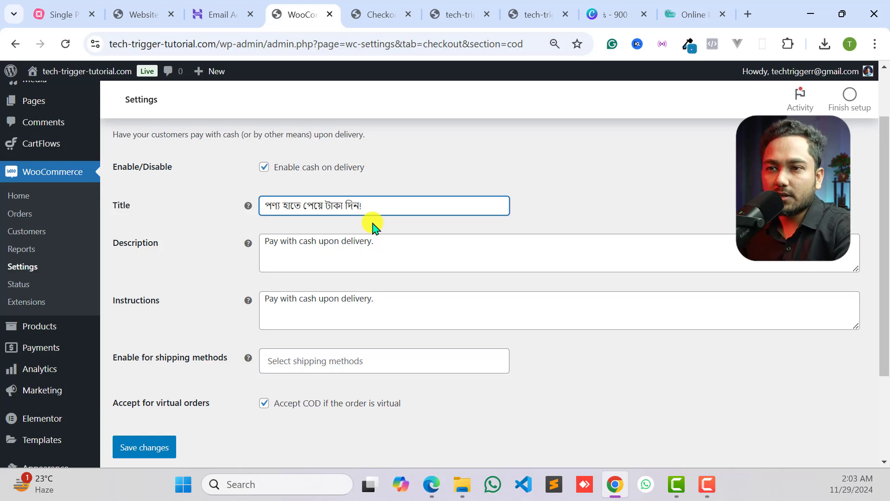
- Save the Cash on delivery payment method with the title পণ্য হাতে পেয়ে টাকা দিন!
click(326, 236)
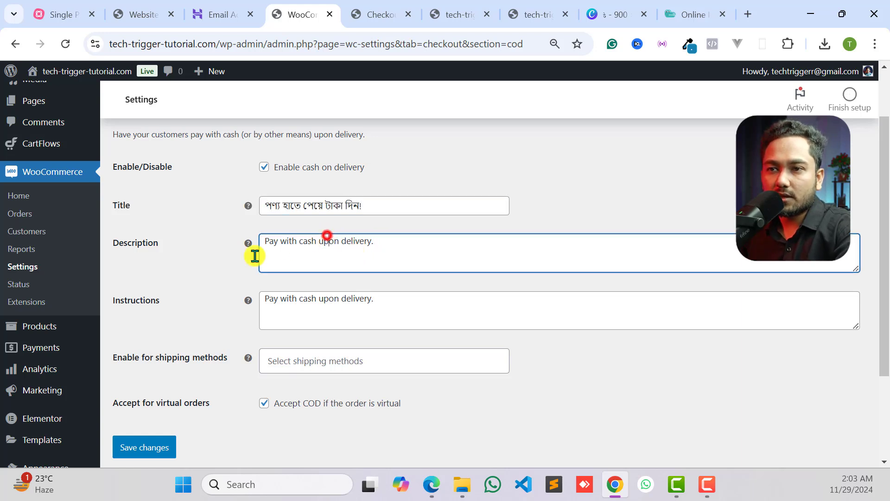
double_click(322, 244)
click(131, 445)
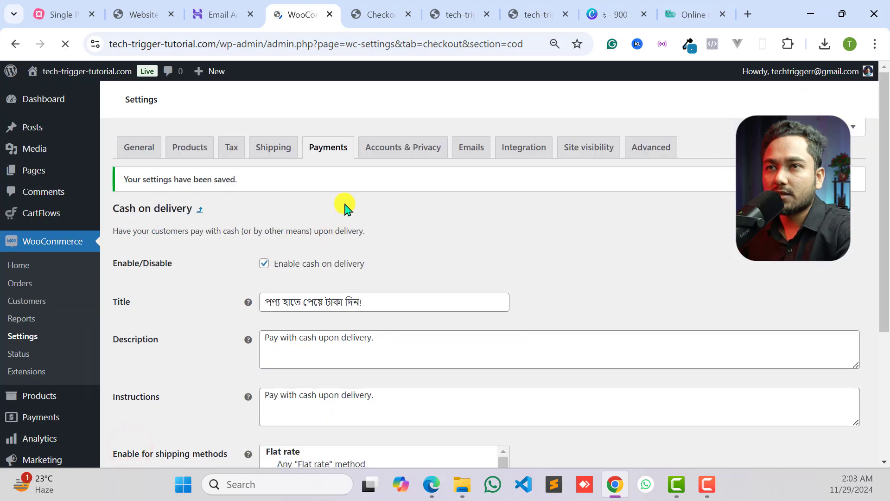
- Reload the funnel's checkout page and check the Cash on delivery title in the Payment section
click(376, 14)
click(60, 45)
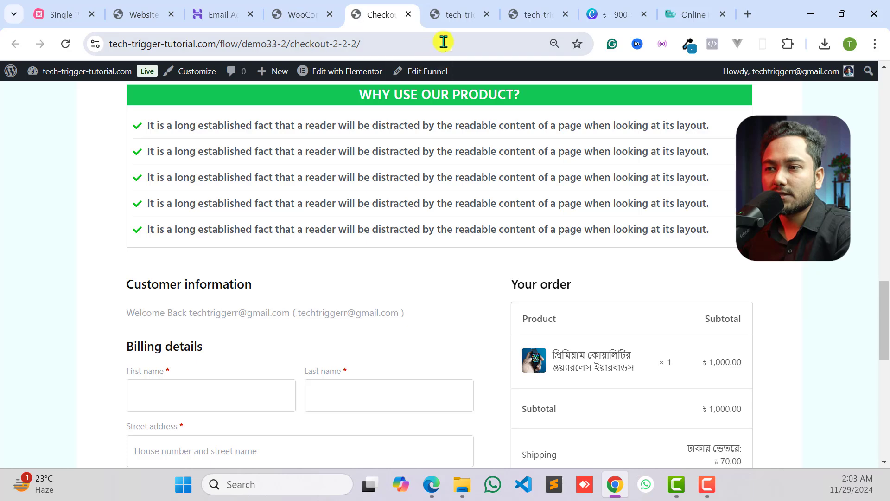
scroll(348, 255, down, 9)
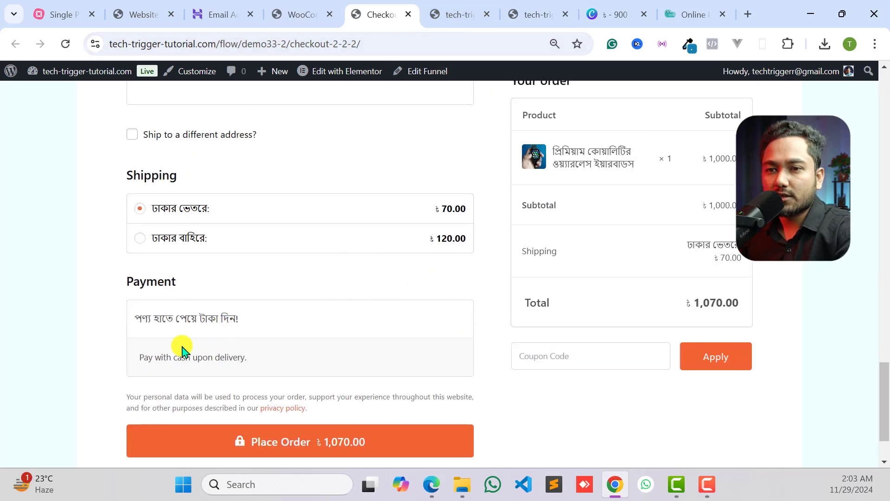
click(224, 317)
click(229, 323)
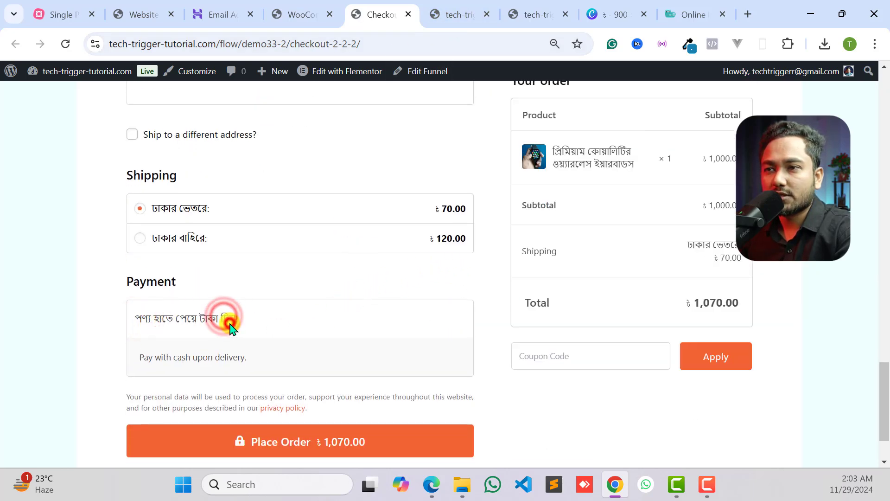
- Fill in the billing details on the checkout page with the browser's saved customer address
scroll(230, 323, up, 3)
scroll(229, 323, up, 3)
click(227, 250)
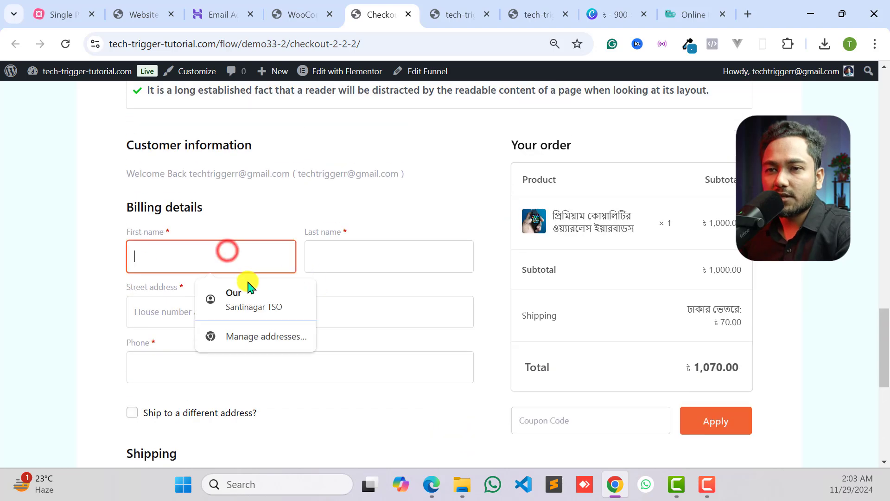
click(253, 301)
scroll(323, 241, down, 2)
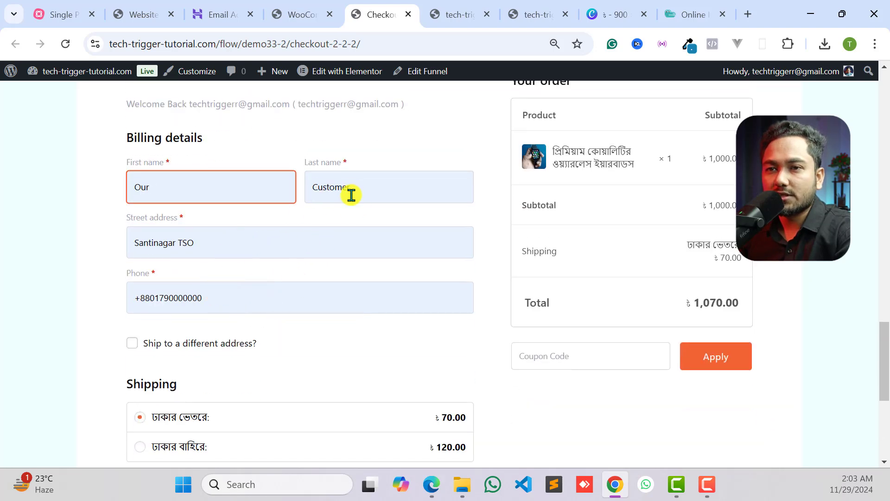
- Try to place the cash on delivery order, first with the ঢাকার ভেতরে shipping rate and again with ঢাকার বাহিরে
scroll(195, 230, down, 3)
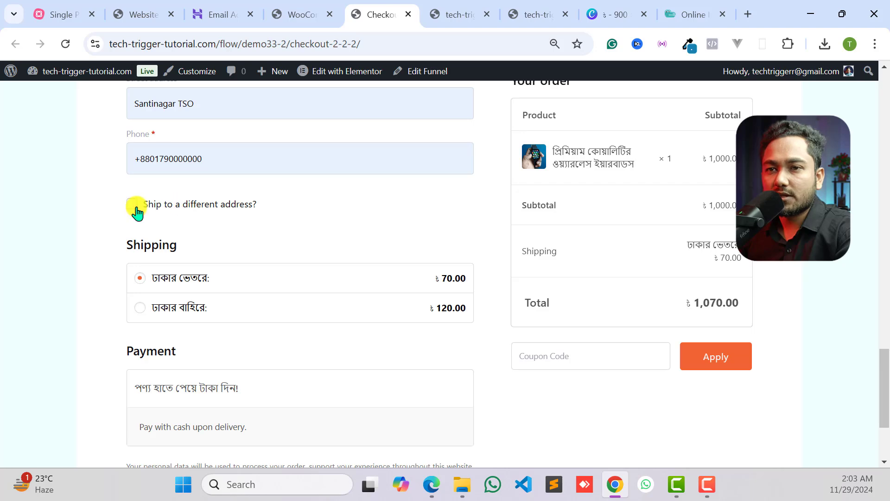
scroll(248, 257, down, 3)
scroll(228, 244, up, 3)
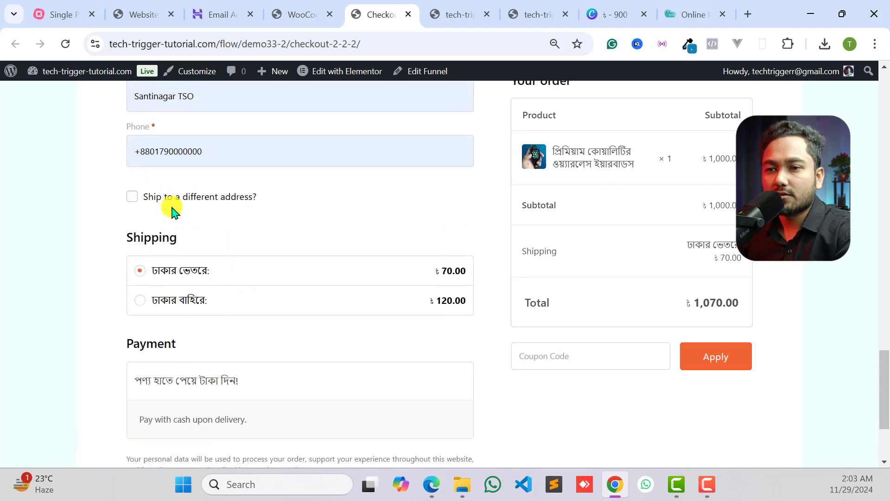
scroll(218, 343, down, 3)
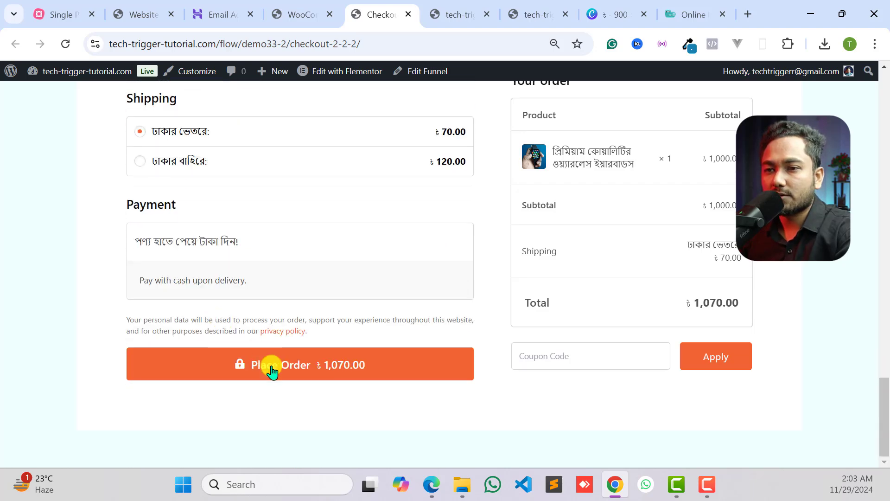
click(301, 369)
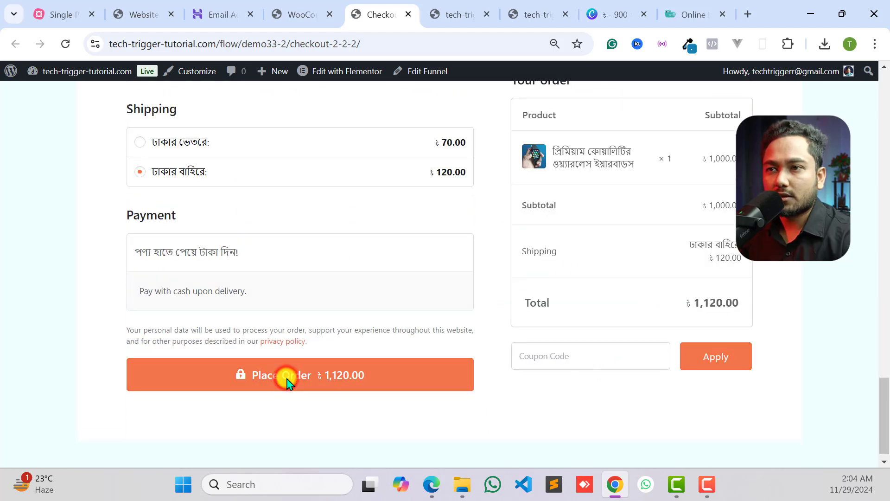
click(288, 373)
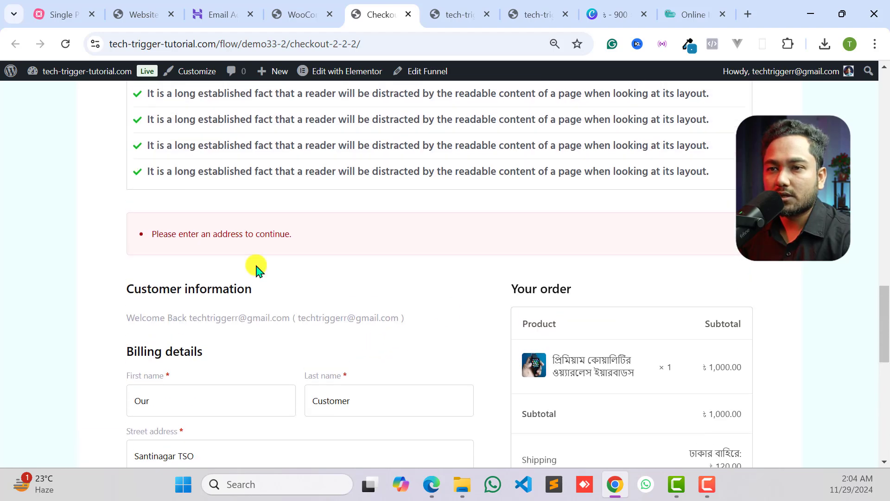
drag(153, 235, 262, 240)
- Open the Demo33 funnel from the CartFlows funnels list
click(292, 11)
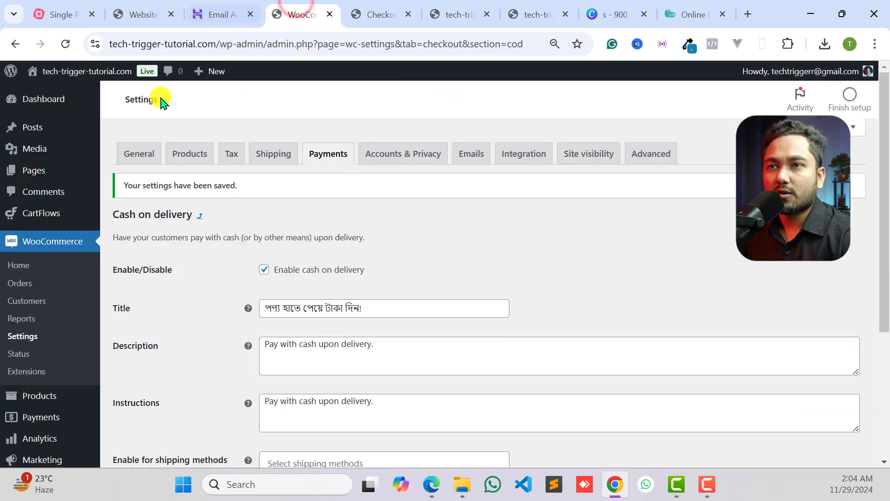
click(153, 15)
click(292, 13)
scroll(51, 277, down, 4)
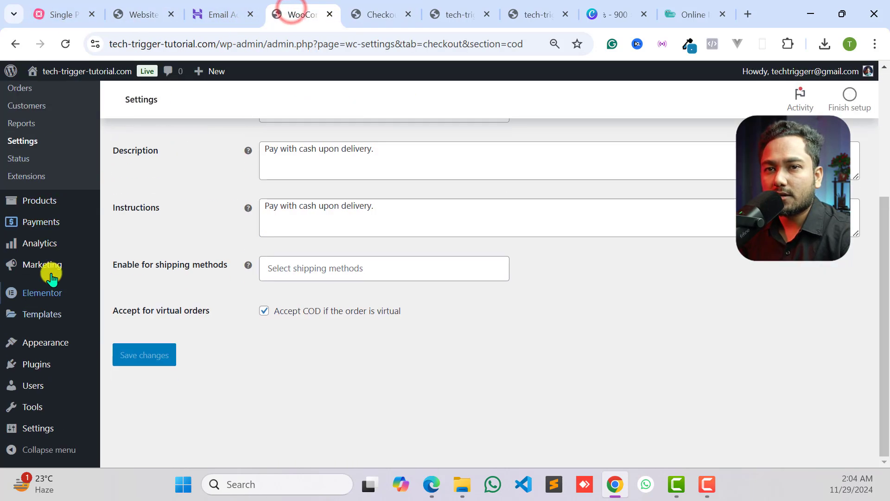
mouse_move(69, 211)
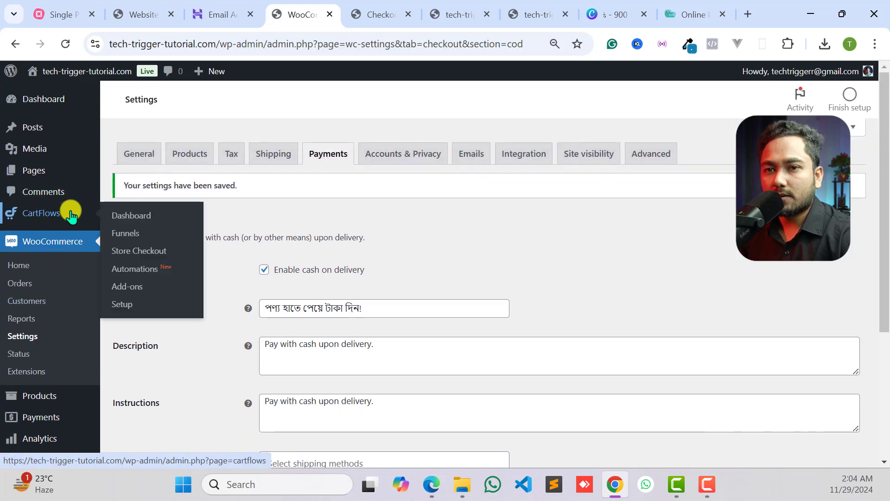
click(118, 234)
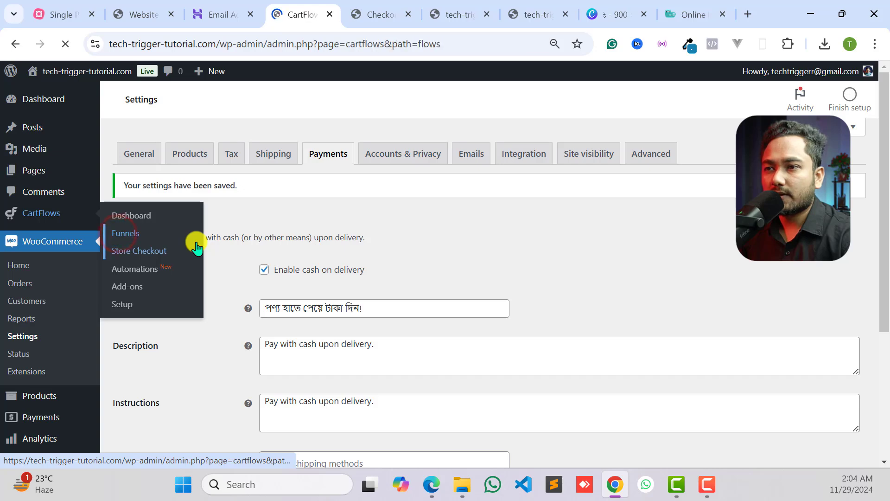
scroll(496, 283, down, 2)
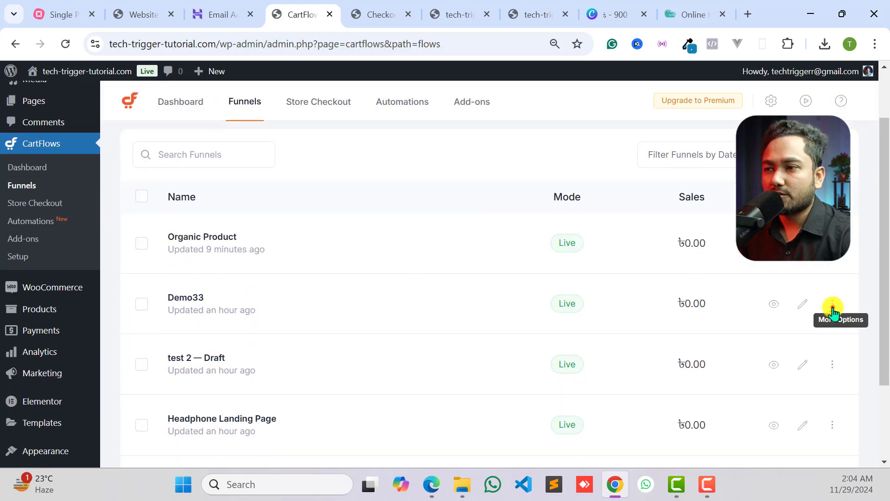
click(832, 304)
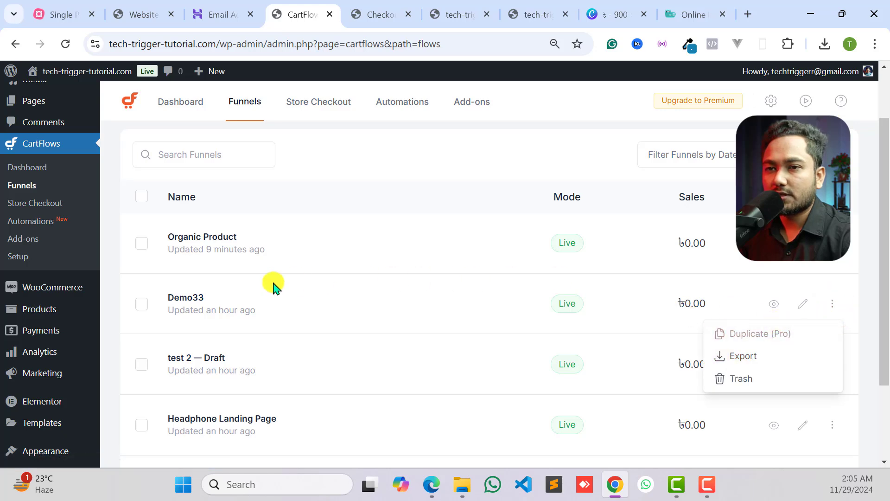
click(192, 300)
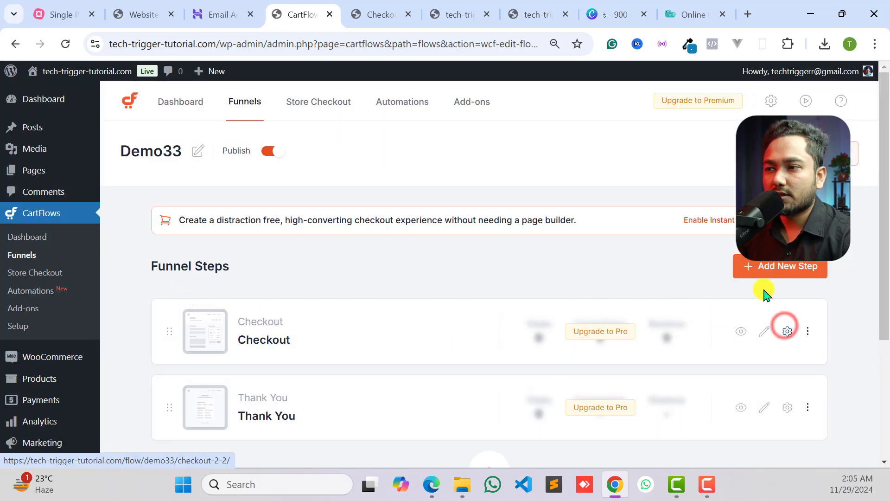
- Open the Field Editor in the Checkout step's checkout form settings
click(792, 334)
click(491, 145)
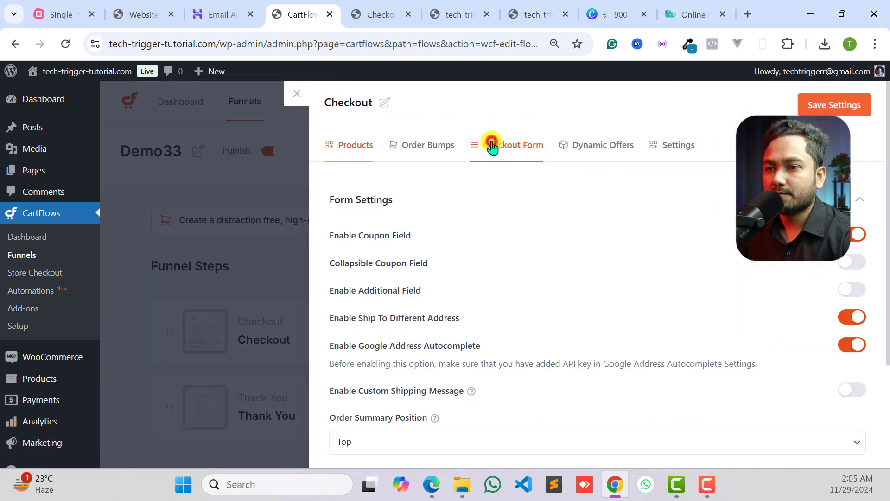
scroll(617, 271, down, 3)
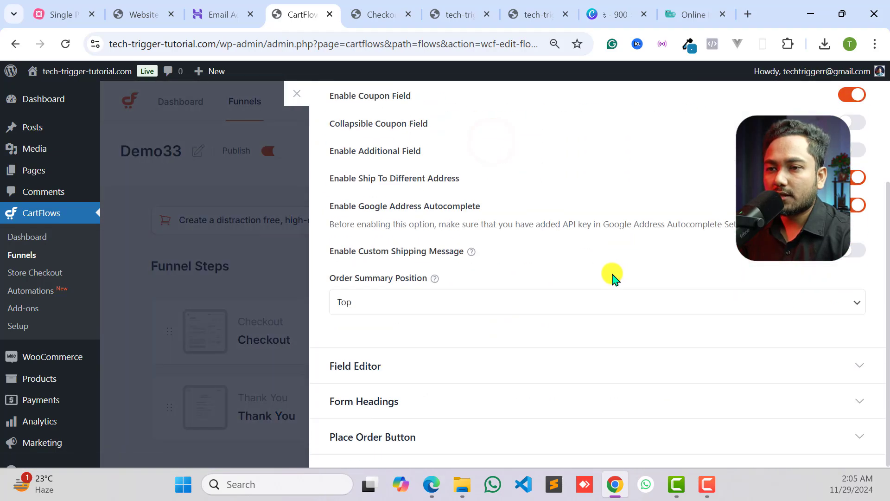
click(424, 369)
- Make the Country / Region, Town / City, District and Email address billing fields not required and save the Checkout step's settings
scroll(522, 290, down, 6)
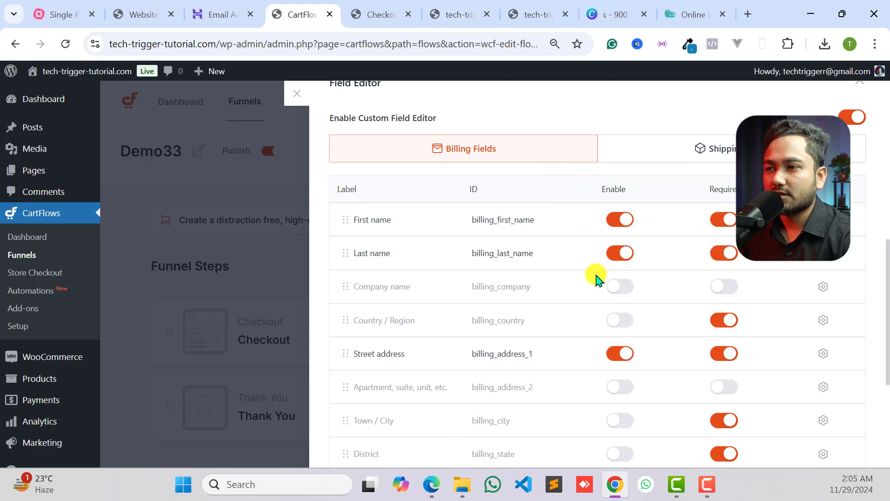
scroll(672, 265, down, 2)
click(723, 292)
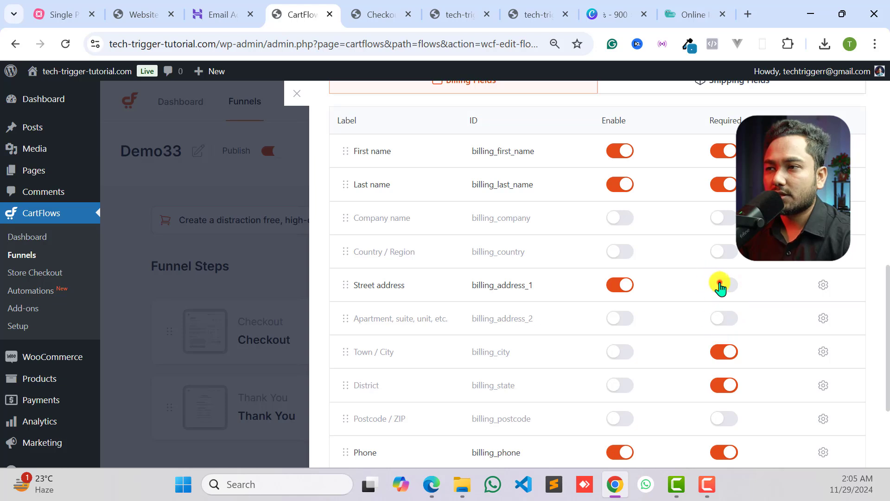
scroll(717, 246, up, 1)
scroll(717, 234, down, 1)
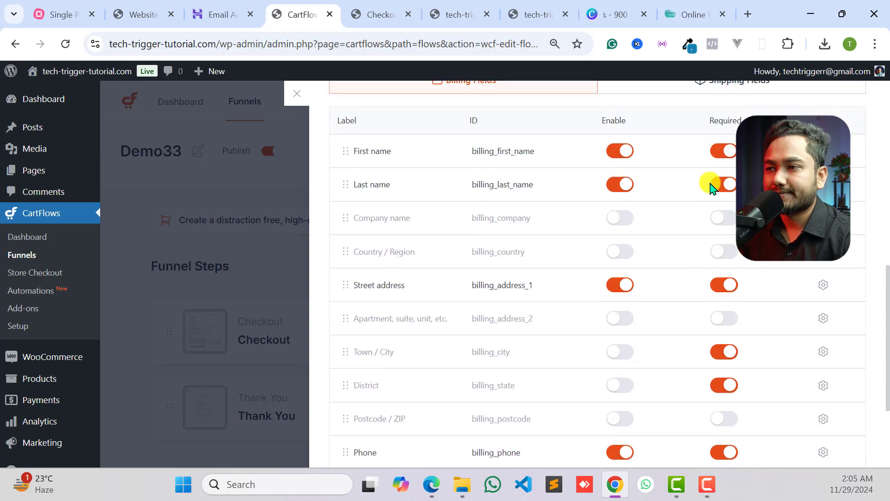
scroll(727, 267, down, 1)
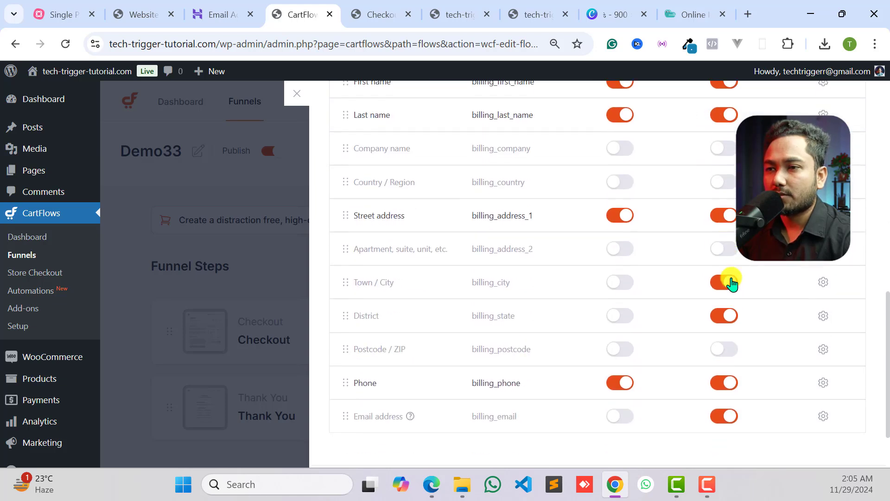
click(726, 315)
scroll(726, 315, down, 1)
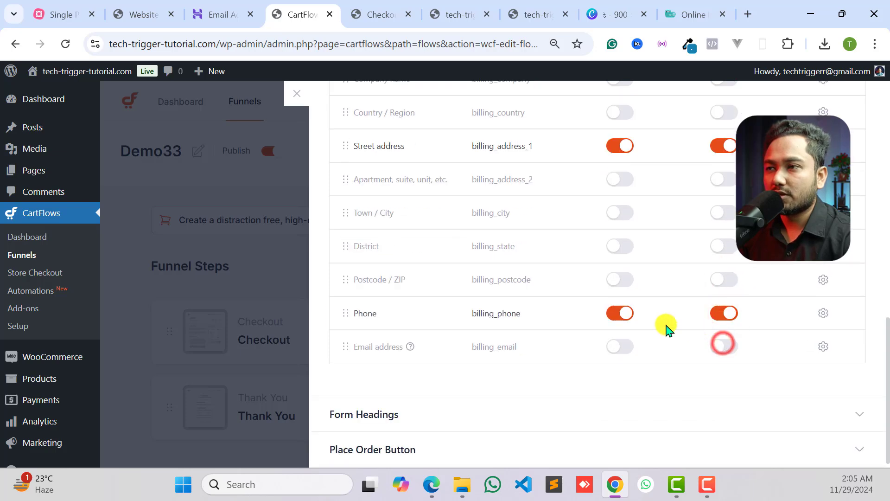
scroll(723, 306, up, 8)
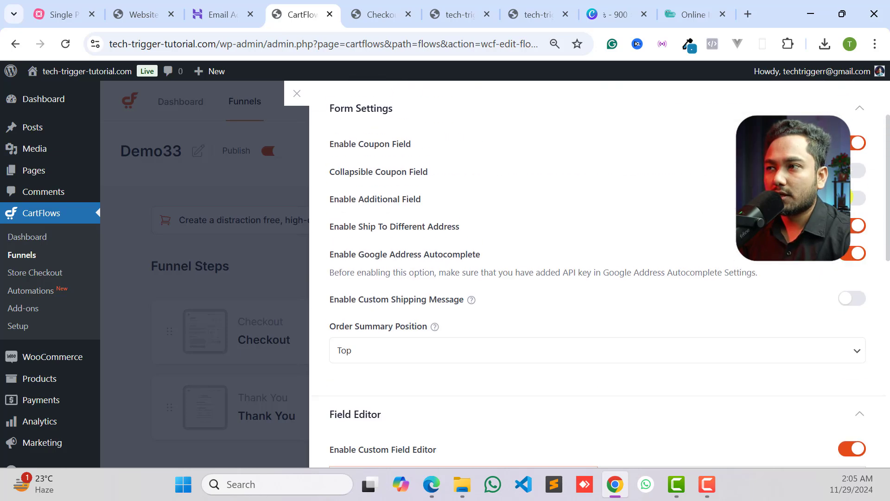
scroll(598, 278, up, 2)
click(826, 114)
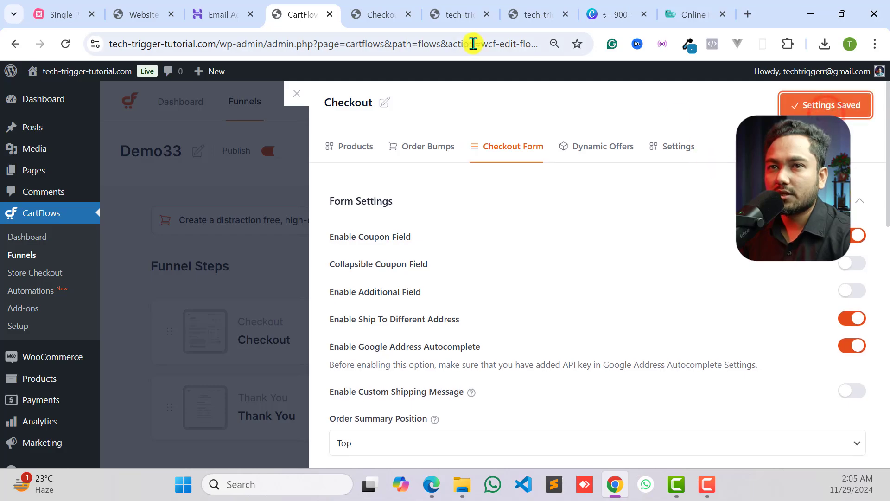
- Reload the checkout page and rewrite the billing phone number without its country prefix
click(385, 11)
click(66, 43)
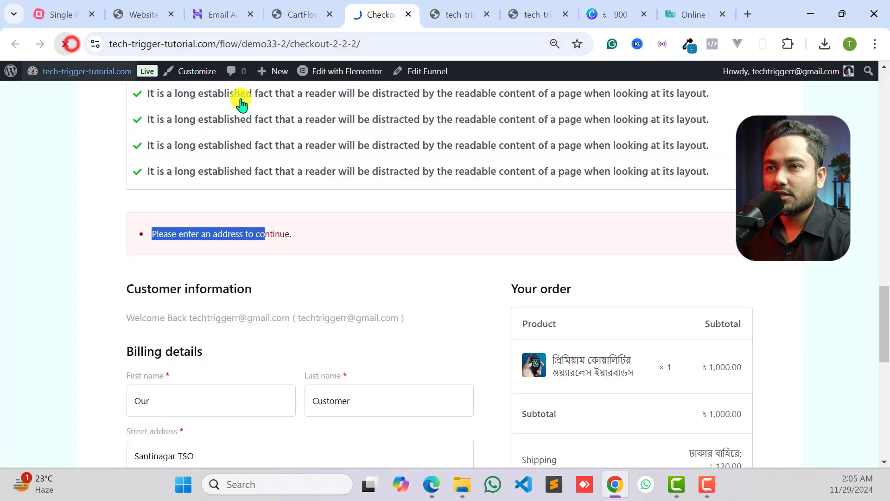
scroll(279, 257, down, 5)
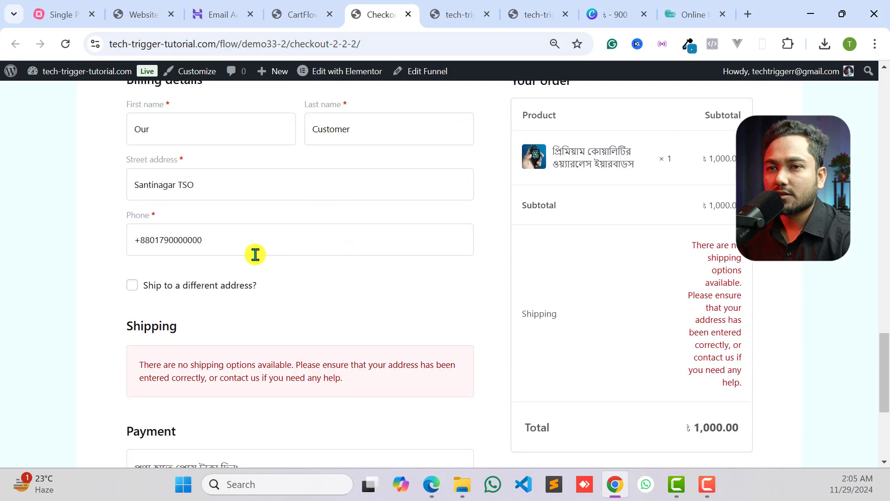
click(223, 235)
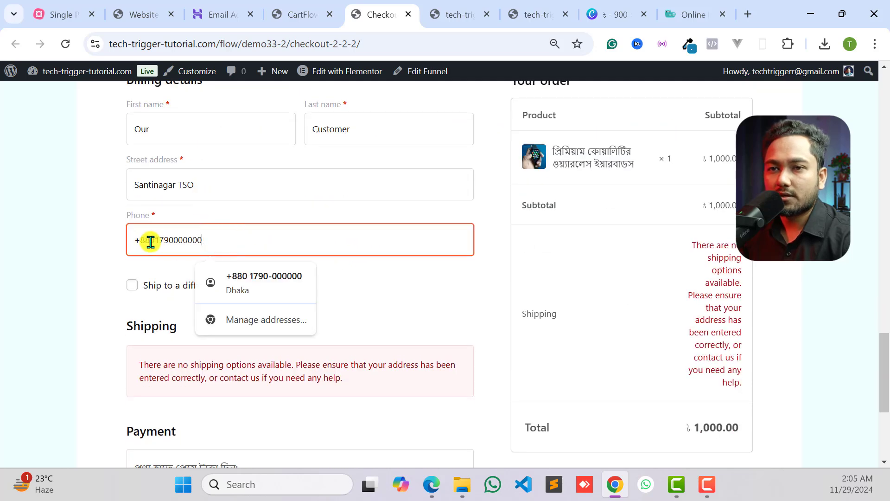
drag(149, 242, 123, 247)
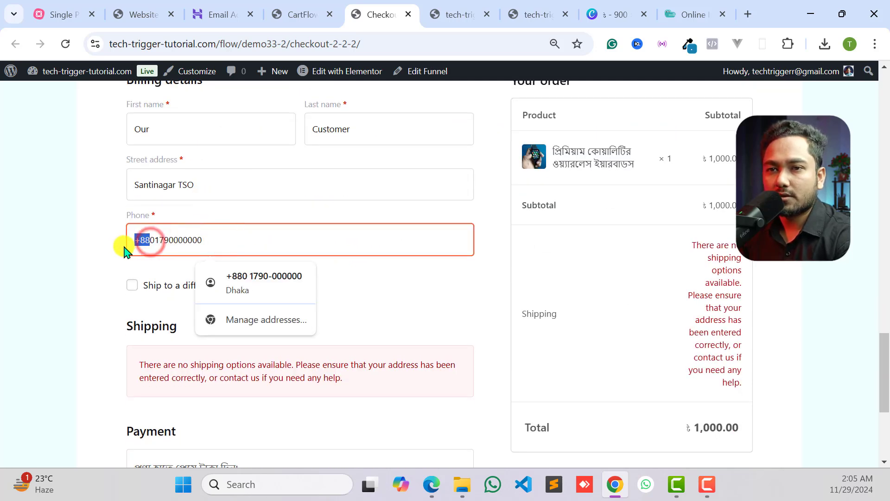
text(0)
click(237, 256)
- Try to place the order again and return to the Demo33 Checkout step's form settings
scroll(232, 260, down, 5)
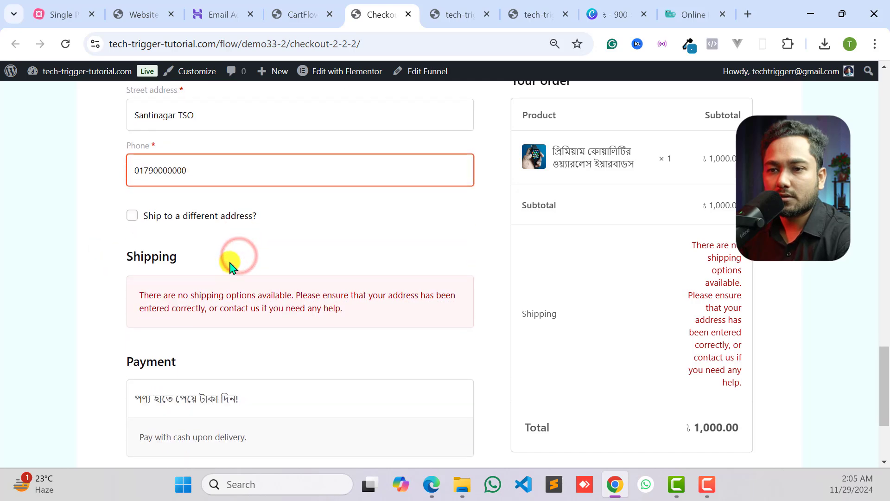
click(241, 378)
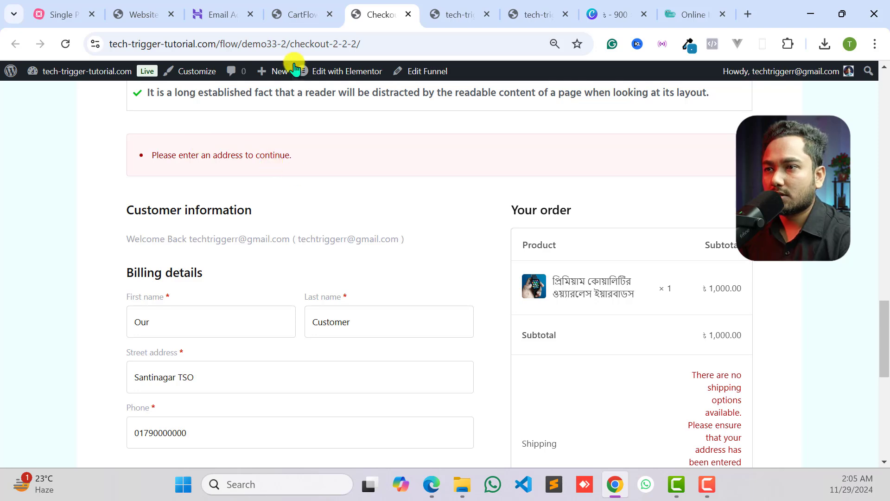
click(296, 15)
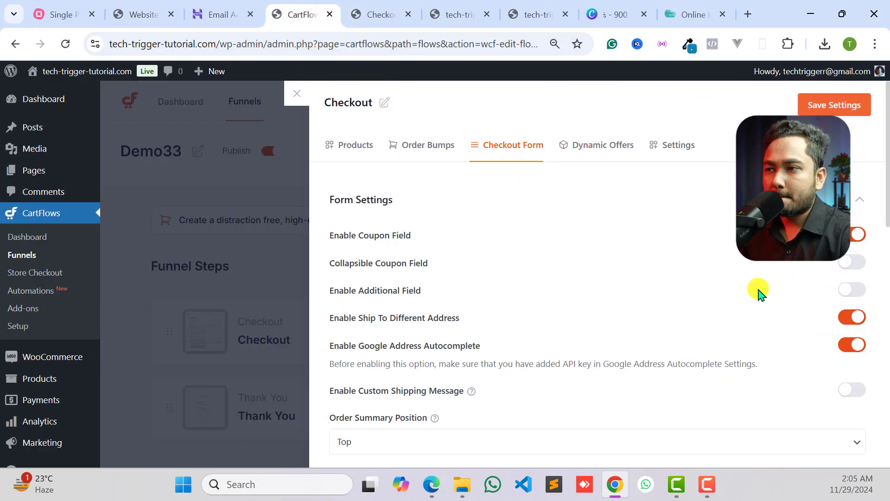
- Disable the Ship To Different Address option in the Checkout step's form settings
scroll(422, 278, down, 3)
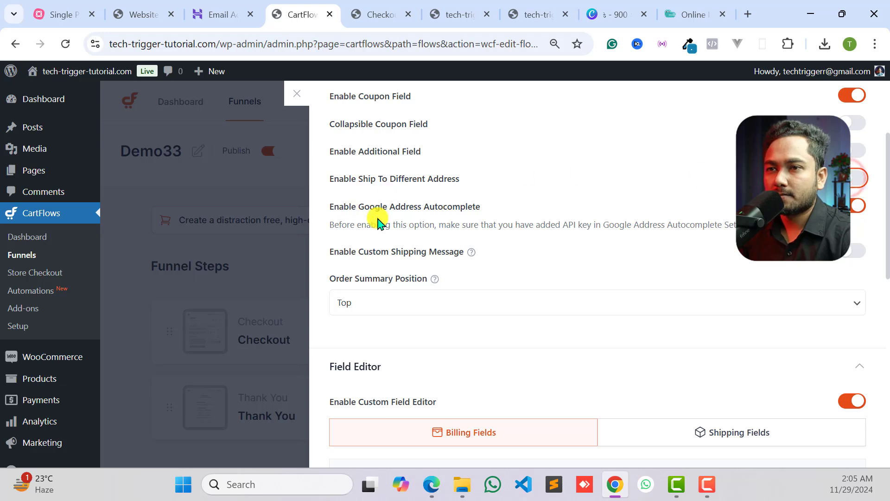
scroll(445, 221, up, 2)
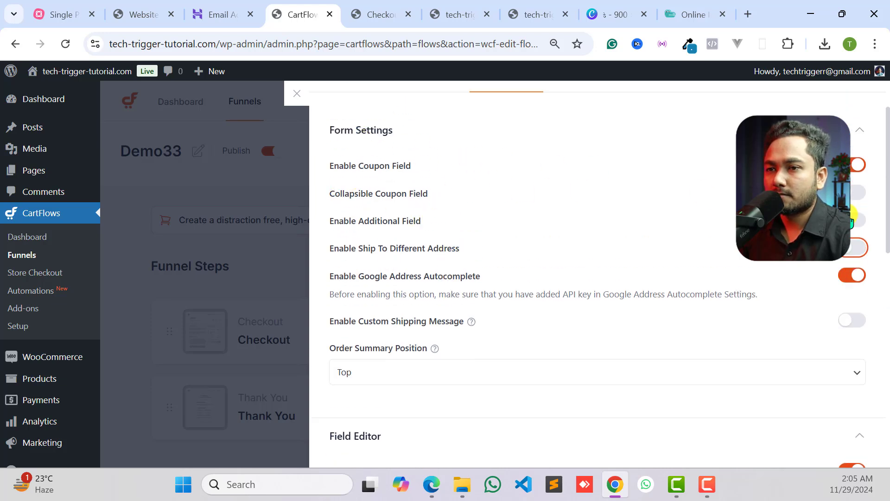
scroll(818, 267, down, 2)
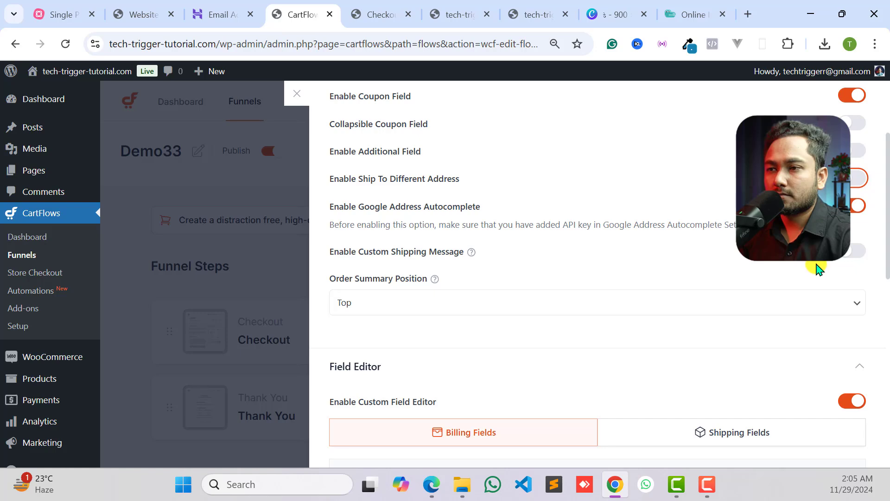
- Enable the Country / Region, Town / City and District billing fields, make them required, and save the Checkout step's settings
scroll(816, 269, down, 6)
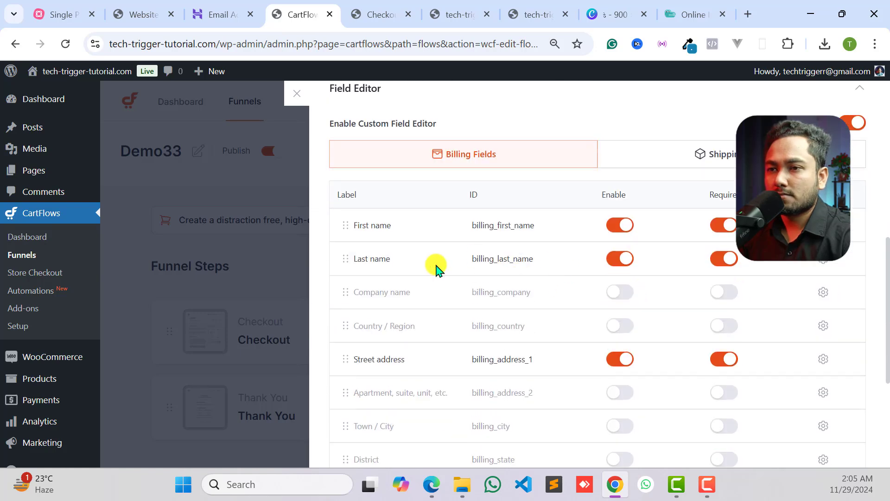
scroll(452, 268, down, 2)
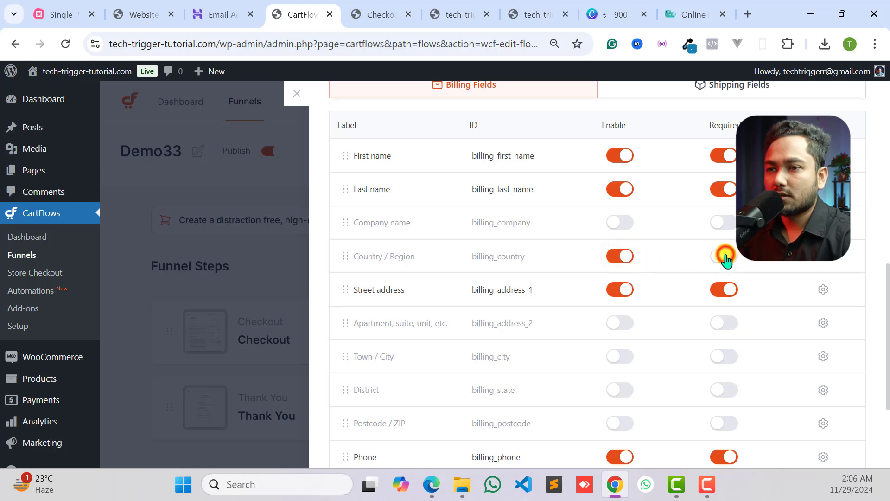
click(725, 258)
scroll(454, 281, down, 3)
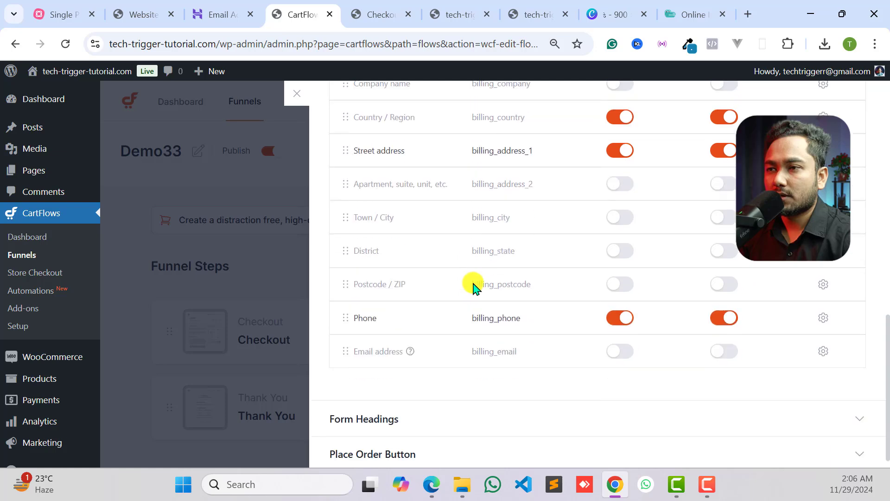
click(723, 222)
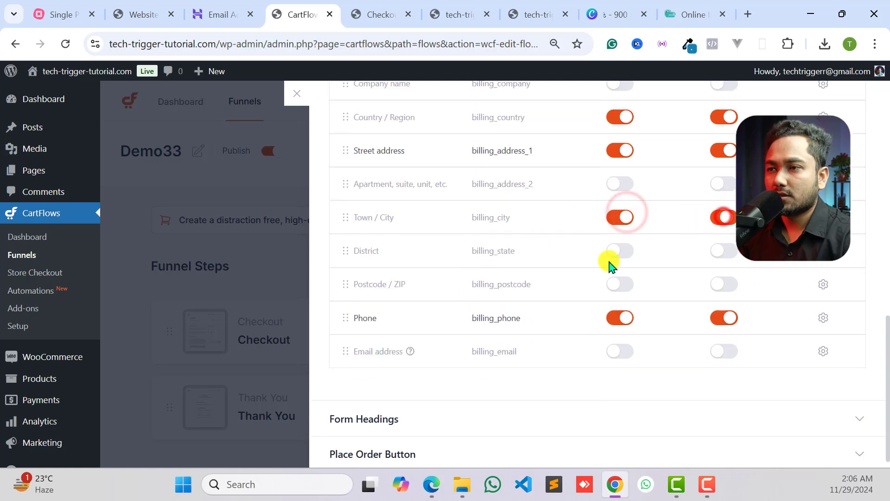
click(618, 250)
click(724, 250)
scroll(639, 324, down, 1)
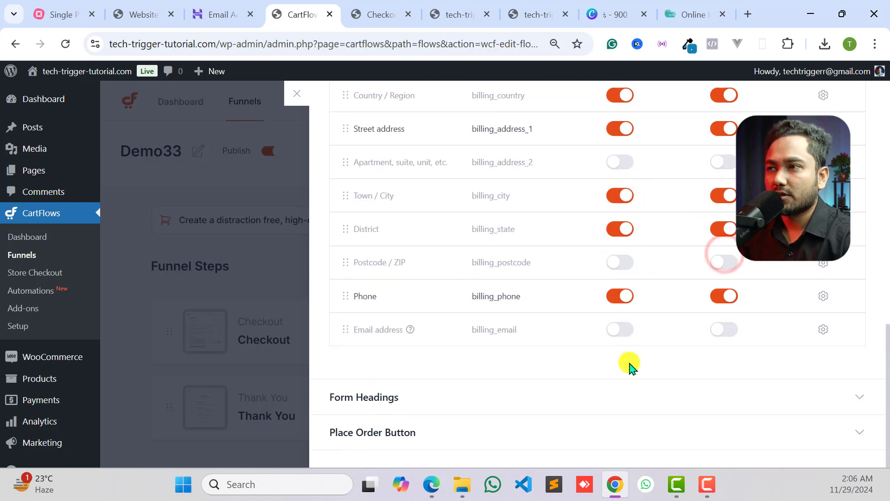
scroll(696, 301, up, 15)
click(824, 111)
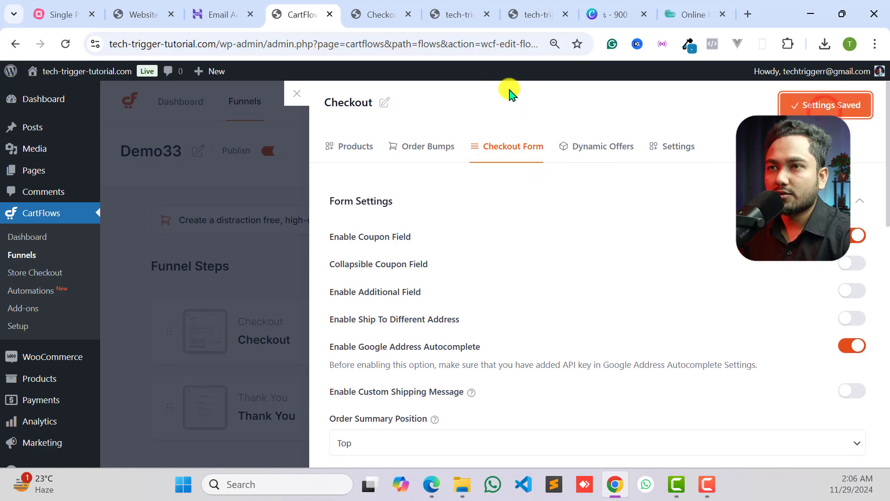
- Reload the Demo33 checkout page and check its billing fields and shipping section
click(374, 13)
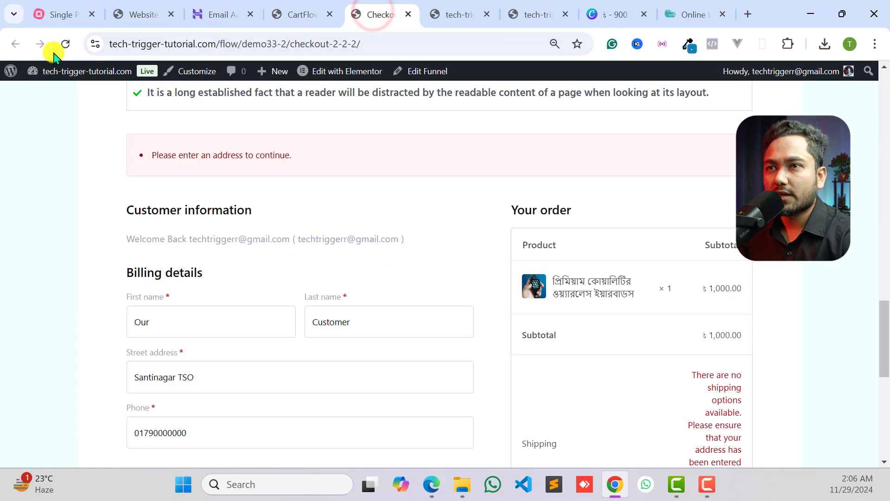
click(63, 45)
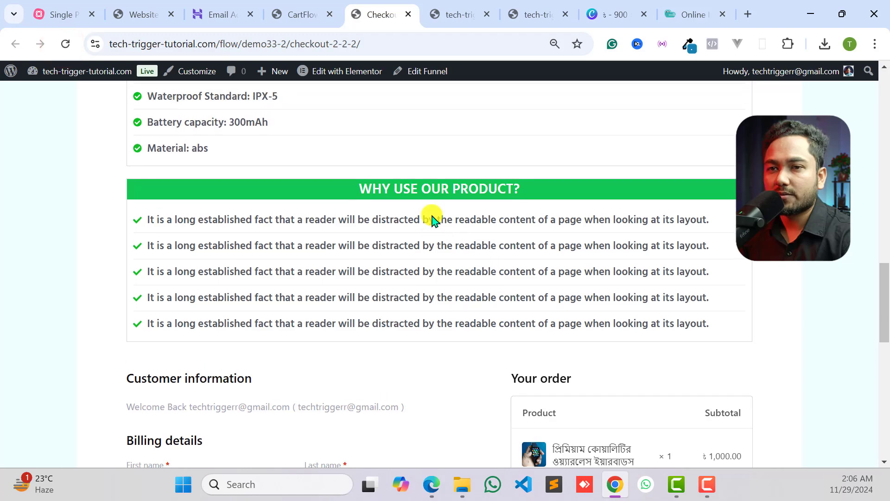
scroll(431, 227, down, 3)
scroll(241, 217, up, 2)
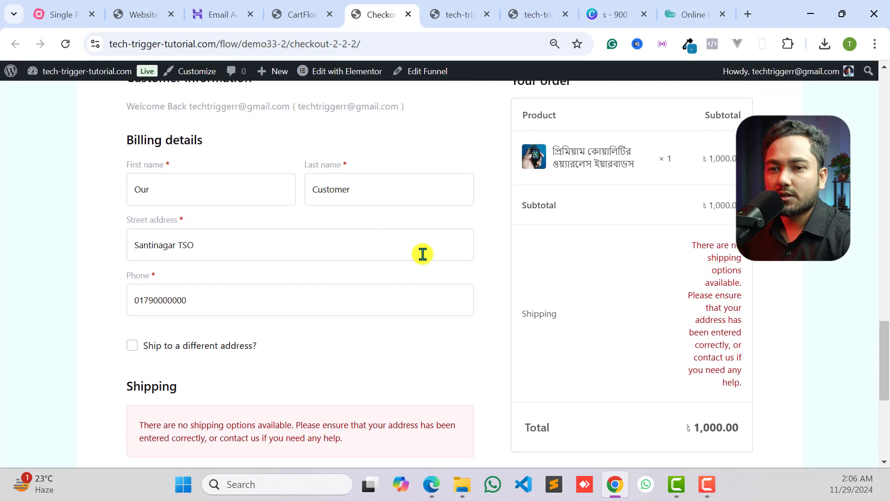
scroll(422, 253, down, 3)
scroll(377, 262, up, 4)
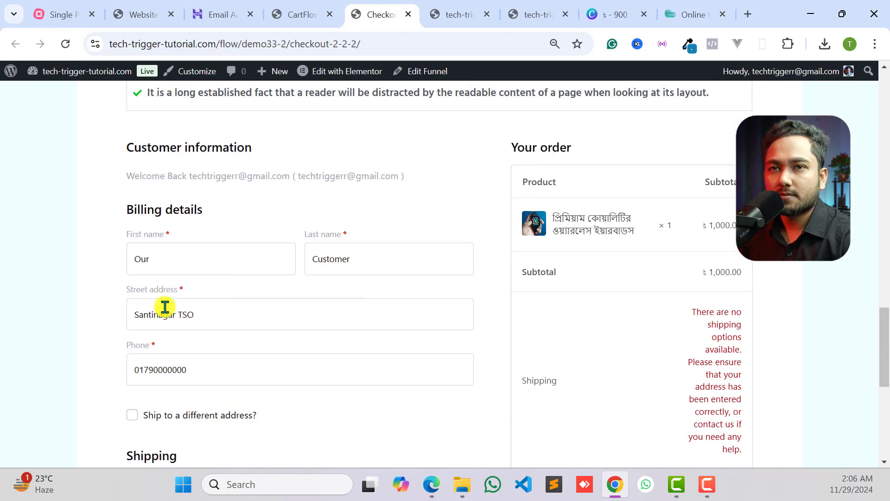
scroll(71, 77, up, 1)
- Strip the funnel path from the checkout page's address to load the tech-trigger-tutorial.com home page, and go to its billing details
click(451, 7)
click(383, 12)
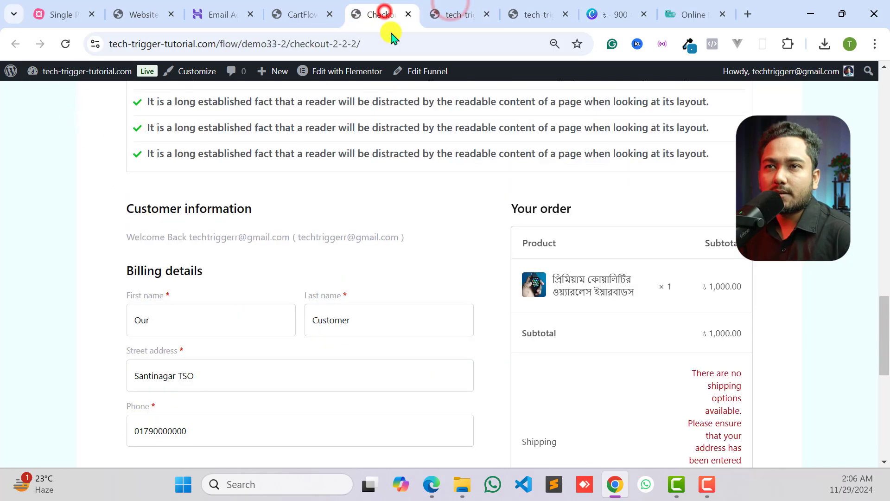
drag(218, 45, 490, 50)
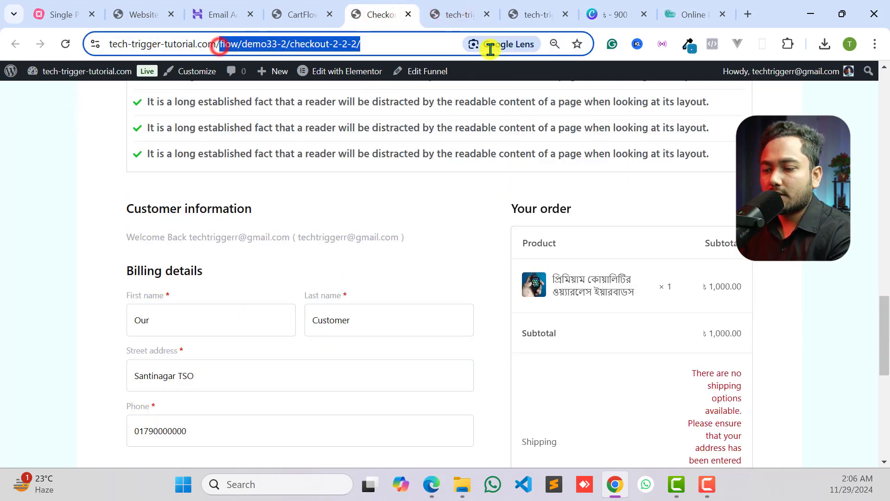
key(BackSpace)
key(Return)
scroll(433, 226, down, 5)
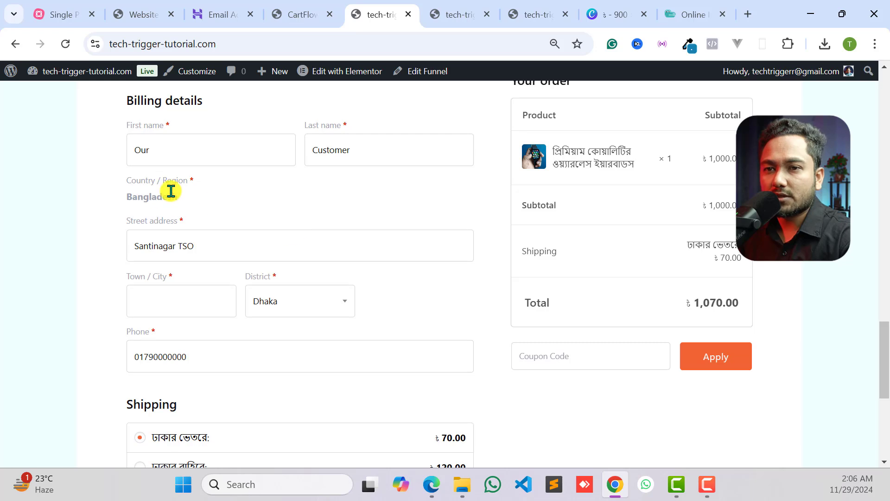
scroll(171, 191, up, 1)
scroll(153, 279, down, 1)
- Enter Dhaka as the billing town / city and check the shipping and payment options
click(203, 241)
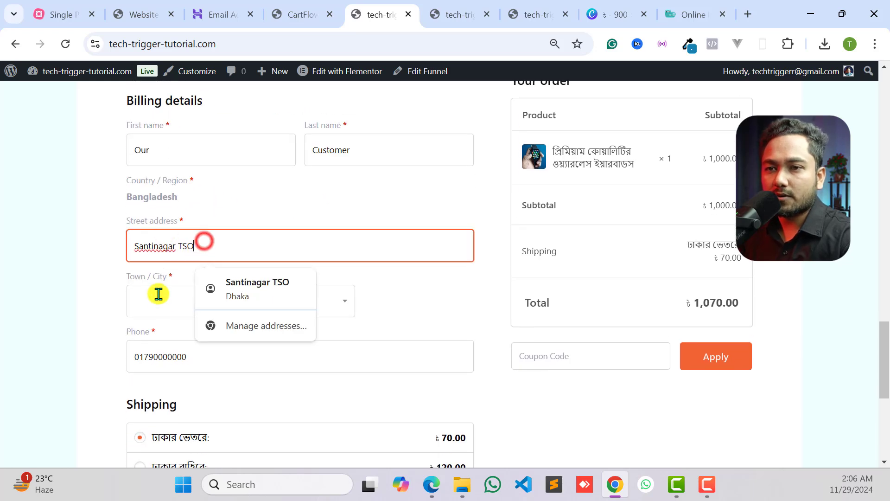
click(161, 302)
text(ঢাকা)
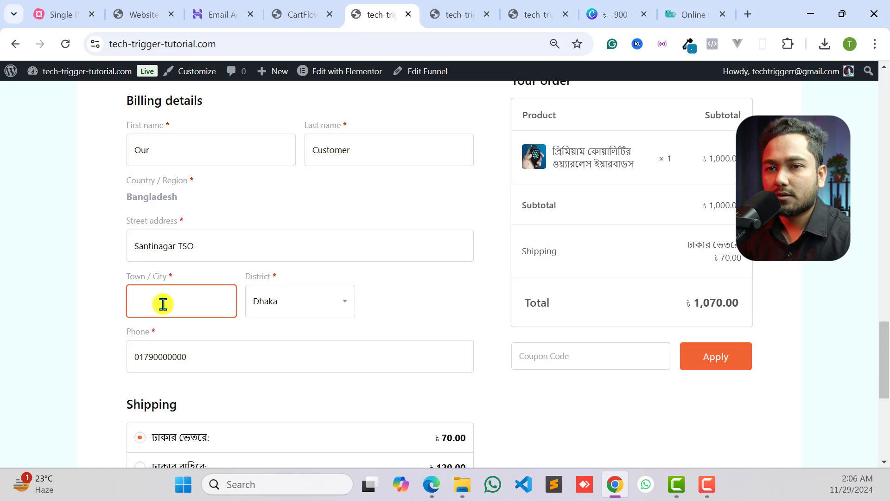
text(Dhaka)
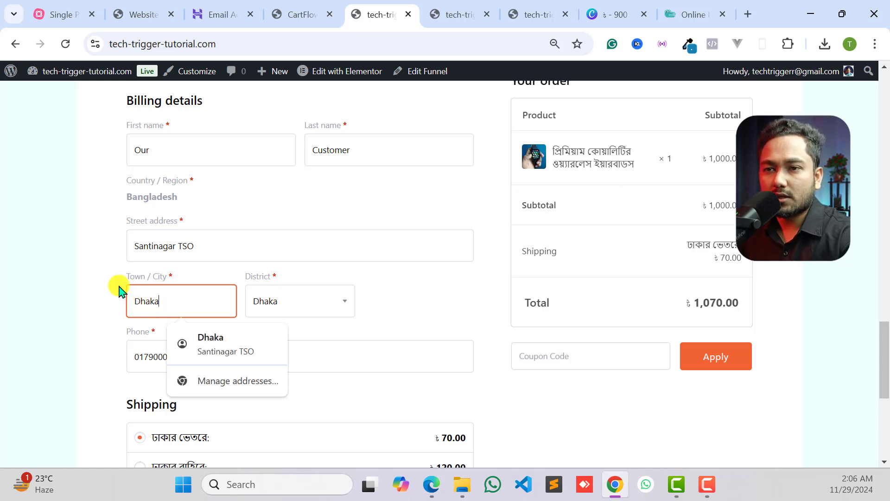
click(115, 285)
scroll(387, 320, down, 1)
scroll(348, 308, down, 2)
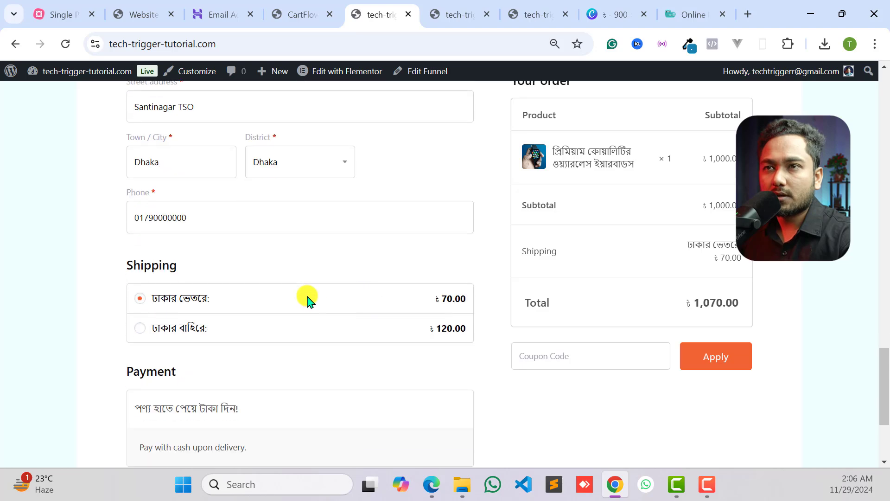
scroll(255, 269, up, 2)
- Return to the Checkout step's Field Editor and set the Town / City billing field's width to 50%
click(297, 15)
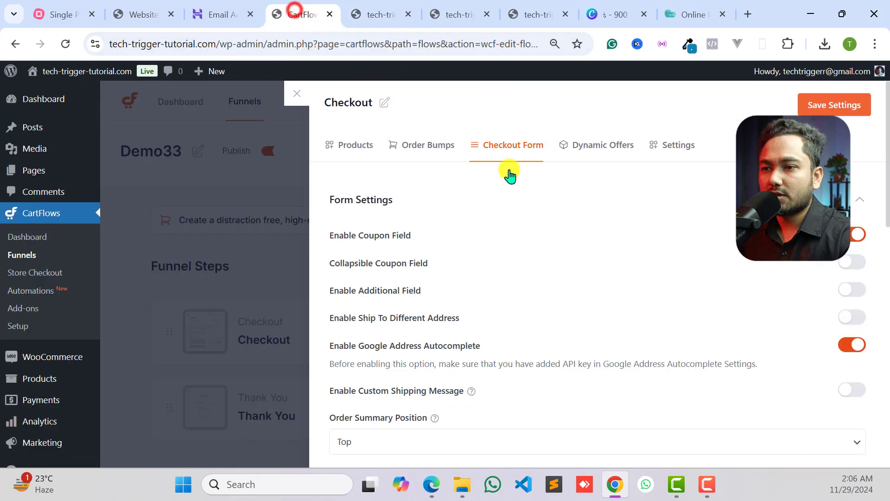
scroll(526, 241, down, 4)
scroll(525, 241, down, 5)
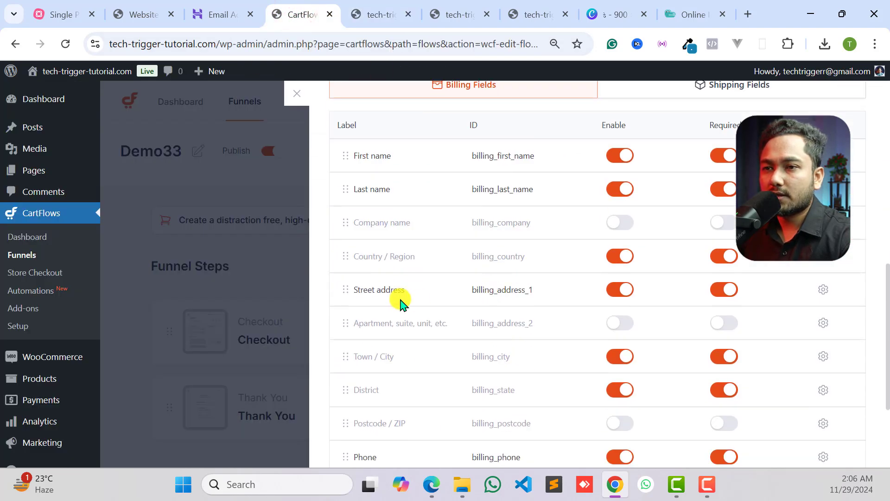
scroll(403, 306, down, 3)
scroll(463, 254, up, 2)
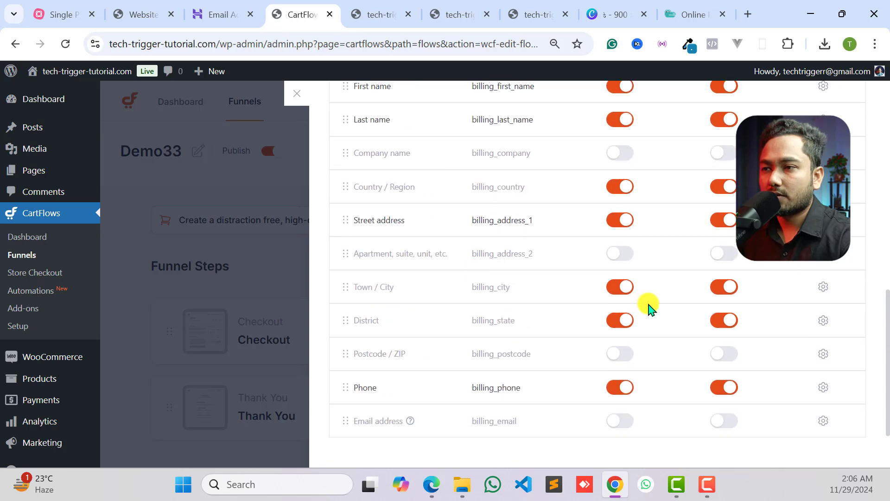
click(823, 289)
click(469, 348)
click(375, 384)
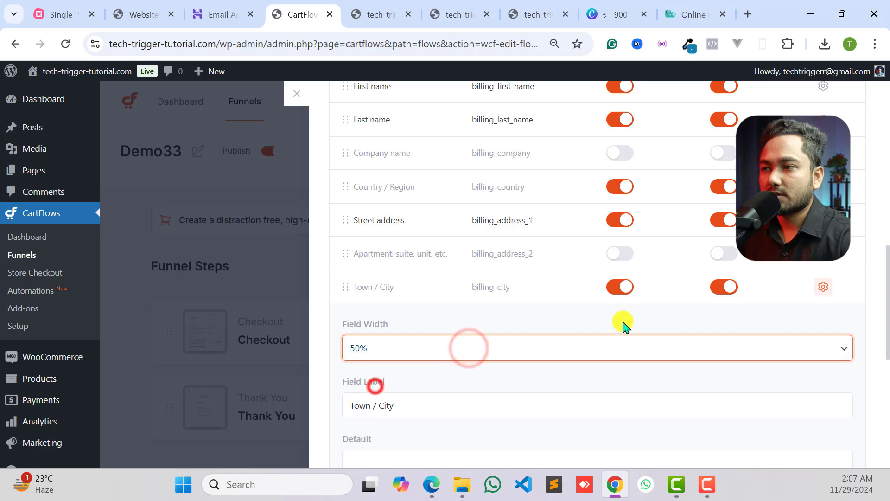
click(822, 288)
- Set the District billing field's width to 50% and save the Checkout step's settings
click(823, 318)
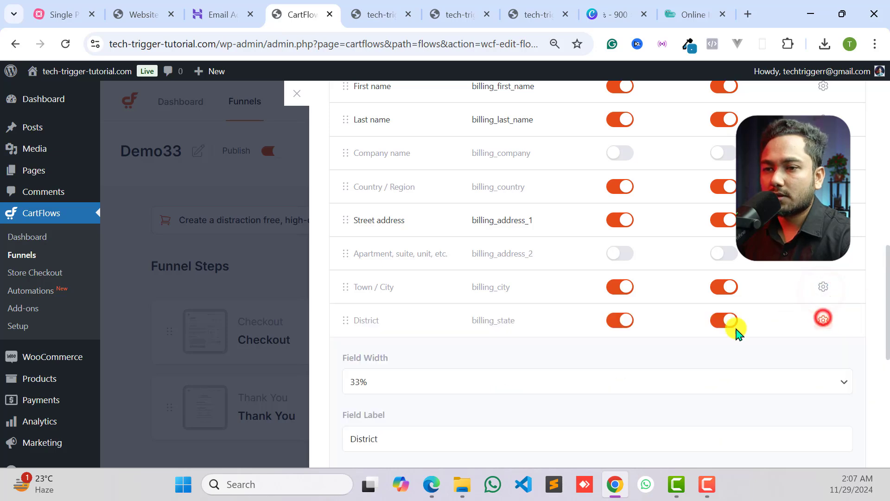
click(487, 381)
click(378, 418)
scroll(377, 421, up, 1)
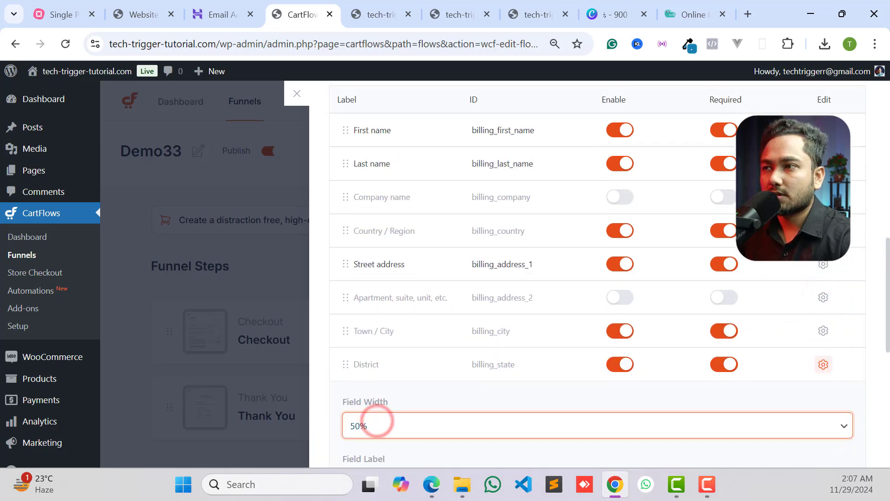
scroll(376, 421, up, 10)
click(841, 109)
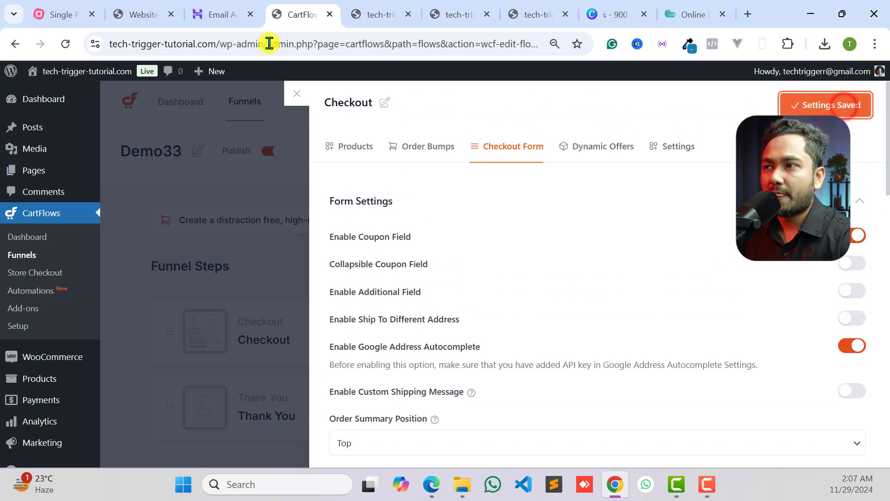
- Reload the store's home page and examine the layout of the billing details form
click(366, 11)
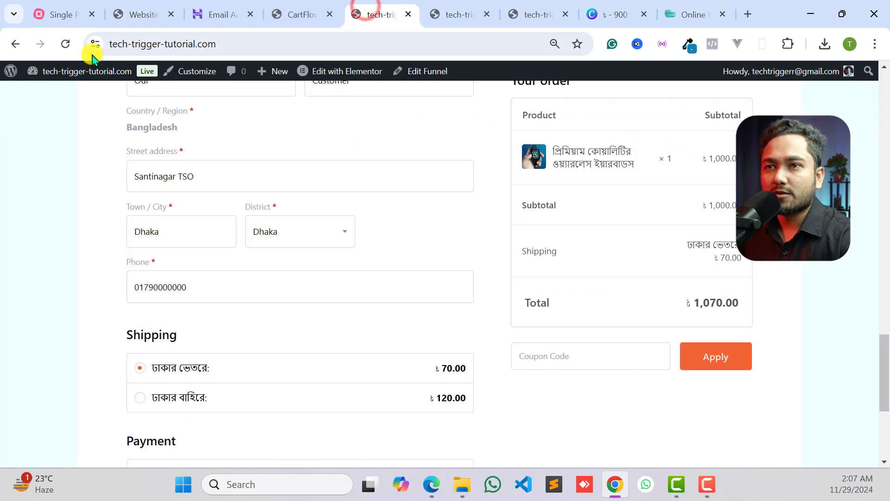
click(65, 43)
scroll(523, 212, down, 12)
scroll(510, 278, up, 9)
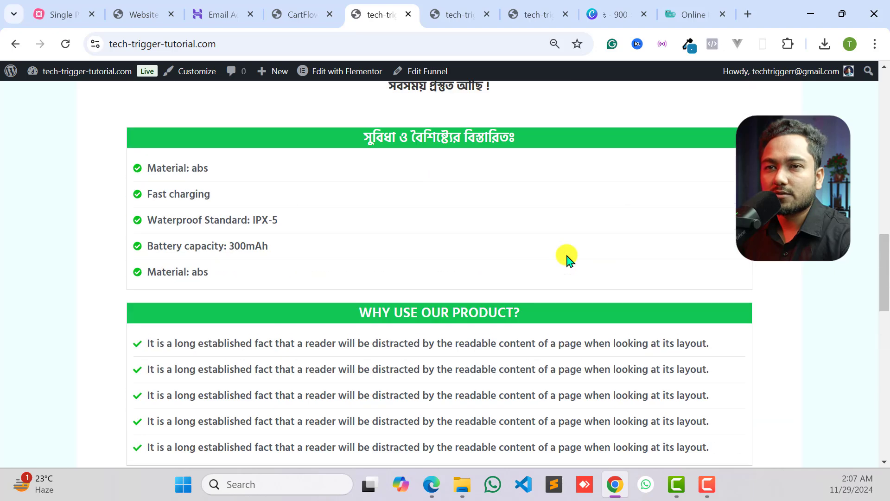
scroll(567, 258, down, 7)
scroll(216, 239, up, 3)
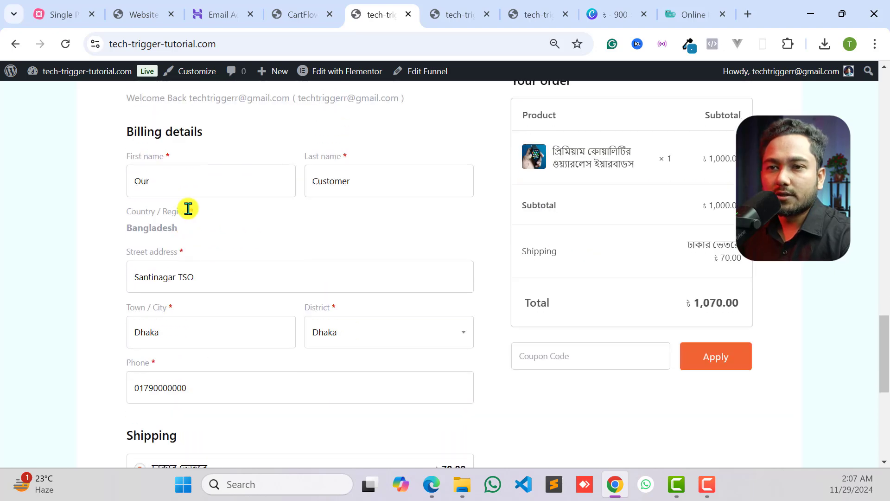
scroll(157, 250, down, 1)
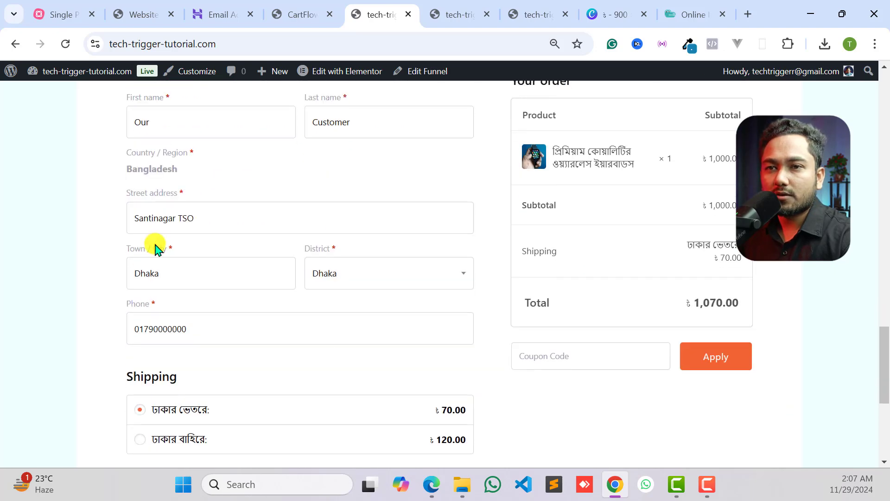
- Choose Dhaka as the billing district and place the cash-on-delivery order with the ৳ 70.00 shipping option
click(185, 202)
click(175, 276)
click(431, 282)
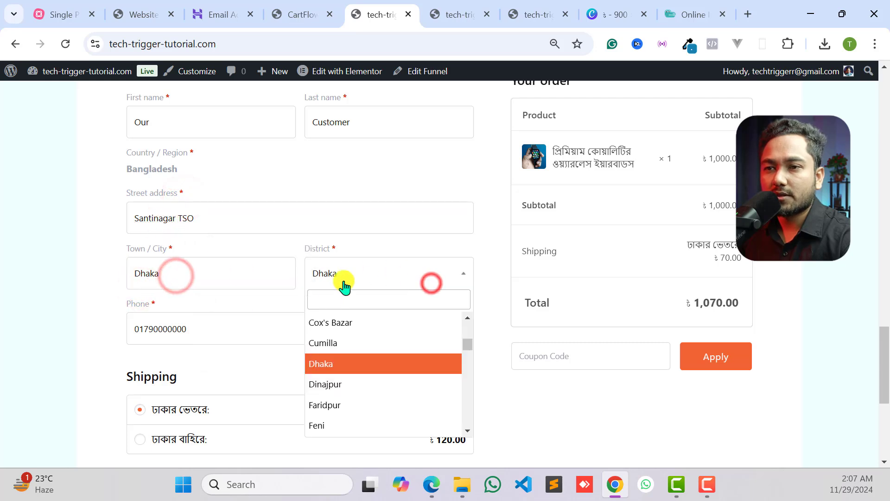
click(338, 364)
scroll(139, 278, down, 4)
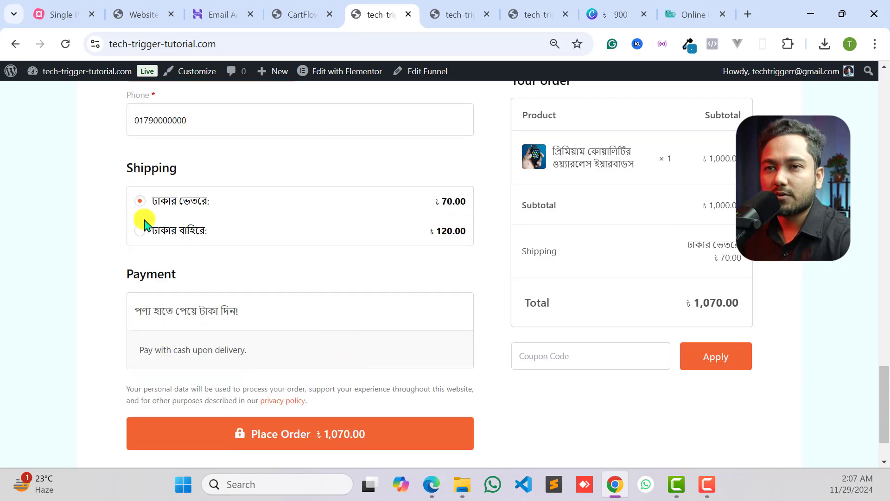
scroll(189, 292, down, 2)
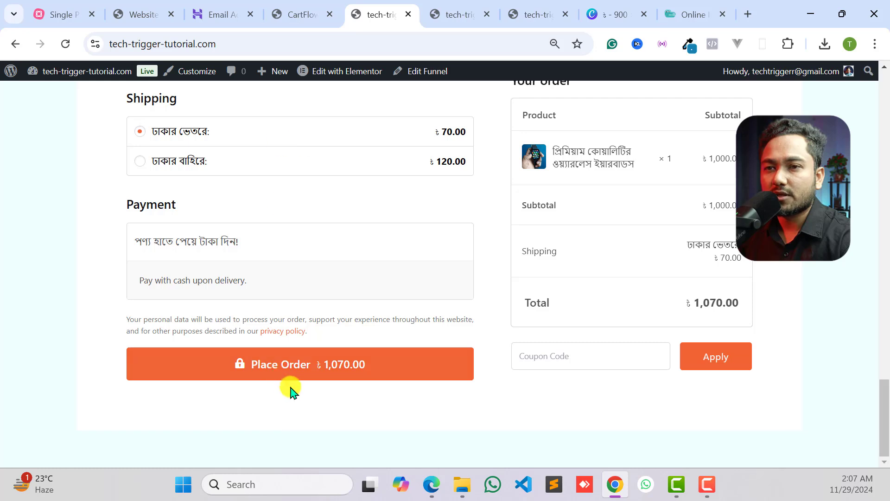
click(312, 362)
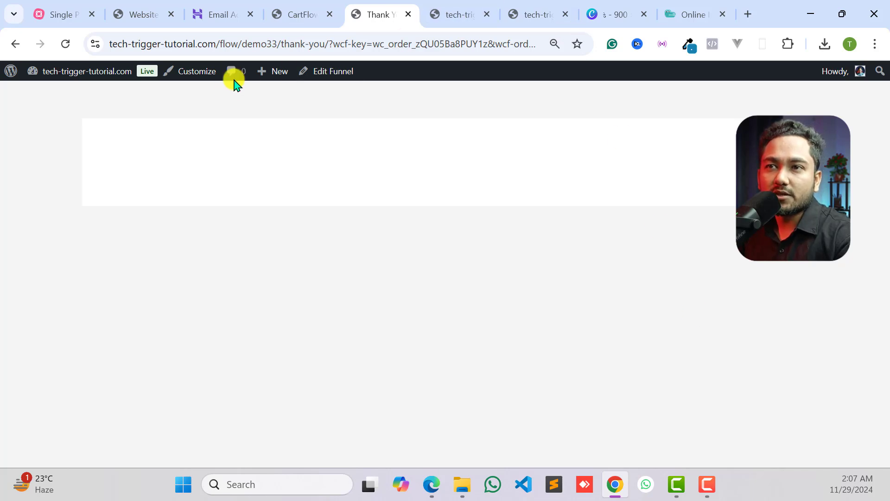
- Return to the Demo33 funnel, close the Checkout step's settings and open the Thank You step for editing in Elementor
drag(283, 43, 528, 35)
click(374, 145)
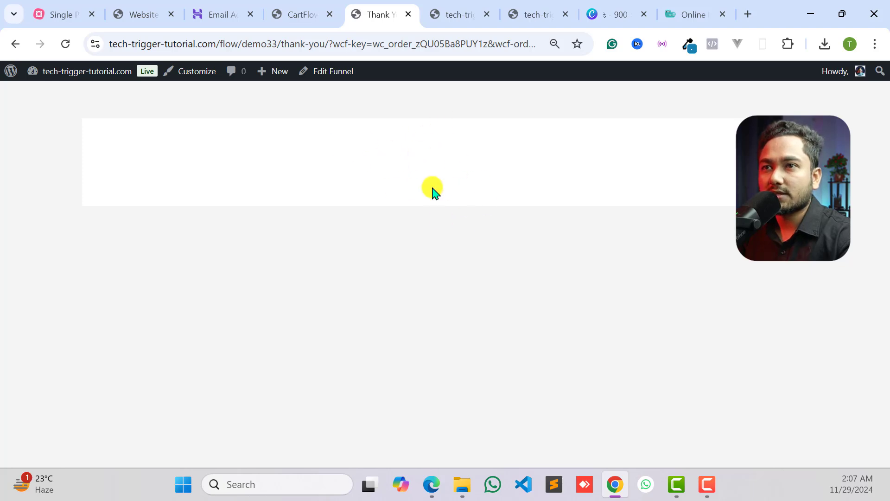
click(309, 13)
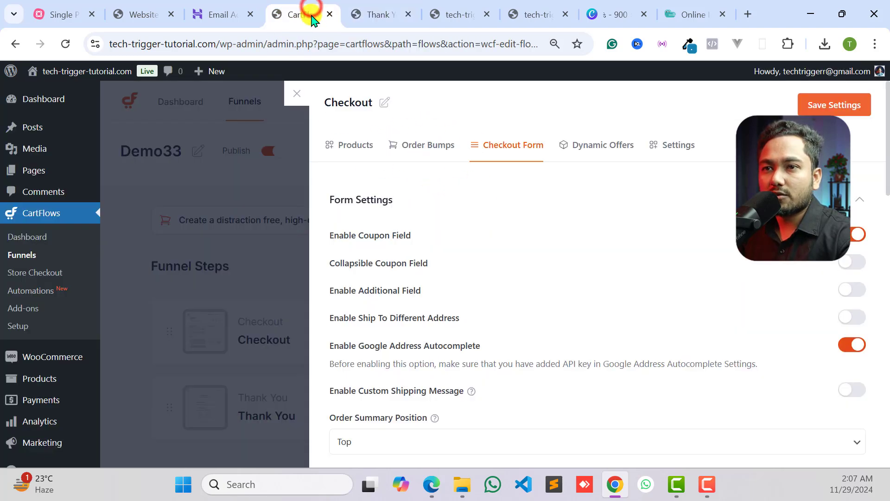
click(300, 97)
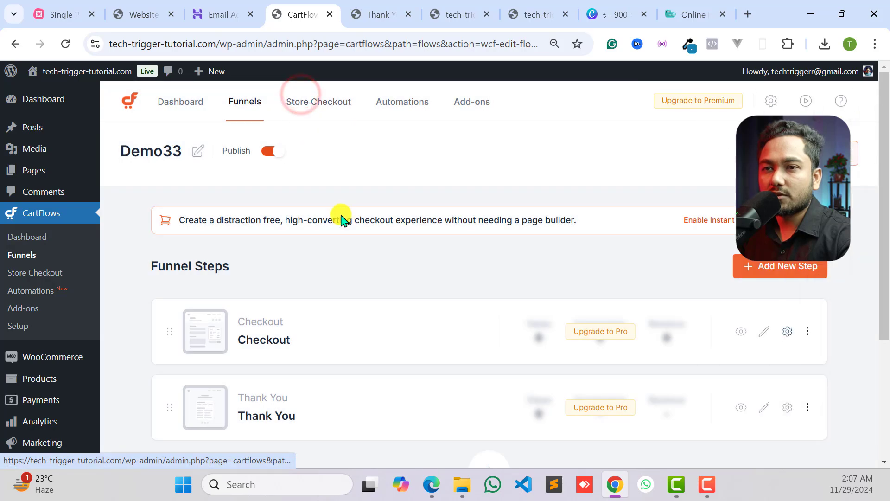
scroll(334, 231, down, 3)
scroll(305, 207, up, 2)
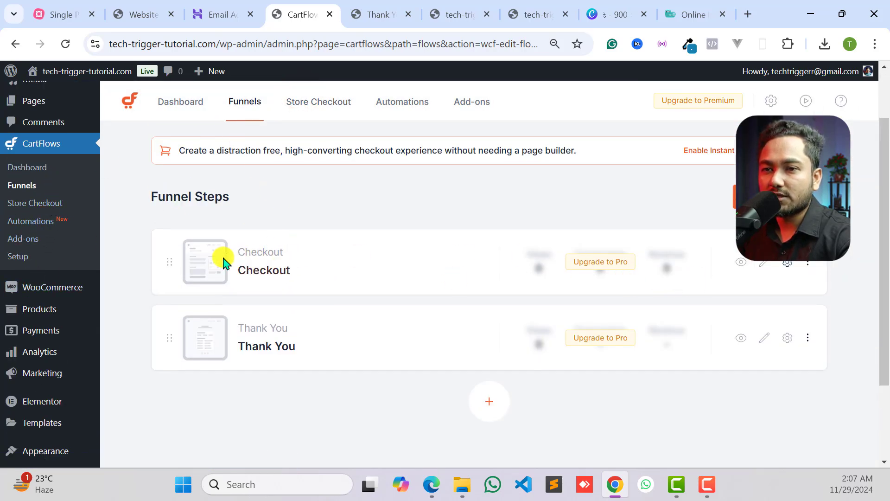
scroll(251, 292, down, 2)
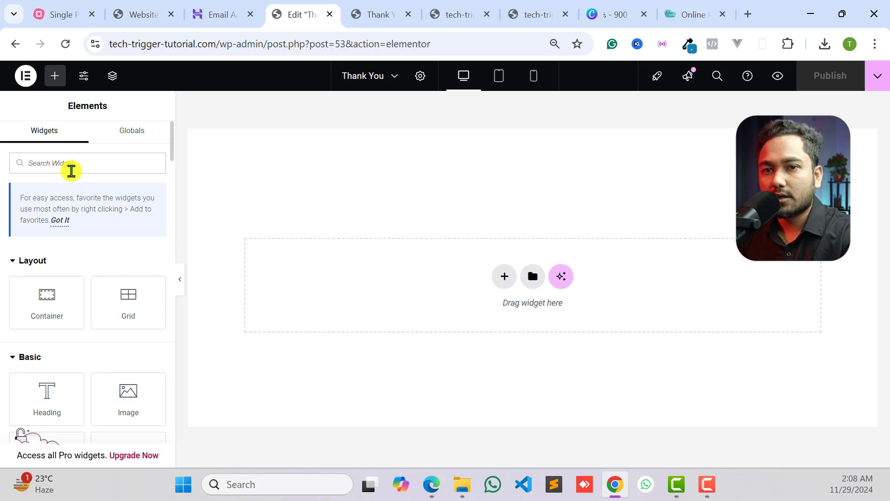
- Find the Order Details Form widget and add it to the empty Thank You page
click(71, 171)
text(order)
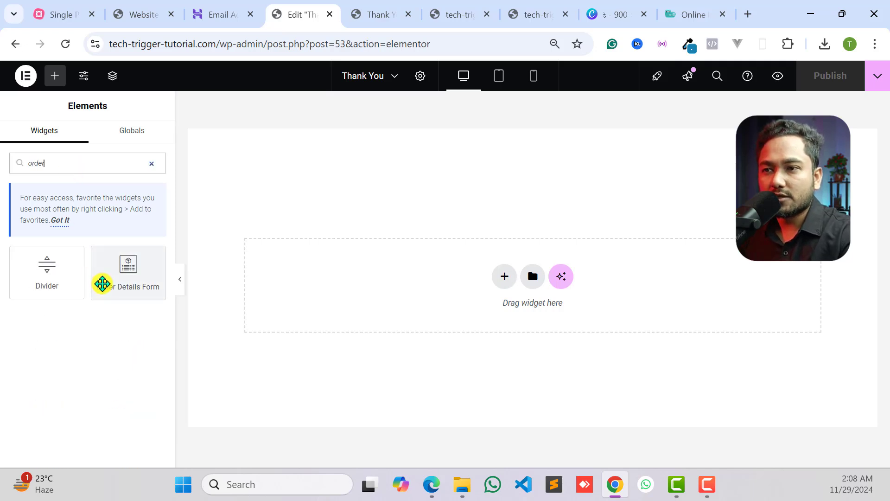
drag(120, 268, 501, 217)
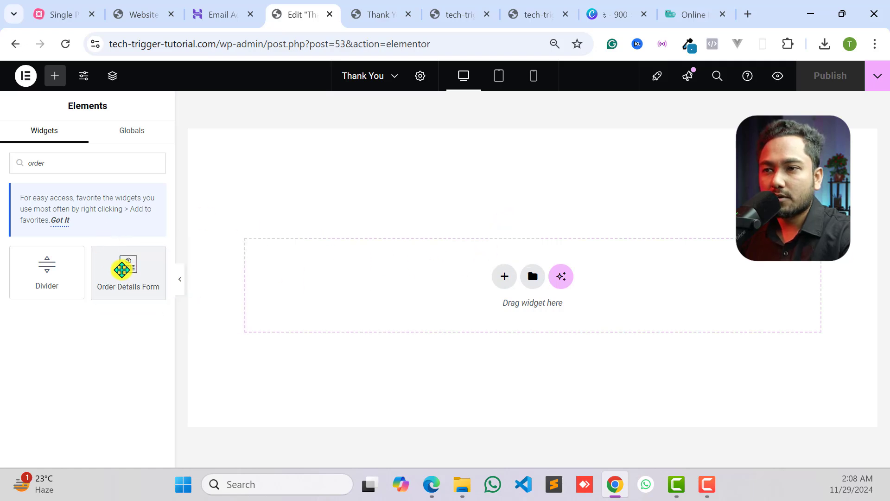
drag(121, 269, 459, 286)
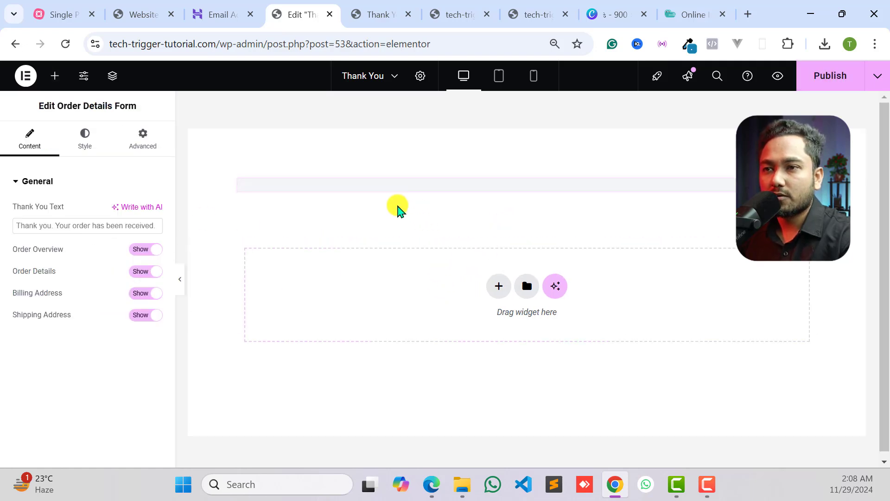
- Examine the order overview, order details and address sections of the Order Details Form
scroll(547, 255, down, 5)
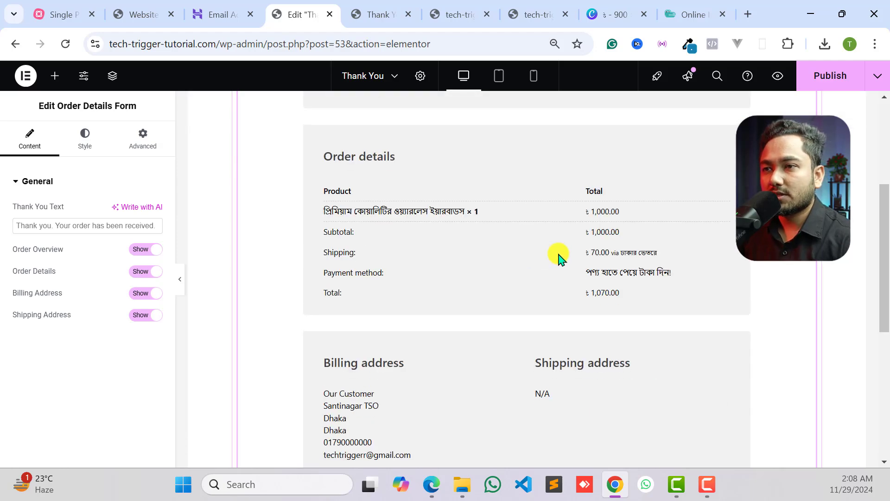
scroll(559, 257, up, 4)
scroll(567, 213, down, 3)
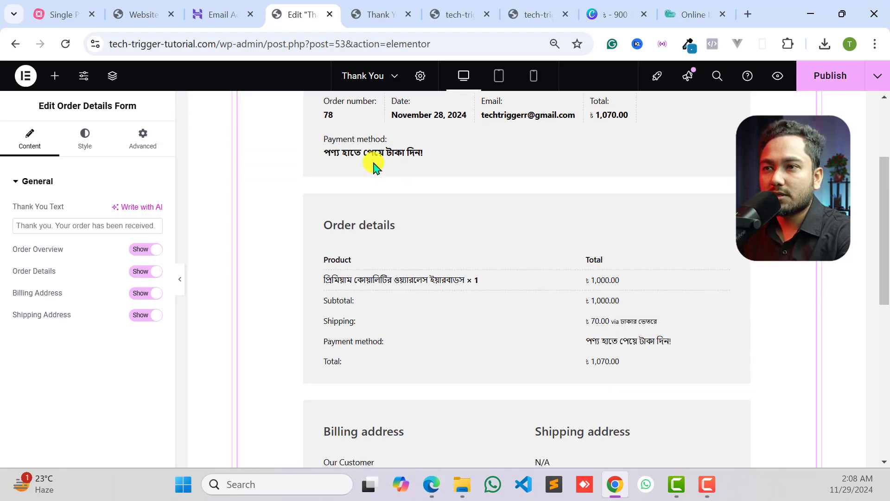
scroll(372, 164, up, 3)
scroll(490, 258, down, 8)
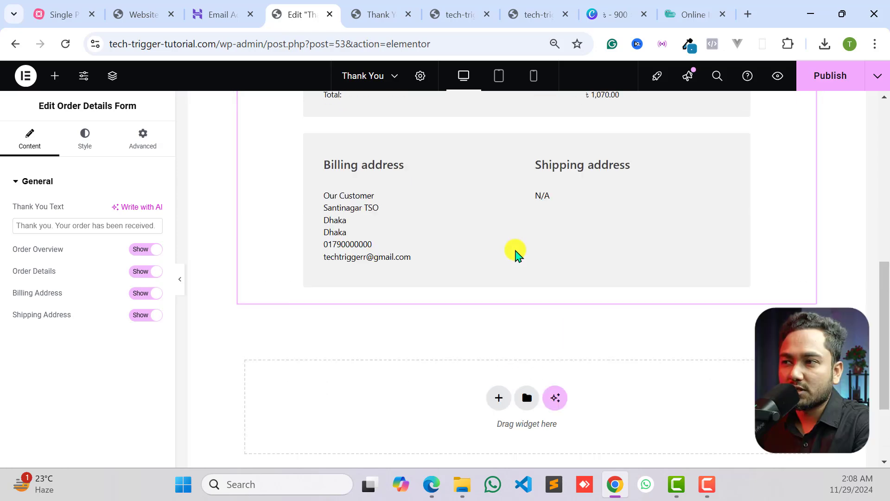
scroll(514, 252, up, 8)
click(808, 188)
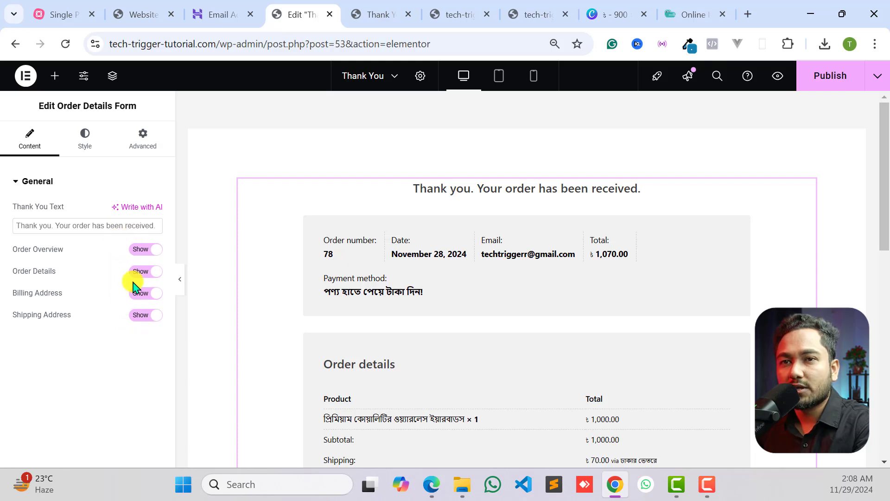
- Set the Order Details Form's heading text color to green #0ABC25
click(87, 144)
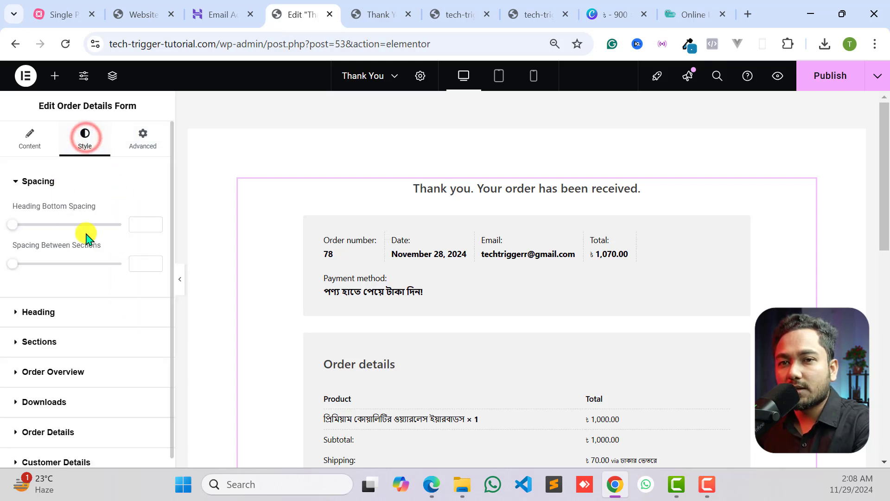
scroll(58, 283, down, 1)
click(50, 302)
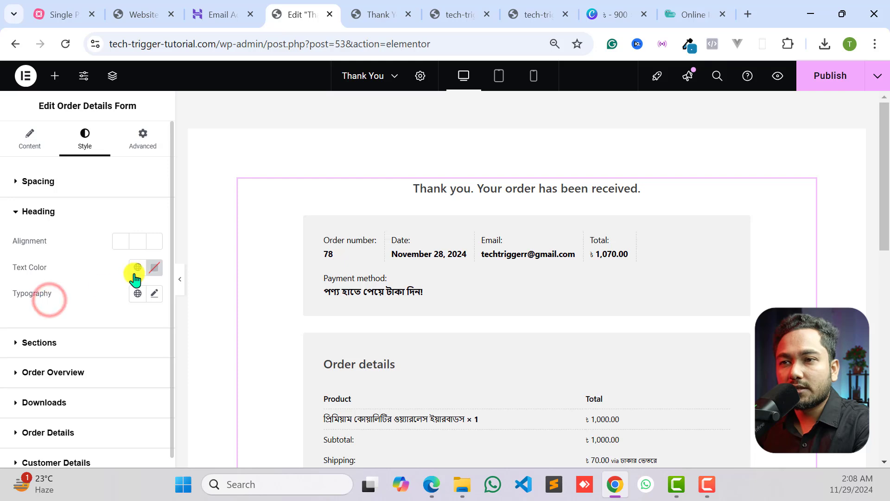
click(154, 268)
drag(159, 344, 230, 320)
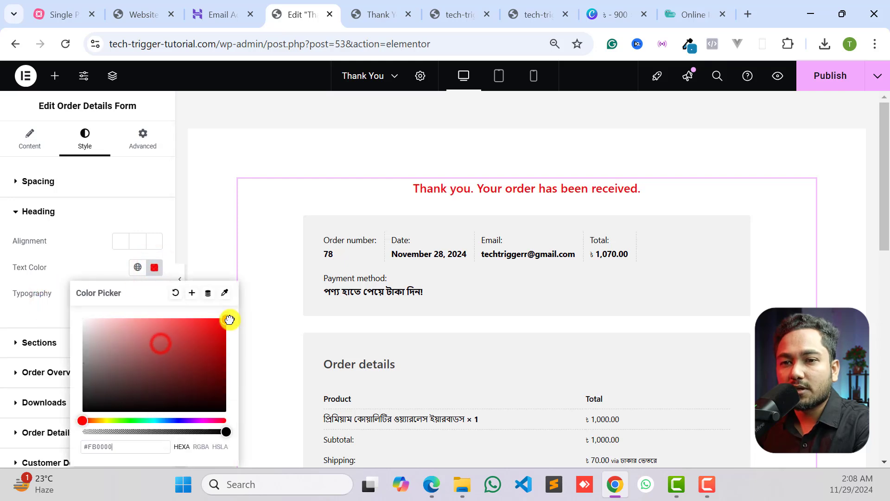
click(138, 419)
click(218, 343)
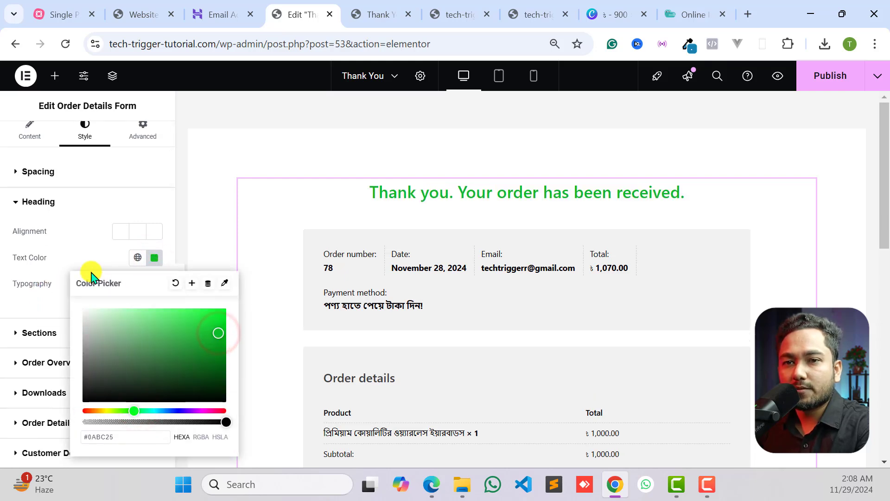
- Set the heading's typography to size 28 px and weight 900 (Black)
click(44, 254)
click(154, 283)
scroll(127, 370, down, 2)
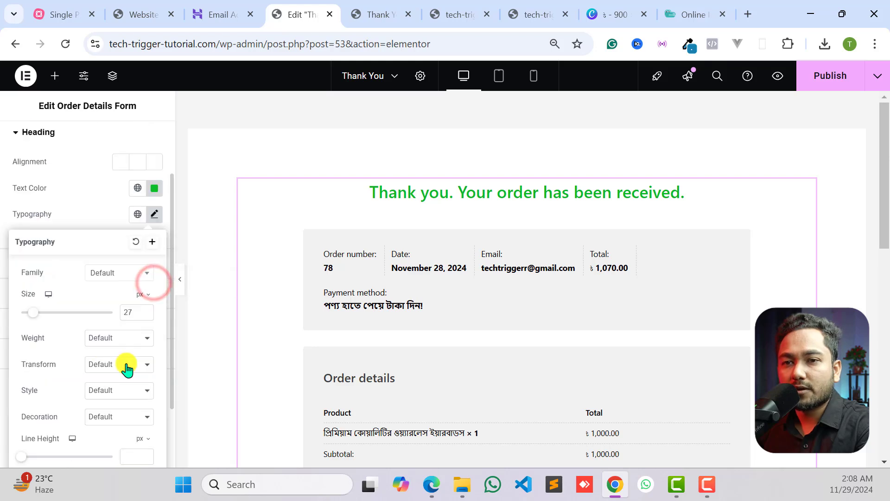
click(146, 310)
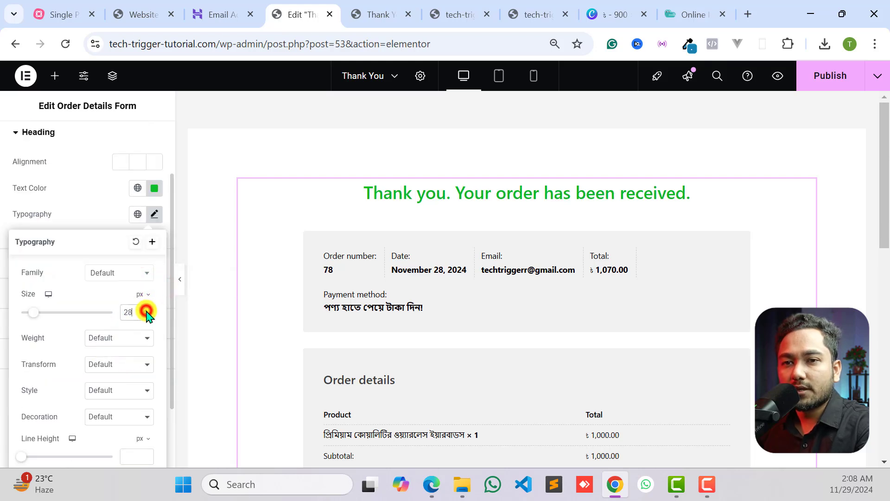
click(127, 343)
click(106, 264)
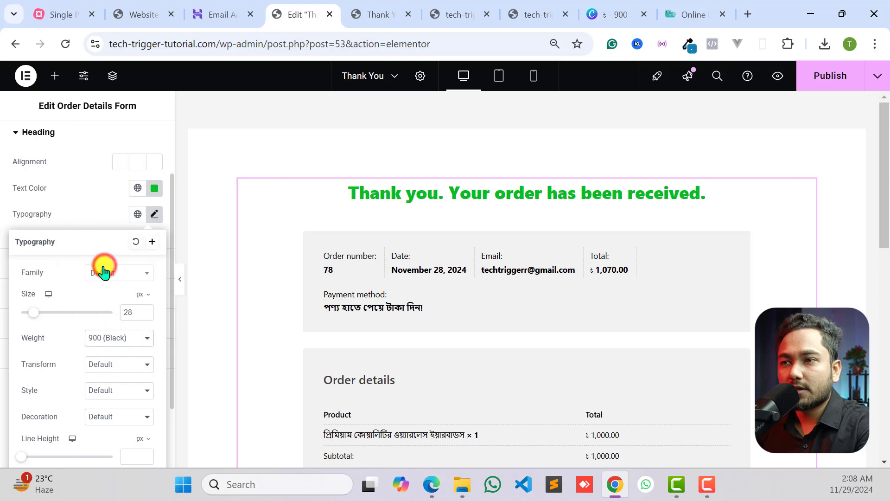
click(24, 199)
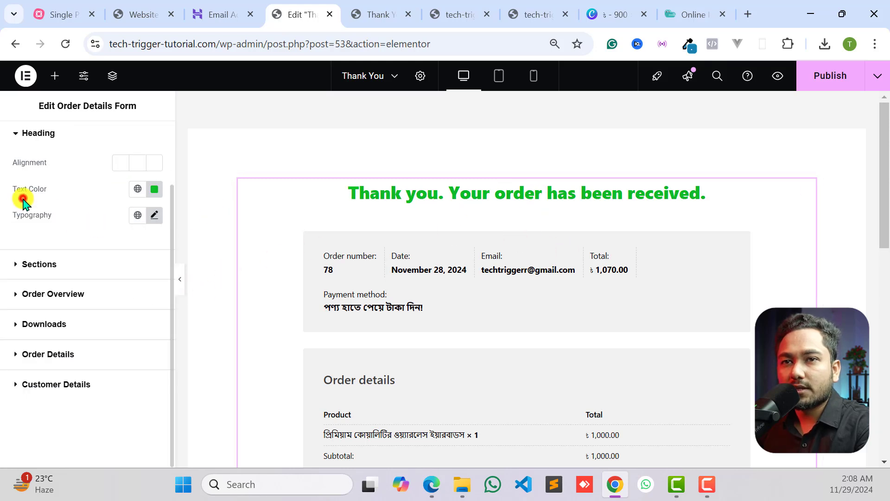
- Find the Icon widget and place it above the thank-you heading
click(55, 76)
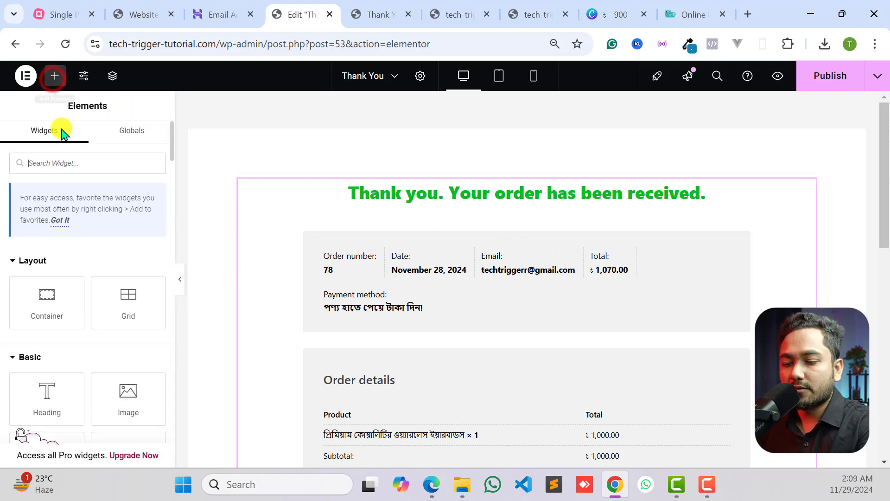
click(71, 162)
text(icon)
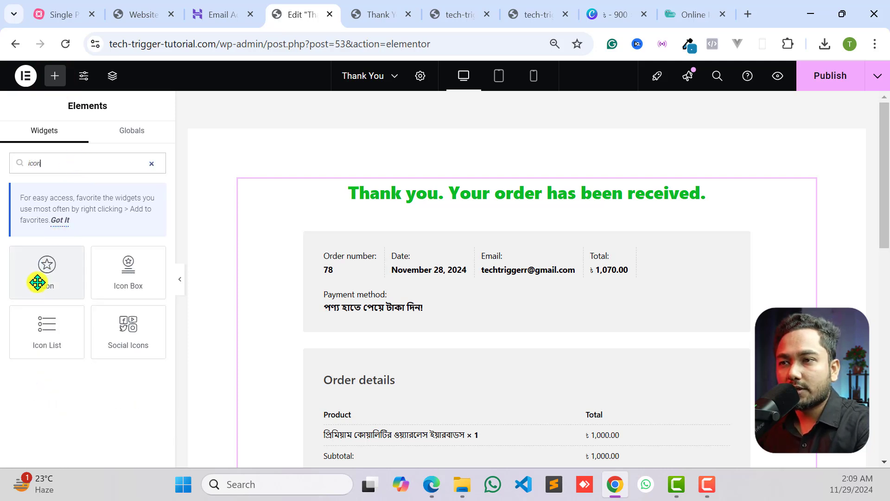
drag(43, 281, 528, 204)
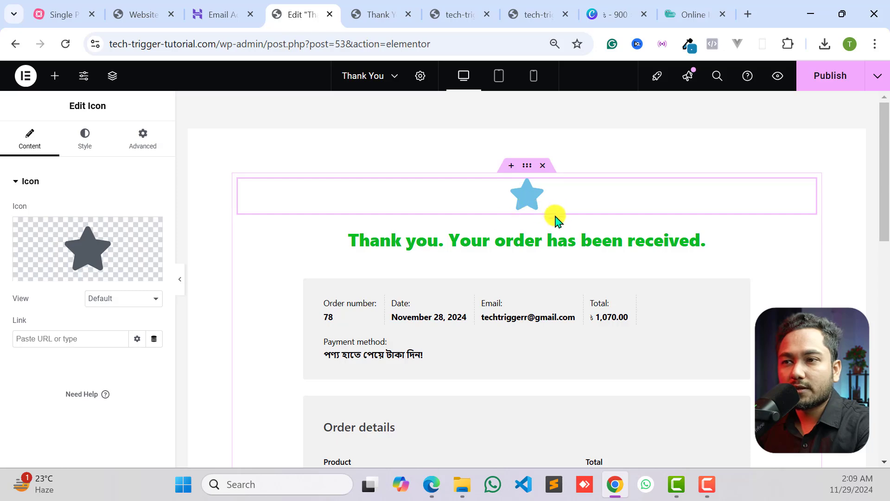
- Replace the star with the solid check circle icon, searching the icon library for "check"
mouse_move(128, 249)
click(84, 242)
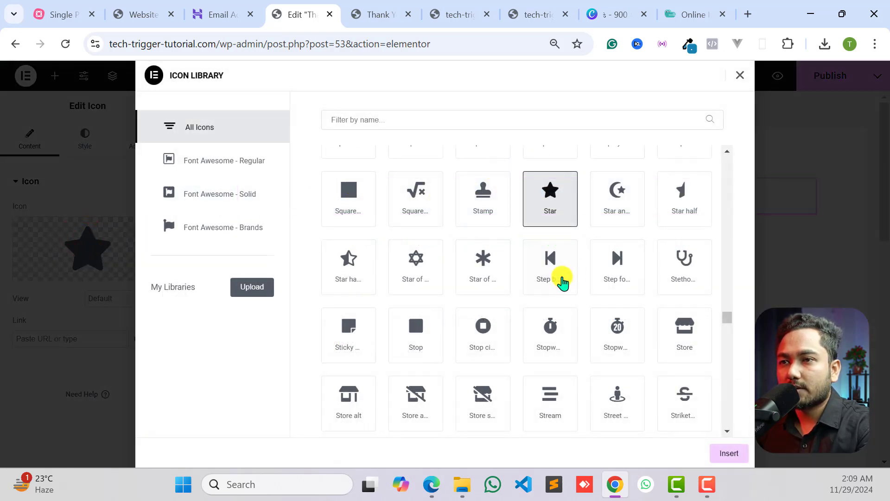
scroll(592, 298, down, 6)
scroll(461, 149, up, 10)
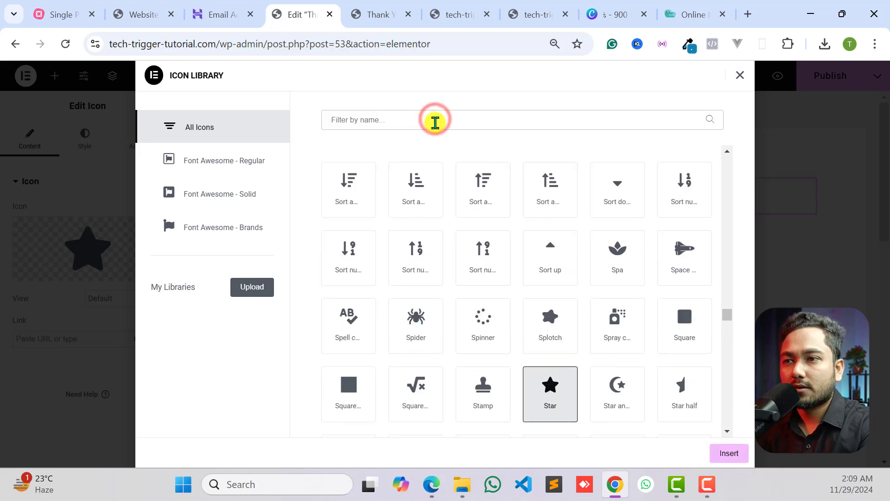
click(435, 122)
text(check)
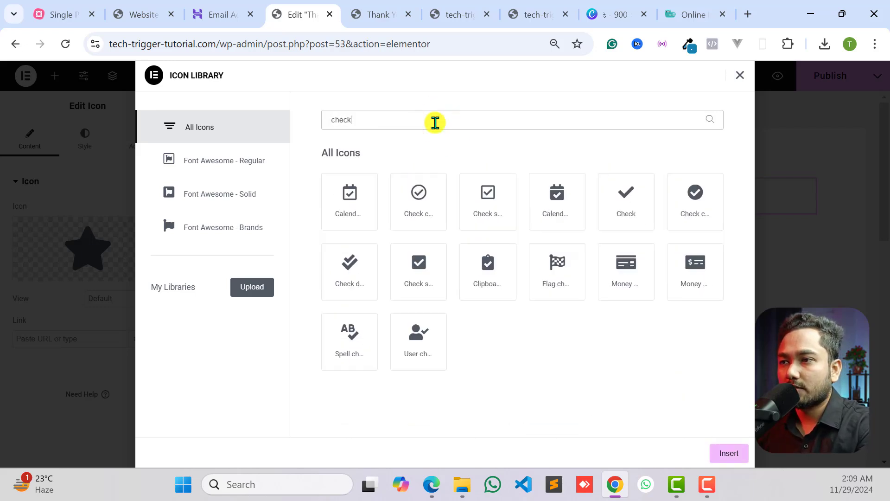
click(686, 204)
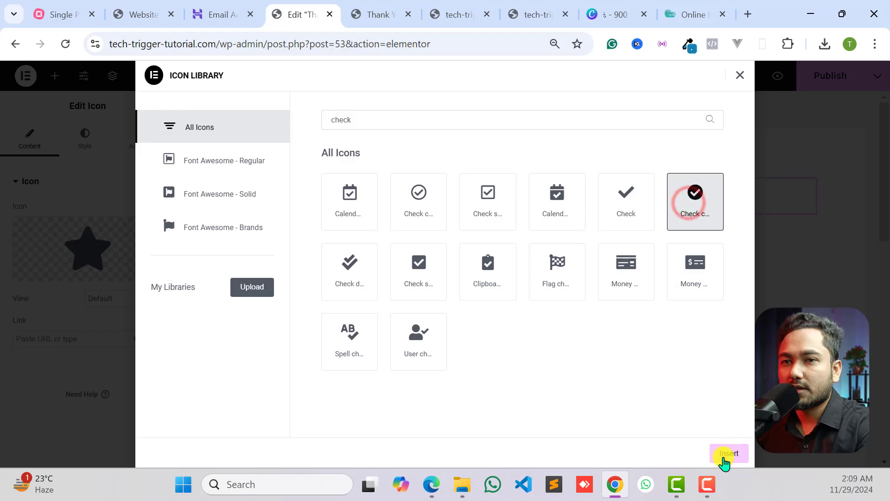
click(725, 459)
- Set the check icon's primary color to bright green #21DF10
click(72, 135)
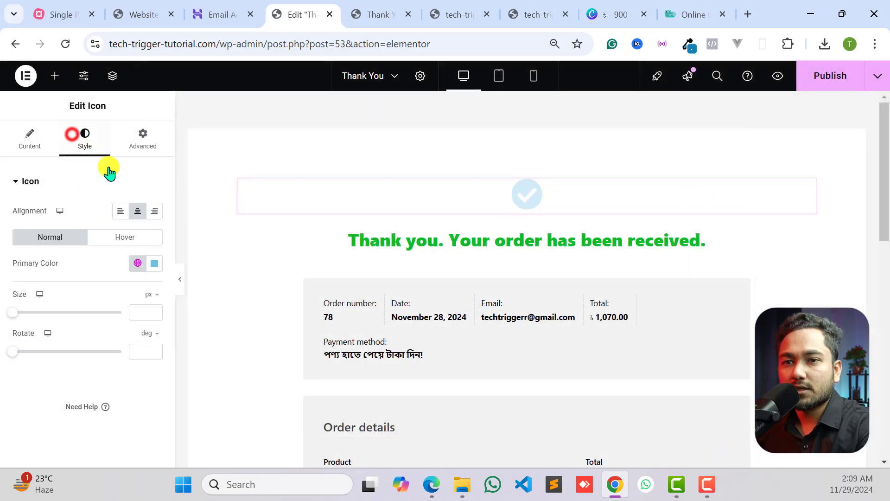
click(153, 263)
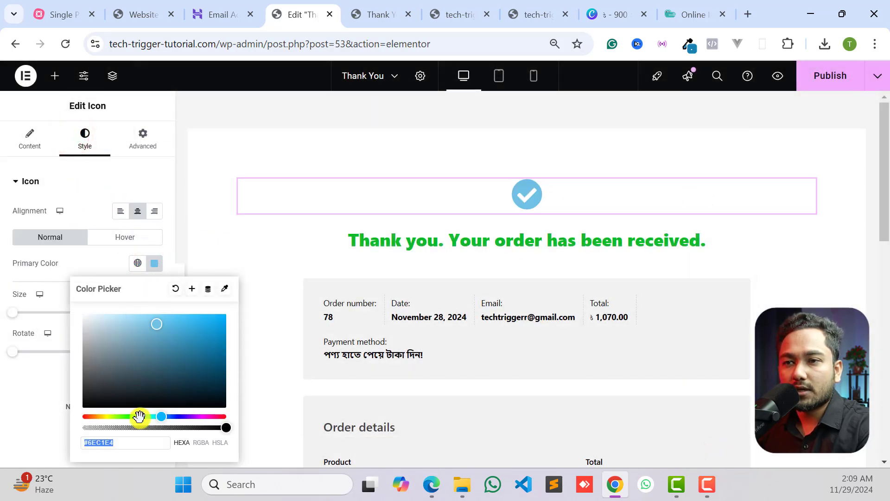
drag(139, 416, 135, 417)
drag(187, 339, 215, 326)
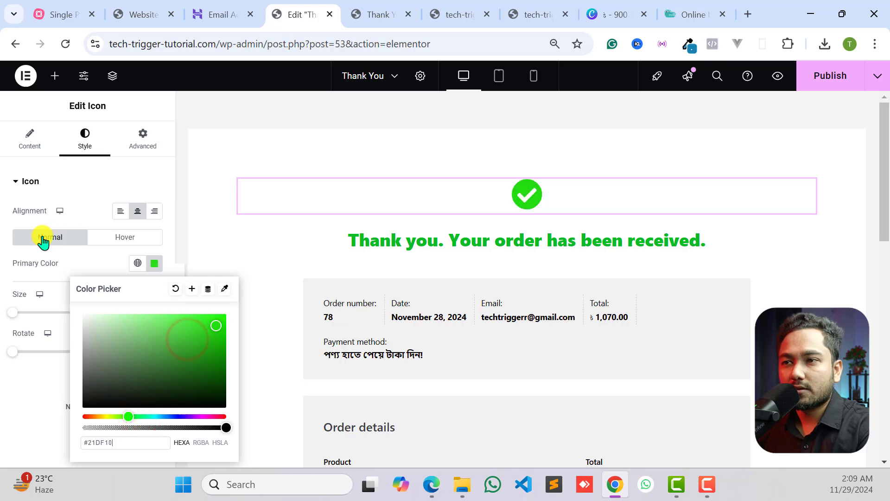
click(27, 301)
click(531, 238)
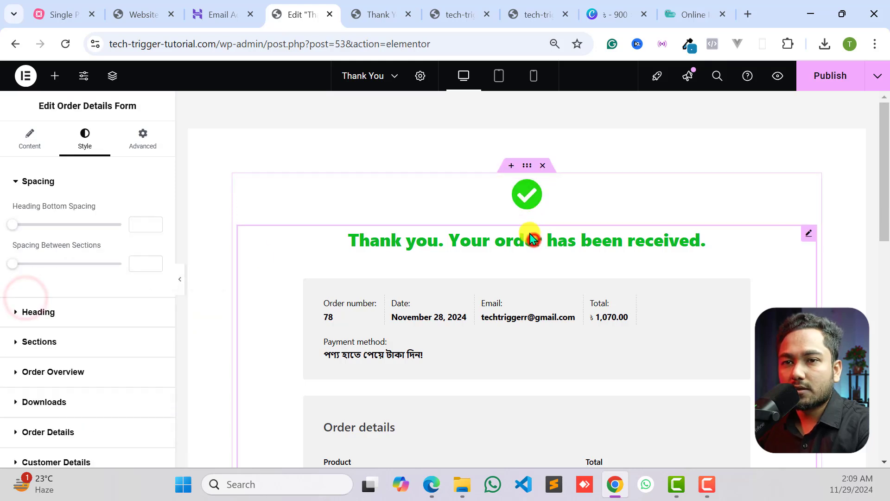
- Enlarge the check icon above the thank-you heading slightly
click(540, 195)
drag(11, 314, 36, 316)
drag(35, 317, 33, 316)
scroll(544, 286, down, 13)
click(544, 286)
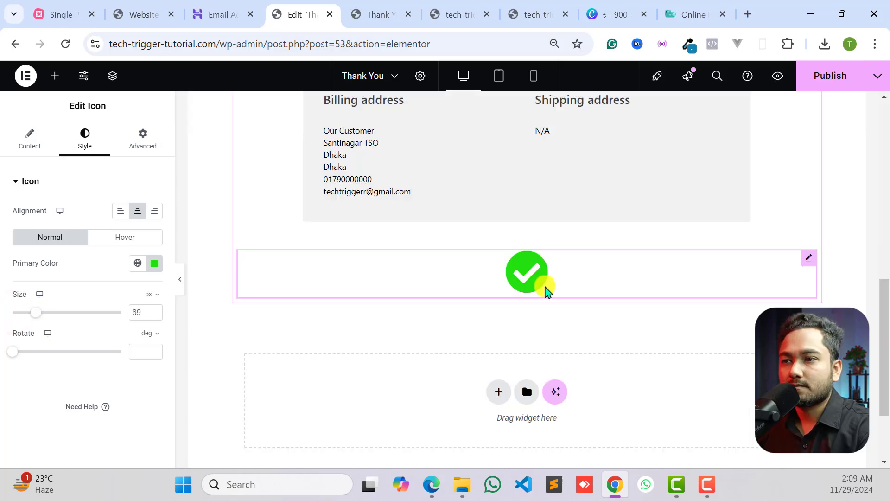
key(Delete)
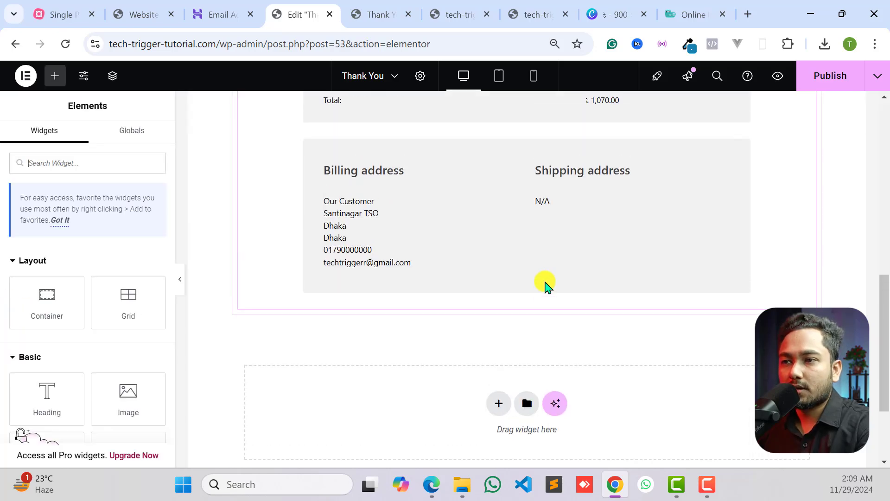
- Publish the edited Thank You page
scroll(545, 283, up, 12)
click(496, 219)
click(459, 241)
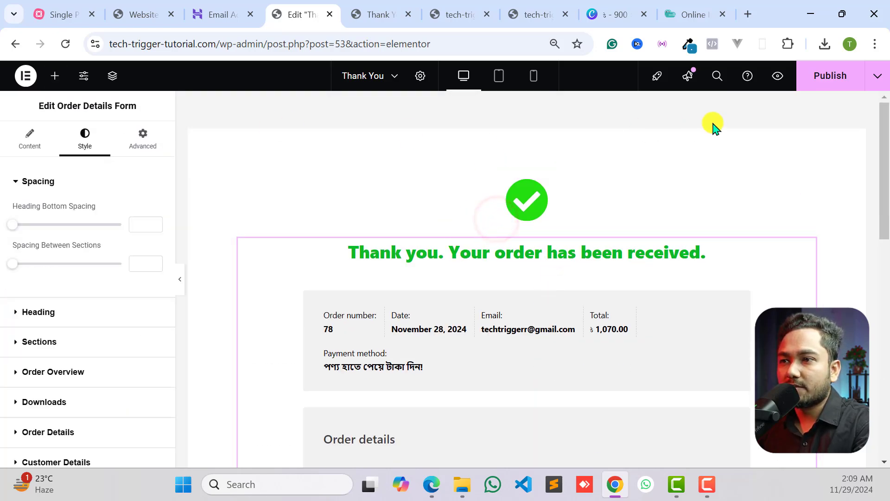
click(815, 82)
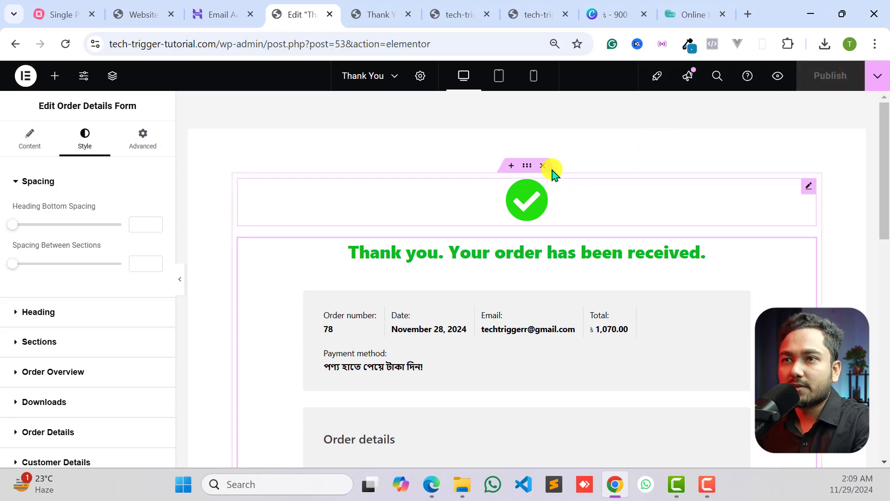
click(365, 8)
click(331, 8)
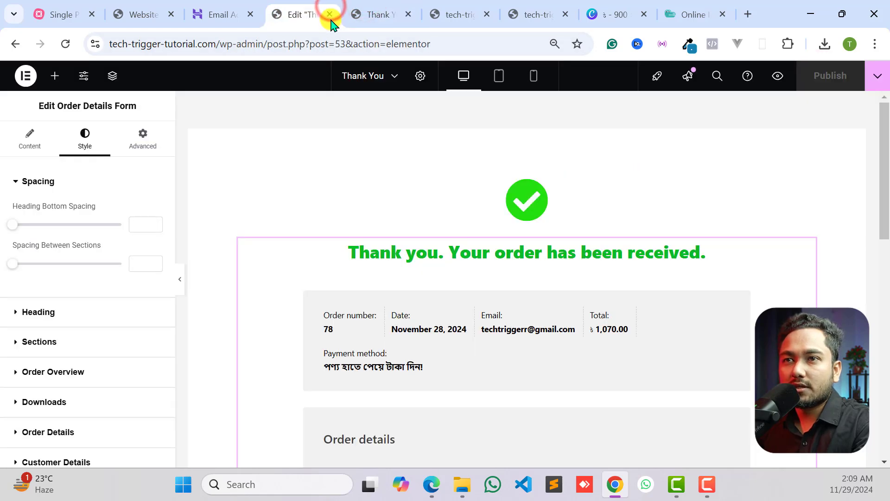
- Close the Elementor editor and review the reloaded live Thank You page from heading to order details
click(330, 14)
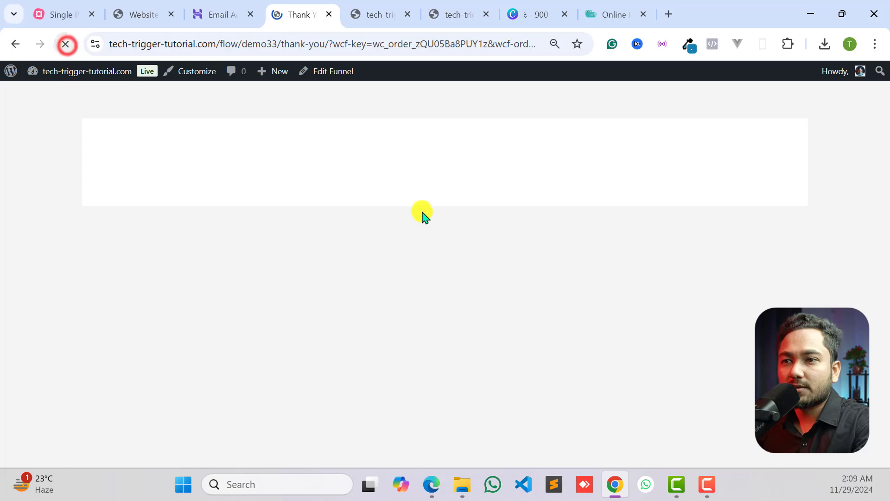
scroll(456, 236, down, 3)
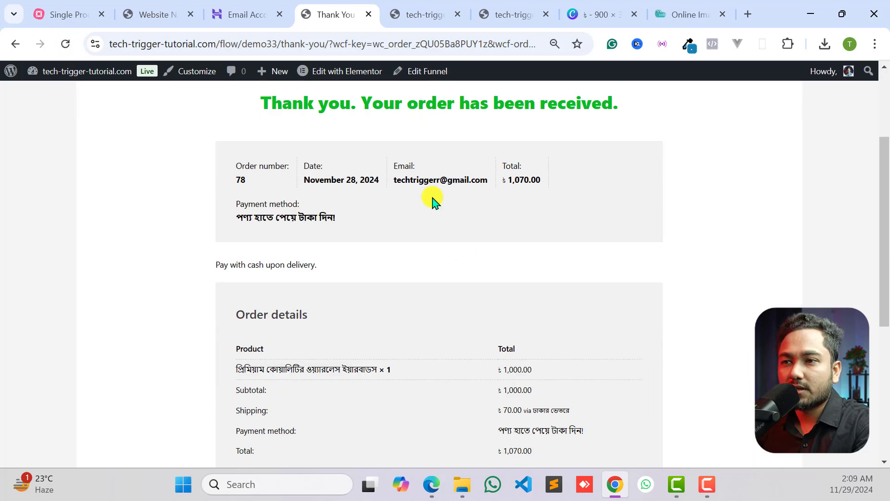
scroll(325, 283, down, 6)
scroll(394, 269, up, 9)
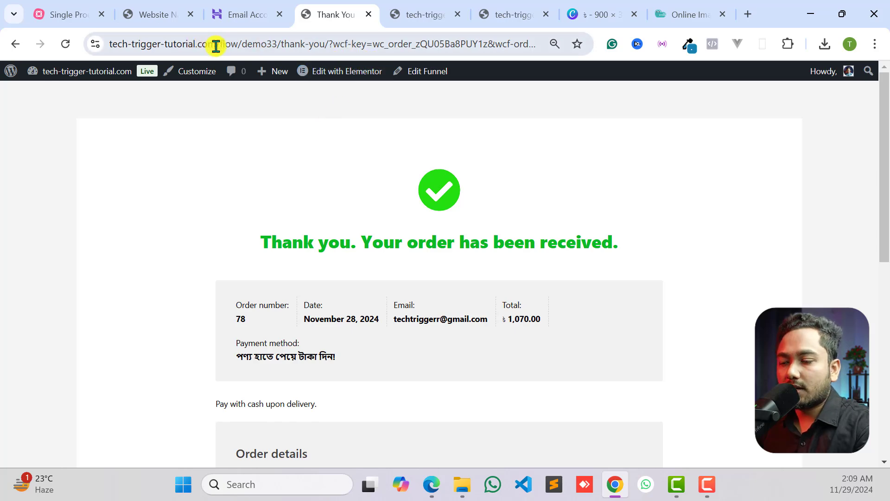
- Open the site's home page at tech-trigger-tutorial.com and review the landing page down to the checkout's payment section
drag(216, 46, 693, 64)
key(BackSpace)
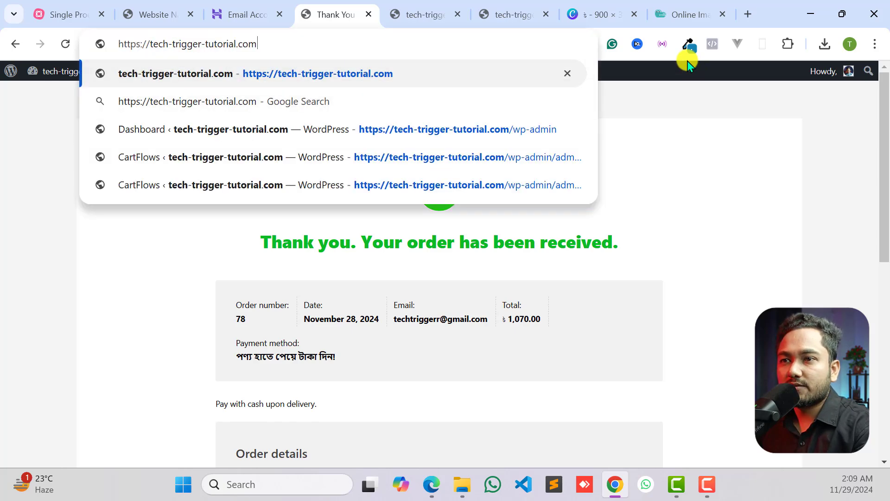
key(Return)
scroll(464, 163, down, 15)
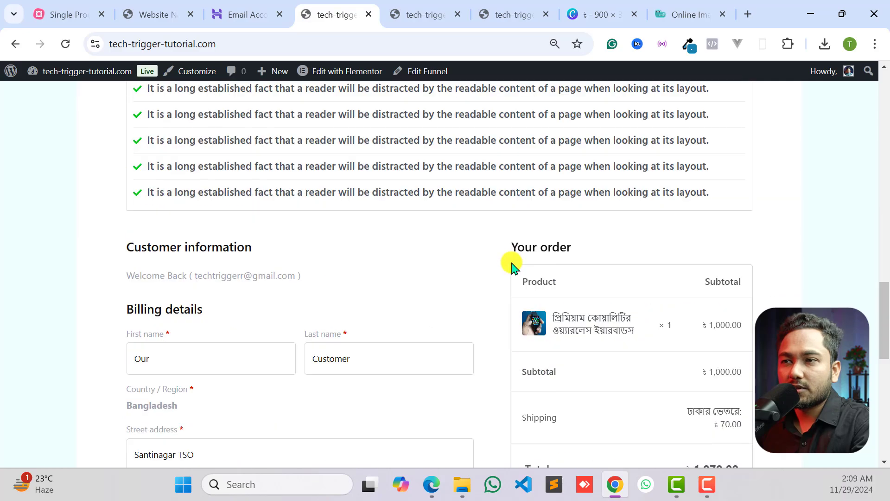
scroll(510, 274, down, 5)
scroll(503, 250, up, 10)
scroll(498, 269, down, 2)
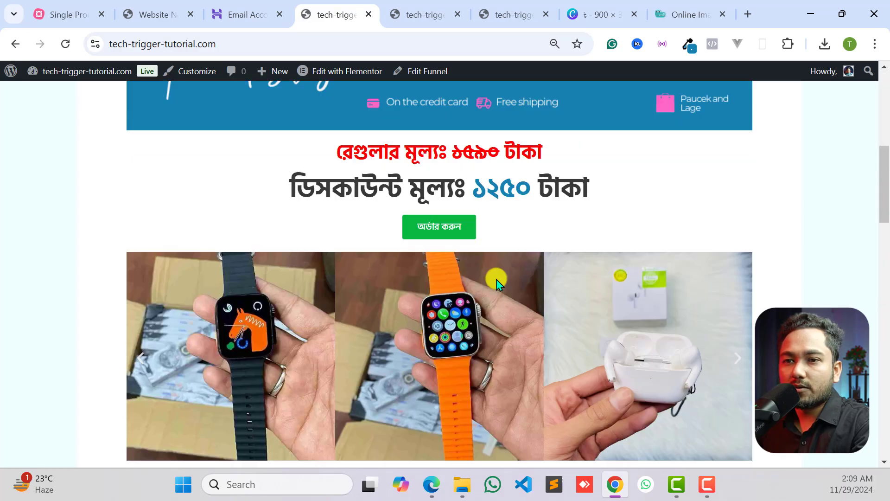
scroll(497, 283, down, 10)
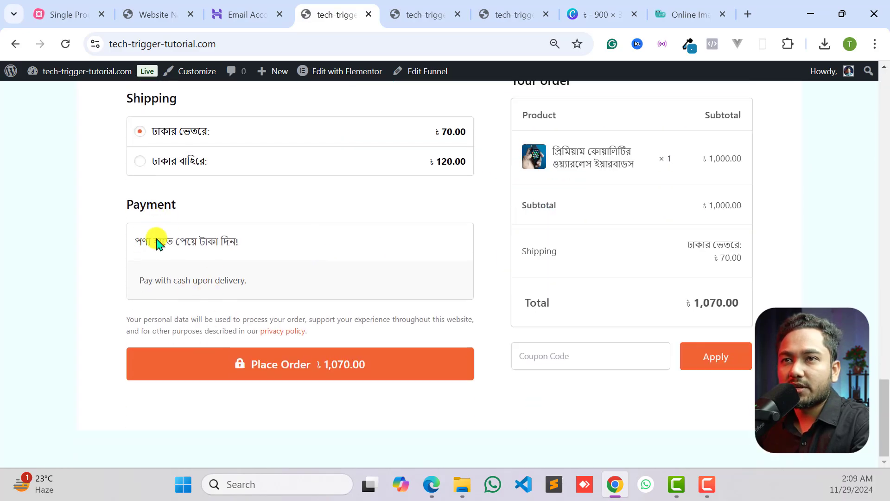
- Return to the WordPress dashboard of tech-trigger-tutorial.com and open the page for adding new plugins
click(160, 10)
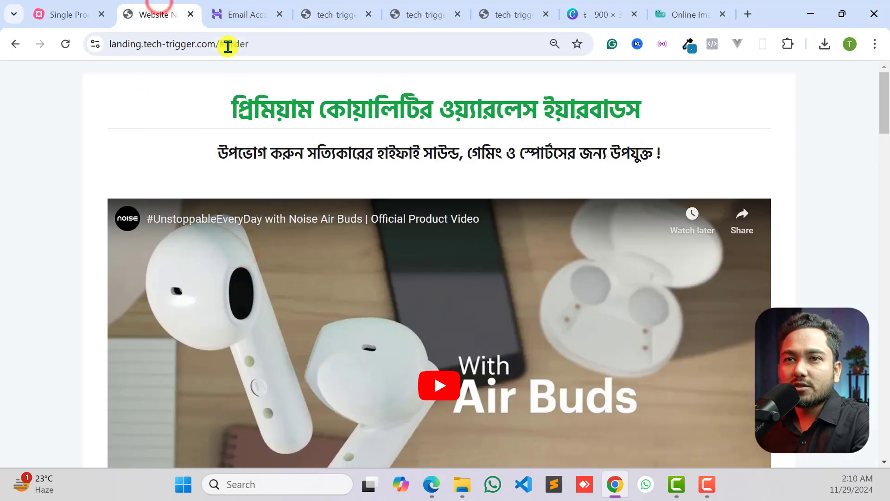
click(237, 9)
click(343, 9)
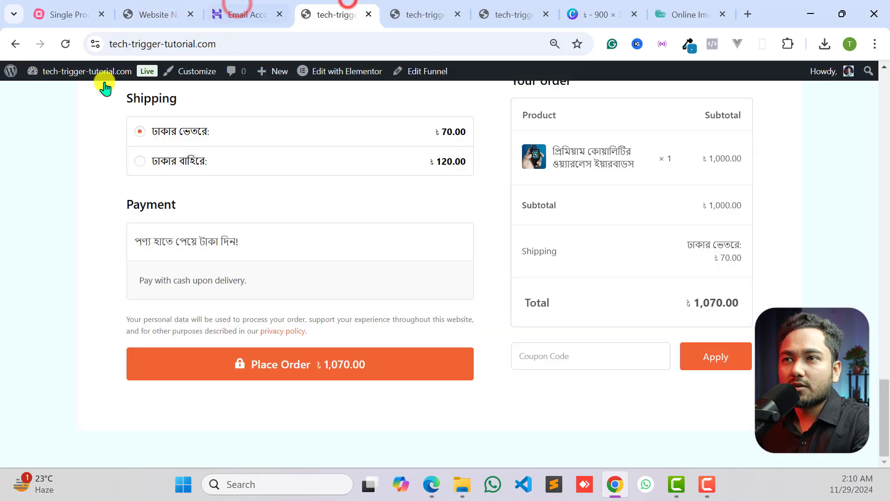
click(389, 10)
mouse_move(30, 74)
click(40, 95)
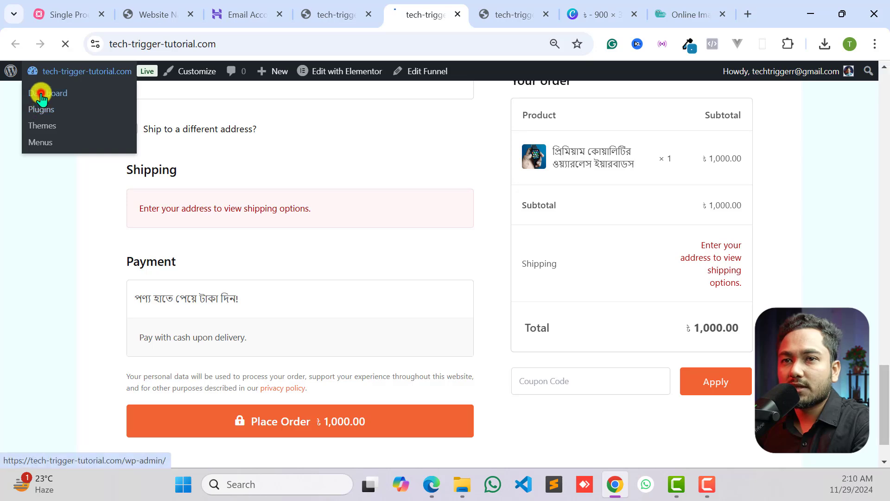
scroll(11, 327, down, 6)
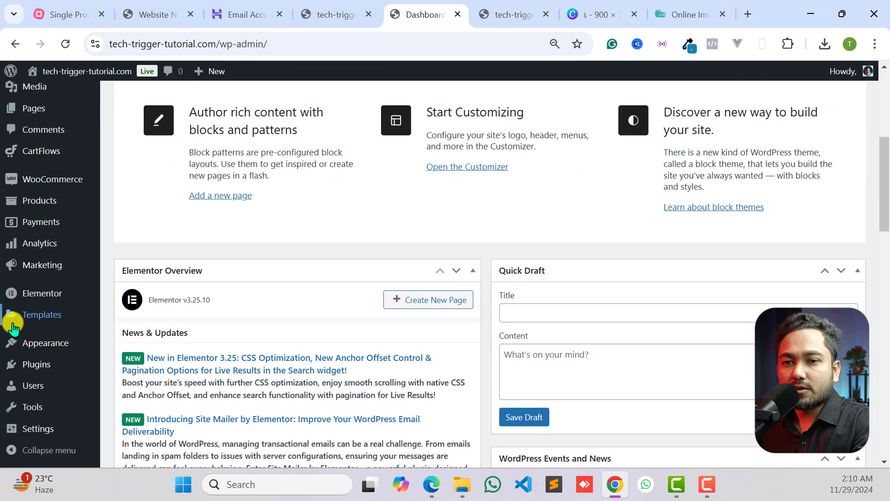
mouse_move(24, 363)
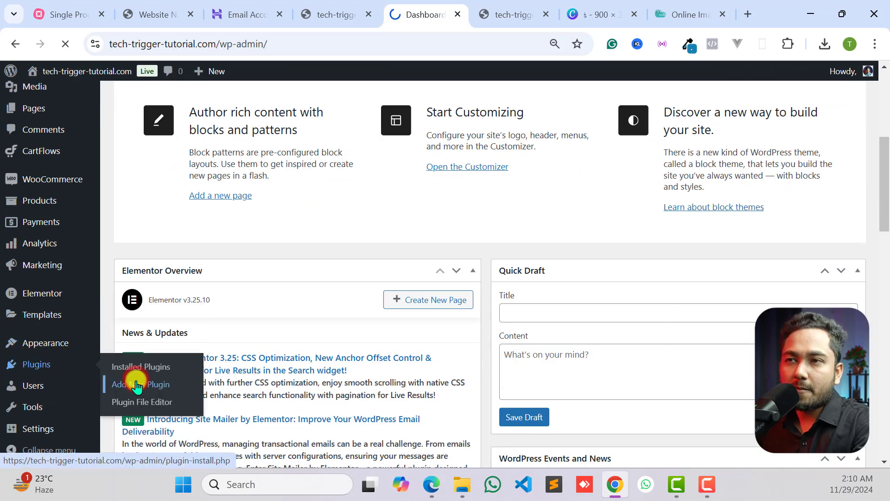
click(137, 384)
- Search the plugin directory for "bkash"
click(662, 140)
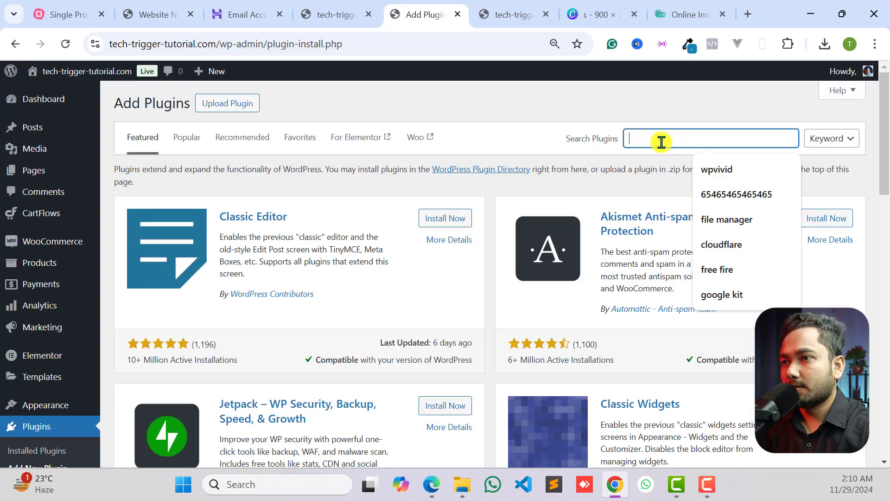
text(b)
key(BackSpace)
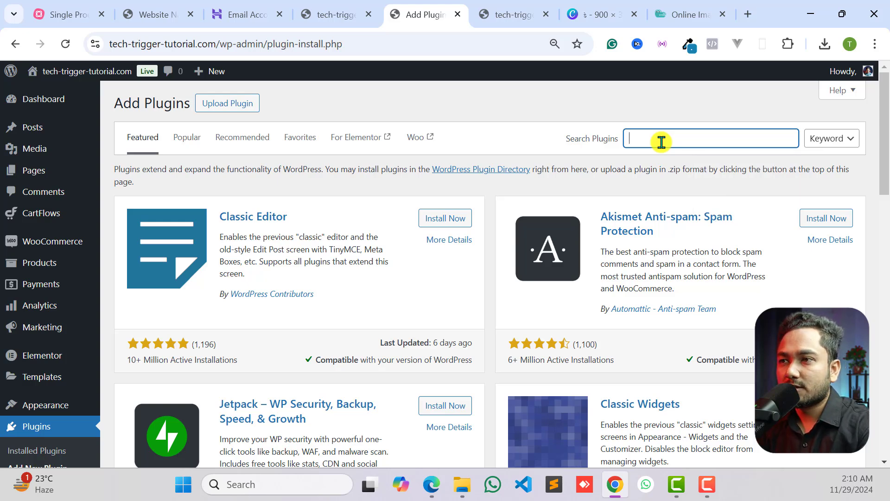
text(bkash)
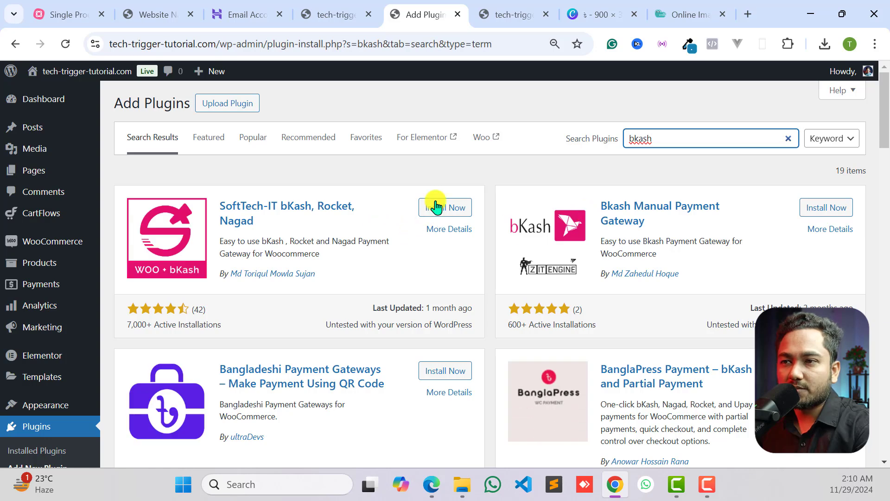
- Install and activate the plugin "Bangladeshi Payment Gateways – Make Payment Using QR Code" by ultraDevs
scroll(464, 215, down, 2)
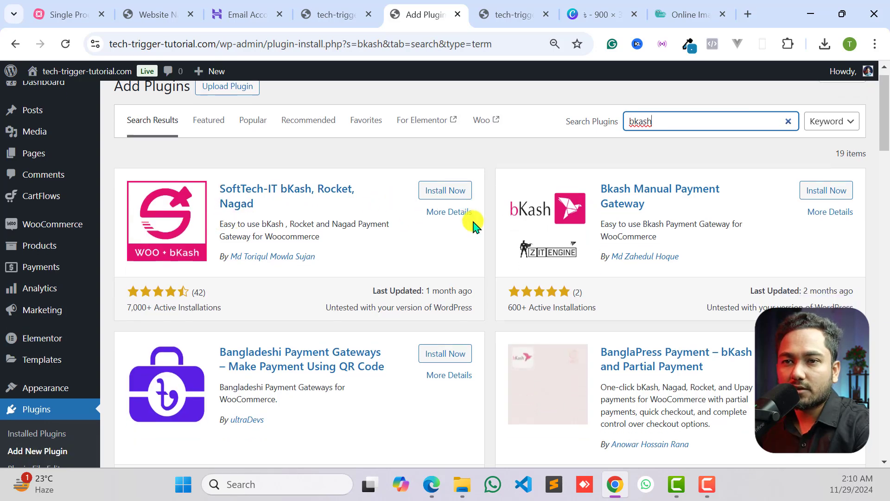
scroll(413, 246, down, 3)
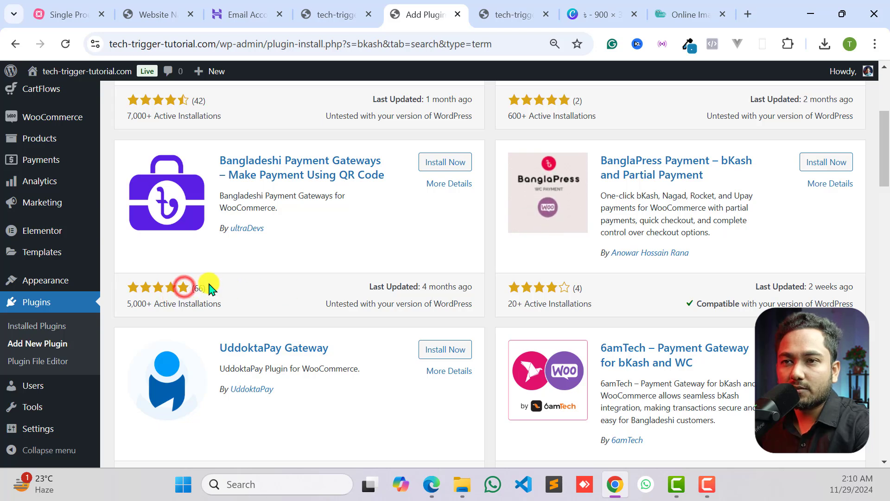
triple_click(185, 304)
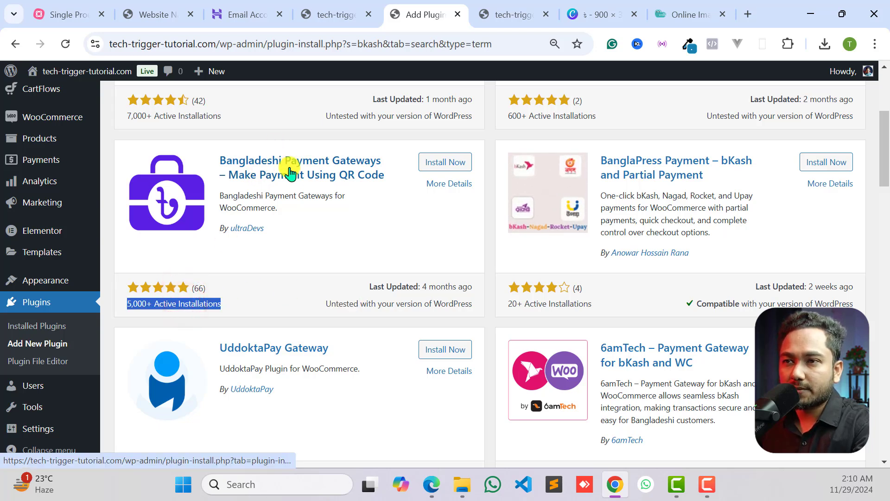
click(445, 163)
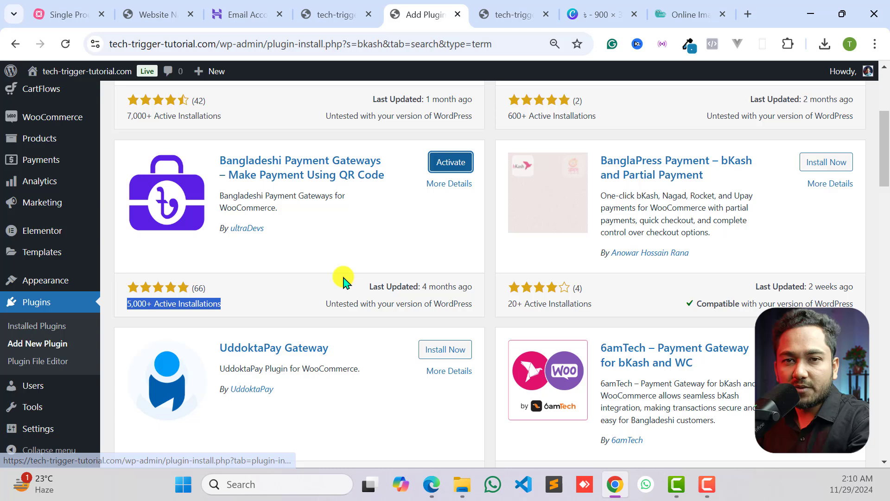
click(341, 271)
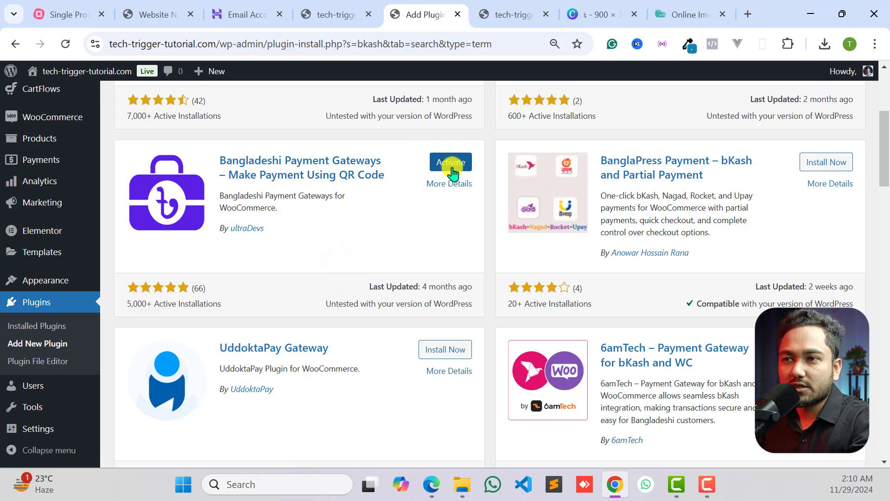
click(438, 167)
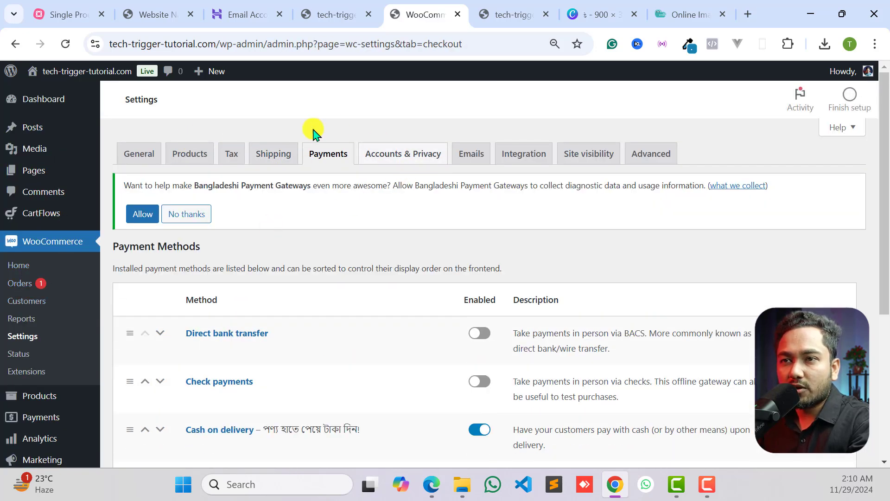
- Enable the bkash payment method in the WooCommerce payment settings and open its gateway setup
scroll(320, 260, down, 5)
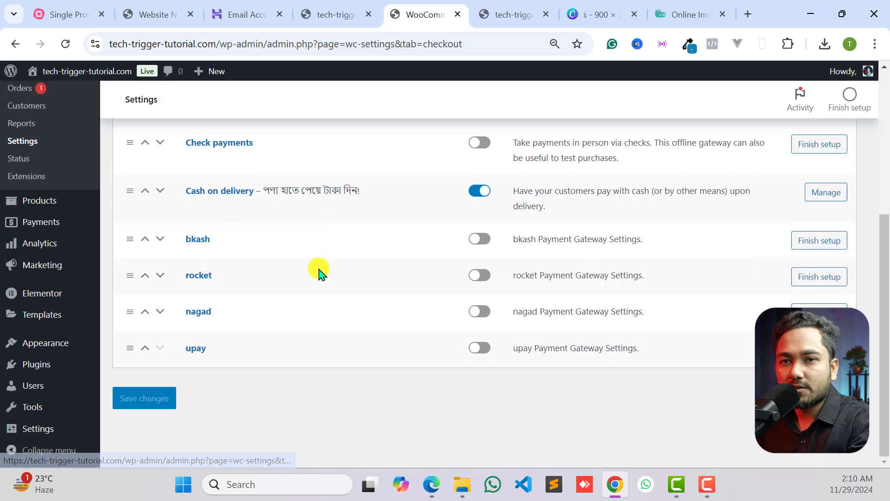
scroll(315, 264, up, 2)
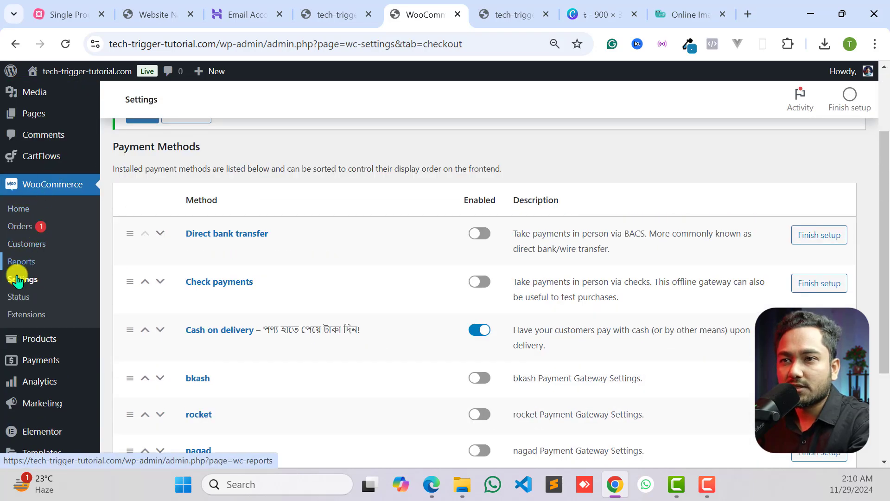
scroll(145, 238, up, 2)
scroll(371, 197, down, 5)
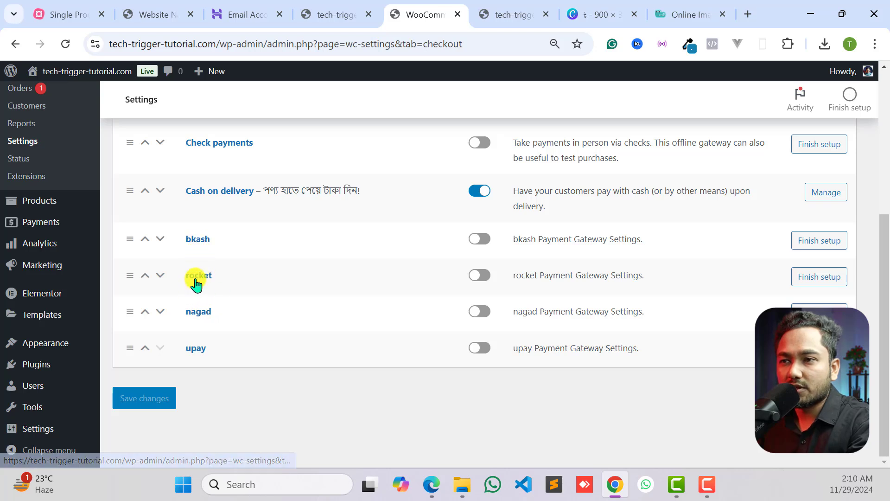
click(483, 239)
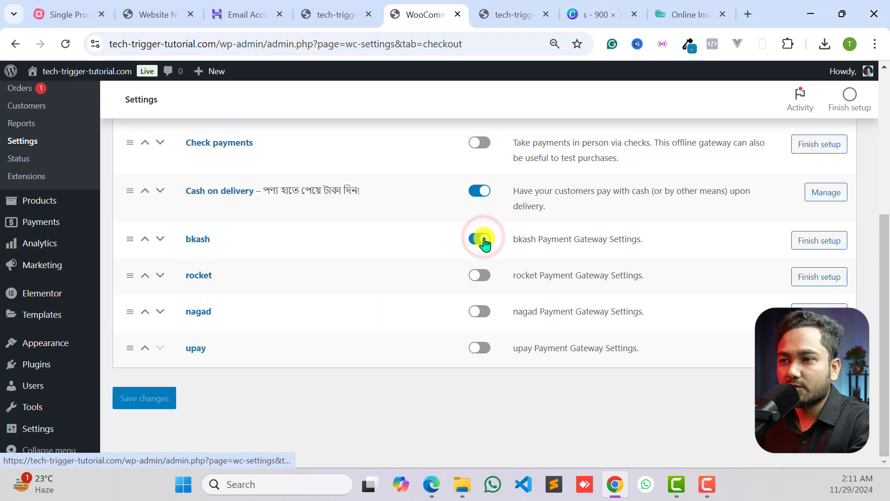
click(817, 242)
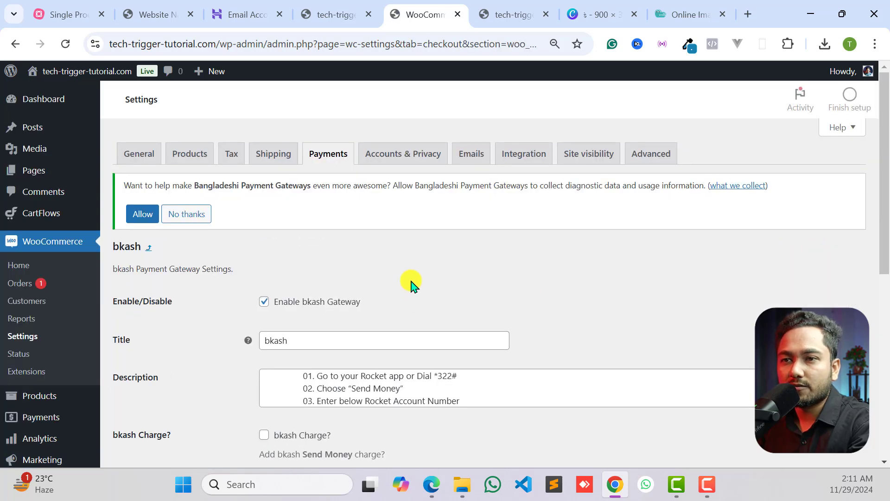
- Enlarge the bkash gateway's description field and examine its payment instructions line by line
scroll(410, 287, down, 3)
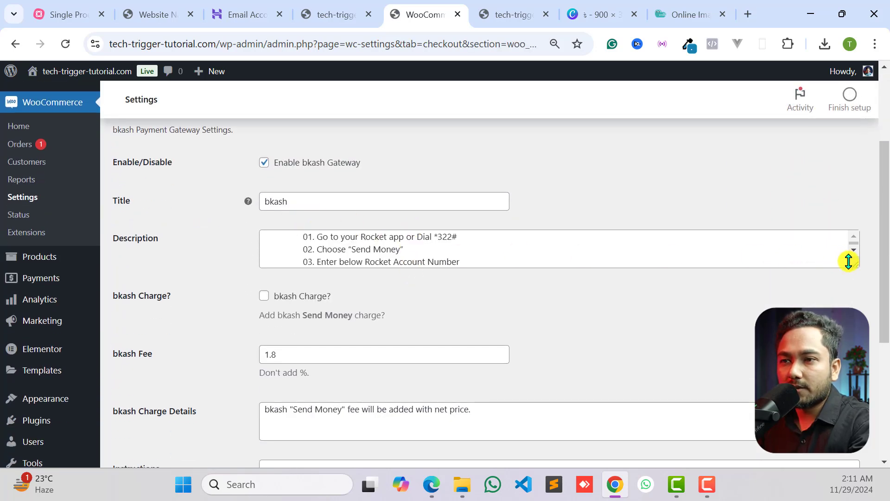
drag(854, 266, 854, 441)
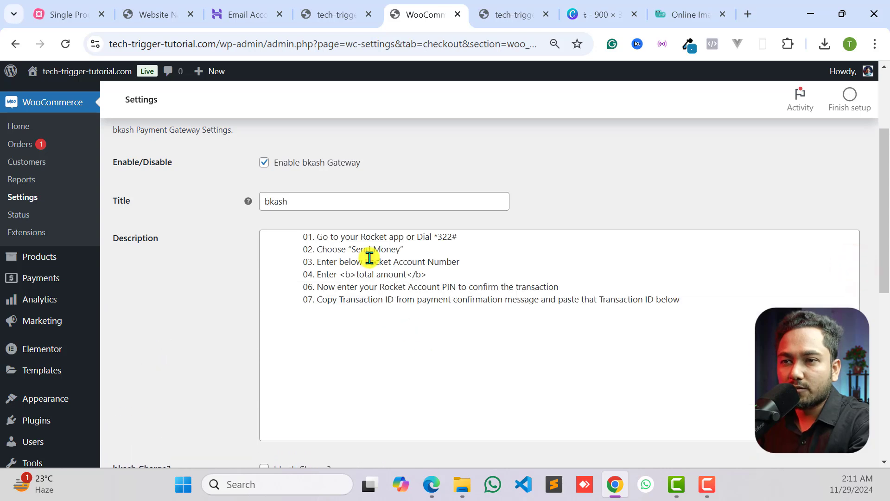
click(369, 256)
click(365, 232)
drag(316, 241, 467, 239)
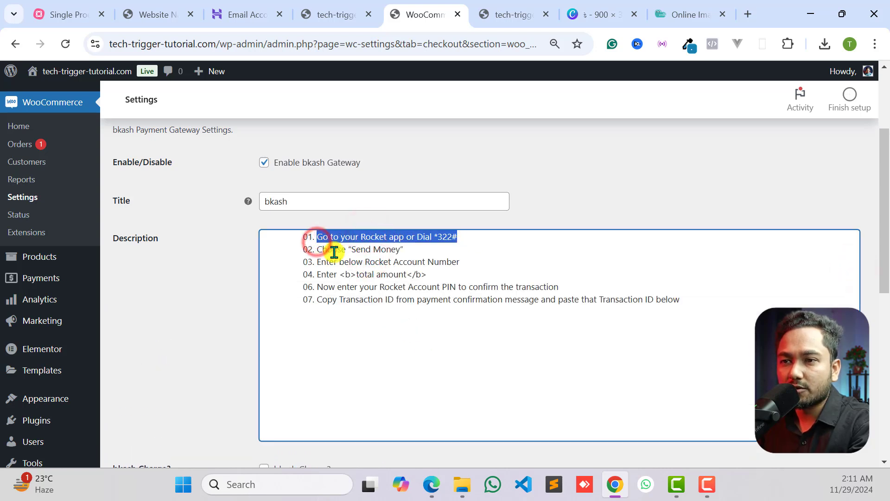
click(332, 252)
click(314, 252)
click(374, 269)
click(374, 302)
click(473, 293)
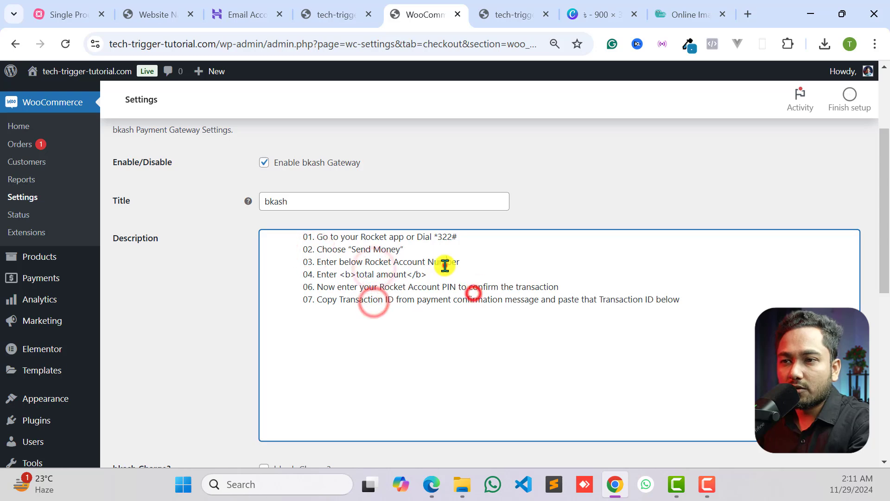
click(445, 265)
click(488, 266)
click(451, 246)
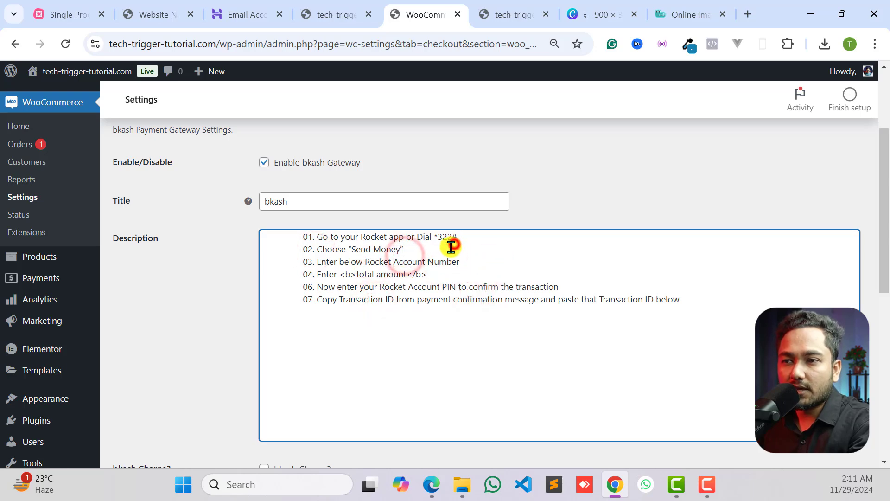
click(466, 262)
click(451, 285)
scroll(473, 281, down, 2)
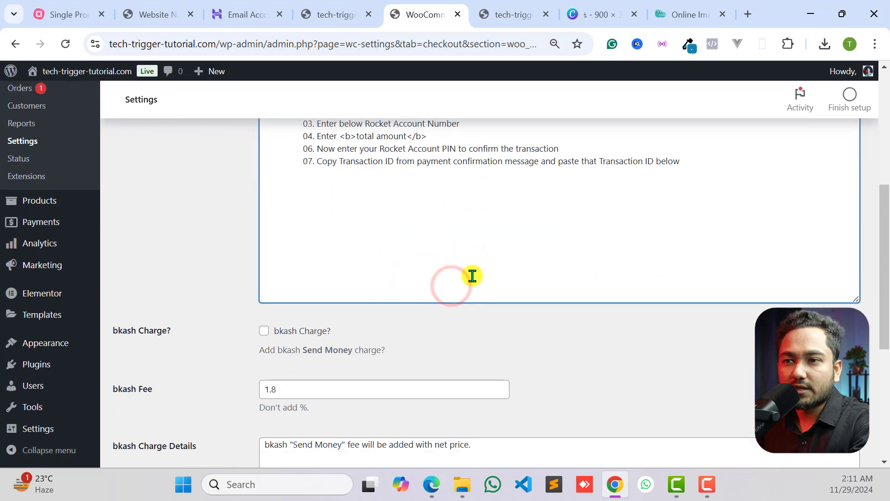
scroll(472, 277, up, 2)
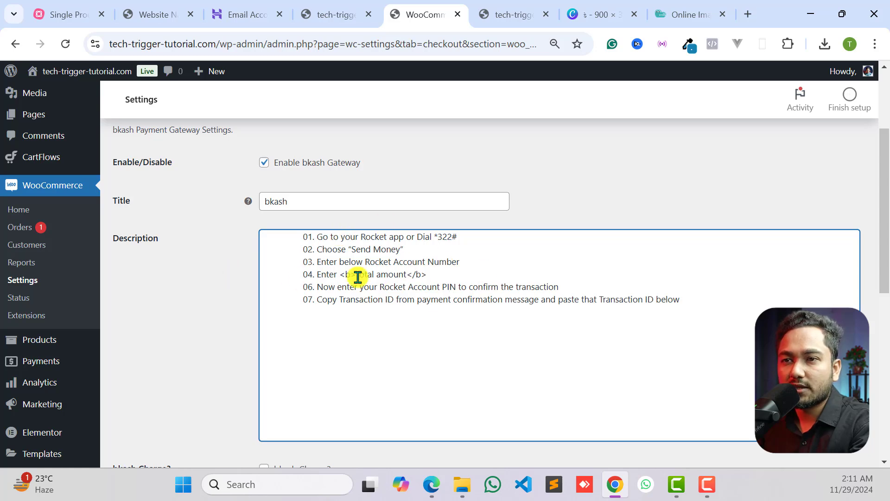
- Toggle the bkash Charge option for Send Money and go to the gateway's account details
scroll(358, 277, down, 5)
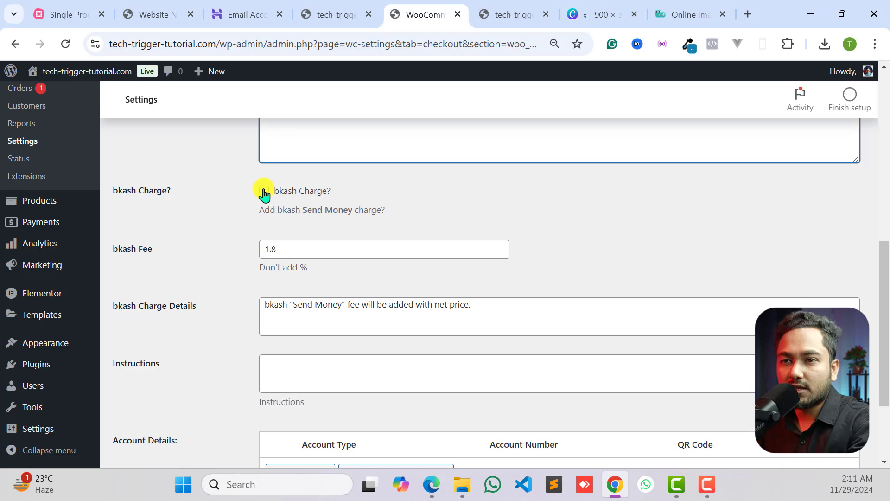
click(264, 191)
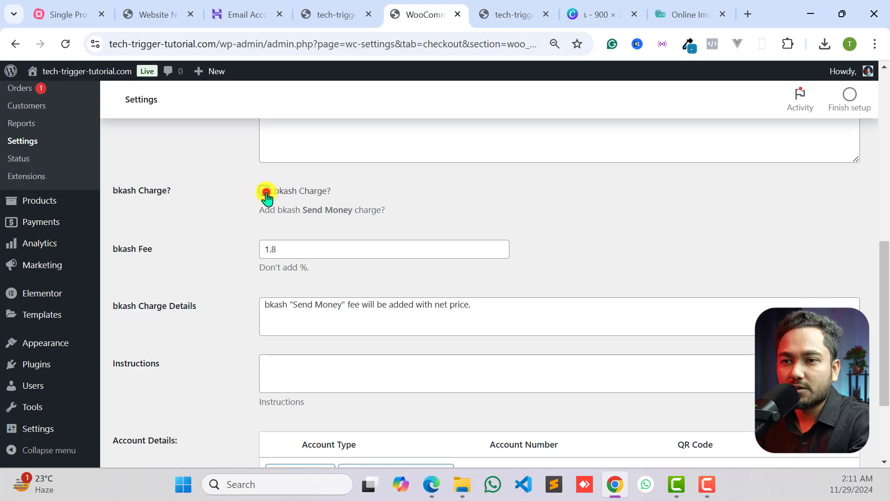
scroll(304, 273, down, 3)
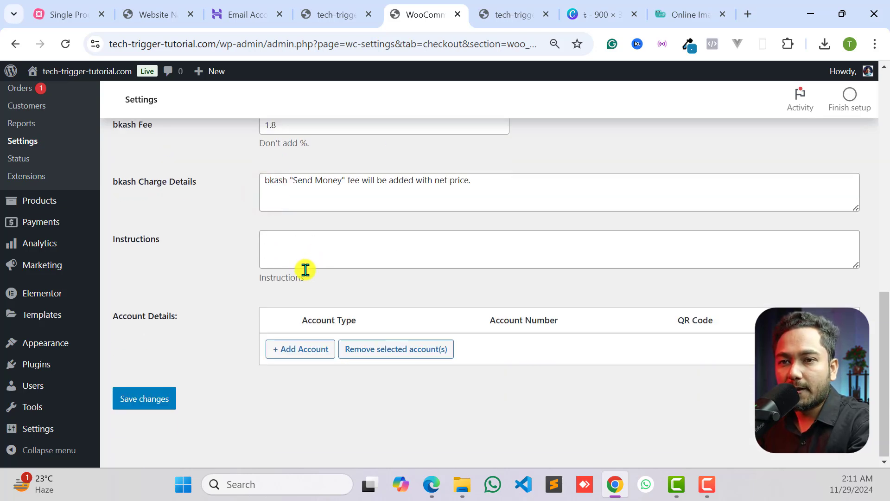
- Add a bkash account of type Personal with its account number to the gateway's account details and save the settings
click(292, 351)
click(320, 351)
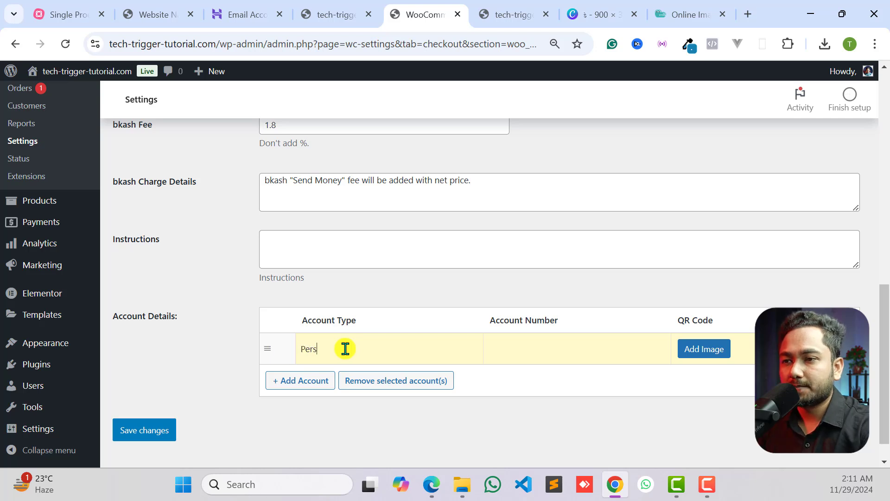
click(534, 345)
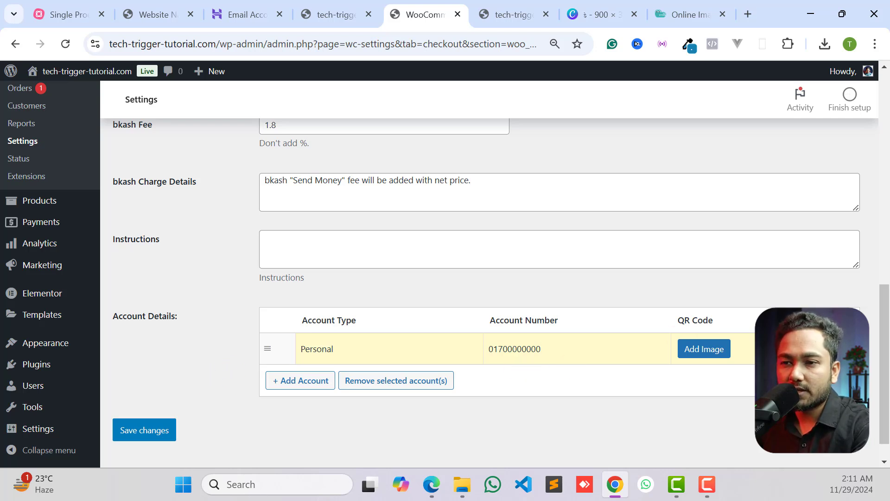
click(701, 350)
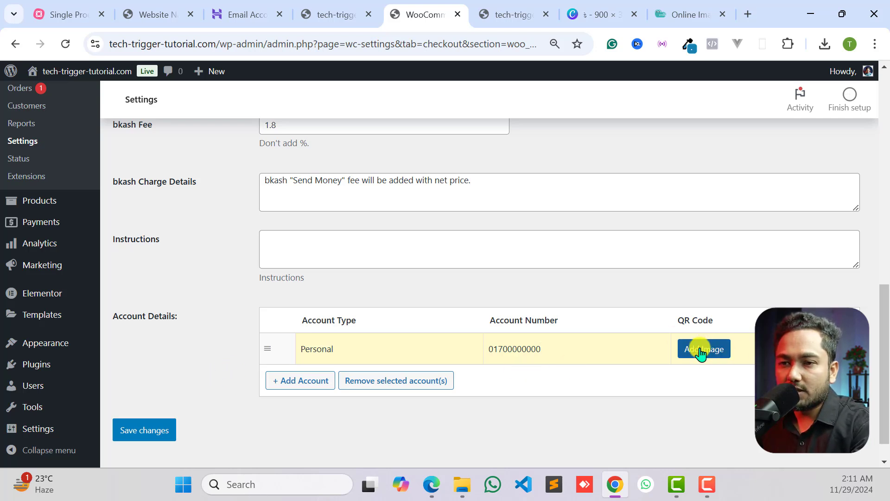
click(153, 429)
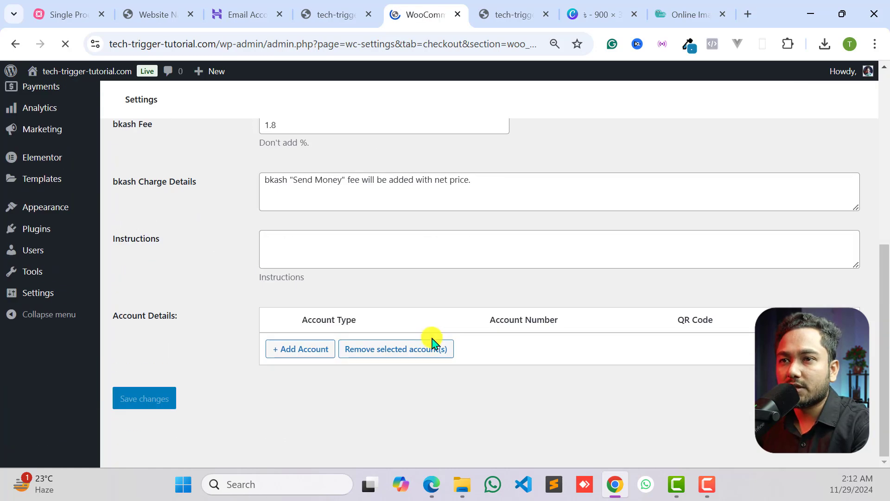
scroll(432, 342, up, 6)
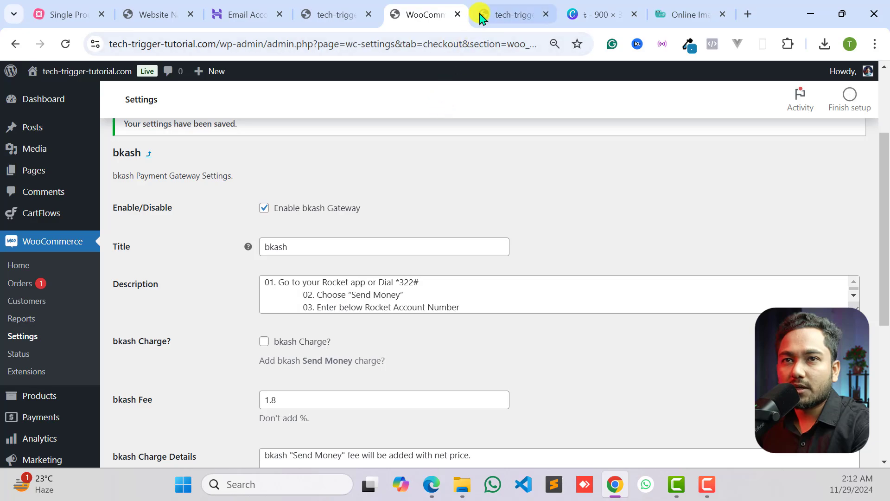
- Reload the storefront landing page and choose bkash as the payment method in its checkout form
click(482, 19)
click(65, 44)
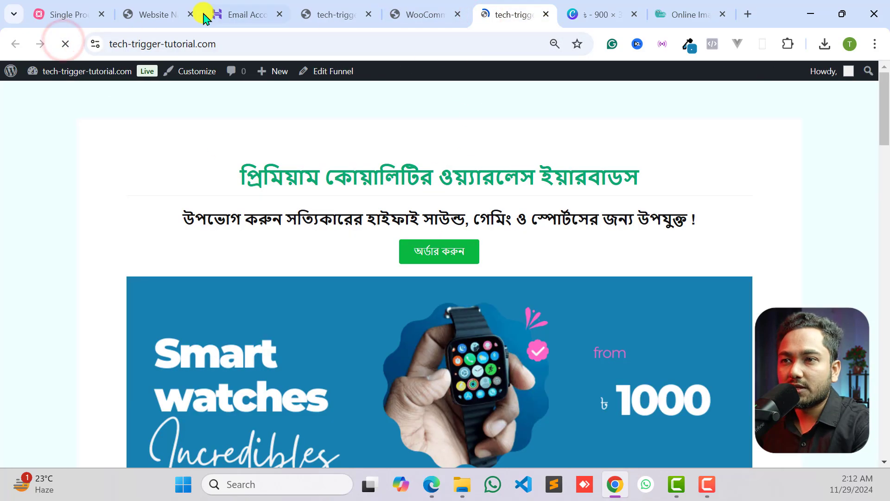
scroll(371, 273, down, 20)
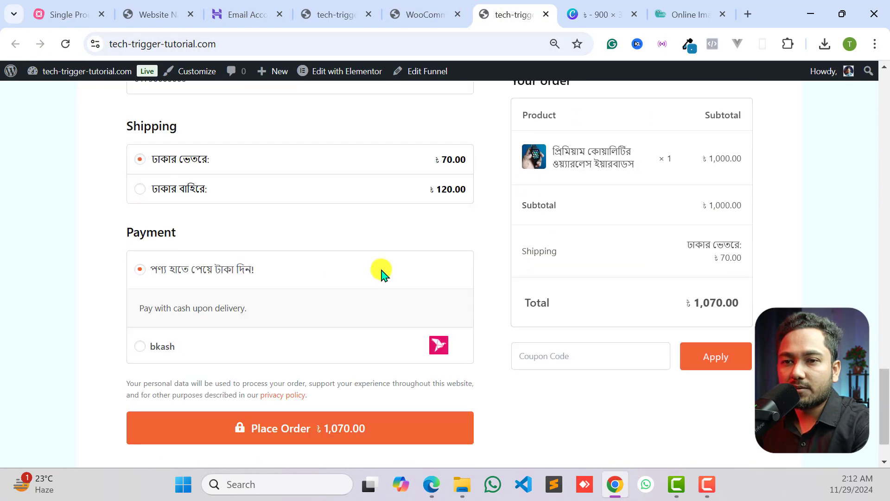
click(160, 349)
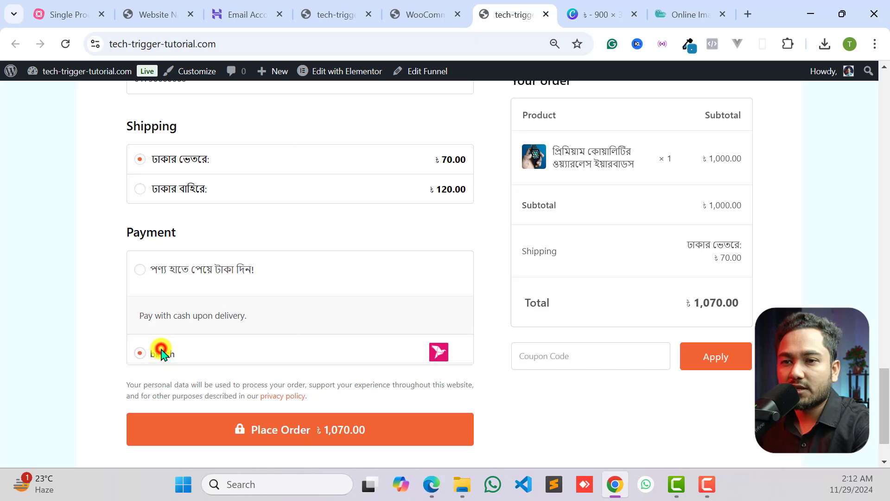
scroll(204, 306, down, 4)
scroll(203, 307, up, 1)
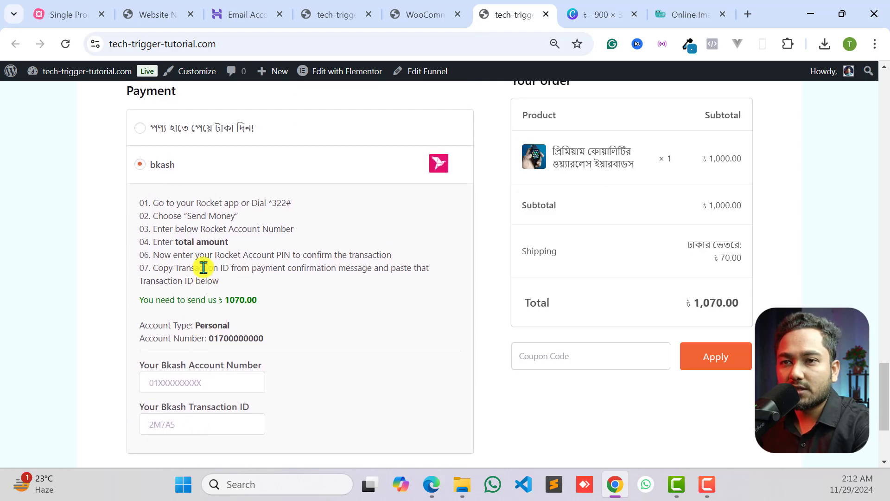
- Examine the bkash payment instructions, the amount to send, and the receiving account's type and number at checkout
drag(144, 205, 258, 268)
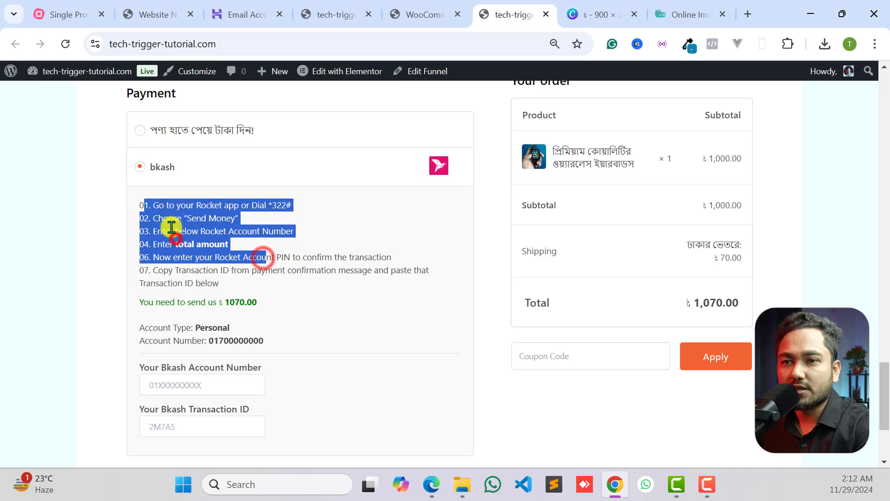
click(262, 258)
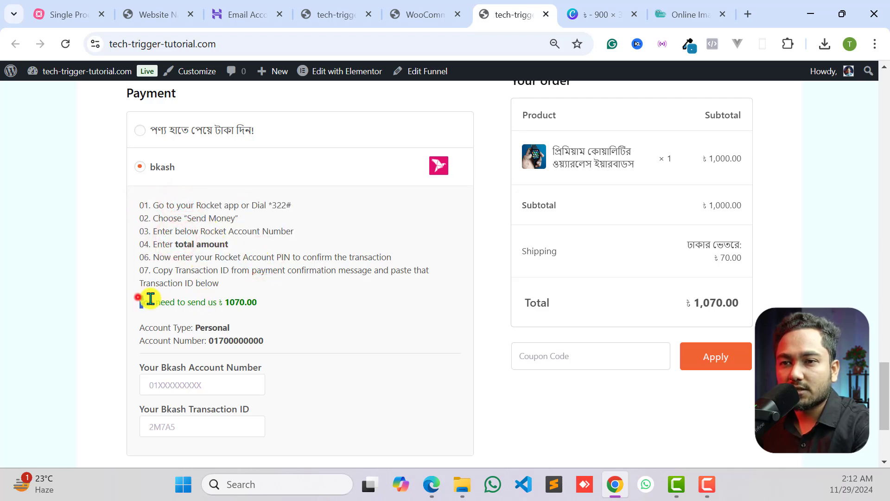
drag(150, 299, 242, 302)
click(255, 300)
drag(160, 327, 139, 341)
click(260, 335)
click(266, 339)
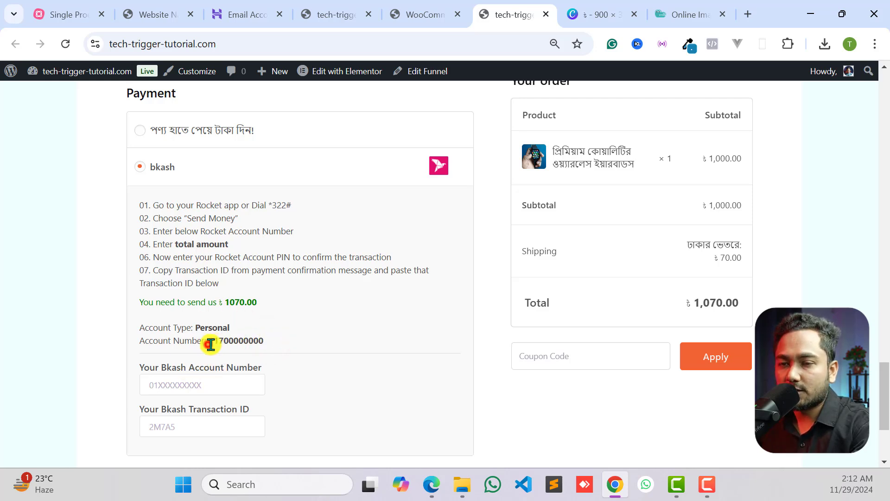
drag(210, 344, 266, 343)
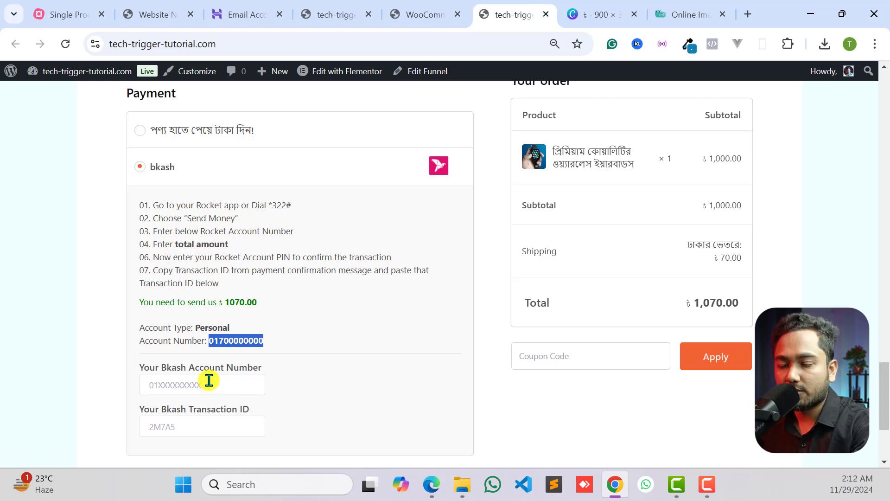
- Fill in the customer's bkash account number and the transaction ID, and place the order
click(176, 376)
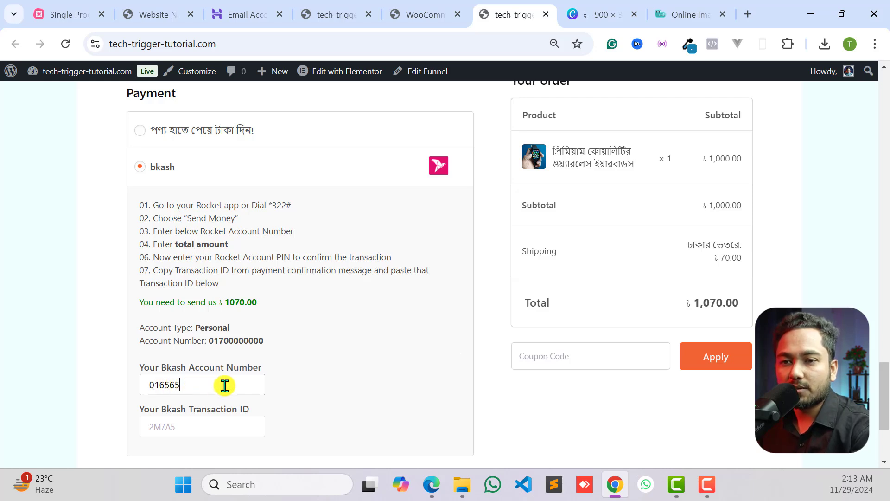
click(199, 427)
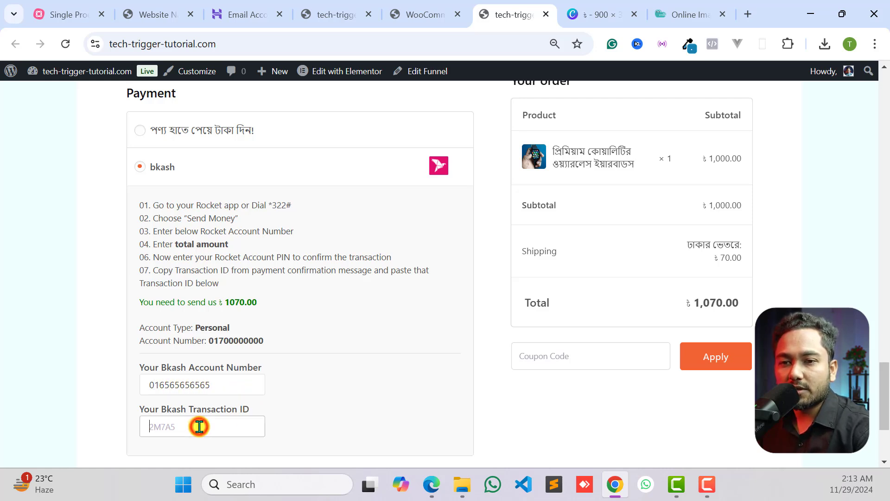
text(FEEFE%#)
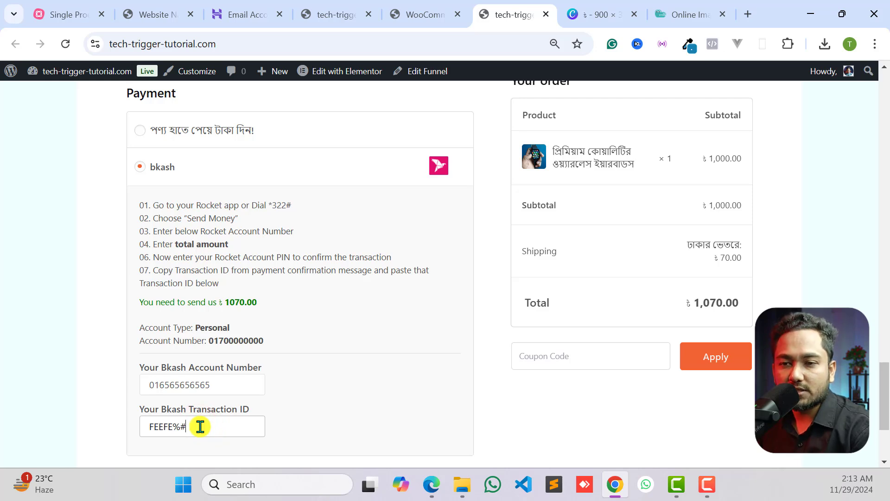
drag(191, 425, 171, 427)
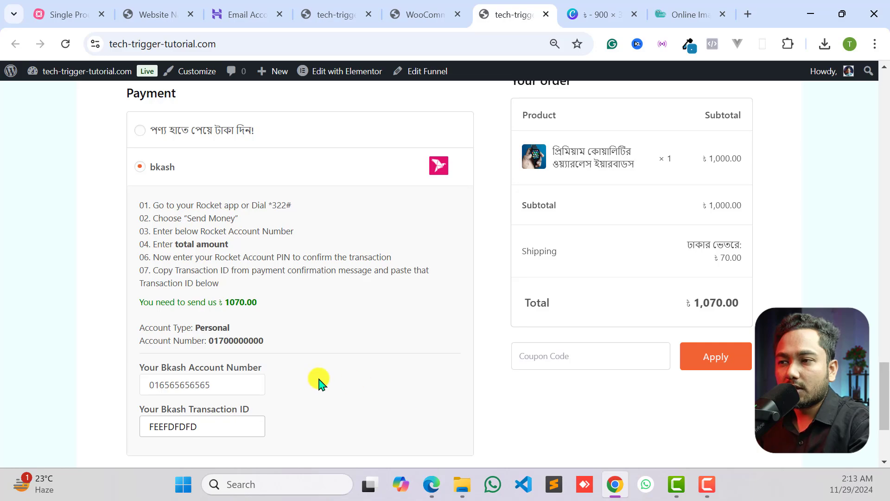
scroll(360, 350, up, 3)
scroll(260, 338, down, 6)
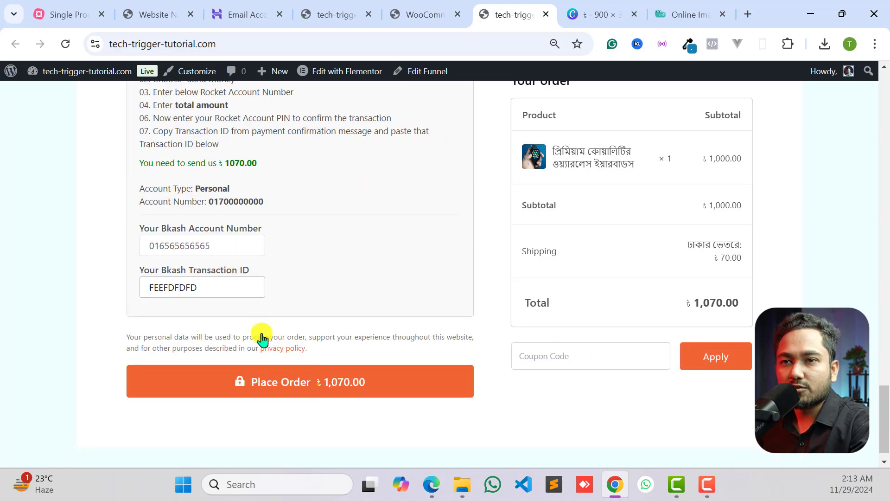
scroll(334, 111, up, 10)
scroll(297, 287, down, 10)
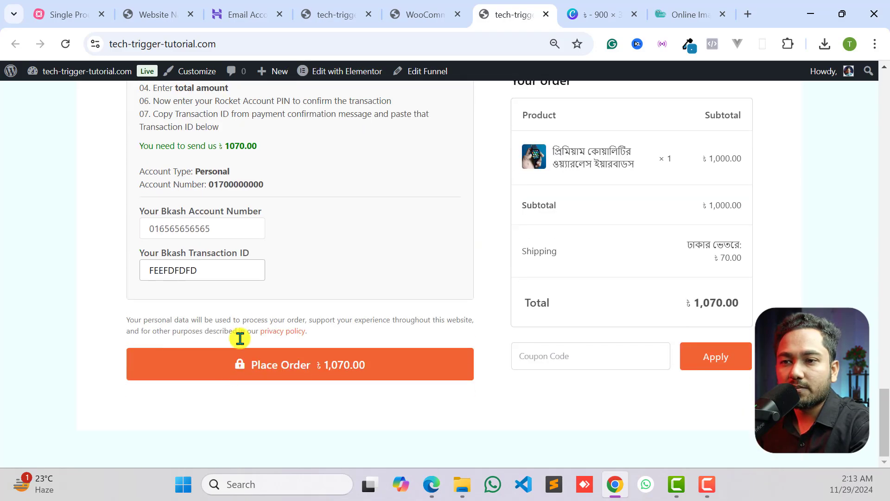
click(245, 373)
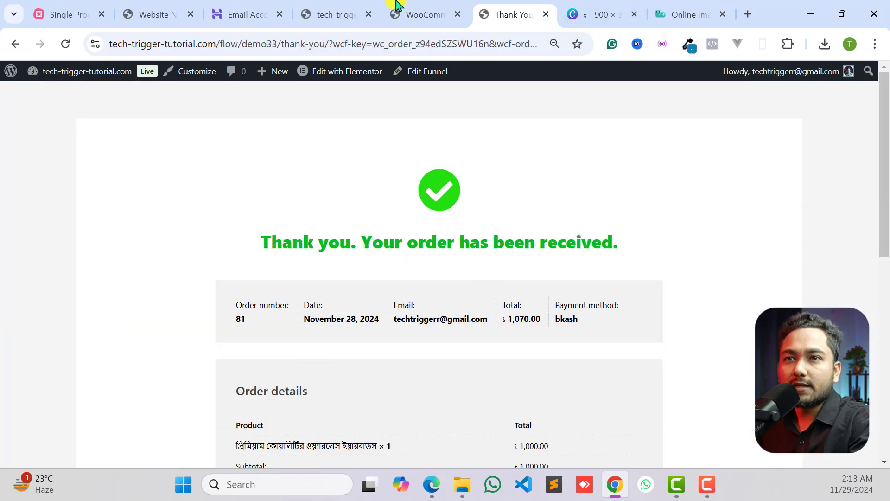
- Open the newest order in WooCommerce and examine its bkash account number, transaction ID, billing details and order items
click(398, 13)
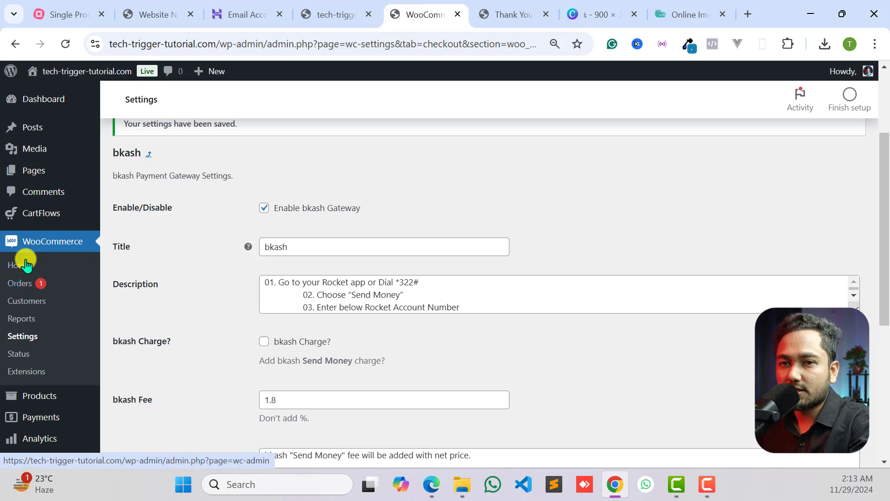
click(17, 284)
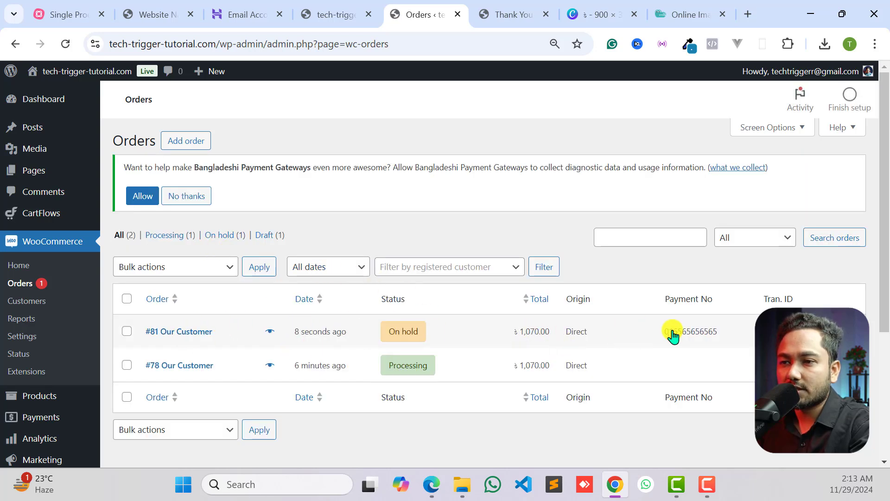
mouse_move(389, 336)
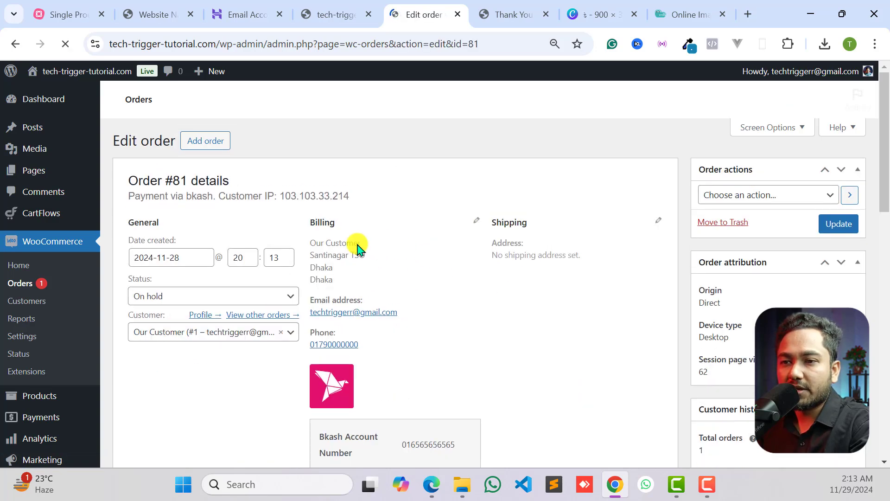
scroll(323, 314, down, 3)
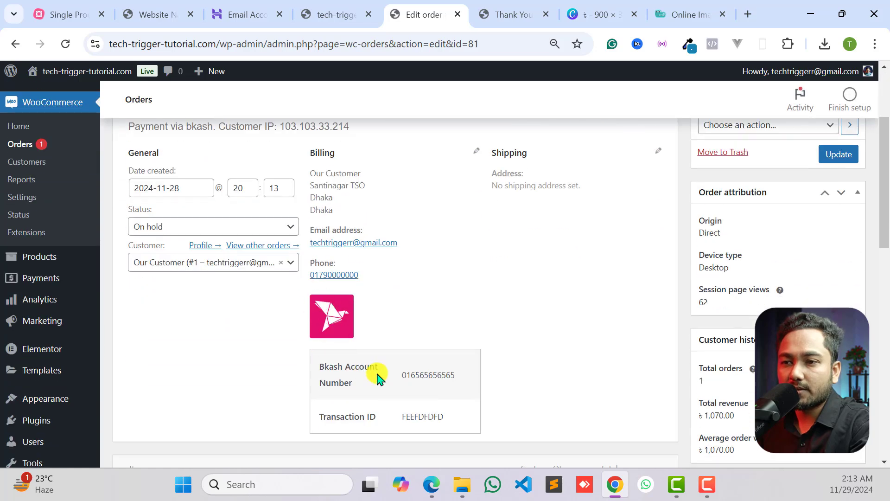
drag(414, 381, 449, 383)
drag(385, 416, 453, 416)
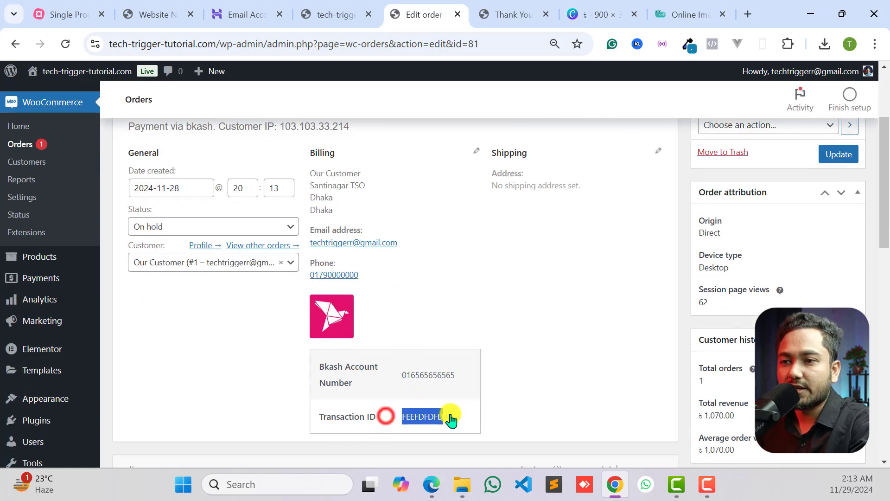
click(418, 379)
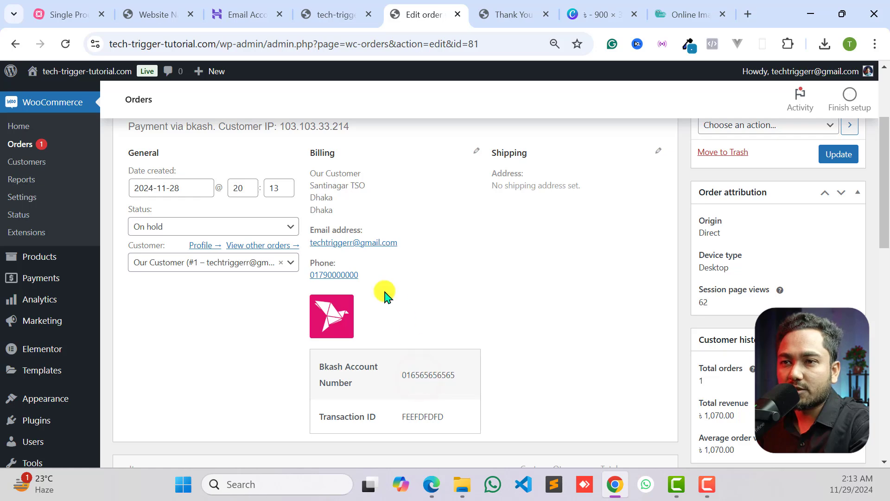
scroll(426, 294, up, 3)
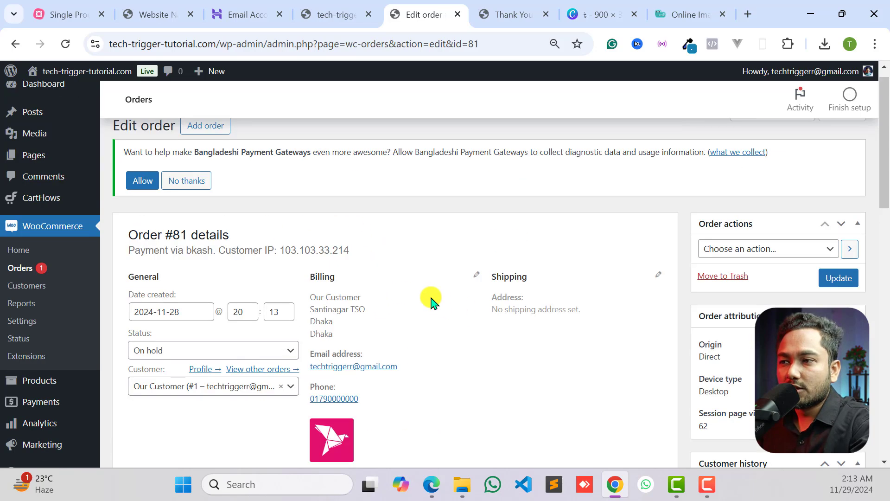
scroll(378, 280, down, 10)
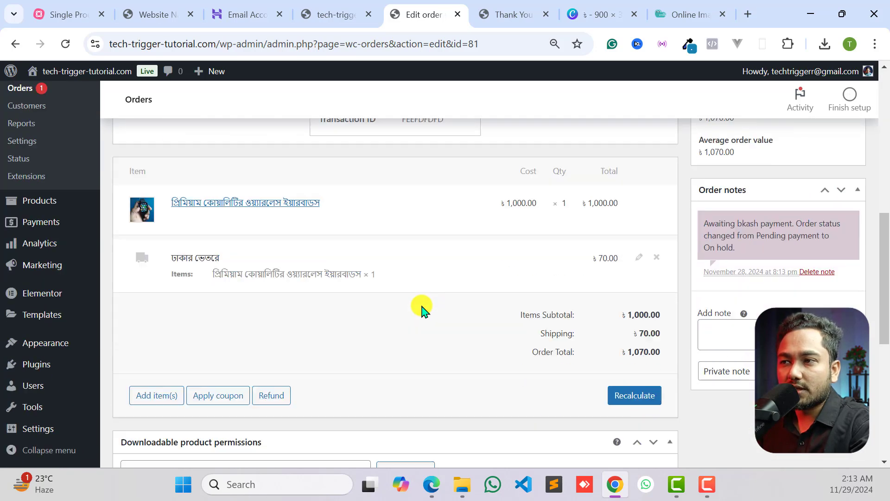
scroll(422, 306, up, 10)
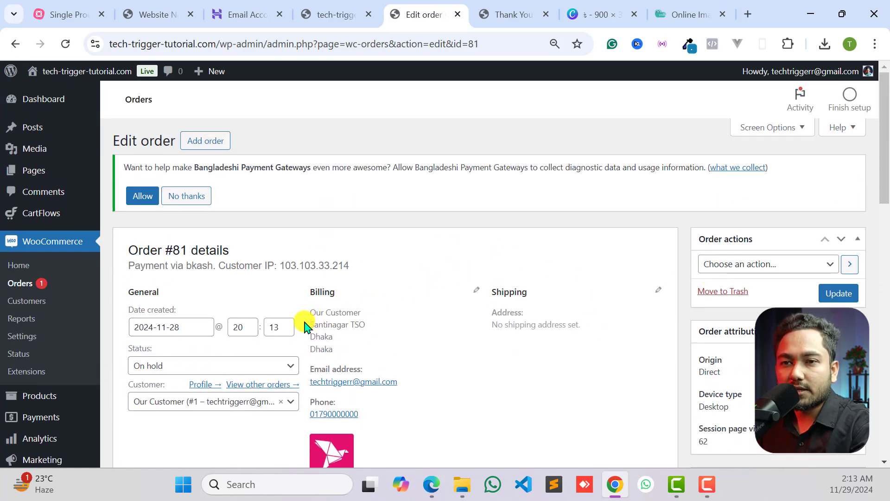
- Set the bkash order's status to Completed, update the order, and return to the orders list
scroll(304, 324, down, 2)
click(206, 295)
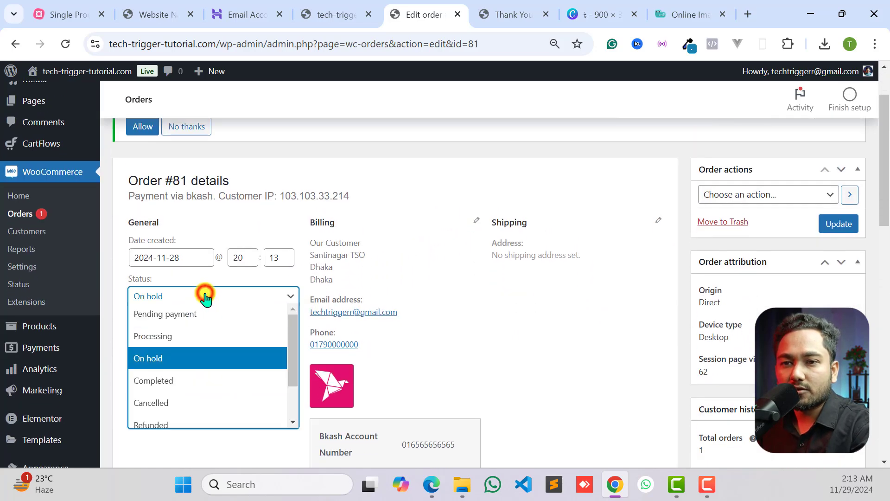
click(173, 384)
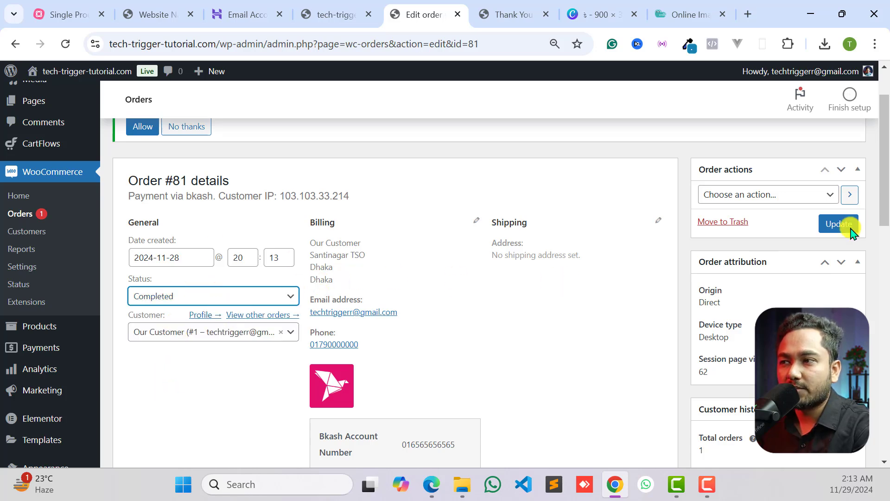
click(834, 224)
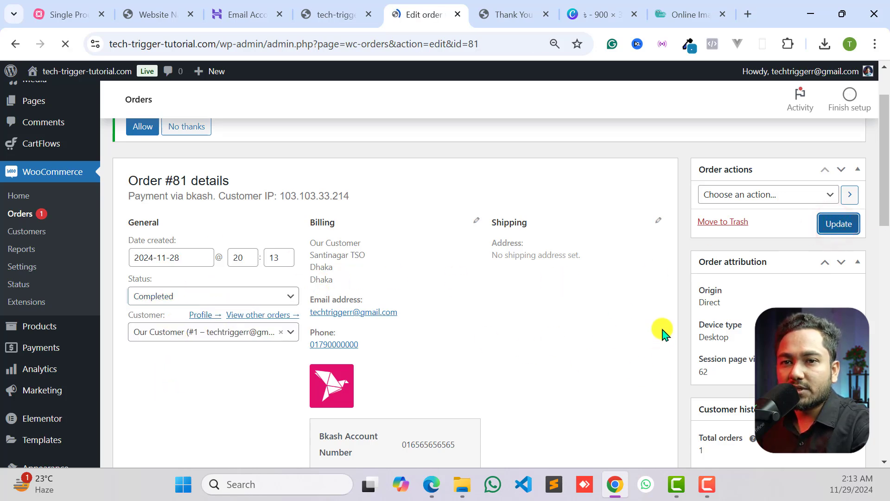
click(29, 283)
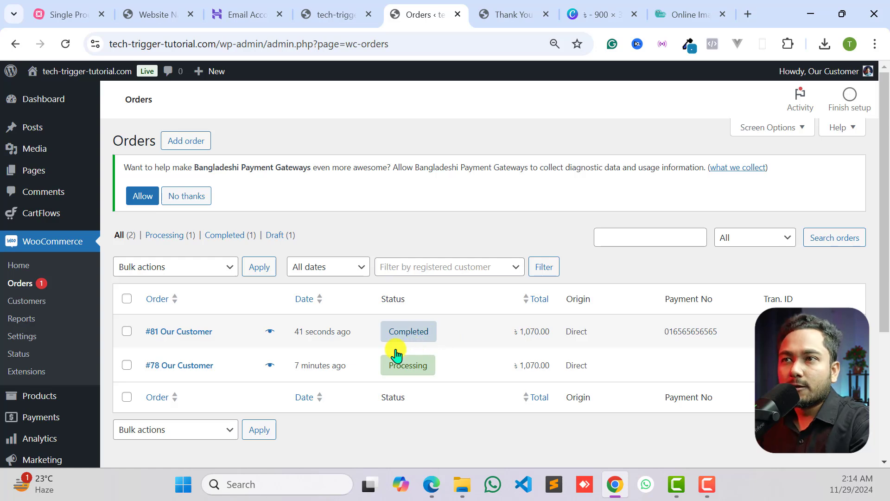
- Review the order confirmation and order details on the storefront's Thank You page
click(507, 15)
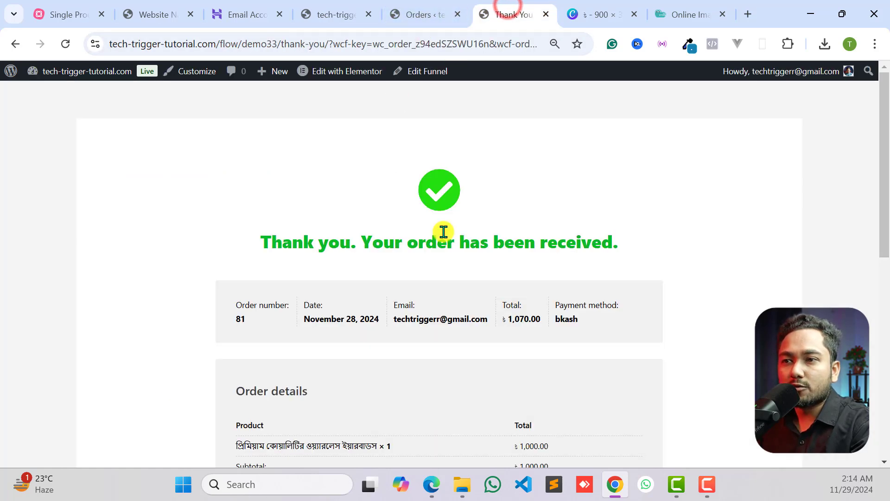
scroll(446, 253, down, 8)
scroll(448, 260, up, 10)
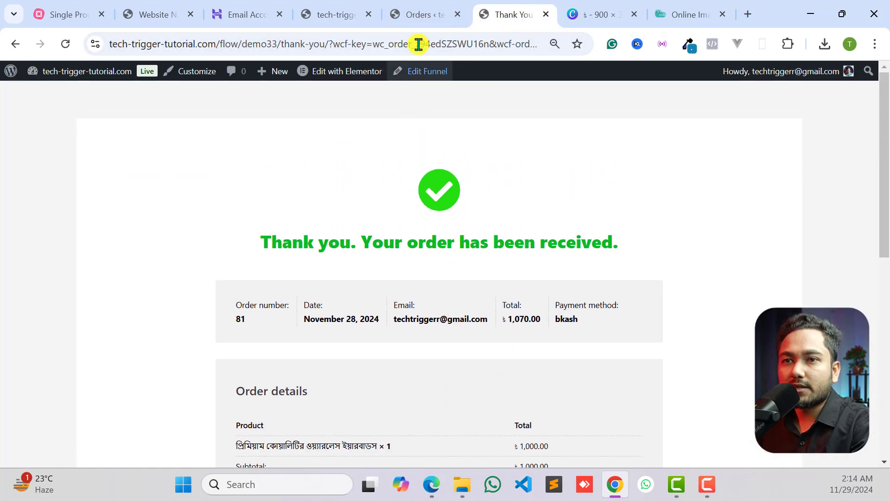
- Check the WooCommerce orders list and review the Adding Payment Gateways branch of the Single Product Ecommerce Website mind map
click(418, 19)
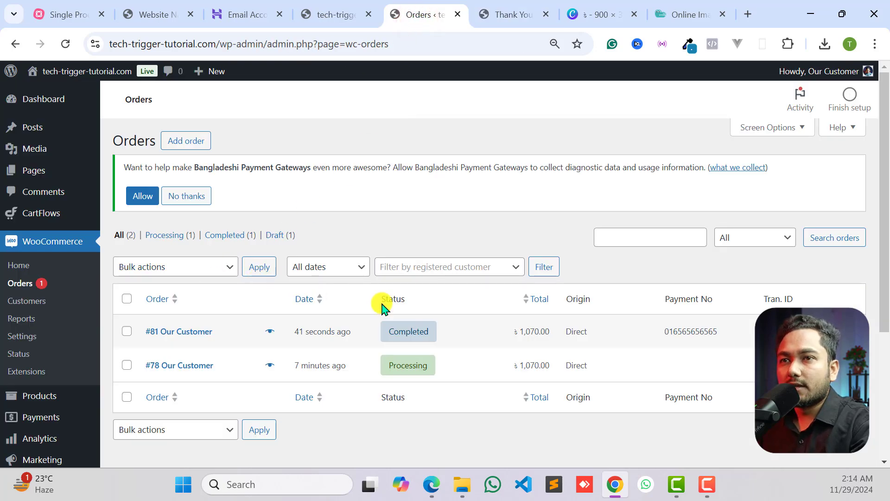
click(506, 14)
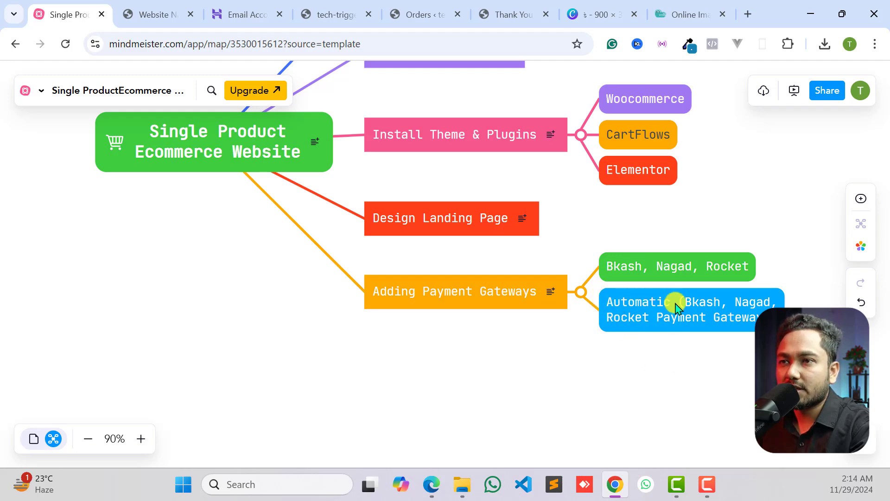
drag(636, 373, 626, 468)
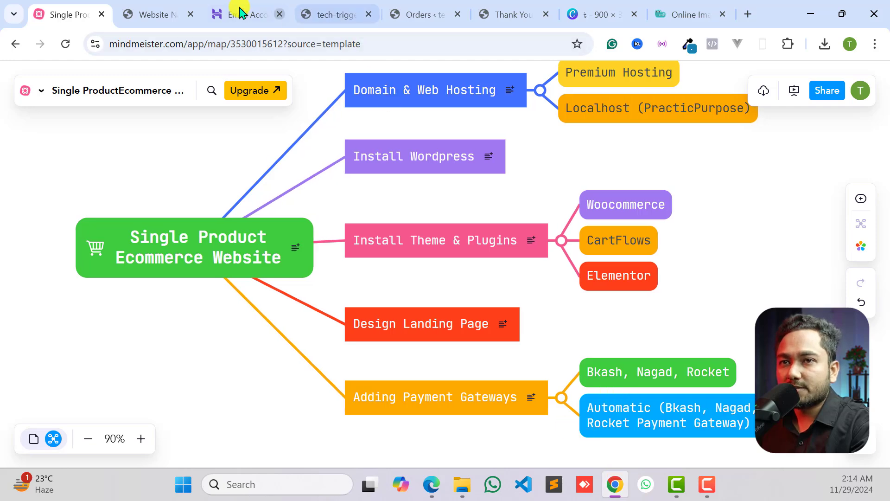
- Return to the WordPress admin and open the page for adding new plugins
click(172, 13)
click(238, 19)
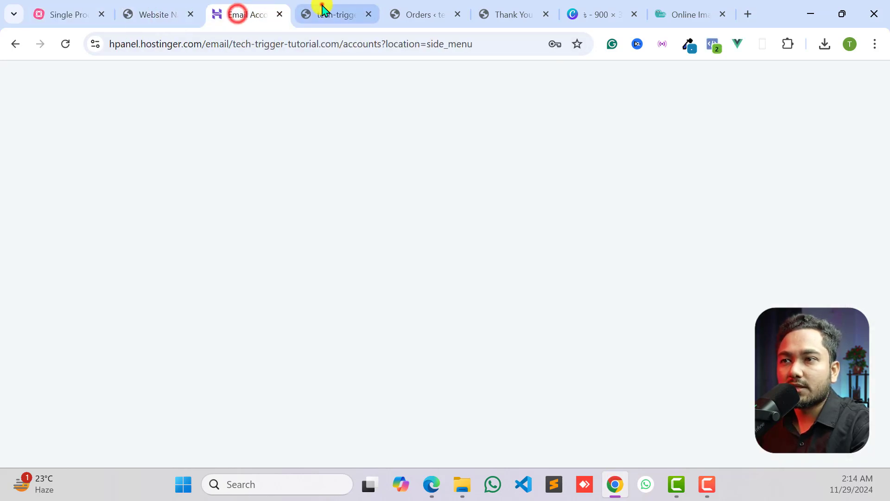
click(327, 14)
scroll(432, 285, up, 15)
scroll(472, 269, up, 5)
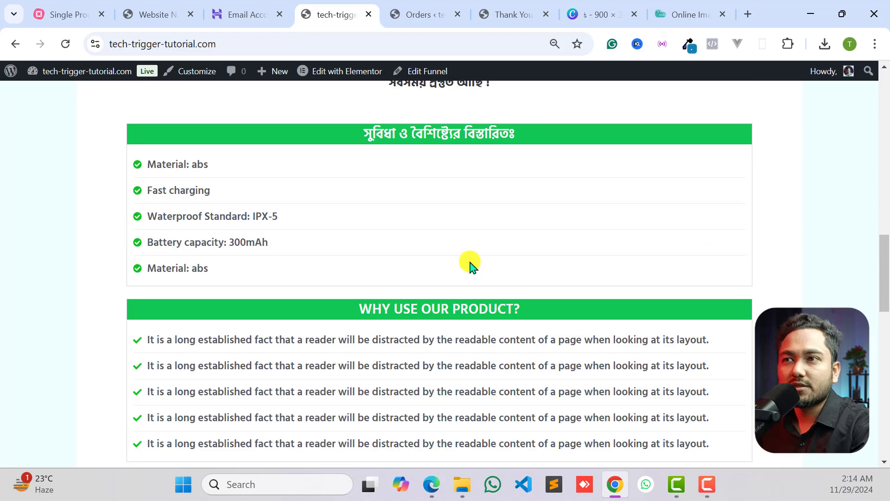
click(422, 11)
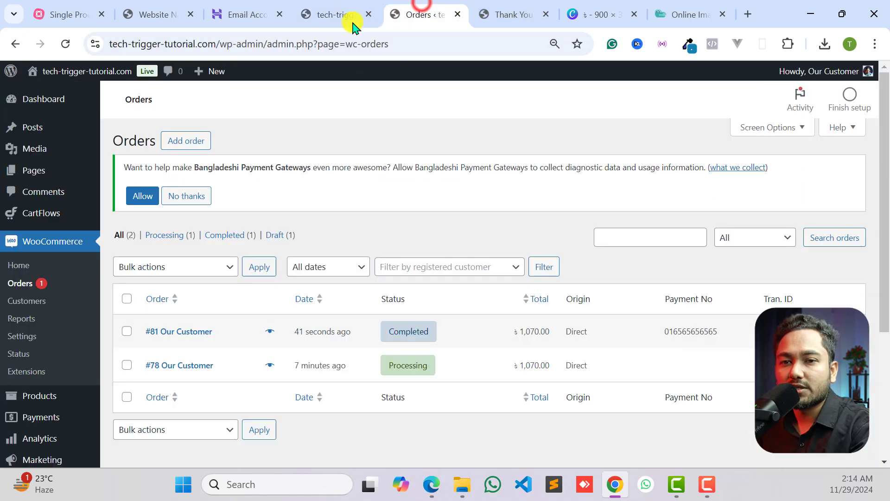
scroll(43, 347, down, 3)
mouse_move(29, 420)
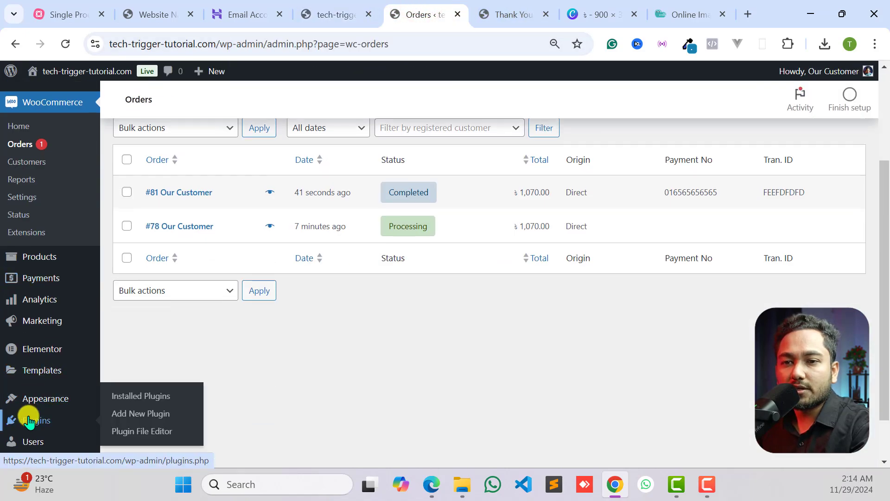
click(137, 414)
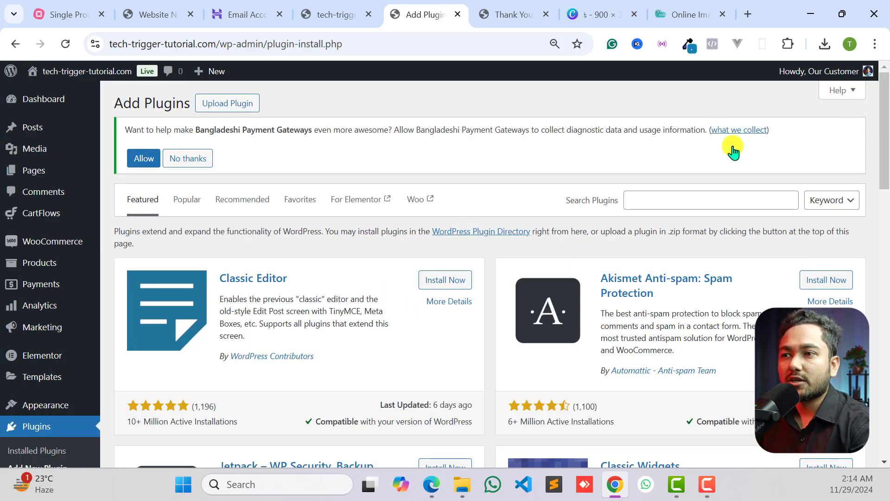
- Search the plugin directory for "bkash api"
click(710, 203)
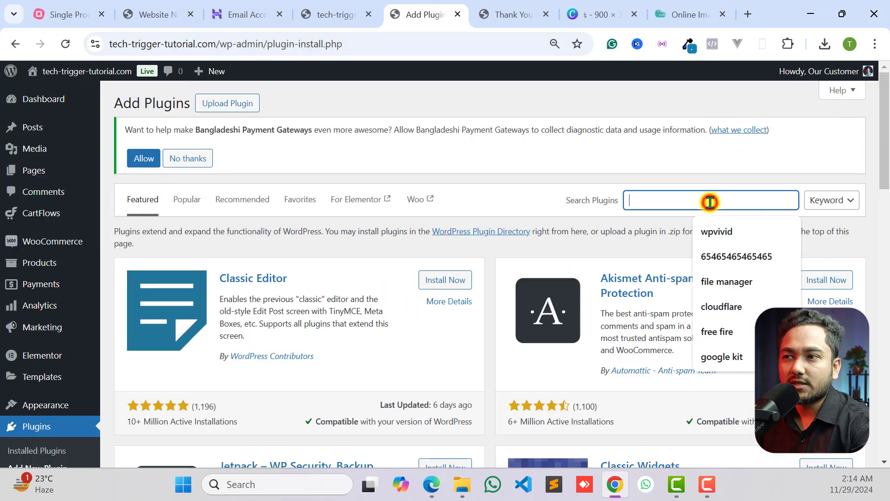
click(665, 178)
click(689, 200)
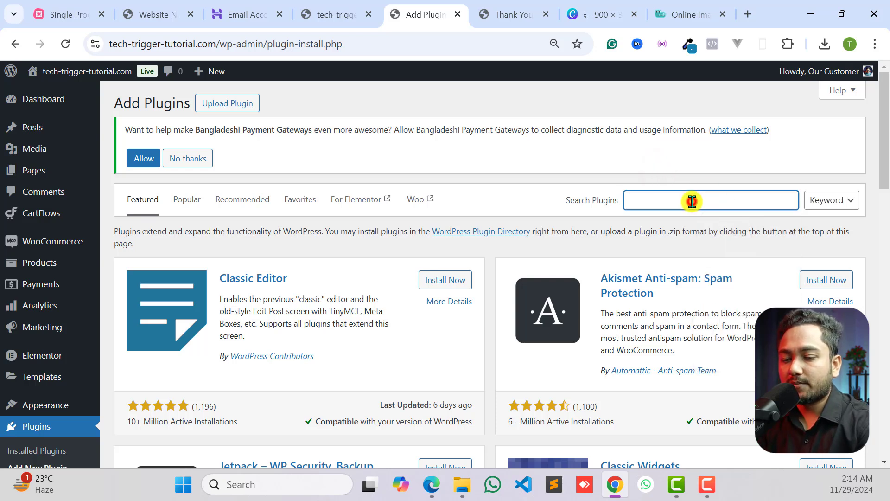
text(bkash)
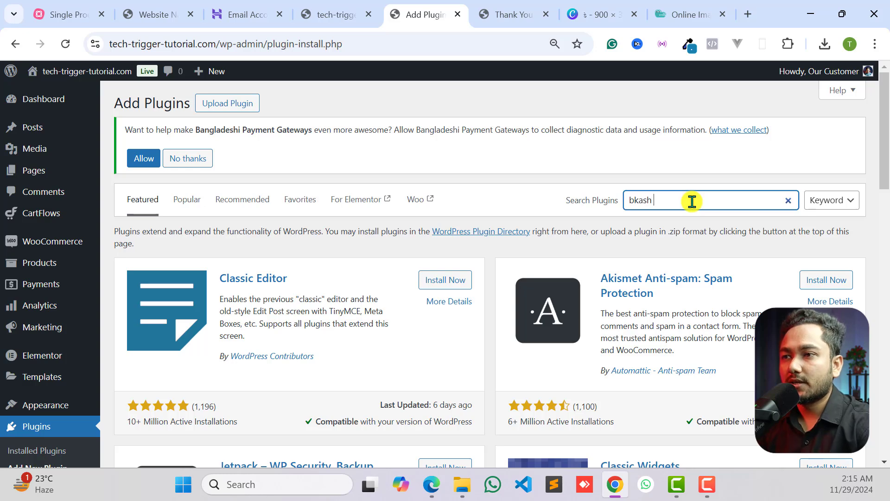
text( api)
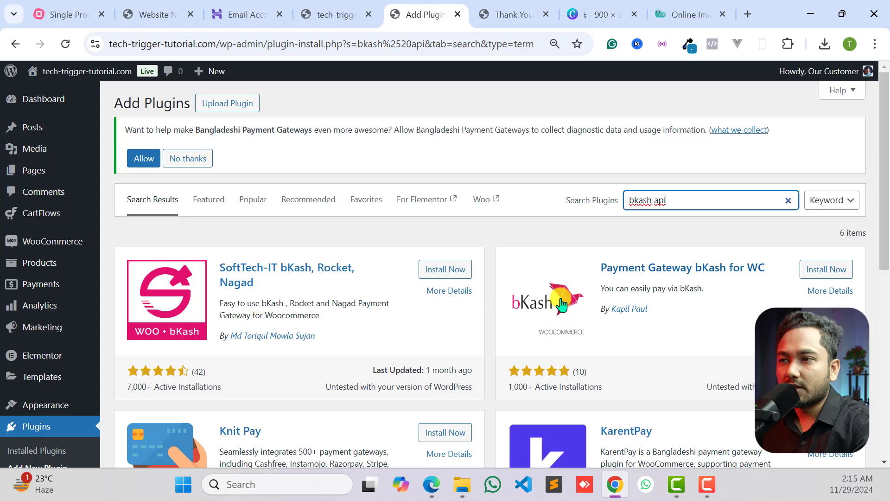
- Examine the screenshots and description of the Payment Gateway bKash for WC plugin, and close its details
scroll(602, 304, down, 2)
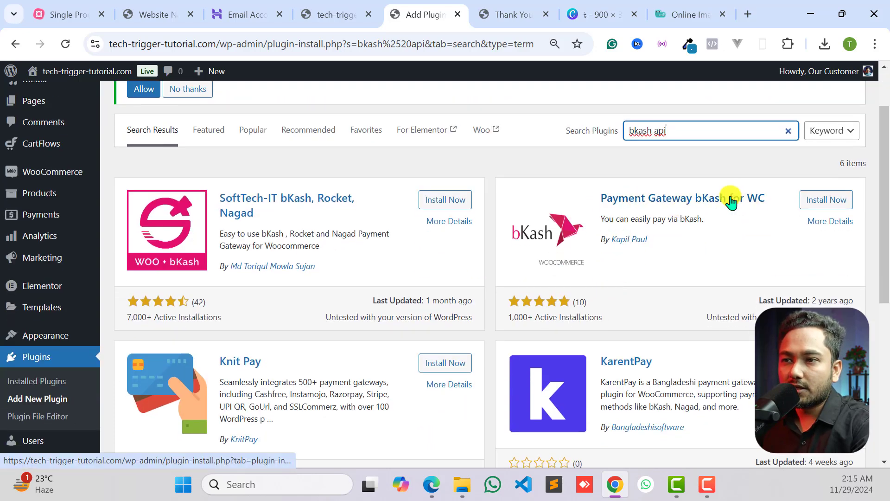
click(713, 198)
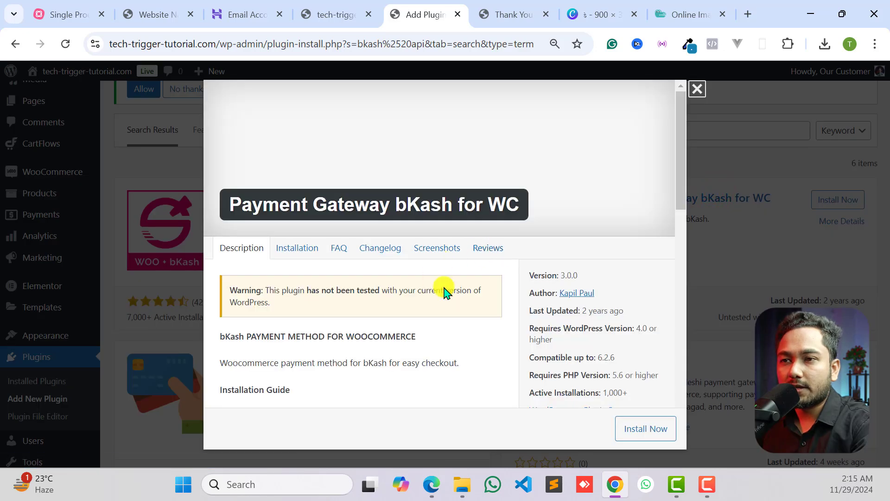
click(433, 250)
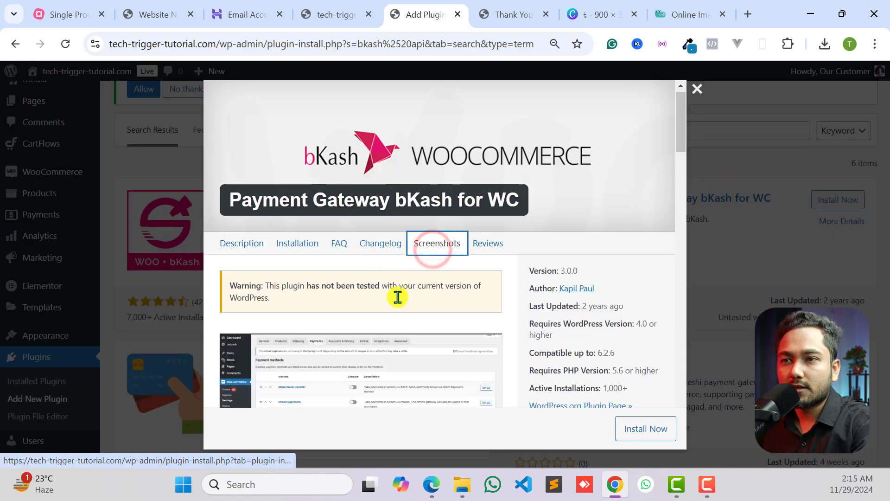
scroll(320, 264, down, 3)
scroll(339, 206, down, 5)
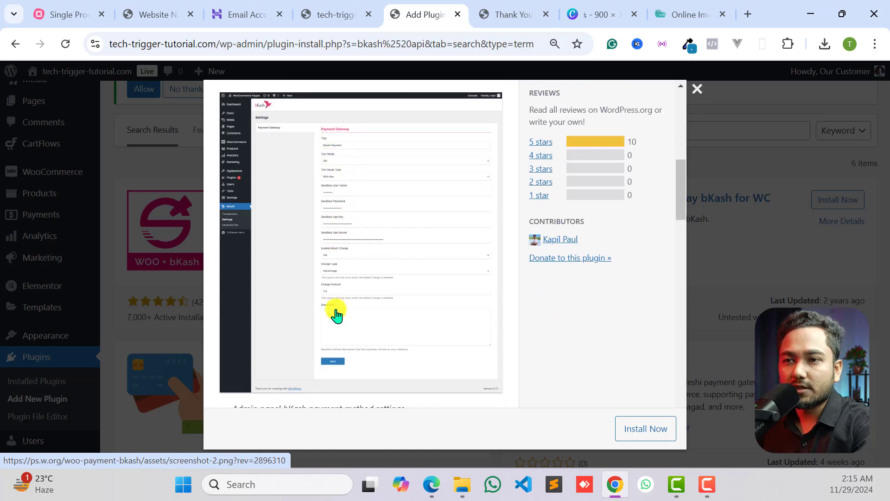
scroll(337, 316, down, 10)
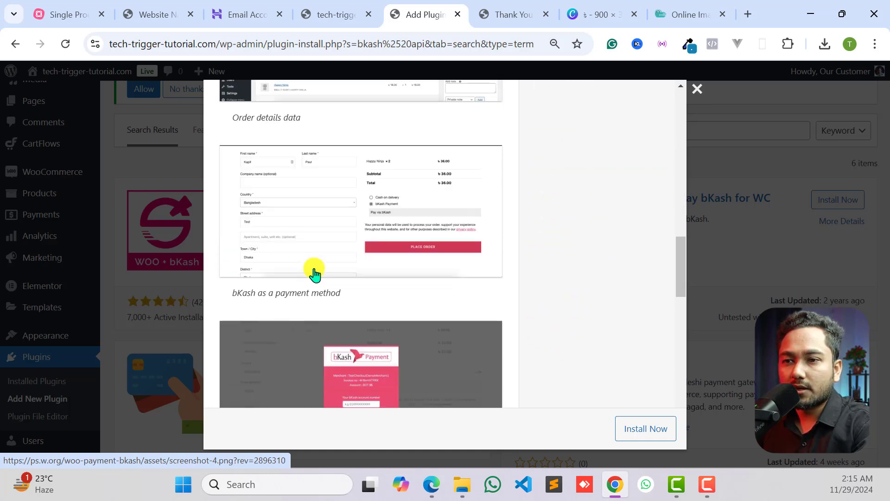
scroll(314, 273, down, 2)
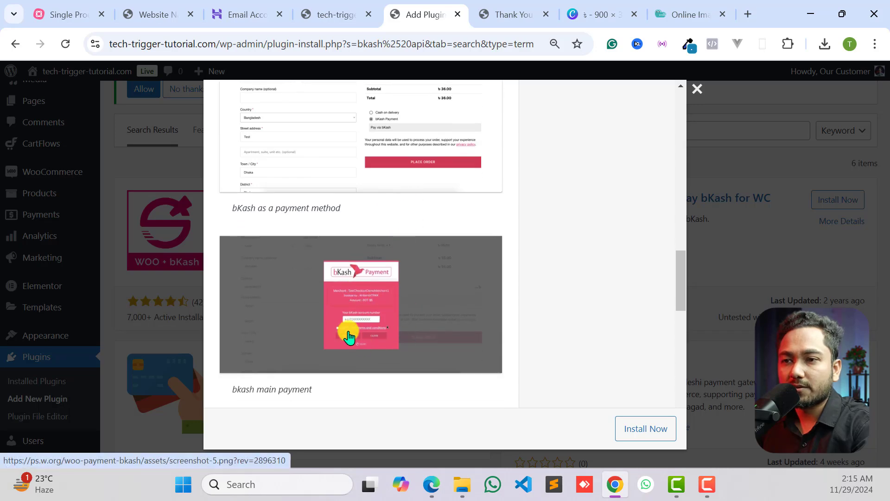
scroll(349, 337, down, 5)
scroll(377, 327, up, 6)
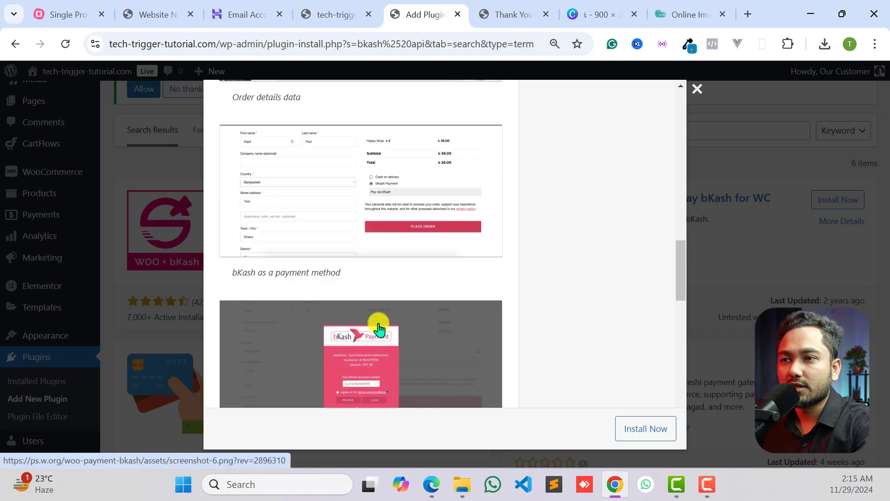
scroll(379, 327, up, 12)
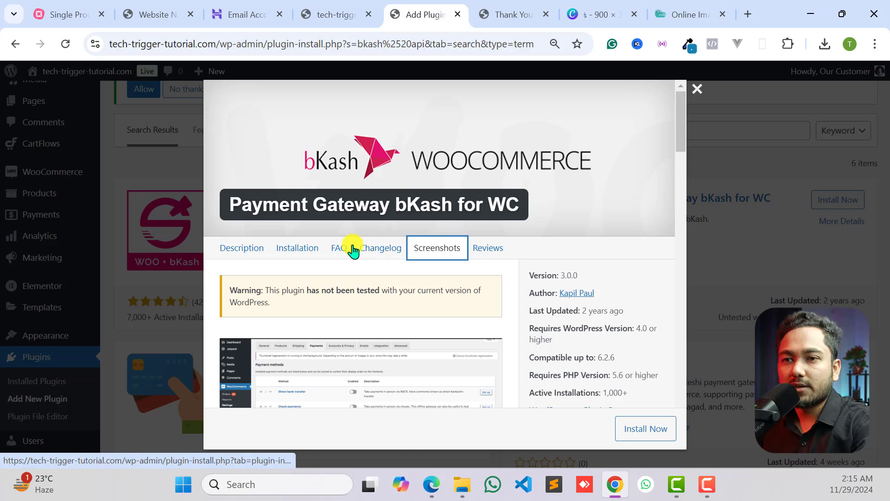
click(241, 248)
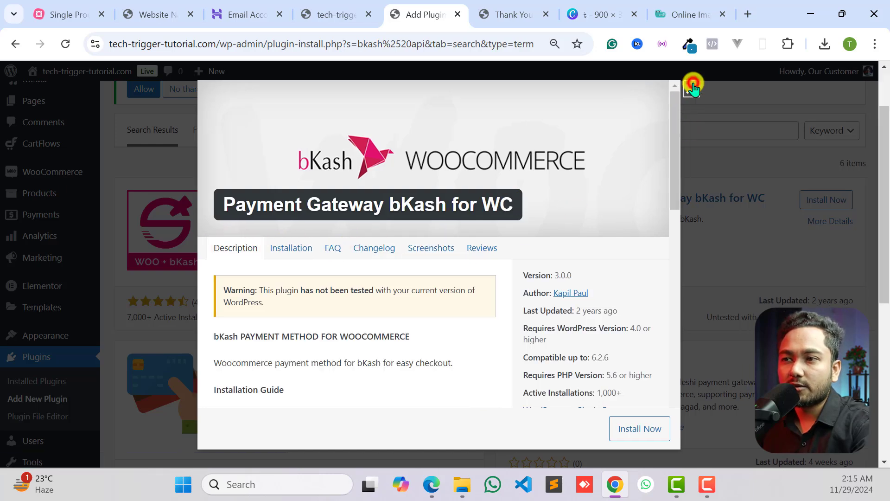
click(695, 87)
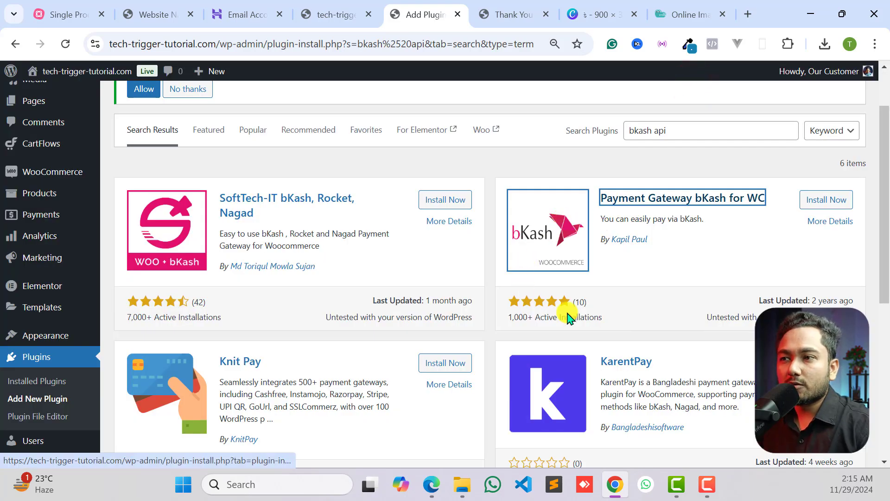
- Replace the plugin search term with "sslcommerz"
scroll(616, 320, up, 1)
scroll(616, 320, up, 1)
triple_click(663, 199)
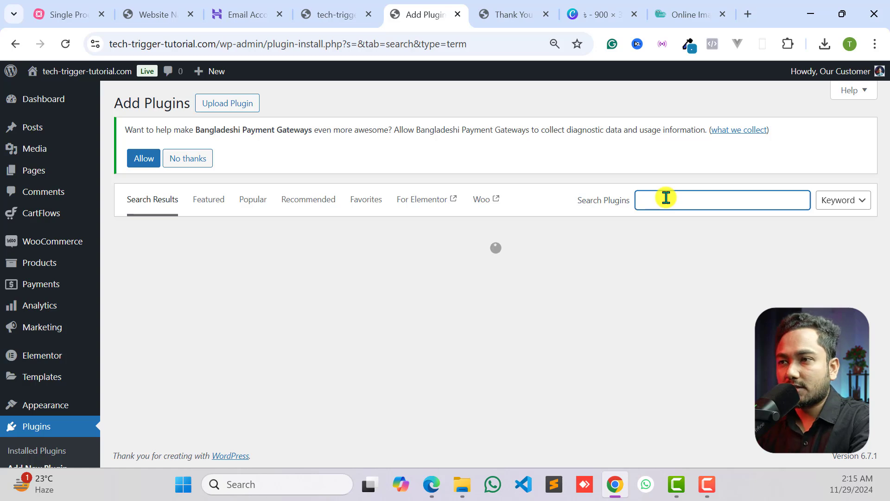
text(sslcommerz)
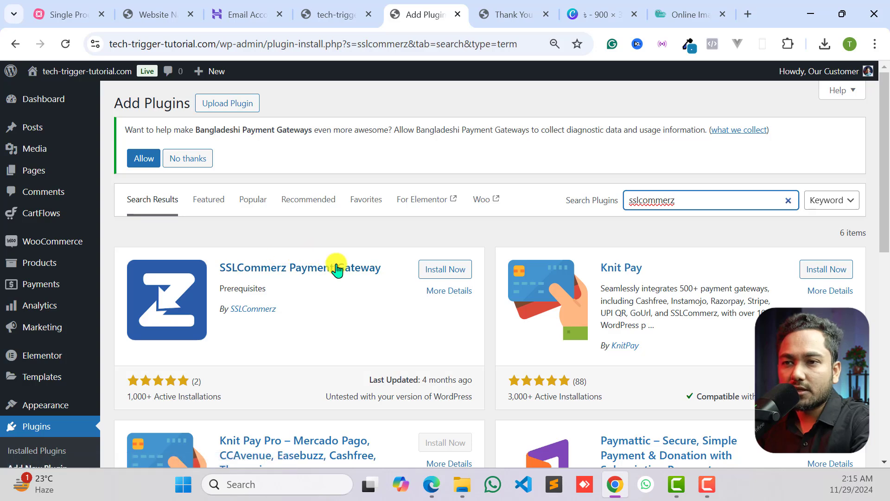
- Open the details of the SSLCommerz Payment Gateway plugin, read through its description, and install and activate it
click(315, 265)
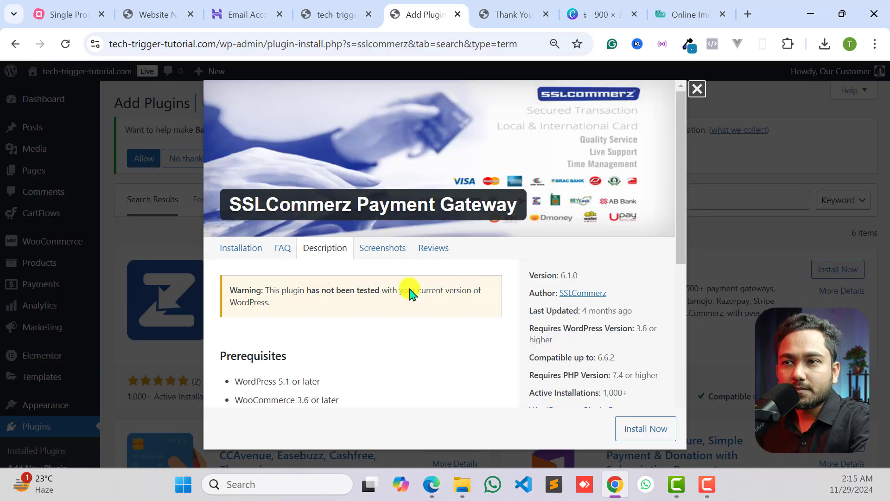
scroll(372, 332, down, 3)
scroll(372, 332, up, 3)
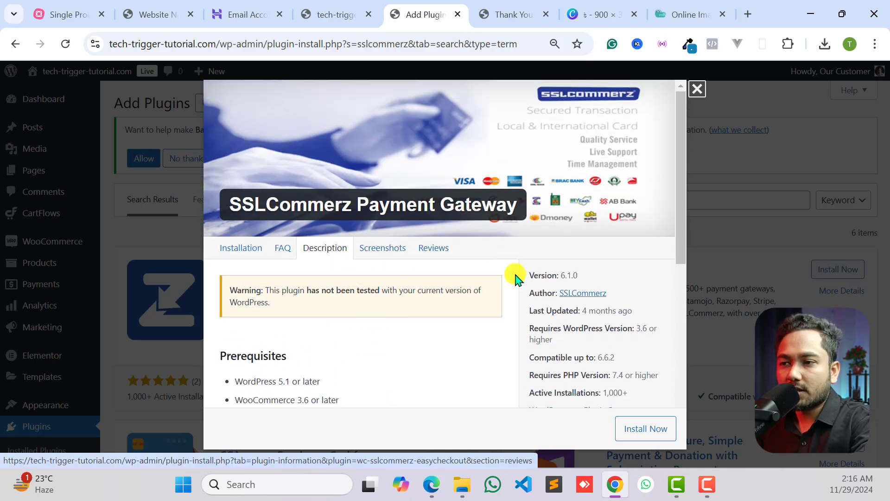
scroll(513, 274, down, 4)
click(646, 428)
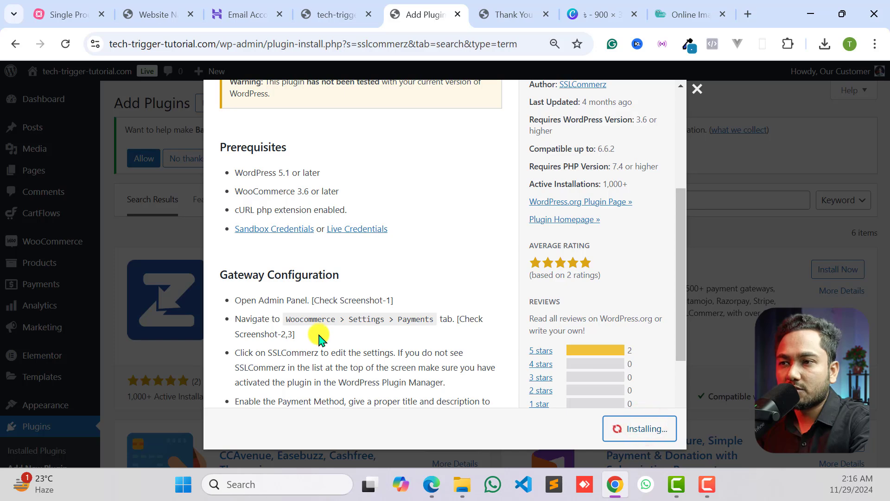
scroll(531, 311, up, 5)
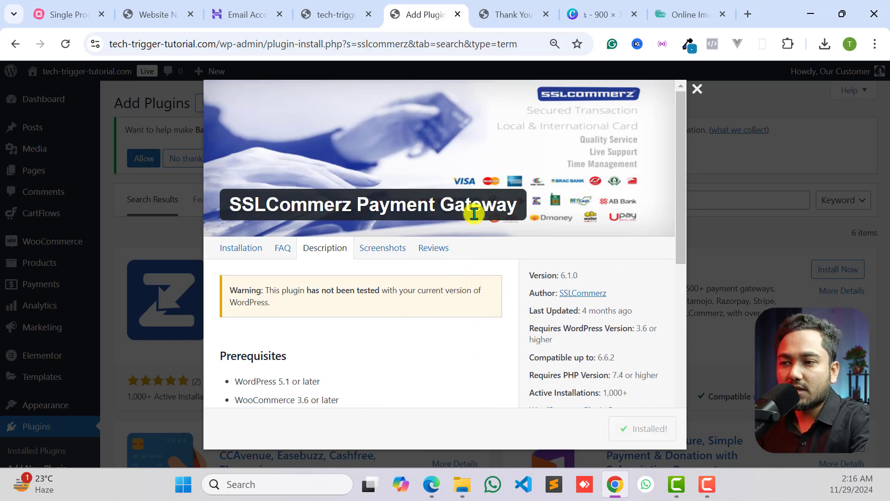
click(649, 427)
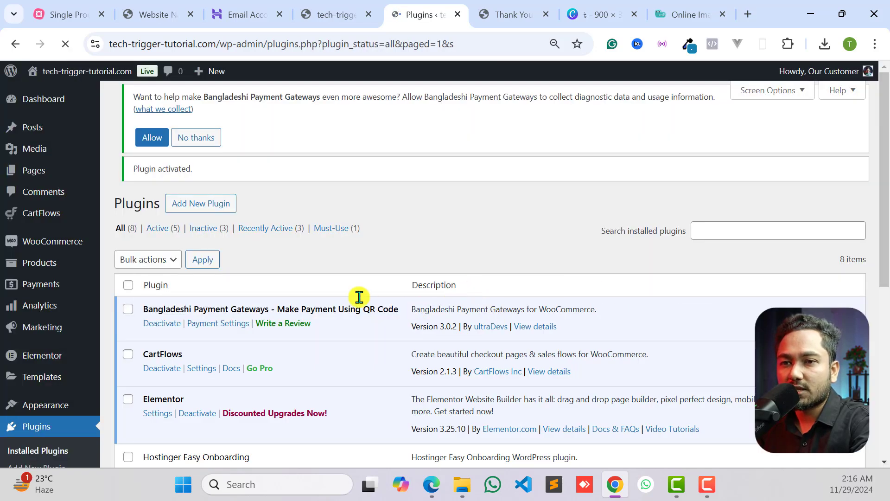
- Open the SSLCommerz Payment Gateway settings from the installed plugins and enable Testmode
scroll(359, 297, down, 3)
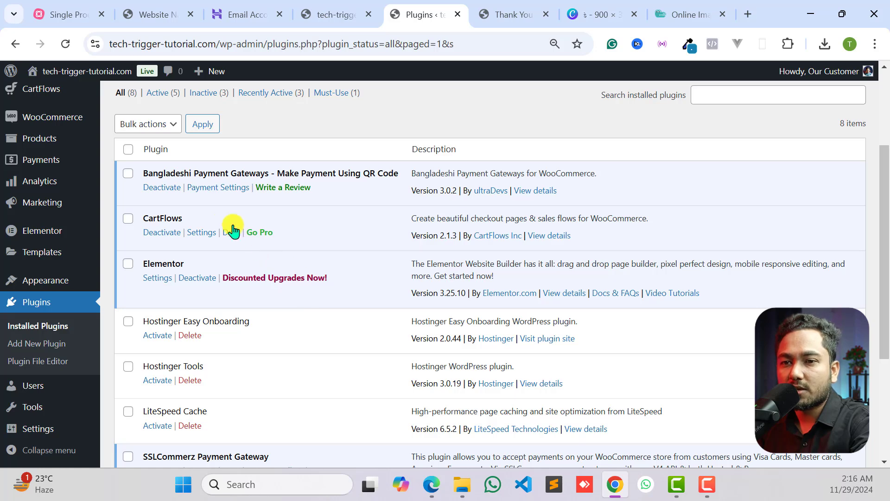
scroll(188, 284, down, 3)
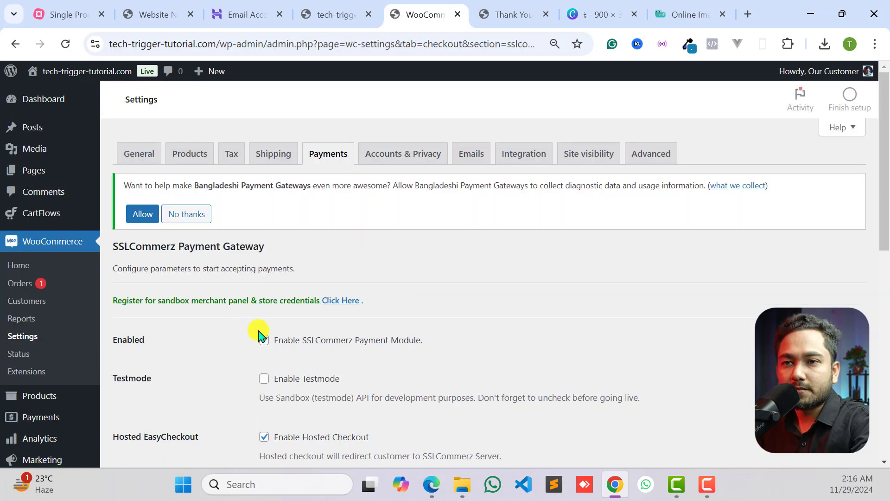
scroll(268, 279, down, 3)
click(263, 240)
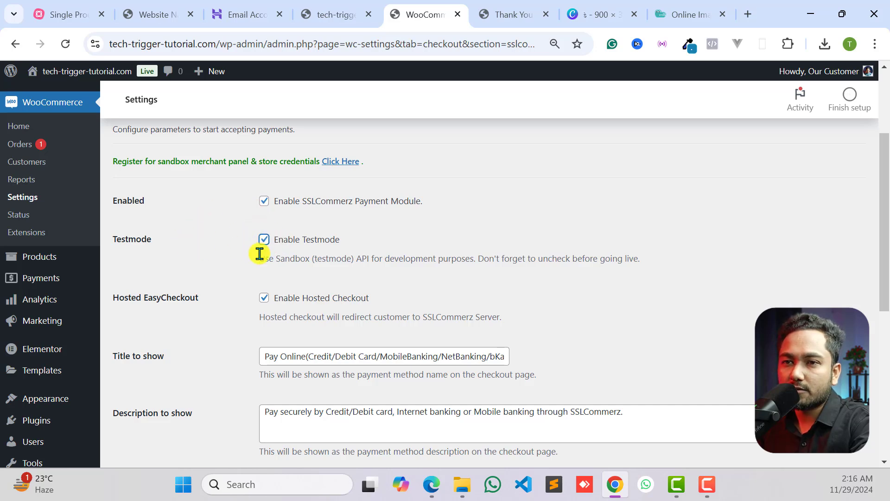
- Examine the remaining SSLCommerz settings, including Store ID, Store Password, success page and fail/cancel page
scroll(265, 256, down, 2)
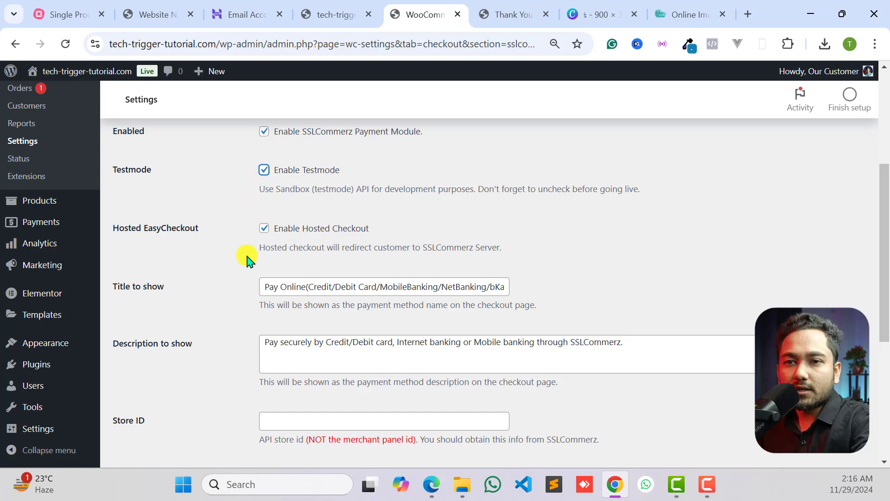
scroll(247, 260, down, 3)
scroll(260, 278, down, 2)
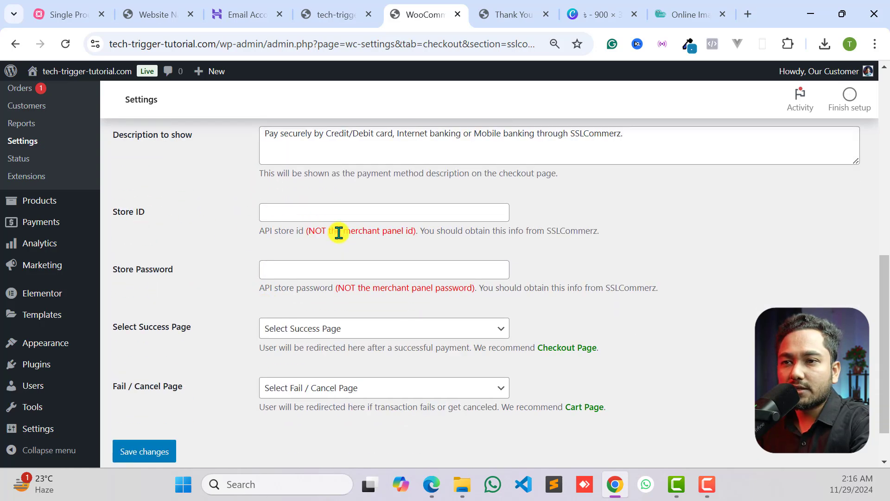
scroll(301, 273, down, 1)
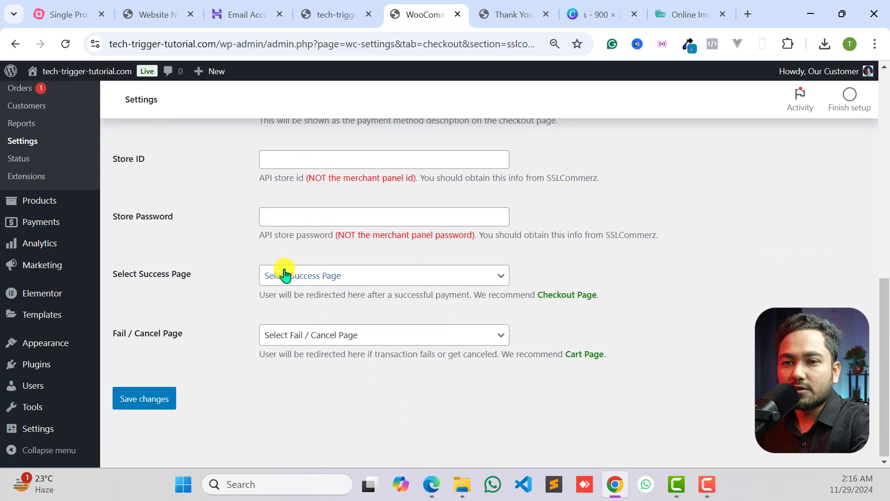
- Save the SSLCommerz gateway settings and reload the tech-trigger-tutorial.com landing page
click(130, 402)
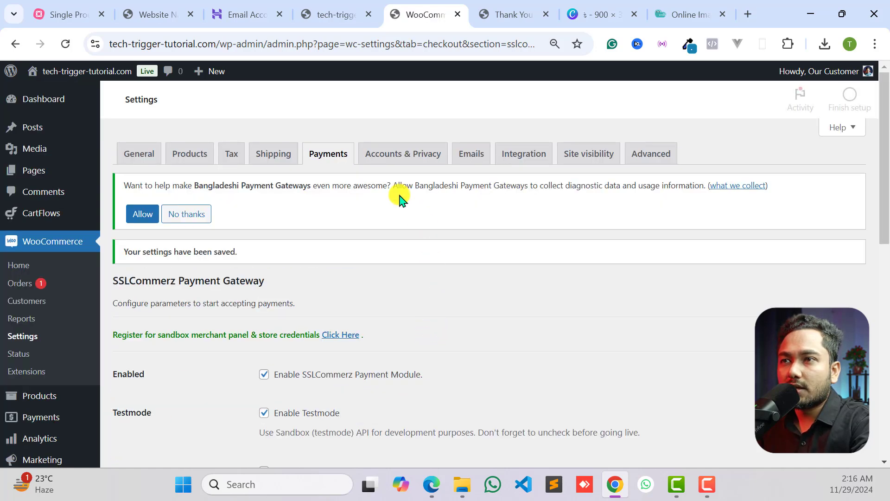
click(510, 14)
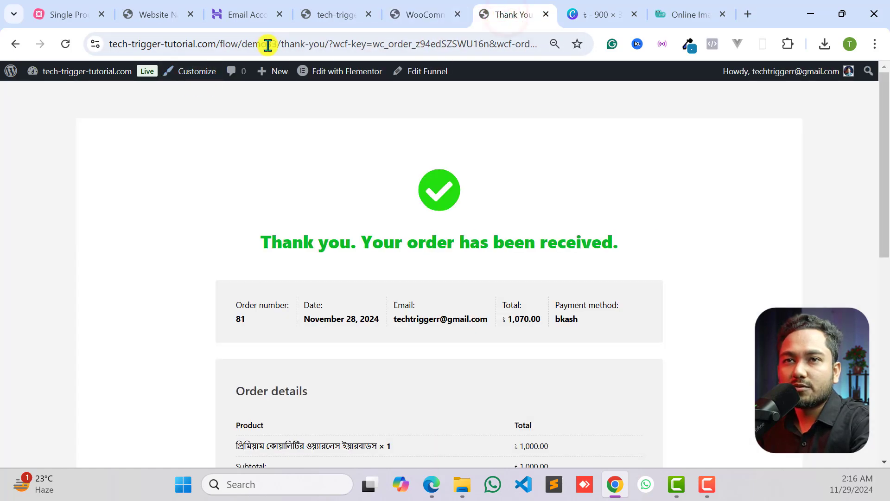
click(142, 23)
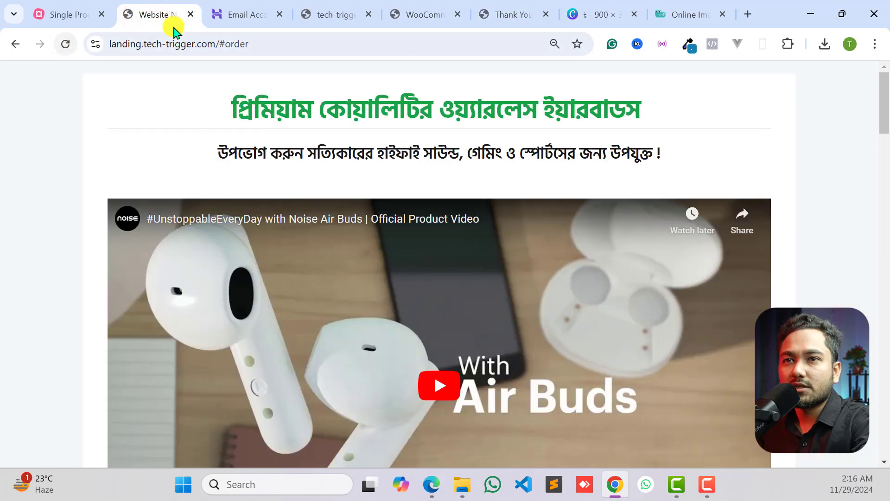
click(320, 6)
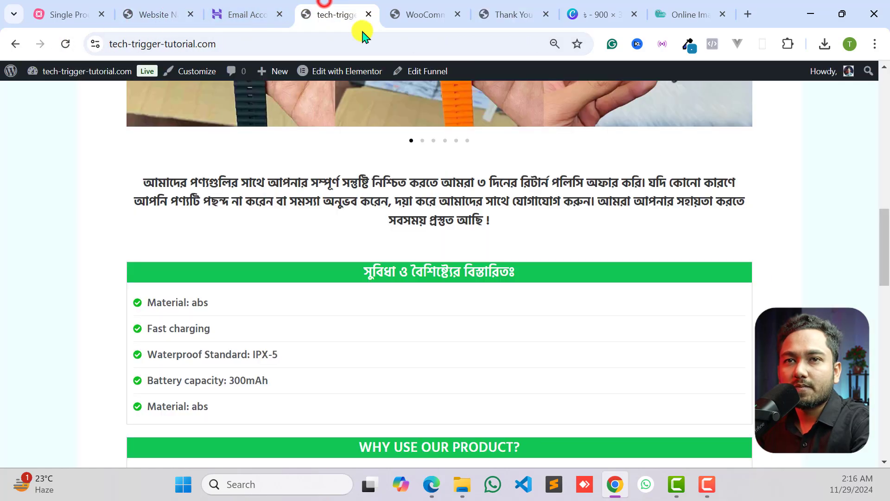
click(65, 43)
- Place a test order with the Pay Online (Credit/Debit Card/MobileBanking/NetBanking/bKash) method and read the resulting payment page
scroll(413, 260, down, 15)
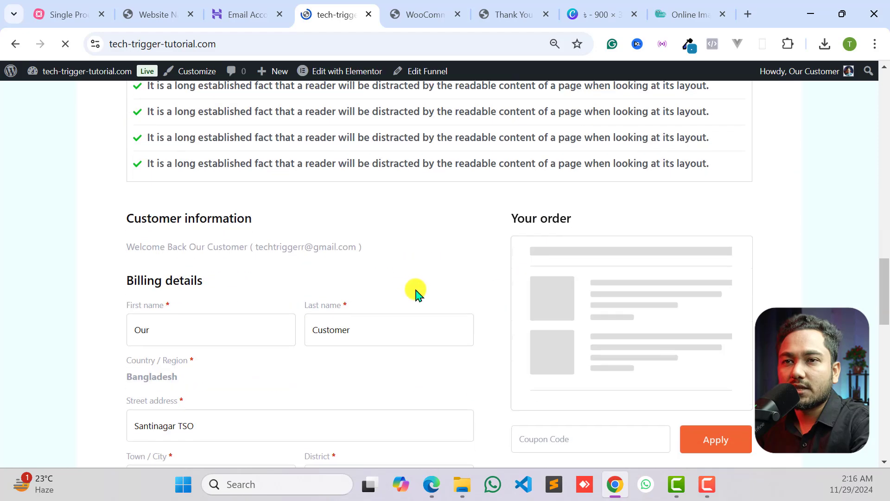
scroll(403, 297, down, 5)
scroll(379, 294, up, 2)
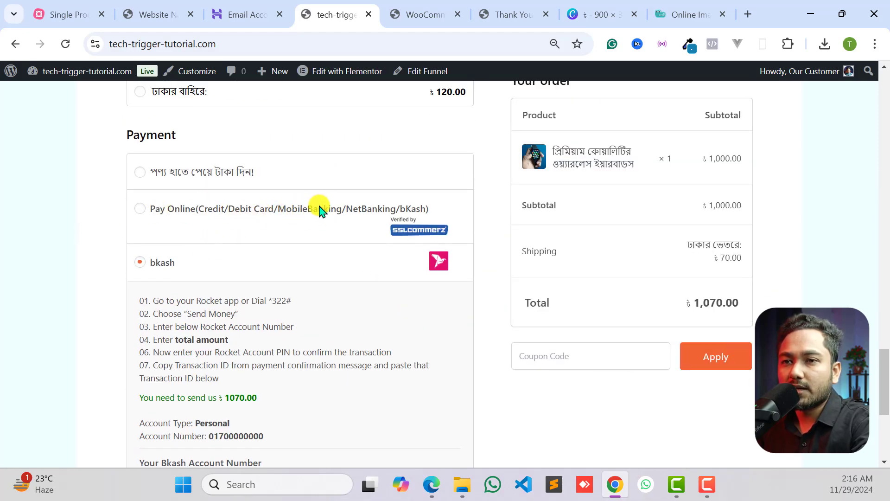
scroll(245, 335, up, 3)
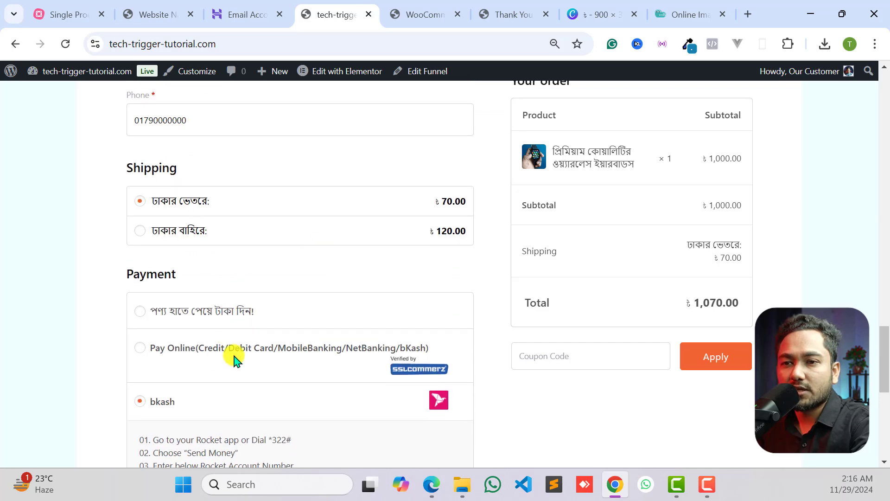
click(235, 356)
scroll(364, 332, down, 4)
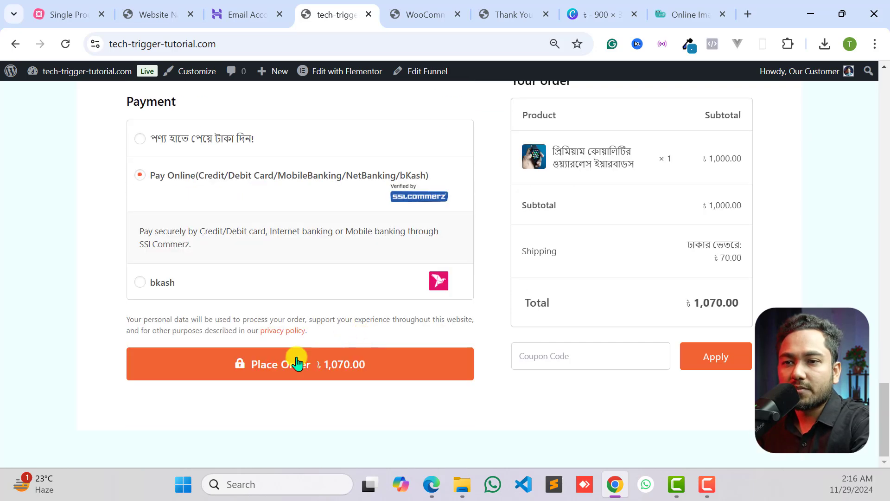
click(297, 363)
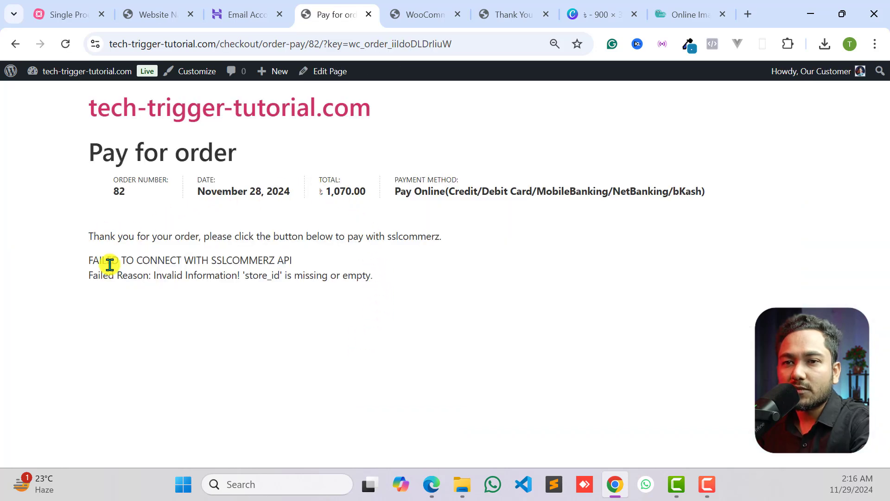
drag(112, 263, 292, 261)
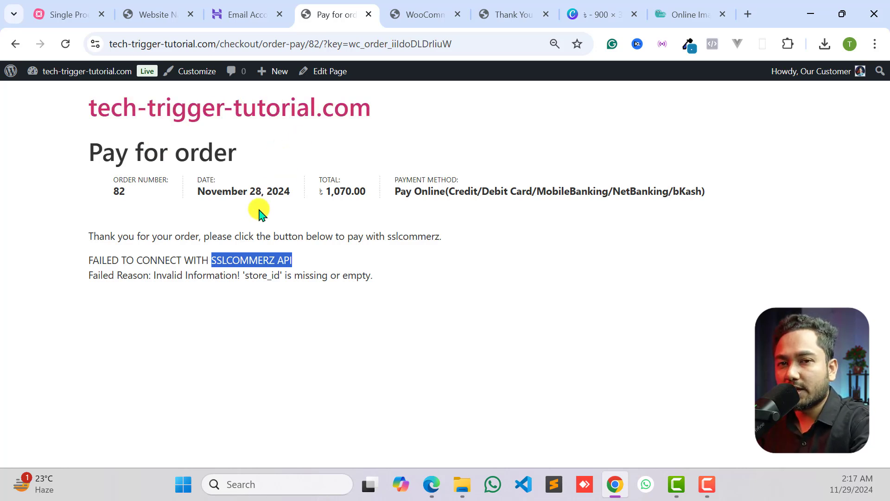
click(337, 293)
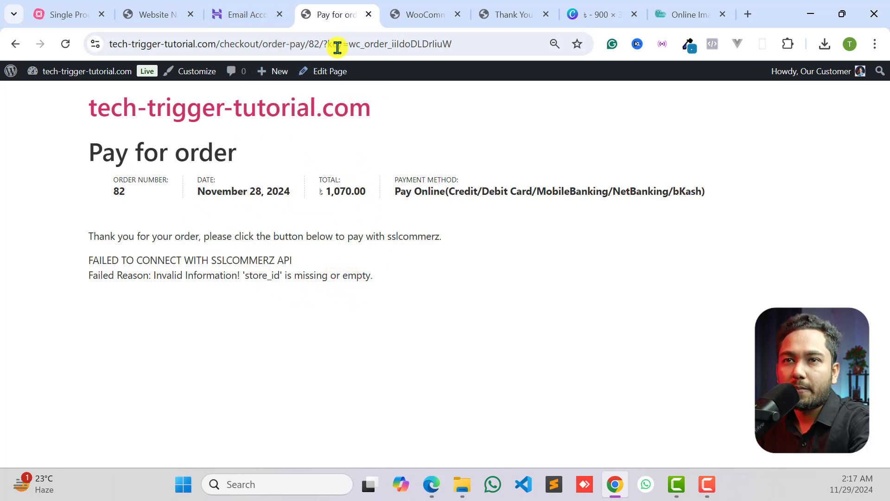
- Return to the store's landing page and examine the checkout form's billing, shipping, payment and order sections
click(143, 111)
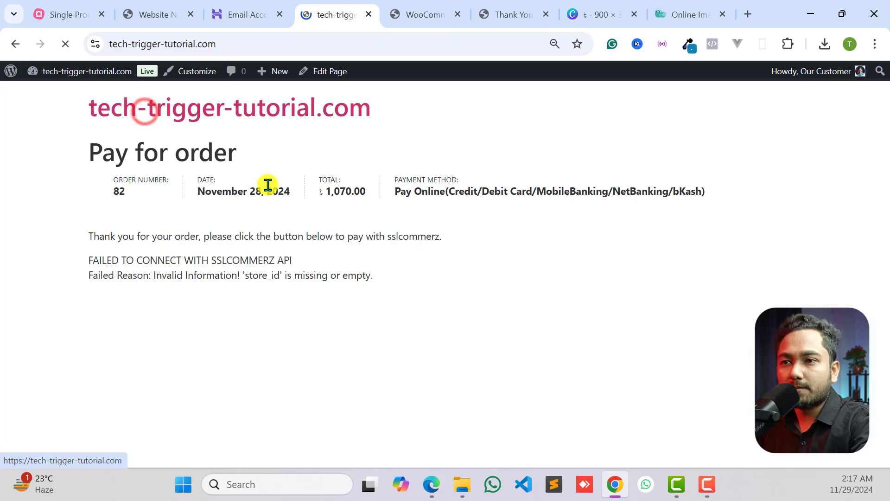
scroll(441, 269, down, 10)
scroll(440, 269, down, 15)
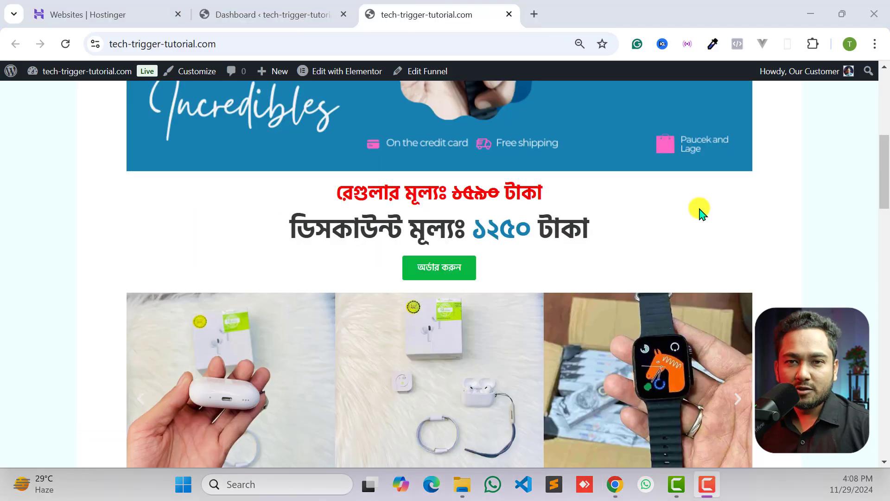
scroll(699, 210, down, 10)
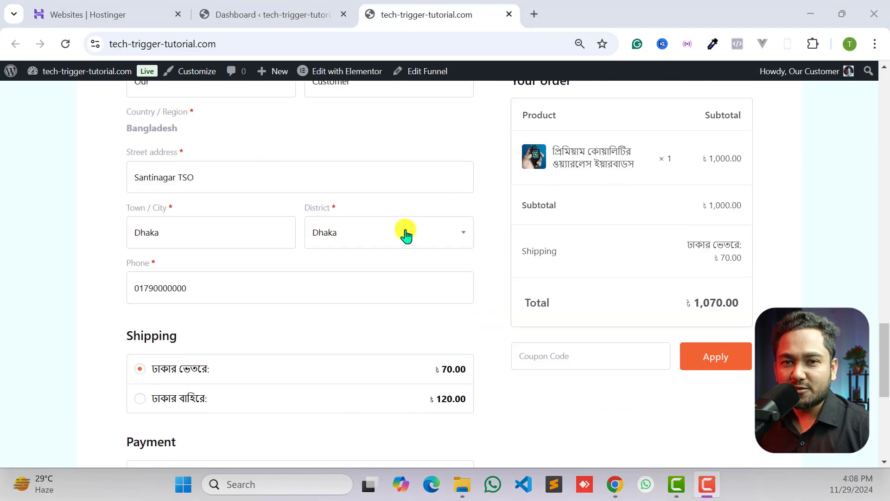
scroll(389, 218, up, 5)
scroll(158, 272, down, 3)
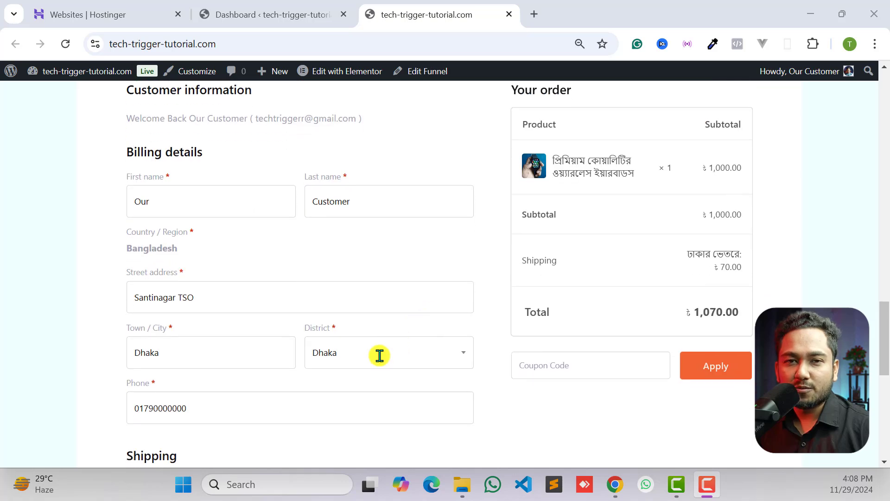
scroll(379, 355, down, 5)
scroll(451, 360, down, 4)
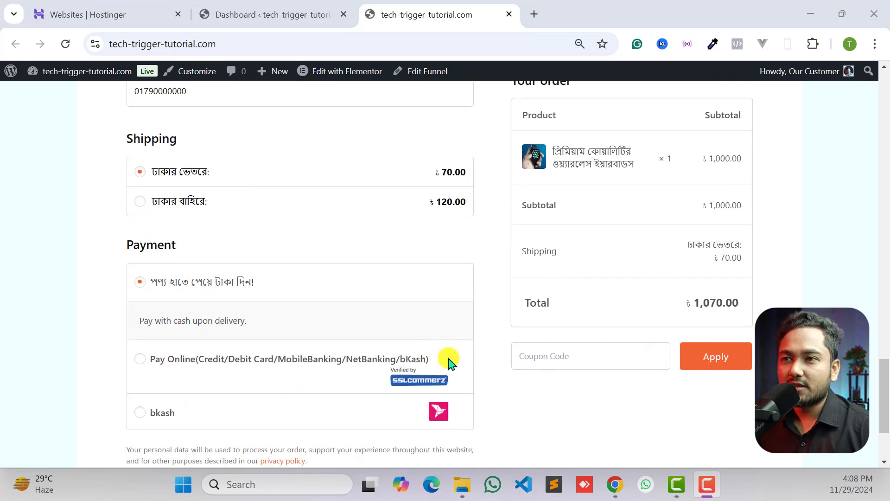
scroll(271, 316, up, 6)
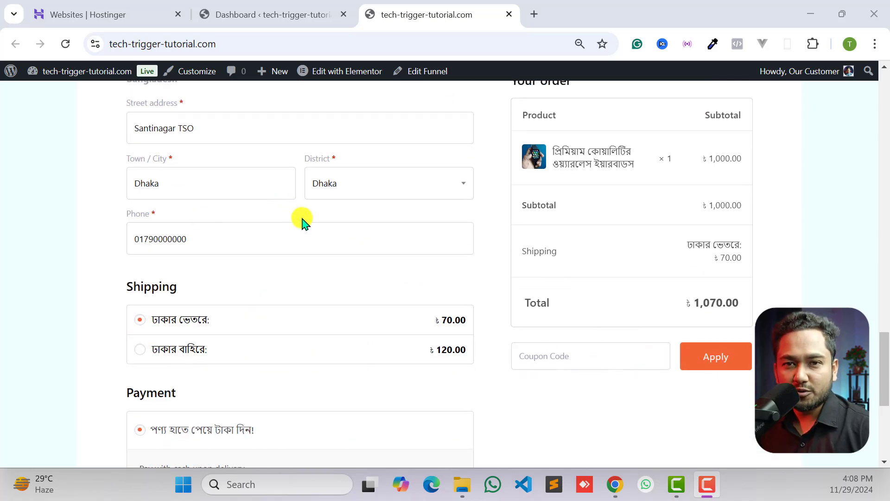
scroll(301, 220, up, 3)
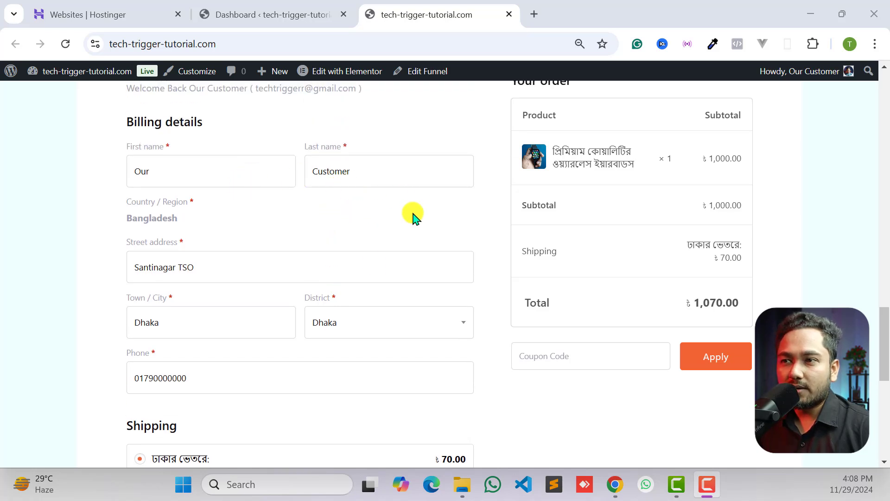
scroll(374, 264, up, 3)
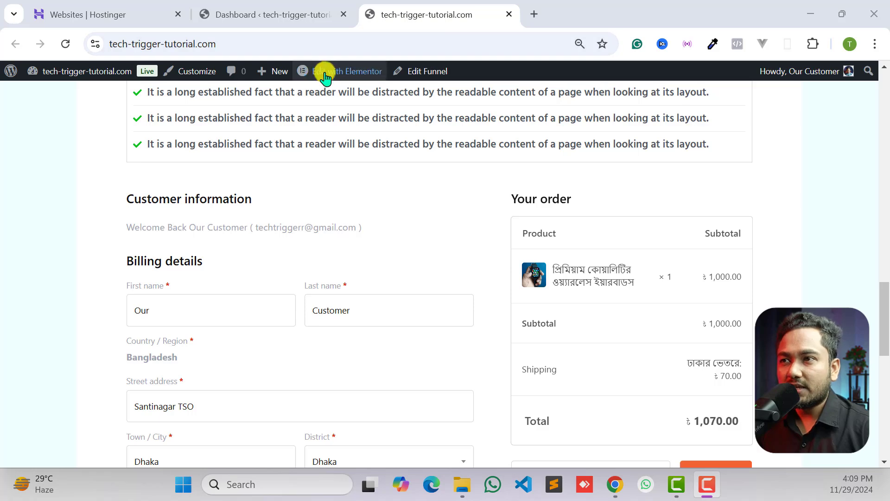
- Open the store's Checkout page for editing in Elementor
mouse_move(328, 69)
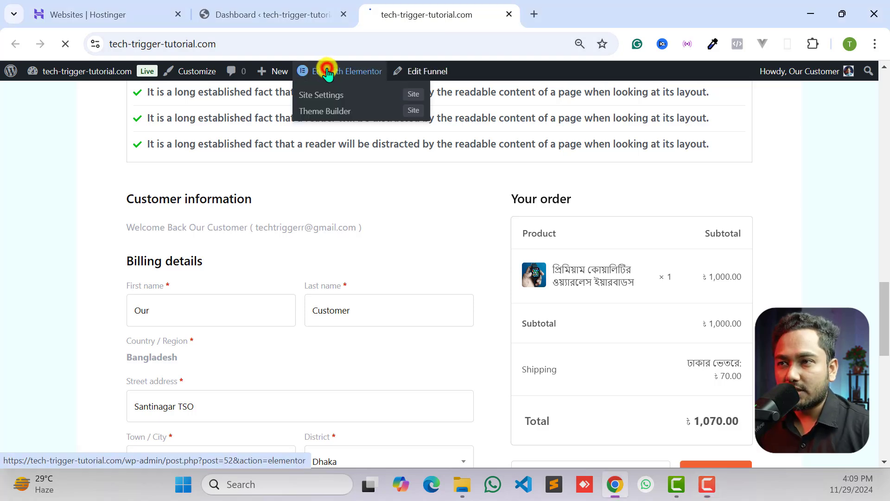
click(328, 72)
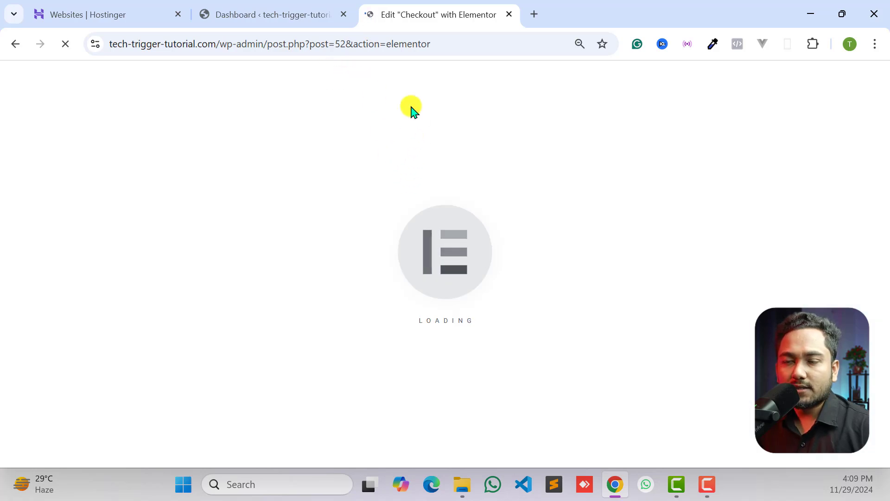
click(267, 6)
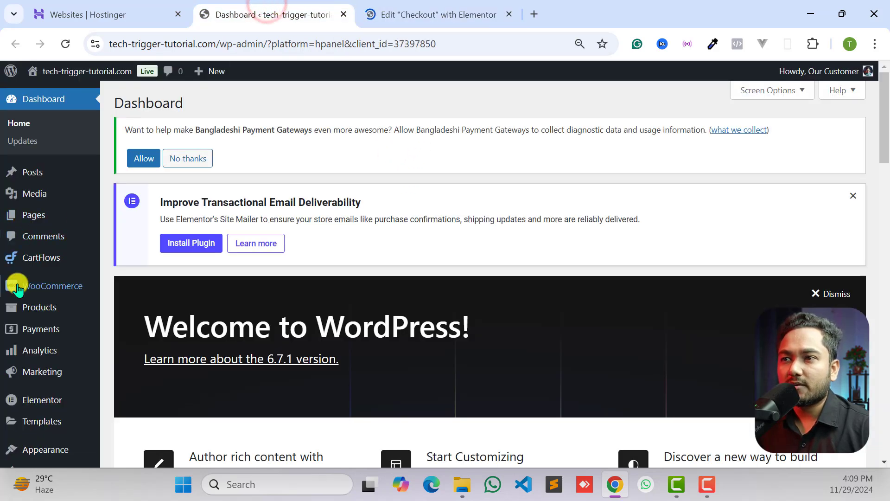
mouse_move(27, 259)
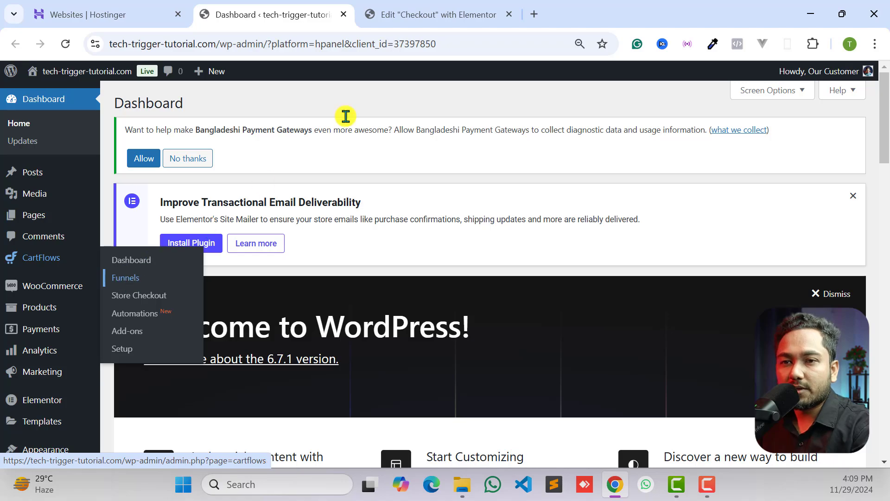
click(418, 14)
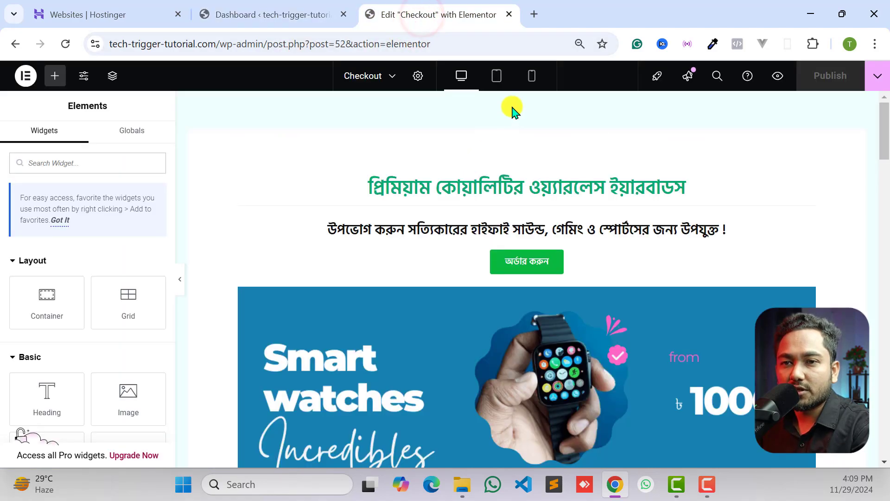
- Select the Checkout Form widget on the page and open its style settings
scroll(520, 218, down, 10)
scroll(522, 216, down, 13)
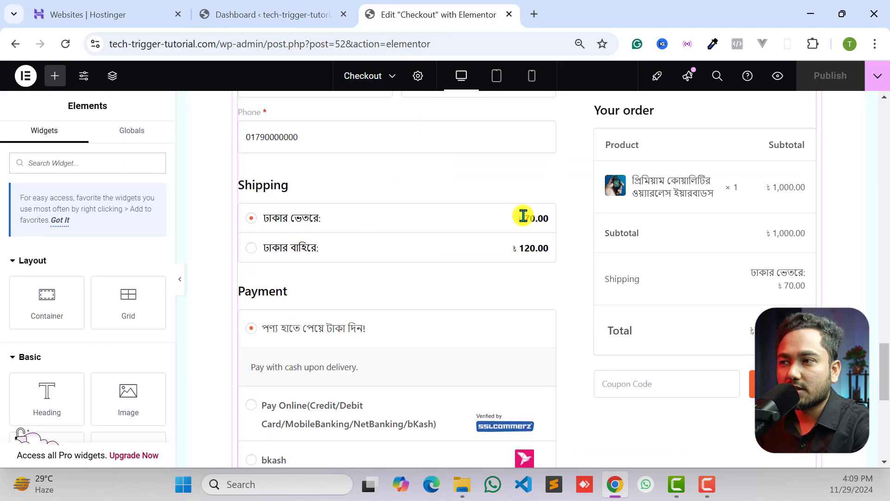
scroll(523, 219, up, 10)
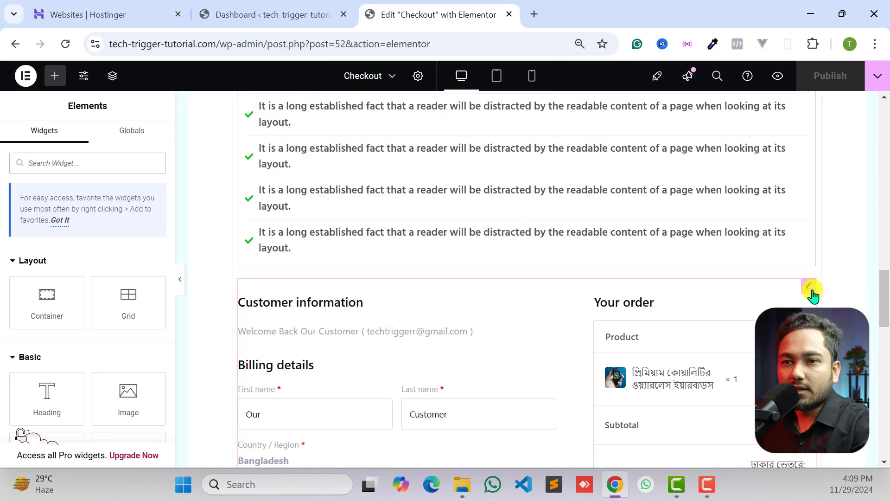
click(809, 292)
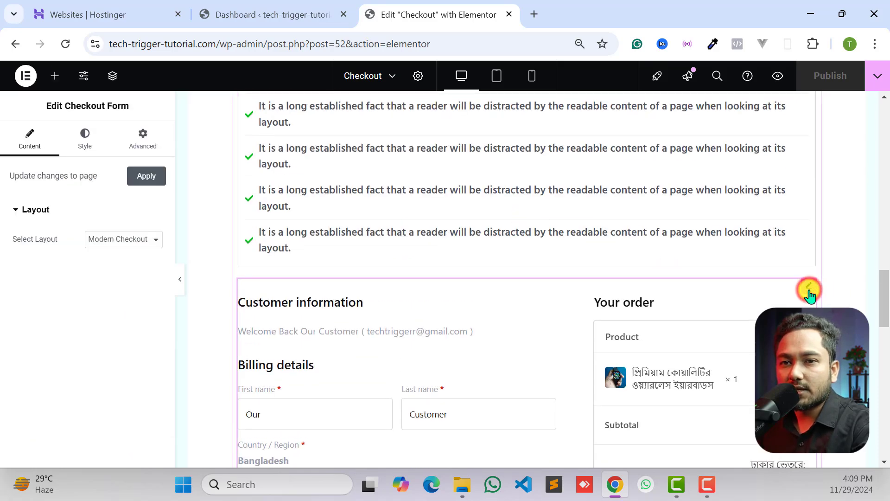
click(86, 149)
- Set the checkout form's global primary color to green #18A117
scroll(94, 220, down, 1)
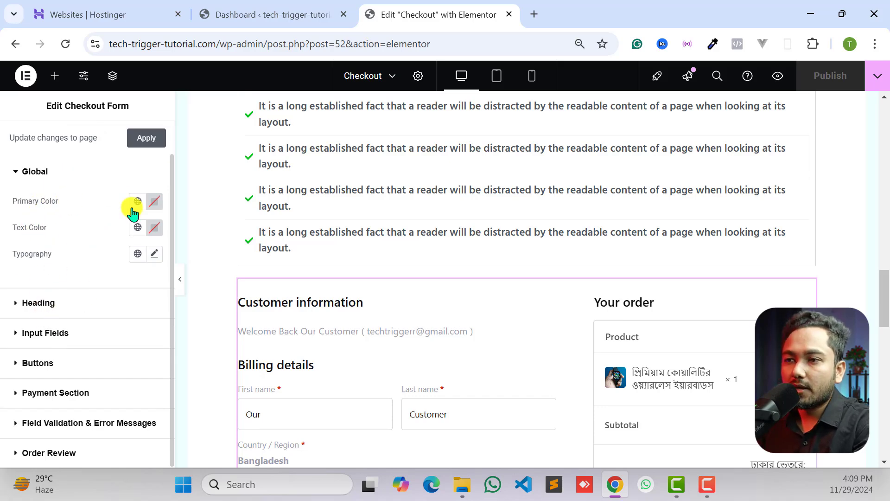
click(148, 204)
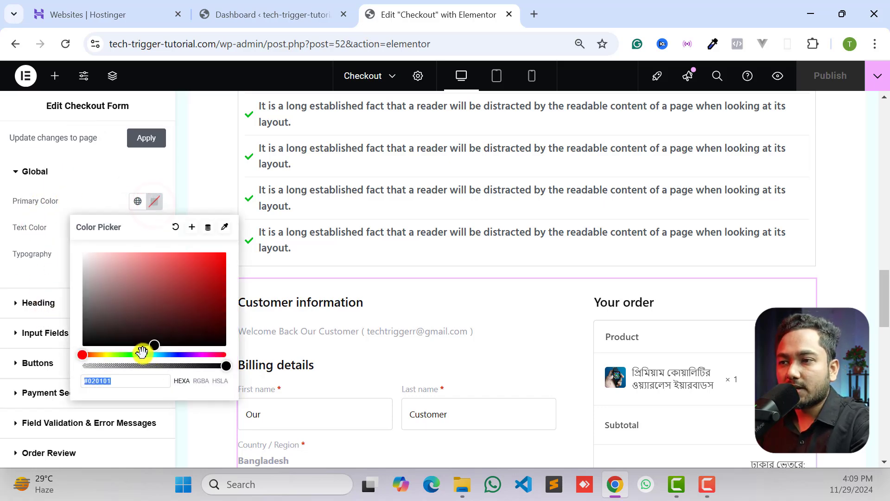
click(165, 295)
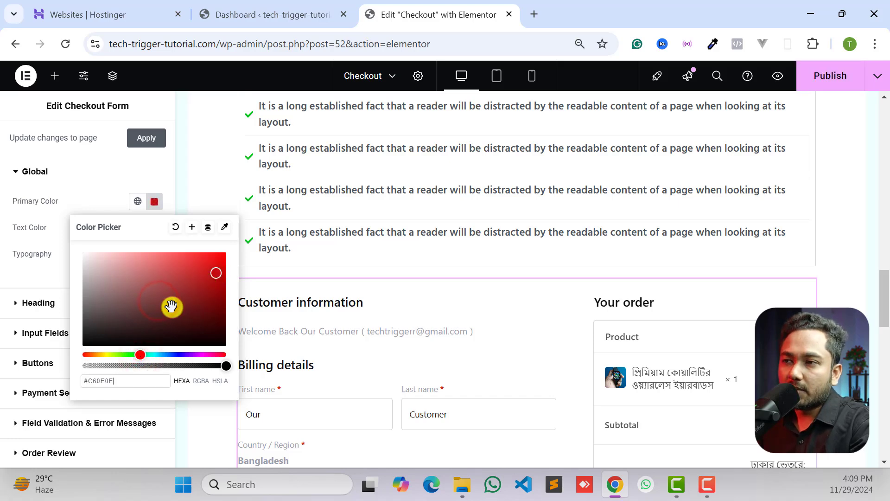
click(131, 354)
click(219, 294)
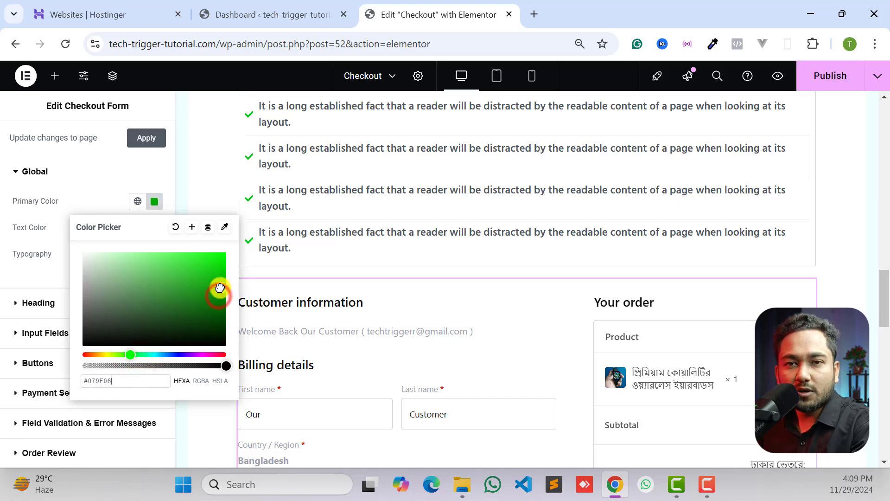
scroll(536, 244, down, 15)
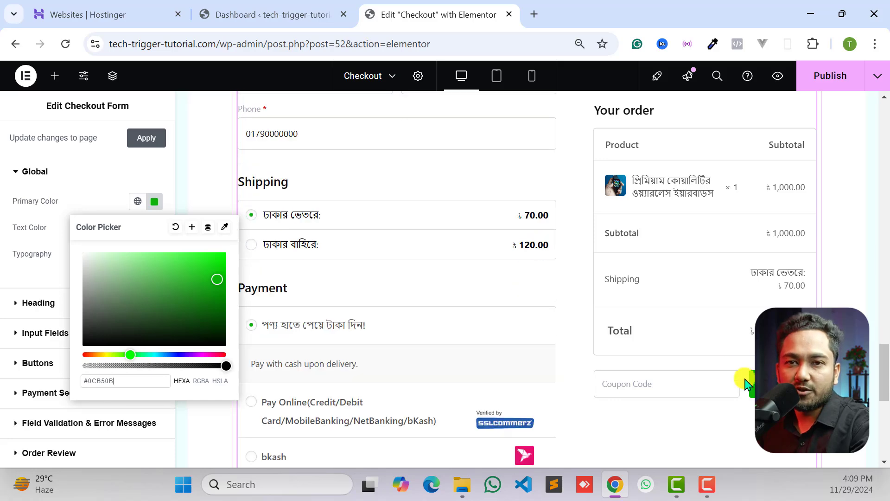
scroll(360, 192, up, 3)
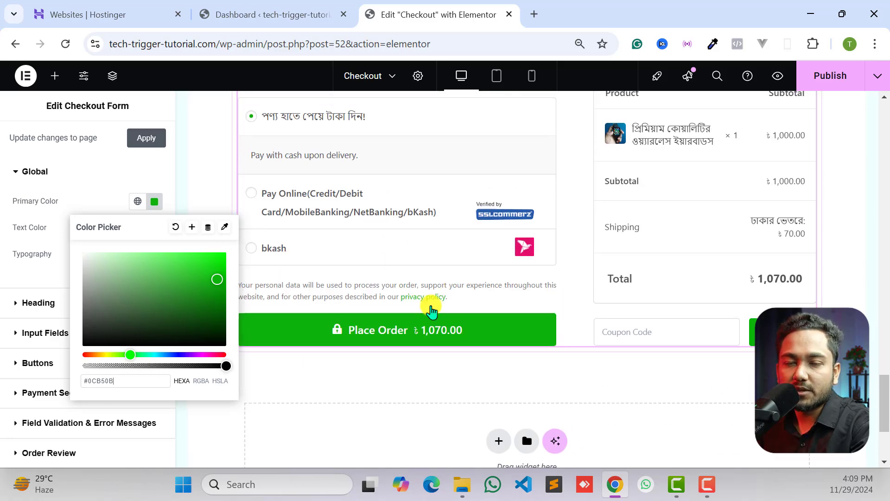
click(198, 284)
drag(198, 291, 198, 294)
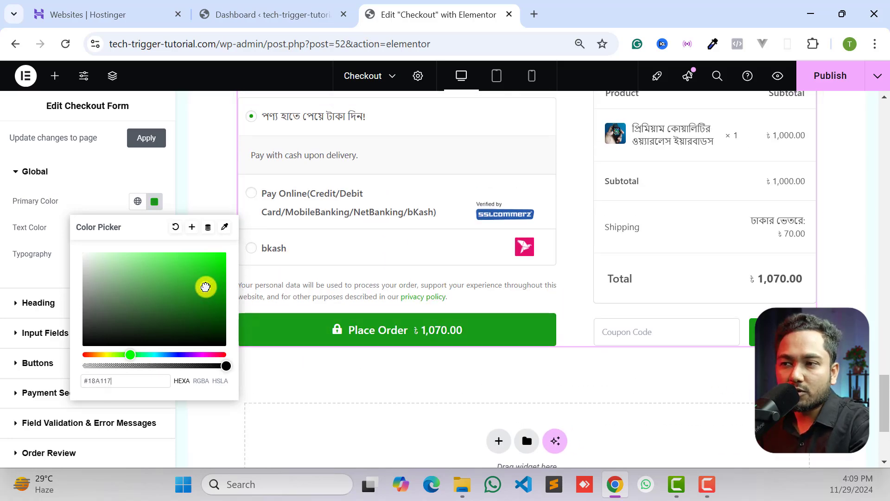
scroll(532, 316, up, 3)
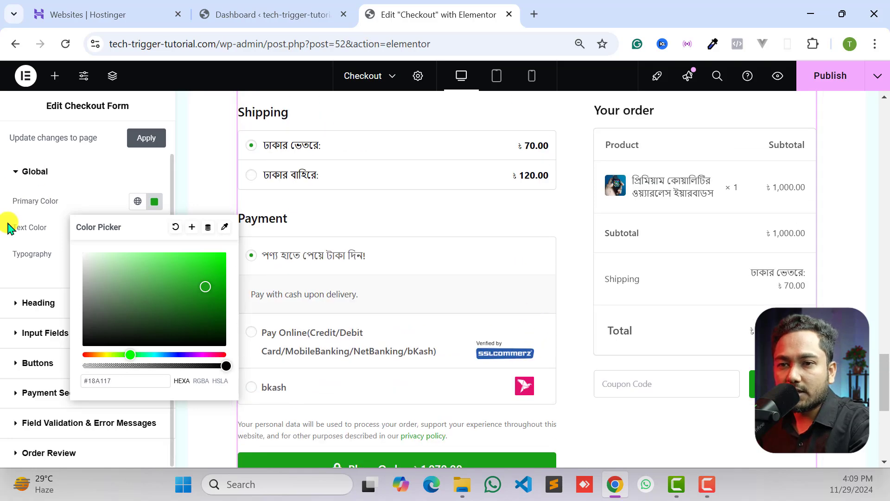
- Set the checkout form's input field style to Modern Labels
click(30, 179)
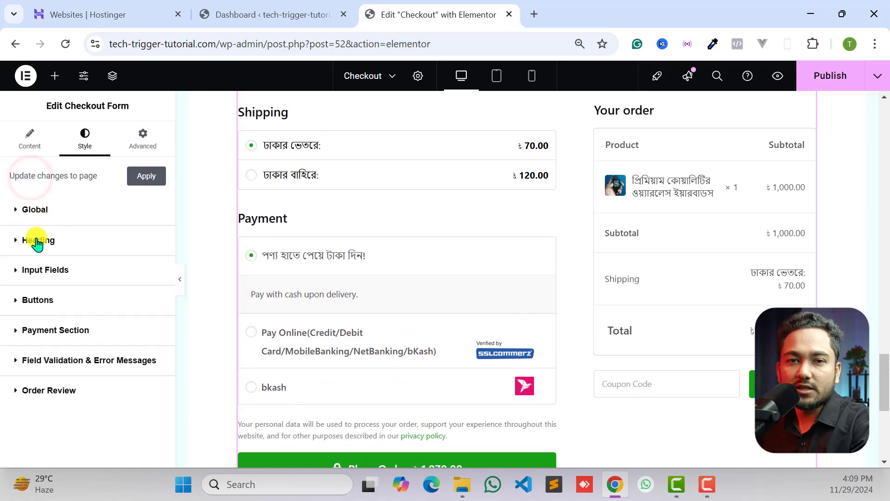
click(37, 238)
scroll(60, 287, down, 1)
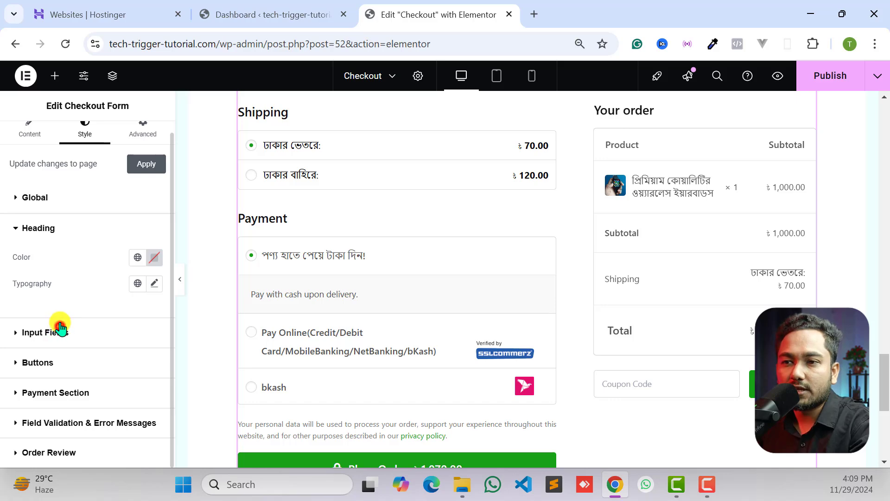
click(60, 330)
click(104, 299)
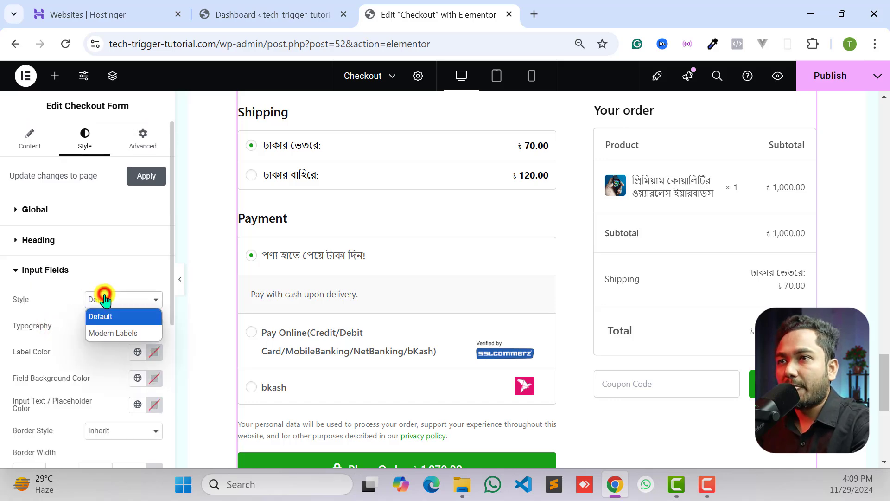
click(103, 332)
scroll(368, 318, down, 1)
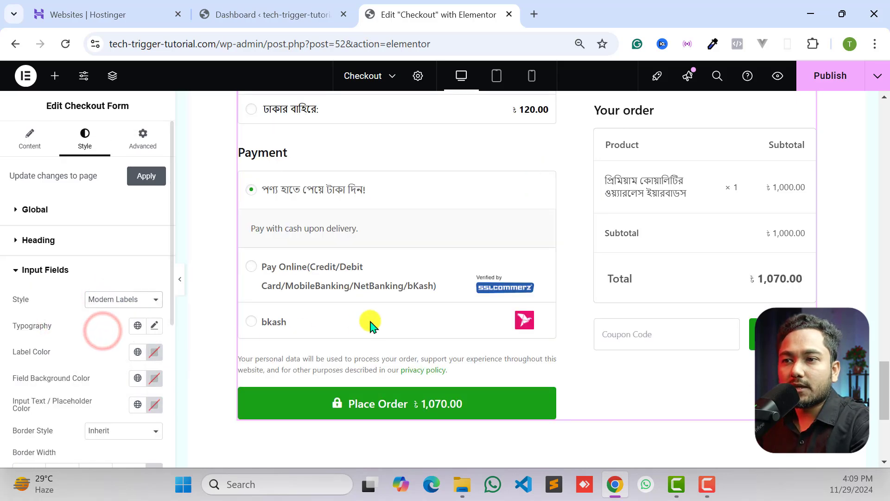
scroll(400, 312, up, 7)
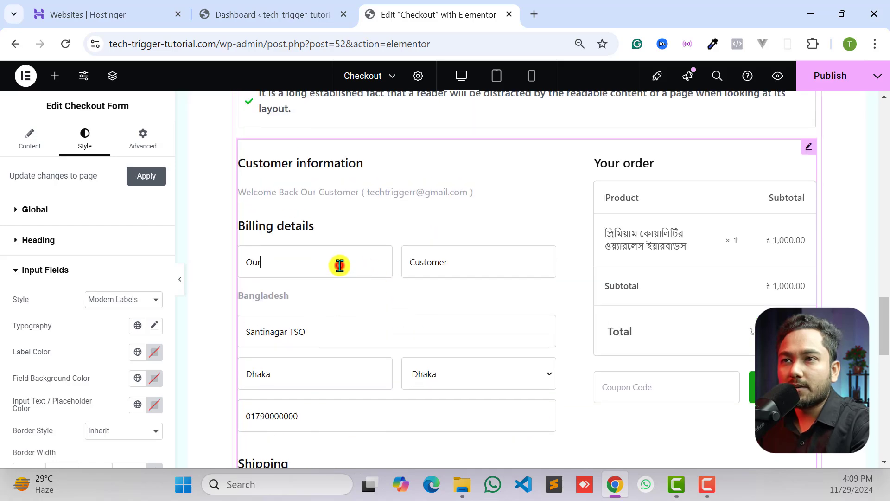
- Clear the first and last name fields in the form preview to check their placeholder labels
double_click(340, 266)
click(450, 270)
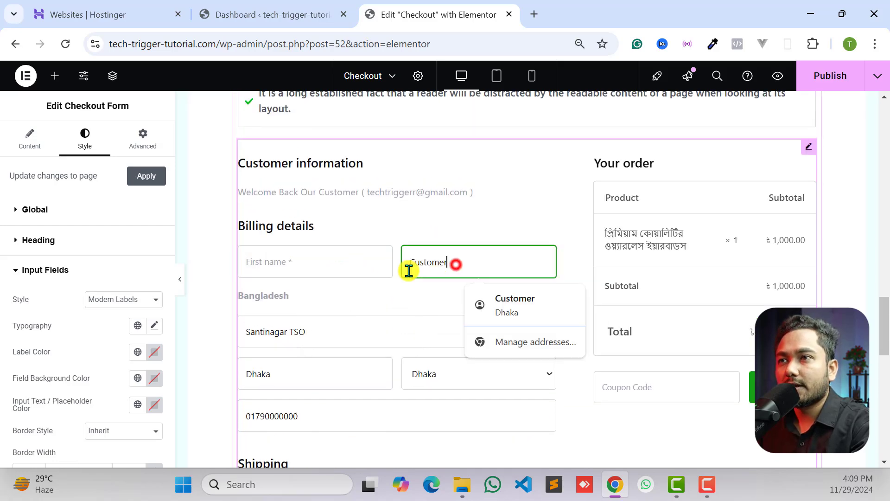
click(413, 274)
double_click(421, 297)
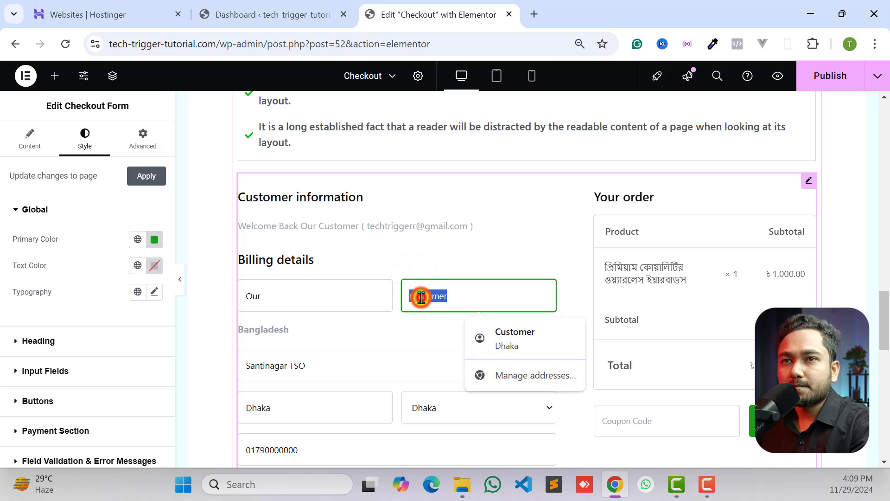
key(BackSpace)
click(359, 298)
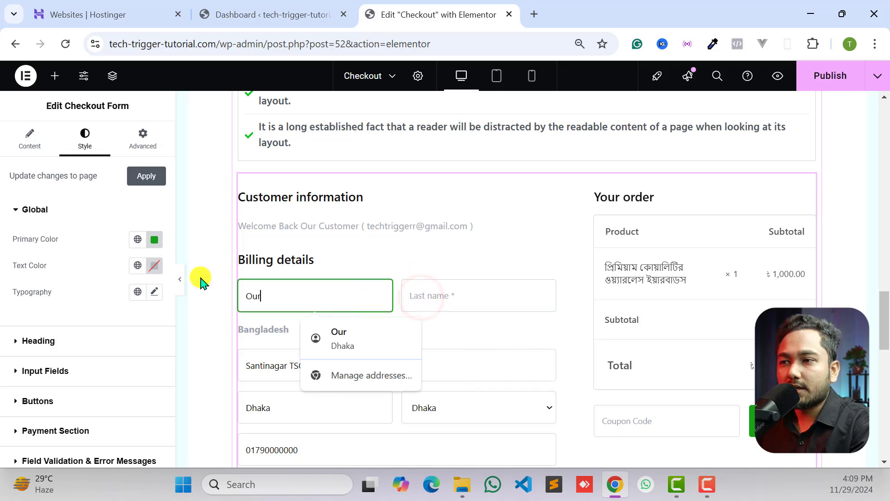
- Try a Solid border type on the checkout form's buttons and restore it to Default
click(31, 402)
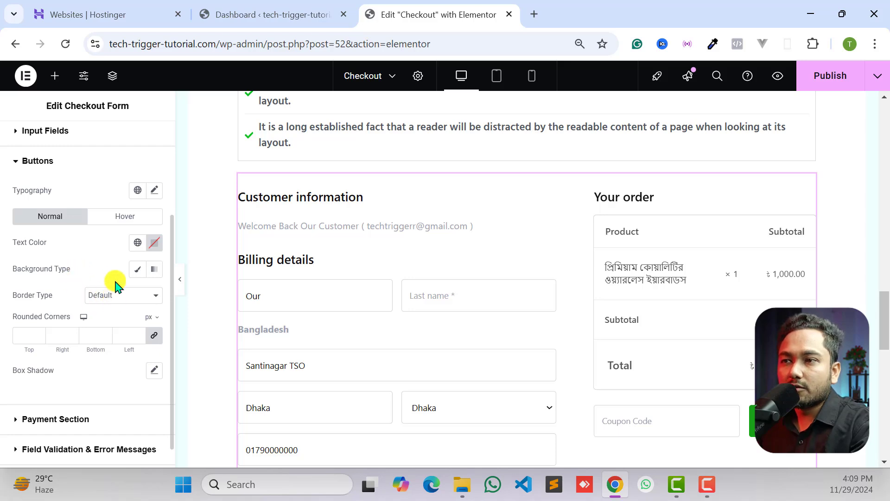
click(108, 296)
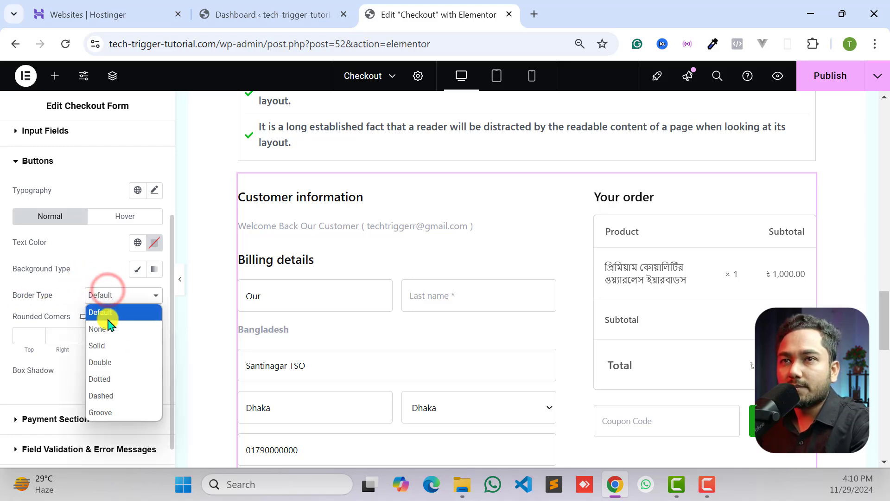
click(110, 344)
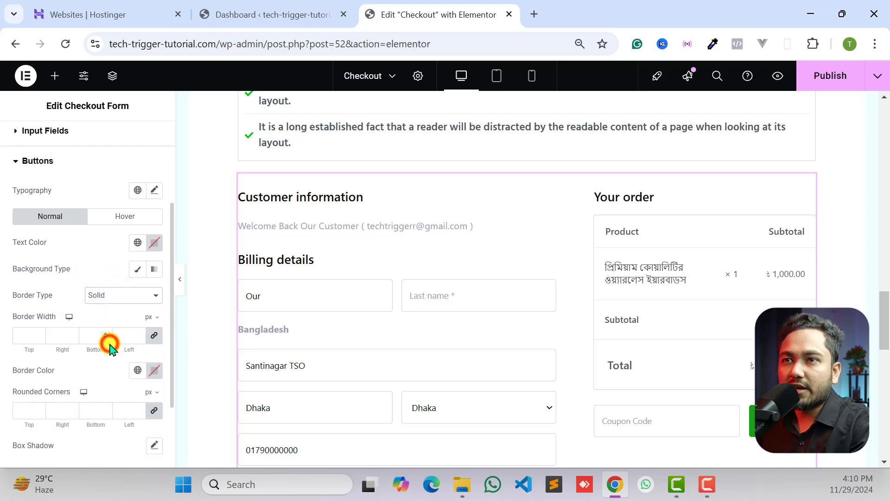
click(113, 294)
click(106, 310)
scroll(453, 382, down, 10)
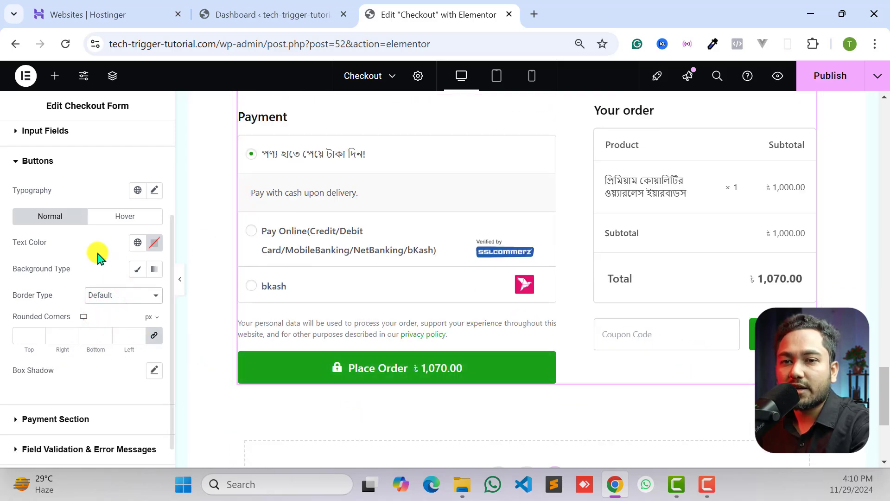
scroll(100, 252, up, 5)
- Try the One Column layout for the checkout form and review its billing, shipping, order and payment sections
click(28, 147)
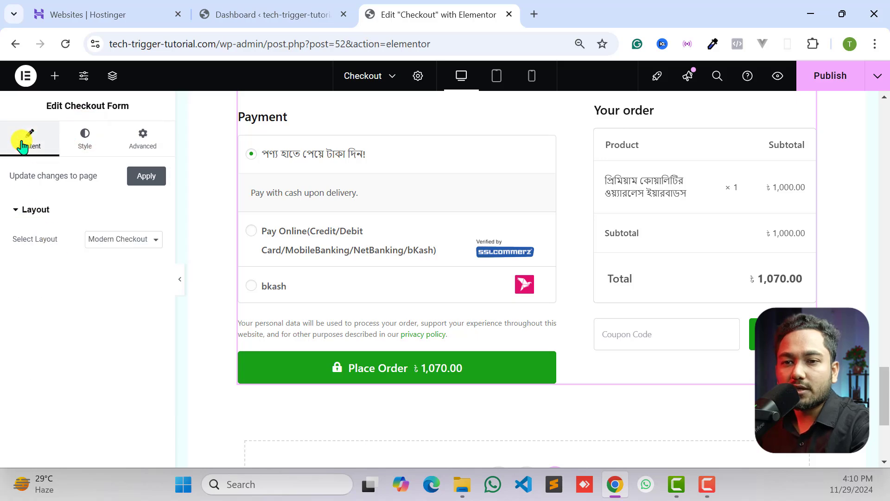
click(104, 247)
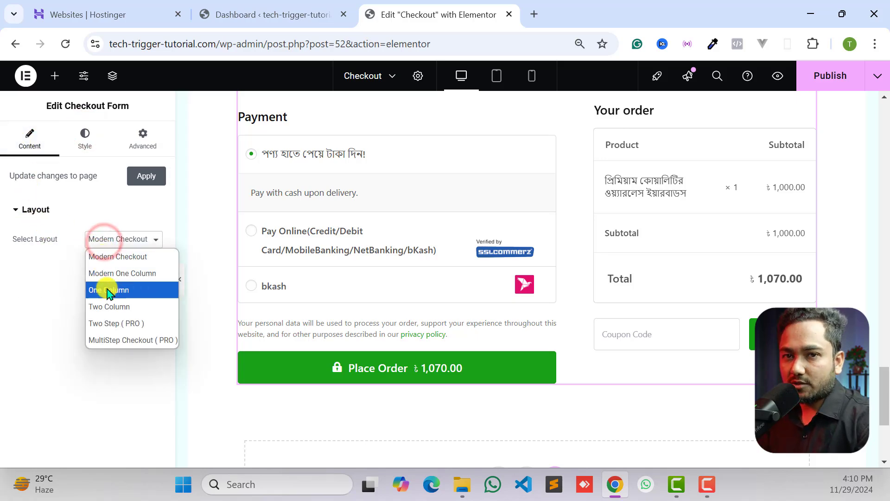
click(108, 291)
scroll(510, 342, up, 7)
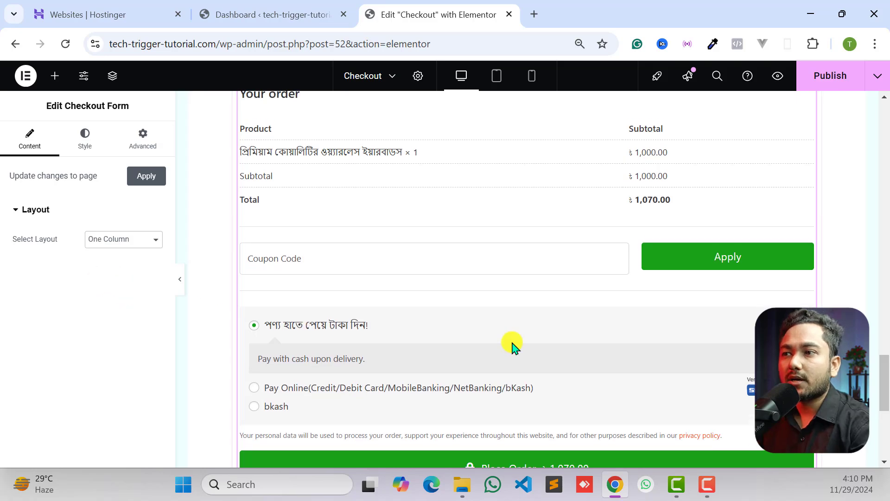
scroll(514, 342, up, 5)
scroll(514, 342, down, 12)
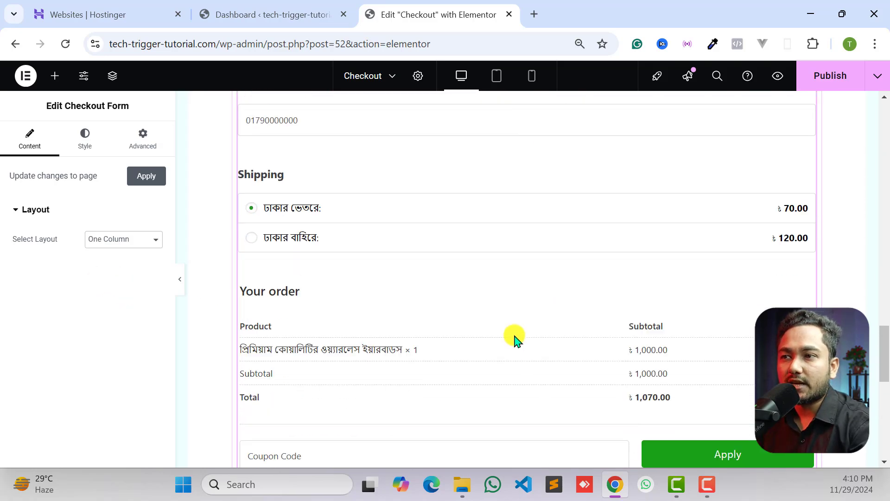
scroll(516, 341, down, 2)
scroll(516, 341, up, 10)
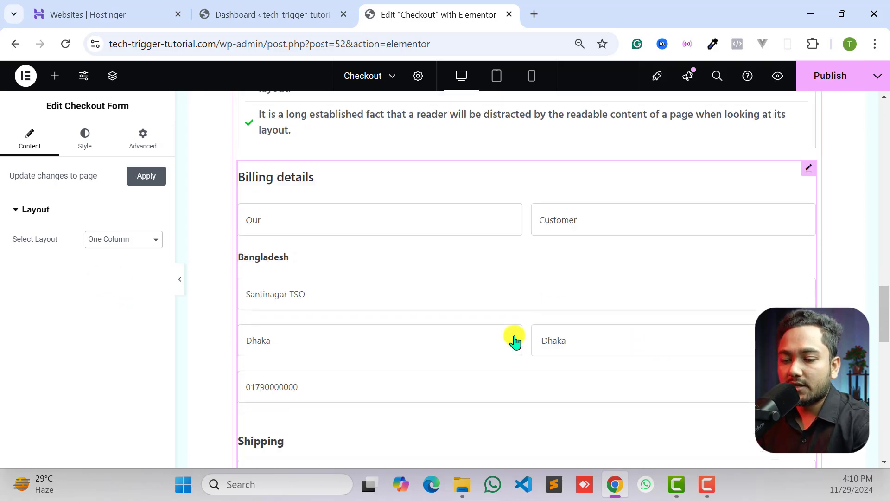
scroll(516, 341, down, 6)
scroll(516, 341, down, 3)
scroll(500, 298, up, 6)
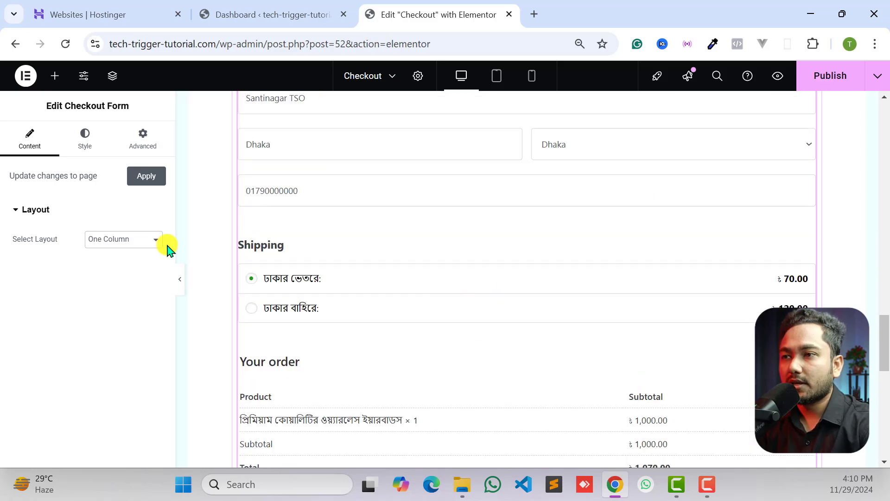
- Set the checkout form's layout to Two Column and review how its billing, shipping, order and payment sections are arranged
click(99, 238)
click(113, 308)
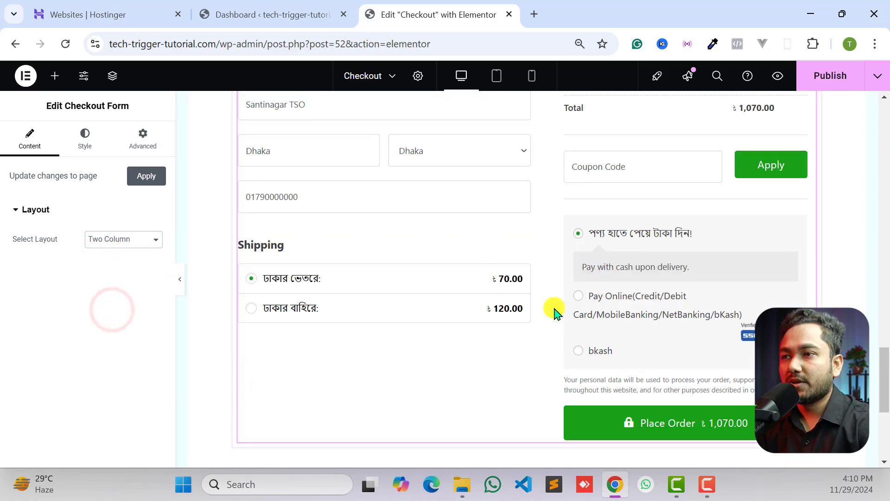
scroll(690, 344, up, 1)
scroll(627, 268, down, 3)
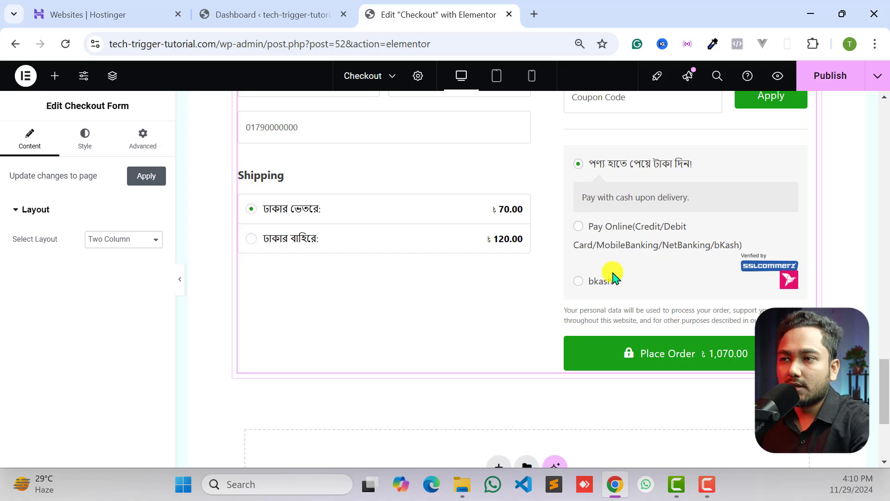
scroll(612, 278, up, 7)
scroll(517, 255, down, 3)
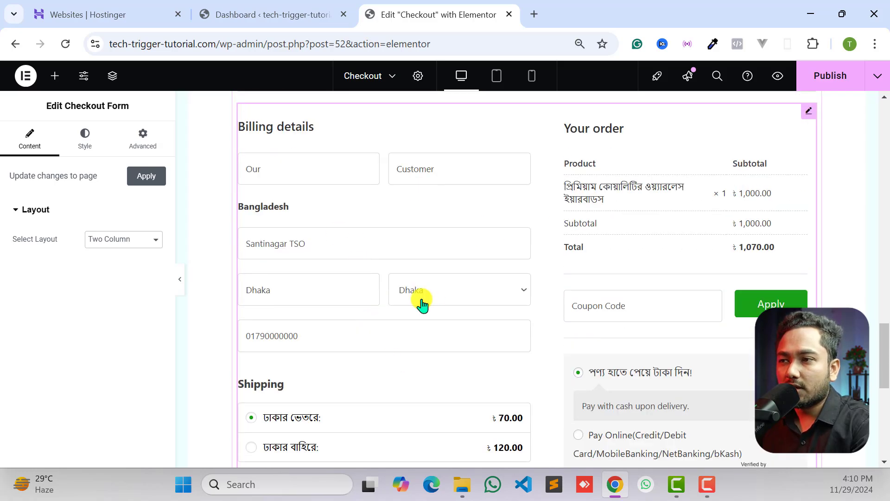
scroll(427, 275, down, 3)
scroll(403, 232, up, 3)
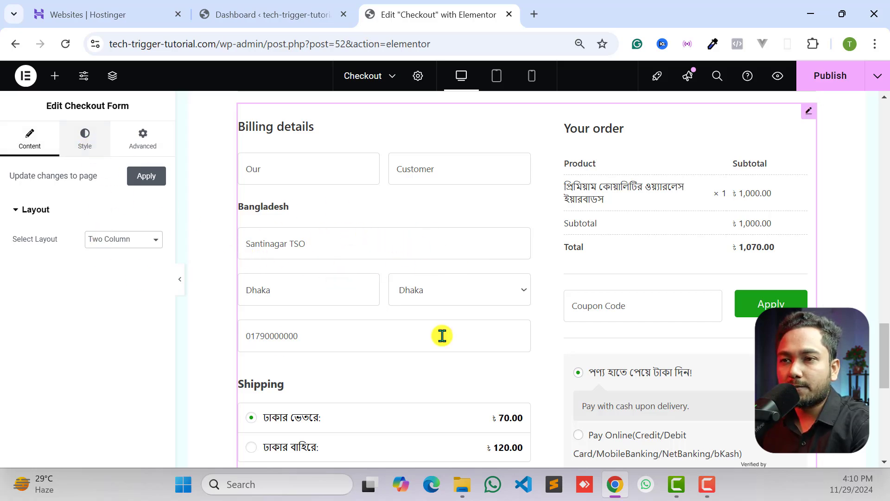
scroll(441, 336, up, 3)
scroll(557, 338, down, 11)
scroll(618, 330, up, 3)
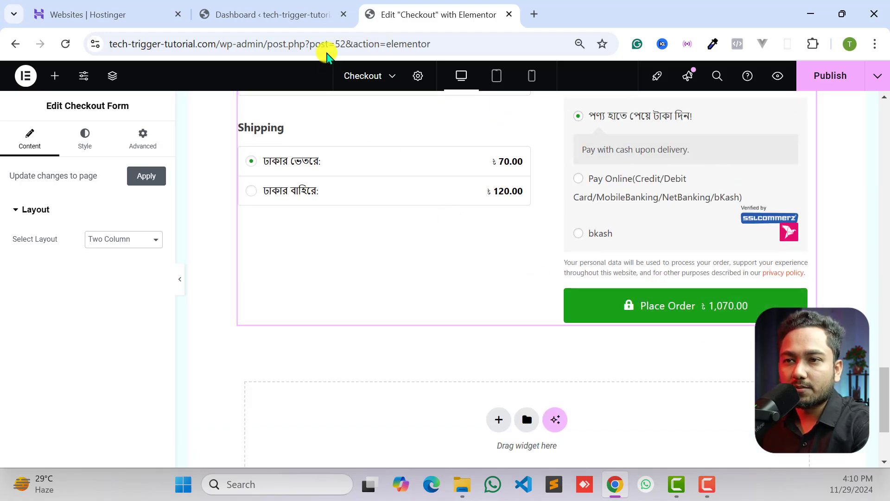
- Publish the edited Checkout page
click(267, 14)
scroll(27, 338, down, 2)
mouse_move(32, 352)
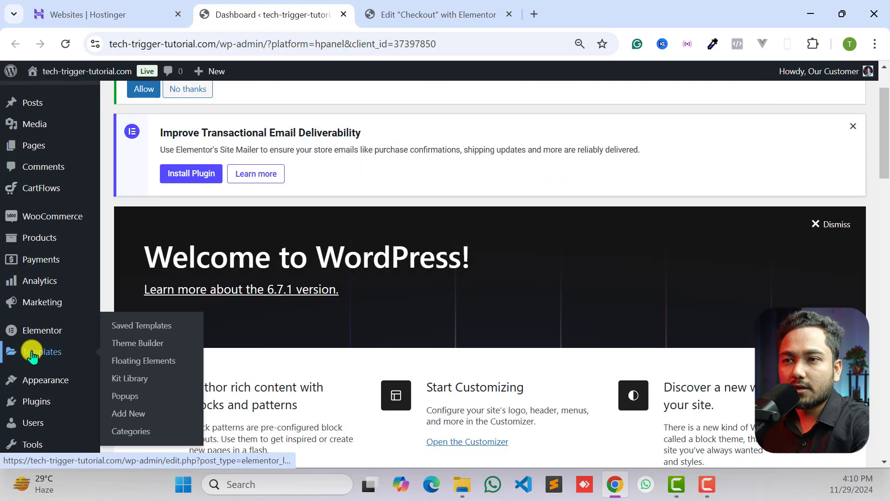
click(435, 9)
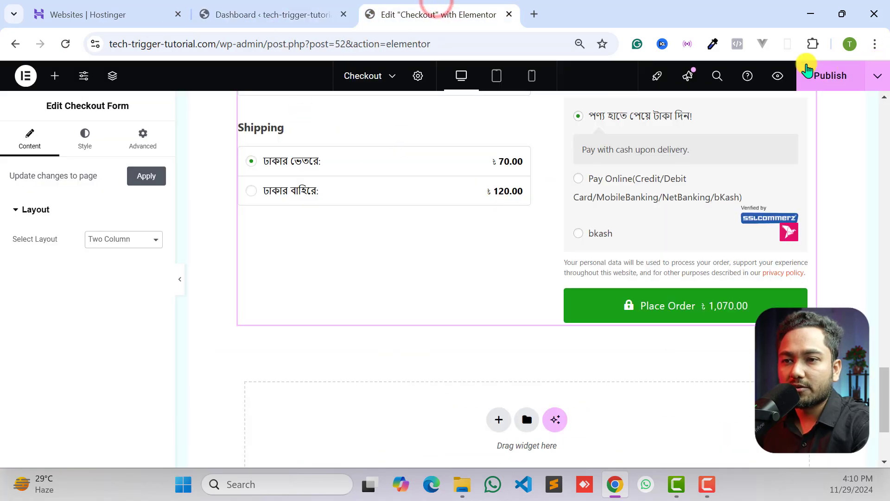
click(819, 74)
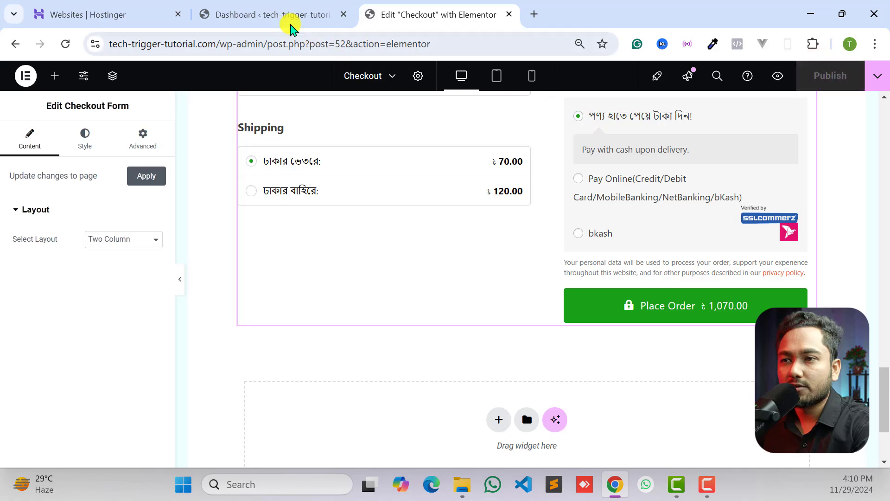
- Open the settings of the Checkout step in the CartFlows funnel Demo33 from the WordPress dashboard
click(267, 14)
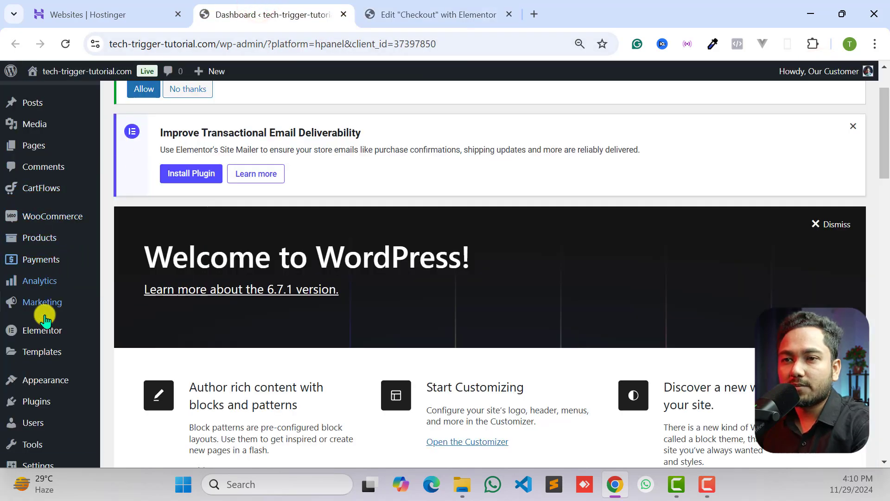
mouse_move(34, 387)
mouse_move(93, 194)
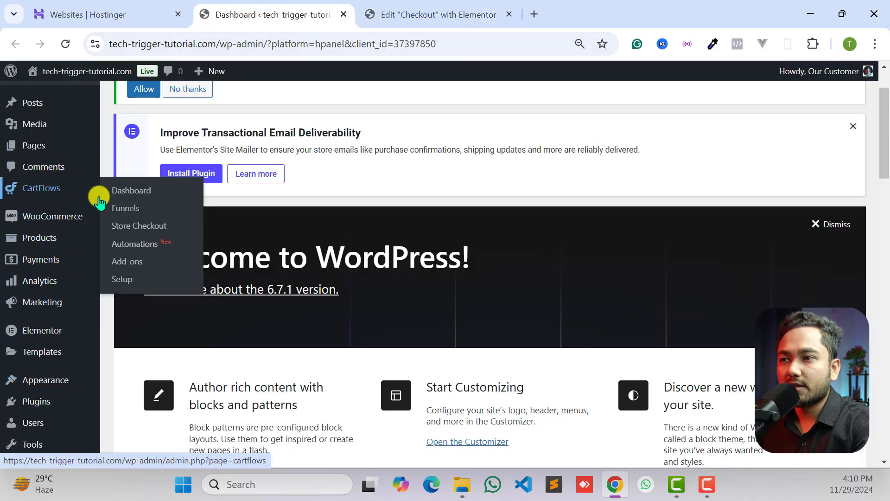
click(129, 210)
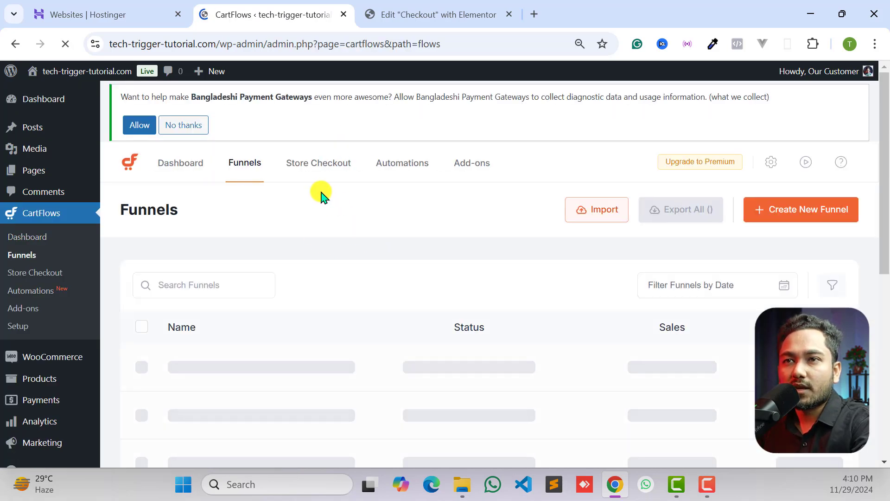
scroll(622, 292, down, 3)
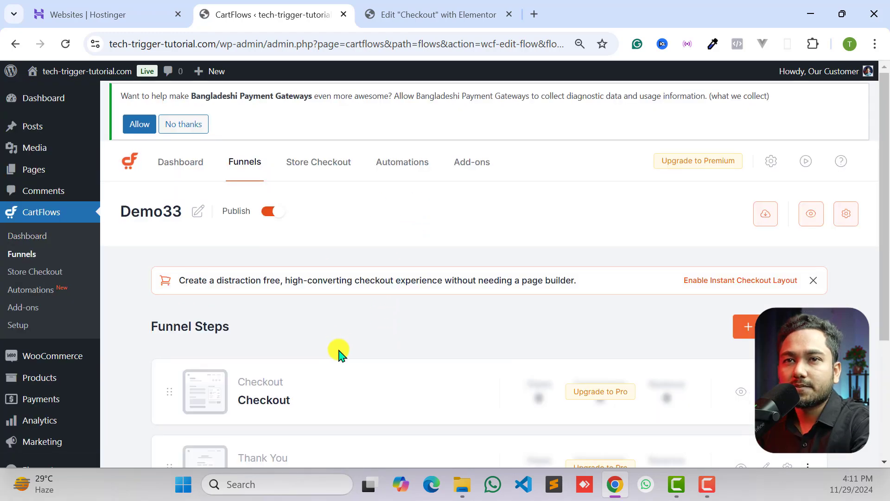
scroll(339, 353, down, 3)
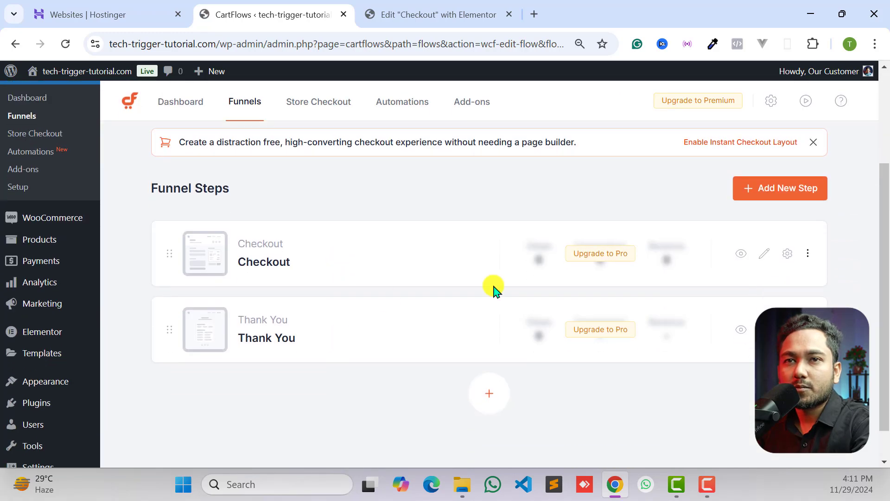
click(790, 253)
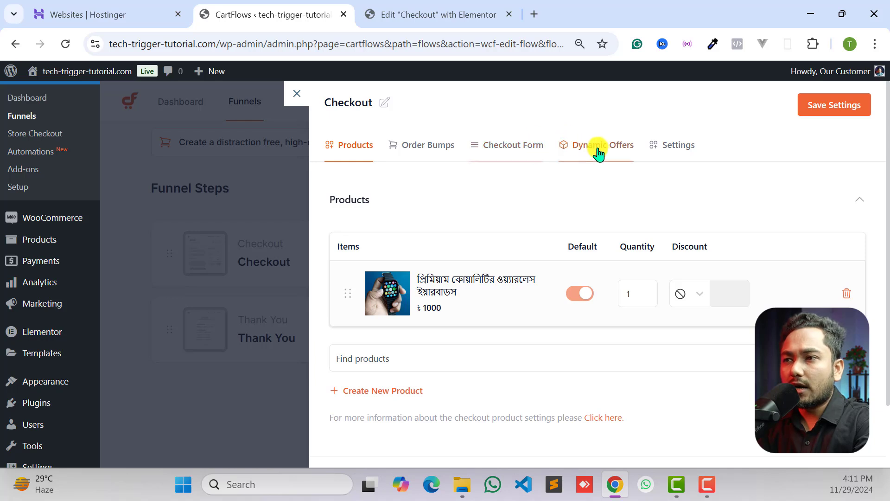
- Open the Place Order Button options in the checkout form settings and select the existing button text
click(511, 148)
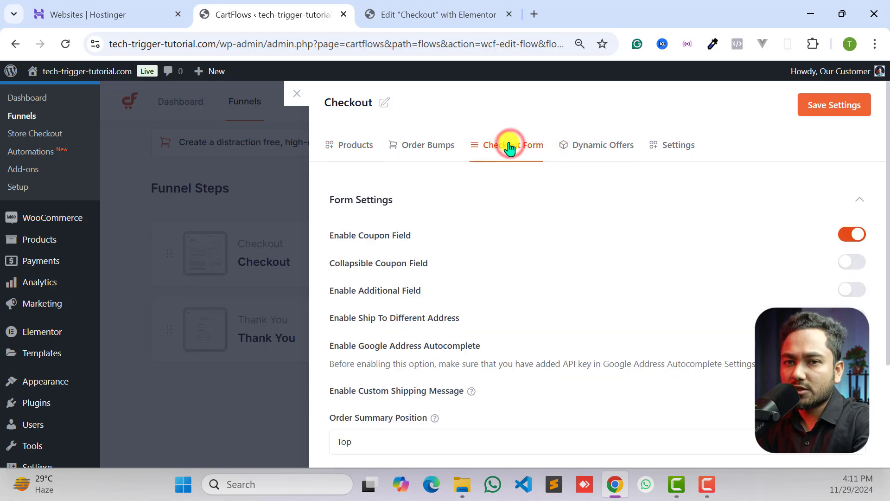
scroll(492, 333, down, 4)
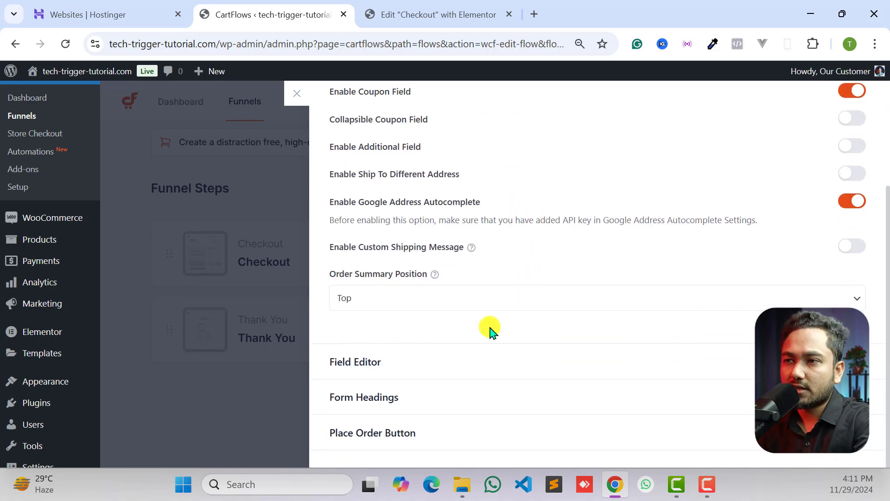
click(364, 438)
scroll(369, 375, down, 3)
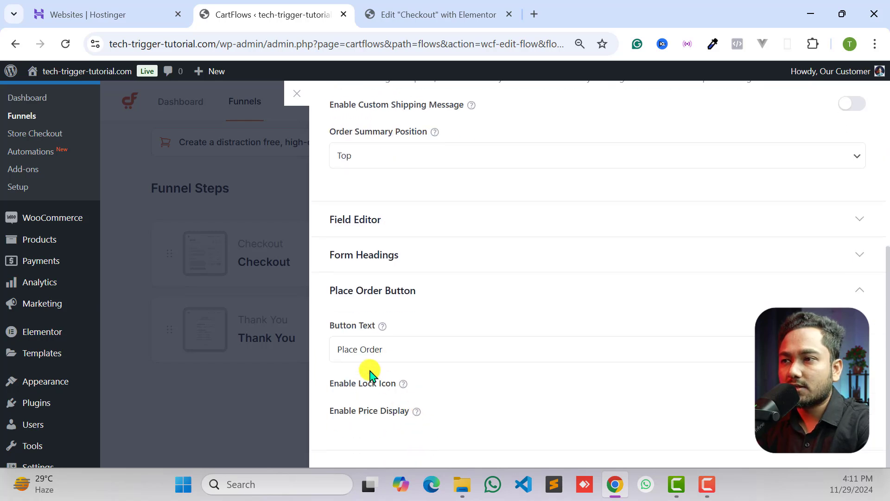
click(380, 355)
triple_click(423, 360)
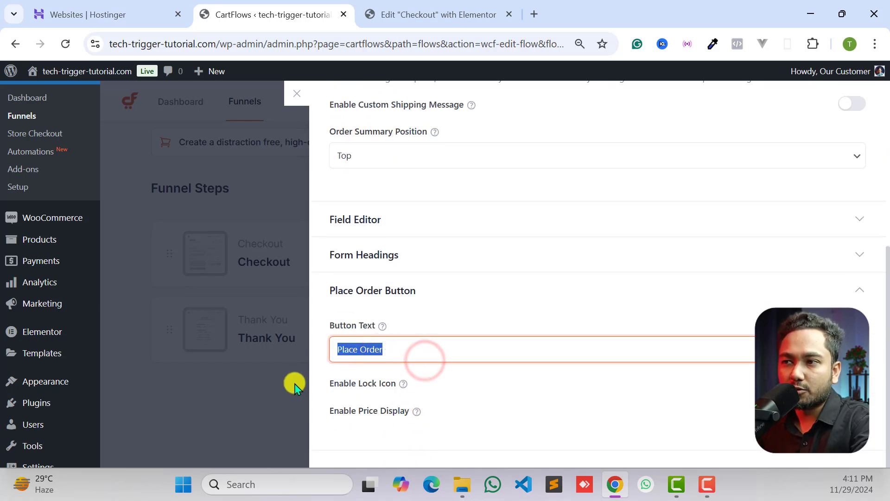
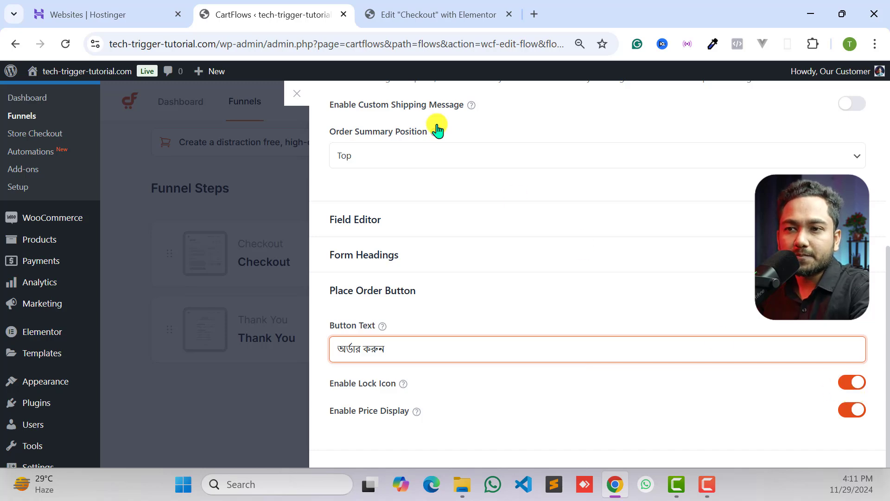
- Compare the Checkout settings with the checkout form in the page editor, save the settings and close their drawer
click(398, 12)
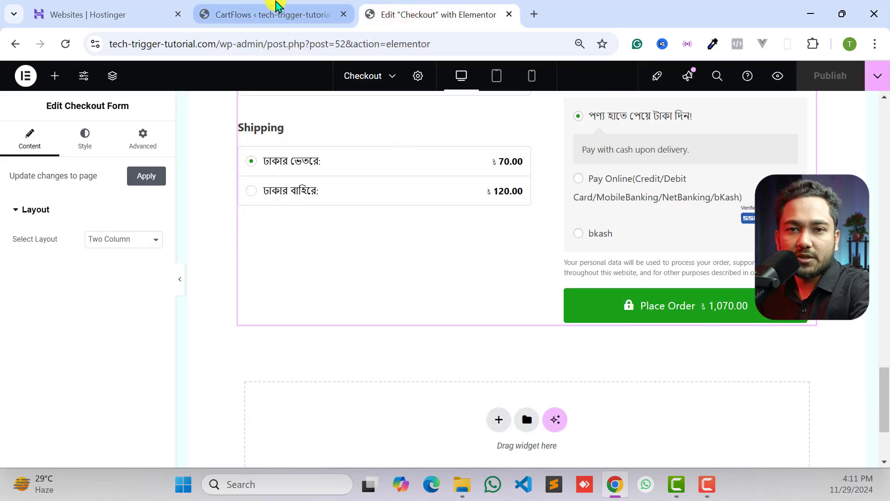
click(276, 6)
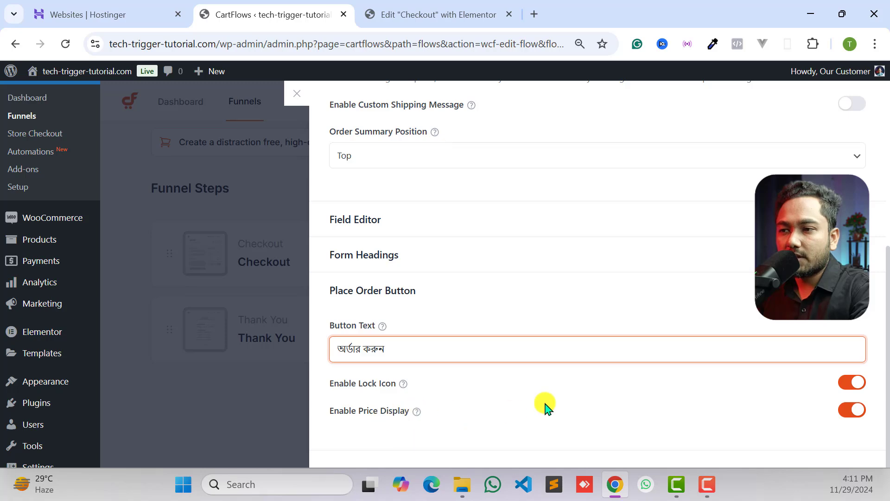
click(444, 21)
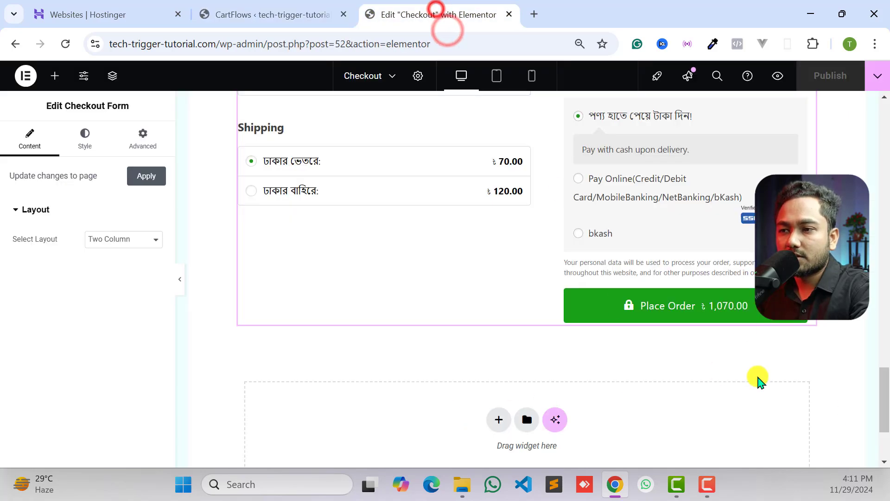
click(318, 9)
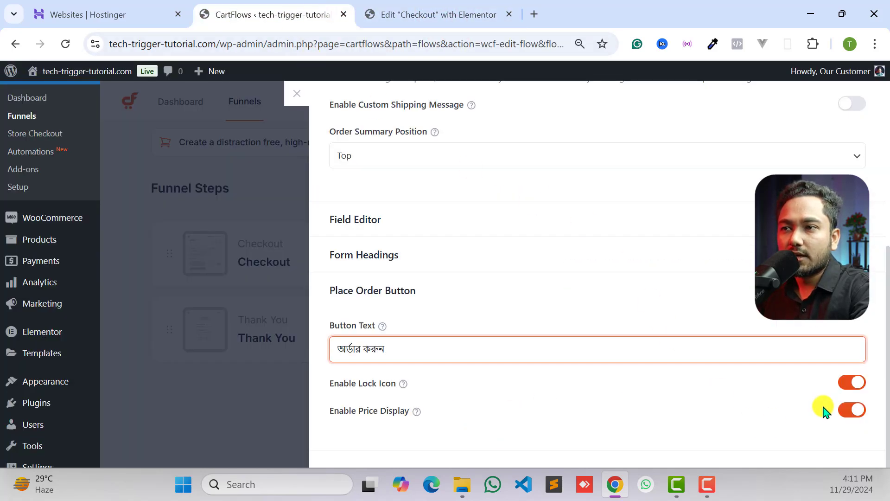
scroll(767, 410, up, 6)
click(828, 104)
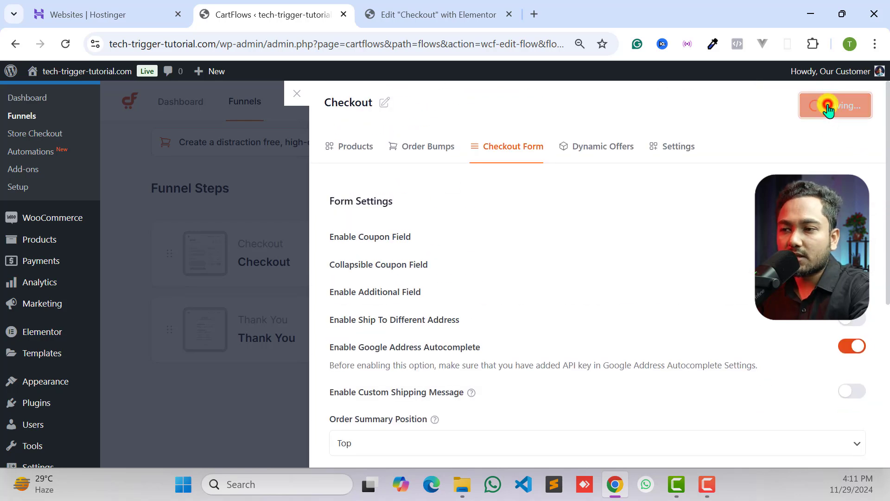
click(228, 154)
click(178, 122)
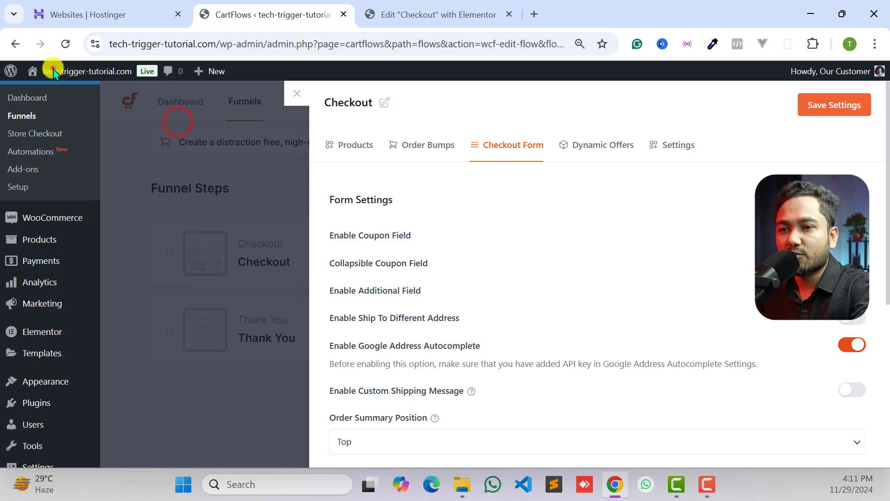
click(295, 95)
- Open the live site in a new browser tab and switch to it
mouse_move(67, 77)
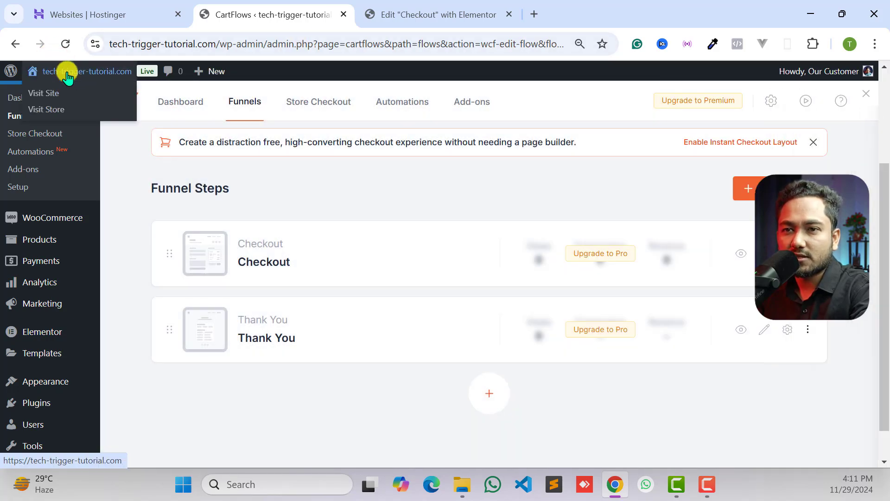
right_click(59, 97)
click(93, 114)
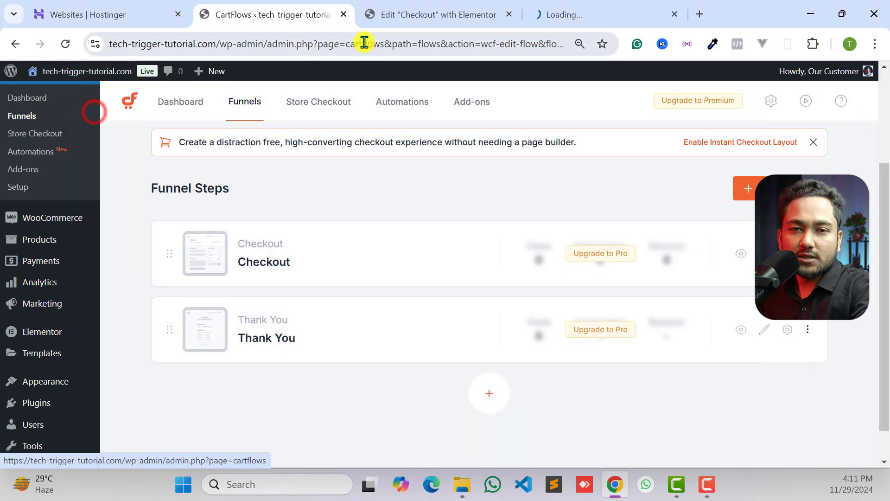
click(540, 11)
- Examine the live landing page, including its billing details, order summary, shipping and payment options and order button
scroll(457, 198, down, 10)
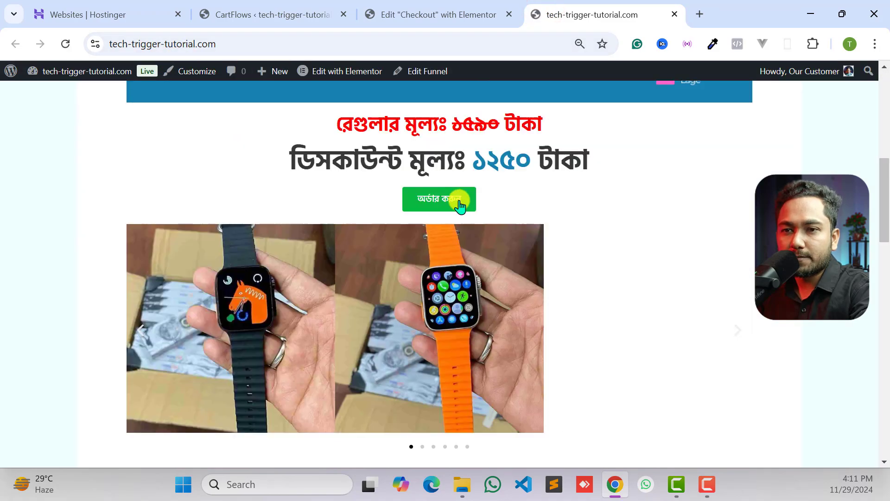
scroll(469, 253, down, 4)
scroll(468, 253, up, 6)
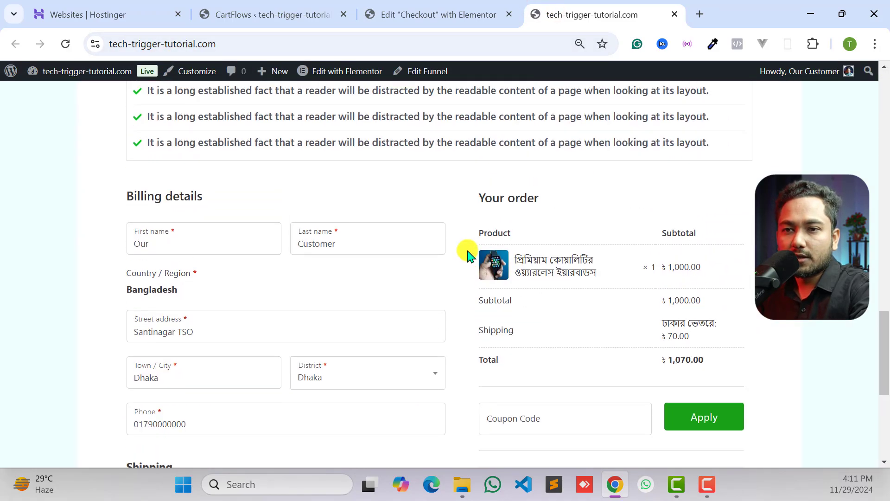
scroll(329, 221, down, 3)
scroll(278, 269, down, 3)
scroll(612, 371, up, 8)
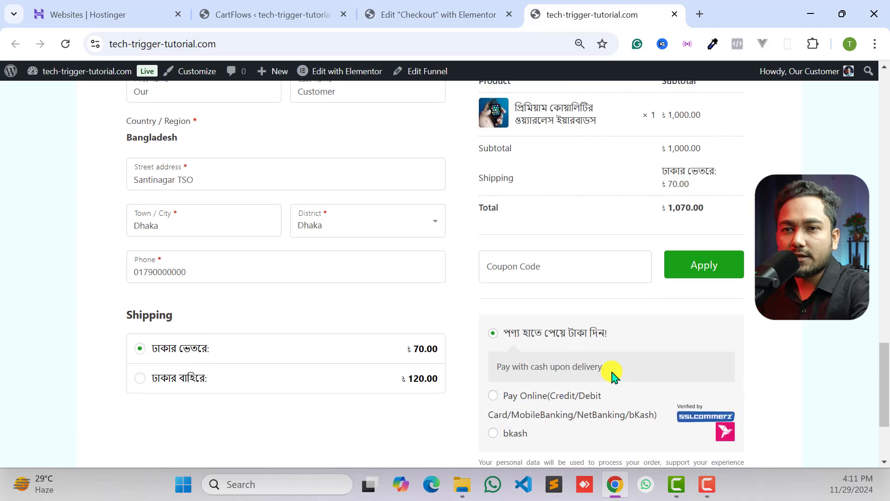
scroll(520, 338, down, 10)
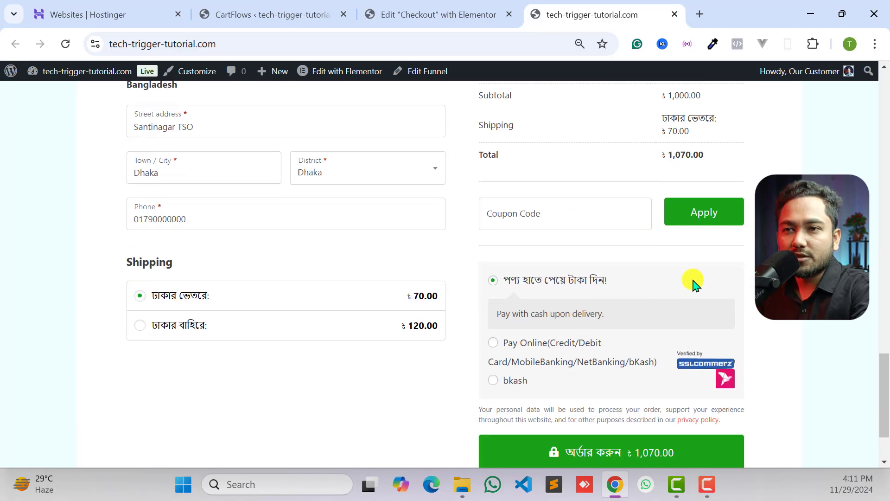
scroll(588, 268, up, 20)
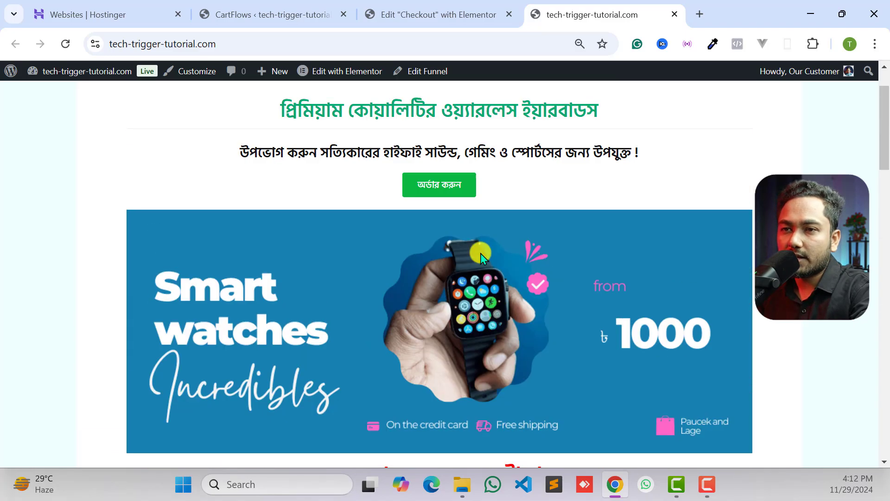
- Choose the ঢাকার বাহিরে shipping option in the checkout form and look over the landing page once more
scroll(524, 227, down, 18)
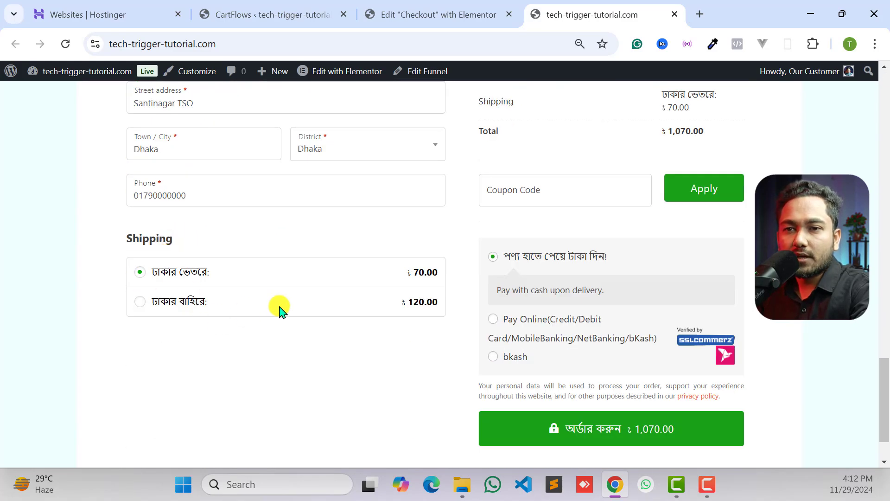
click(276, 304)
scroll(623, 371, down, 1)
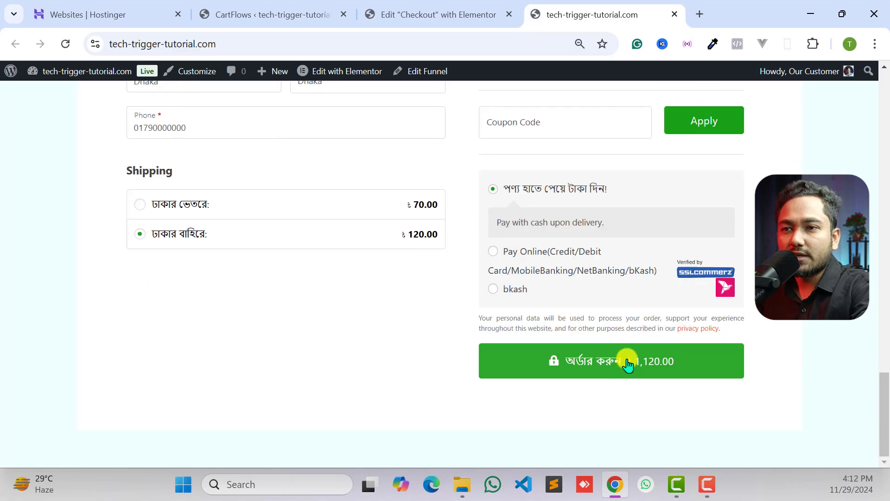
scroll(559, 269, up, 6)
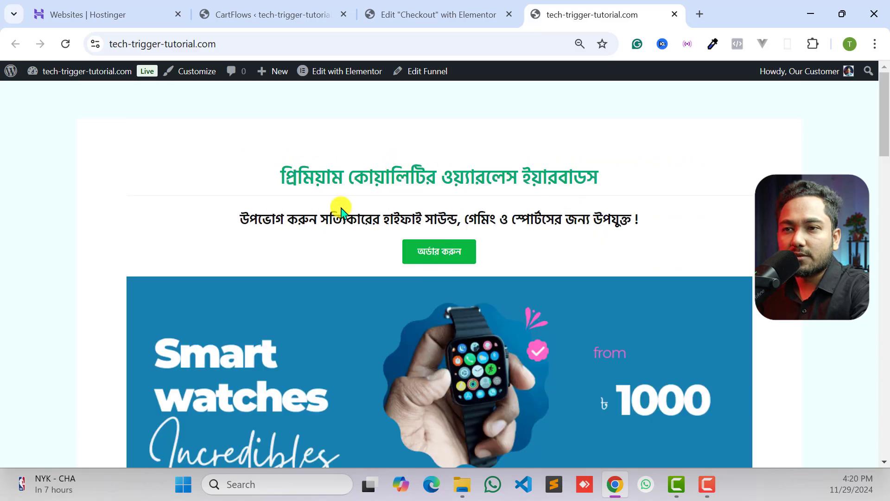
scroll(340, 211, down, 12)
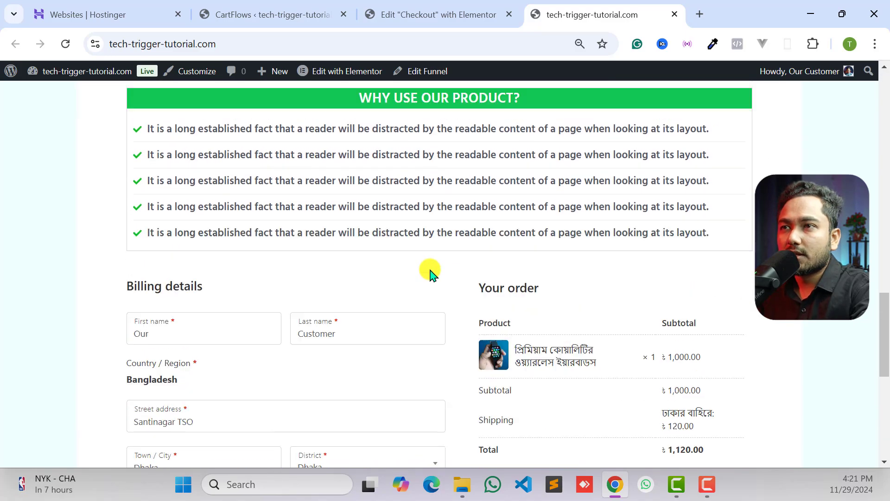
scroll(431, 271, up, 10)
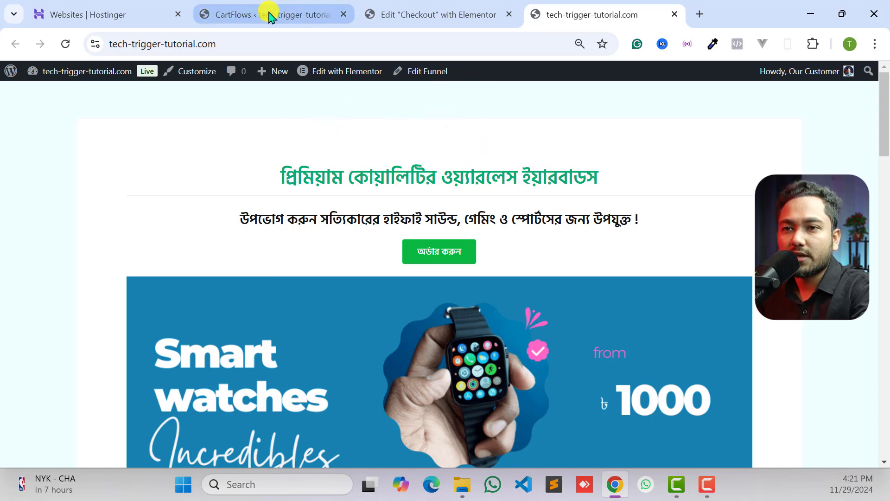
- Return to the CartFlows funnels list, open the Integrations section of the global settings and expand Facebook Pixel
click(303, 16)
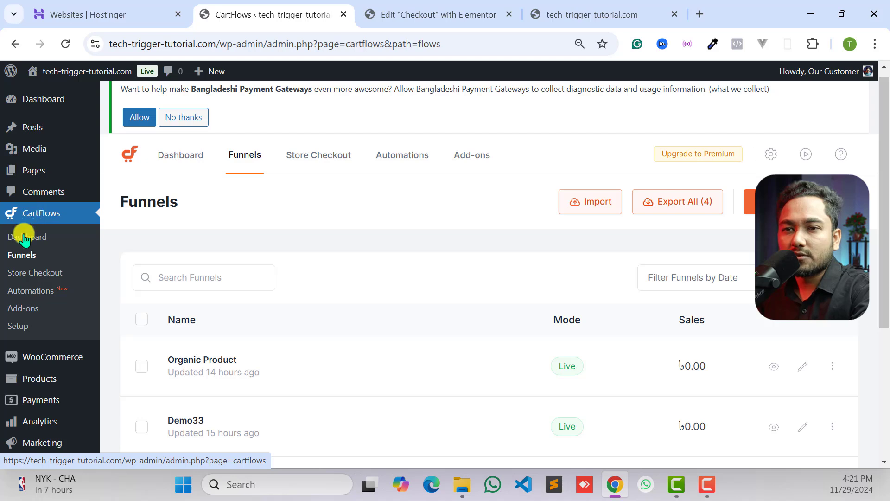
click(27, 256)
click(519, 135)
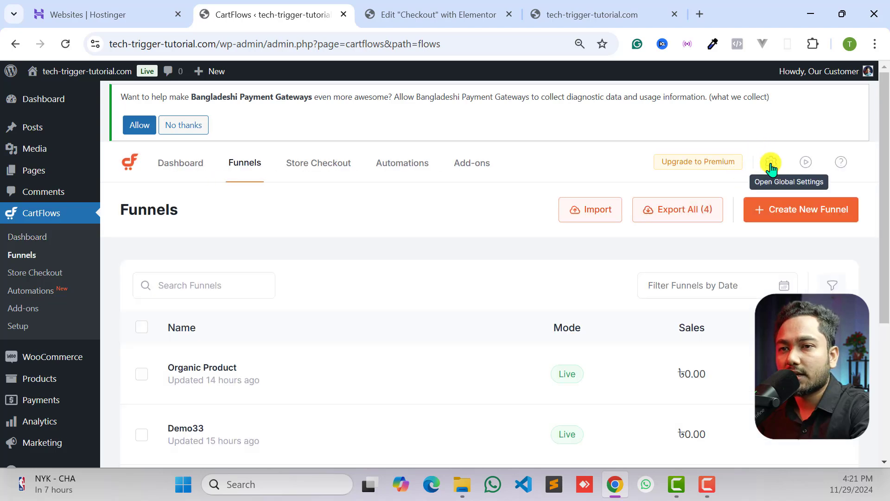
click(770, 164)
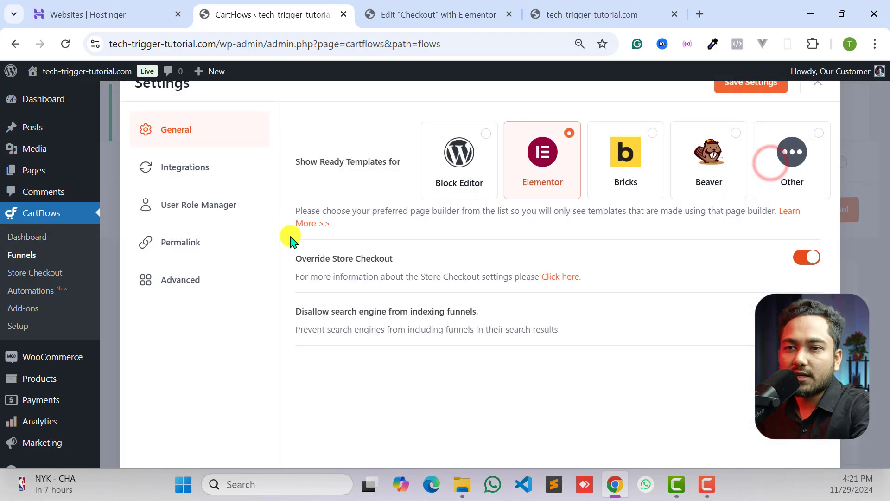
click(189, 177)
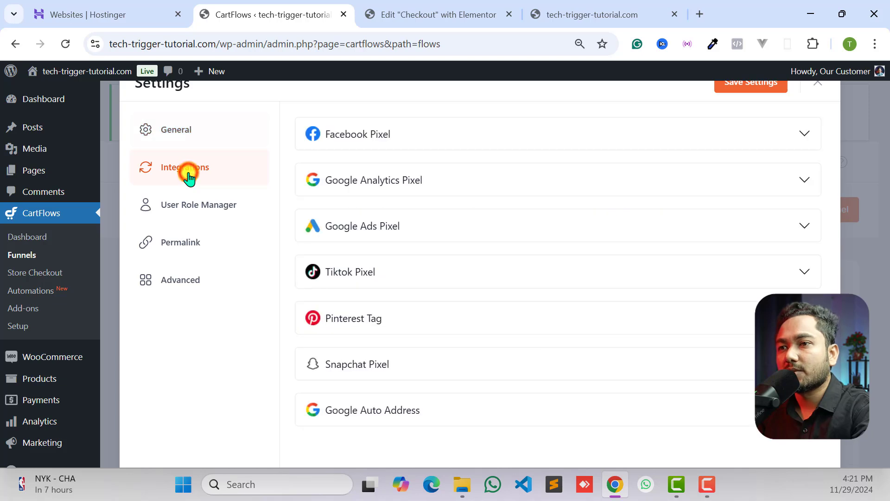
click(354, 144)
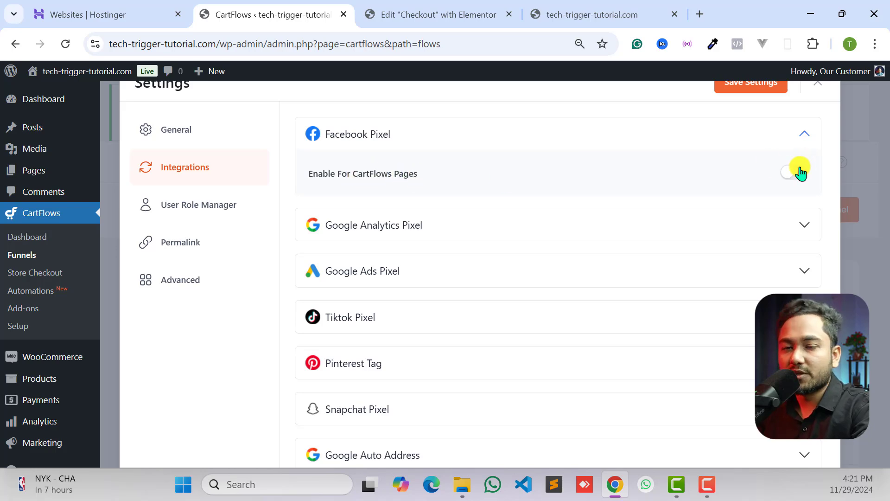
- Enable Facebook Pixel for CartFlows pages, leaving the whole-site option off
click(412, 9)
click(288, 5)
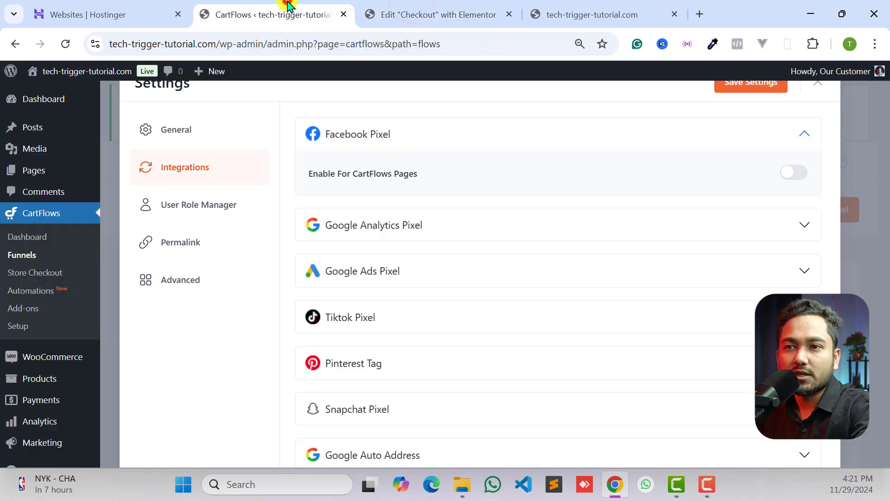
click(793, 174)
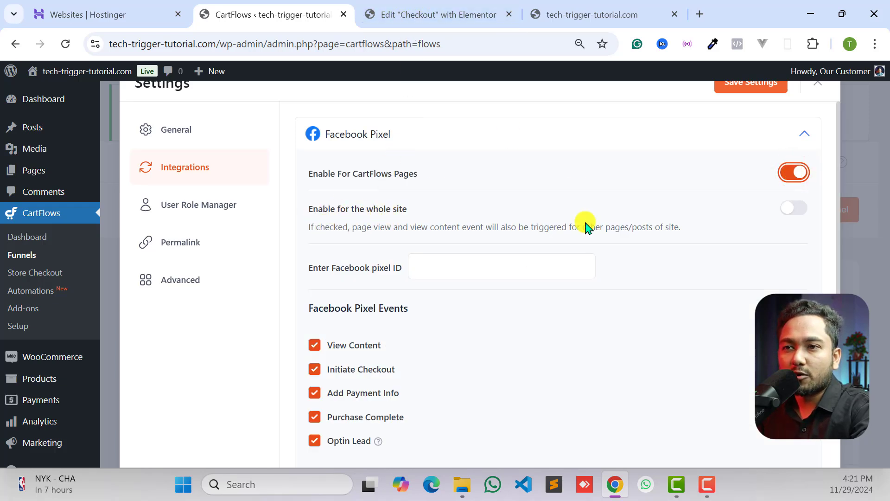
triple_click(565, 227)
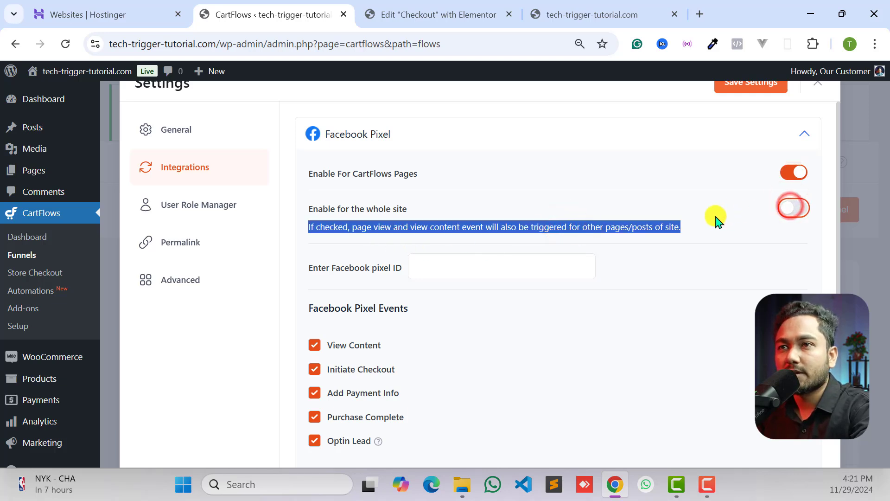
click(745, 208)
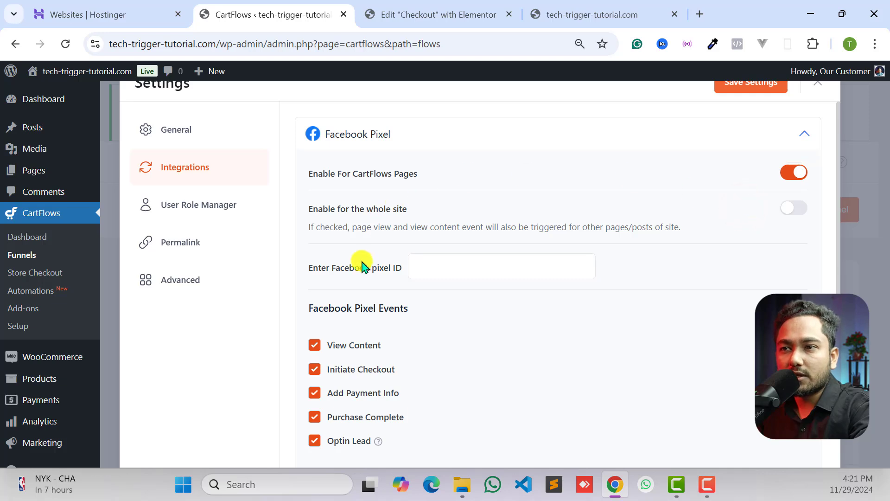
- Review the Facebook pixel ID field and the list of Facebook Pixel events, keeping View Content selected
drag(315, 268, 377, 272)
click(377, 272)
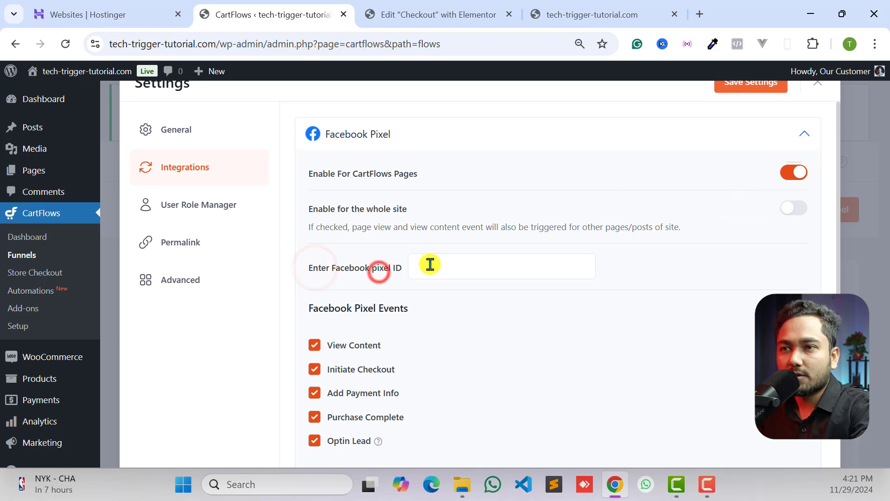
click(430, 264)
scroll(478, 265, down, 3)
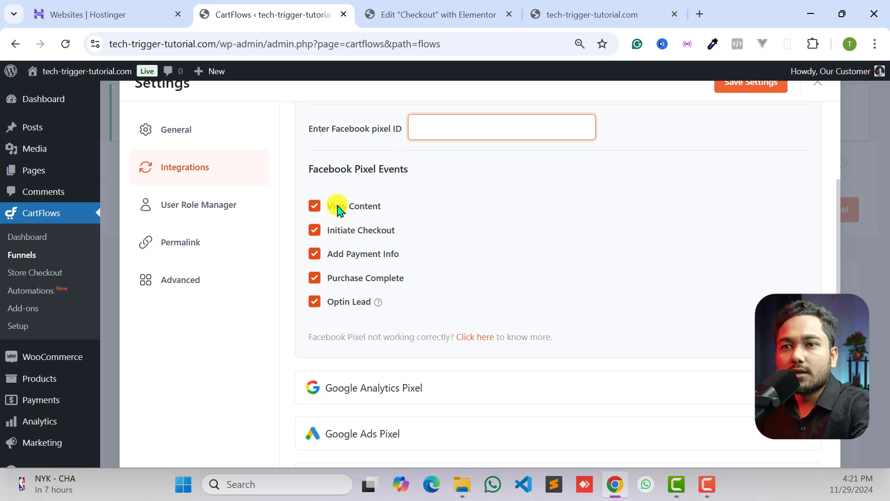
click(316, 207)
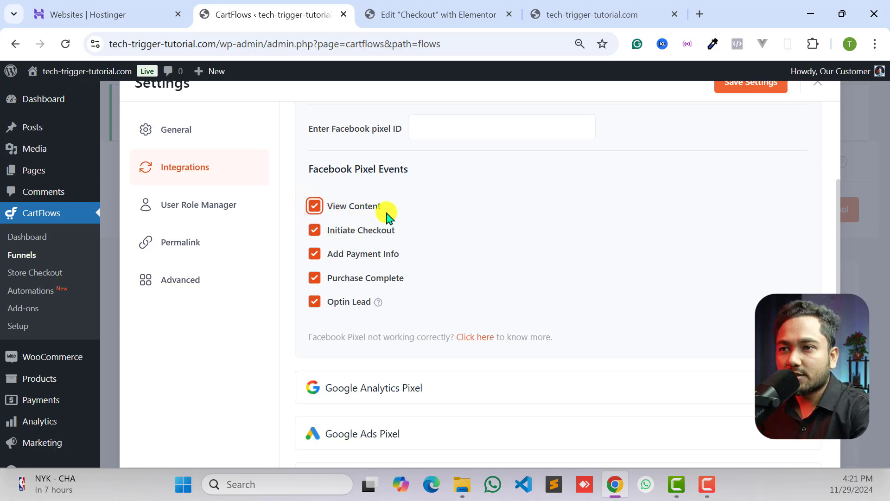
- Expand the Google Analytics Pixel and Google Ads Pixel integrations to view their options
scroll(379, 239, down, 3)
click(371, 238)
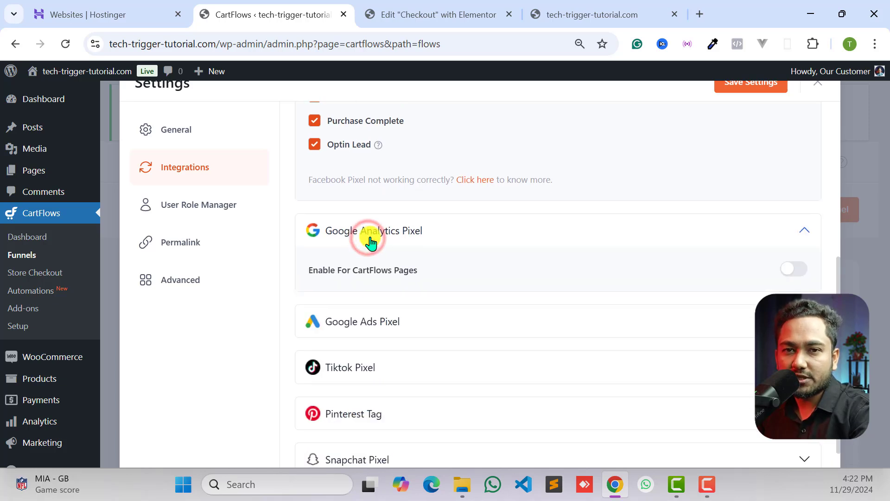
scroll(371, 241, down, 1)
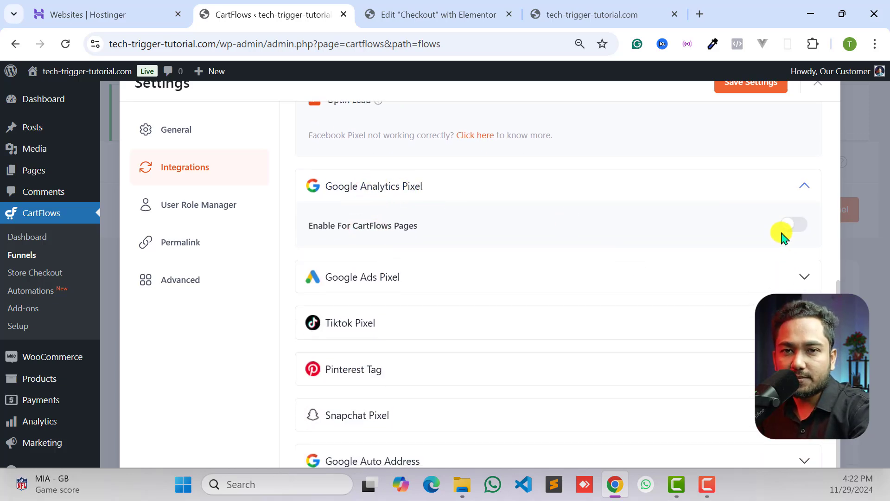
click(408, 278)
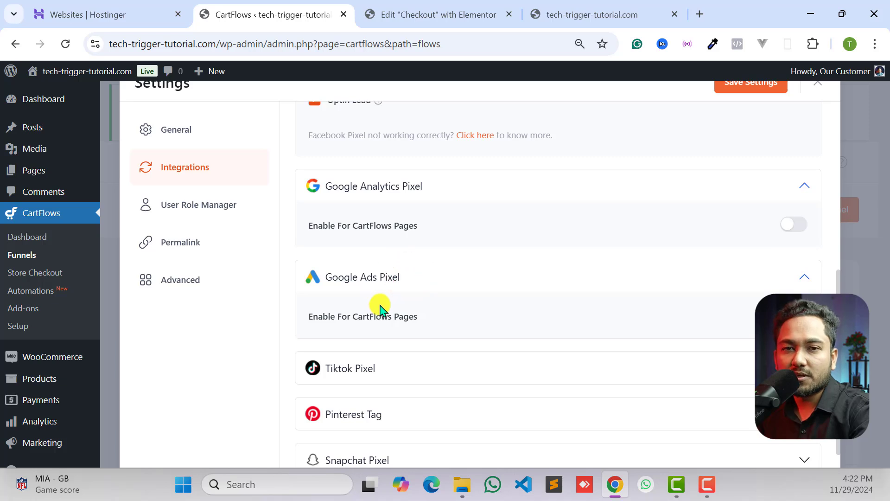
scroll(379, 306, down, 1)
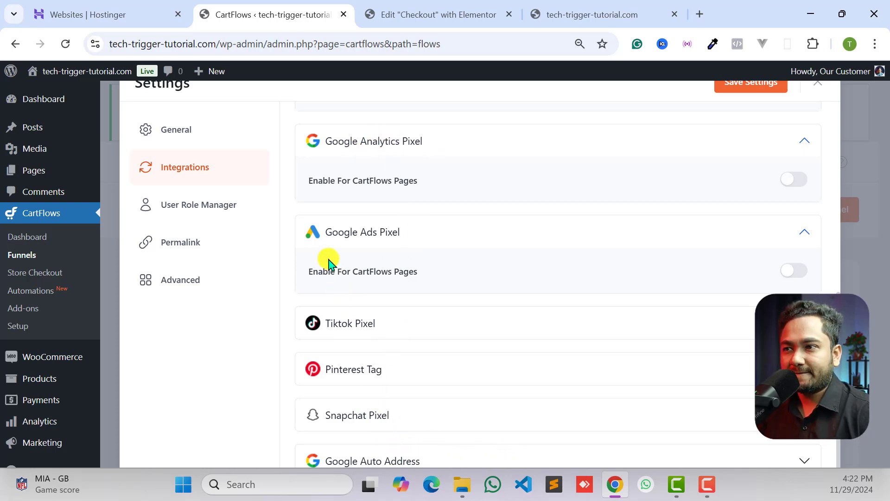
- Save the CartFlows global settings and close the settings window
scroll(326, 260, up, 8)
click(754, 88)
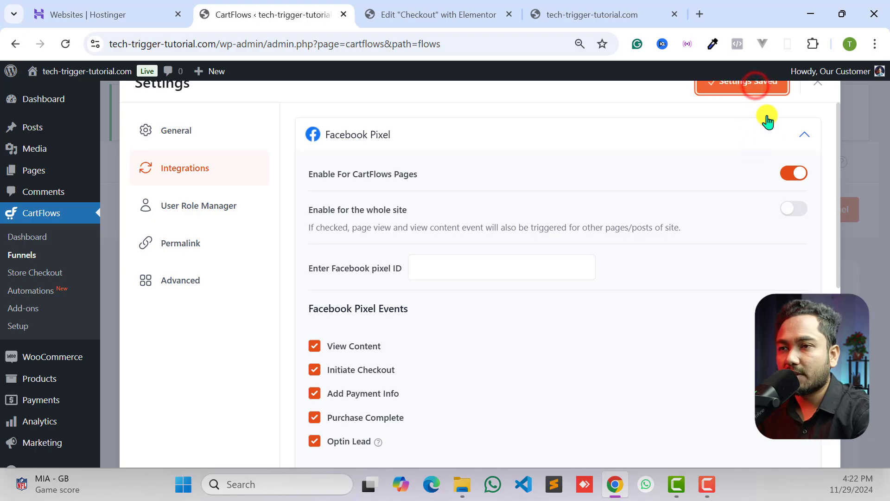
click(817, 84)
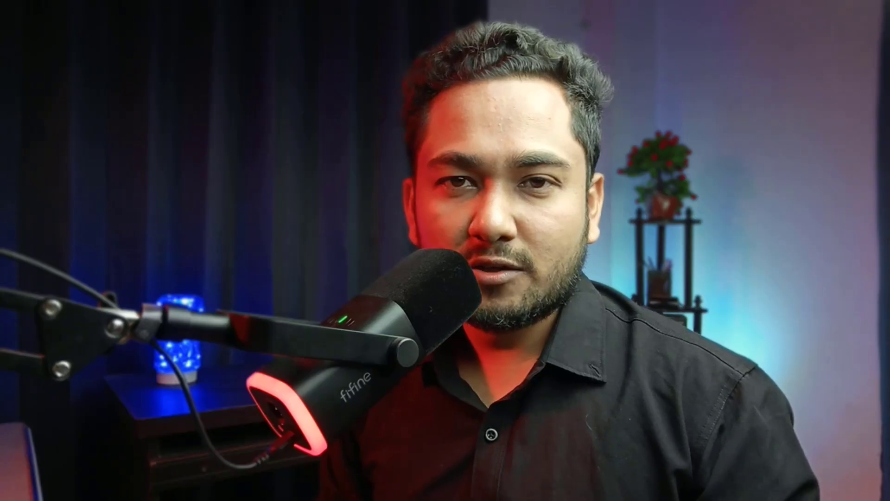